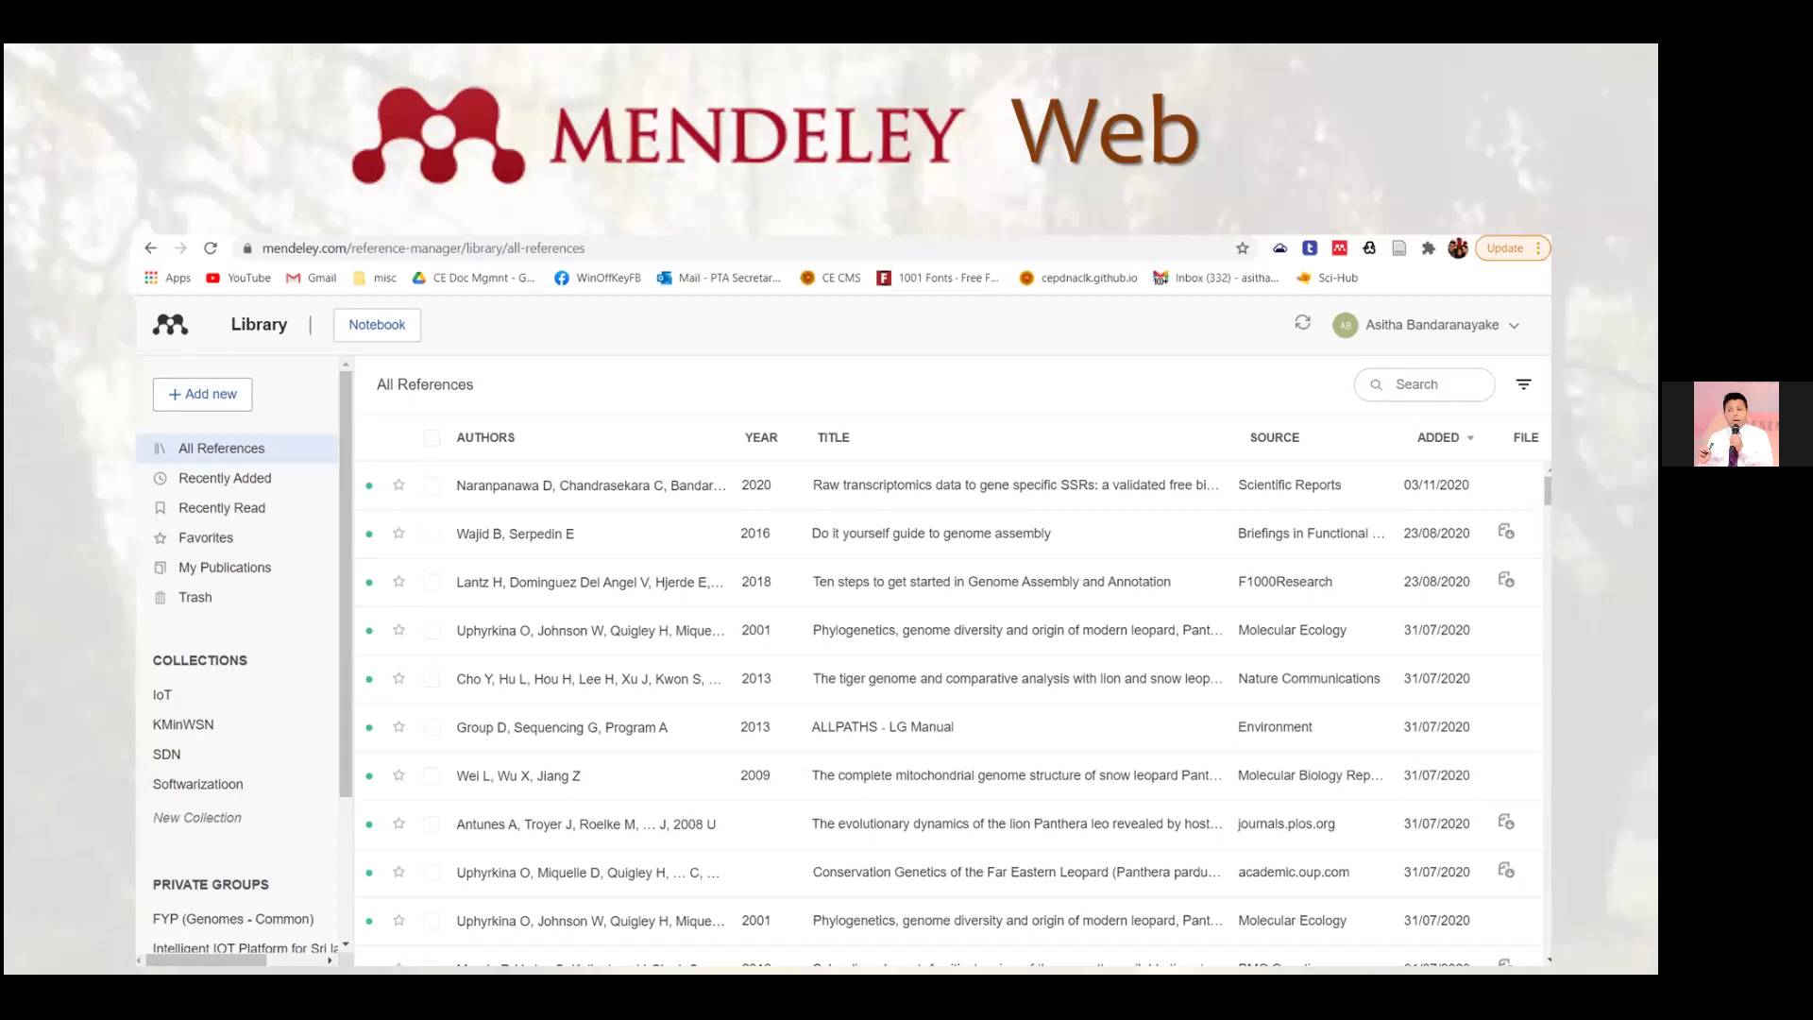
Move from the Mendeley Web screenshot to the 'What can we do with MENDELEY' slide.
key(Right)
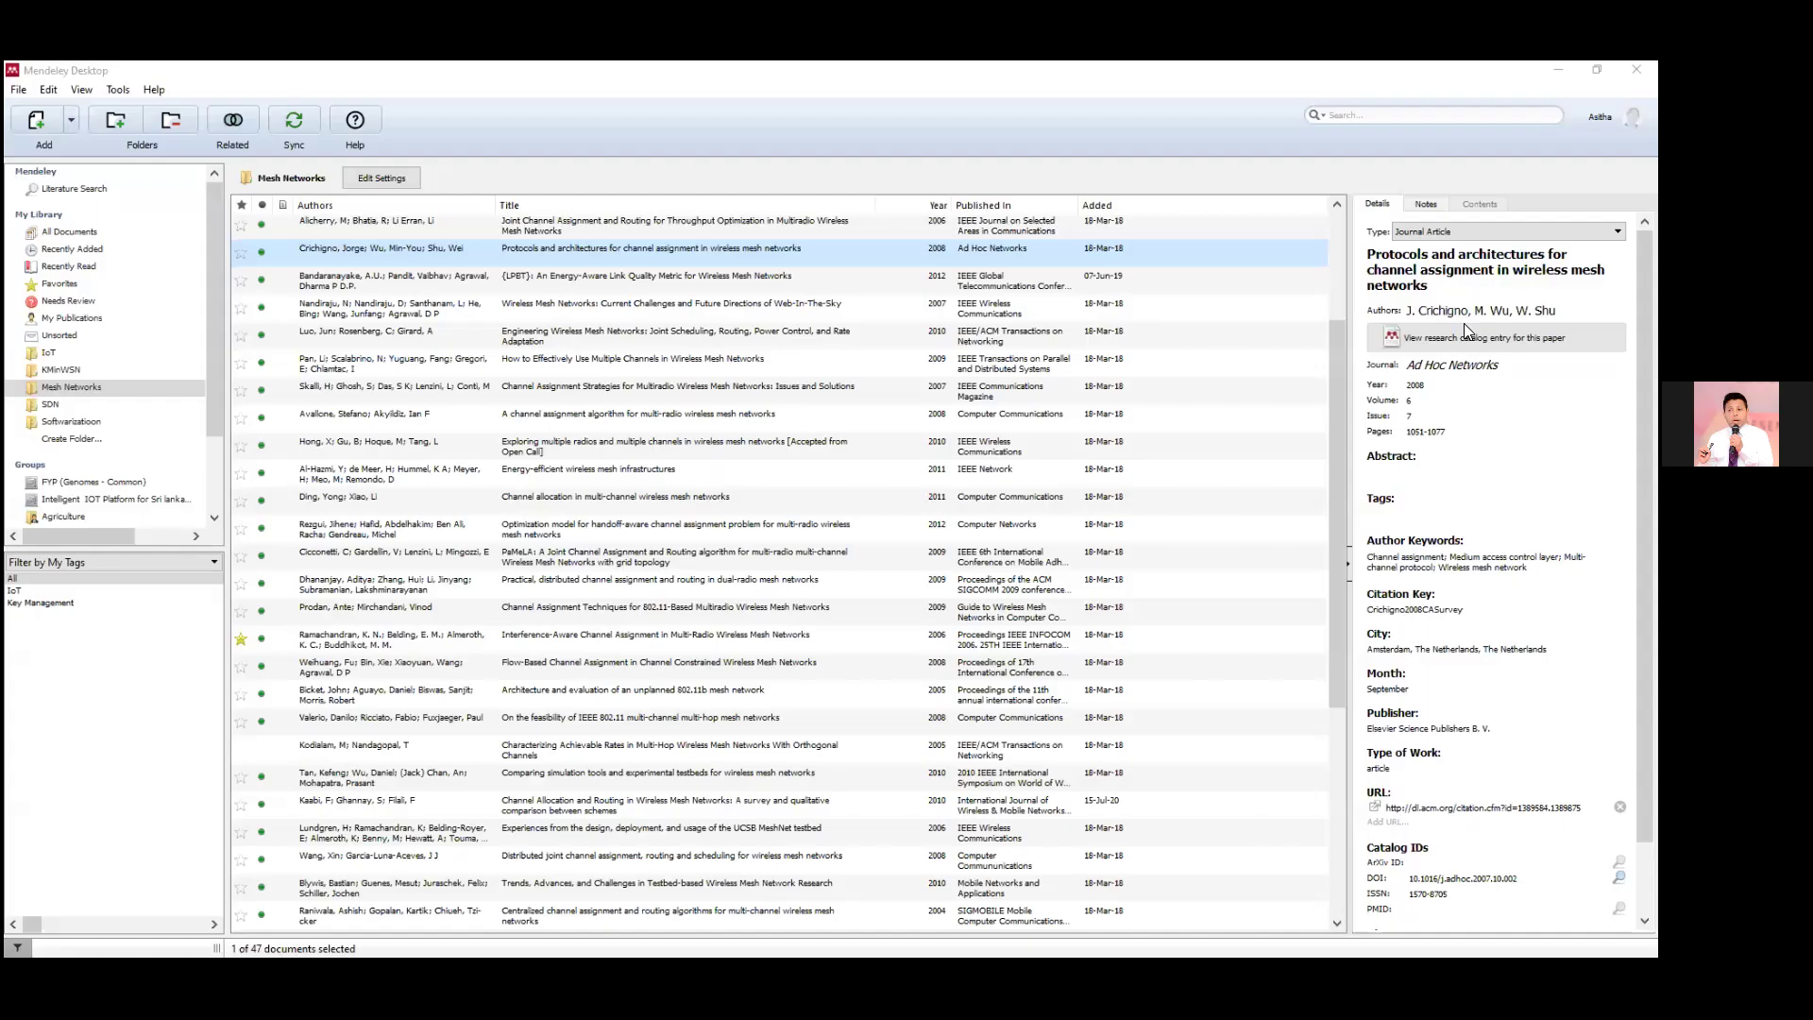
Bring Mendeley to the front and look through its Tools and Help menus.
click(459, 70)
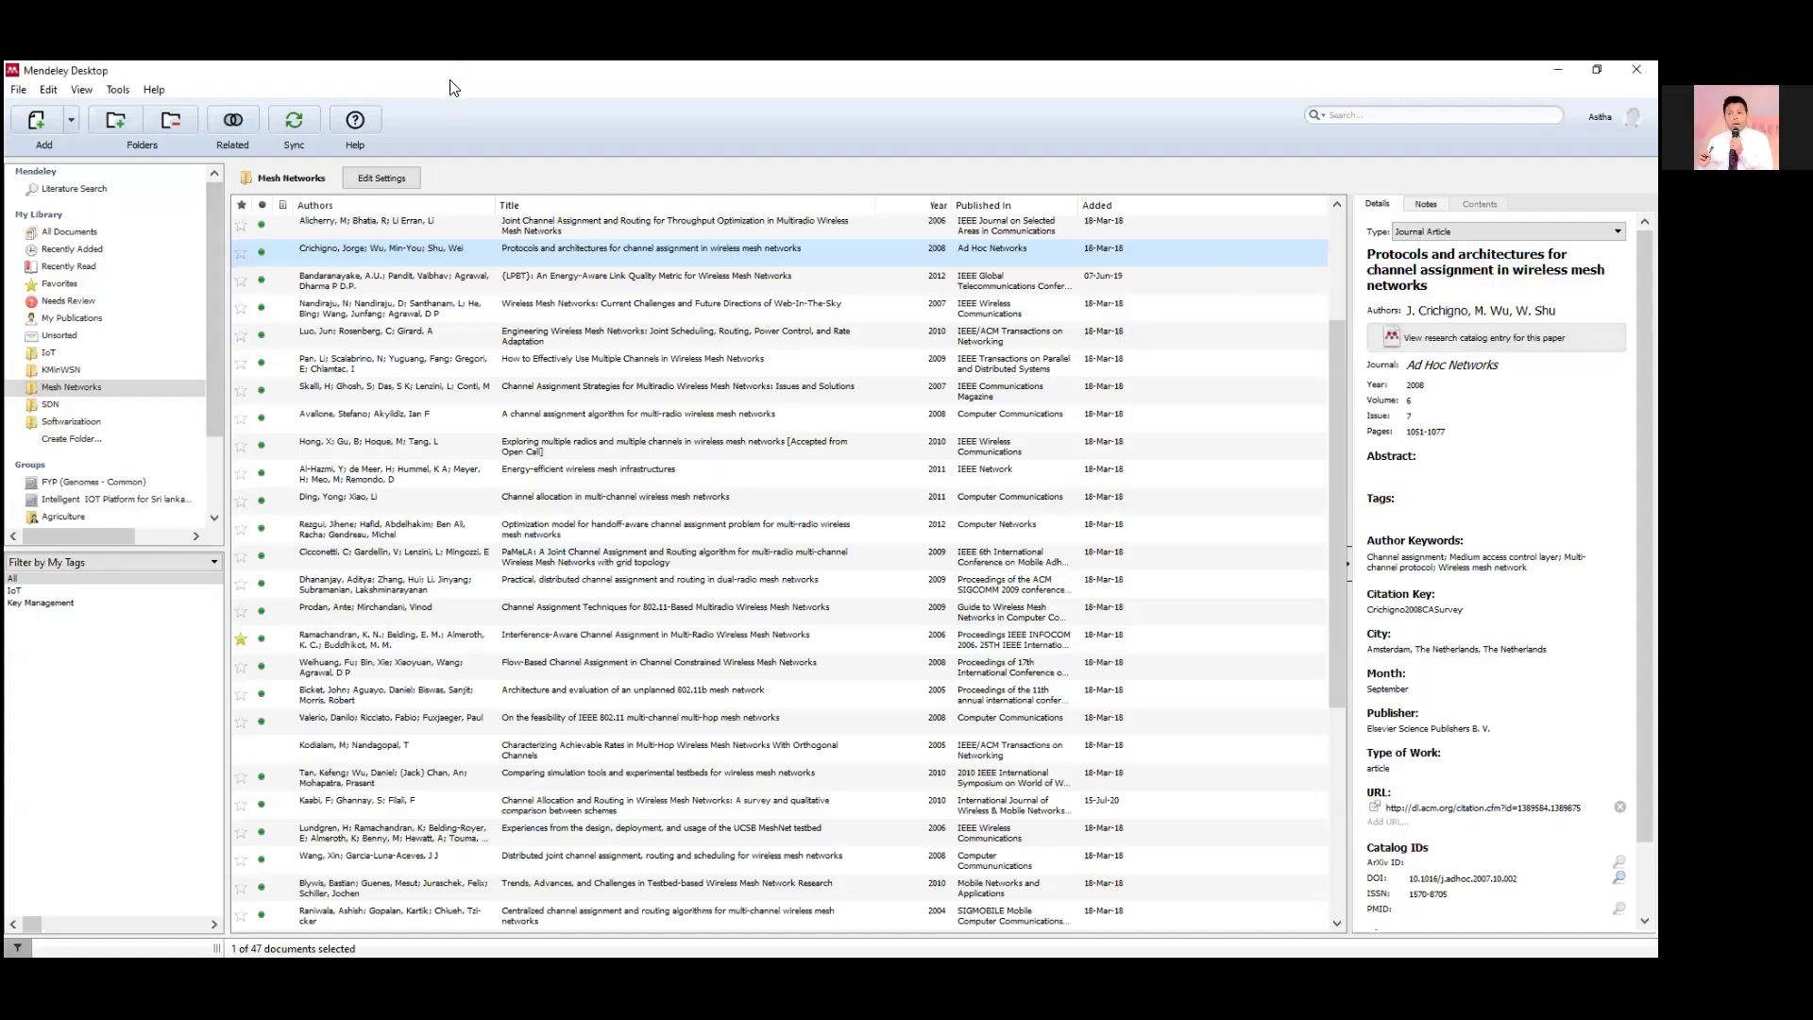
click(116, 90)
mouse_move(154, 92)
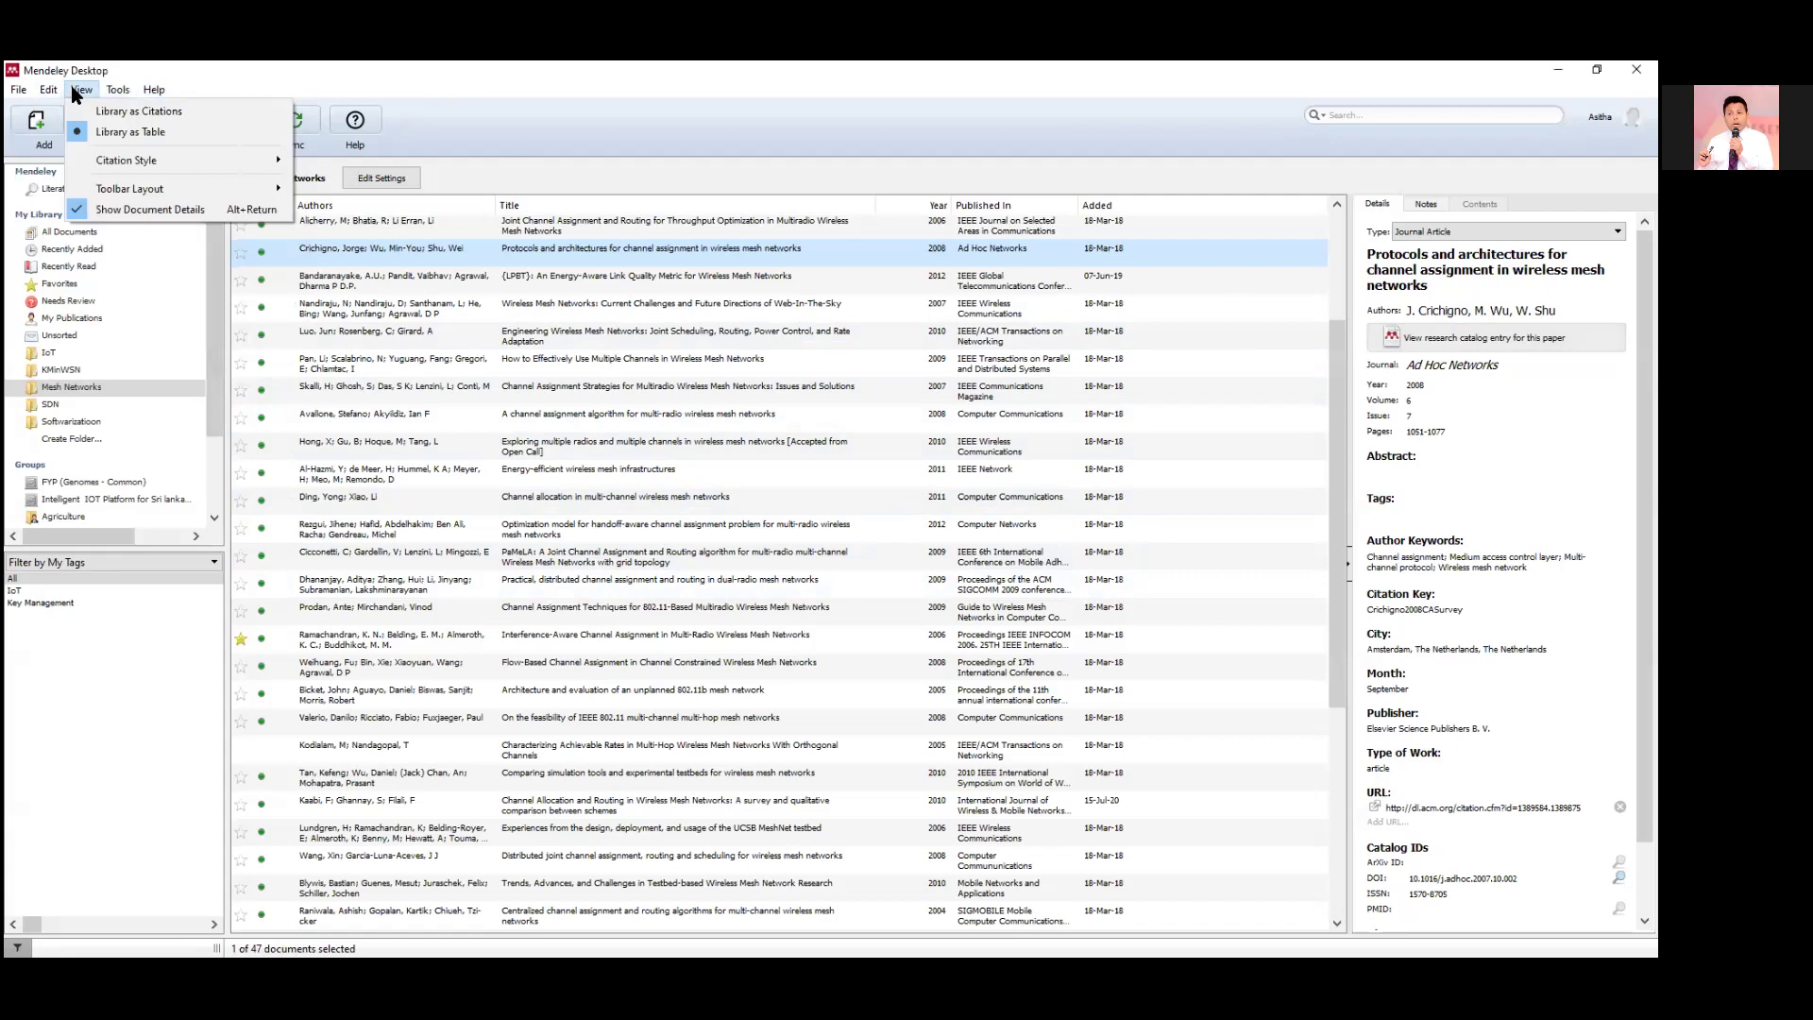
click(203, 75)
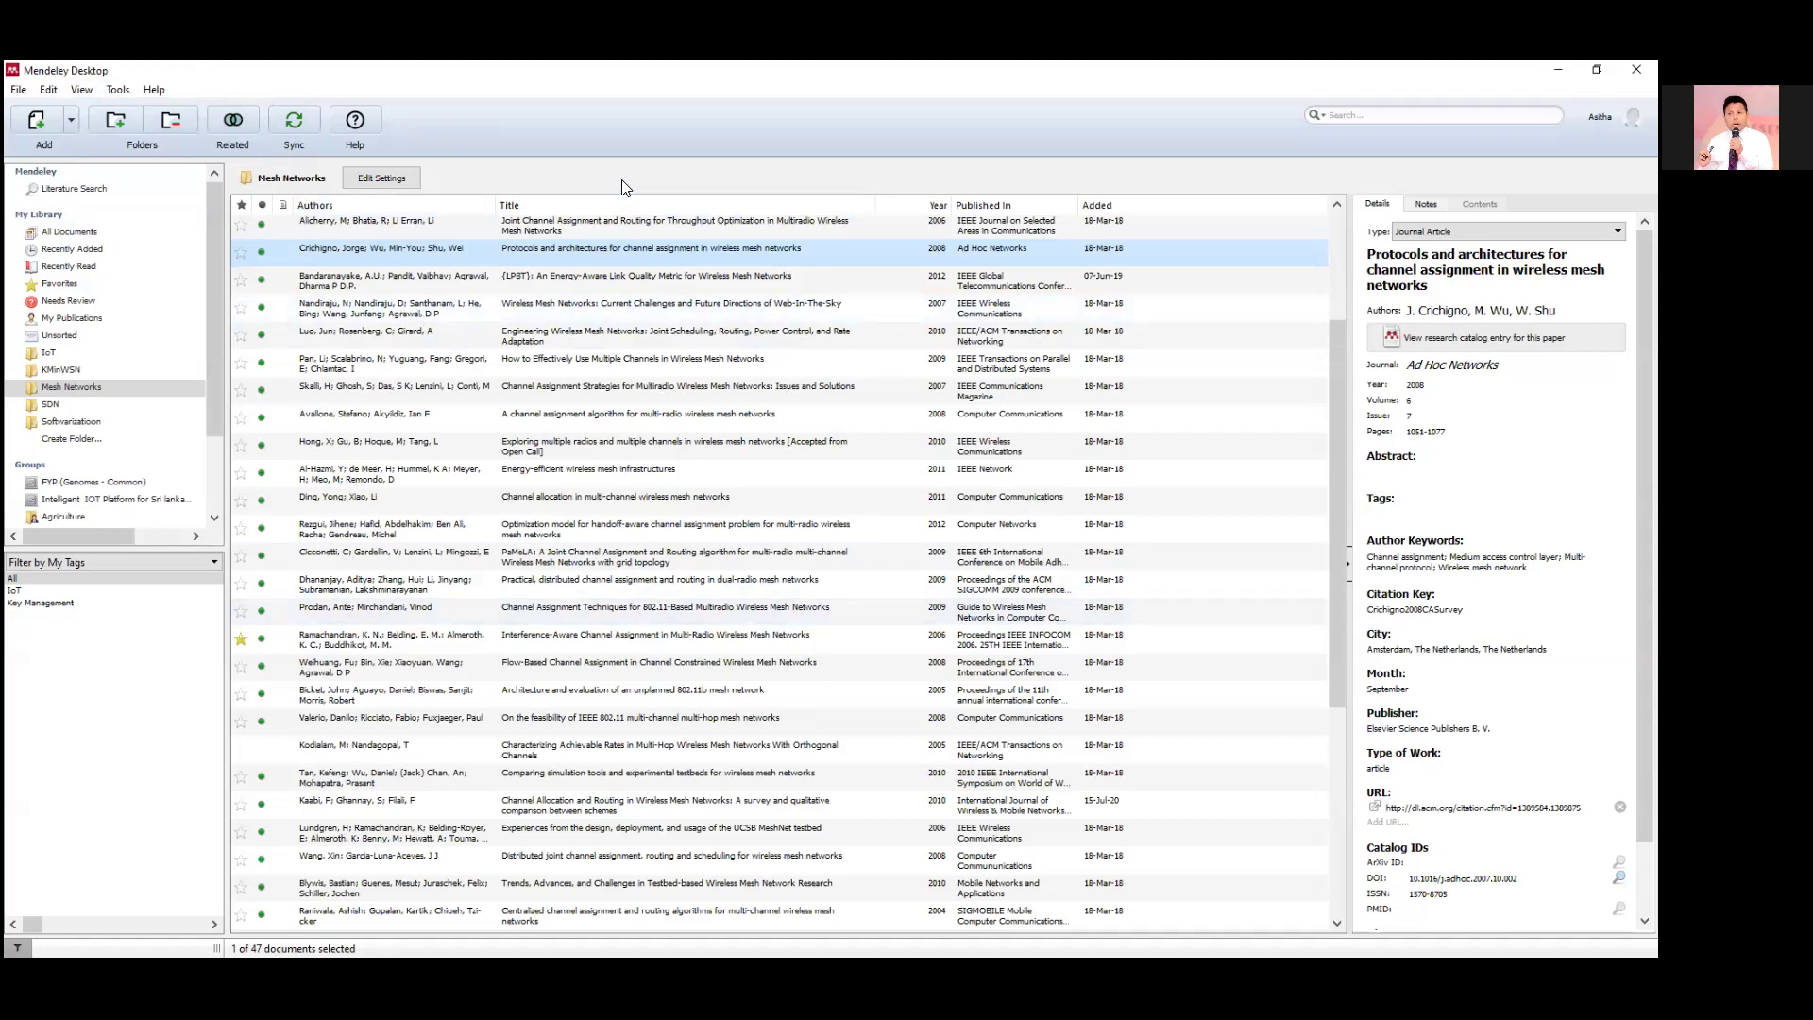
click(151, 88)
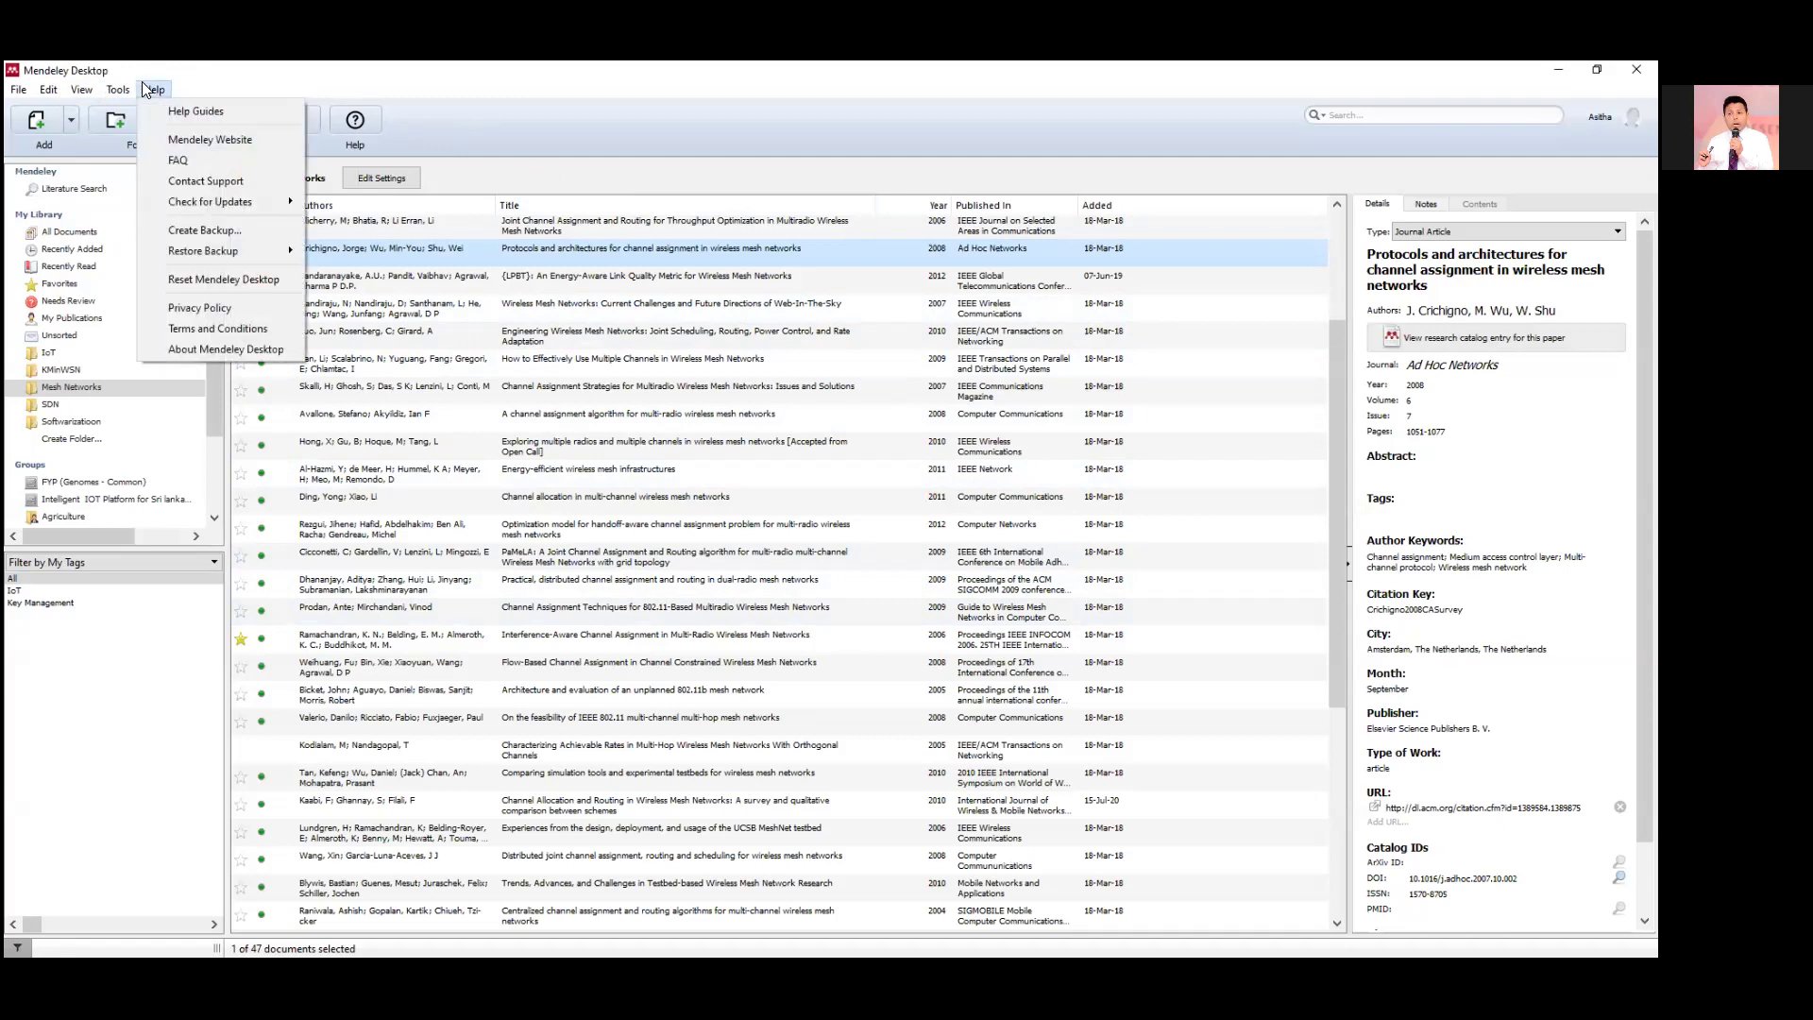
mouse_move(118, 89)
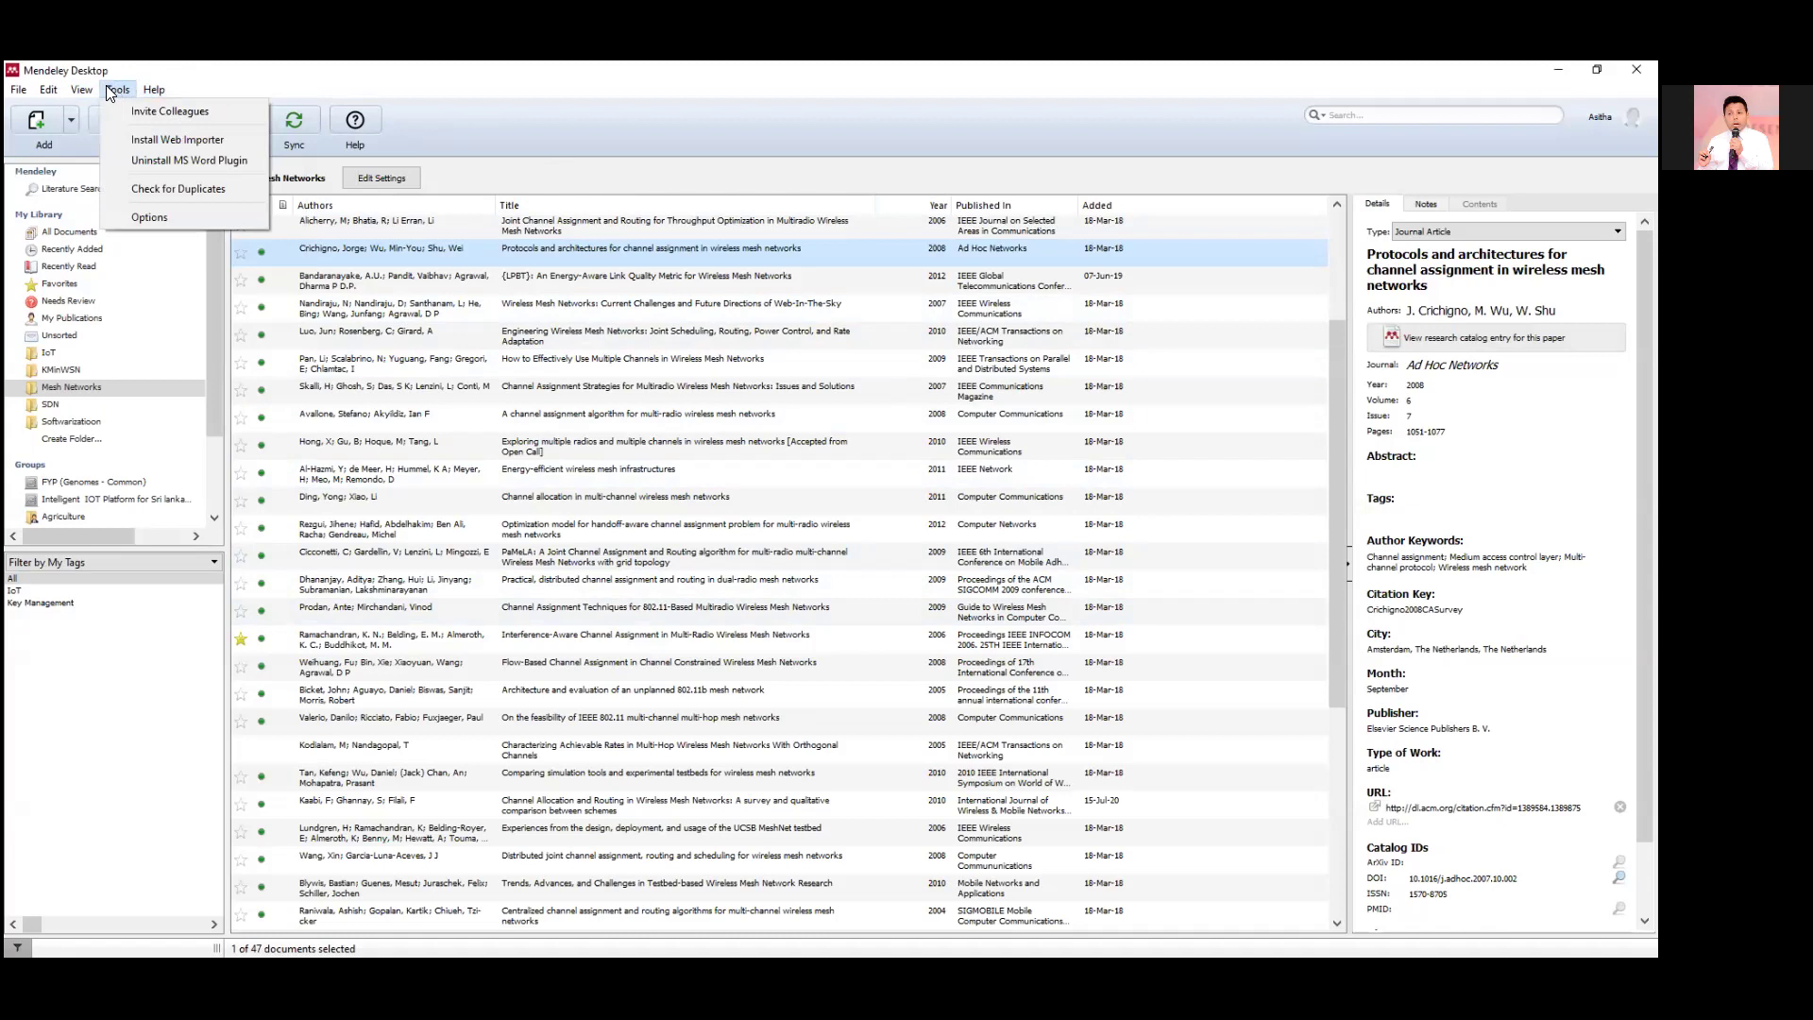
click(141, 218)
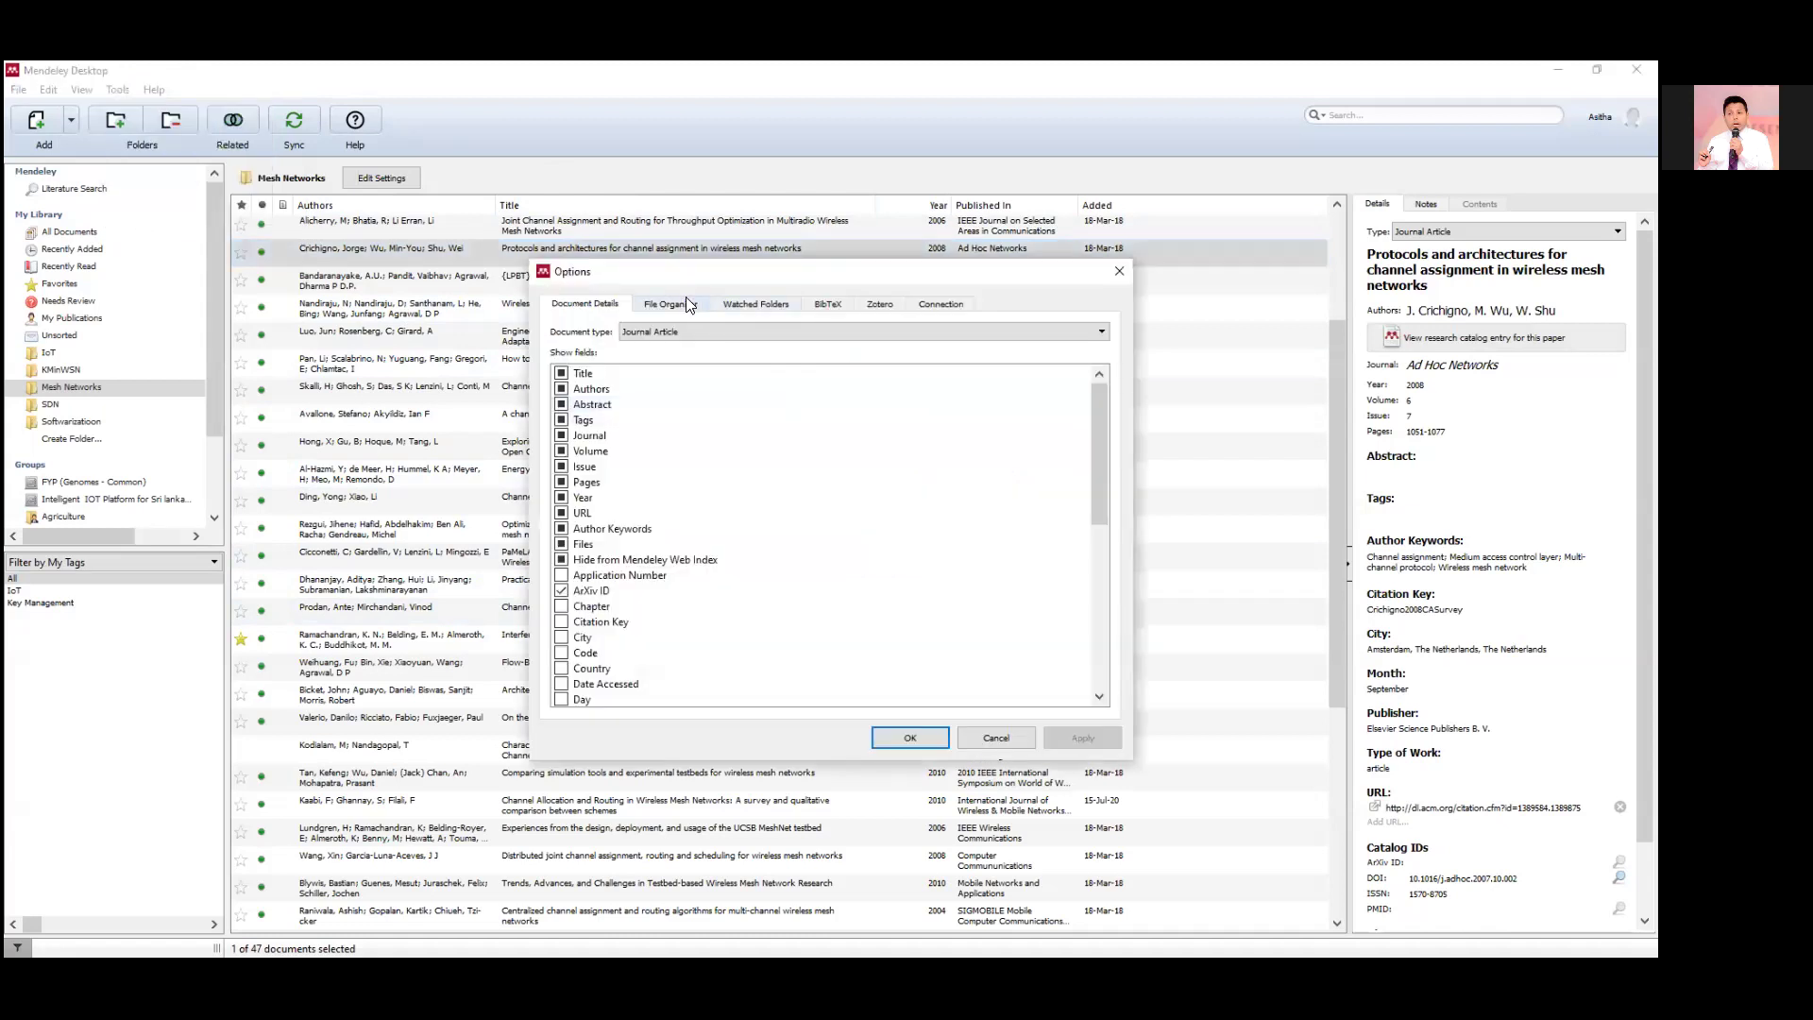
click(685, 297)
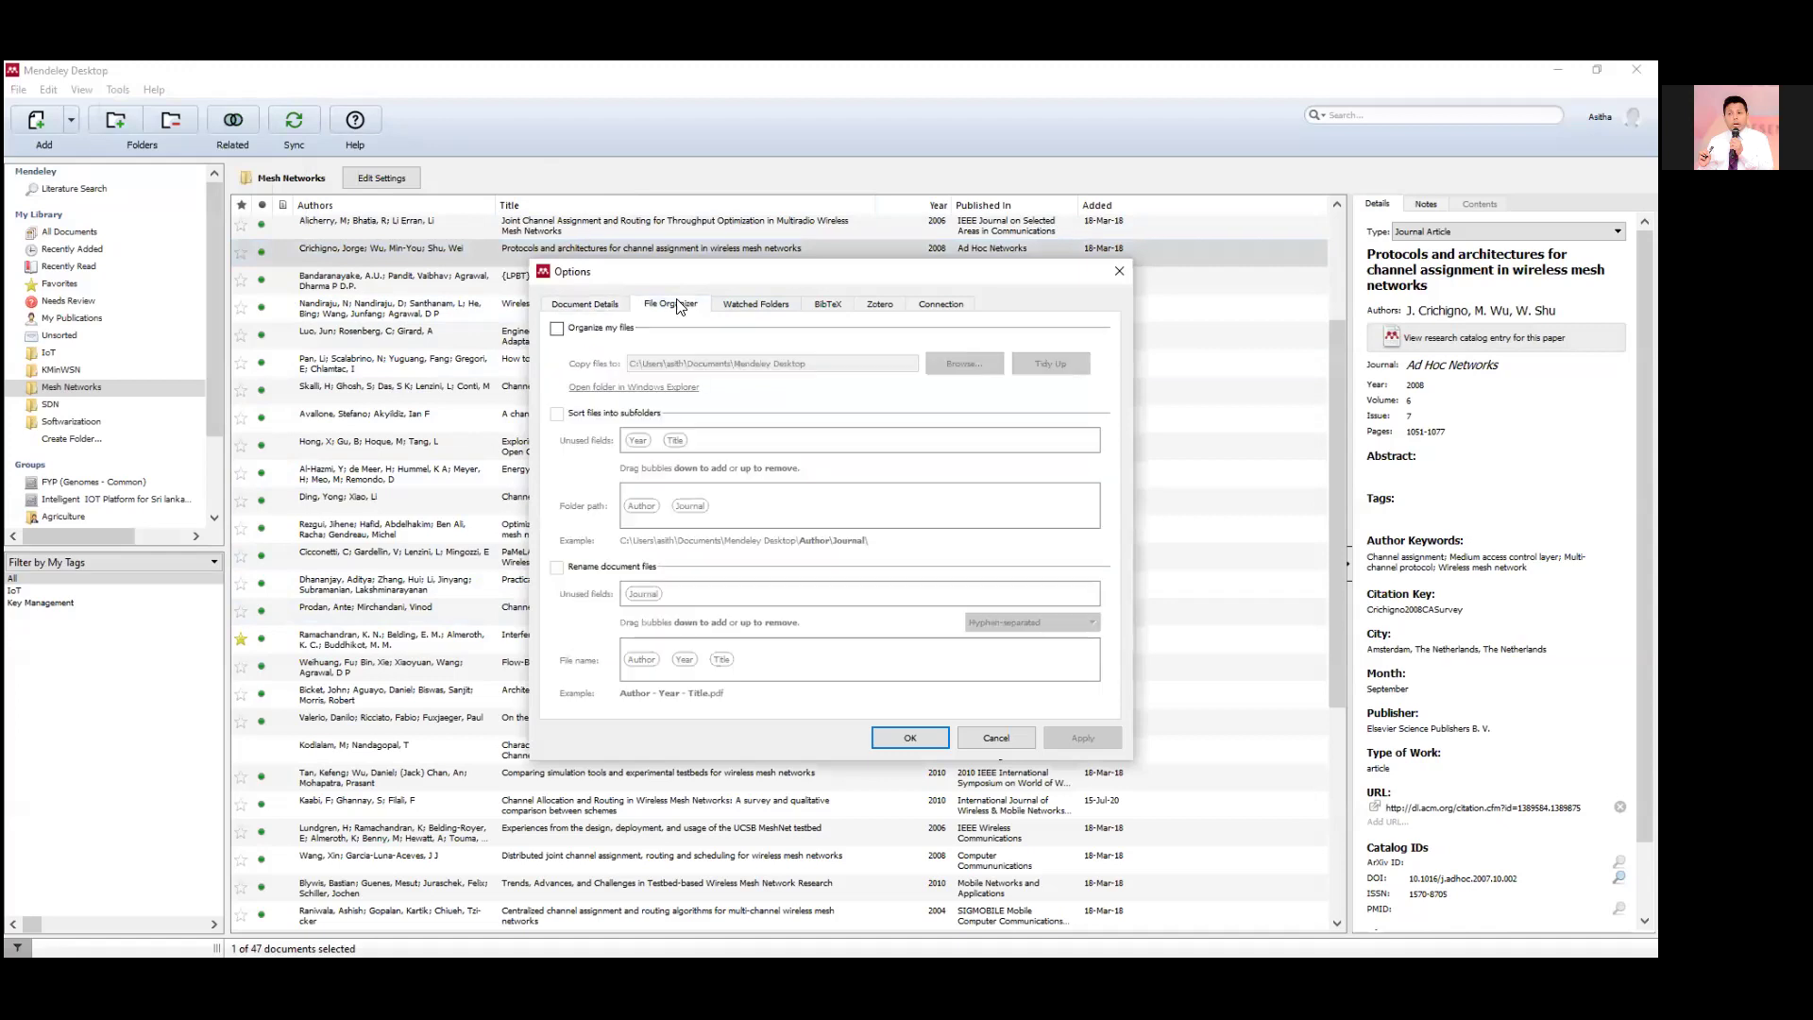
click(603, 304)
scroll(1046, 612, down, 6)
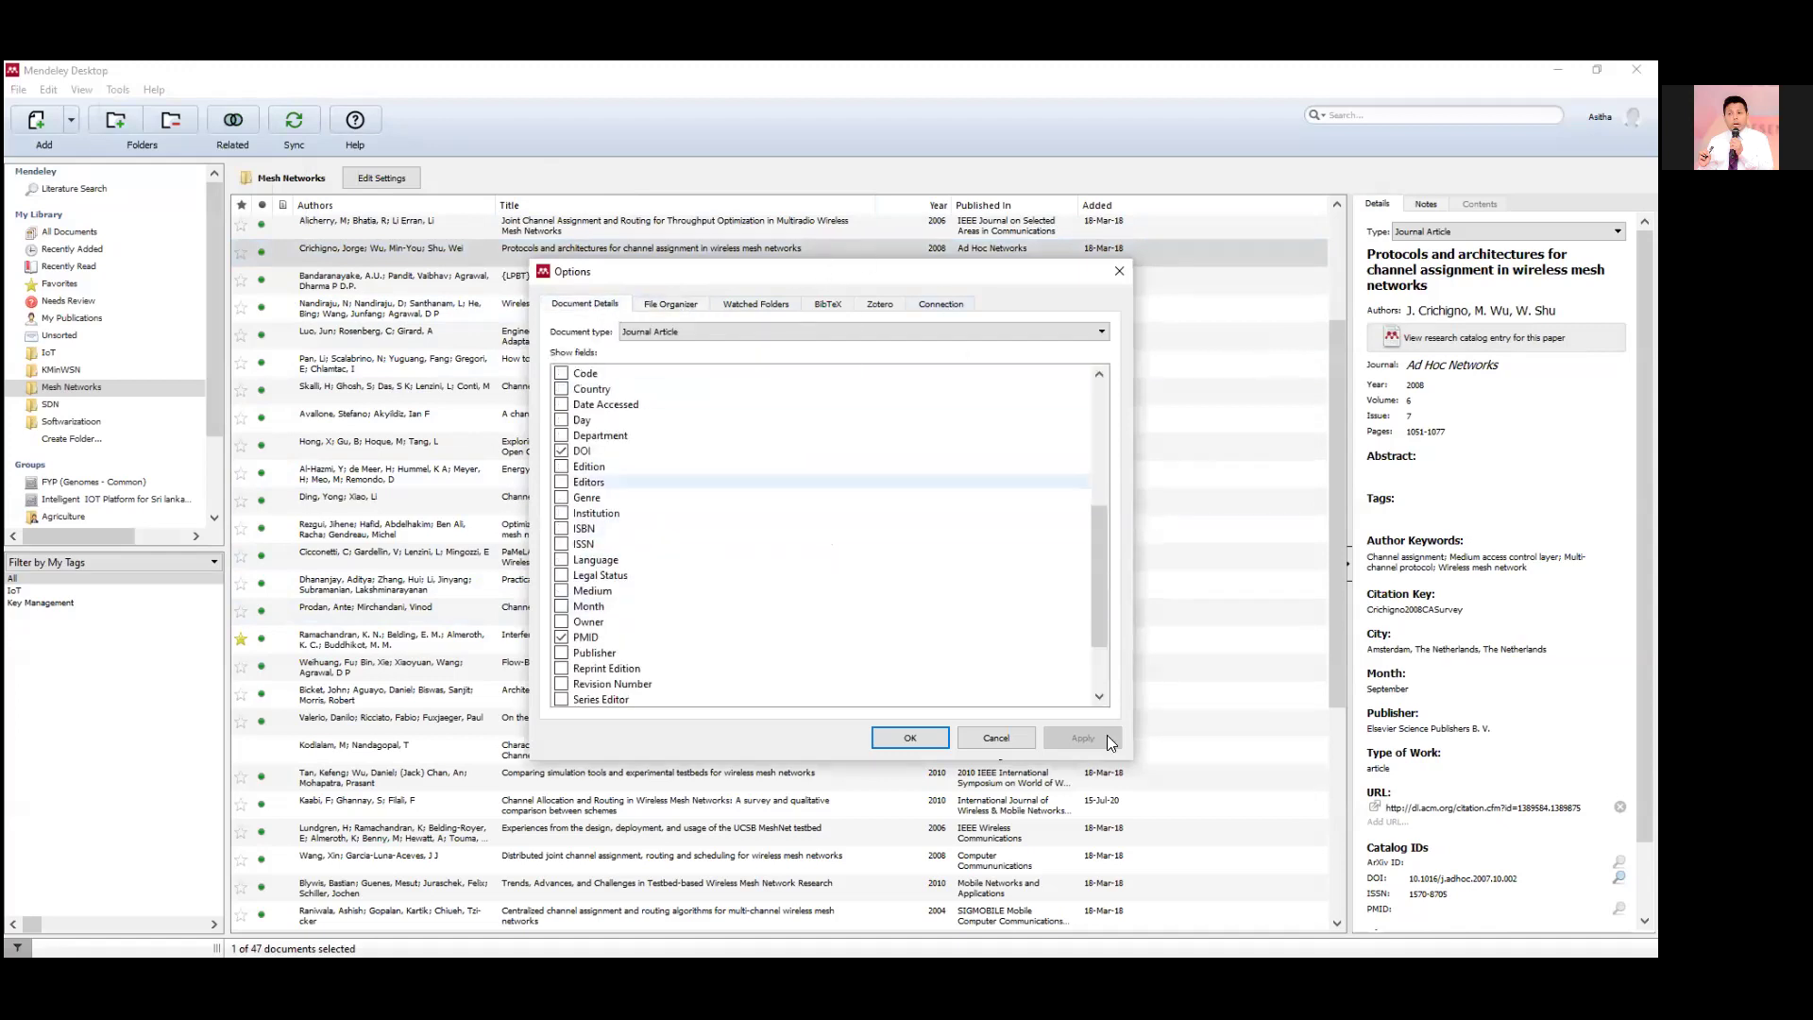
click(996, 737)
click(51, 89)
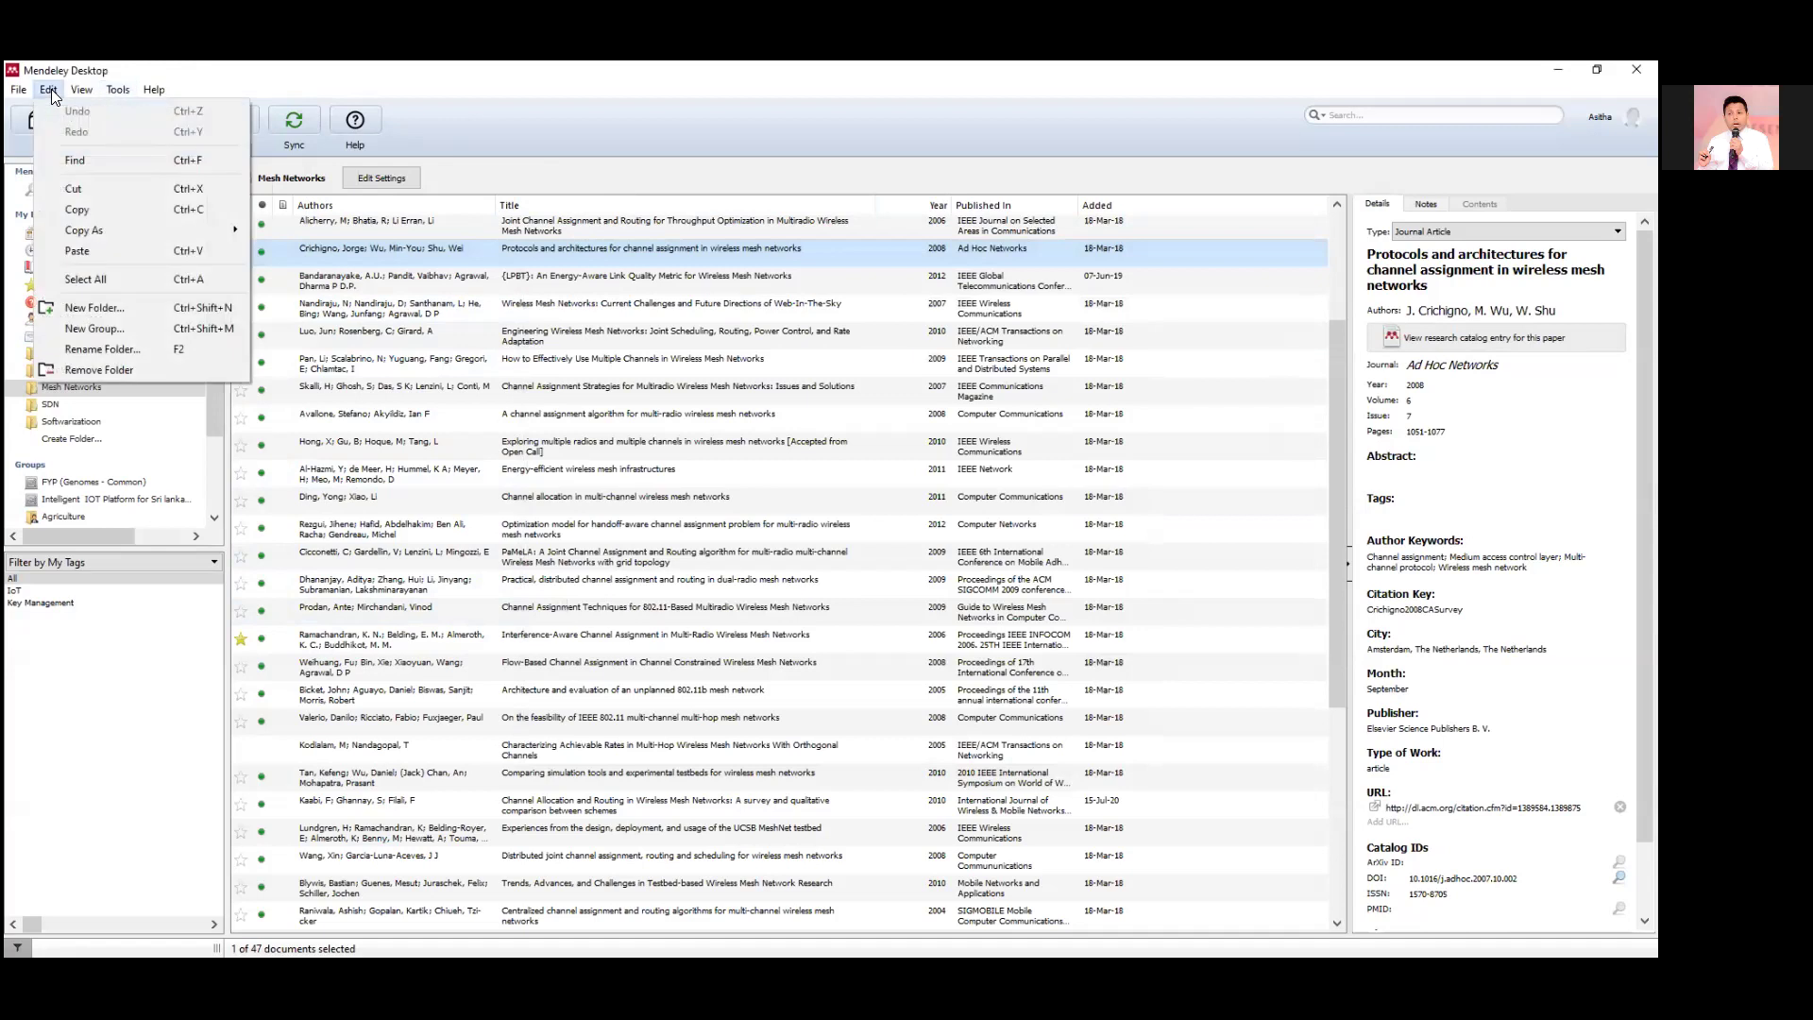
mouse_move(18, 95)
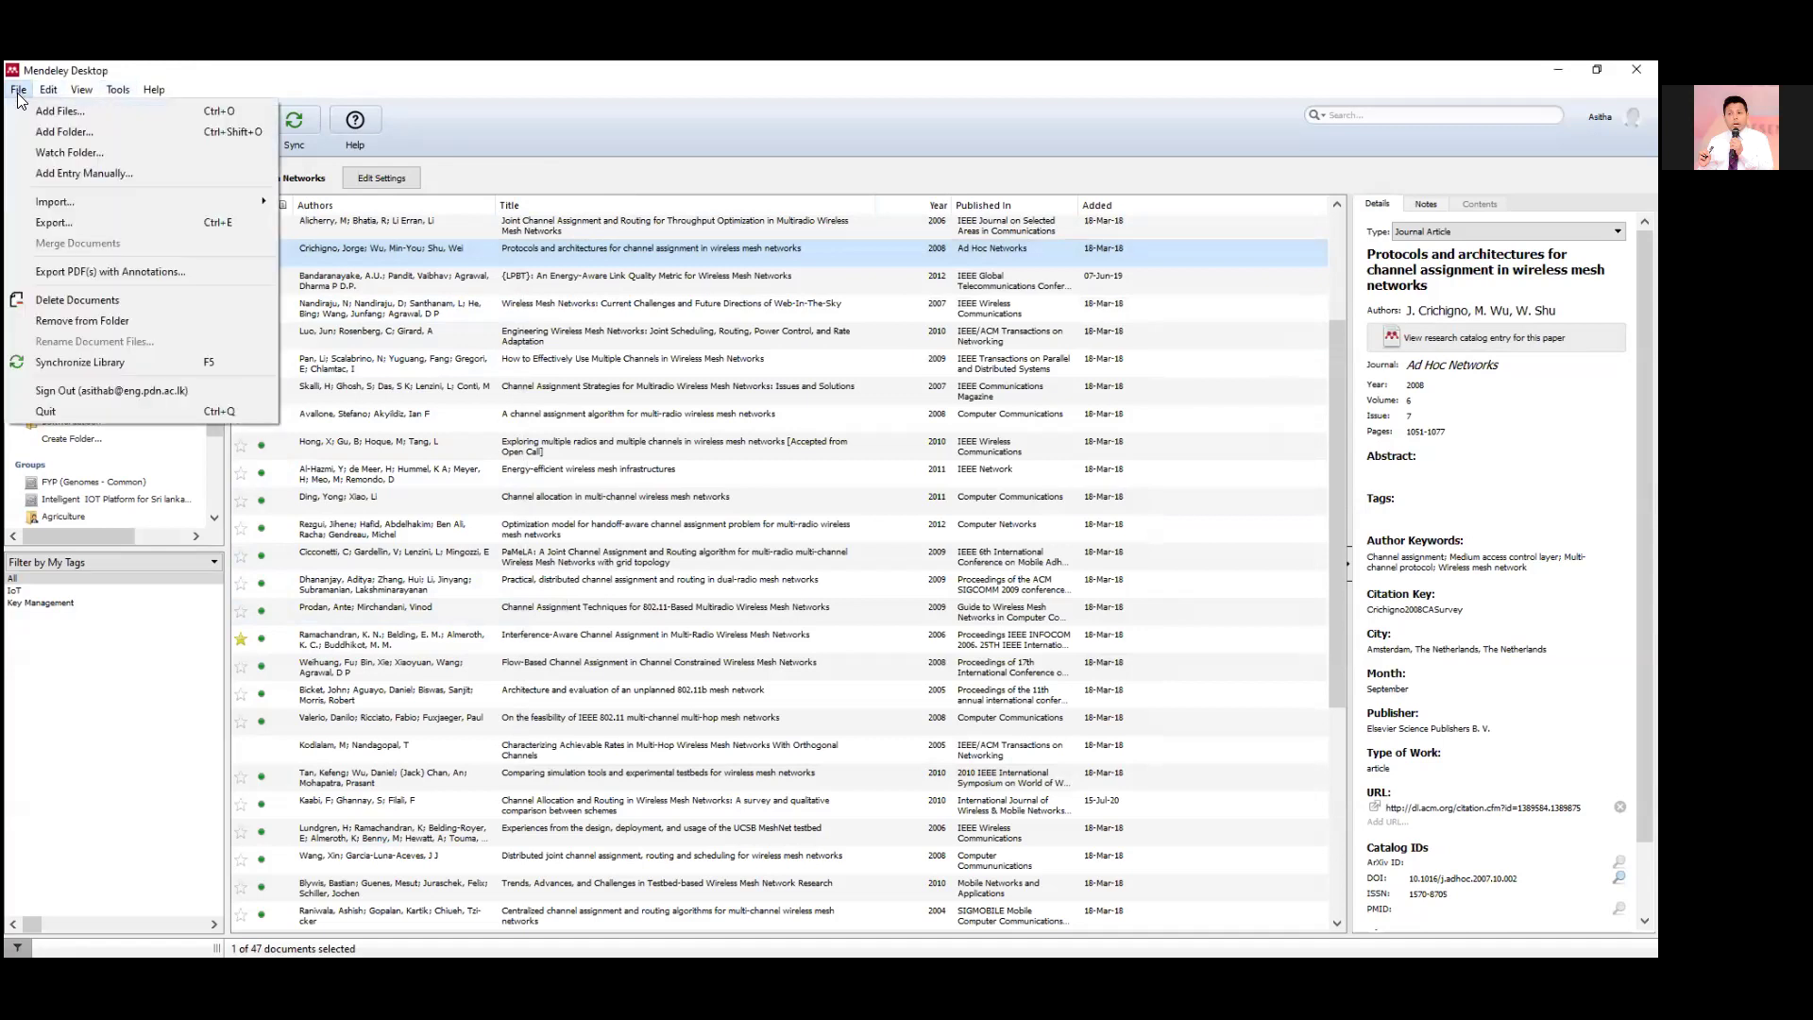
click(545, 192)
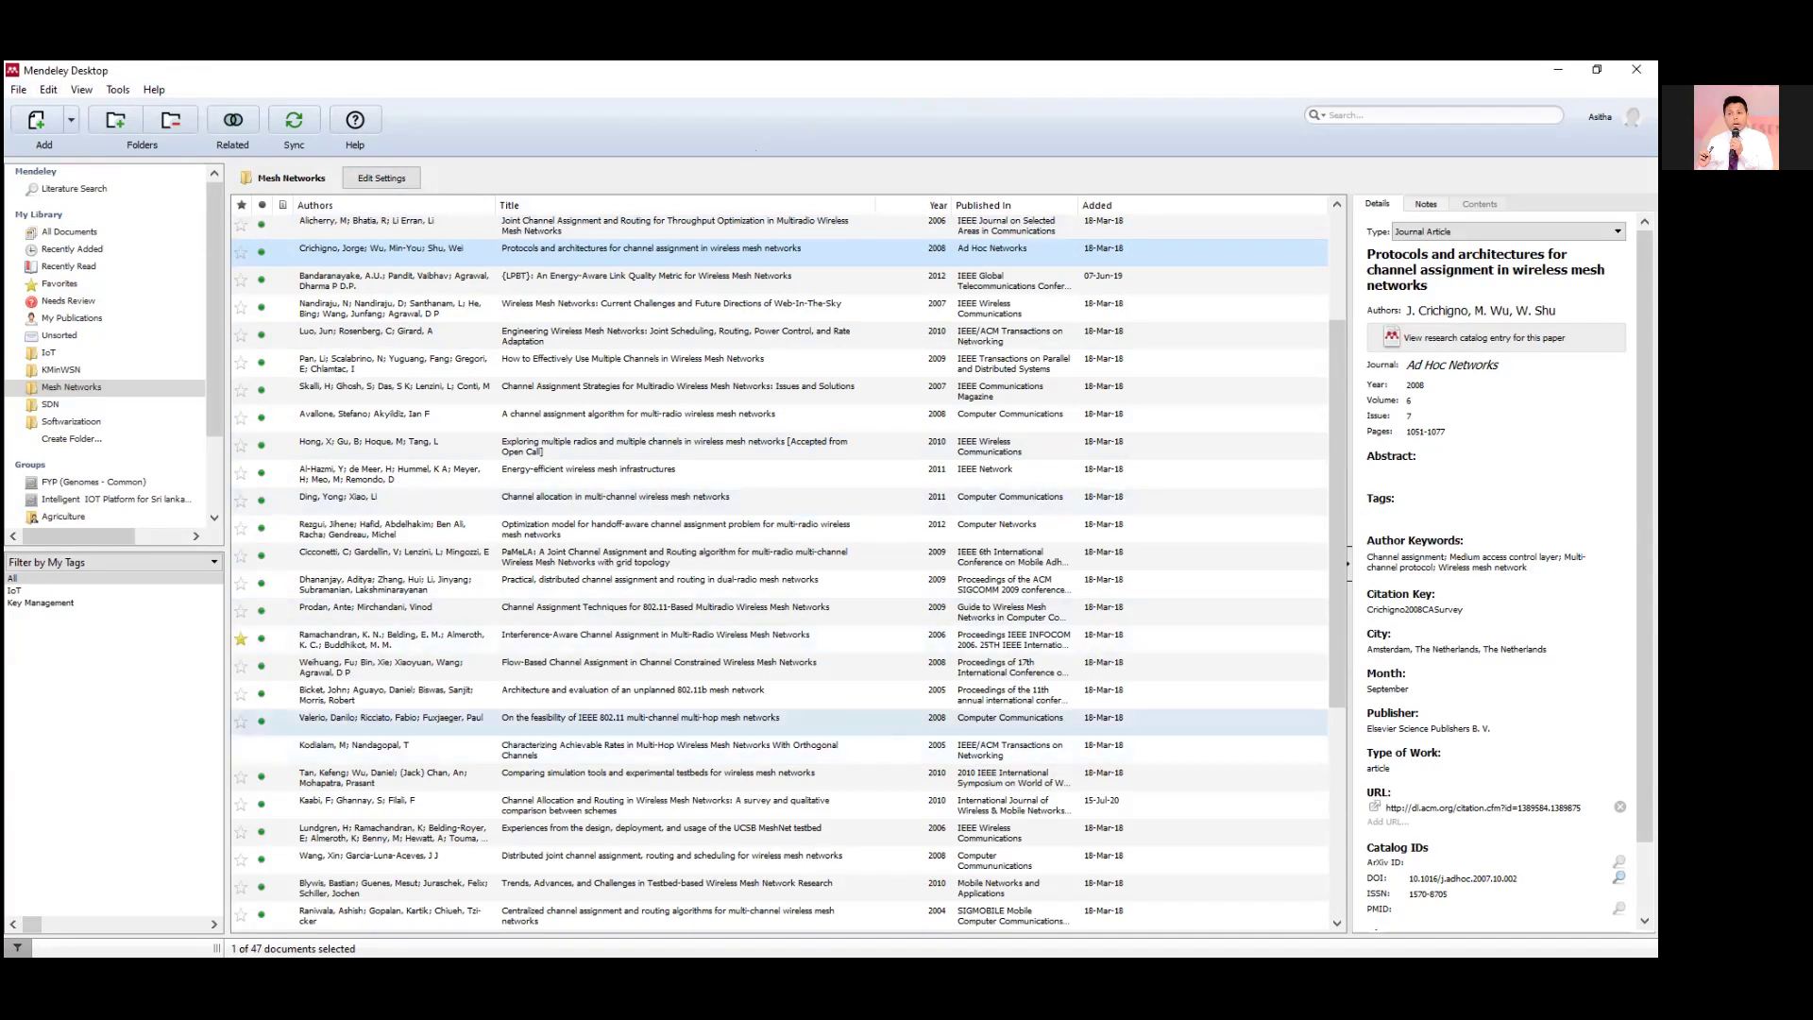
Restore and re-maximize the window, then show All Documents instead of Mesh Networks.
click(1597, 70)
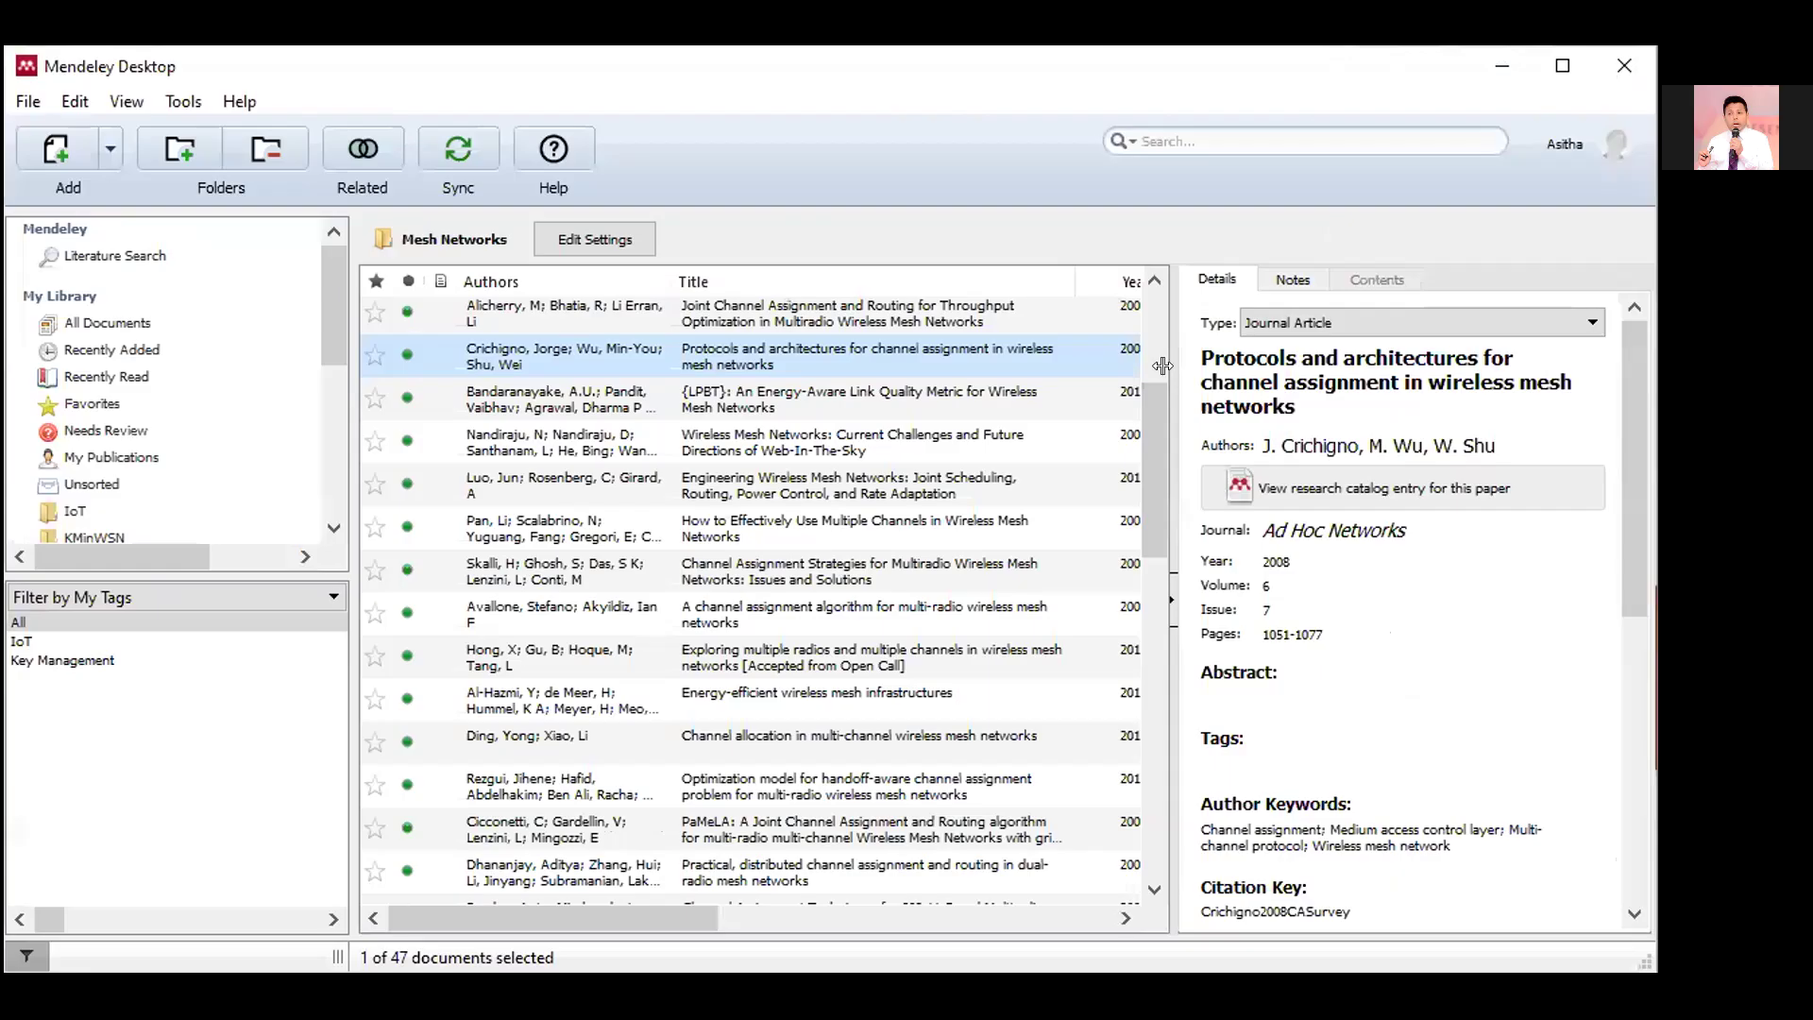
click(1563, 72)
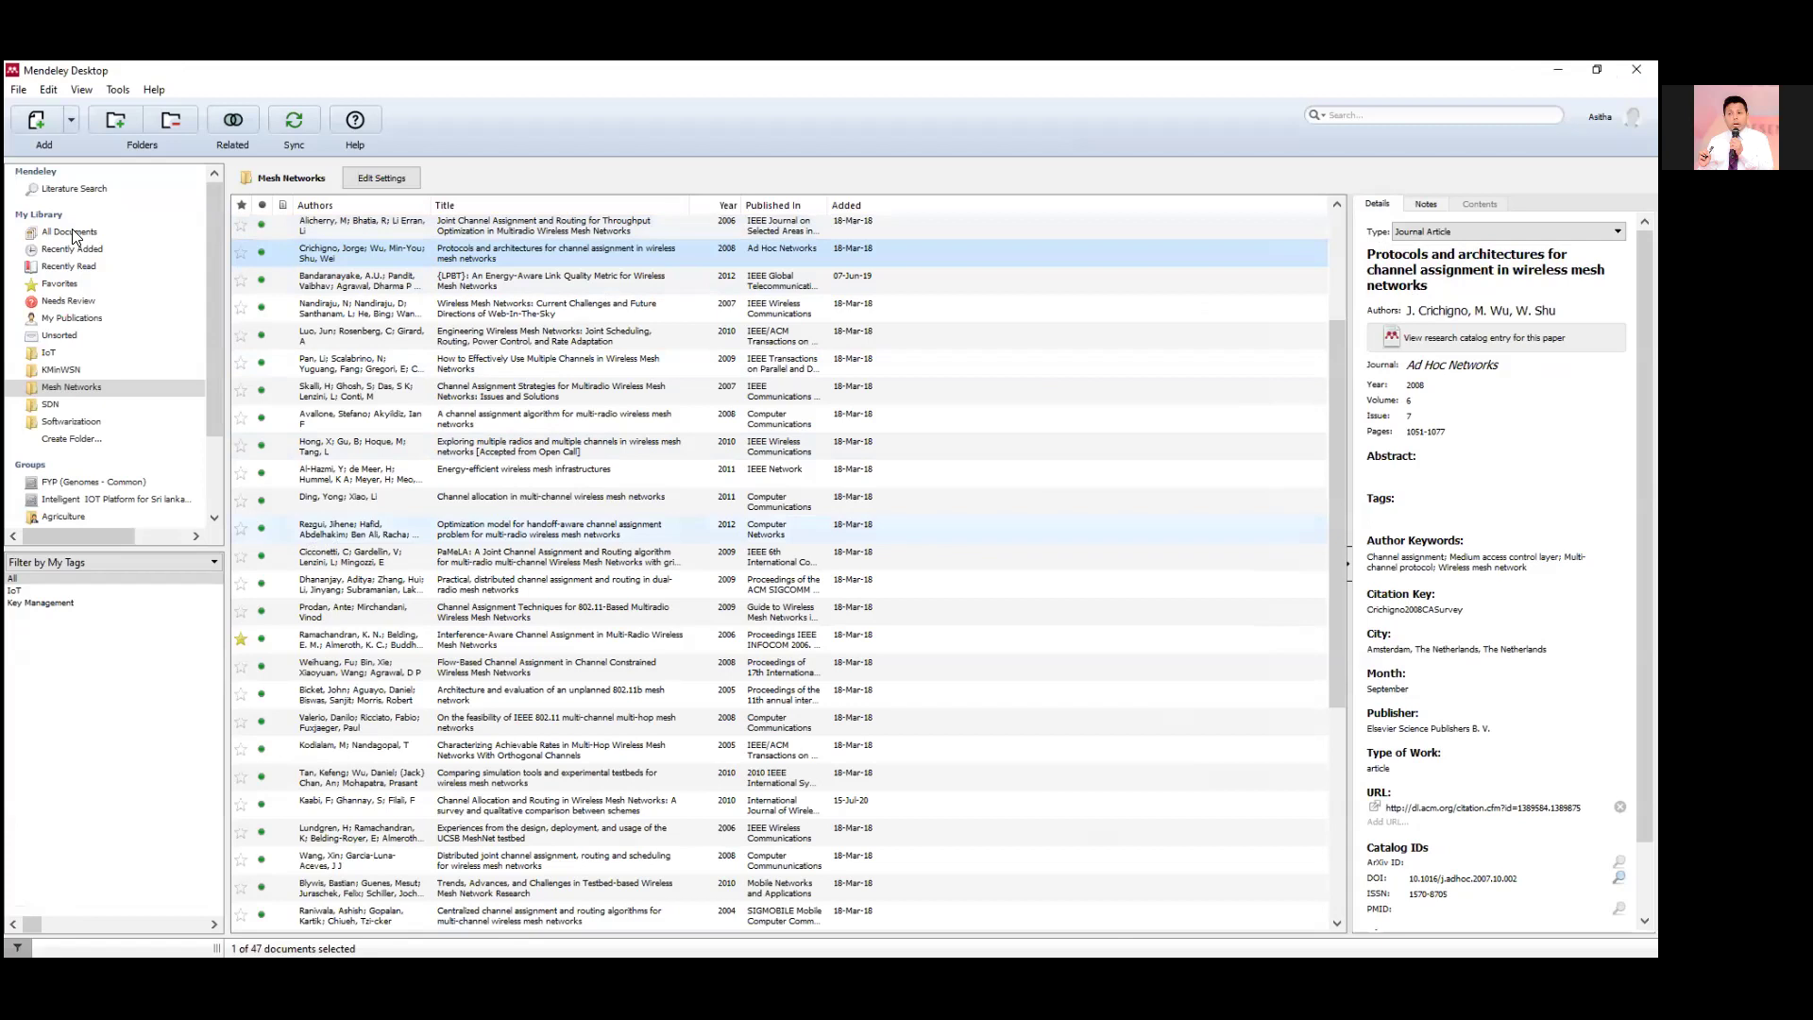
click(86, 191)
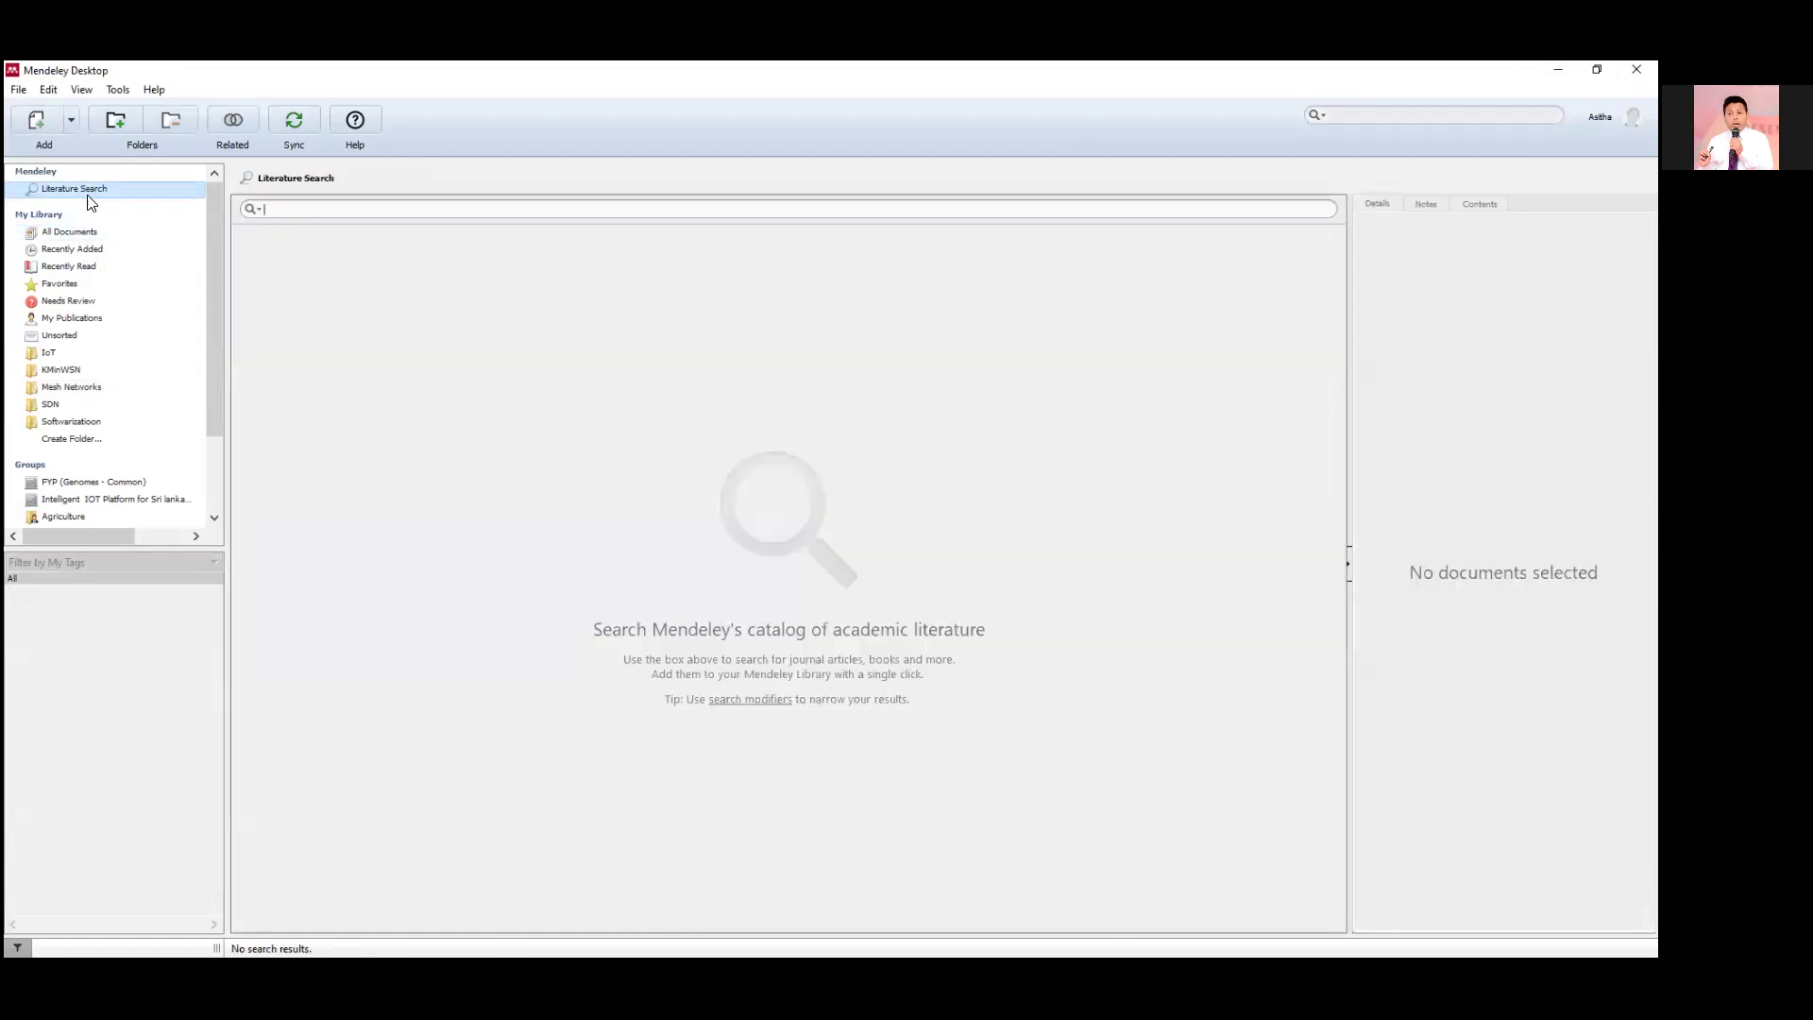
click(76, 233)
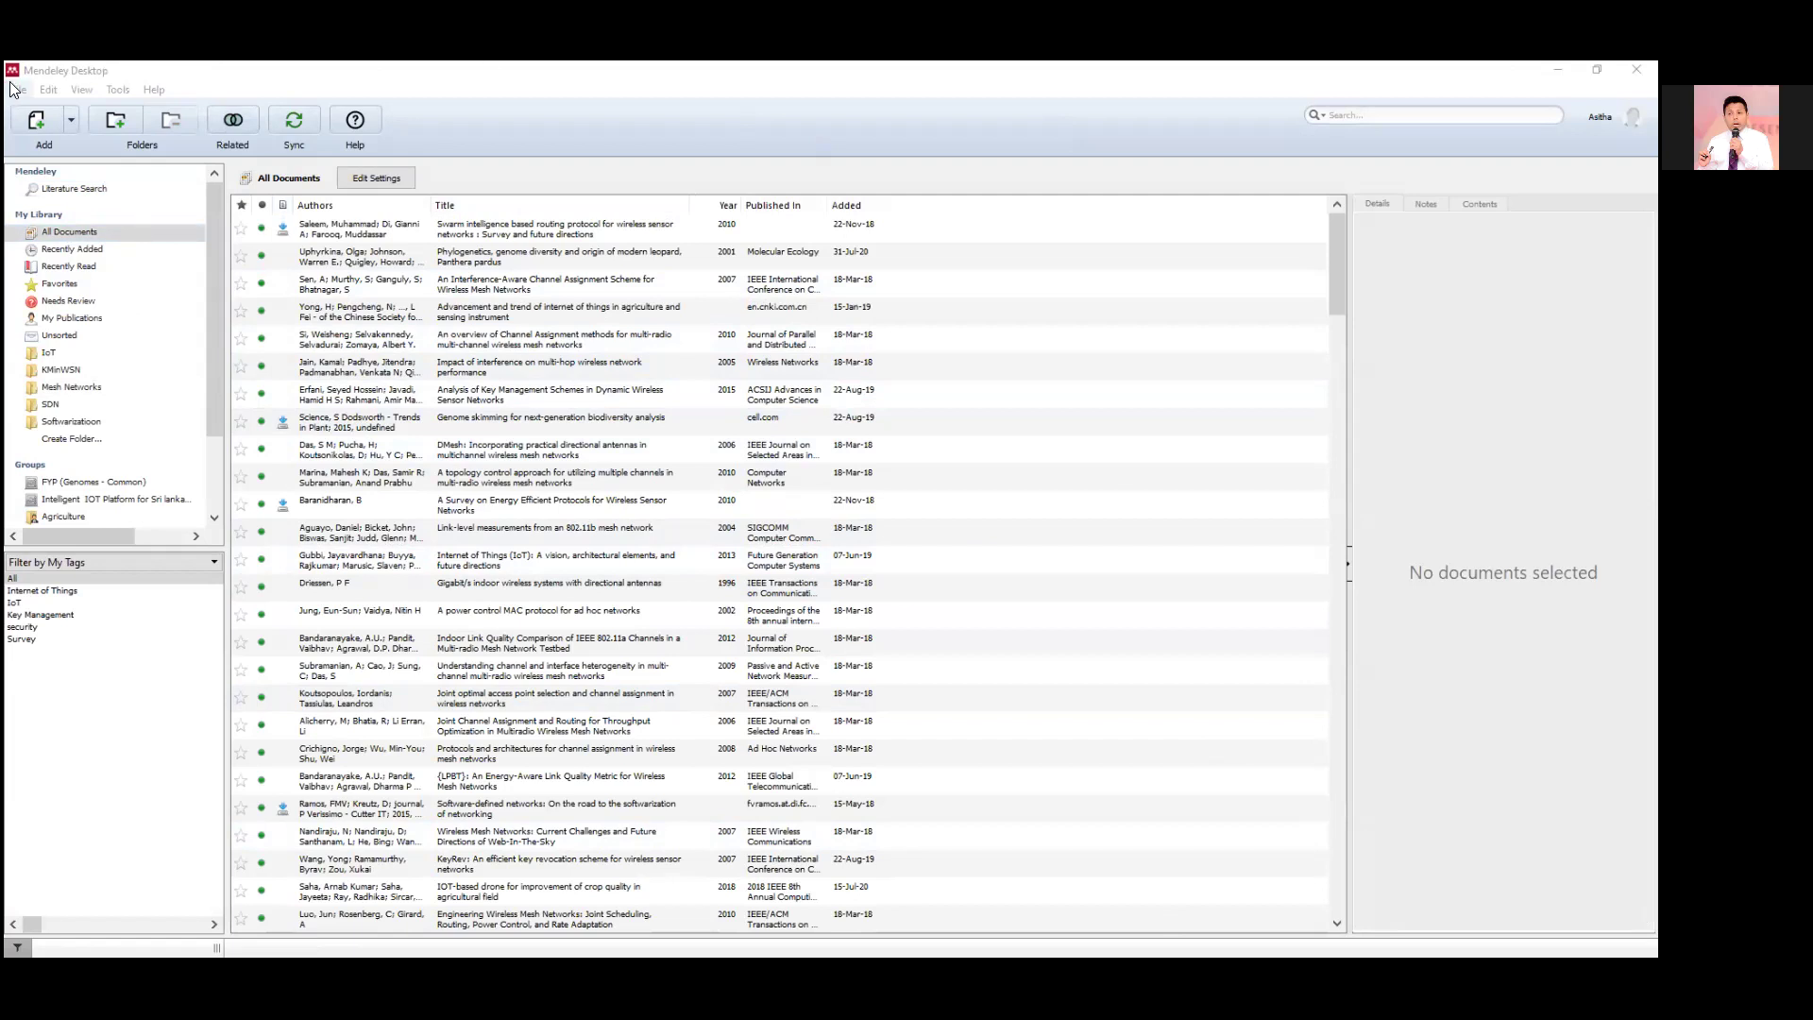
Look through the Tools and File menus, leaving the File menu open.
key(alt+t)
key(Escape)
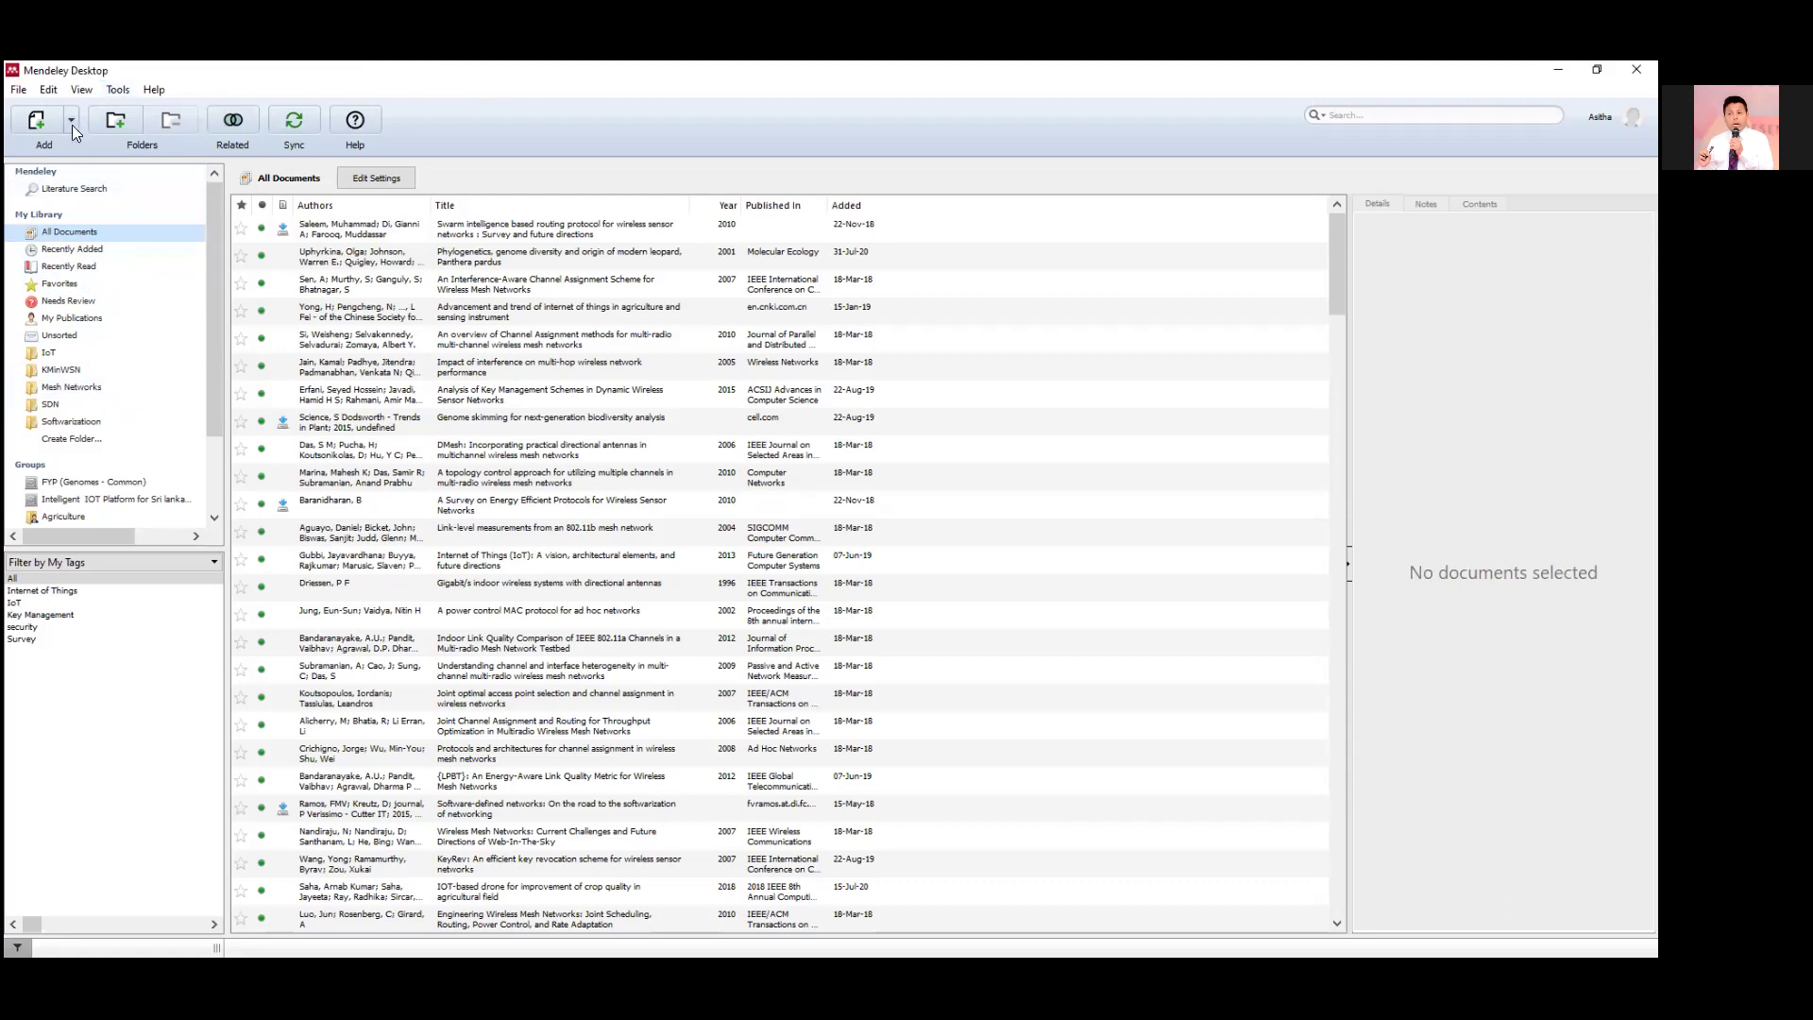
click(19, 94)
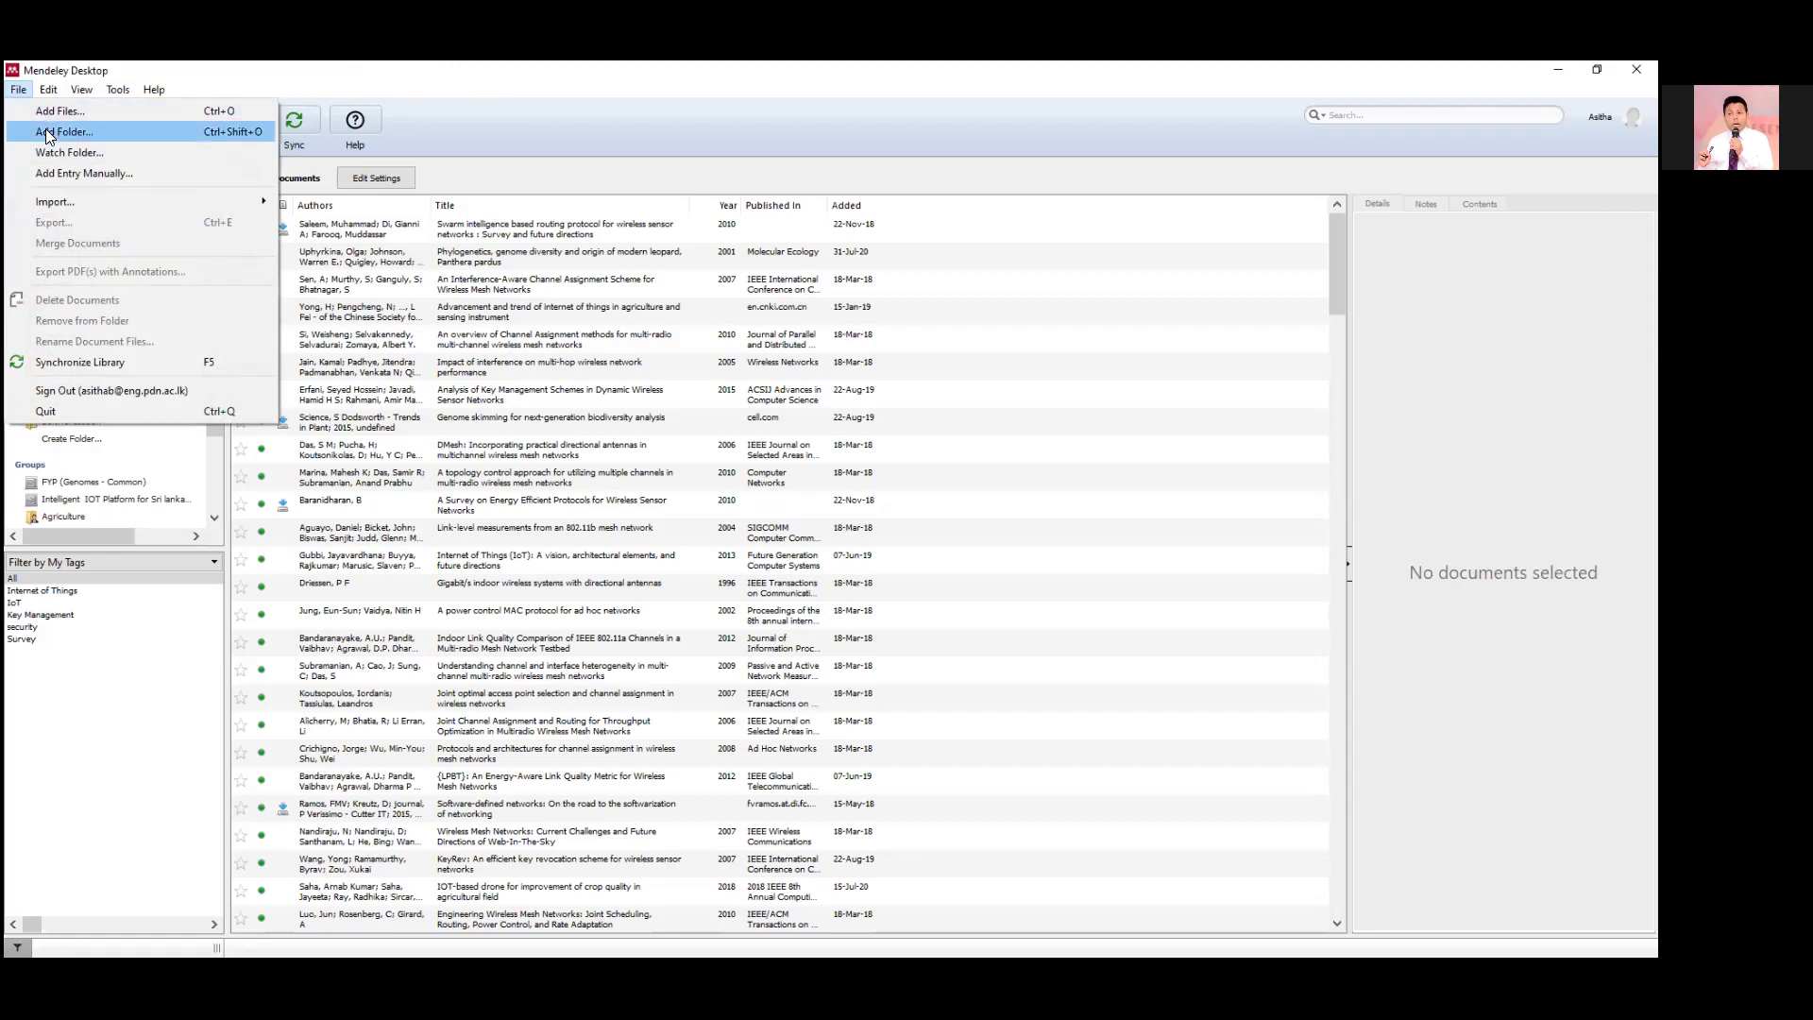
click(47, 132)
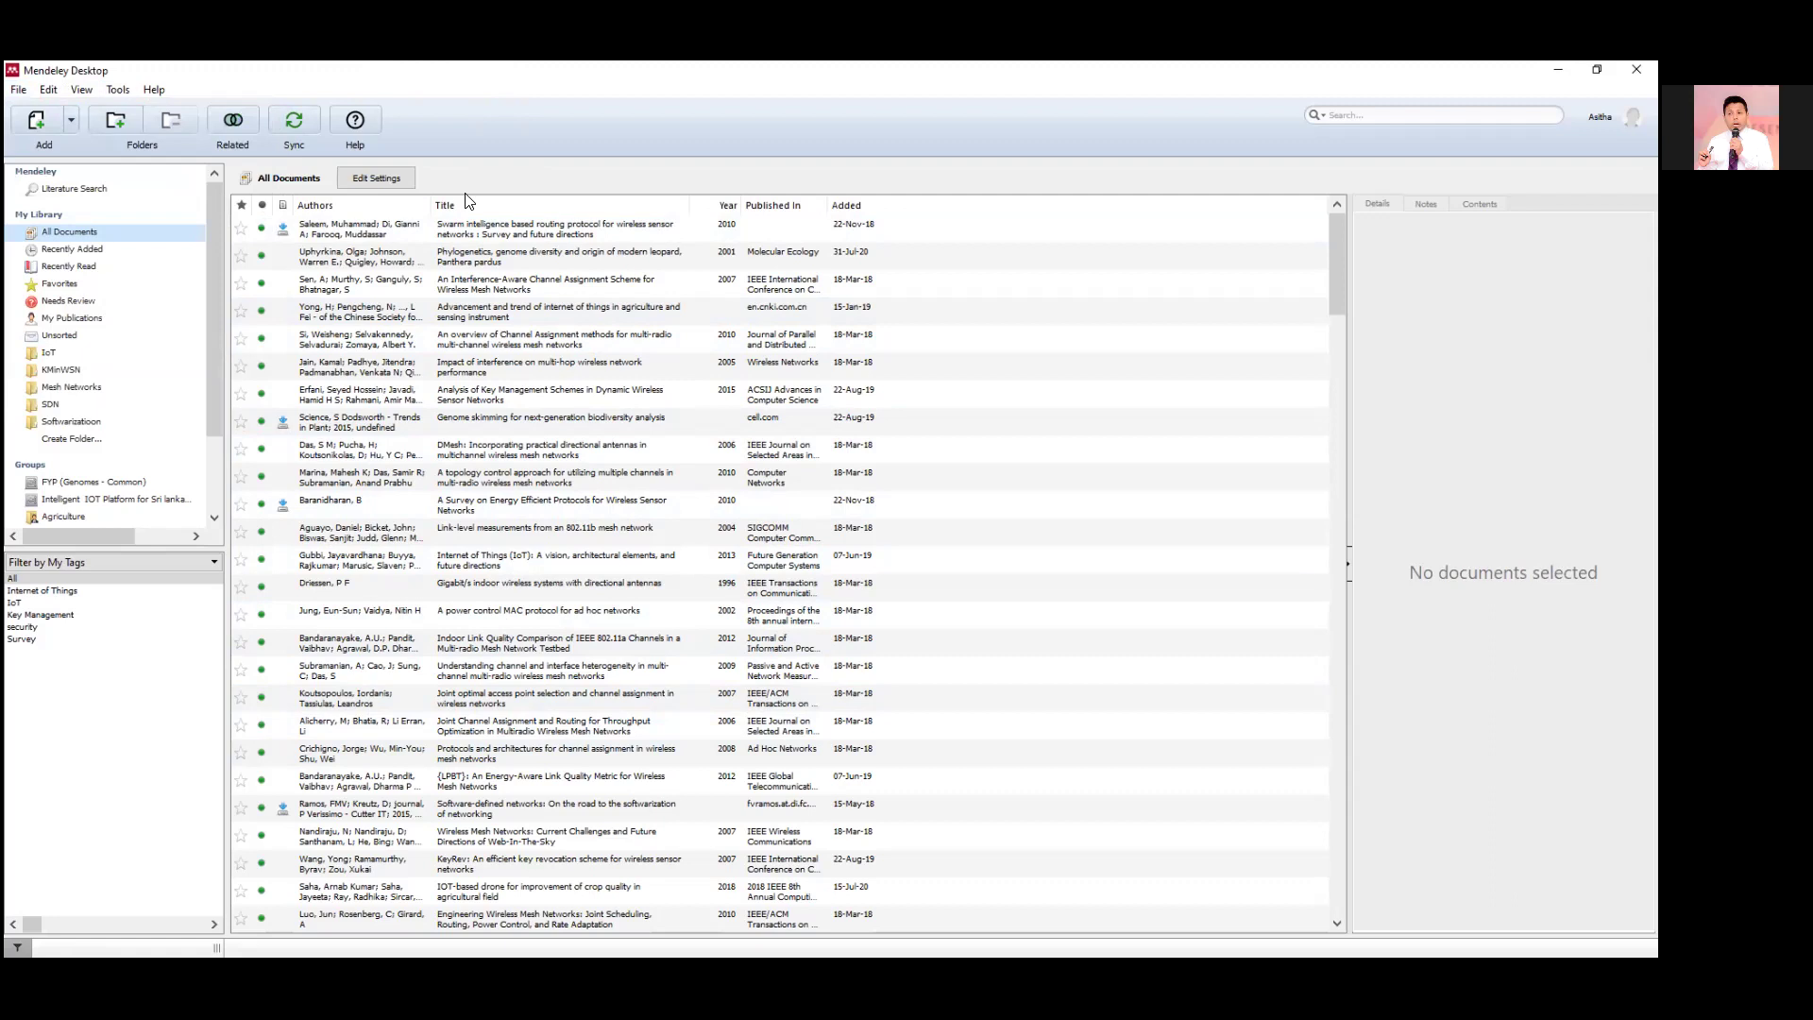
click(19, 90)
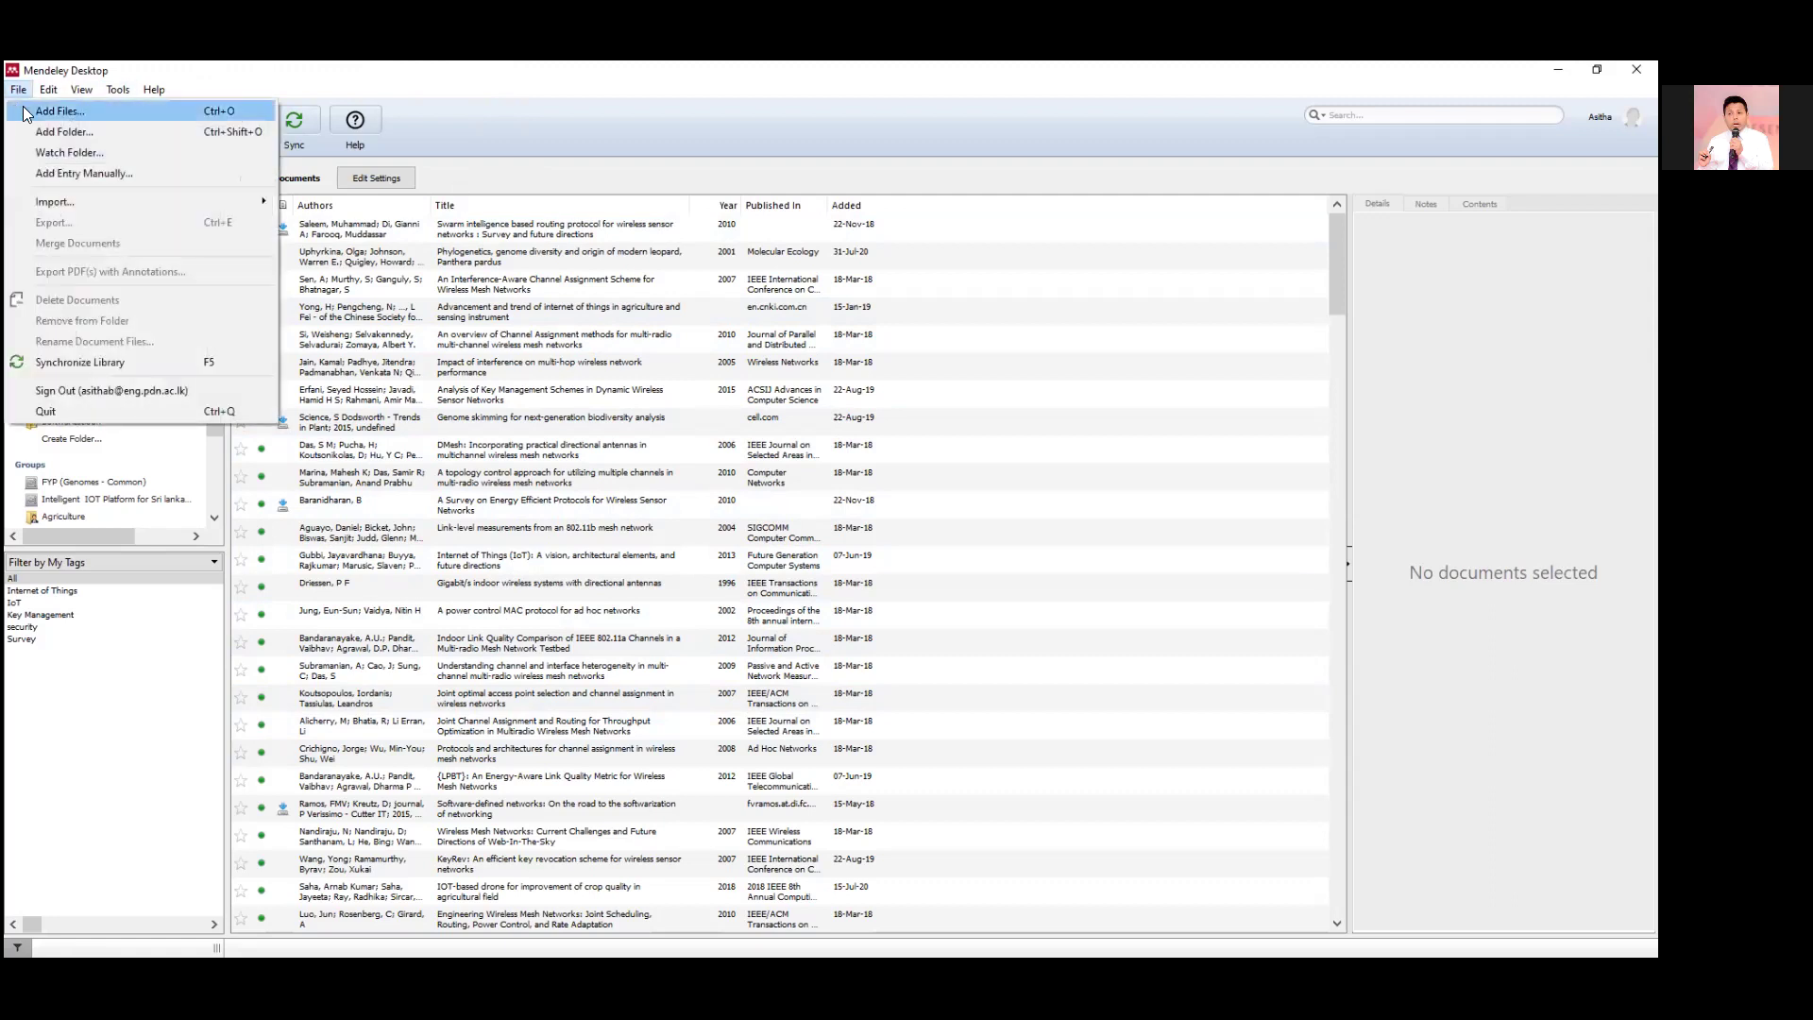
Add the folder G: > My Drive > NewResearch > SmartAgriculture to the library.
click(55, 136)
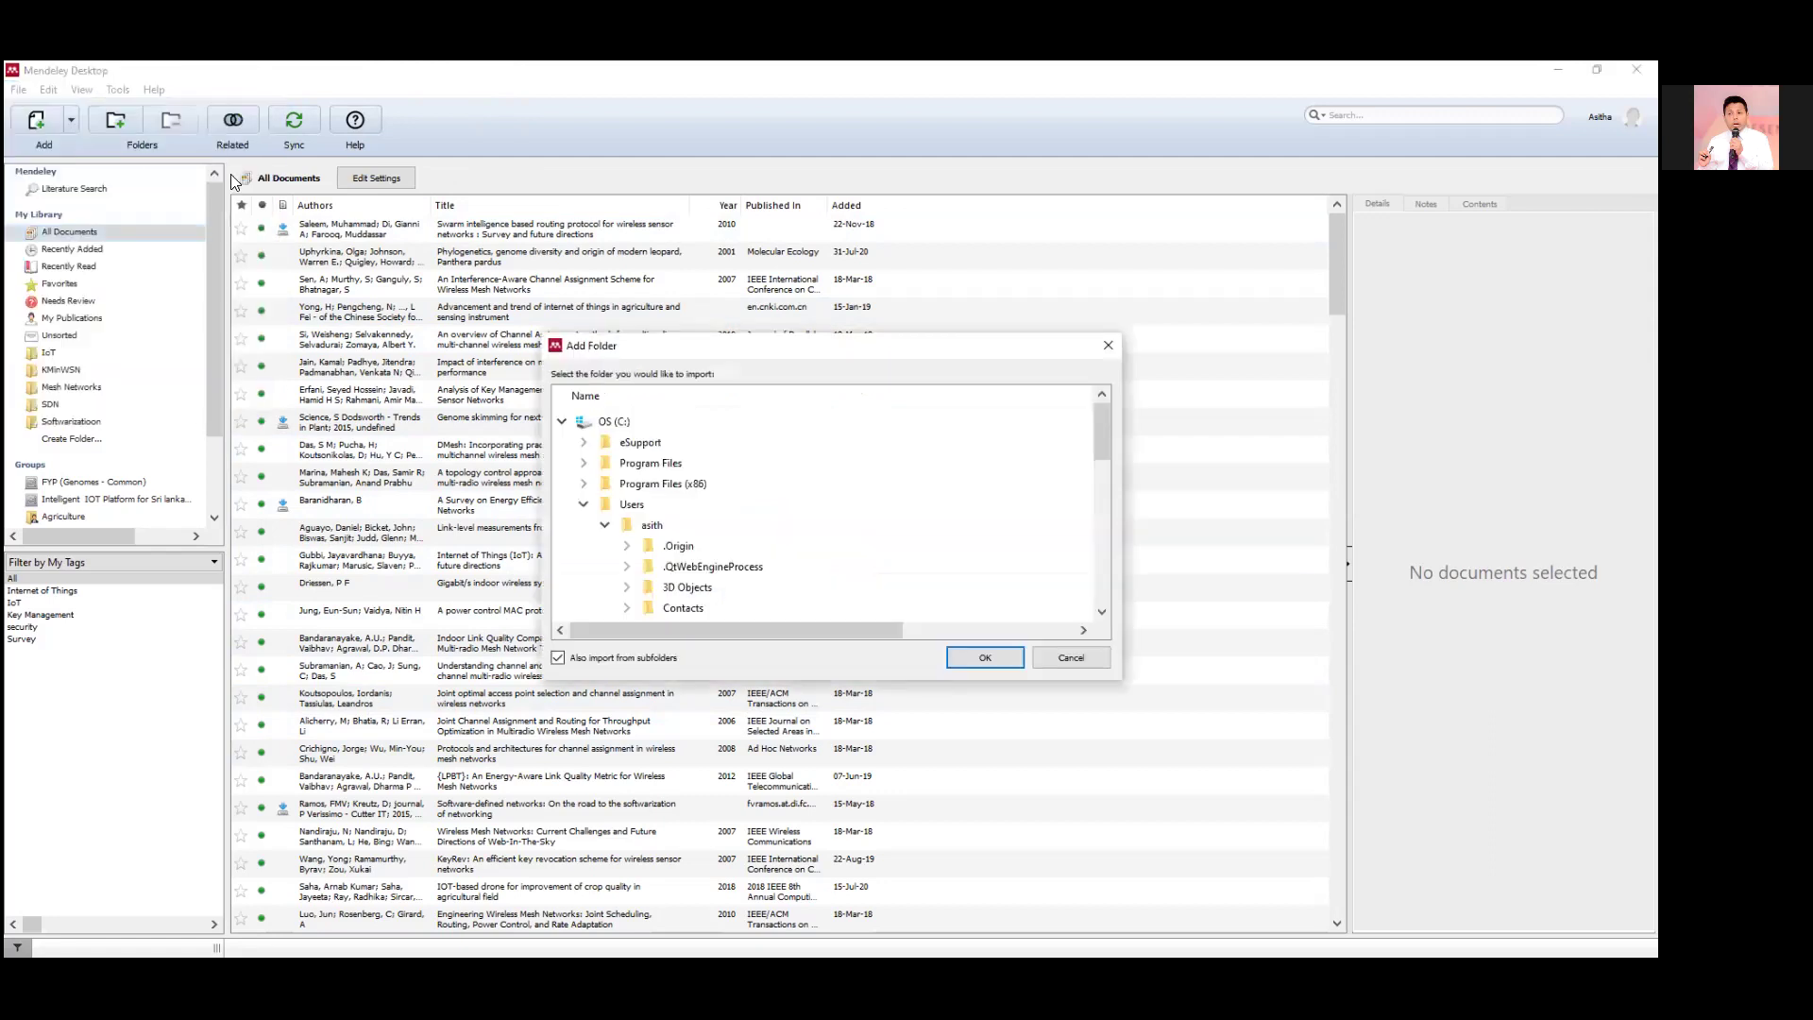
click(583, 504)
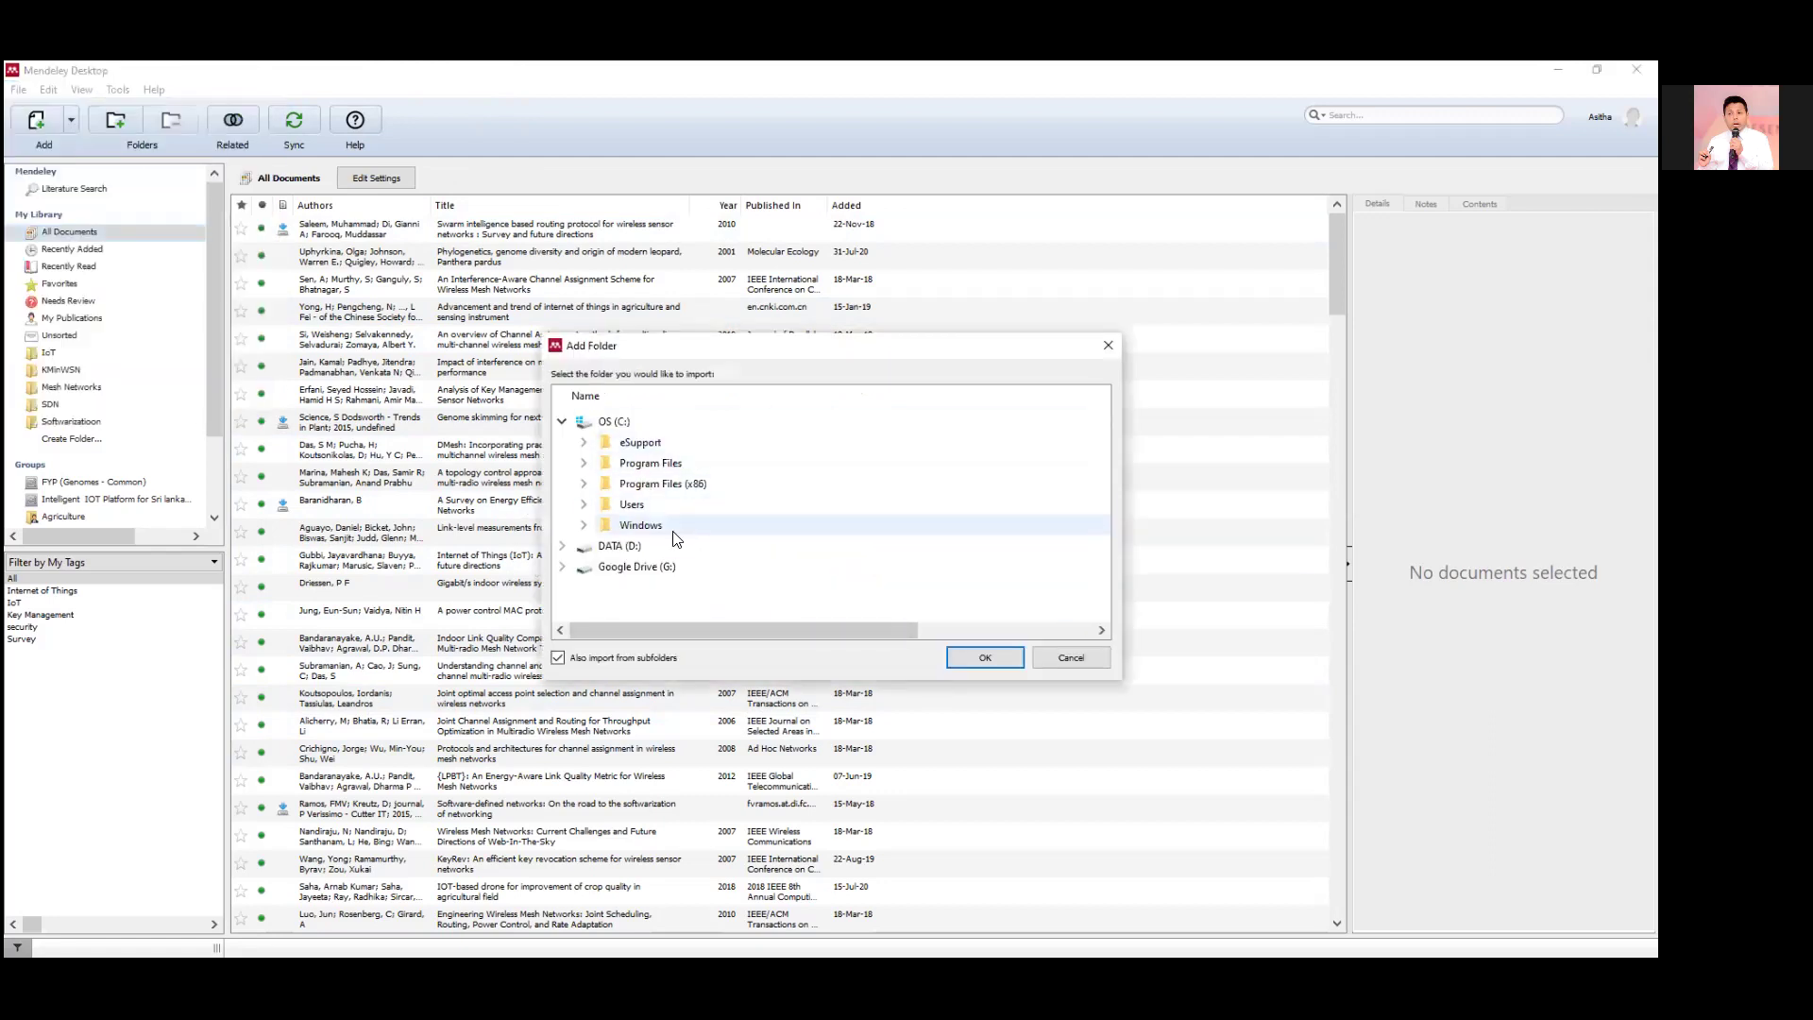
click(619, 568)
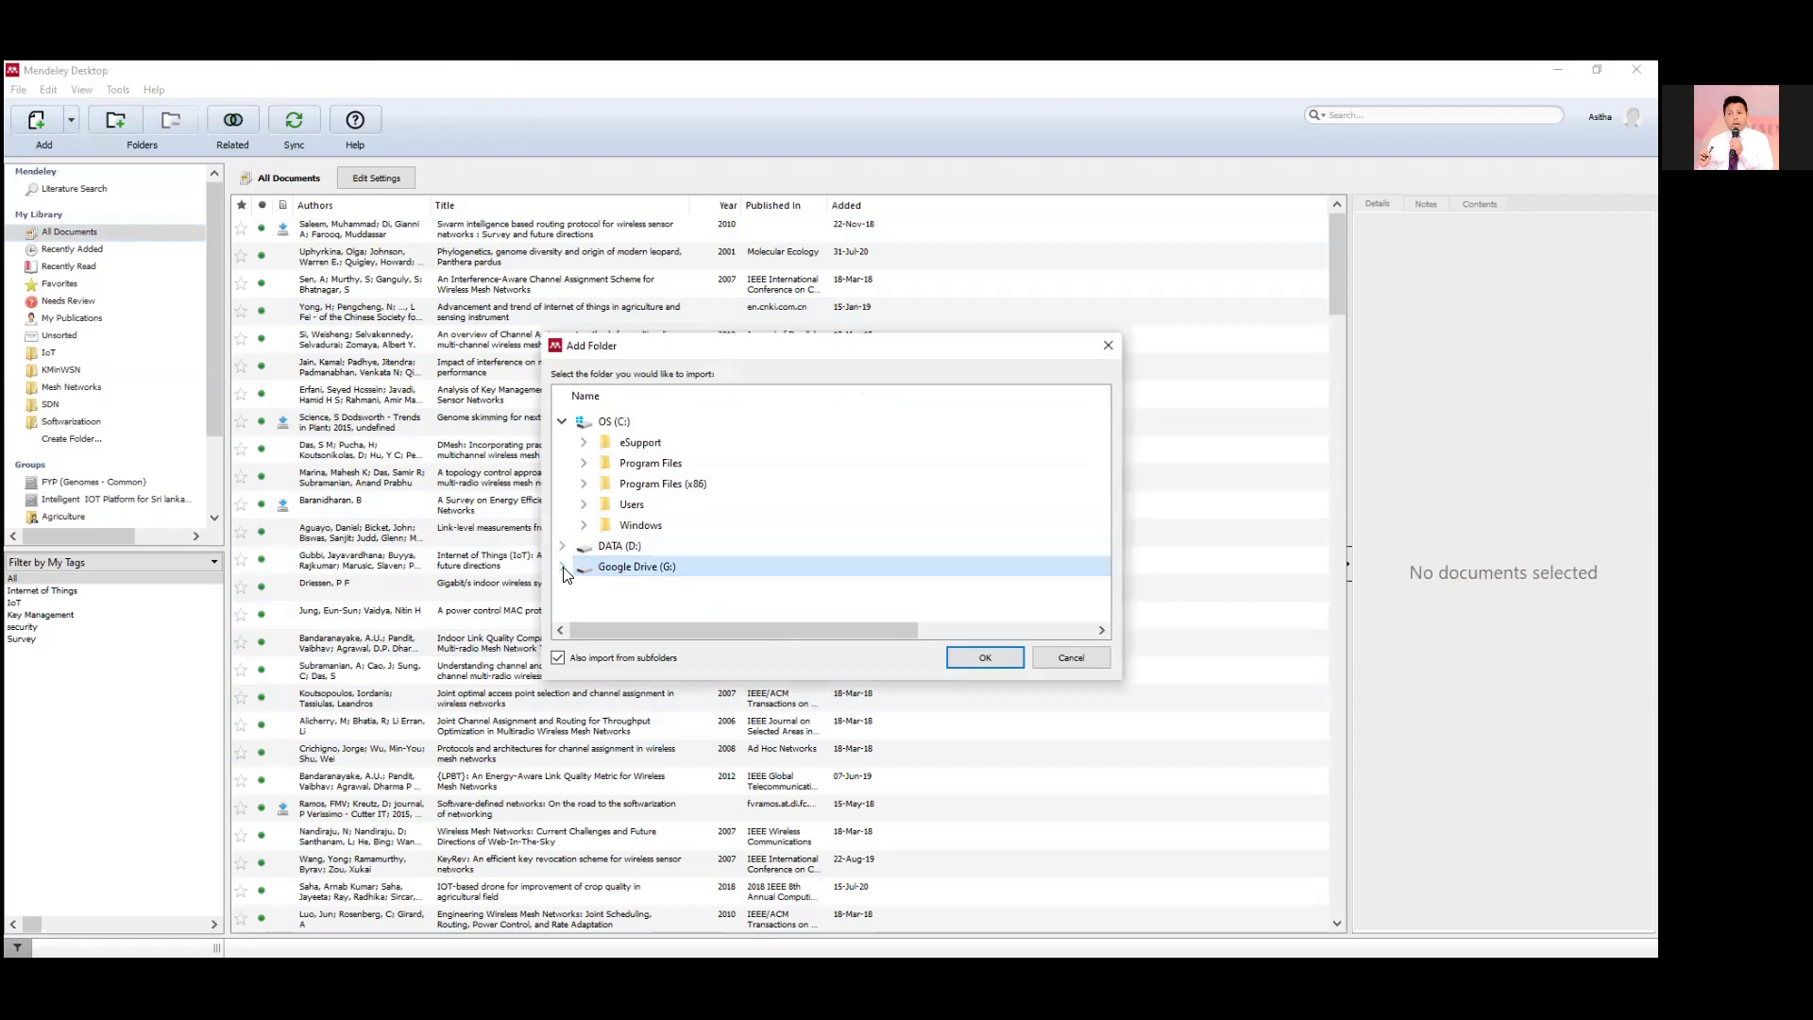
click(564, 568)
click(581, 589)
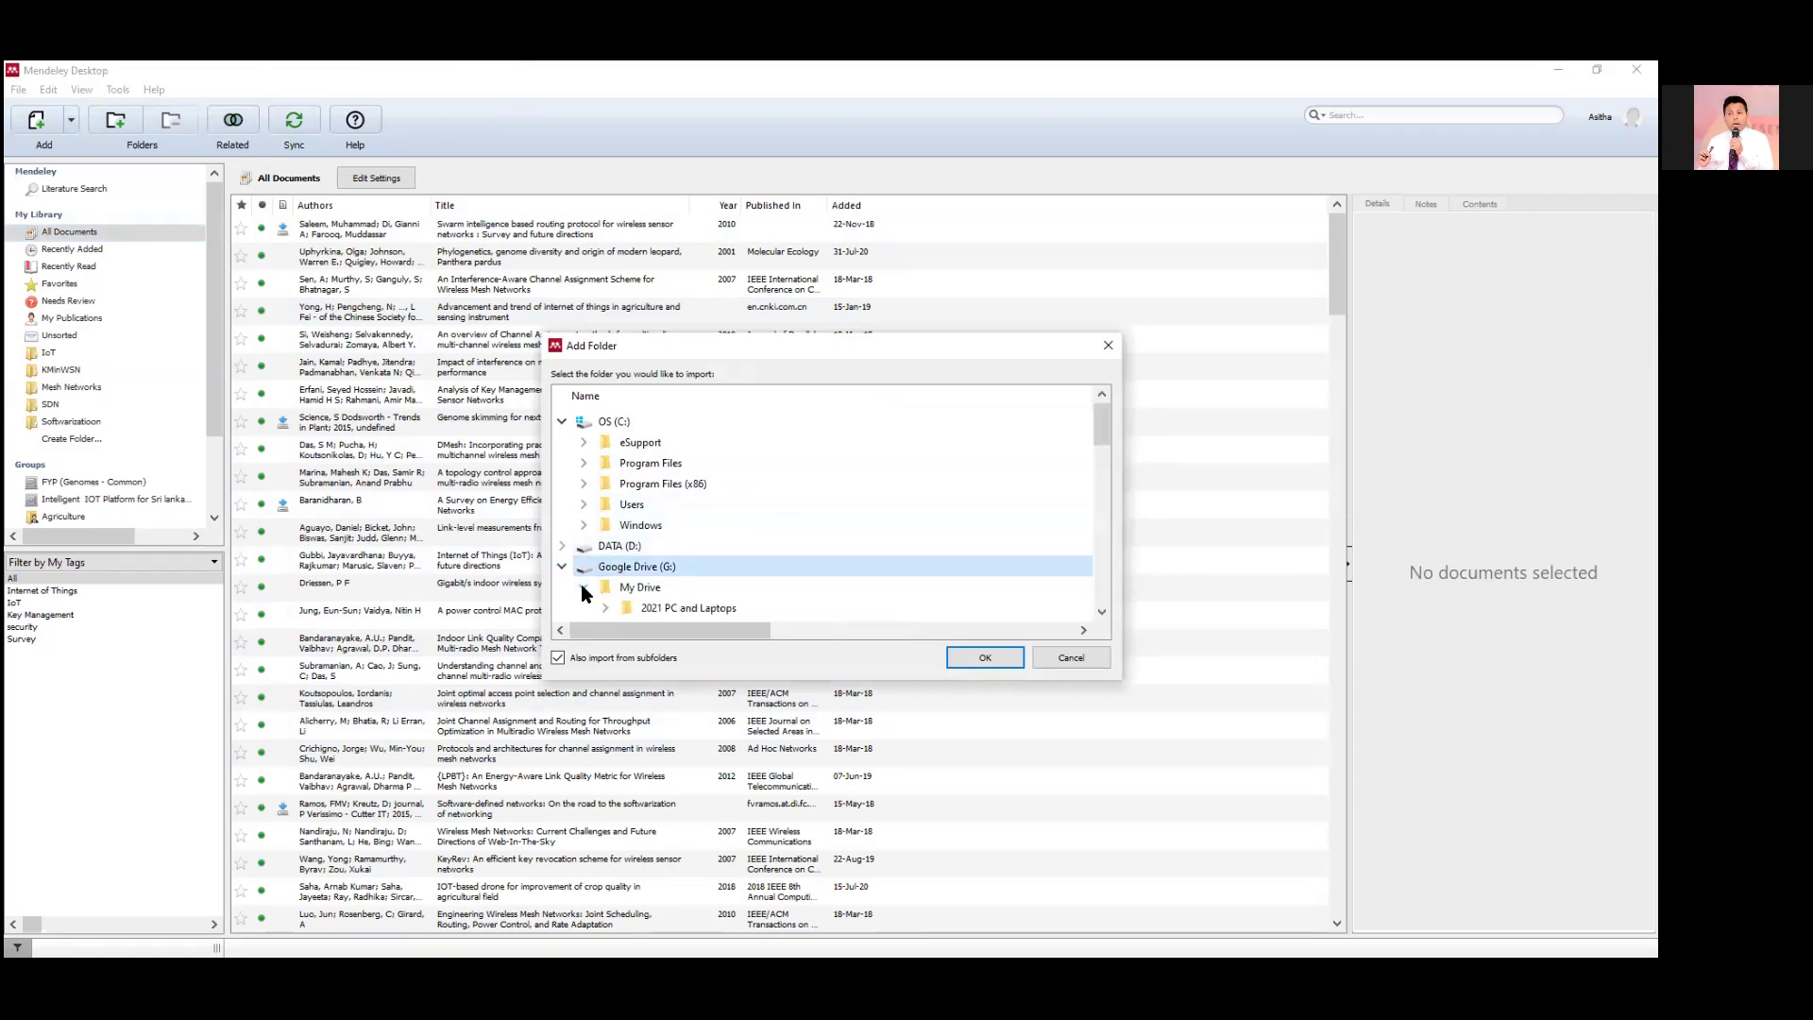
scroll(781, 526, down, 5)
scroll(776, 534, down, 1)
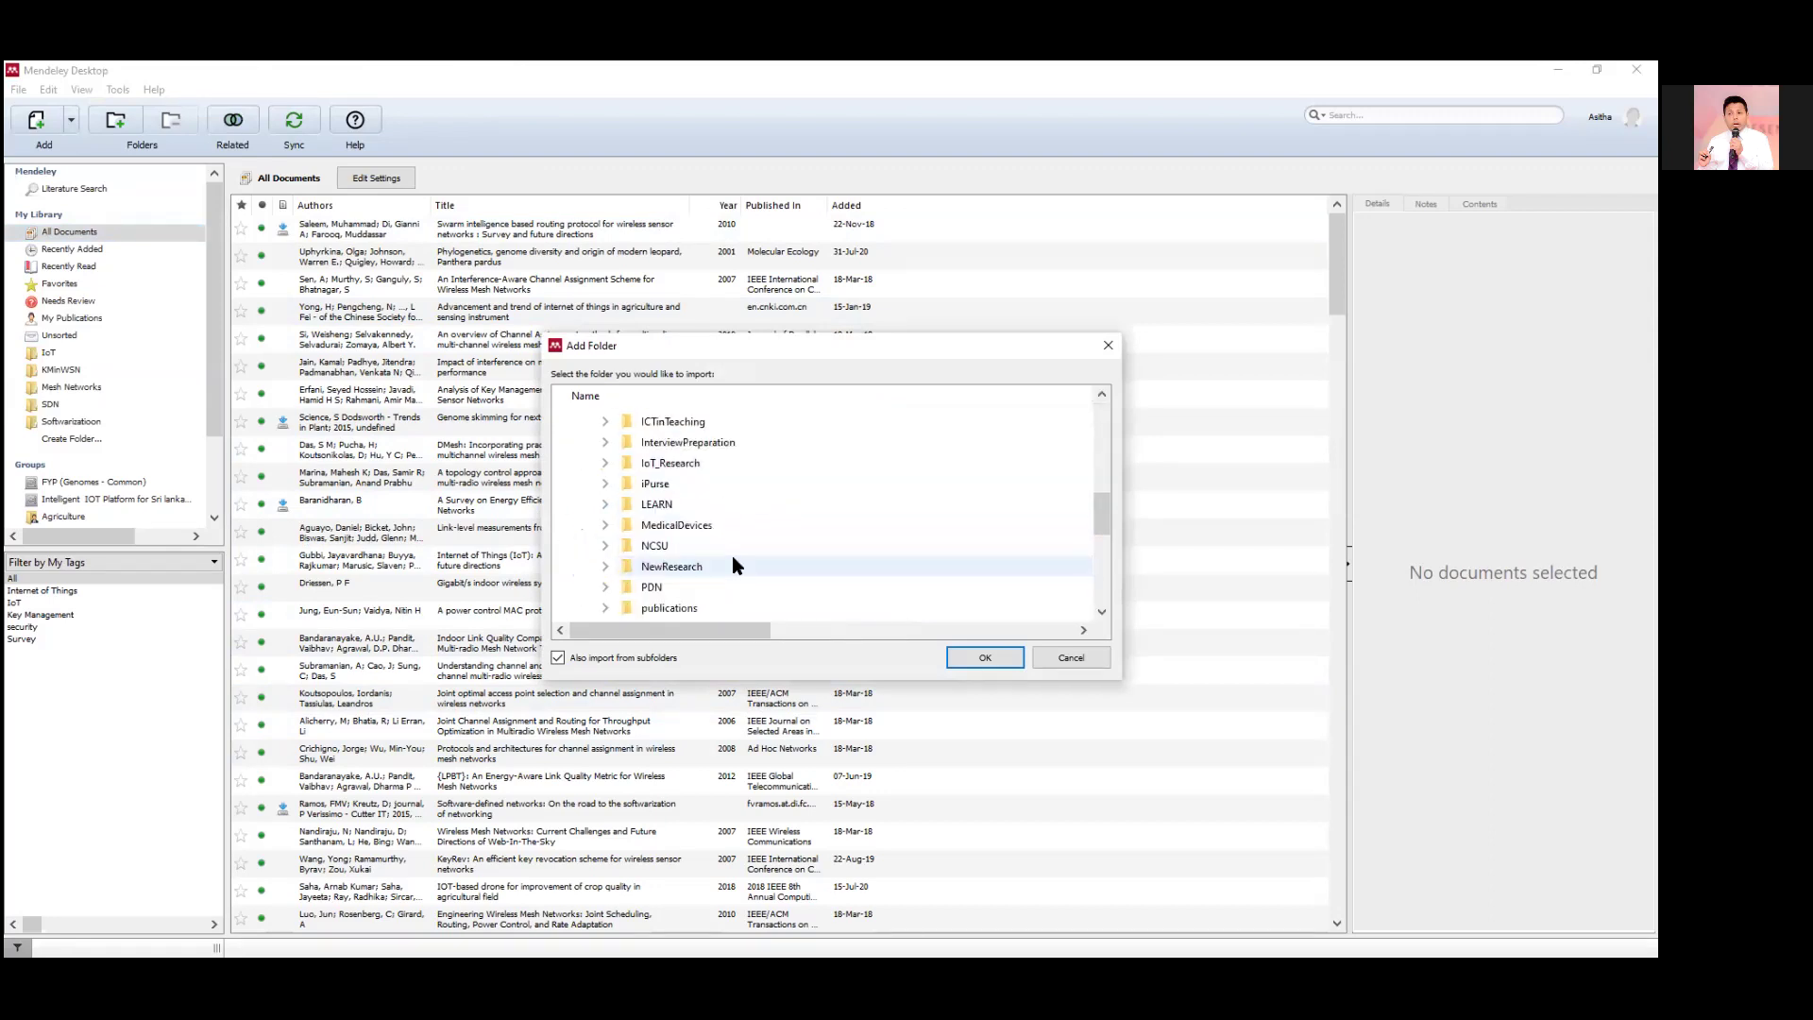
click(607, 567)
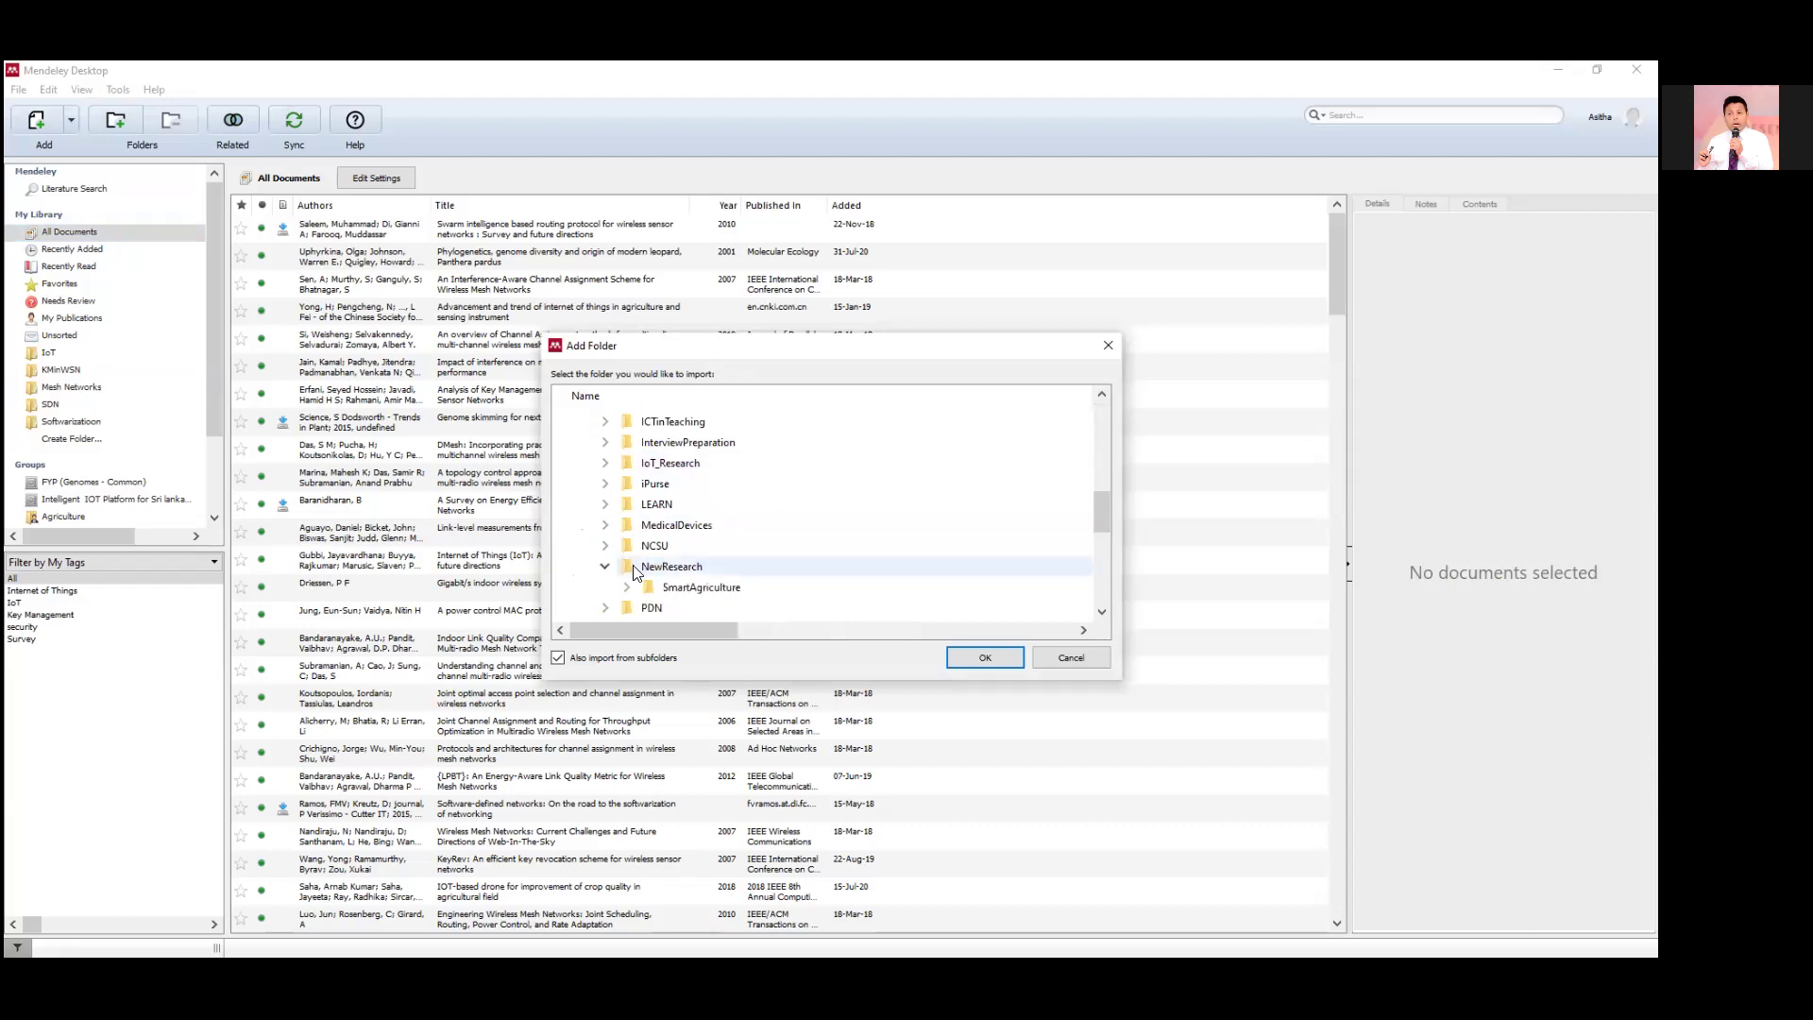
click(653, 586)
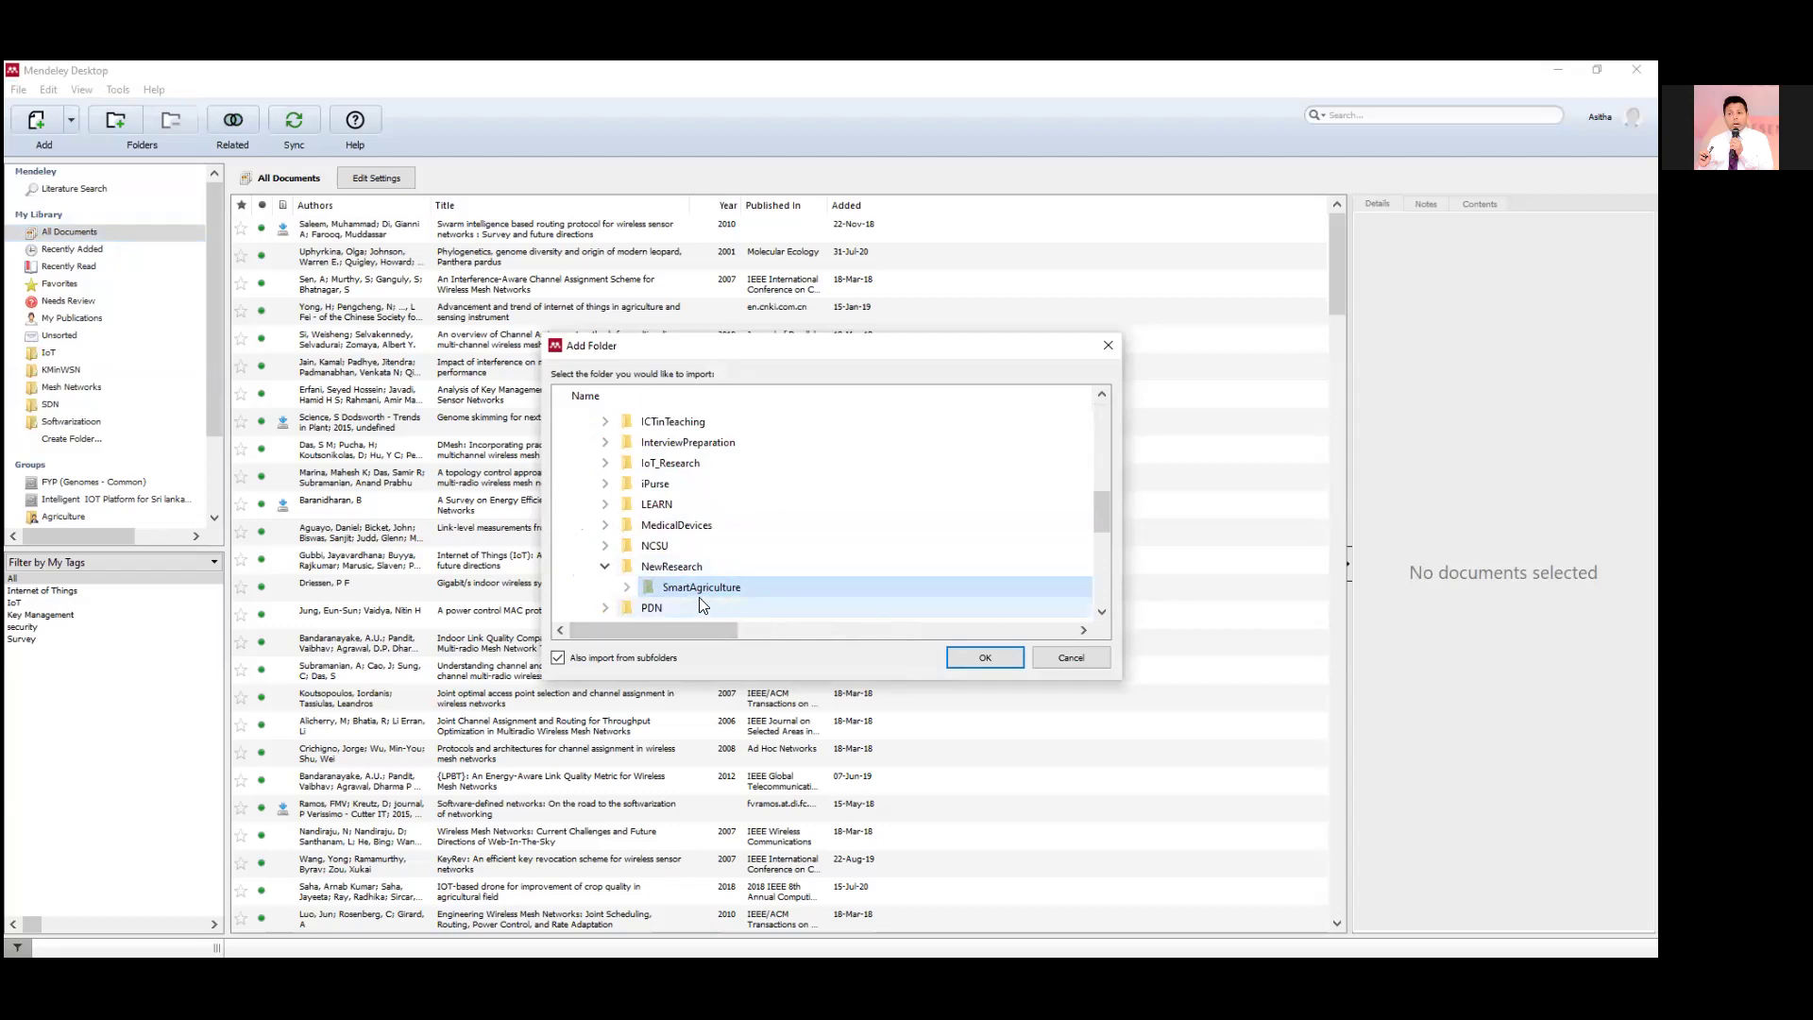
click(1007, 656)
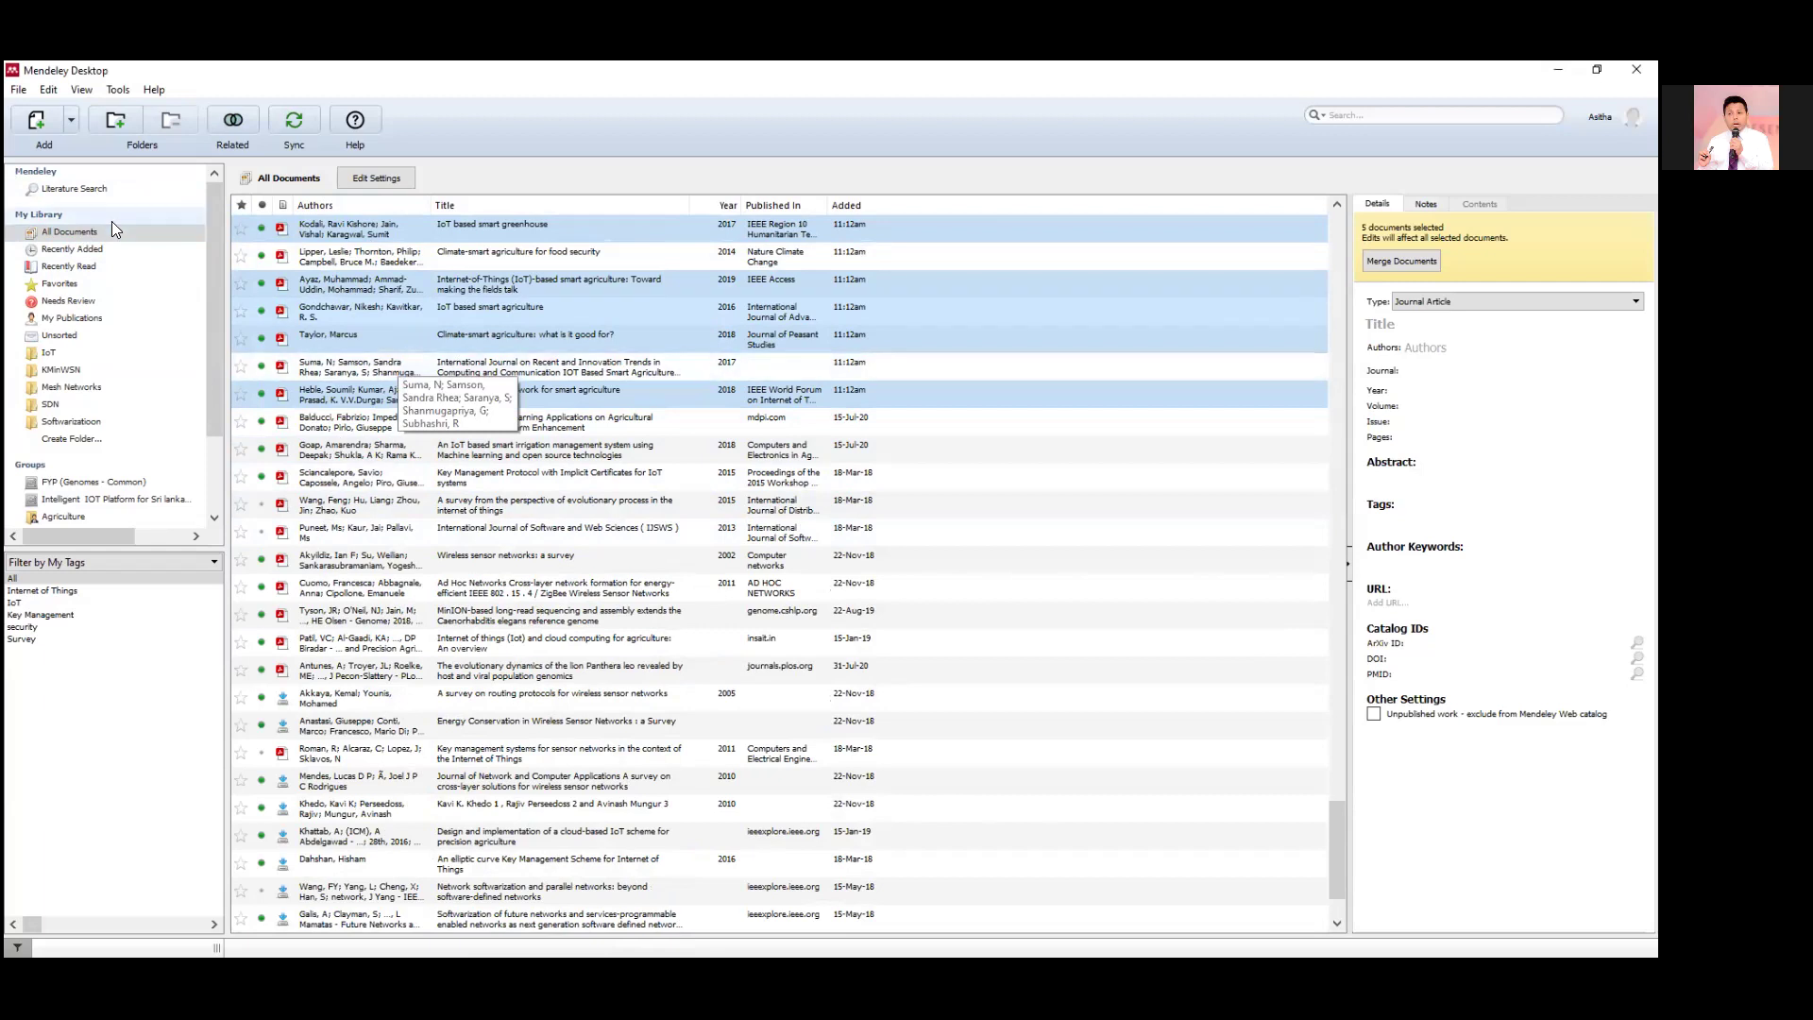
Add 256479v3.full.pdf from Google Drive's My Drive > NewResearch folder to the library.
click(19, 91)
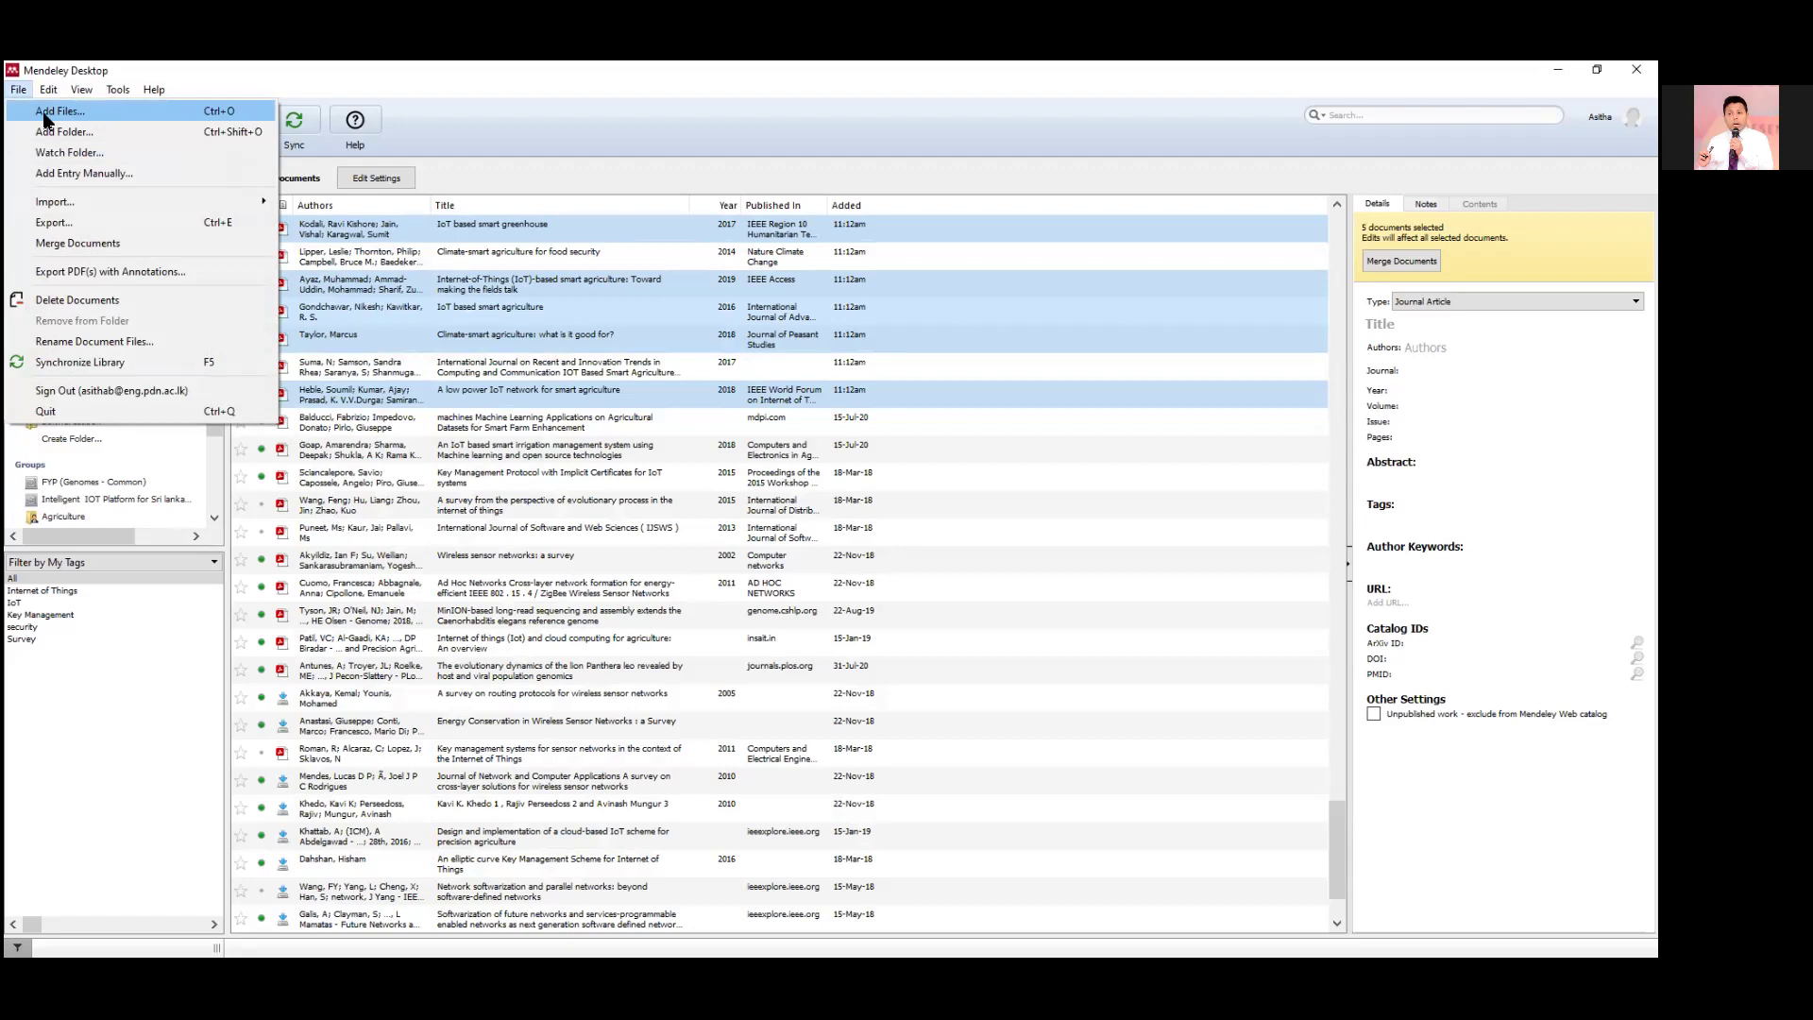
click(45, 113)
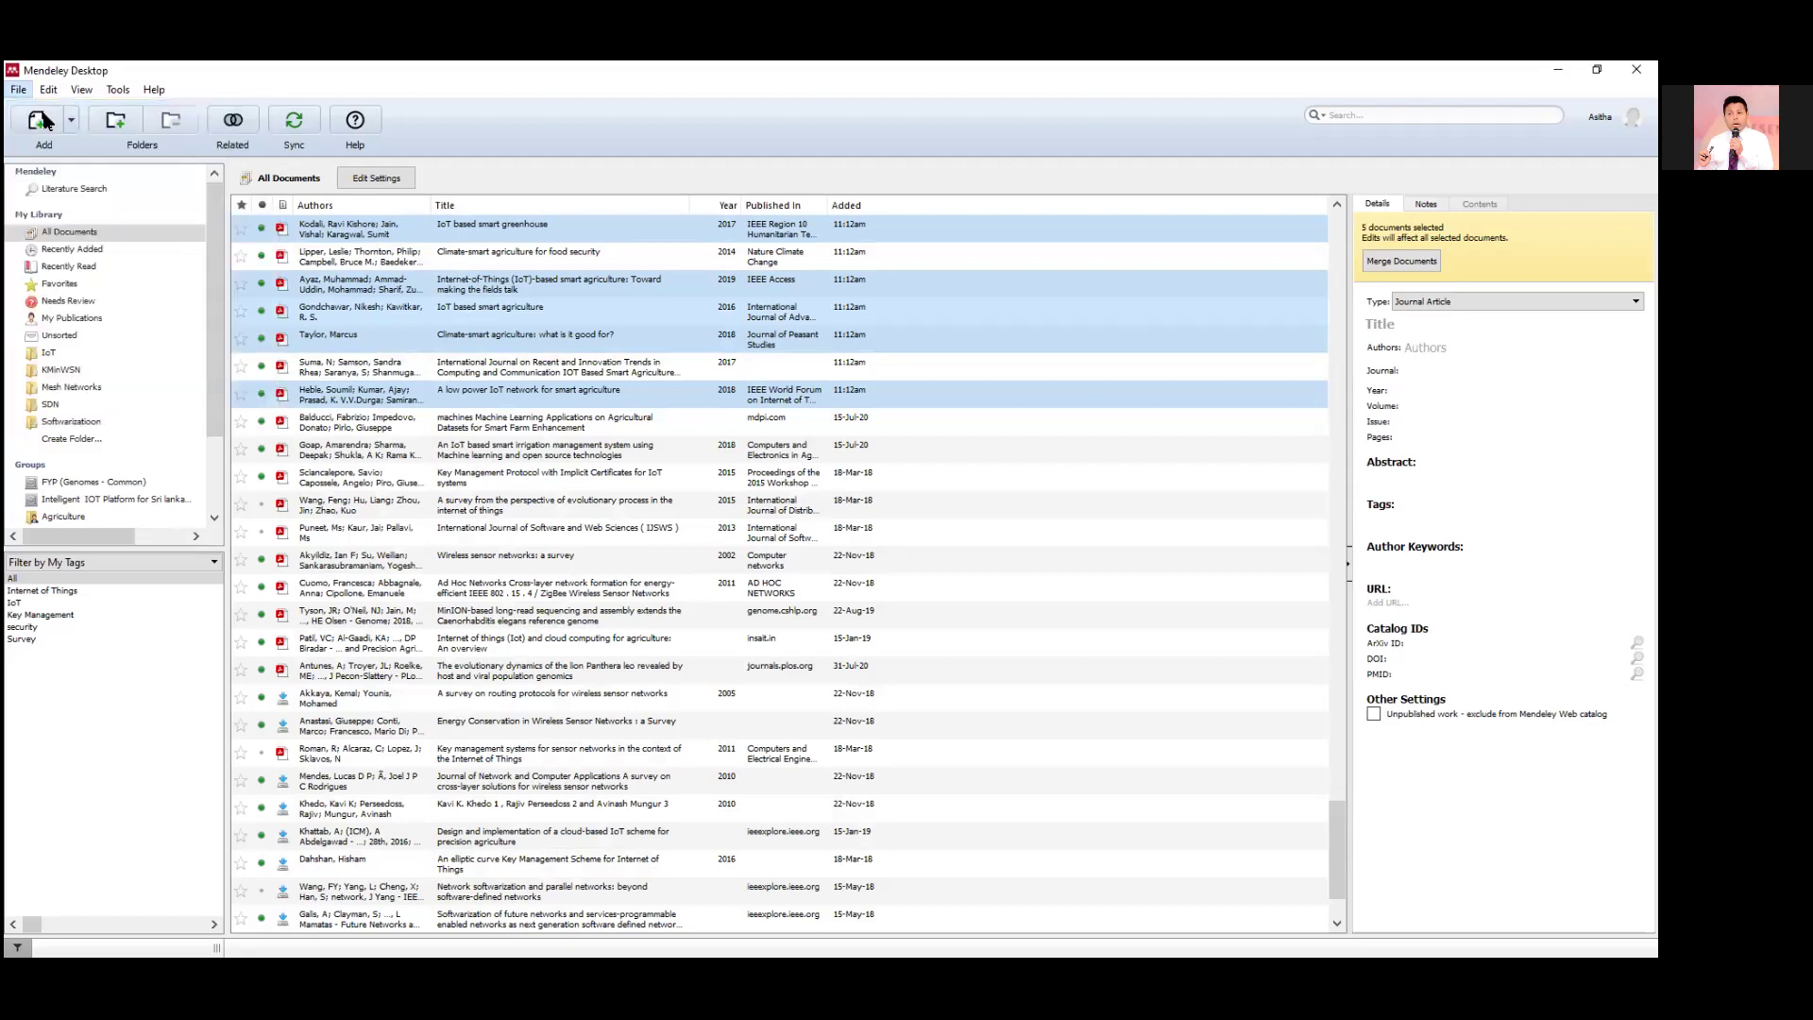
click(104, 467)
double_click(453, 281)
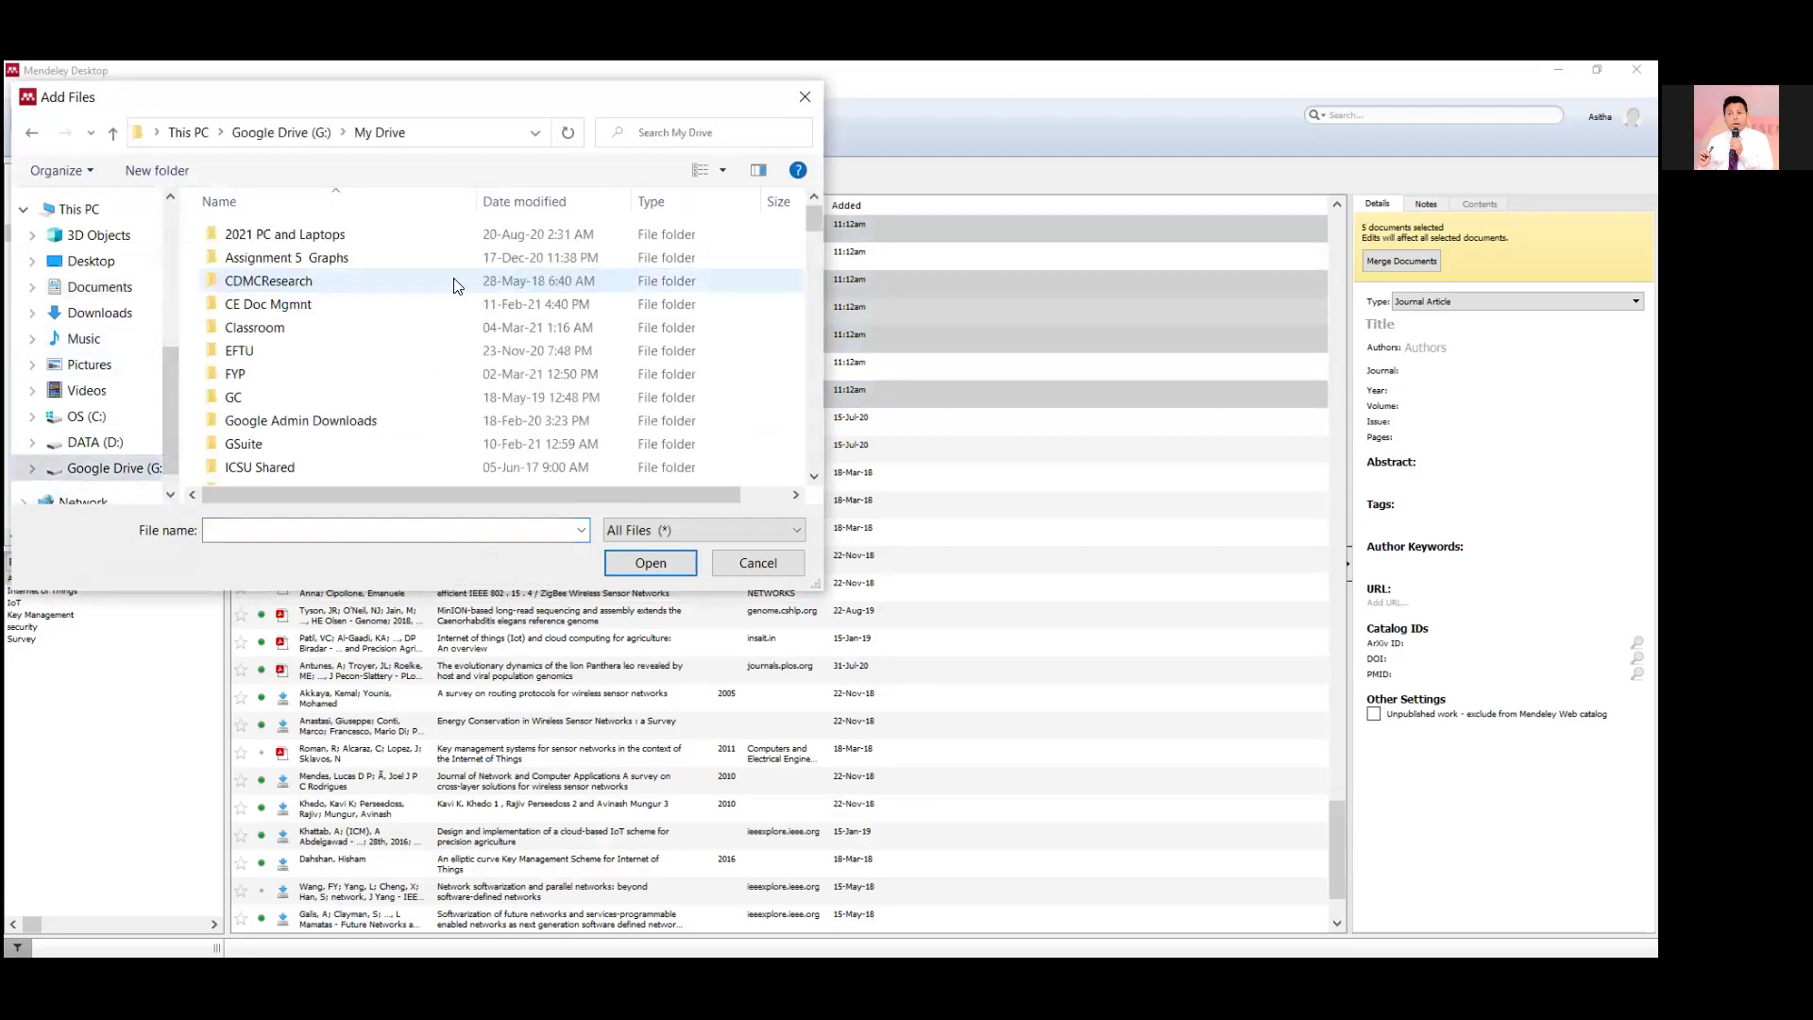
scroll(368, 402, down, 7)
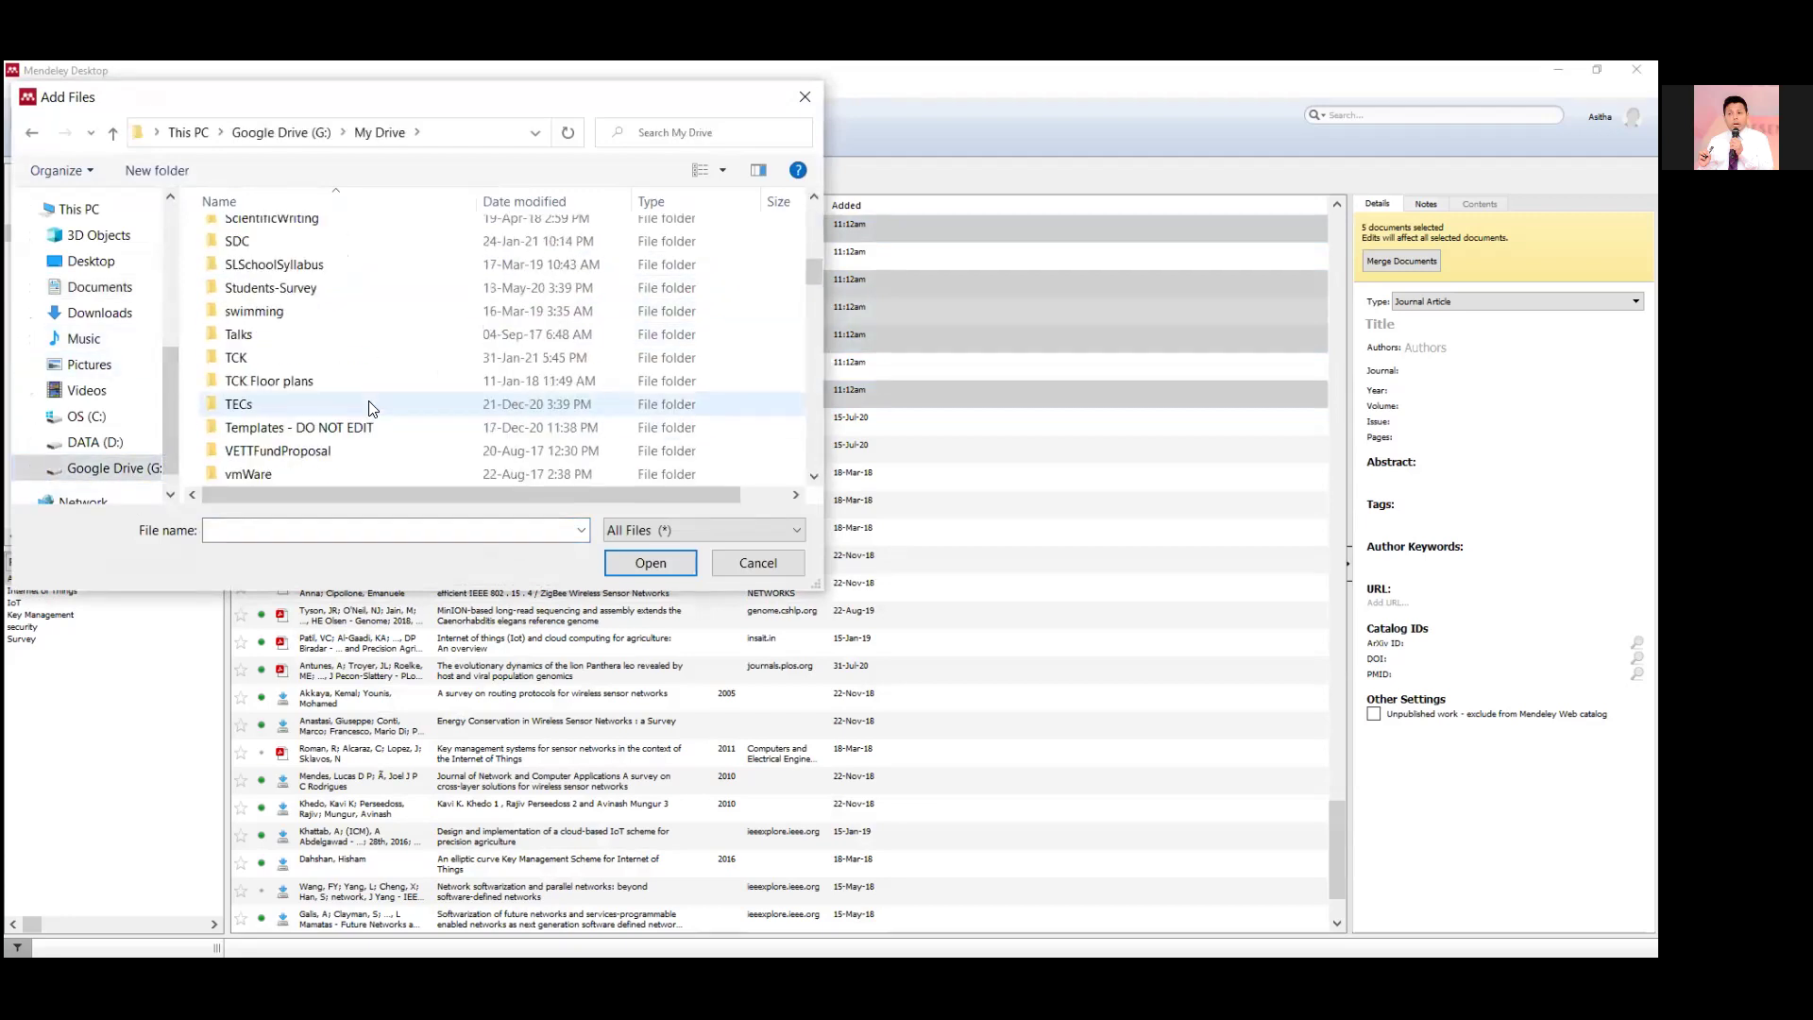
scroll(312, 397, down, 3)
scroll(288, 364, up, 6)
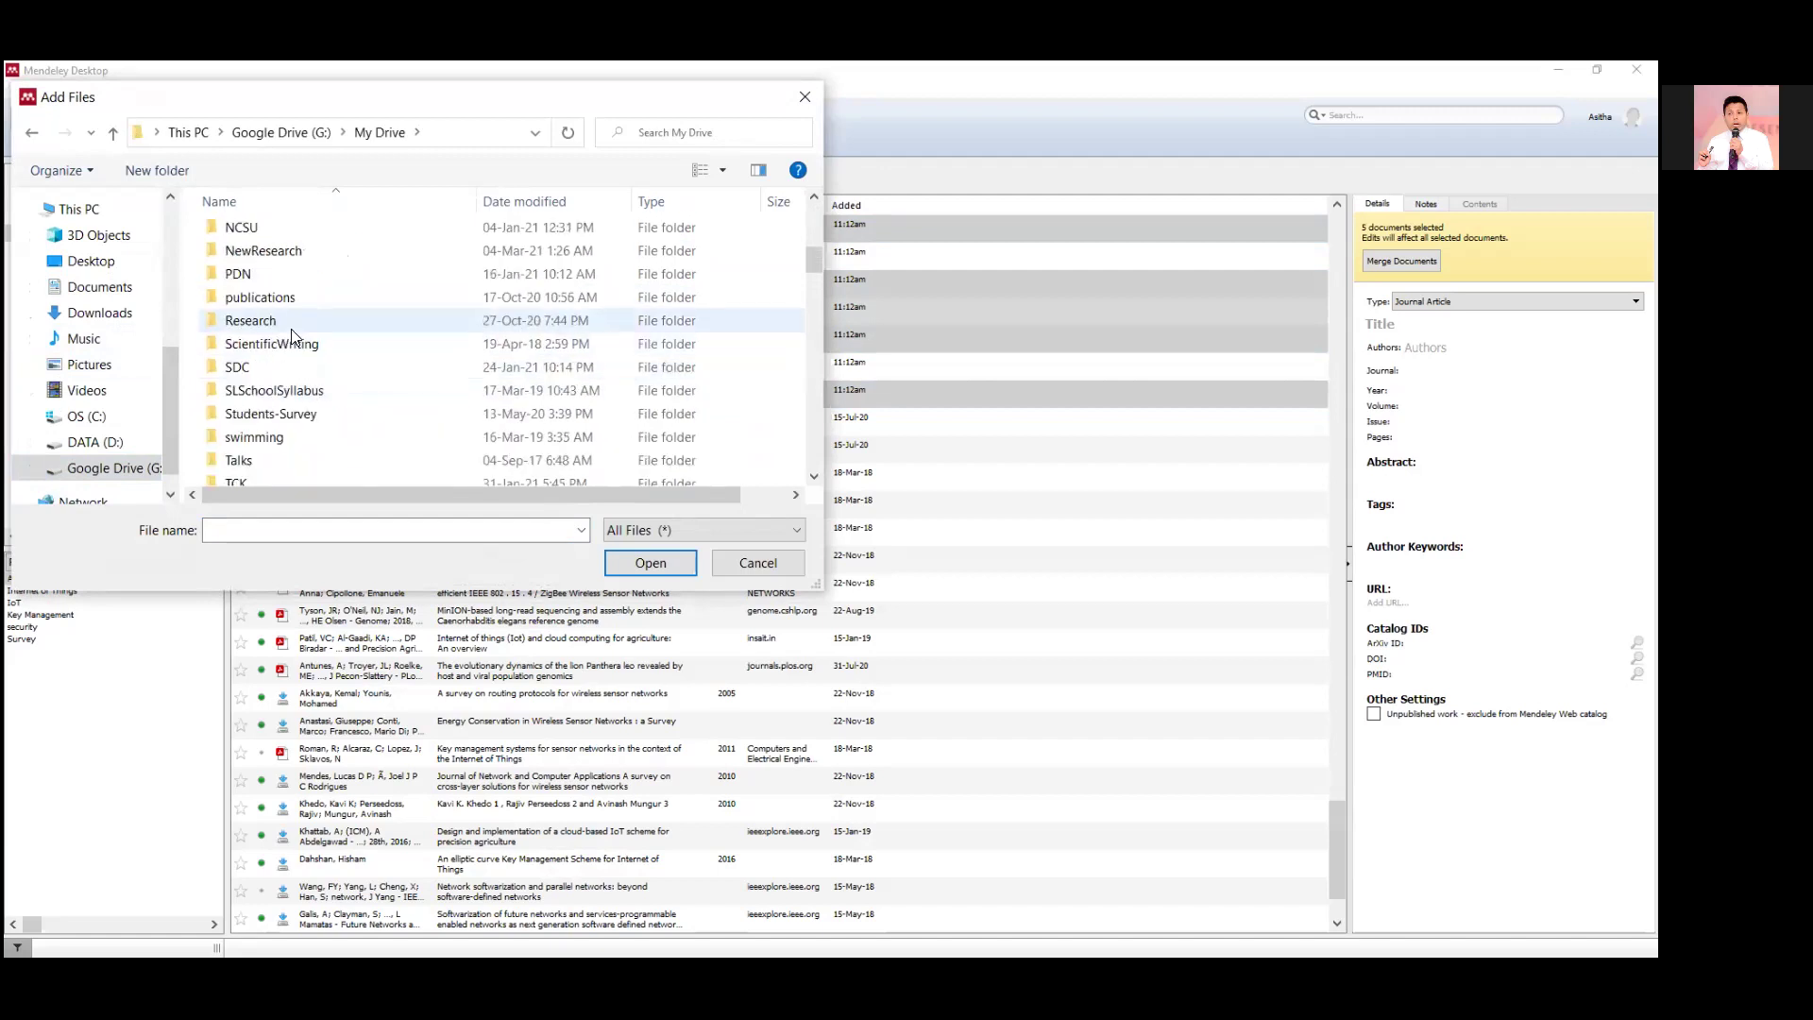
click(301, 257)
double_click(300, 262)
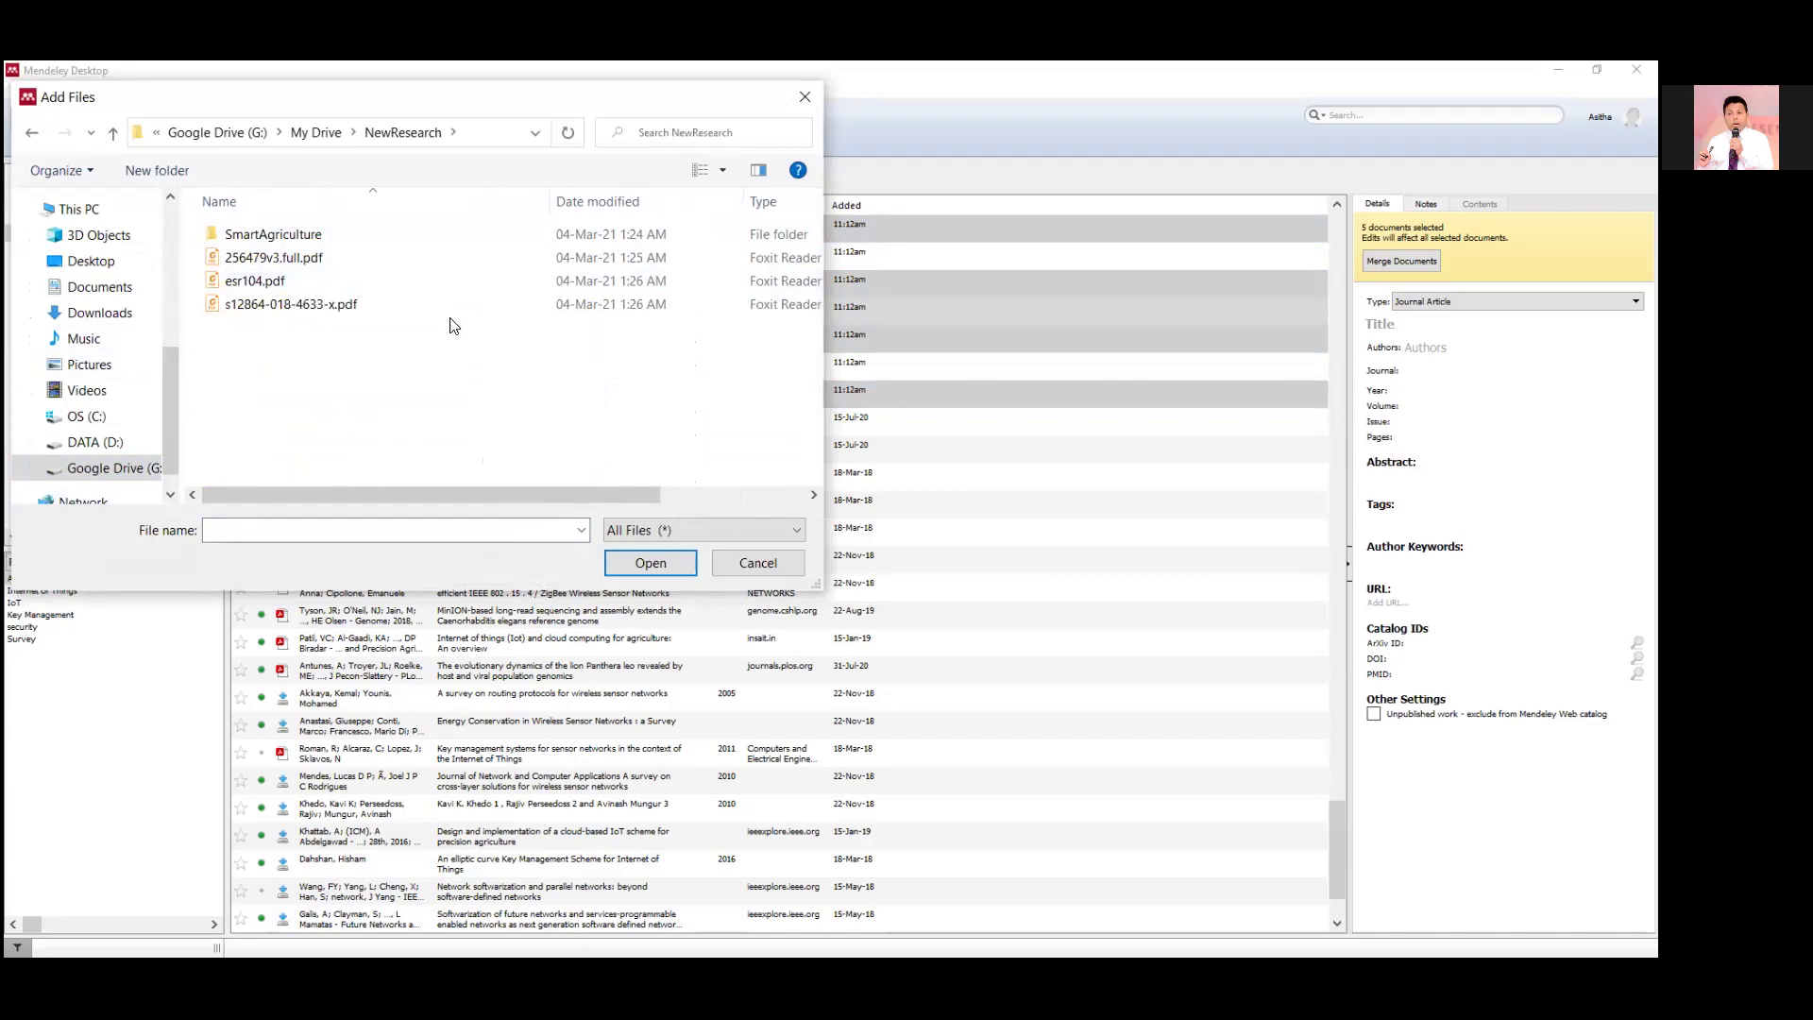
click(292, 269)
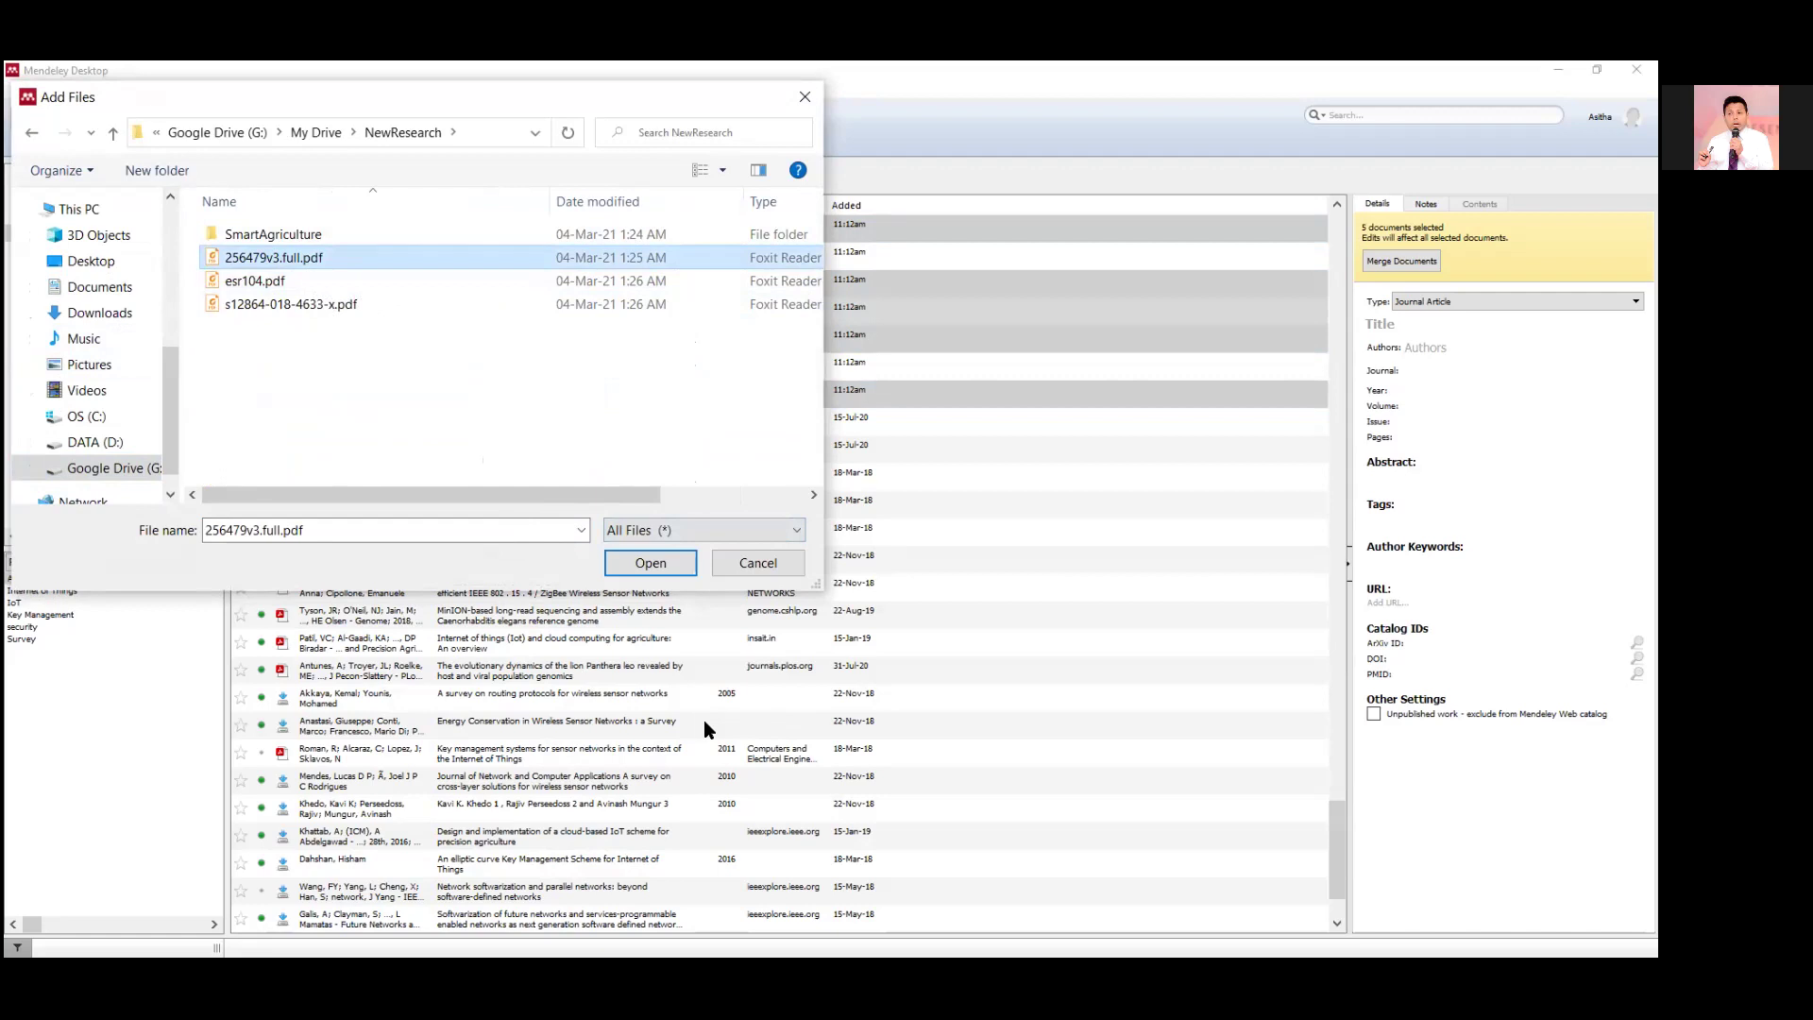
click(646, 563)
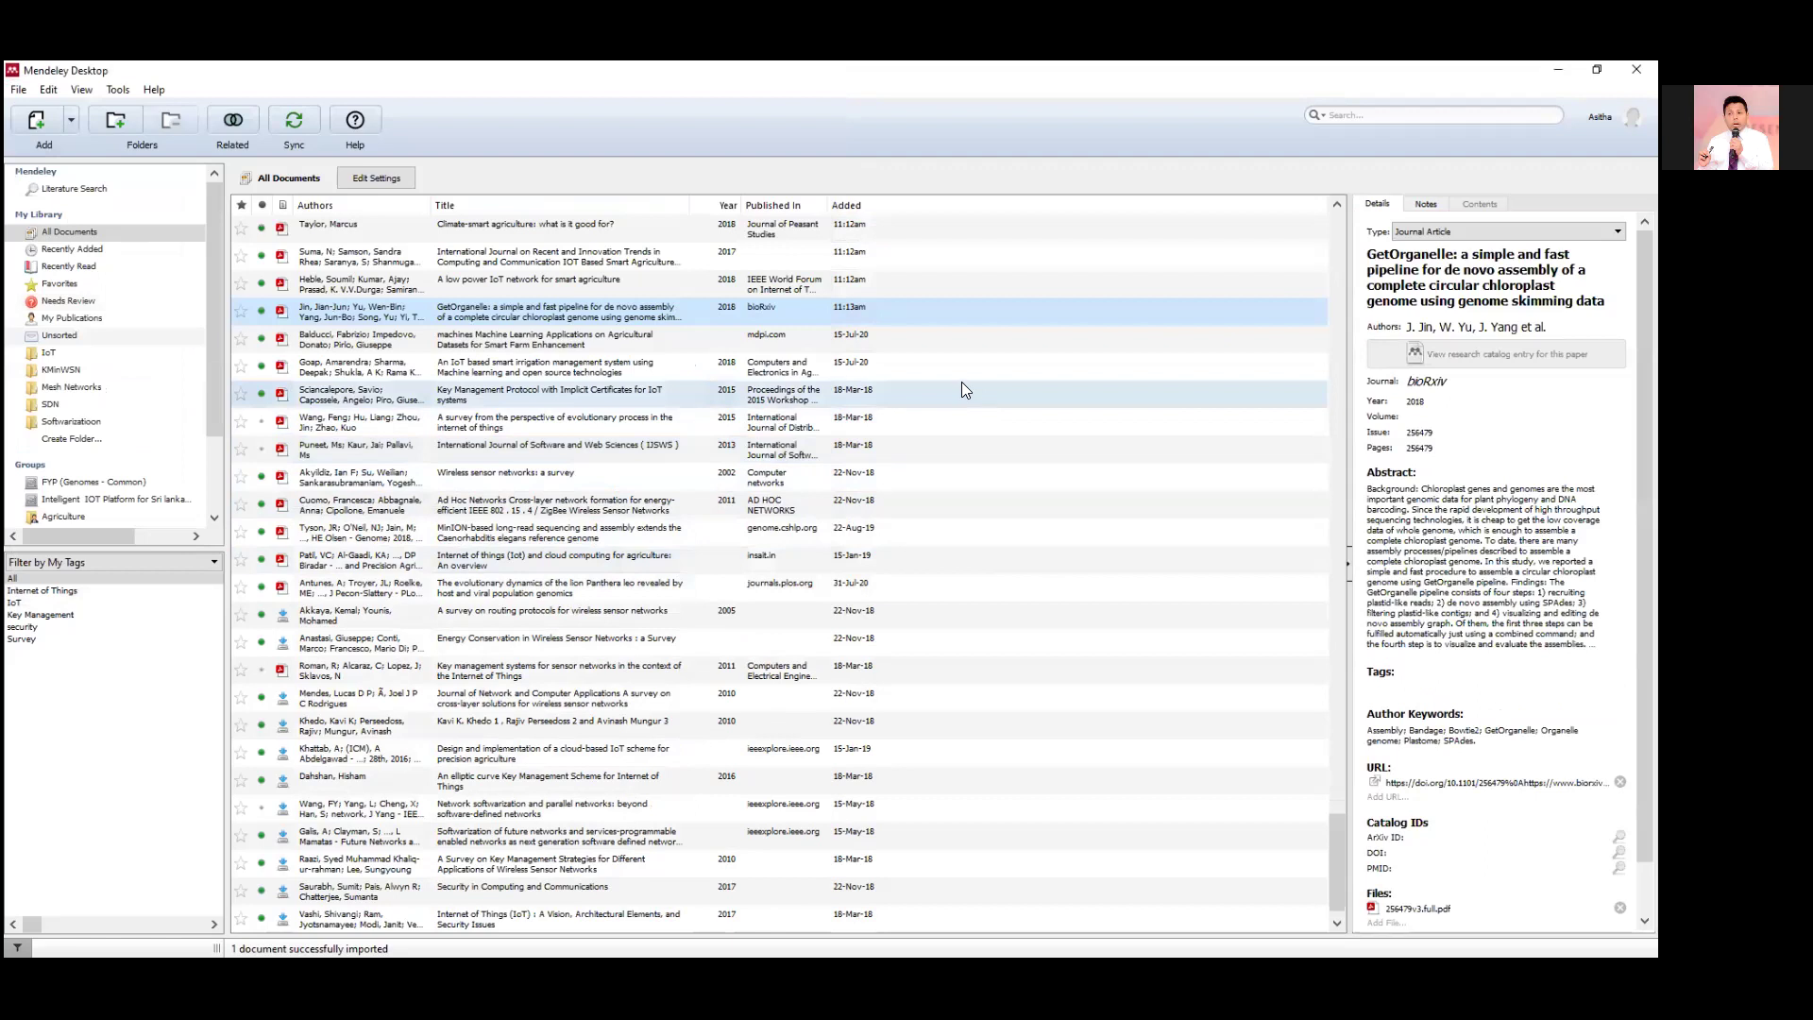
click(20, 91)
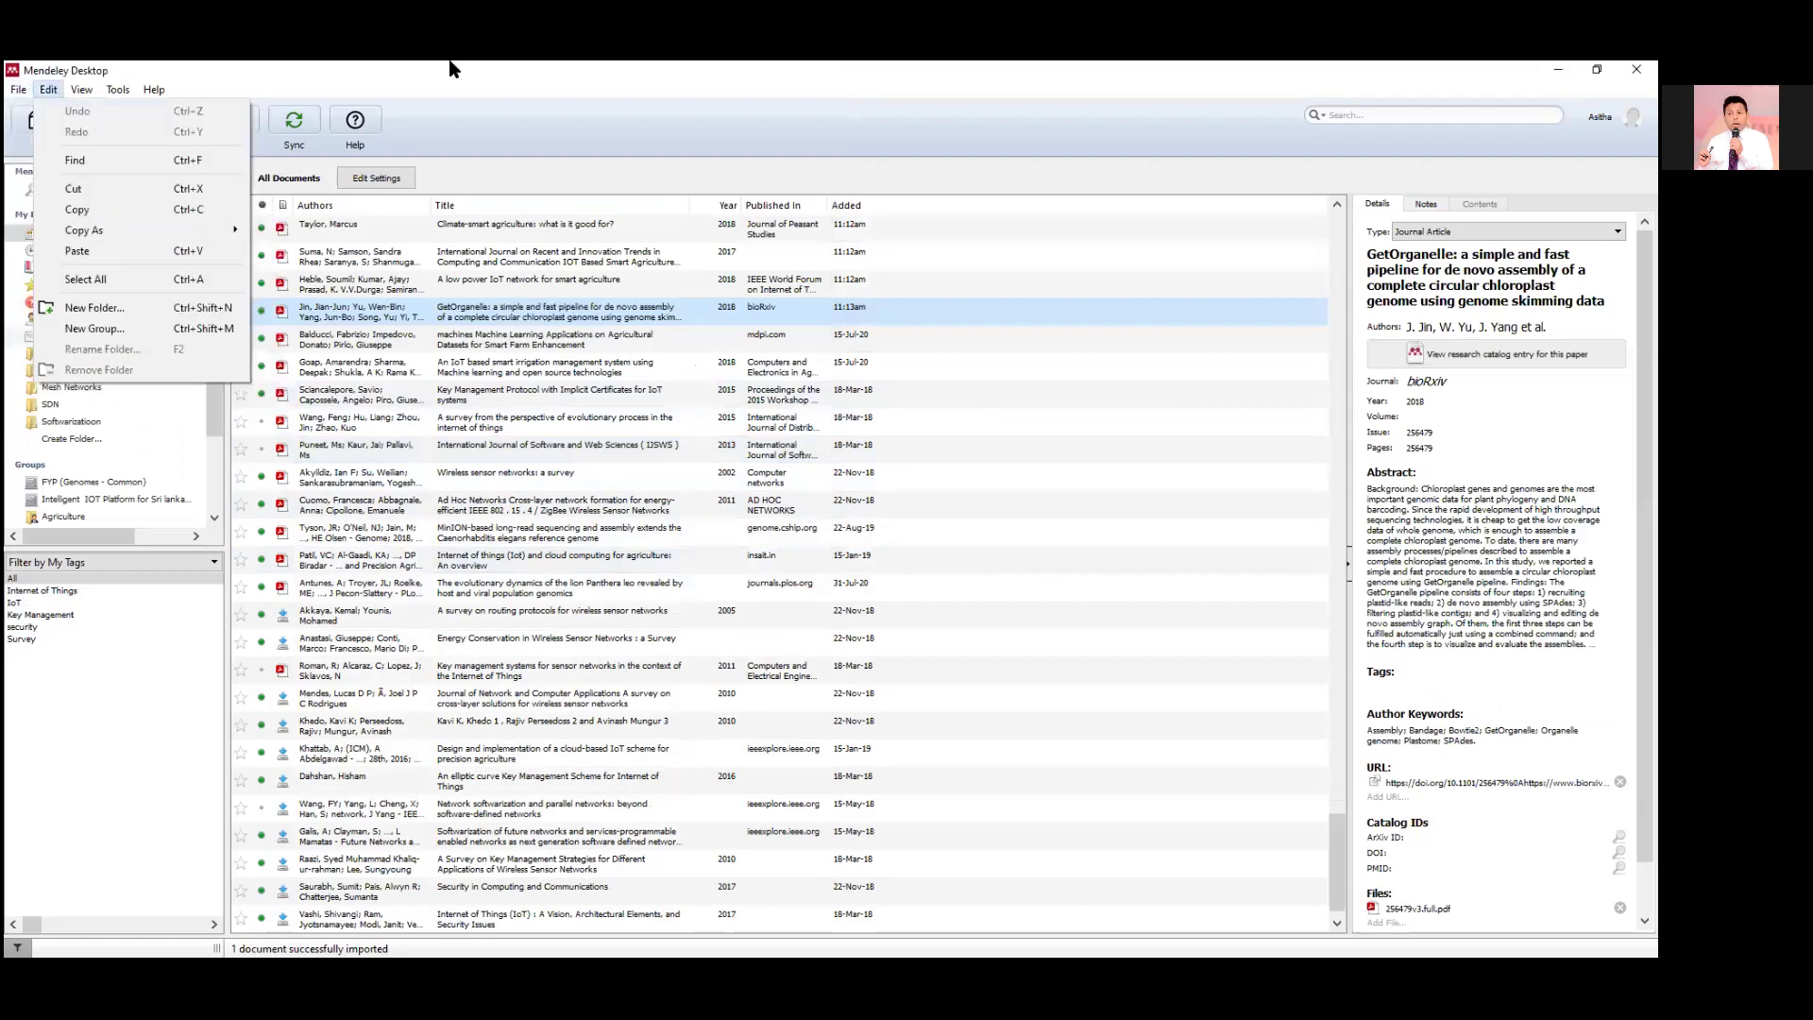
click(48, 90)
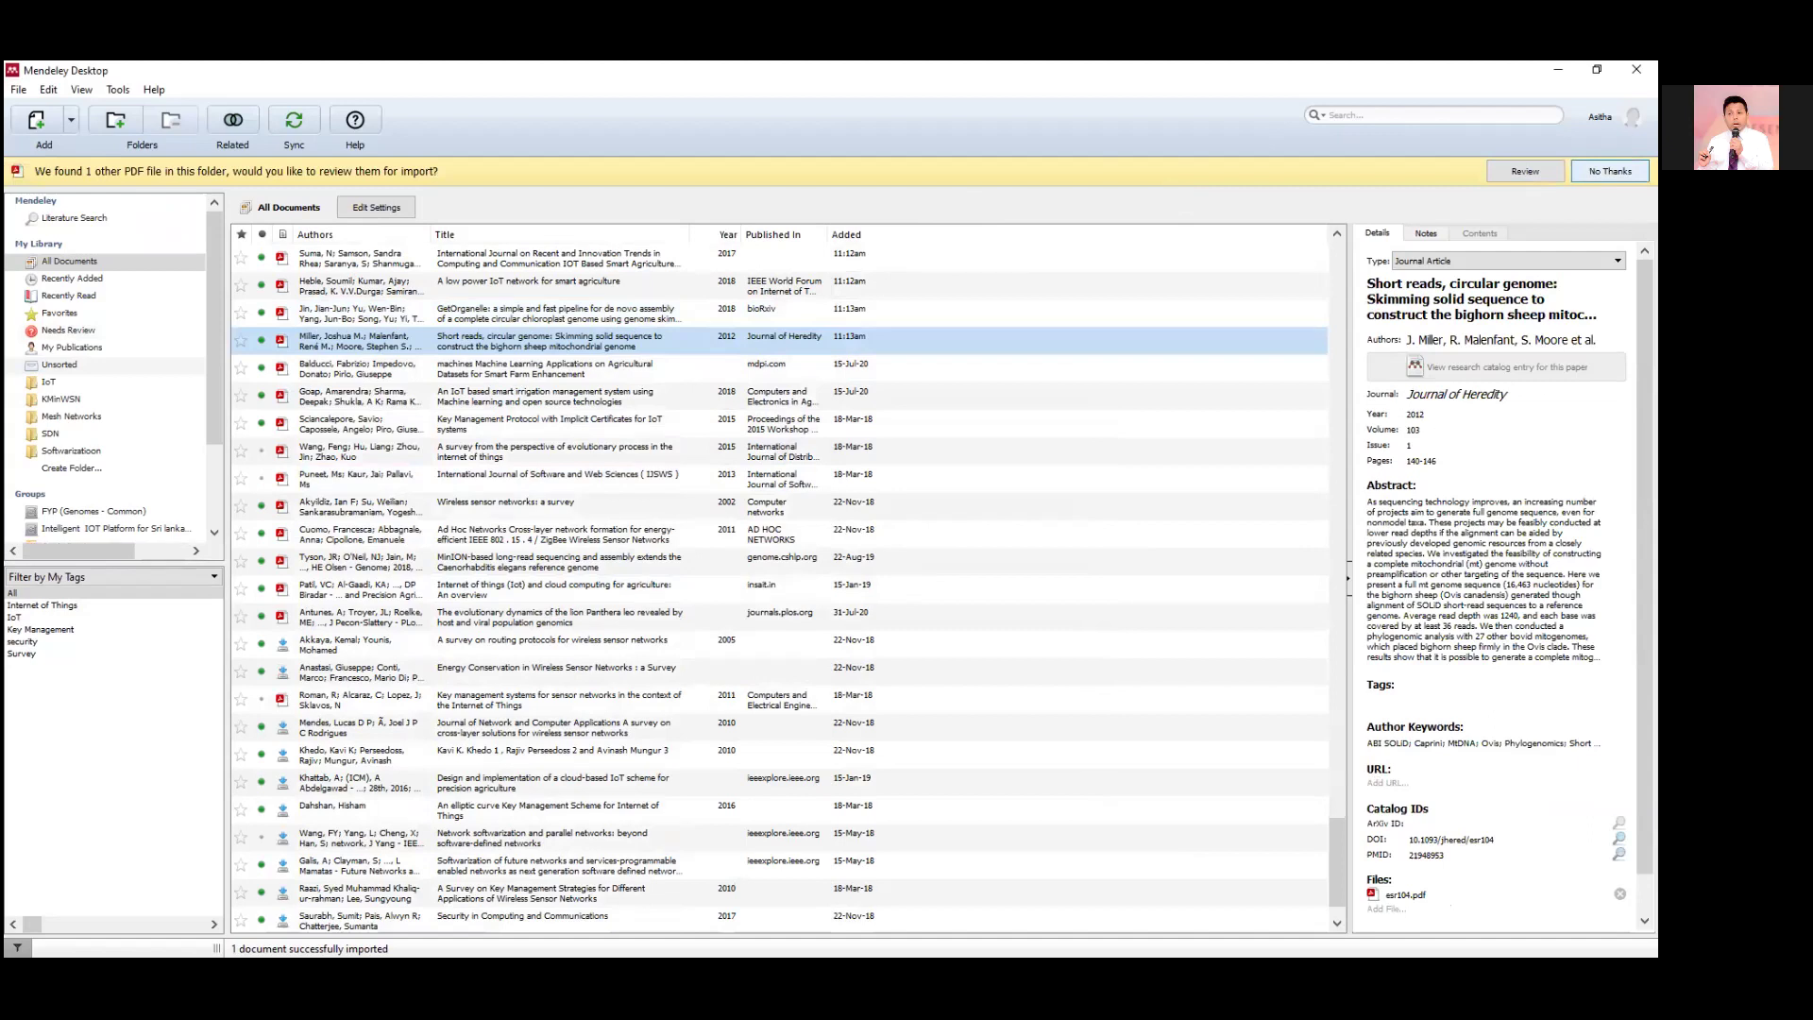
click(1525, 171)
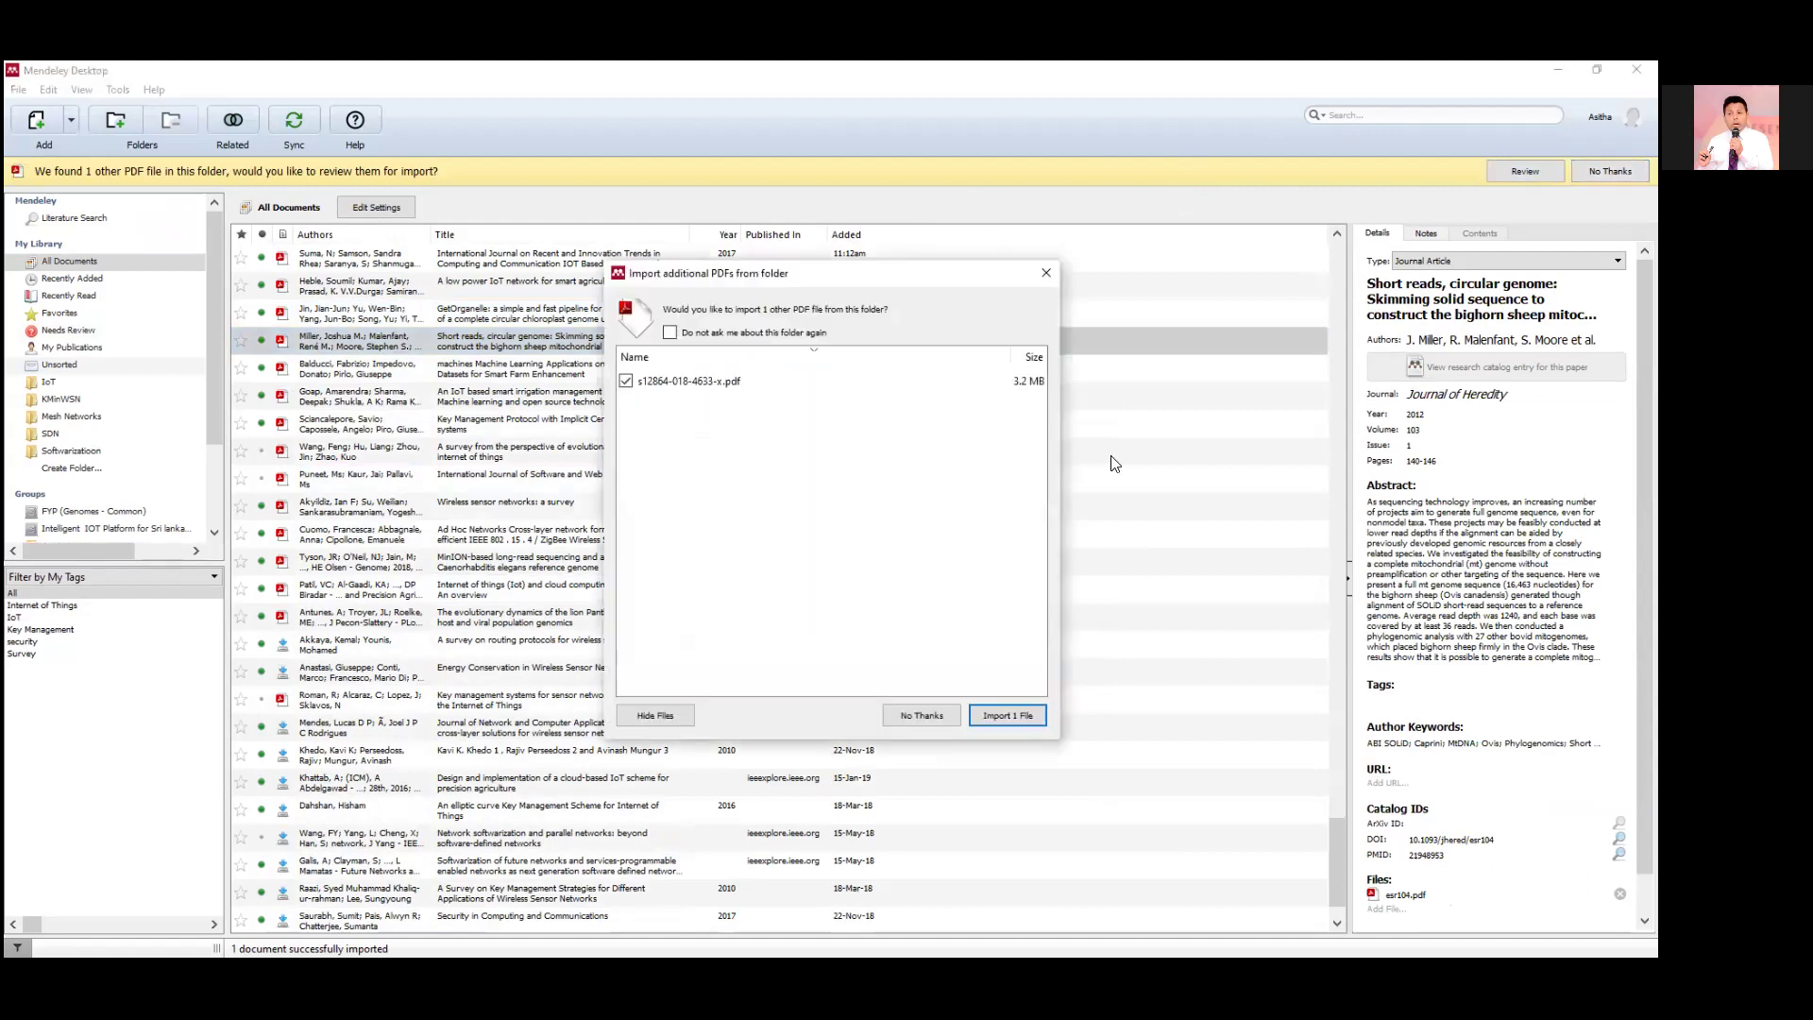
click(1012, 716)
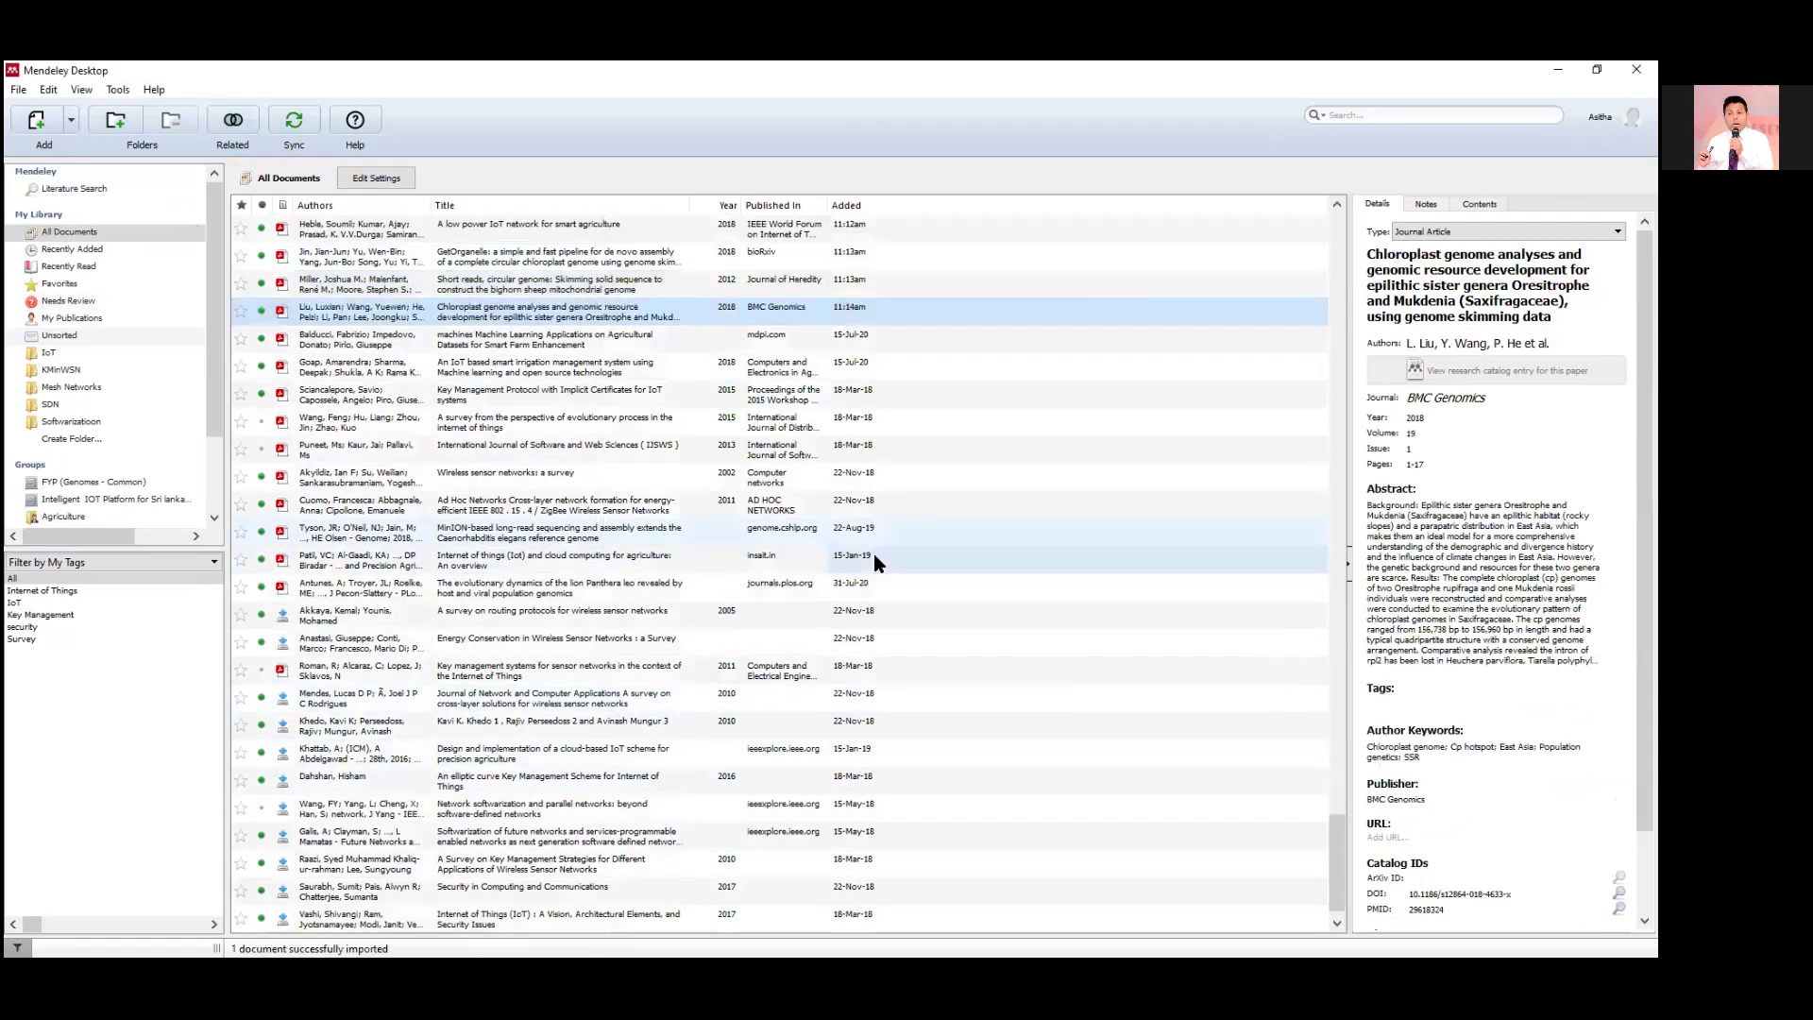
Open the Watch Folder settings from the File menu.
click(20, 90)
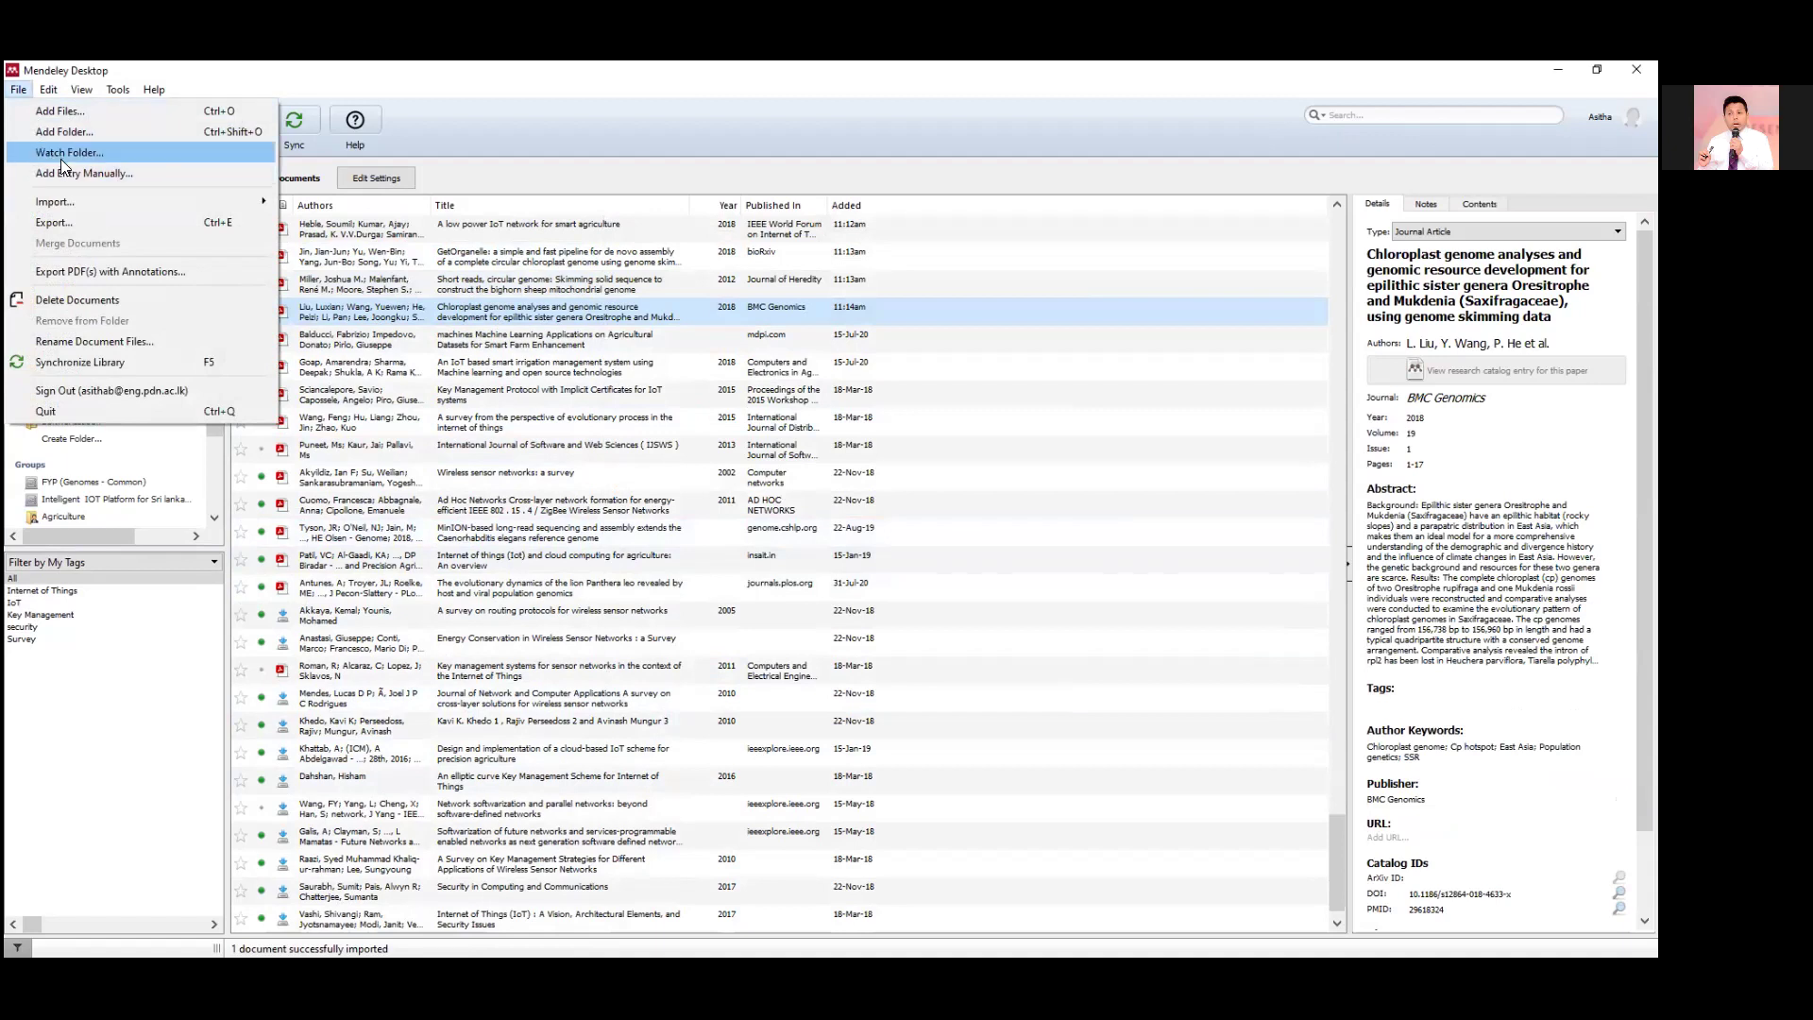
mouse_move(84, 92)
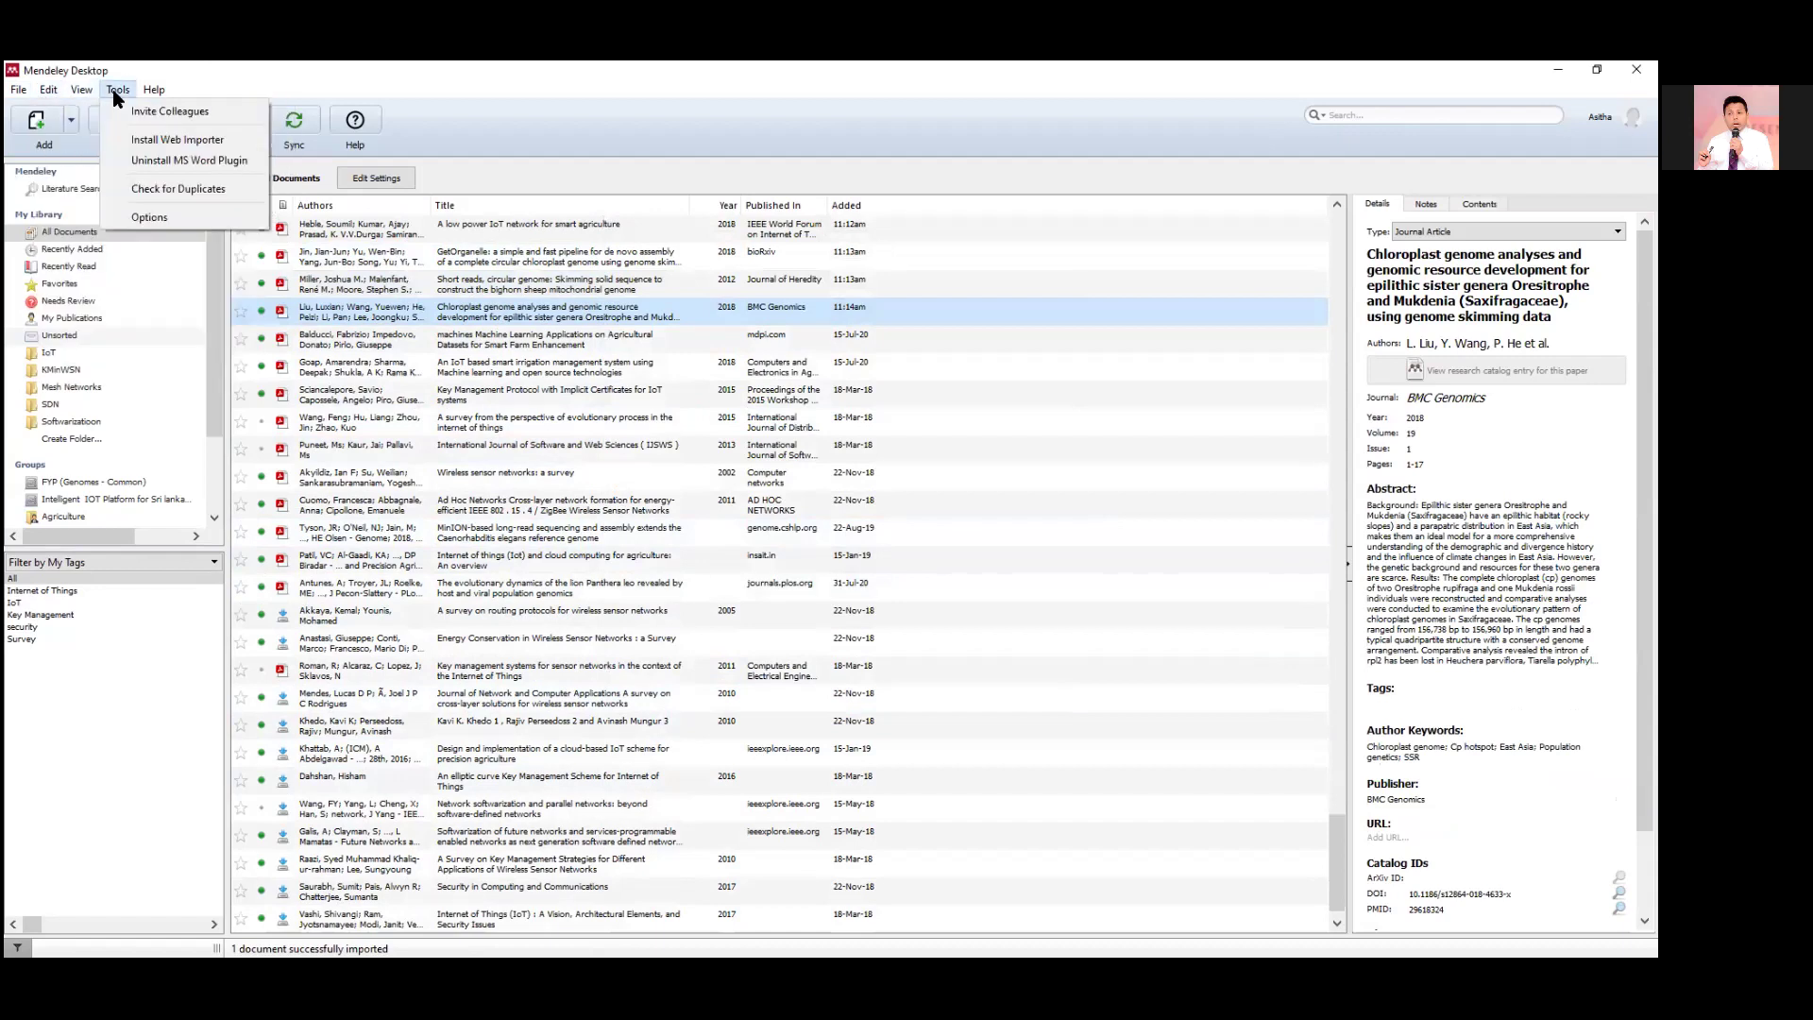
mouse_move(18, 95)
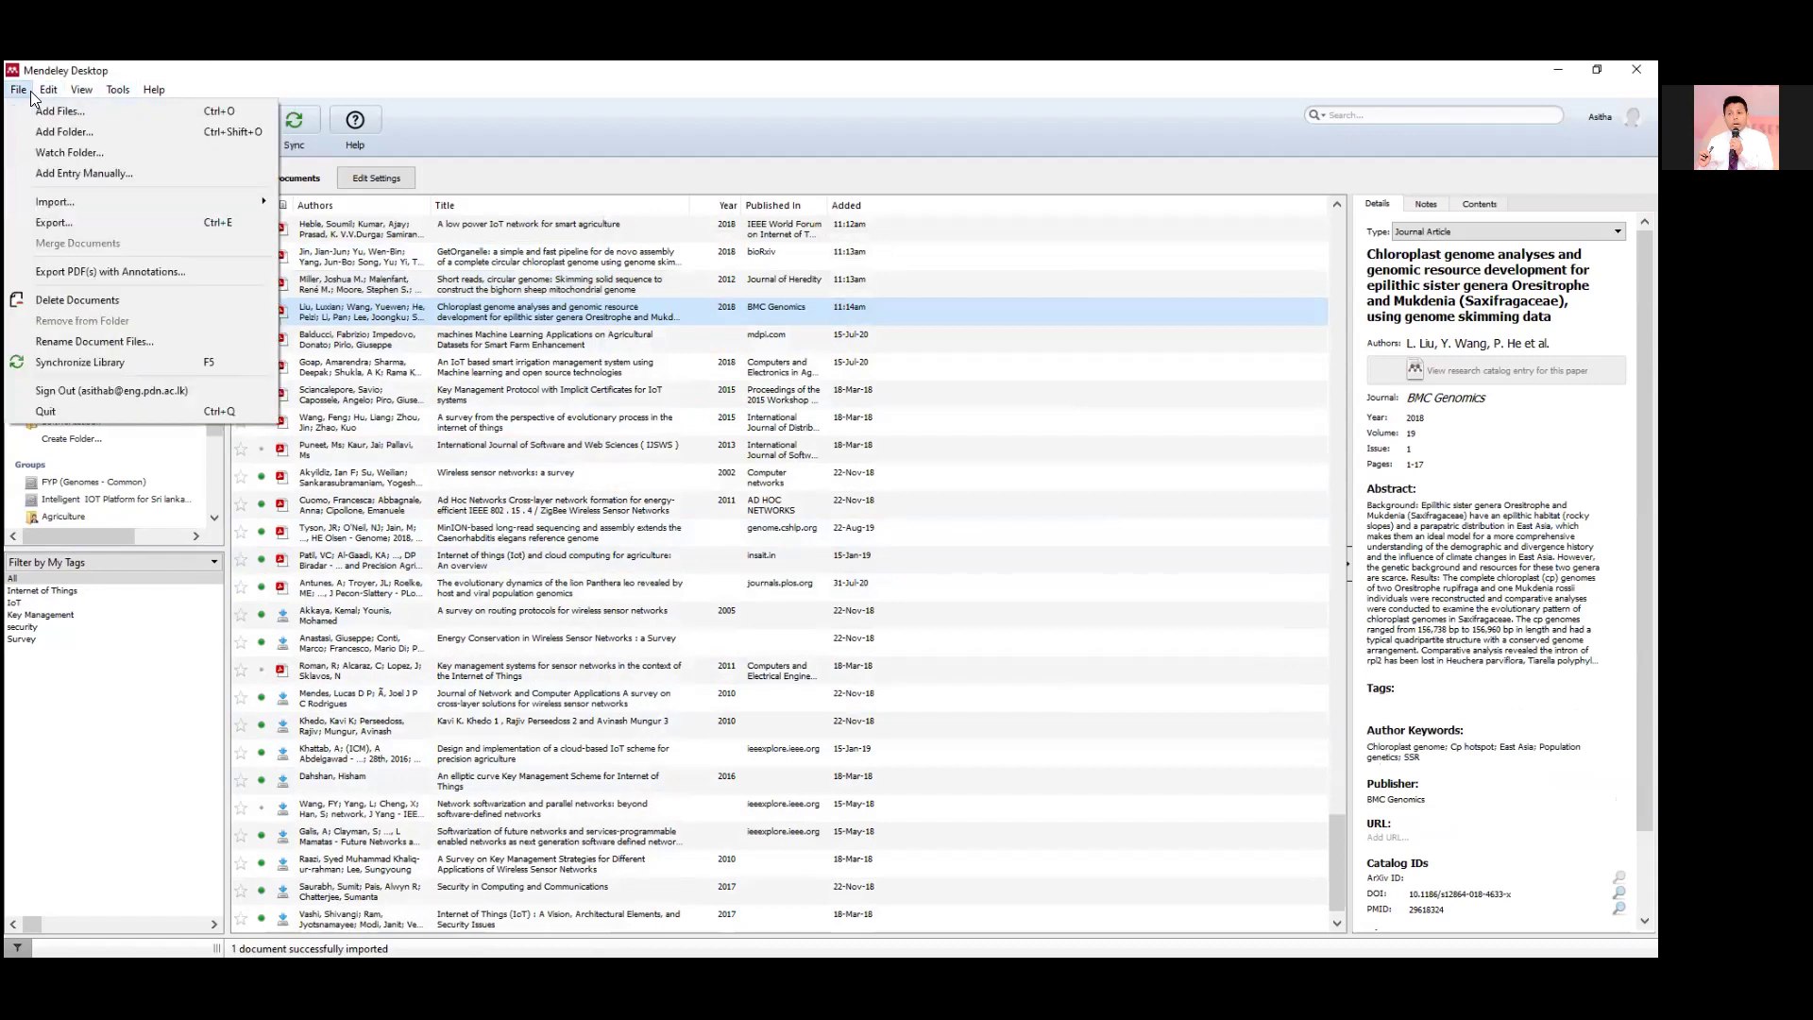
click(51, 157)
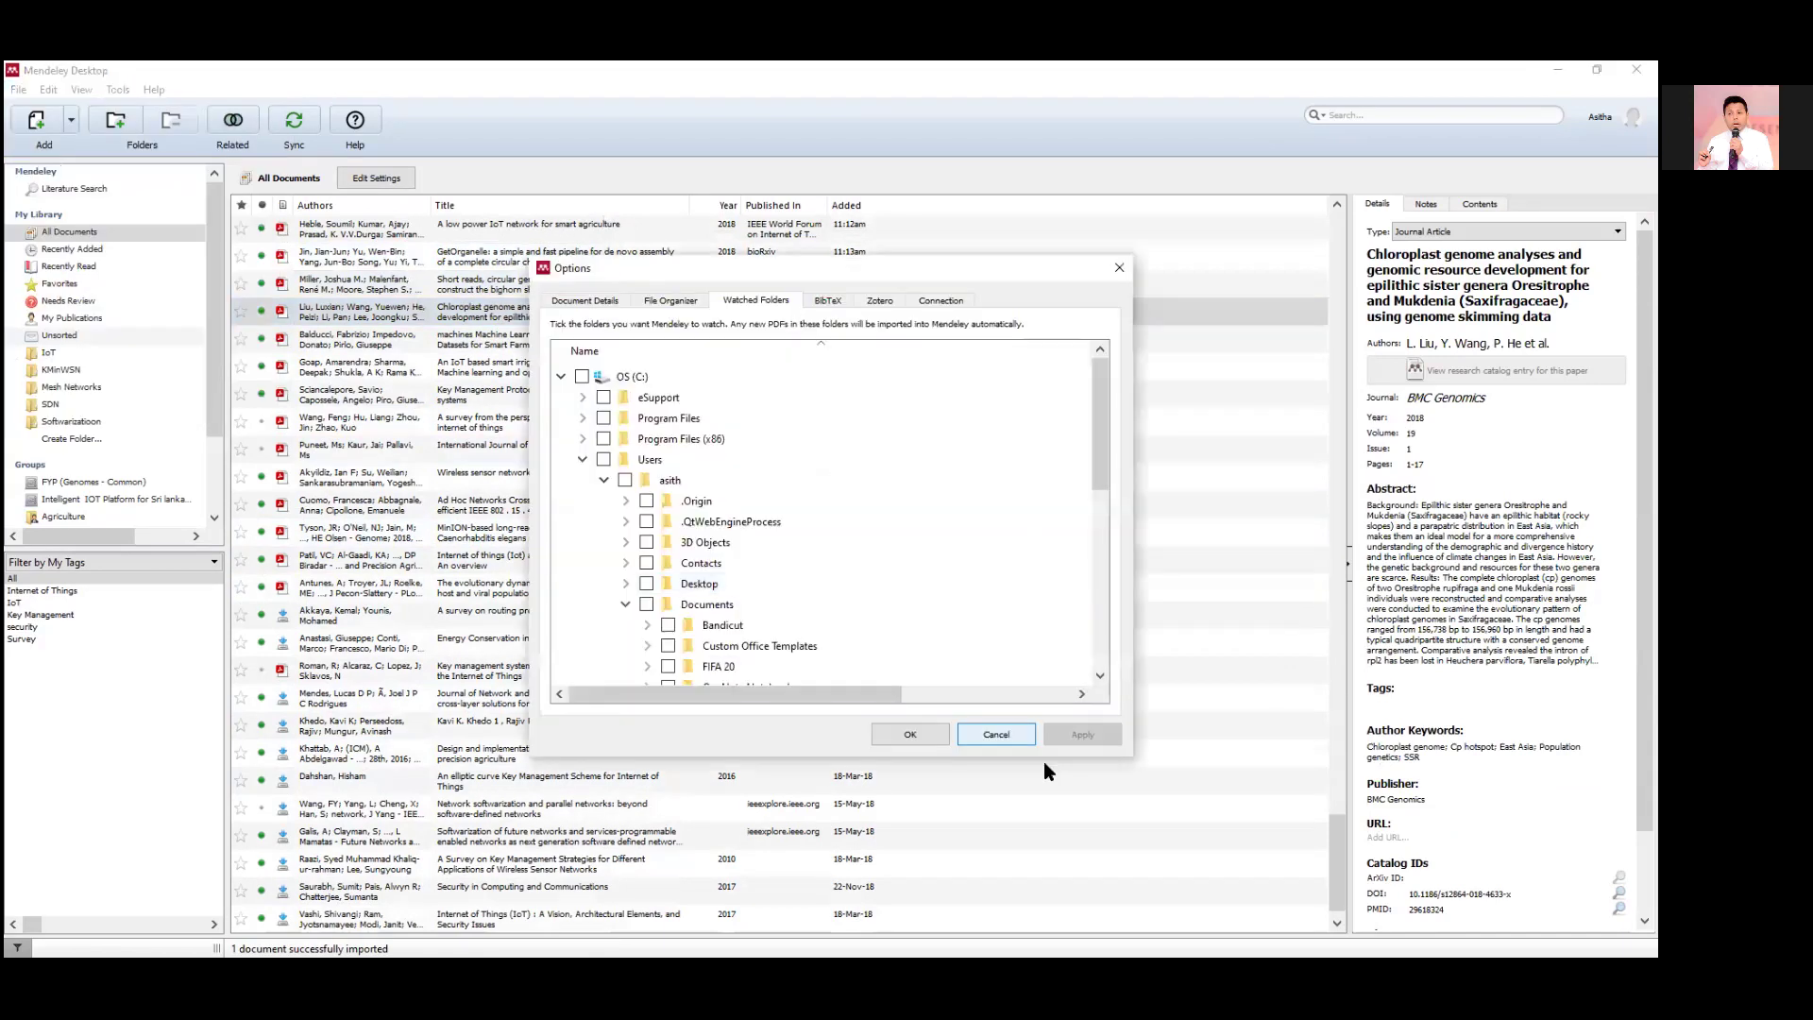
Tick Google Drive's NewResearch > SmartAgriculture as a watched folder, apply, and close Options.
click(583, 460)
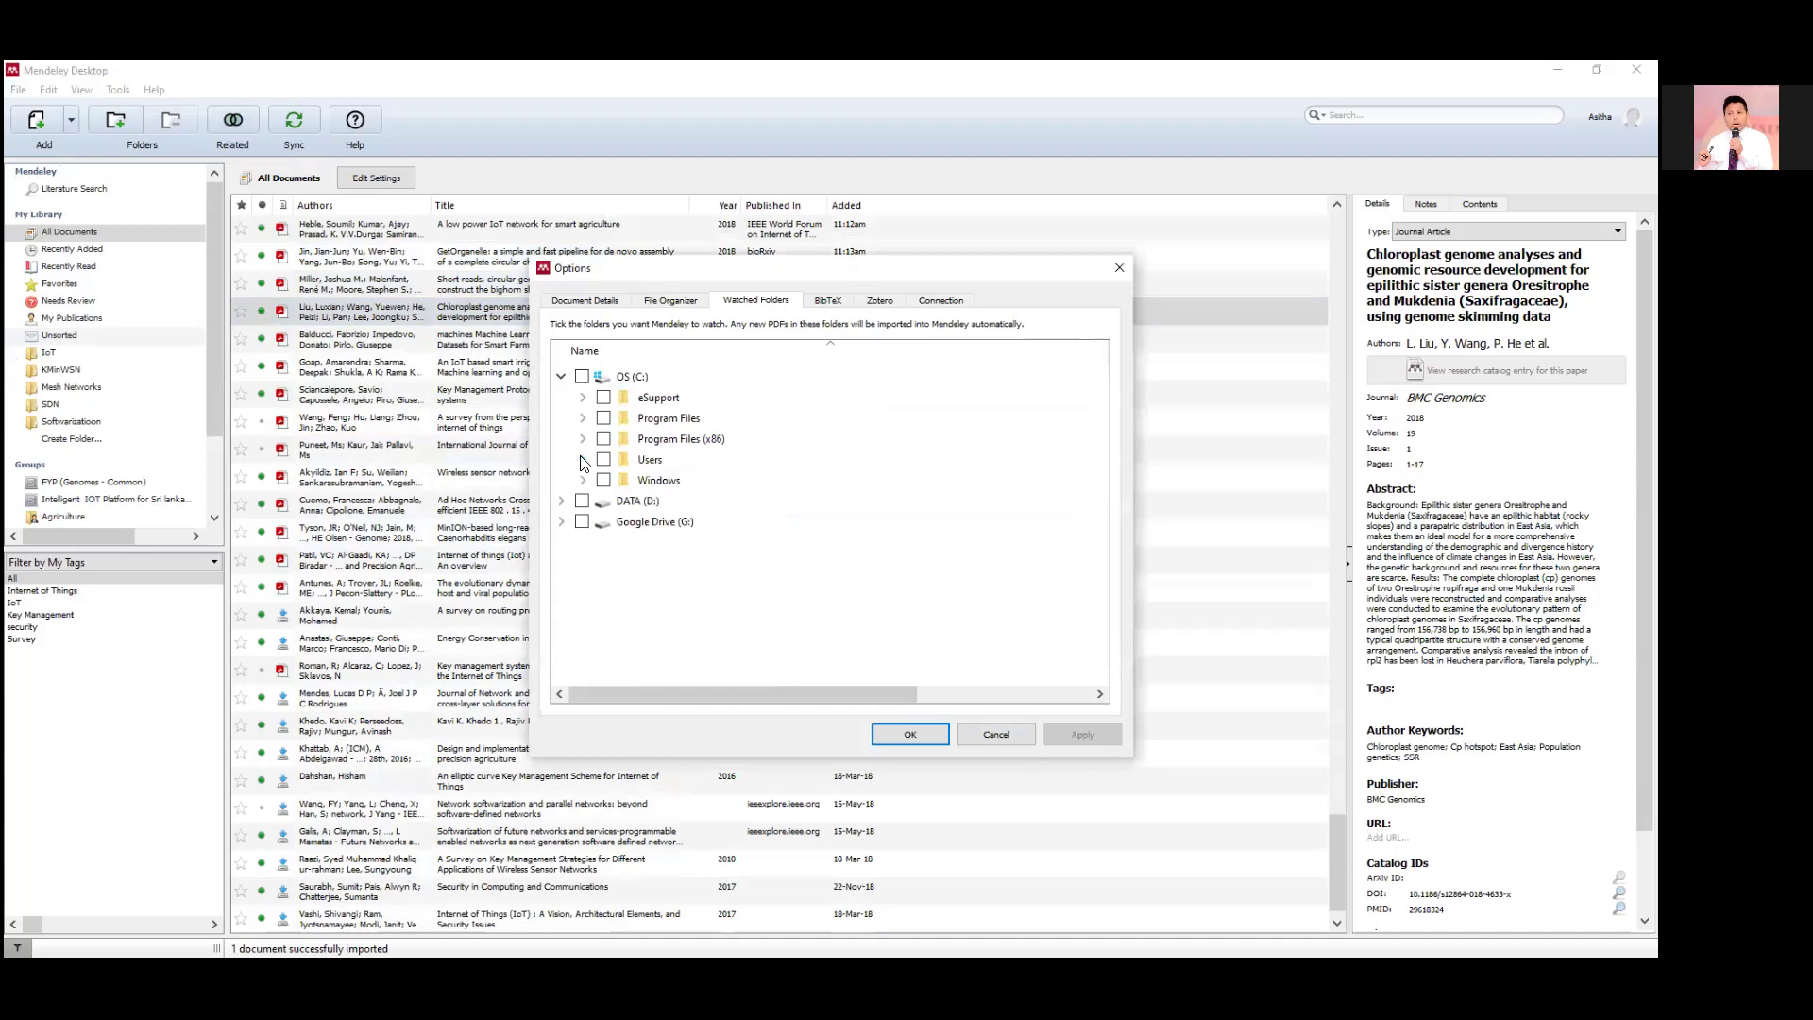
click(561, 523)
click(582, 543)
scroll(585, 542, down, 9)
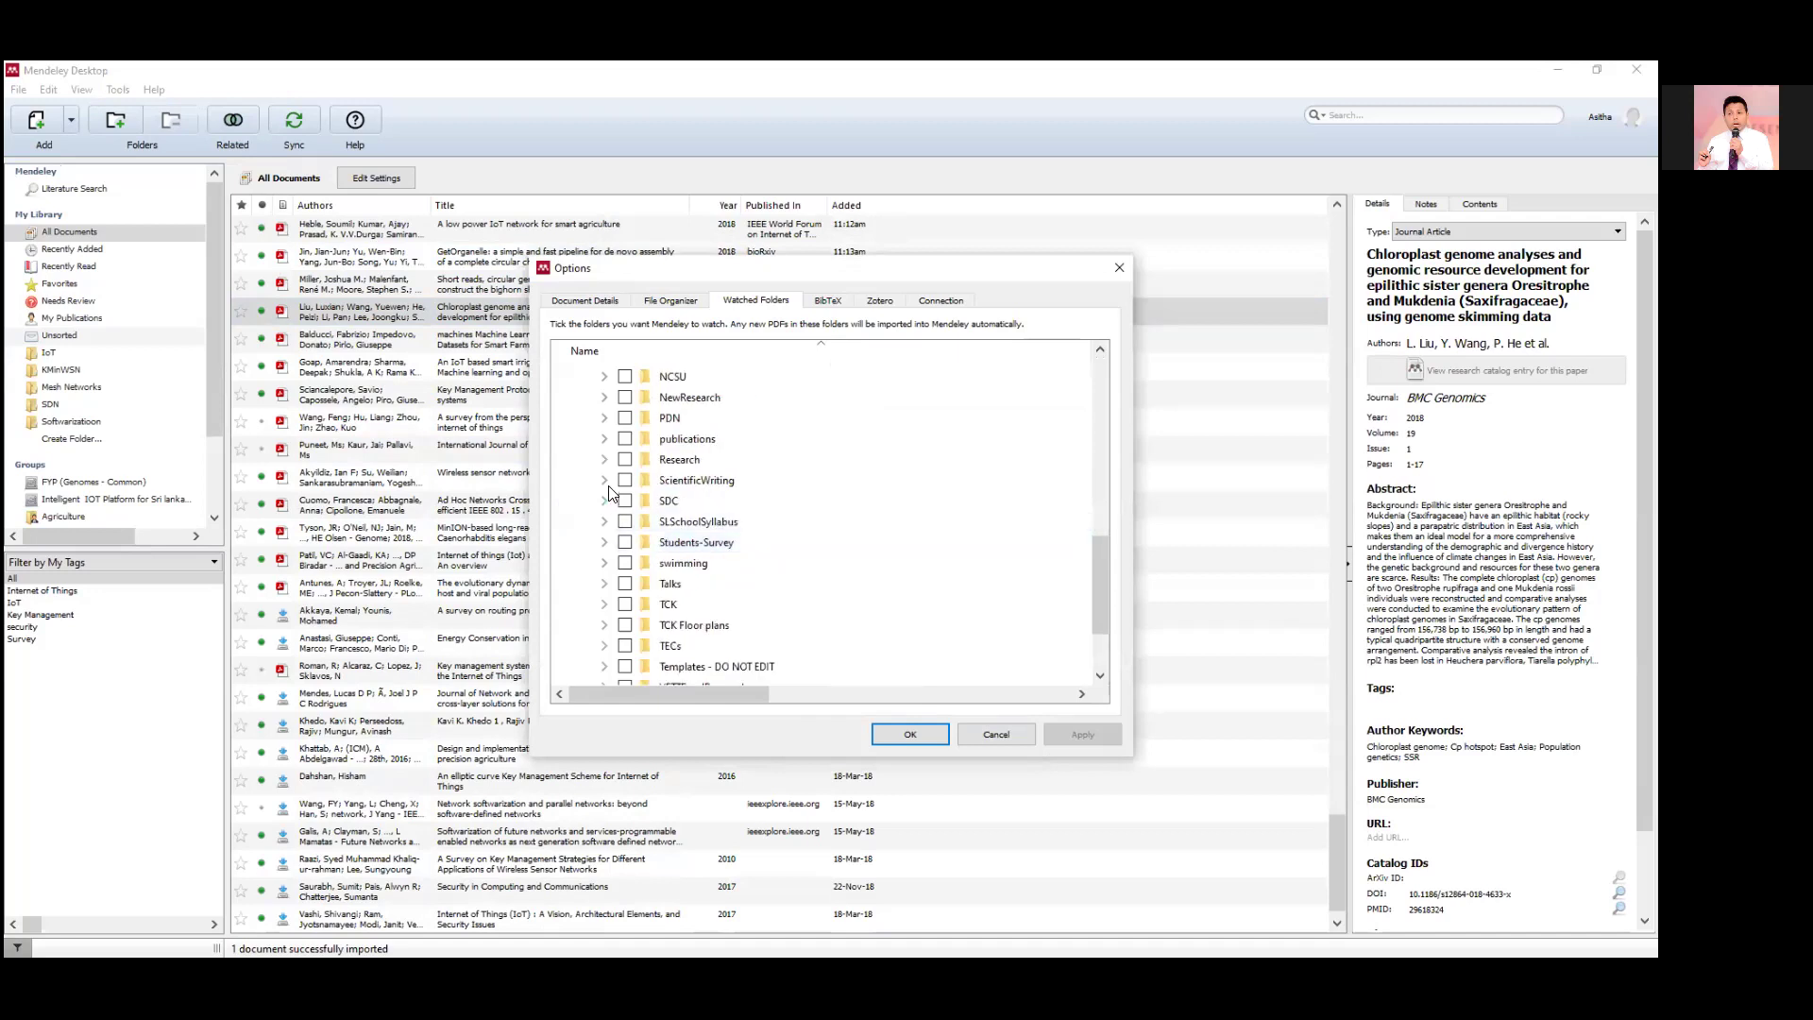
click(604, 397)
click(646, 418)
click(1080, 732)
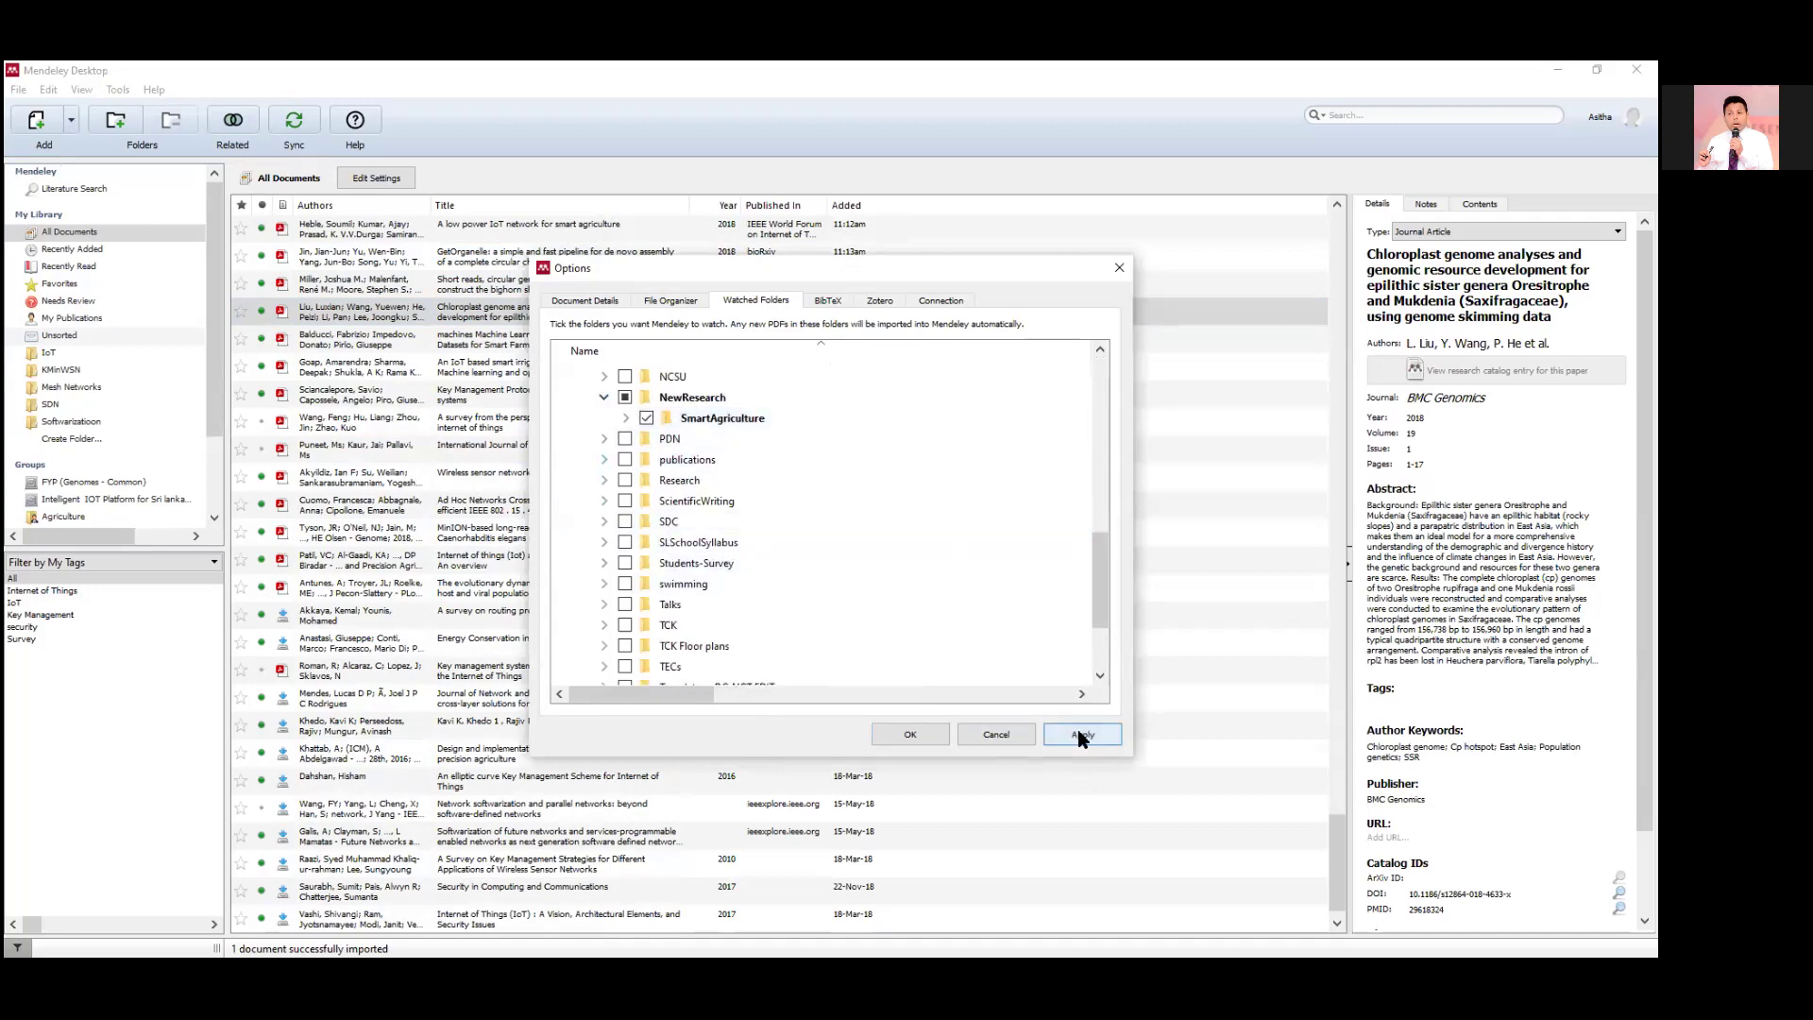
click(894, 734)
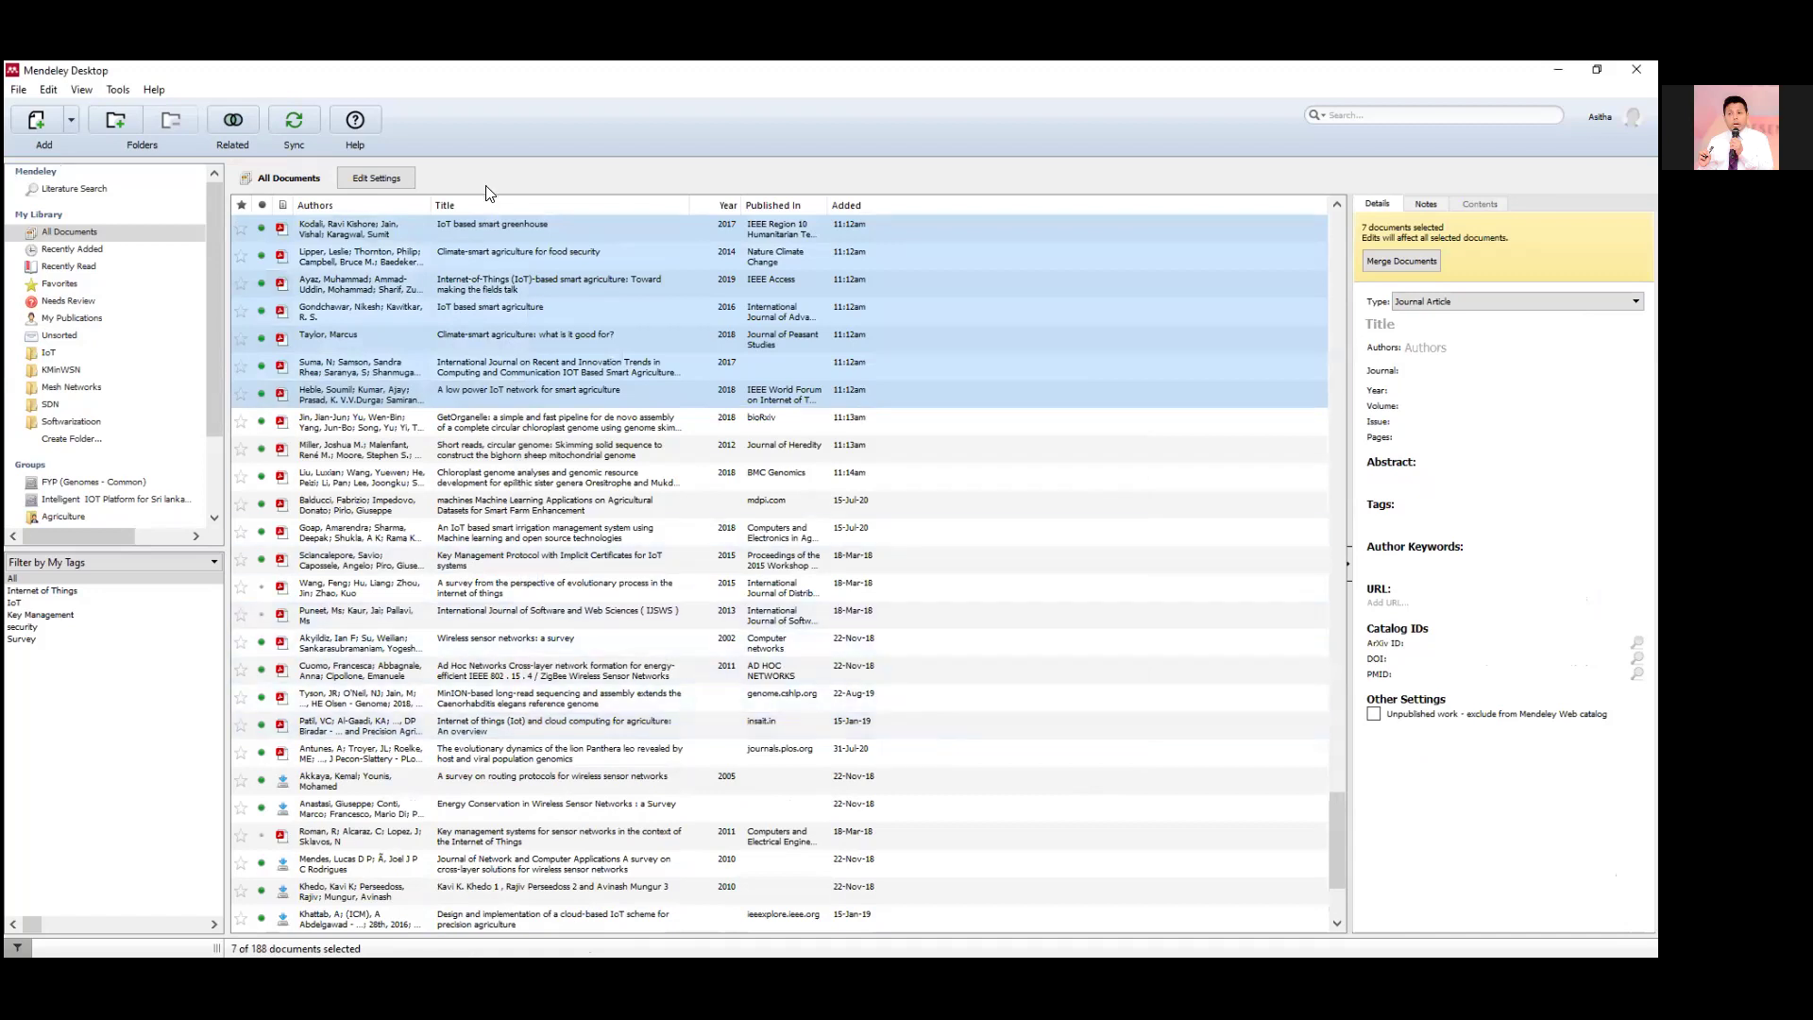
Select the 'An IoT based smart irrigation management system…' paper to show its details.
click(481, 533)
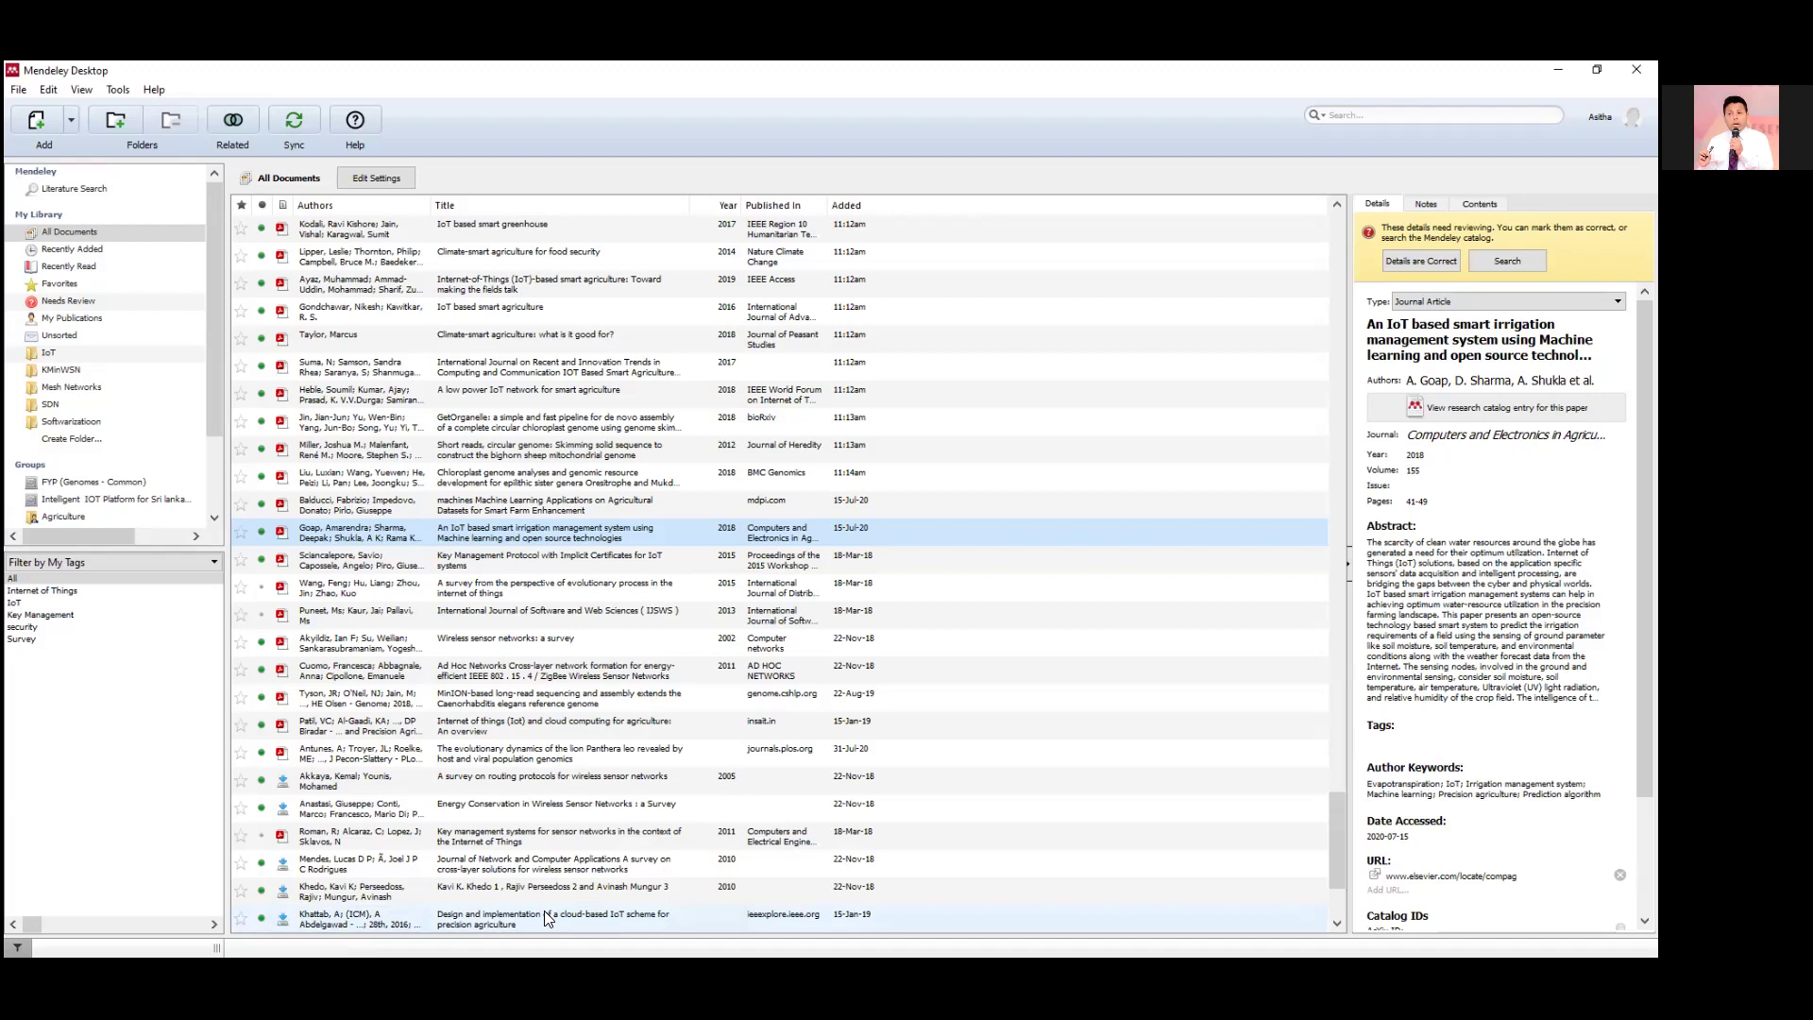
click(21, 91)
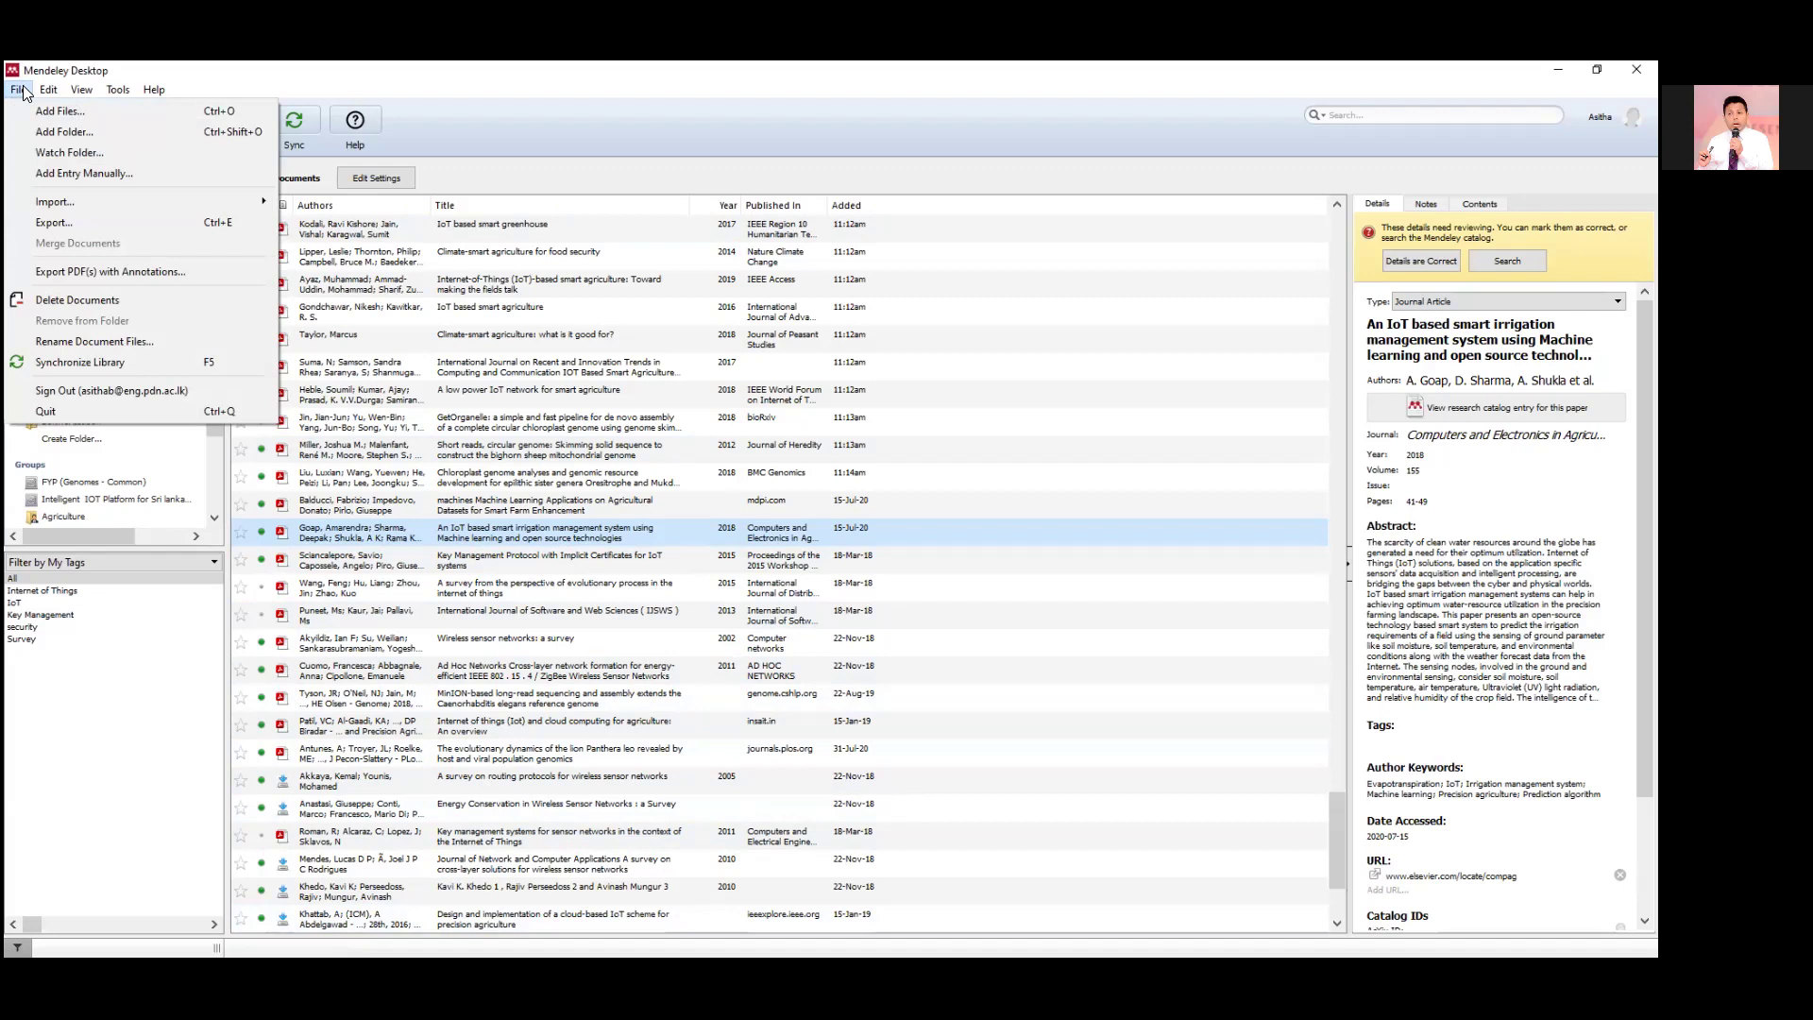
mouse_move(41, 201)
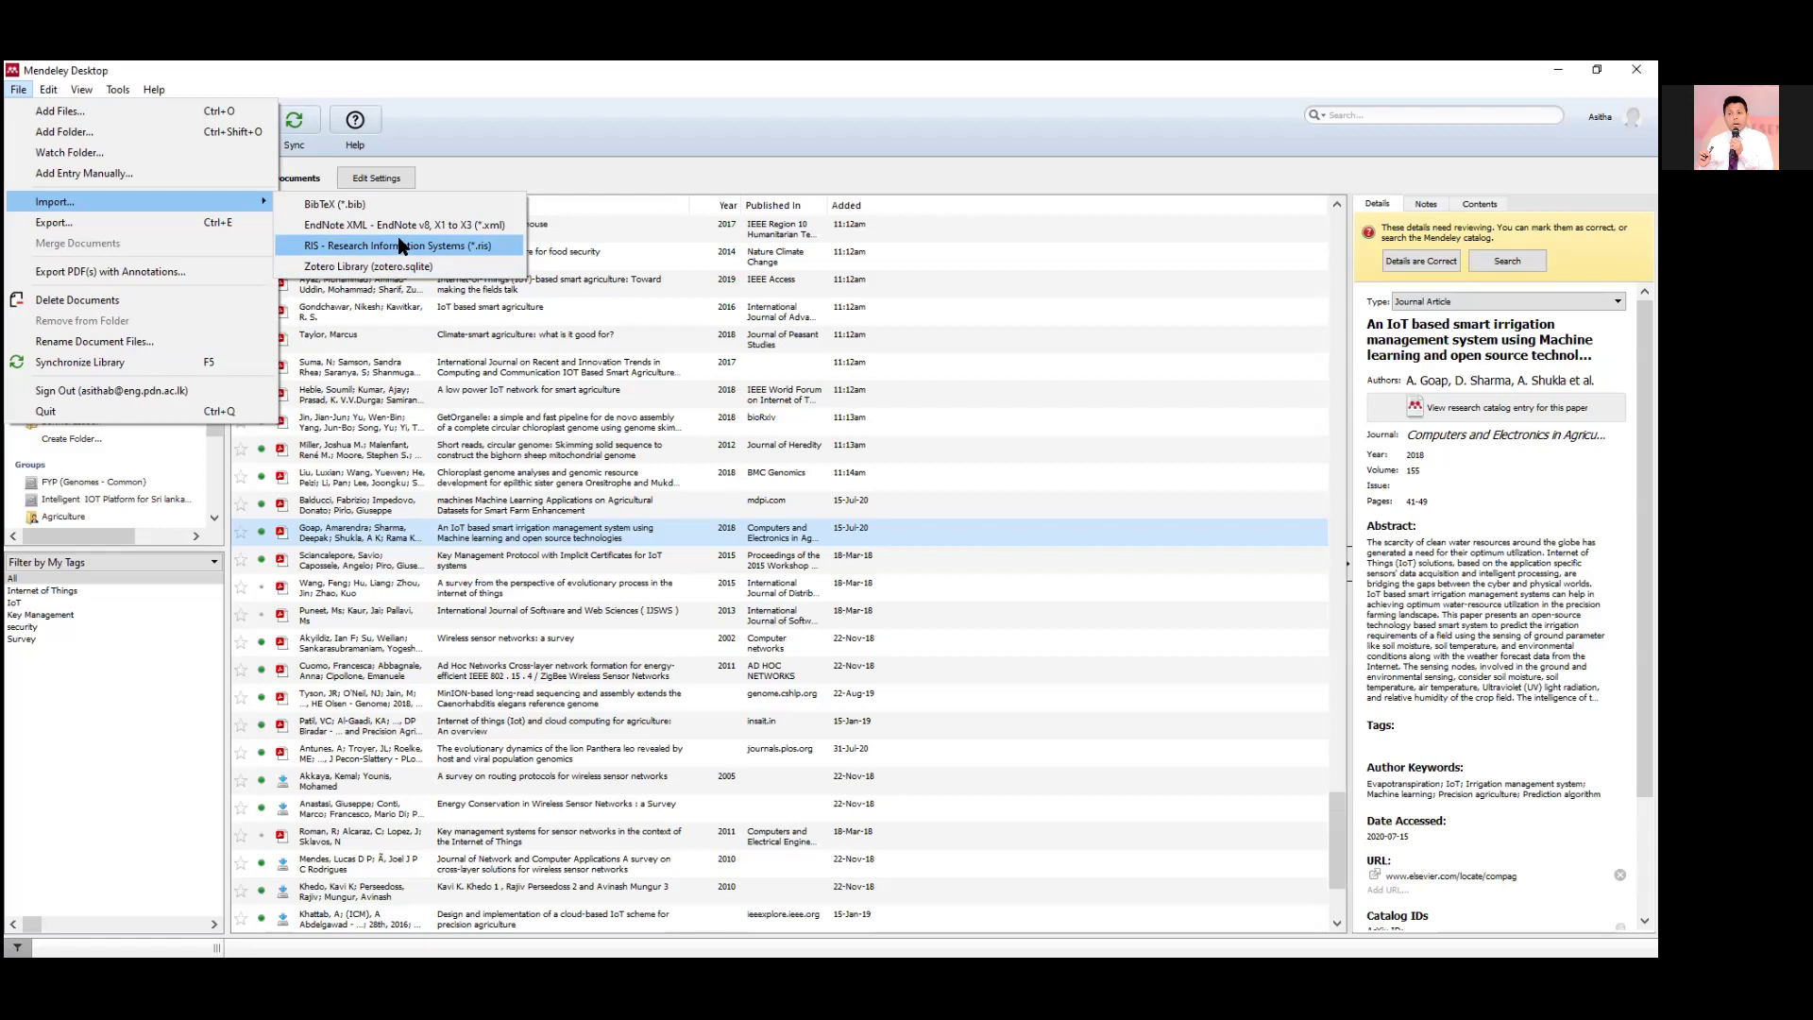
click(500, 69)
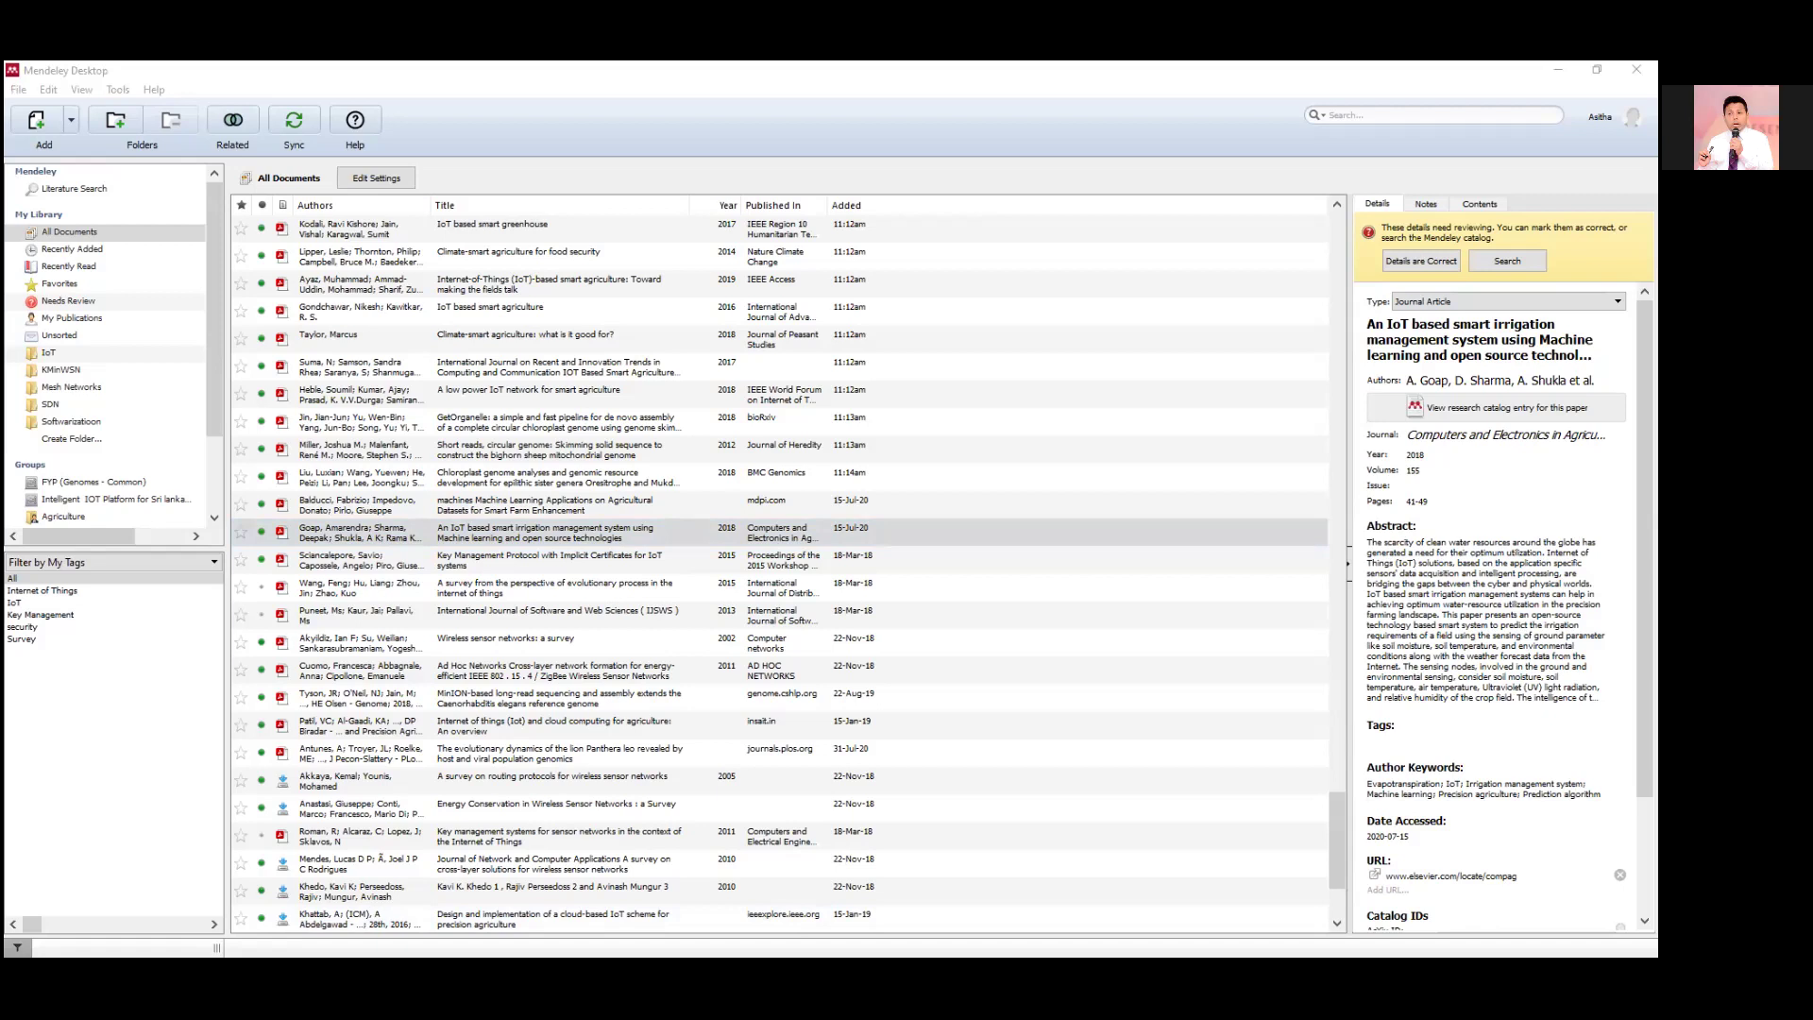
Switch to Chrome's makebib.perl Gateway tab and focus its empty citation reference box.
key(alt+Tab)
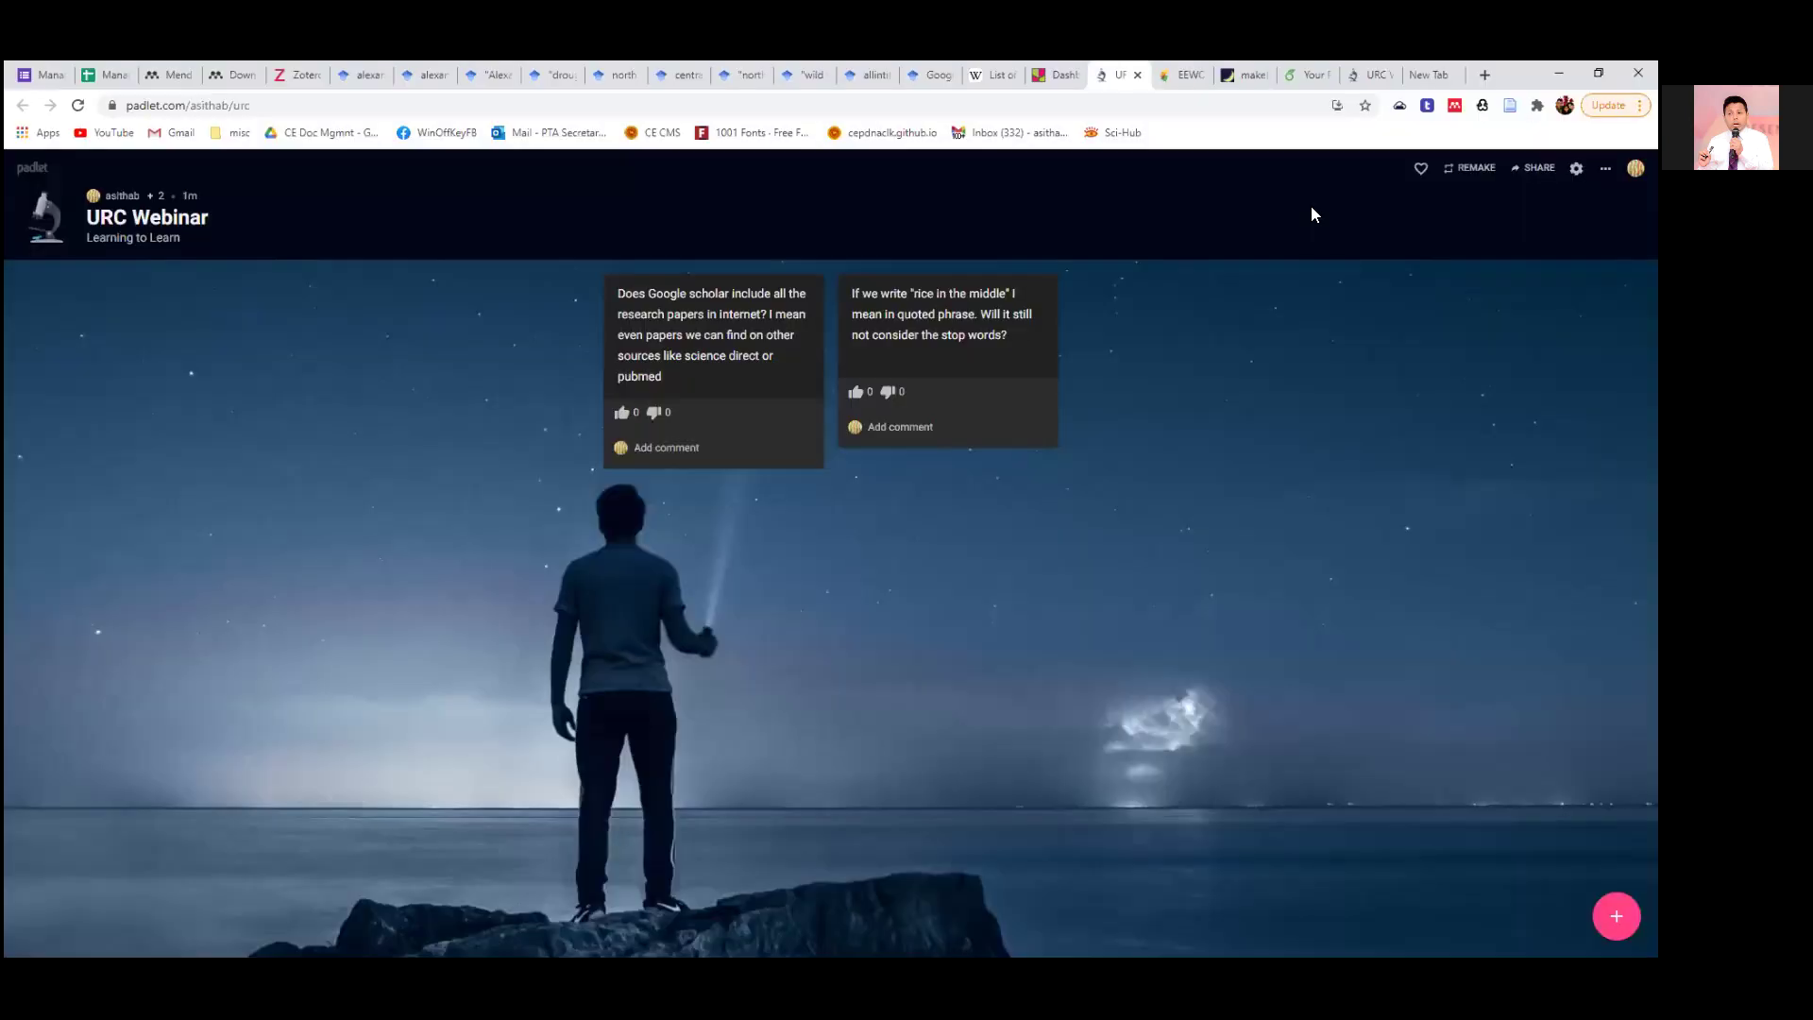
click(1186, 76)
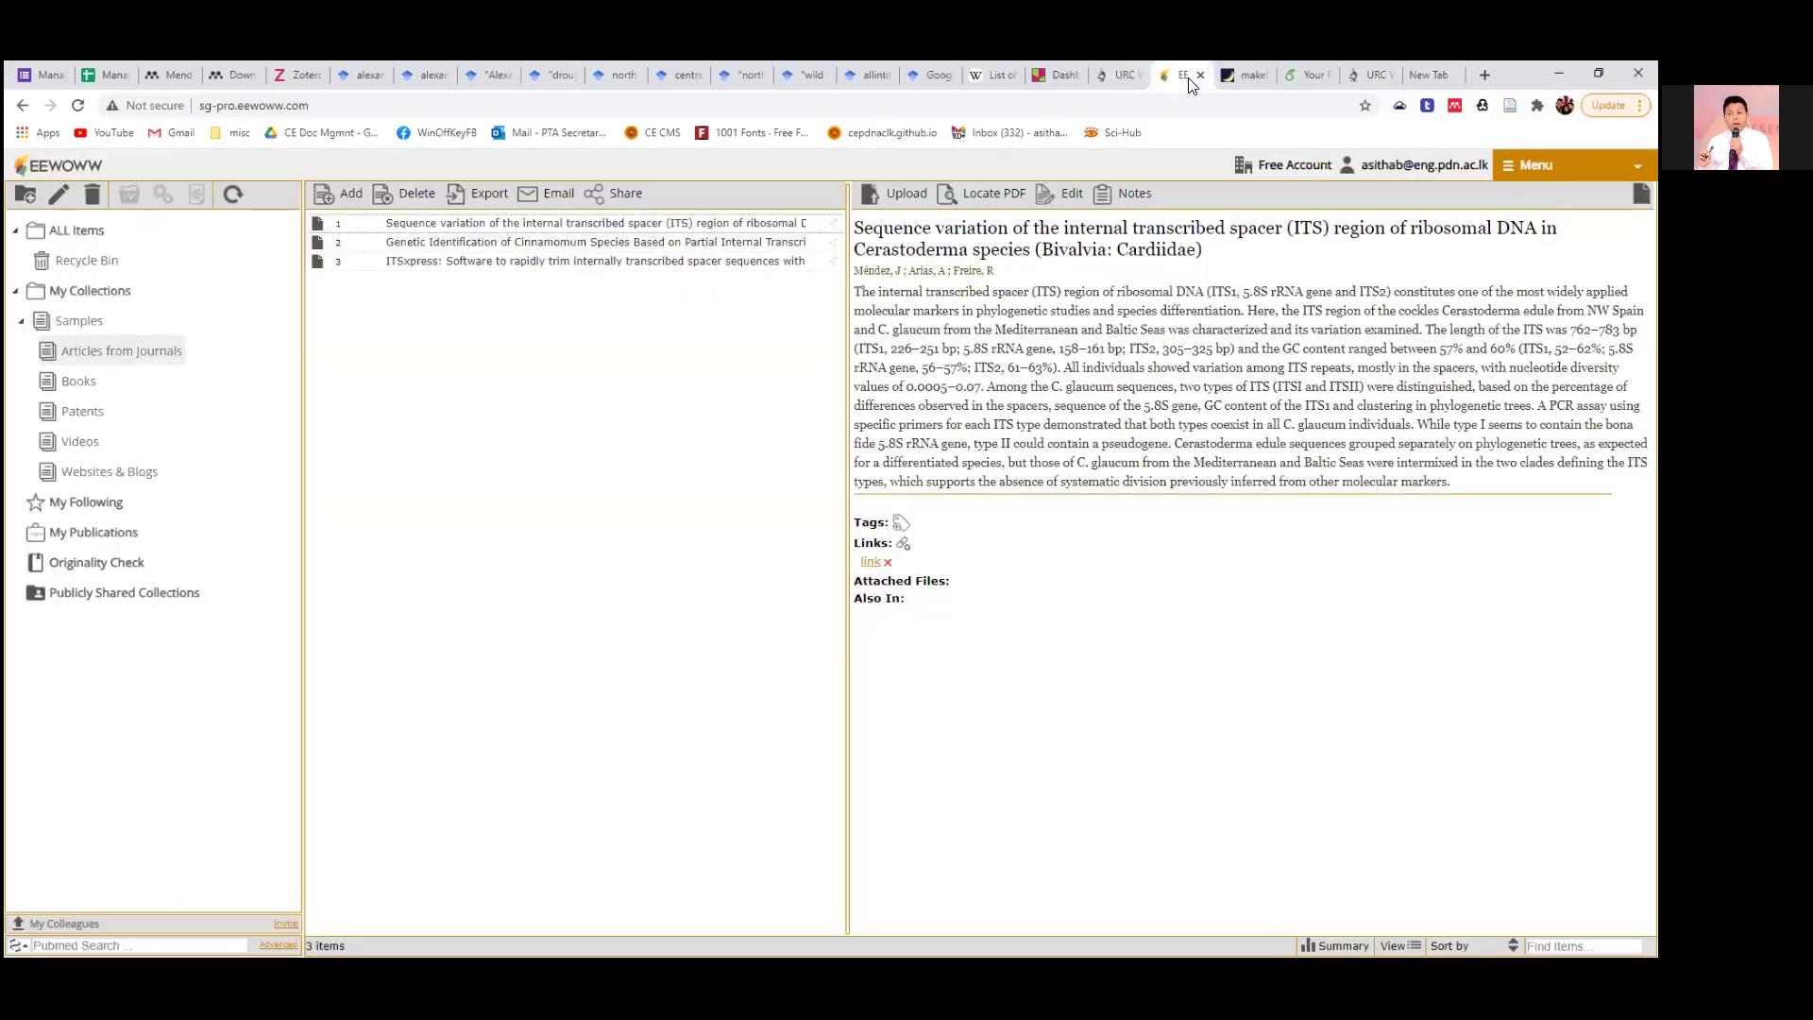
click(1242, 77)
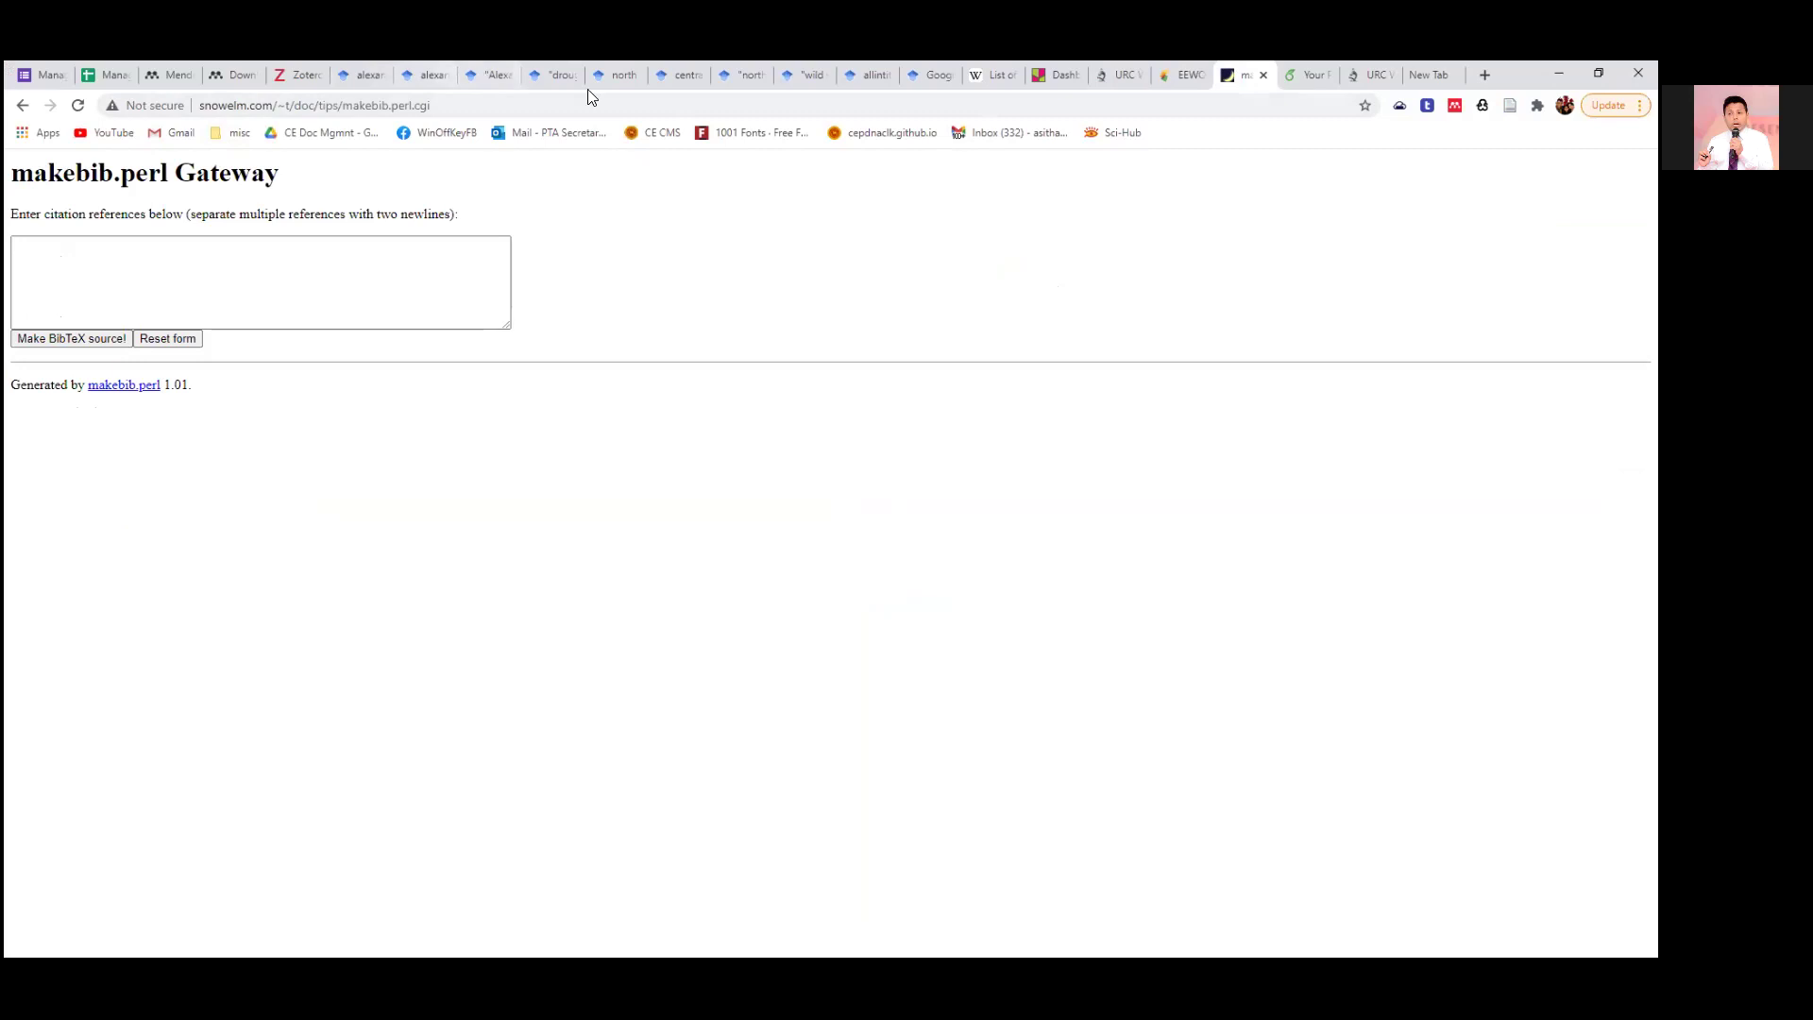
click(153, 274)
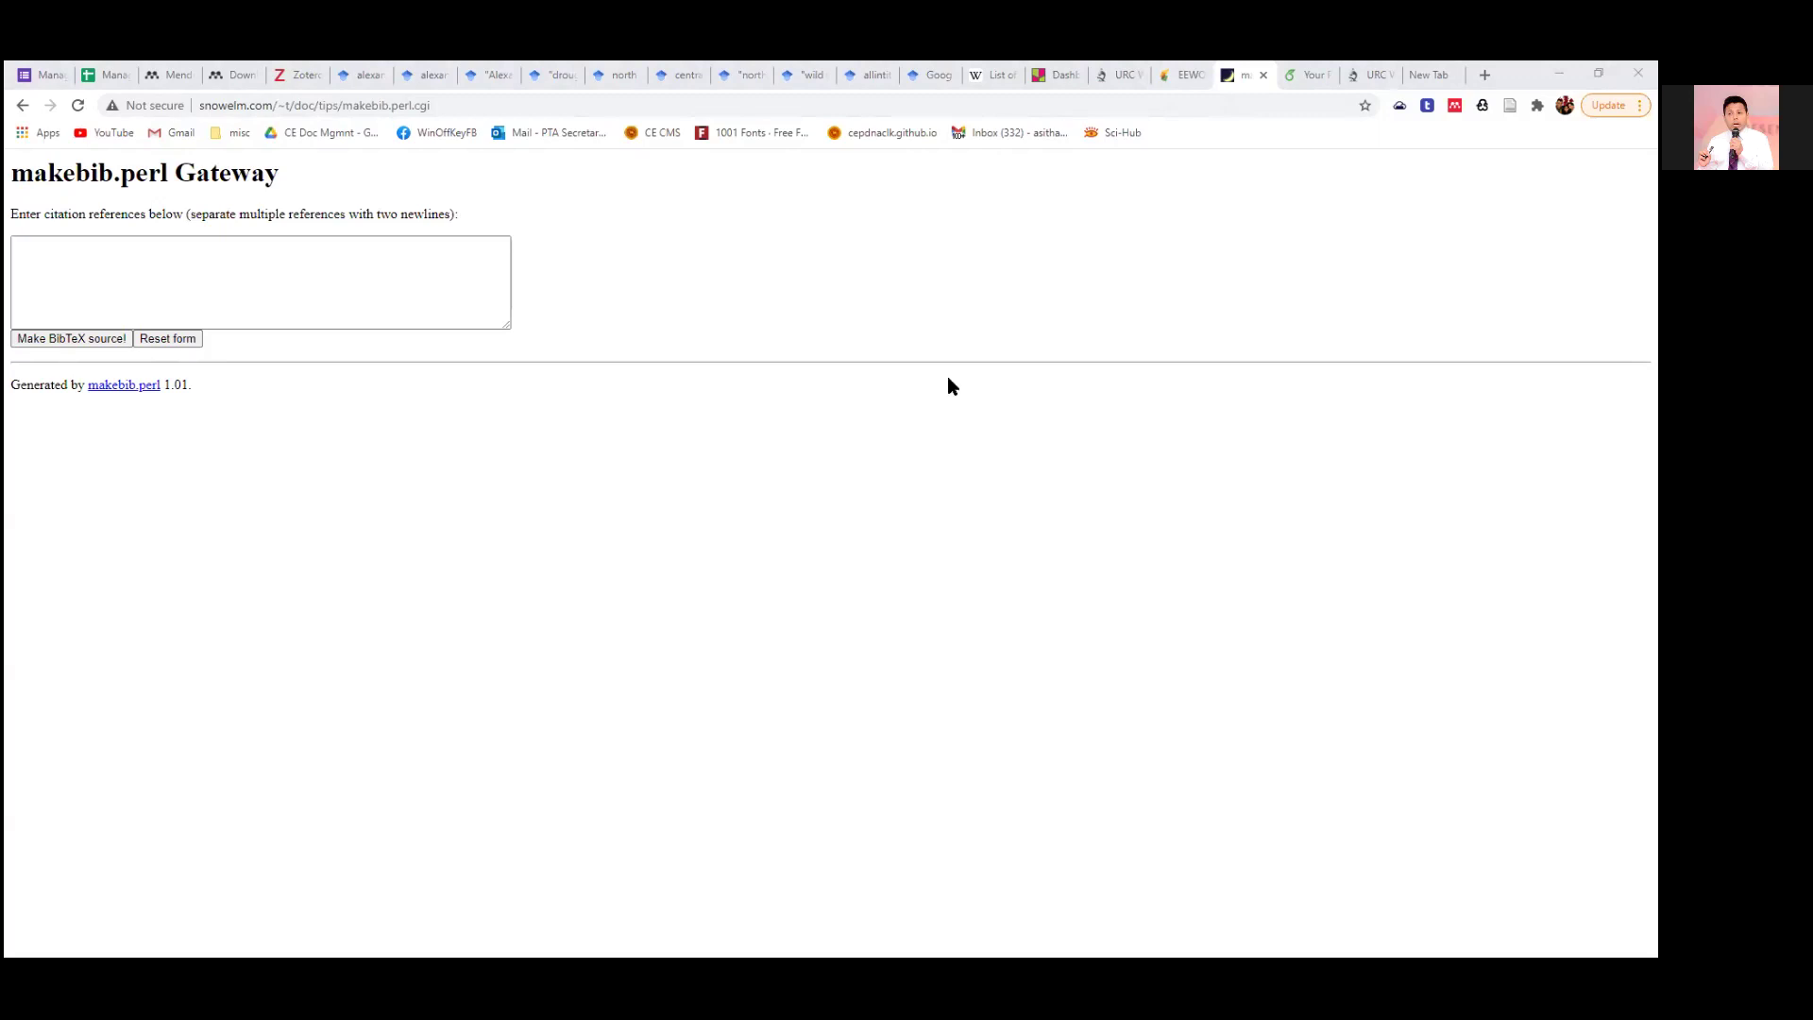
Paste the four citations into the reference box and separate them with blank lines.
click(98, 248)
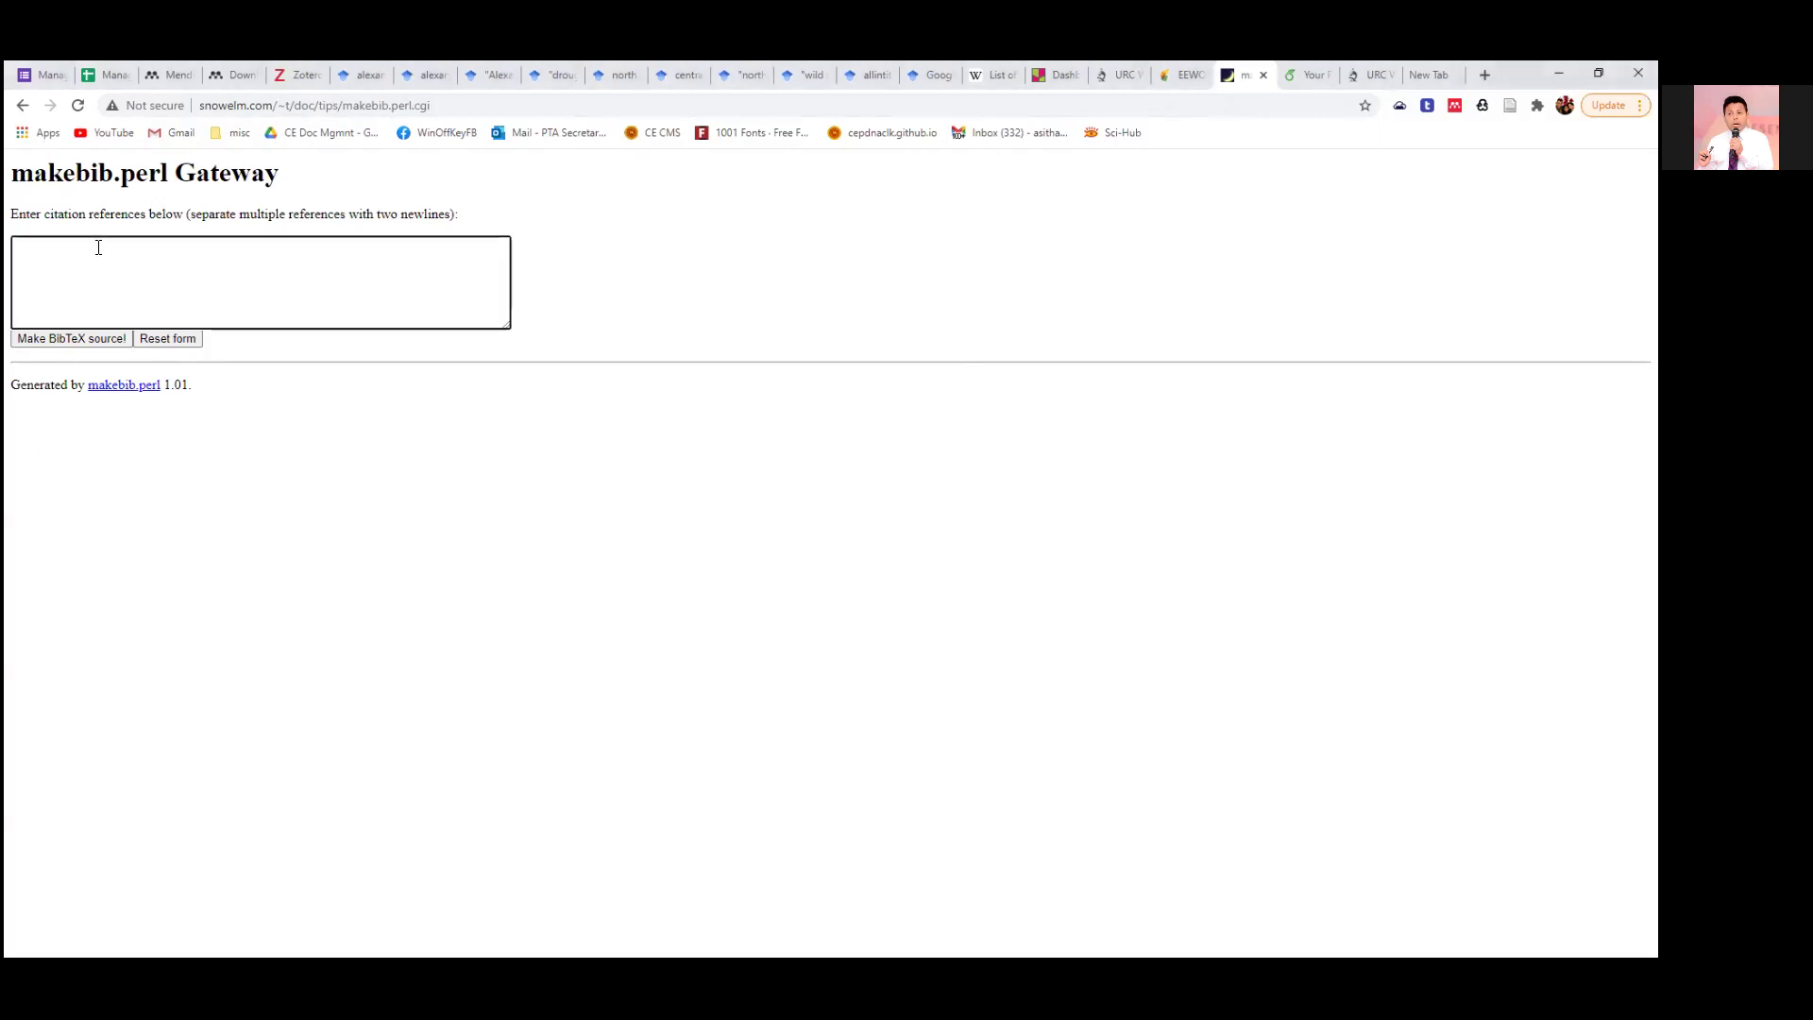
key(ctrl+v)
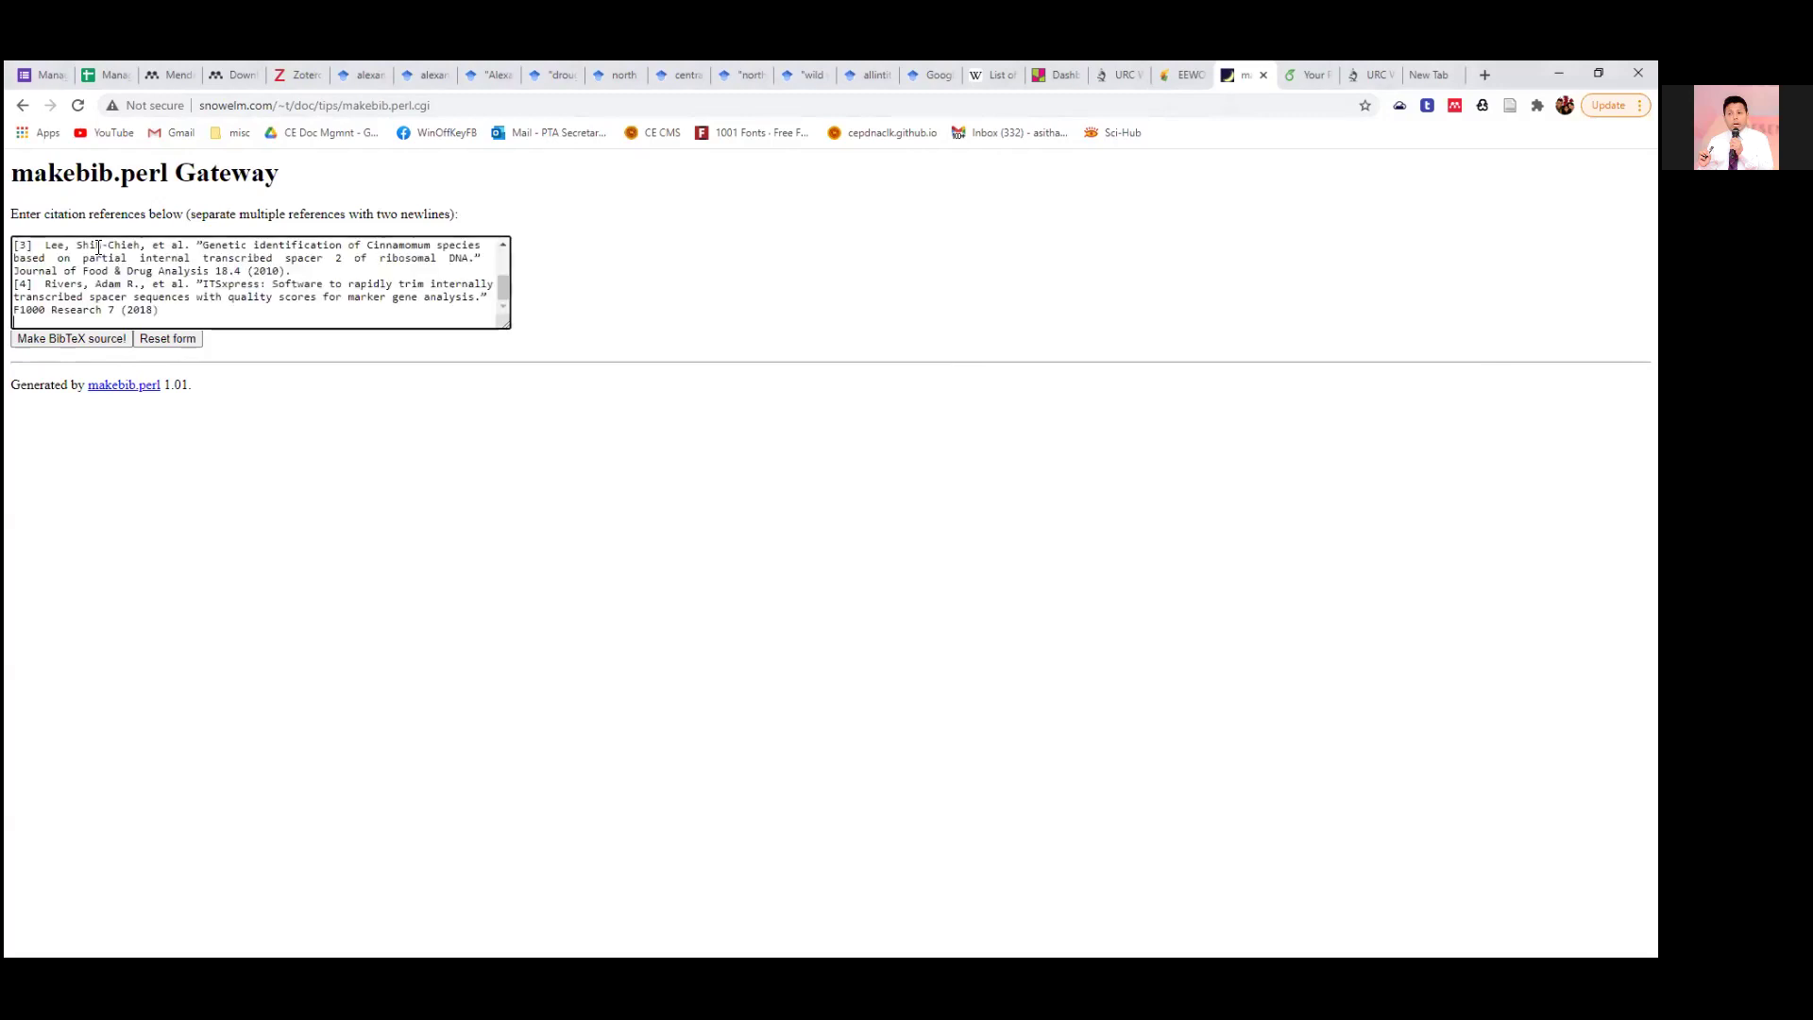
scroll(425, 282, up, 5)
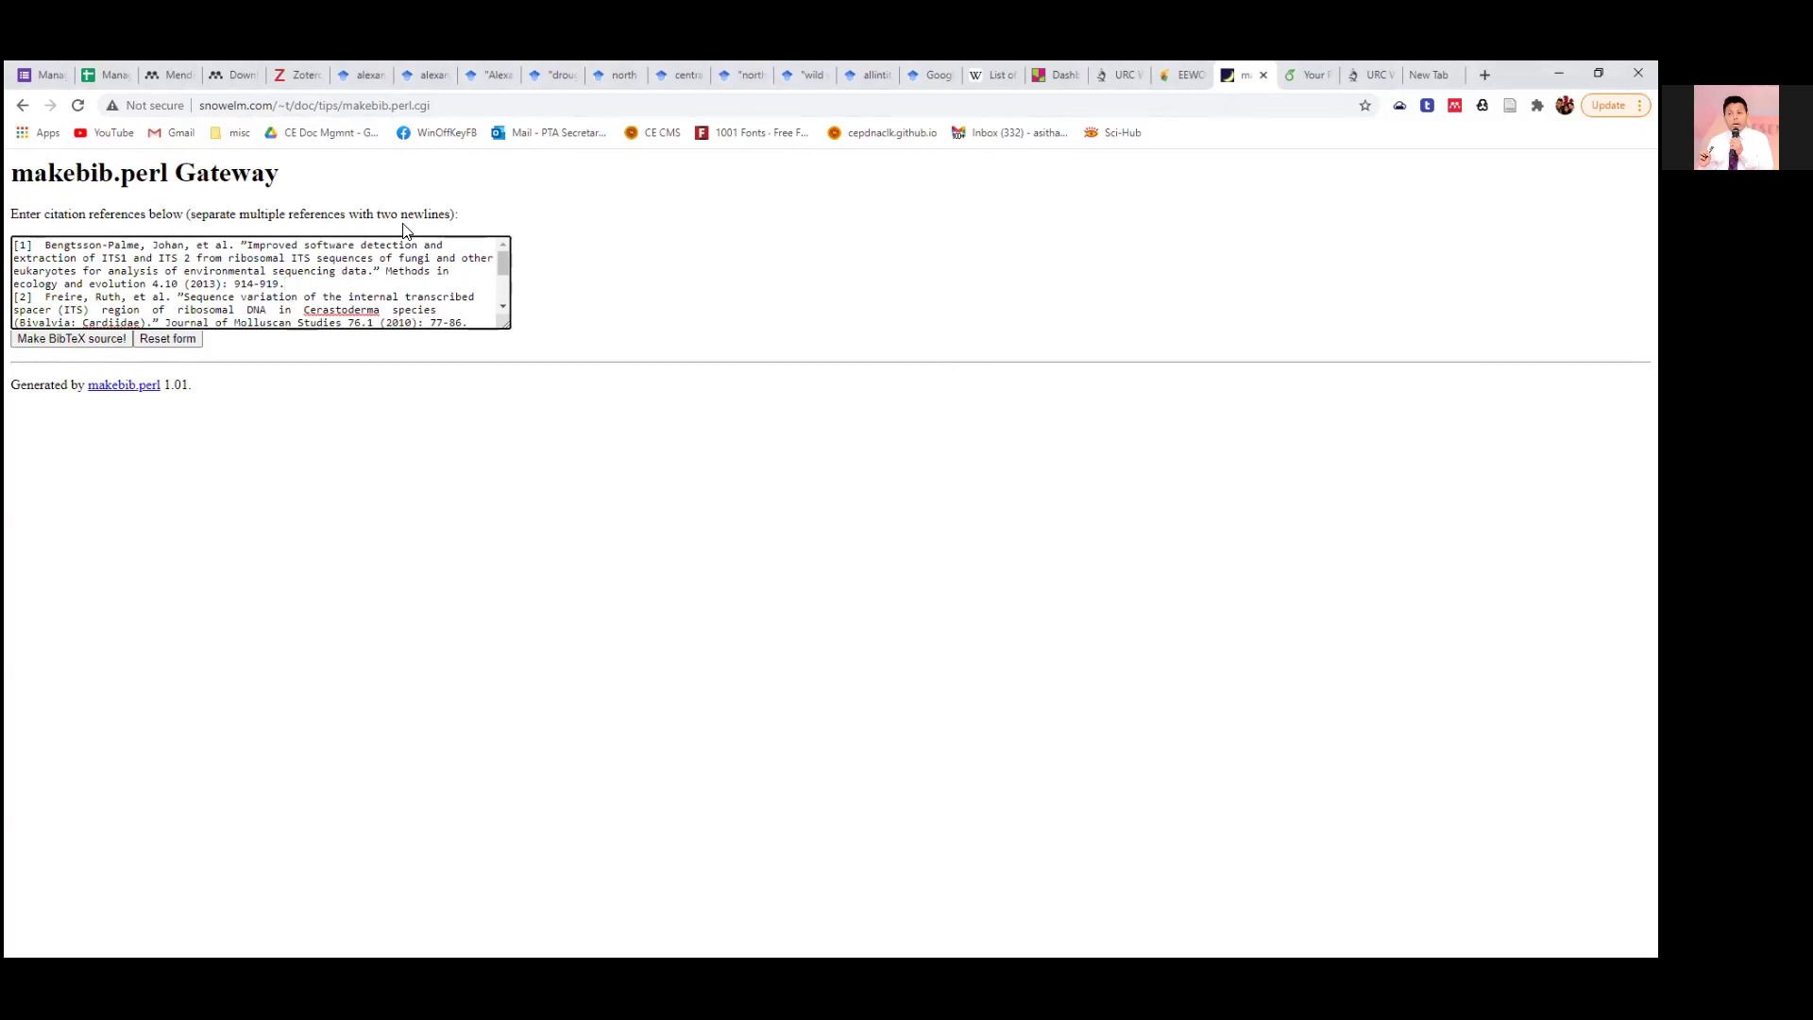
scroll(300, 271, down, 5)
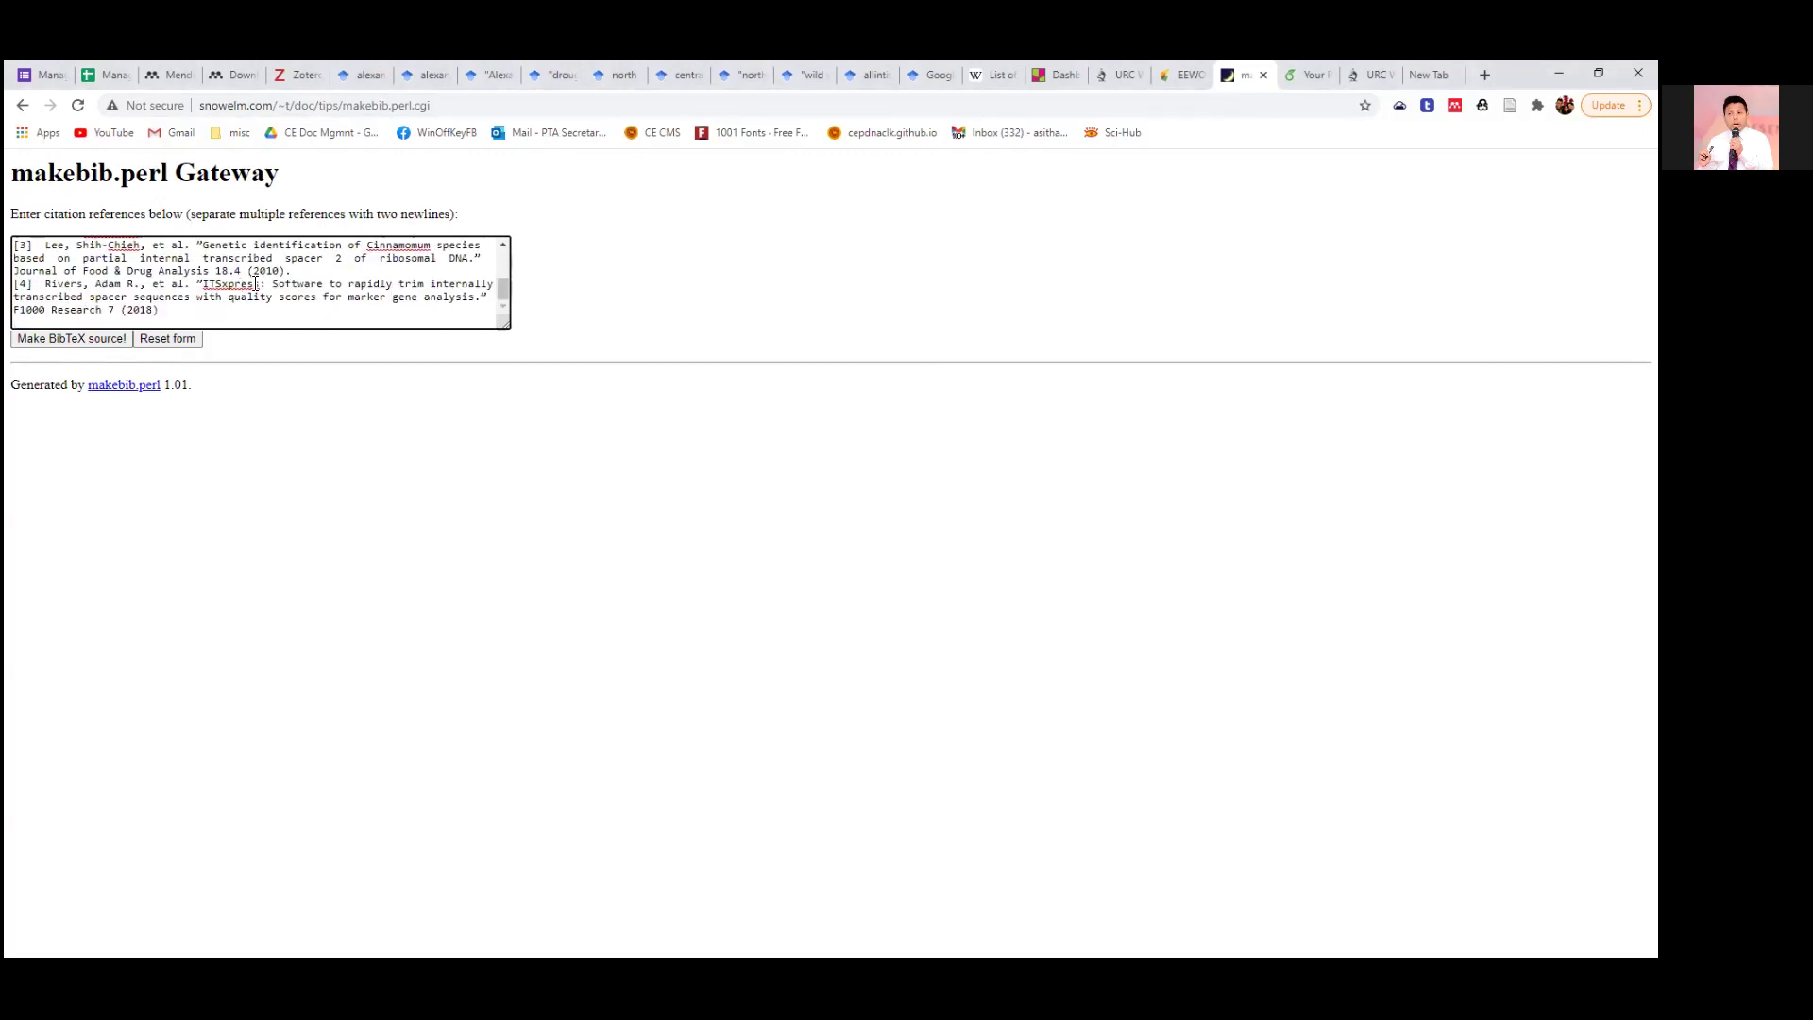
key(Return)
key(Return)
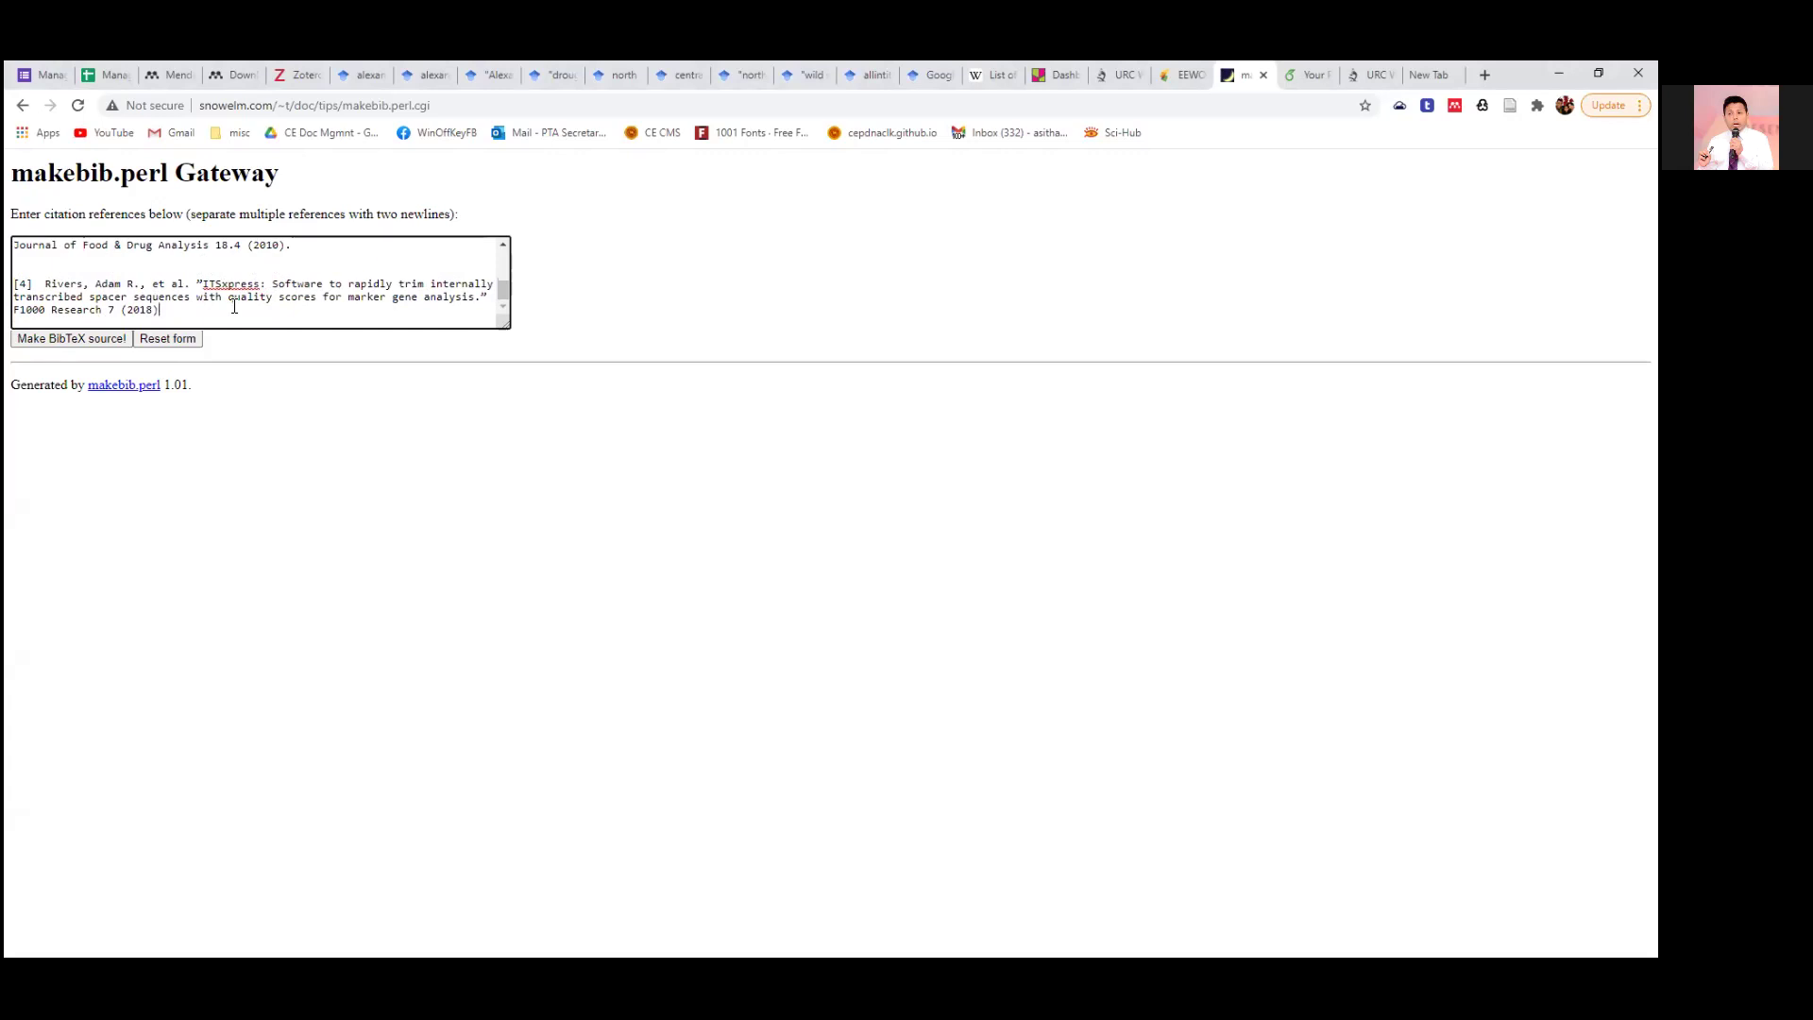
scroll(234, 306, up, 5)
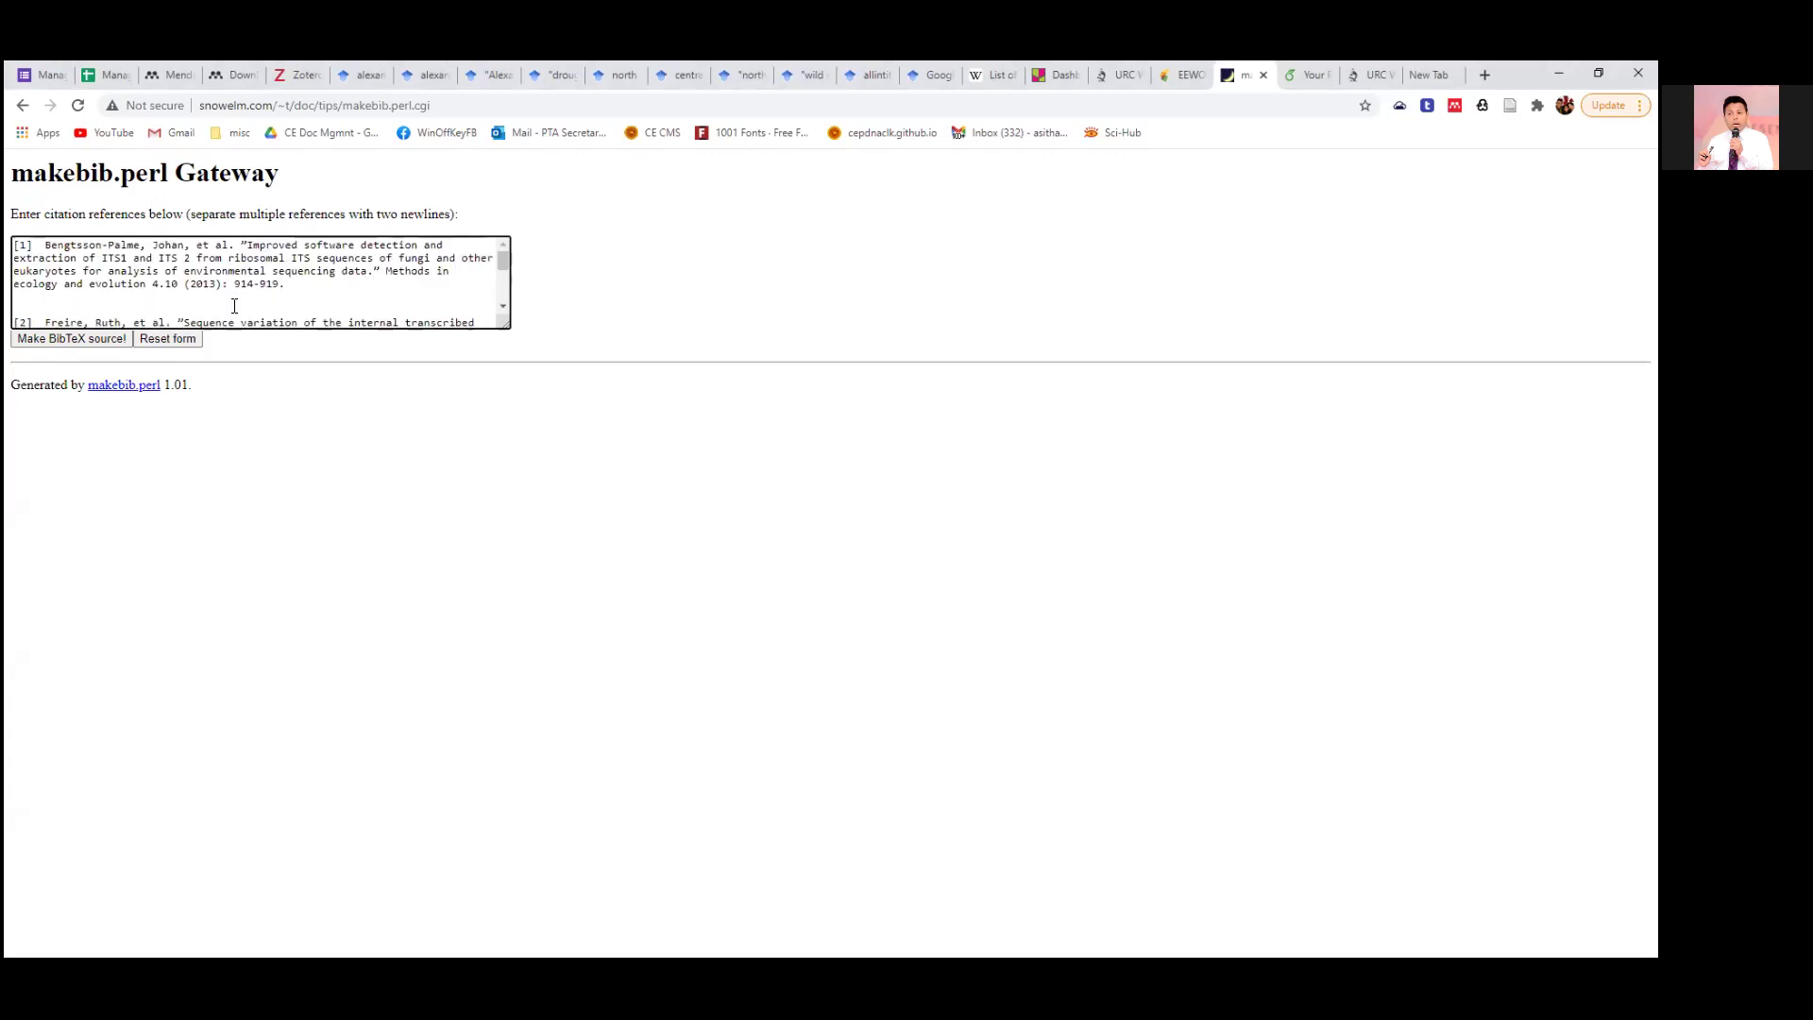
scroll(234, 306, down, 3)
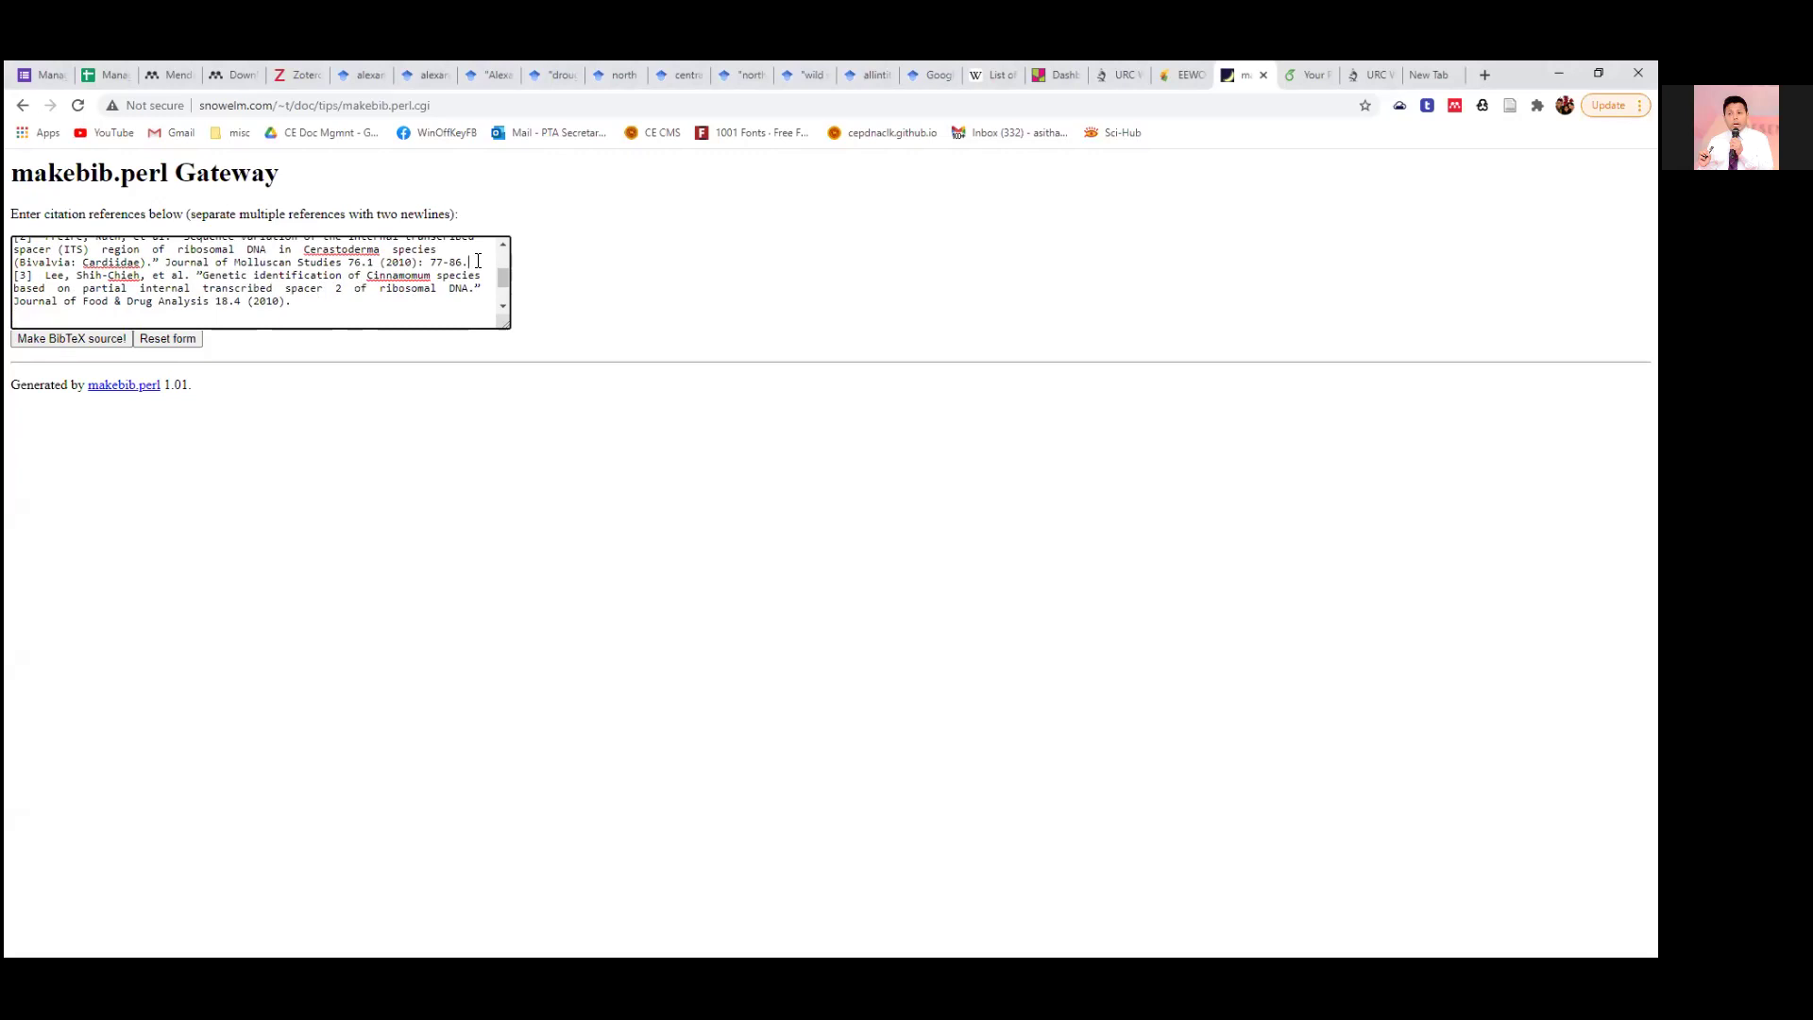
key(Return)
key(Return)
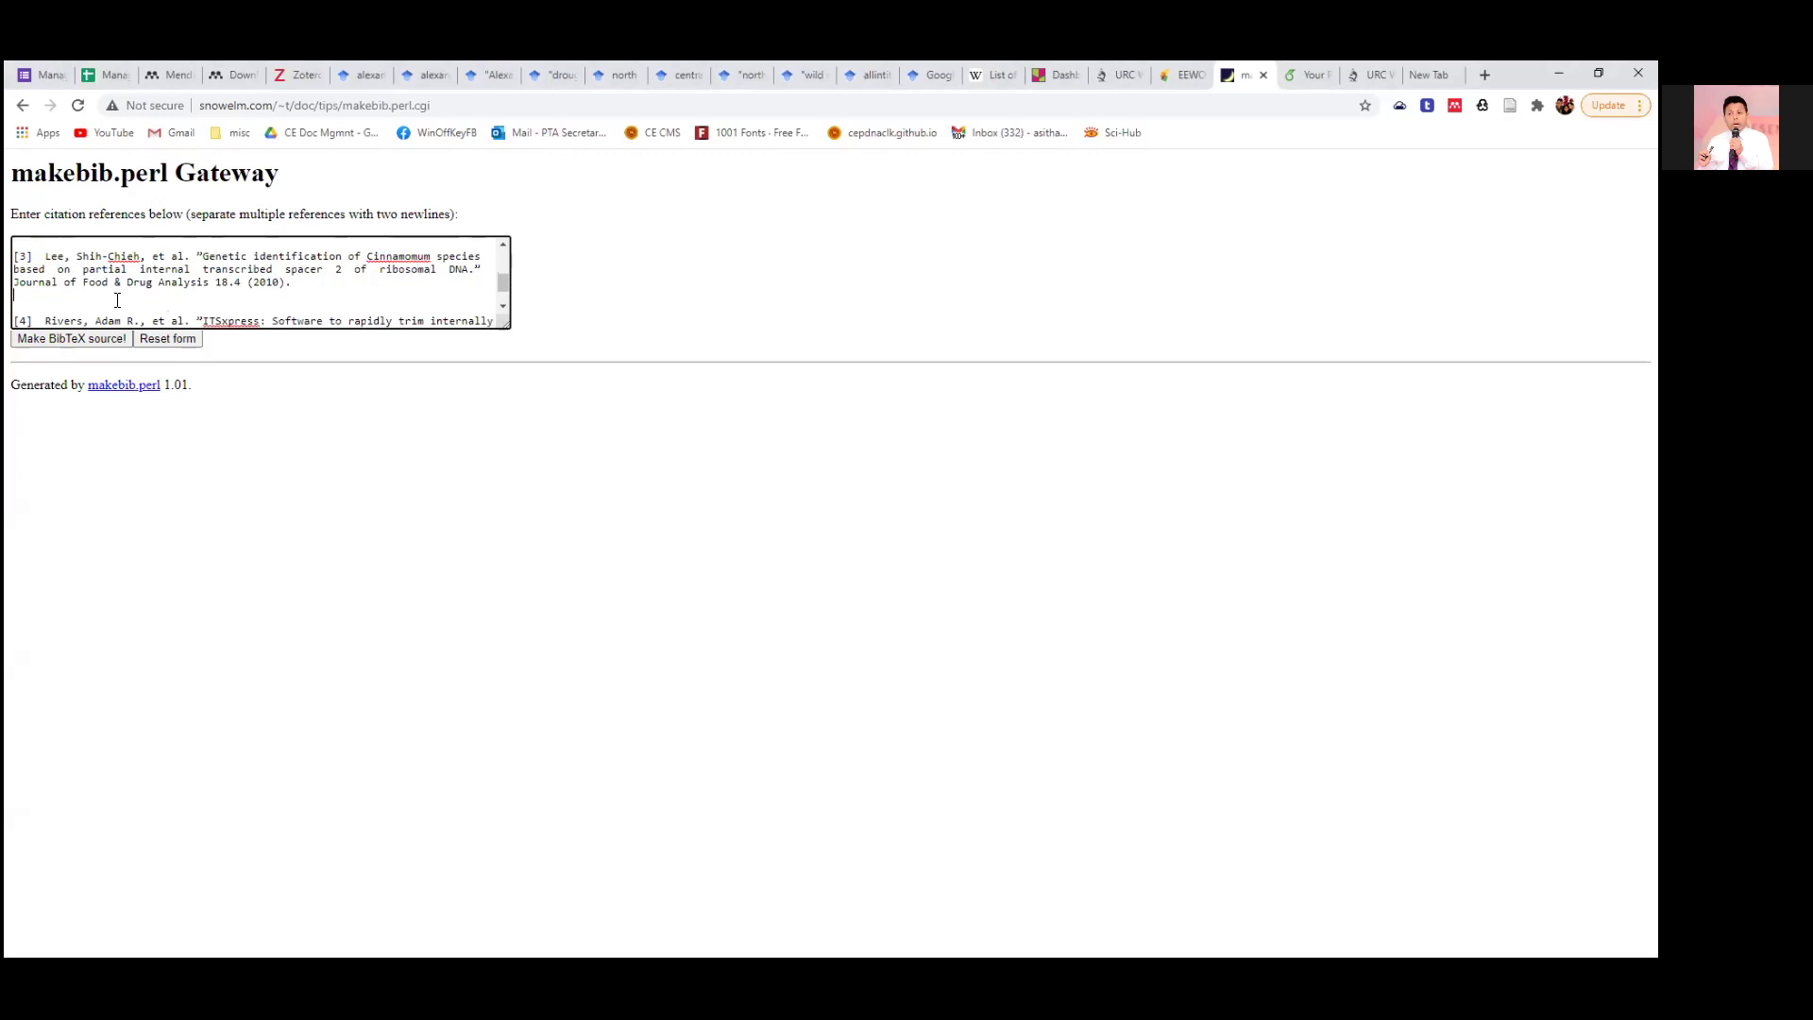
scroll(68, 312, up, 3)
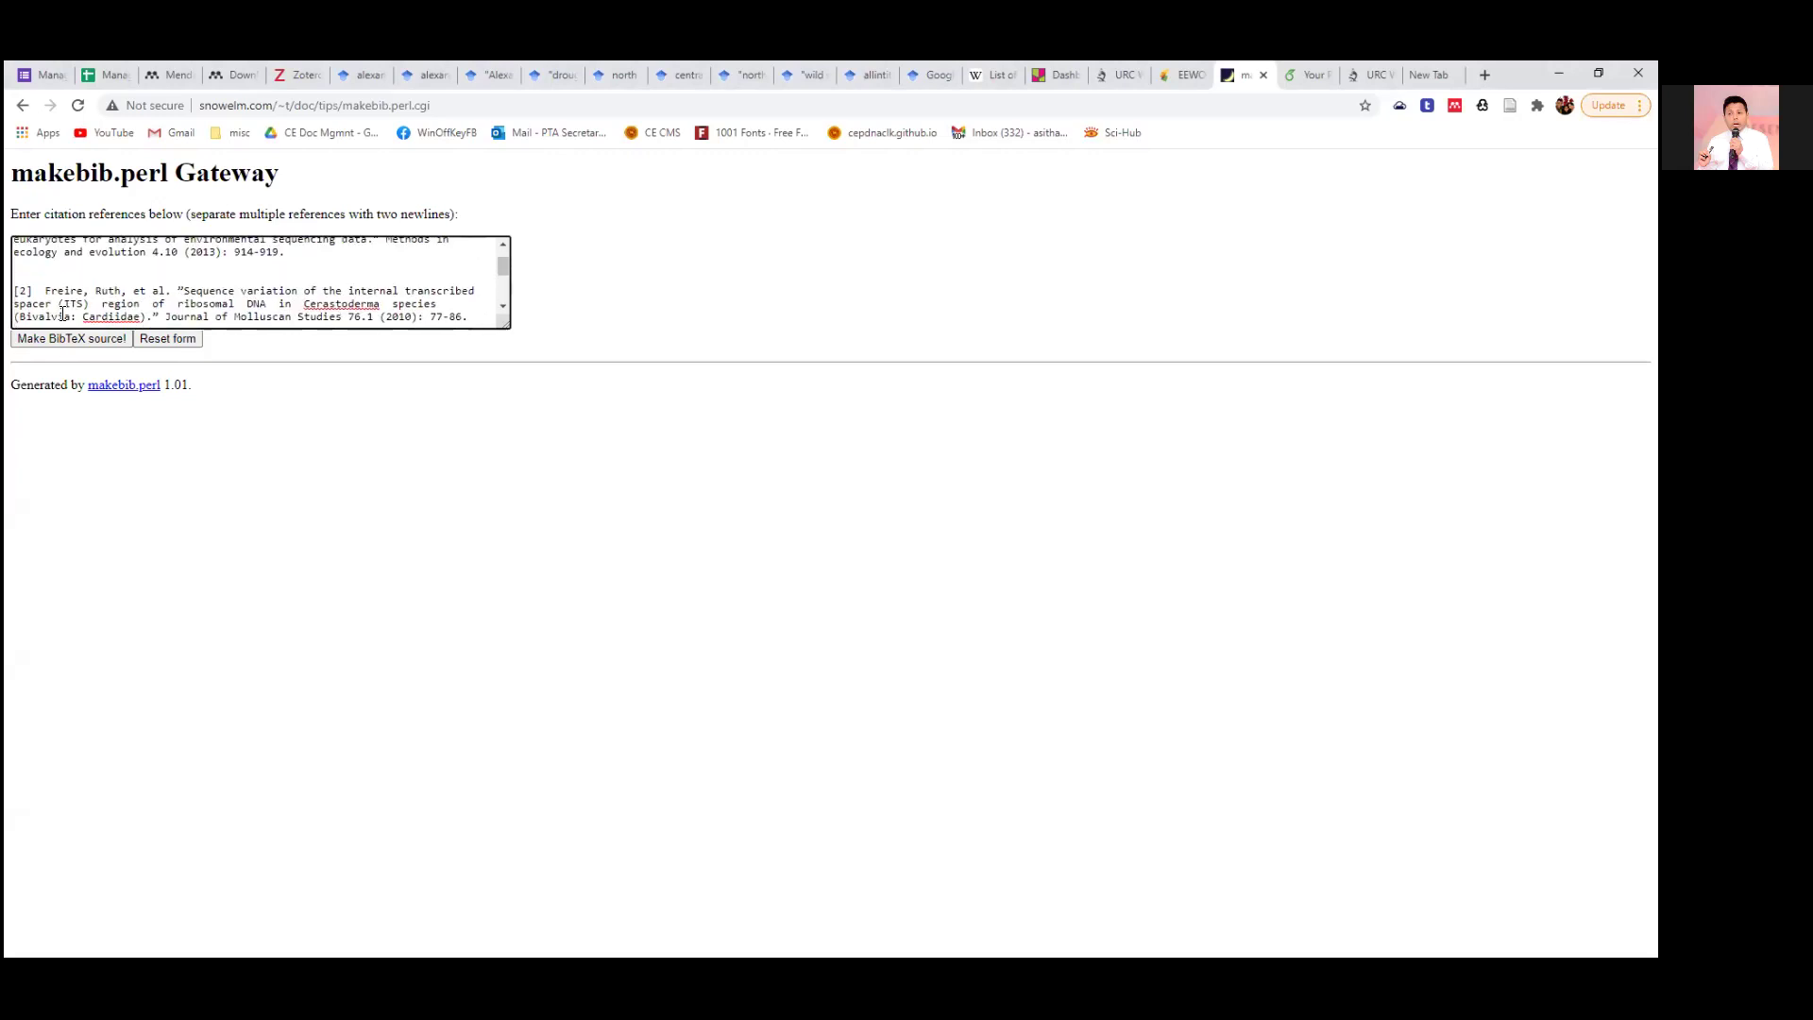
Delete the [1]–[4] labels and generate BibTeX entries for the four citations.
click(474, 312)
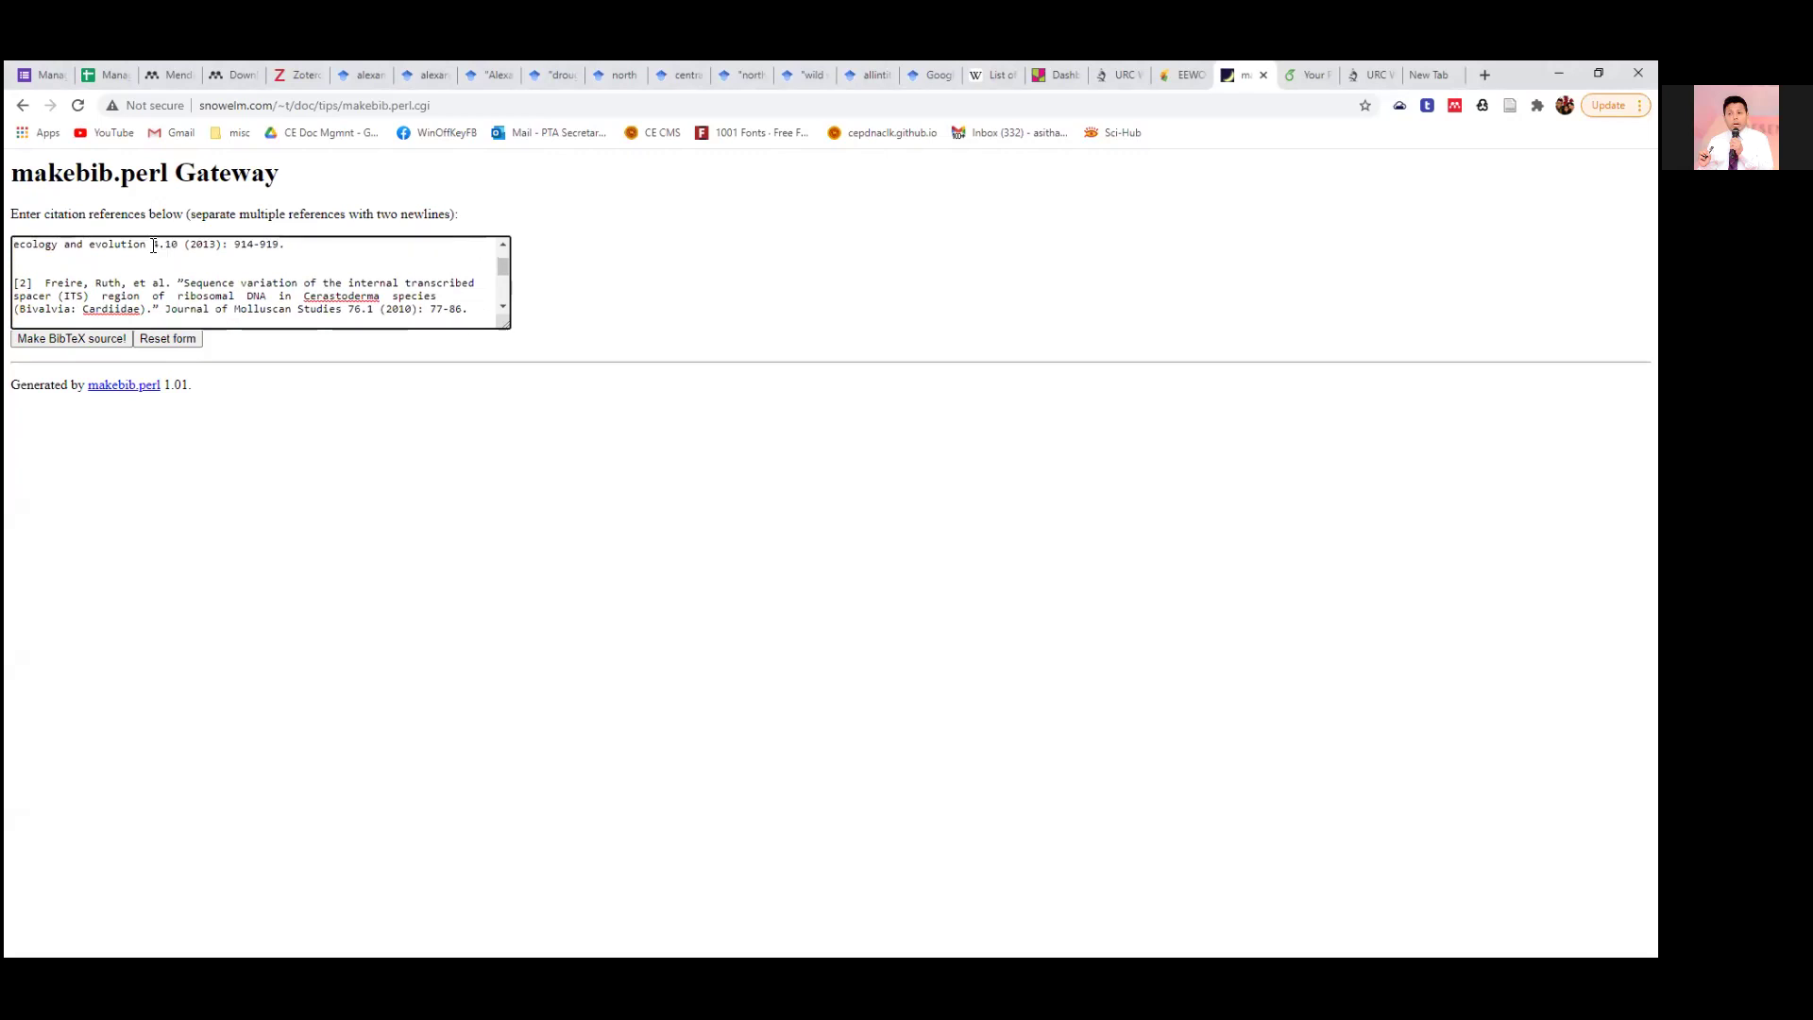
drag(44, 283, 5, 288)
key(BackSpace)
scroll(26, 283, up, 2)
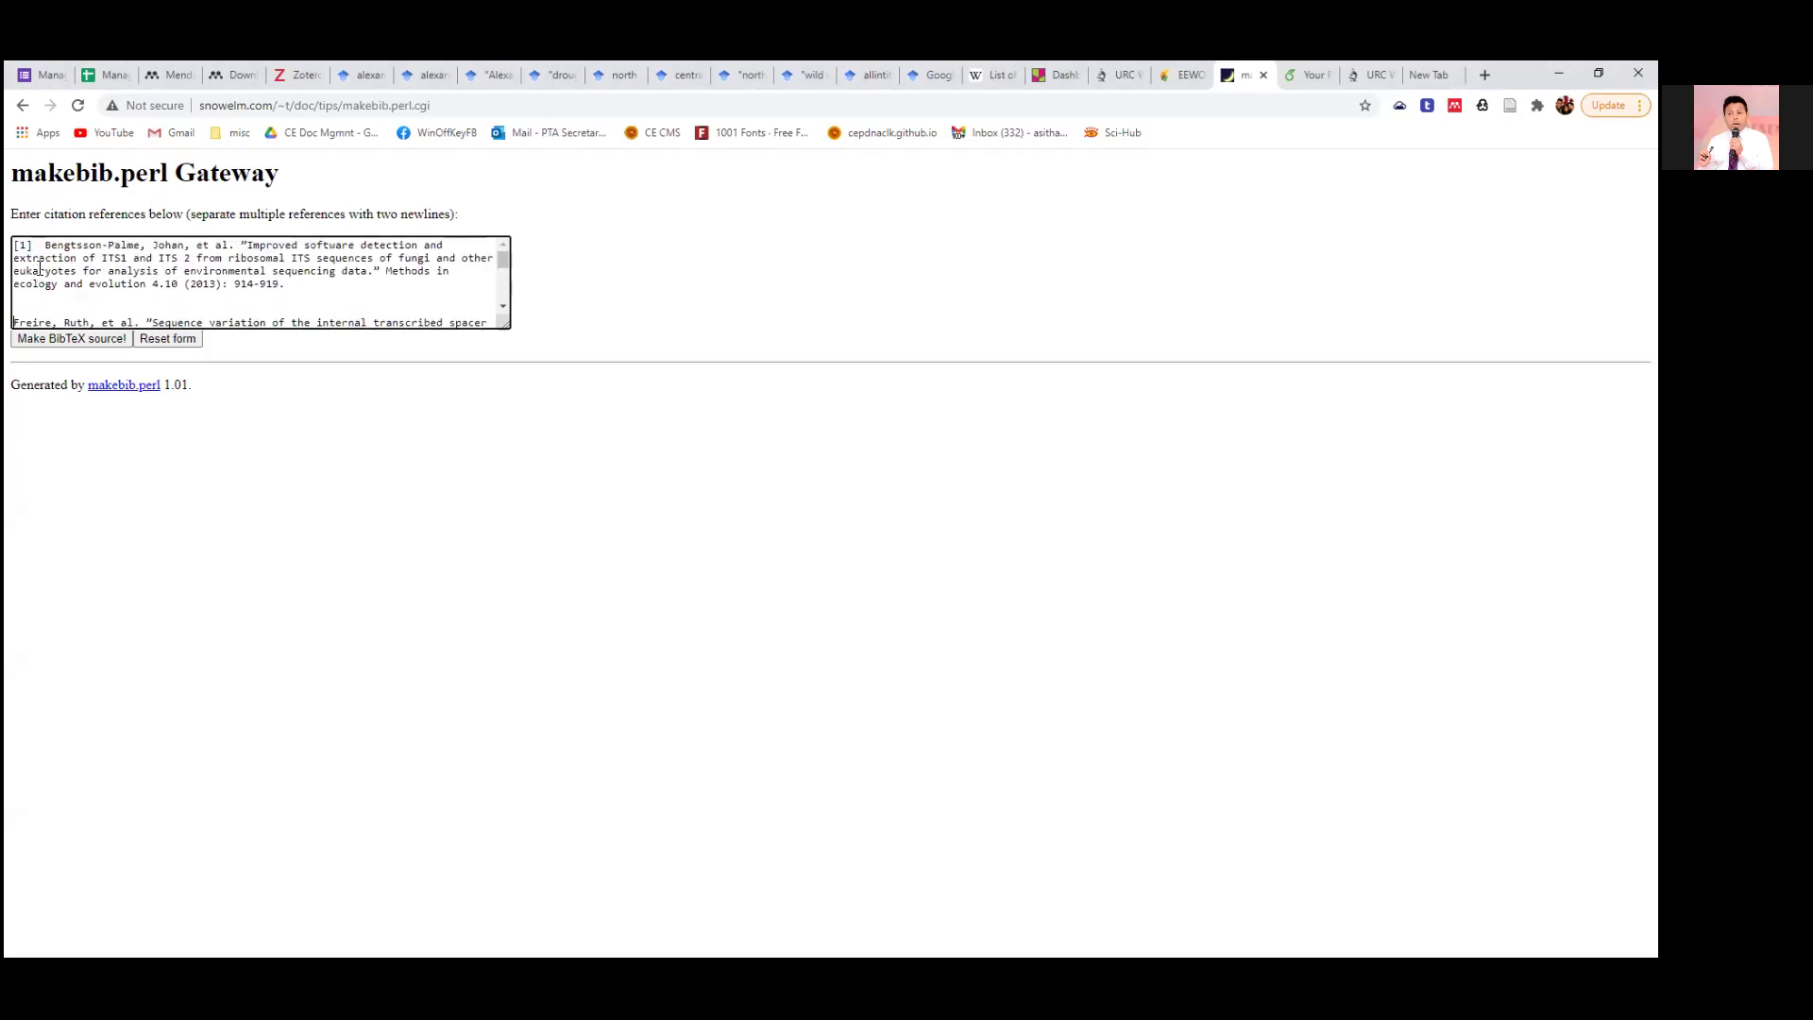
drag(44, 246, 12, 248)
key(BackSpace)
scroll(87, 288, down, 3)
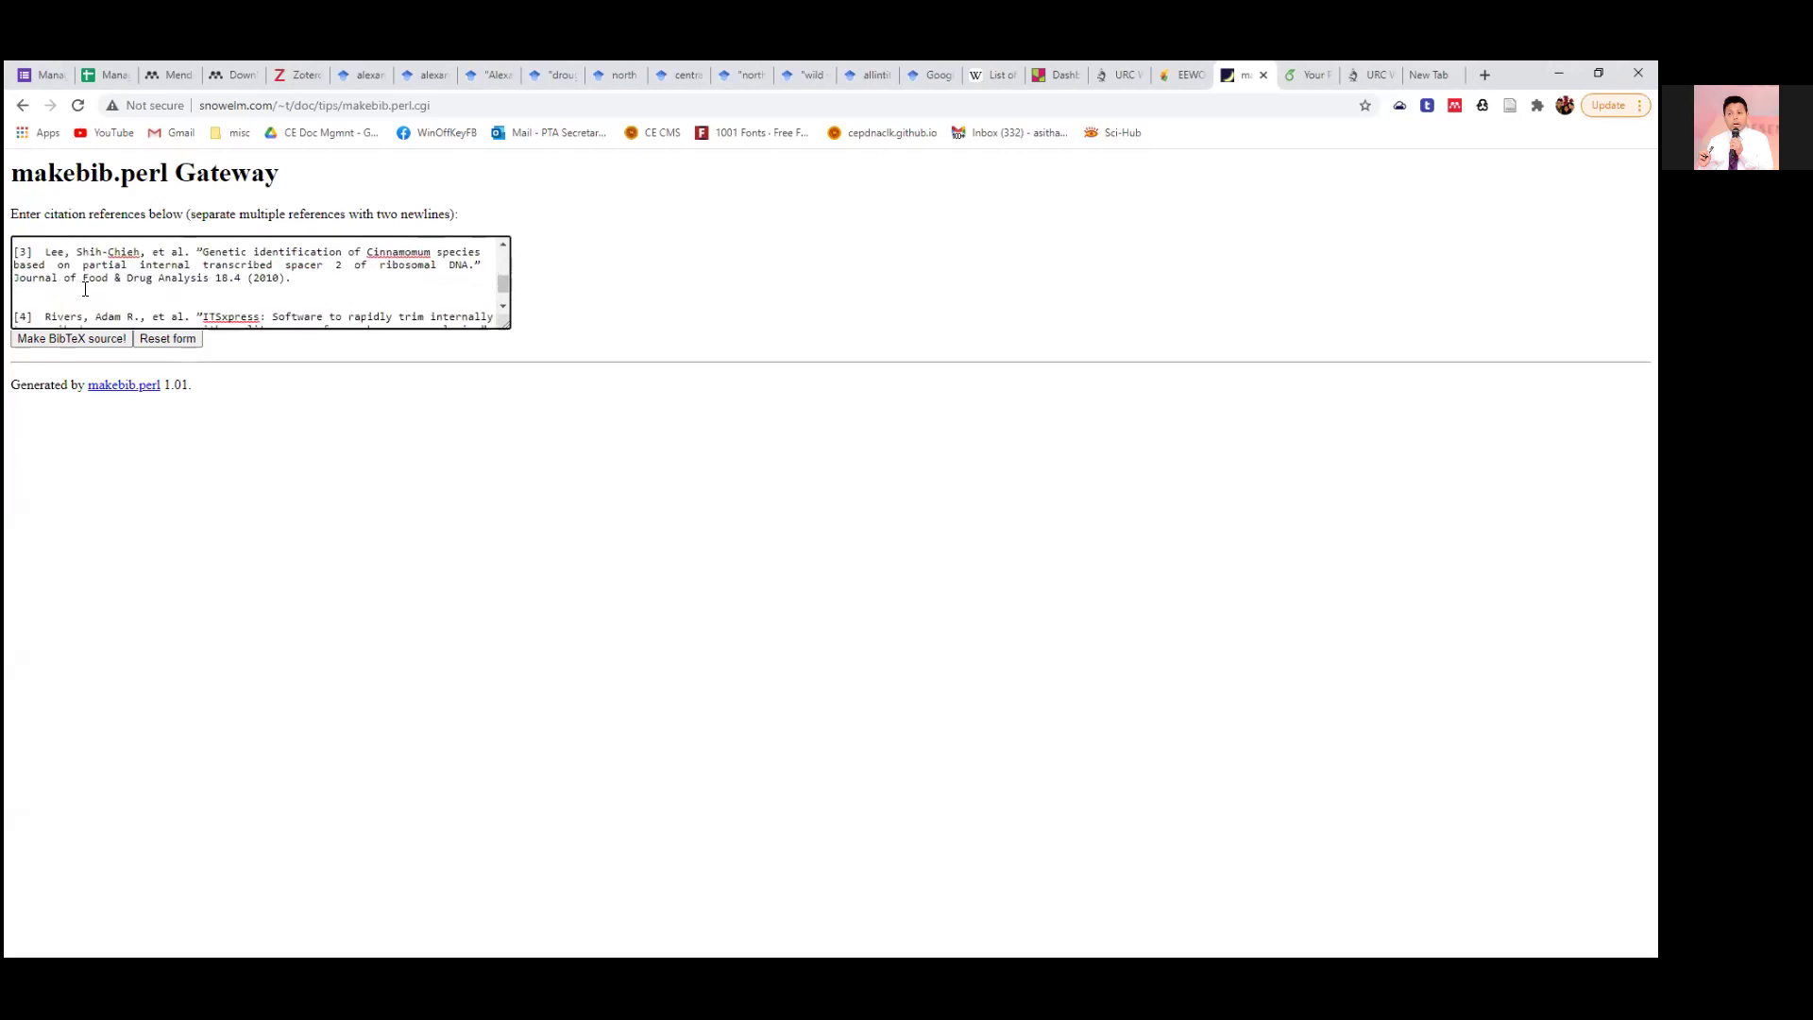
scroll(85, 290, down, 1)
drag(44, 283, 5, 288)
key(BackSpace)
scroll(502, 283, up, 1)
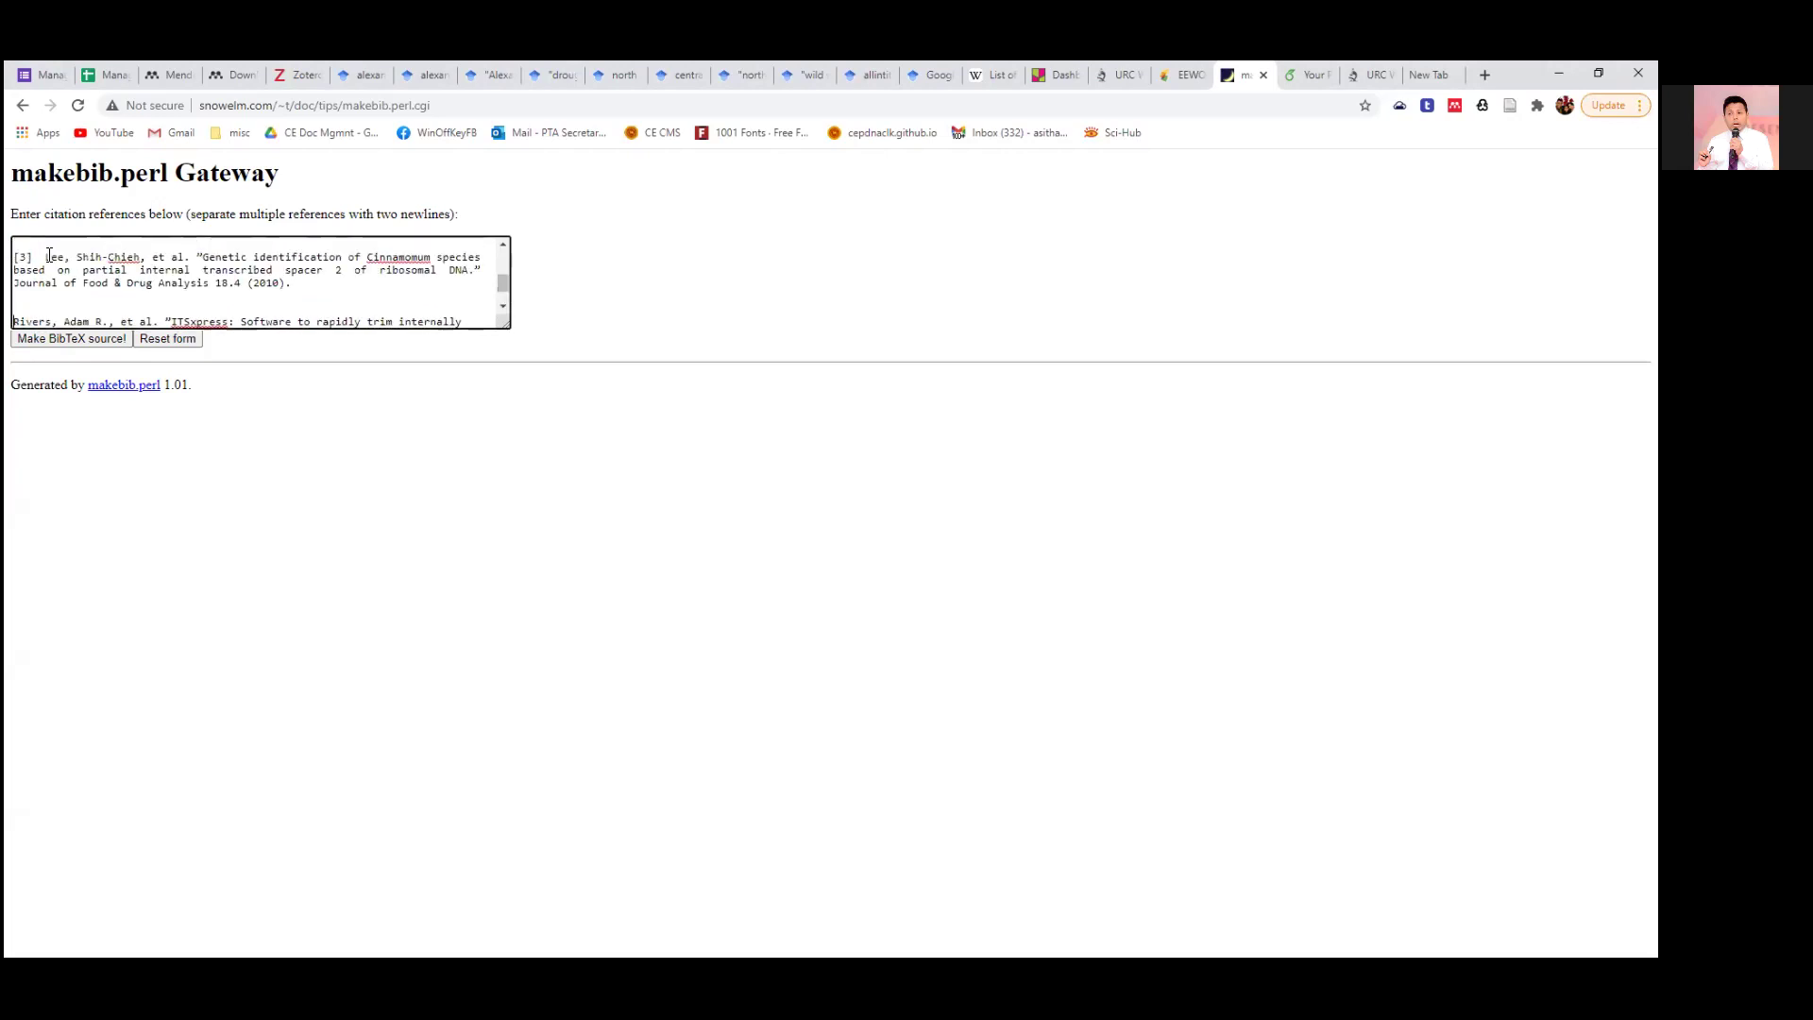
drag(48, 256, 13, 258)
key(BackSpace)
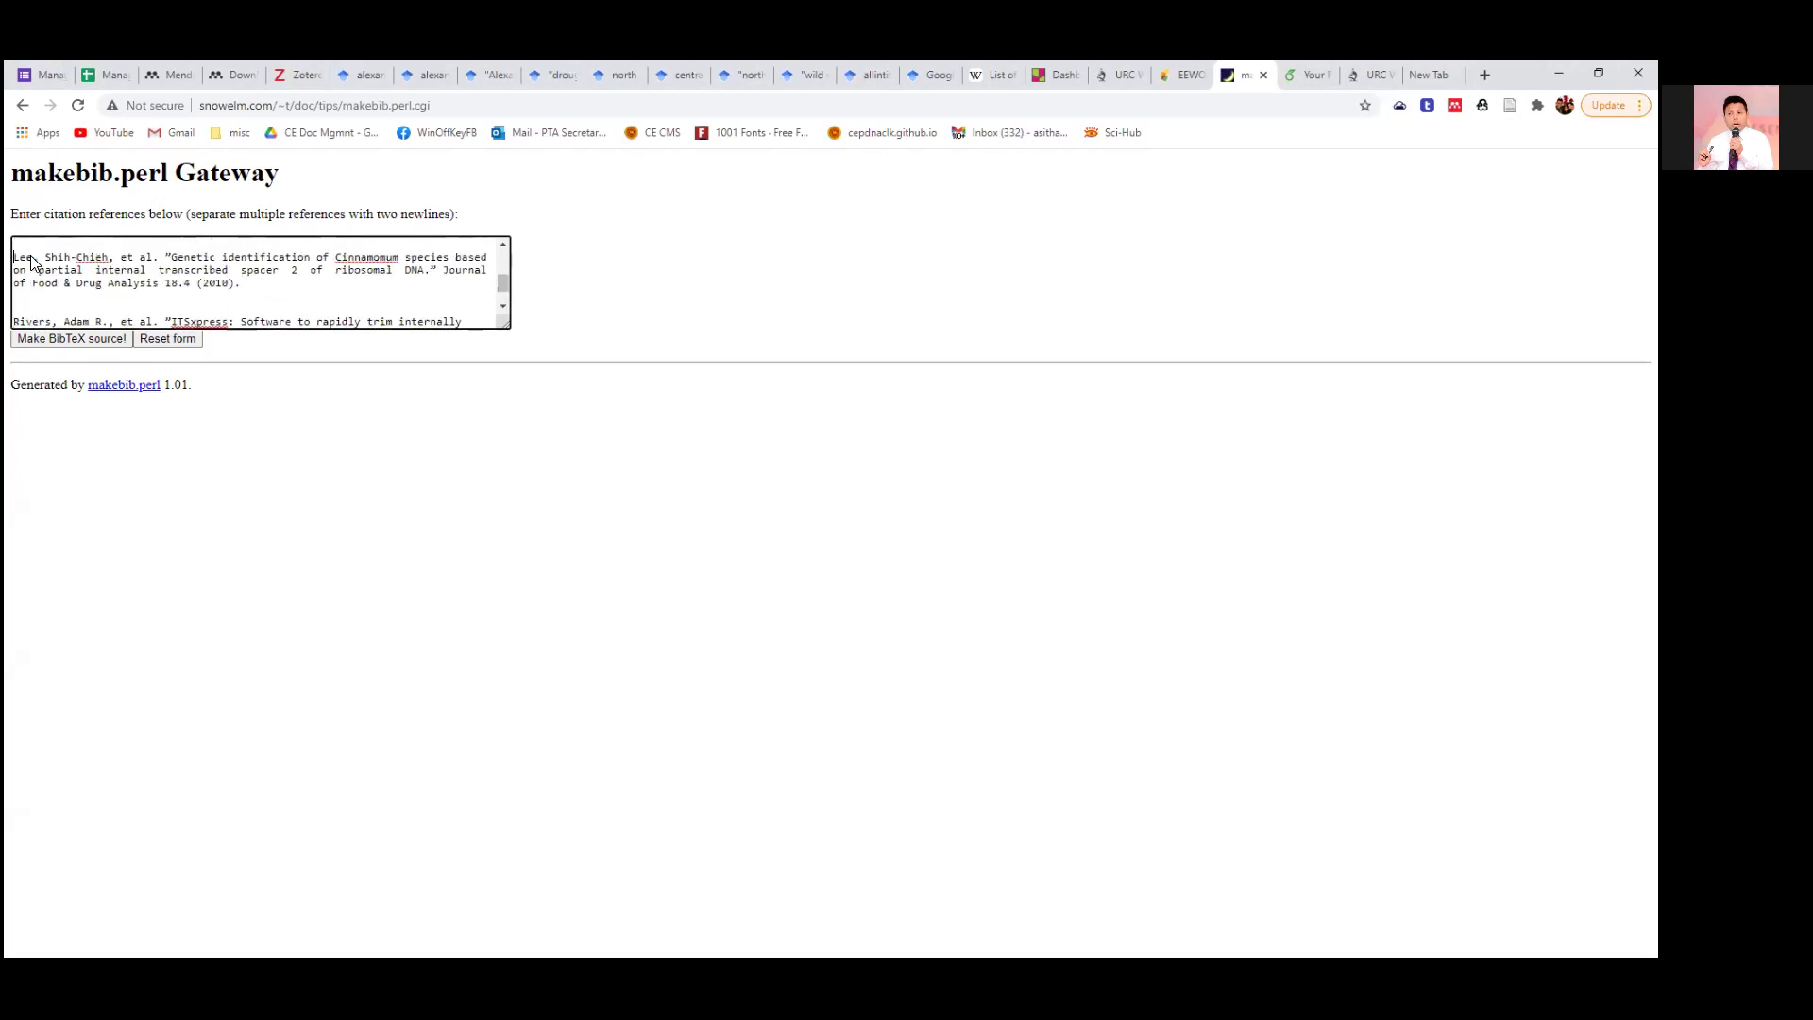
click(74, 341)
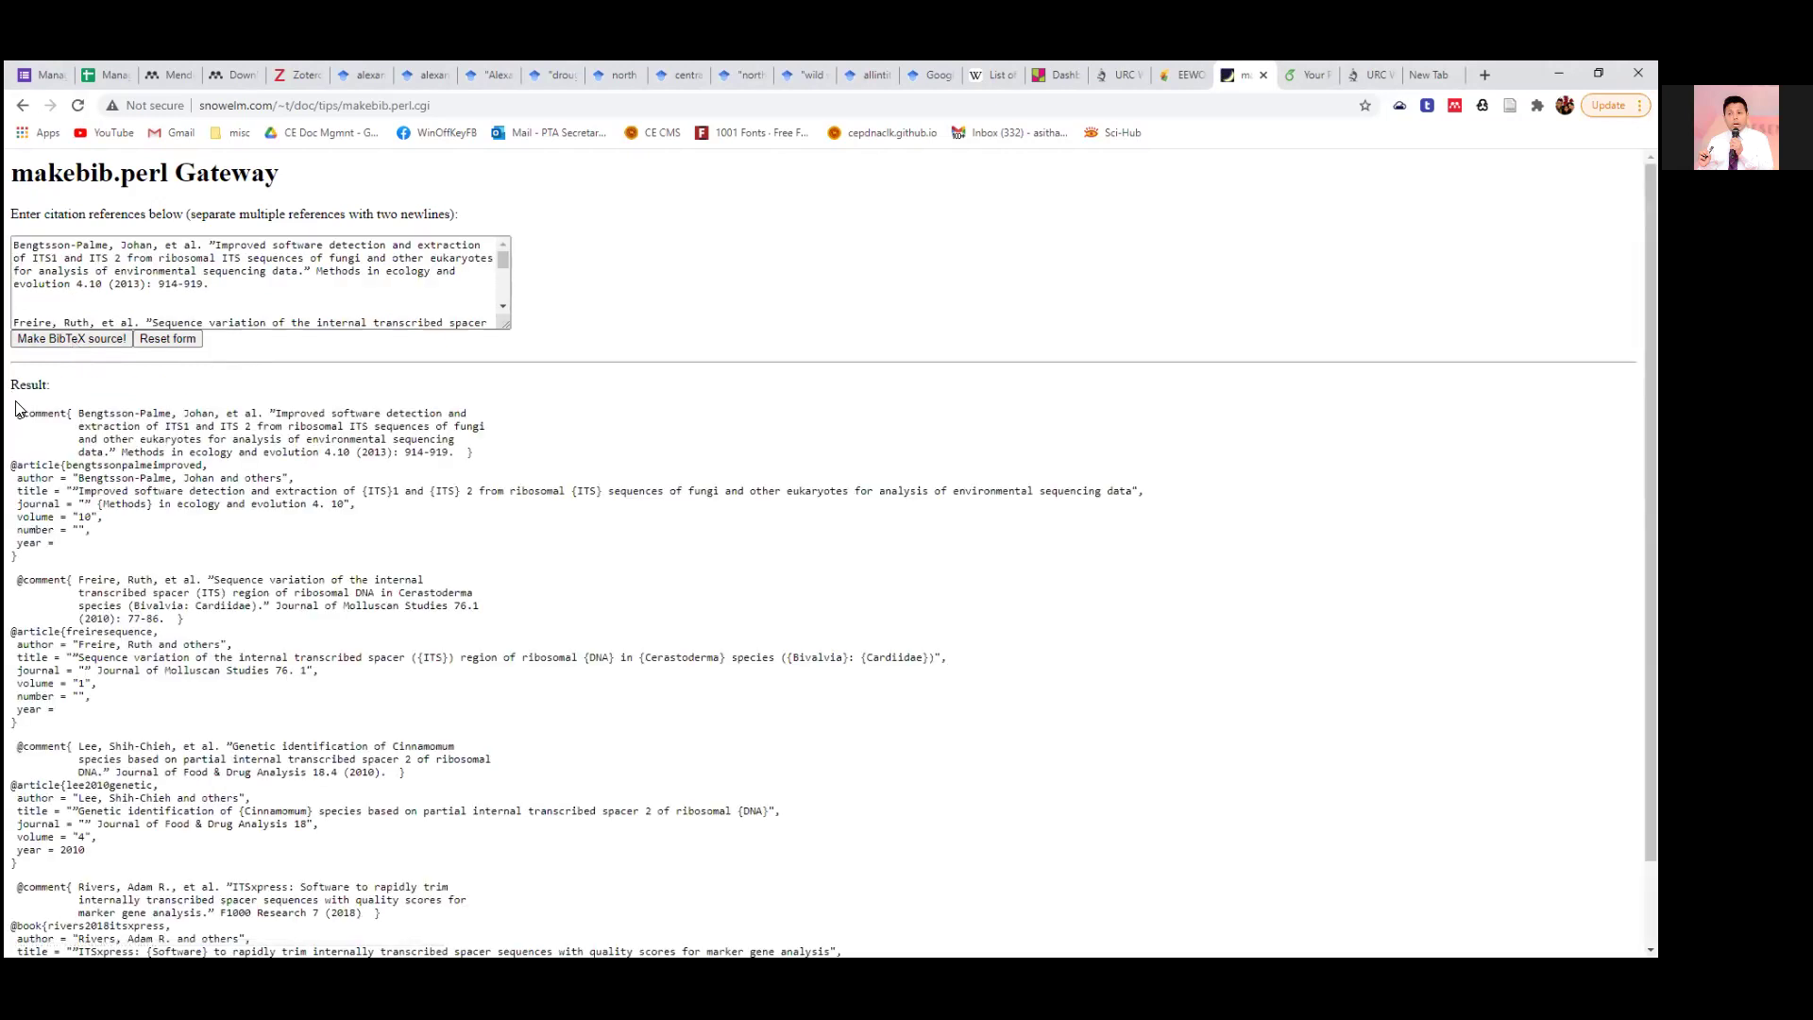
Copy the four generated BibTeX entries and the makebib.perl Gateway web address.
drag(18, 414, 492, 897)
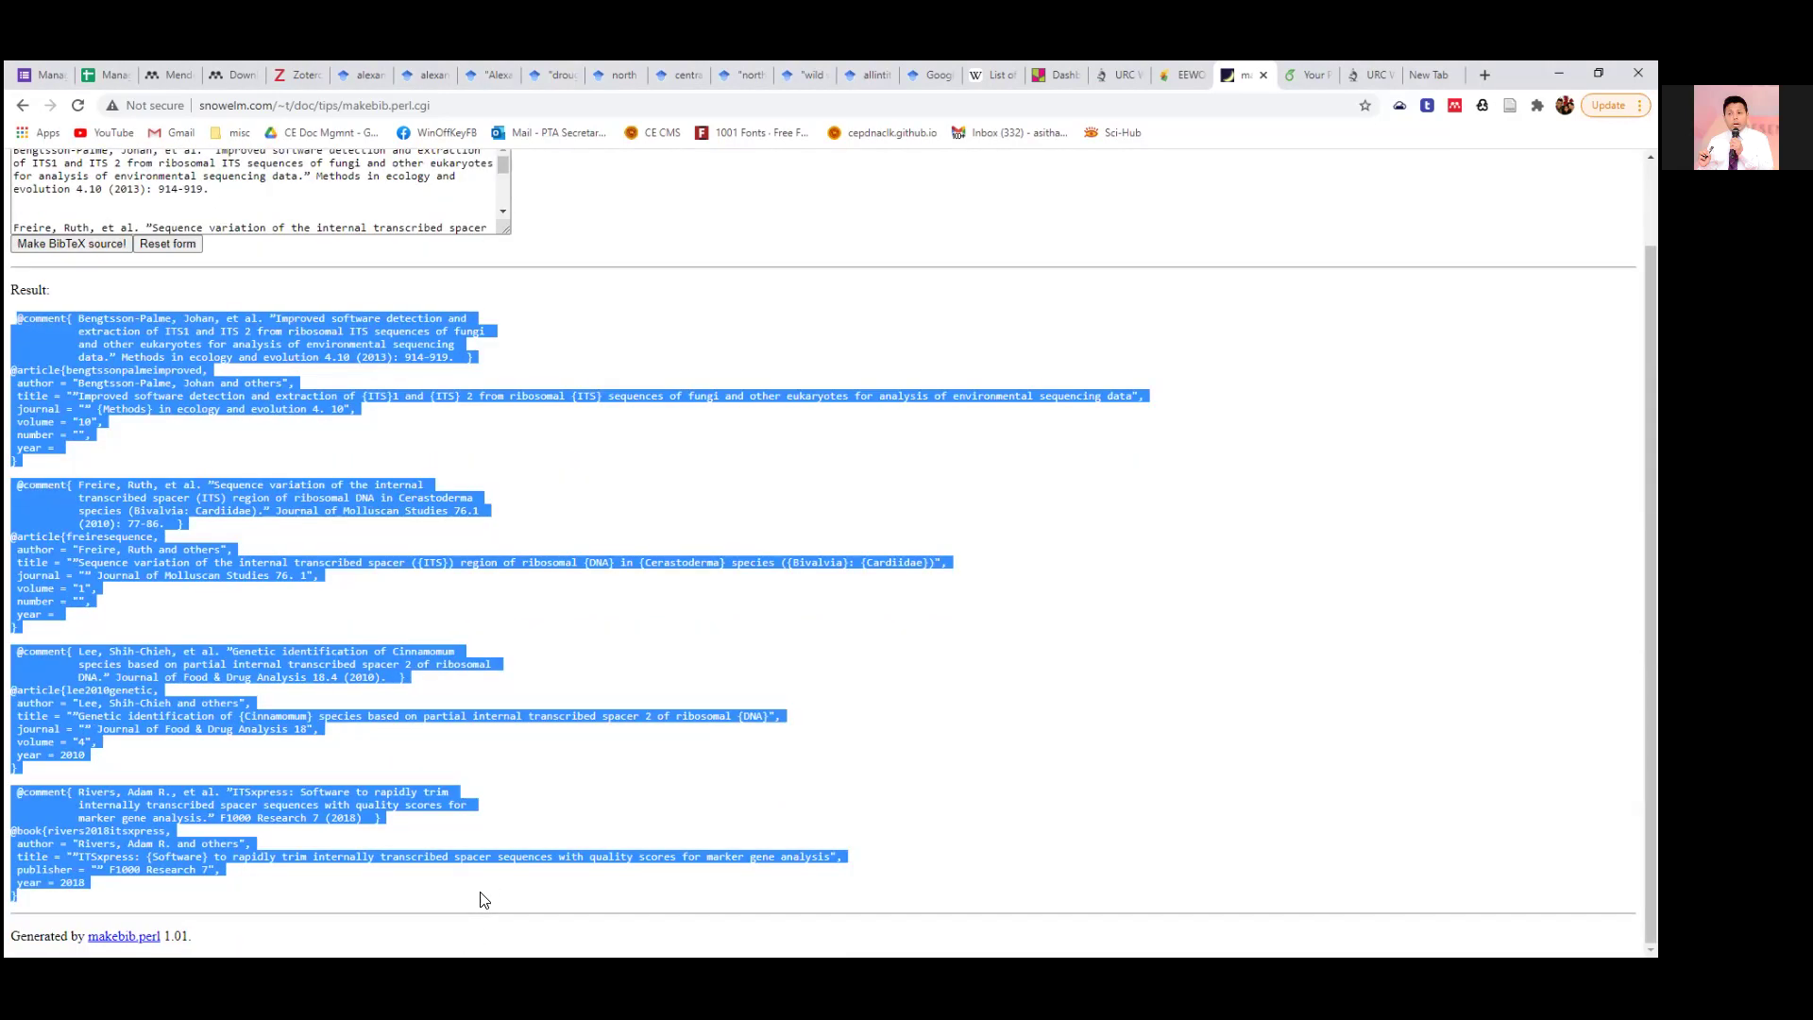
right_click(352, 112)
click(478, 228)
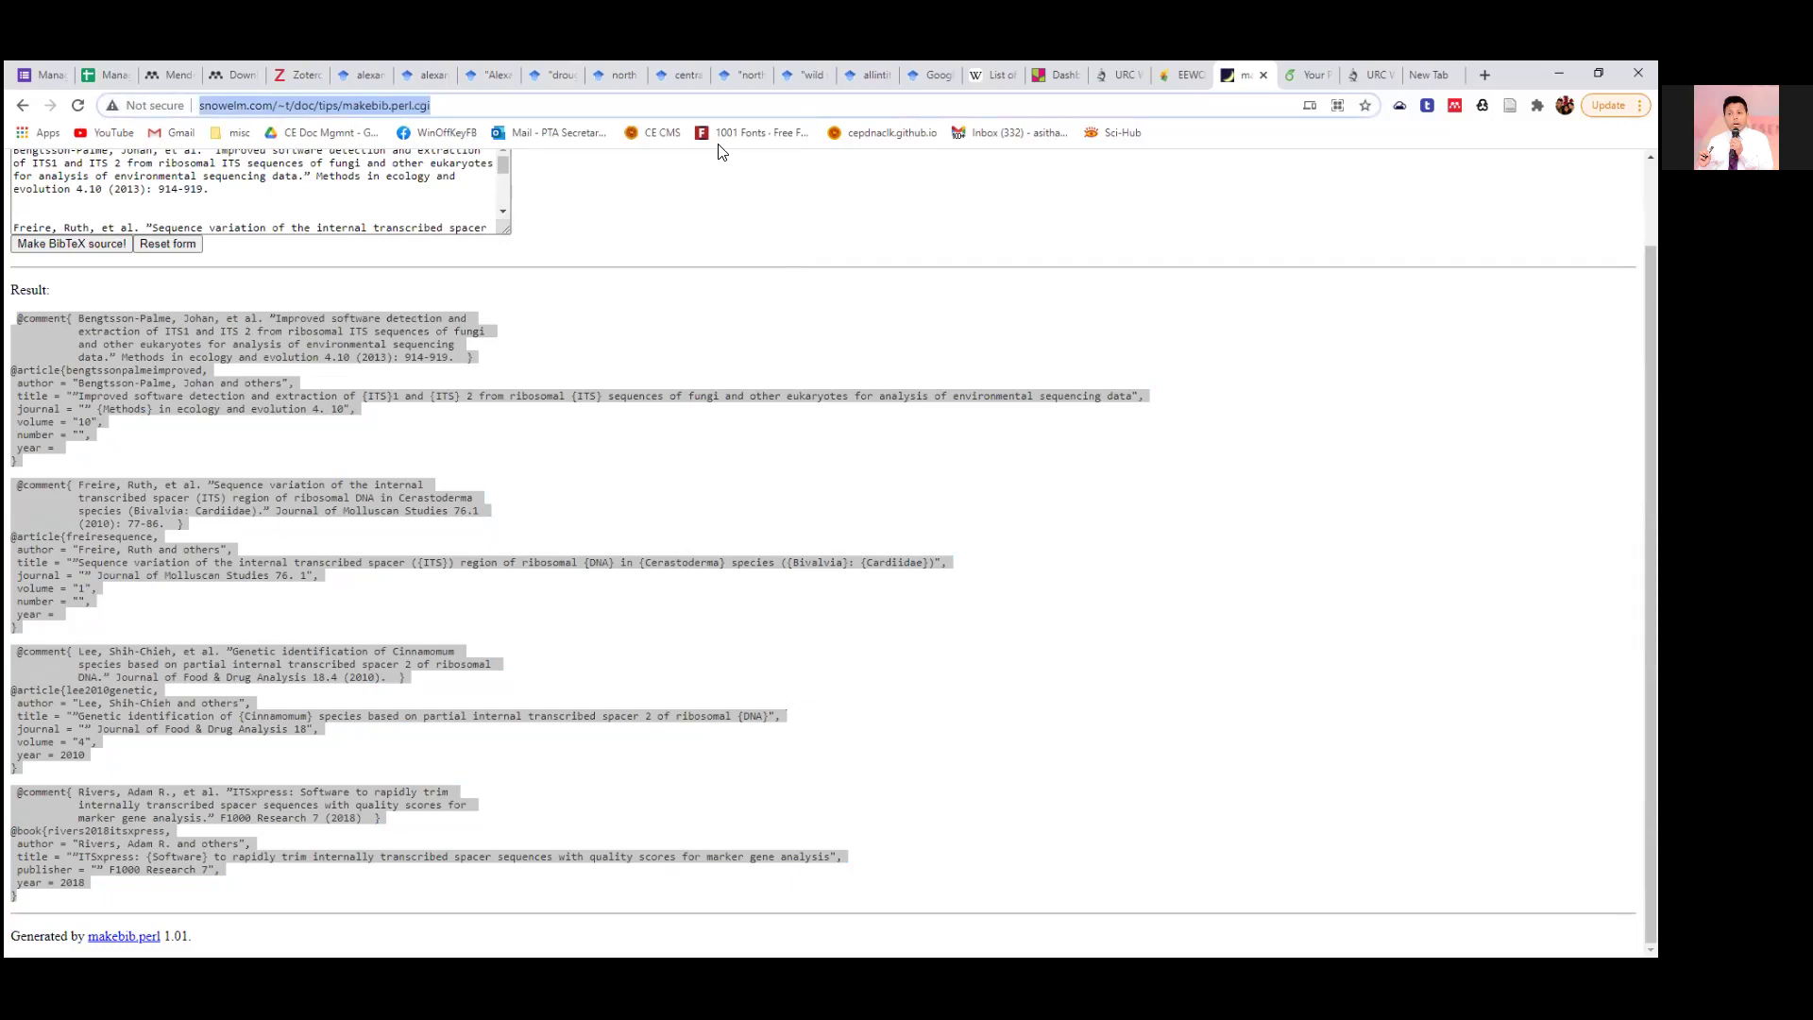
key(alt+Tab)
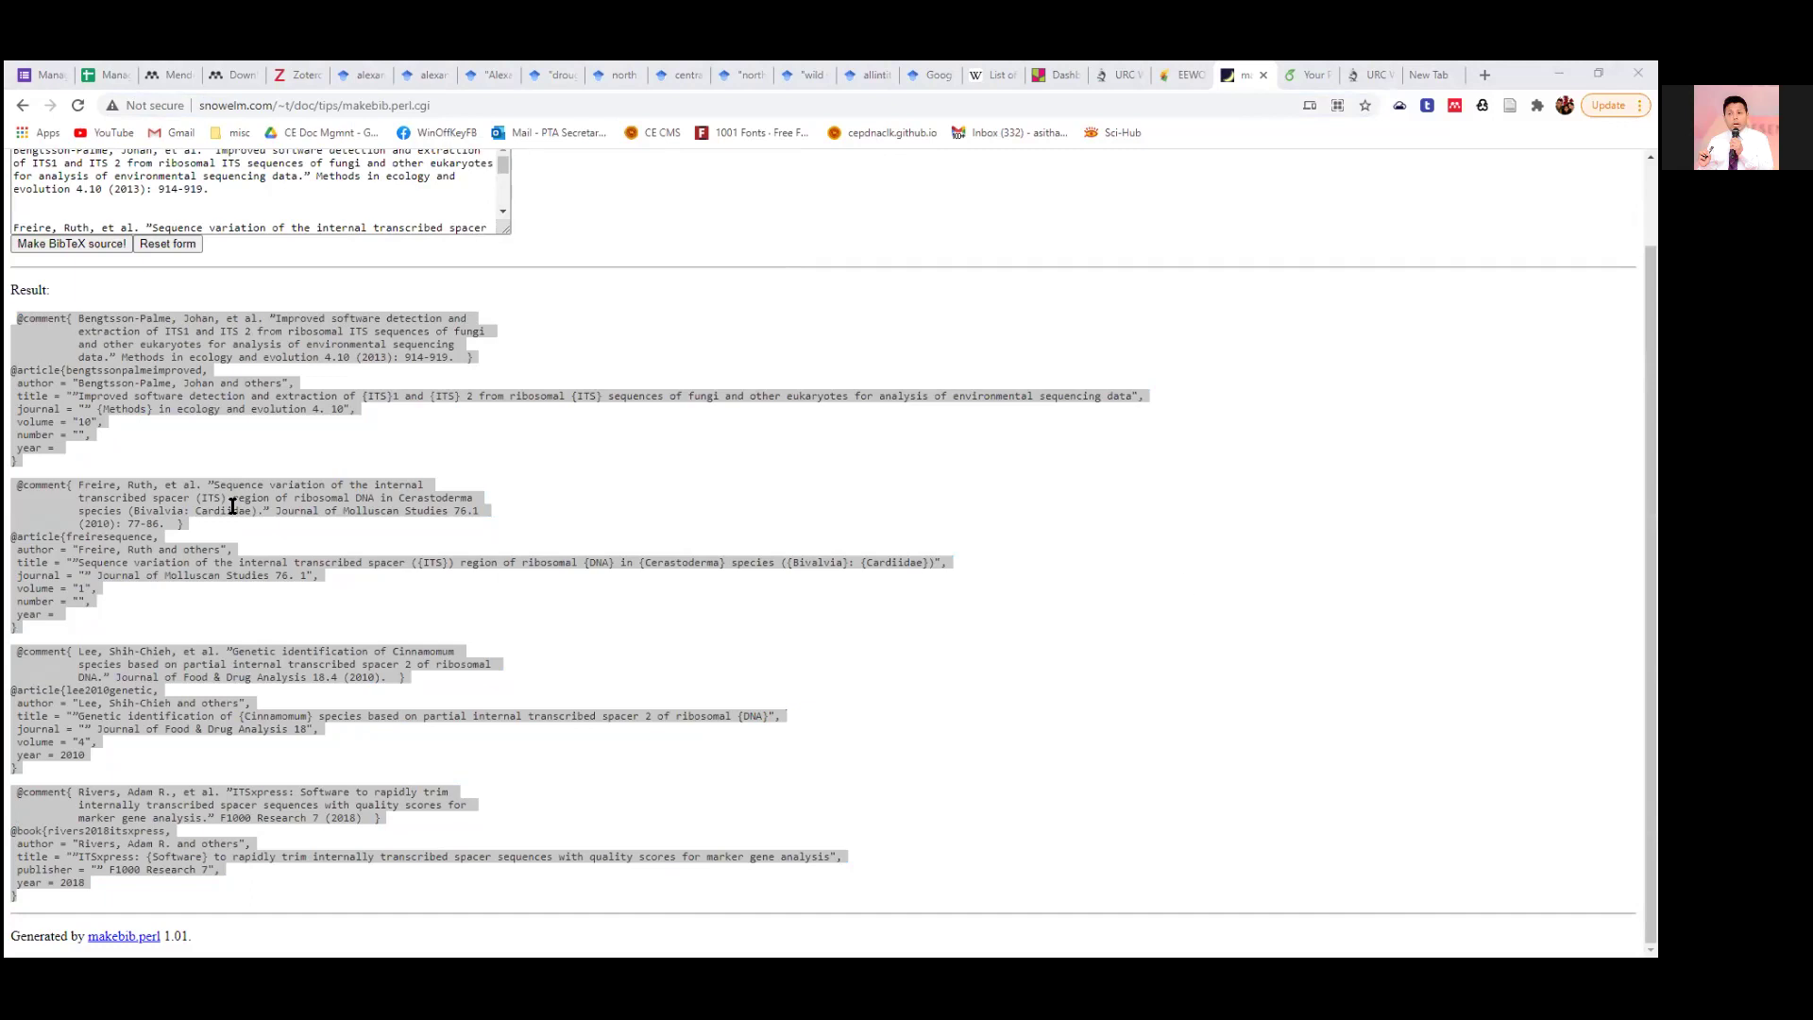
right_click(168, 364)
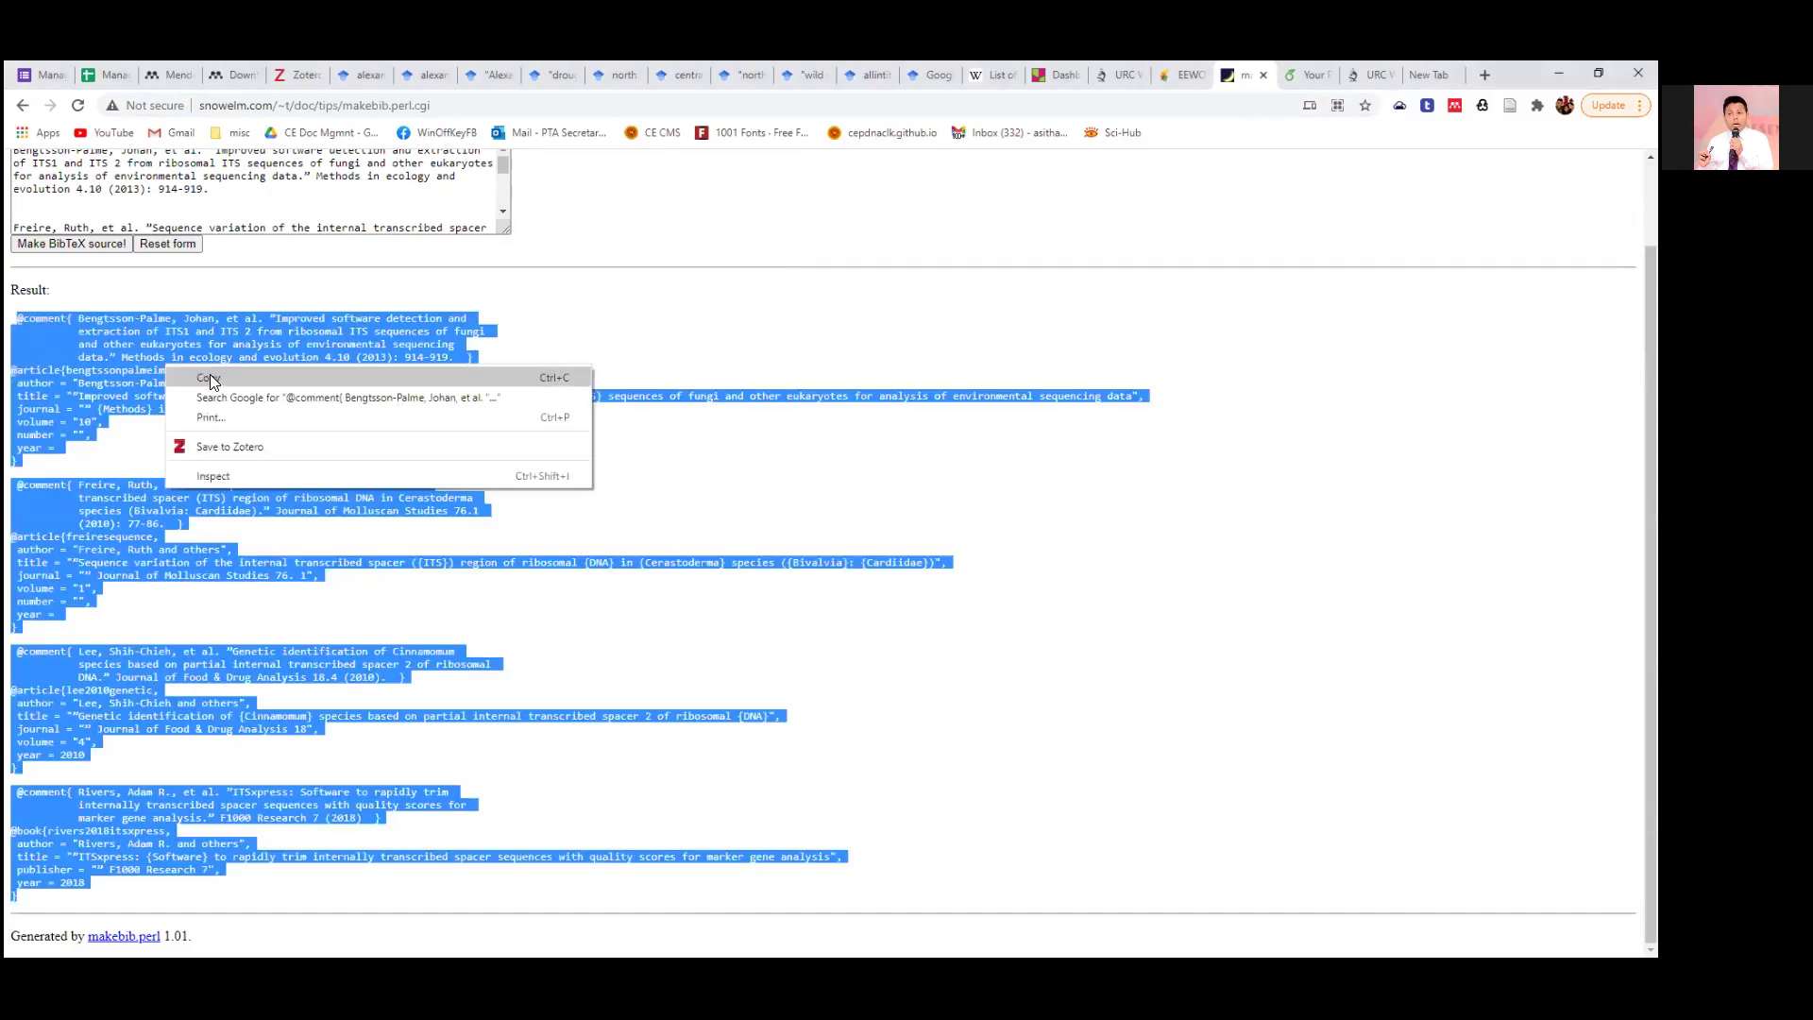
click(210, 374)
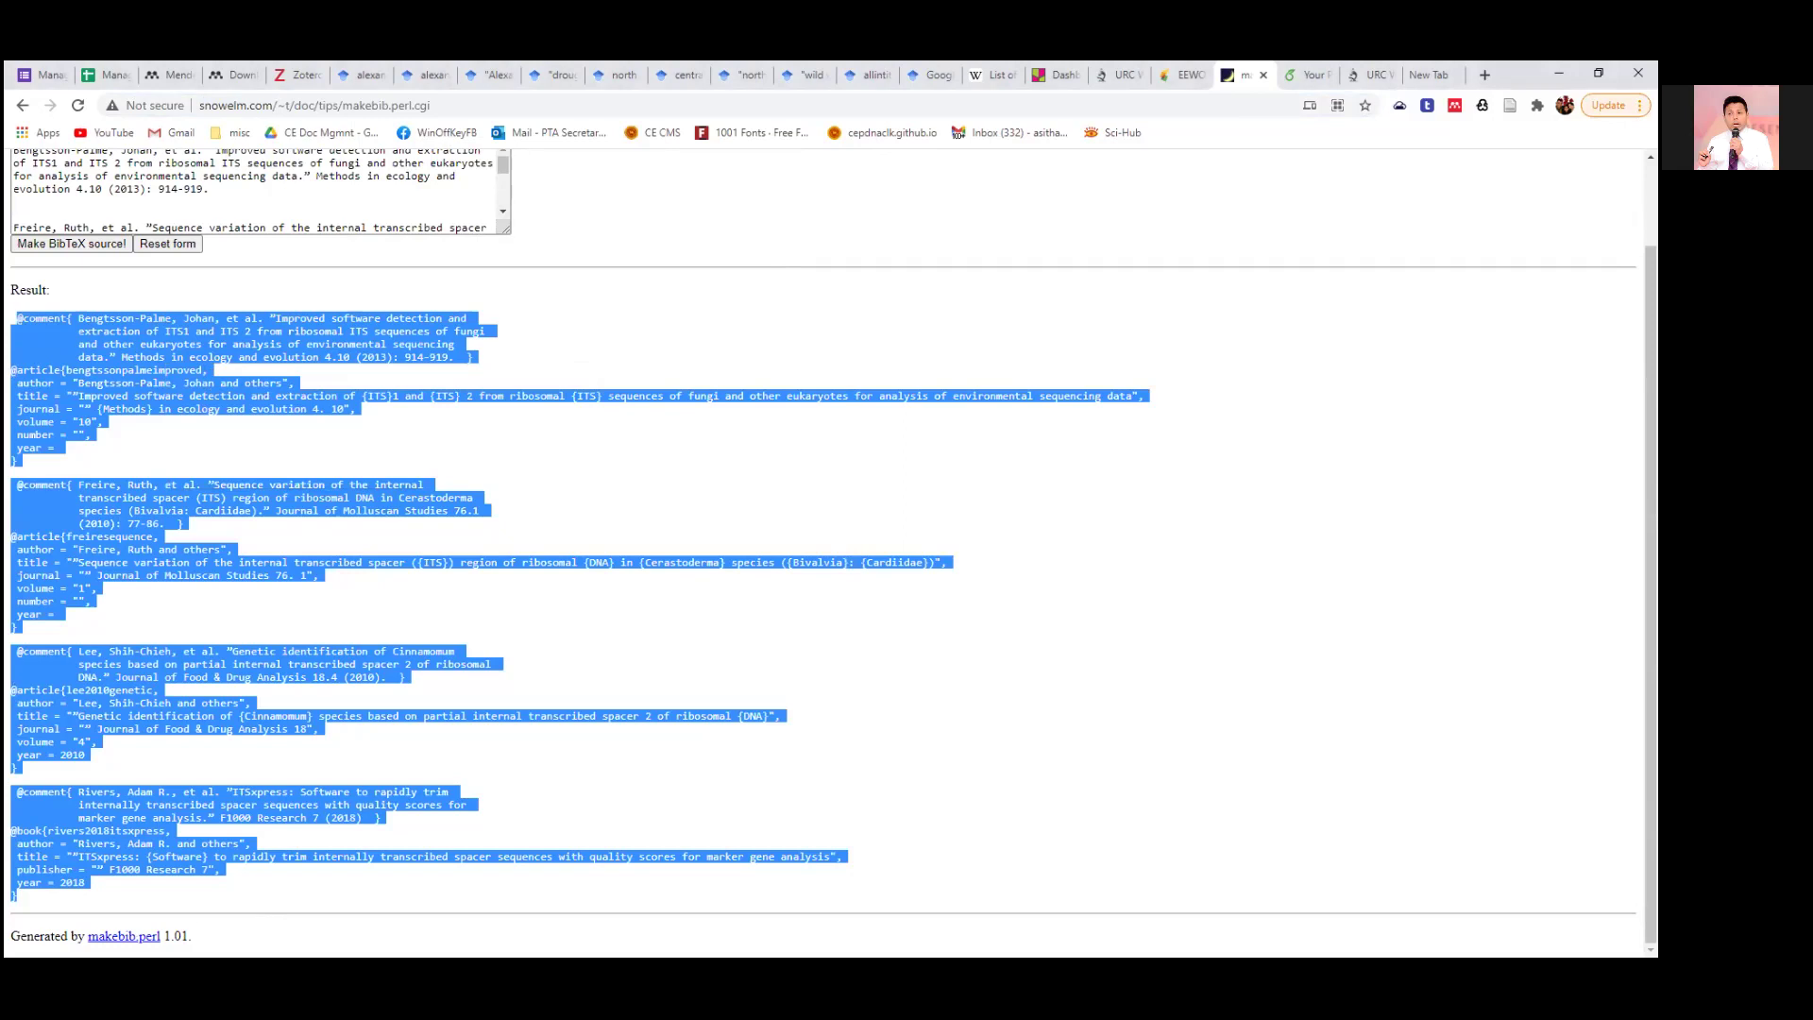
key(alt+Tab)
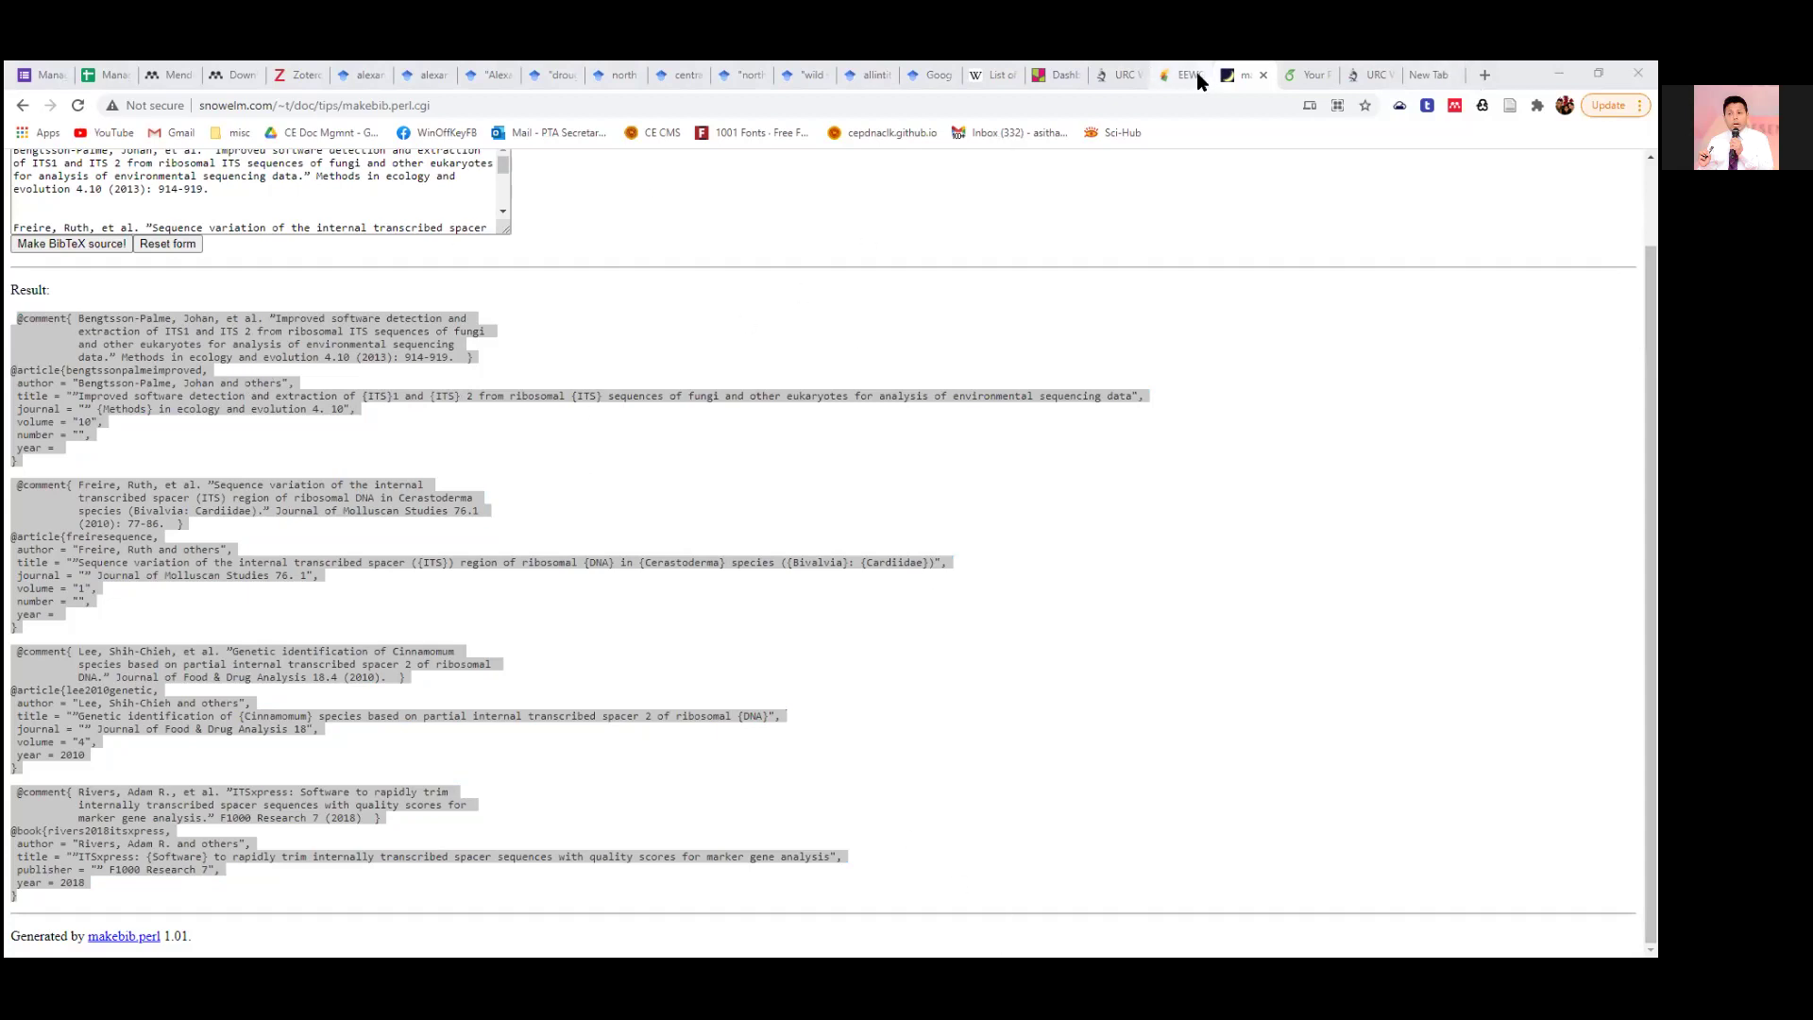
right_click(442, 101)
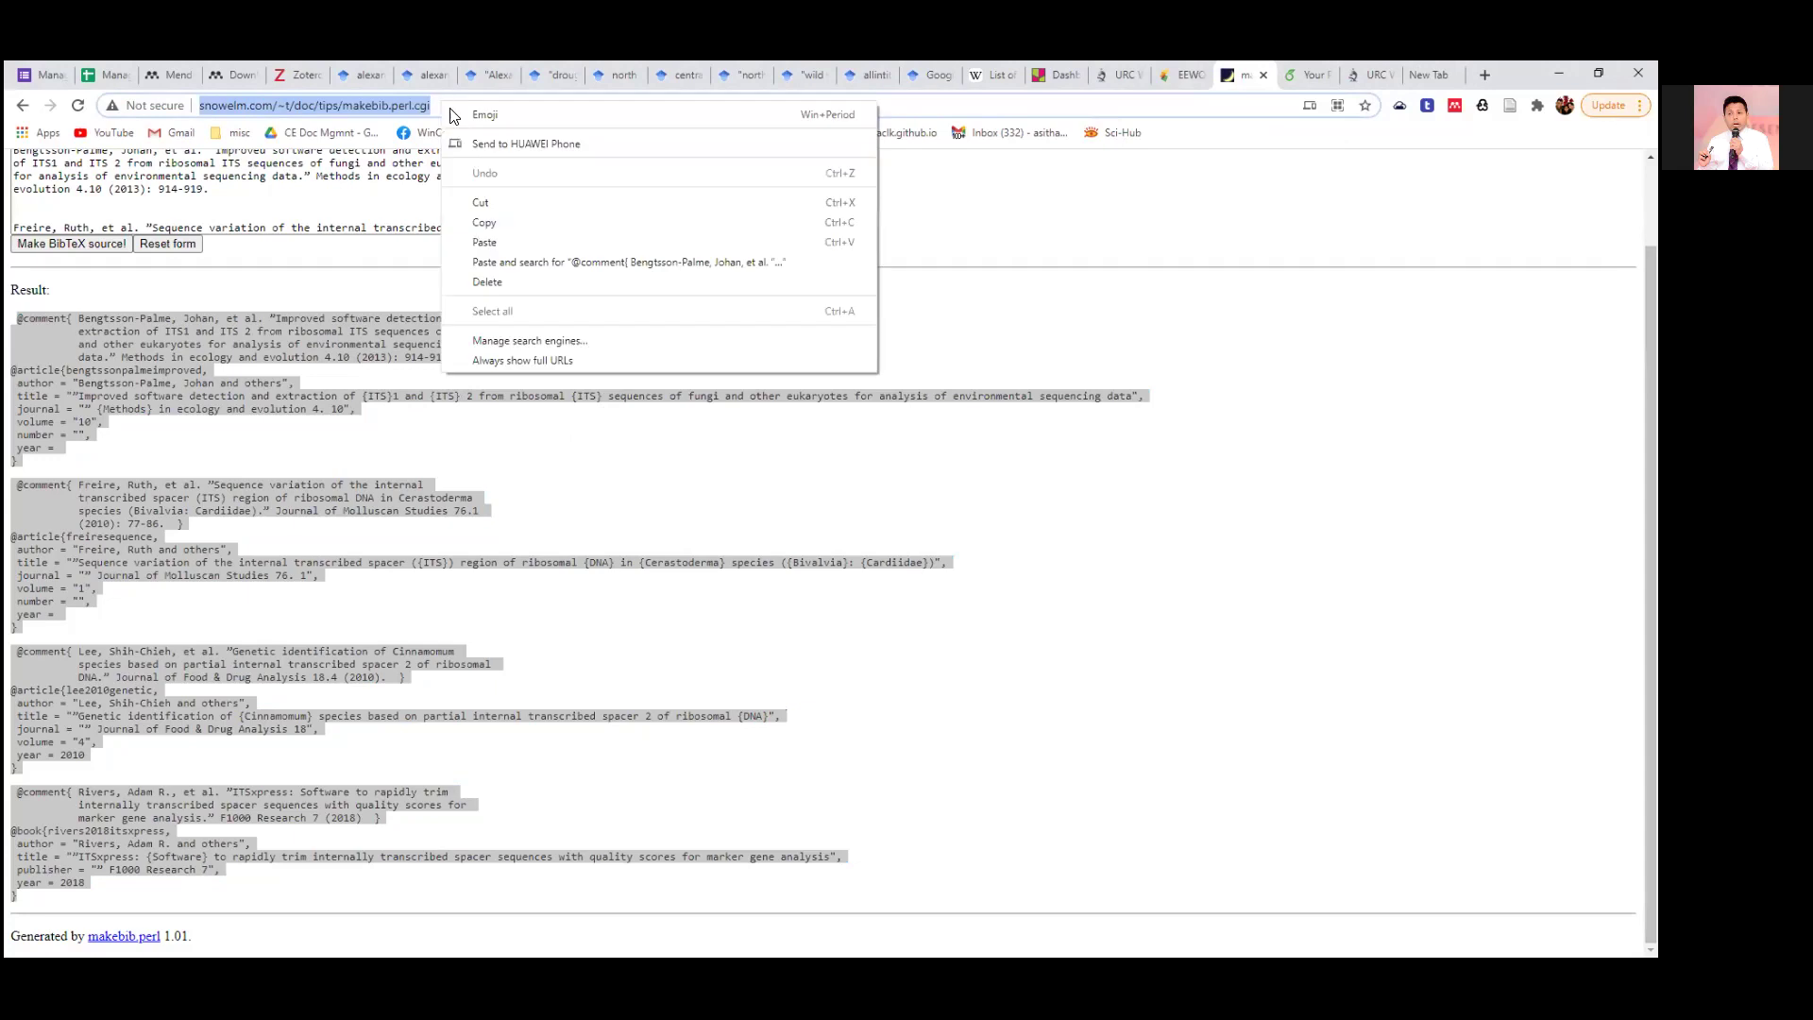
click(511, 223)
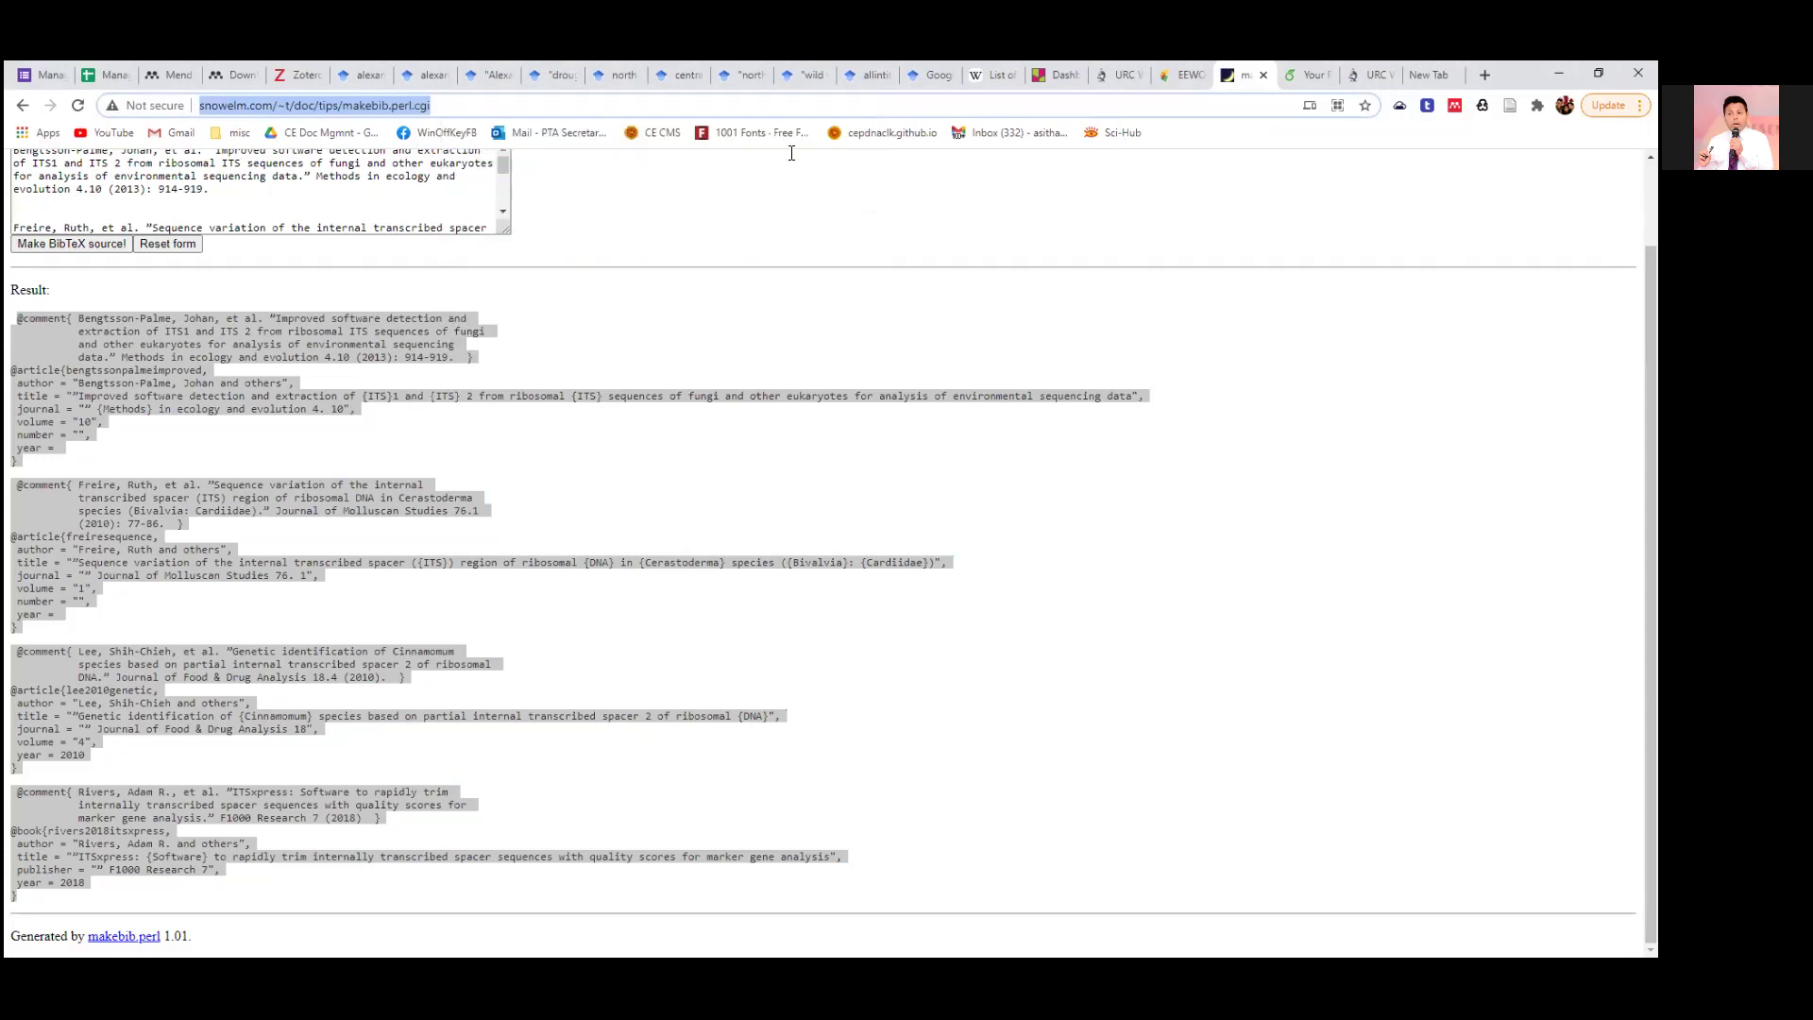
key(alt+Tab)
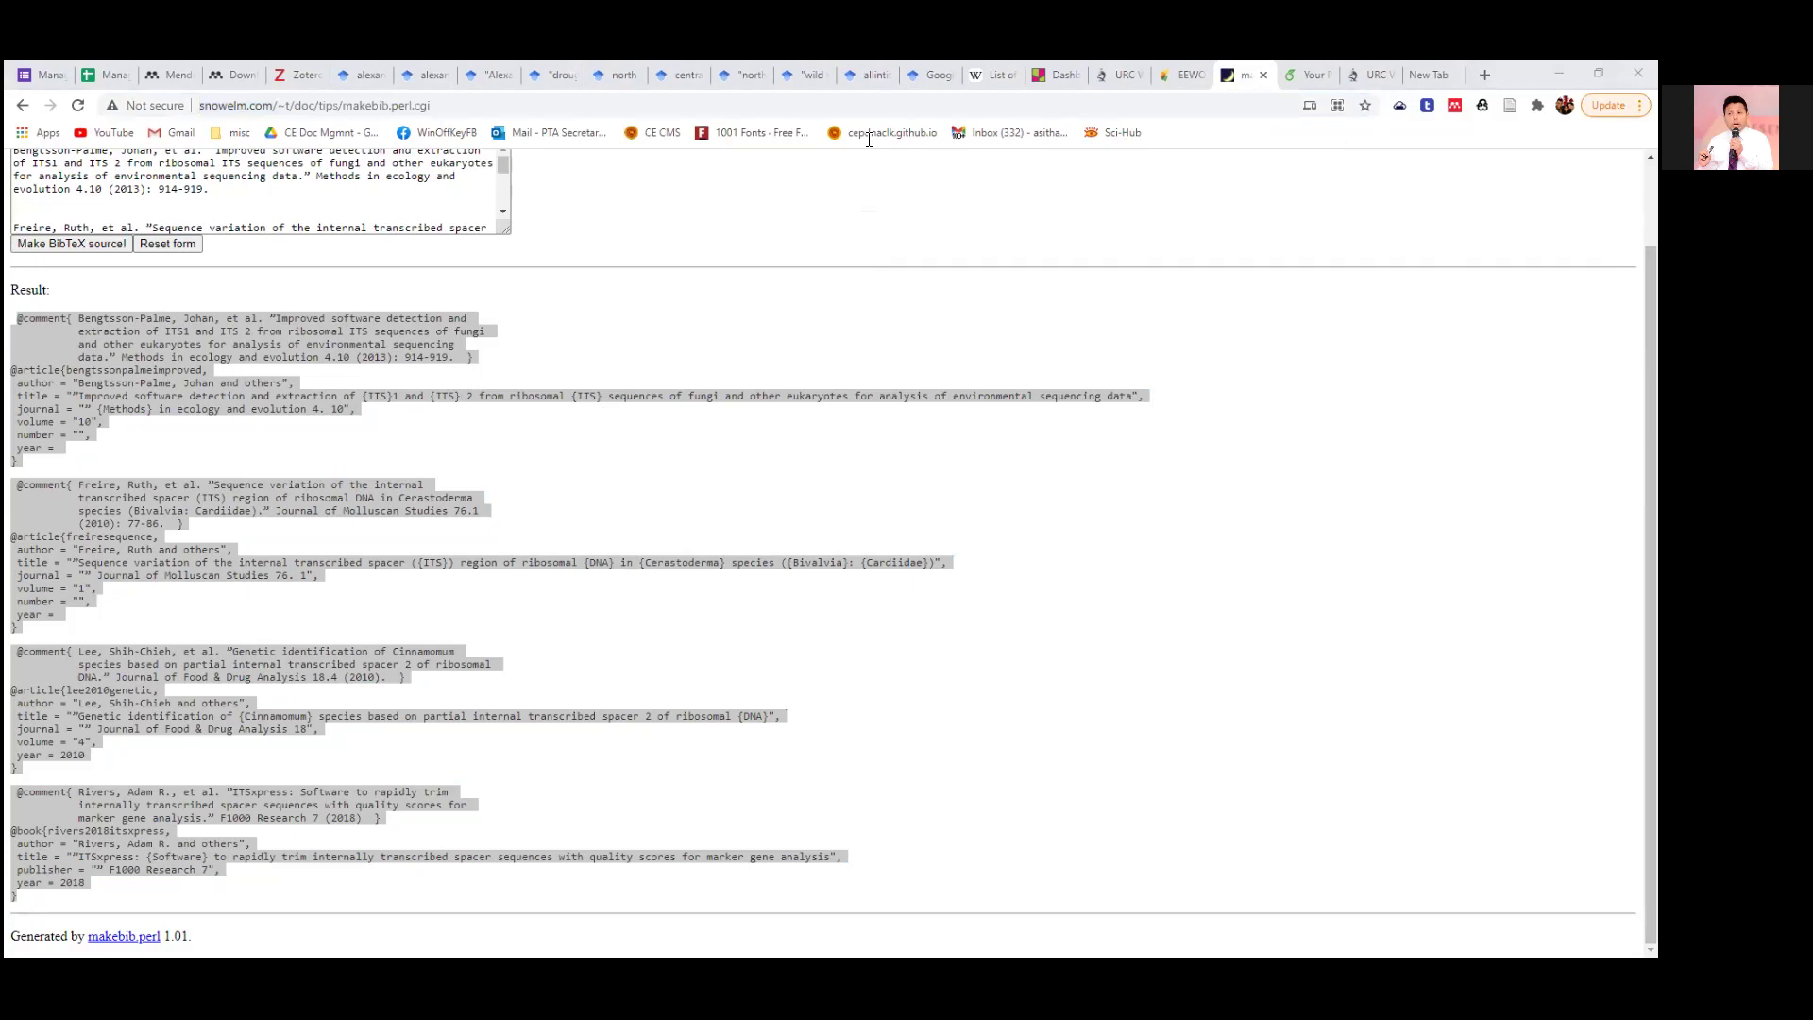
Switch to the EEWOWW library tab and focus its Samples item list.
click(1185, 76)
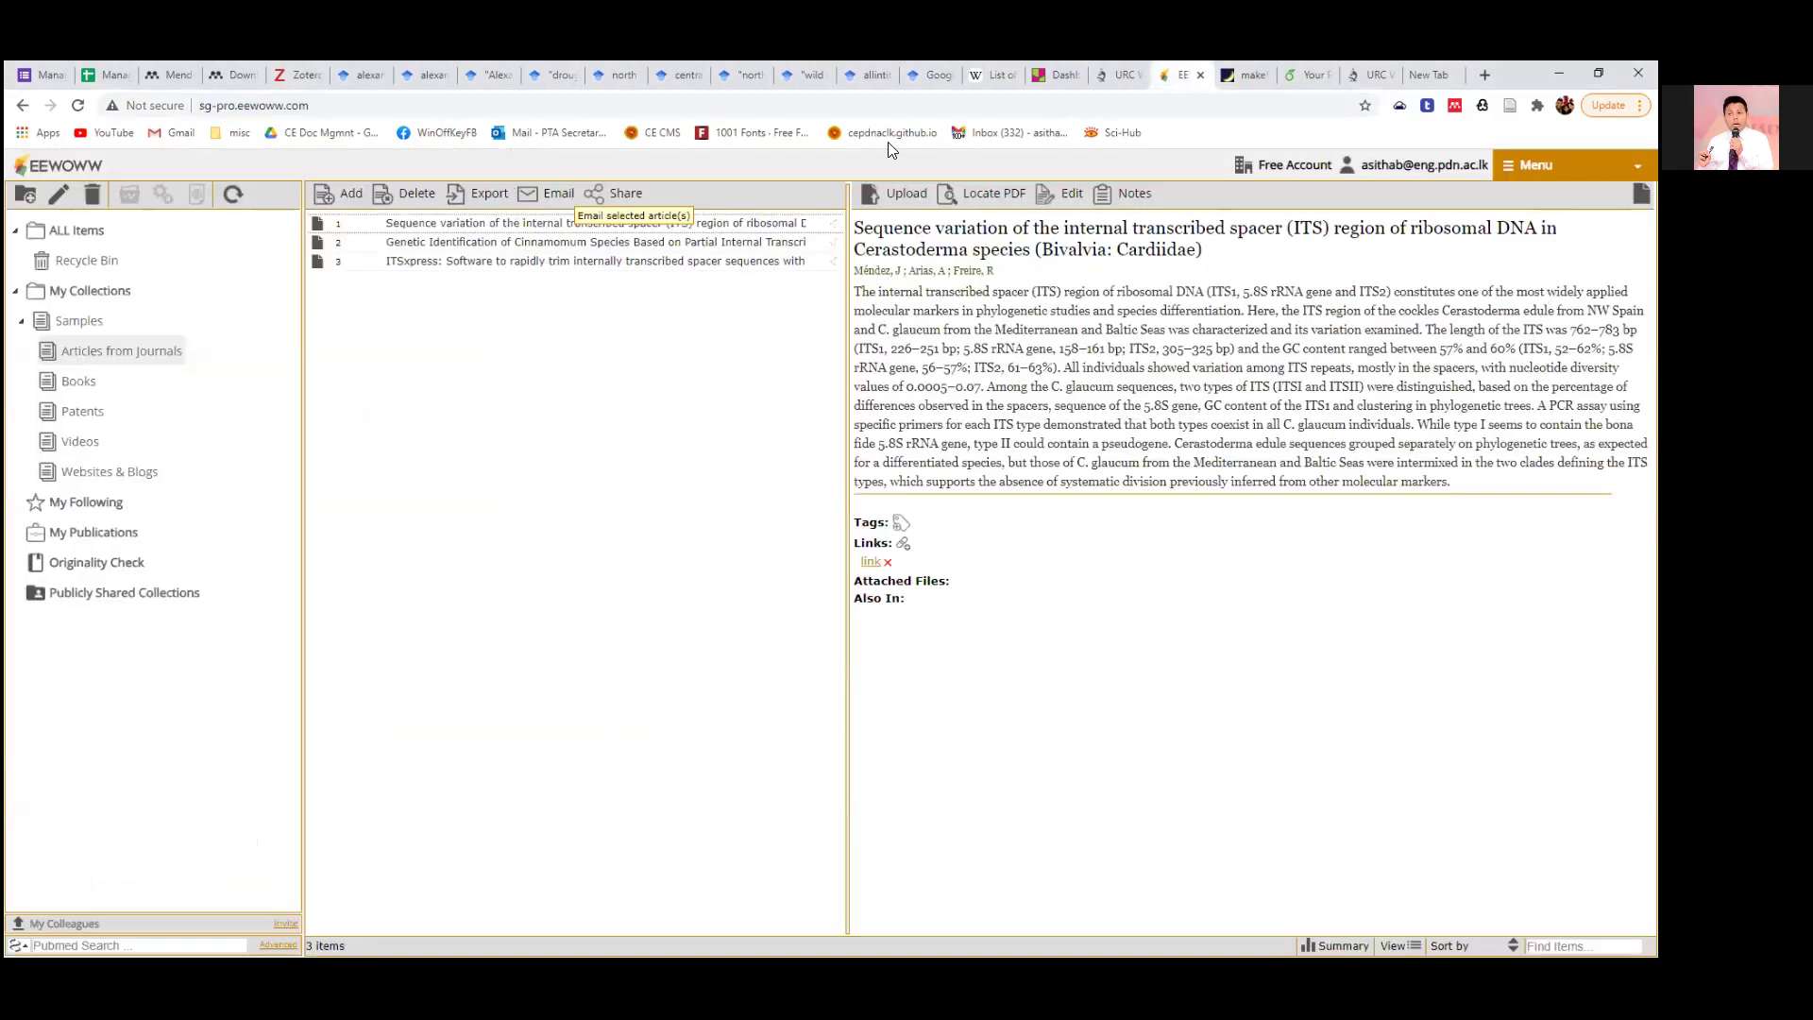
click(272, 106)
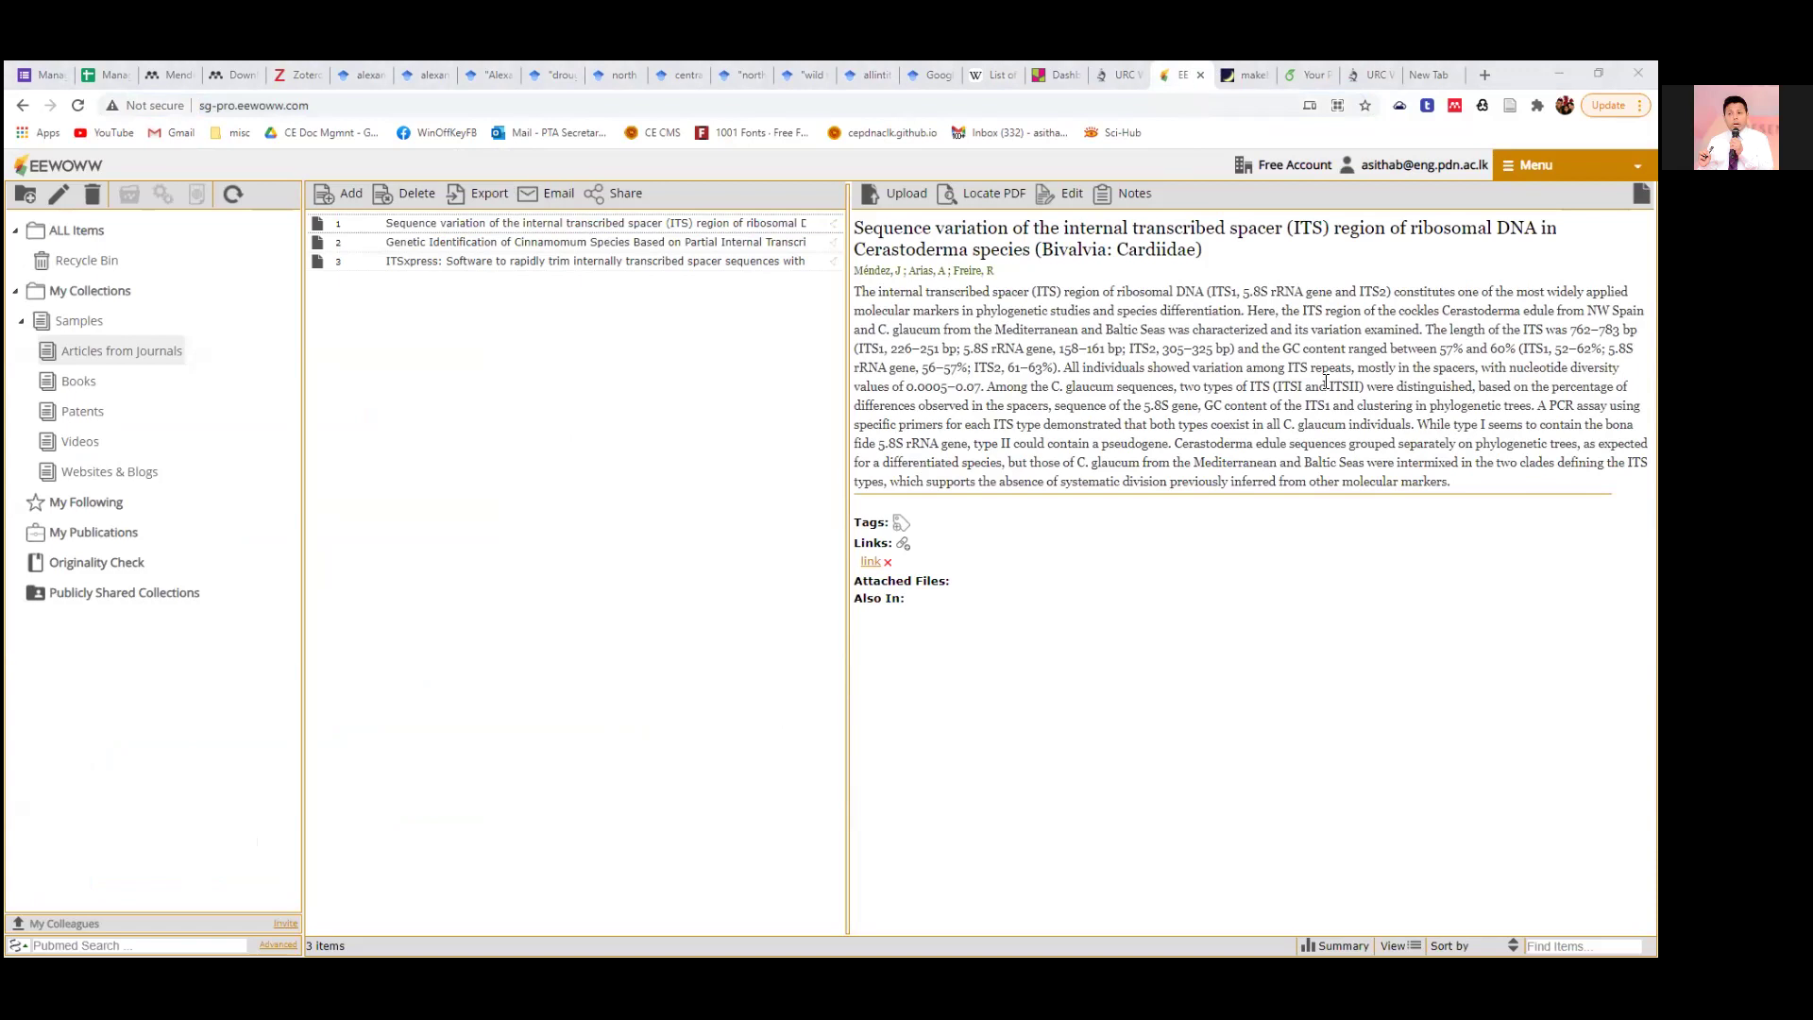
click(584, 332)
Select the four numbered references [1]–[4] in Word's Document3 and copy them.
key(alt+Tab)
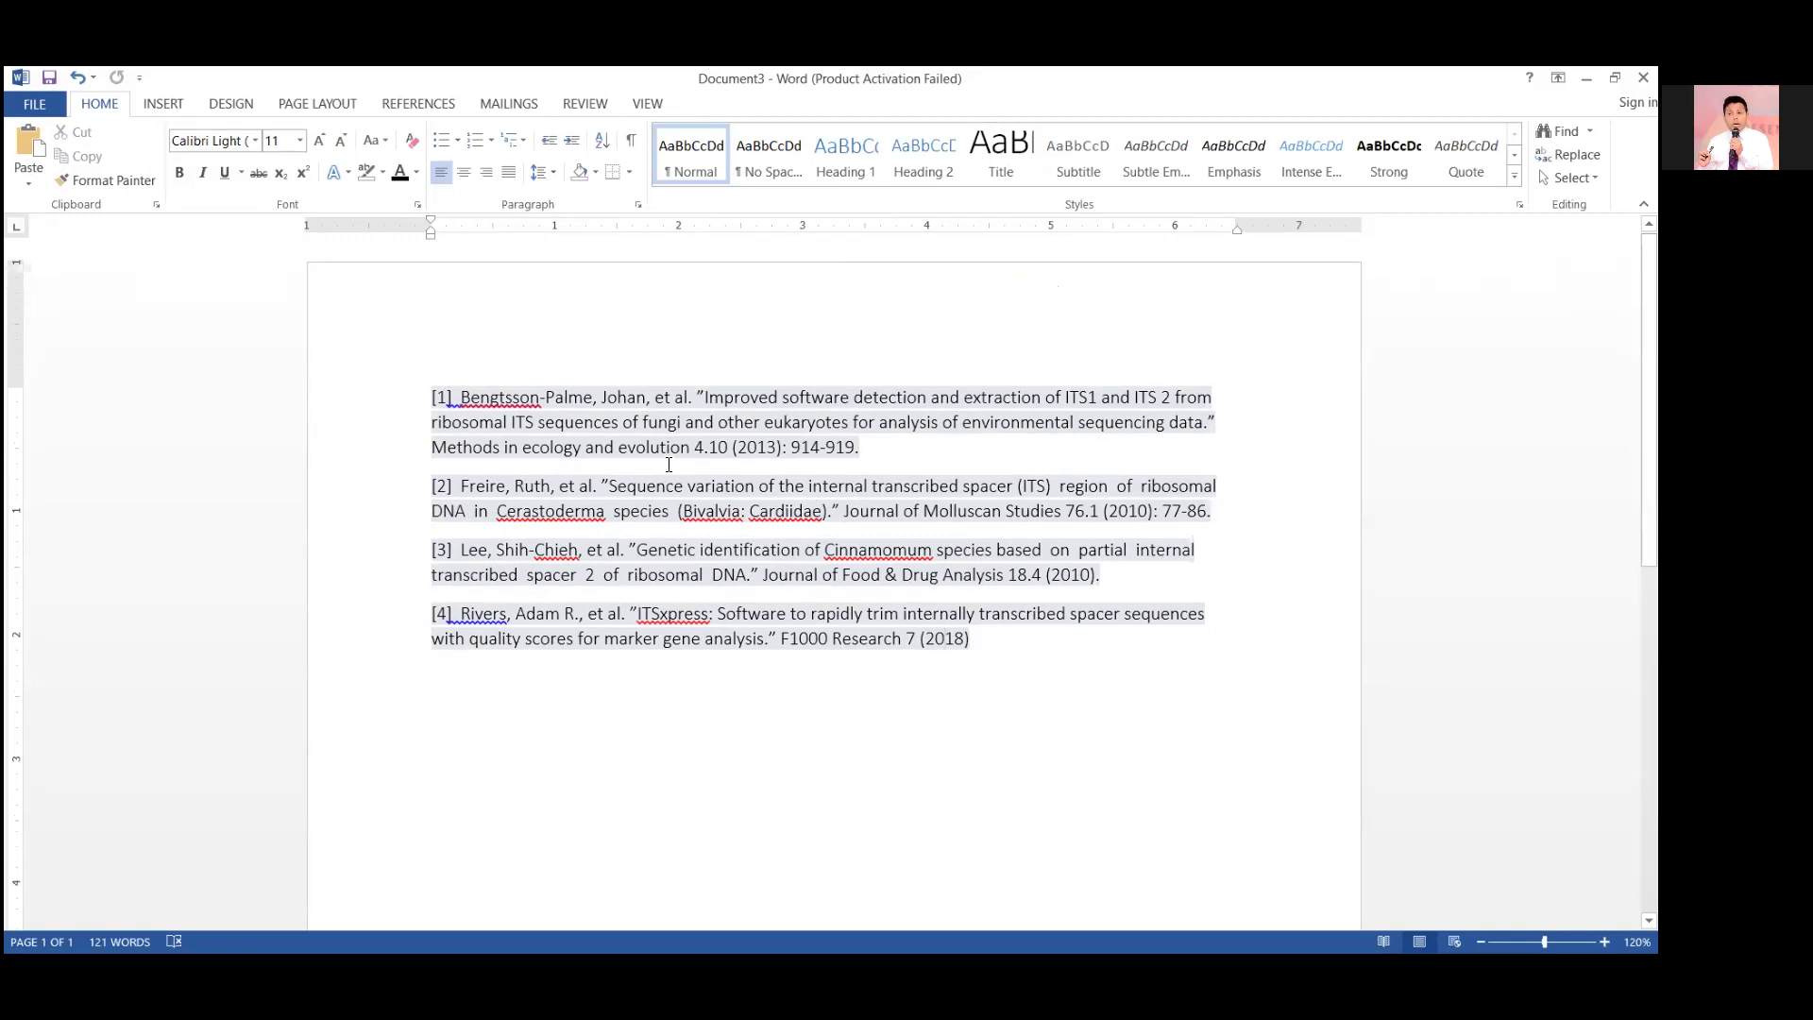
drag(977, 640, 399, 406)
key(ctrl+c)
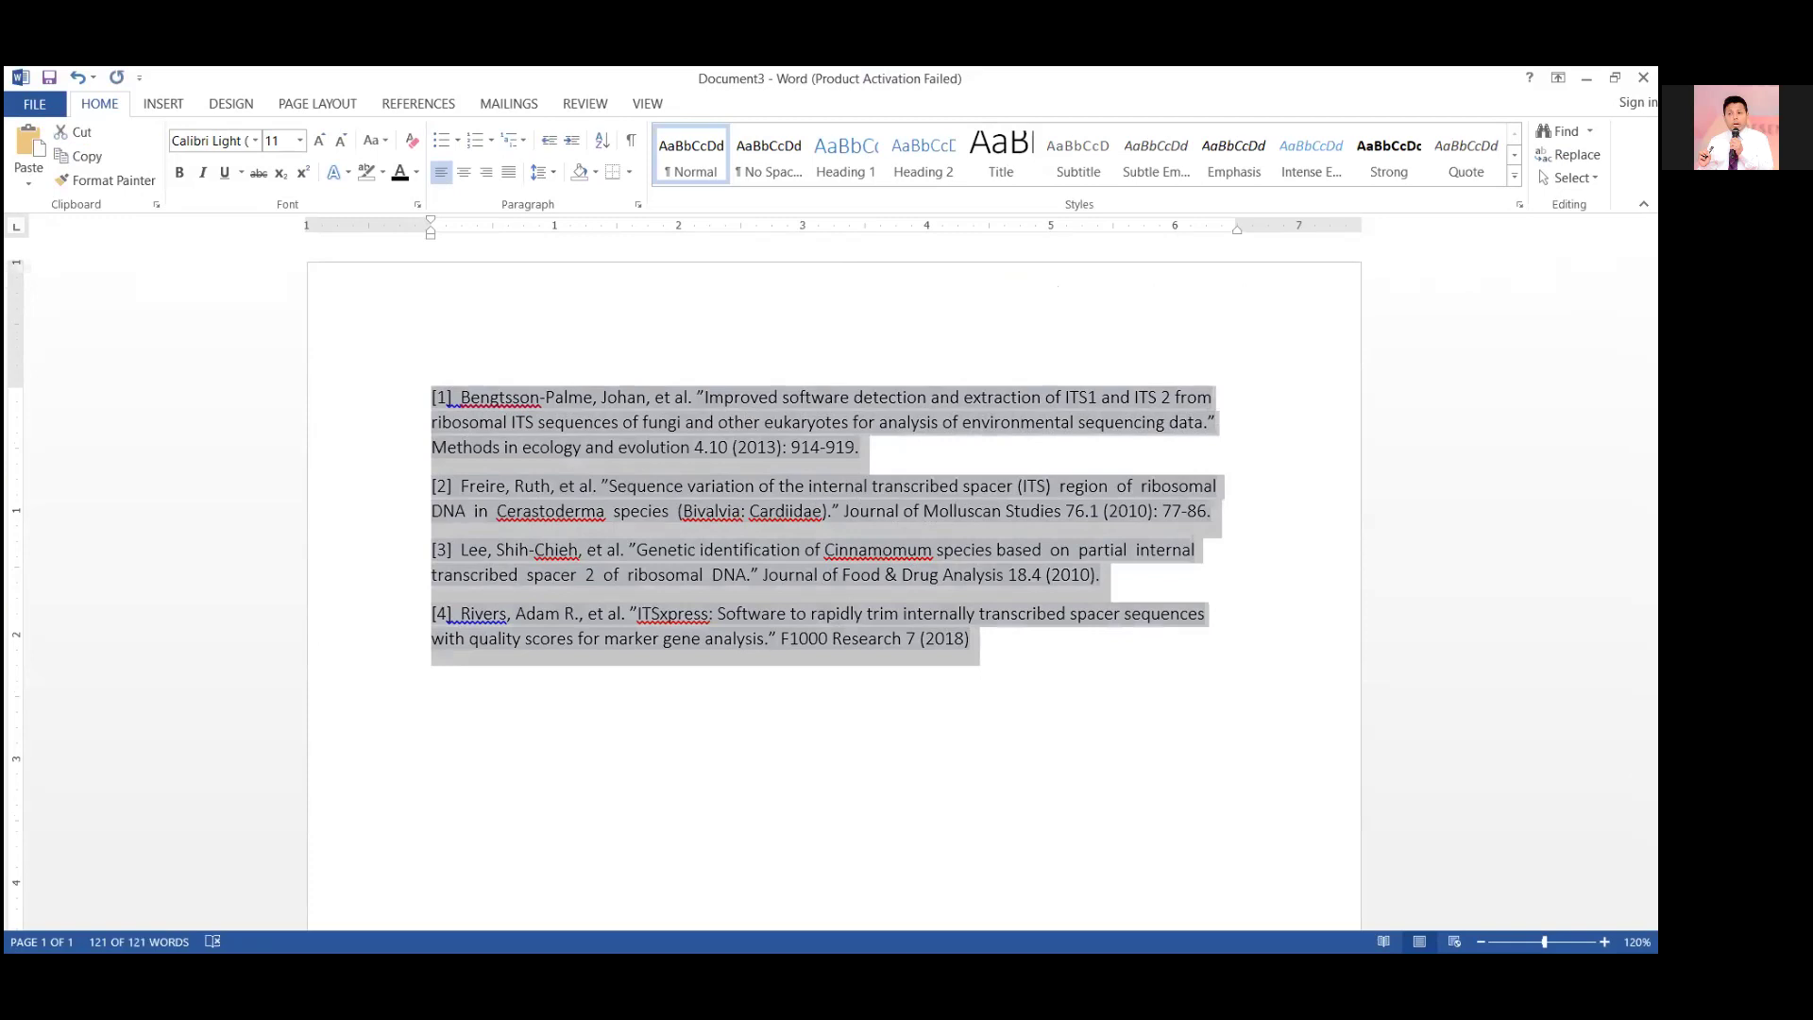
key(alt+Tab)
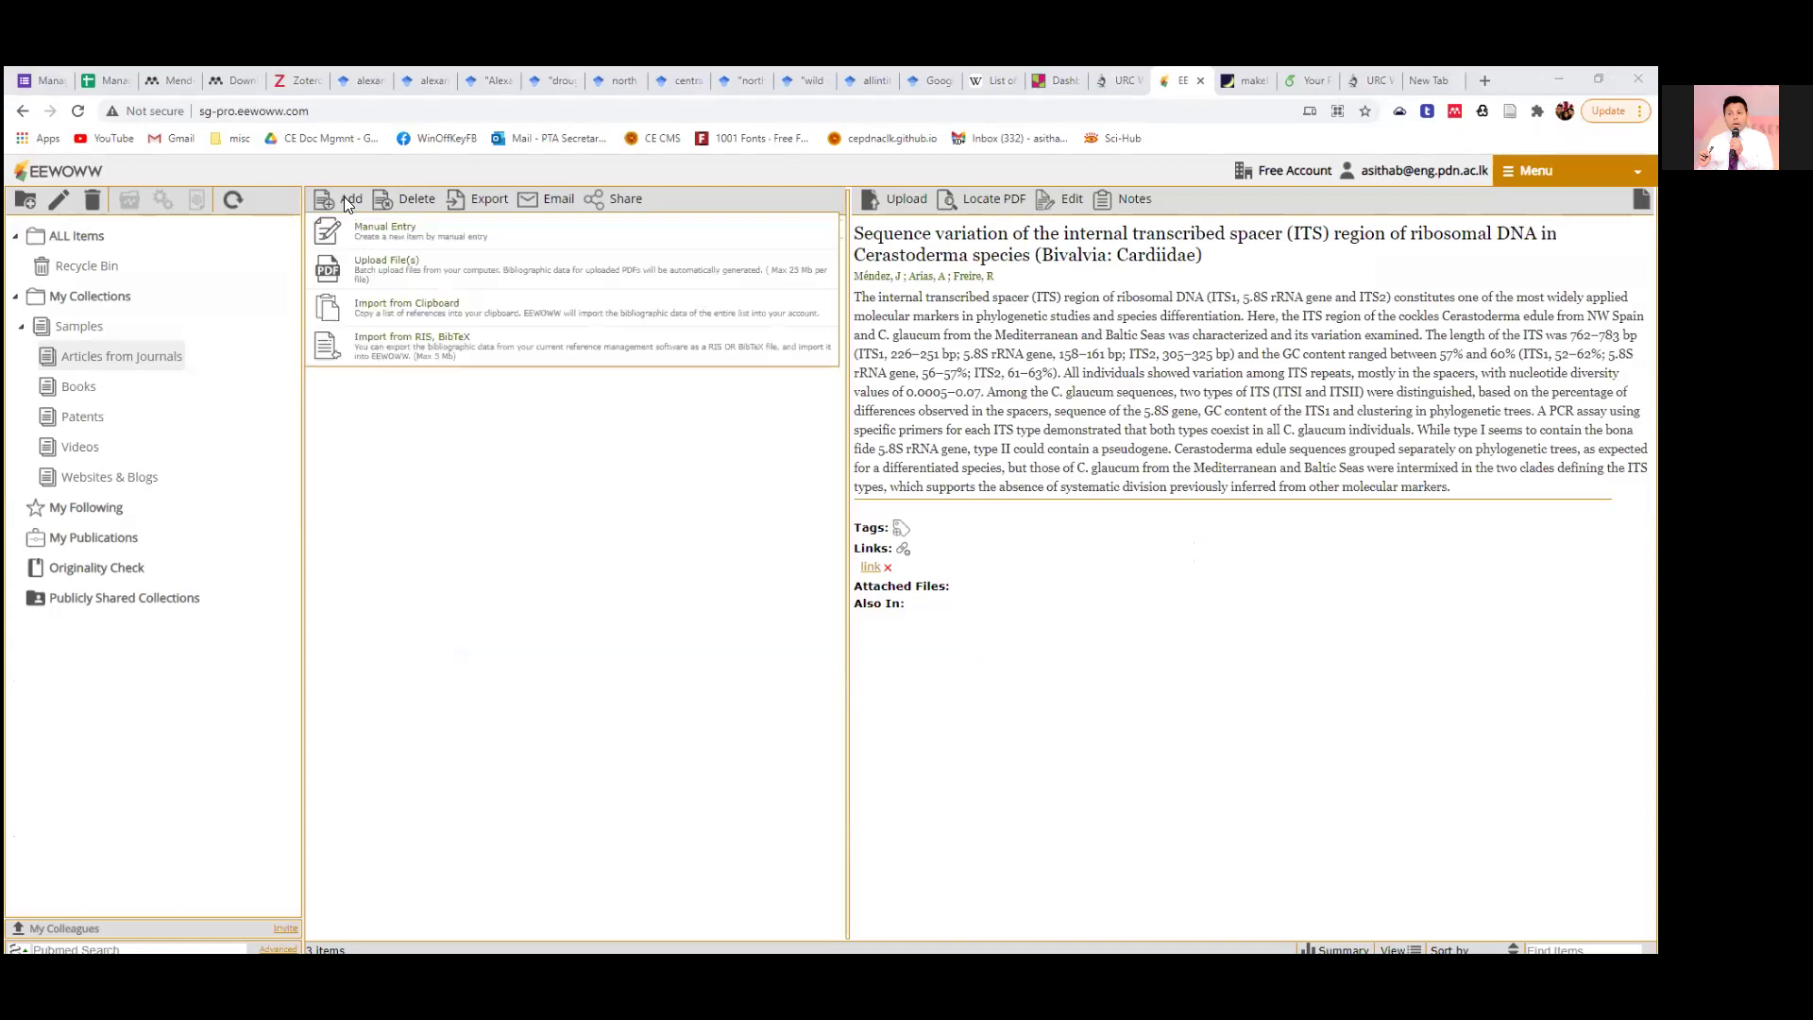
Open EEWOWW's Add menu and choose Import from Clipboard.
mouse_move(364, 201)
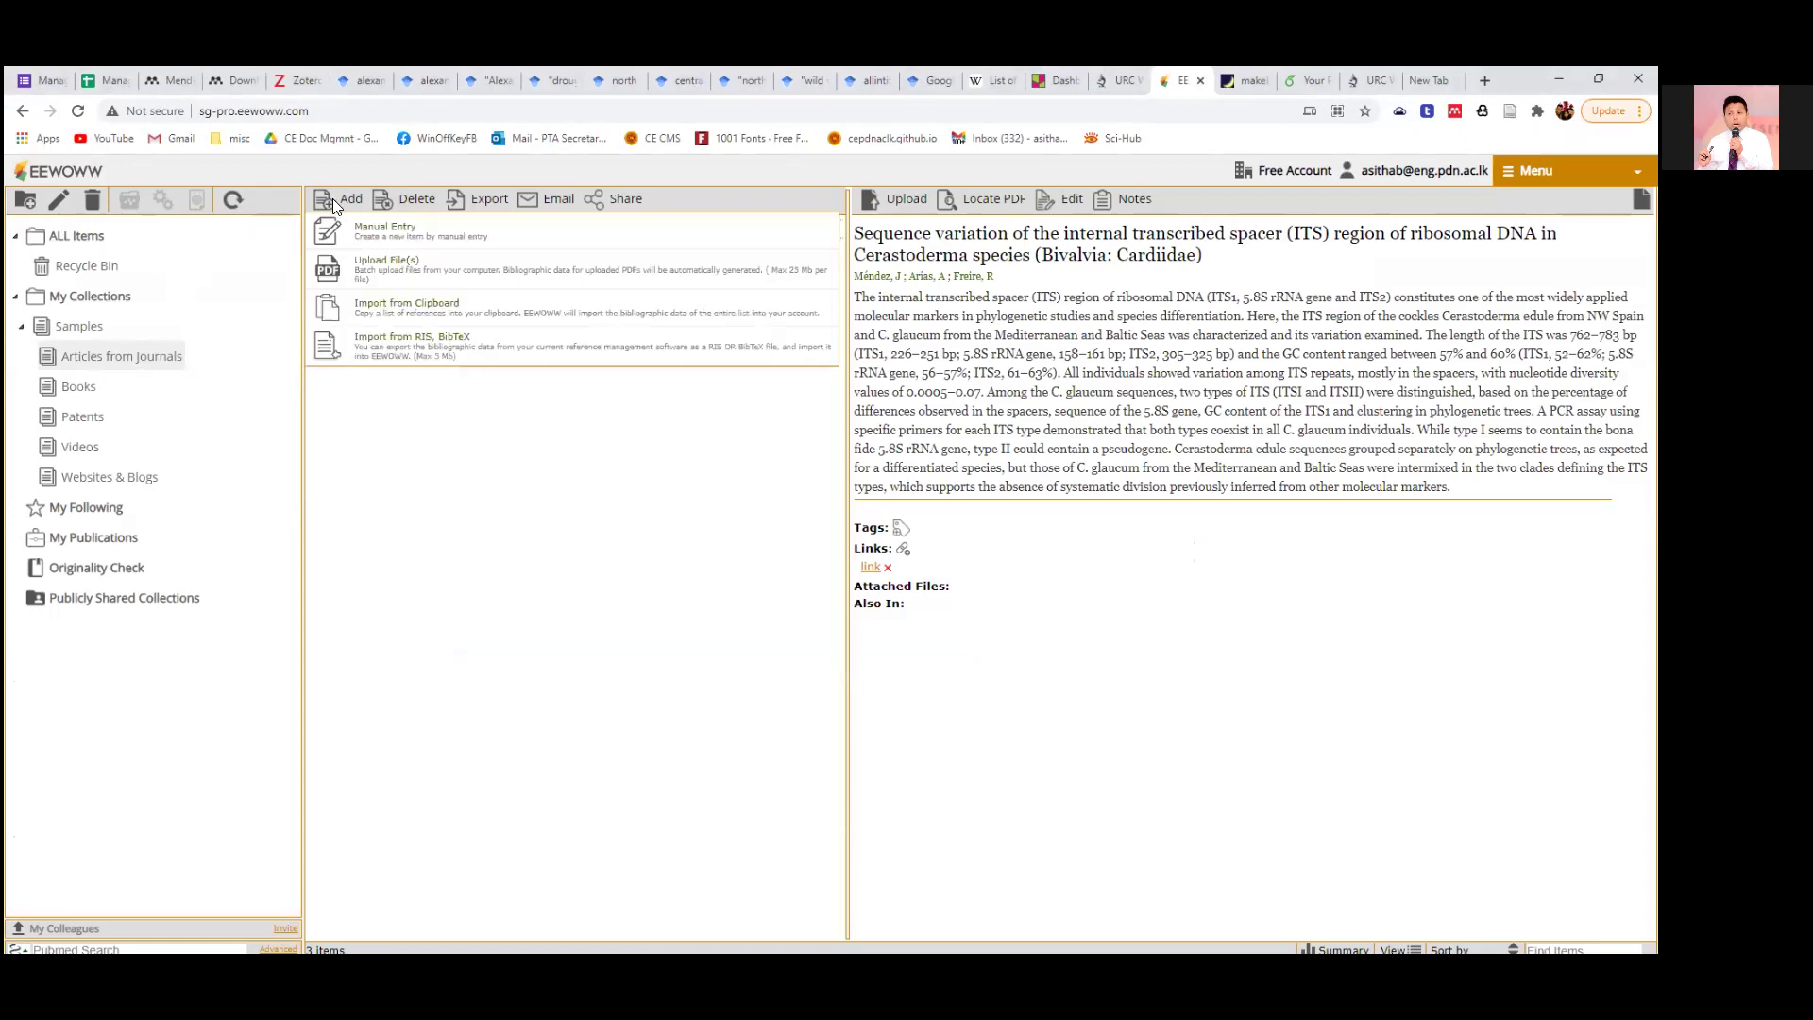
click(332, 312)
Paste the four copied references into the clipboard import box.
click(543, 424)
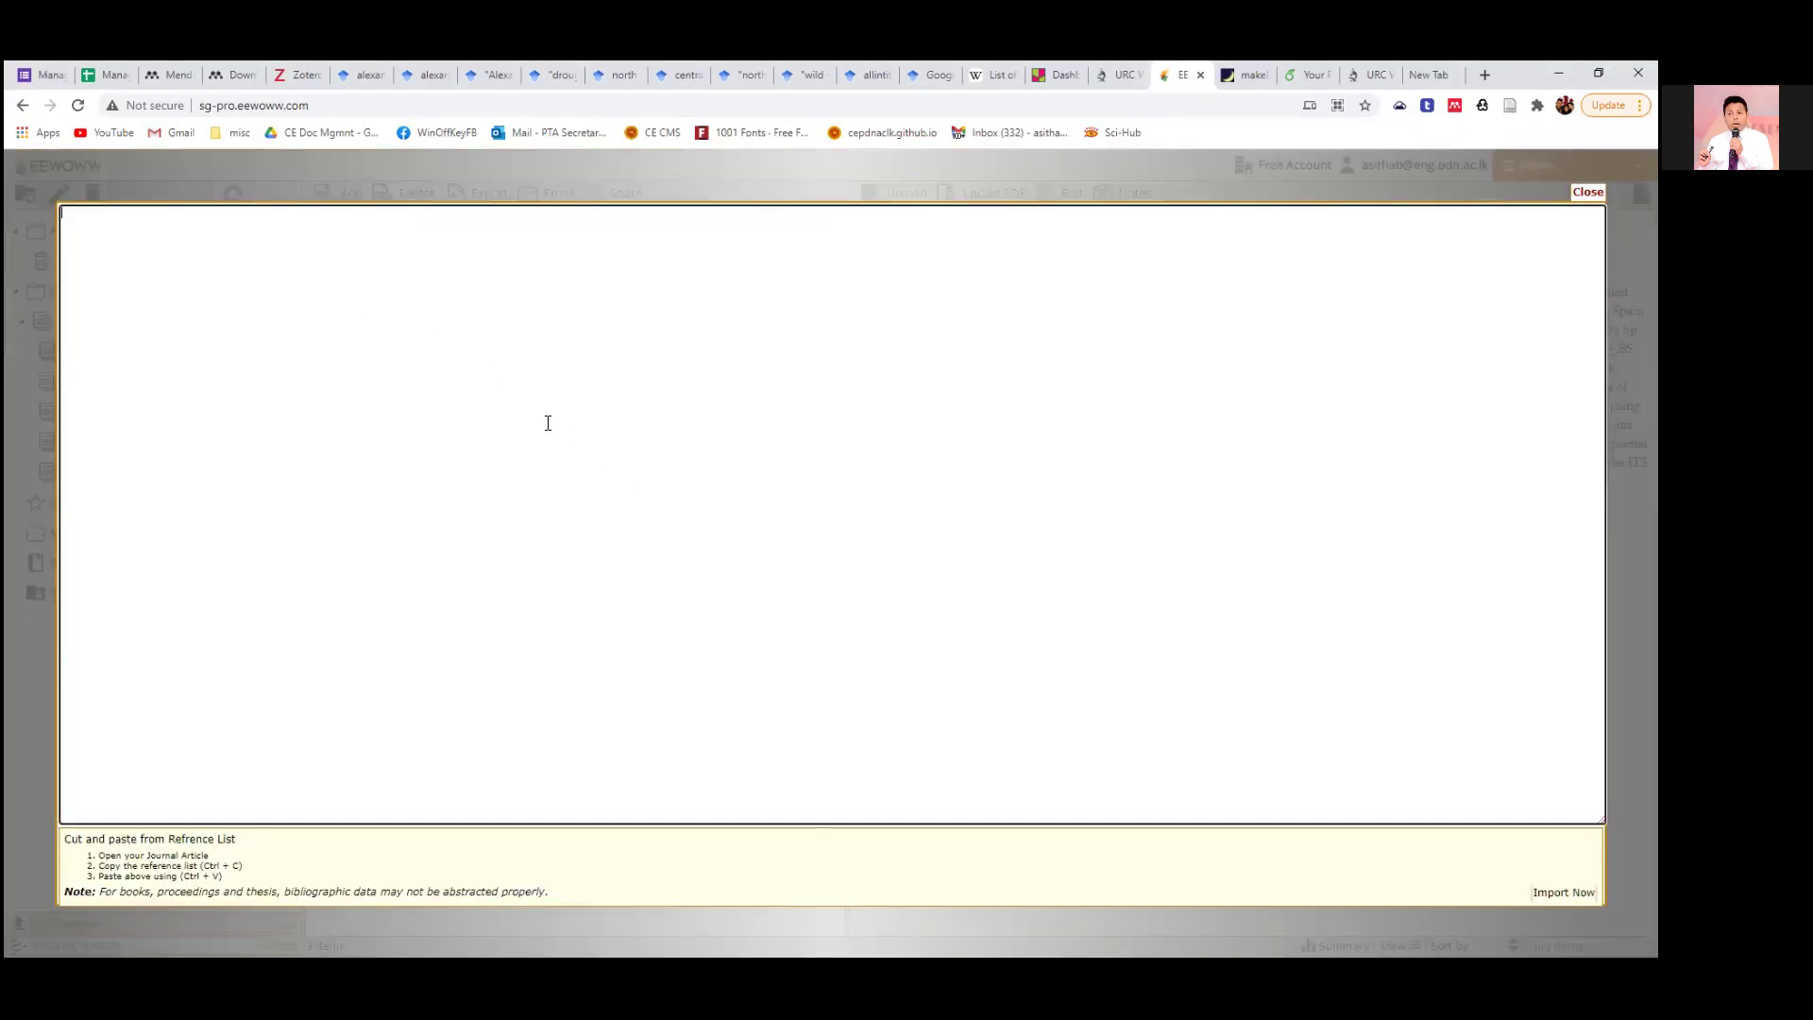
key(ctrl+v)
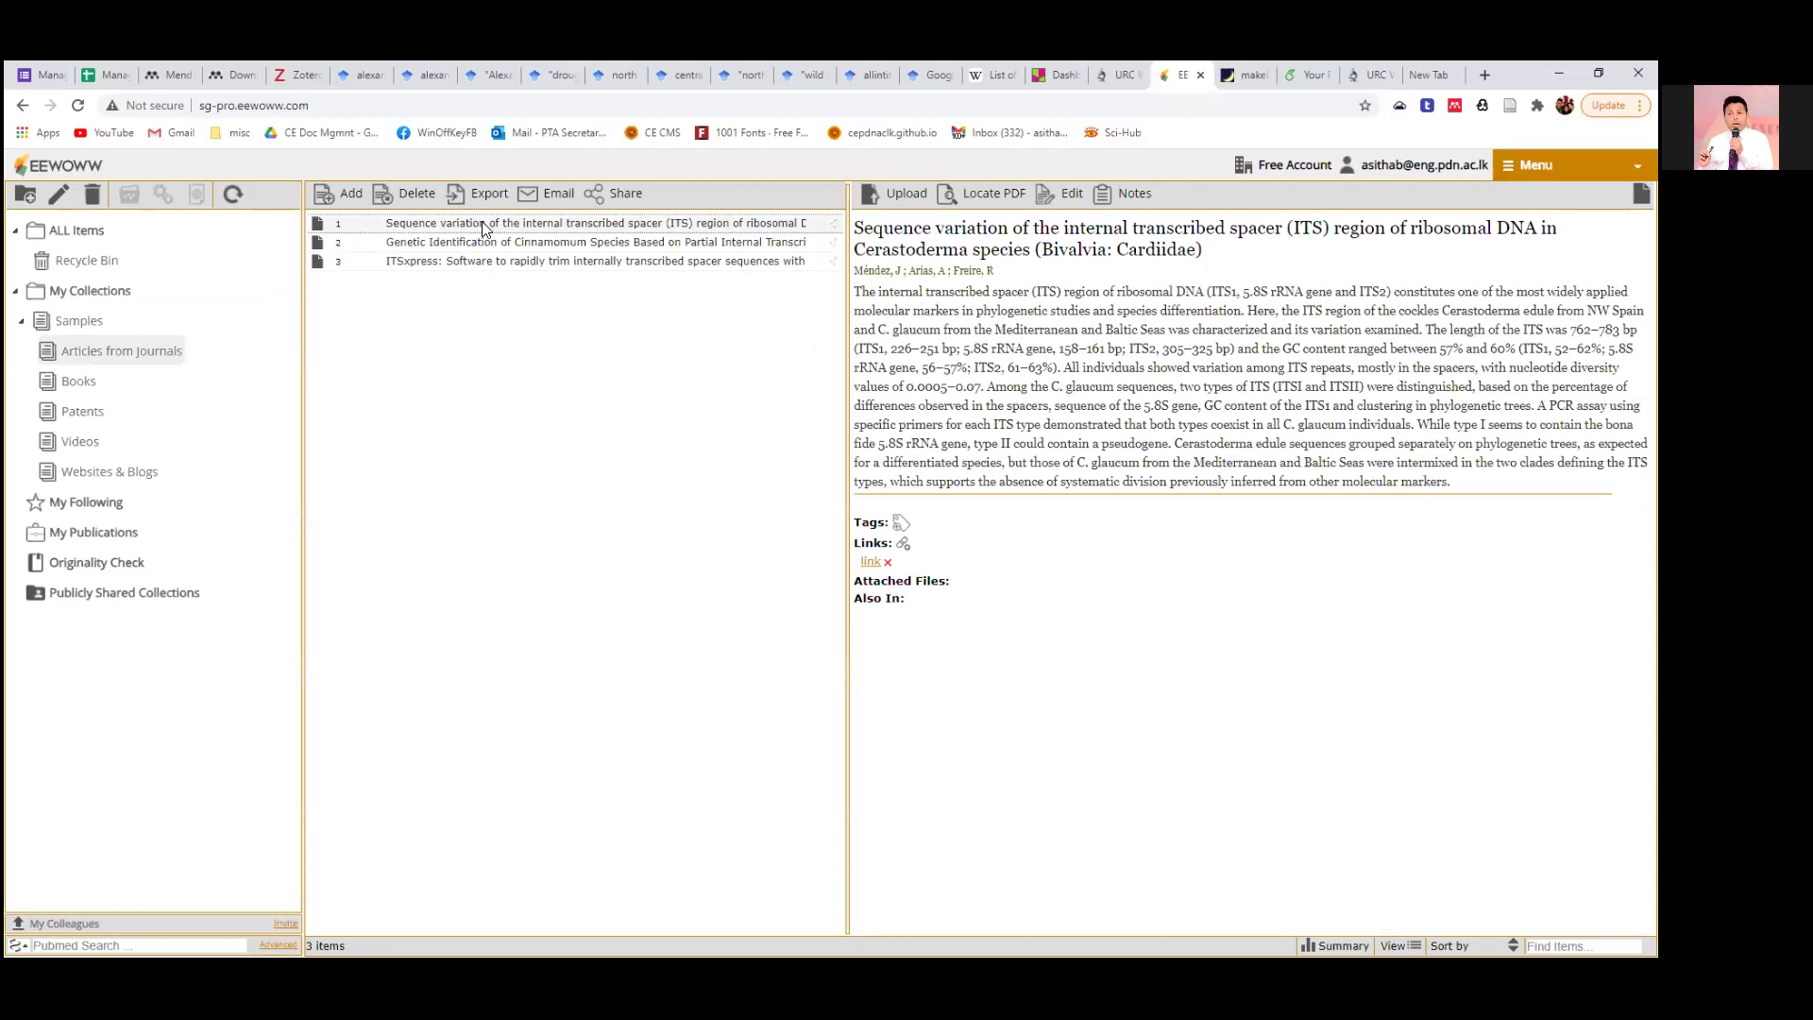
Review the Sequence variation, Genetic Identification and ITSxpress articles' details in turn.
click(503, 243)
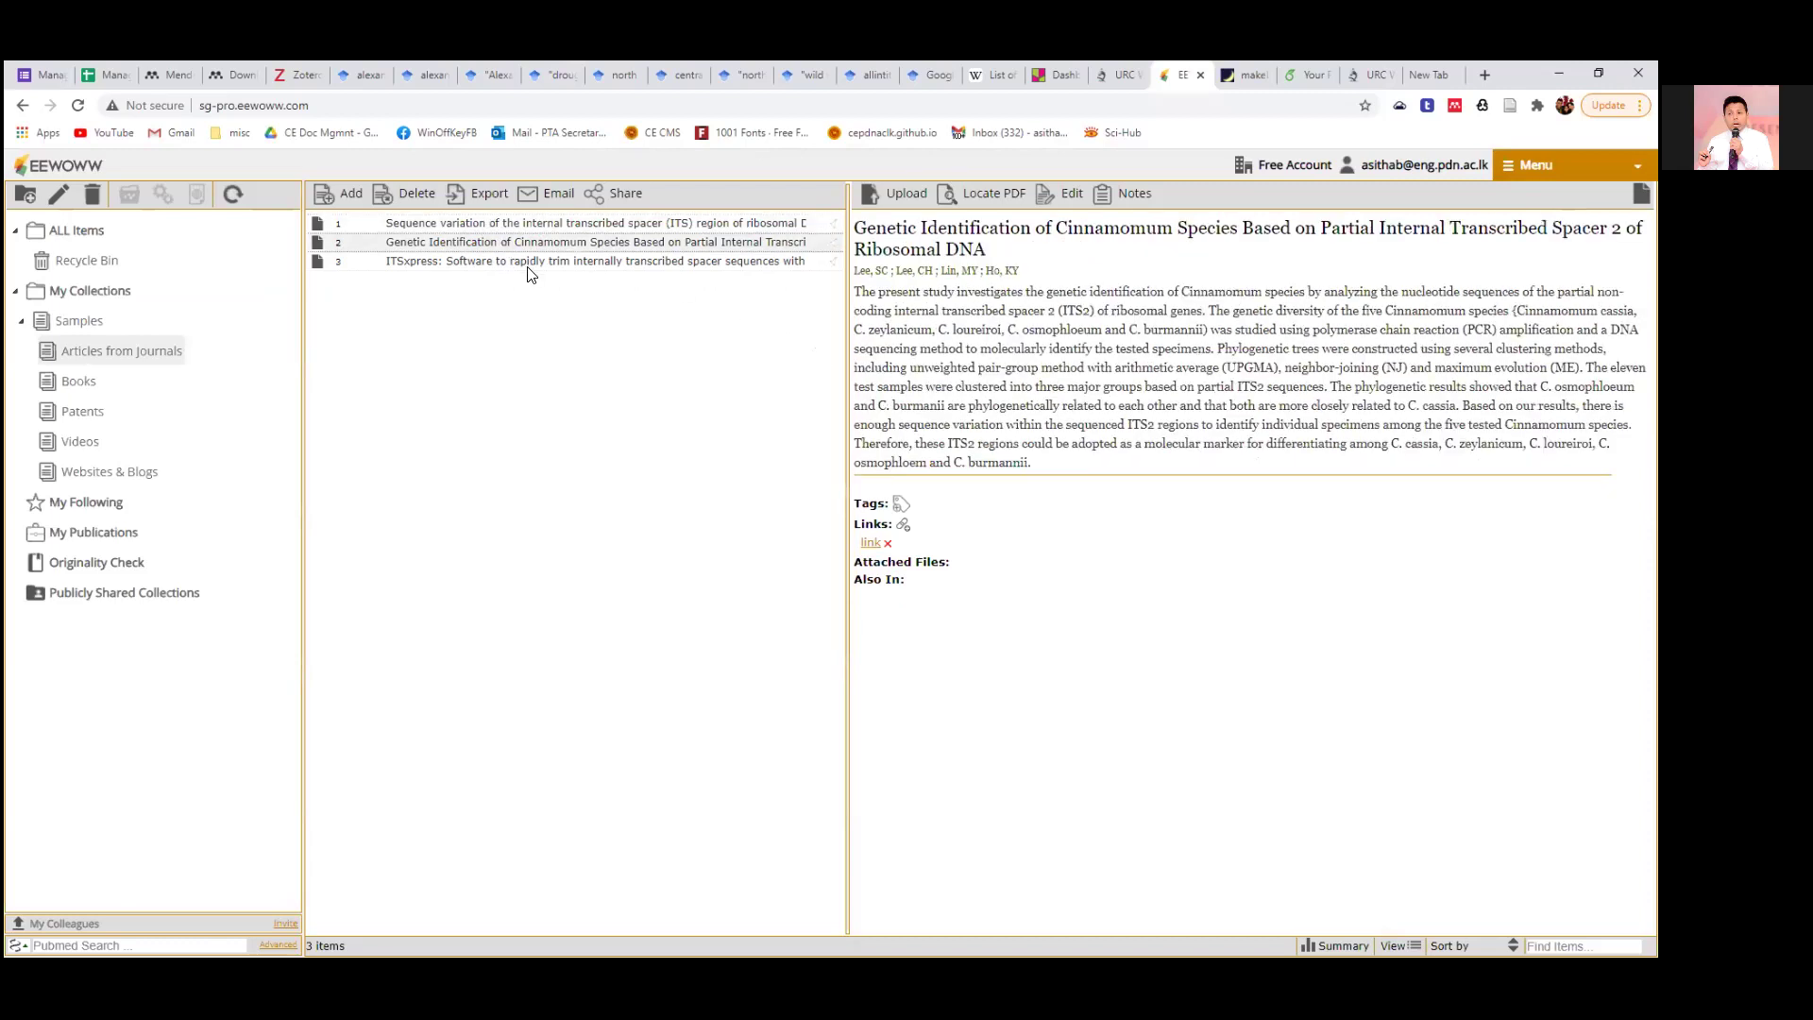
click(527, 264)
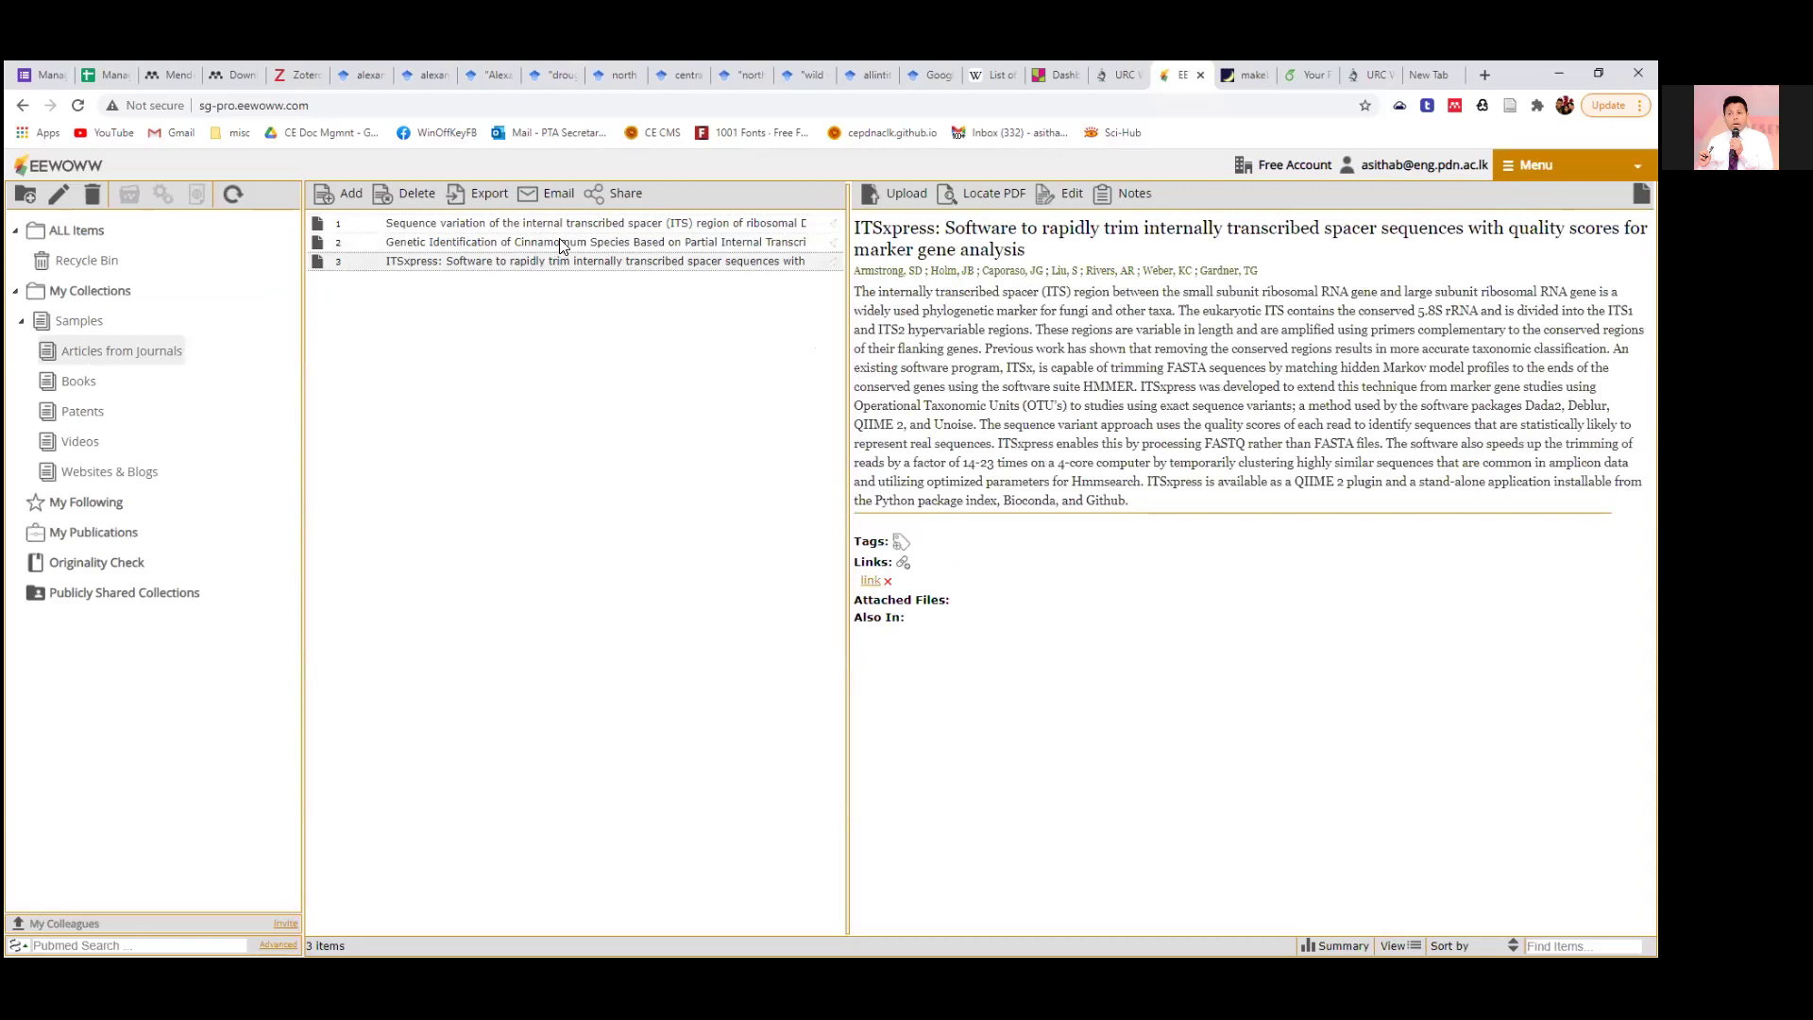
click(562, 226)
click(560, 245)
click(558, 262)
click(482, 227)
click(485, 243)
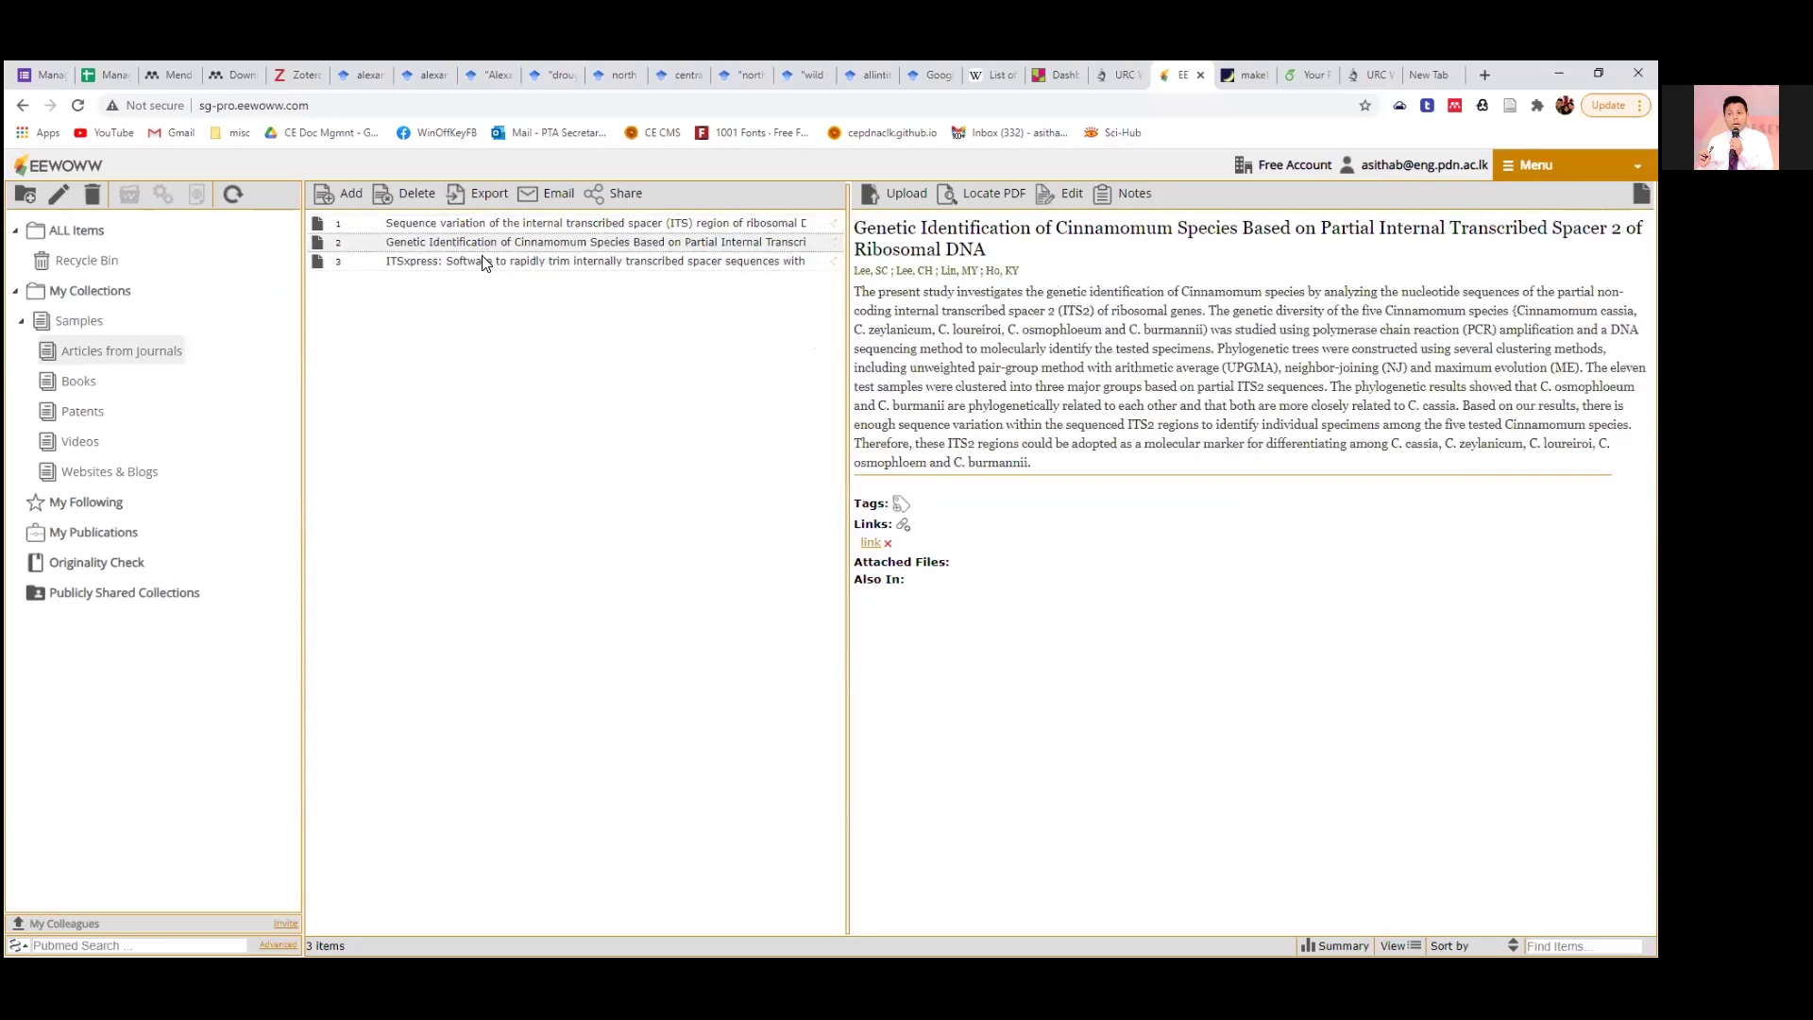
click(489, 262)
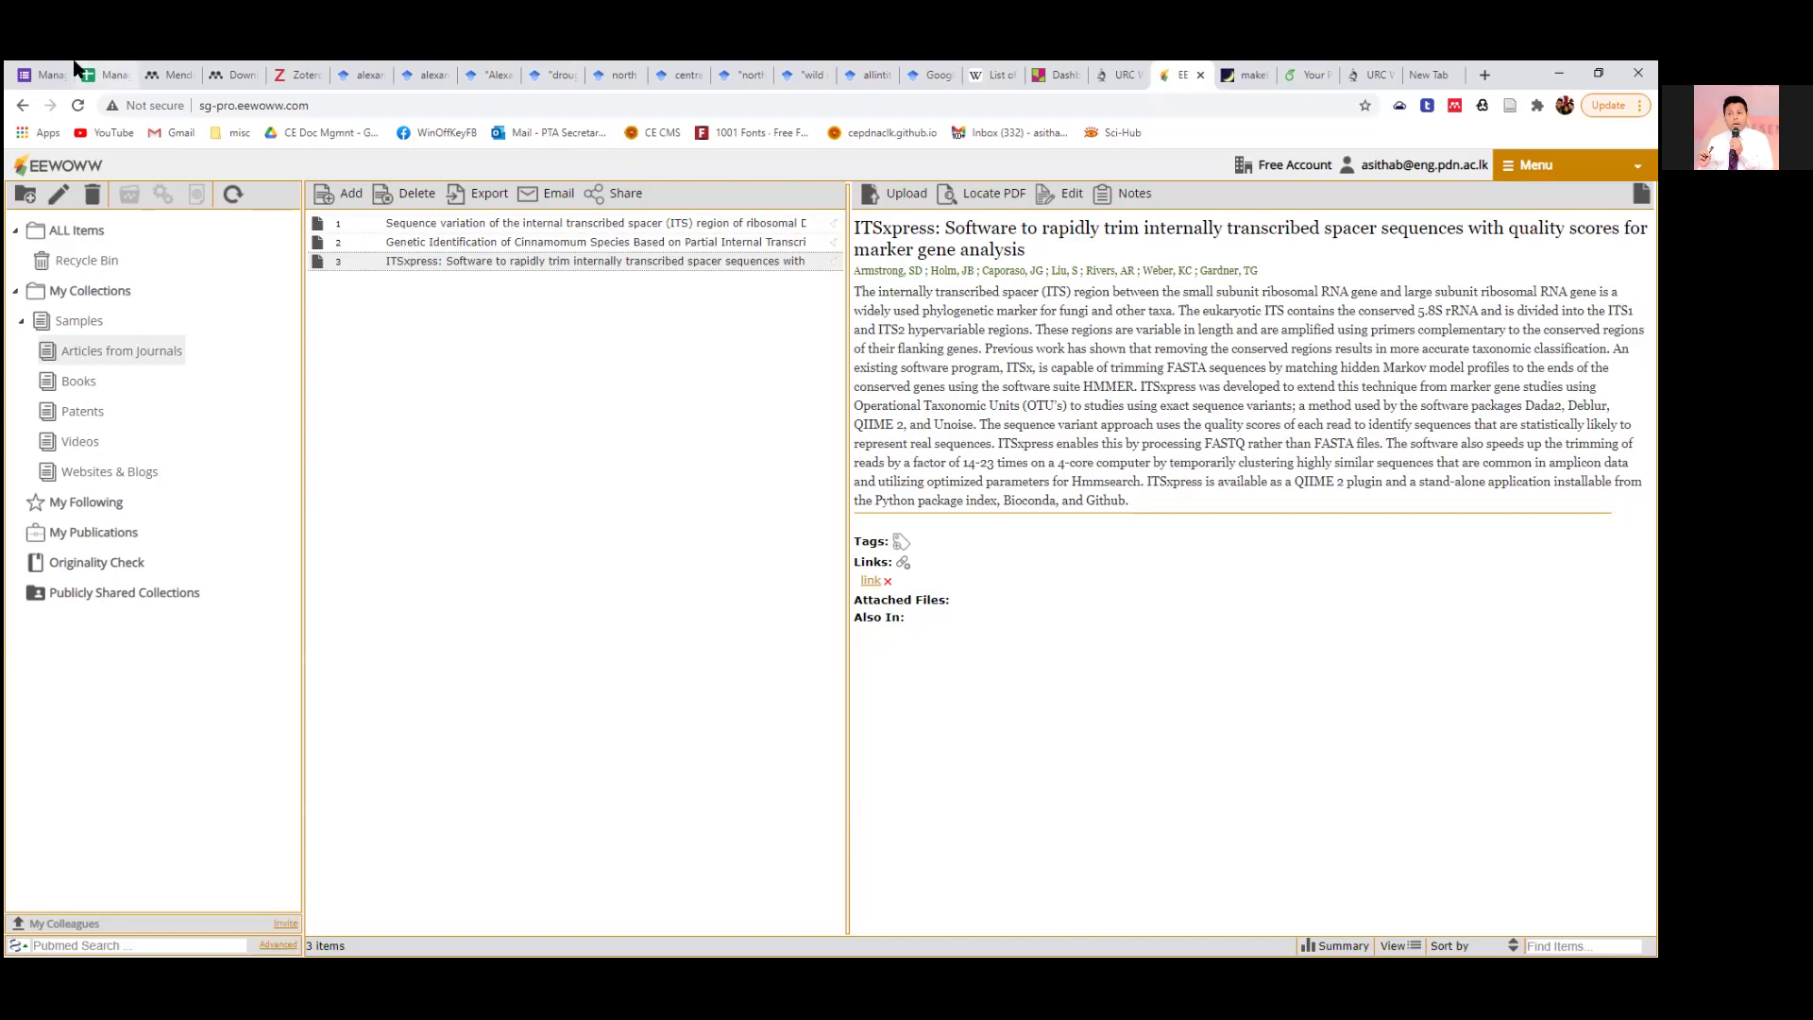
click(486, 201)
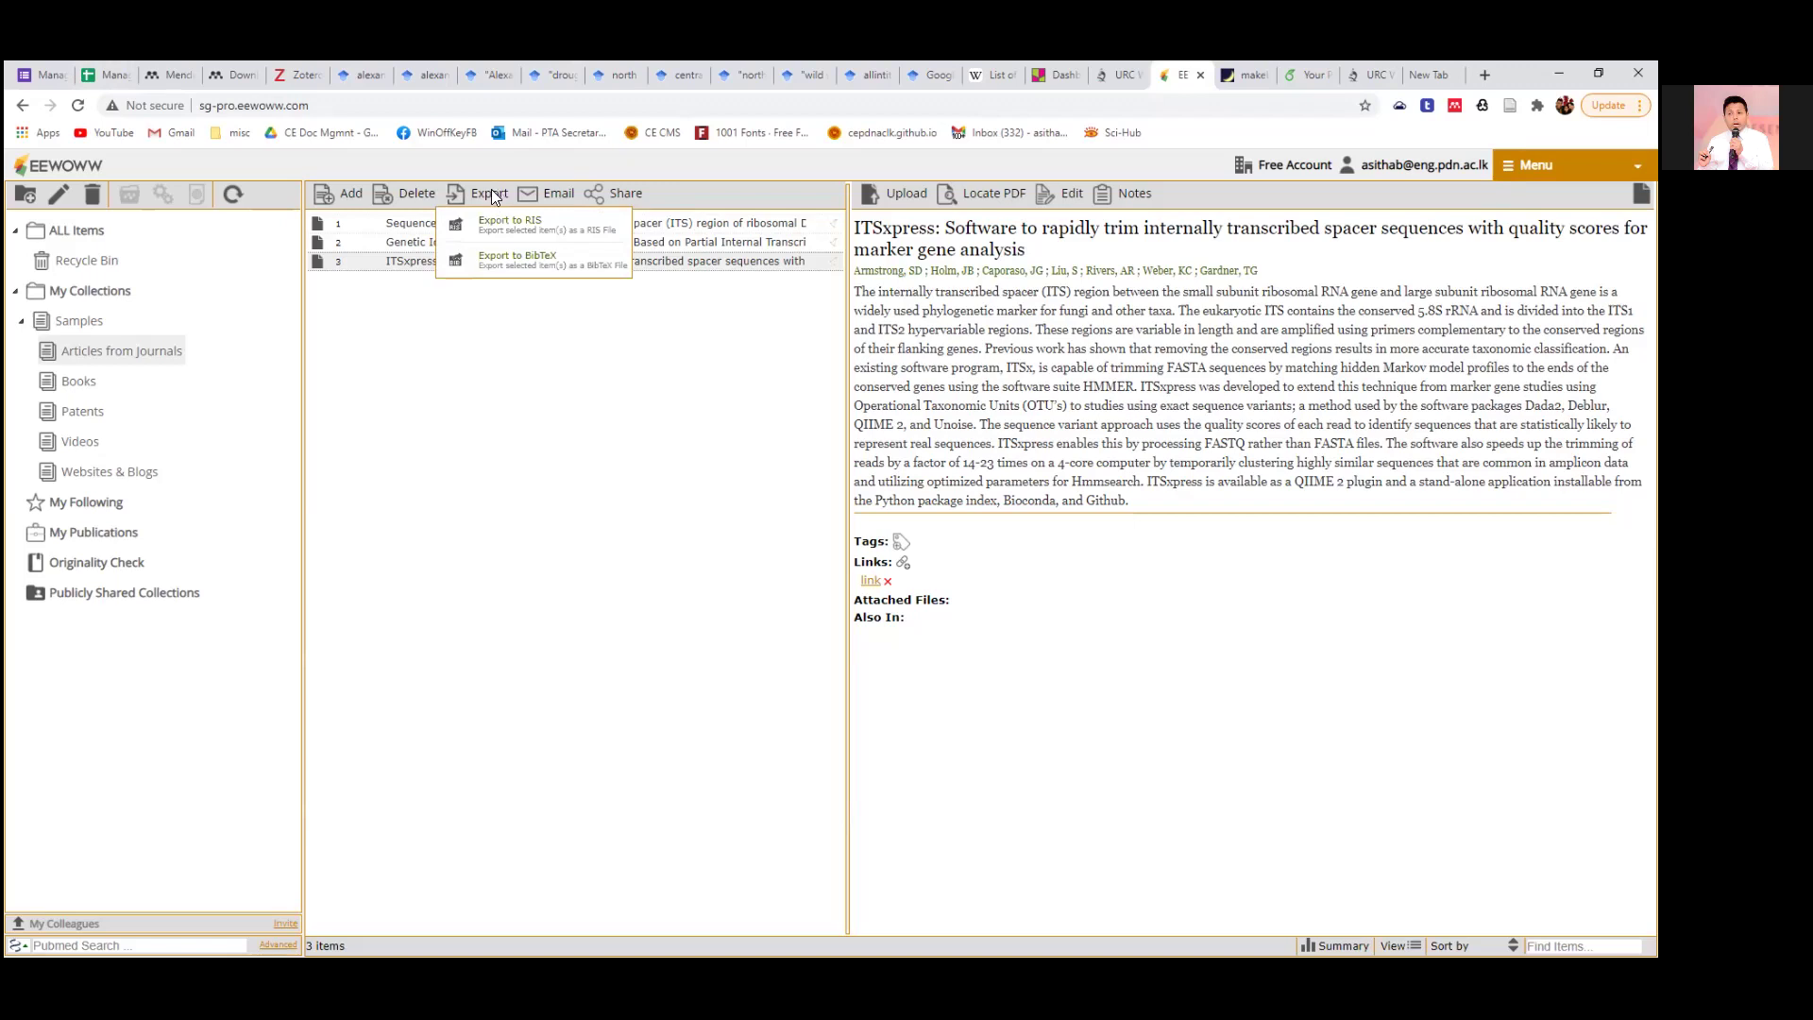
Export the EEWOWW library as BibTeX file MyReferences.bib in the Documents folder.
click(481, 224)
click(479, 198)
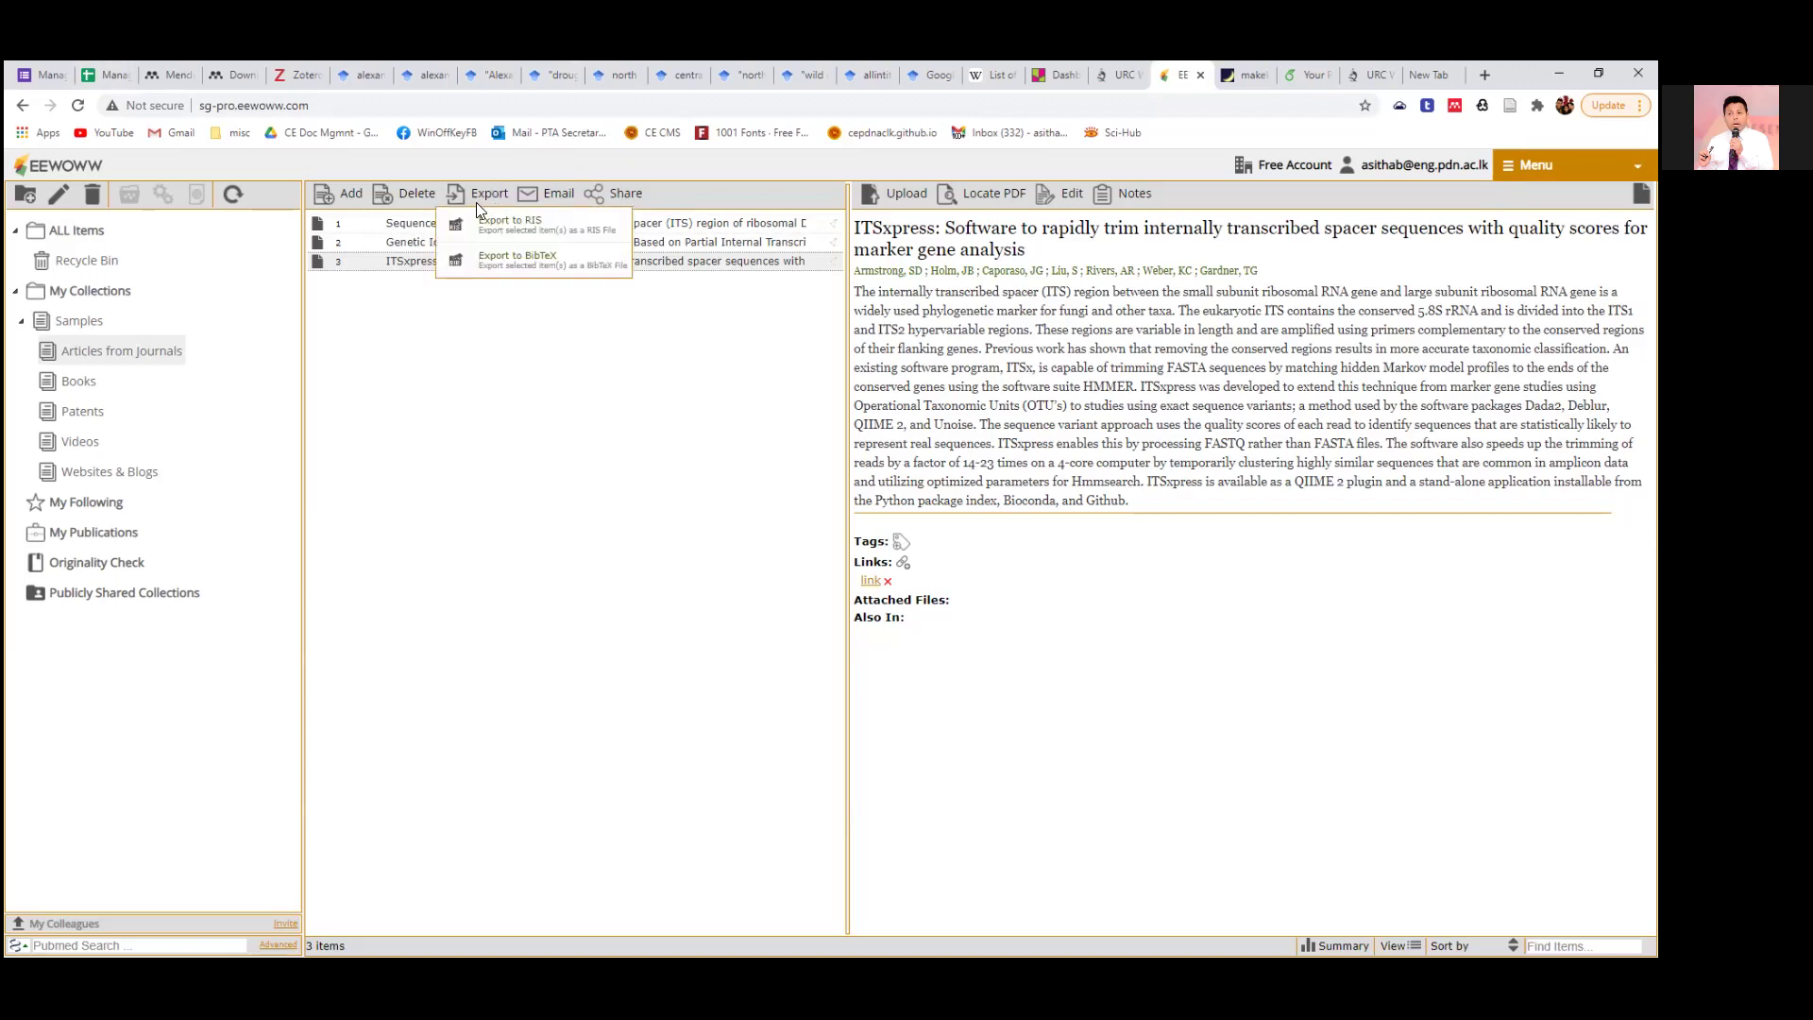
click(472, 264)
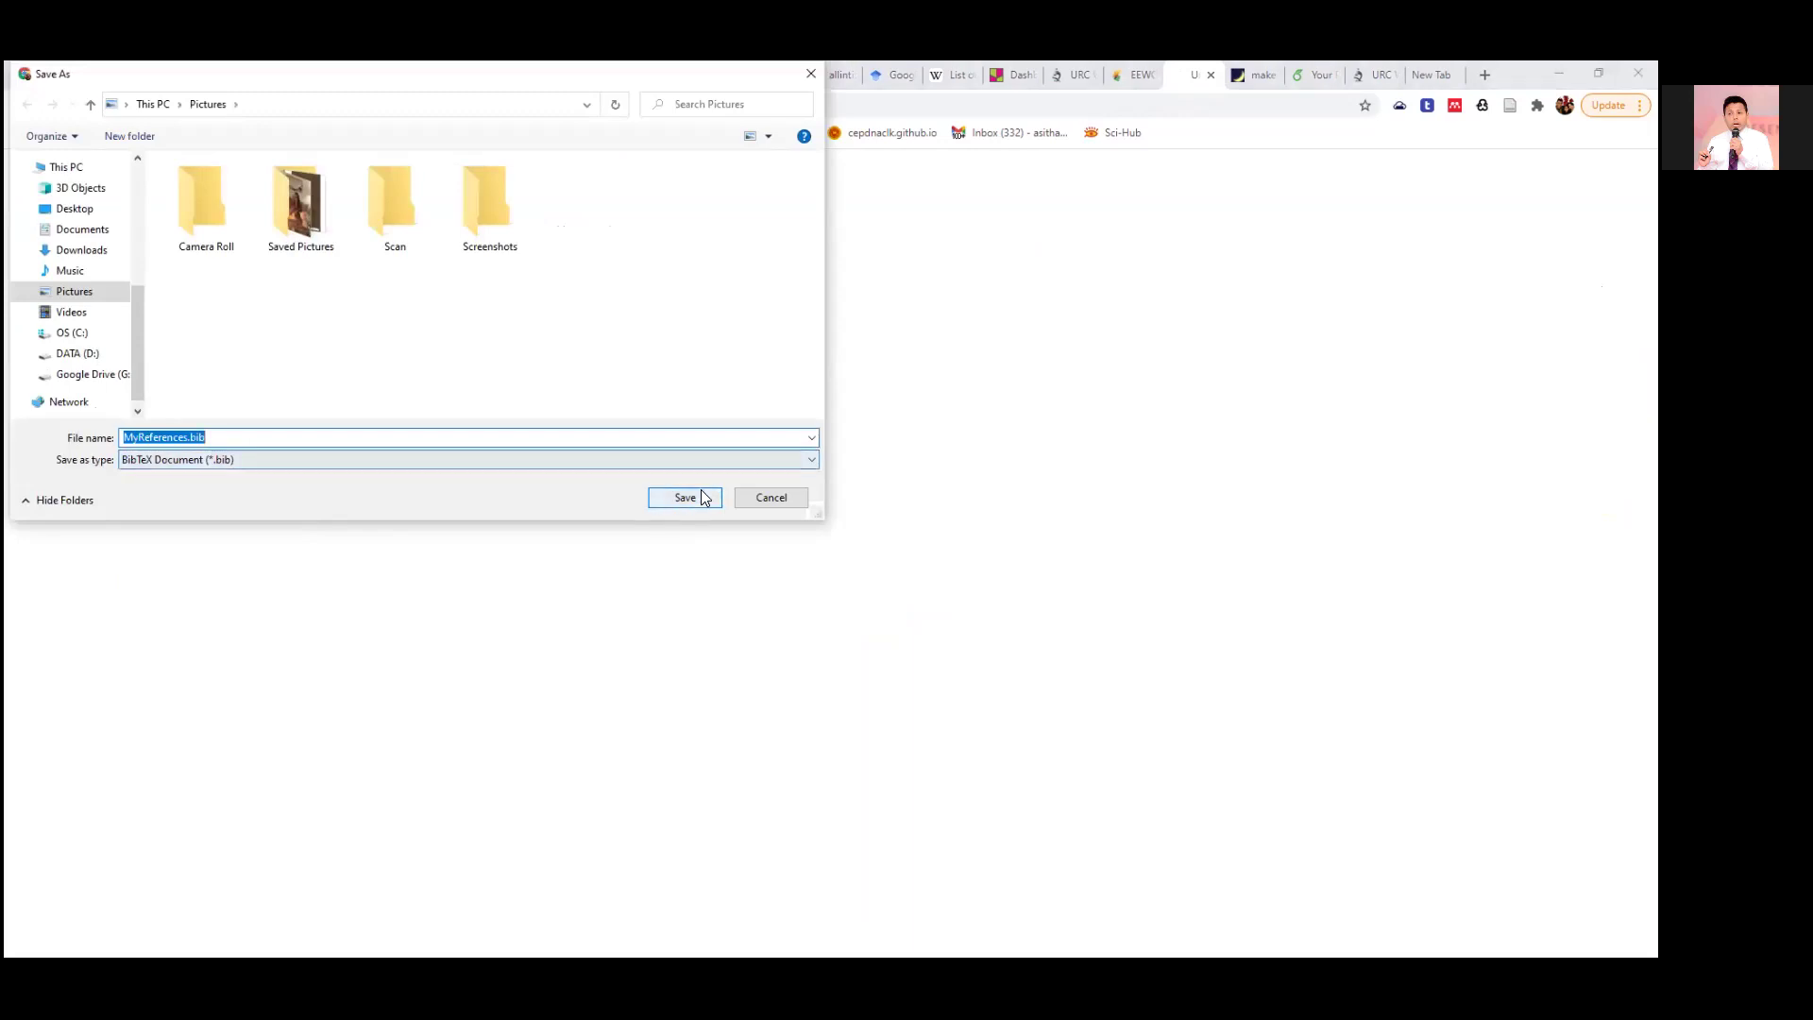
click(80, 231)
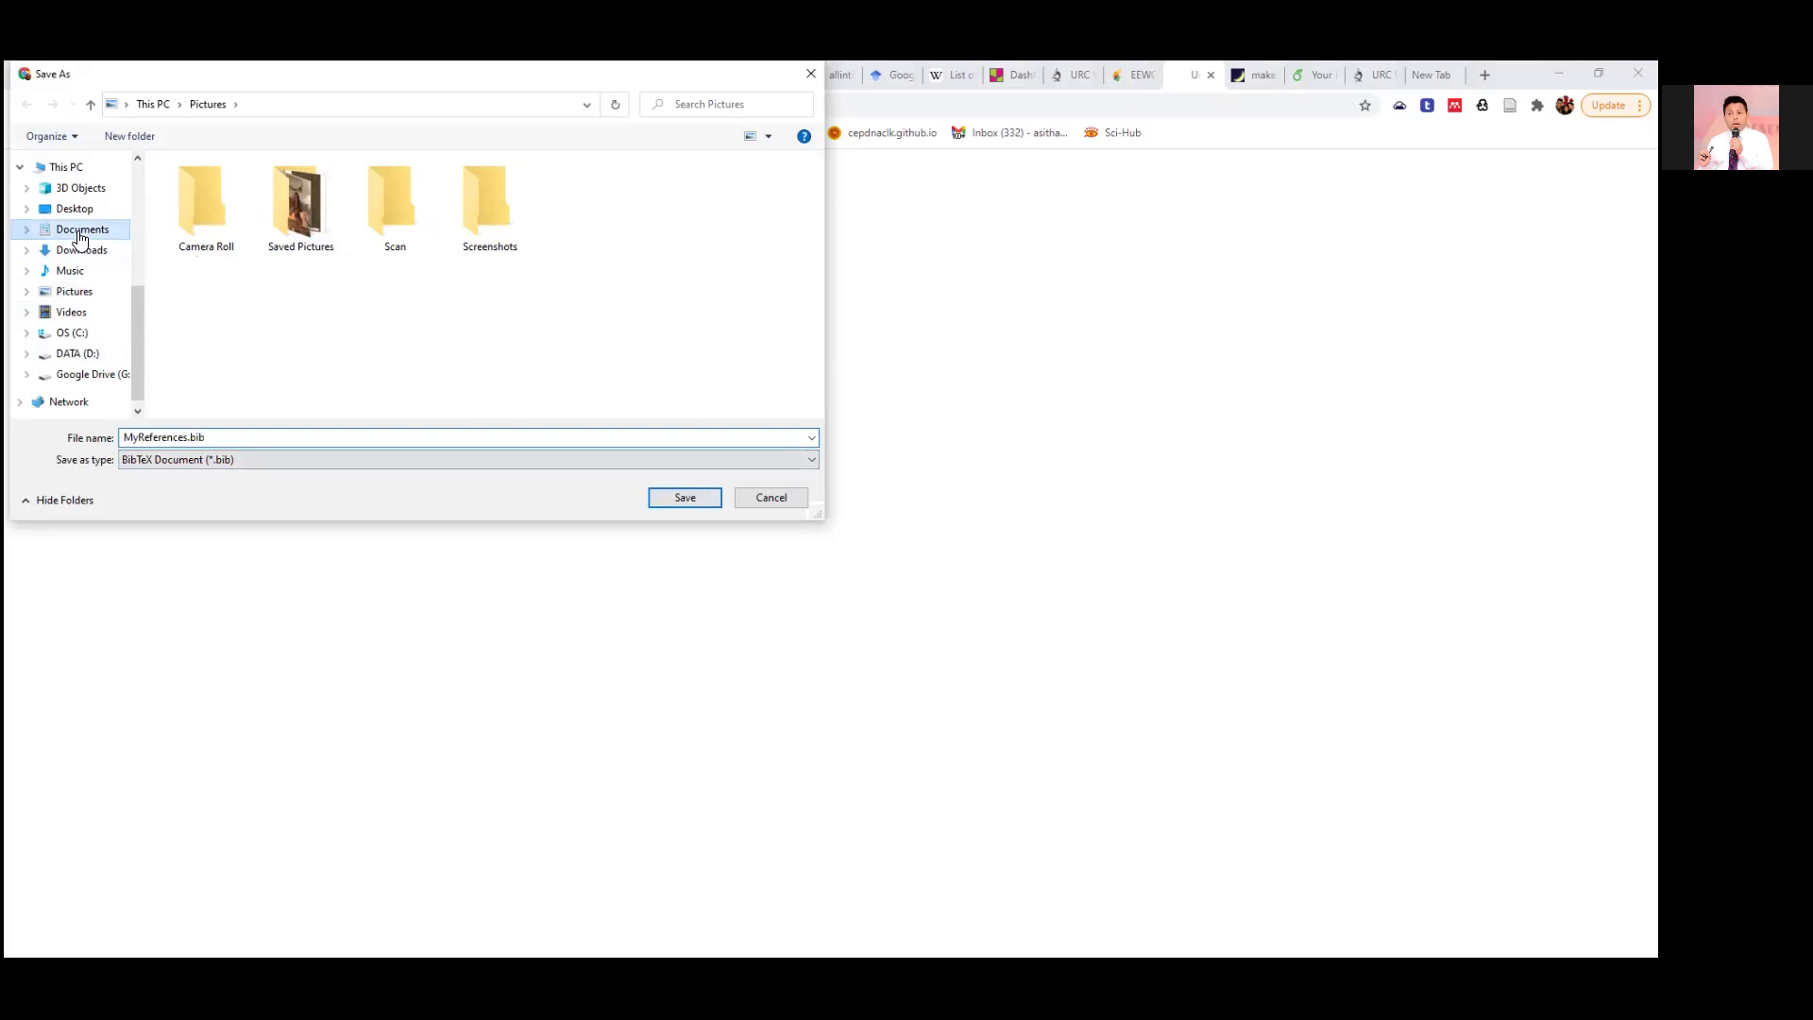
click(687, 498)
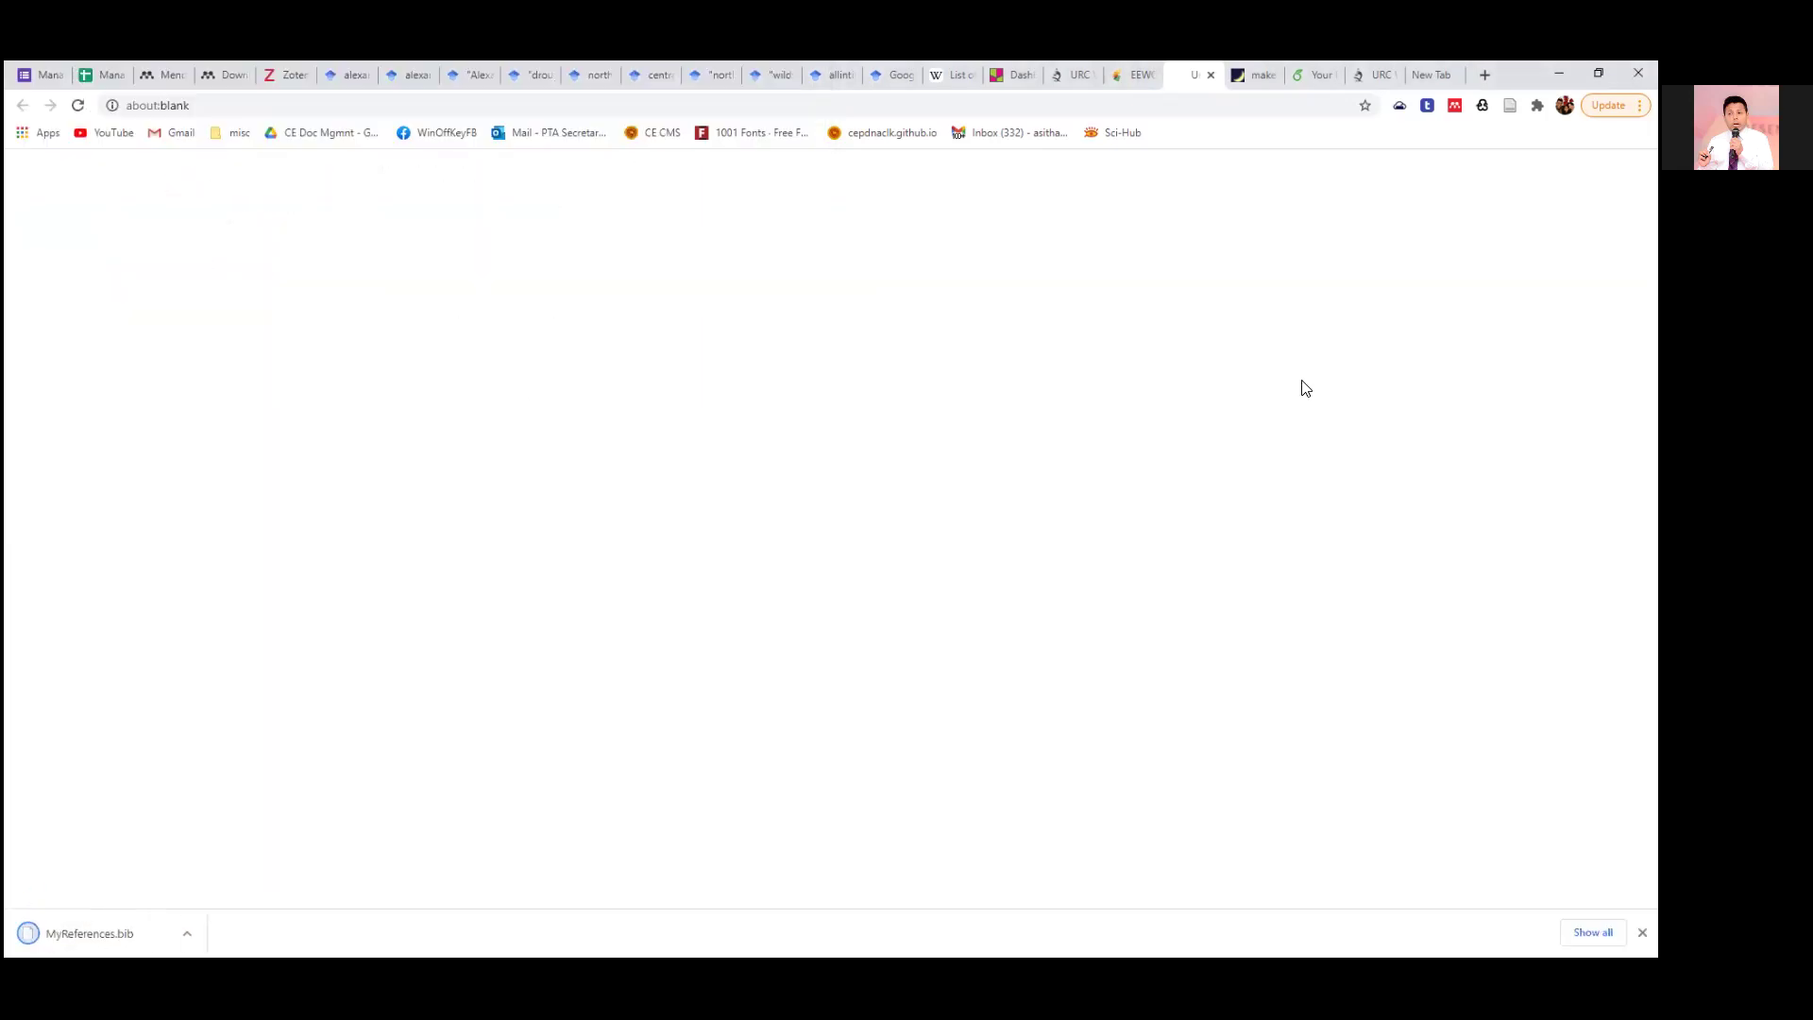
Import Documents/MyReferences.bib into Mendeley as BibTeX, adding the ITSxpress article.
click(1211, 75)
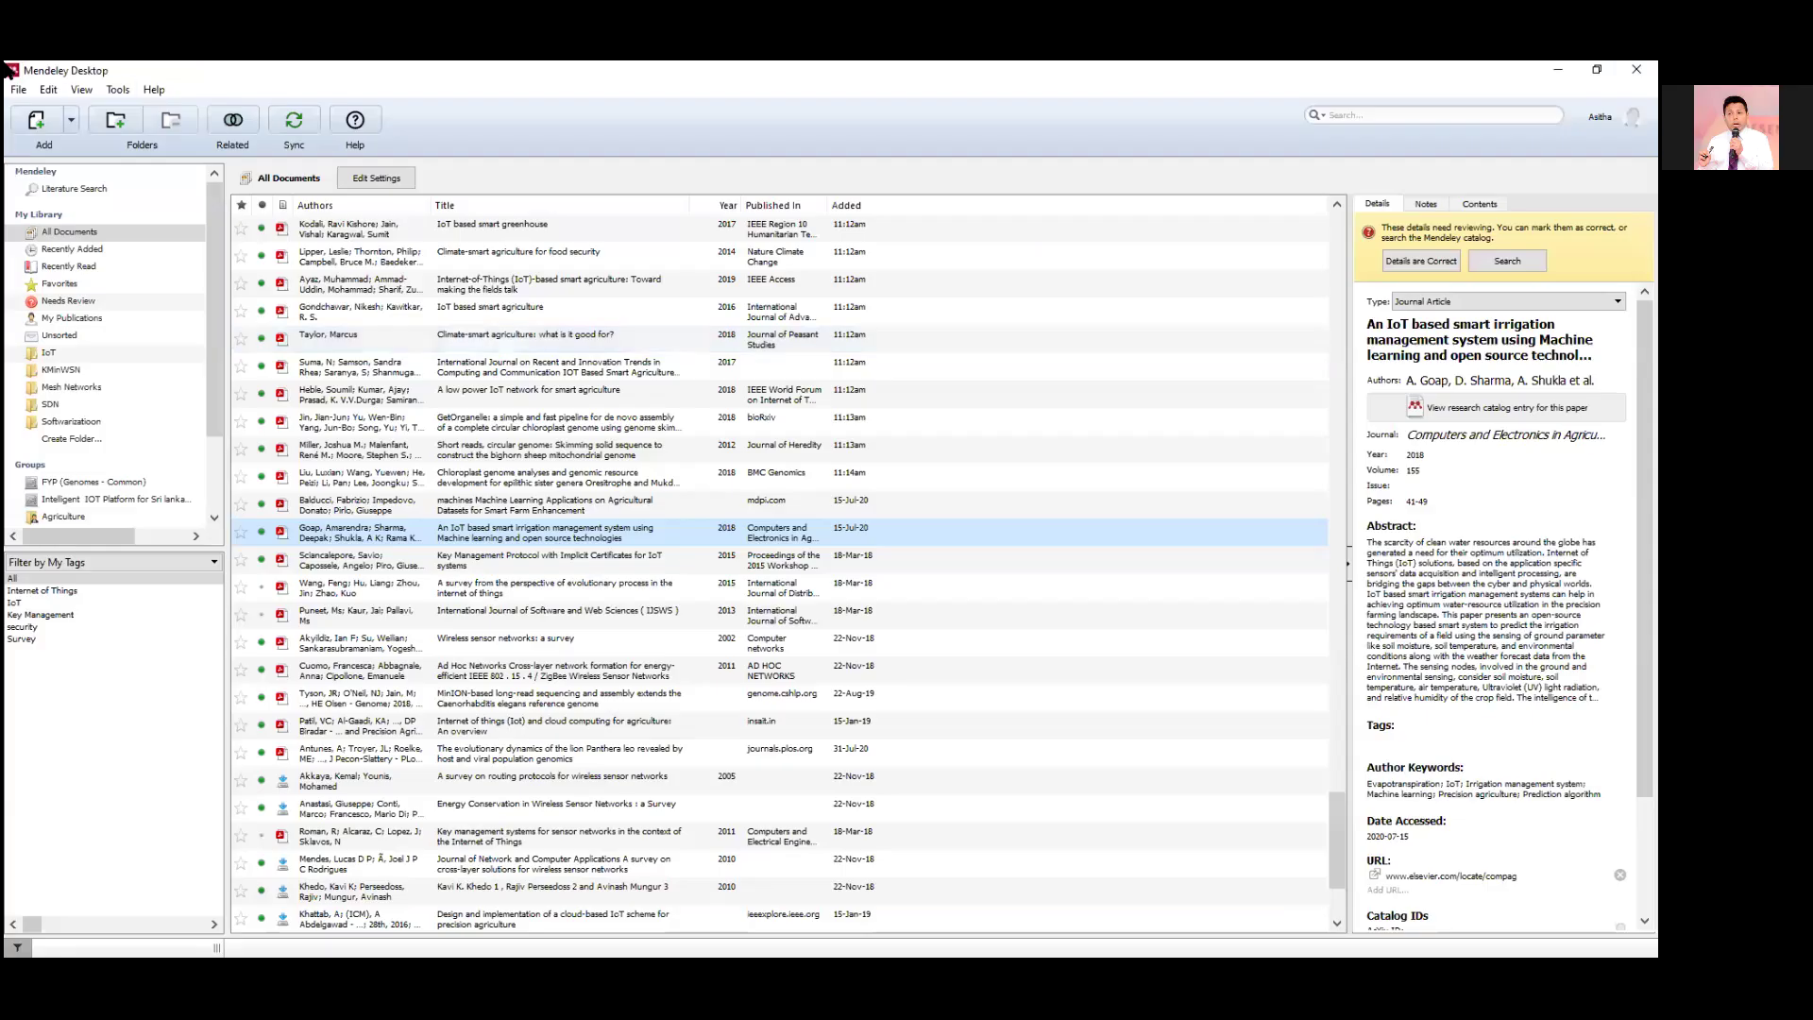
click(18, 89)
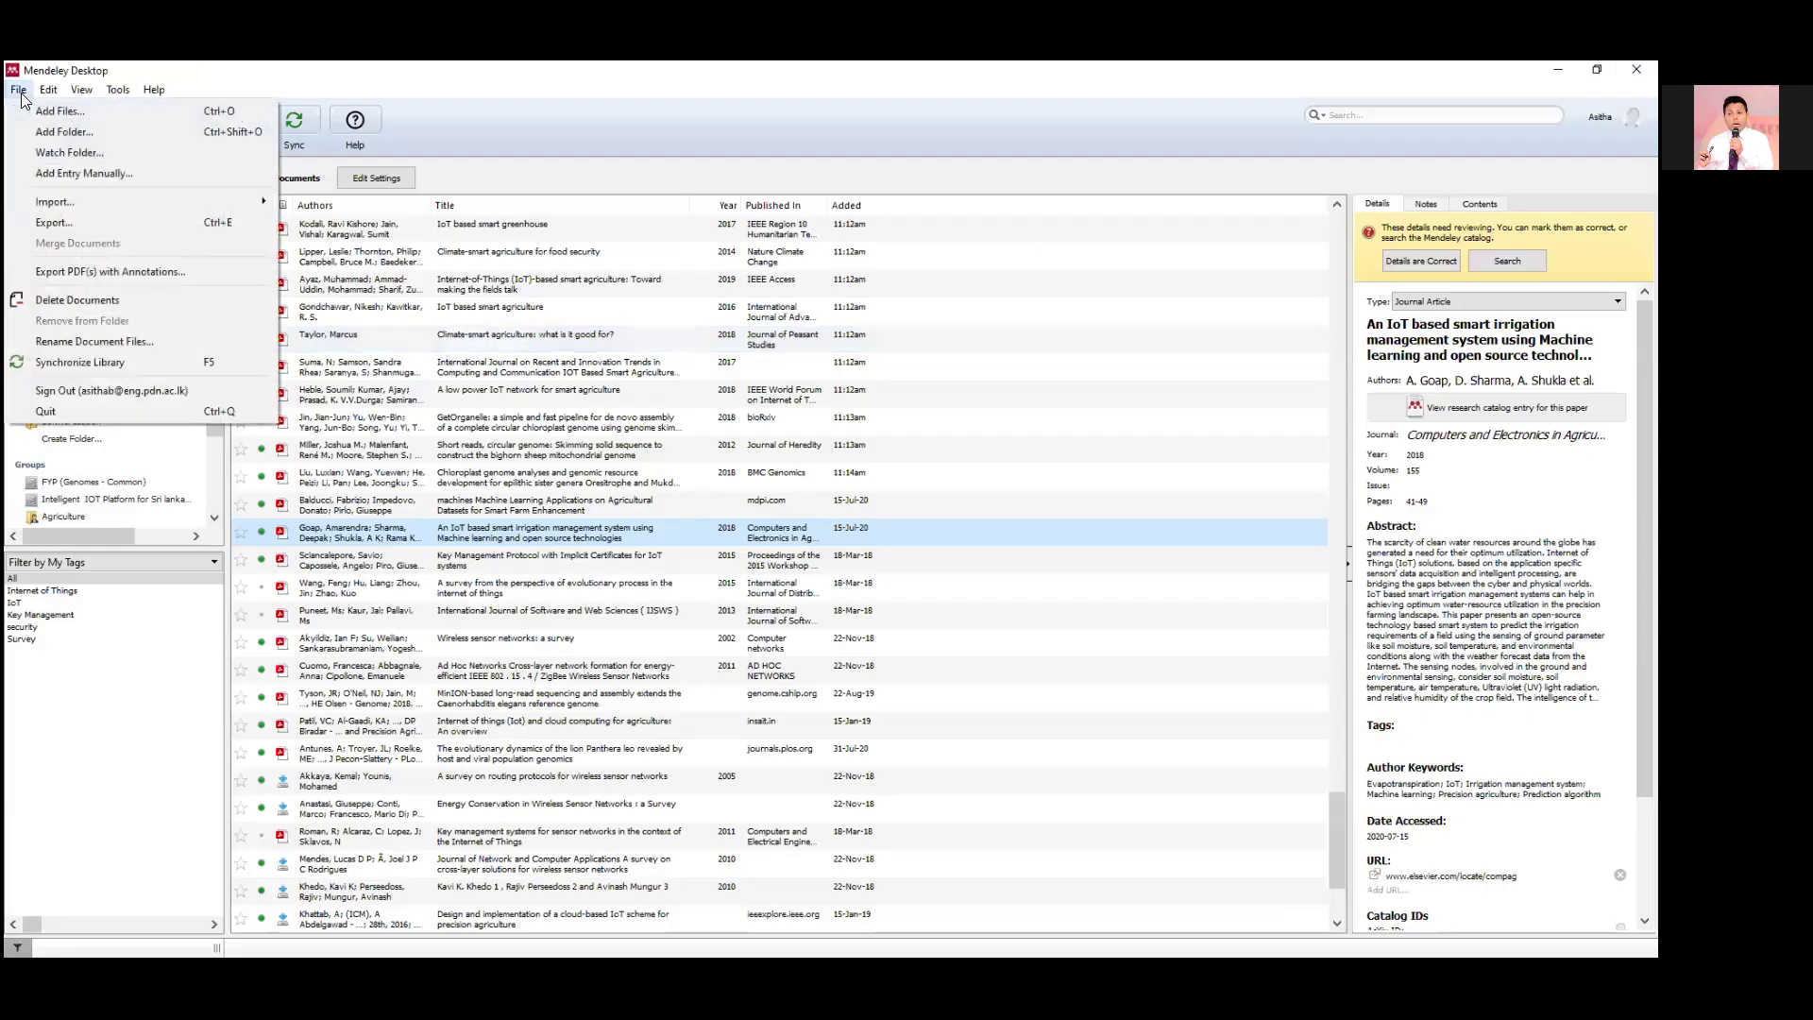
click(58, 219)
click(348, 212)
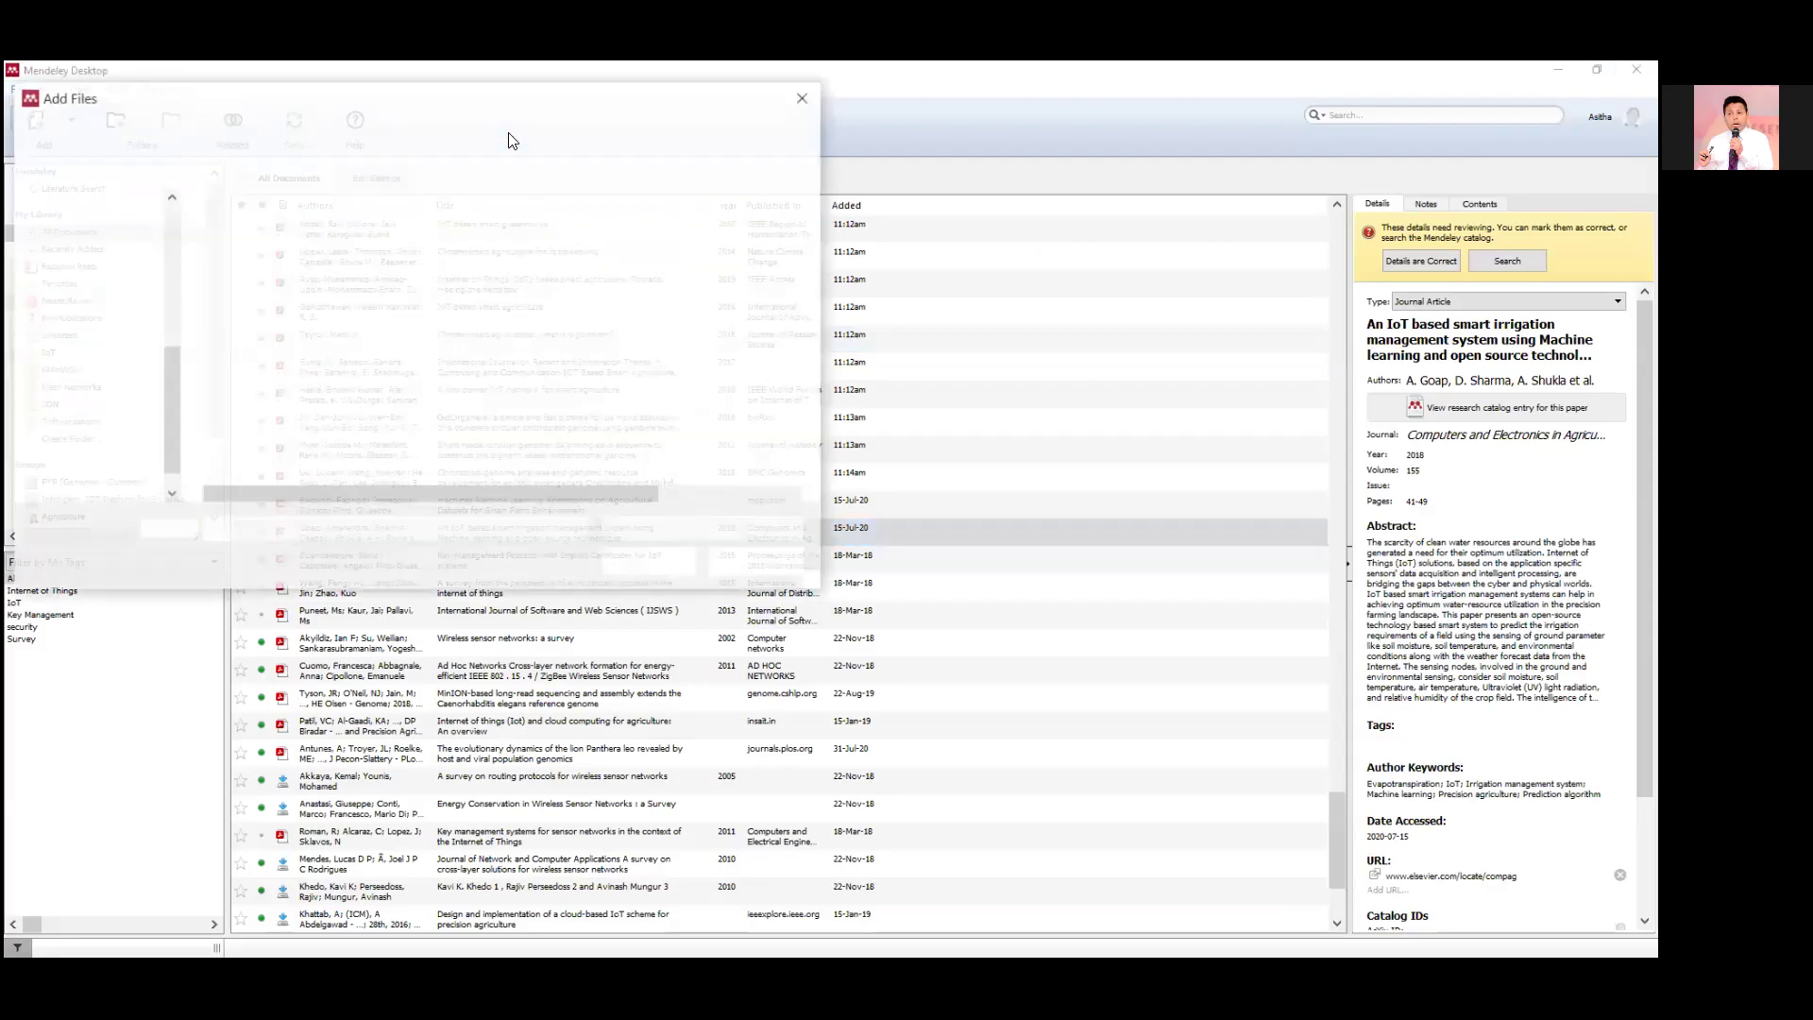
click(125, 288)
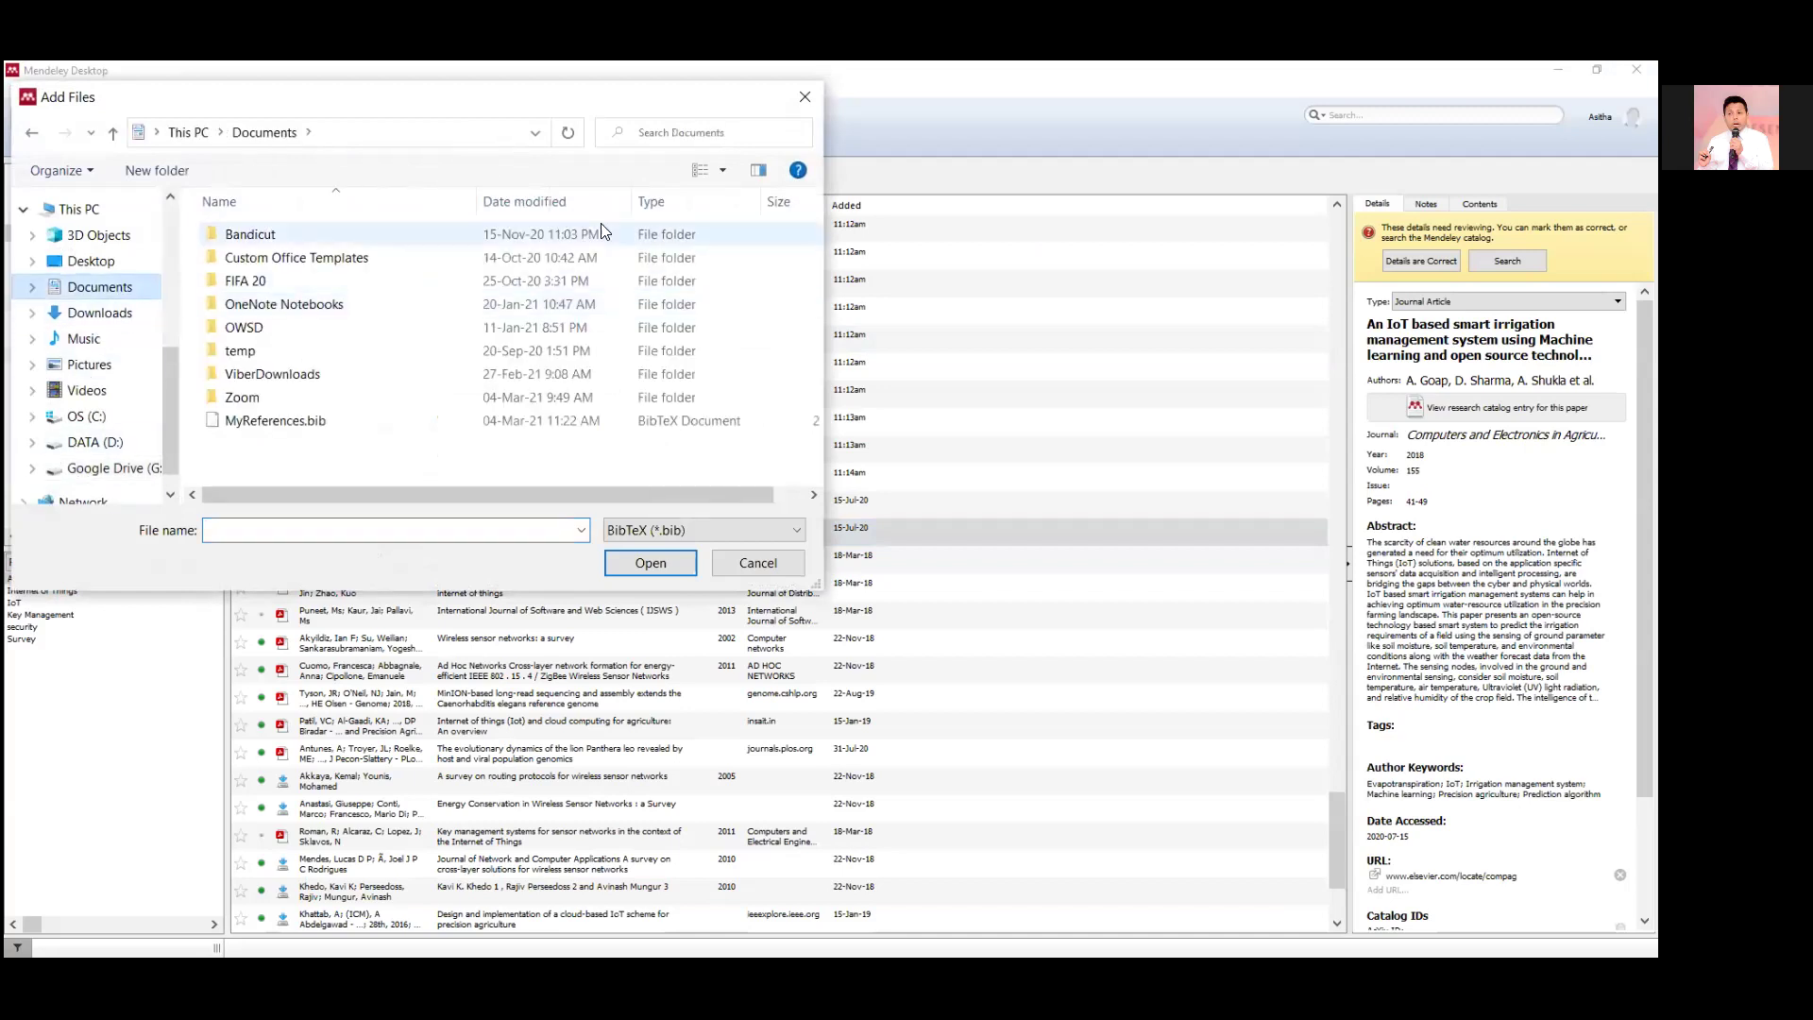
click(304, 418)
click(630, 565)
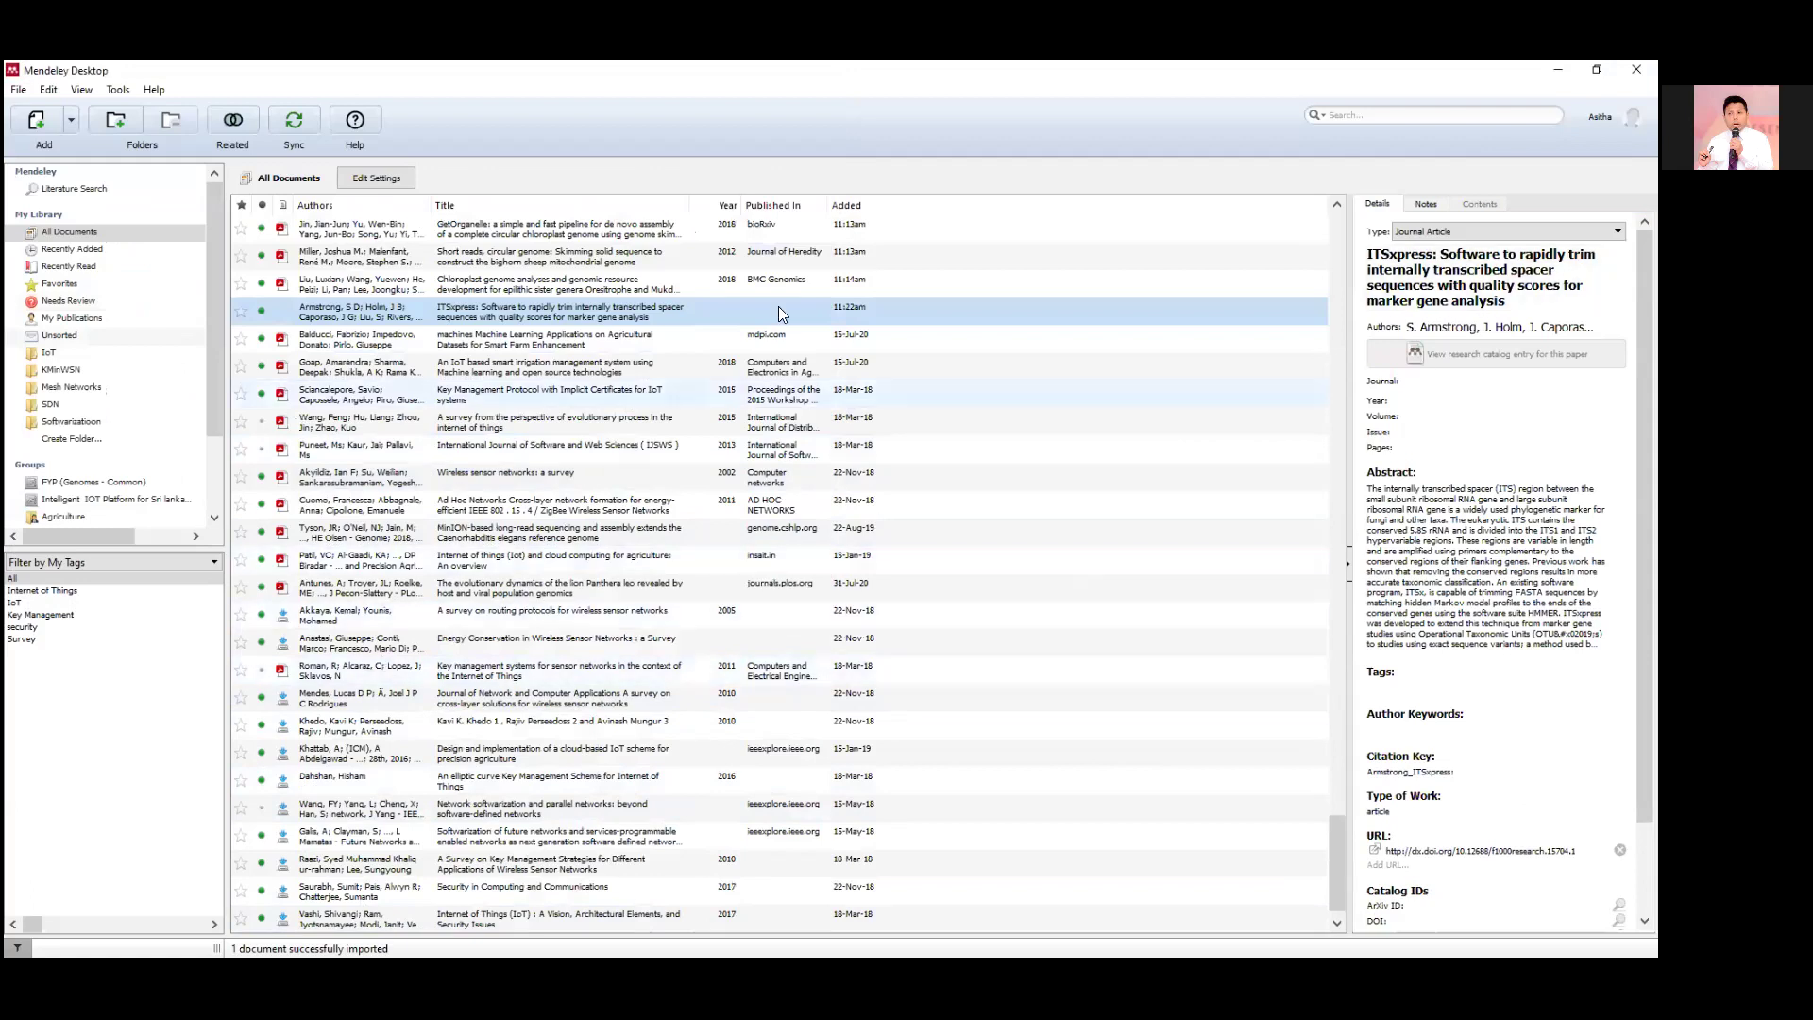
scroll(912, 840, up, 15)
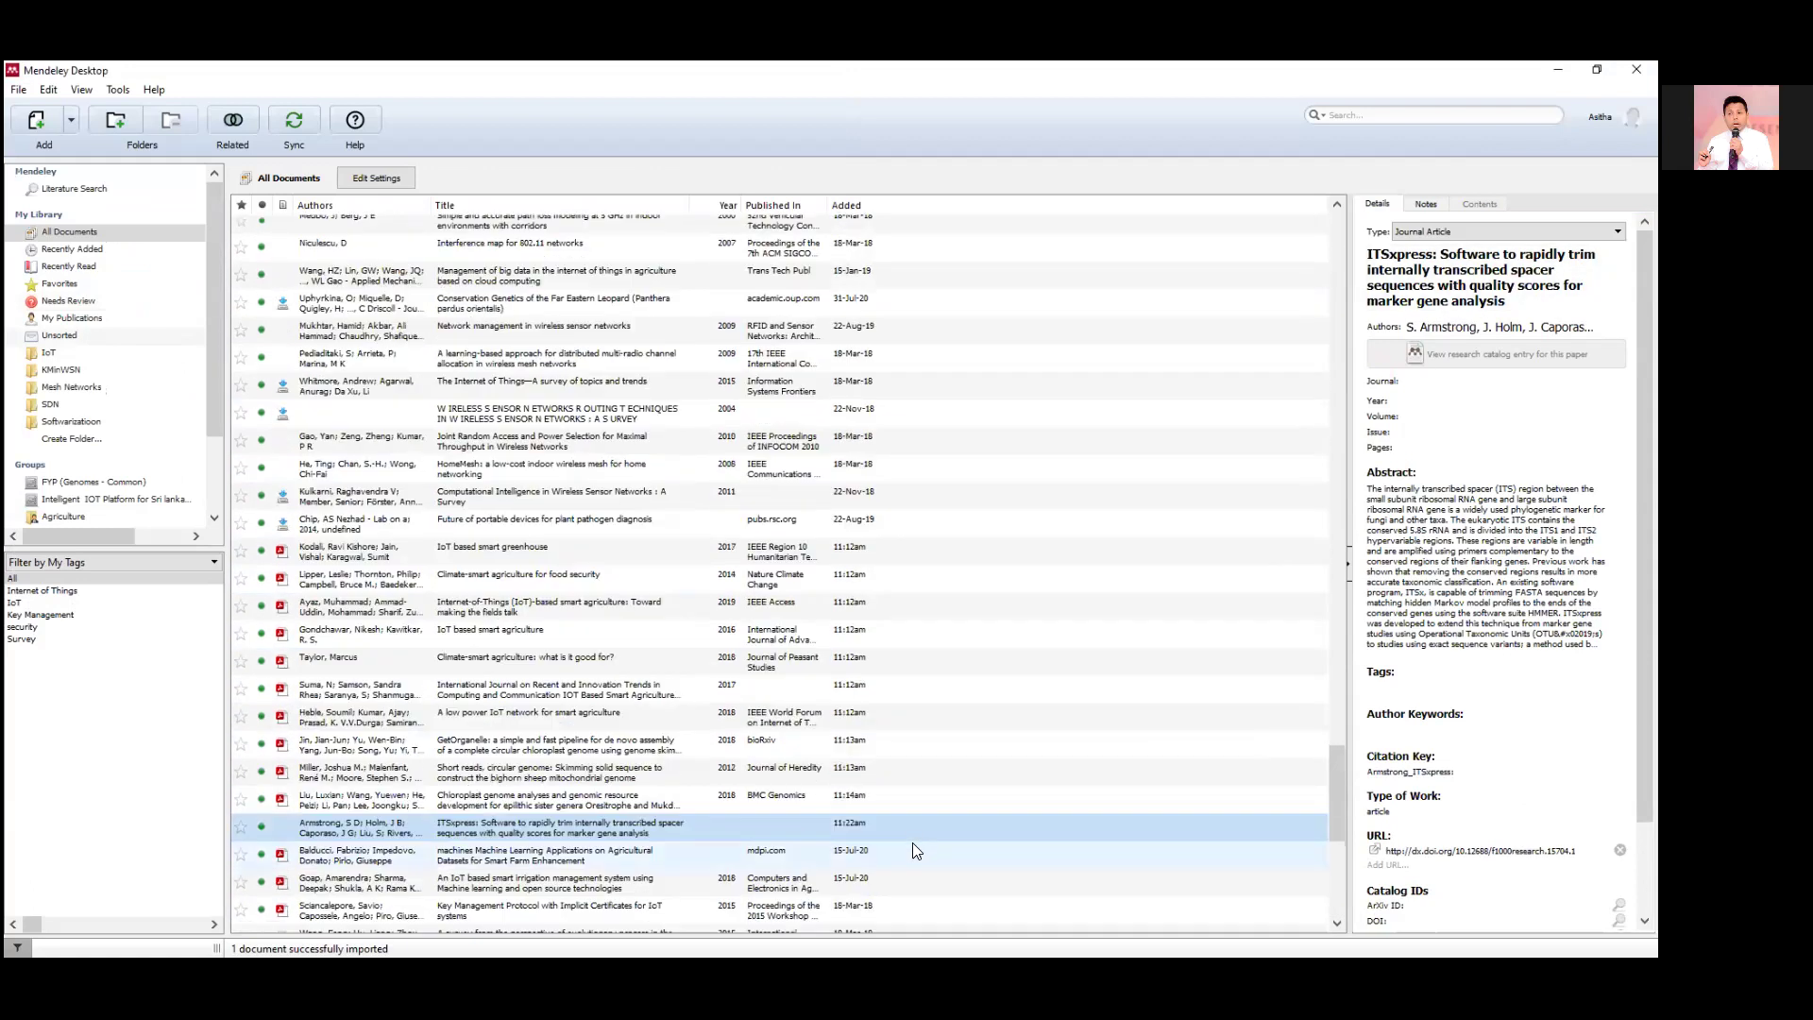
scroll(912, 839, up, 8)
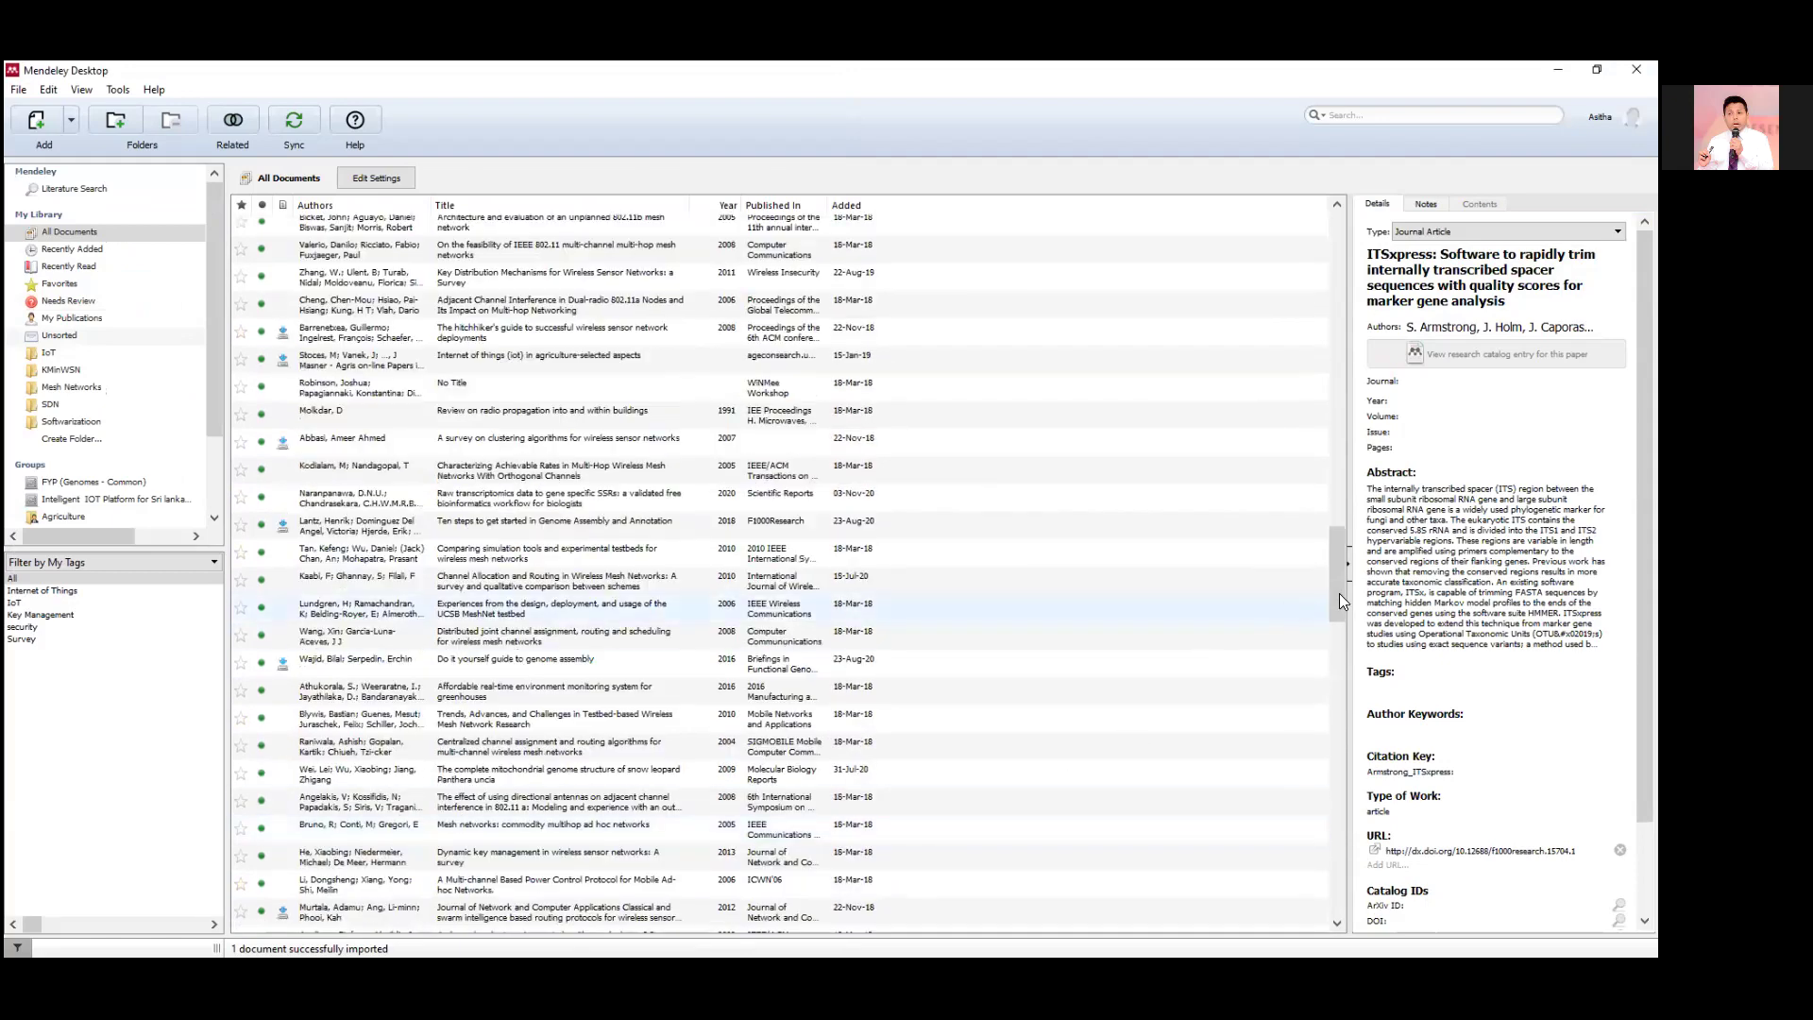
scroll(1339, 593, up, 3)
scroll(1341, 591, down, 15)
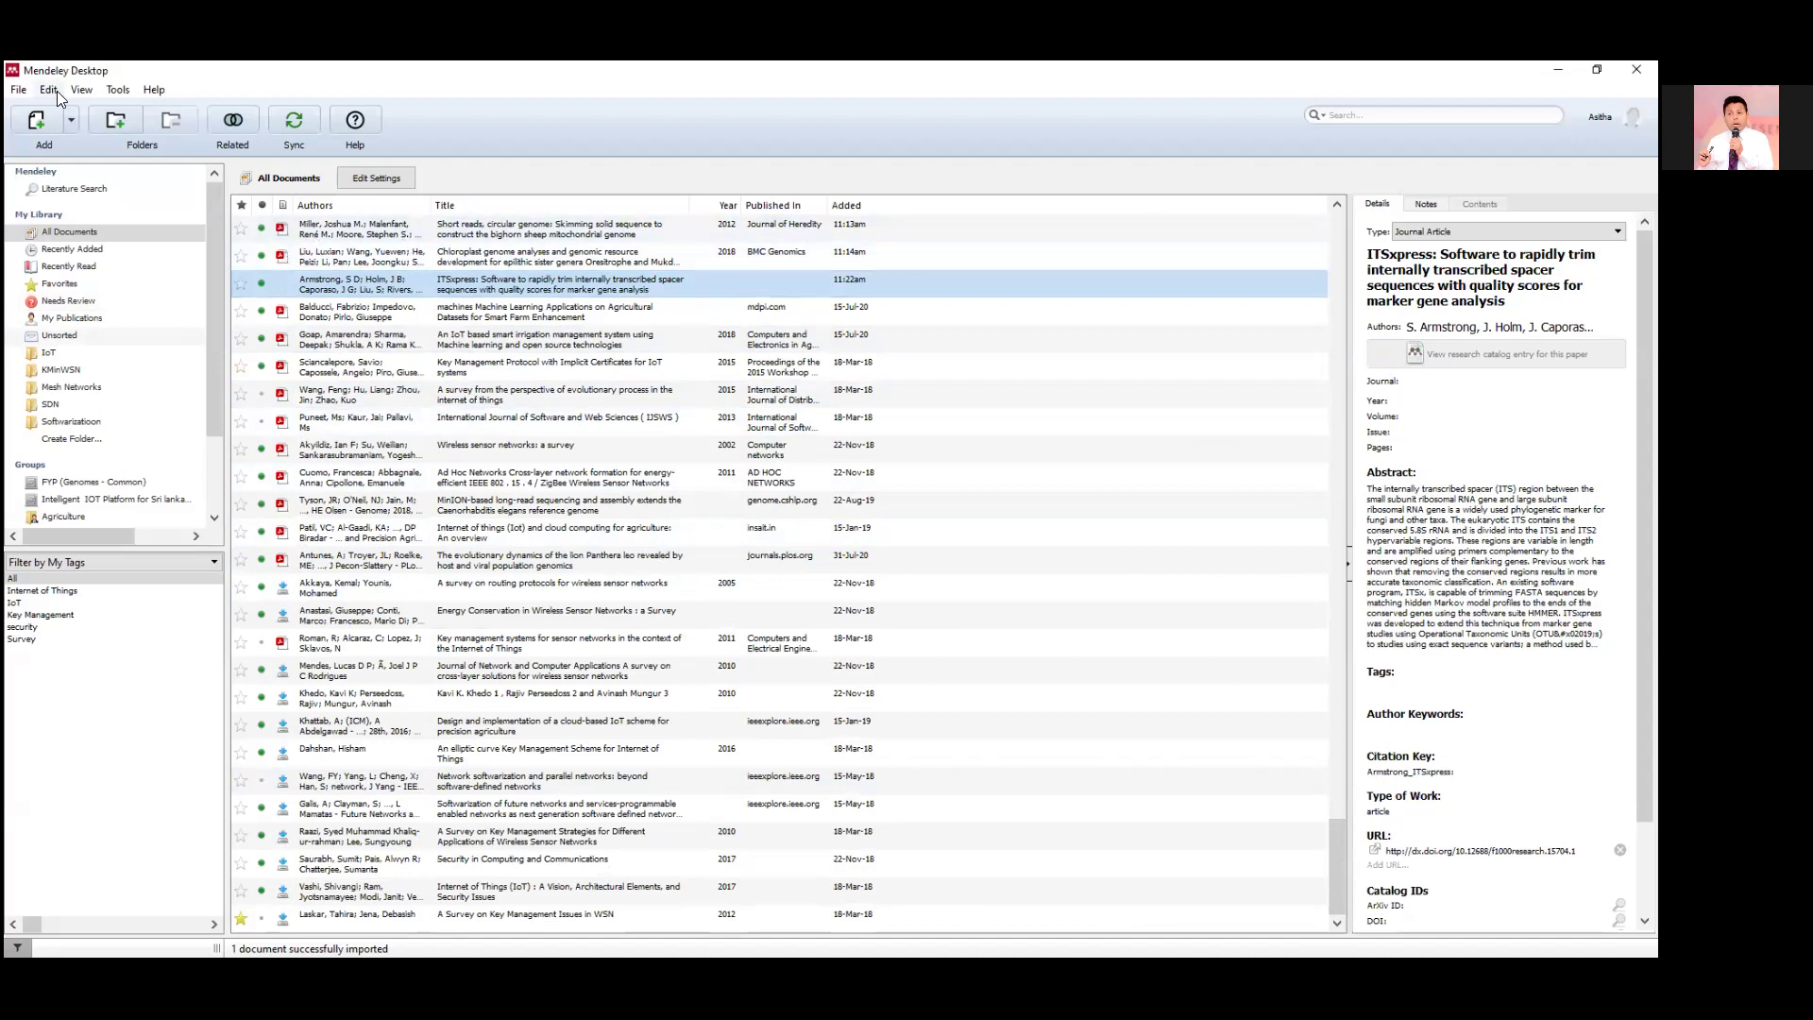
click(17, 90)
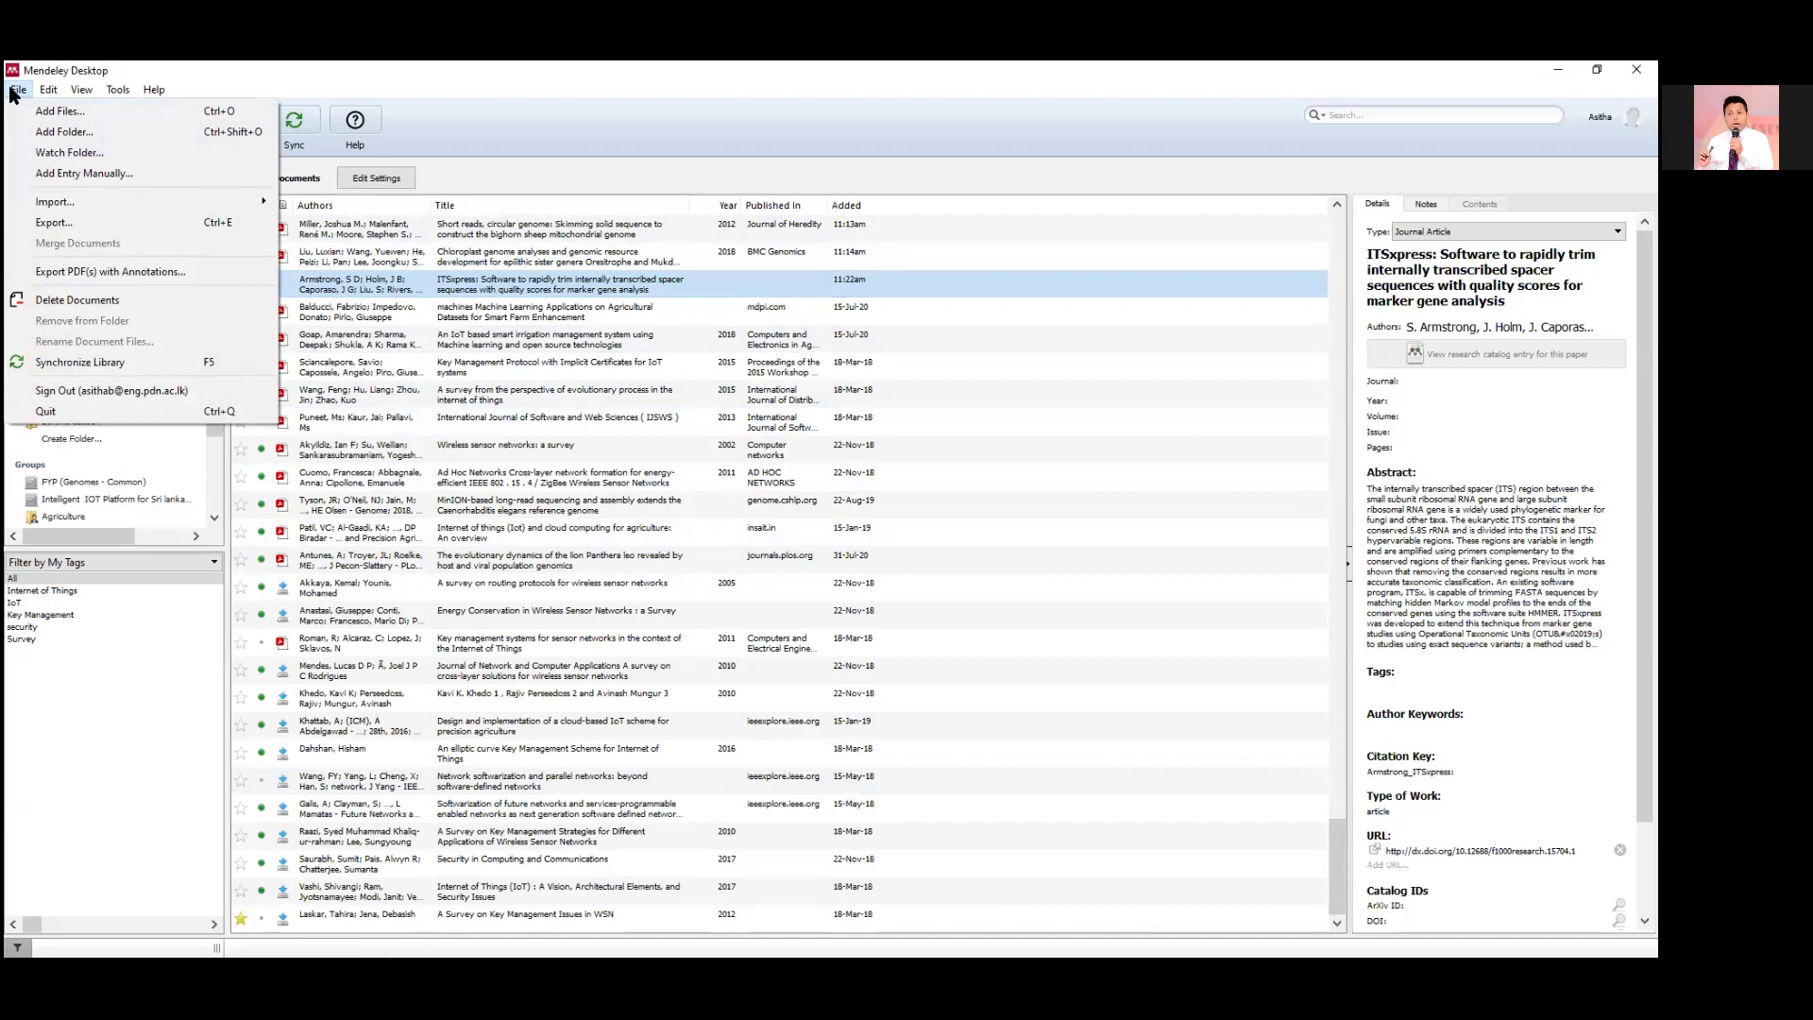
click(74, 177)
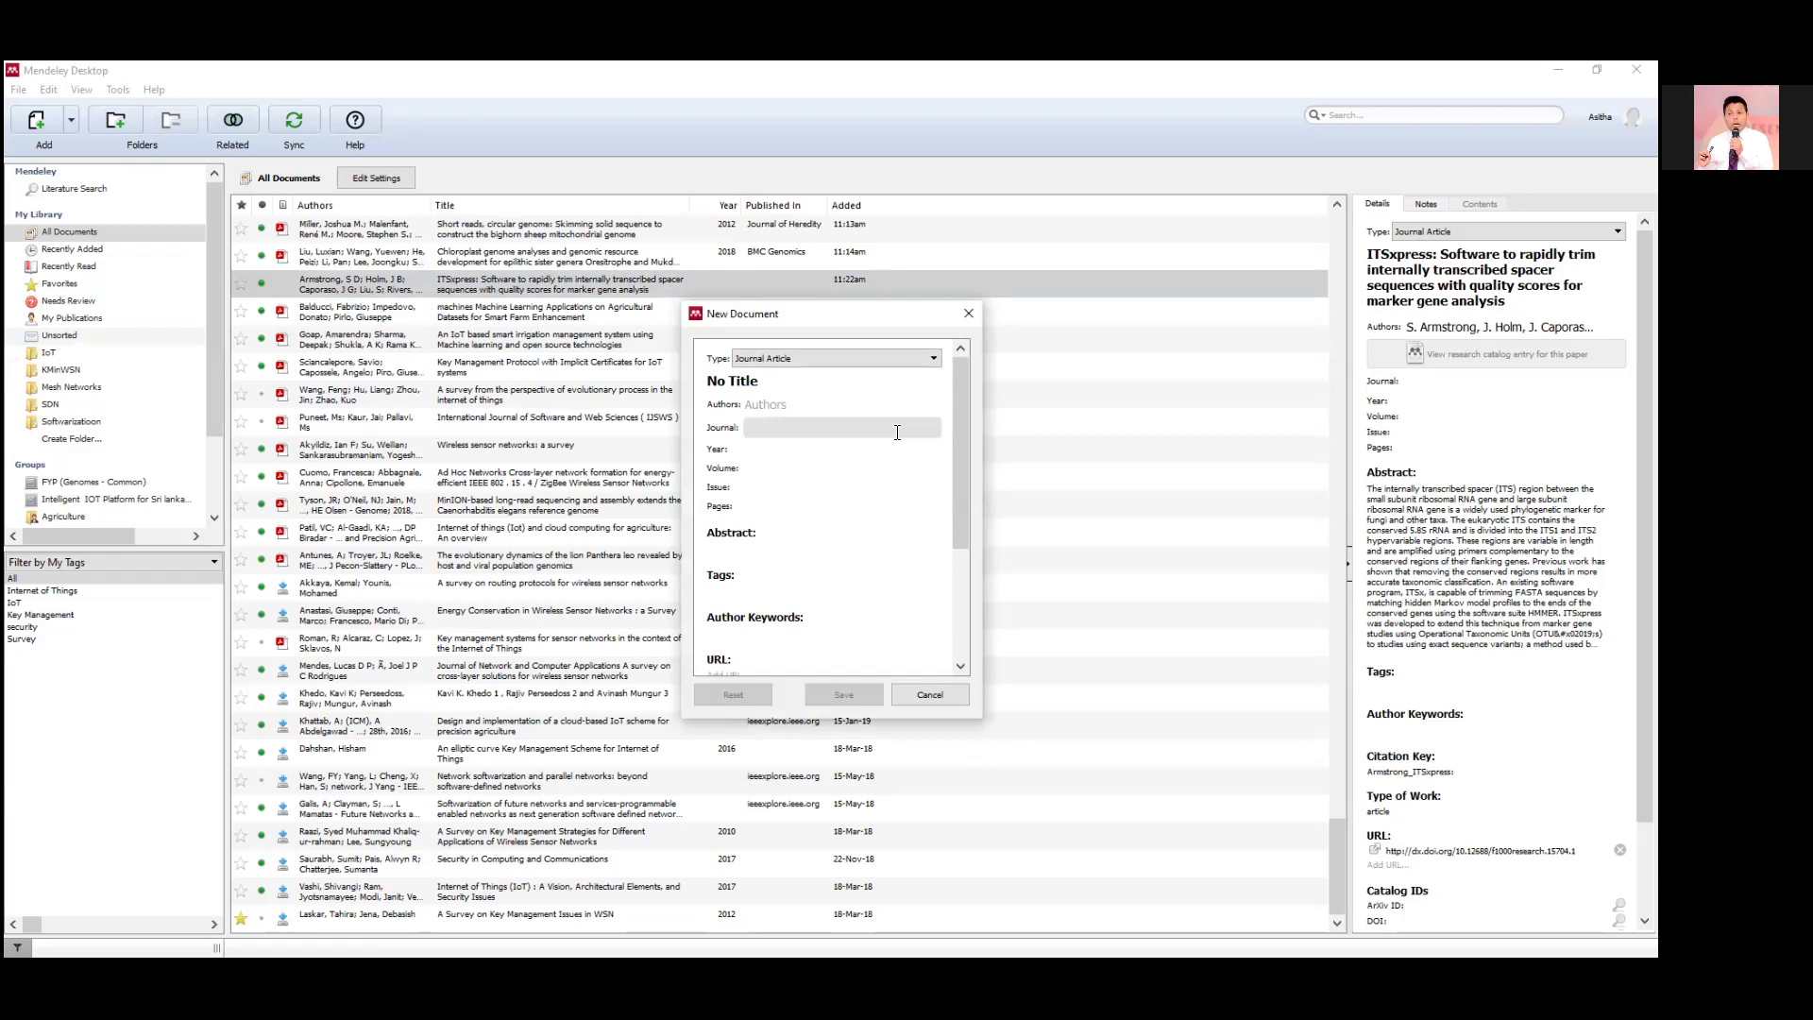
click(968, 317)
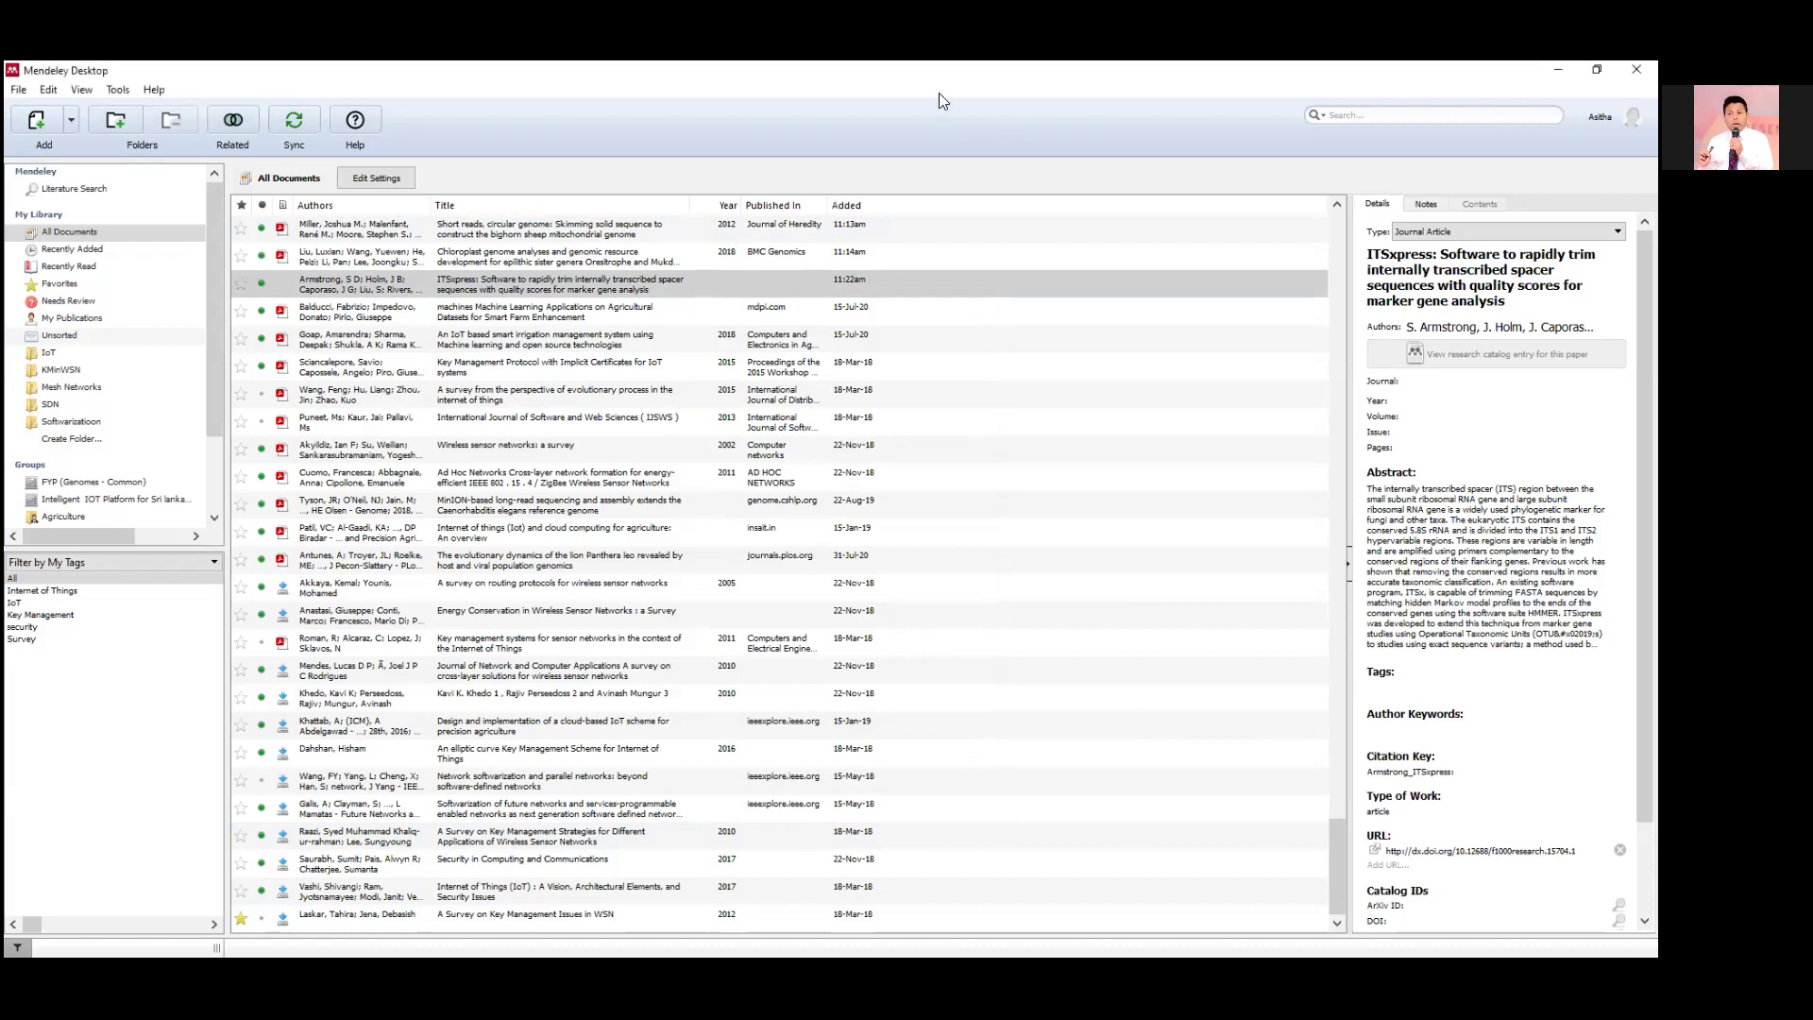
click(123, 87)
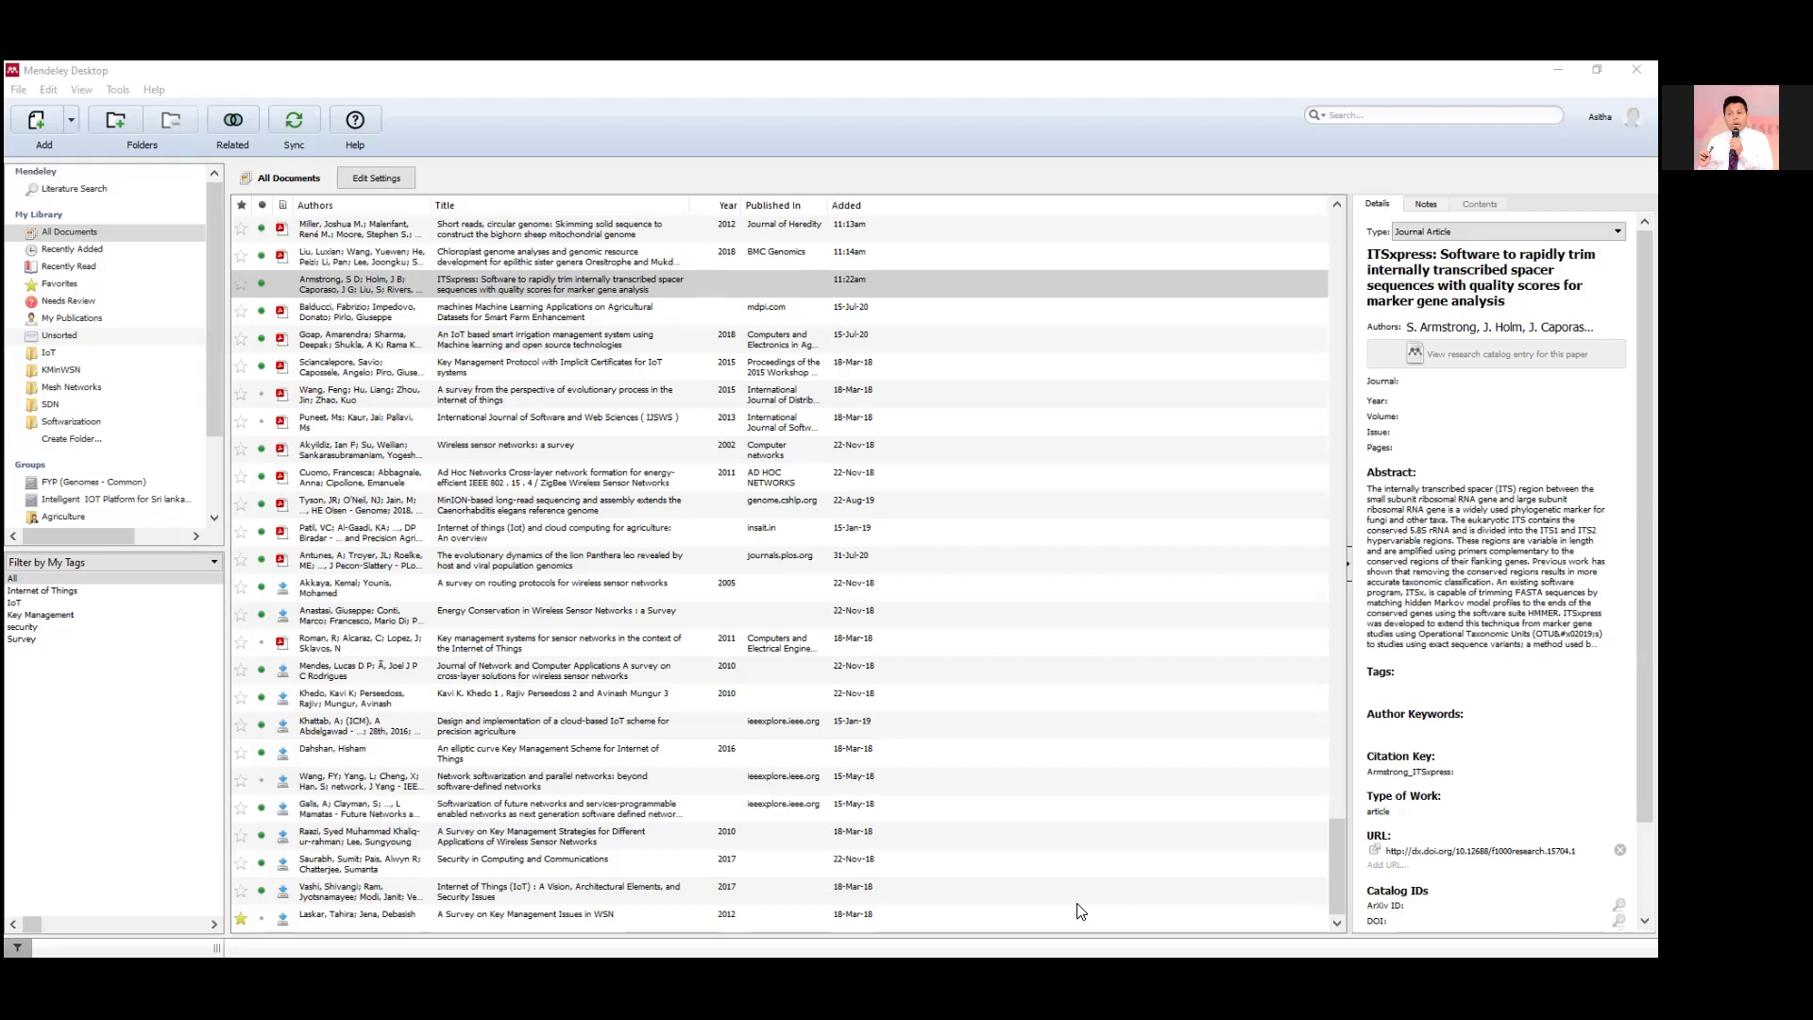
Open Google Scholar in Chrome from the address bar and return to its home page.
key(alt+Tab)
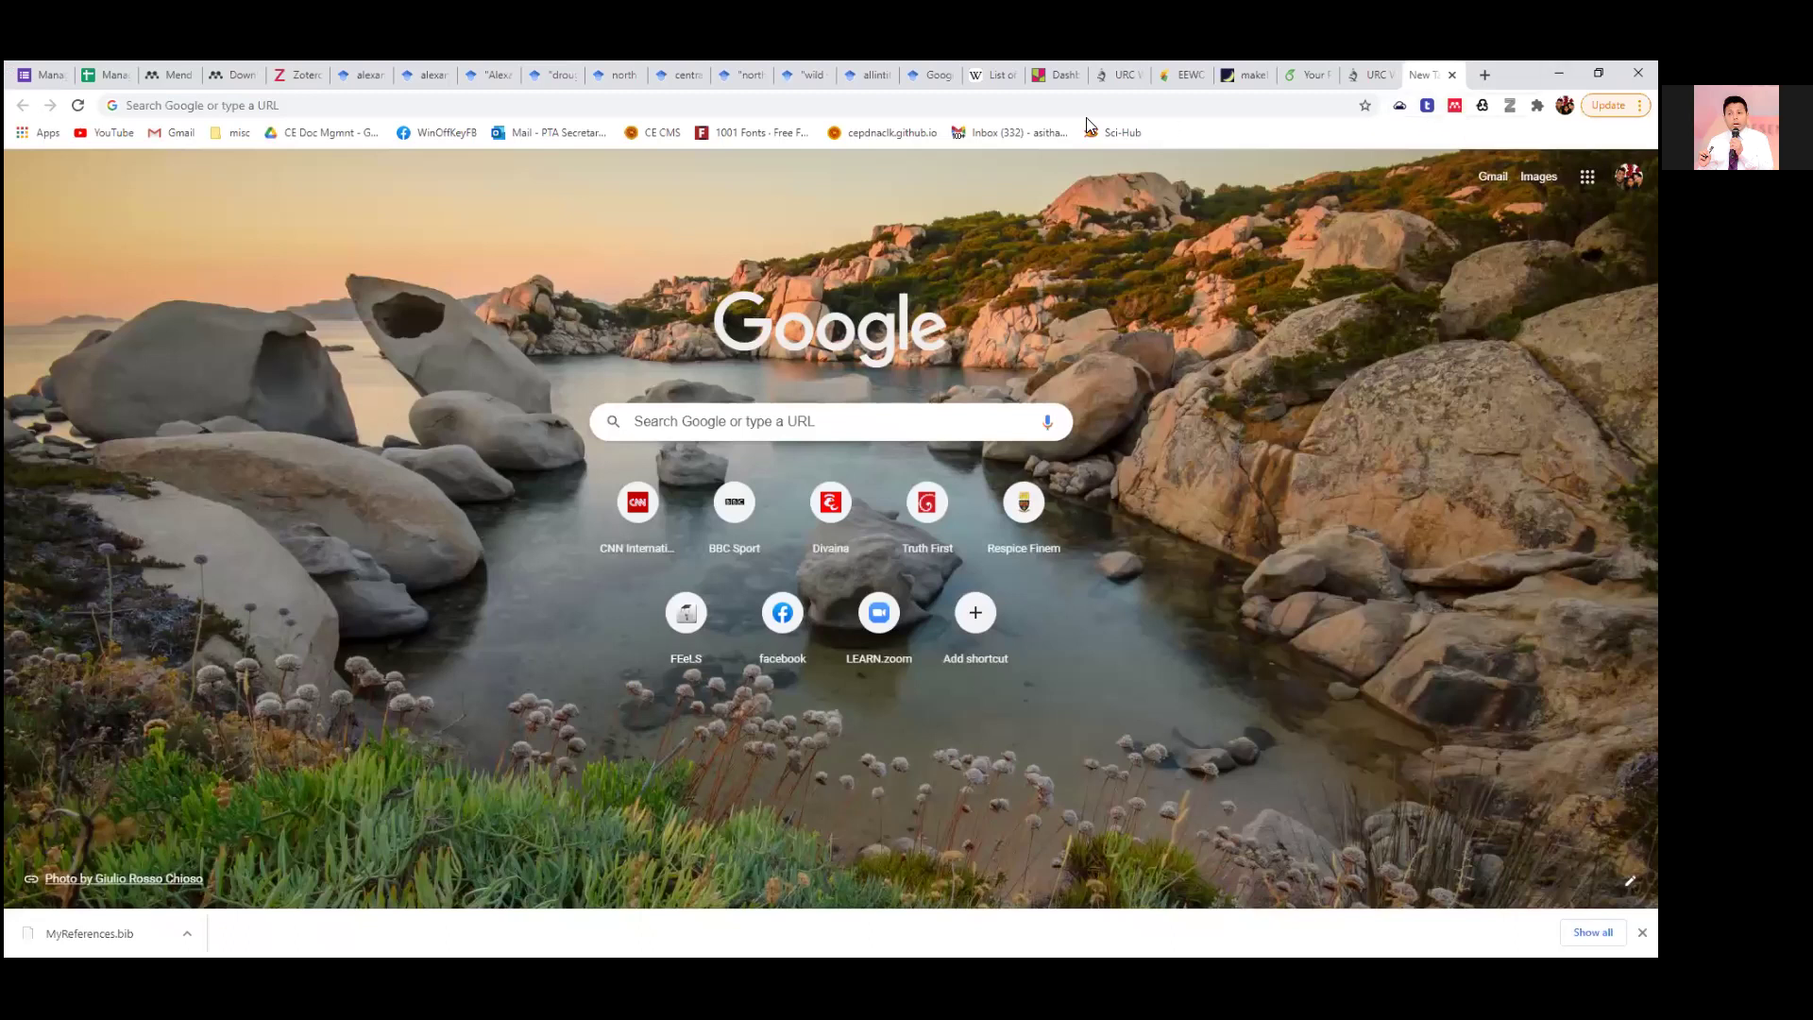
click(495, 107)
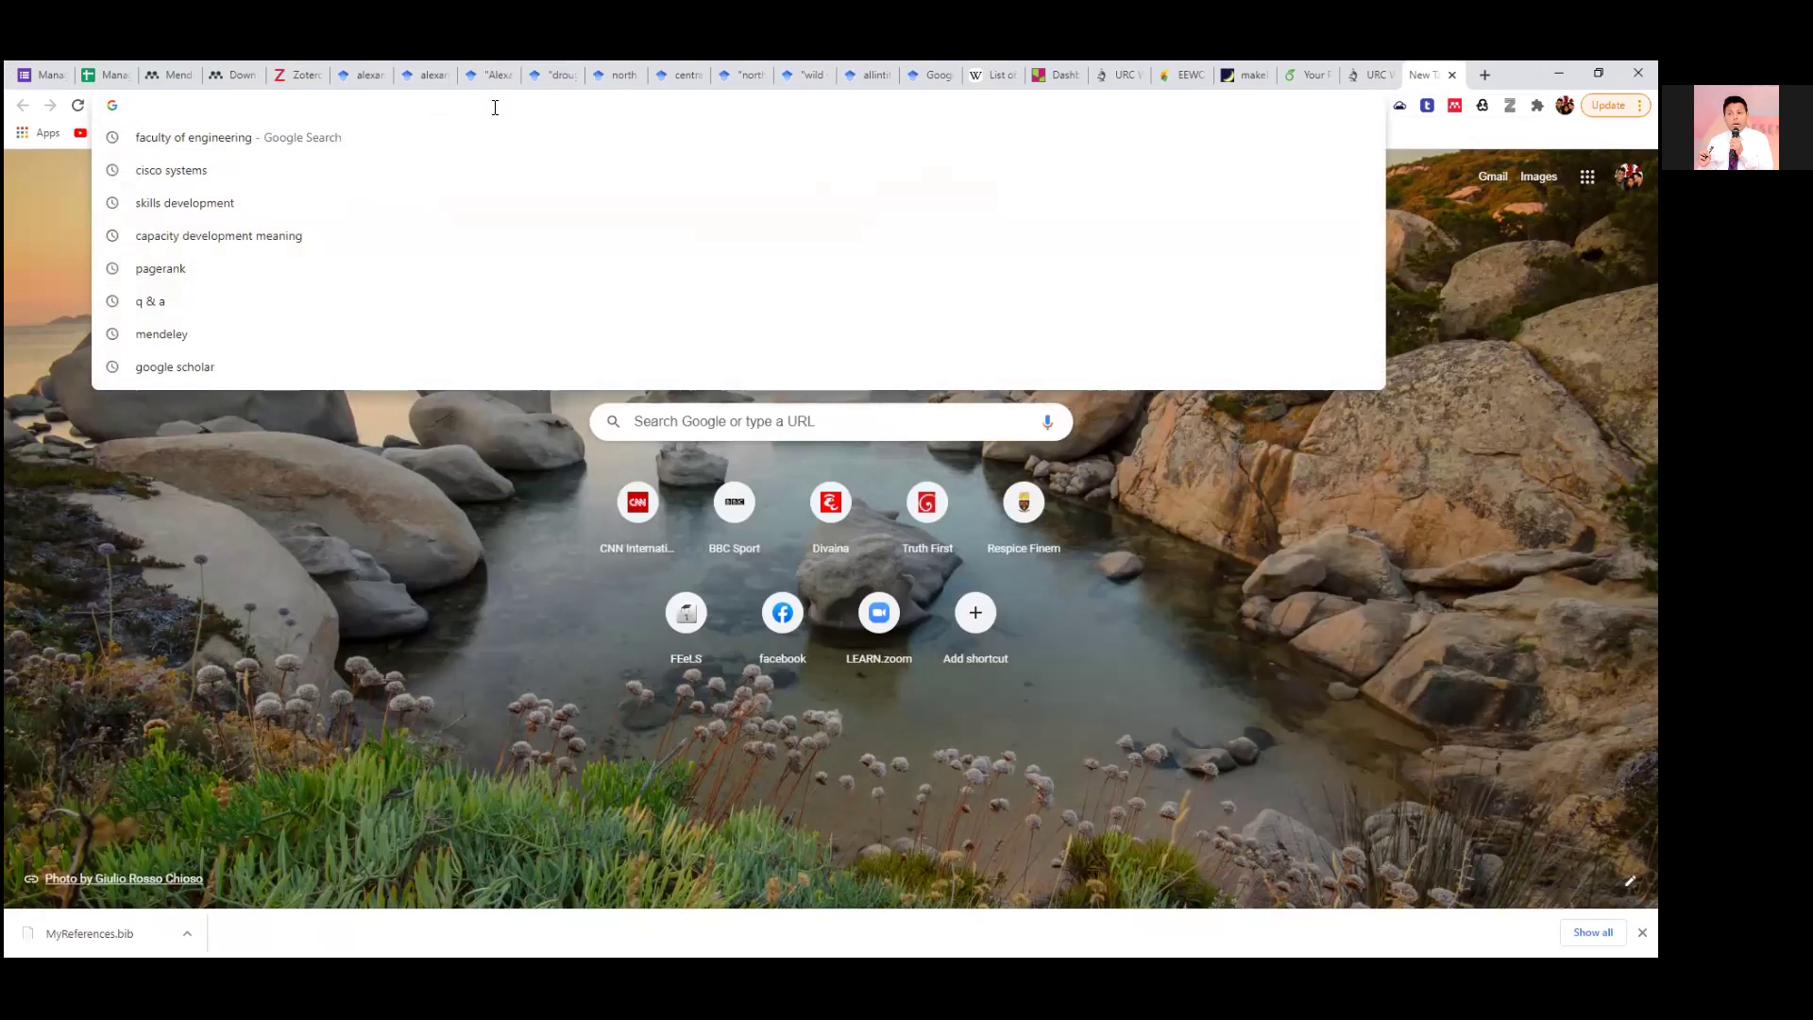
text(schol)
key(Return)
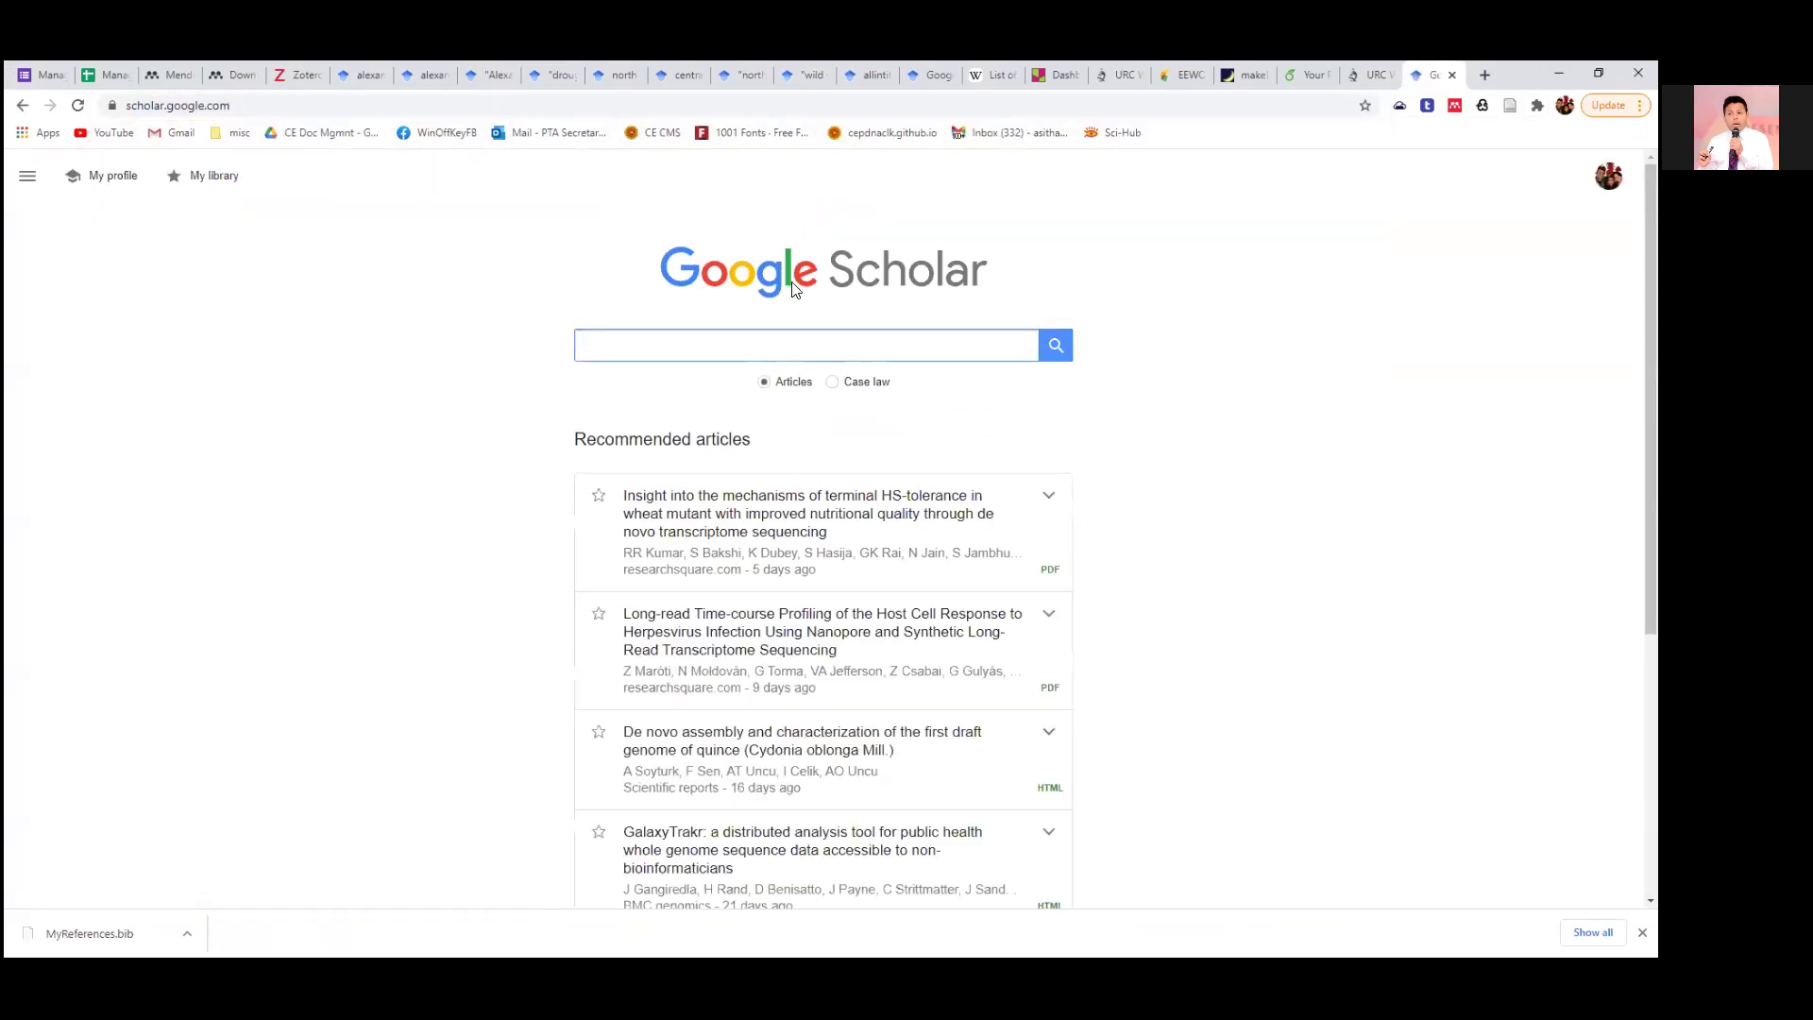
click(364, 75)
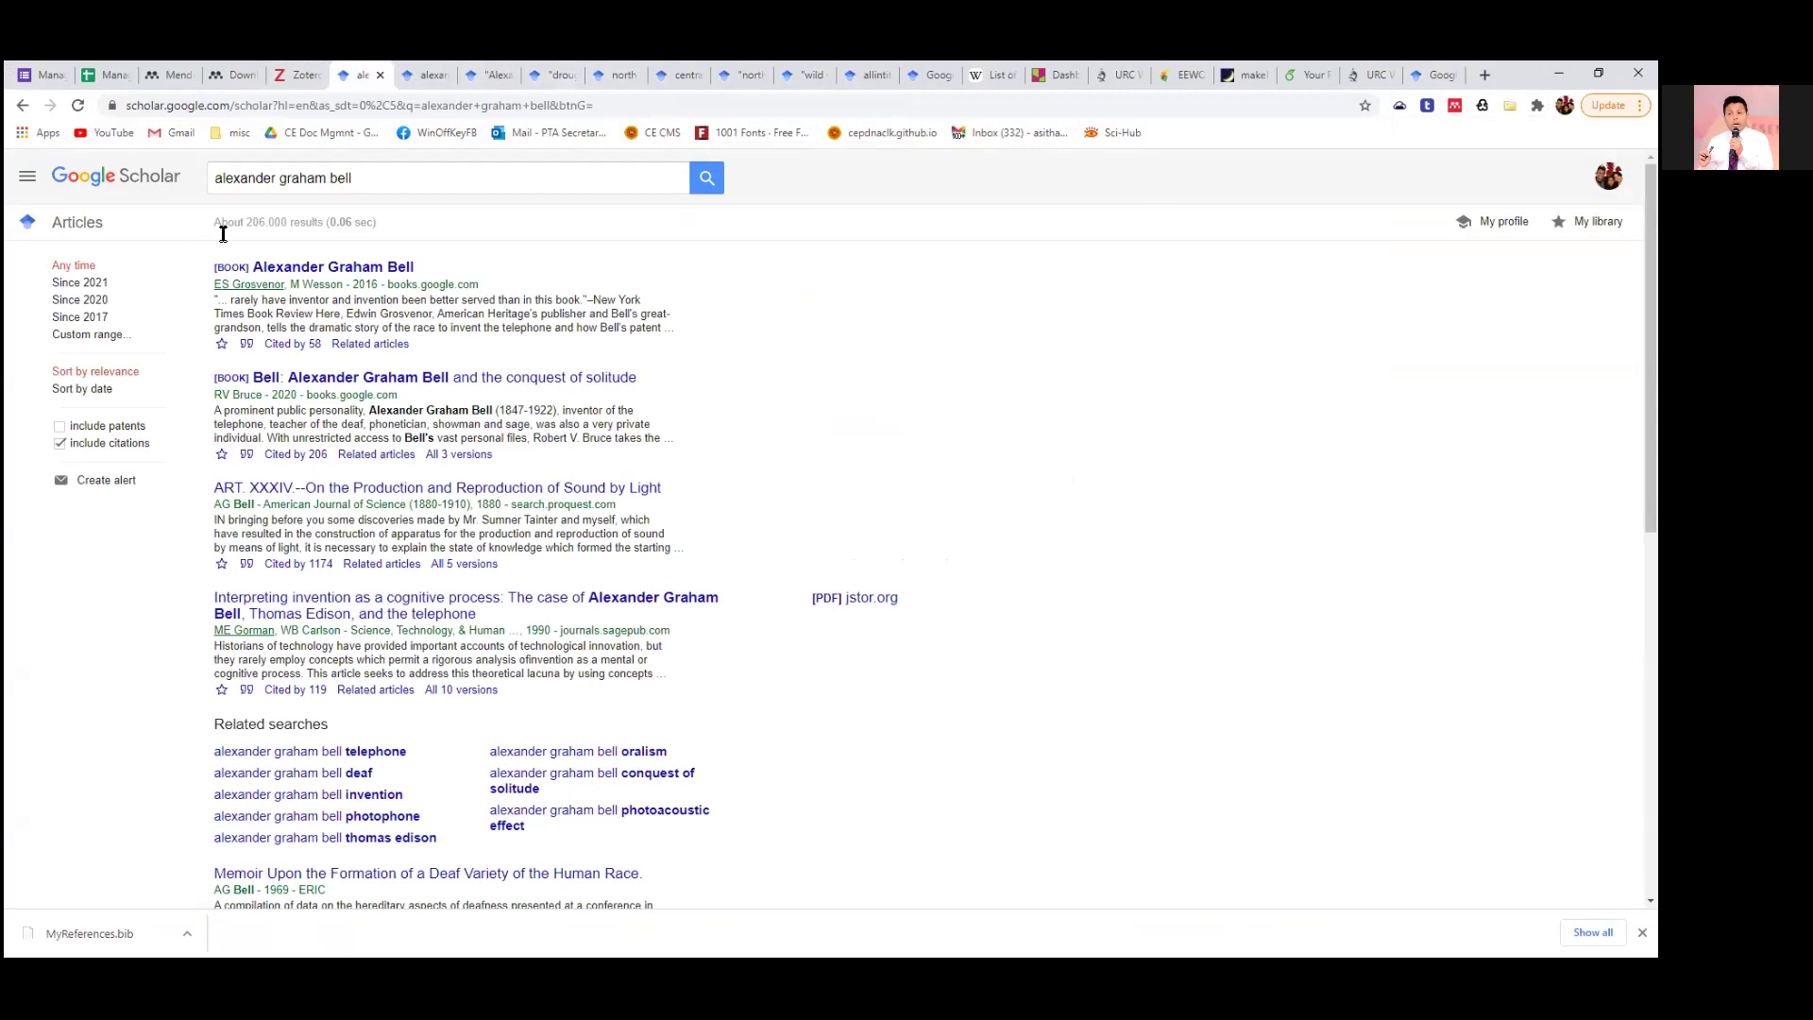
click(1427, 84)
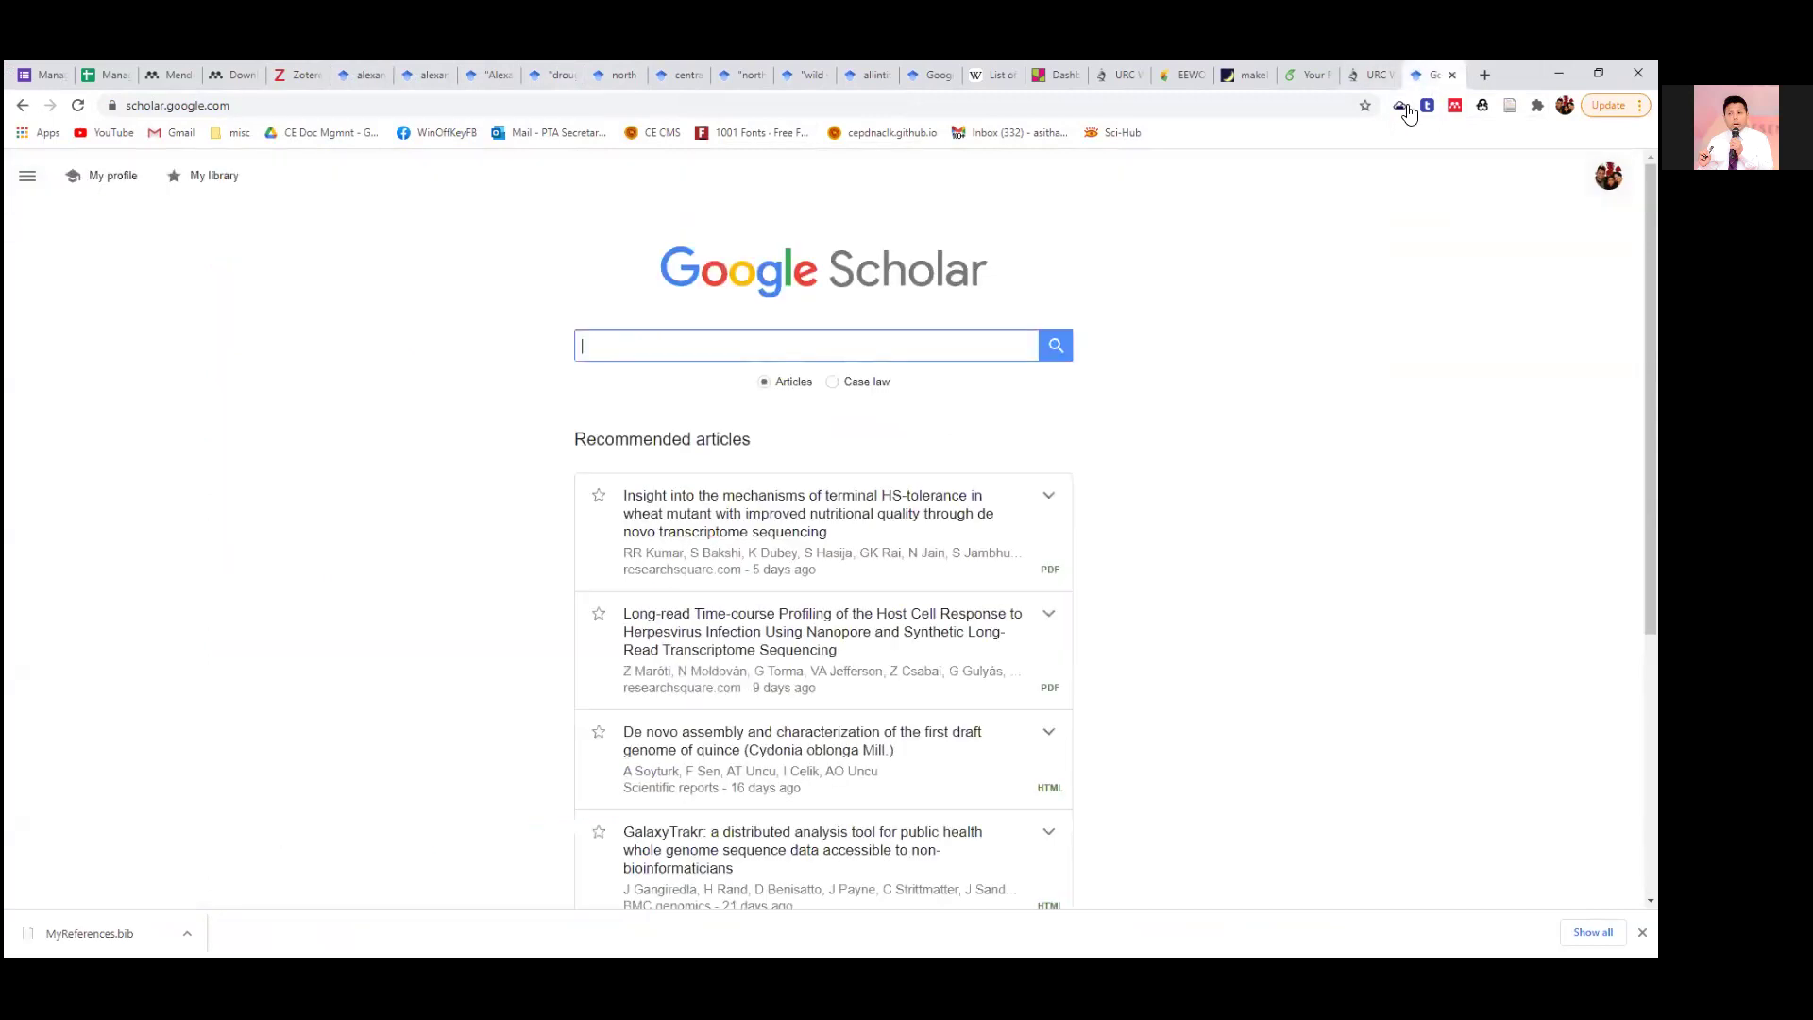
Glance at the quince genome result, then search Scholar for 'iot in agriculture'.
scroll(1157, 677, down, 1)
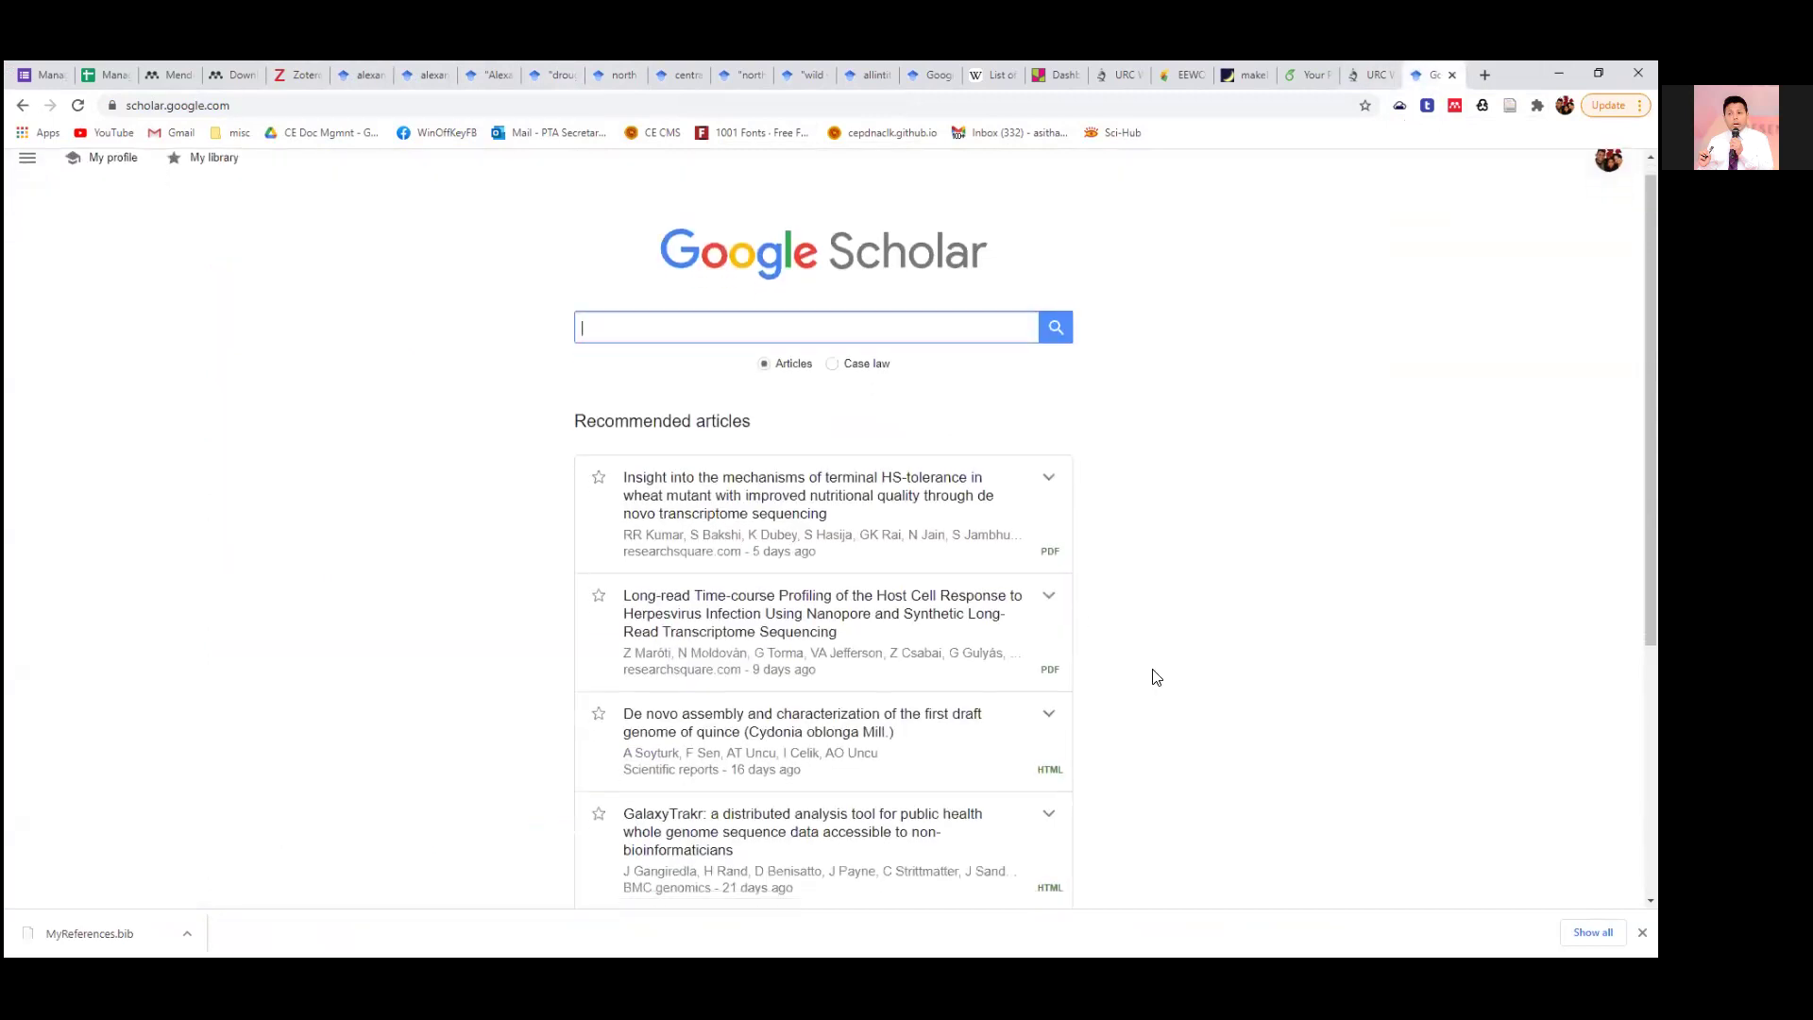
scroll(1157, 678, down, 3)
click(833, 565)
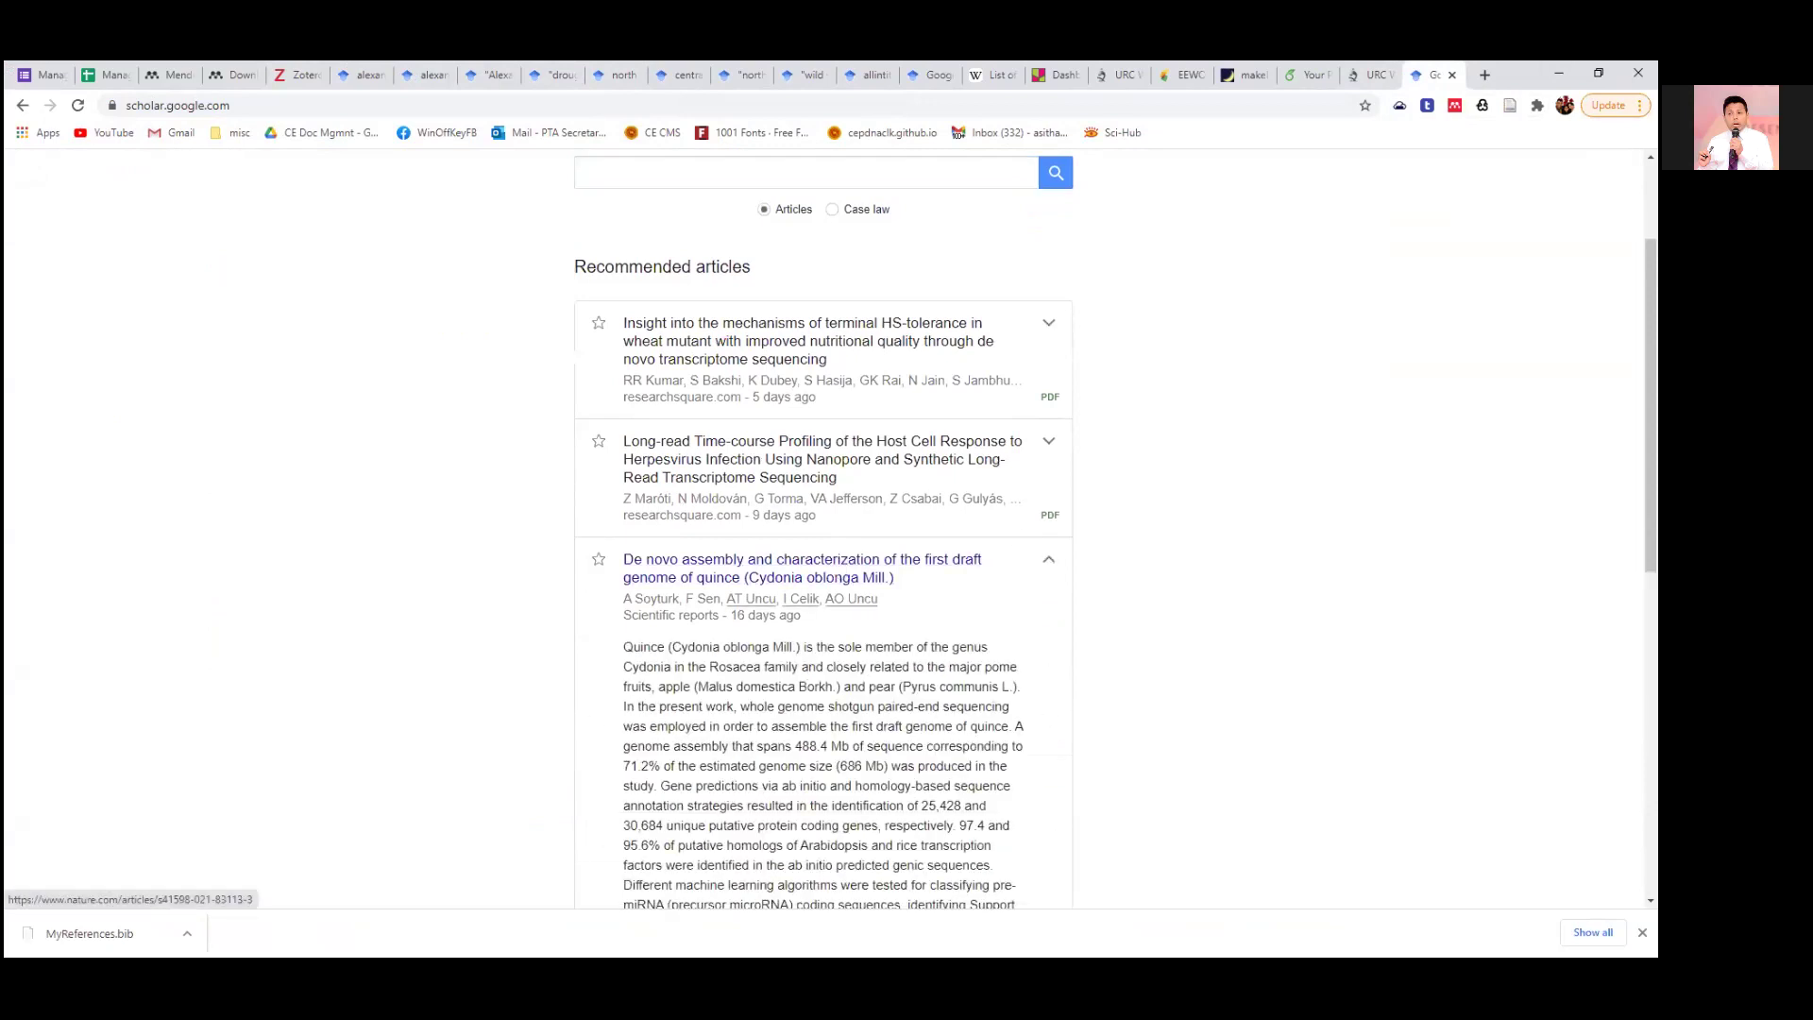
click(835, 574)
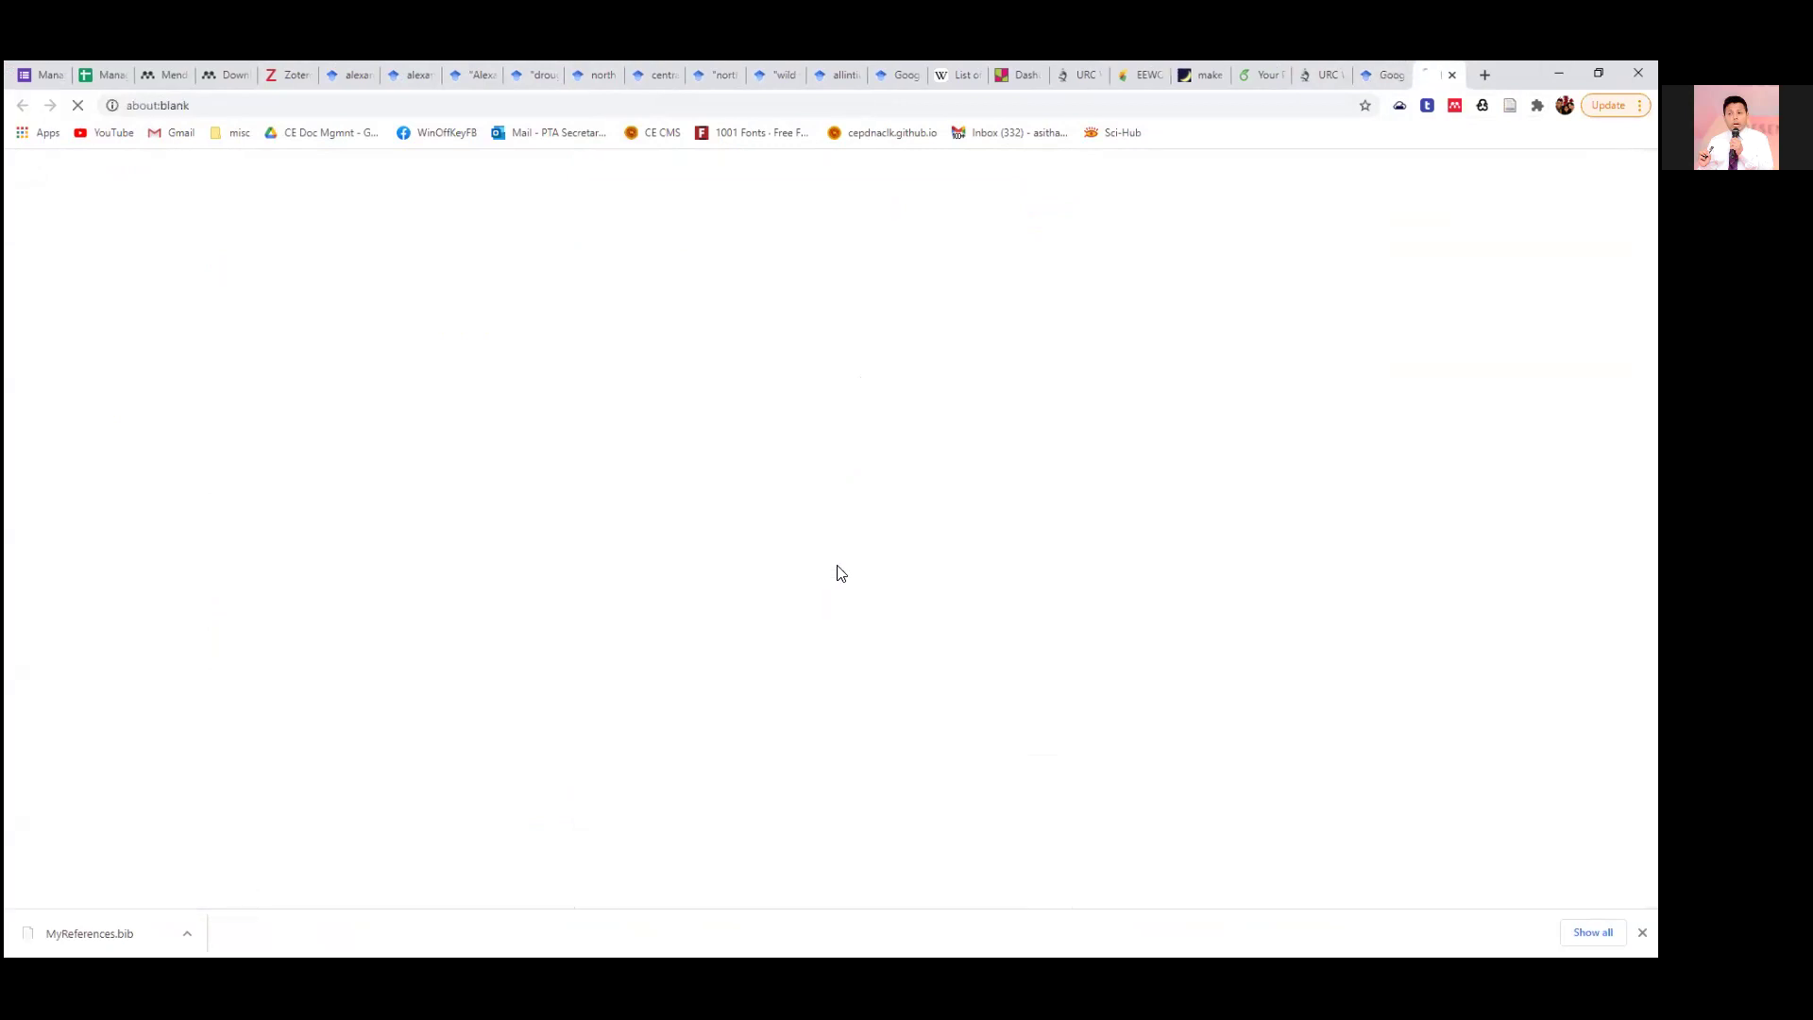
click(1379, 81)
click(736, 182)
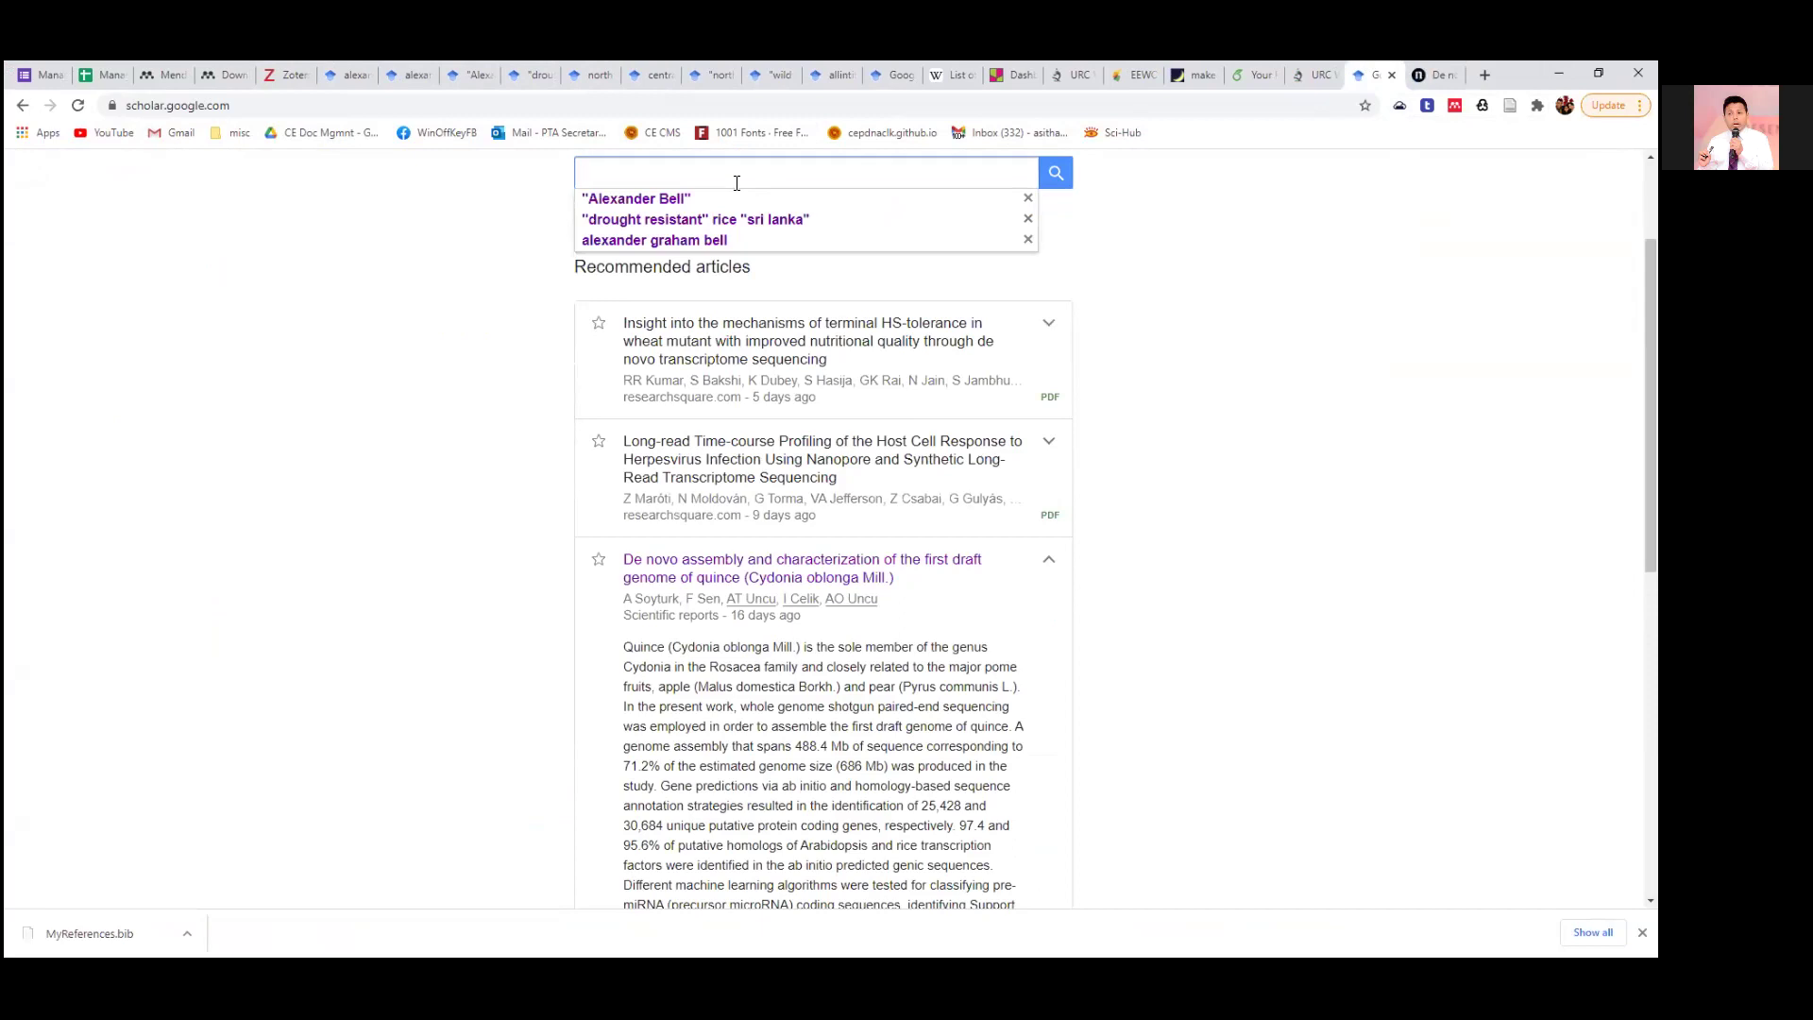
text(iot in agriculture)
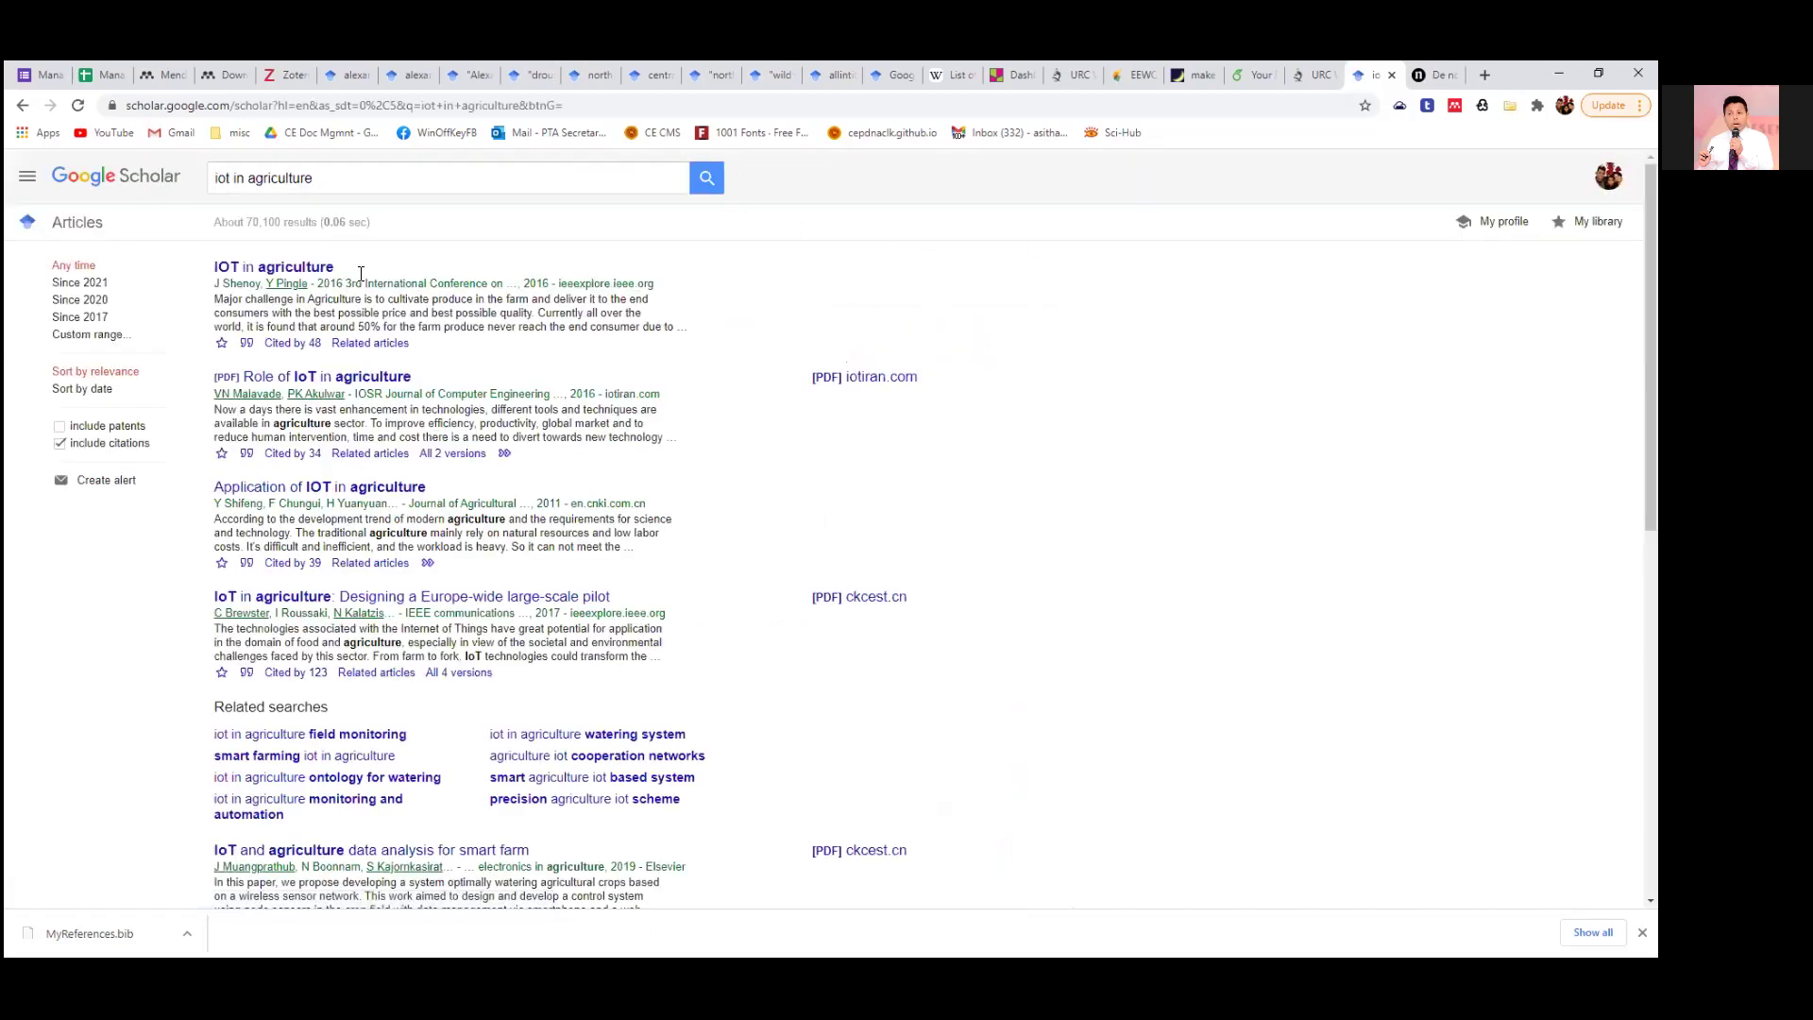
Sign in to Web Importer, mark 'Role of IoT in Agriculture', and target My Library.
click(1453, 107)
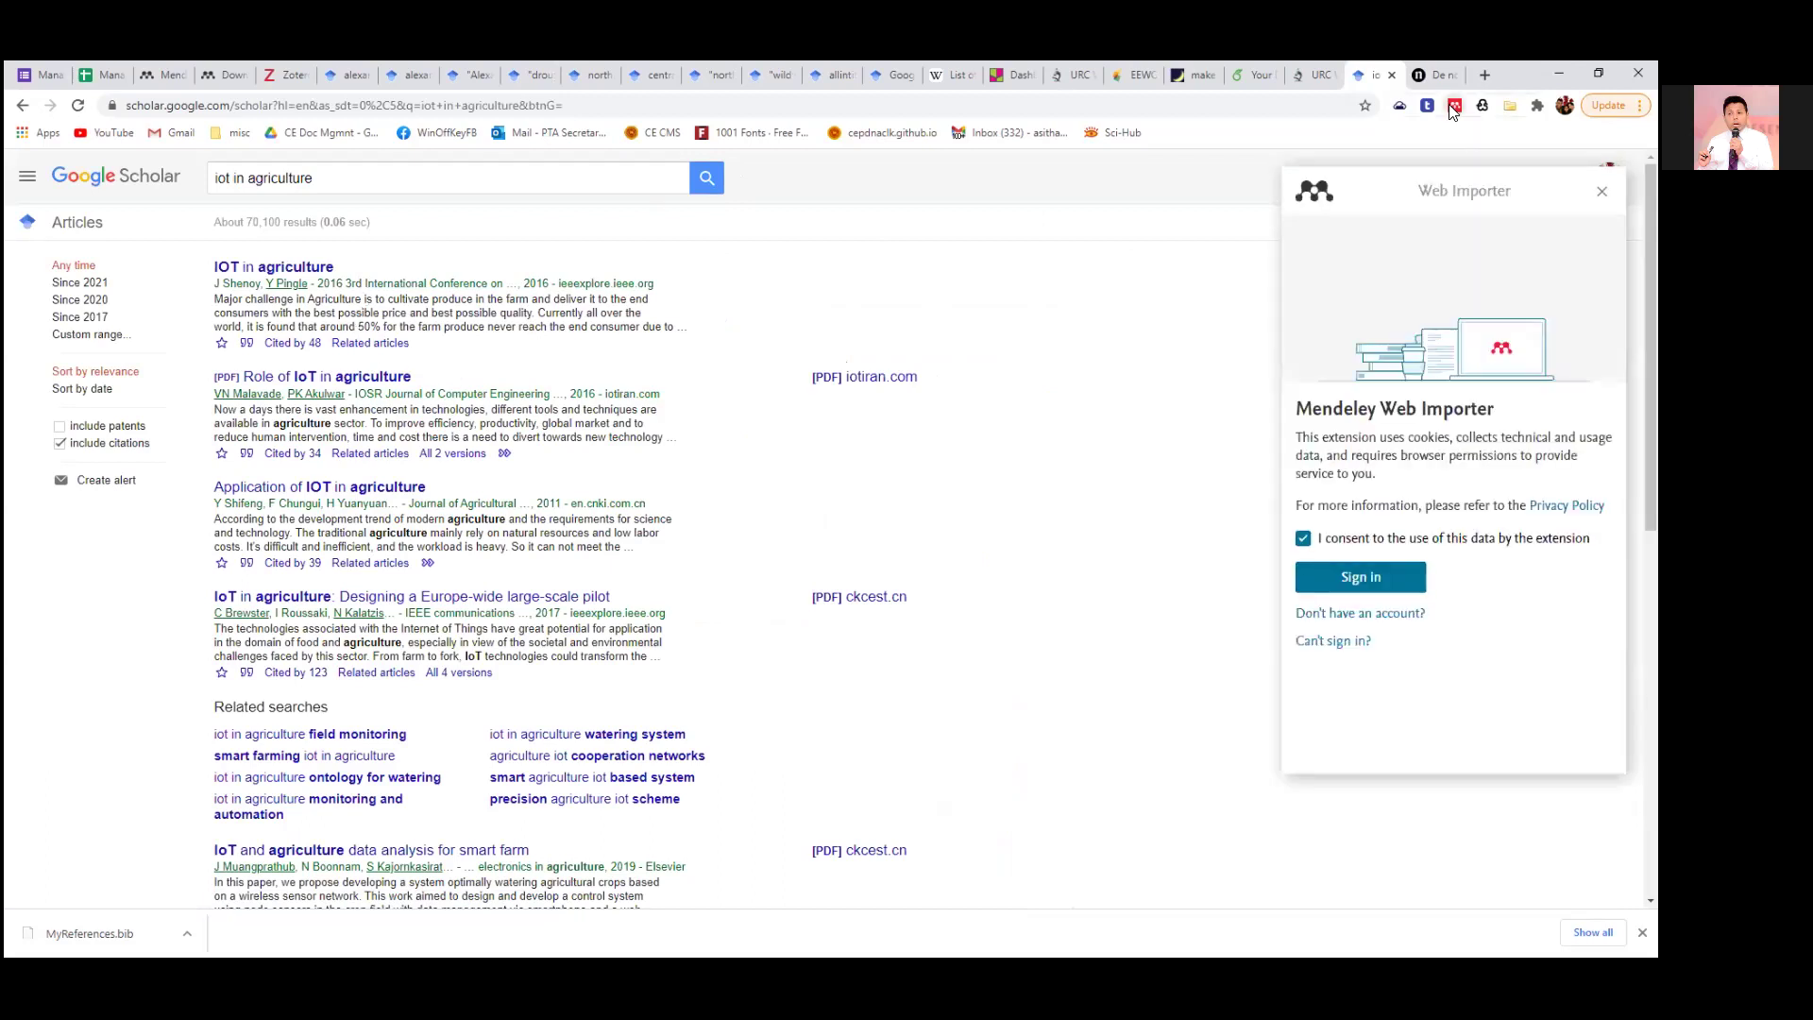
click(1356, 578)
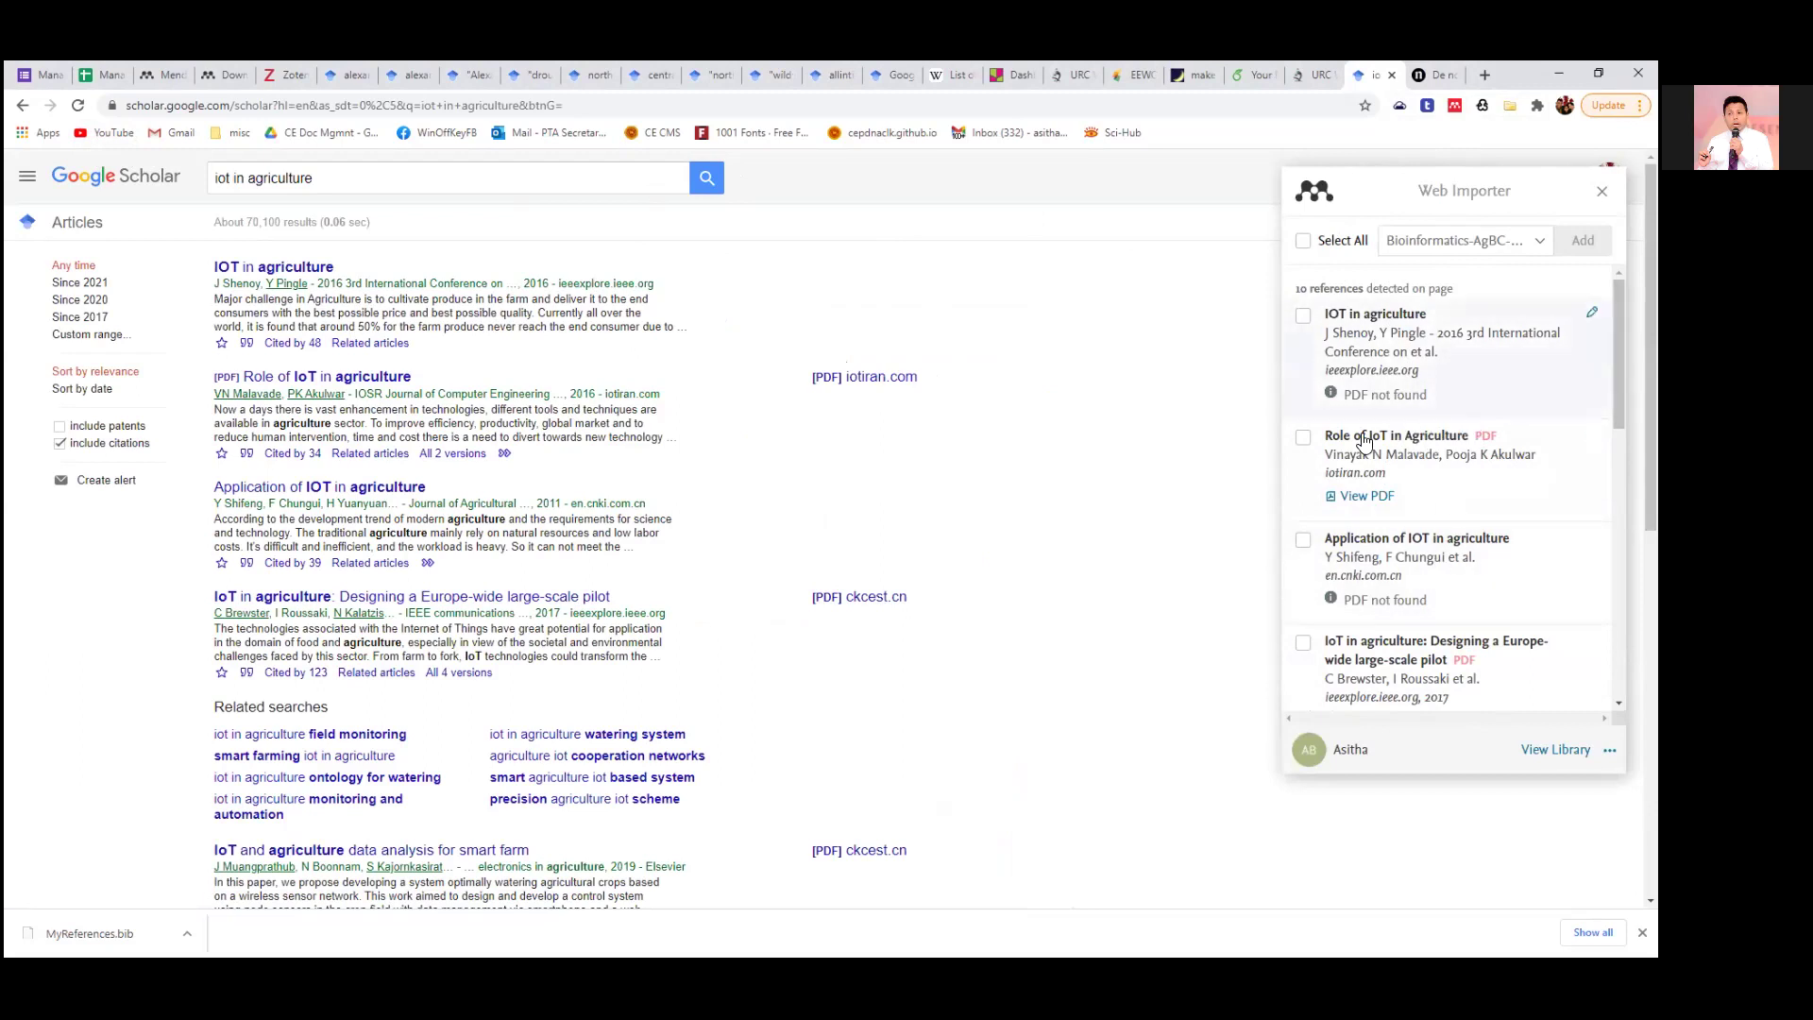
click(1302, 438)
click(1302, 438)
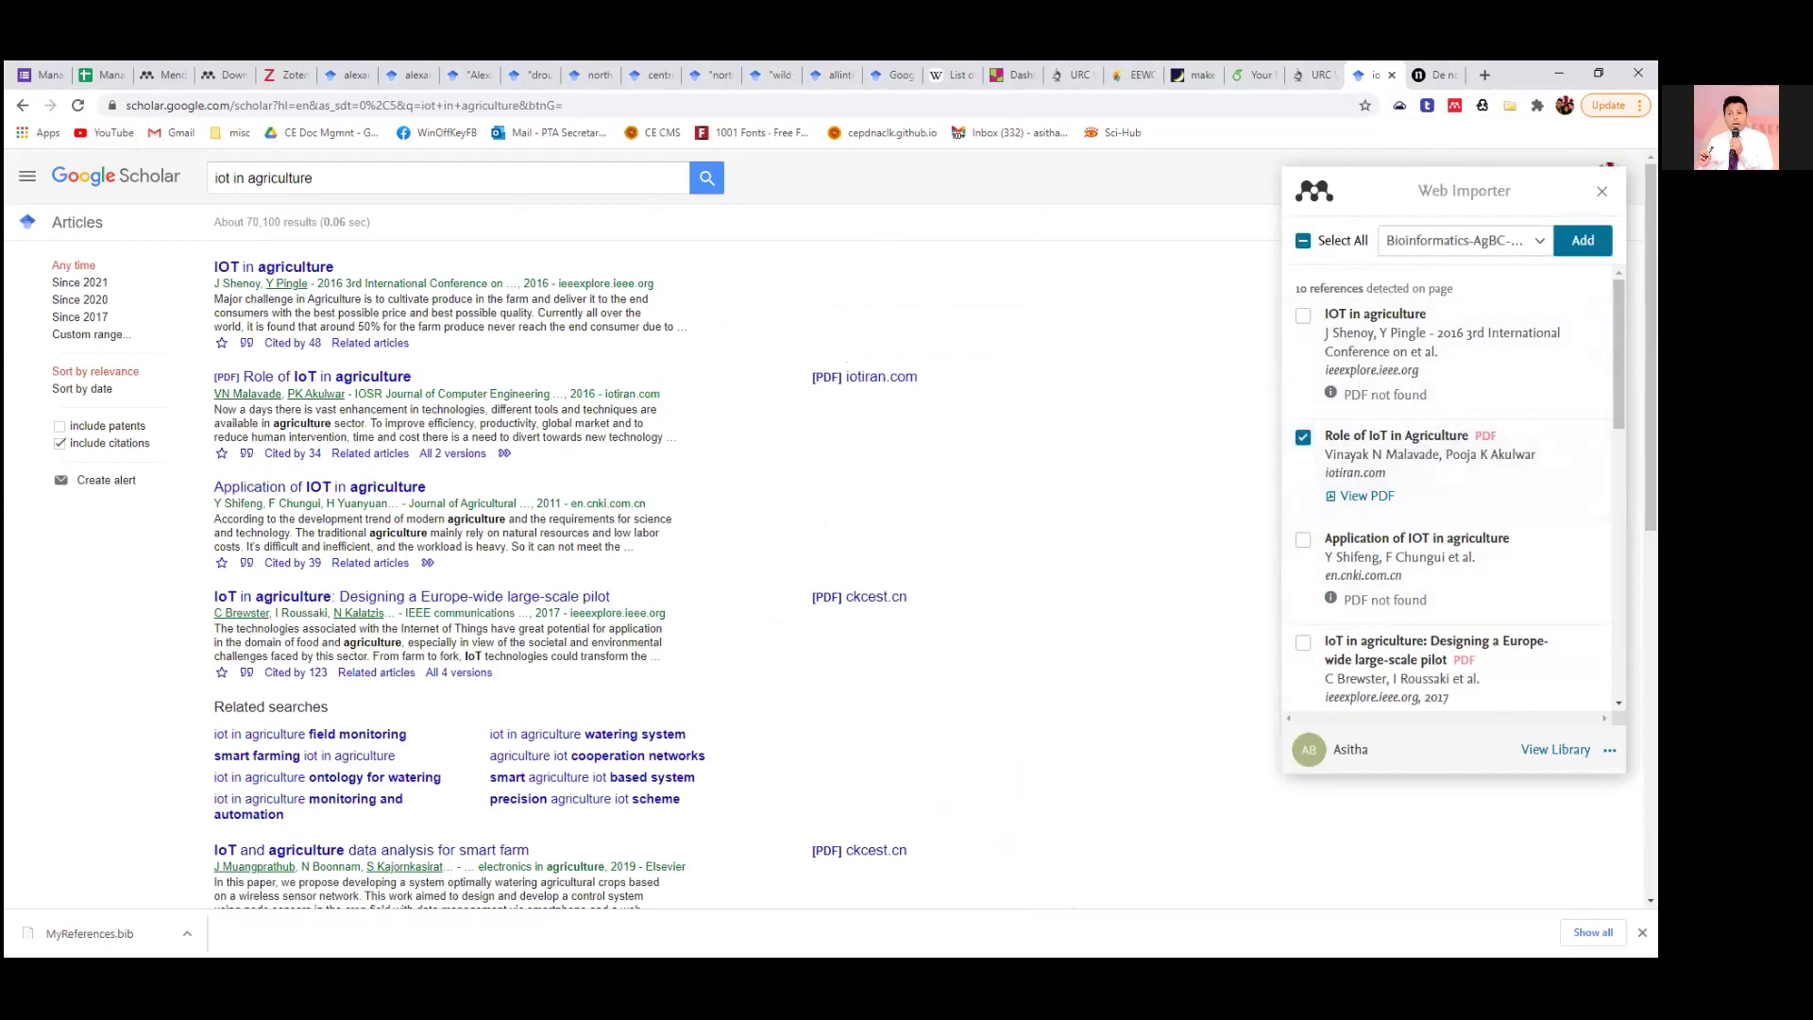
click(1459, 240)
click(1315, 381)
click(1459, 240)
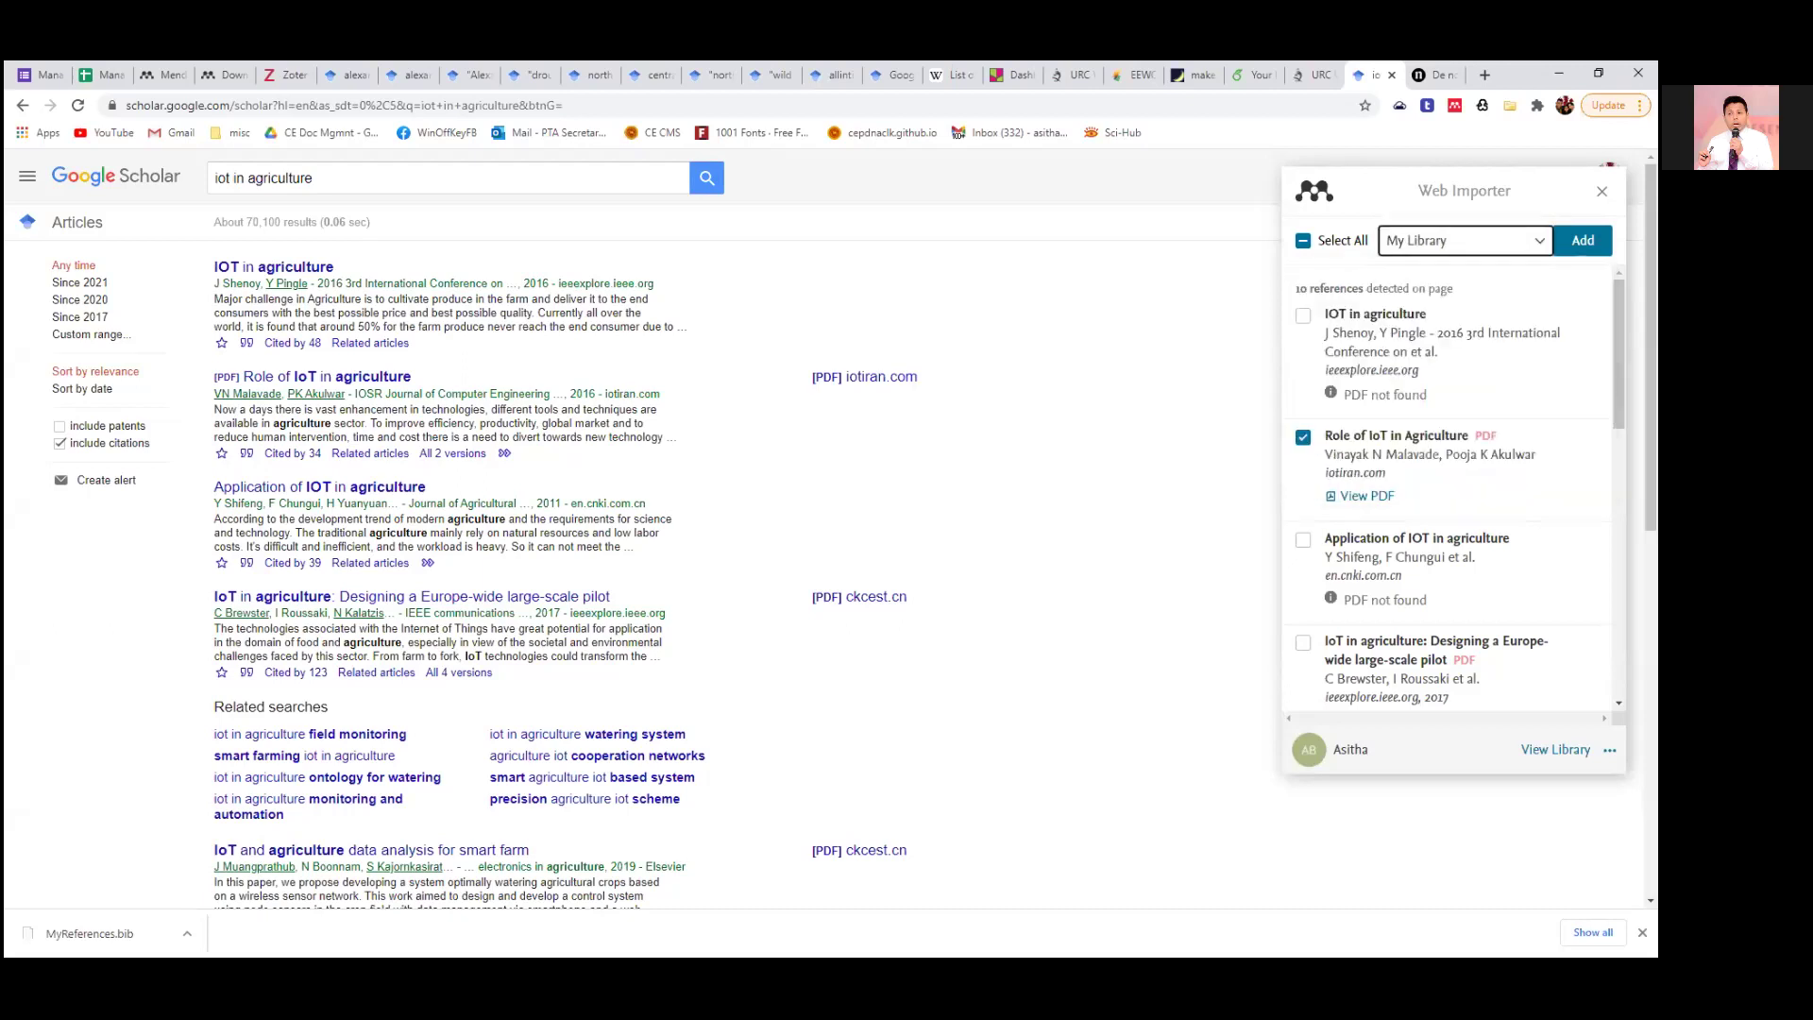
Also mark the Europe-wide pilot and smart-farm papers, and add all three to My Library.
scroll(1349, 555, down, 1)
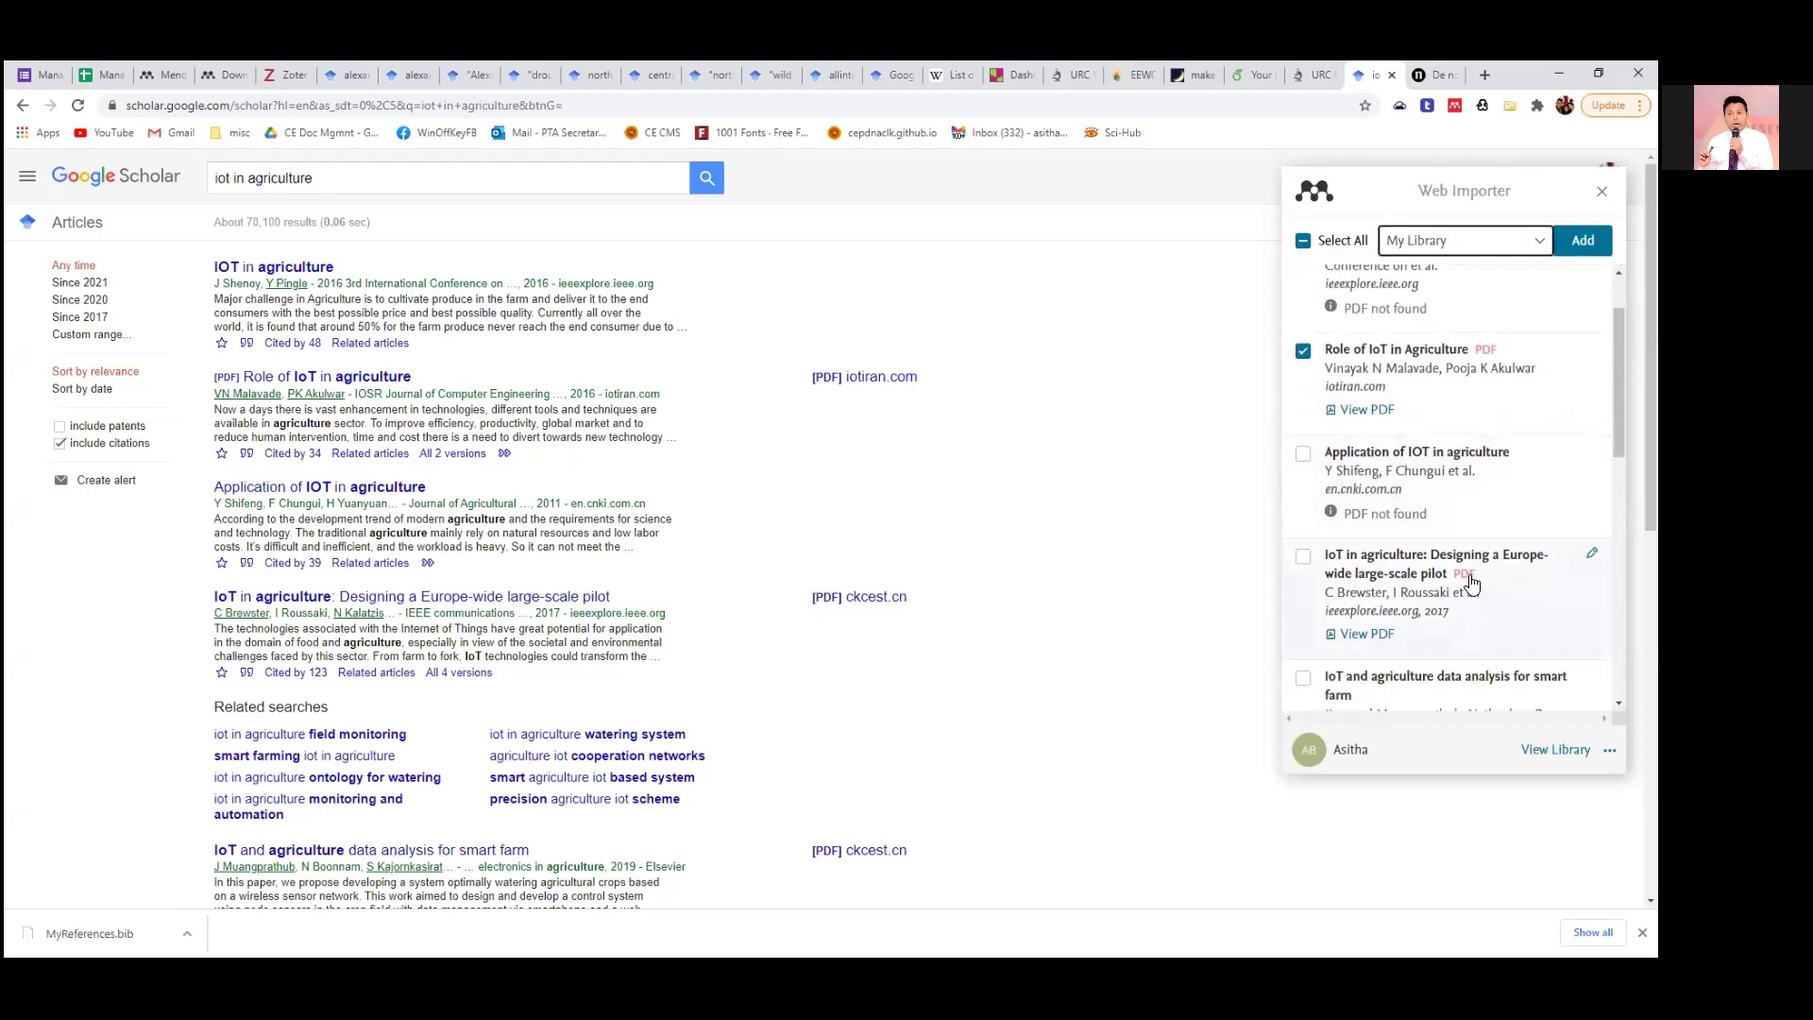
scroll(1468, 579, up, 1)
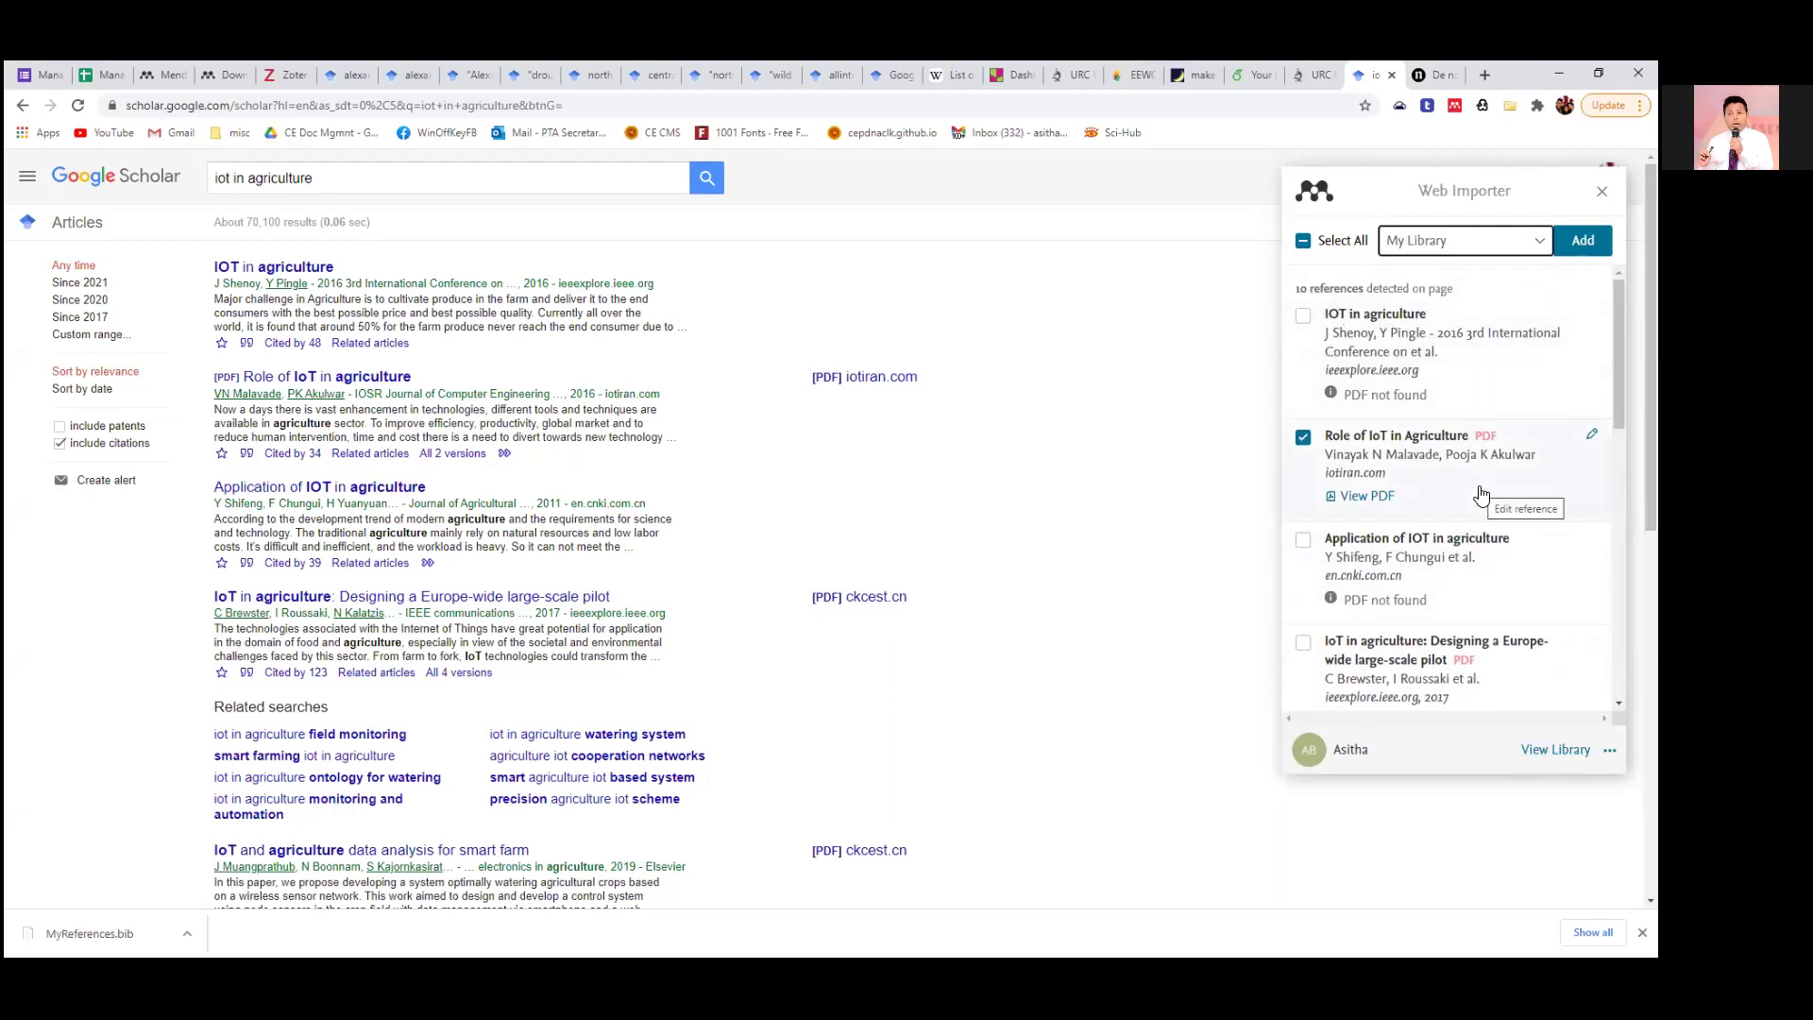
scroll(1480, 495, down, 2)
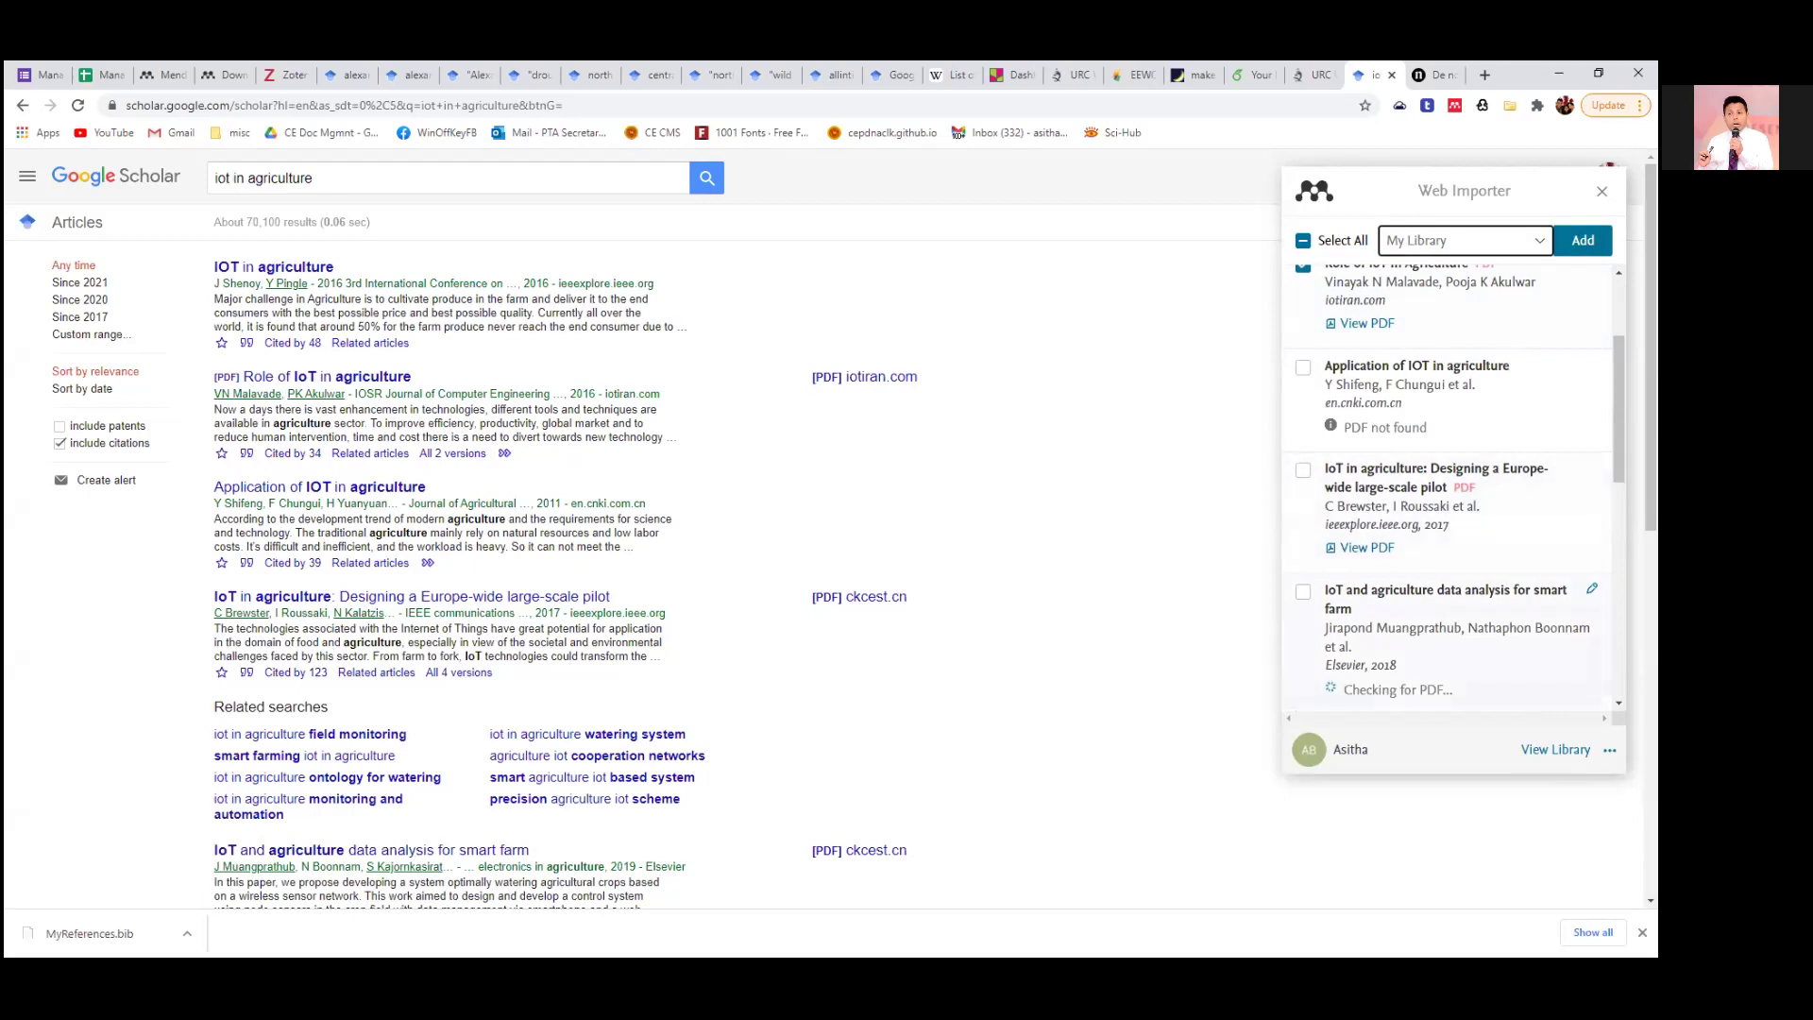
click(1304, 470)
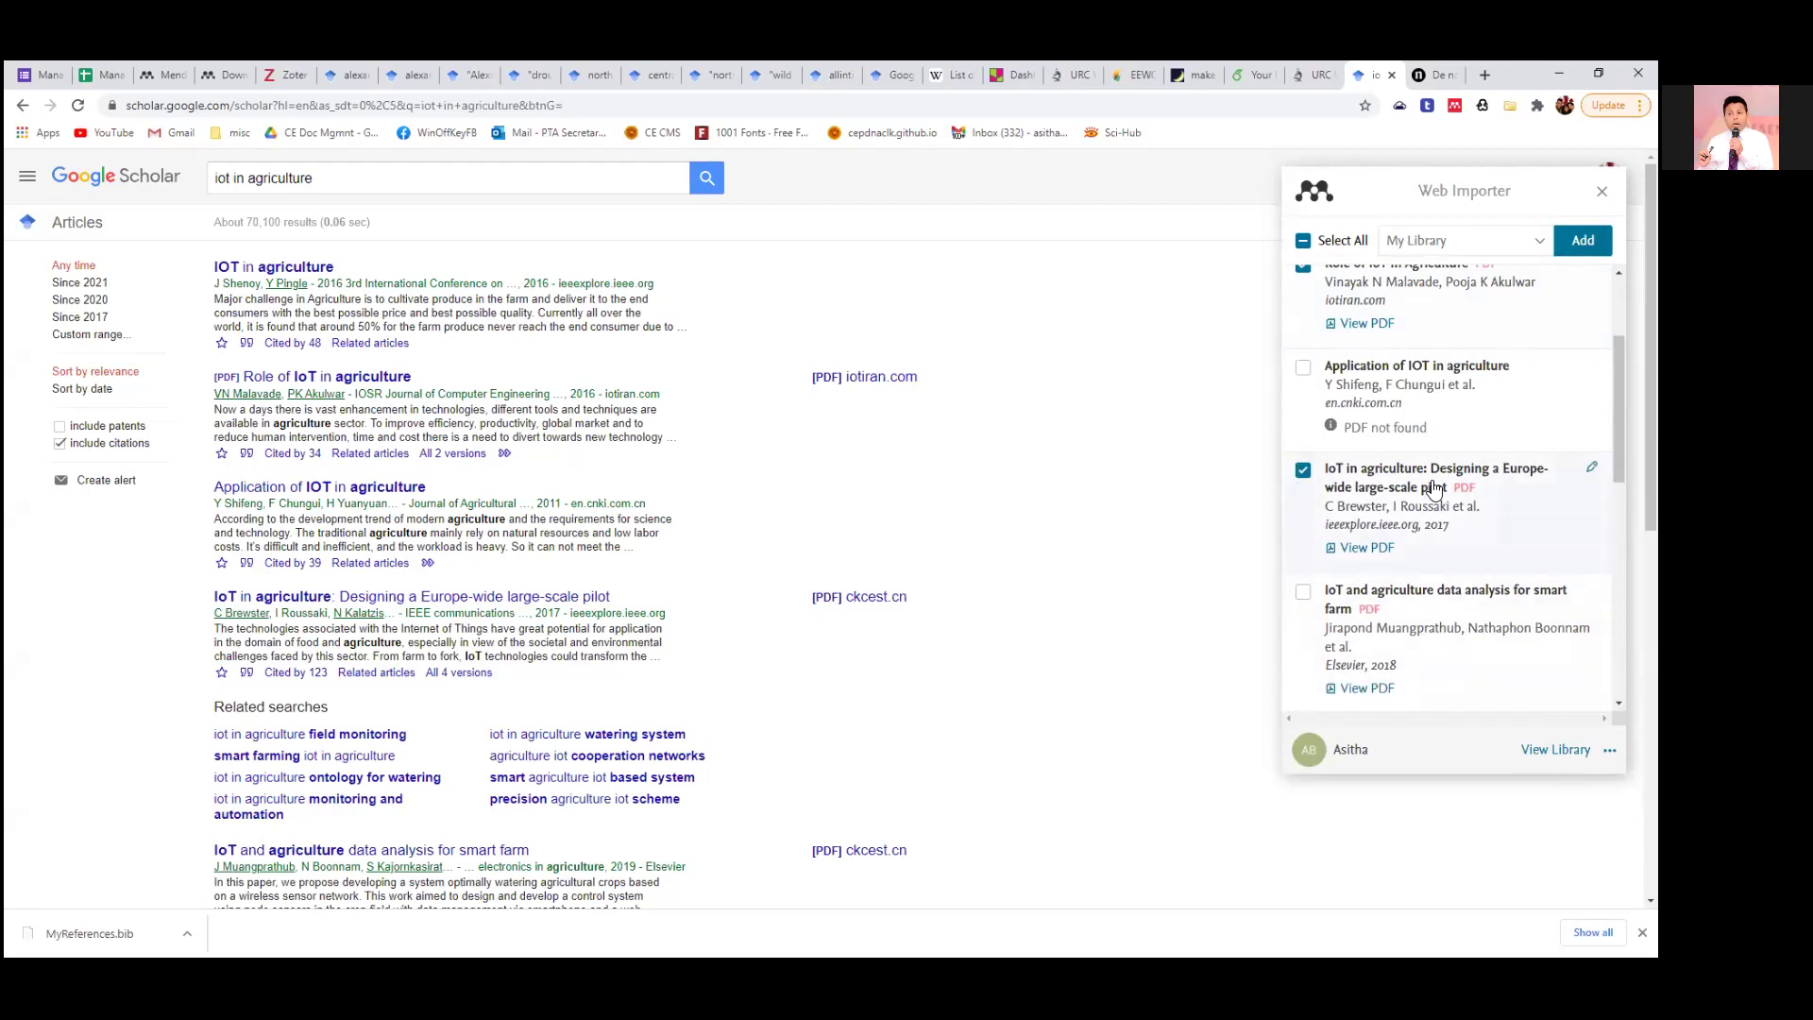
click(1303, 592)
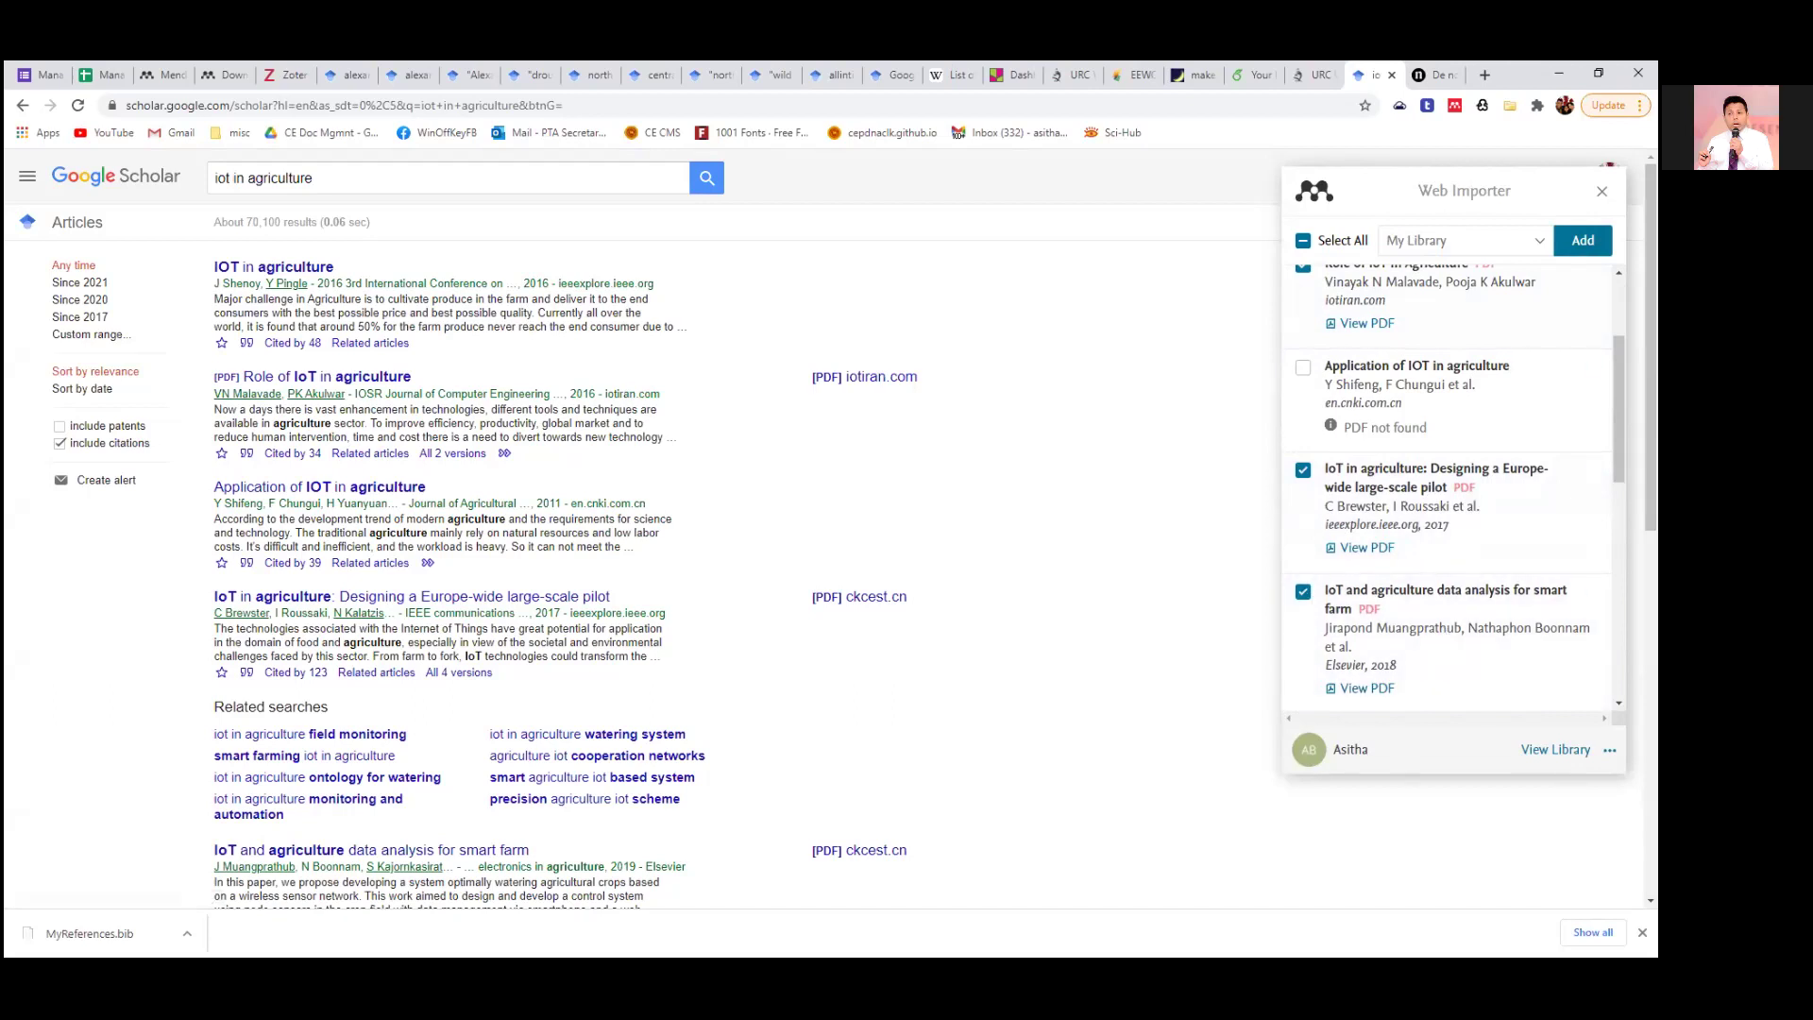
click(1583, 240)
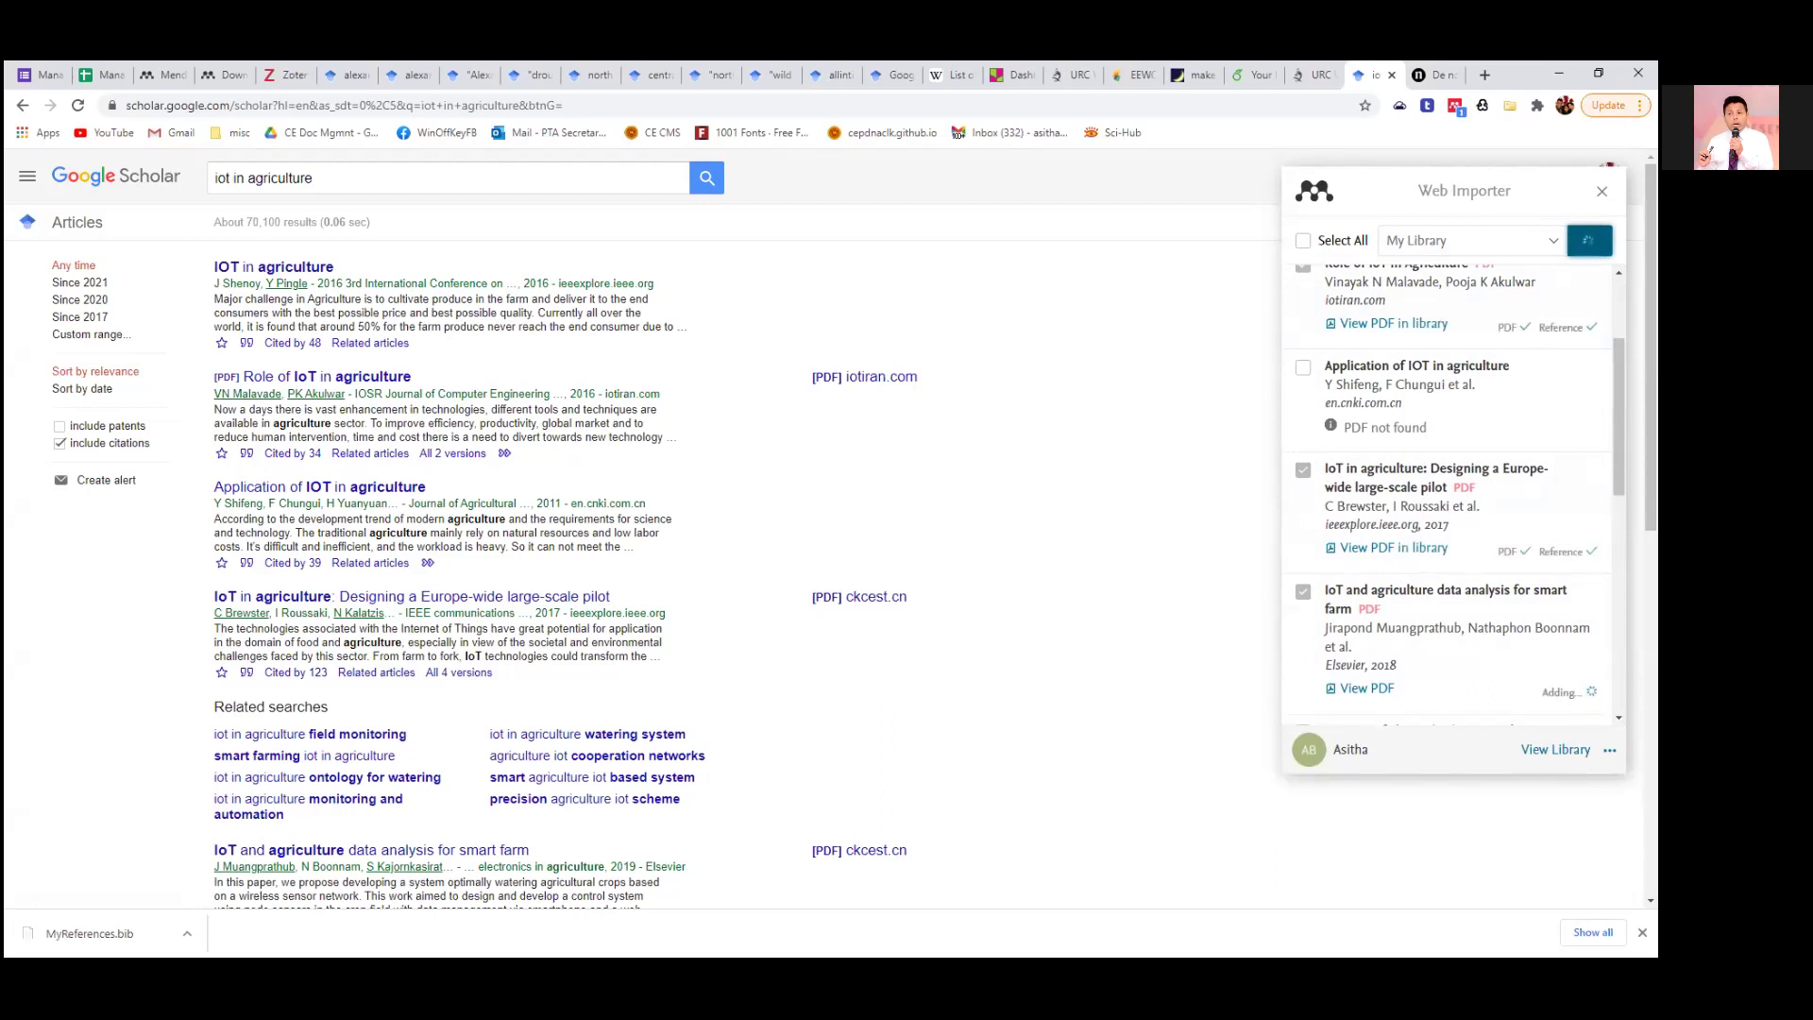
click(168, 79)
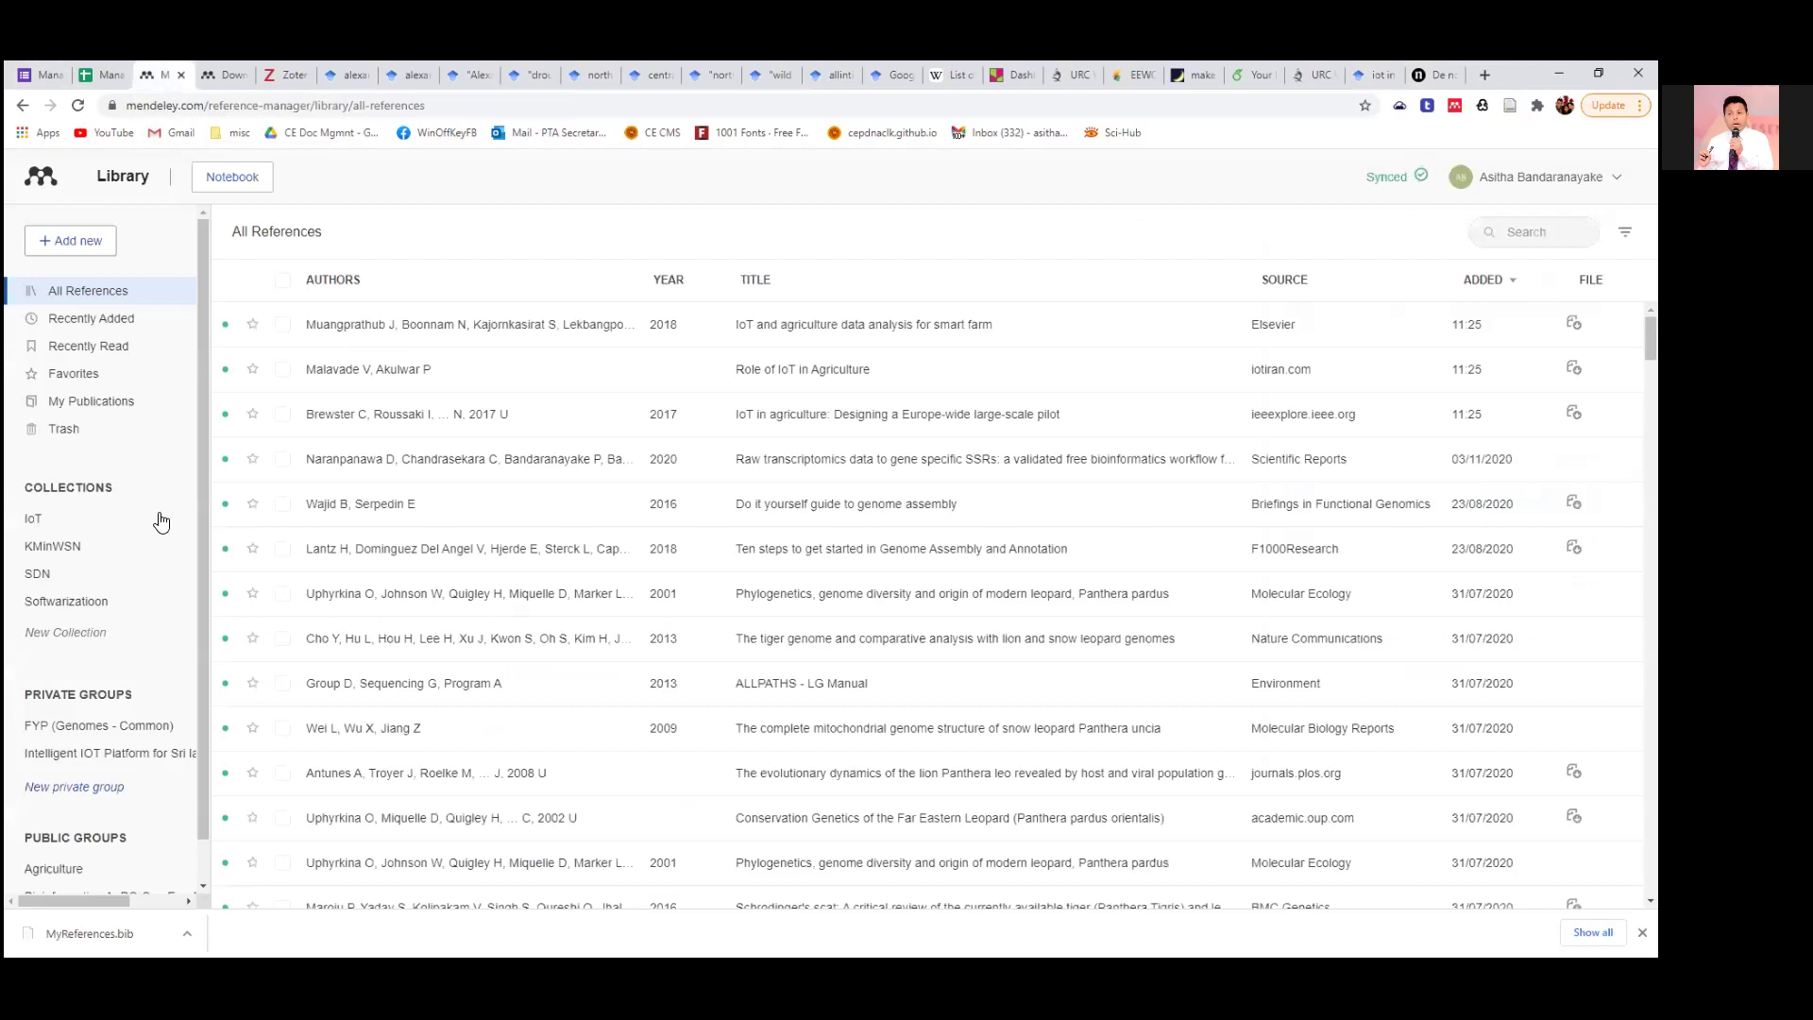
Confirm the three IoT agriculture papers appear under Recently Added, then return to page 2 of the Scholar results.
click(130, 324)
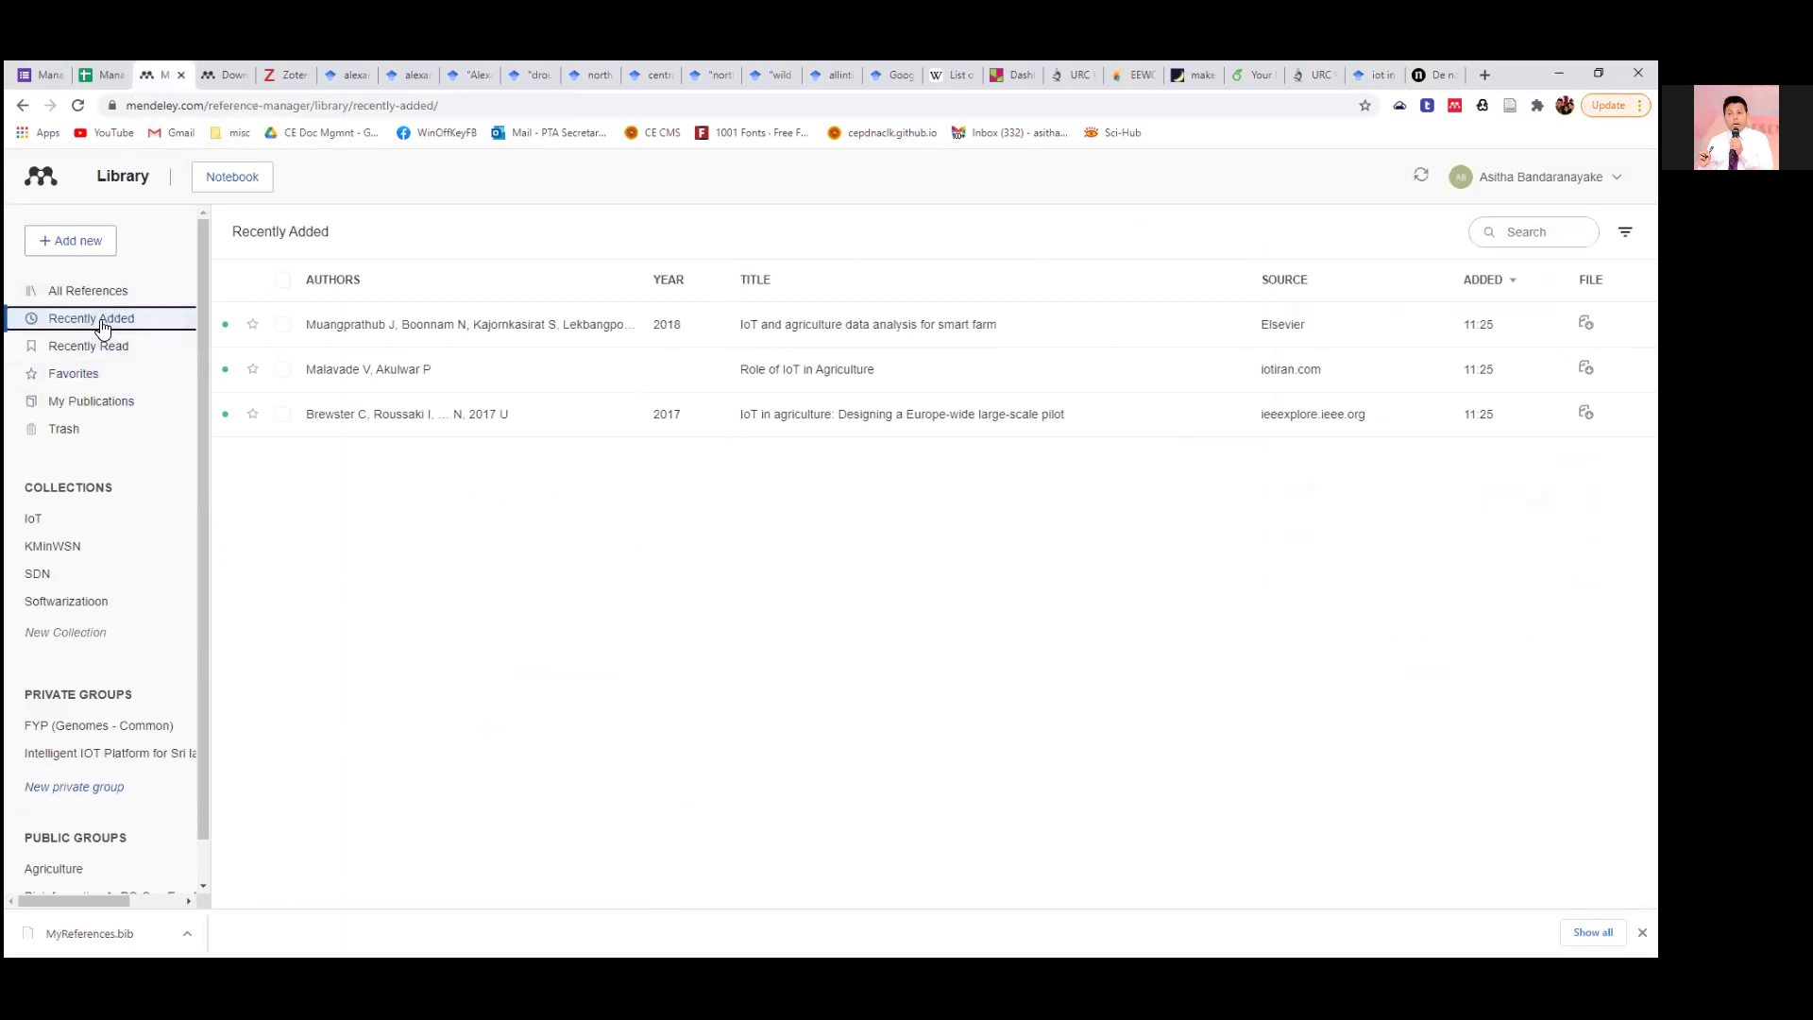
click(105, 291)
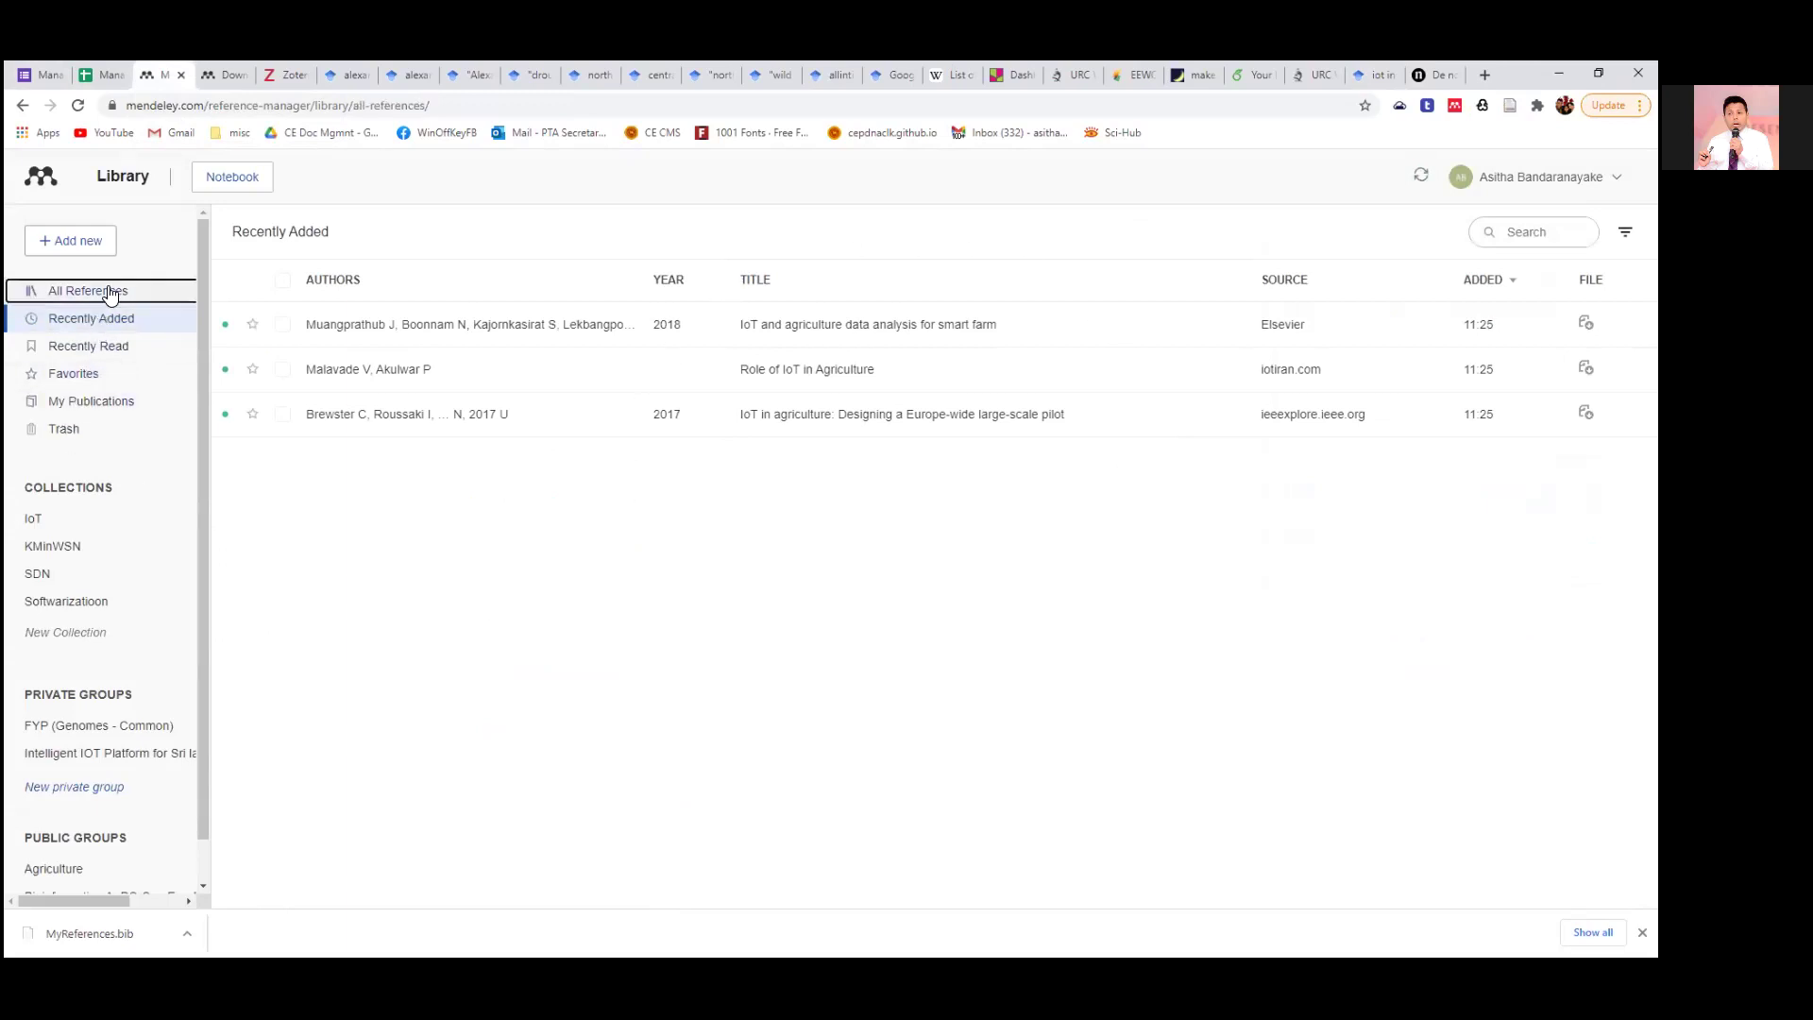
click(111, 319)
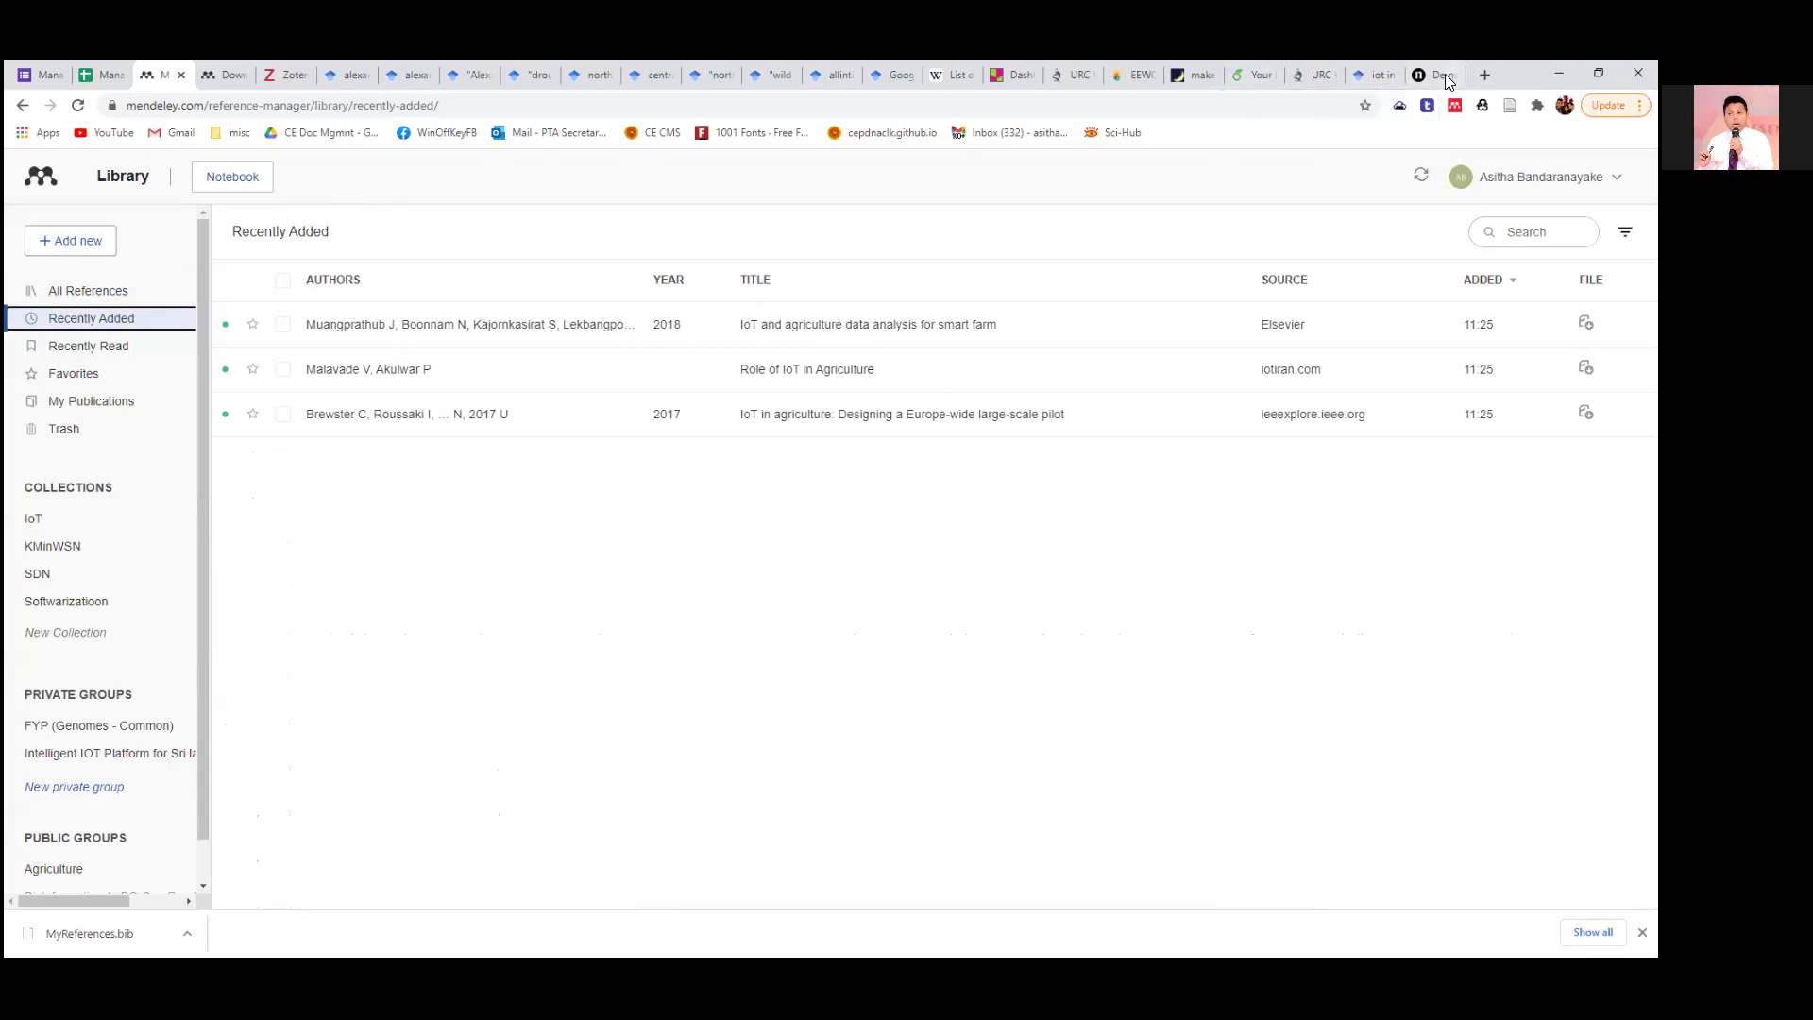
click(1378, 76)
scroll(876, 642, down, 10)
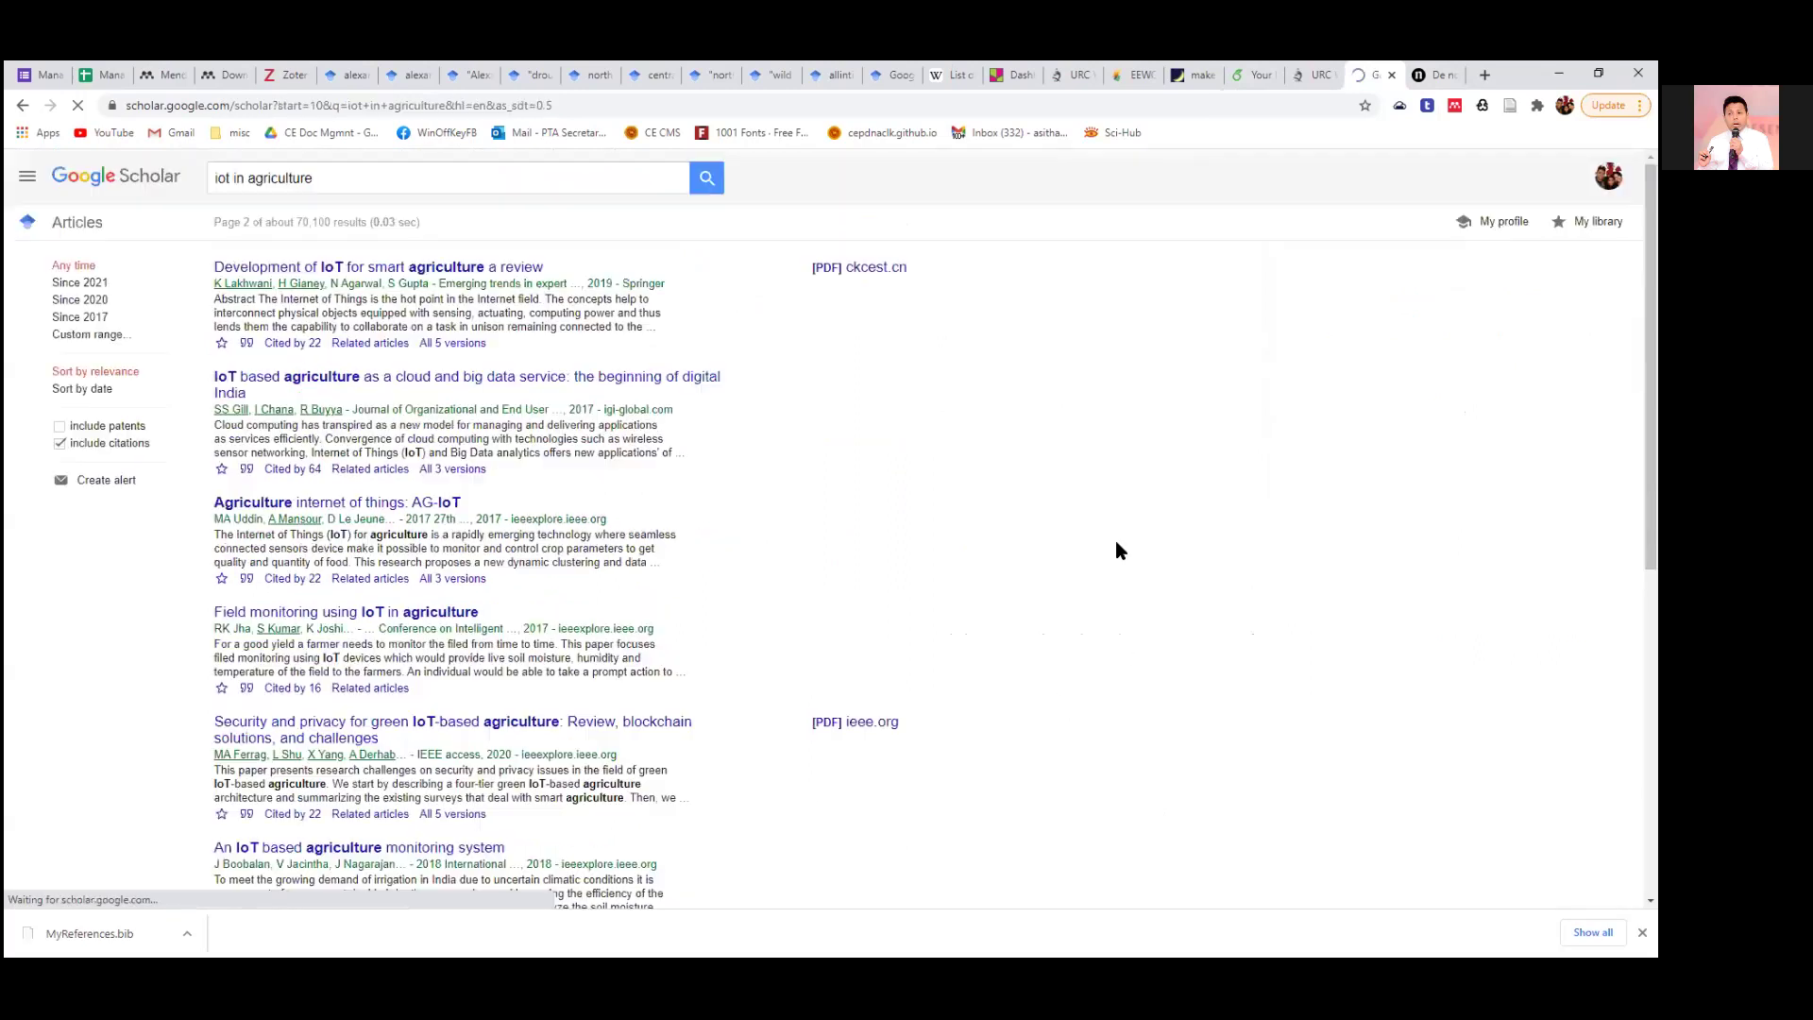
Preview the 11 references Web Importer detects on Scholar page 2, then move to the quince genome article.
click(1454, 106)
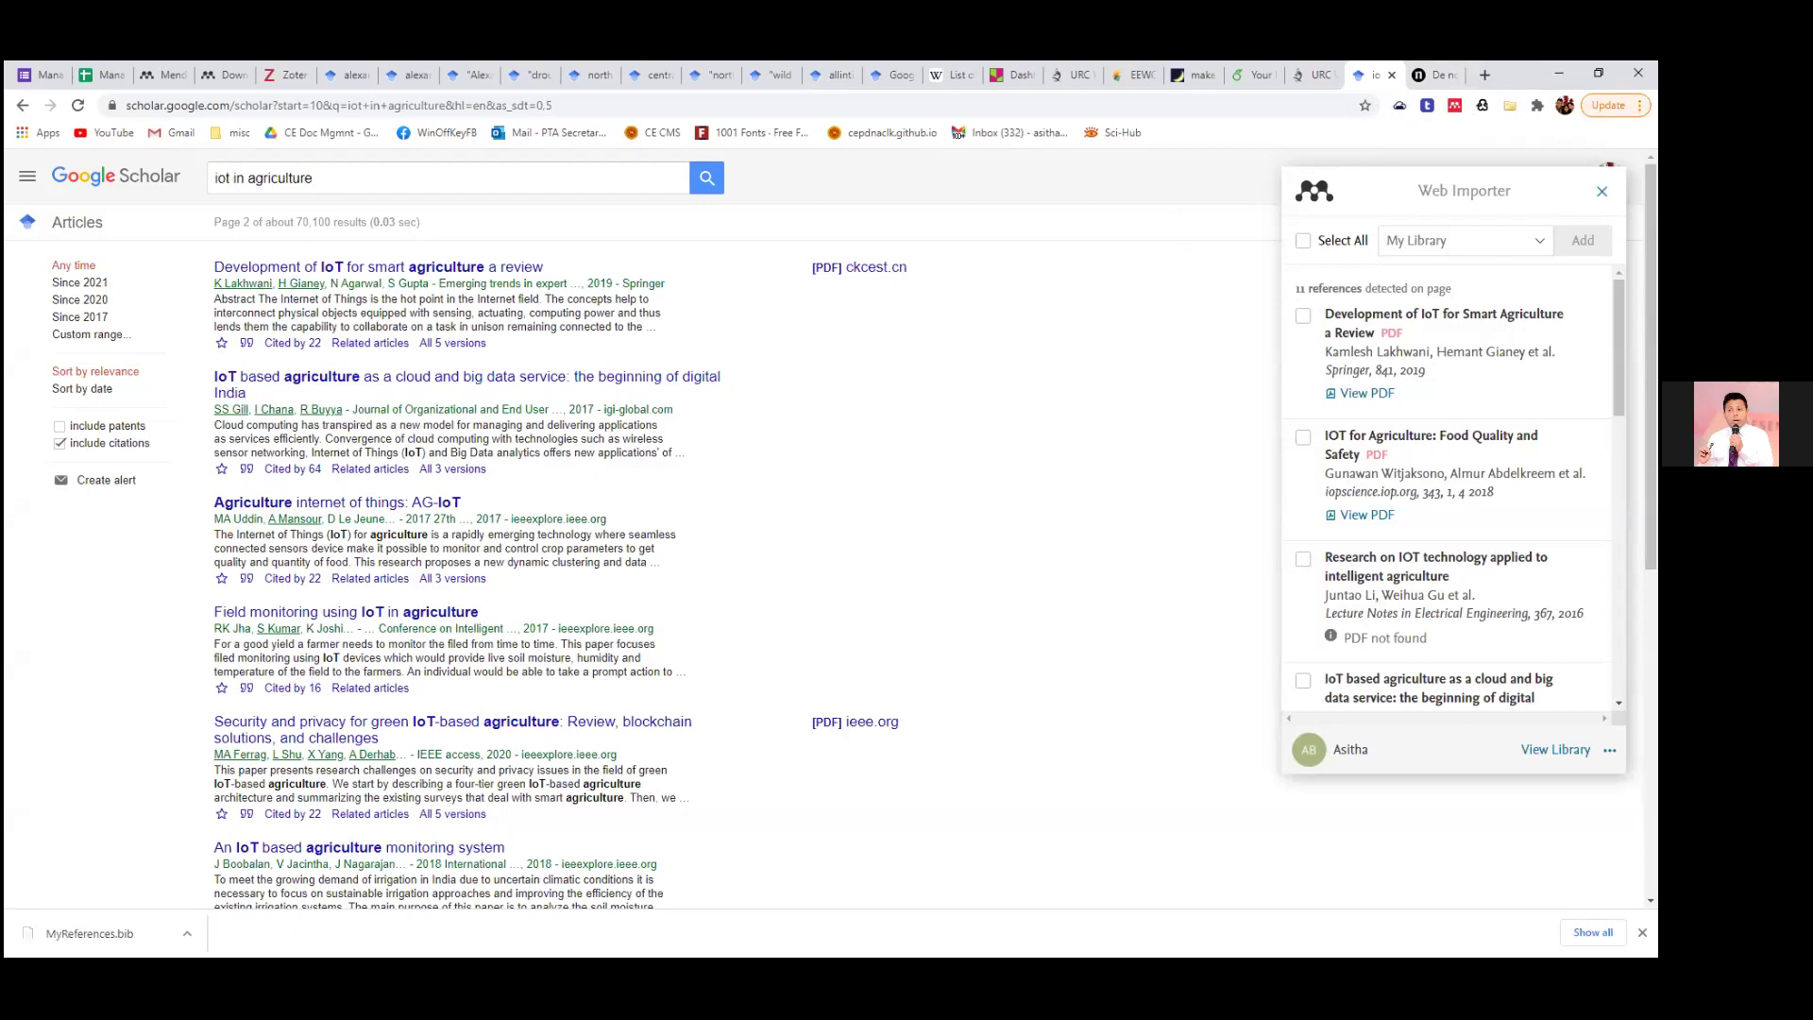
click(1463, 156)
click(1436, 78)
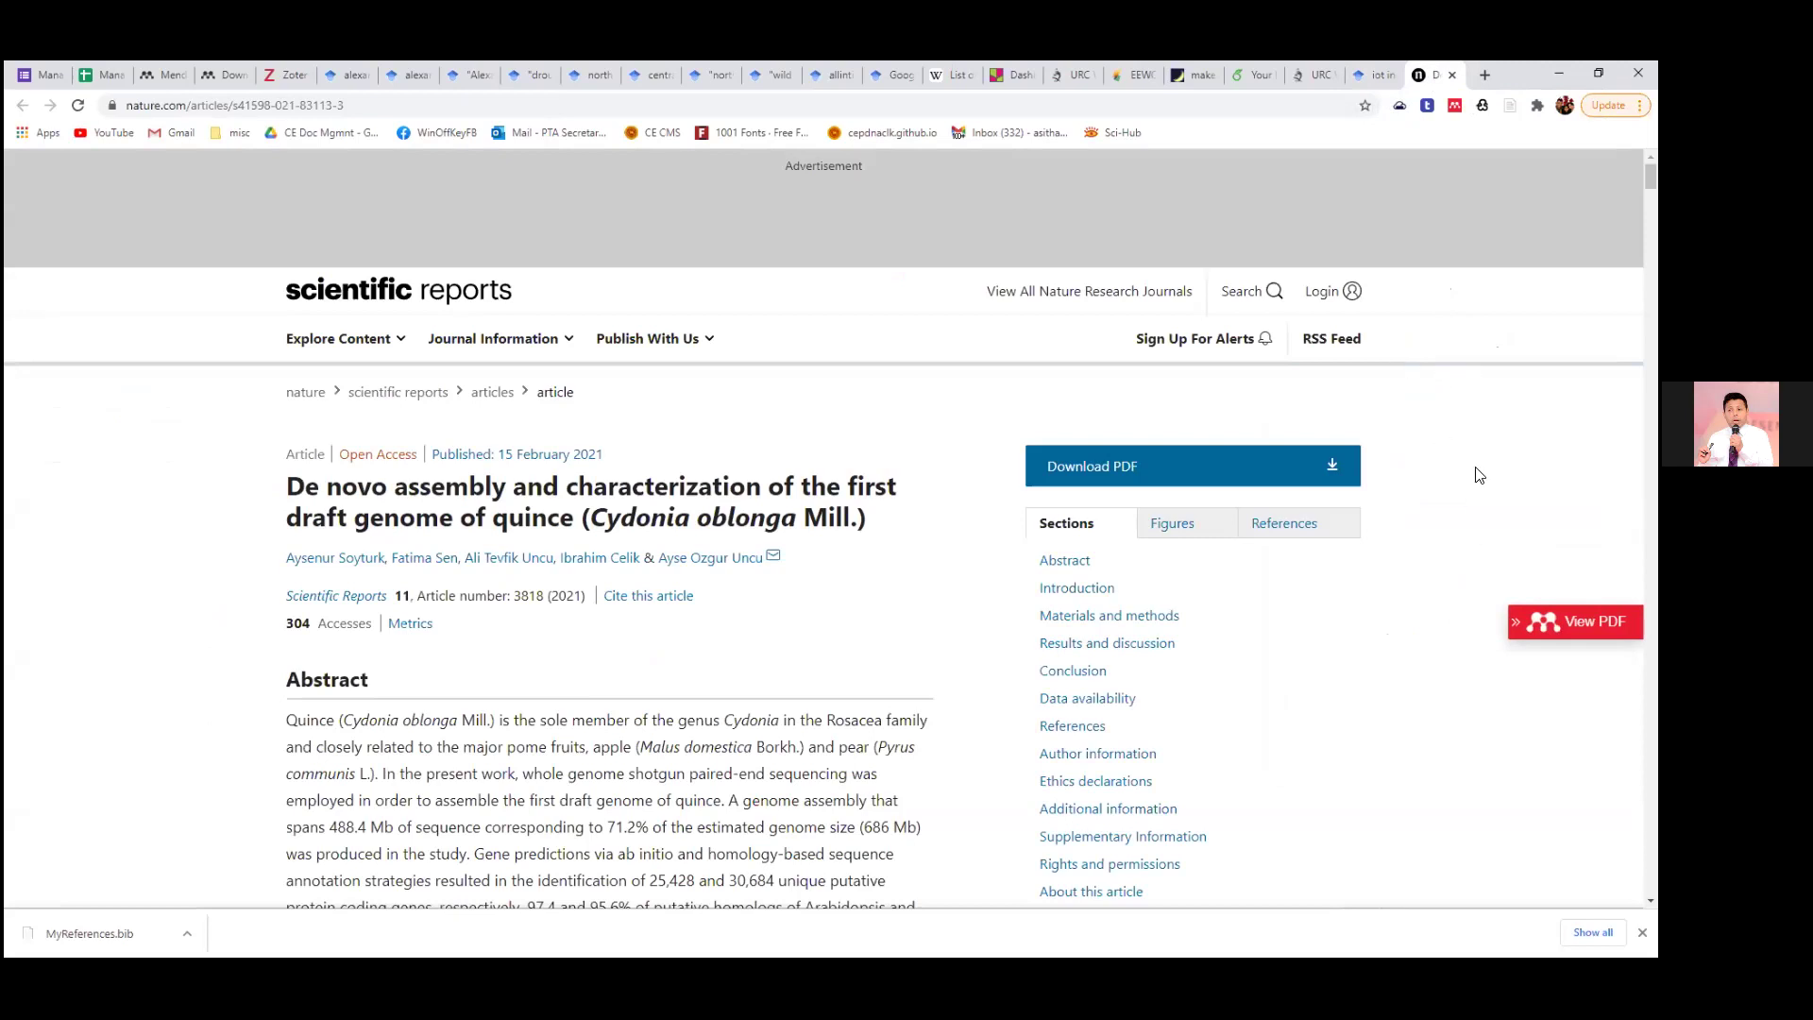
Detect references on the quince article and open the AG-IoT Scholar result in a new tab.
click(1457, 106)
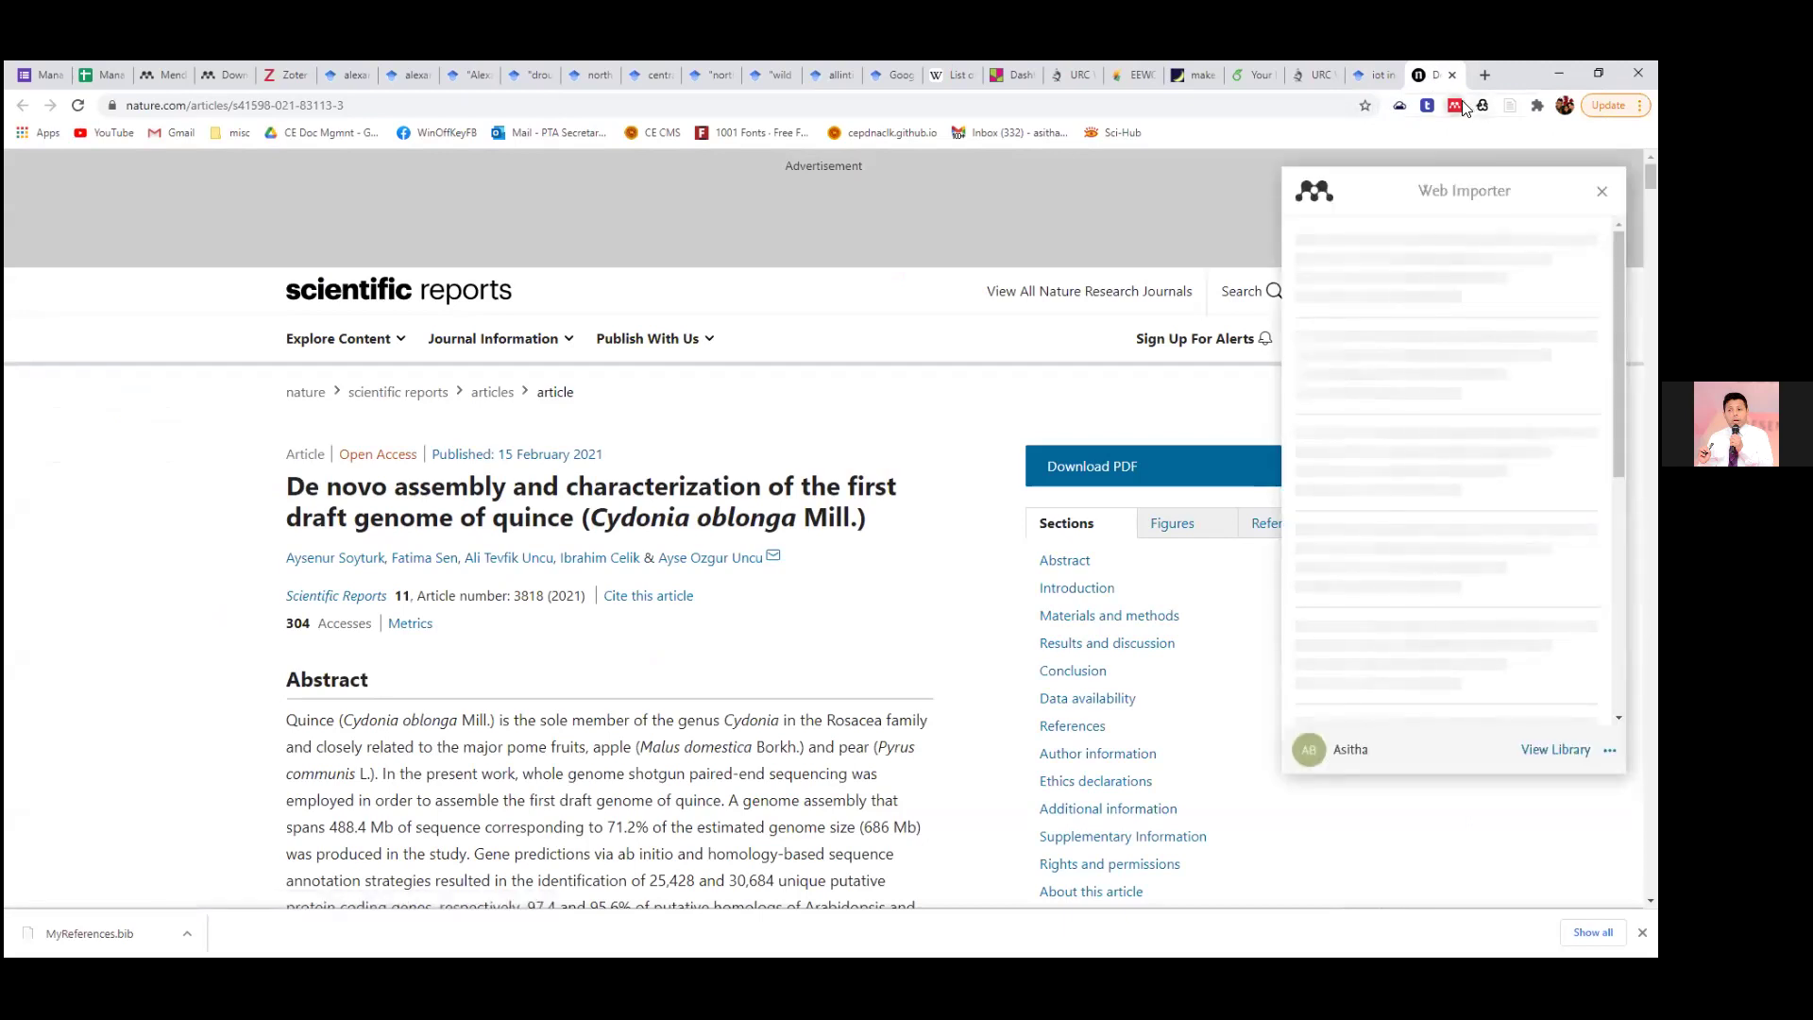
click(1360, 73)
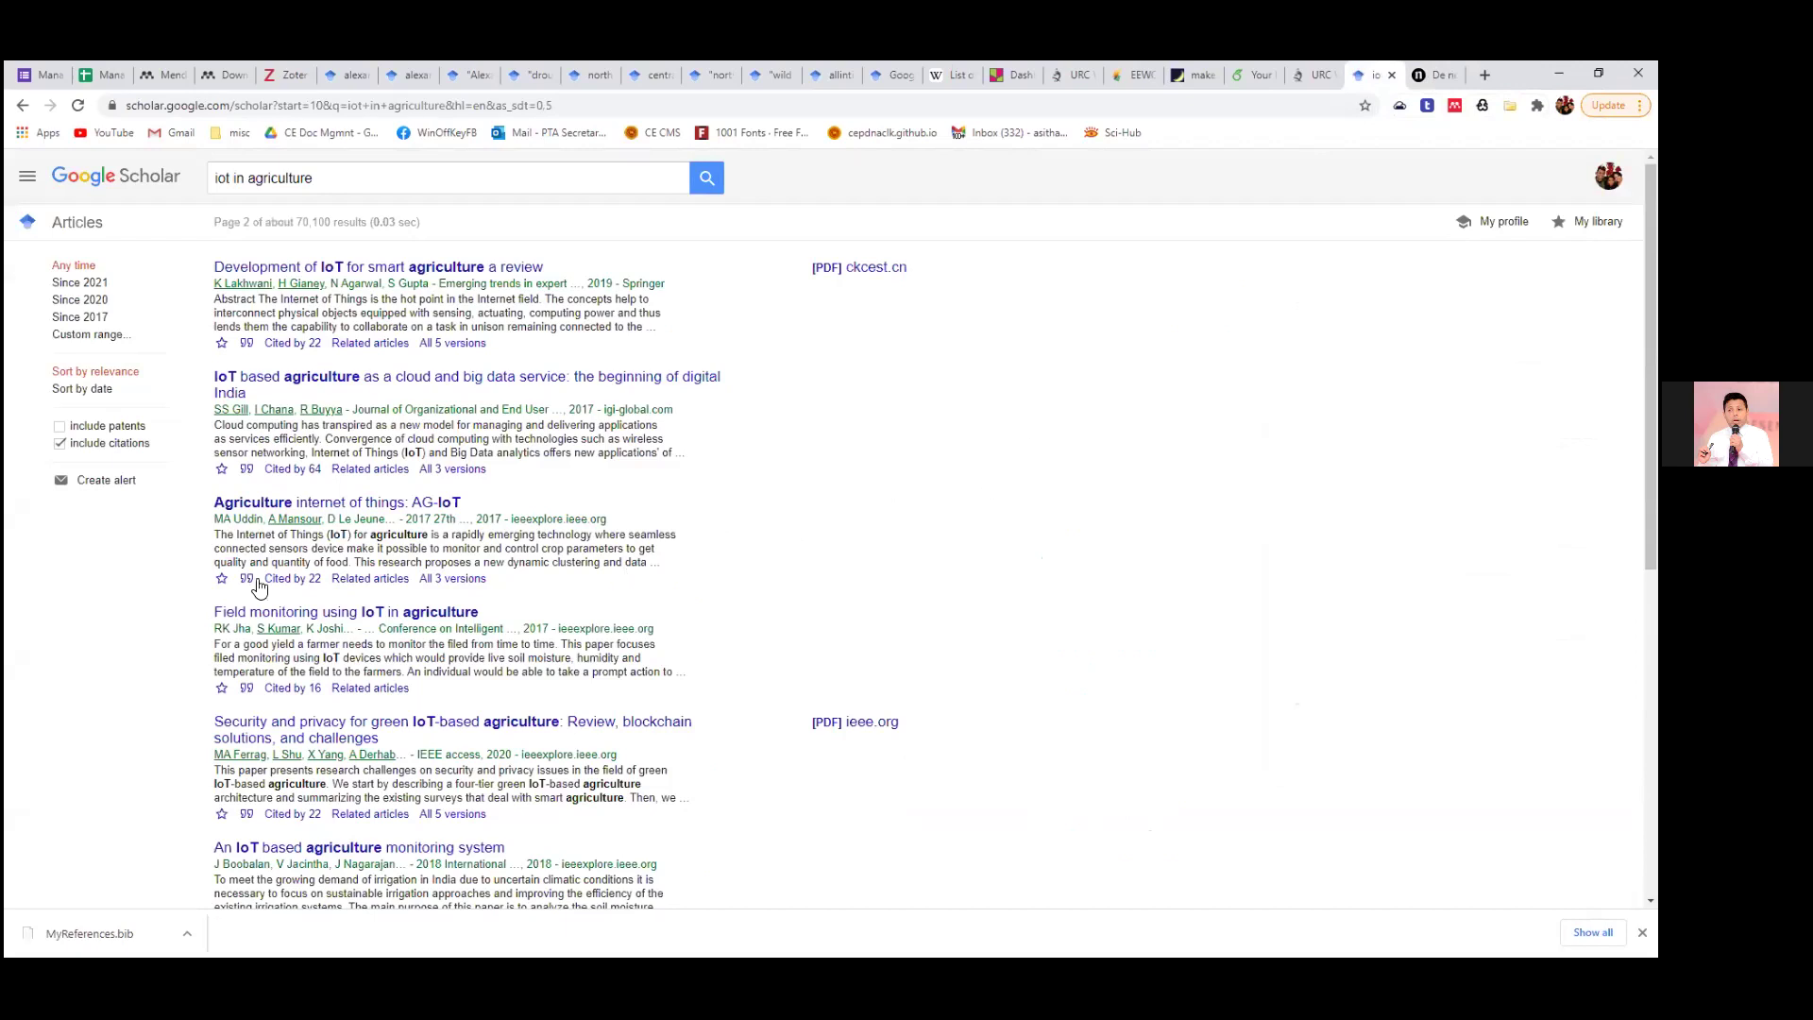
right_click(340, 504)
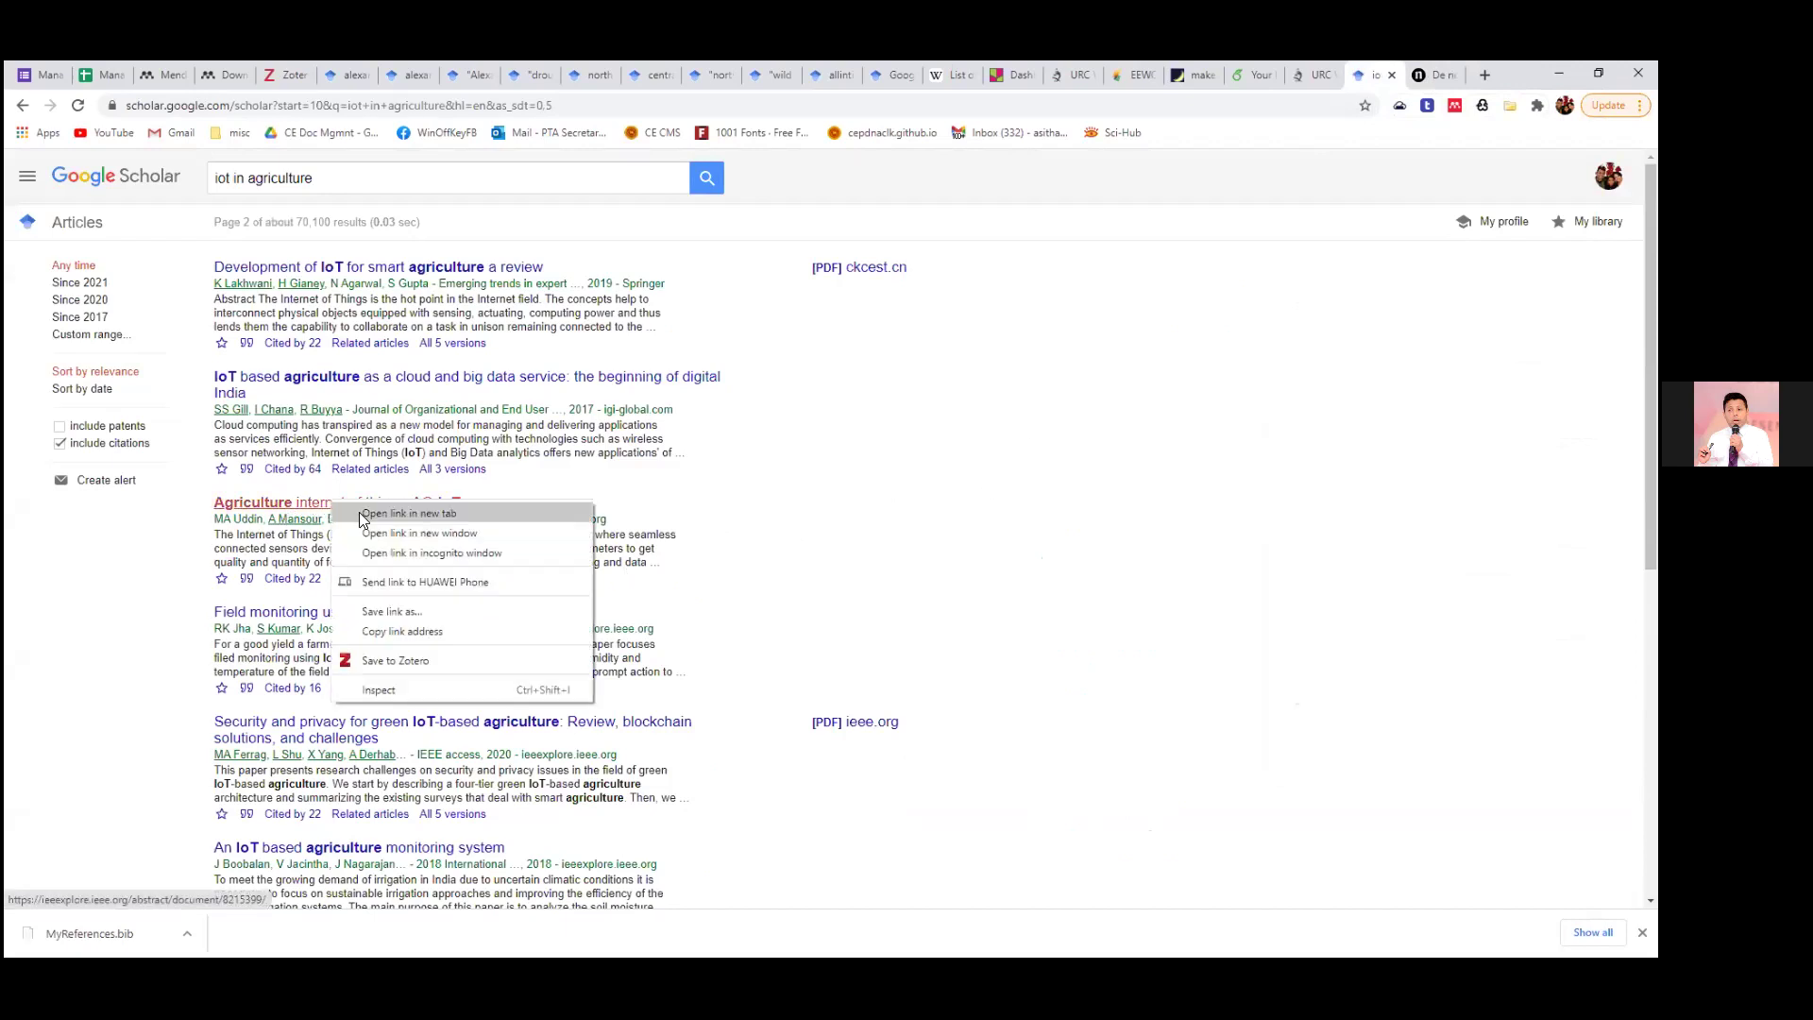
click(387, 517)
click(1367, 73)
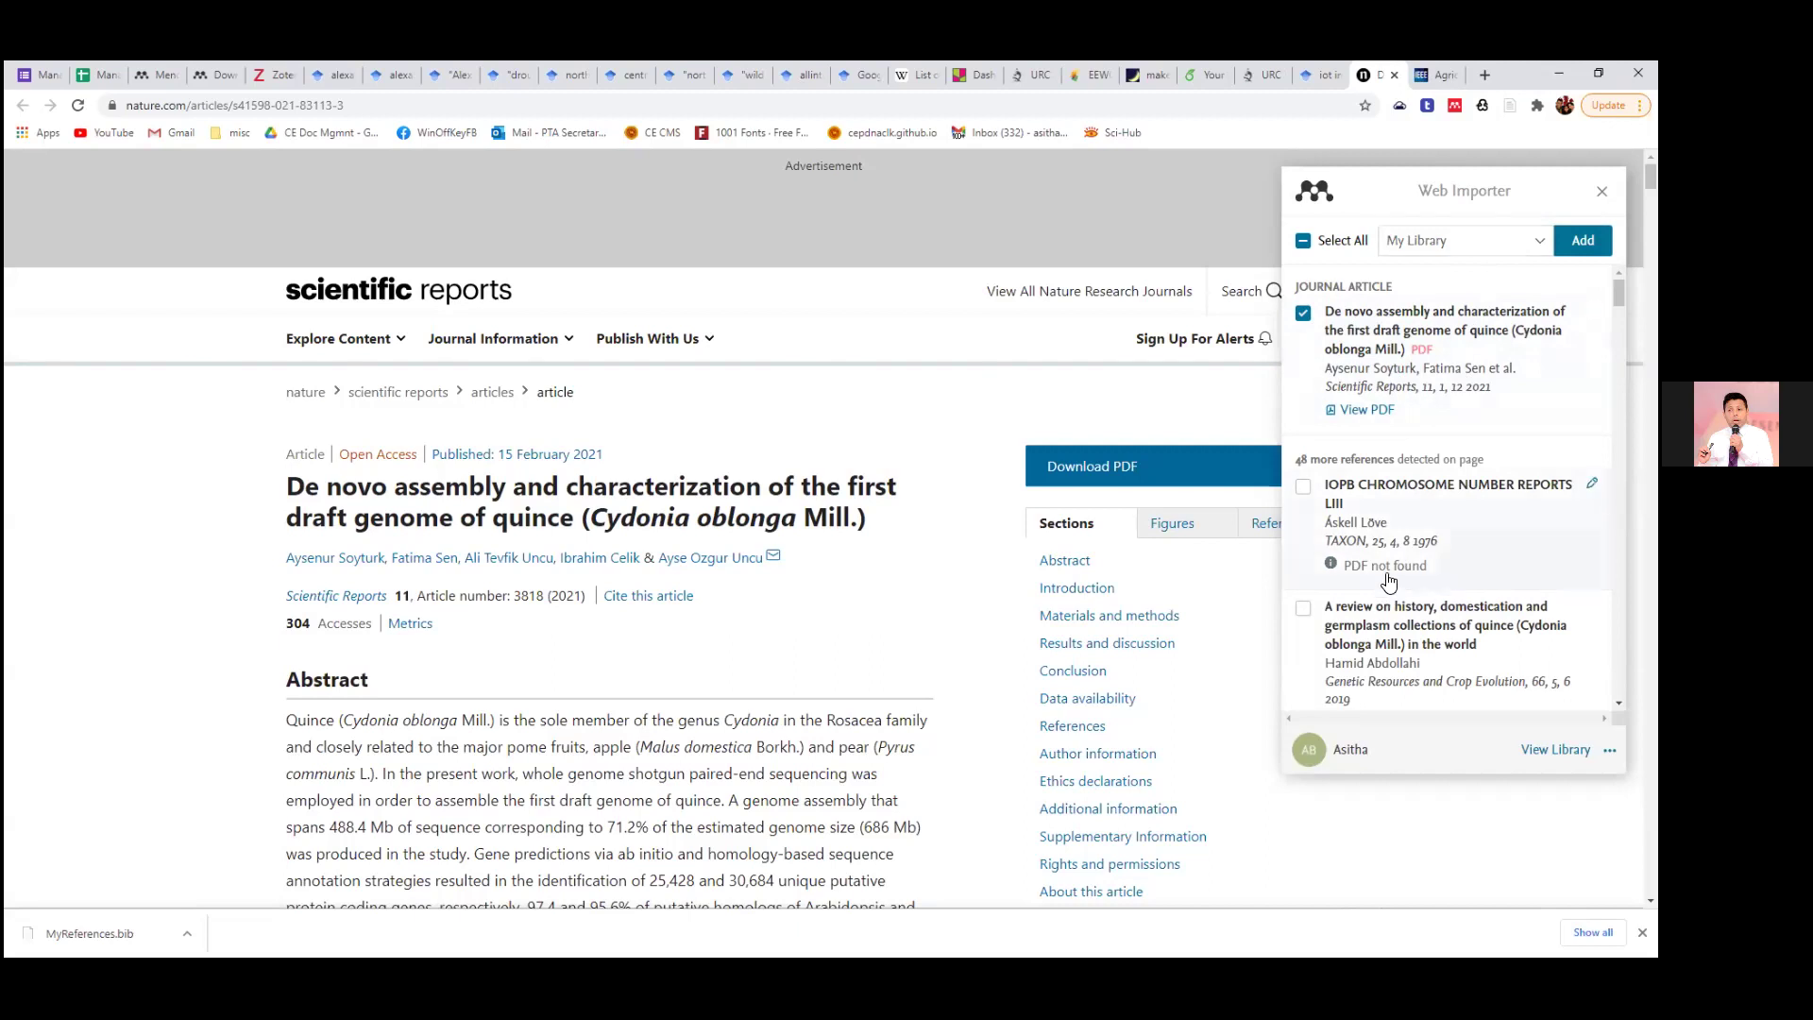
Scroll through the 48 references detected on the quince genome article, then close the importer.
scroll(992, 659, down, 6)
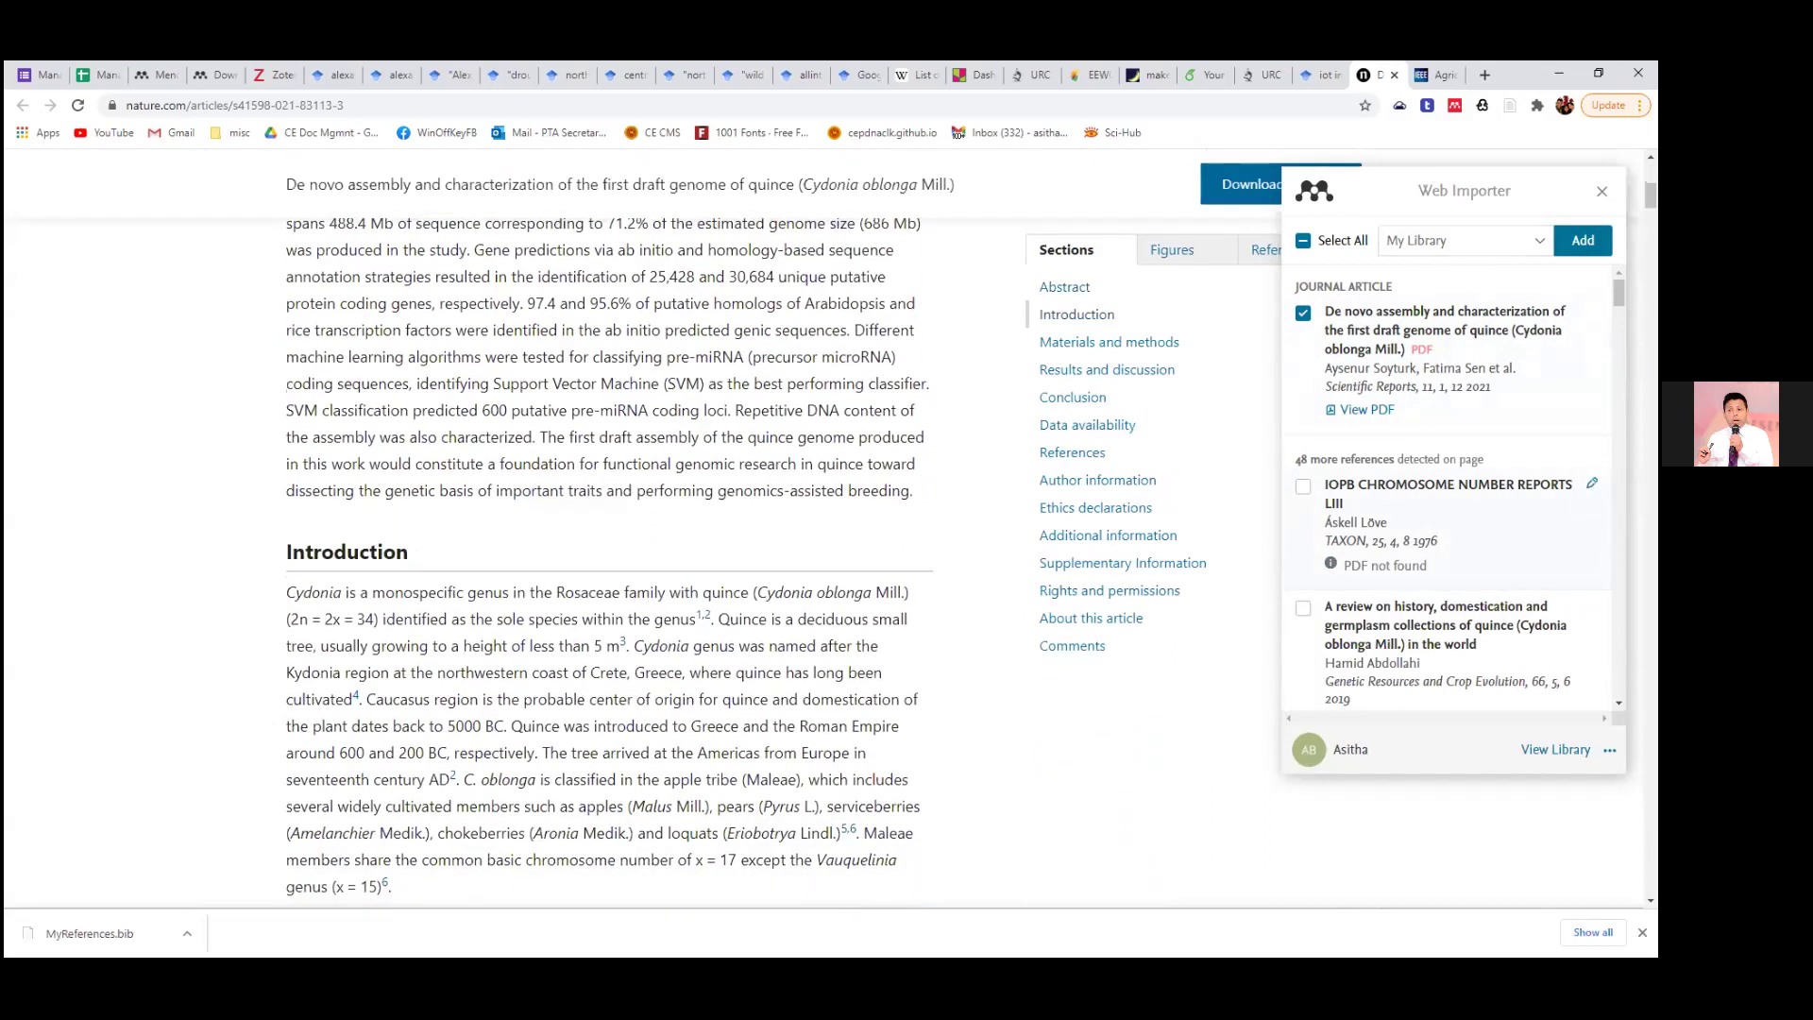
scroll(1592, 483, down, 3)
scroll(1450, 486, down, 2)
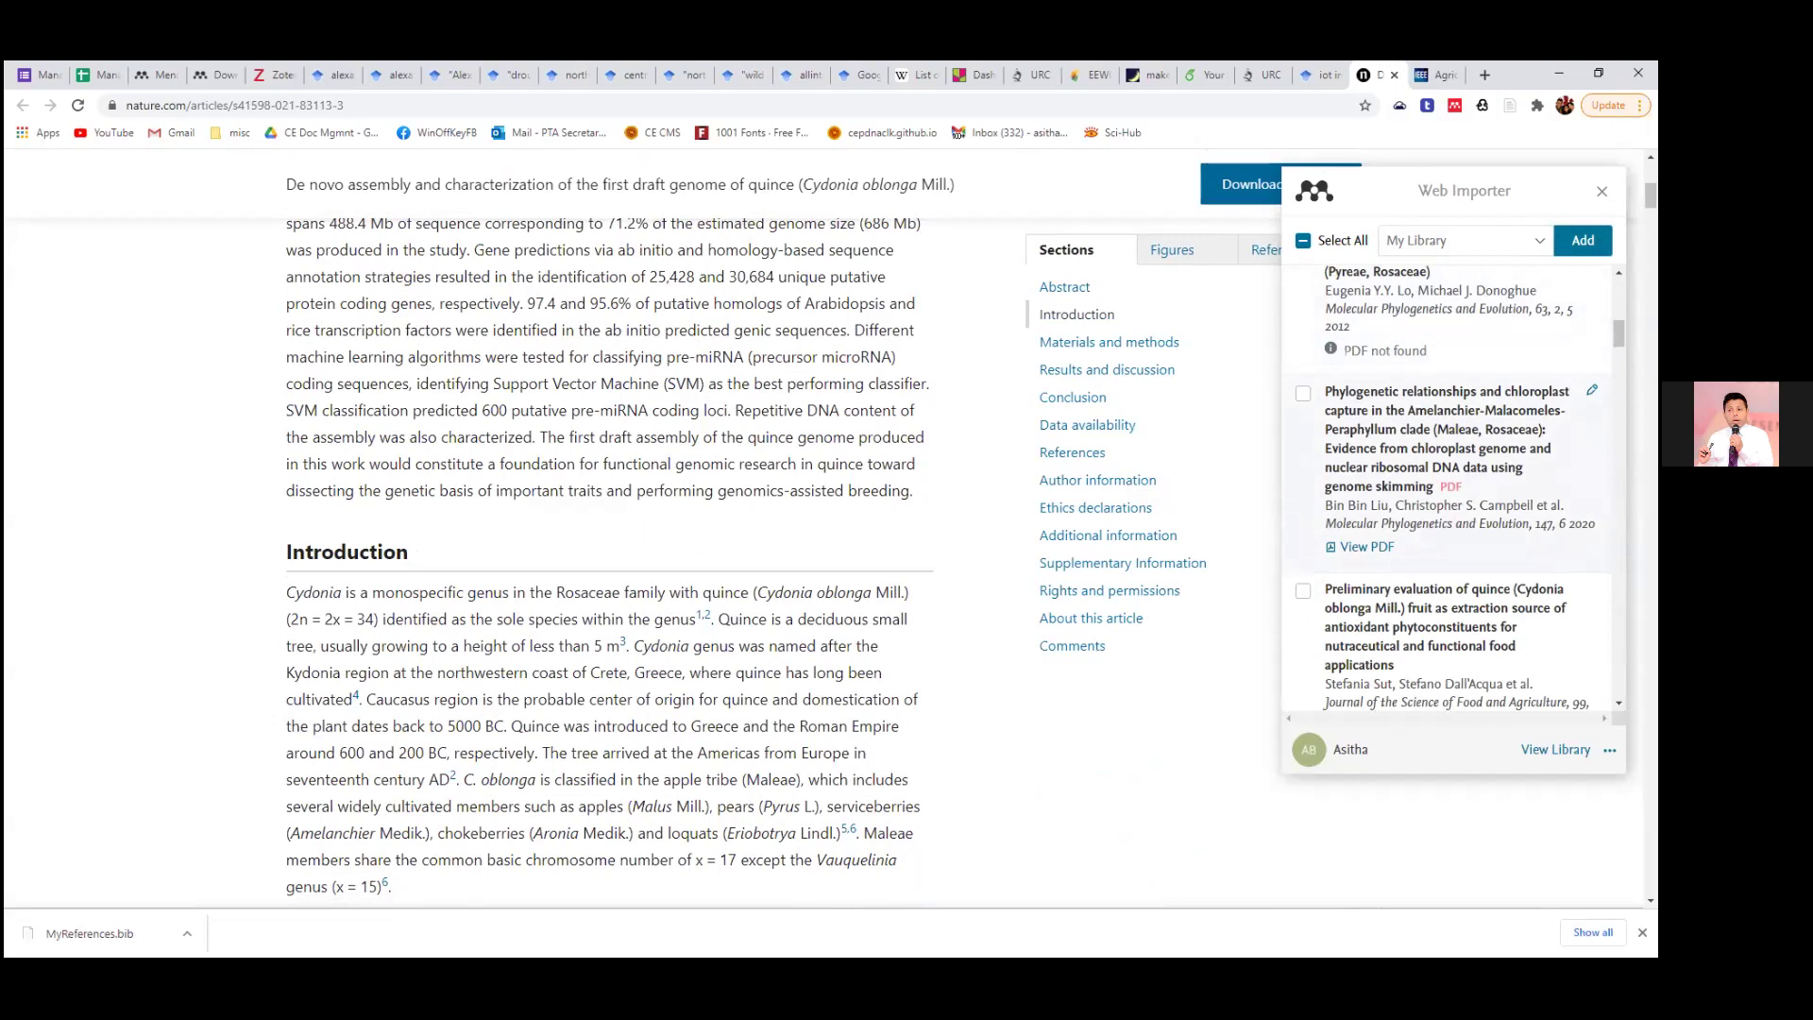
scroll(190, 510, up, 4)
scroll(299, 497, down, 5)
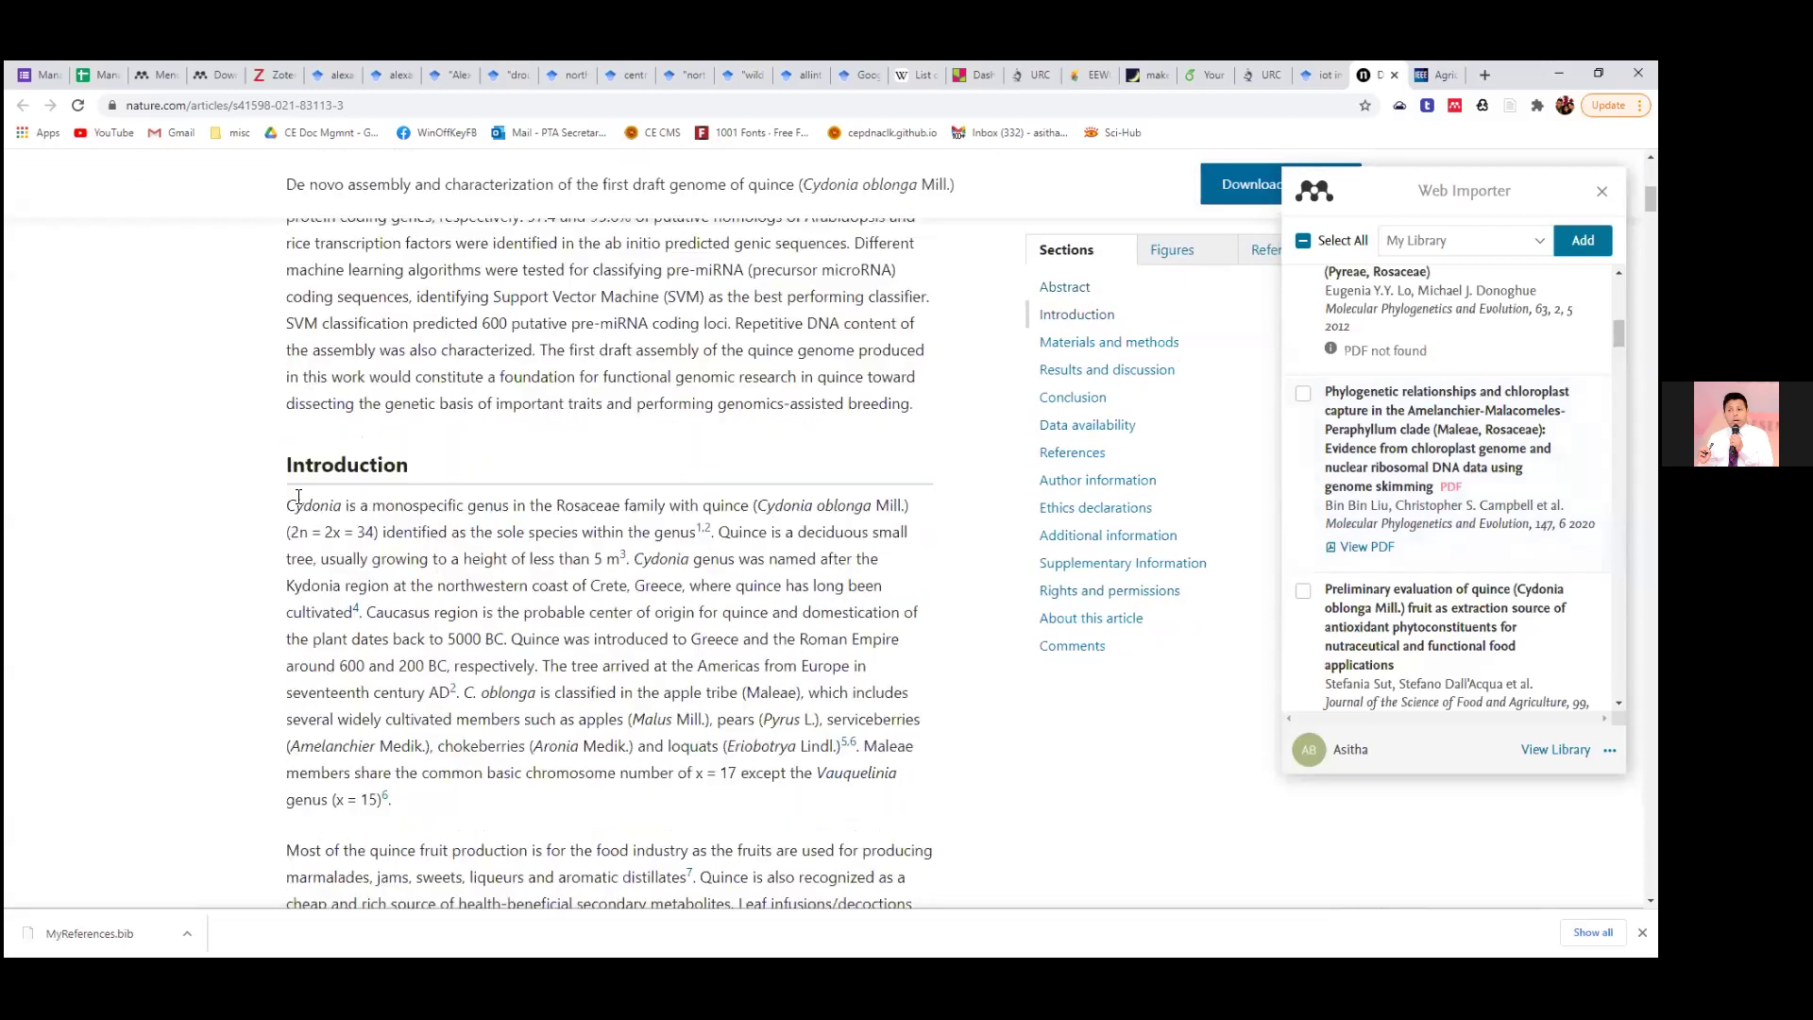
scroll(298, 498, down, 1)
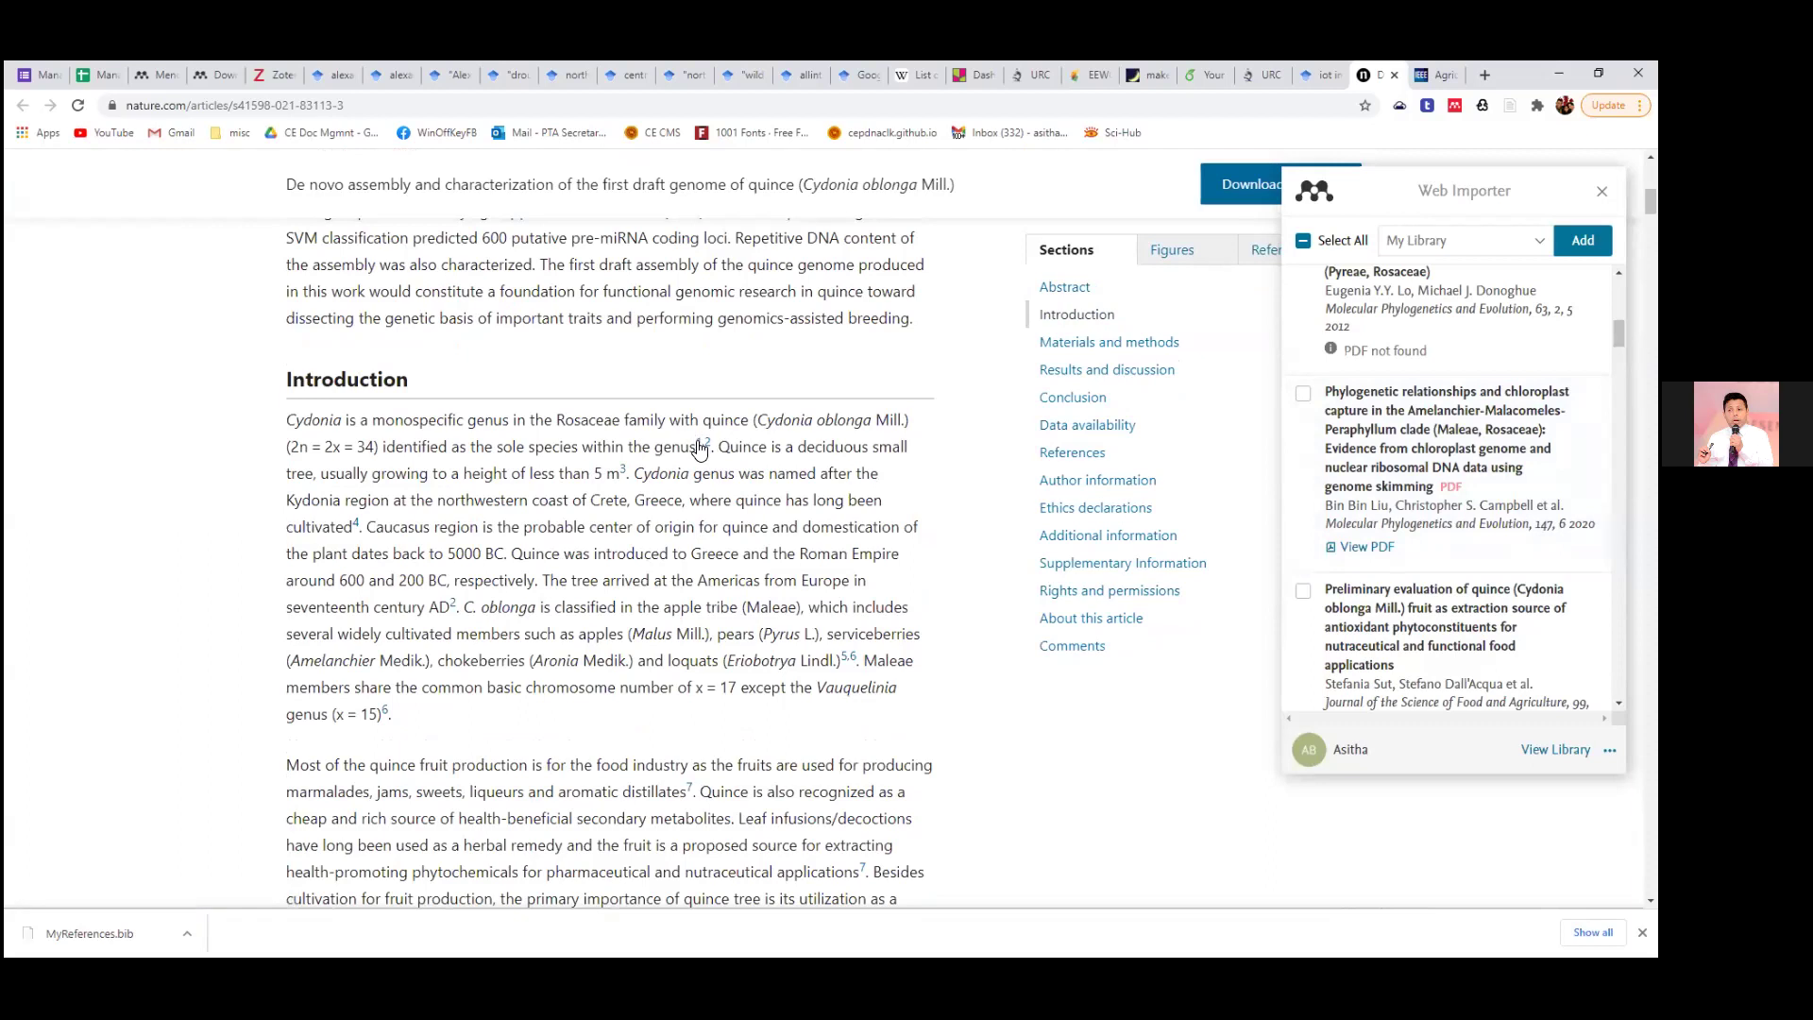
scroll(1411, 519, up, 3)
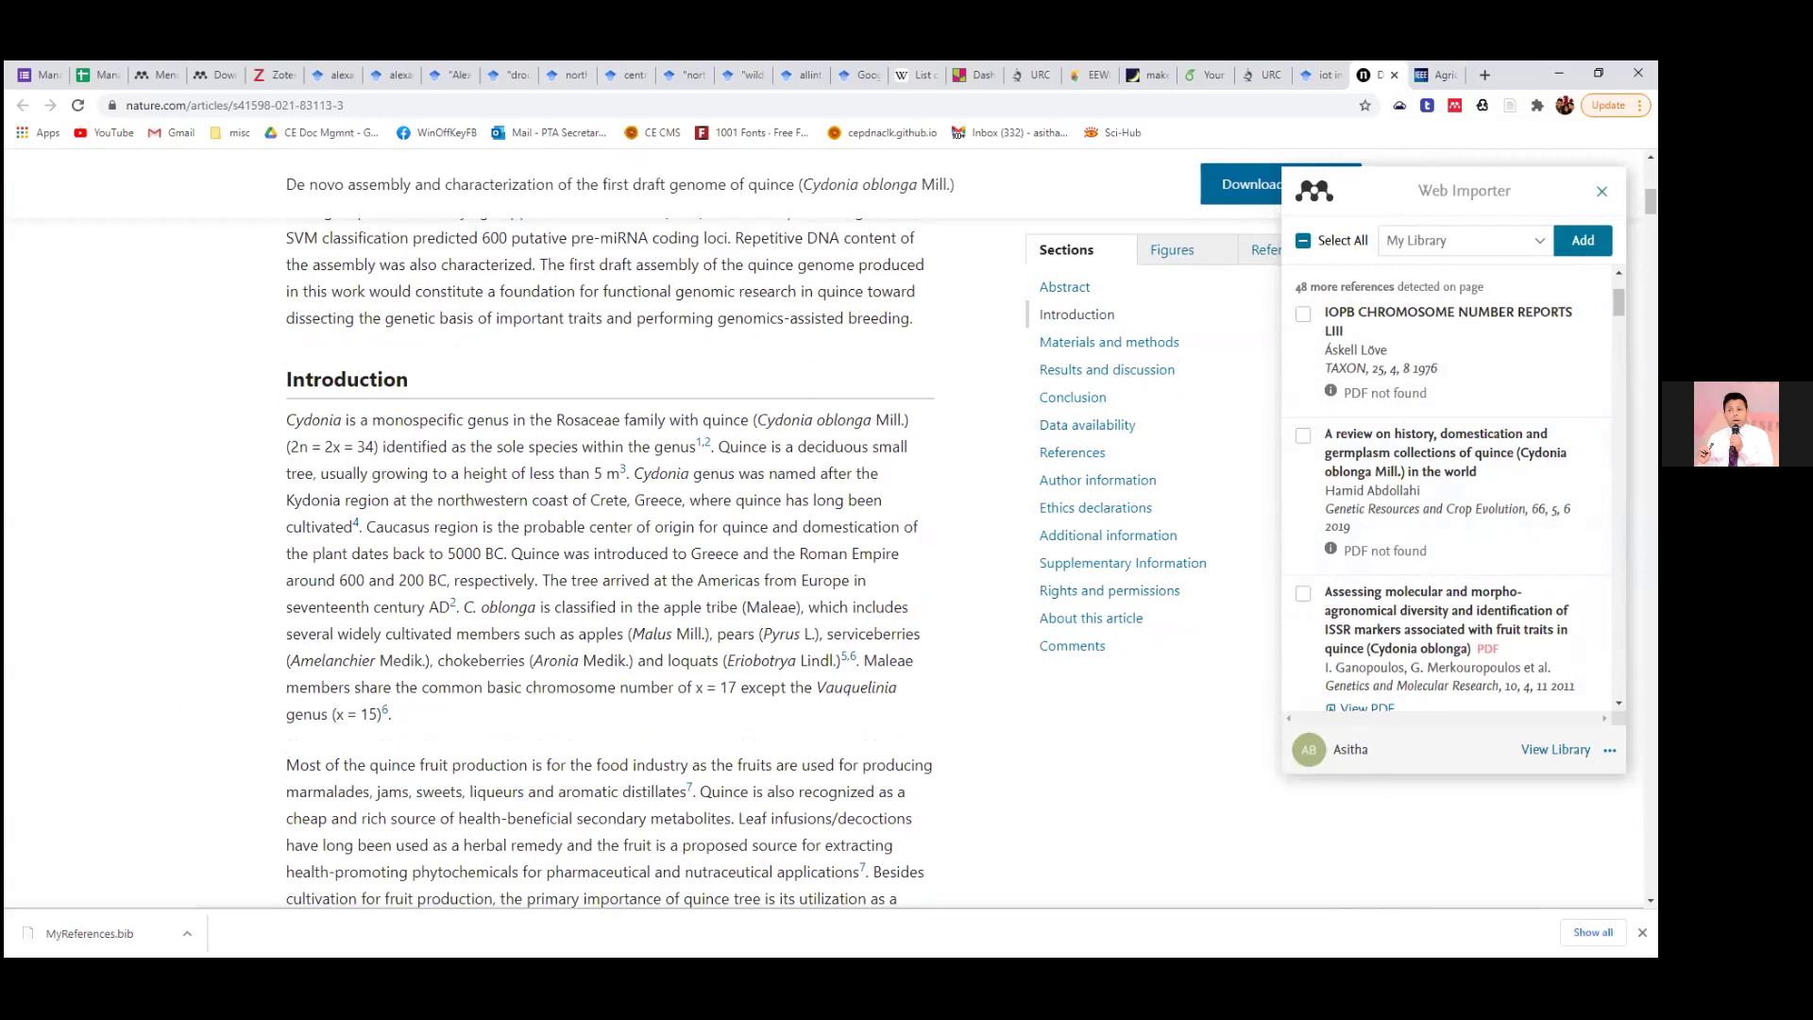
click(1602, 191)
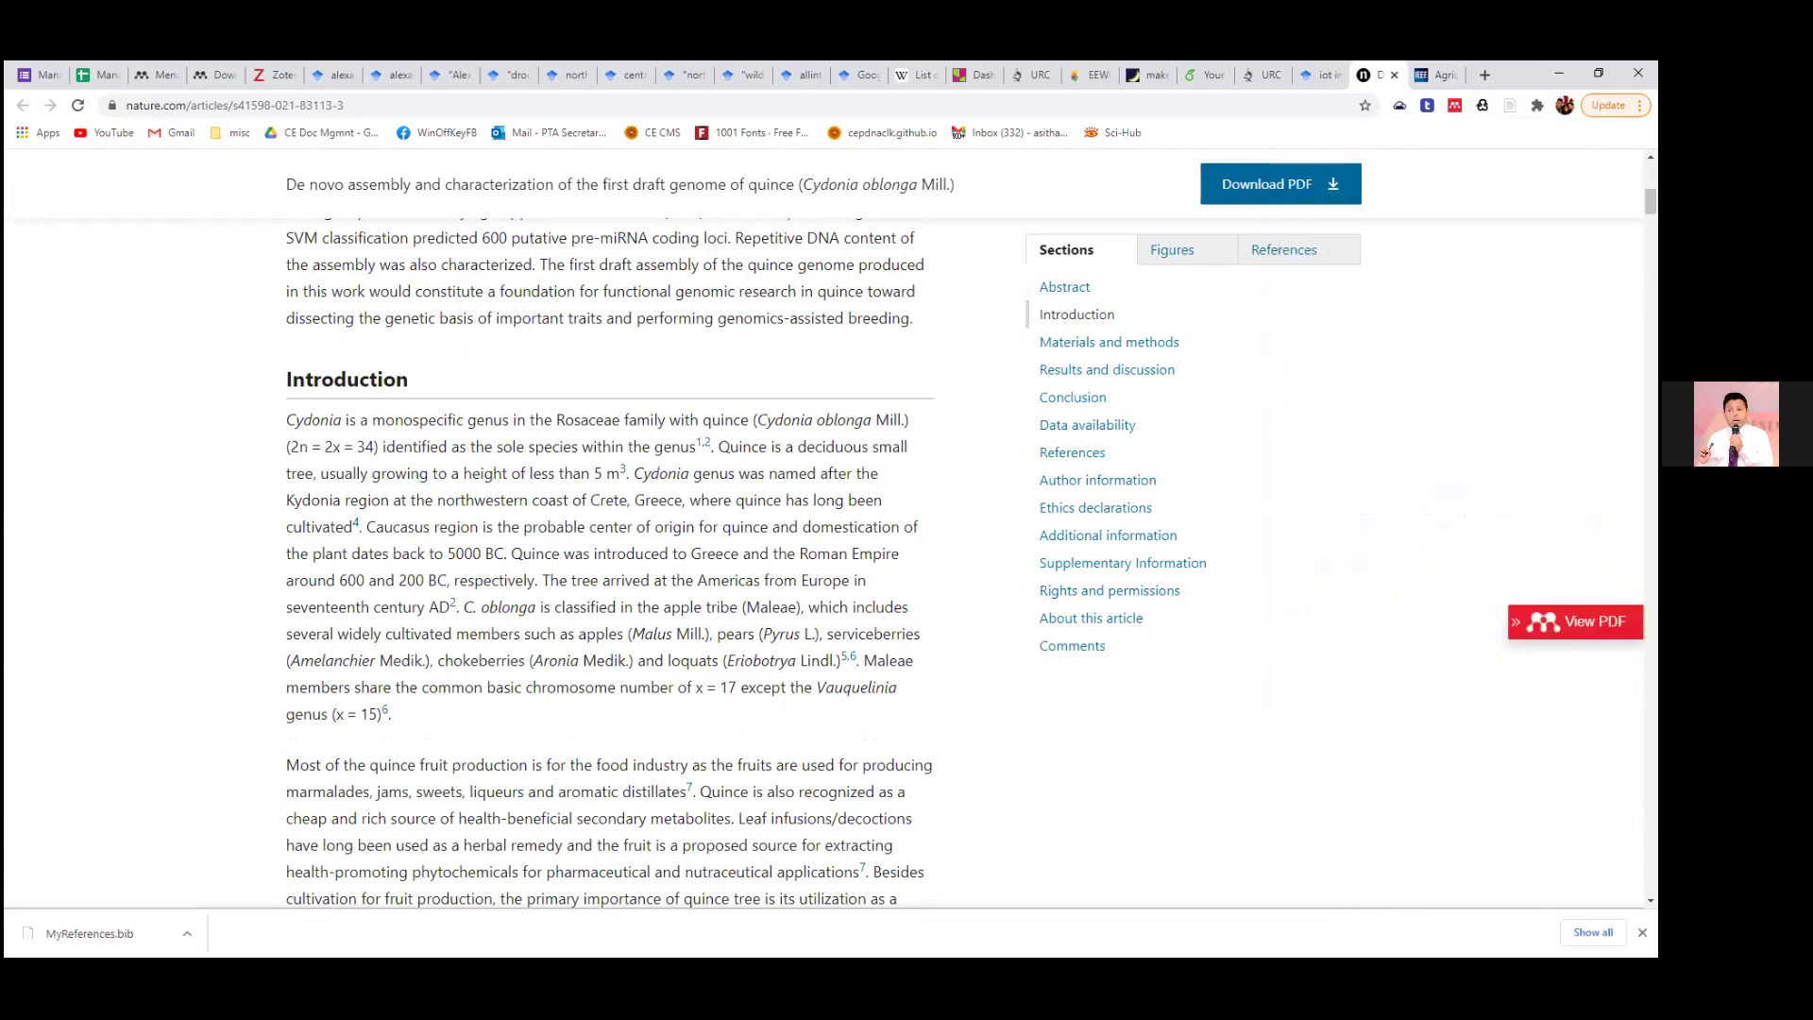
Close the AG-IoT IEEE Xplore tab and the nature.com quince article tab, leaving the Scholar results.
click(1455, 73)
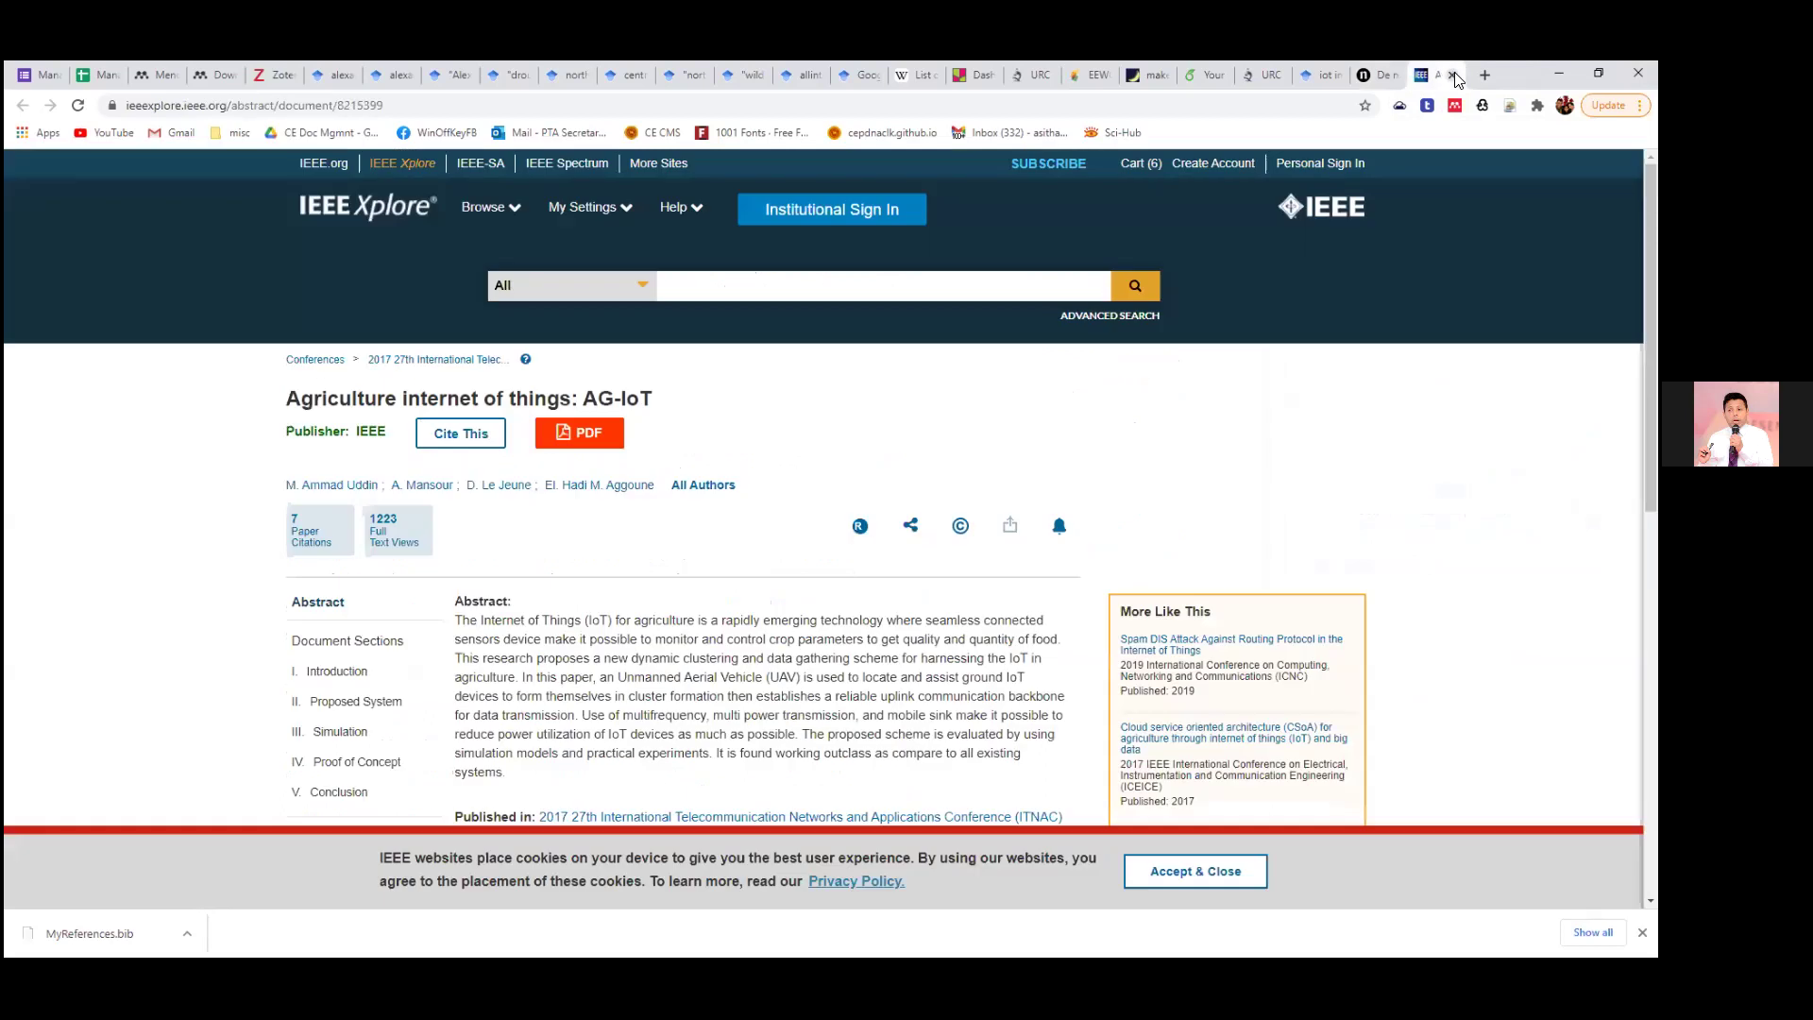
click(1453, 75)
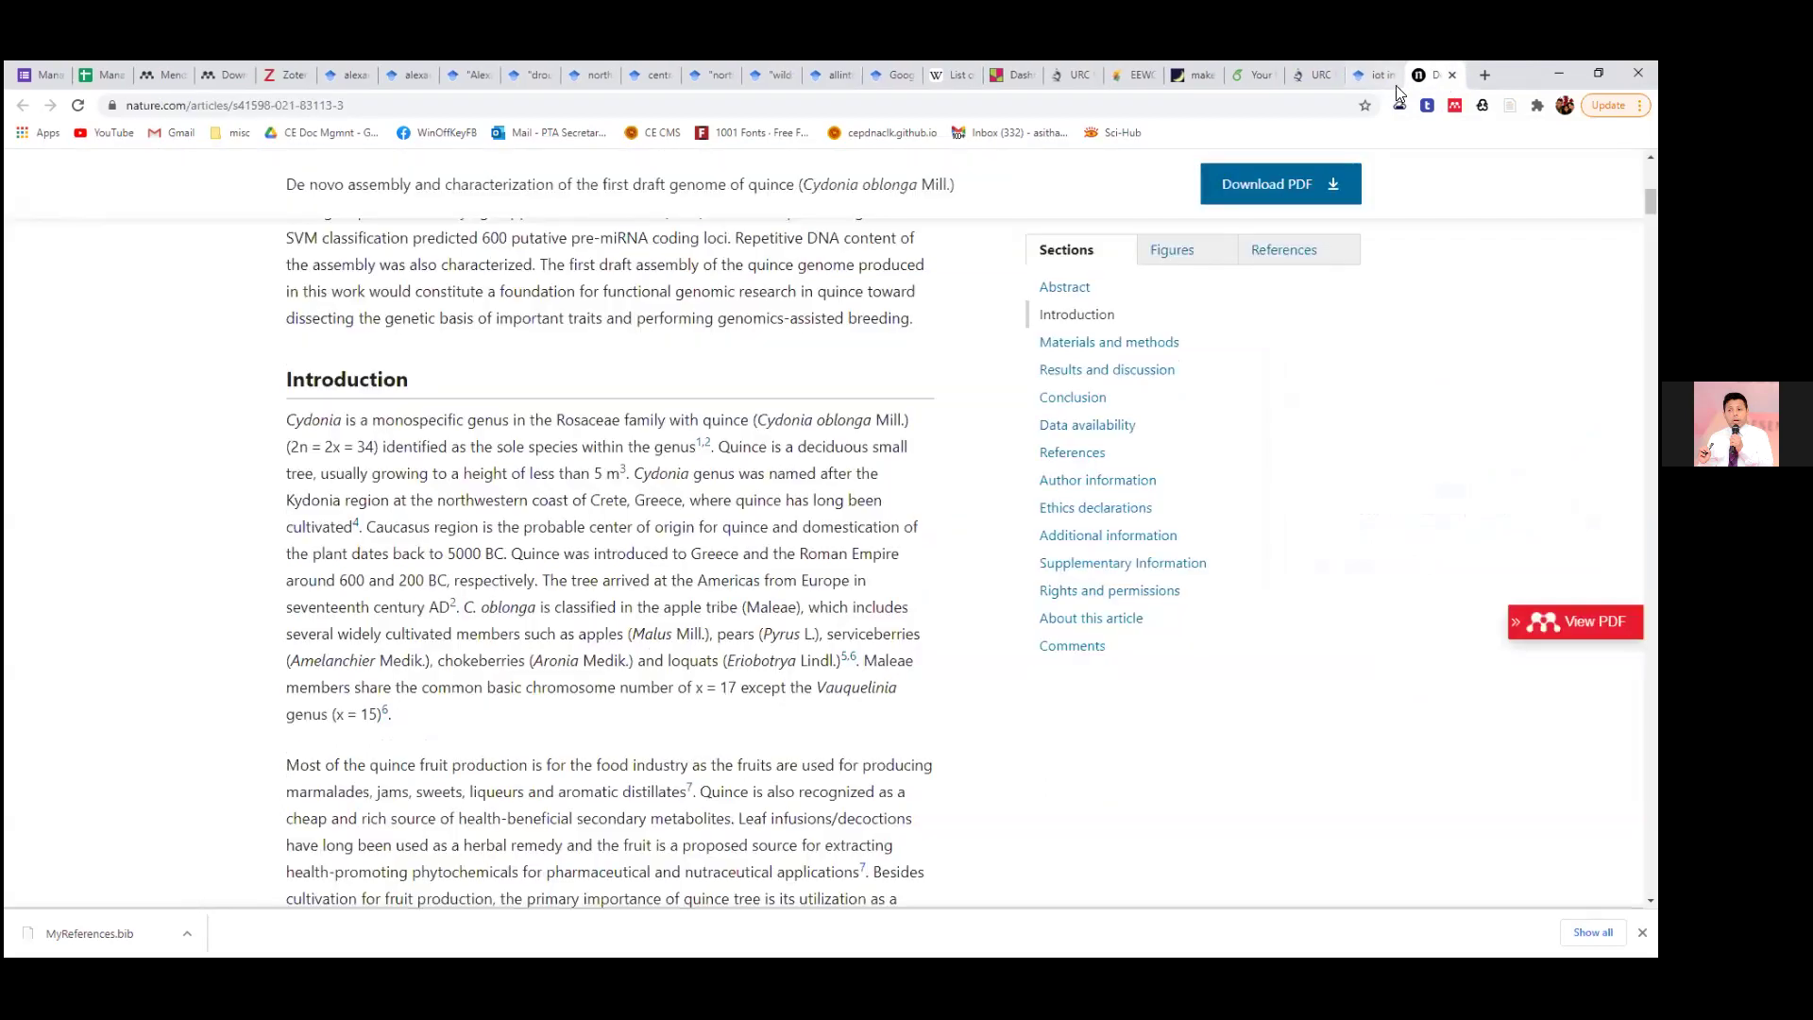
click(1452, 75)
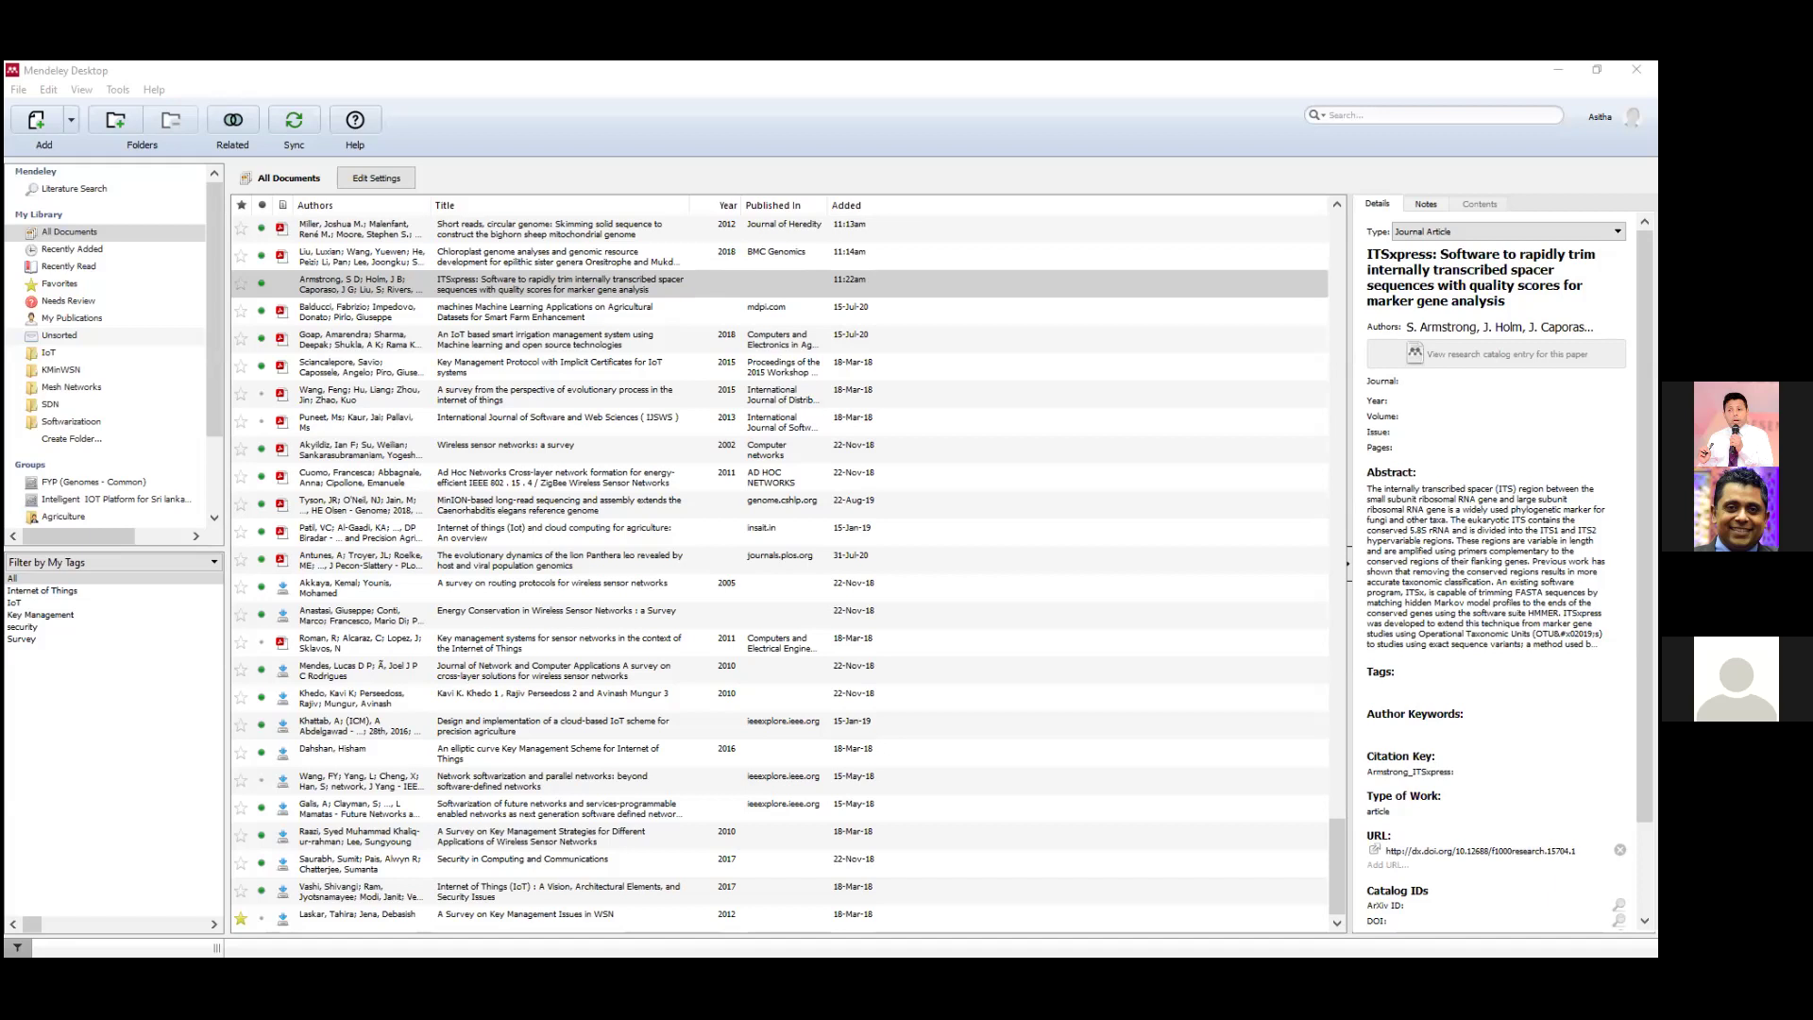
Check the signed-in Mendeley account from Web Importer on Scholar page 2, then close settings and importer.
key(alt+Tab)
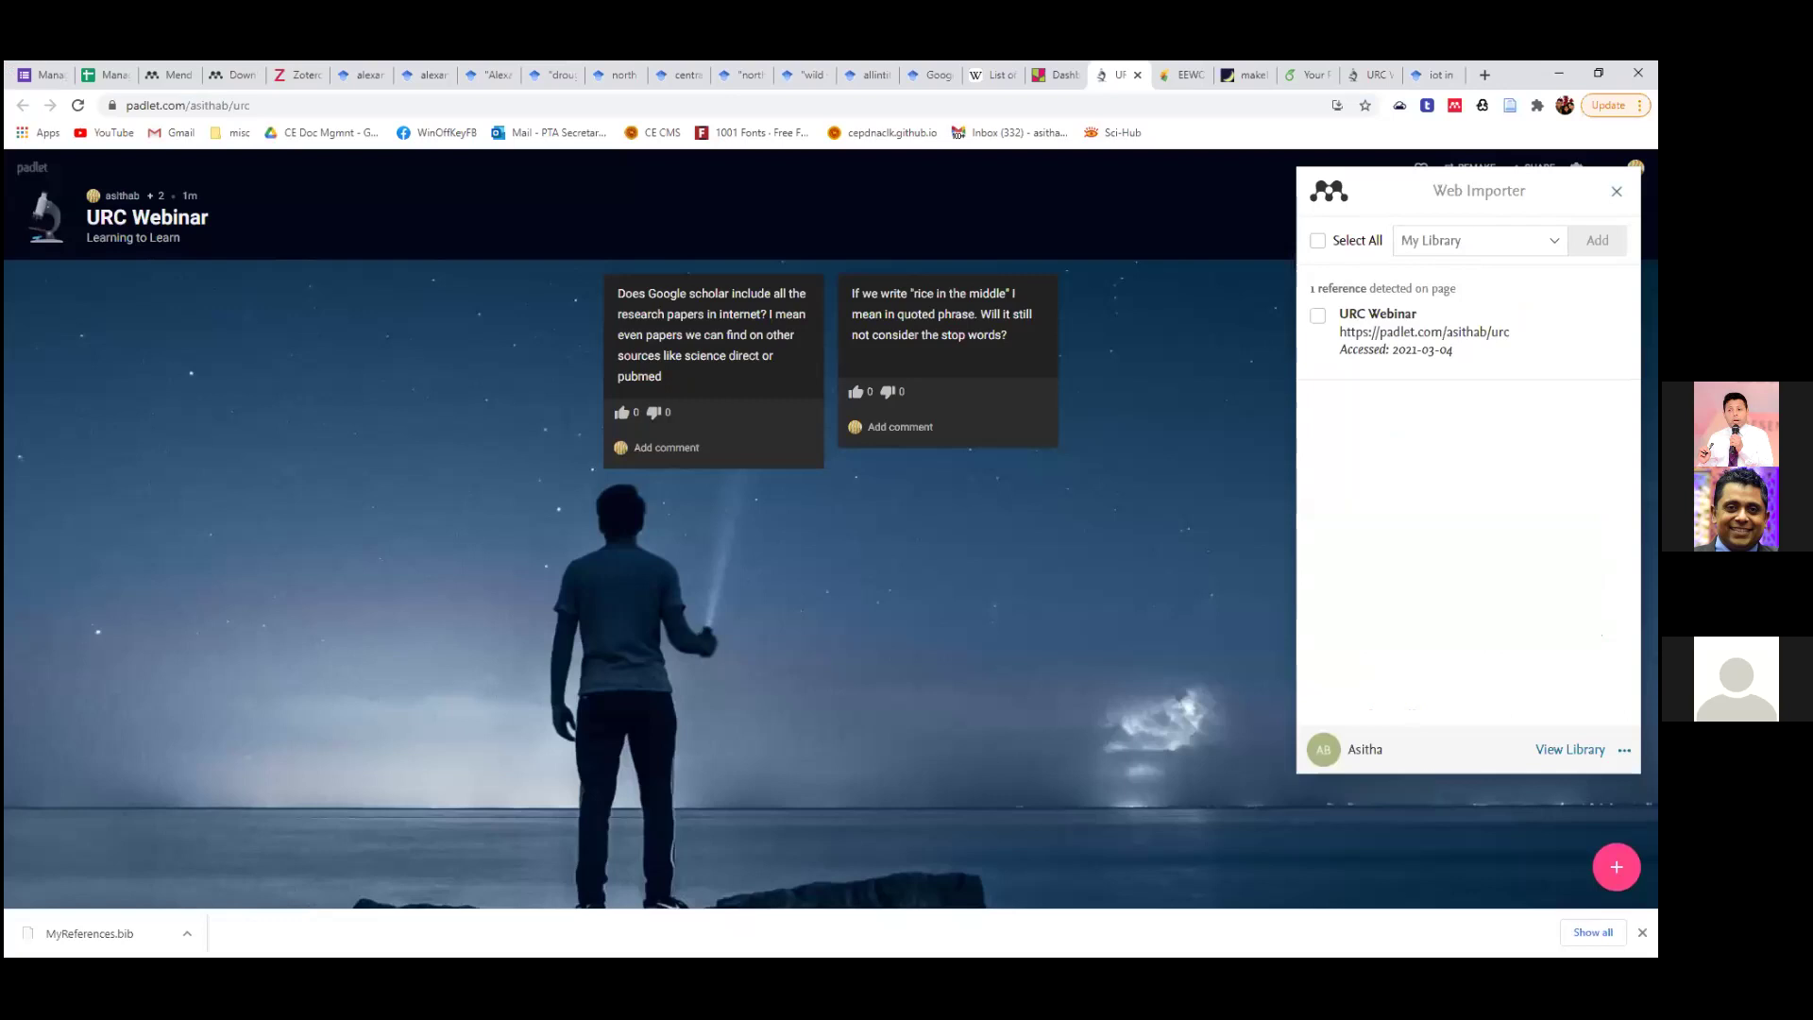
click(1420, 76)
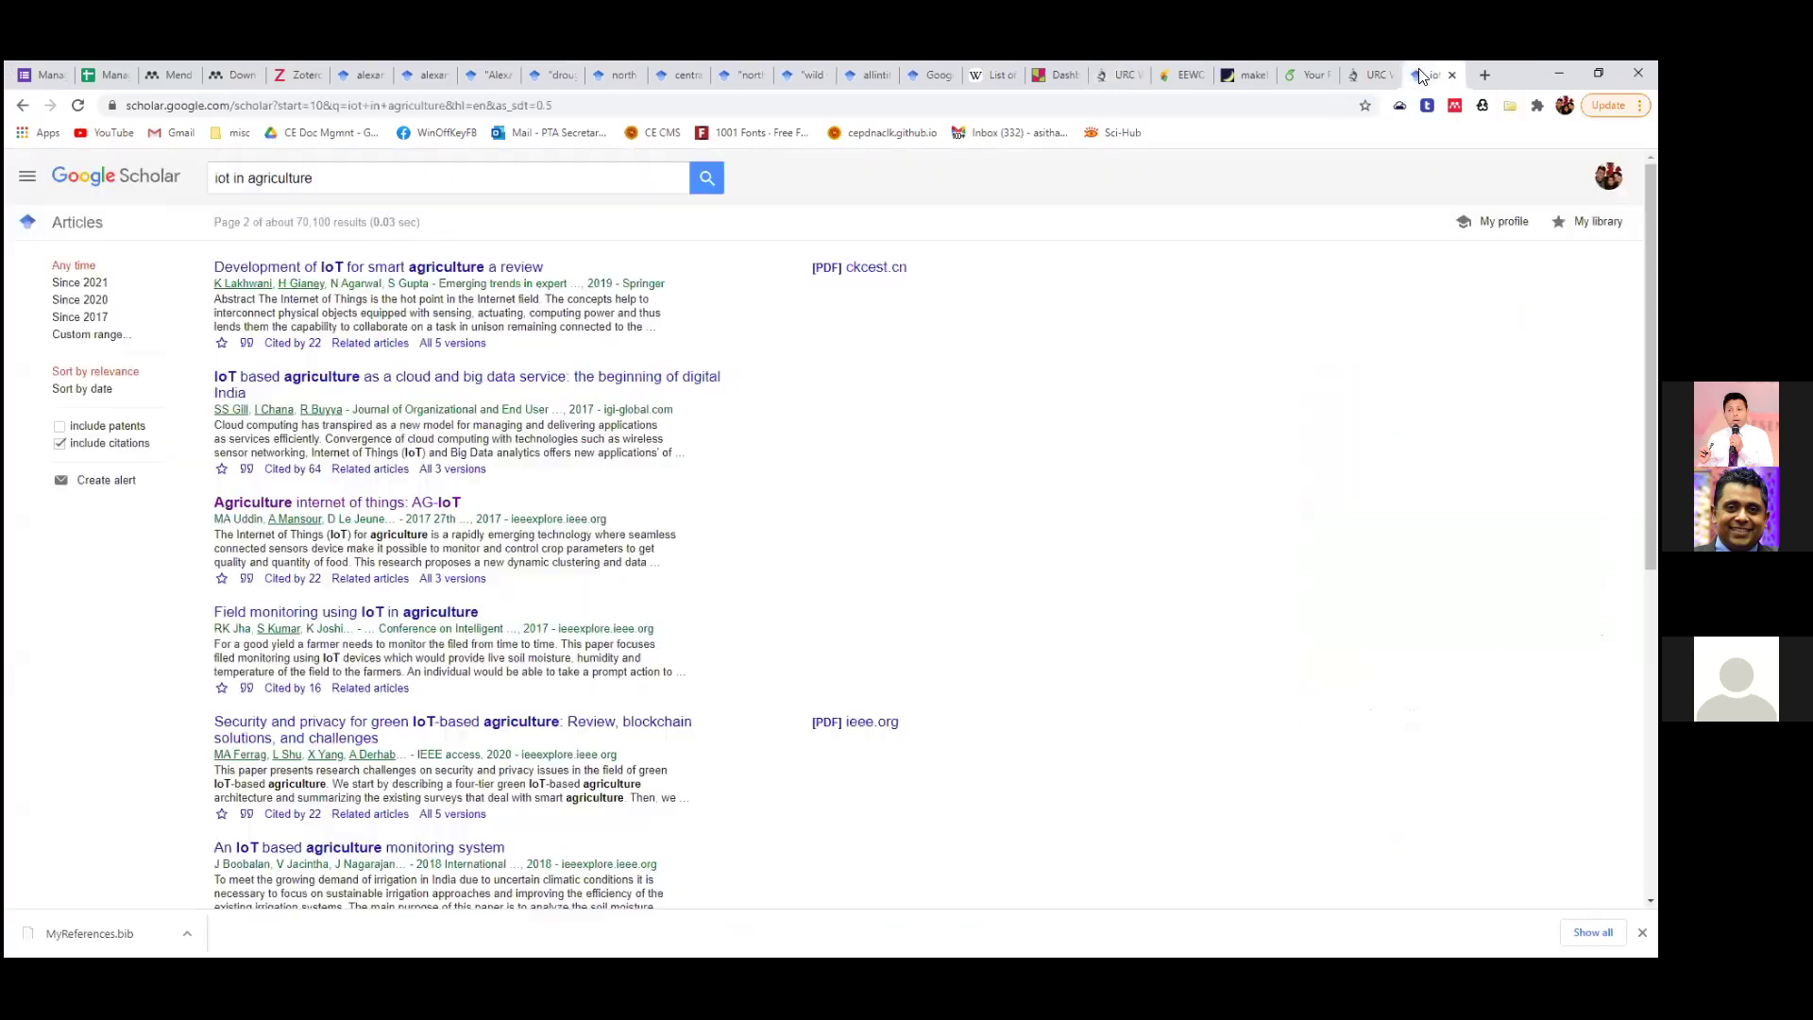
click(1457, 110)
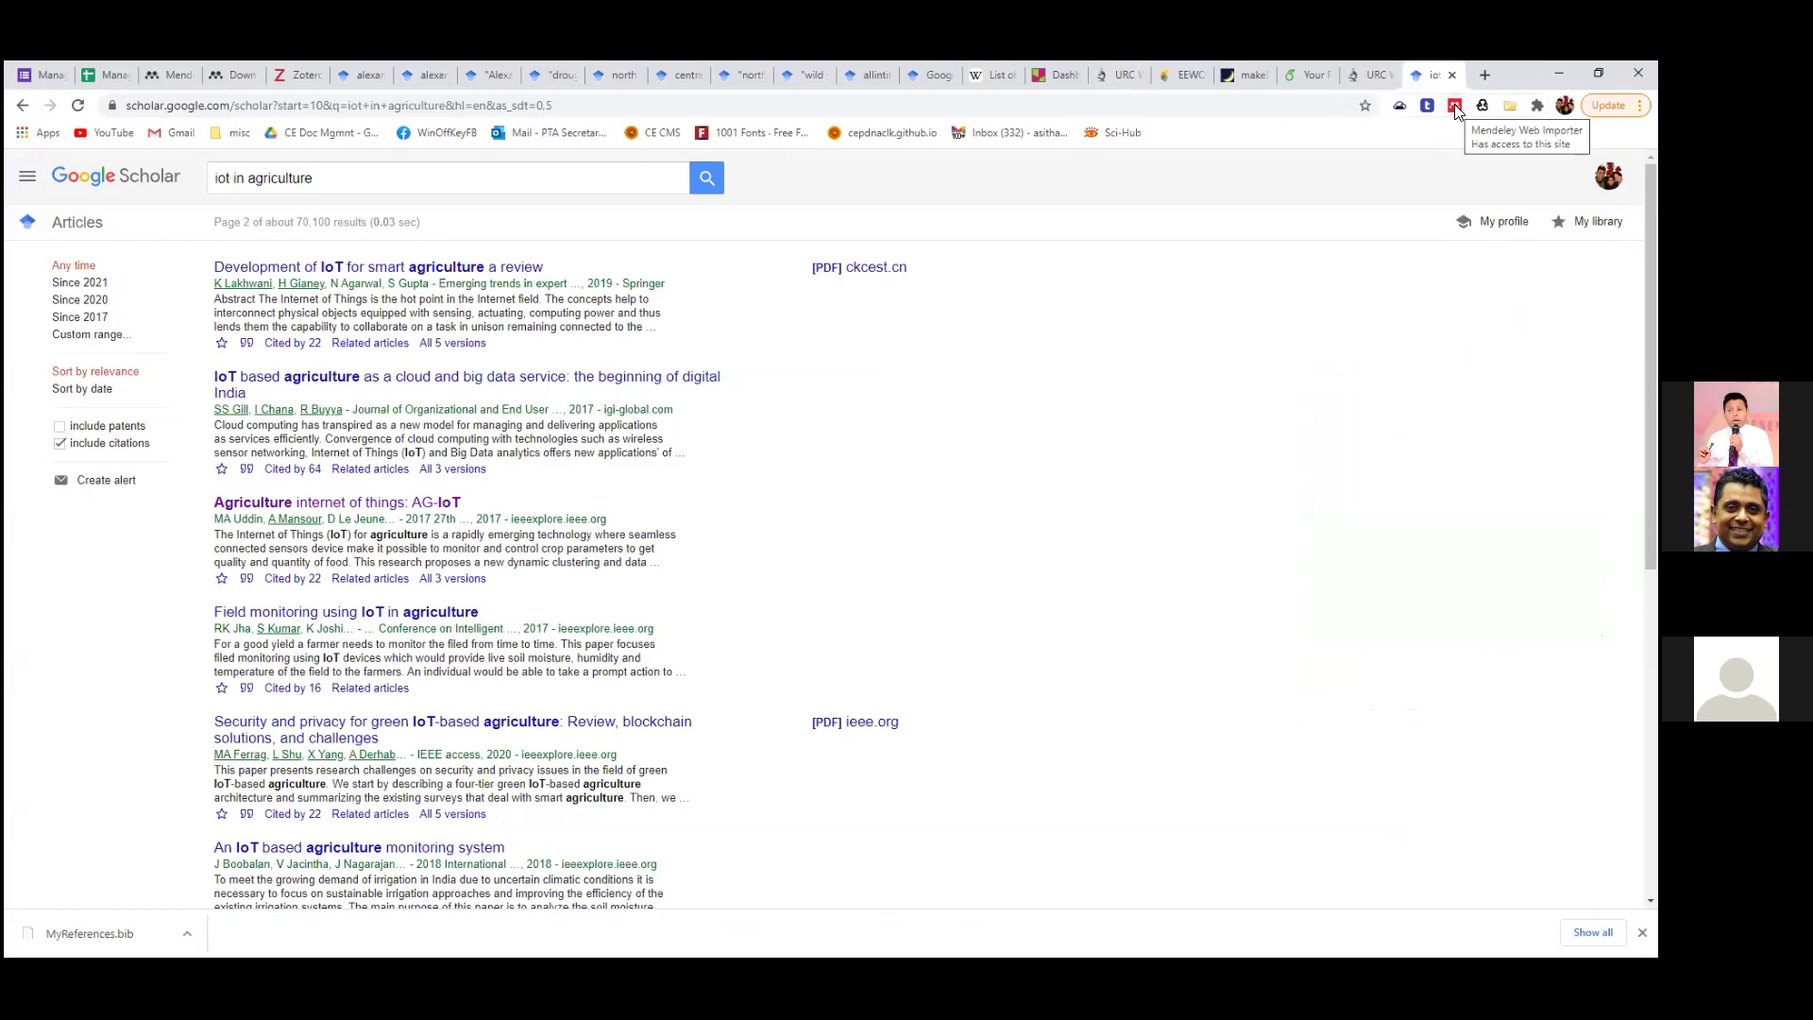
click(1457, 111)
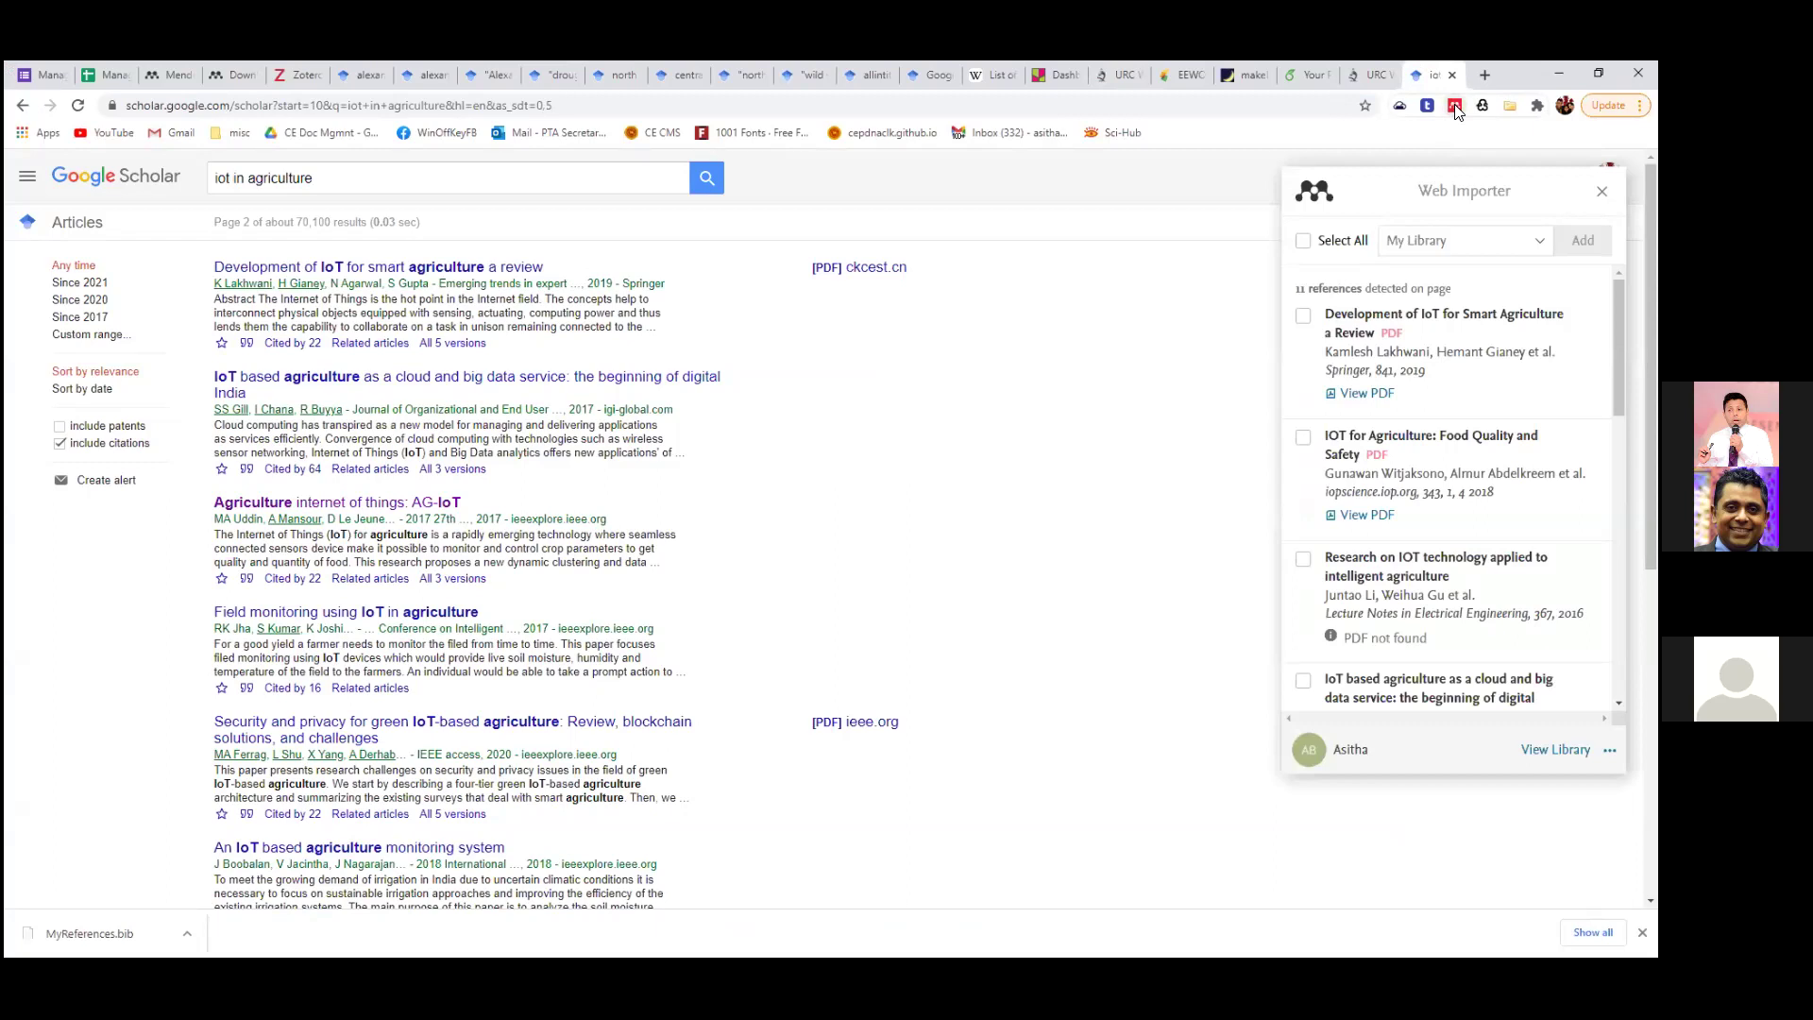
click(1316, 753)
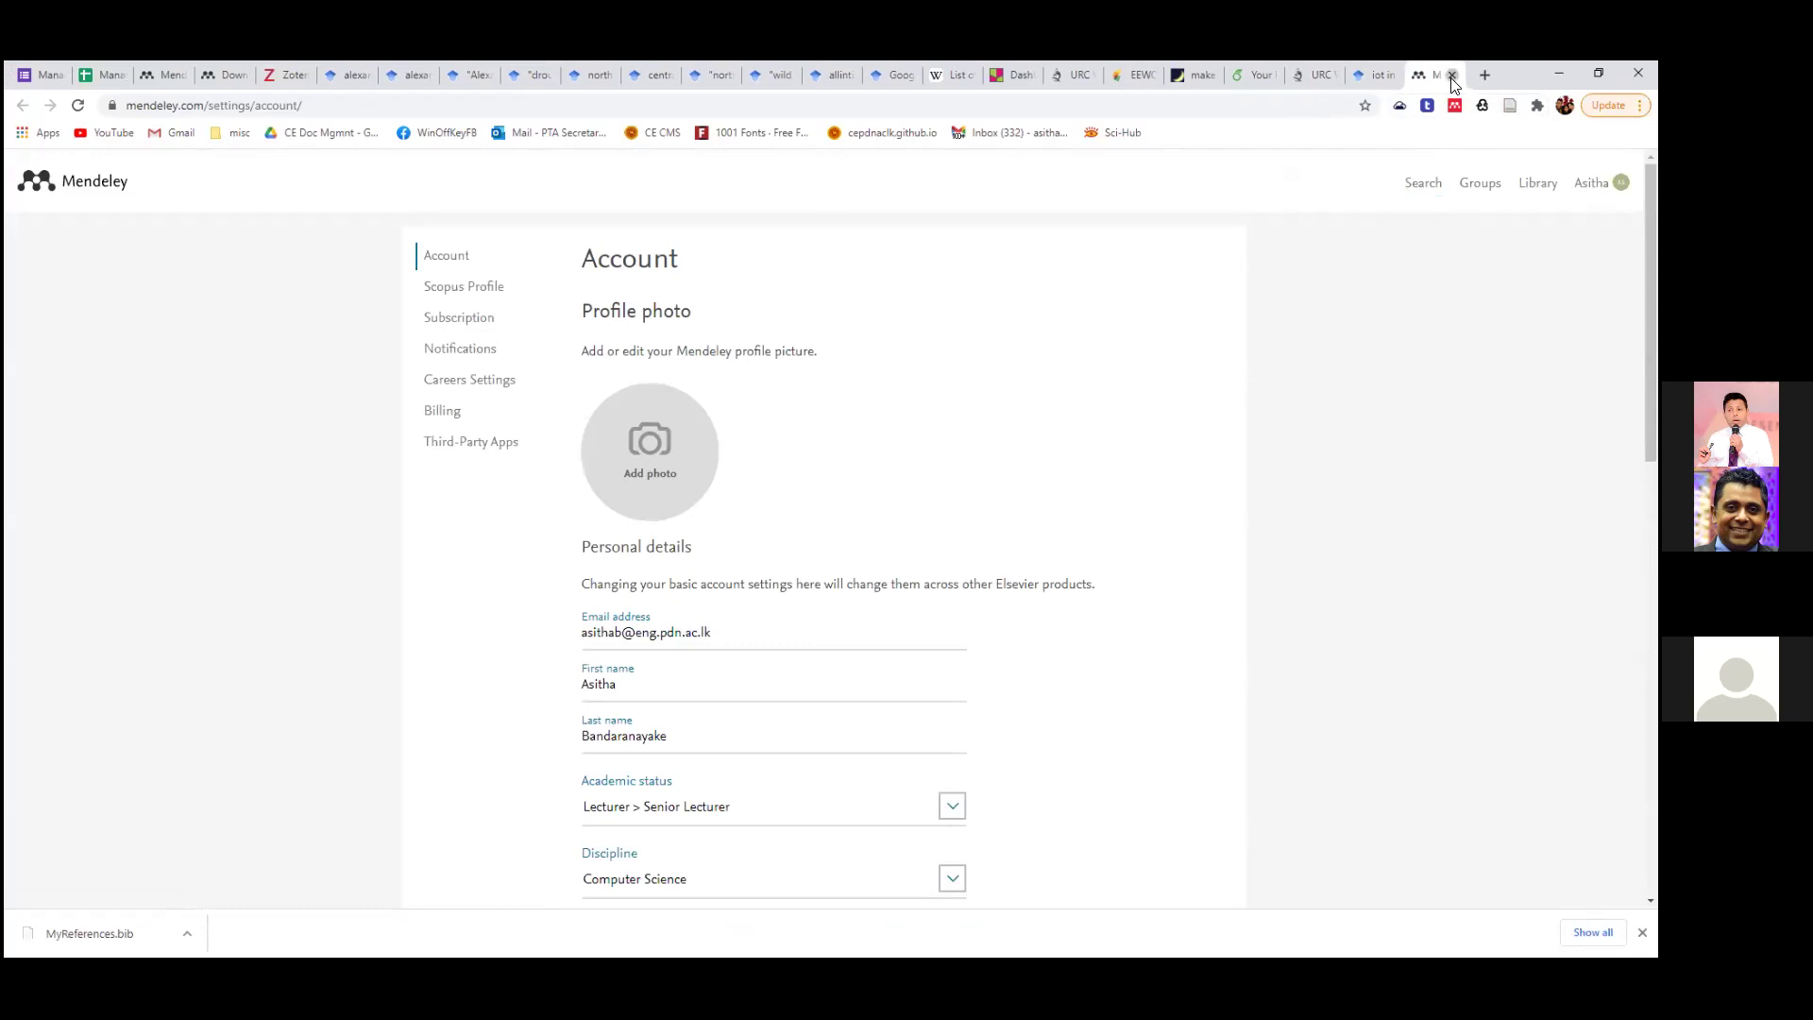
click(1451, 75)
click(1601, 191)
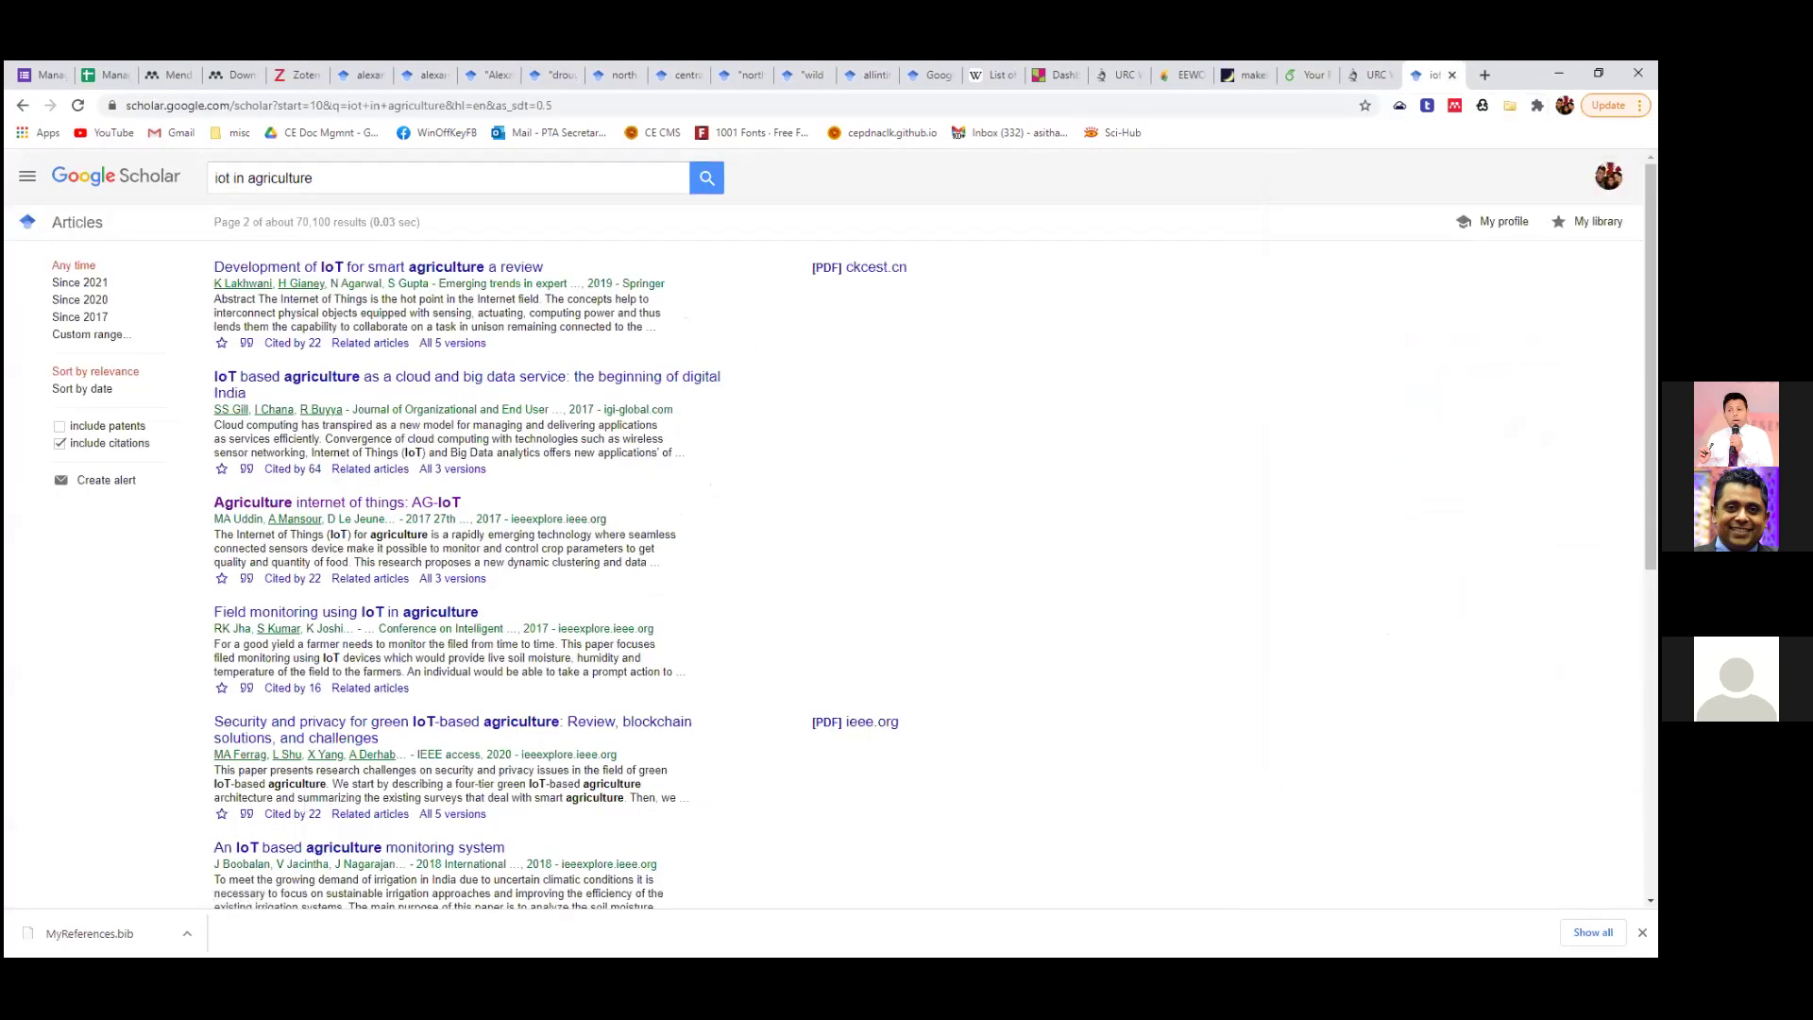
click(1374, 76)
Reopen Web Importer on the Scholar page-2 results to see its 11 detected references, then close it.
click(1414, 76)
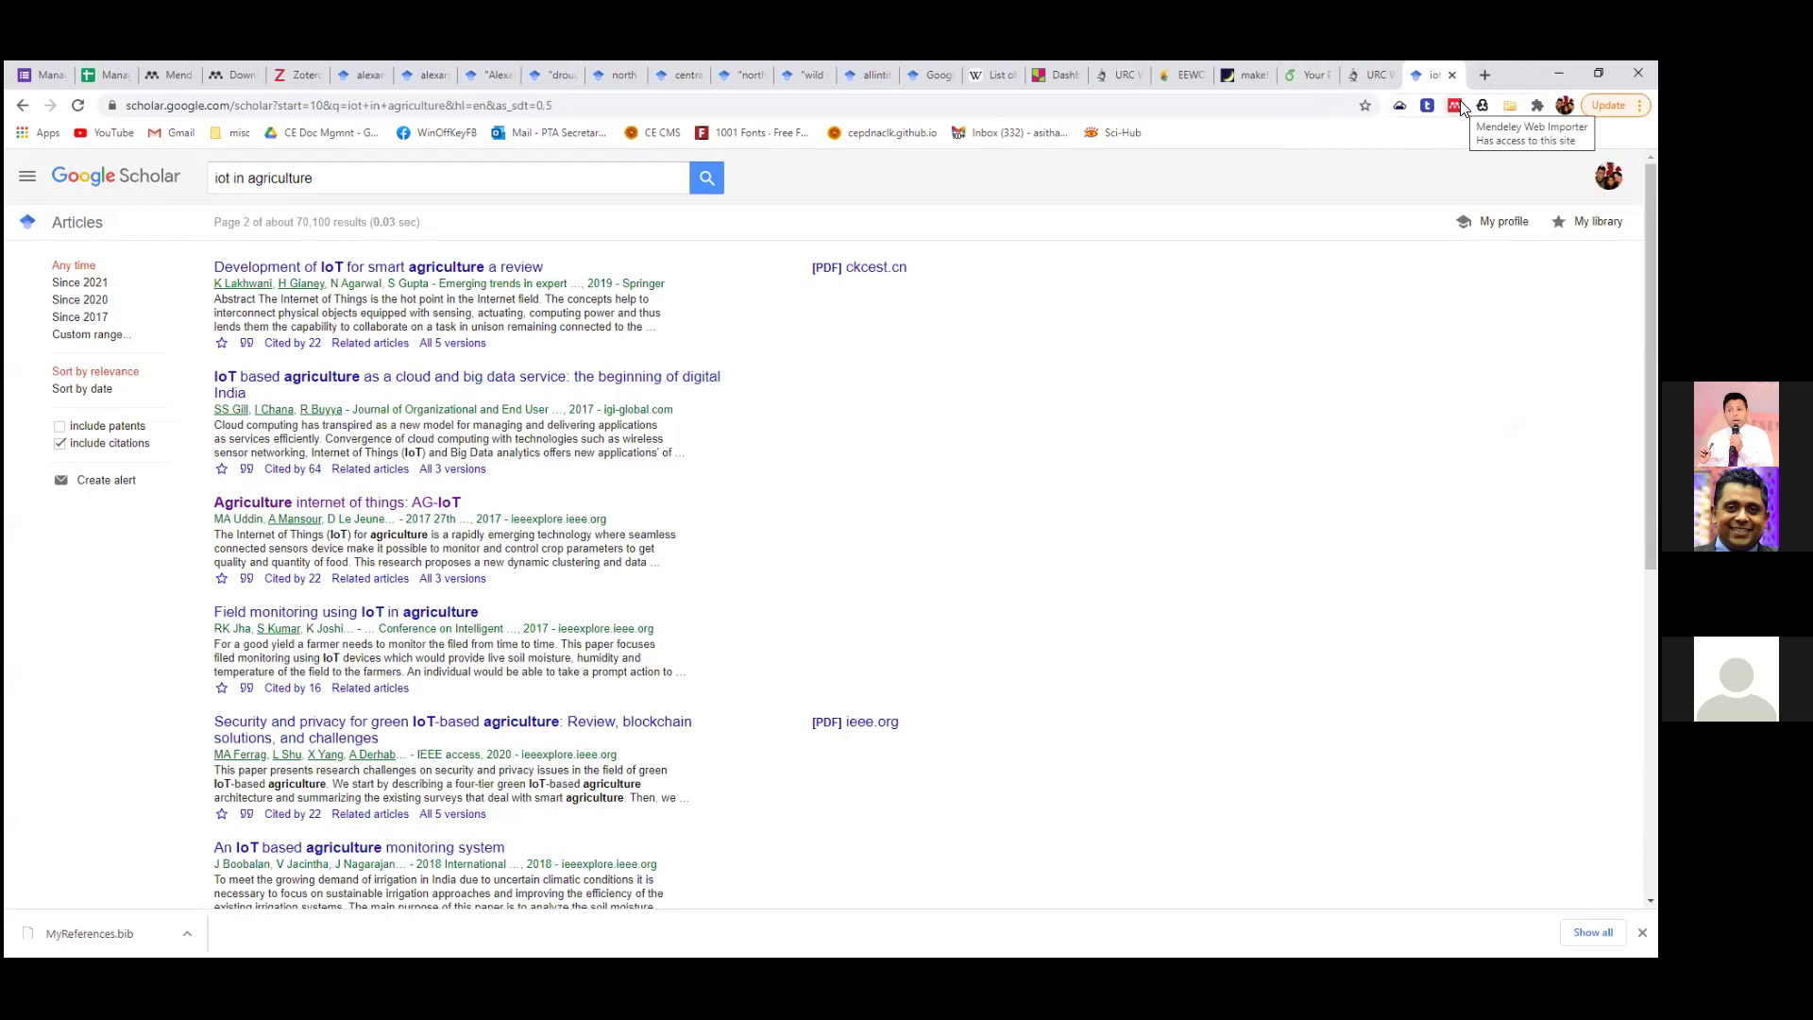
click(1455, 106)
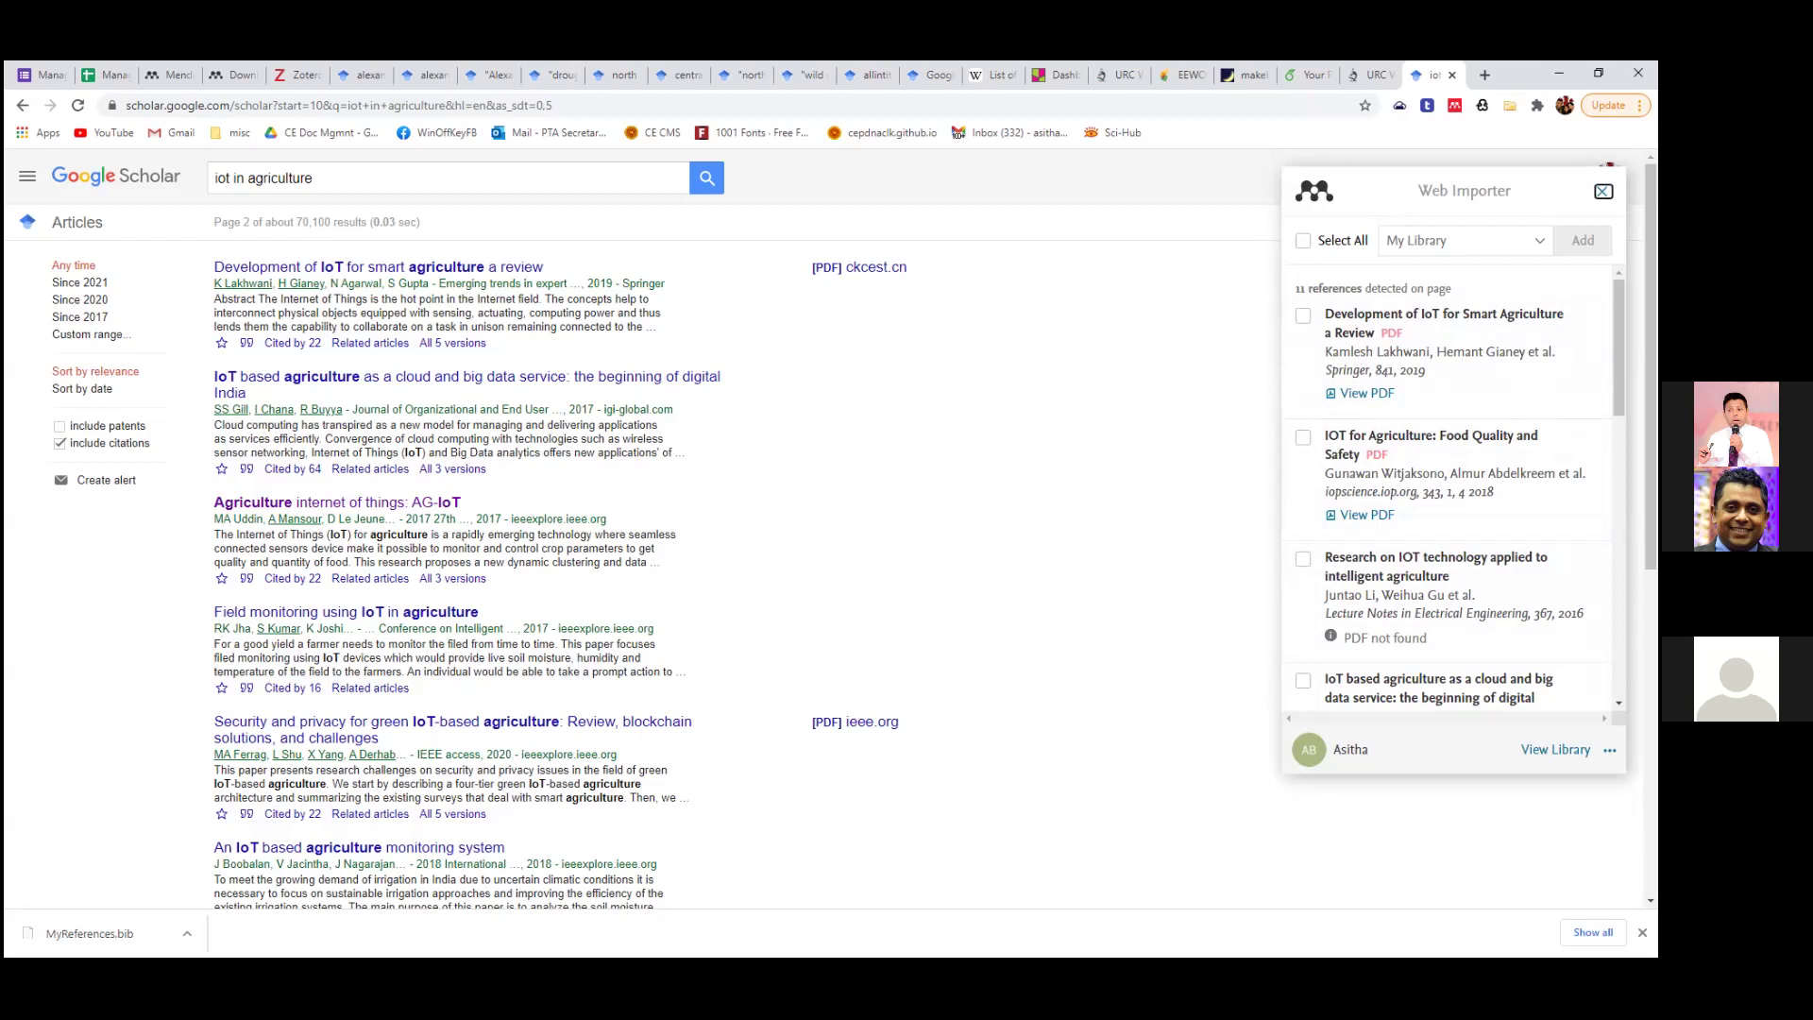
click(1603, 191)
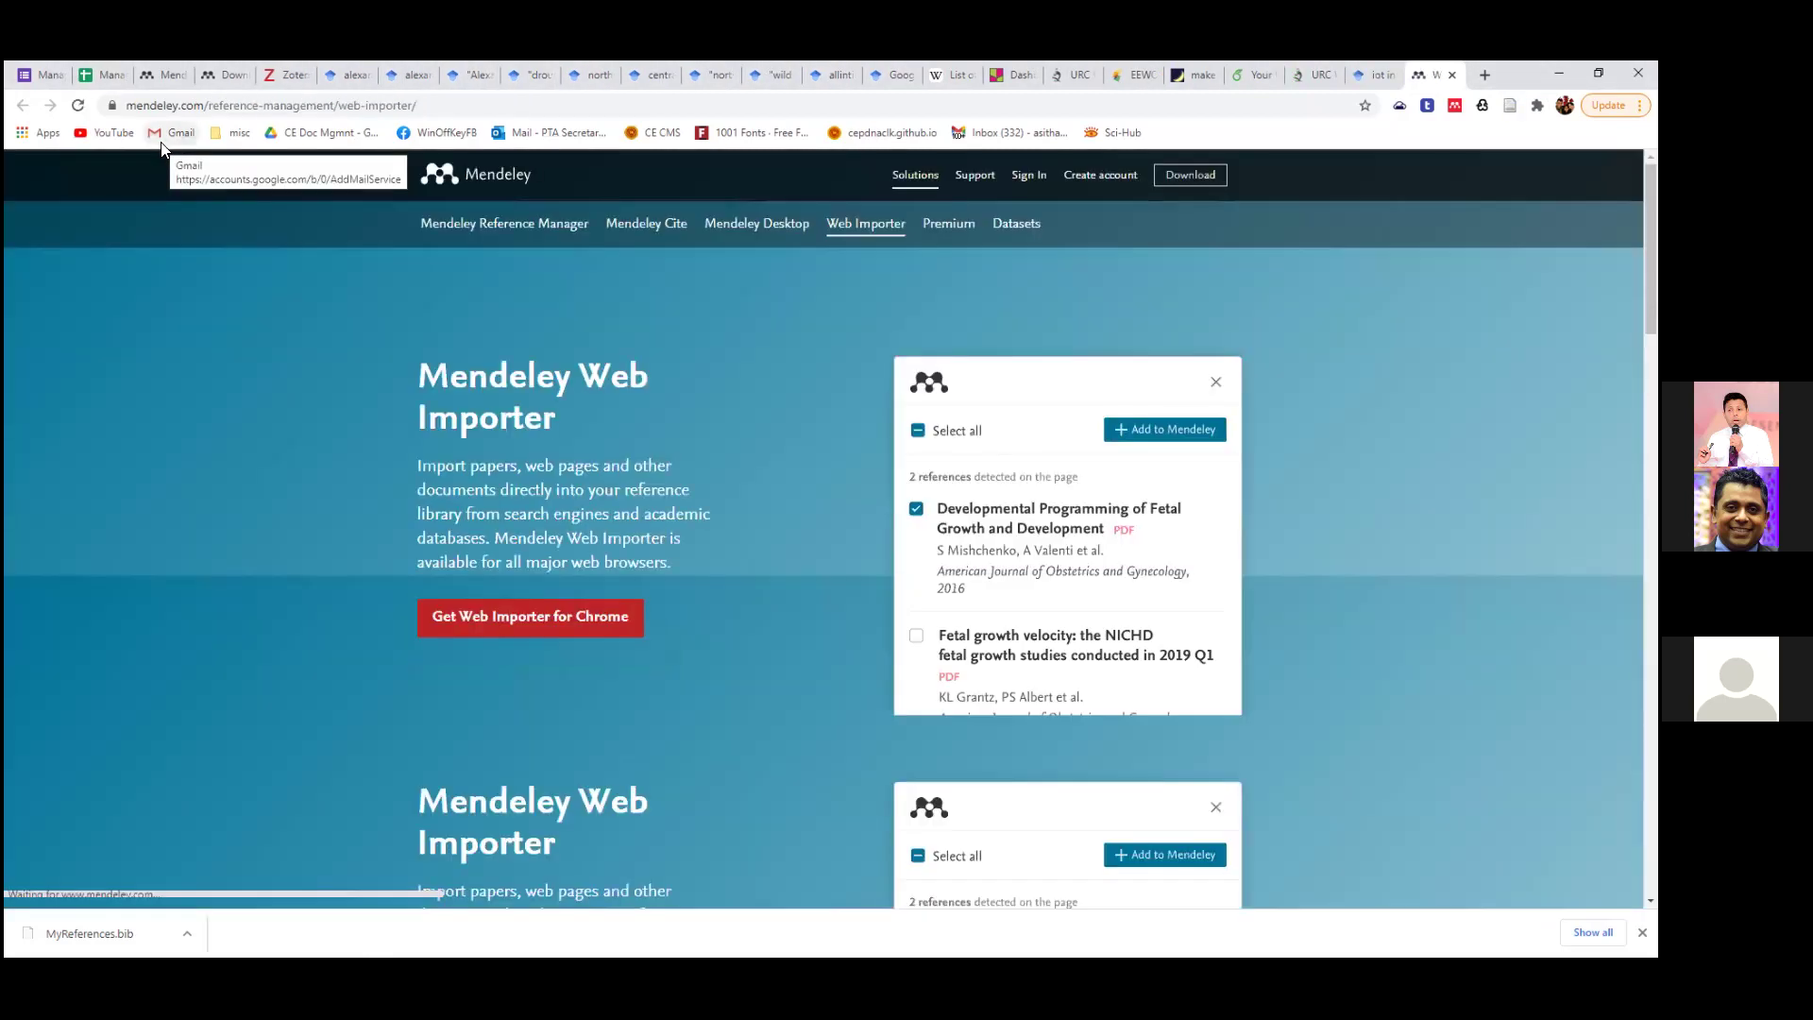
Copy the Web Importer page address, close that page, and return to Mendeley Desktop's All Documents.
click(406, 106)
right_click(406, 106)
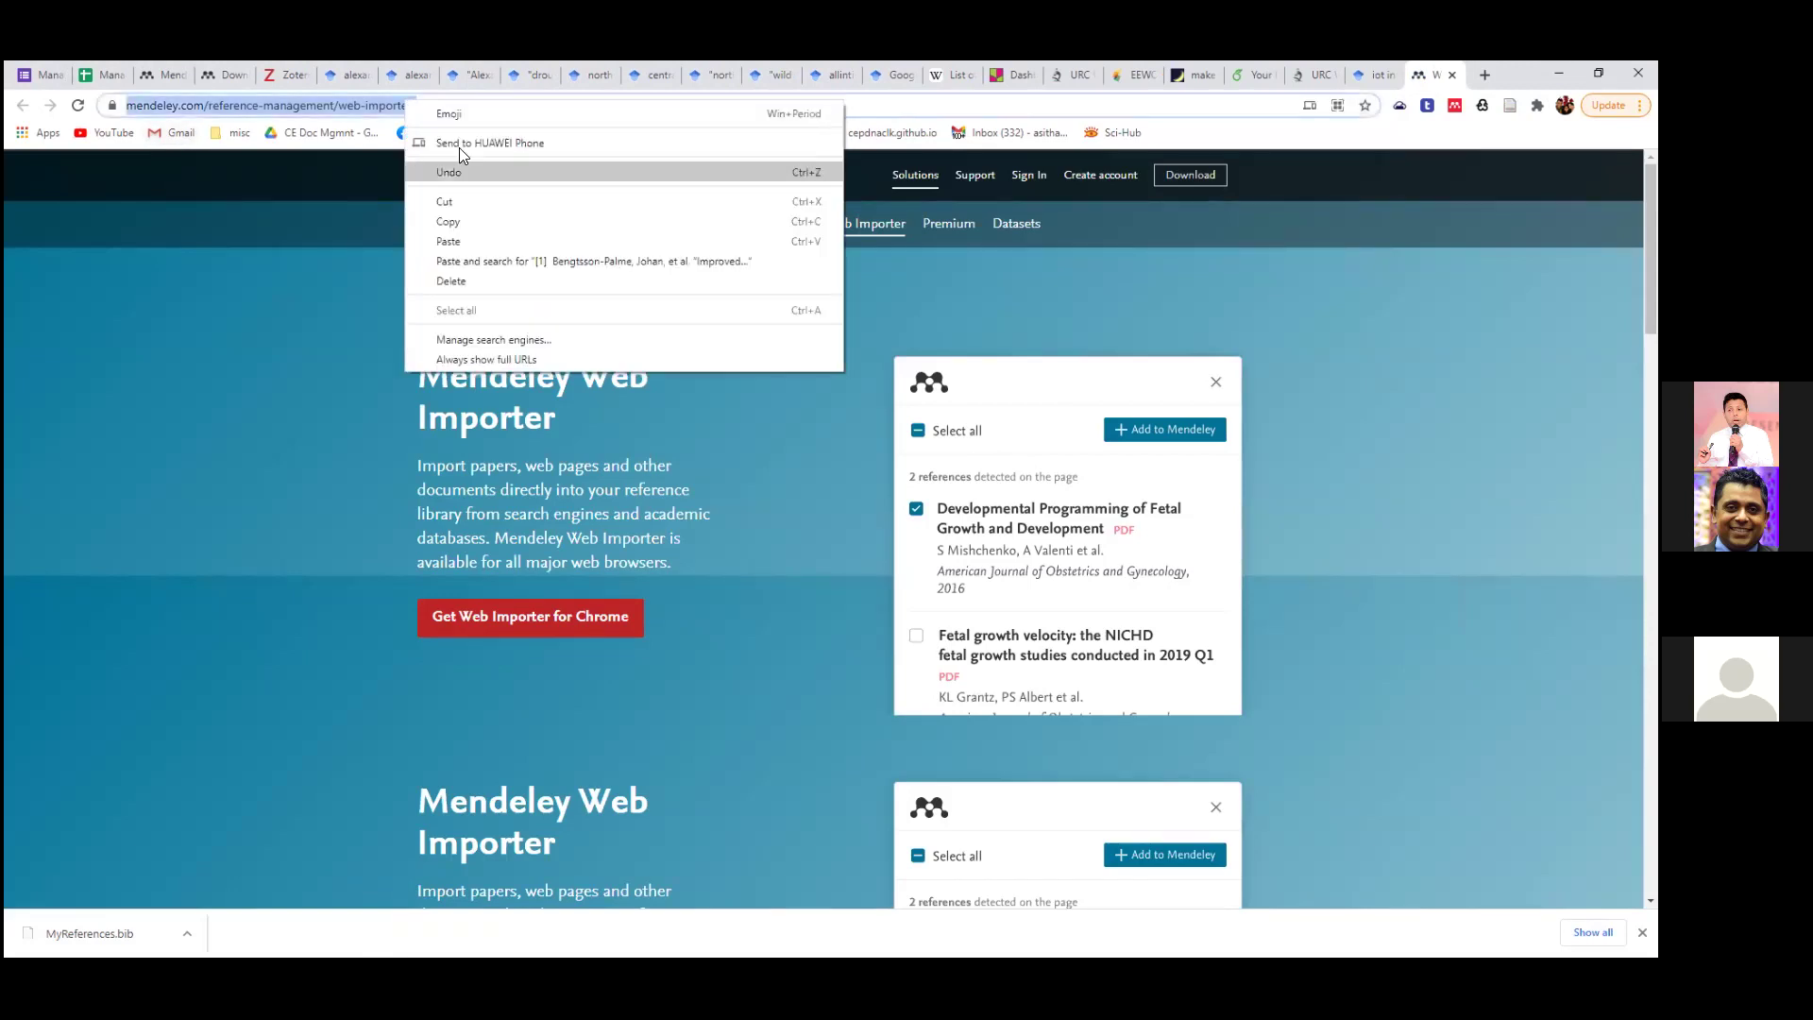
click(472, 206)
key(alt+Tab)
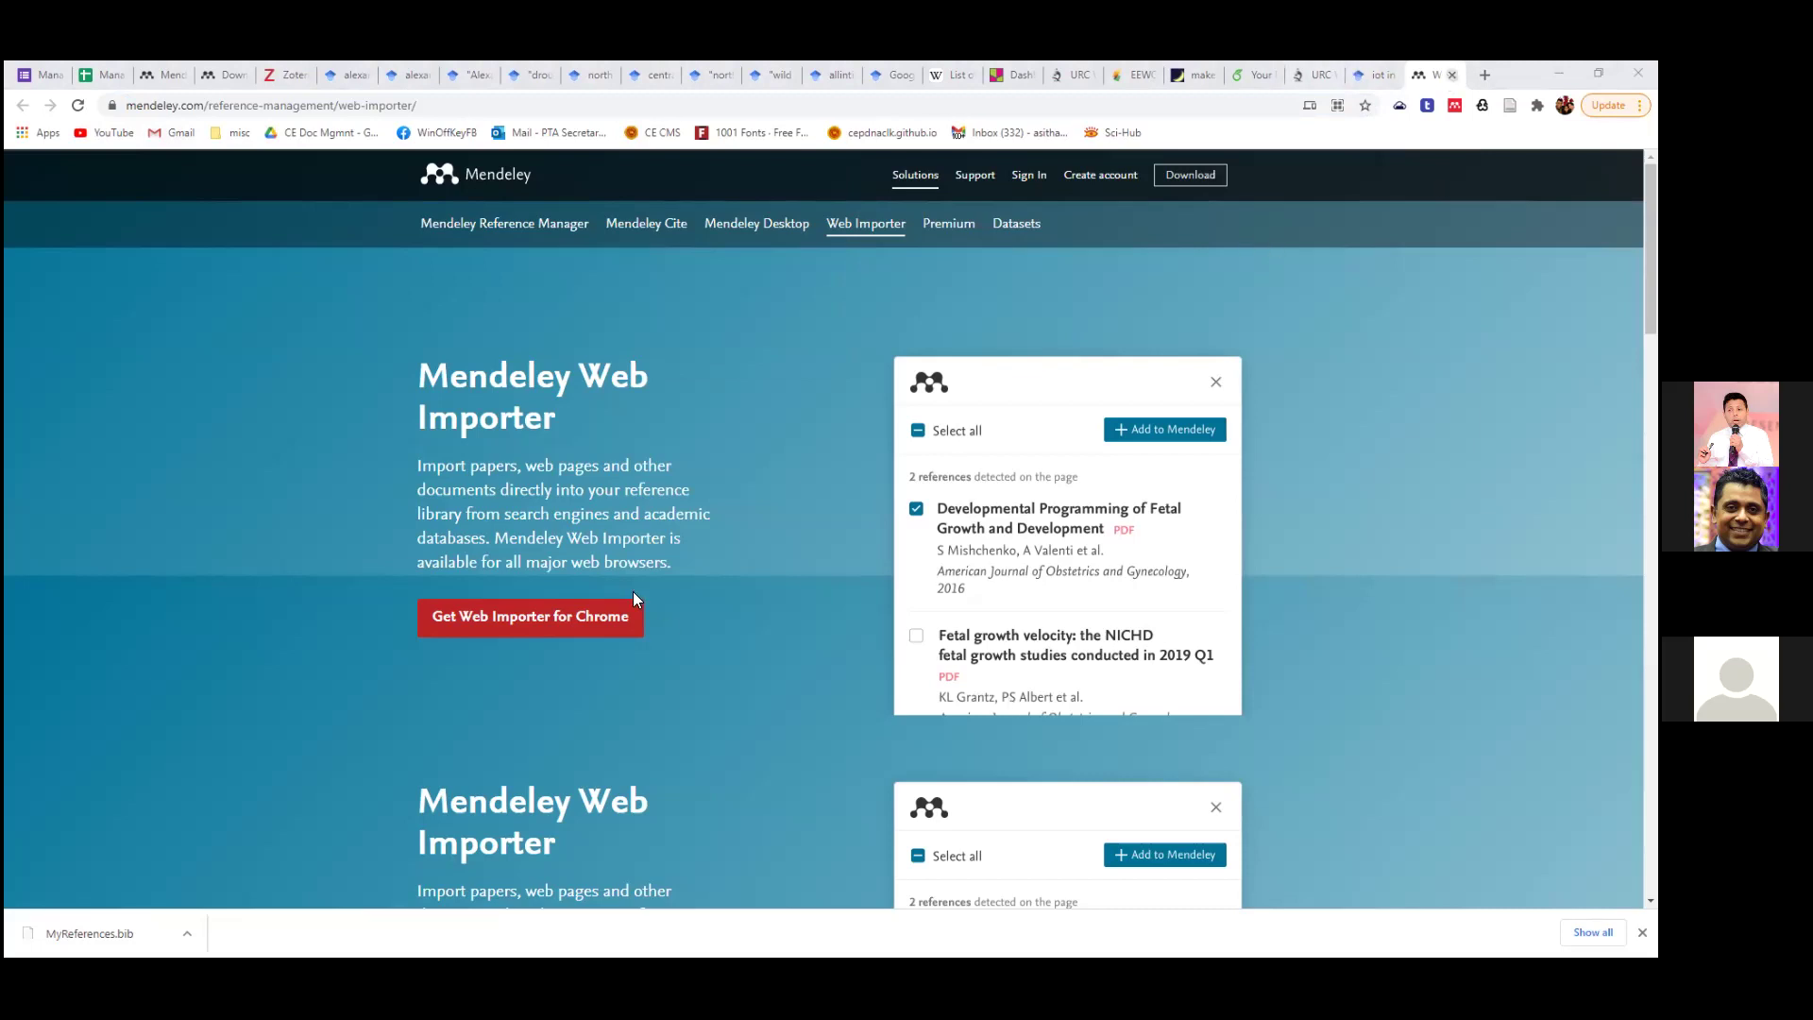
click(1451, 76)
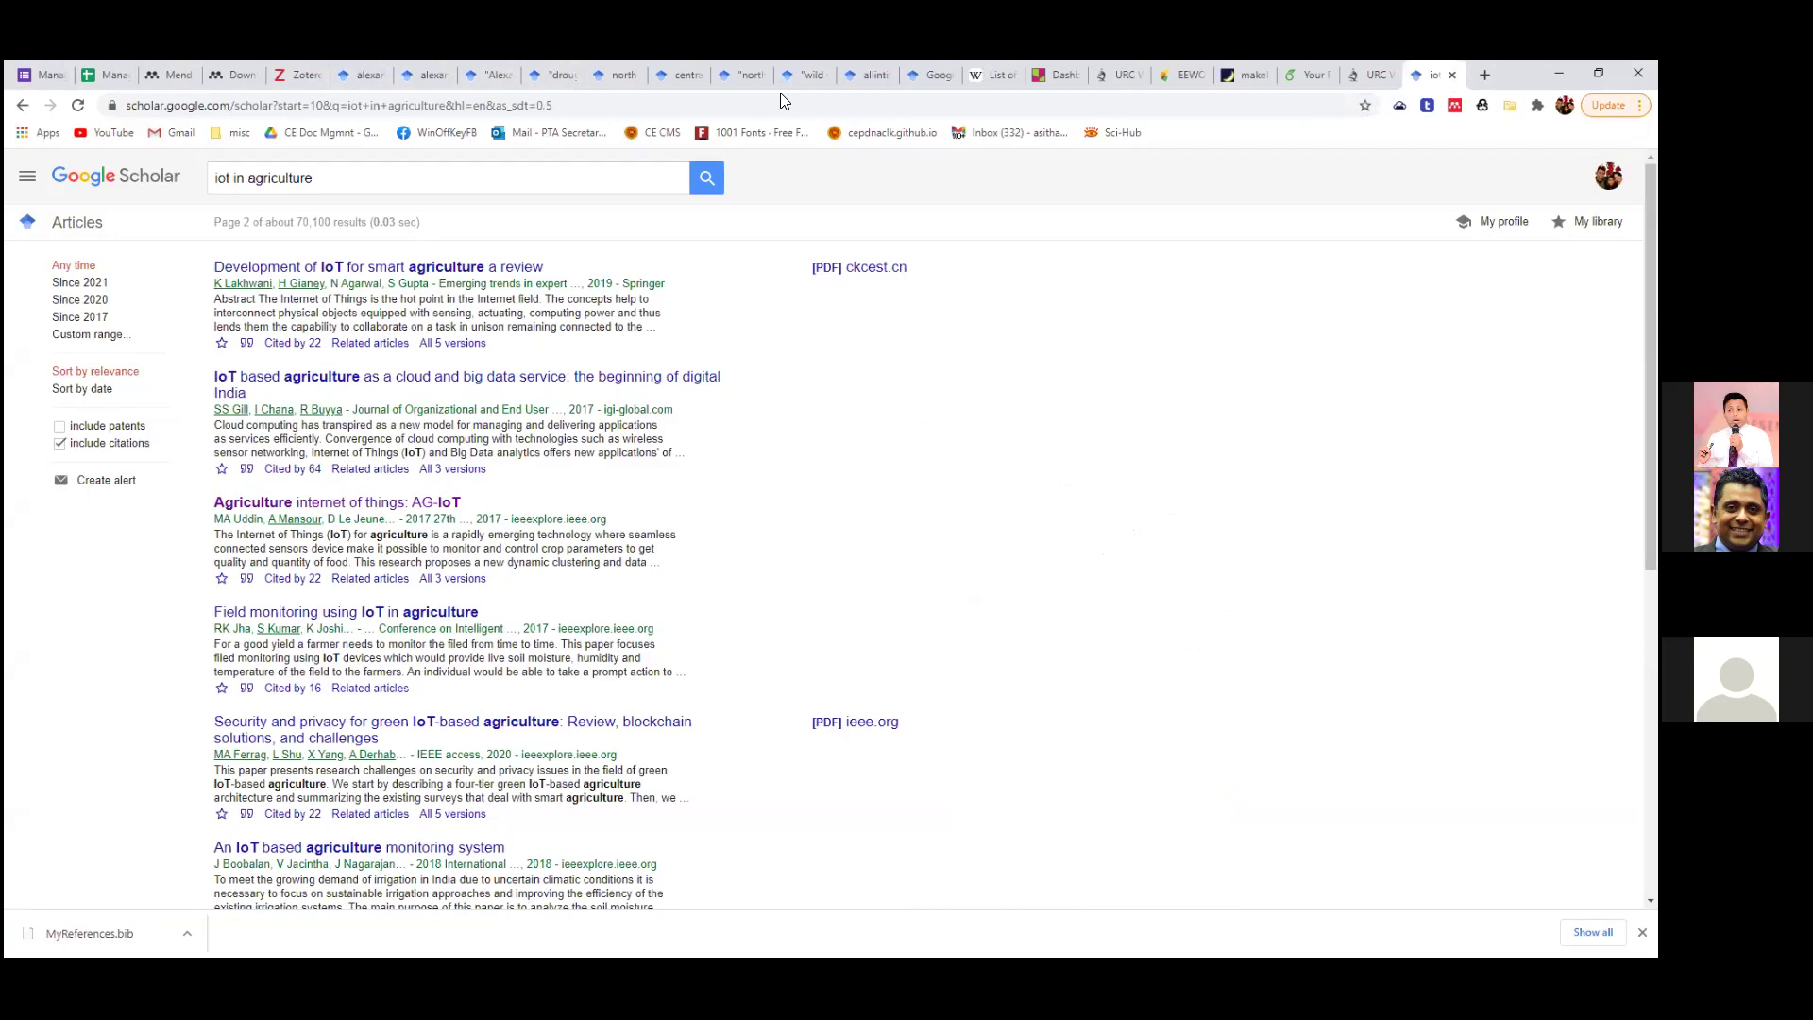
key(alt+Tab)
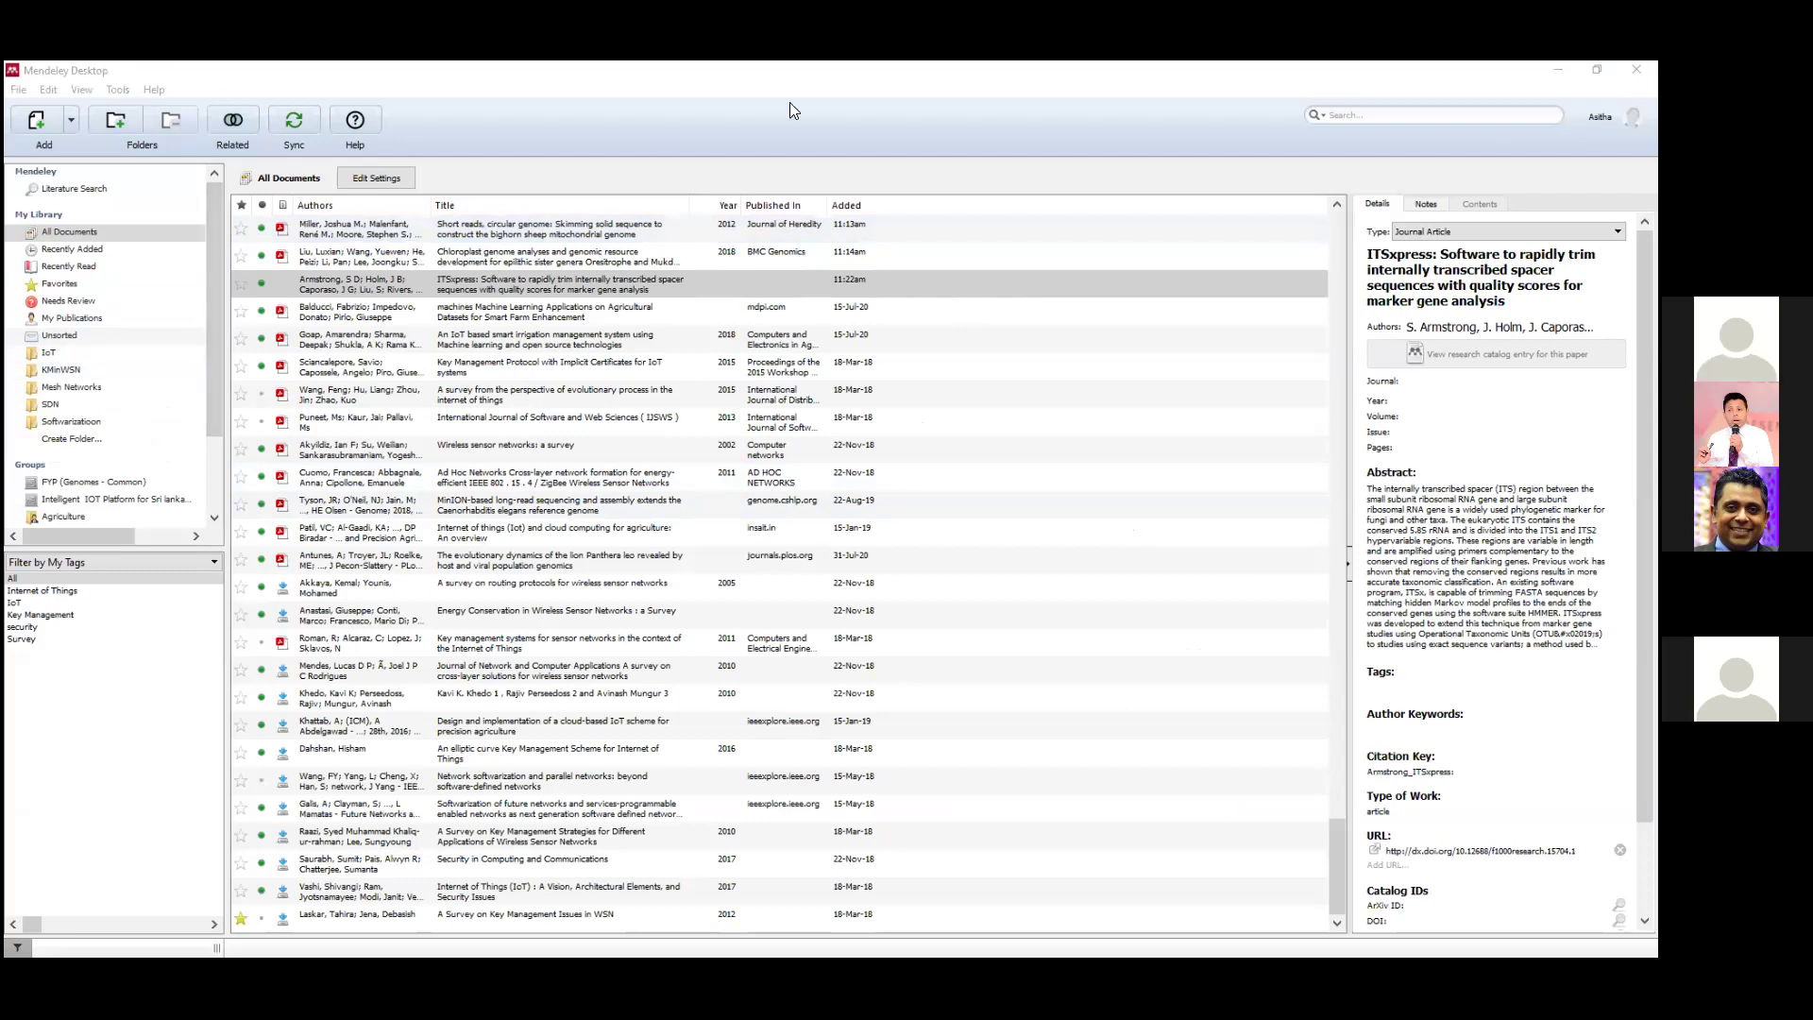
Run Tools > Install Web Importer in Mendeley Desktop to open its download page.
click(236, 85)
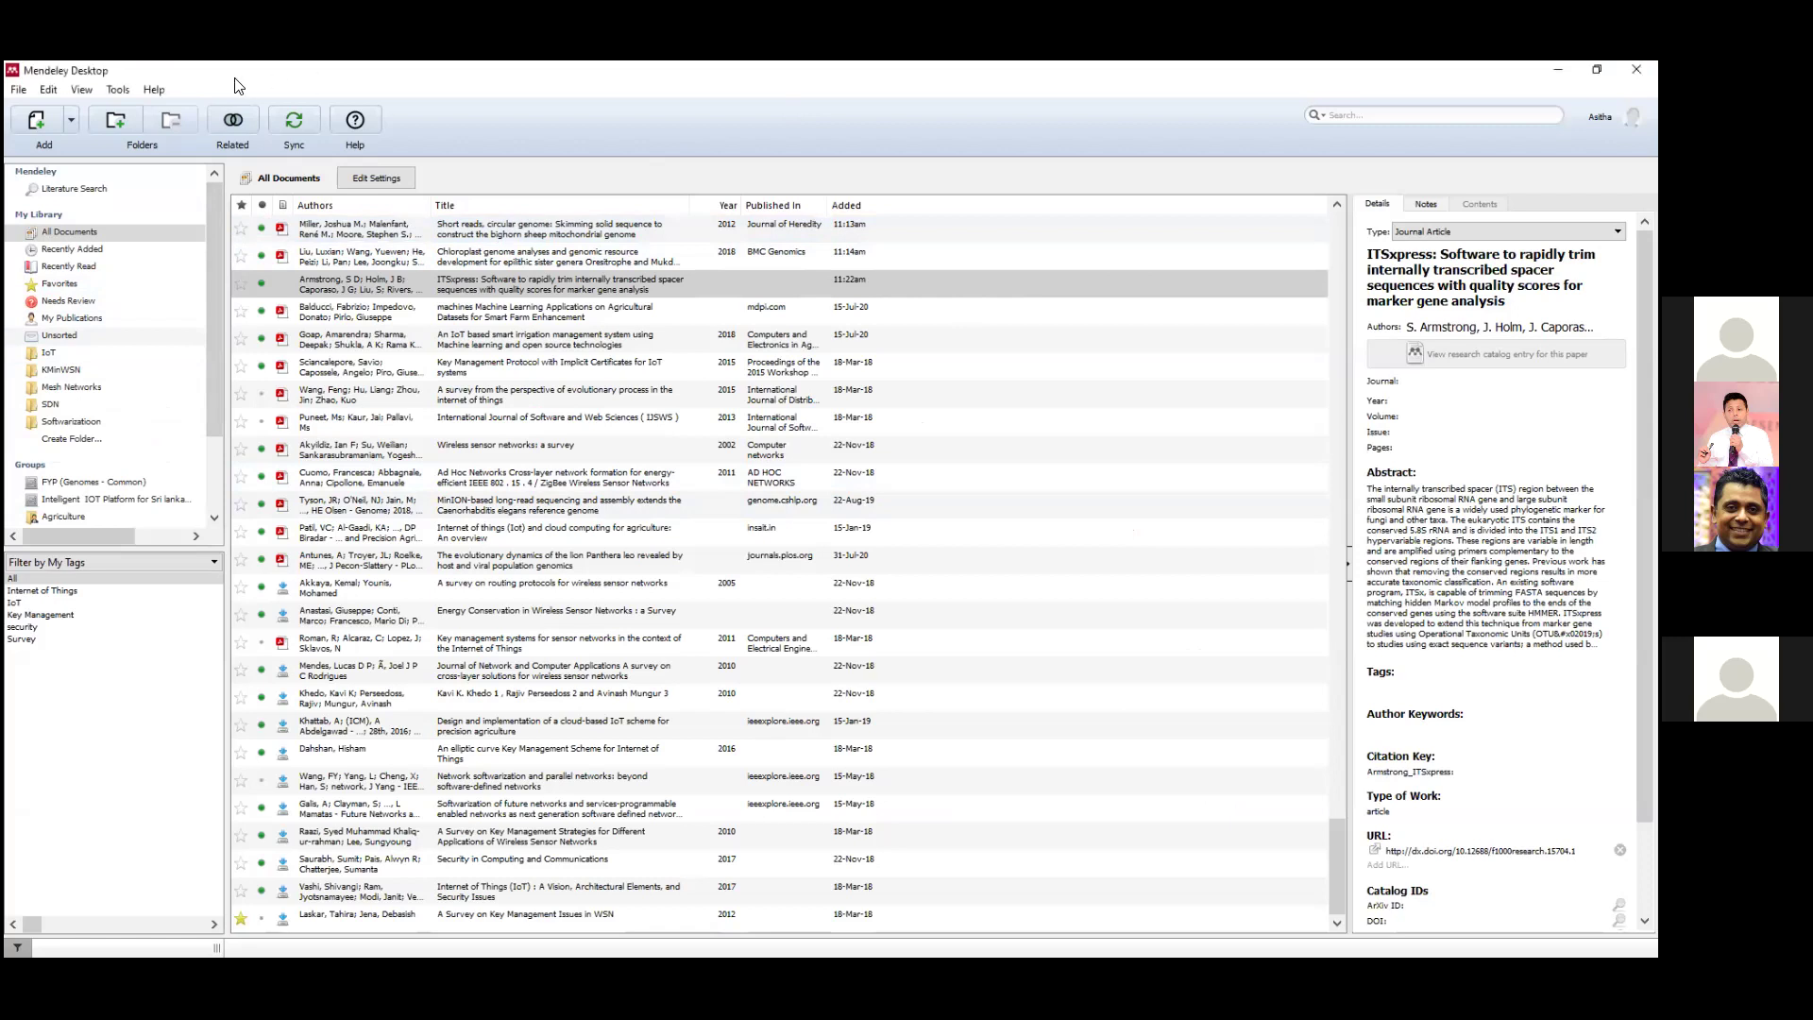
click(116, 91)
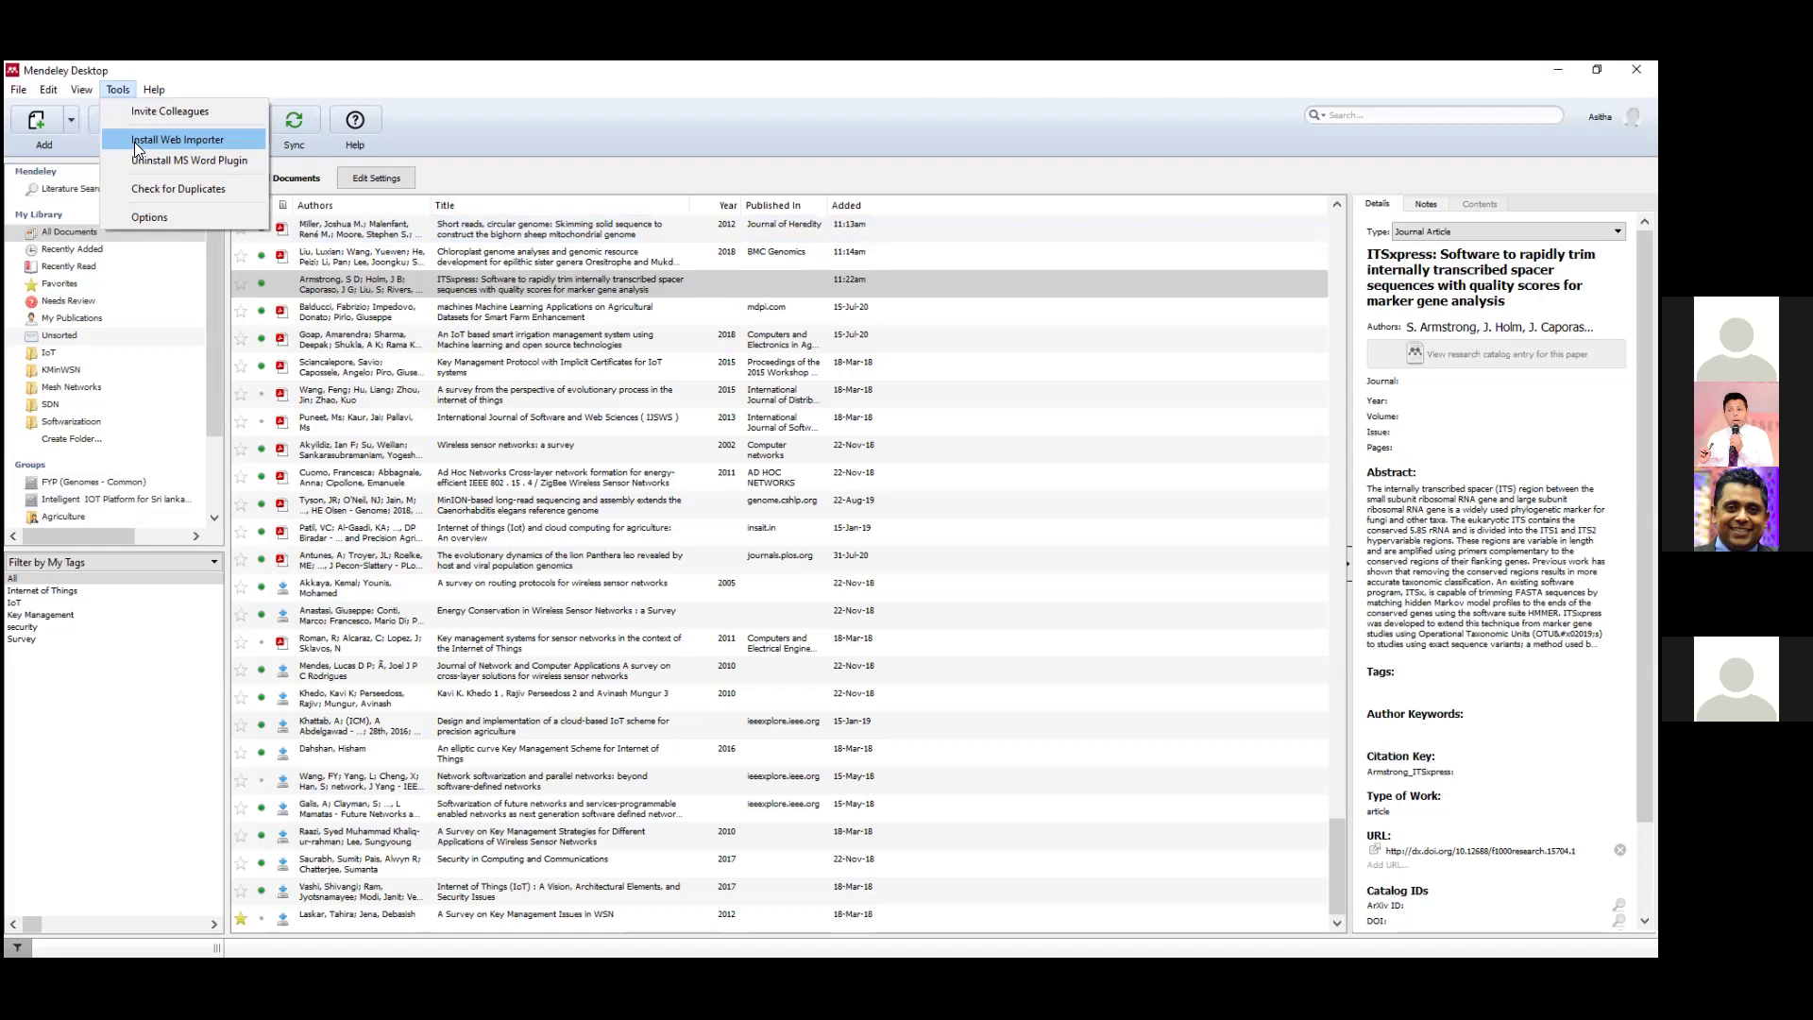
click(153, 138)
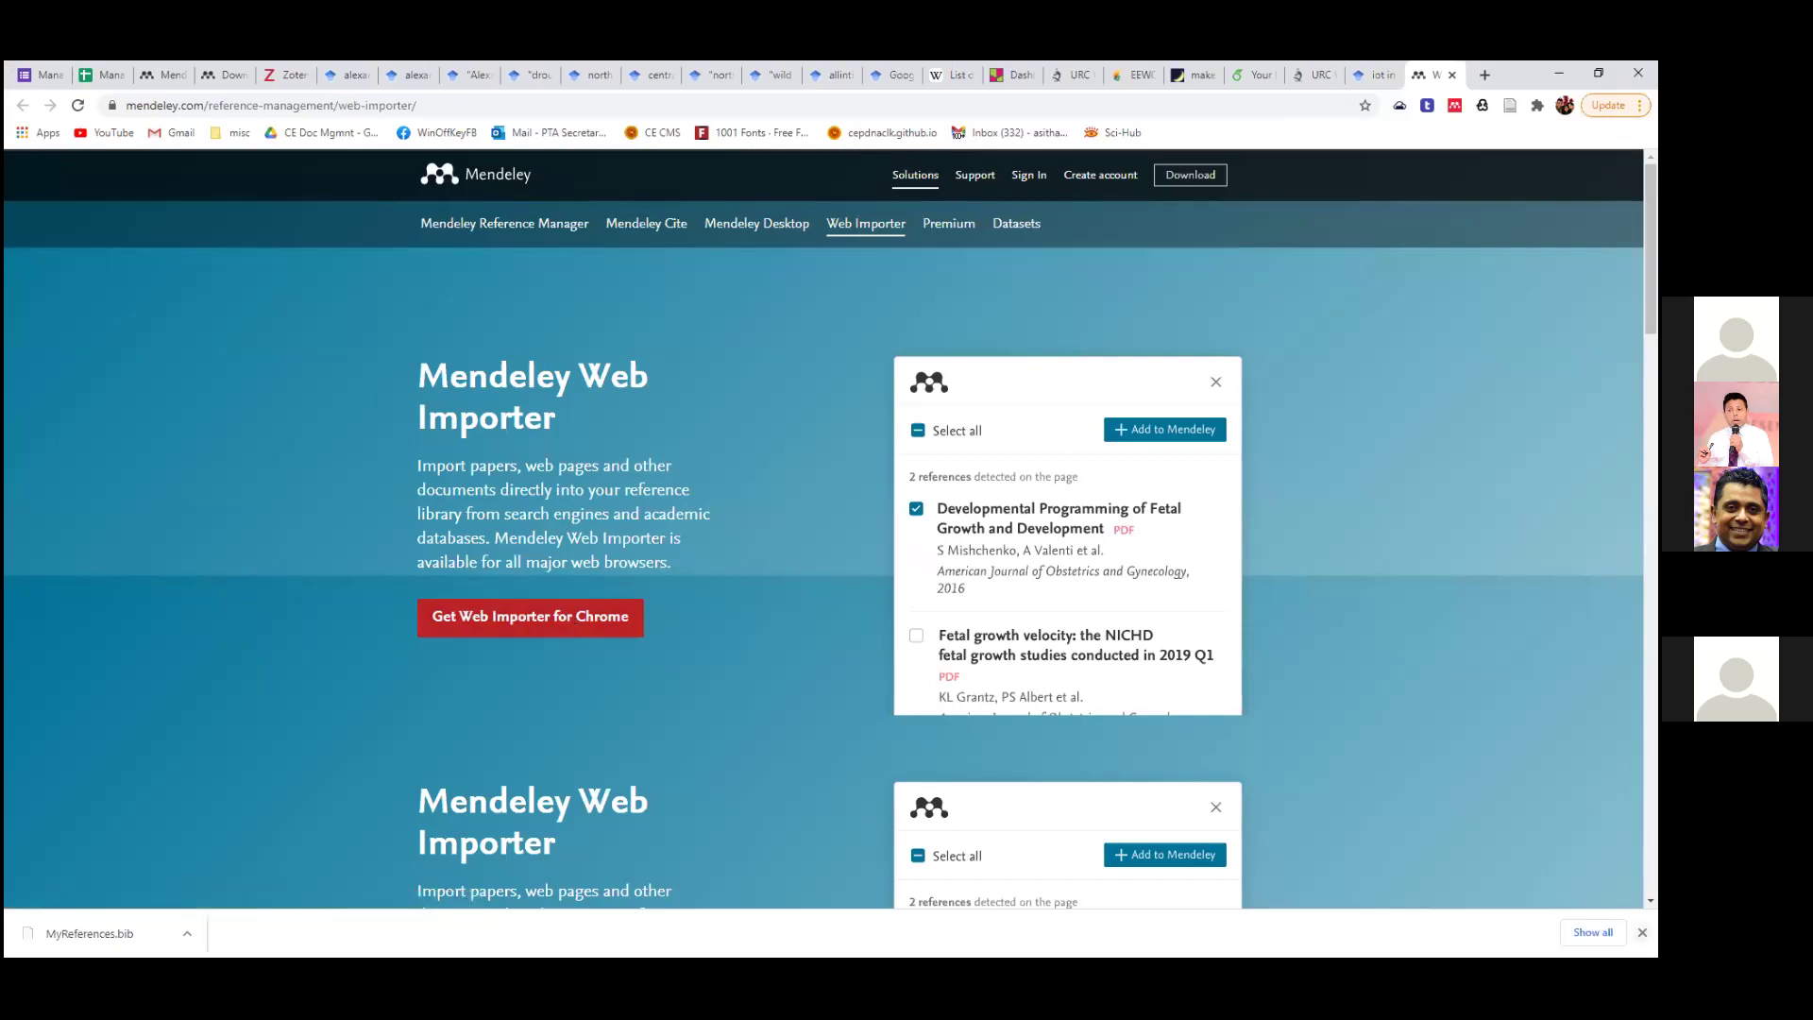
Dismiss the downloads bar, copy the Web Importer page address, and bring Firefox's add-on page forward.
click(1643, 932)
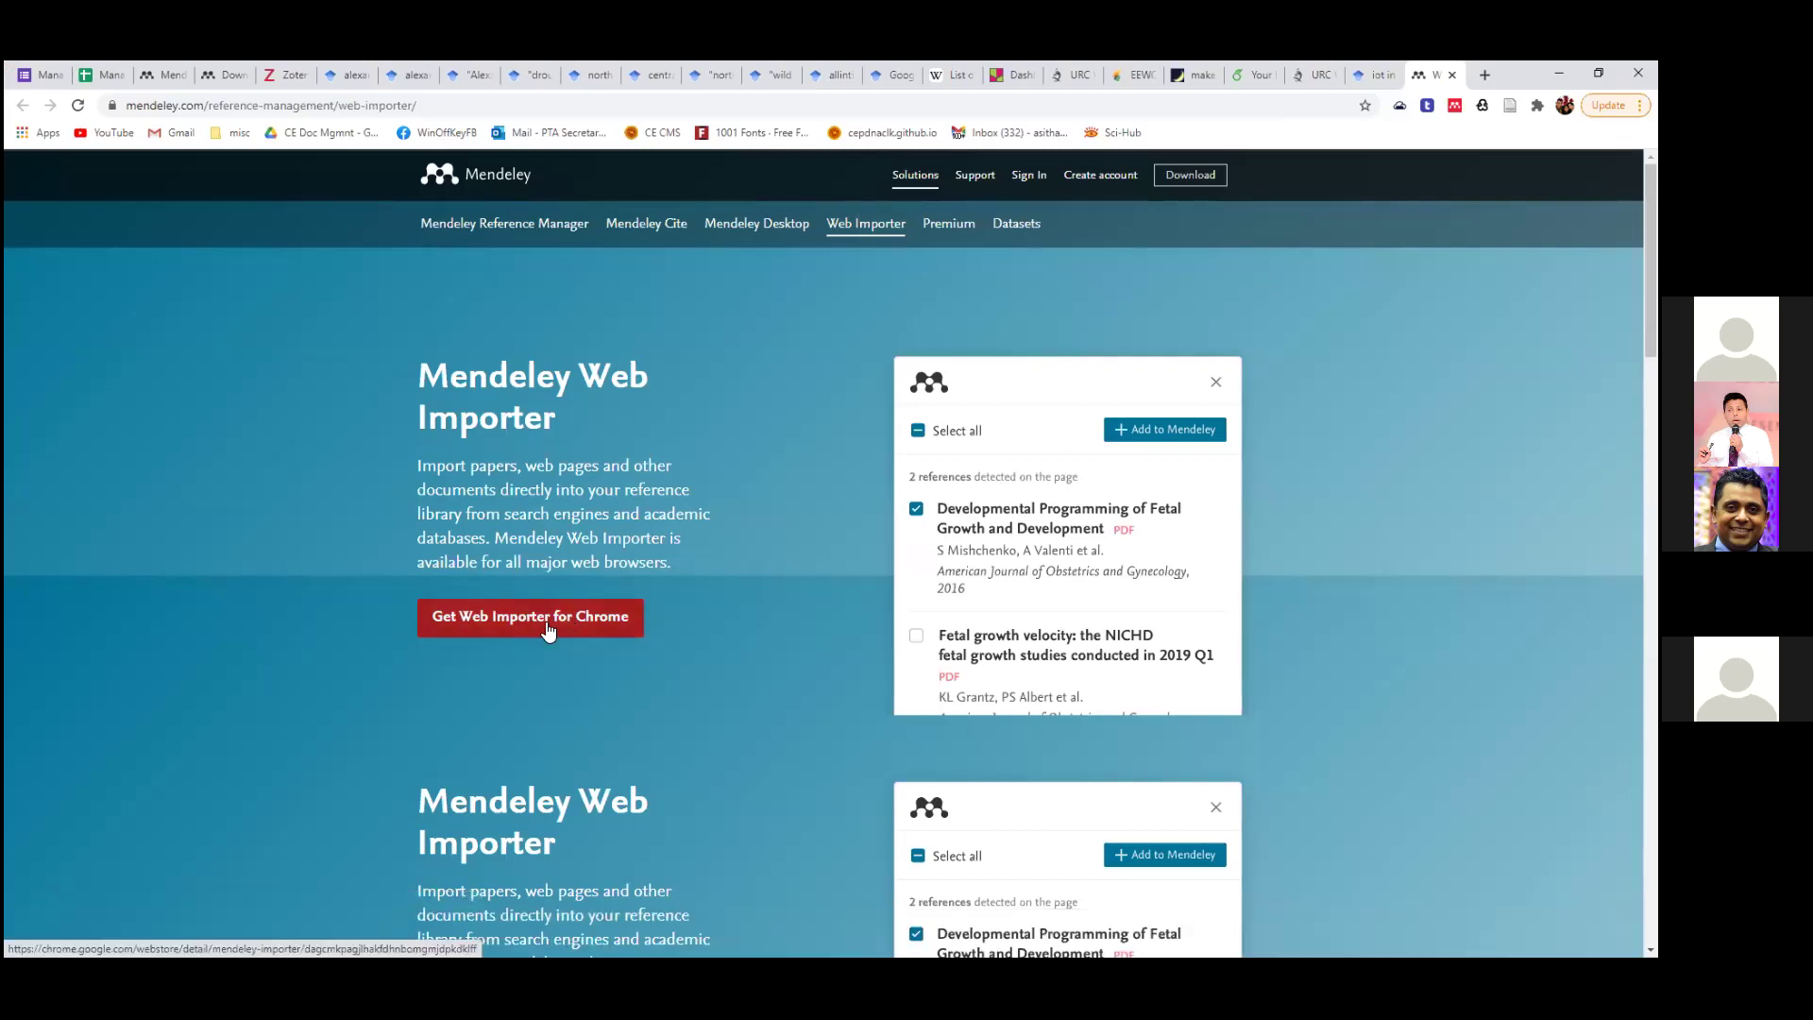
click(351, 105)
right_click(351, 108)
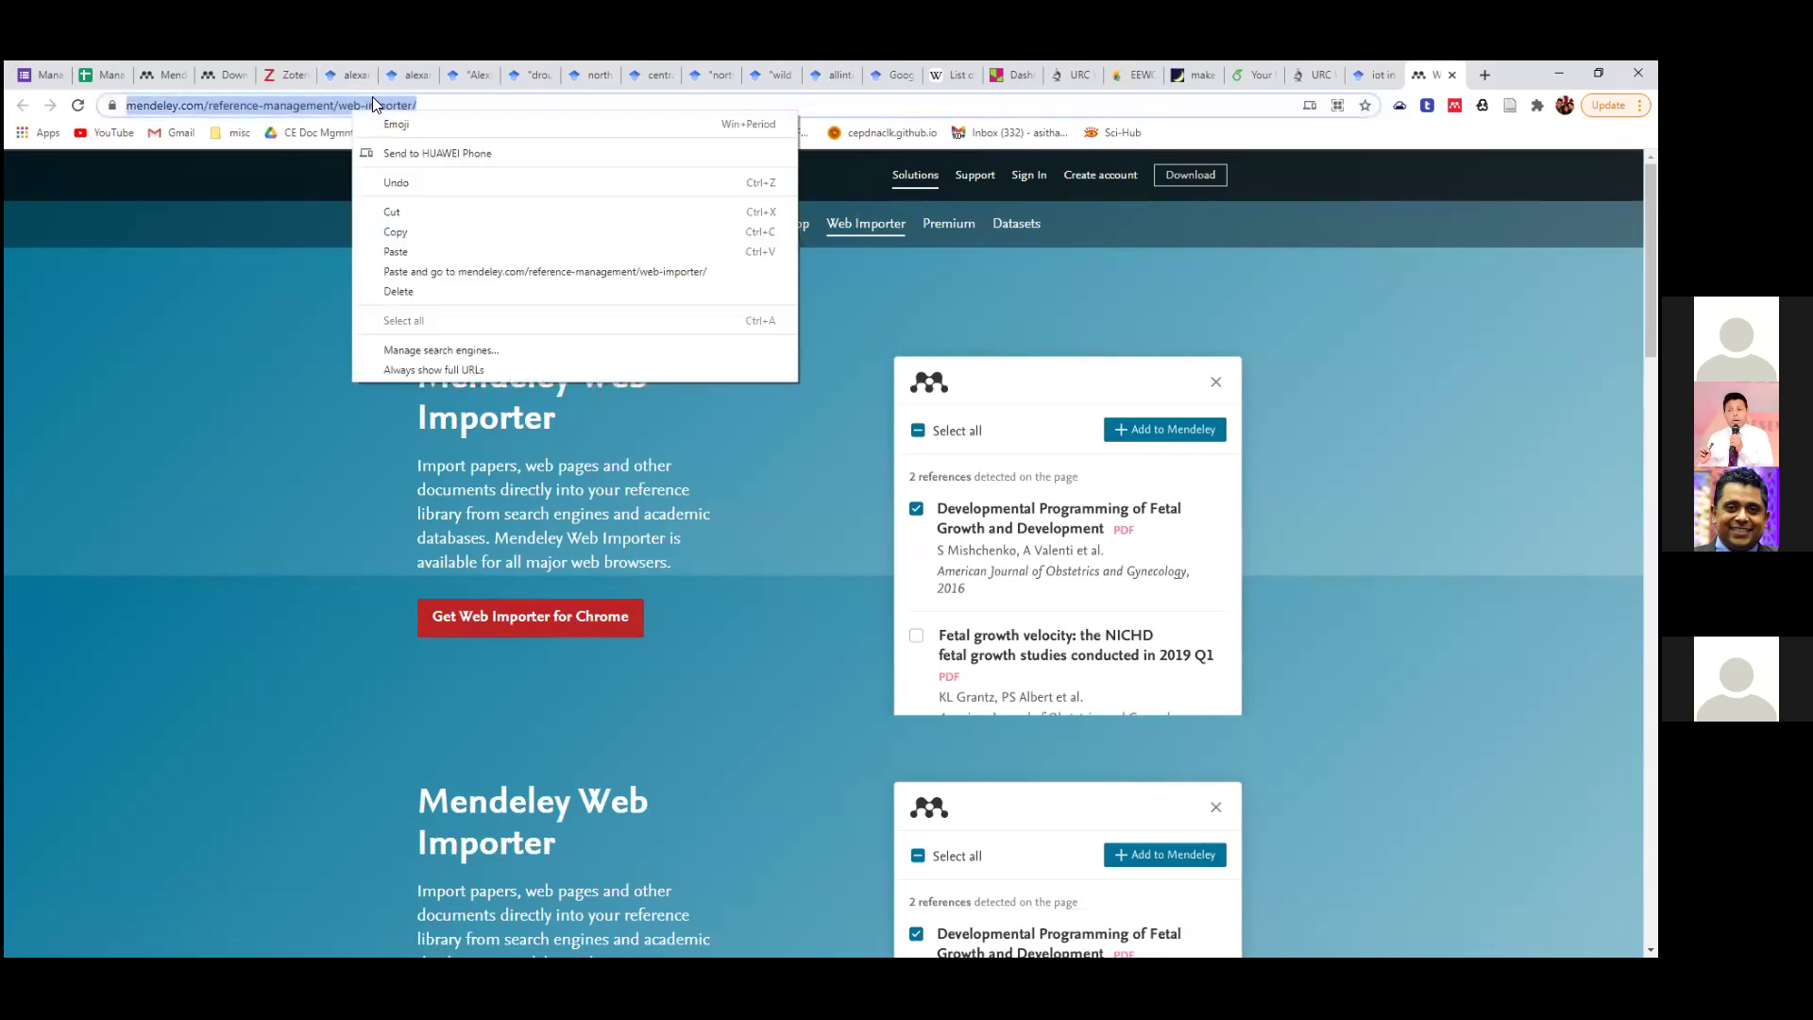
click(417, 230)
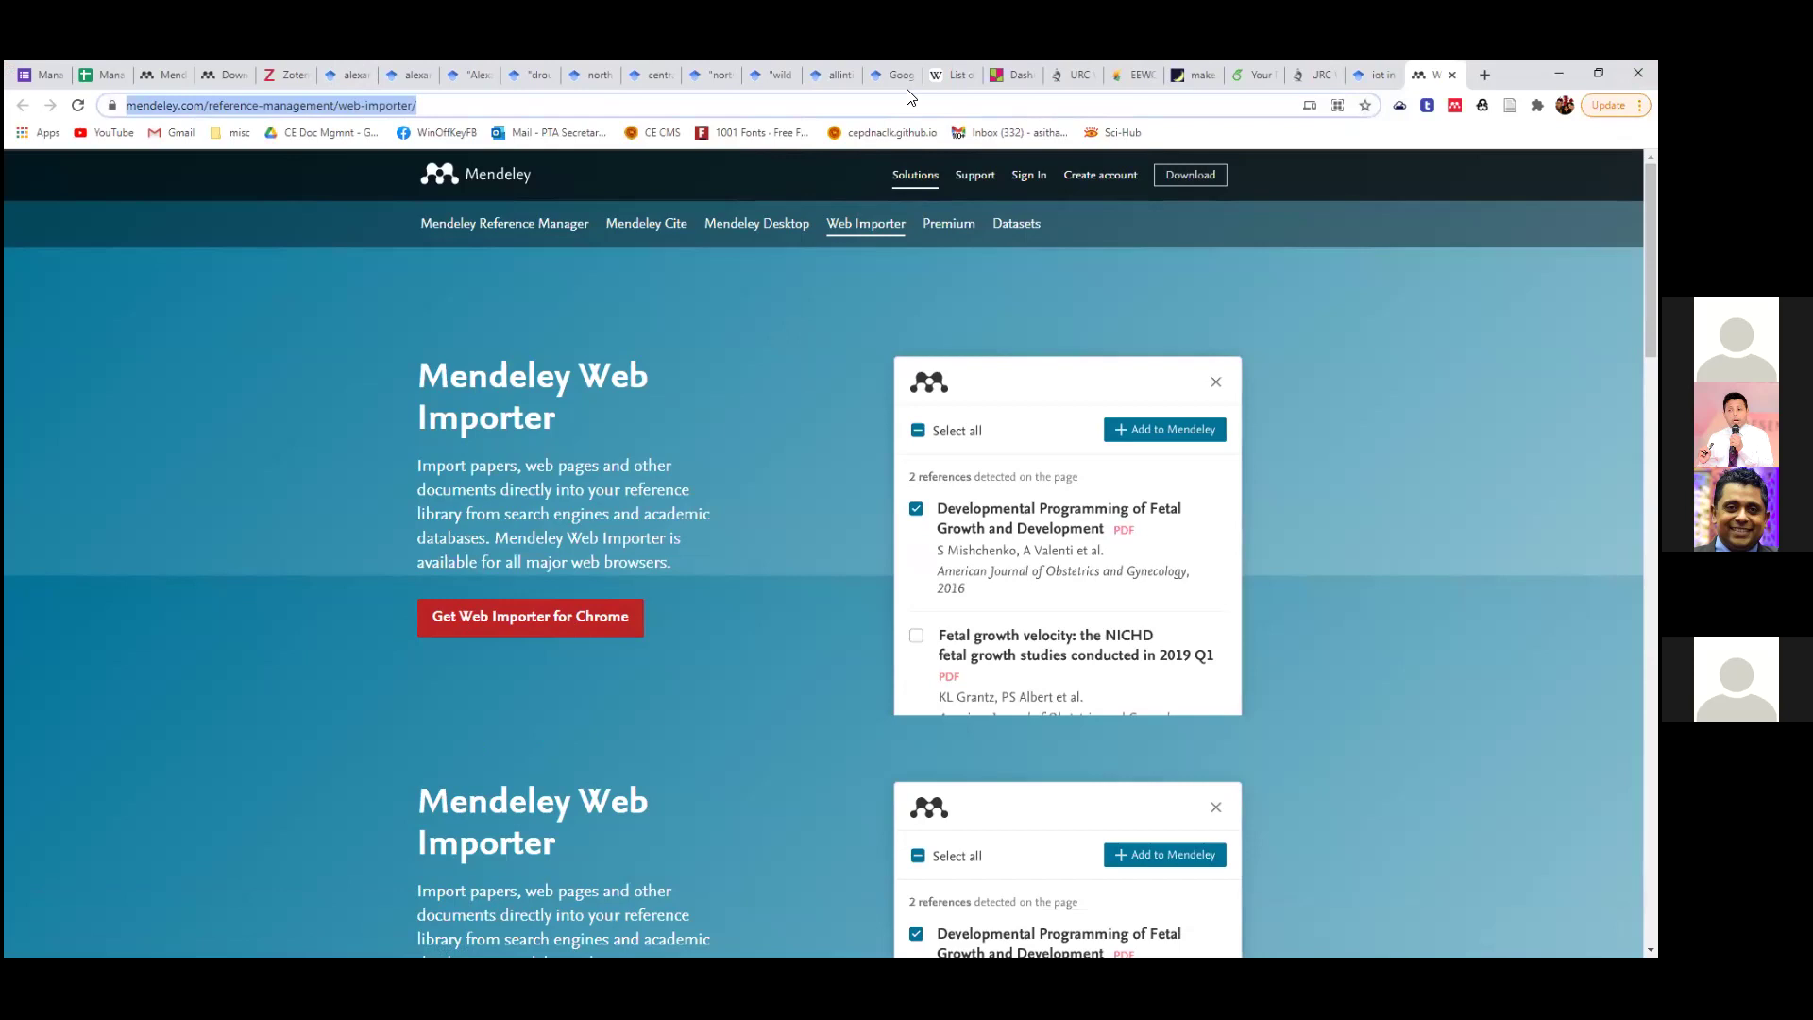
key(alt+Tab)
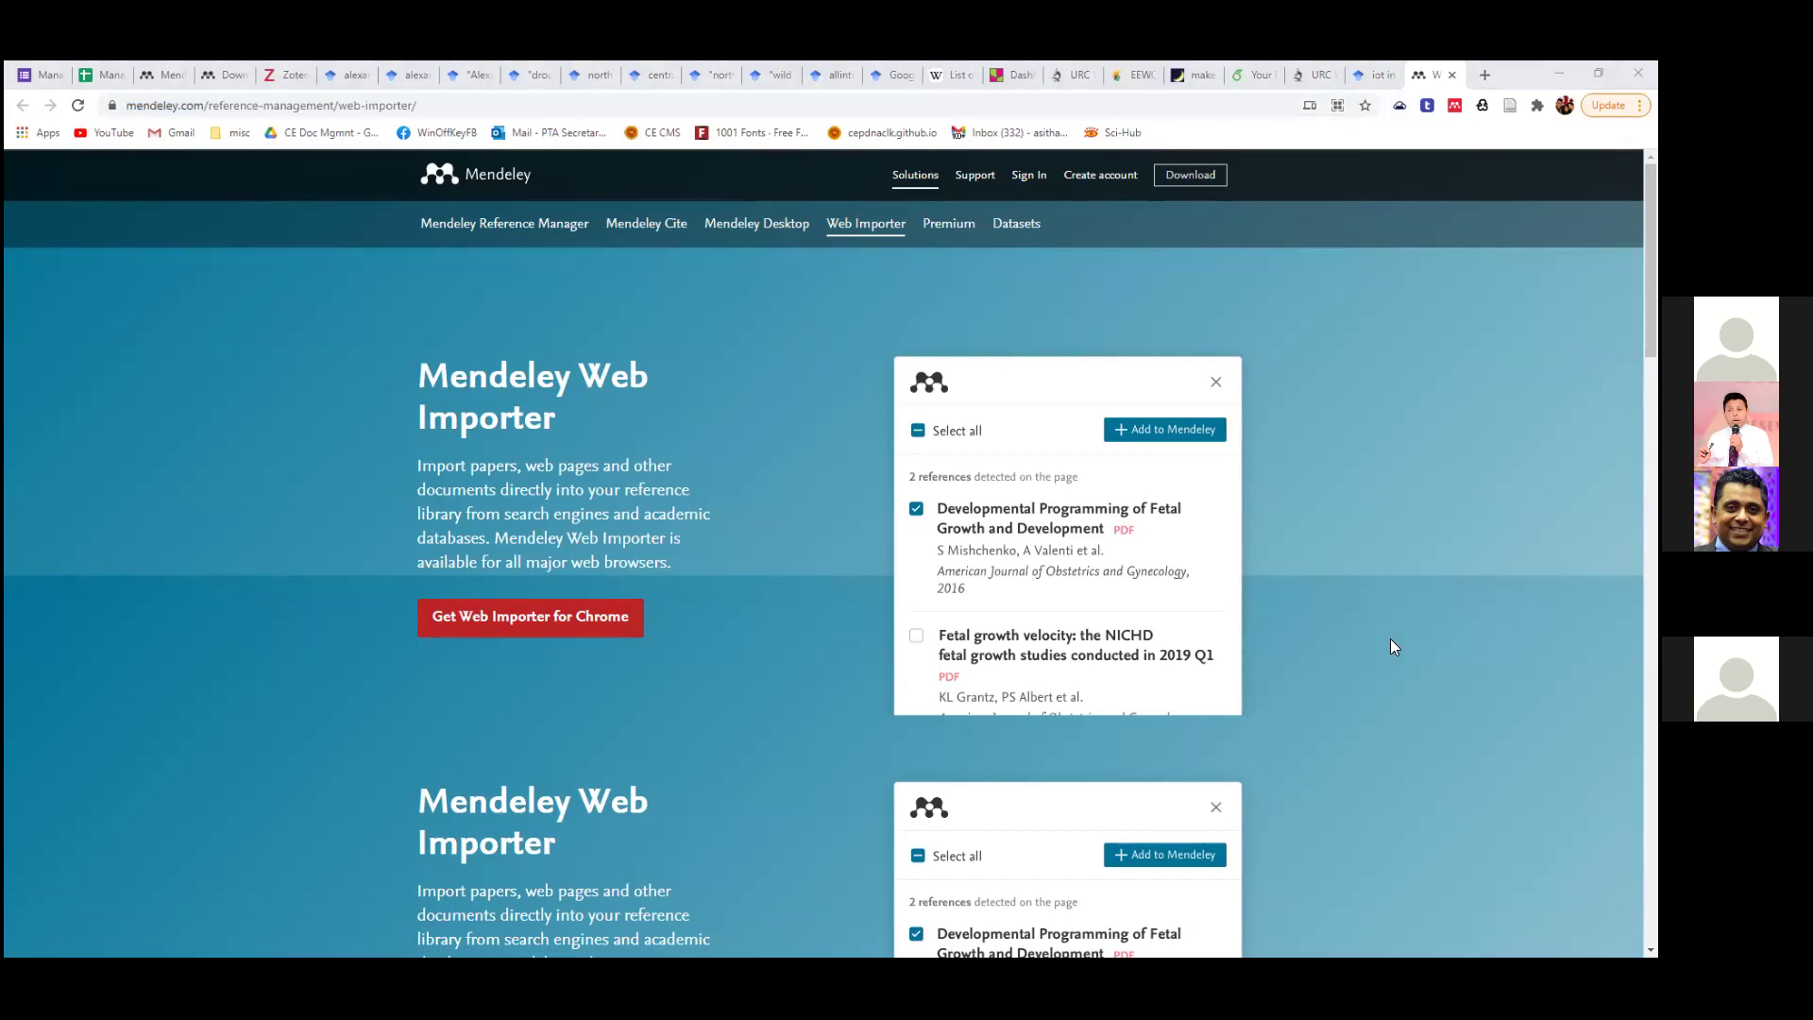
key(alt+Tab)
click(890, 124)
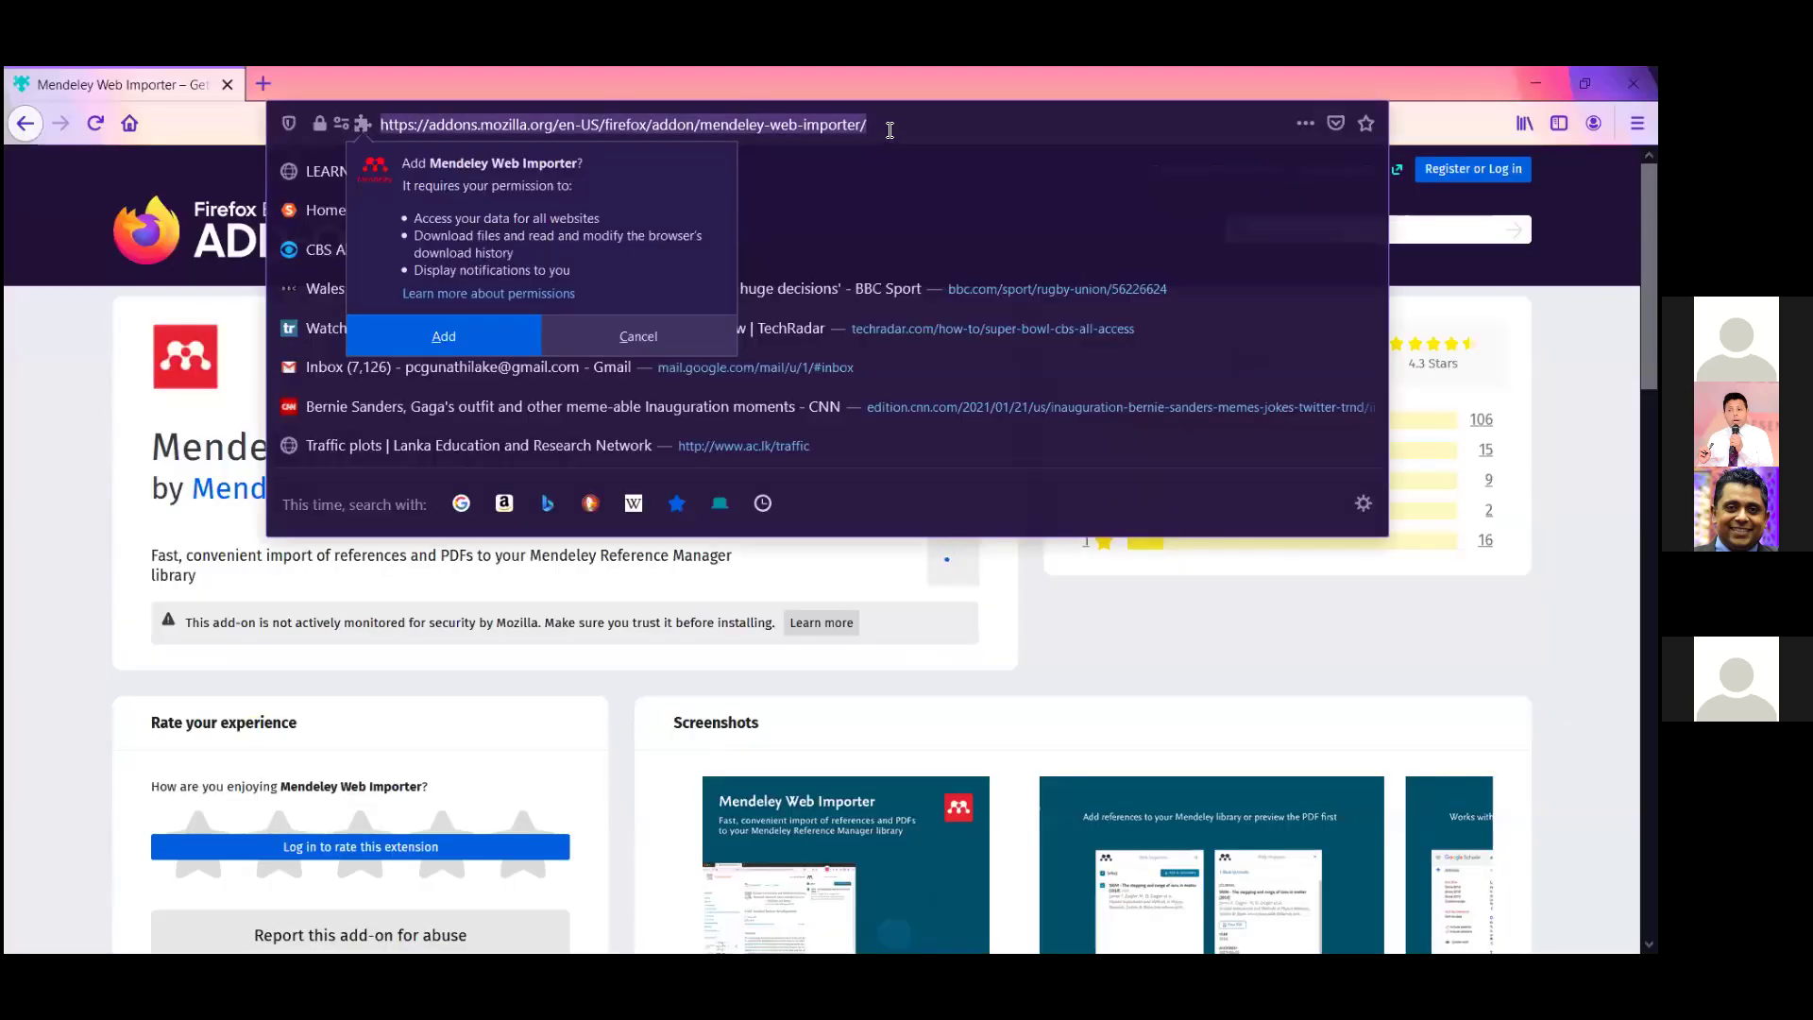
Return to the Mendeley Web Importer page and accept its cookies.
click(889, 128)
click(930, 83)
click(25, 124)
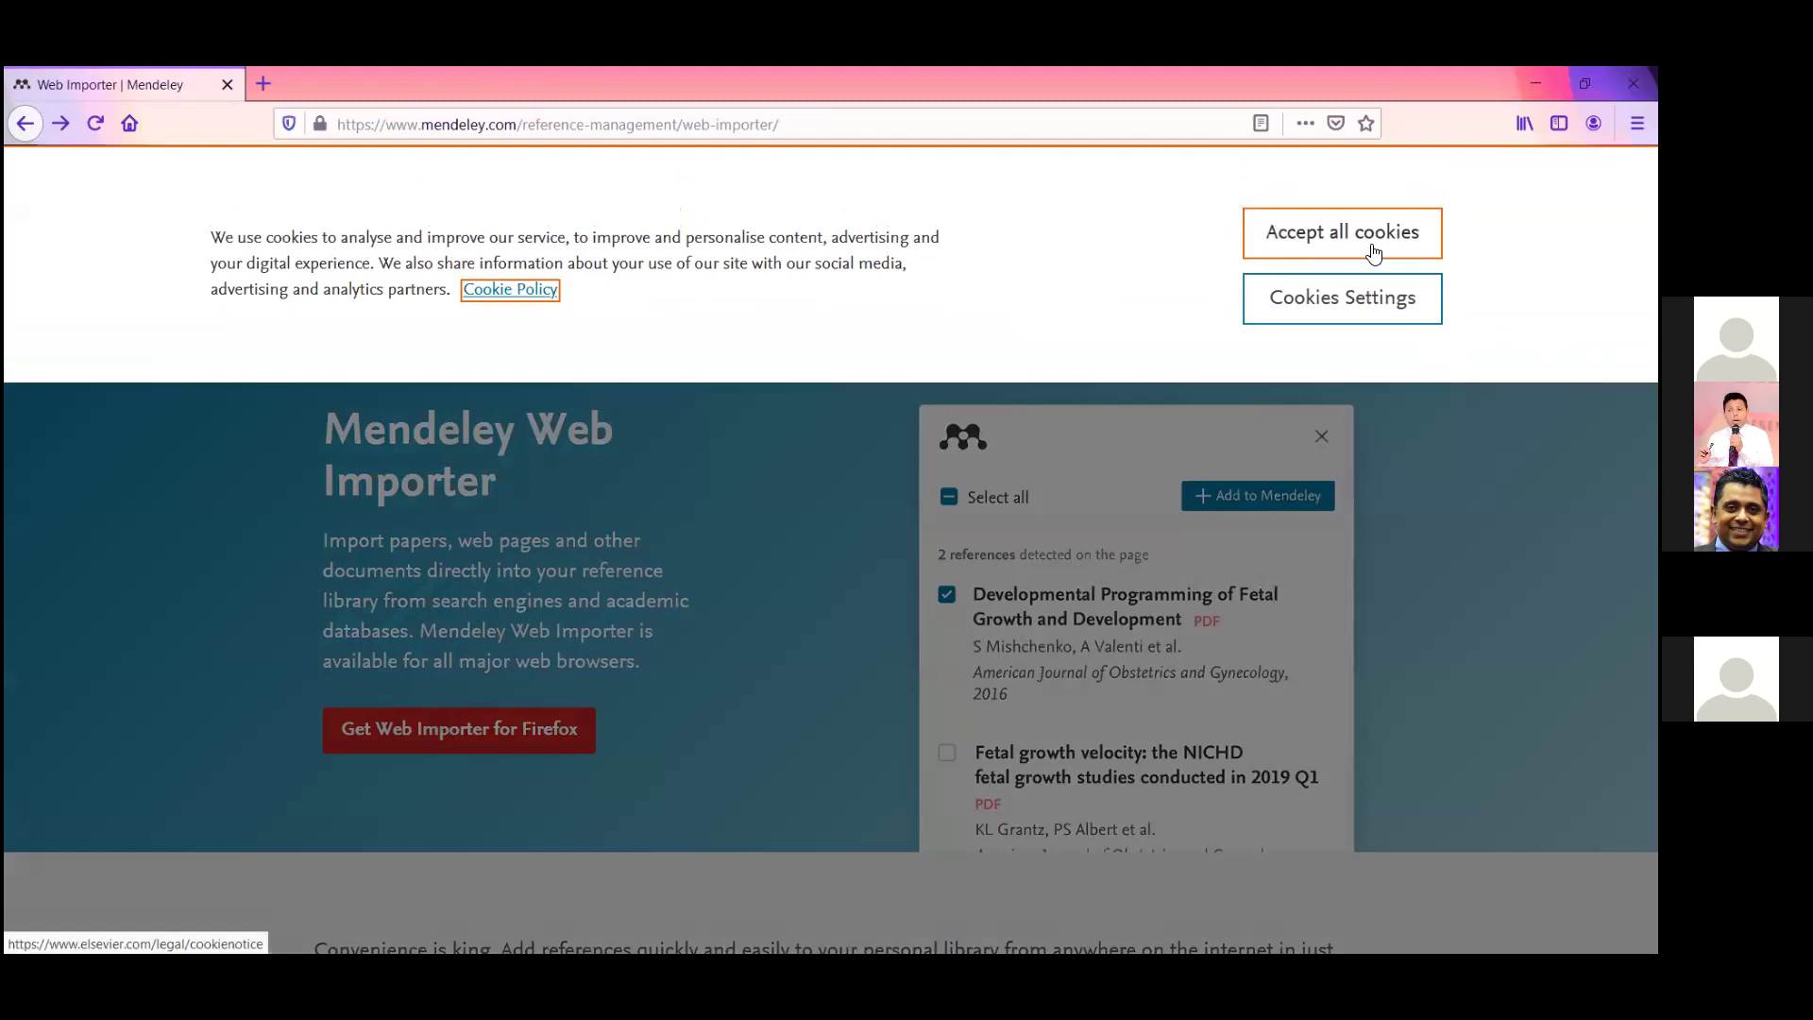
click(1372, 252)
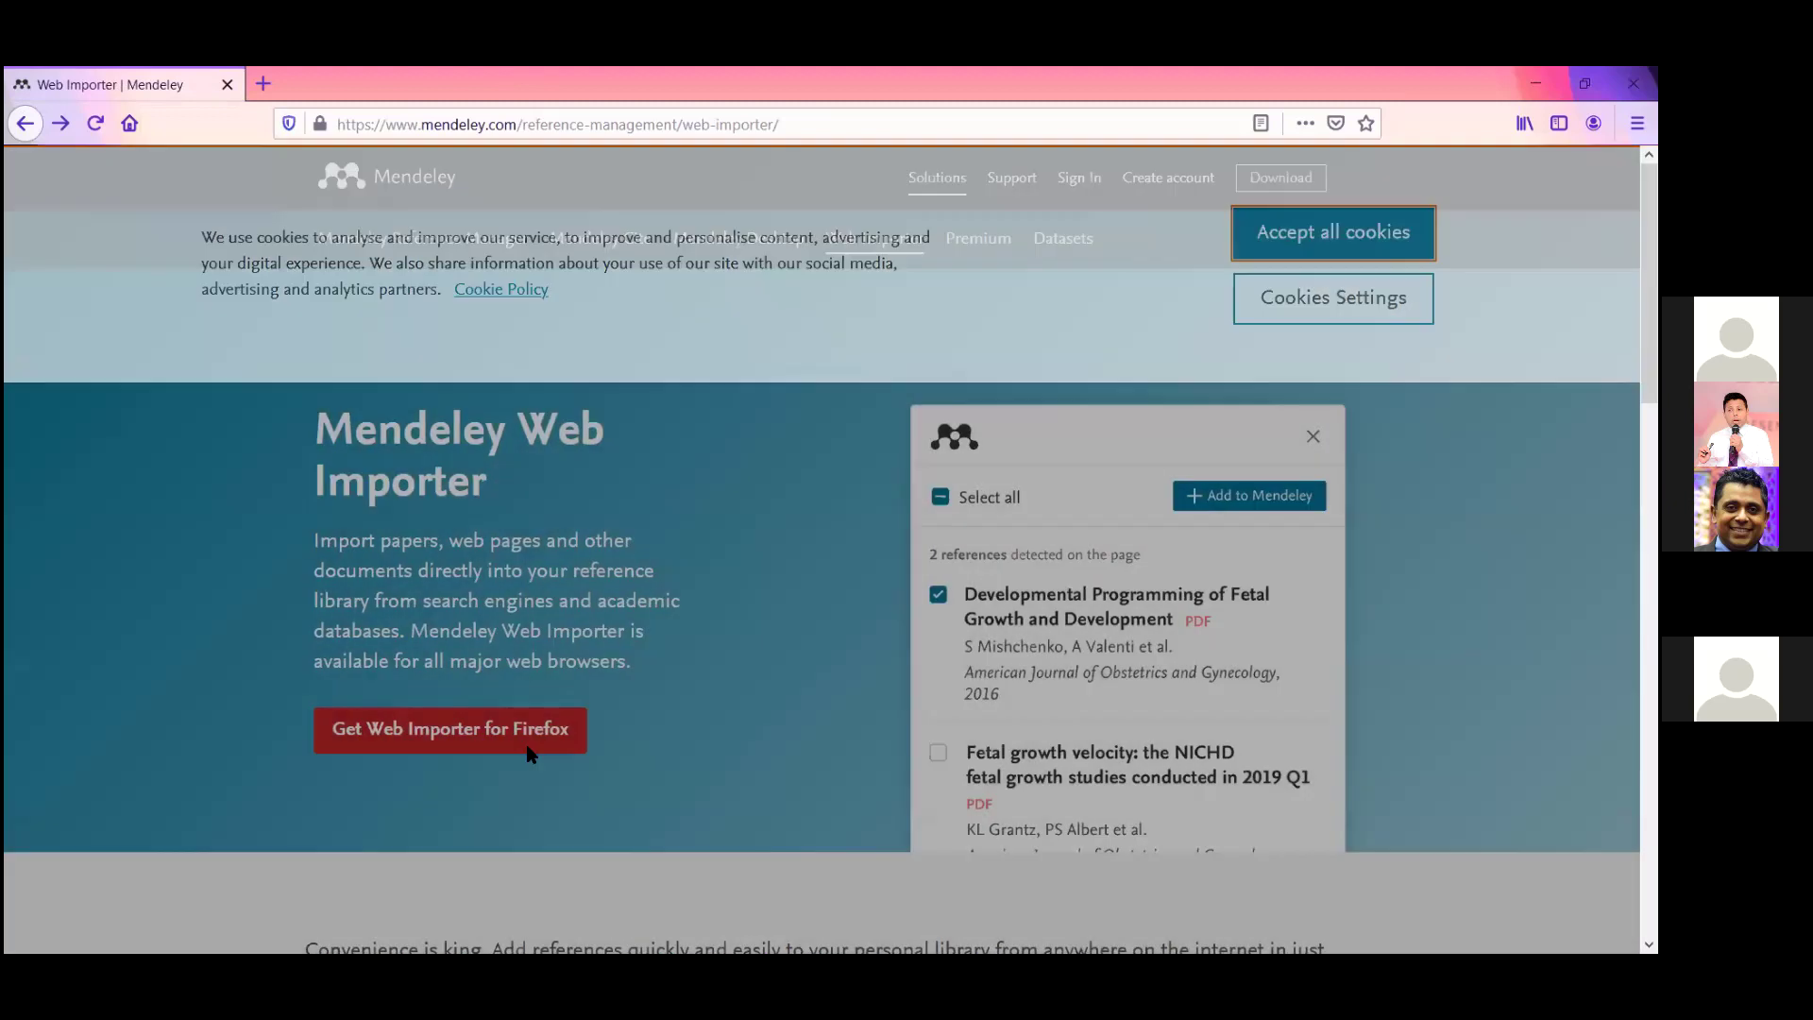
Install the Mendeley Web Importer add-on for Firefox and confirm the installation.
click(404, 748)
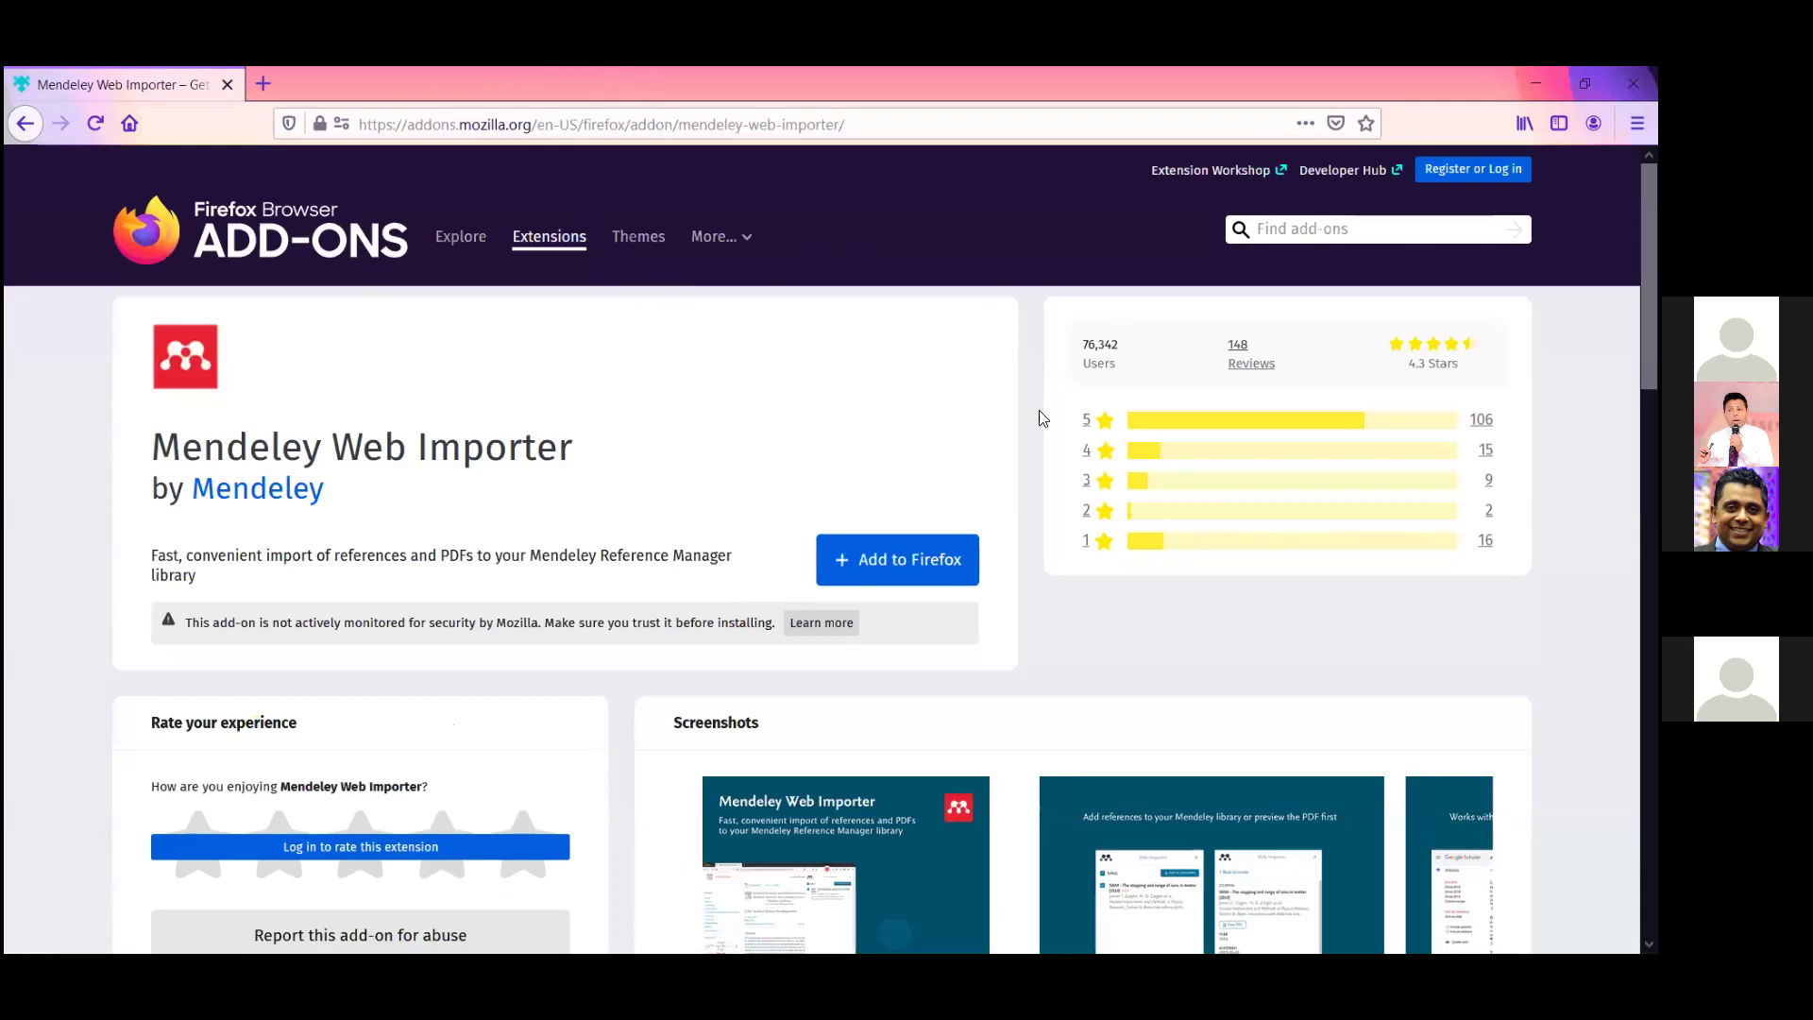
click(916, 557)
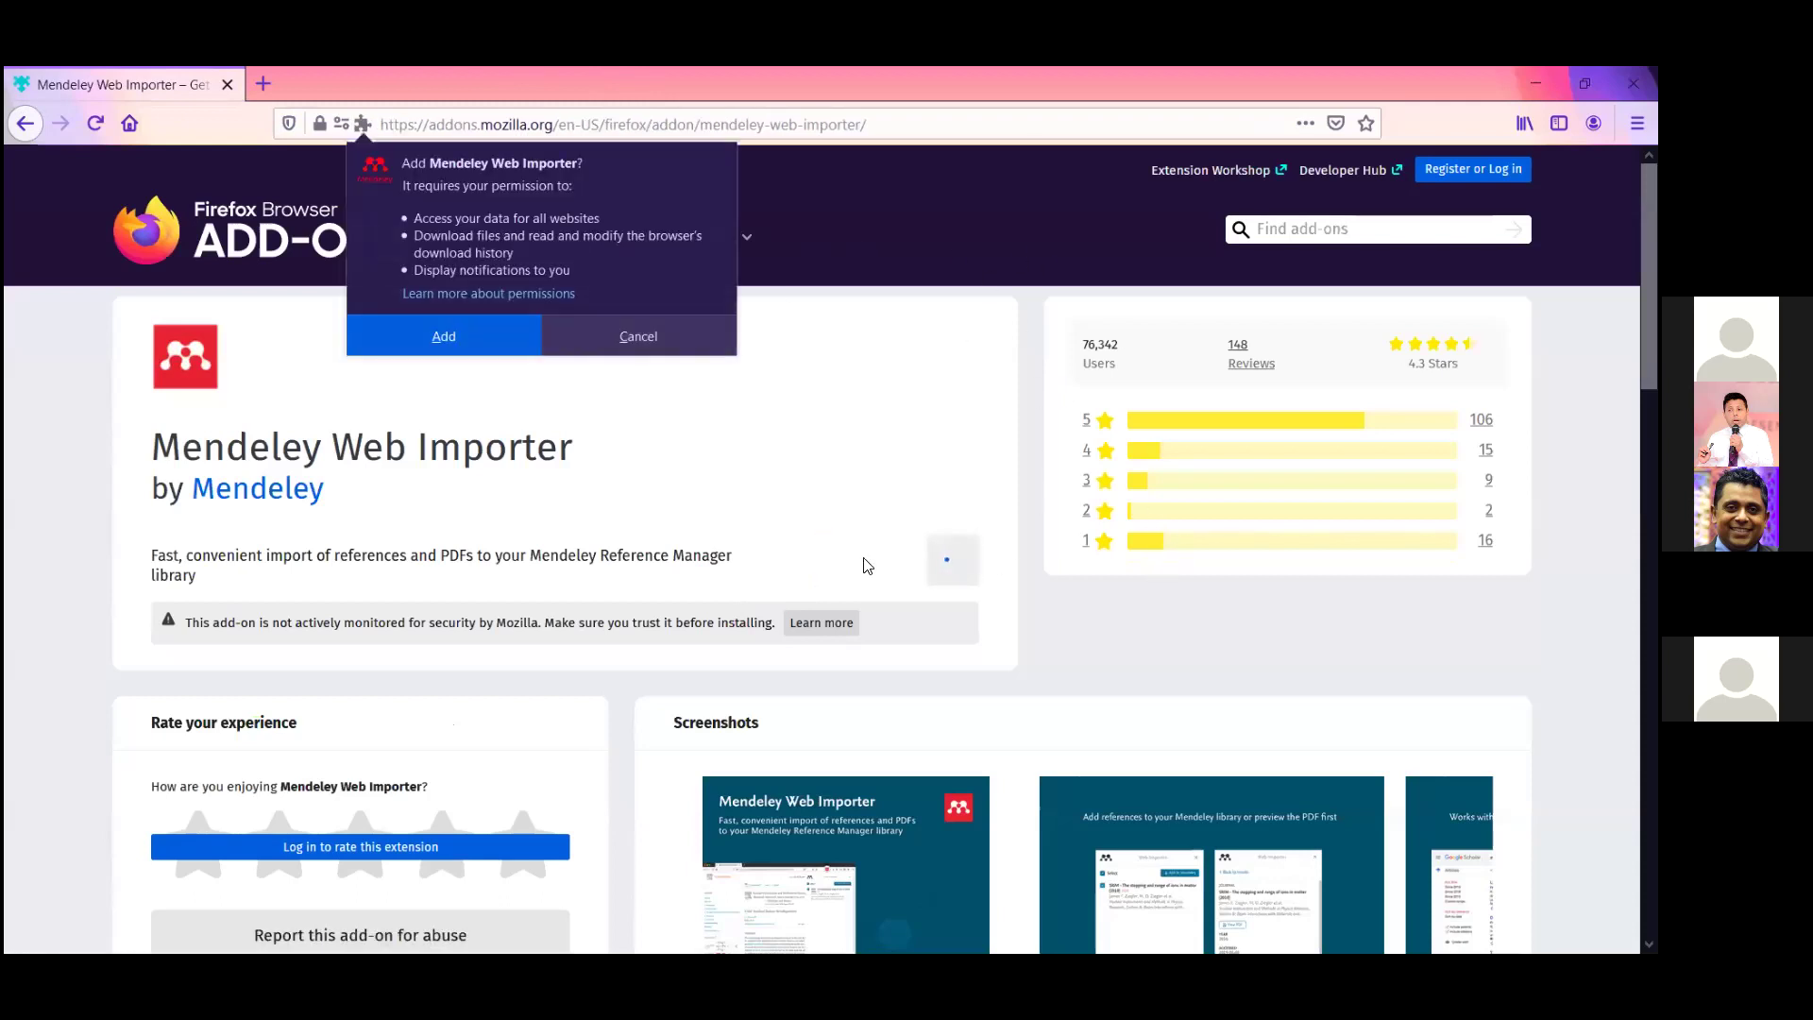
click(478, 347)
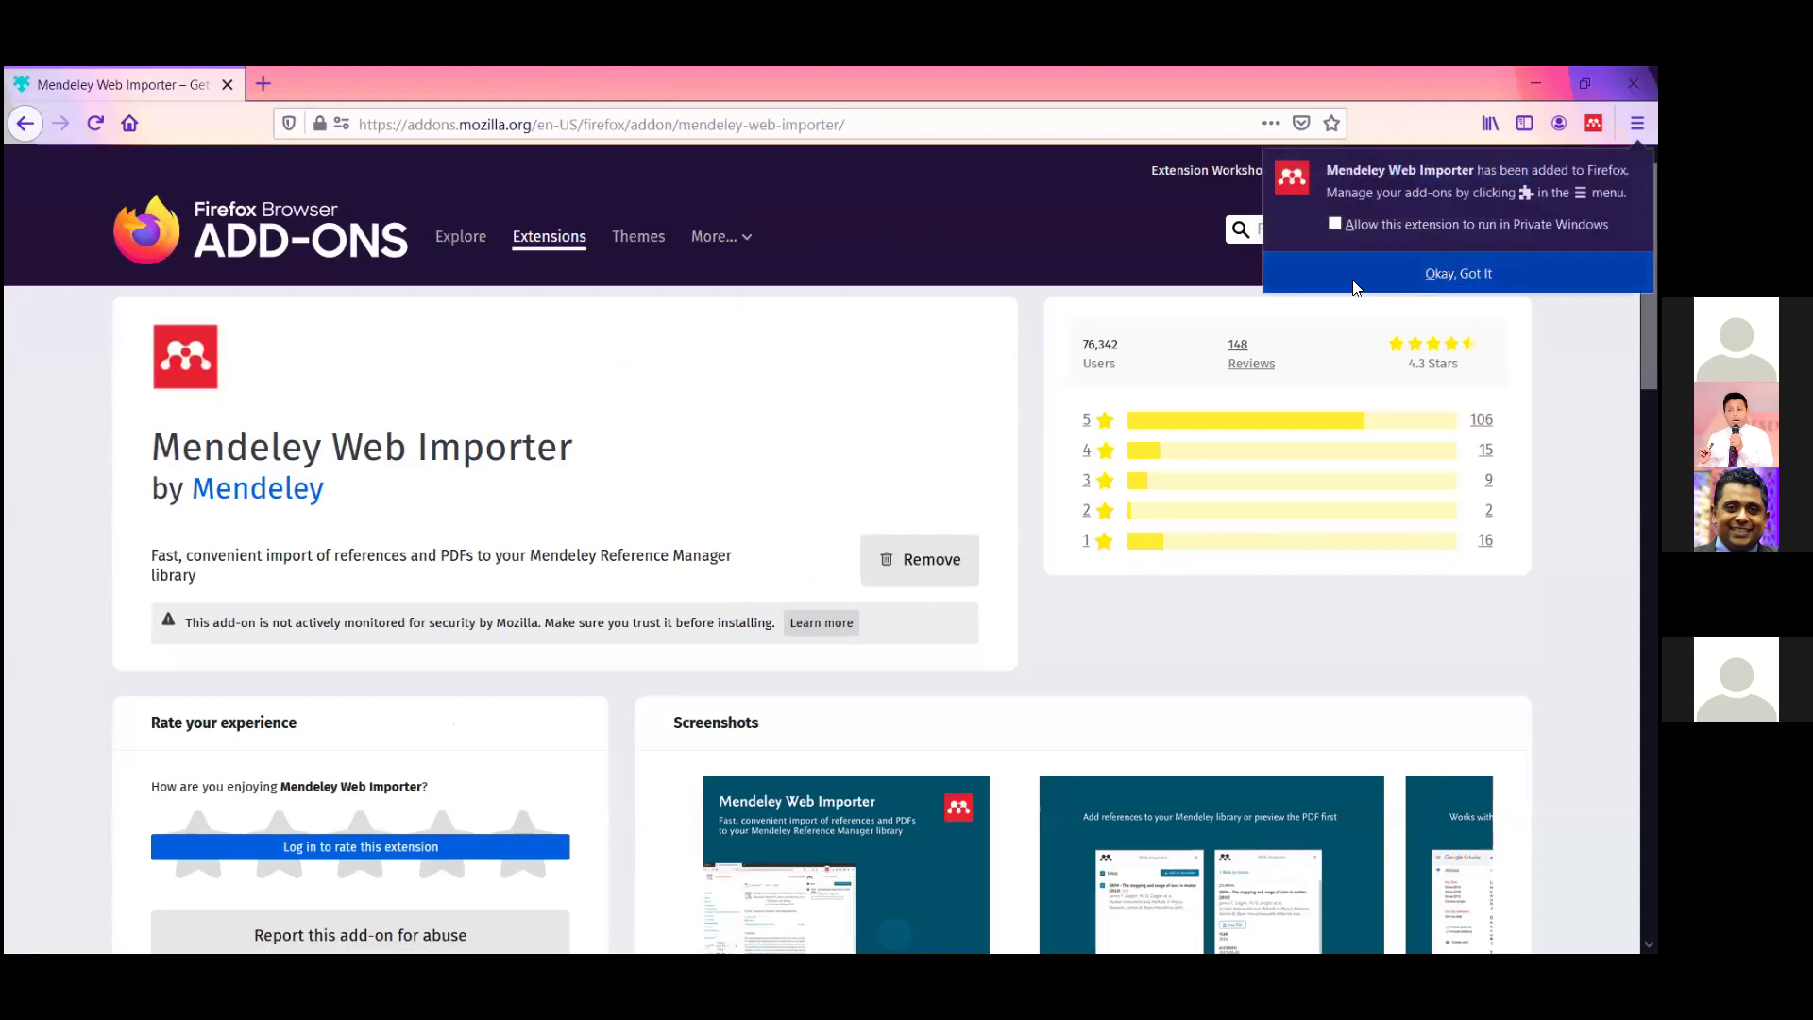
click(1420, 274)
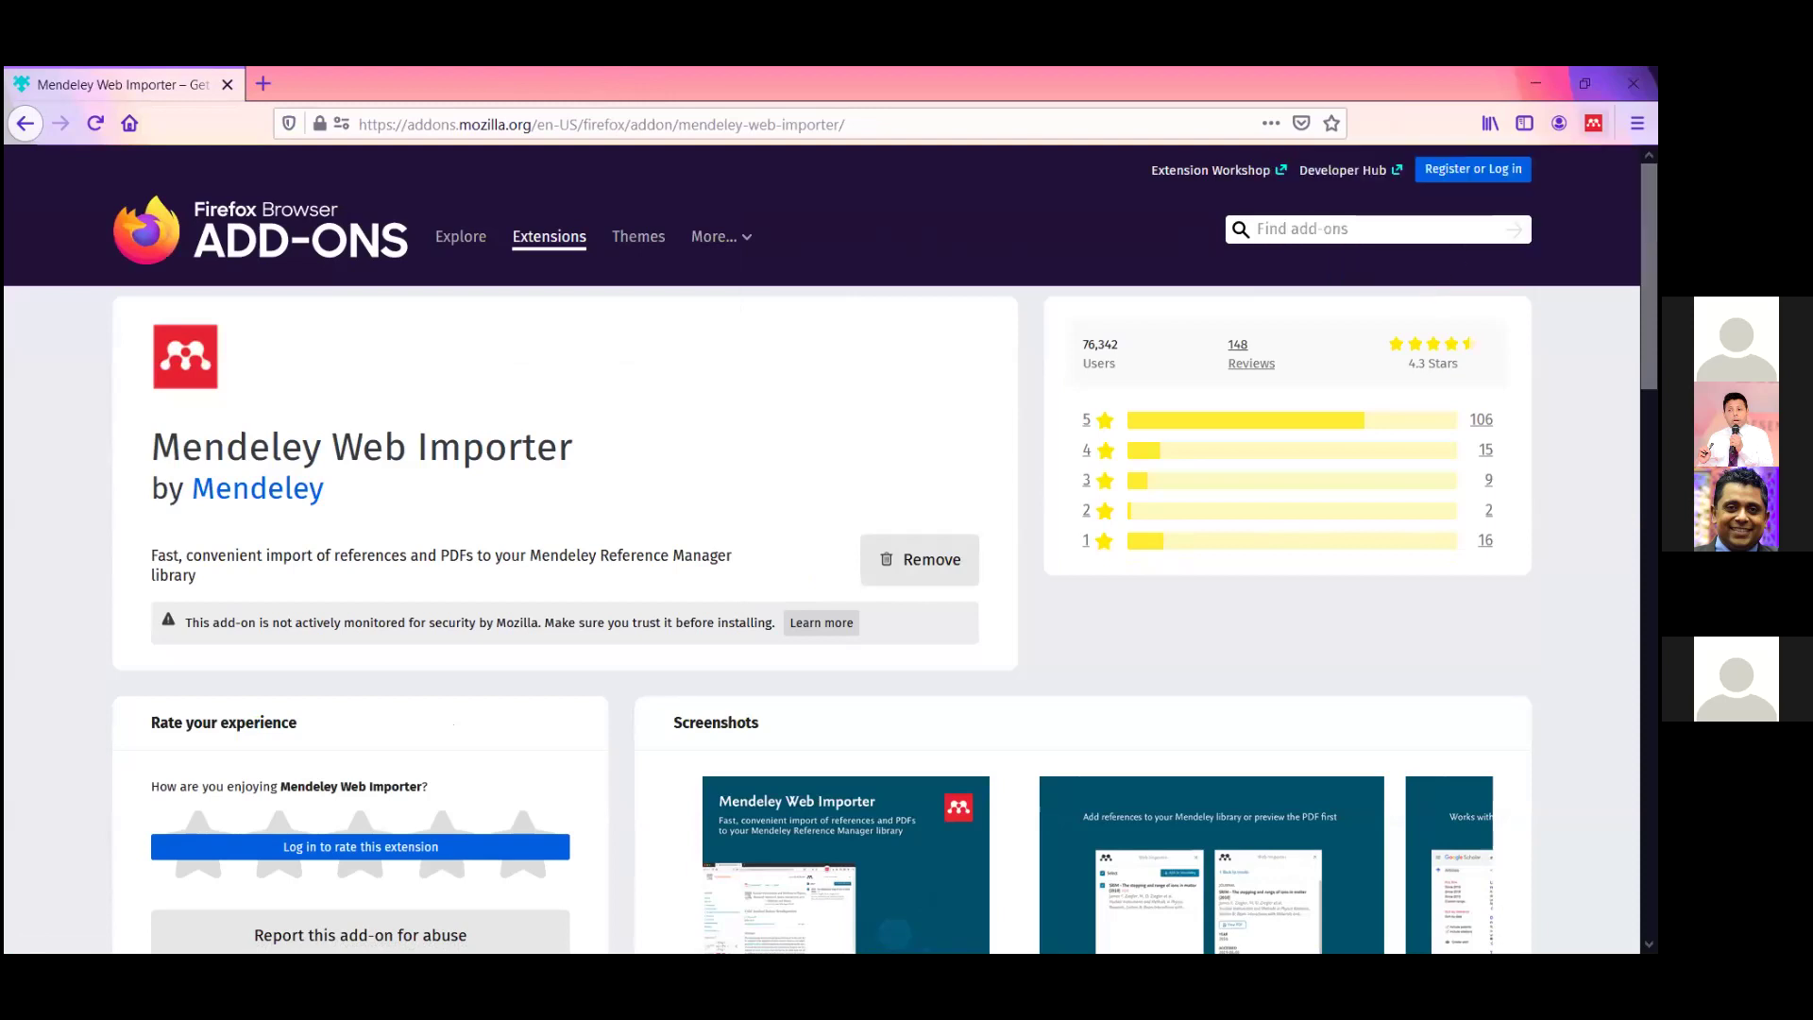
click(1593, 123)
Load scholar.google.com in Firefox.
click(546, 130)
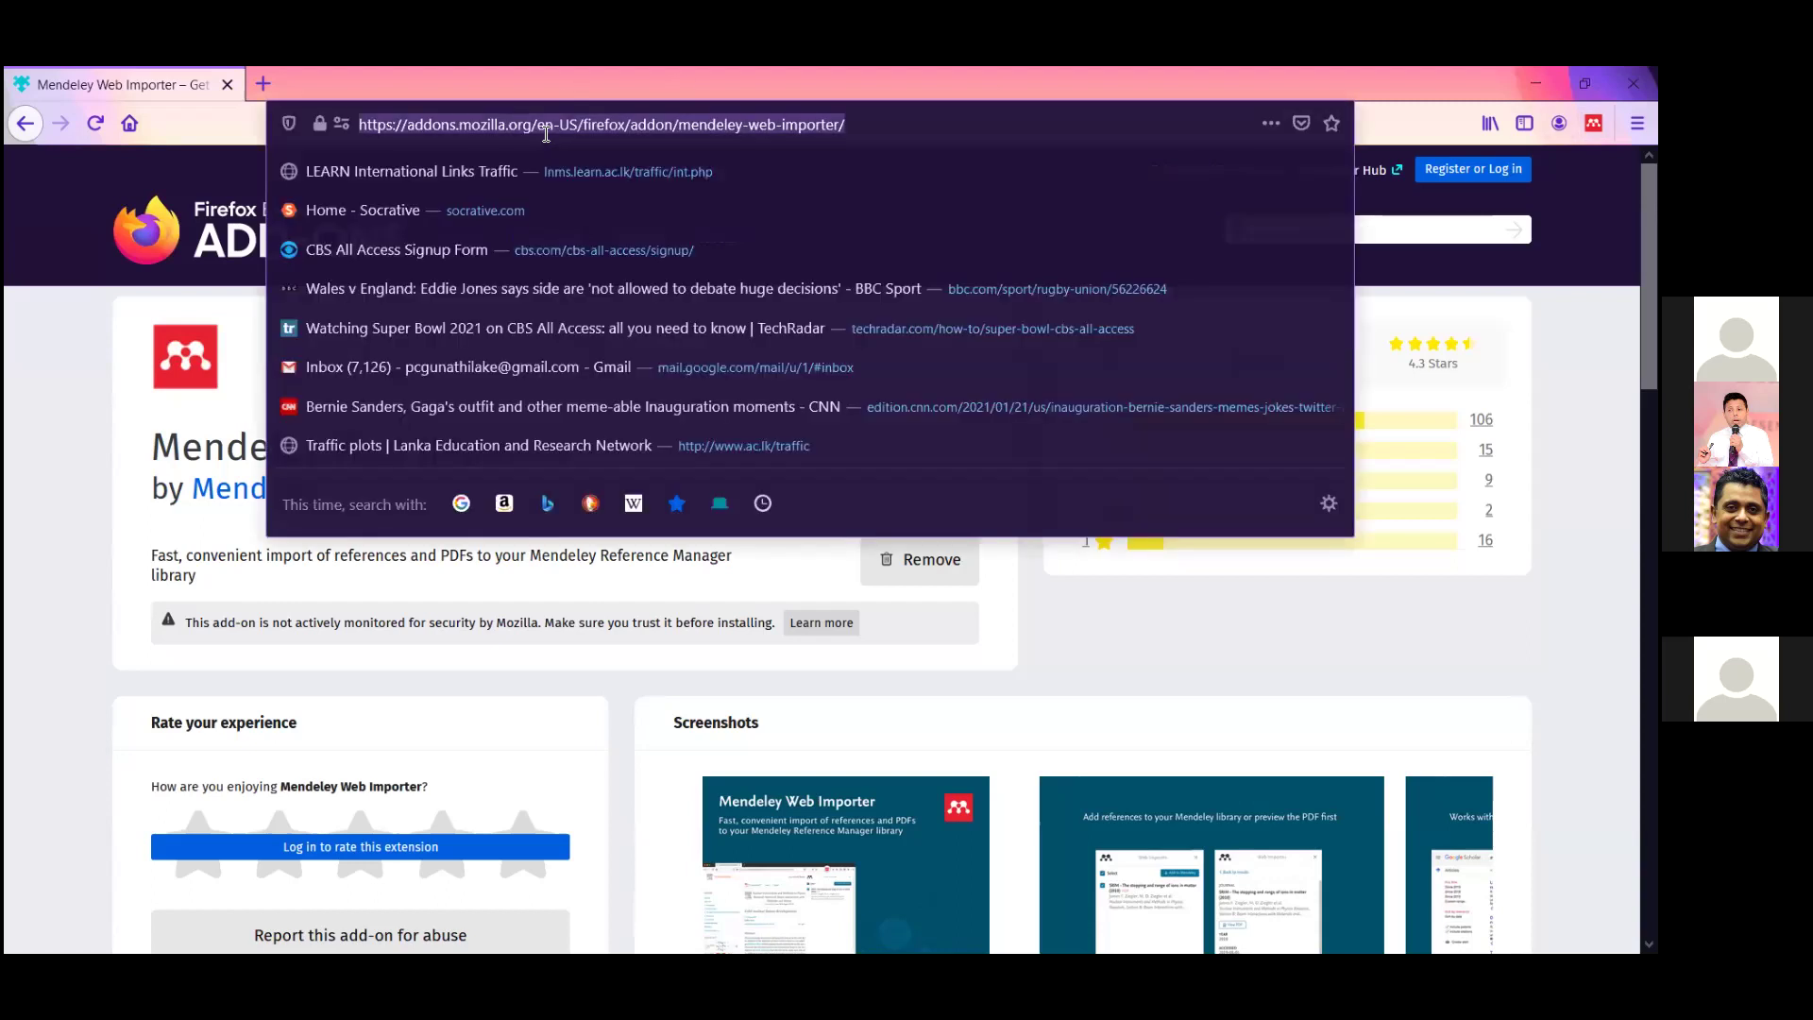
text(scholar.google.com)
key(Return)
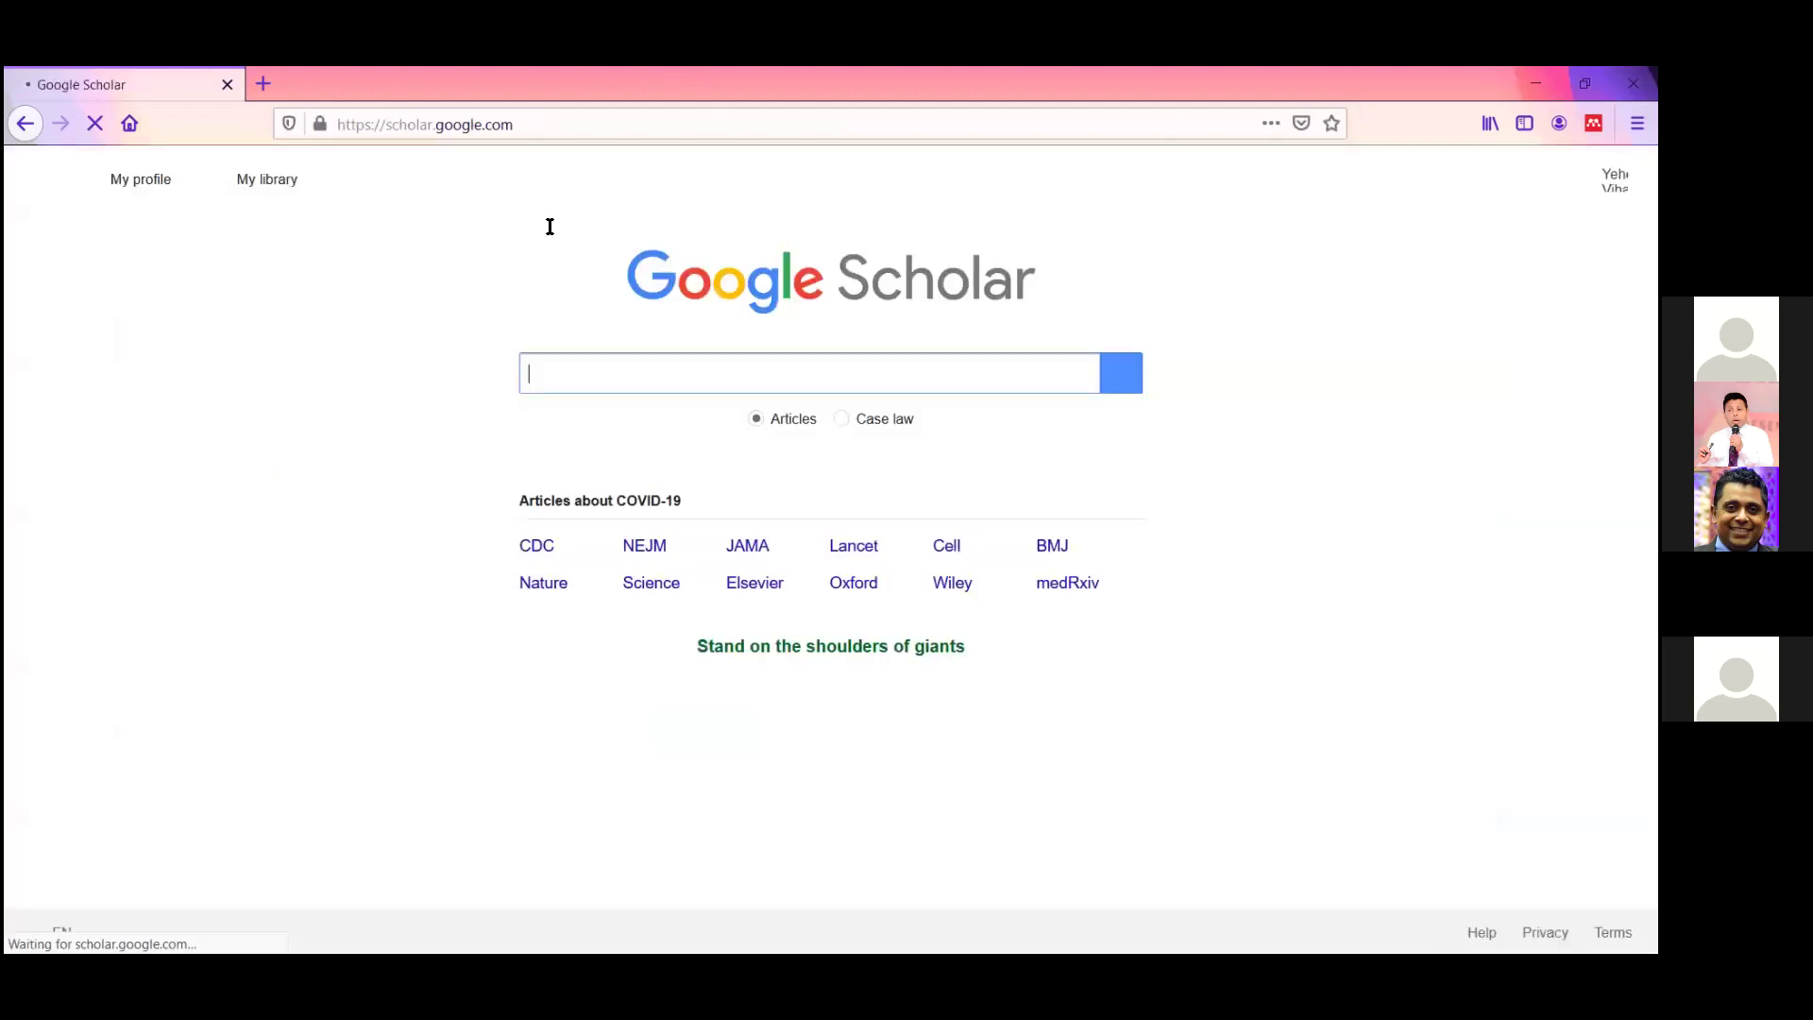
Search Google Scholar for 'mesh networks'.
text(t)
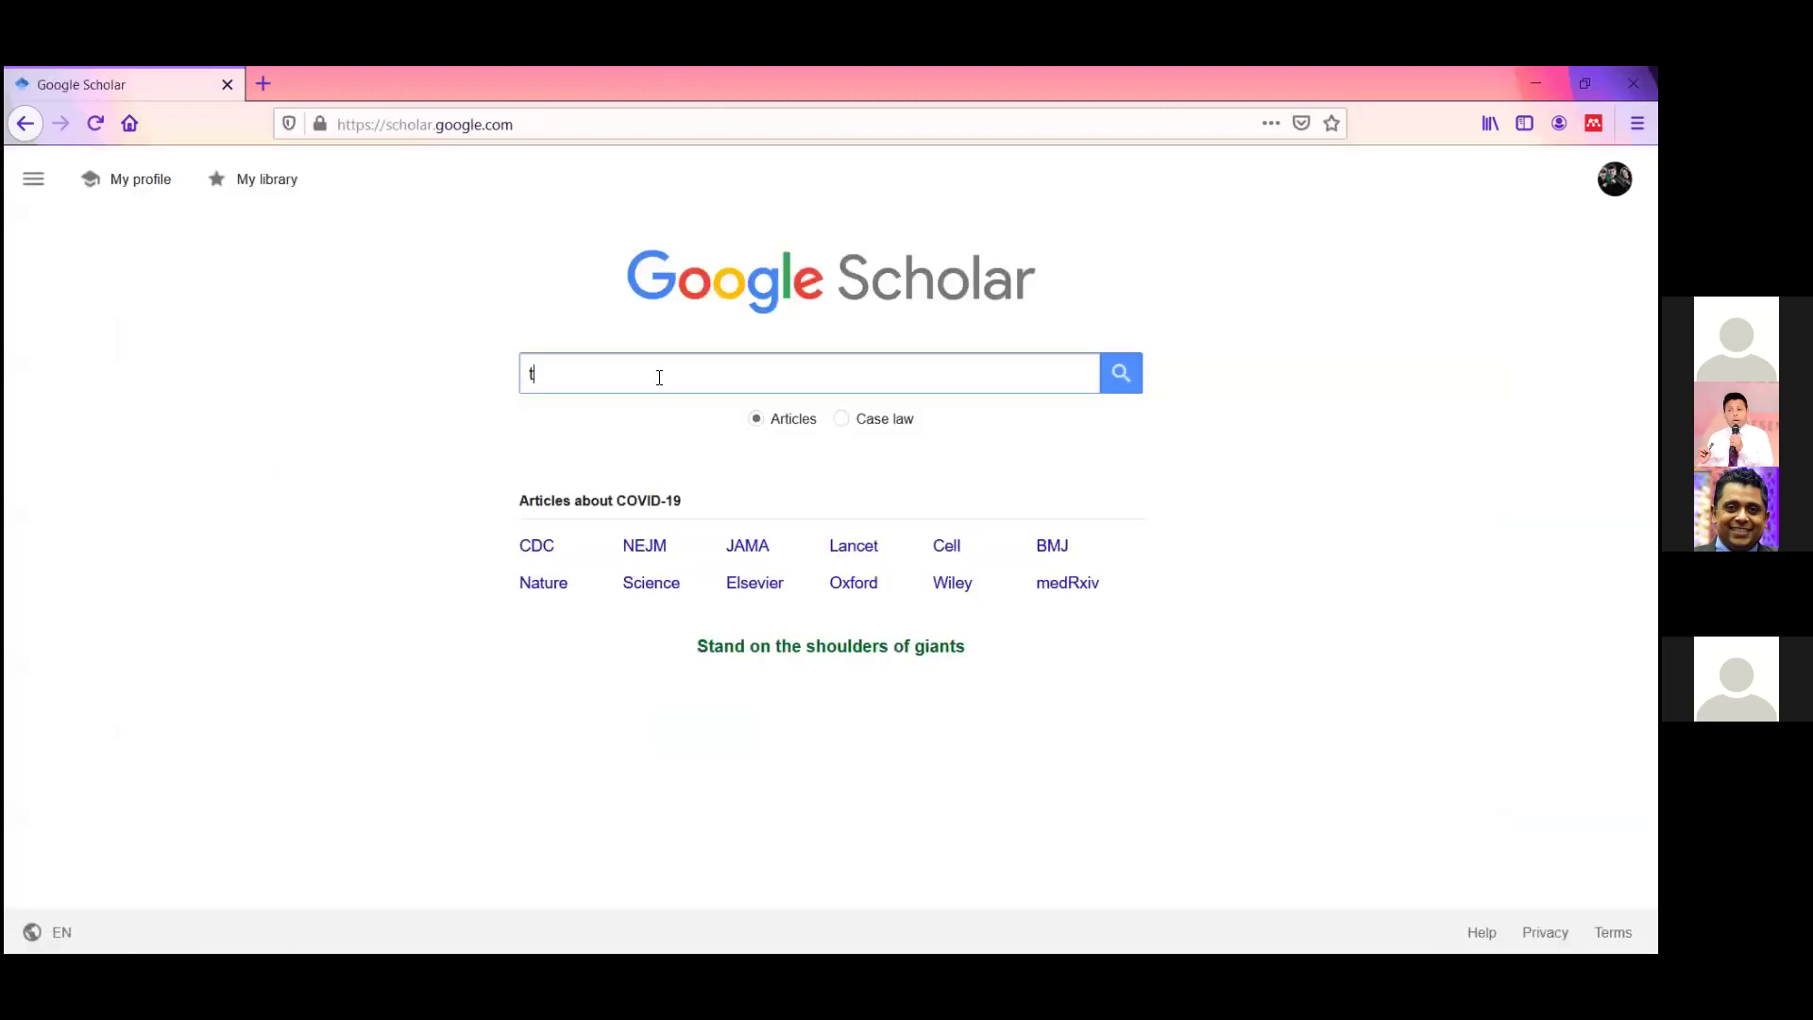
key(BackSpace)
text(mesh networks)
key(Return)
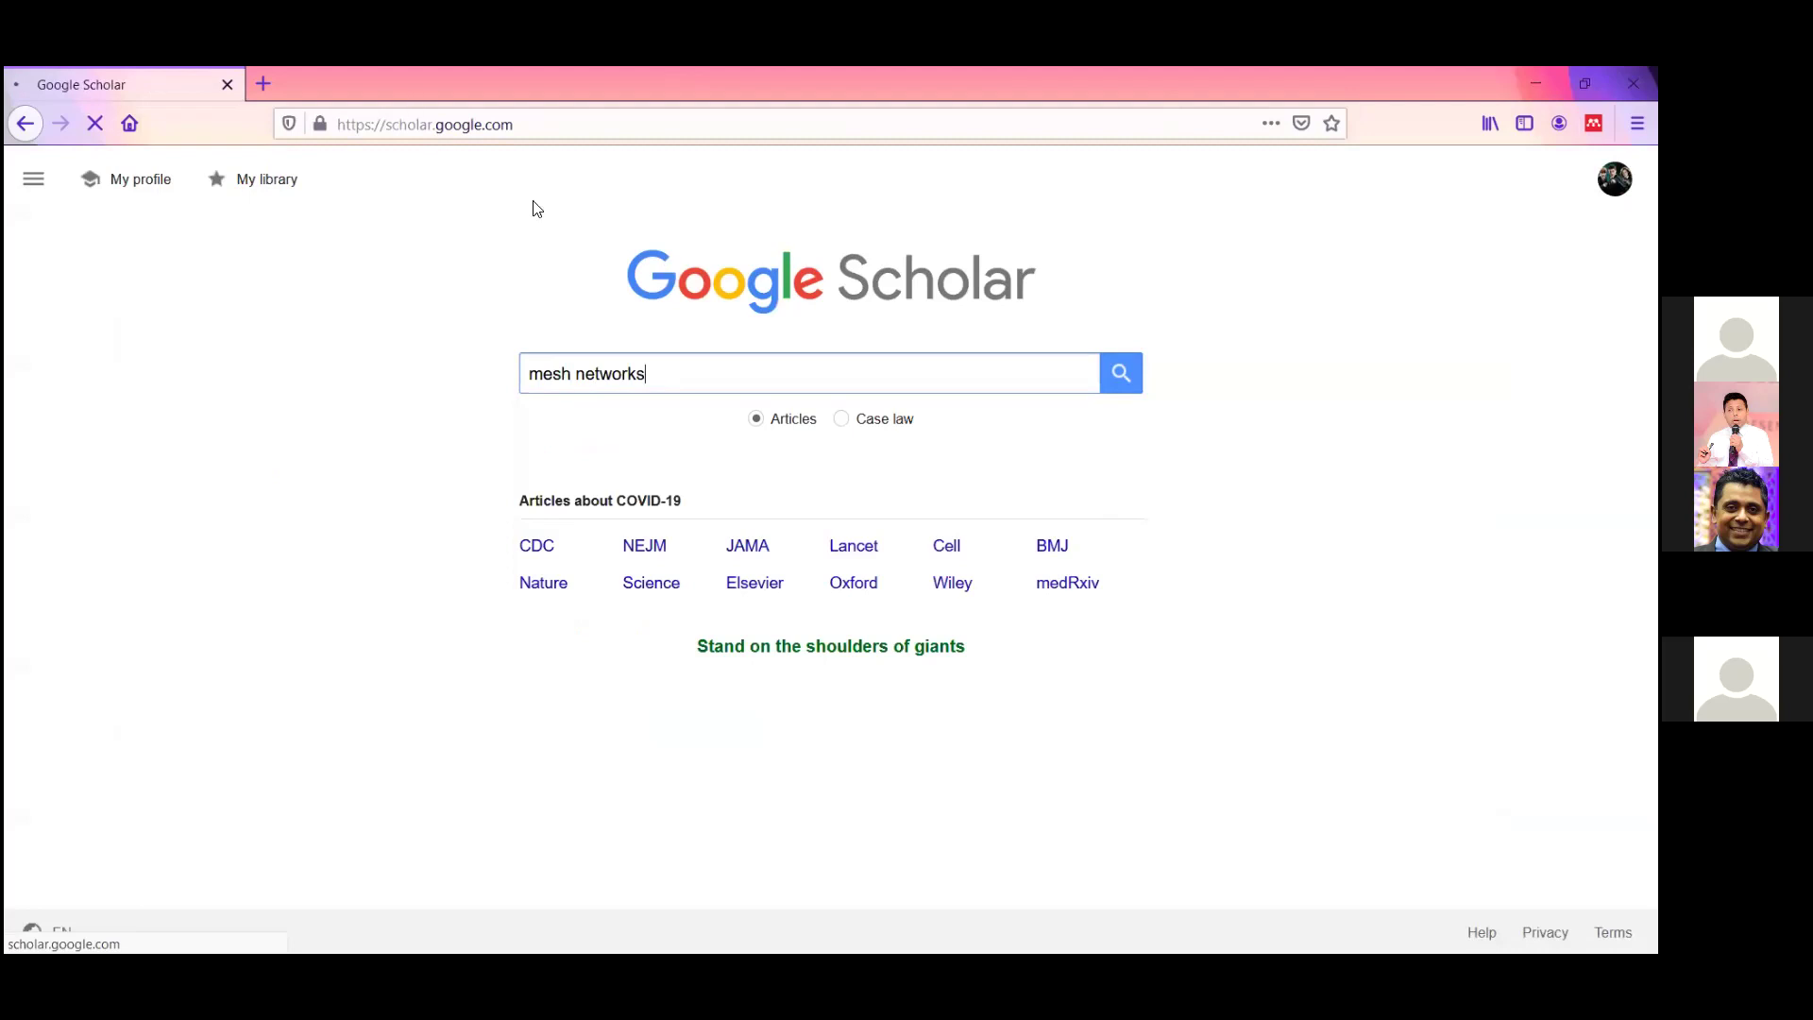
Open the Web Importer on the mesh networks results and accept its data-use consent.
click(1594, 123)
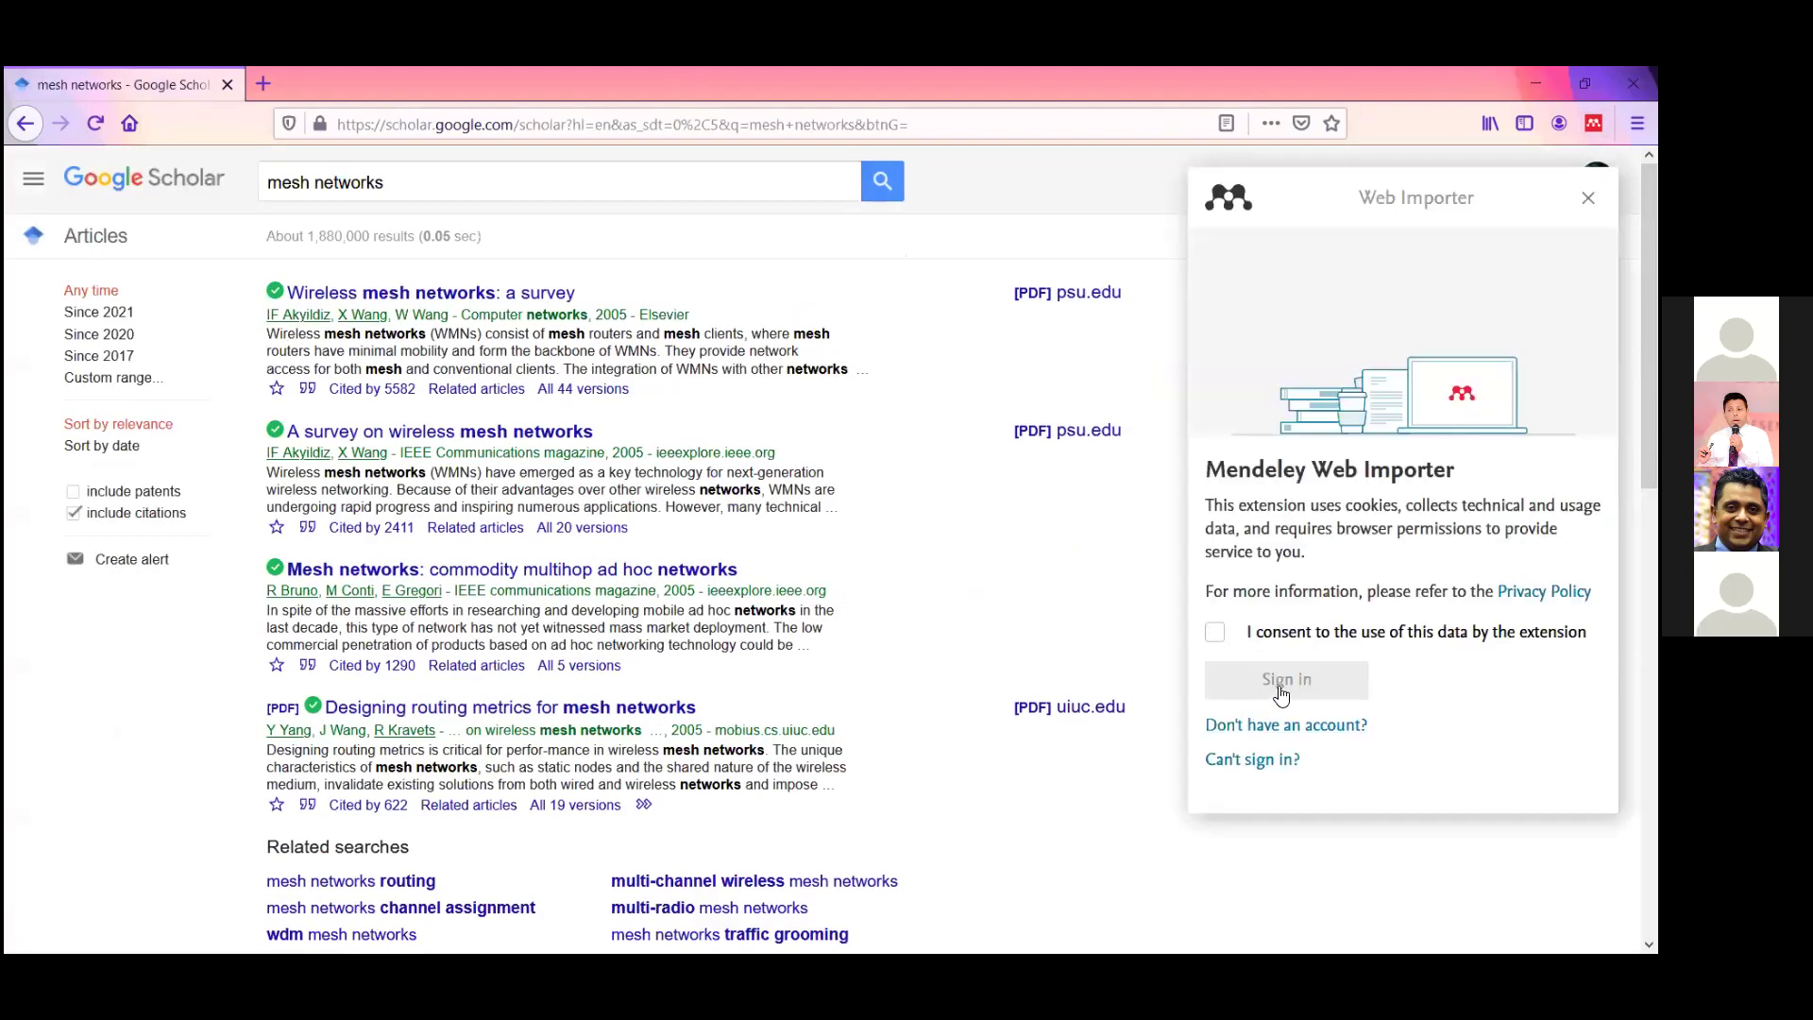
click(1216, 634)
click(1277, 682)
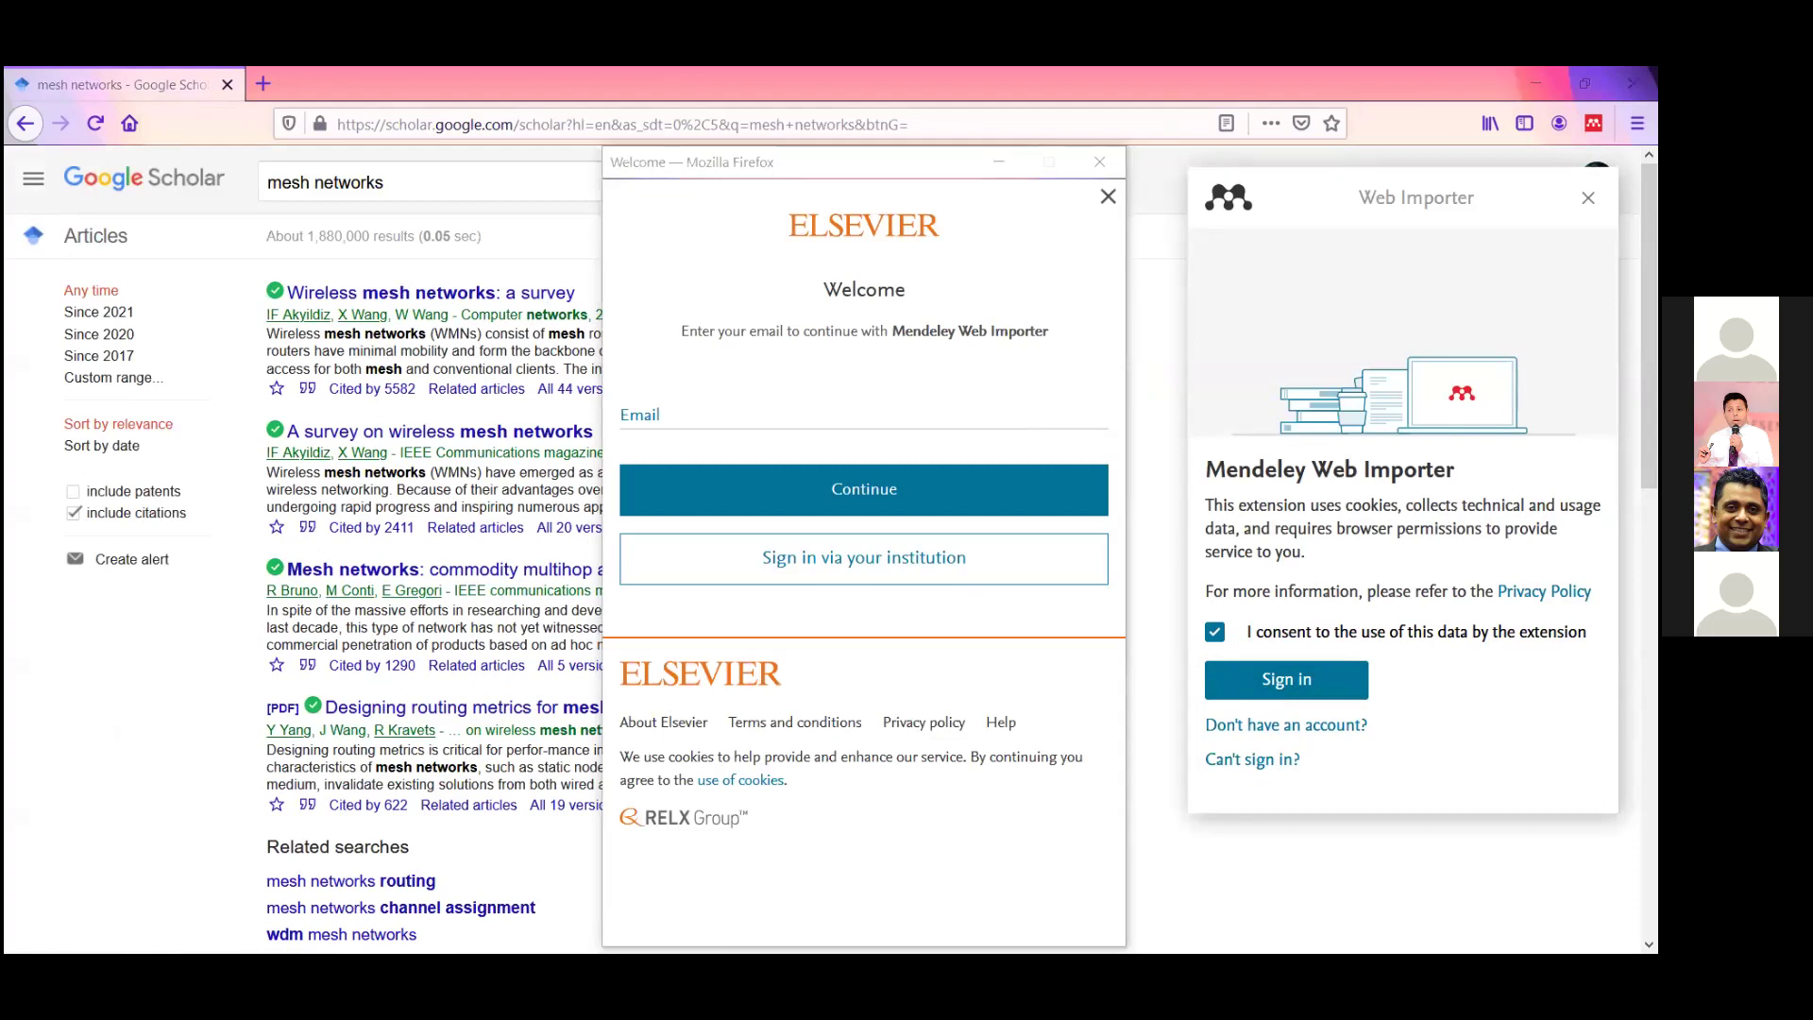
Sign in with the account email and password, save the login, and return to Mendeley Desktop.
click(795, 421)
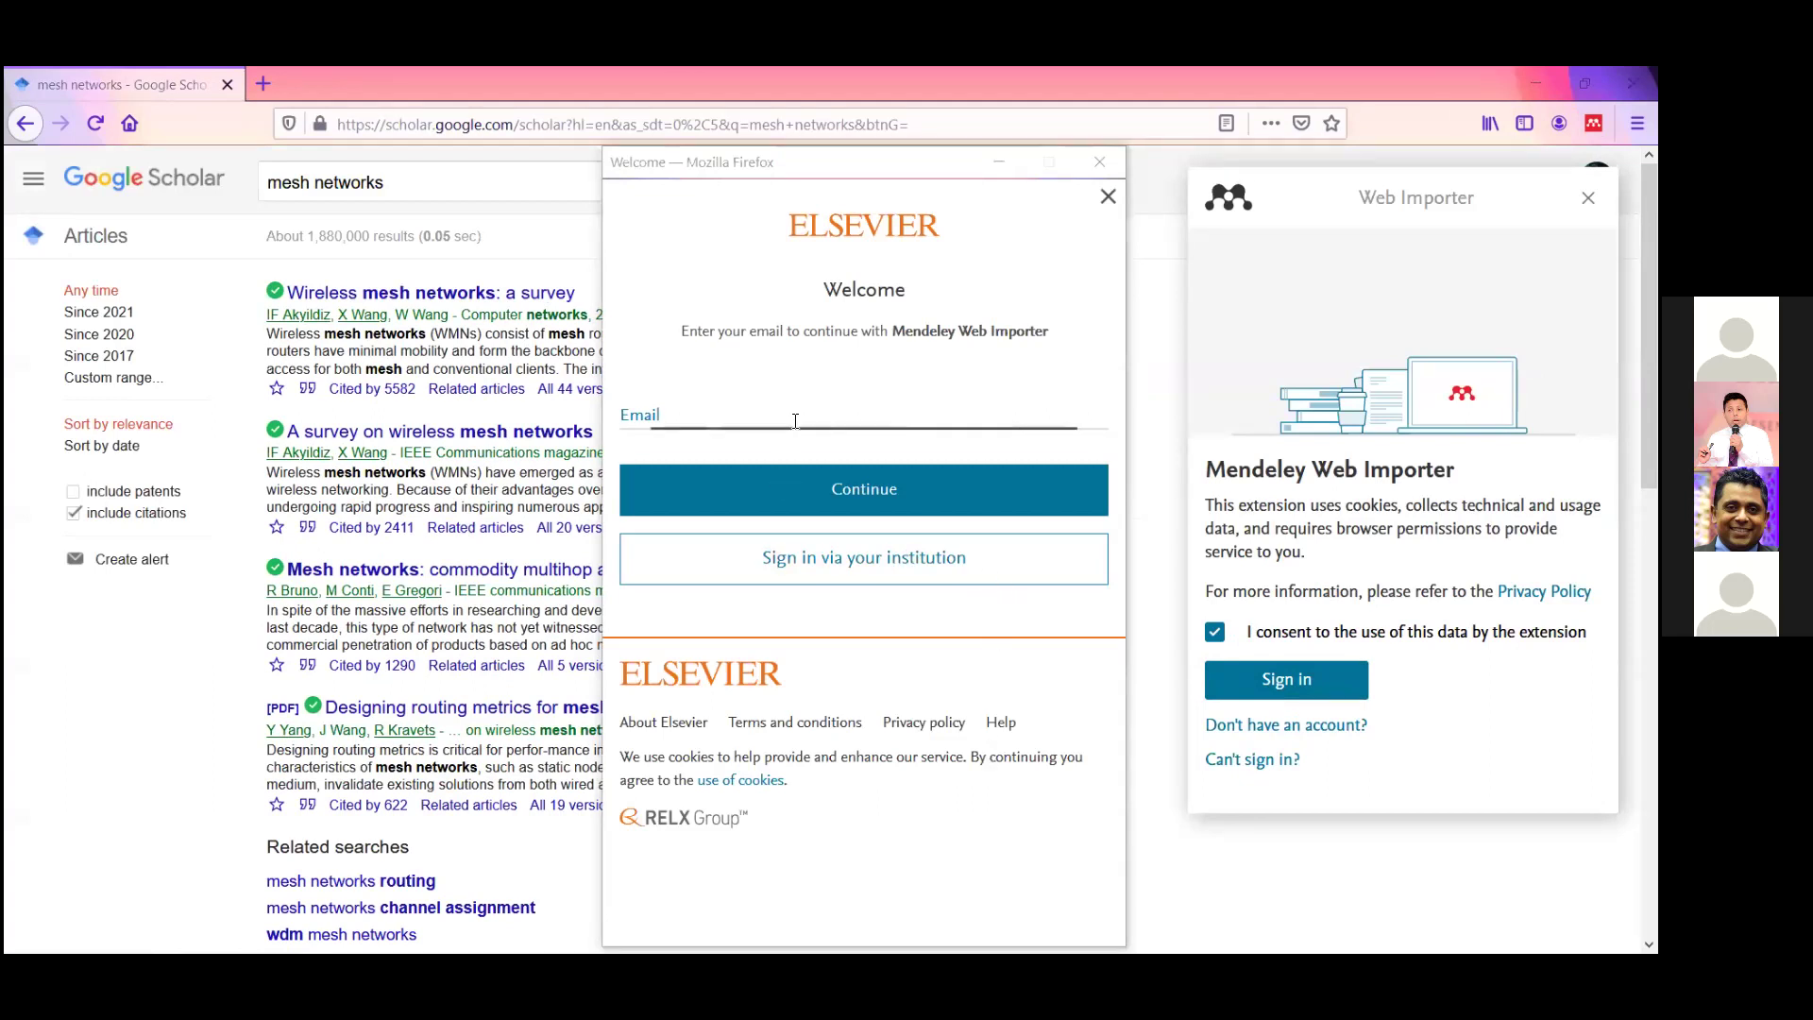
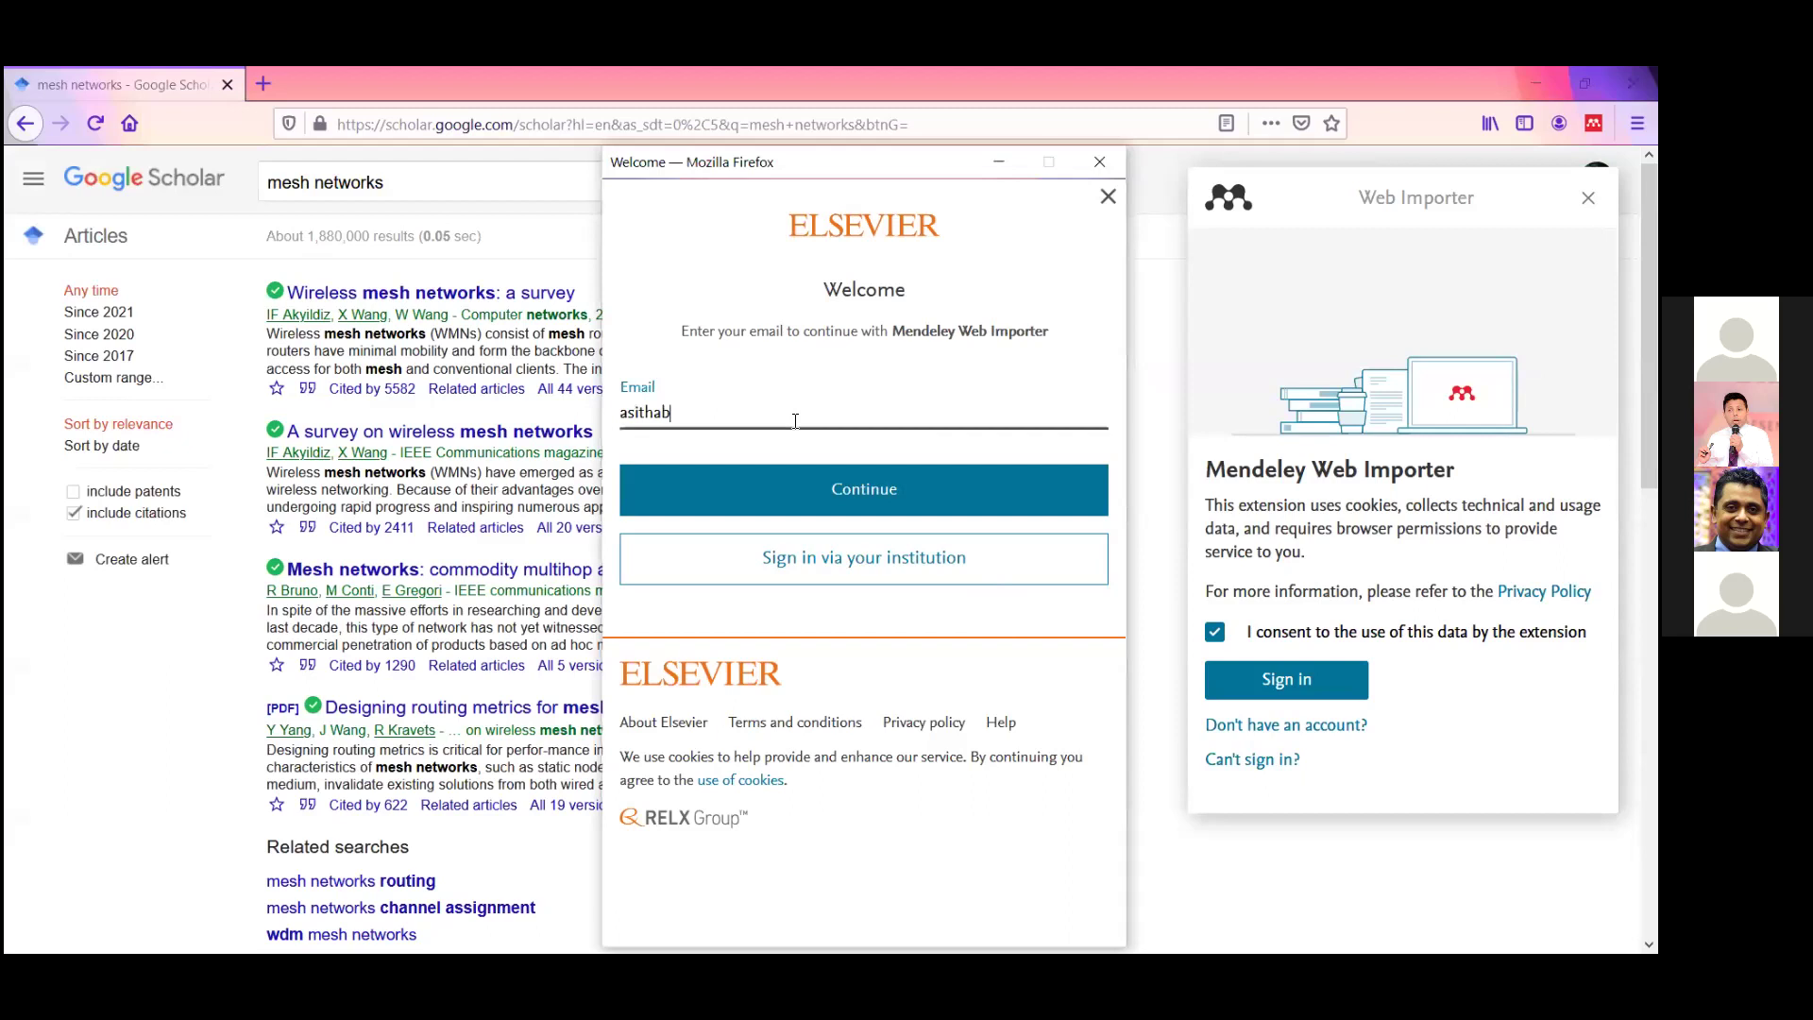
key(Return)
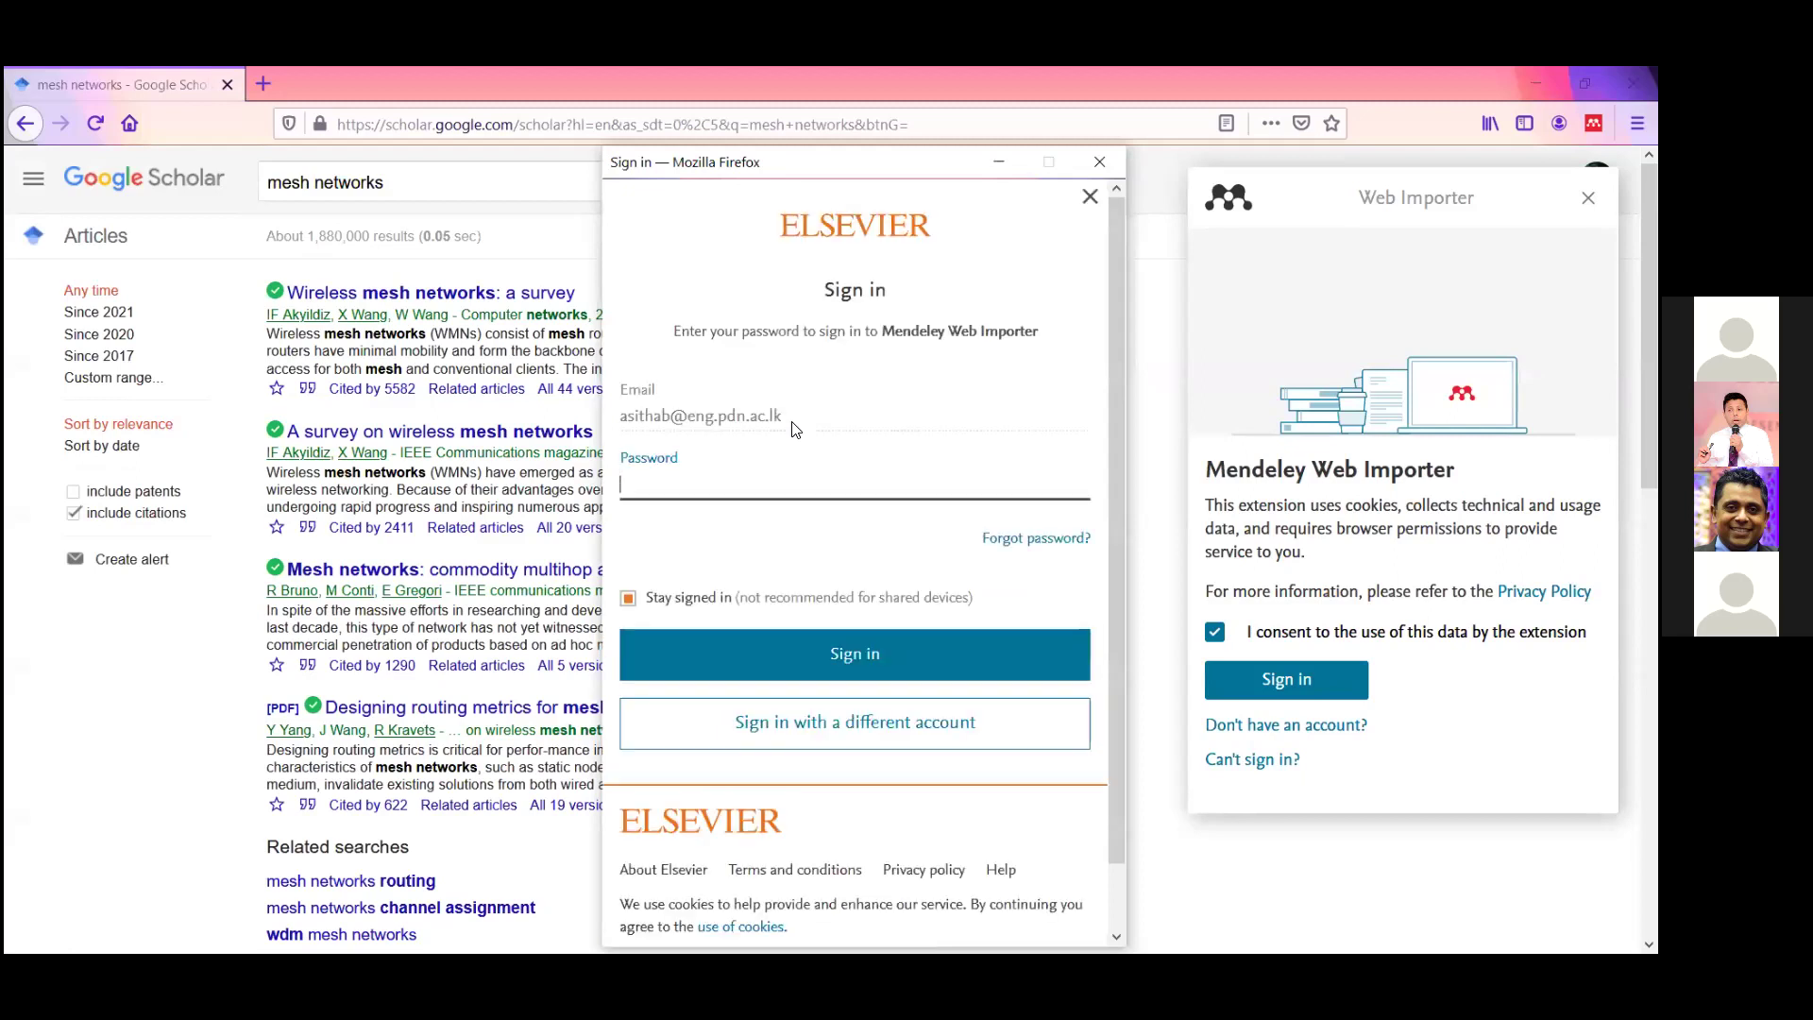
text(•••••••••••••)
key(Return)
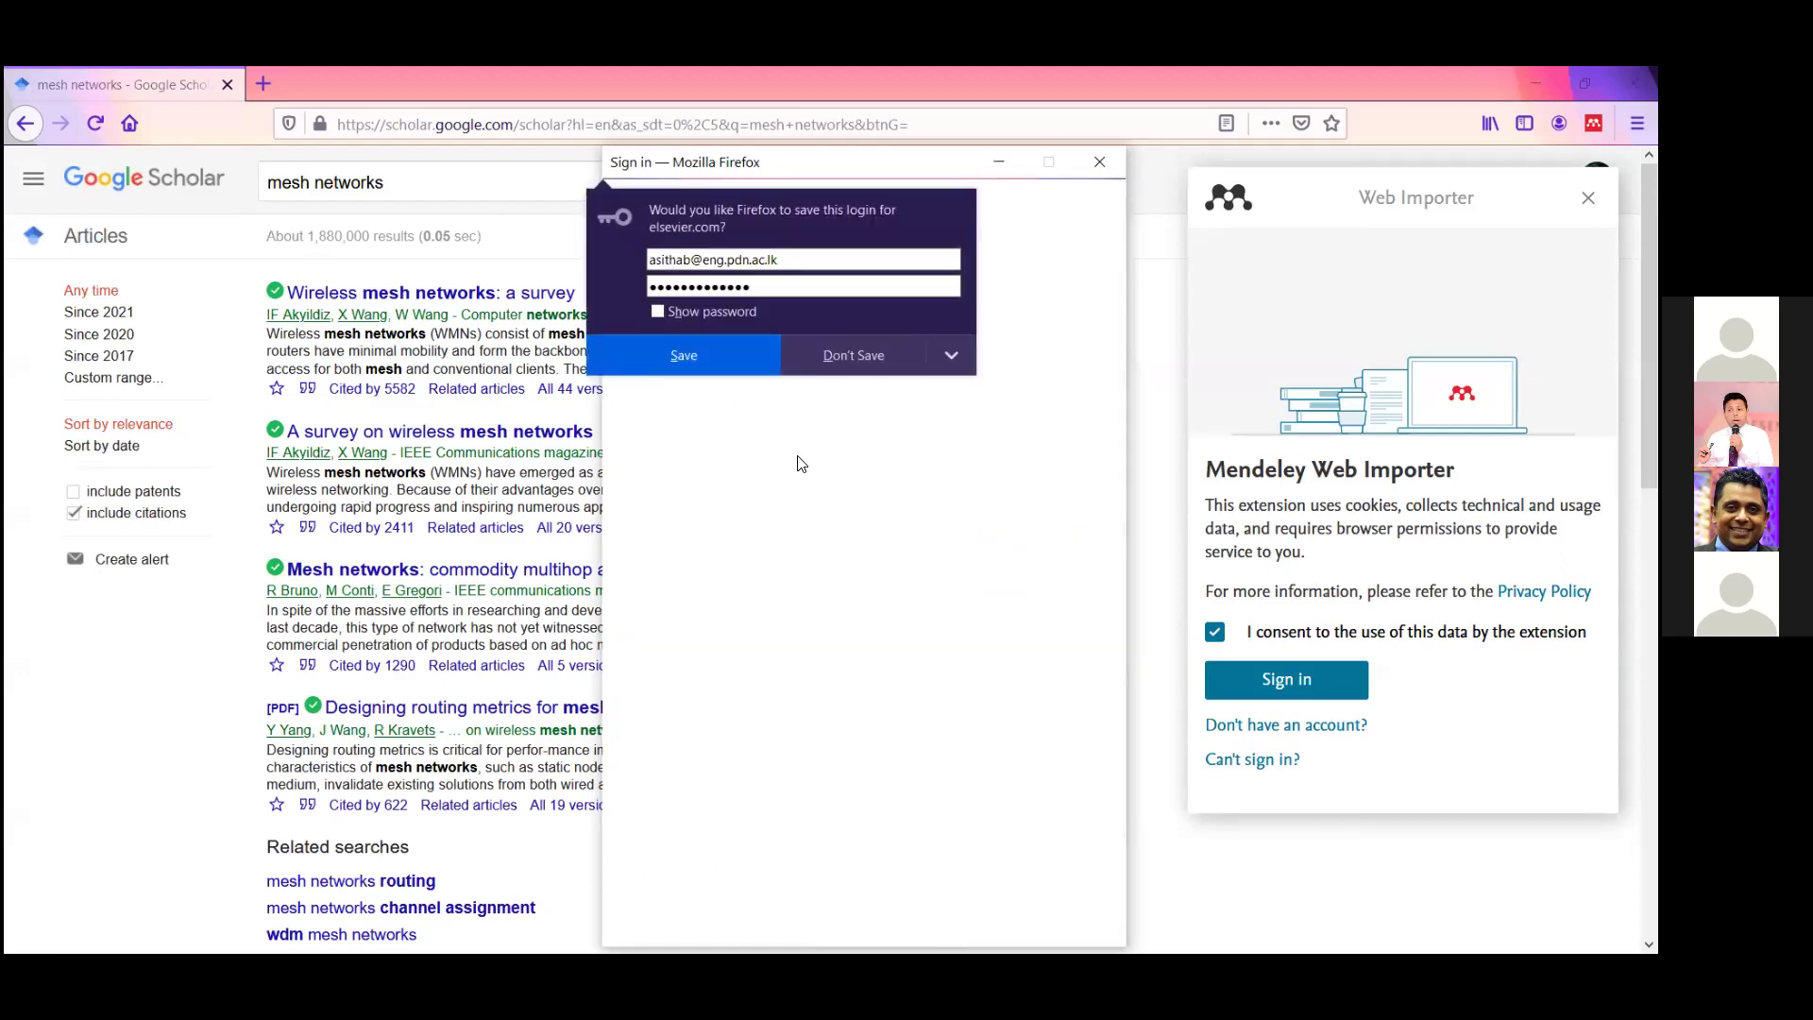
click(741, 371)
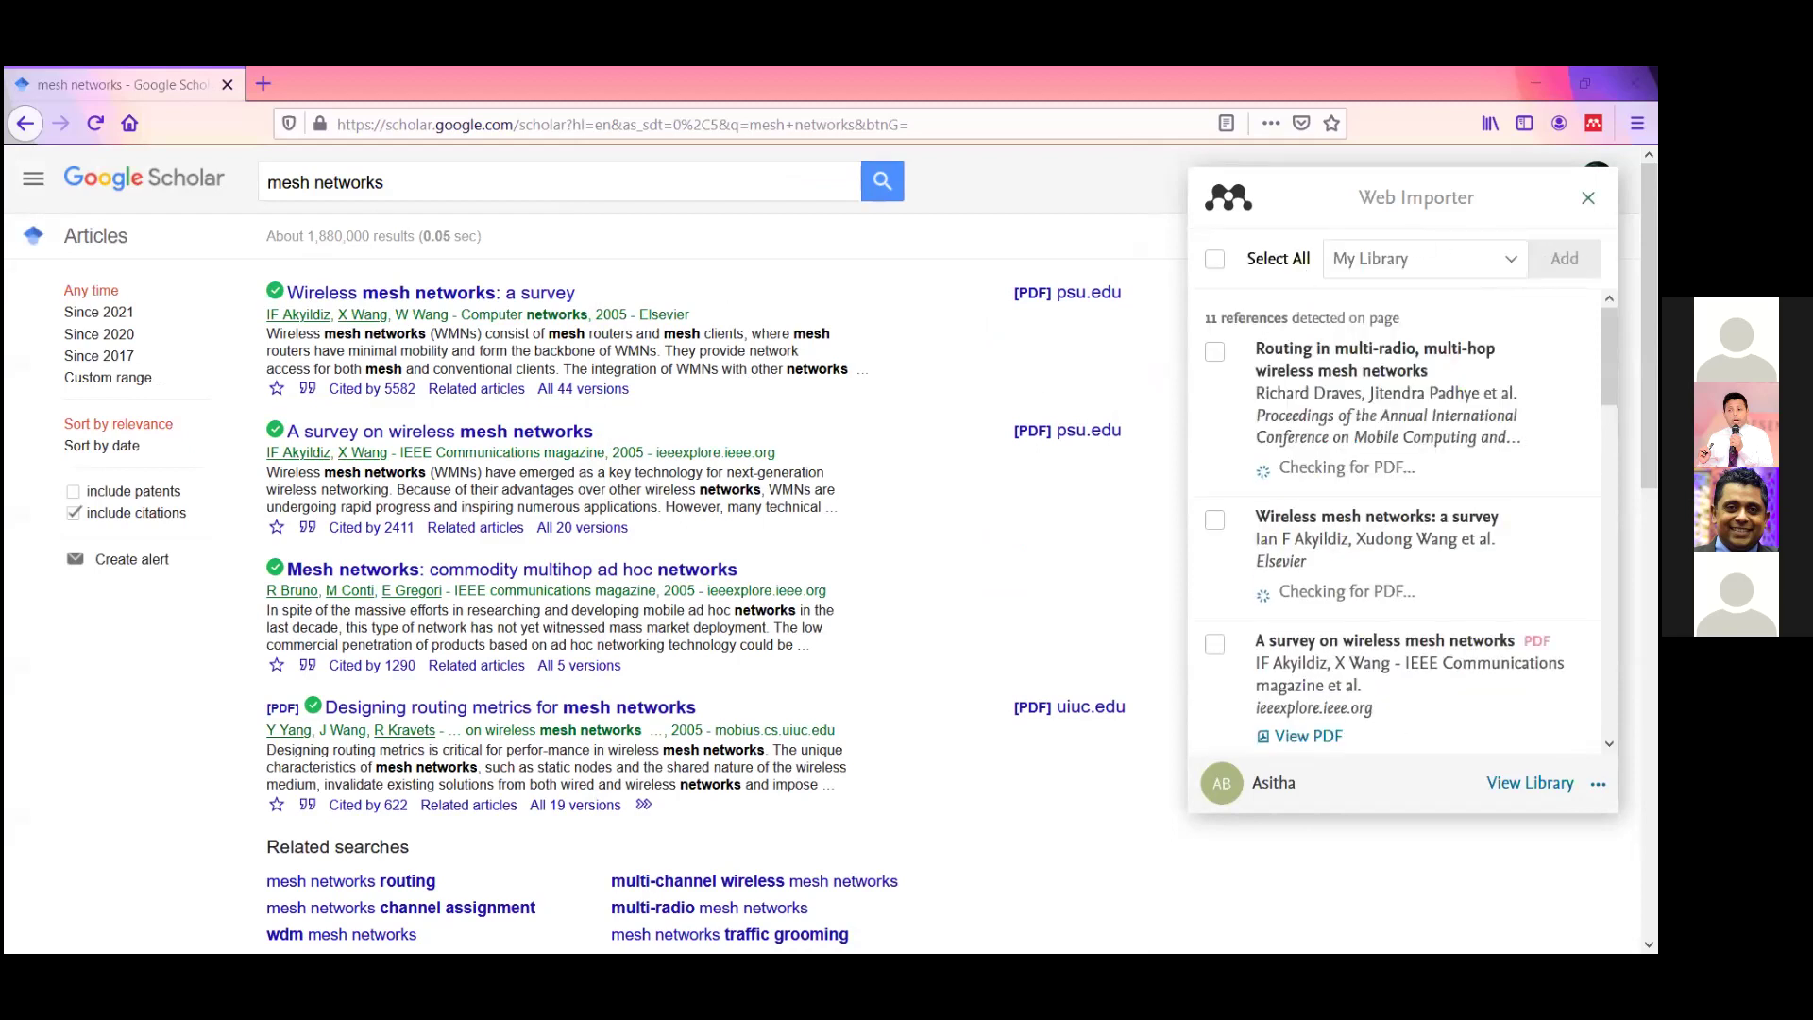
click(1259, 126)
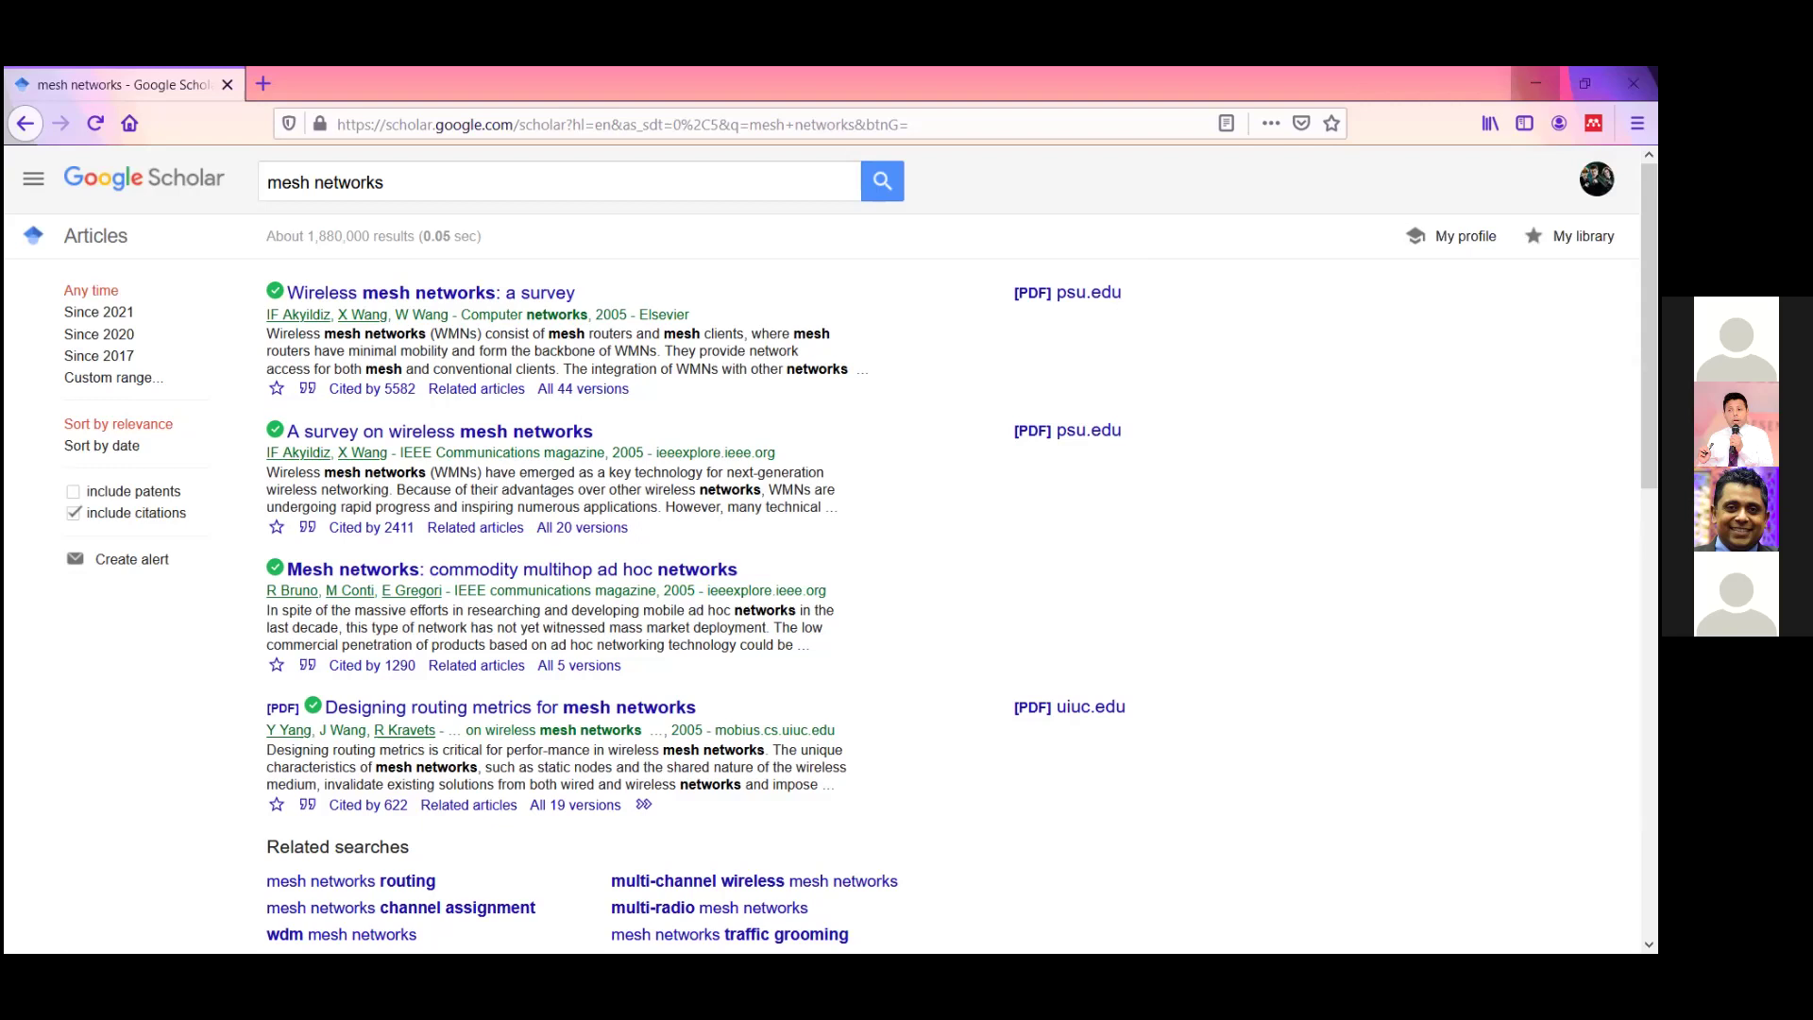
click(1534, 83)
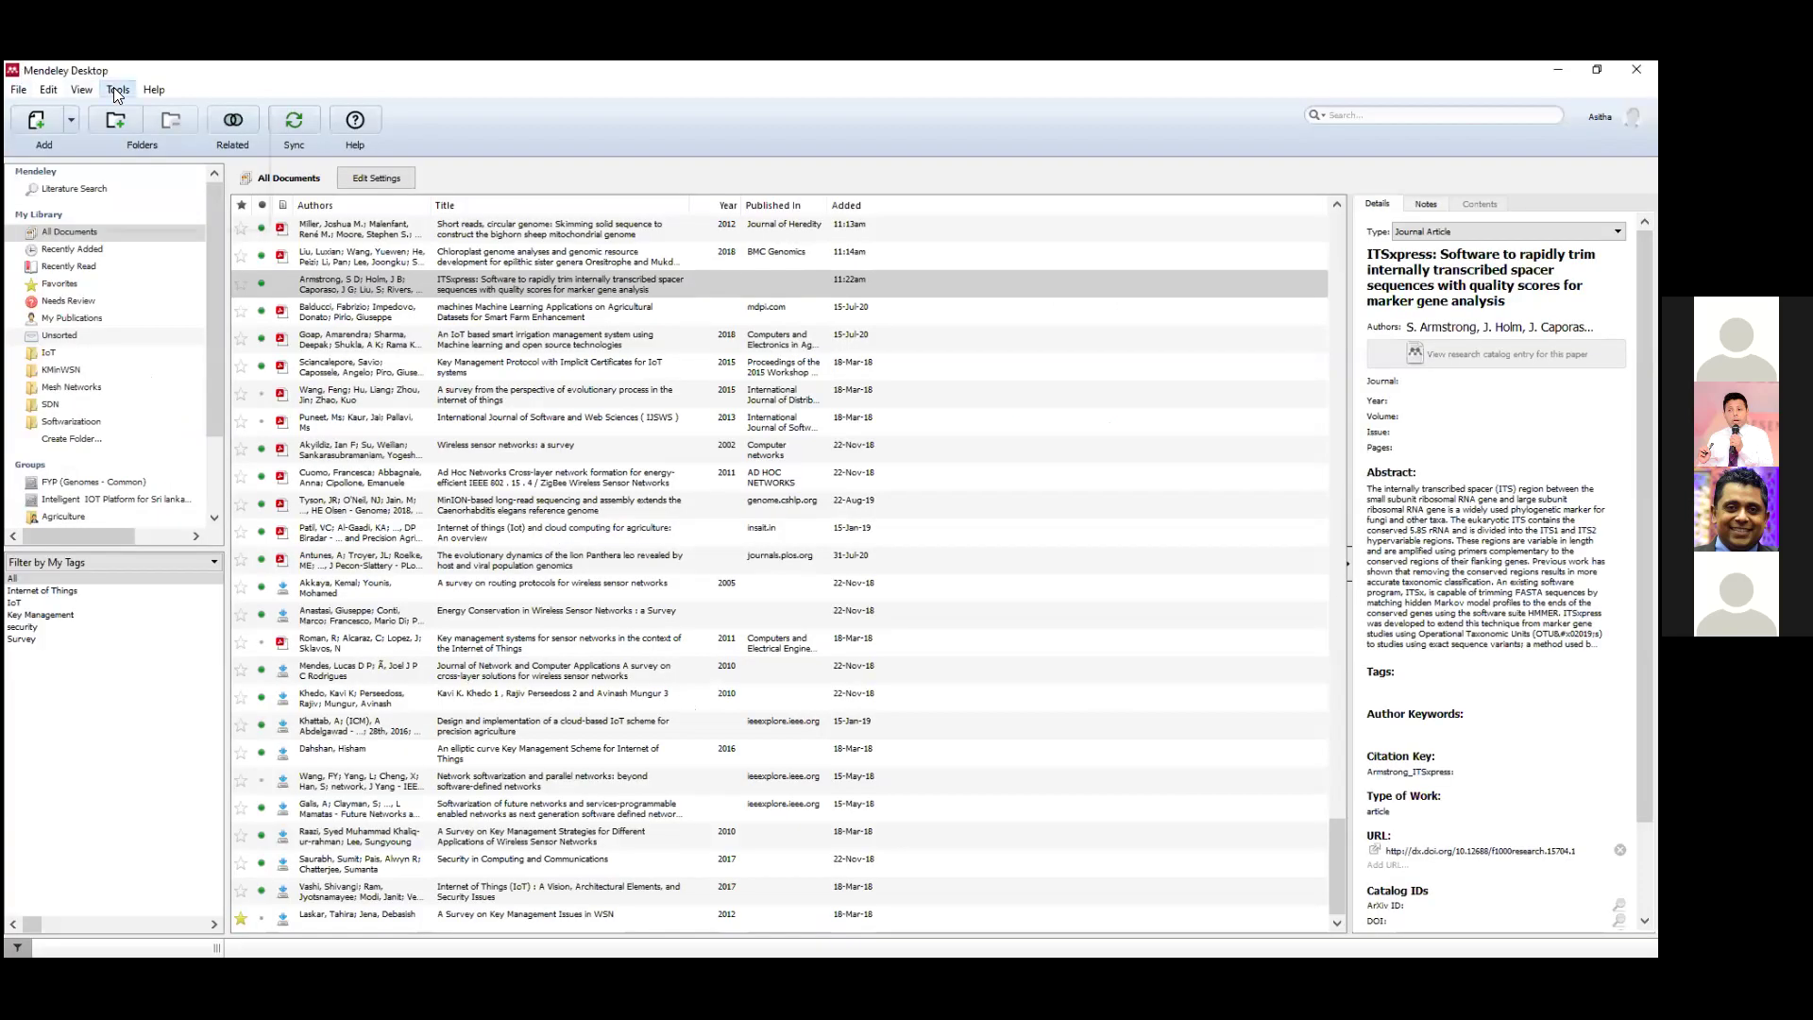
After viewing the Short reads, circular genome paper, switch to the Needs Review collection.
click(117, 92)
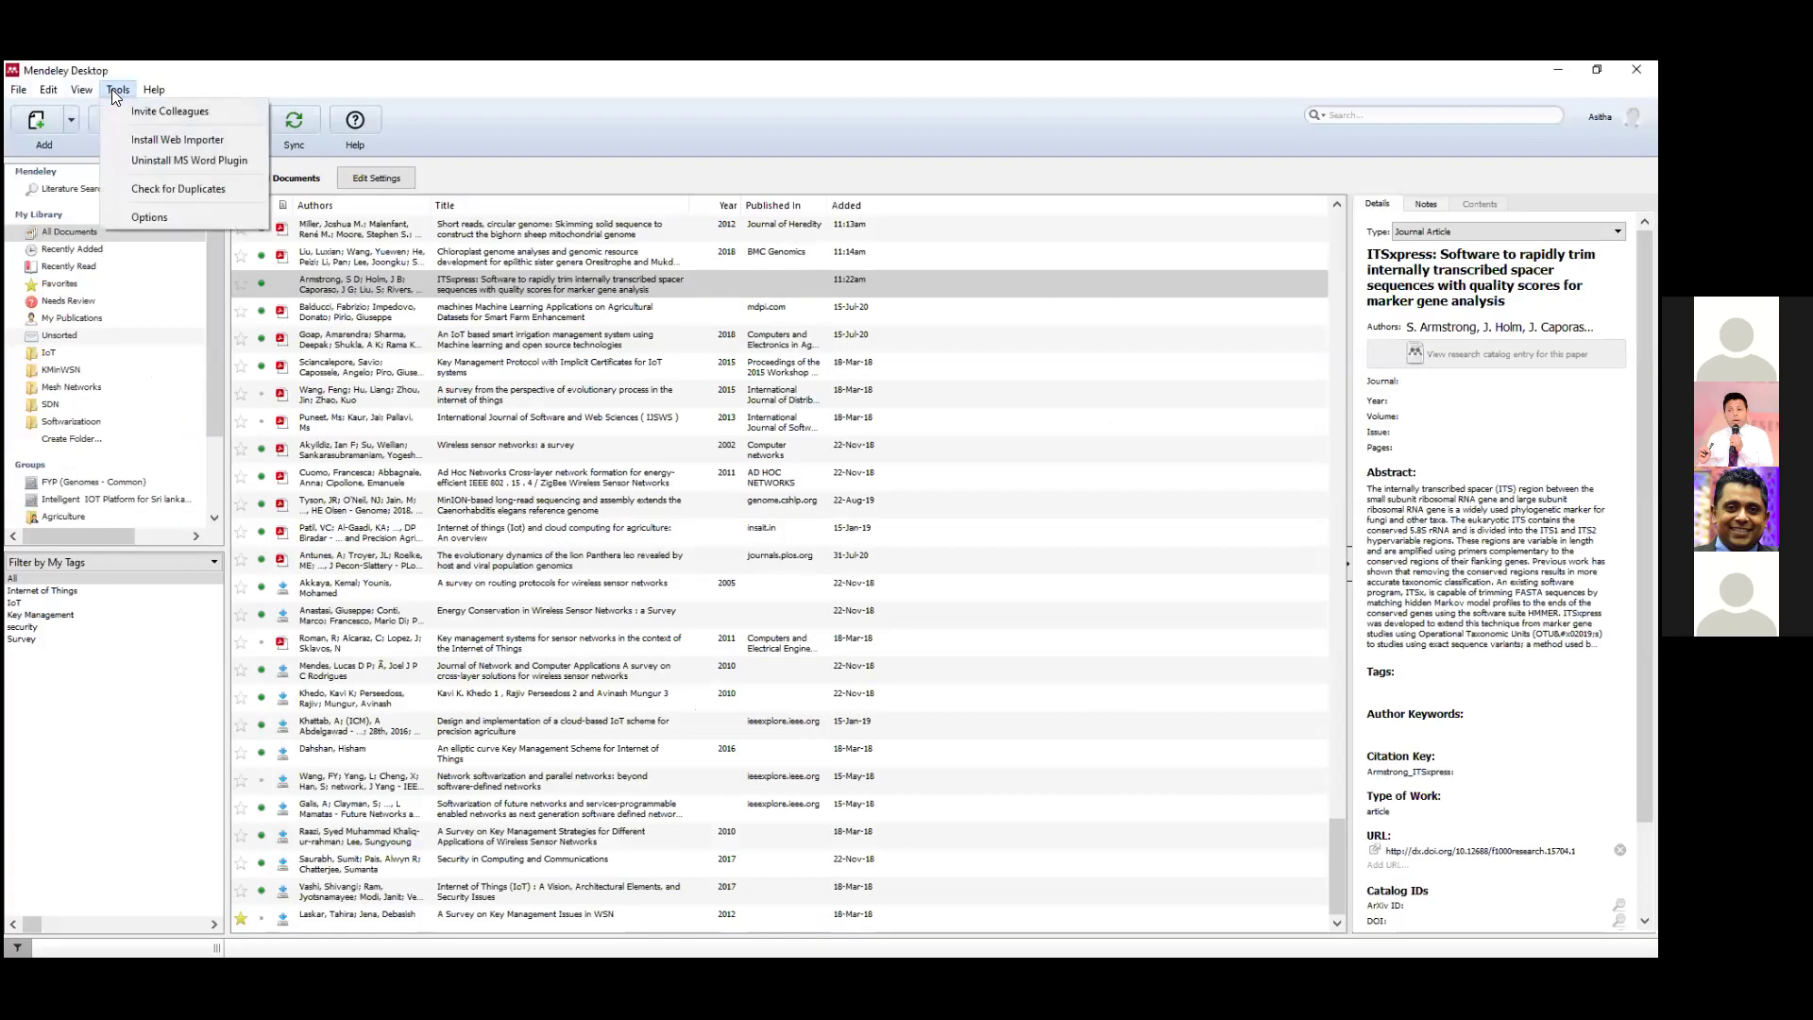
click(392, 68)
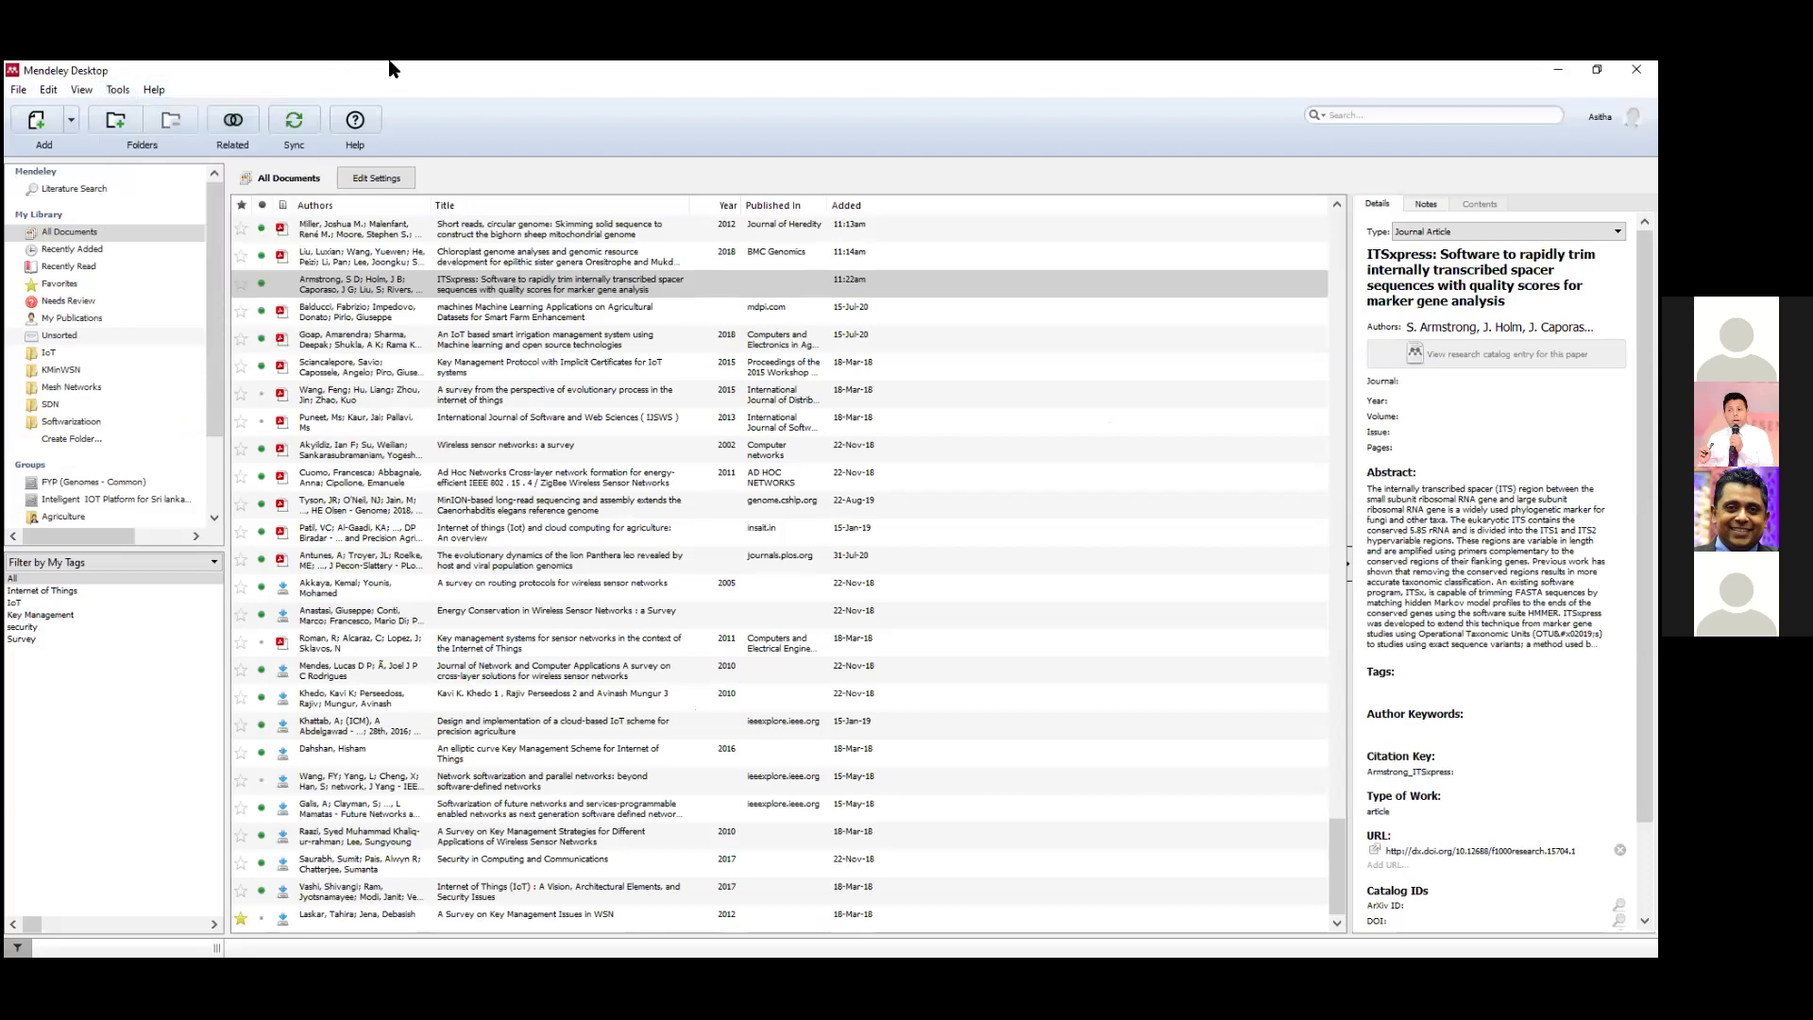
click(383, 230)
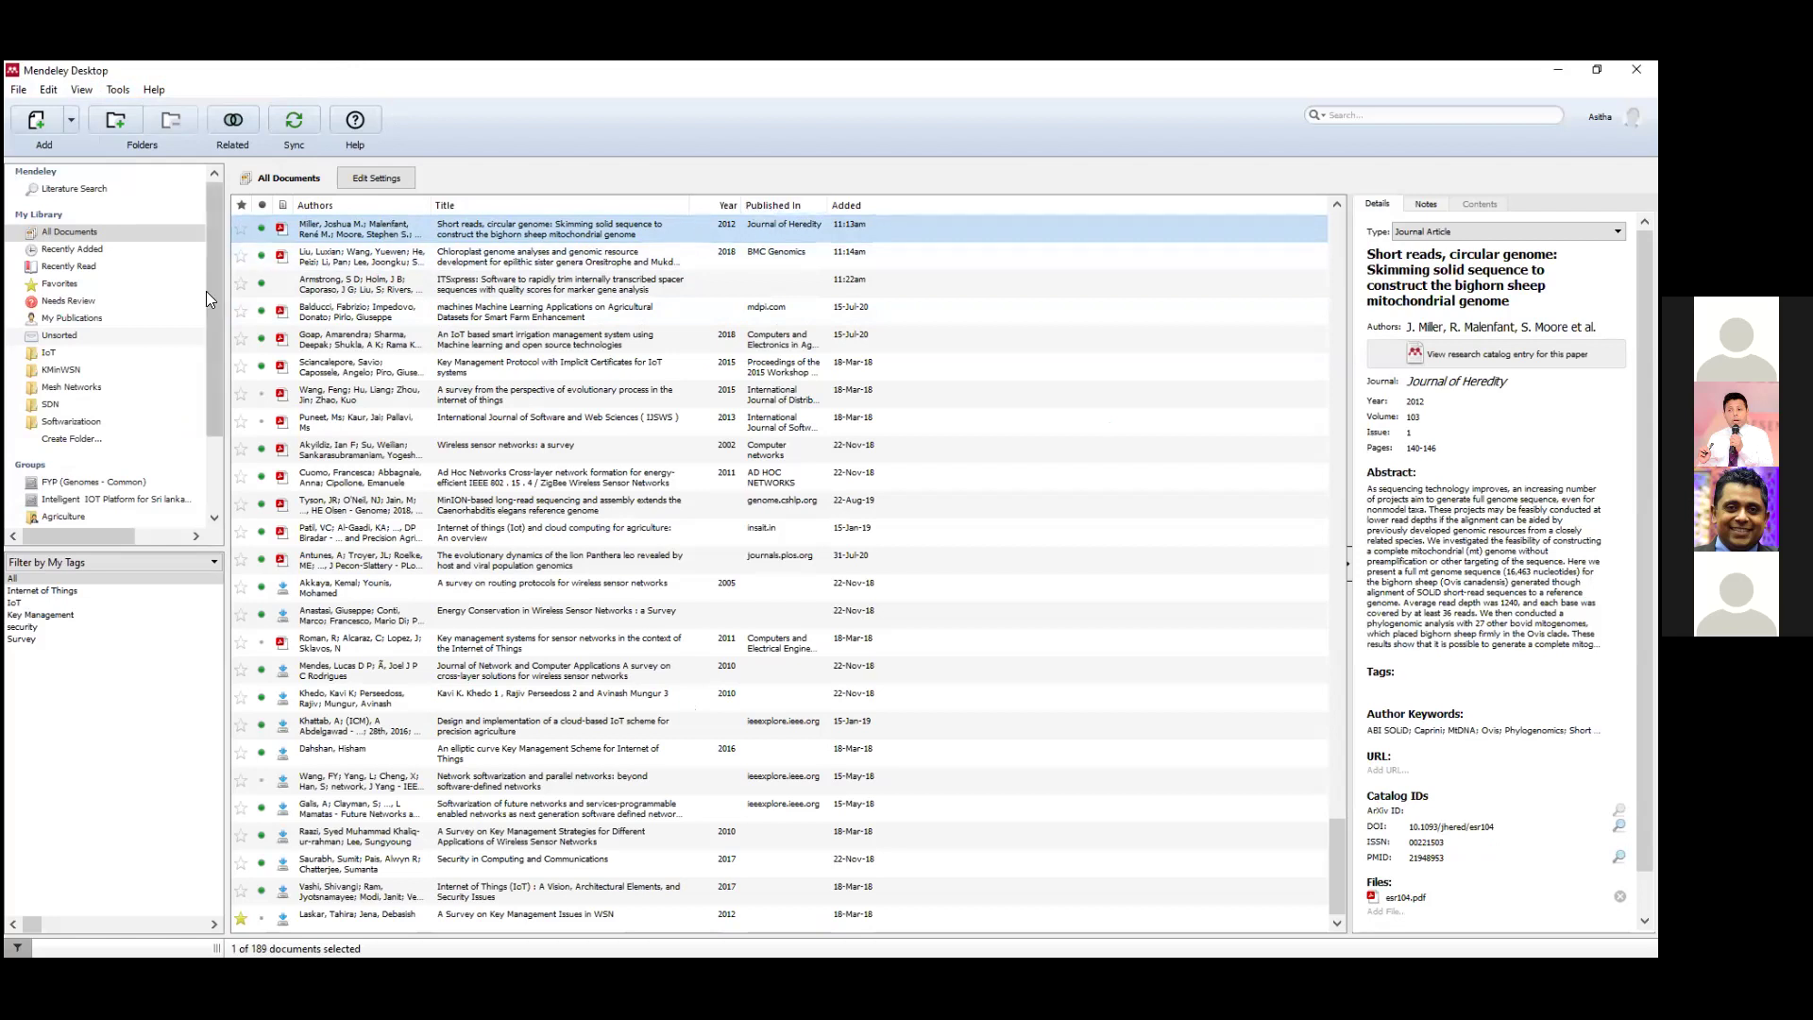
click(75, 236)
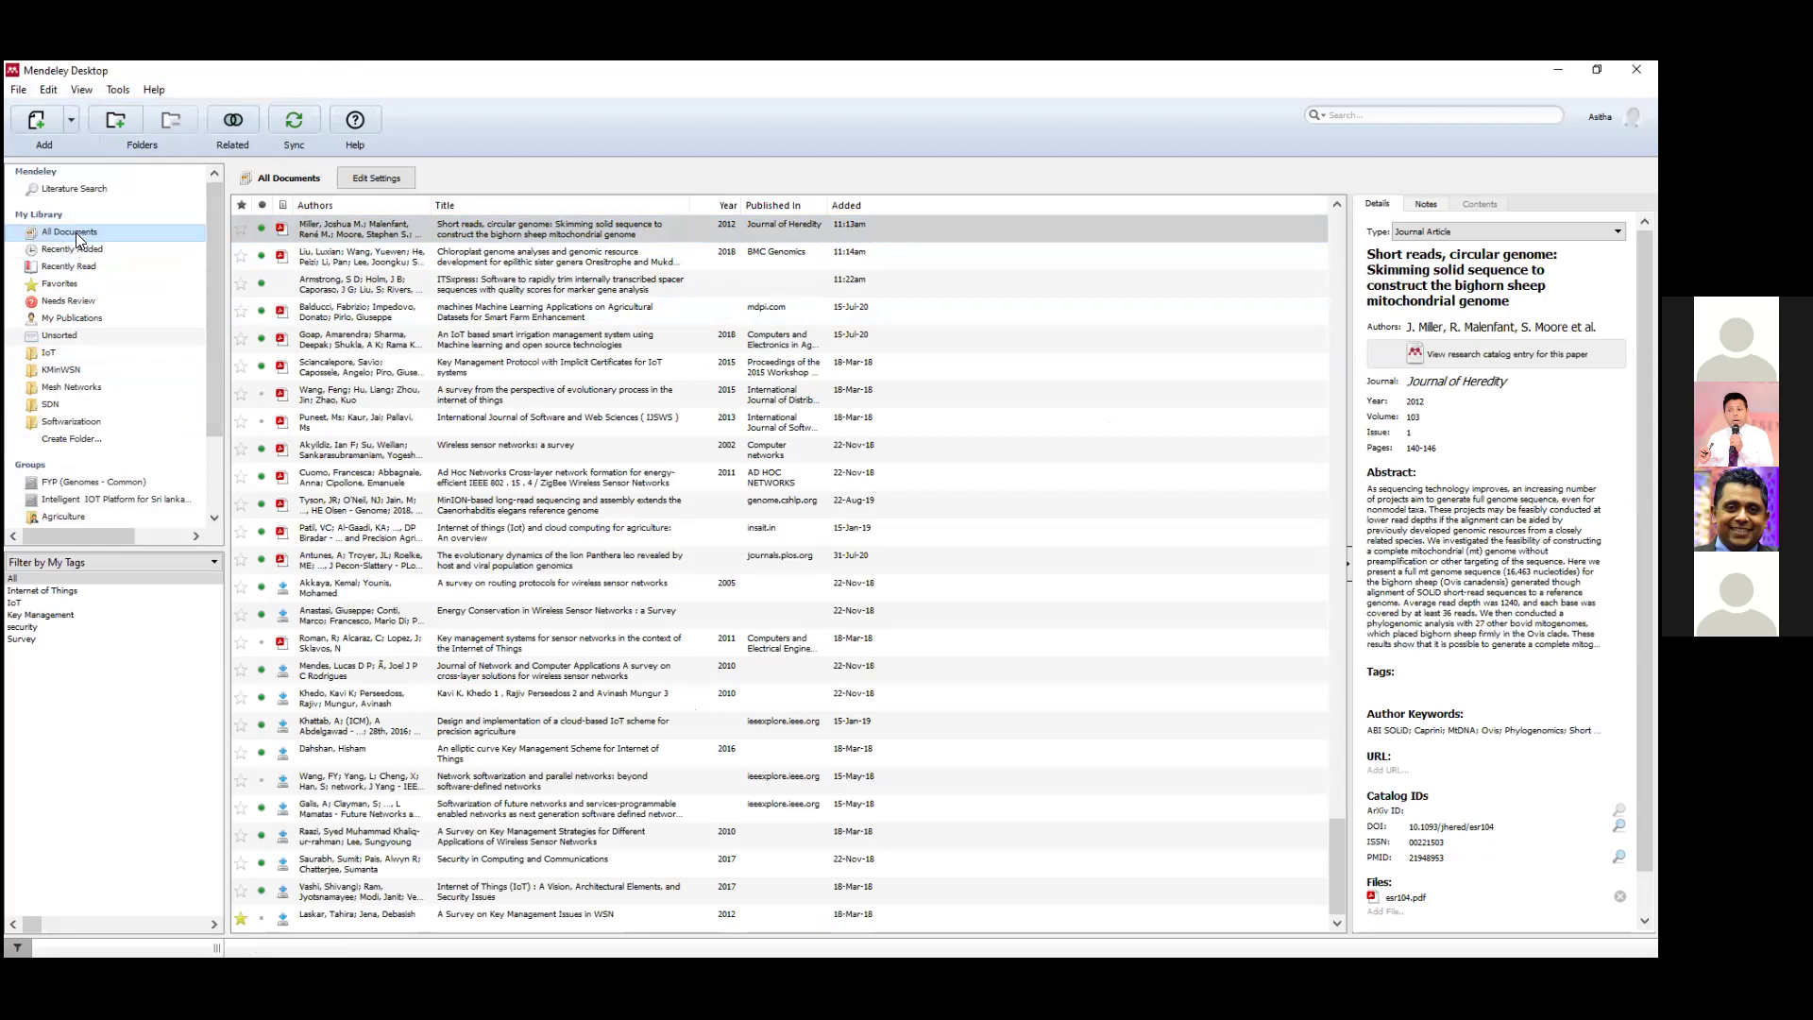
click(52, 308)
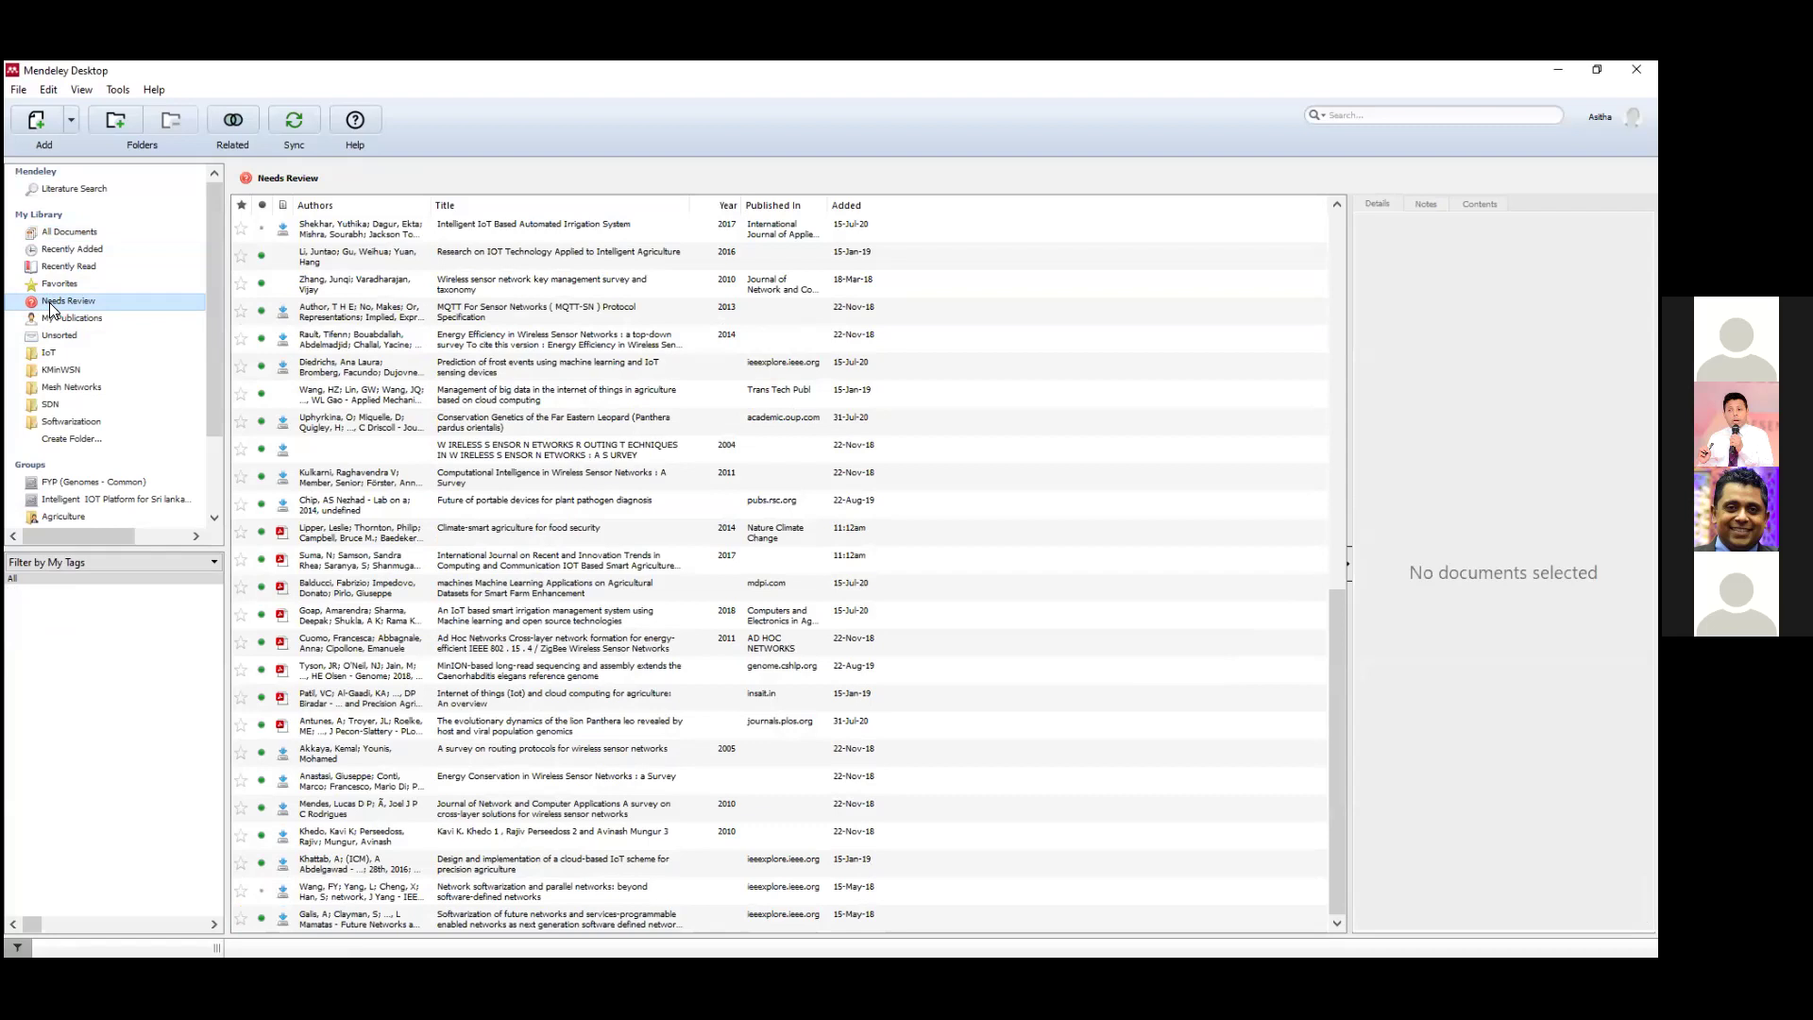
Mark the Intelligent IoT Based Automated Irrigation System entry's details as correct.
click(373, 234)
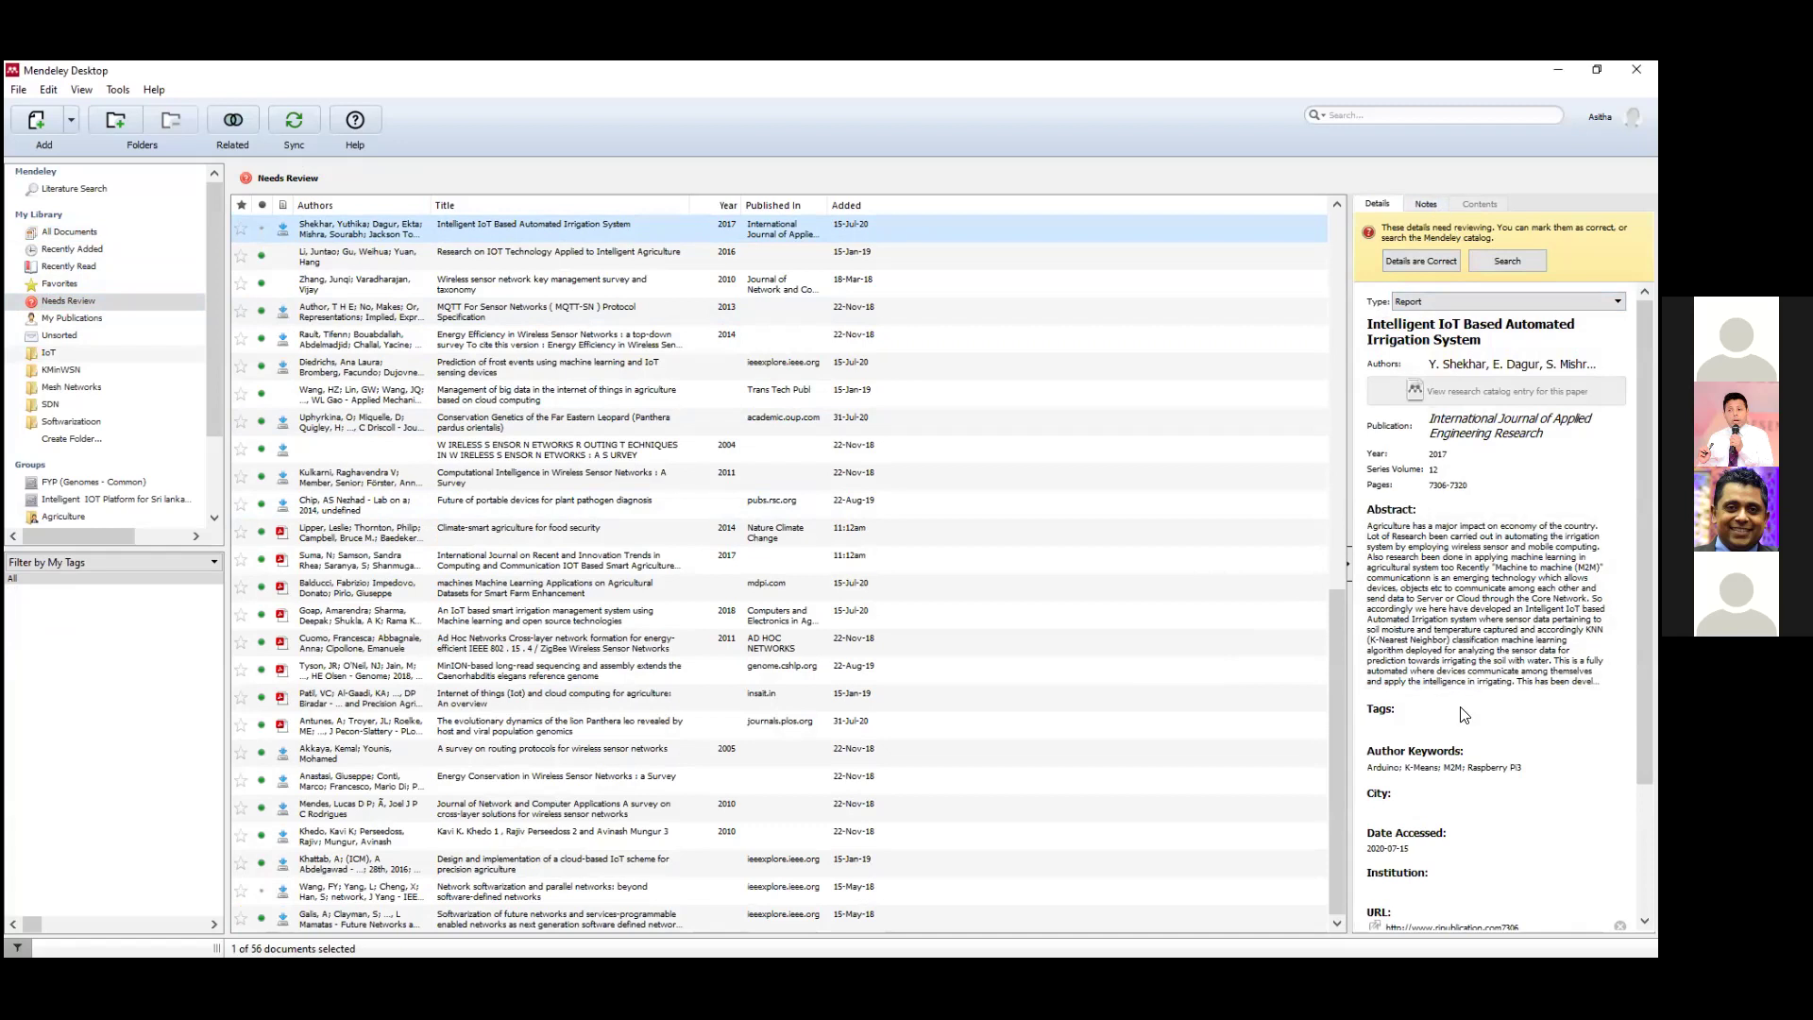
scroll(1464, 714, down, 2)
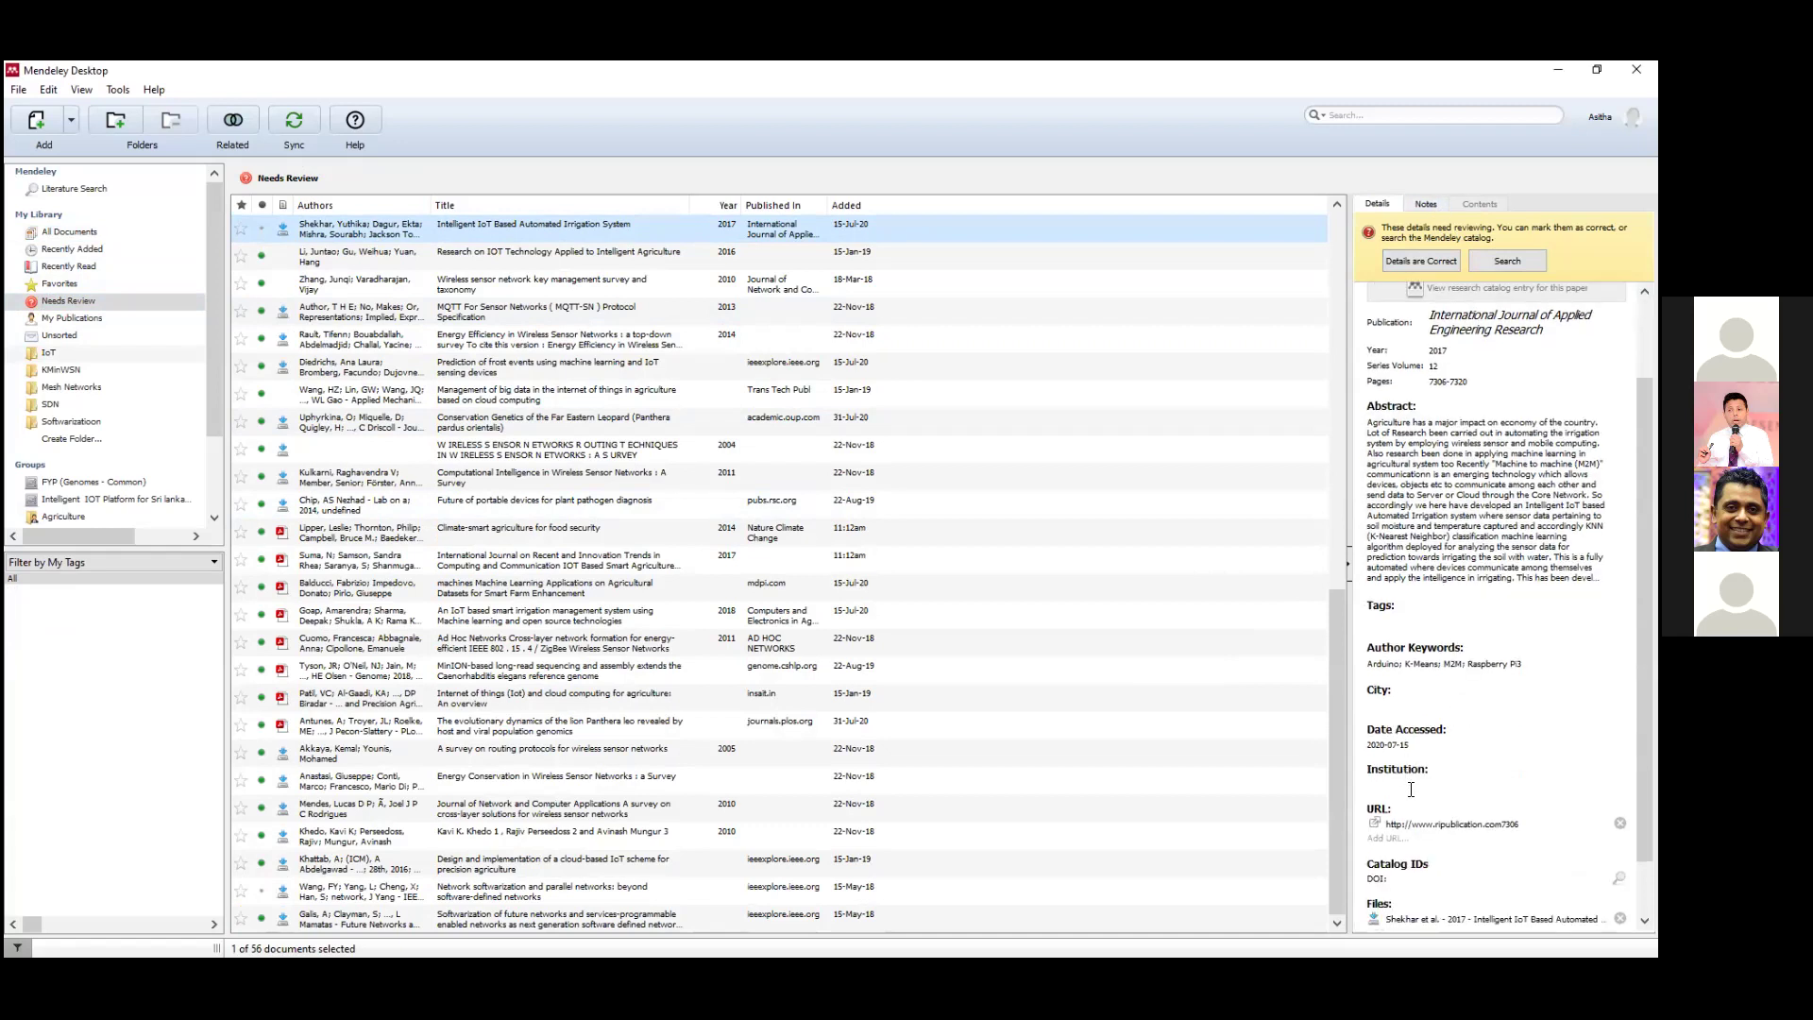
scroll(1411, 790, up, 1)
scroll(1411, 790, up, 1)
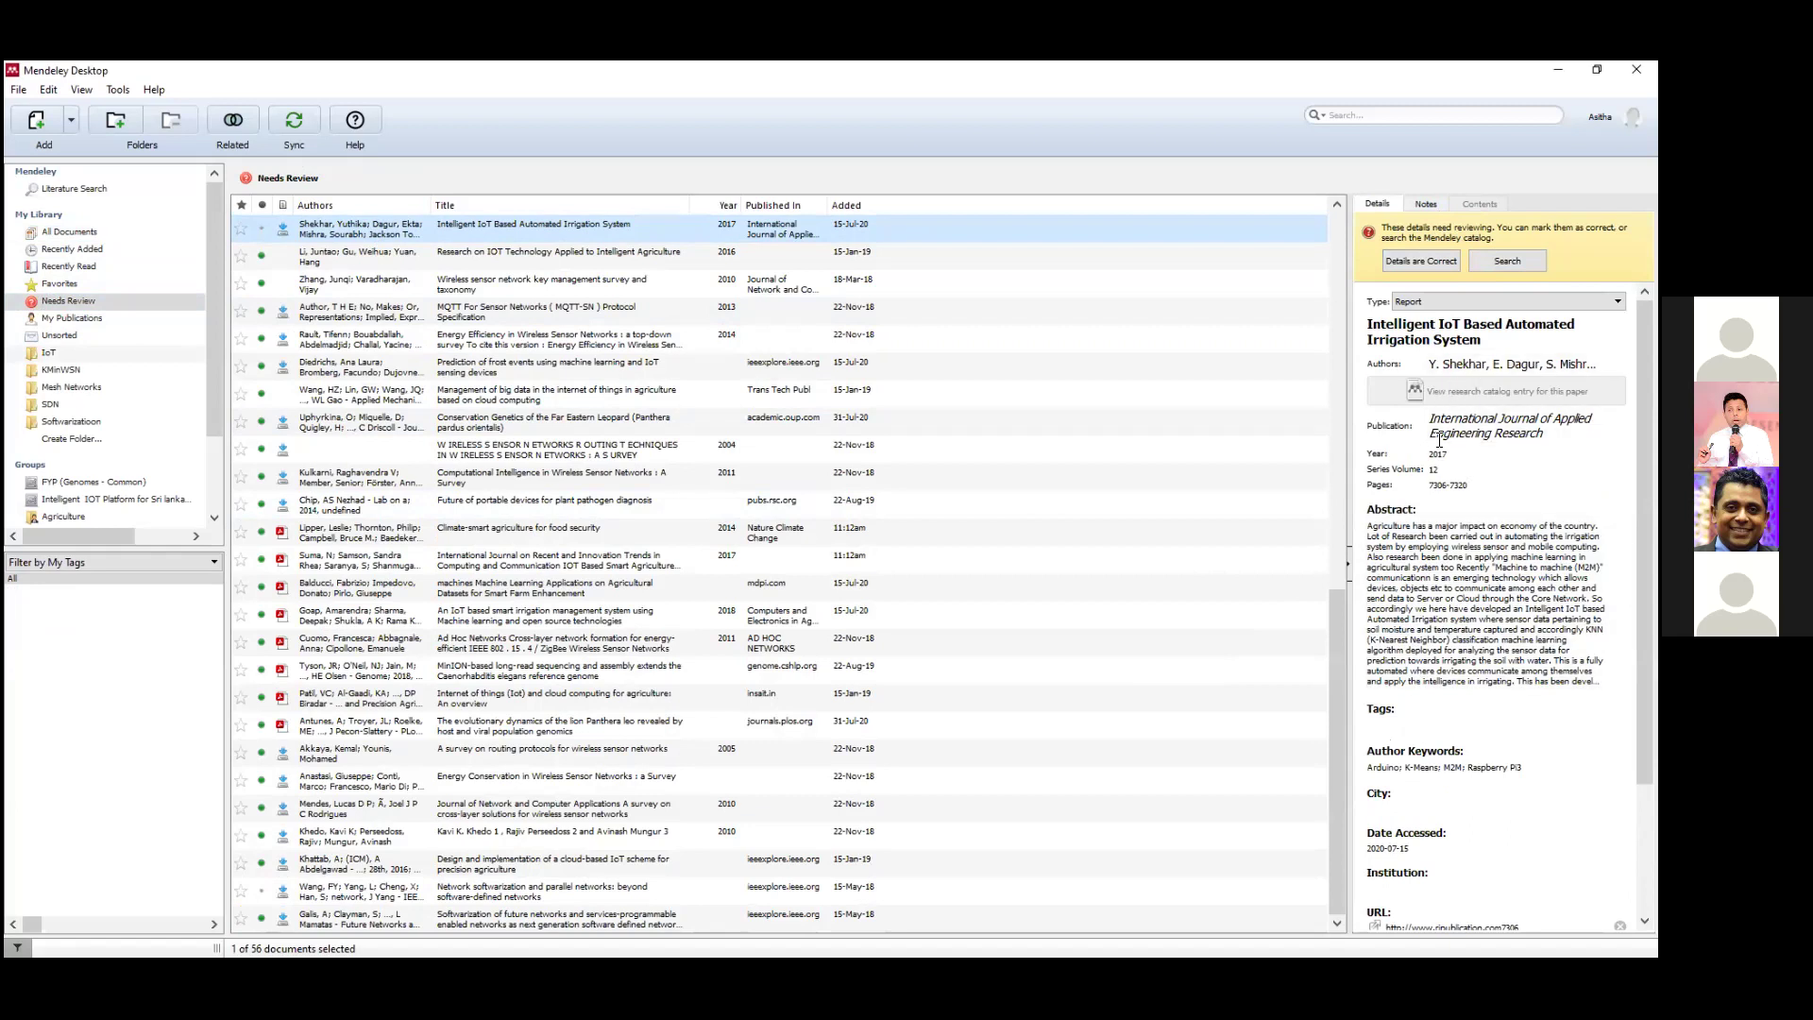
scroll(1439, 439, down, 3)
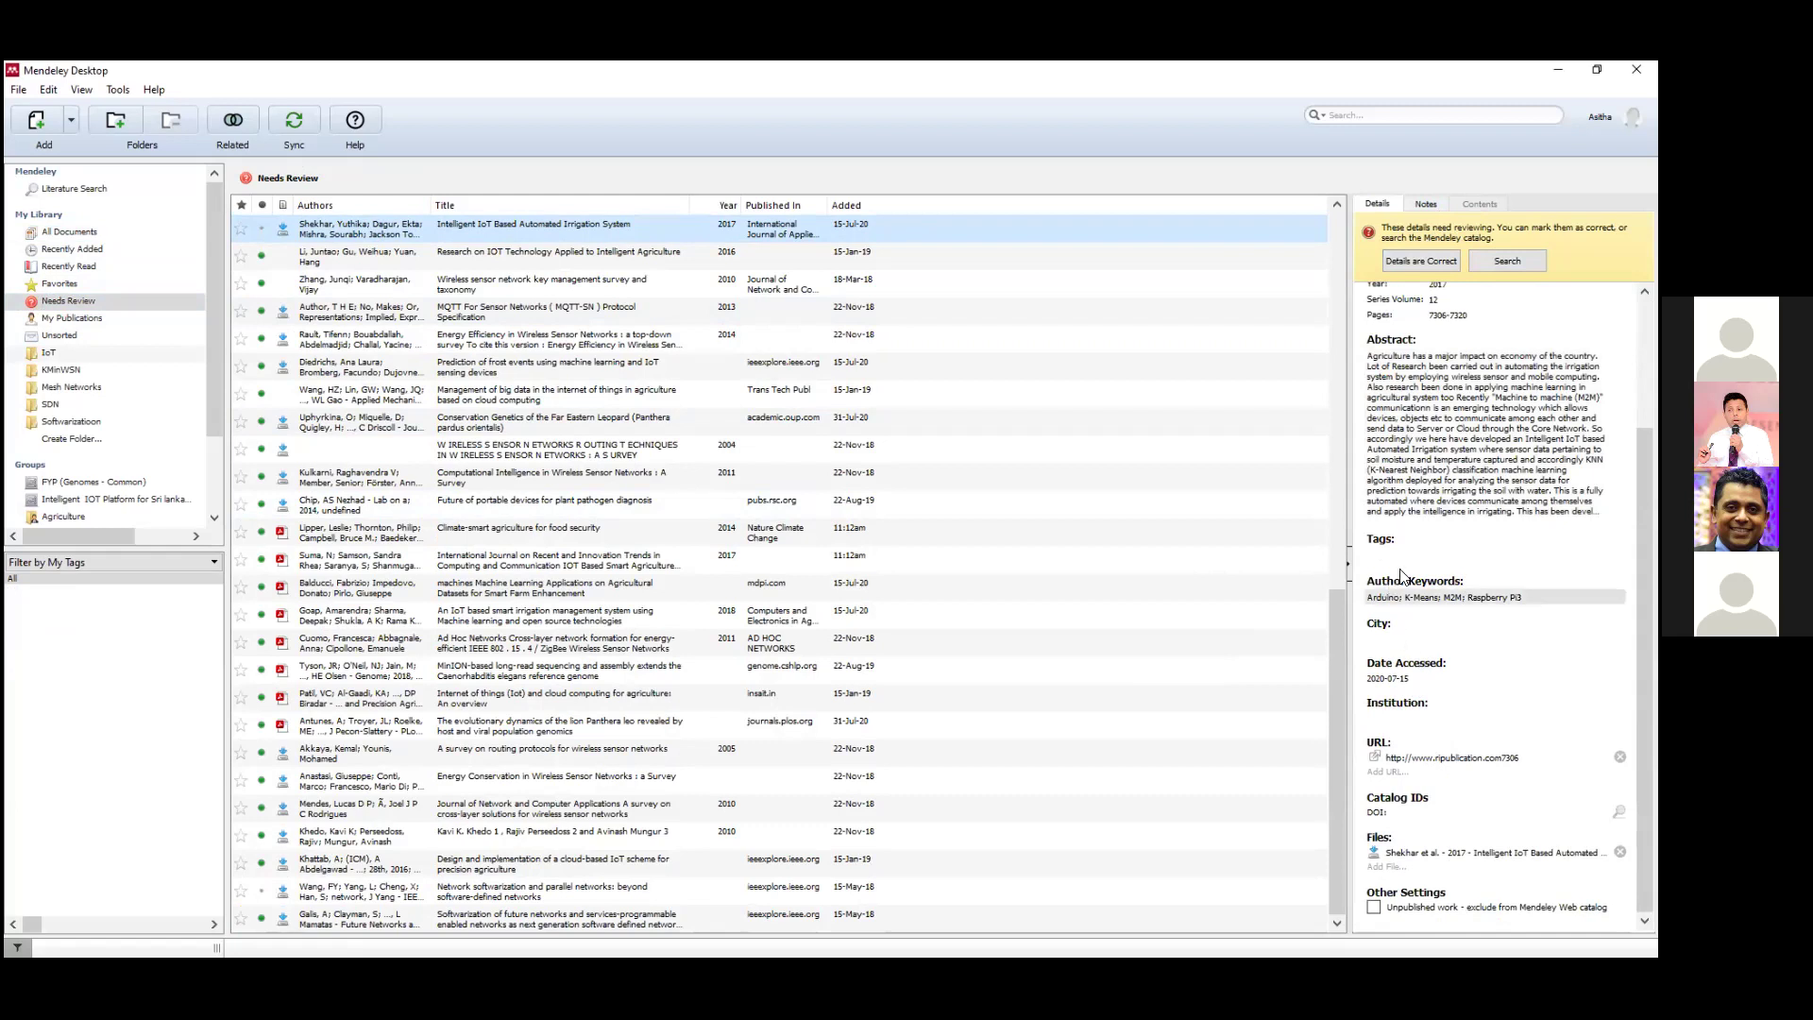
scroll(1435, 527, up, 3)
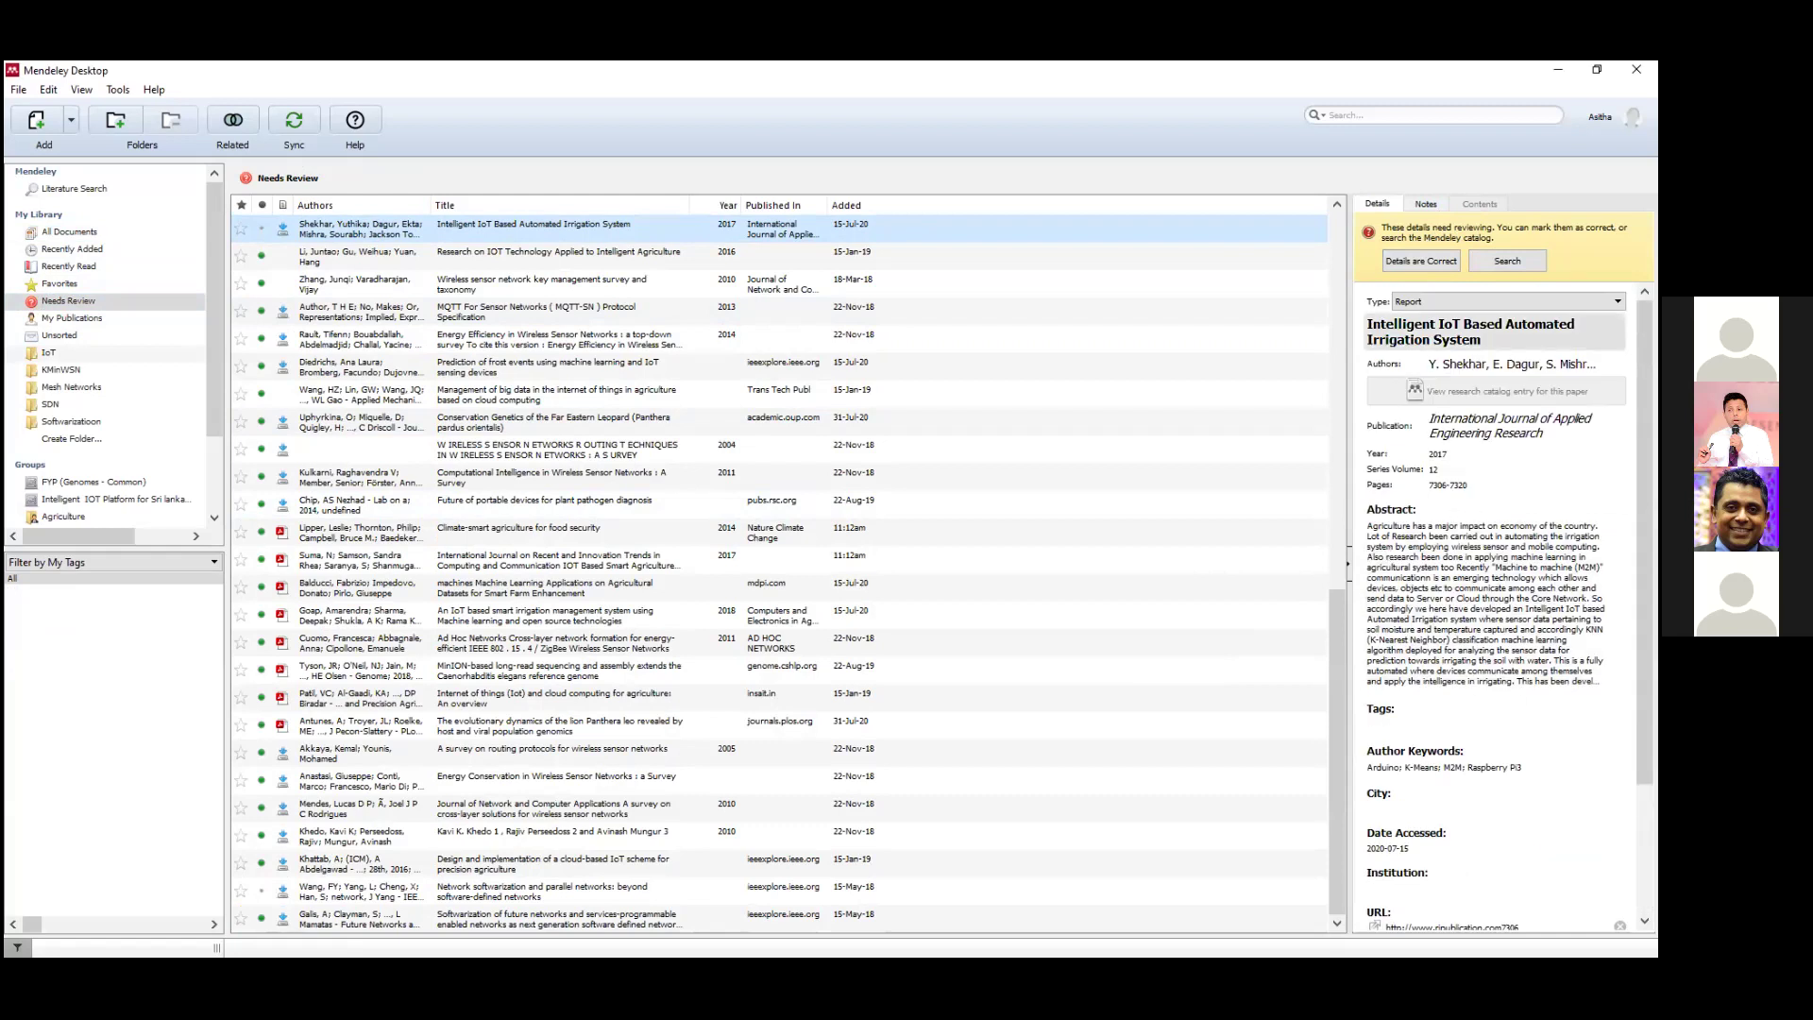
click(1404, 261)
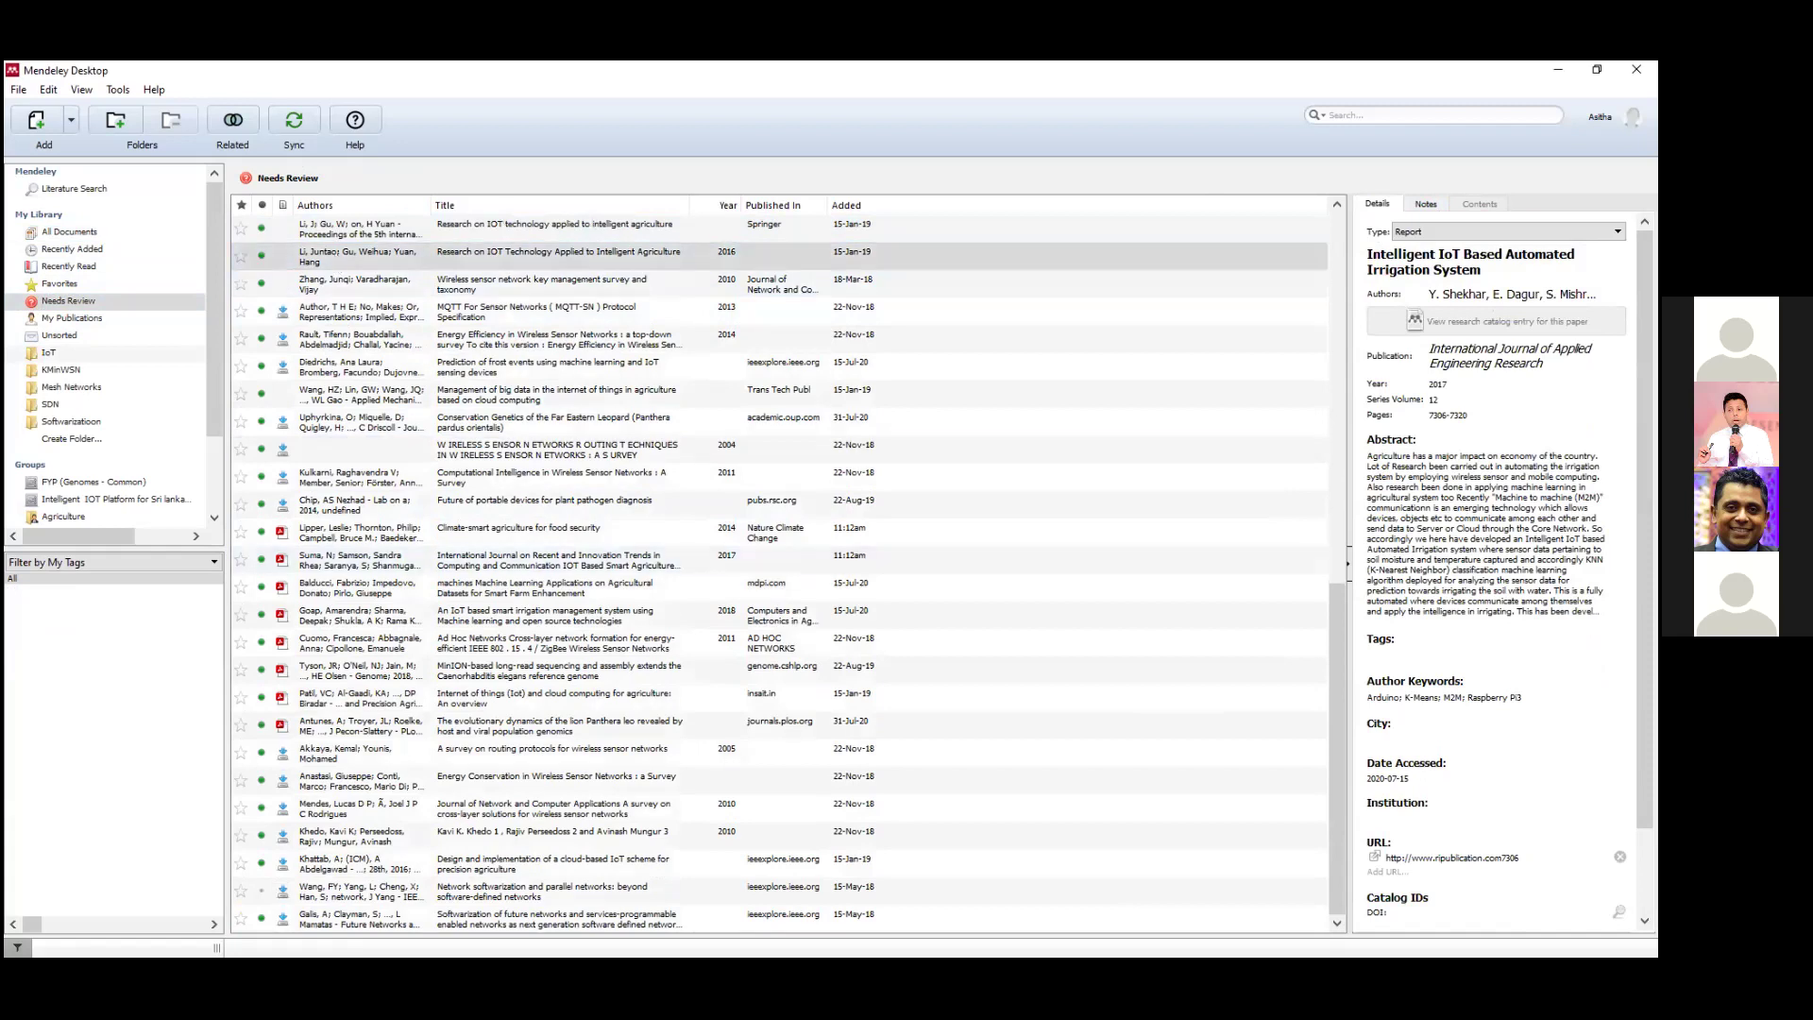
Select the MQTT-SN entry and check its Journal, Volume and Issue fields.
click(334, 260)
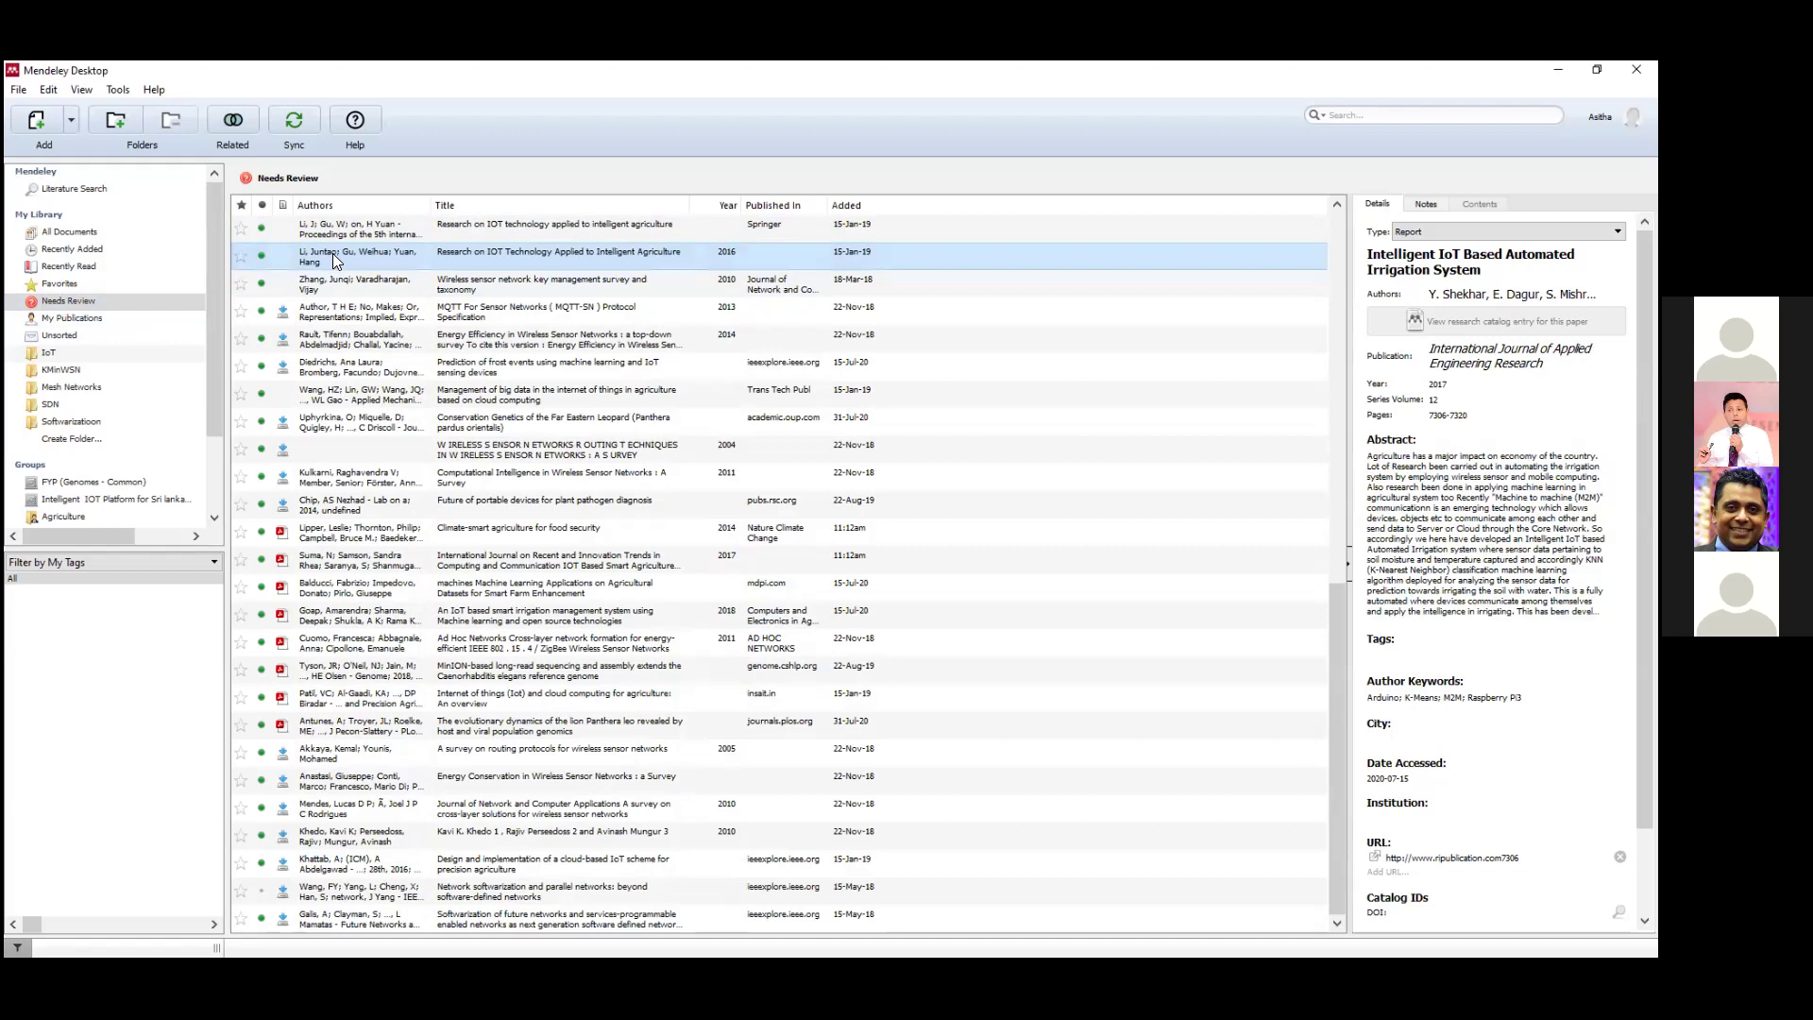
click(344, 275)
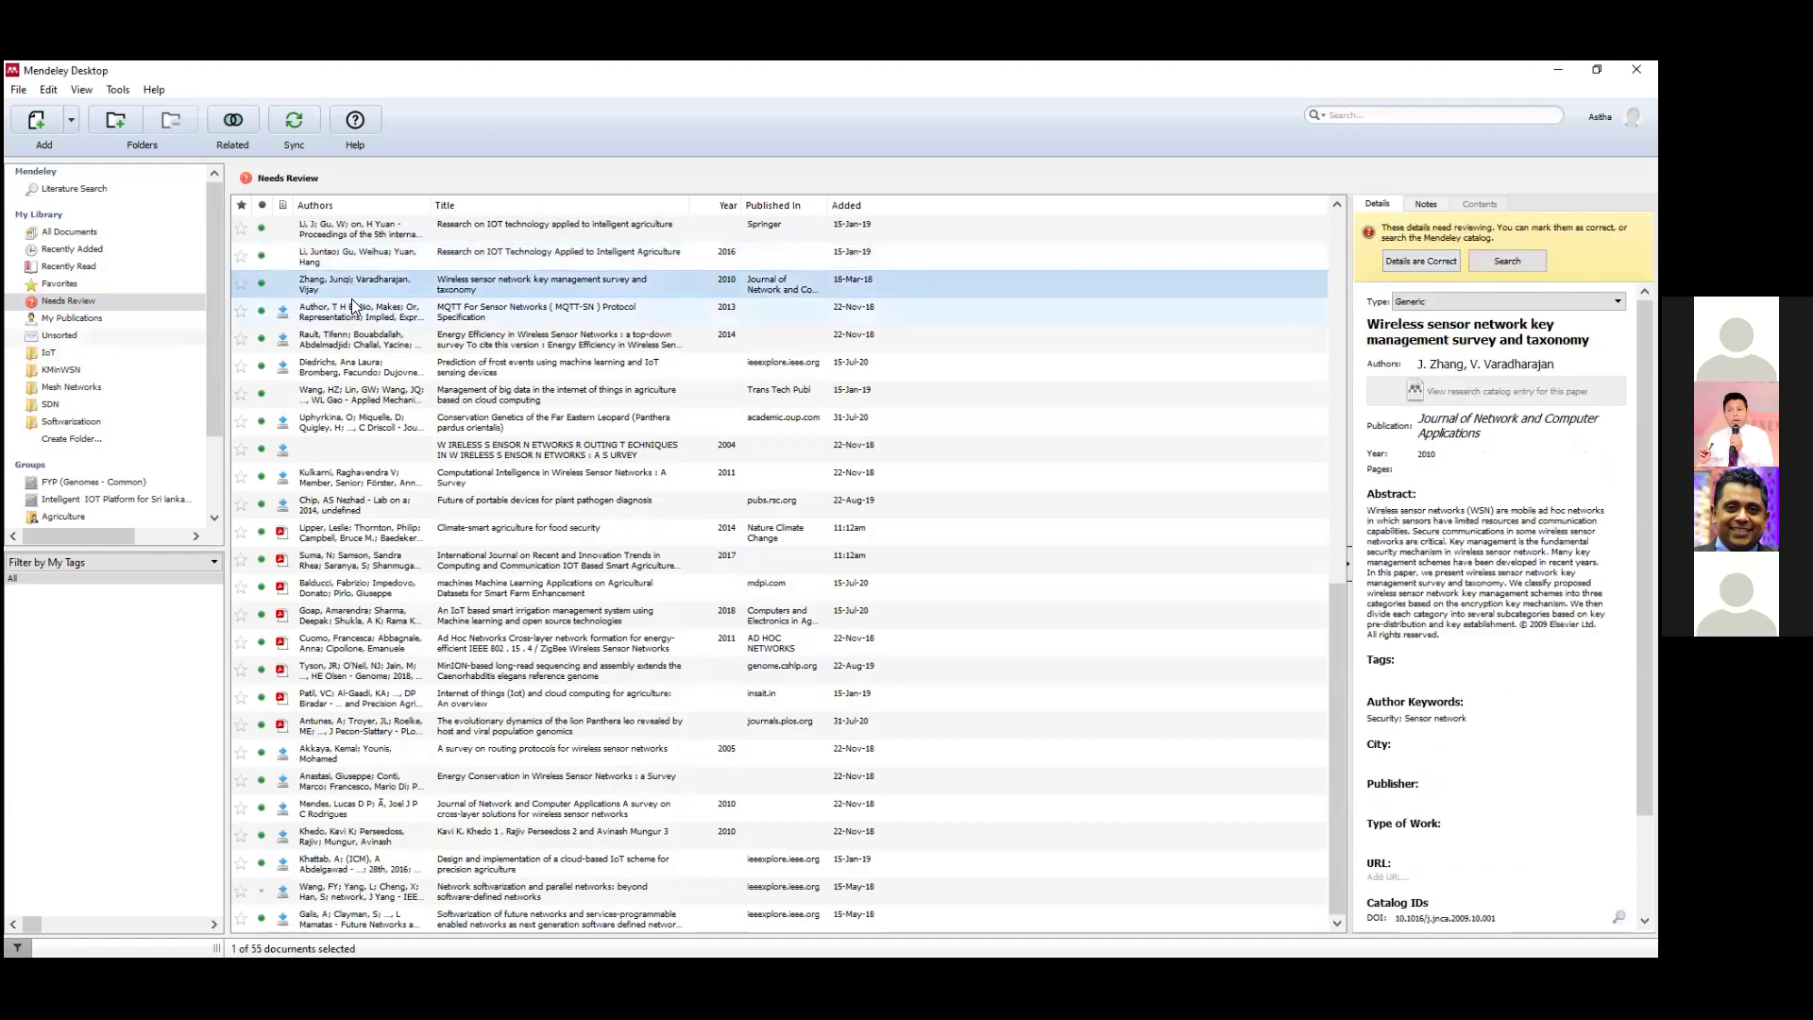
click(351, 310)
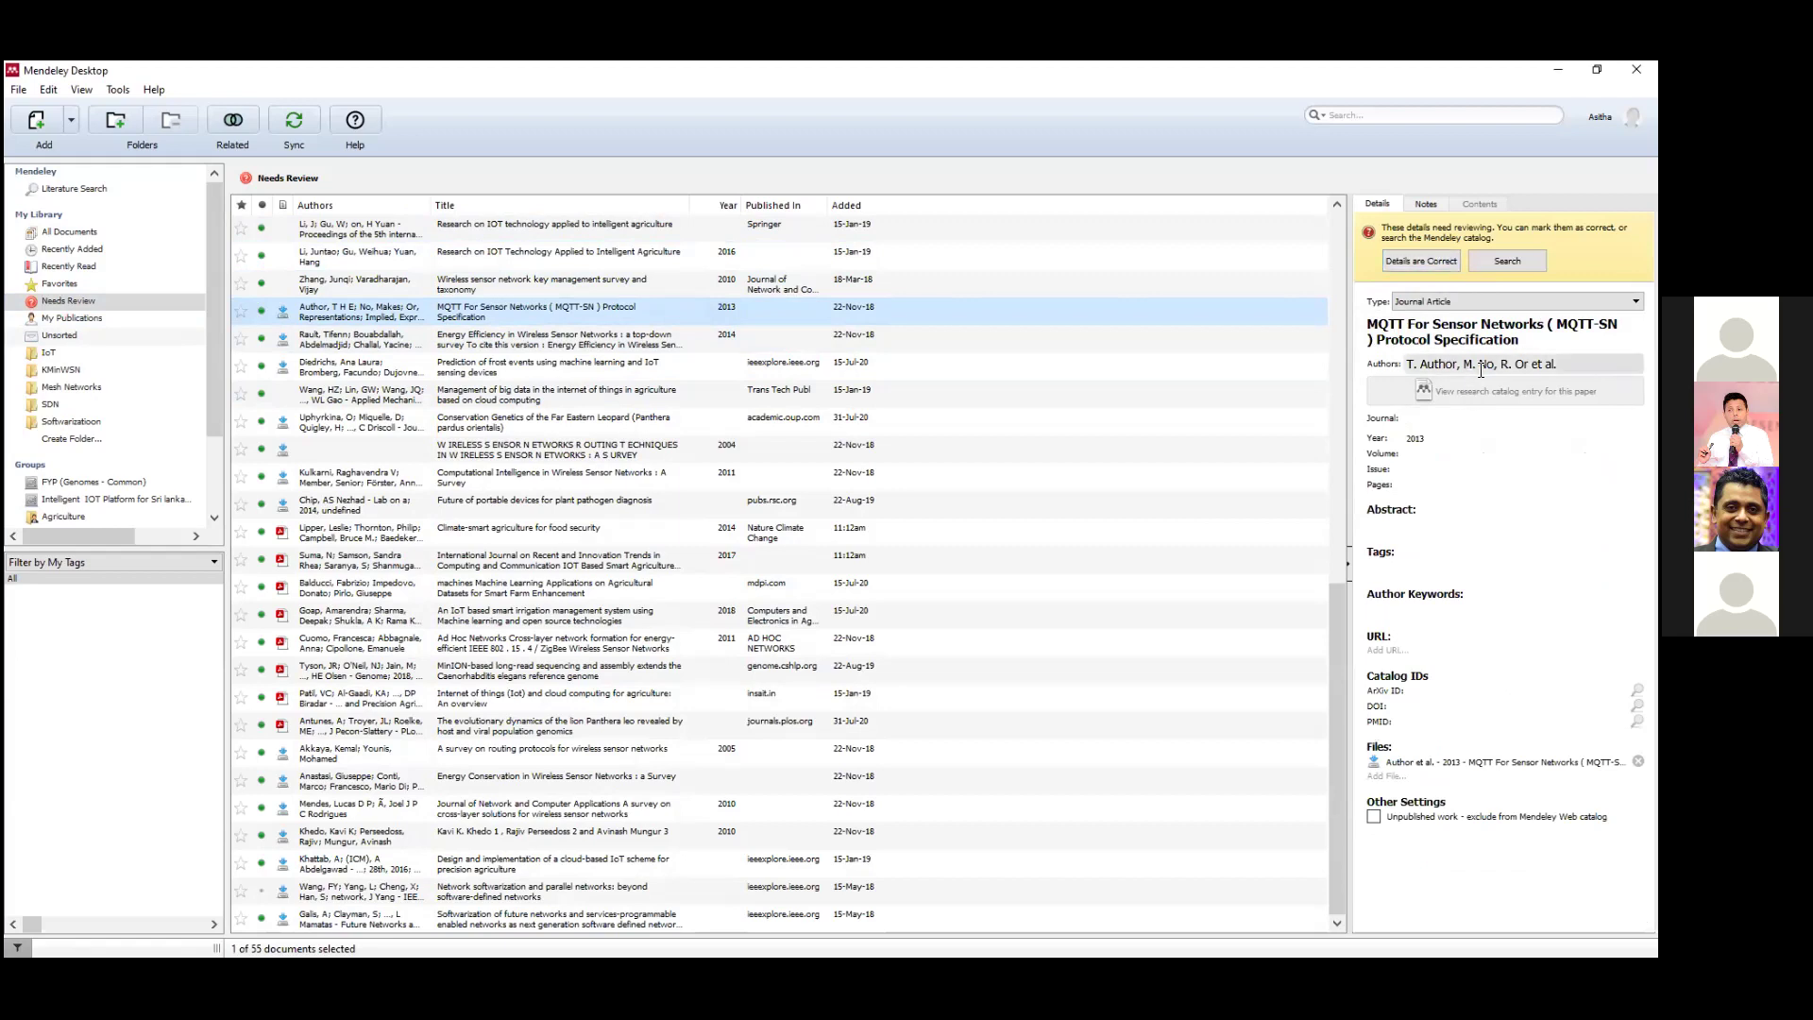
click(1445, 421)
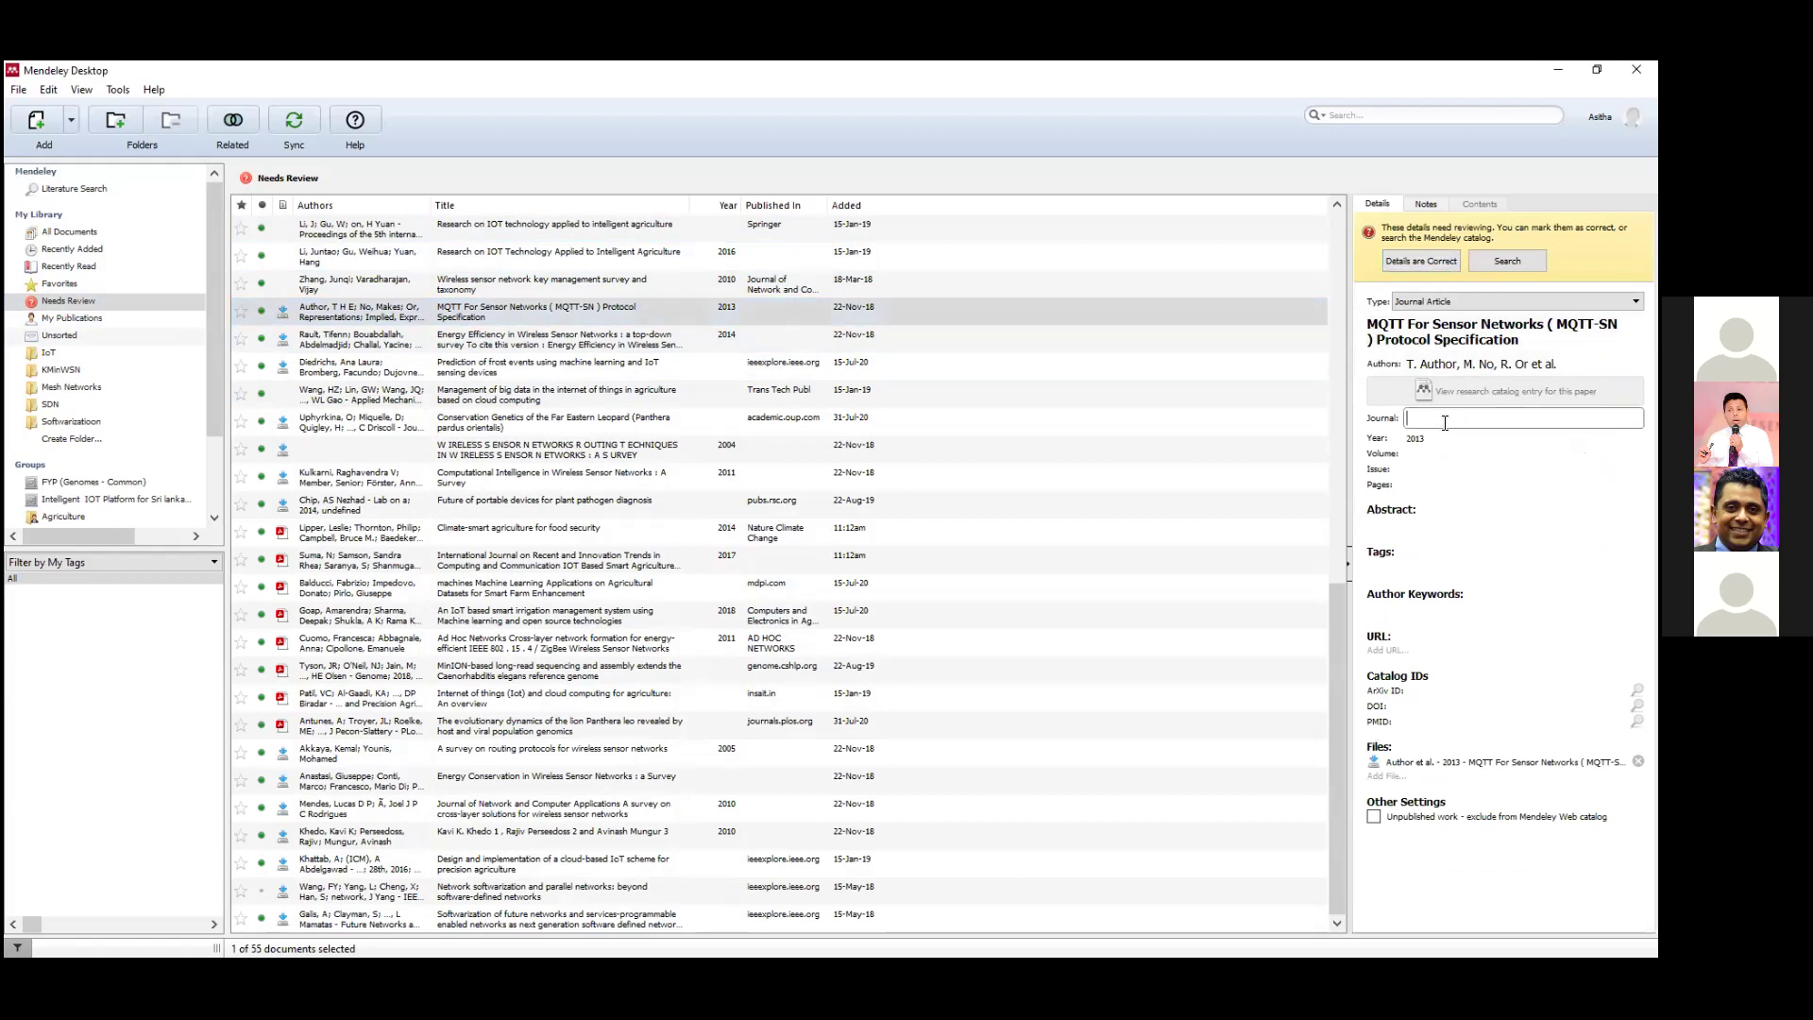
click(1439, 455)
click(1432, 469)
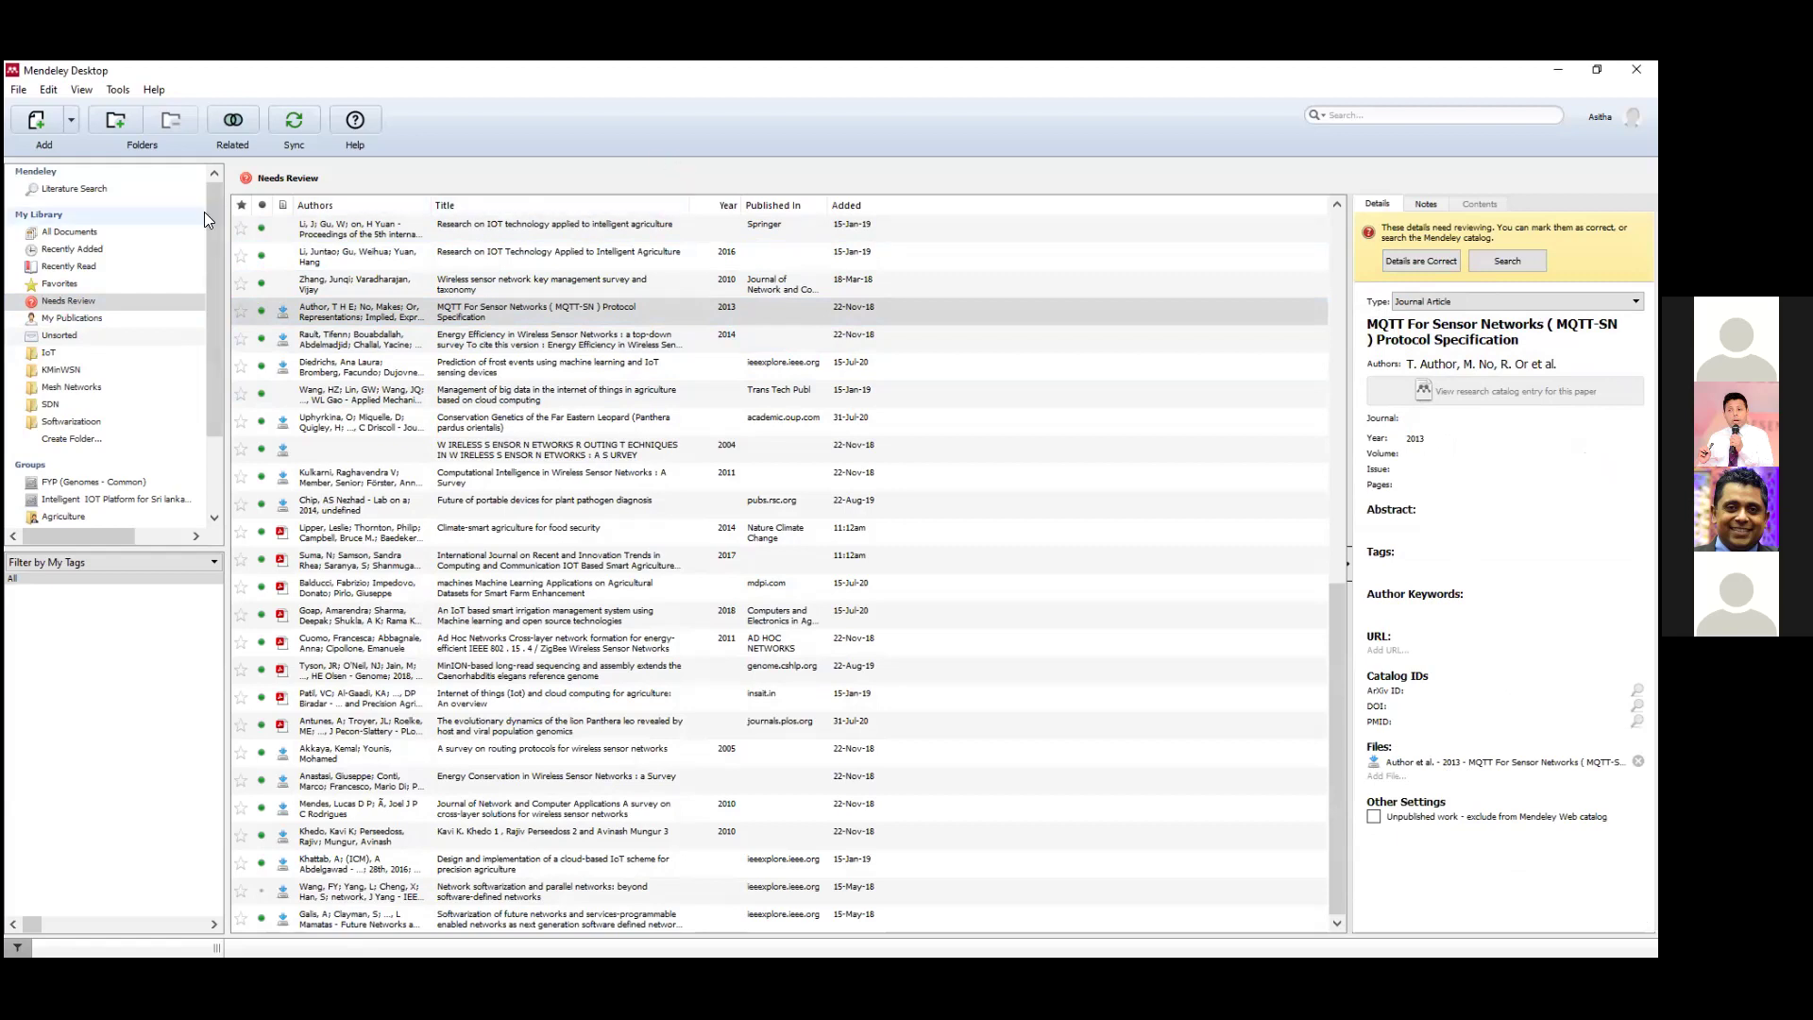
In All Documents, open and close the GetOrganelle PDF, then view the chloroplast genome paper.
click(55, 232)
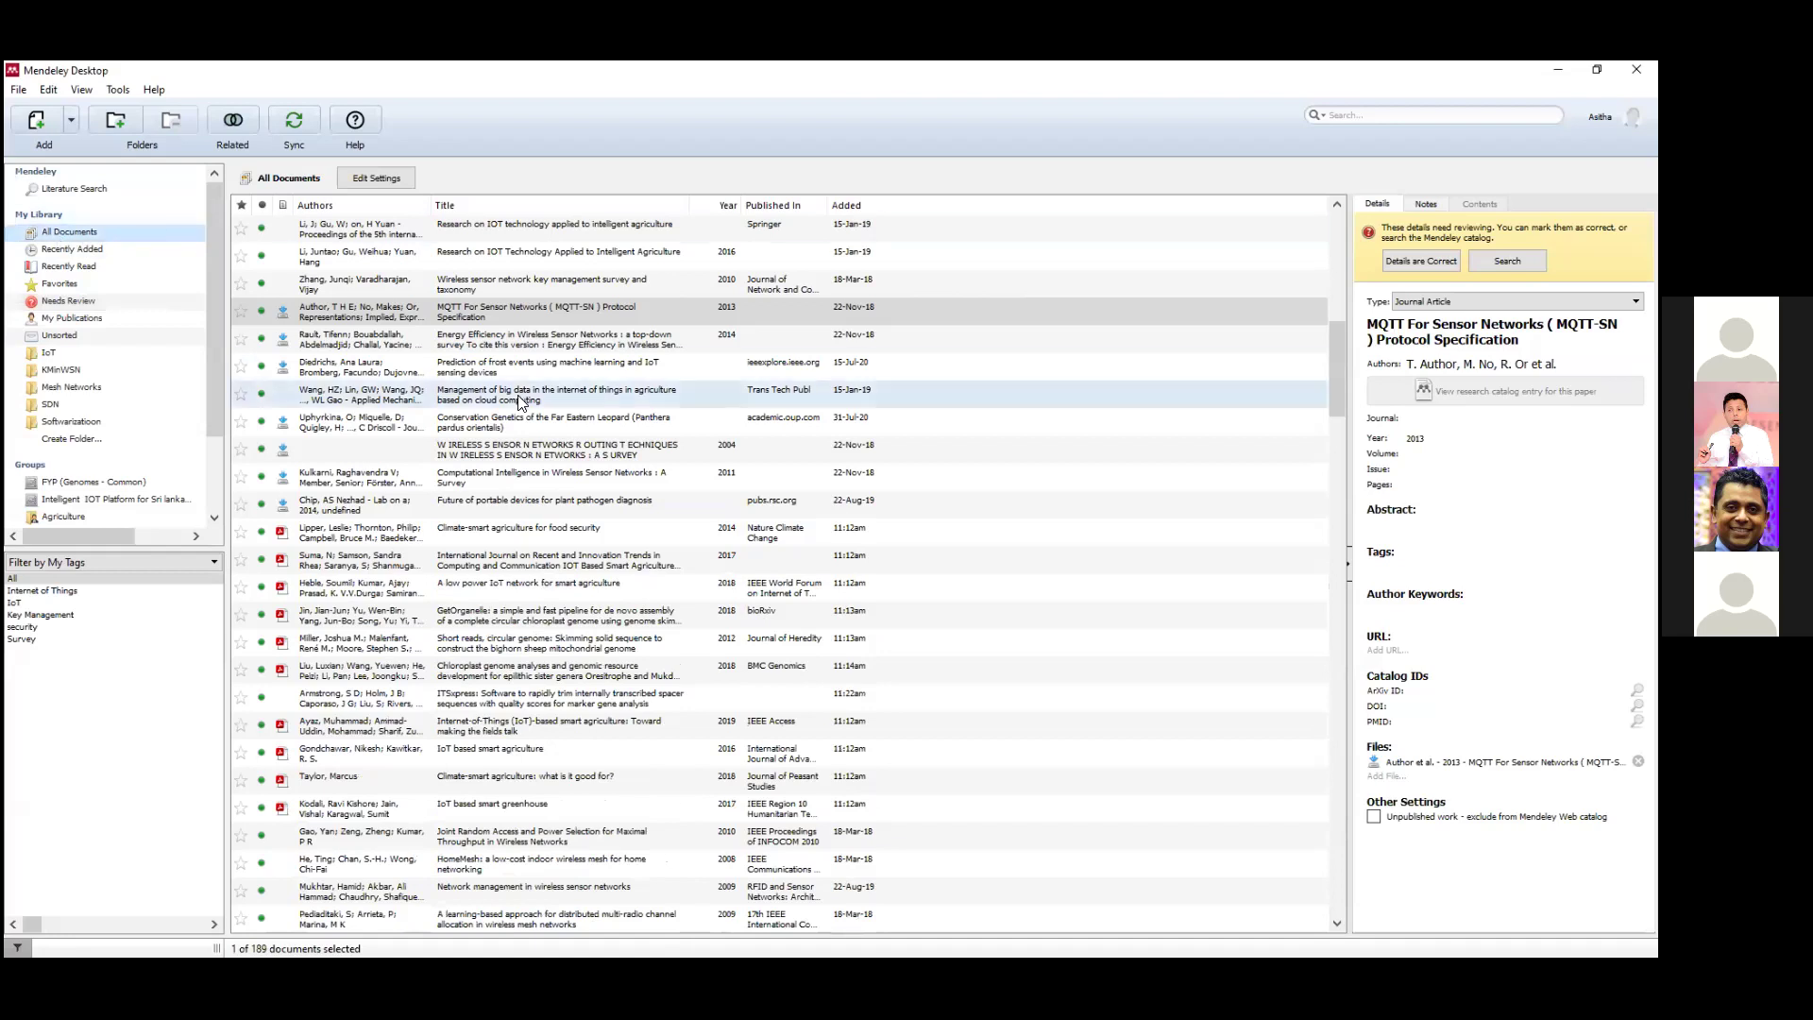
scroll(349, 377, up, 10)
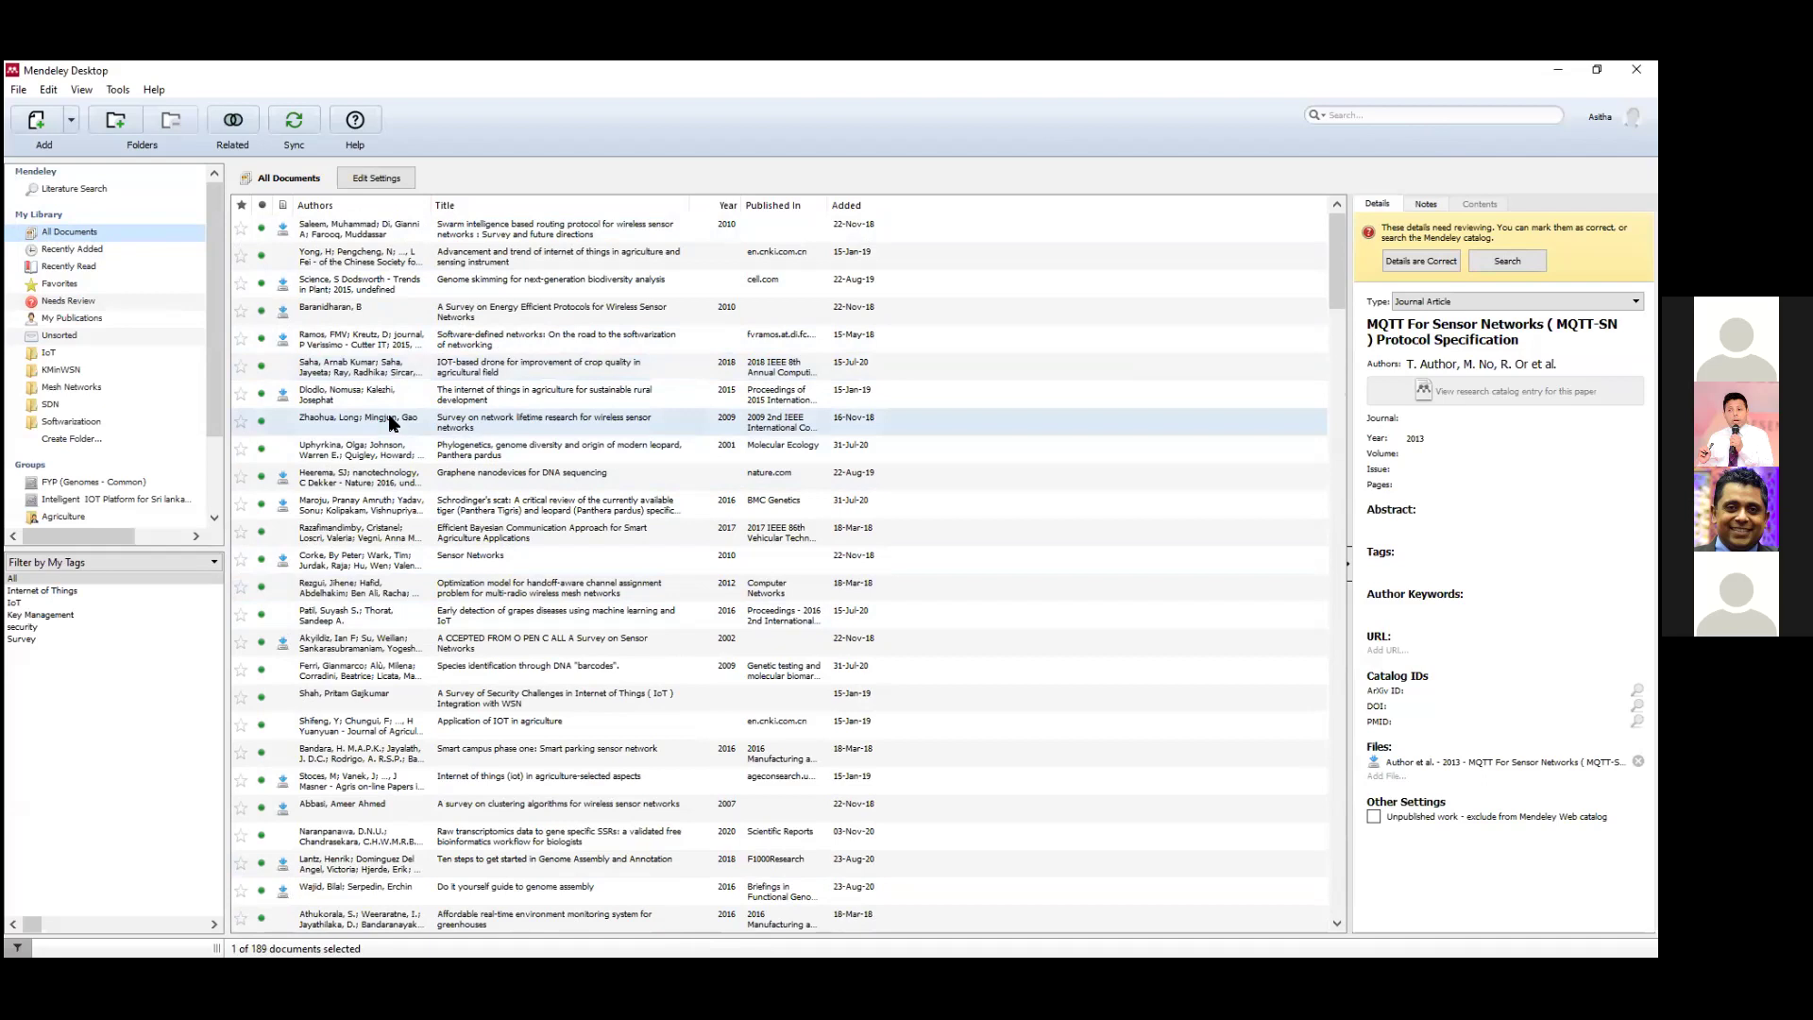
scroll(392, 423, down, 9)
scroll(392, 423, down, 3)
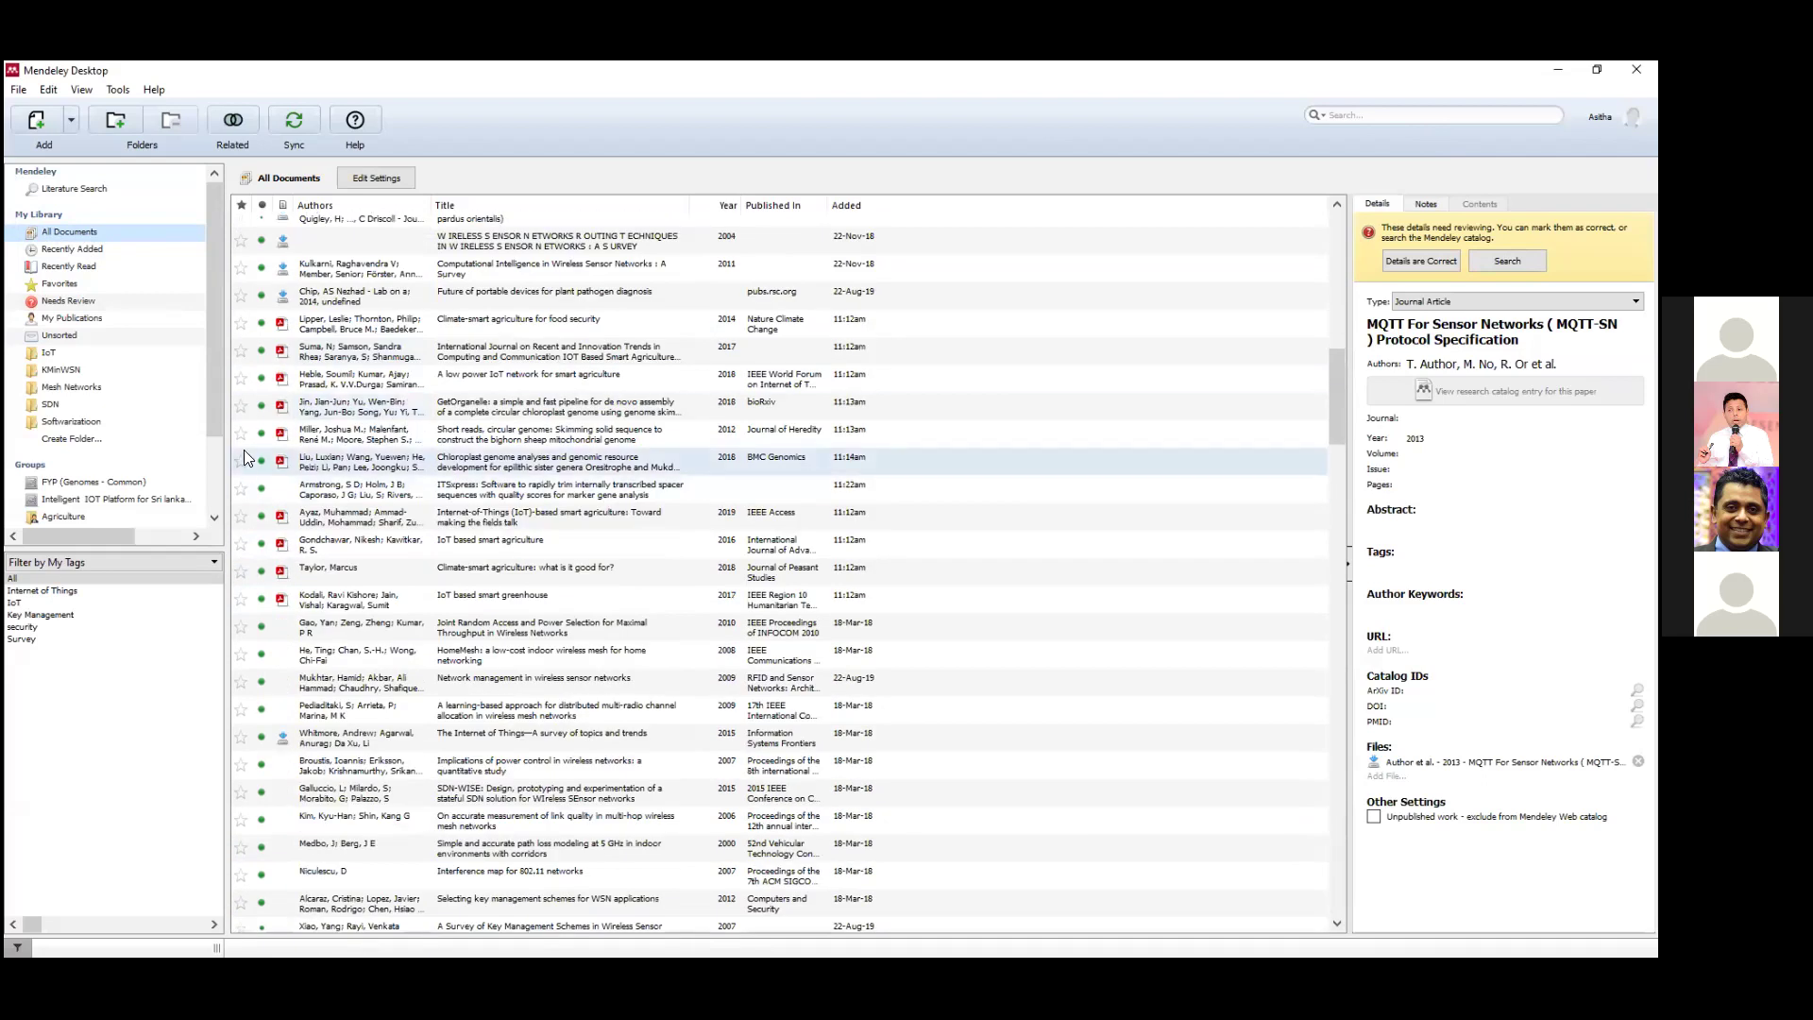
double_click(285, 406)
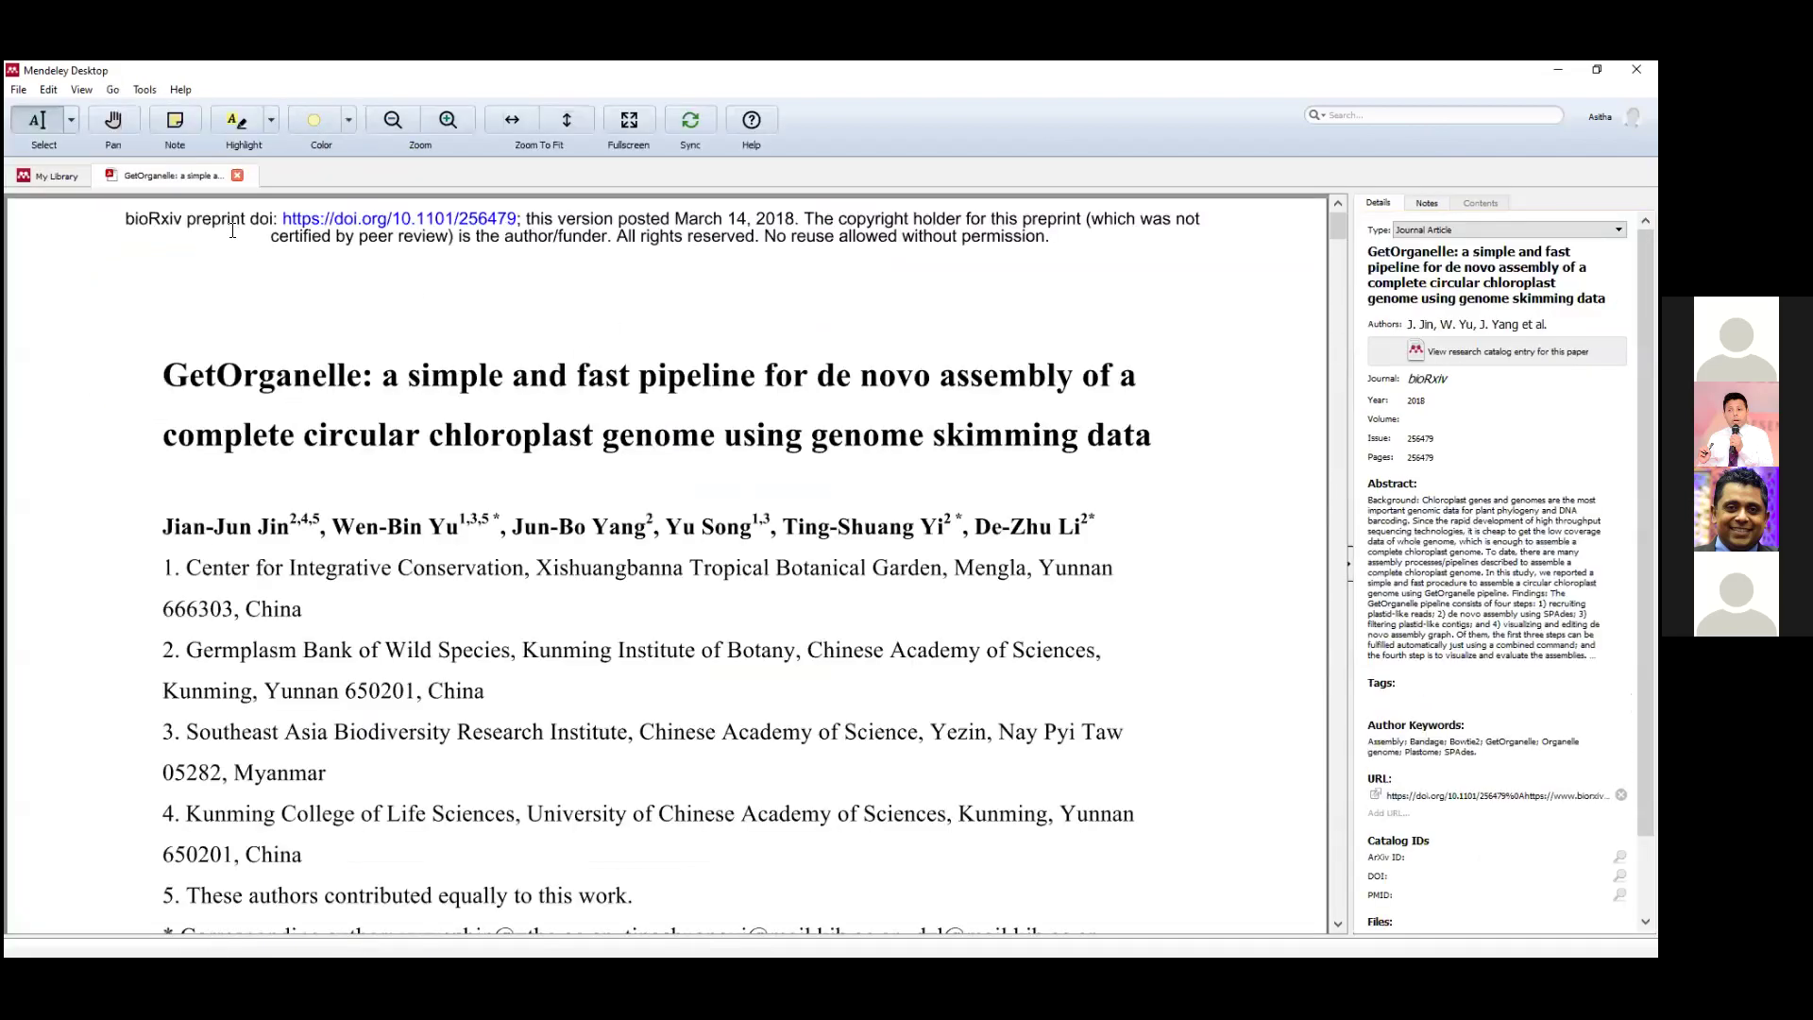
click(237, 175)
click(359, 461)
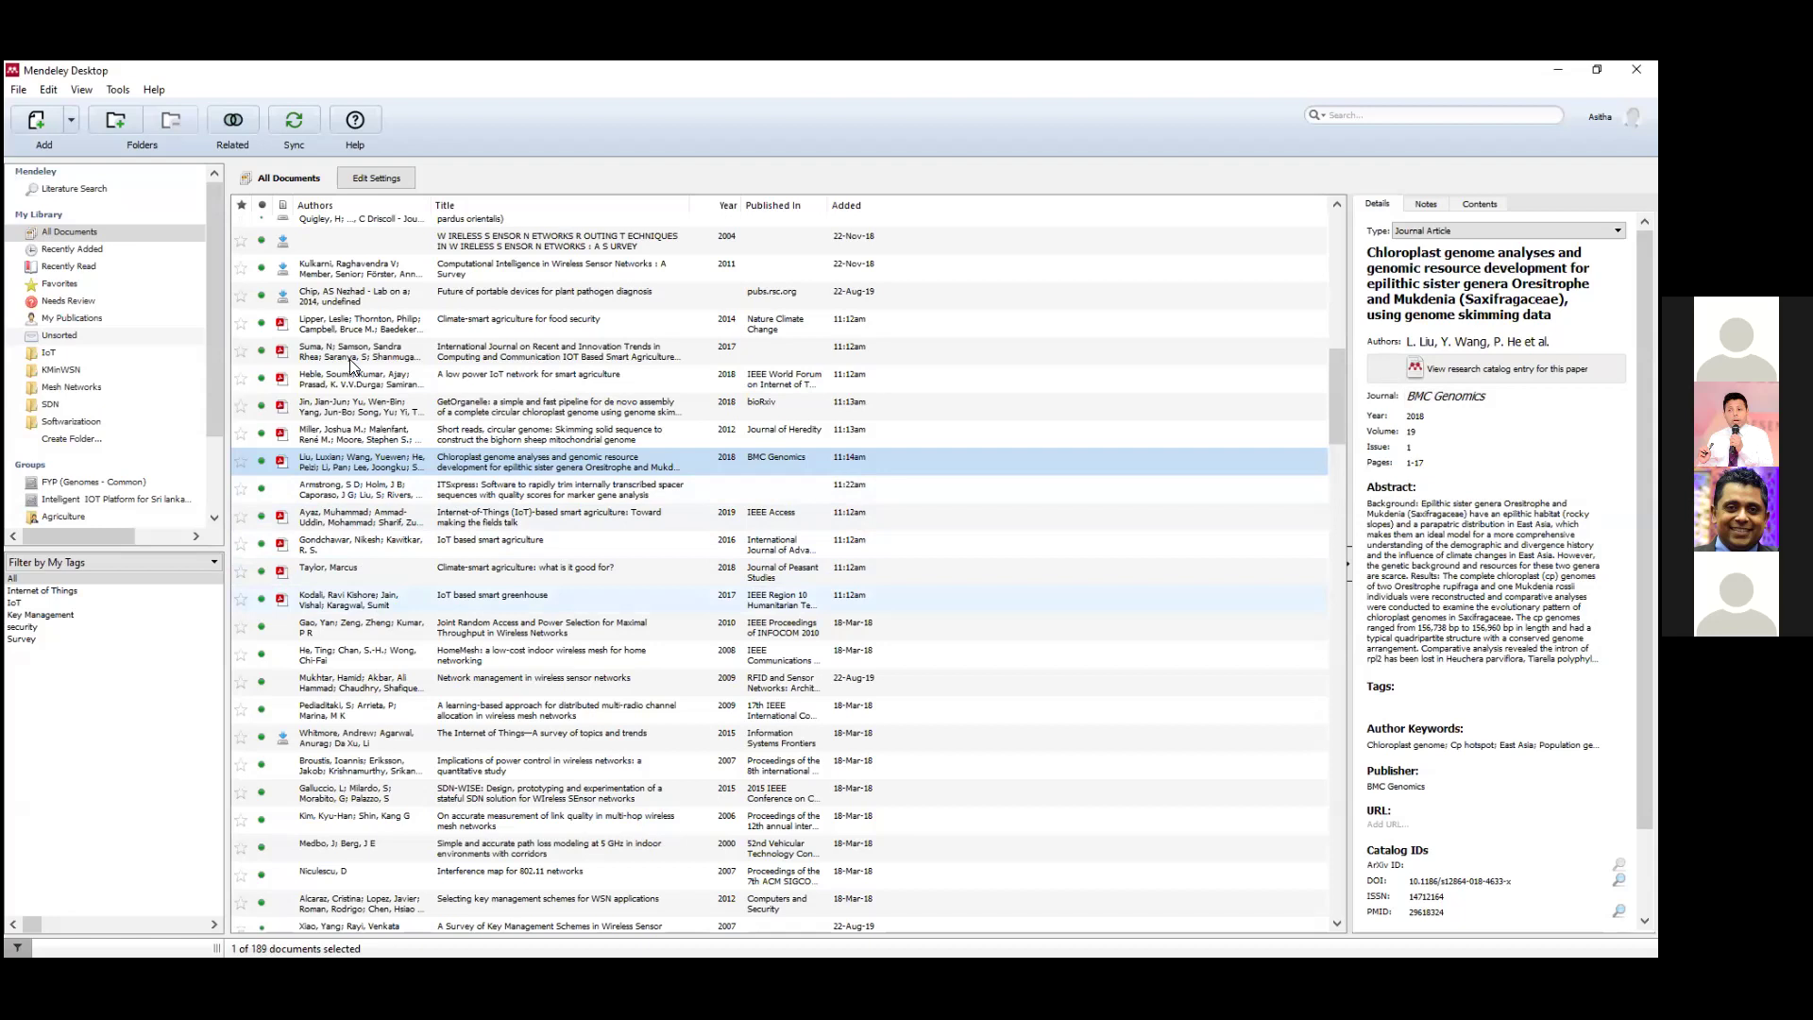
In Needs Review, view the IOT Based Smart Agriculture Monitoring and key management survey entries.
click(91, 300)
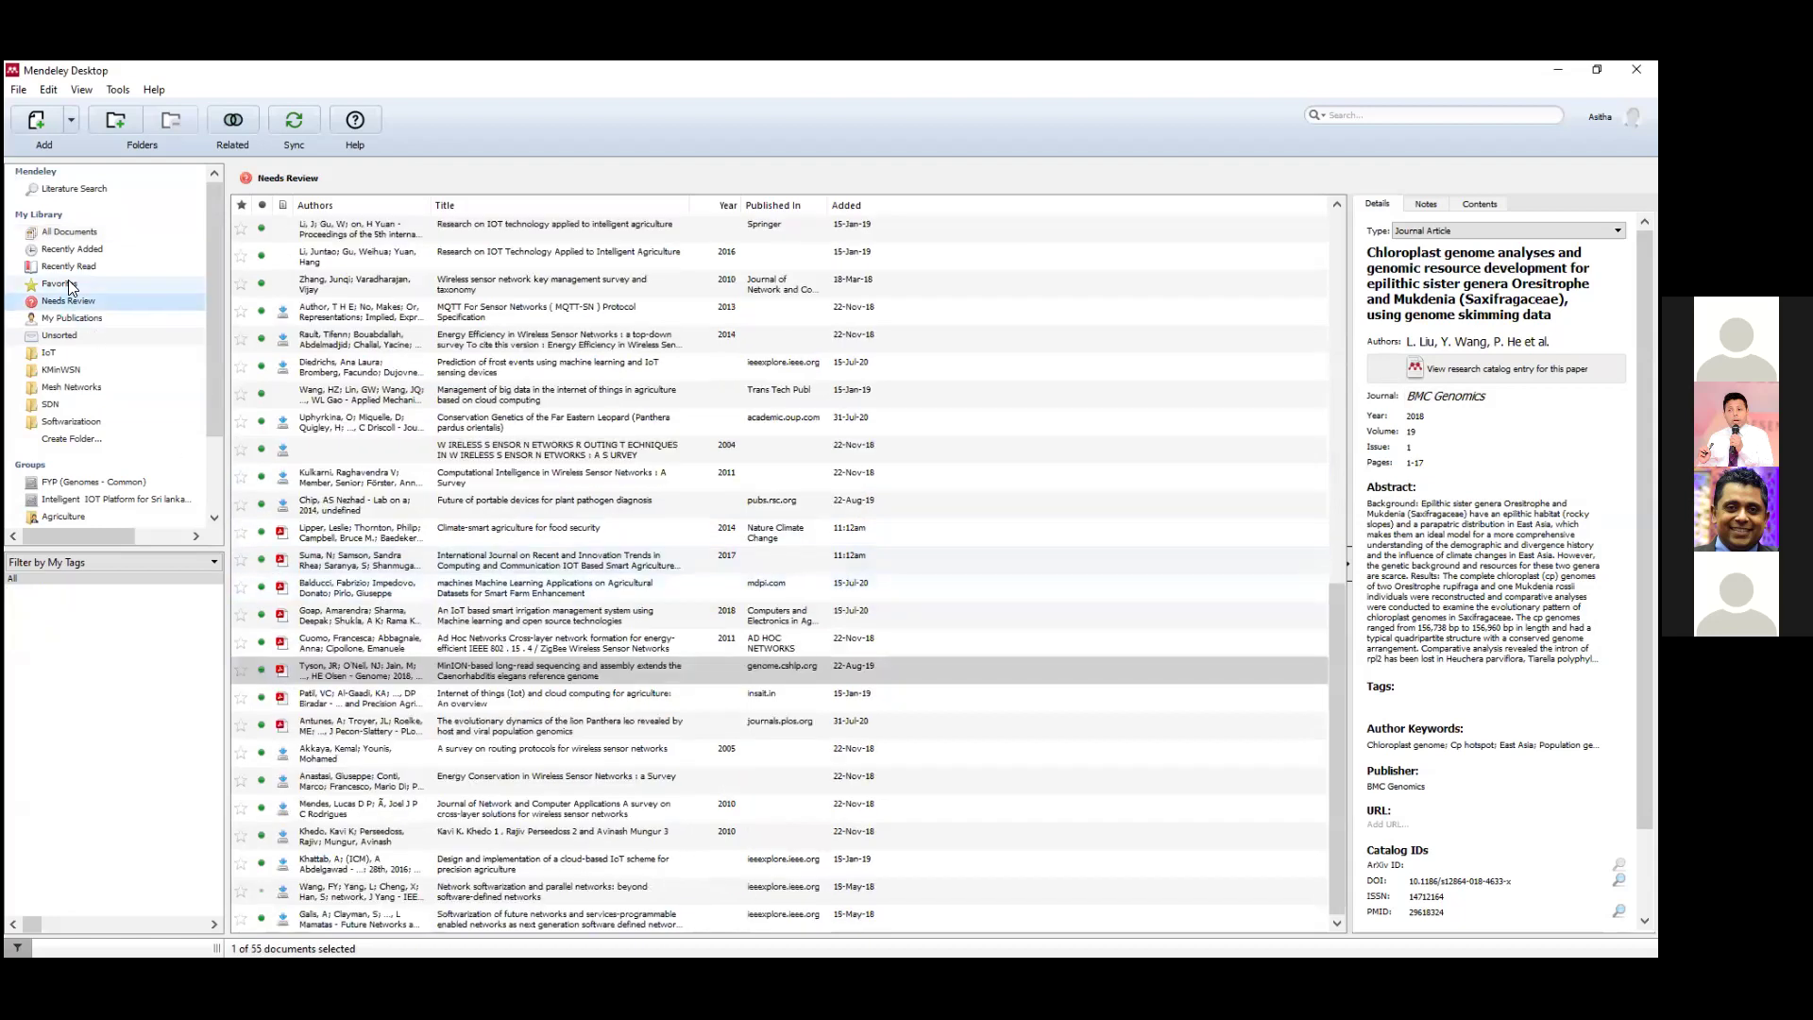
click(362, 561)
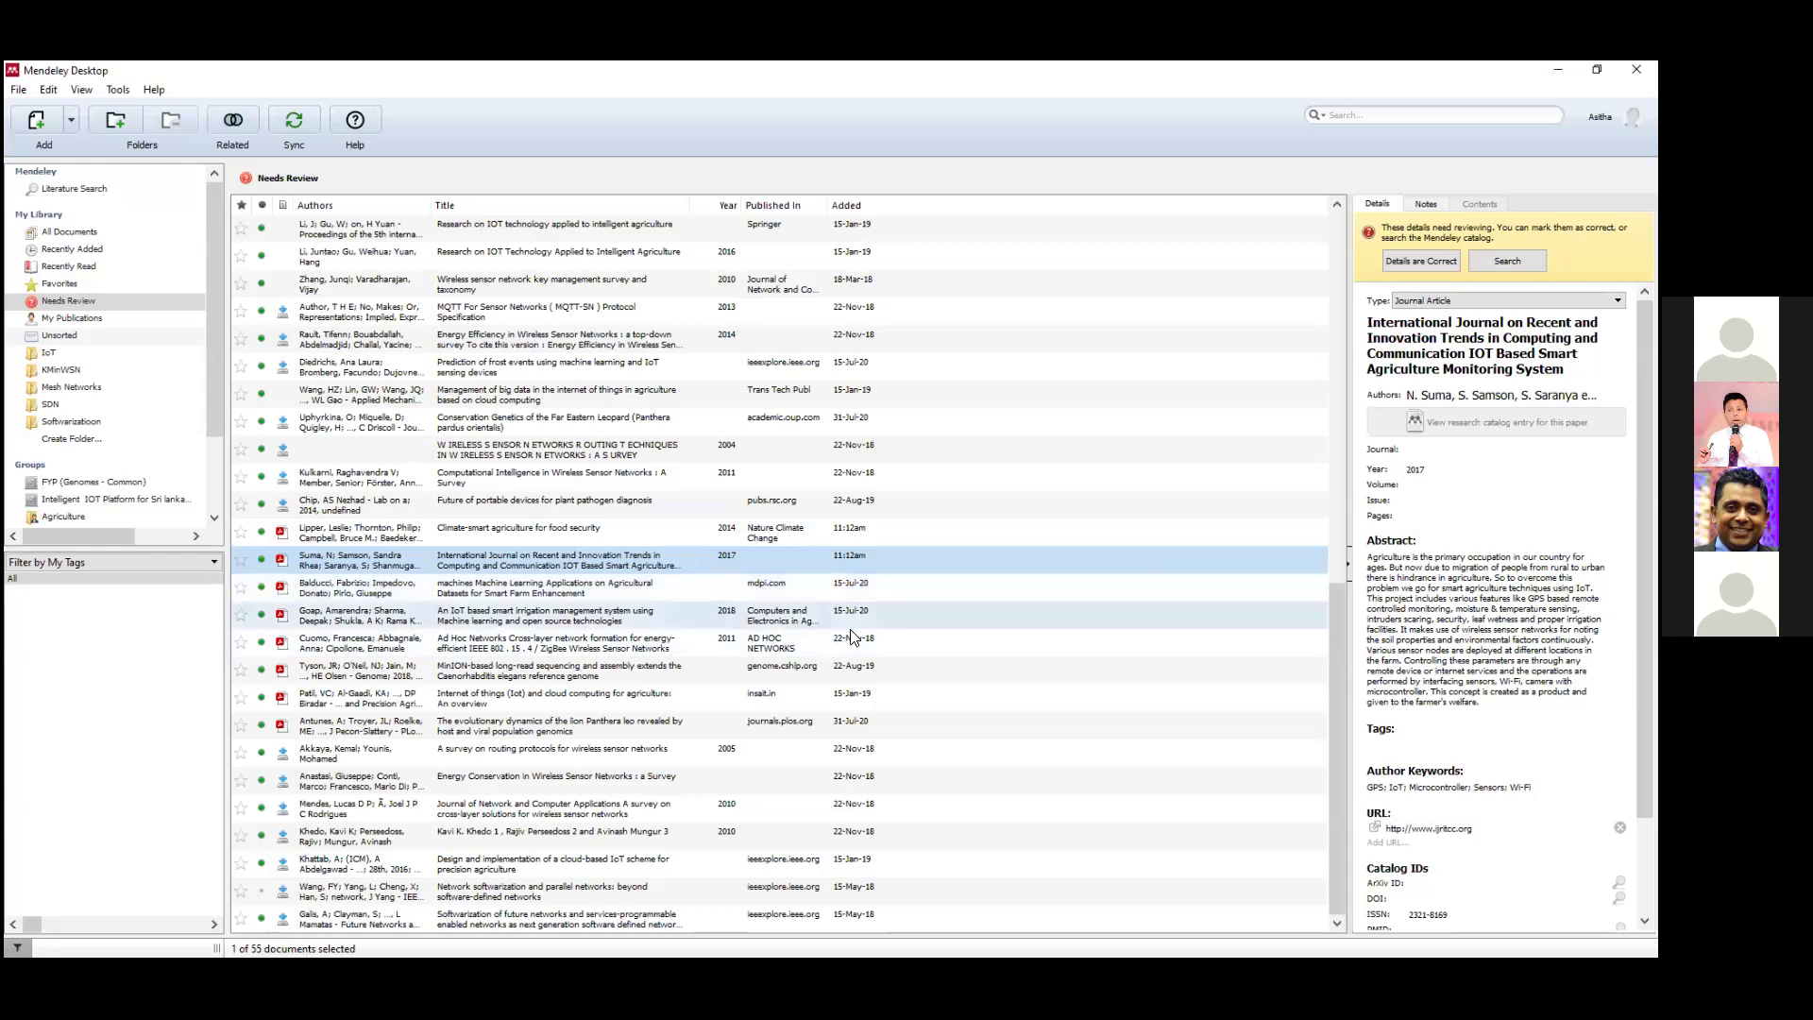
click(397, 287)
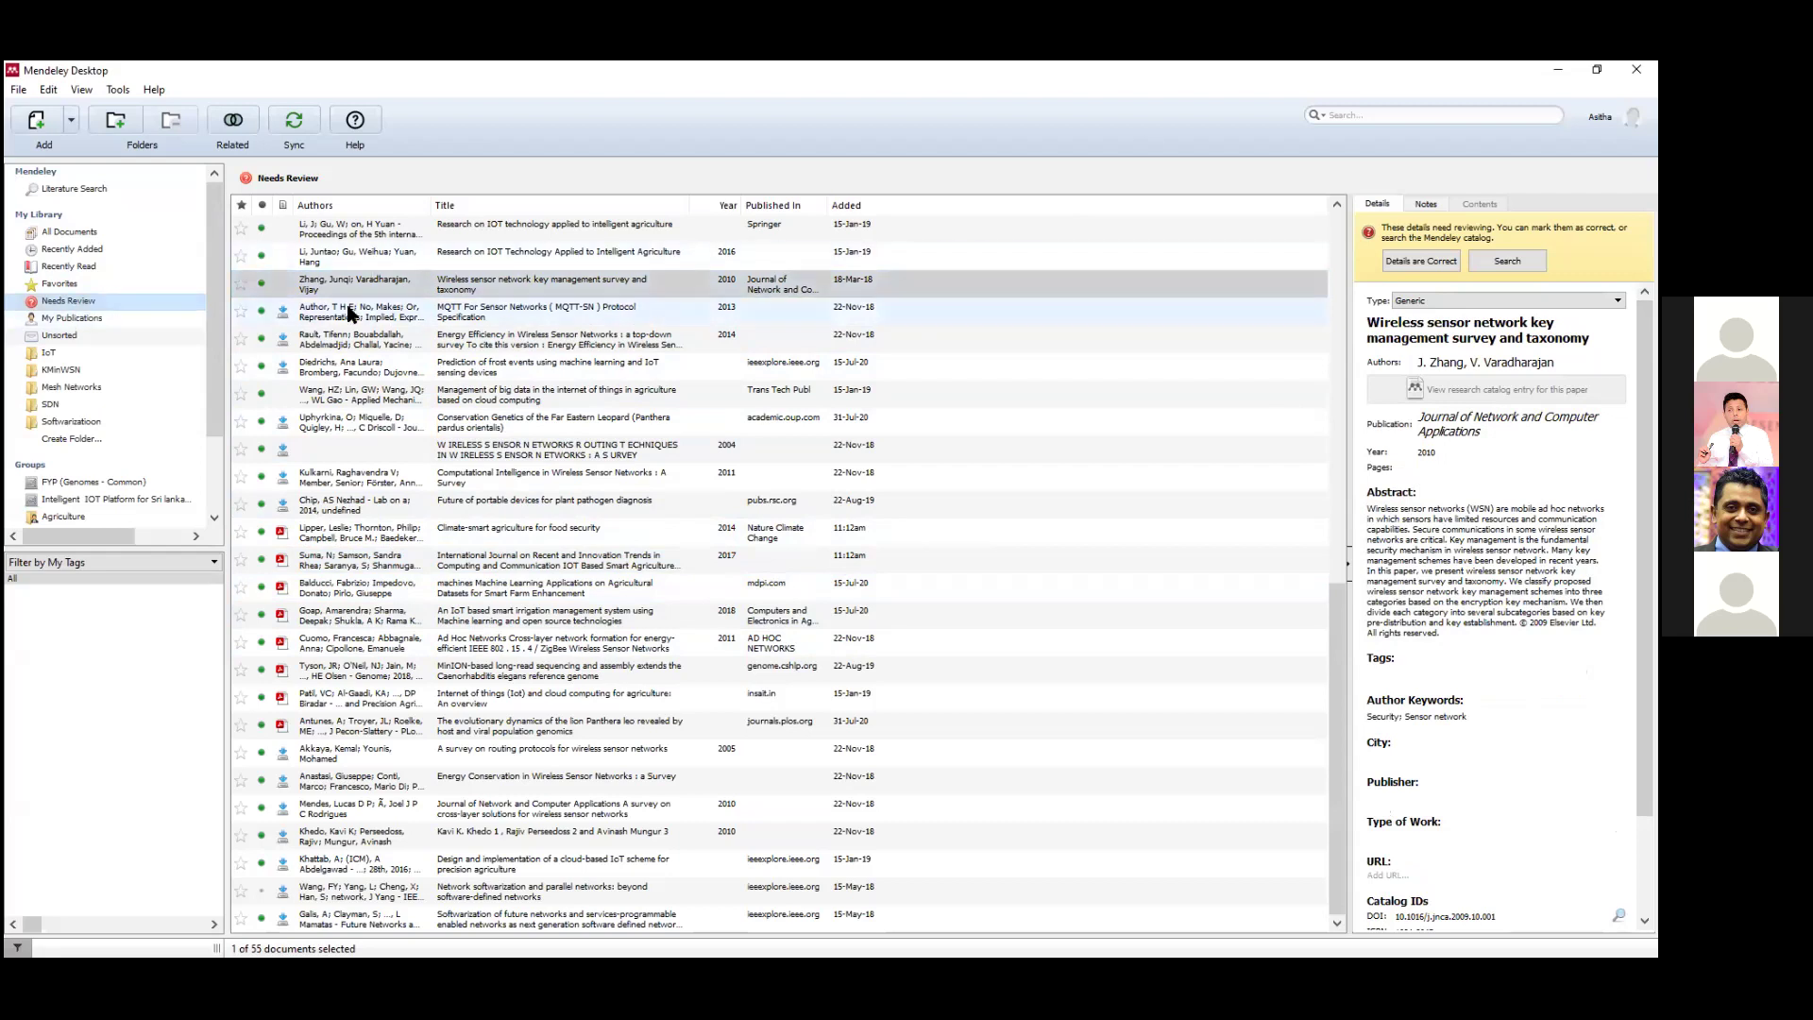
Mark The internet of things in agriculture paper's details as correct.
scroll(514, 820, up, 7)
scroll(514, 820, up, 3)
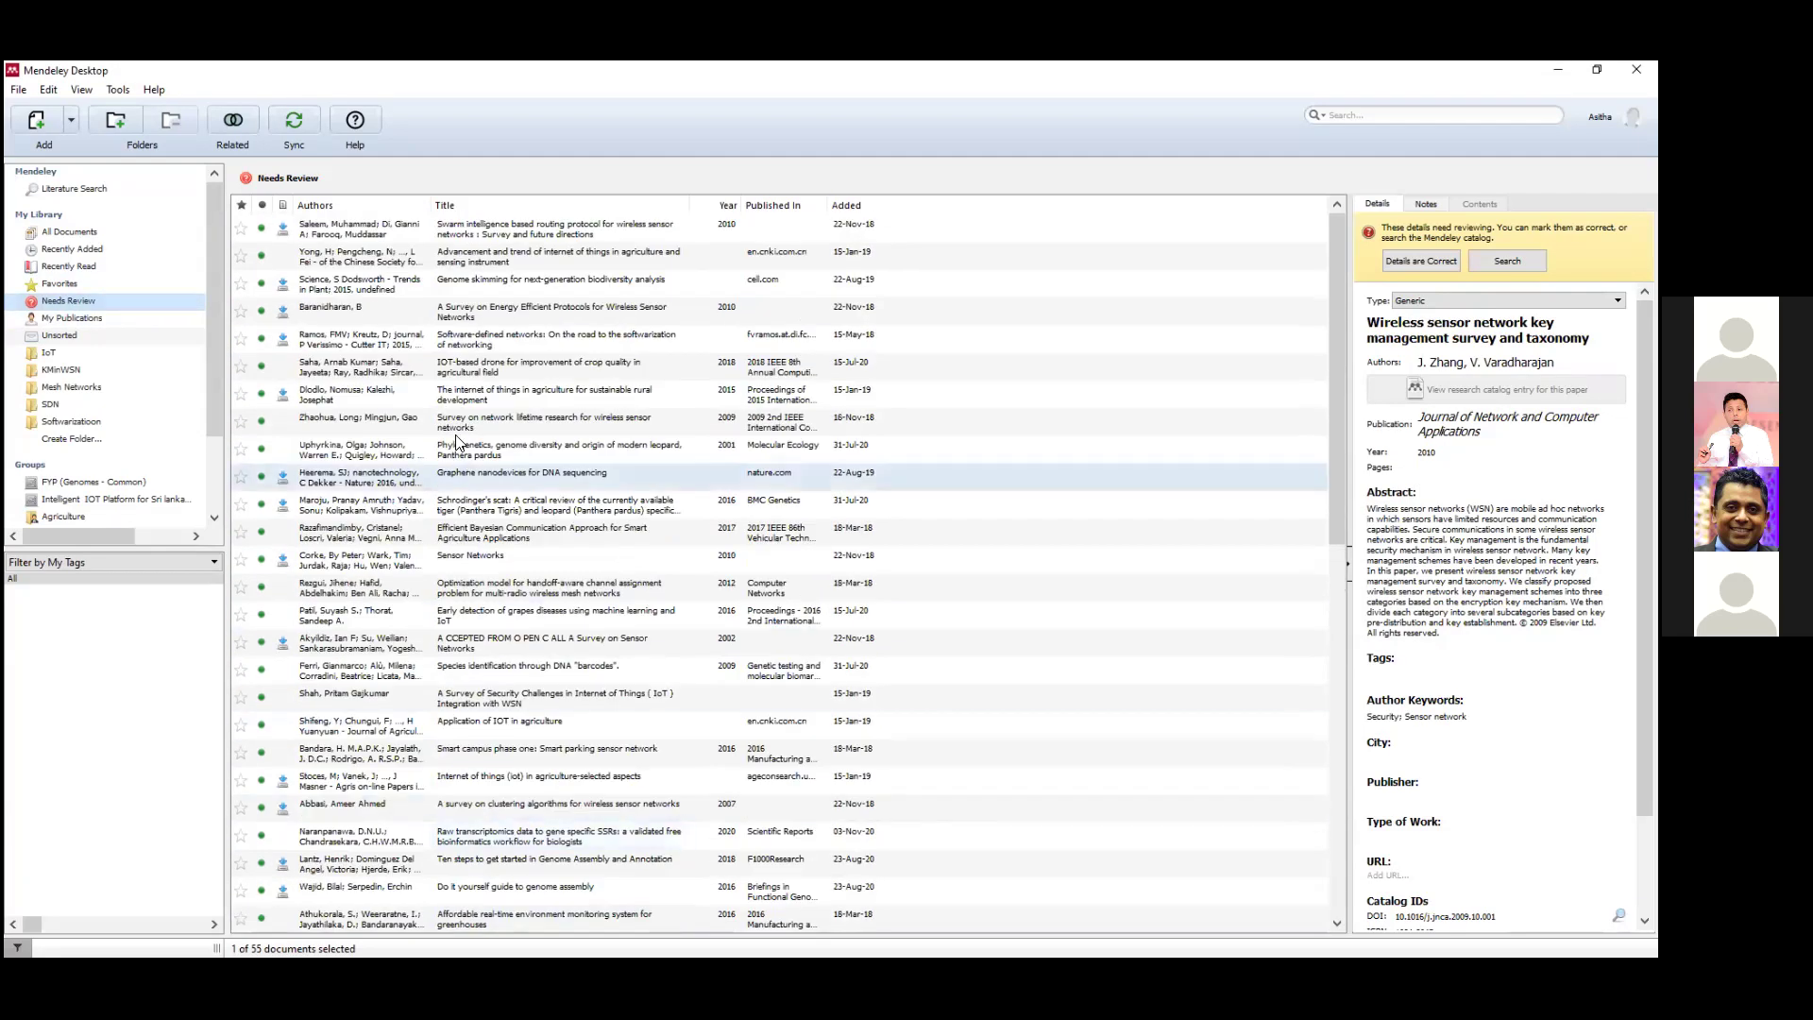
click(548, 393)
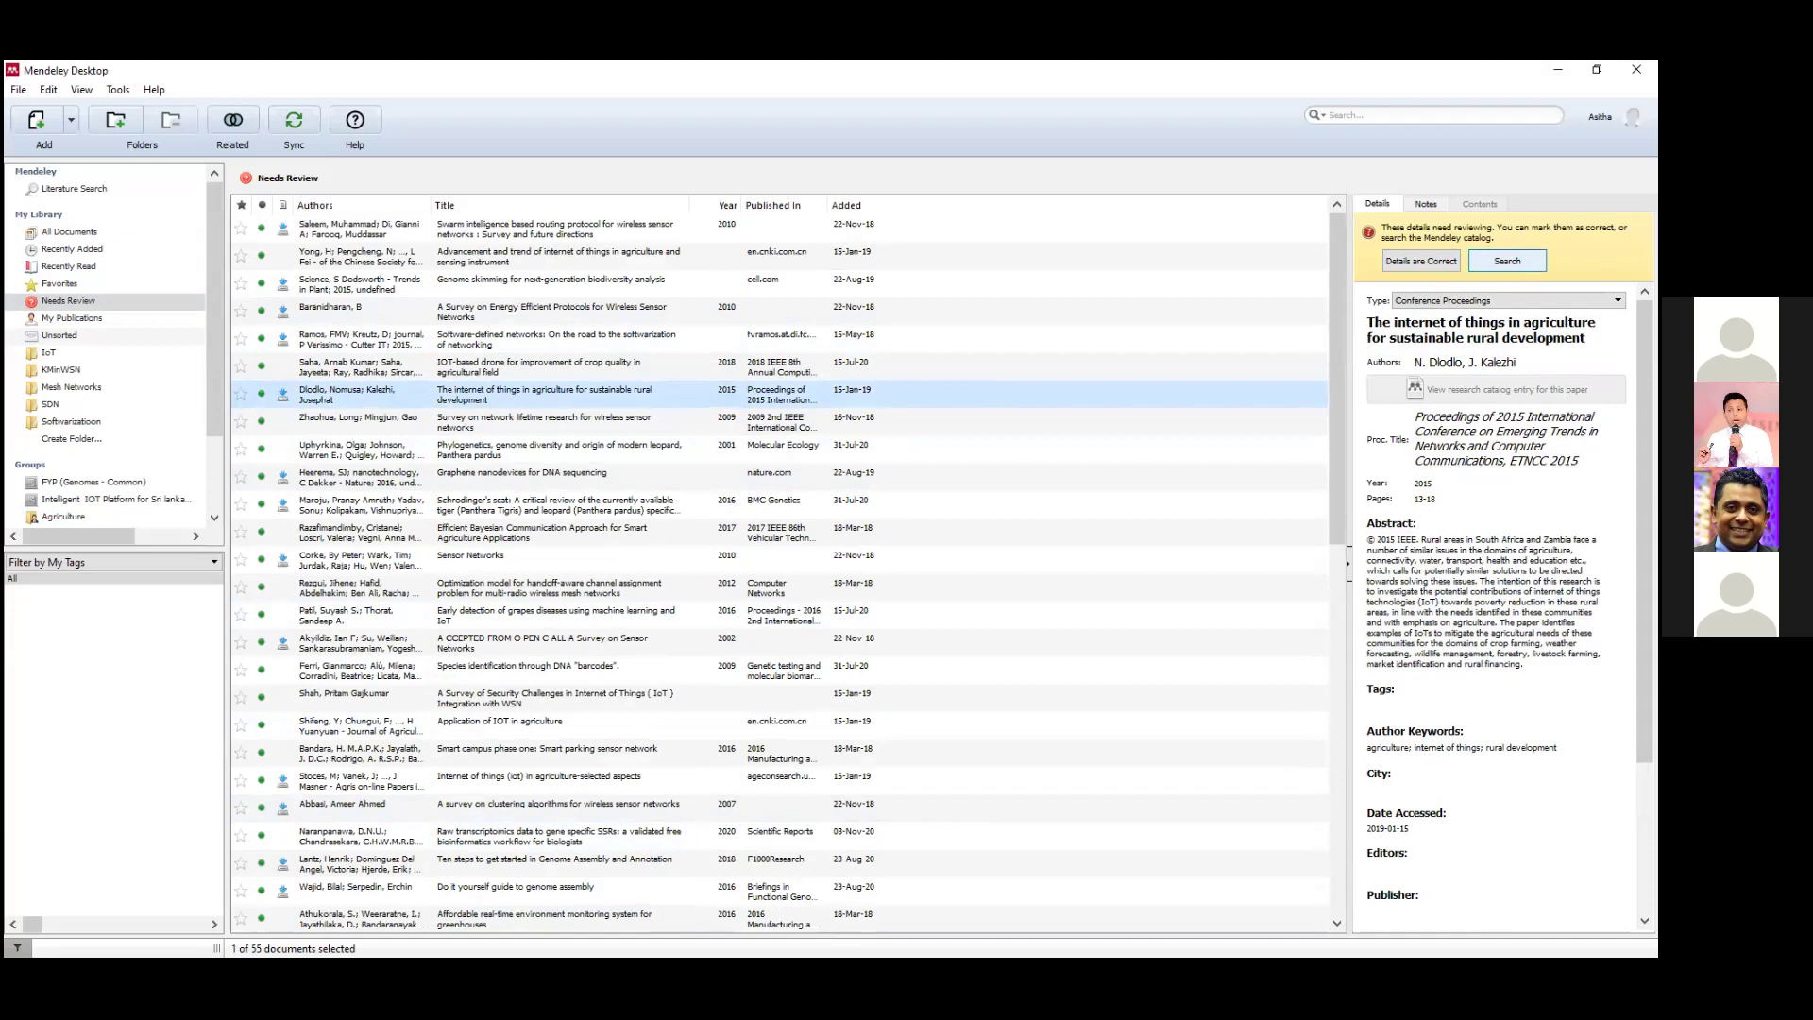
click(1435, 262)
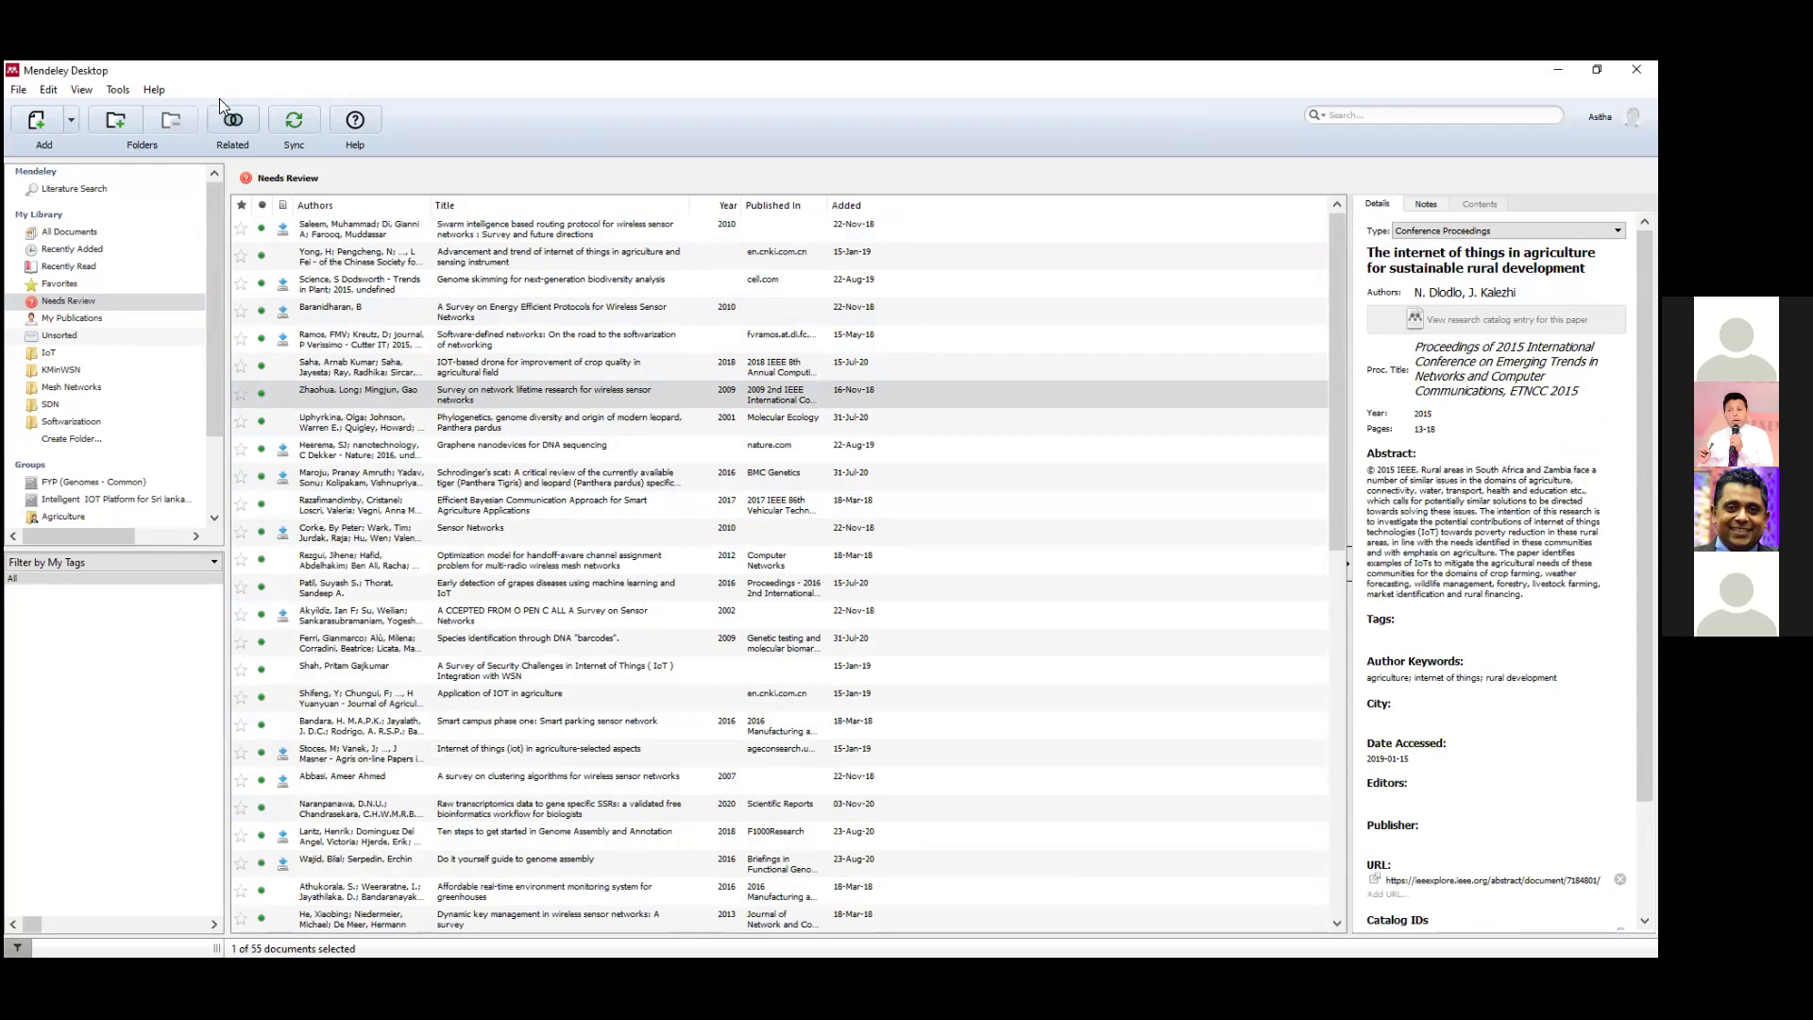
Open and close the Tools and Edit menus without choosing anything.
click(111, 90)
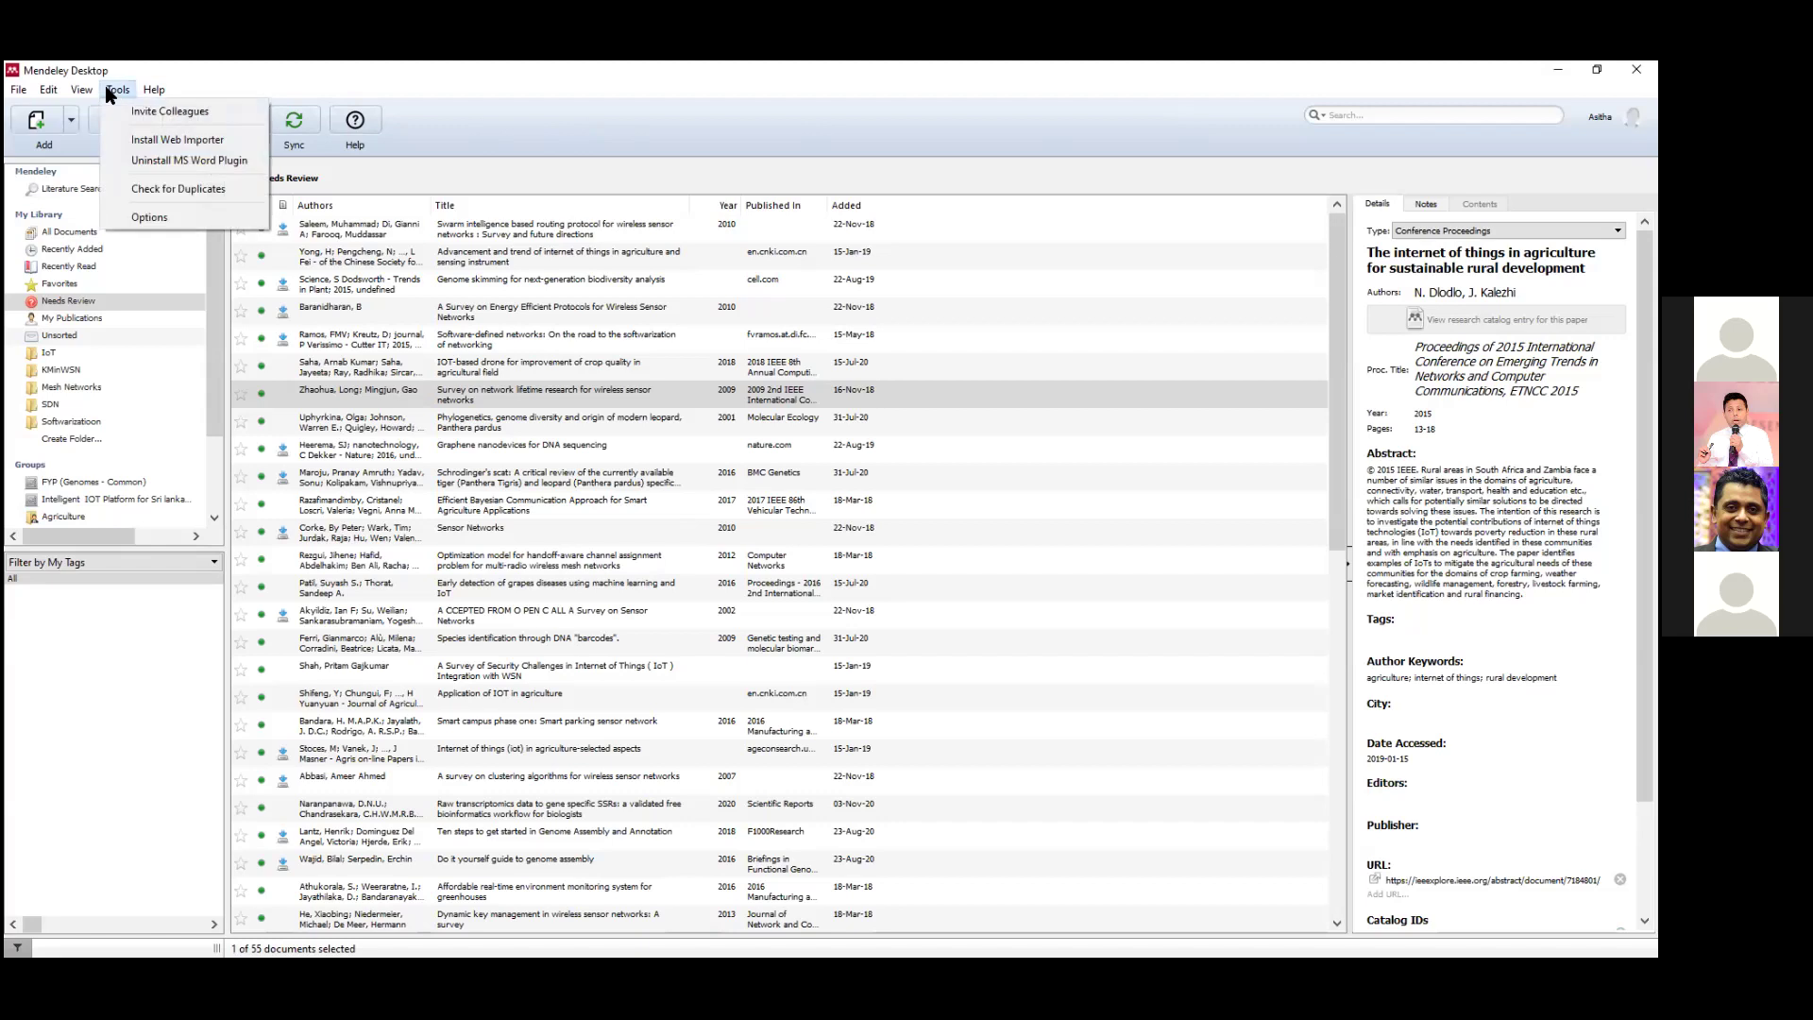
mouse_move(68, 92)
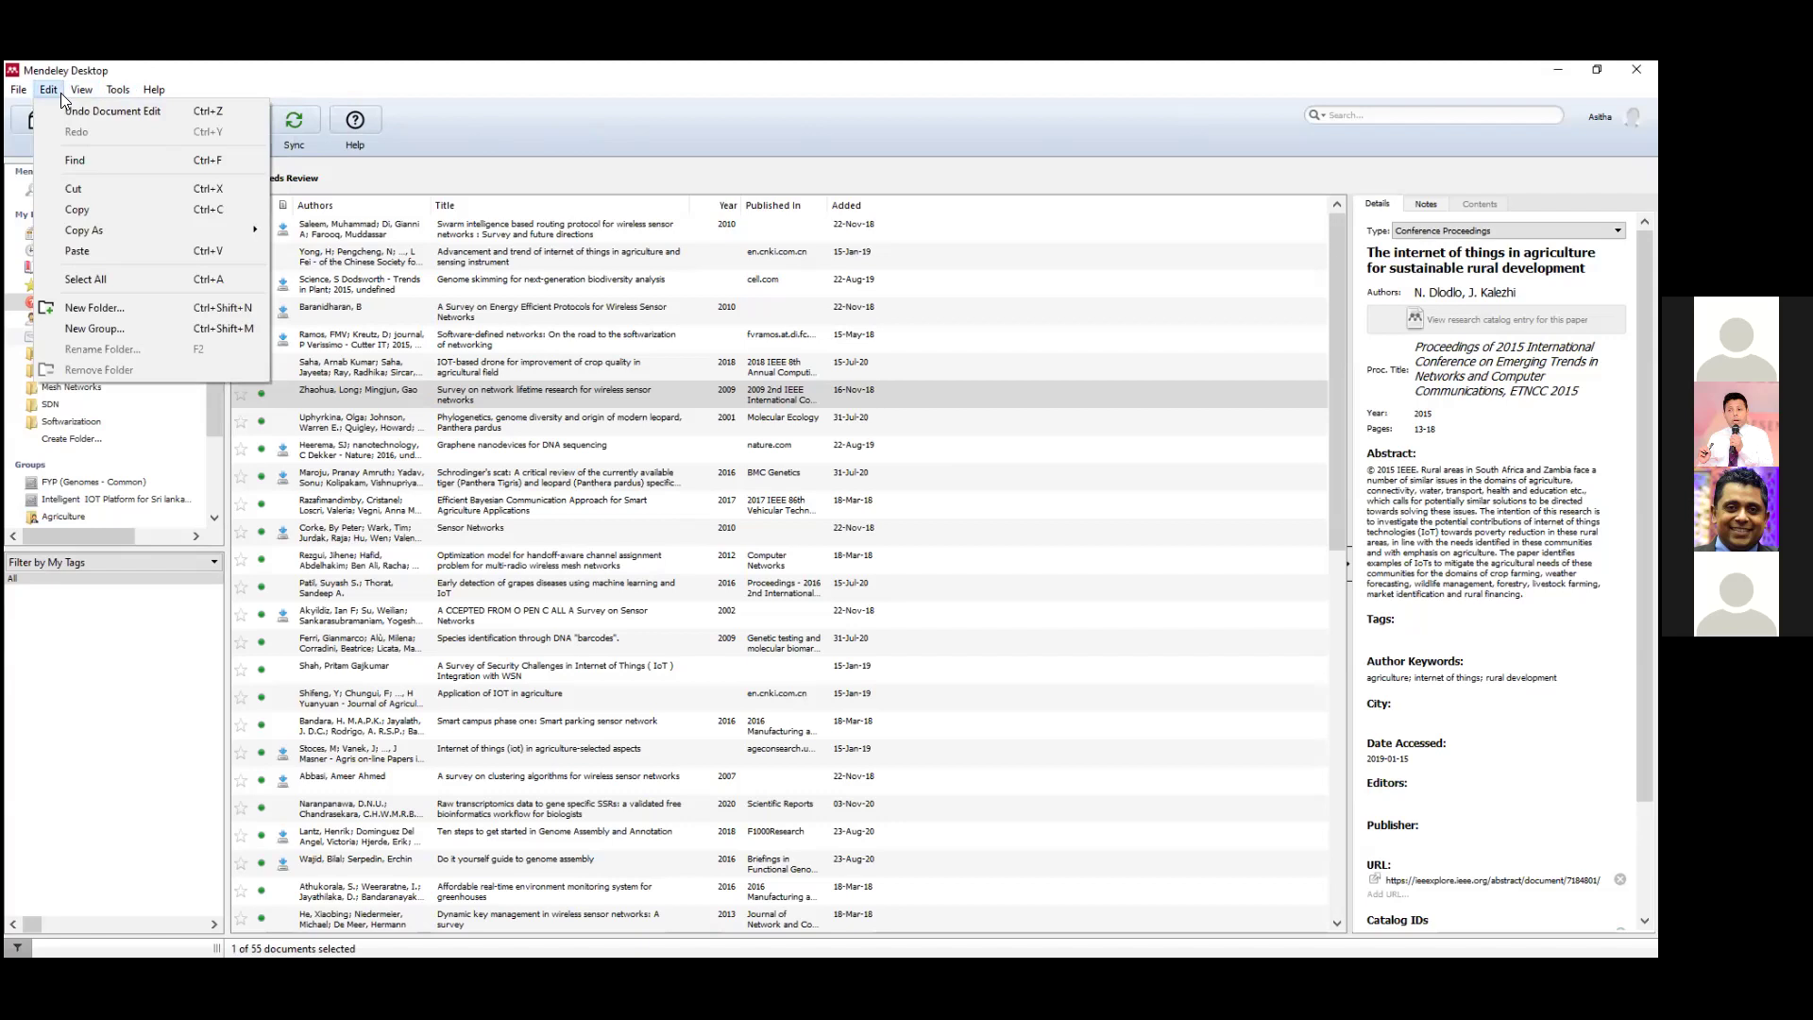
click(437, 89)
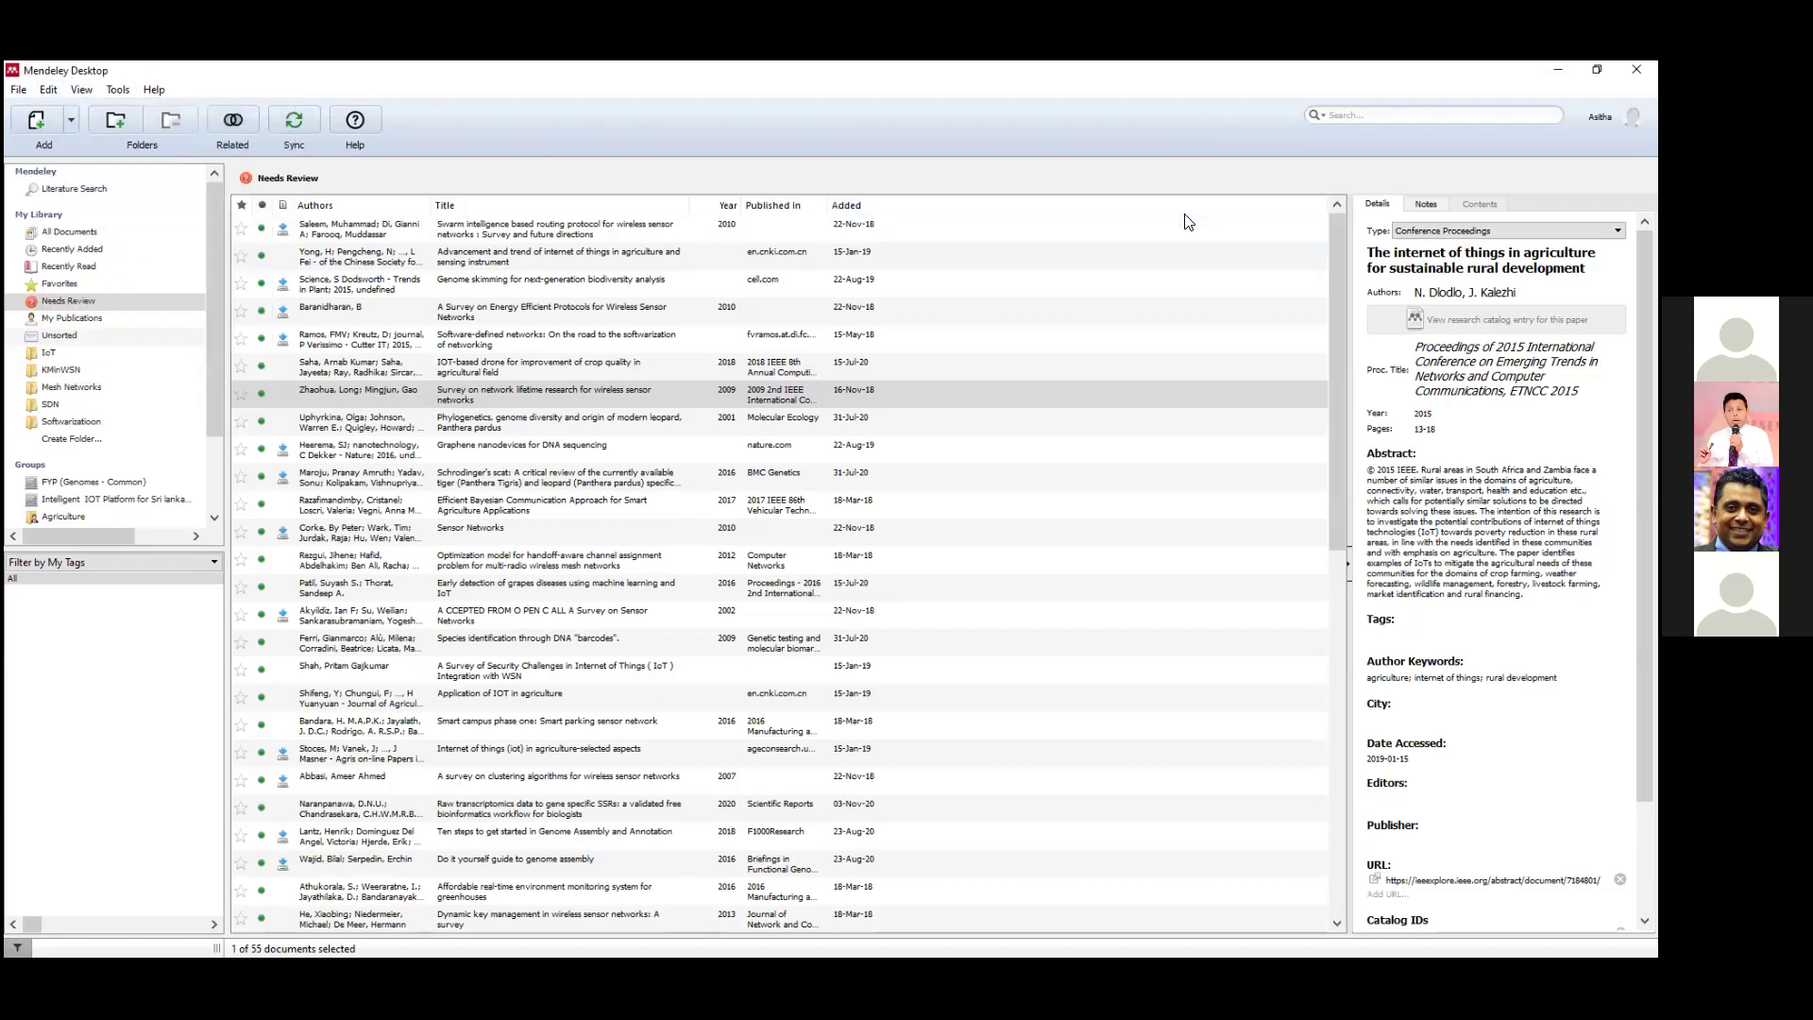
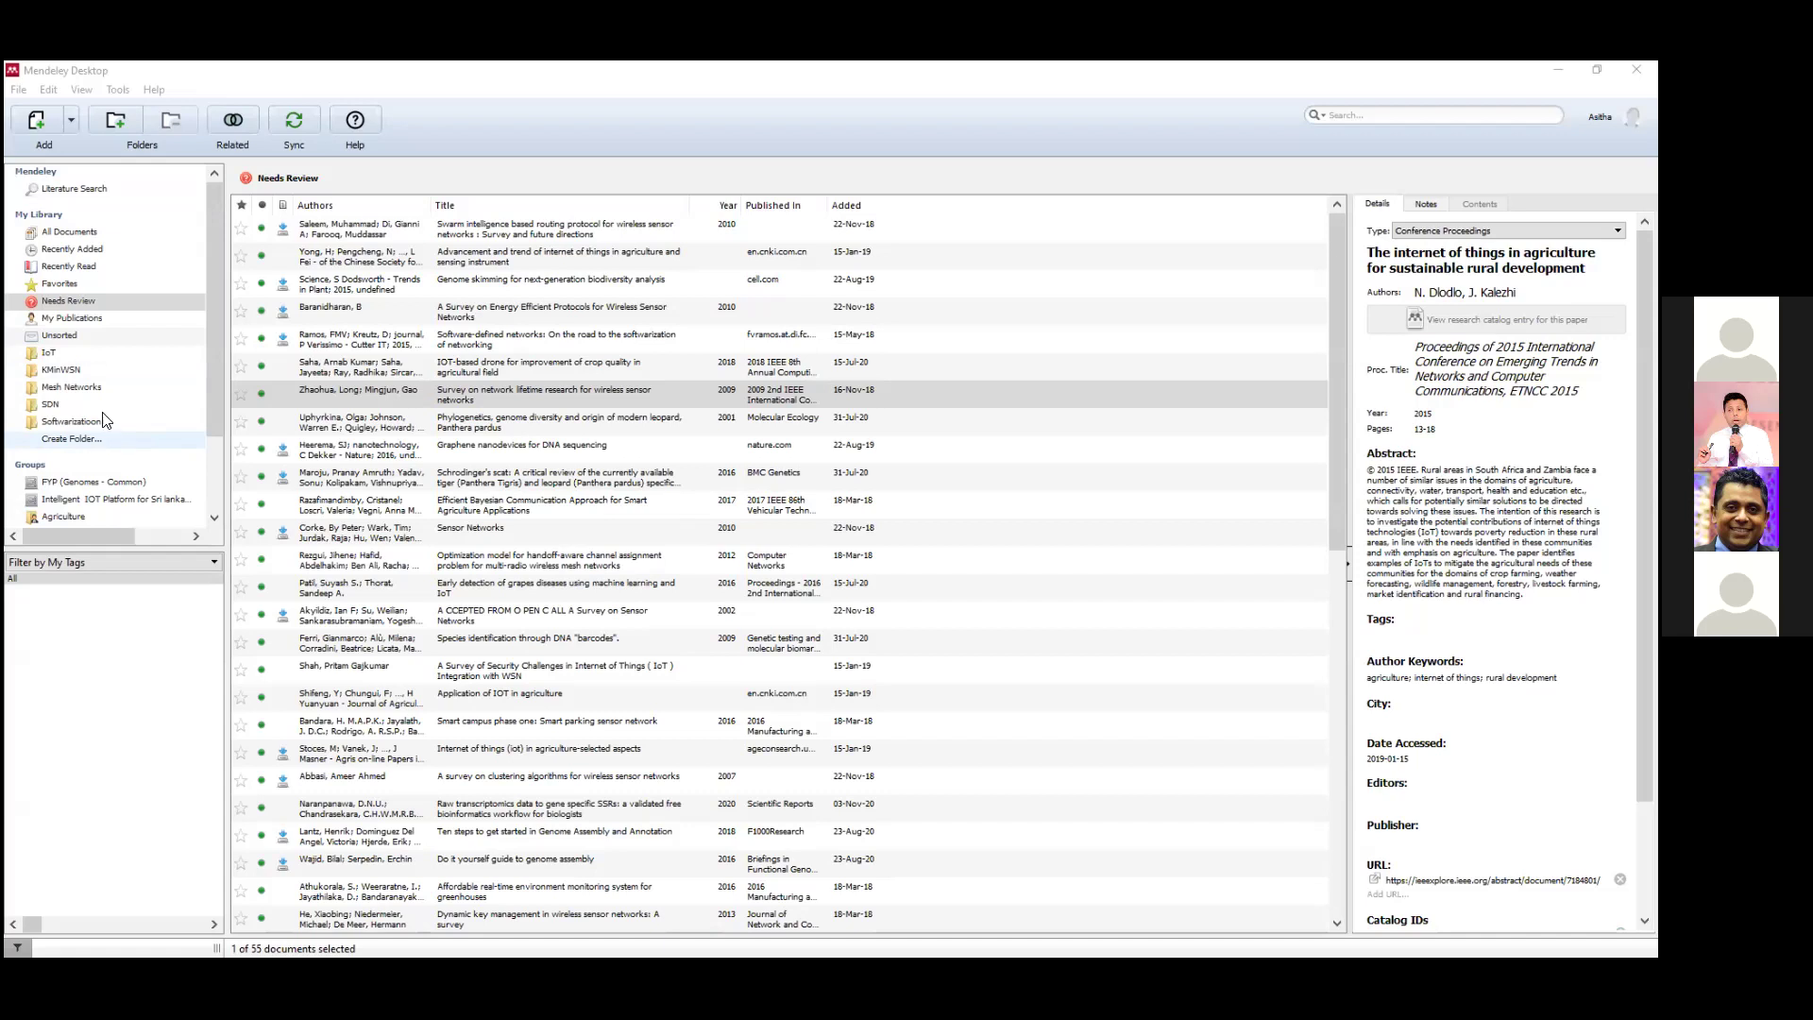
Open the Mesh Networks folder's 47 papers, leaving its name unchanged after an accidental rename.
click(67, 232)
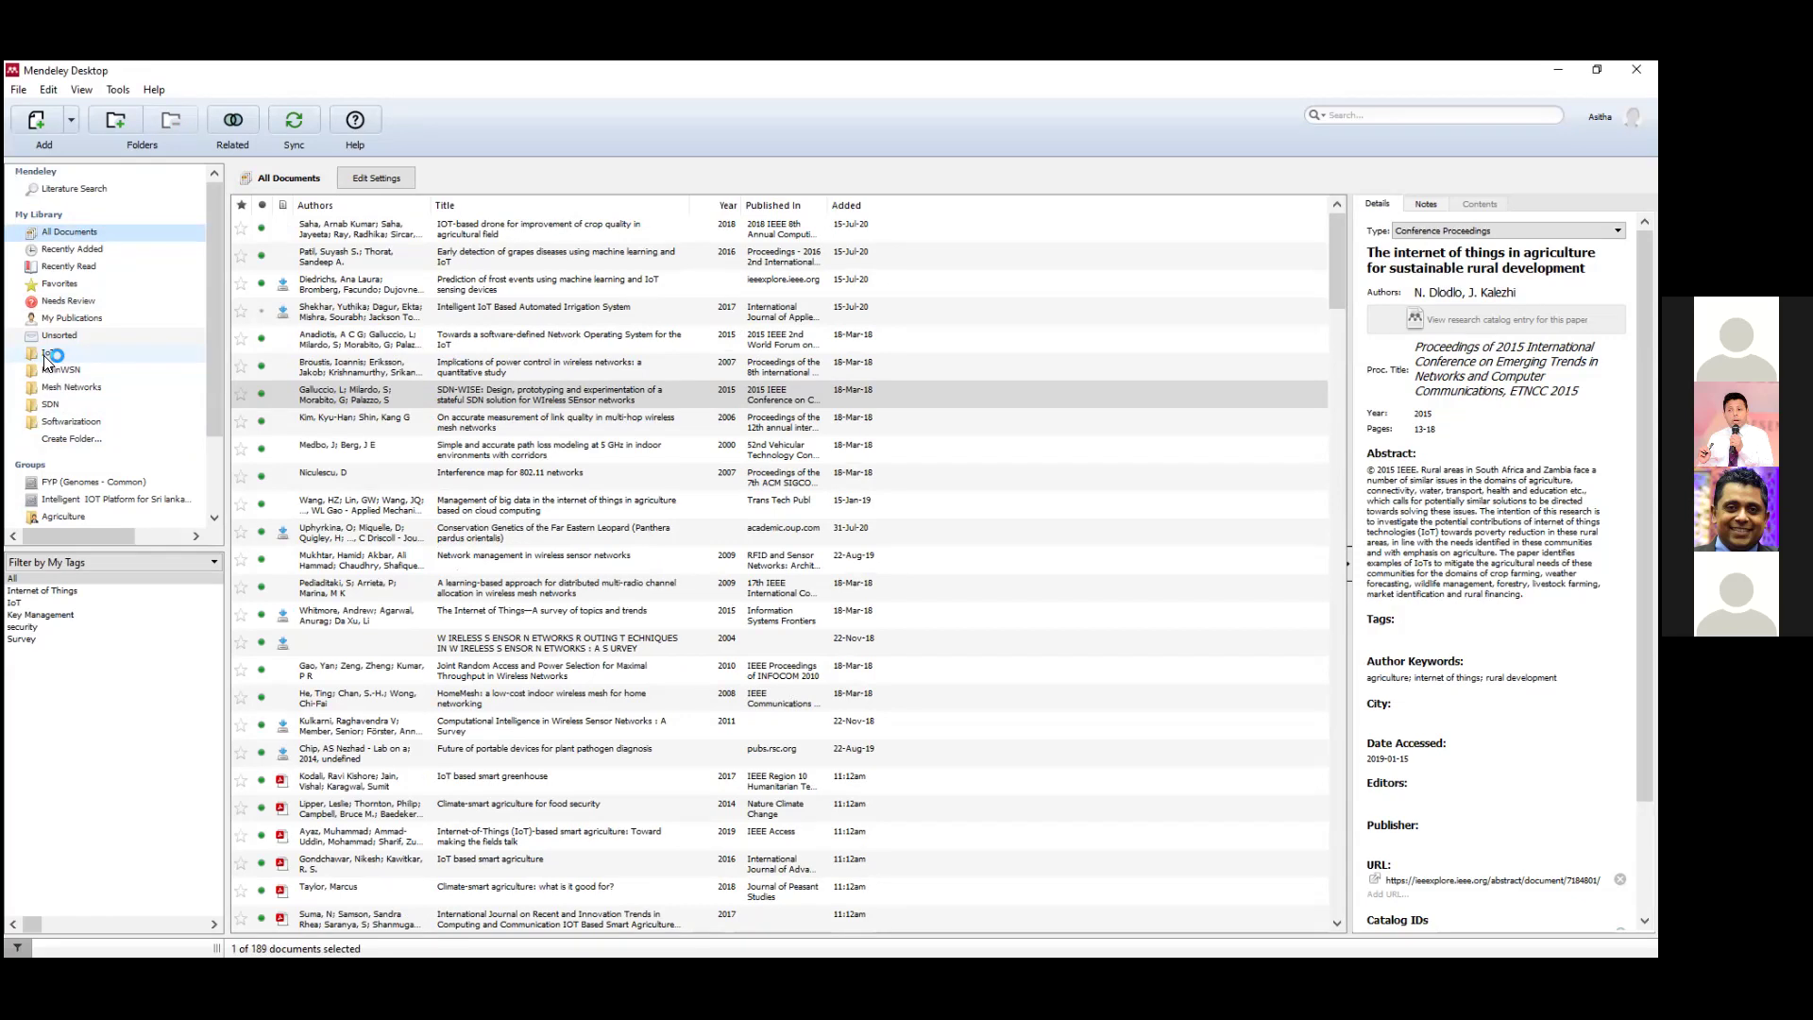
click(76, 395)
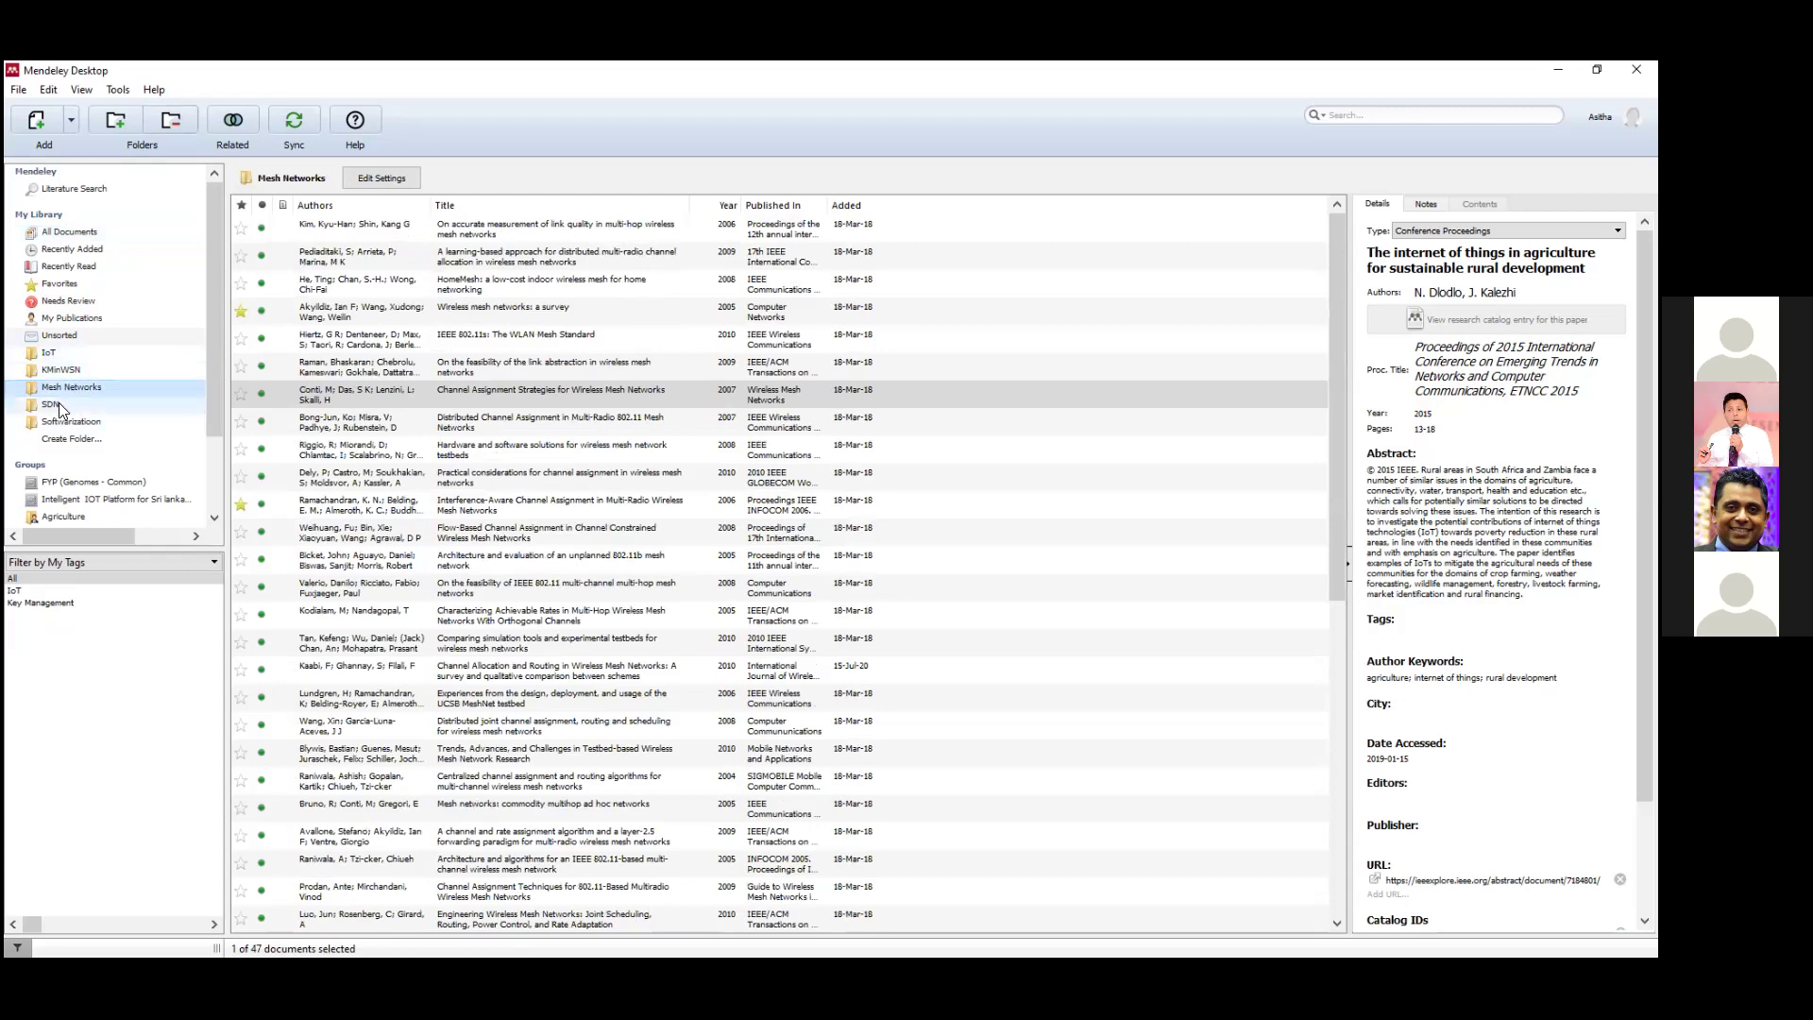
click(57, 235)
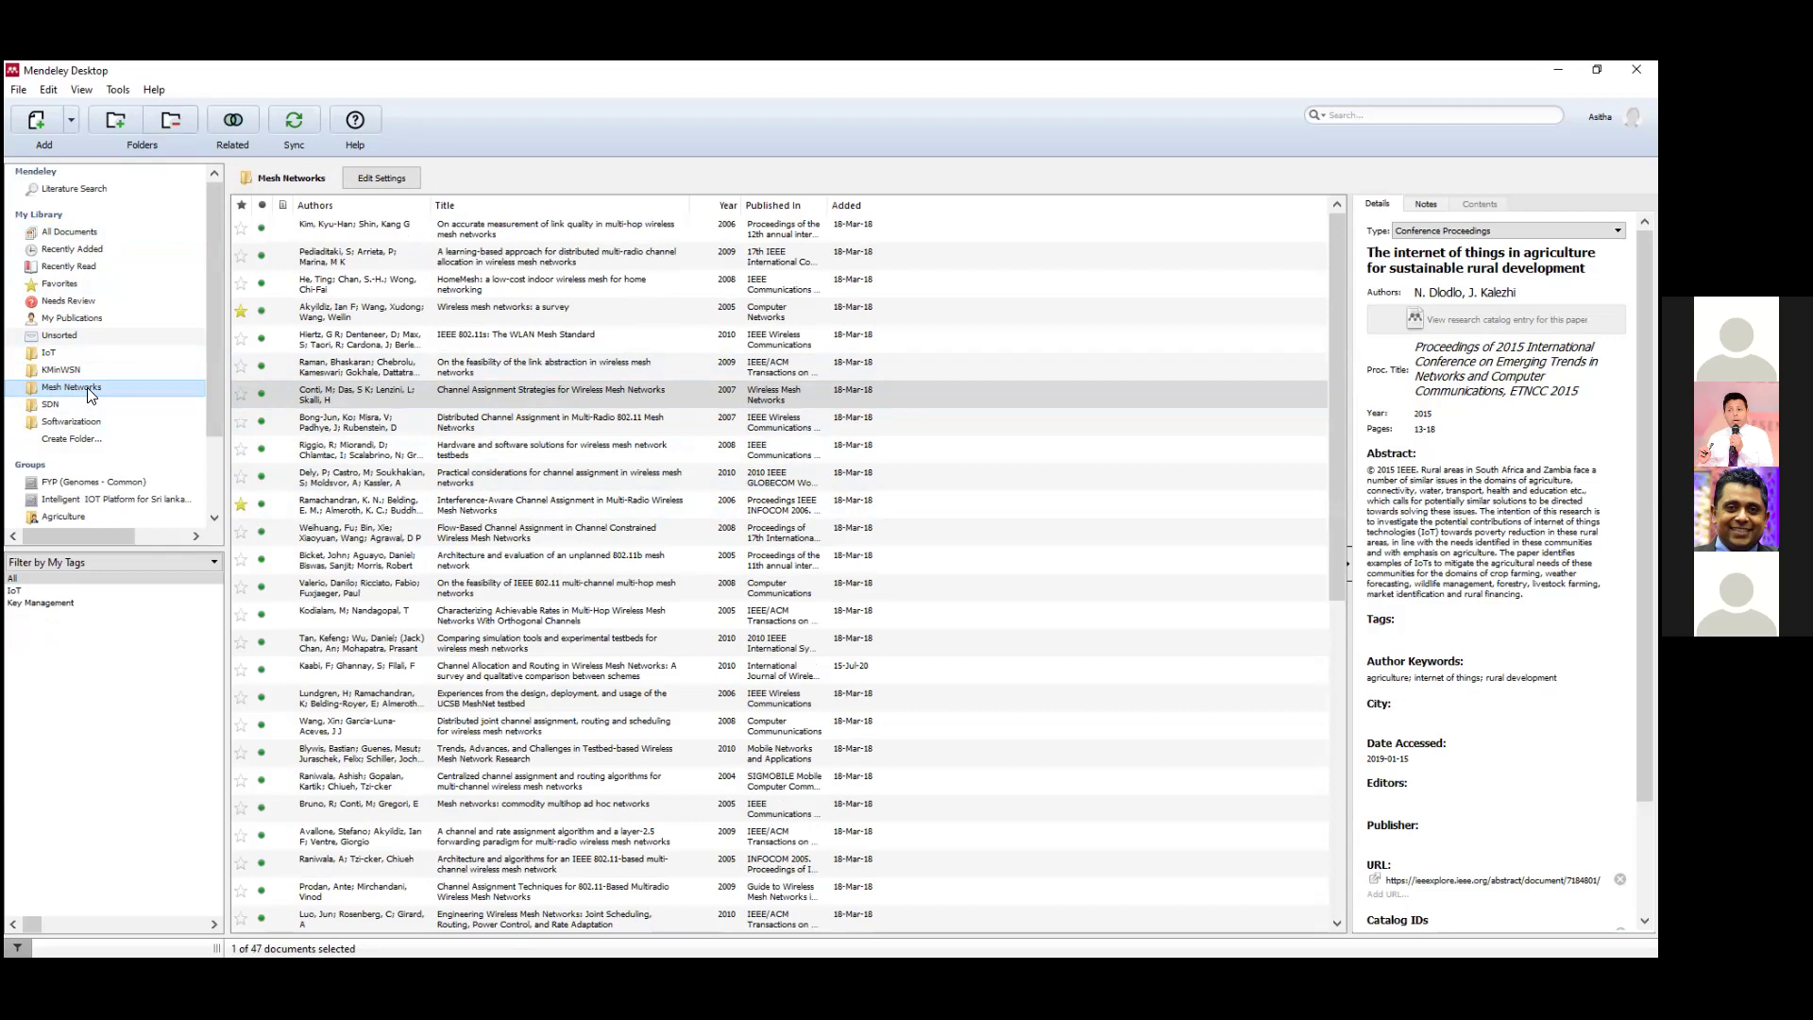
click(70, 232)
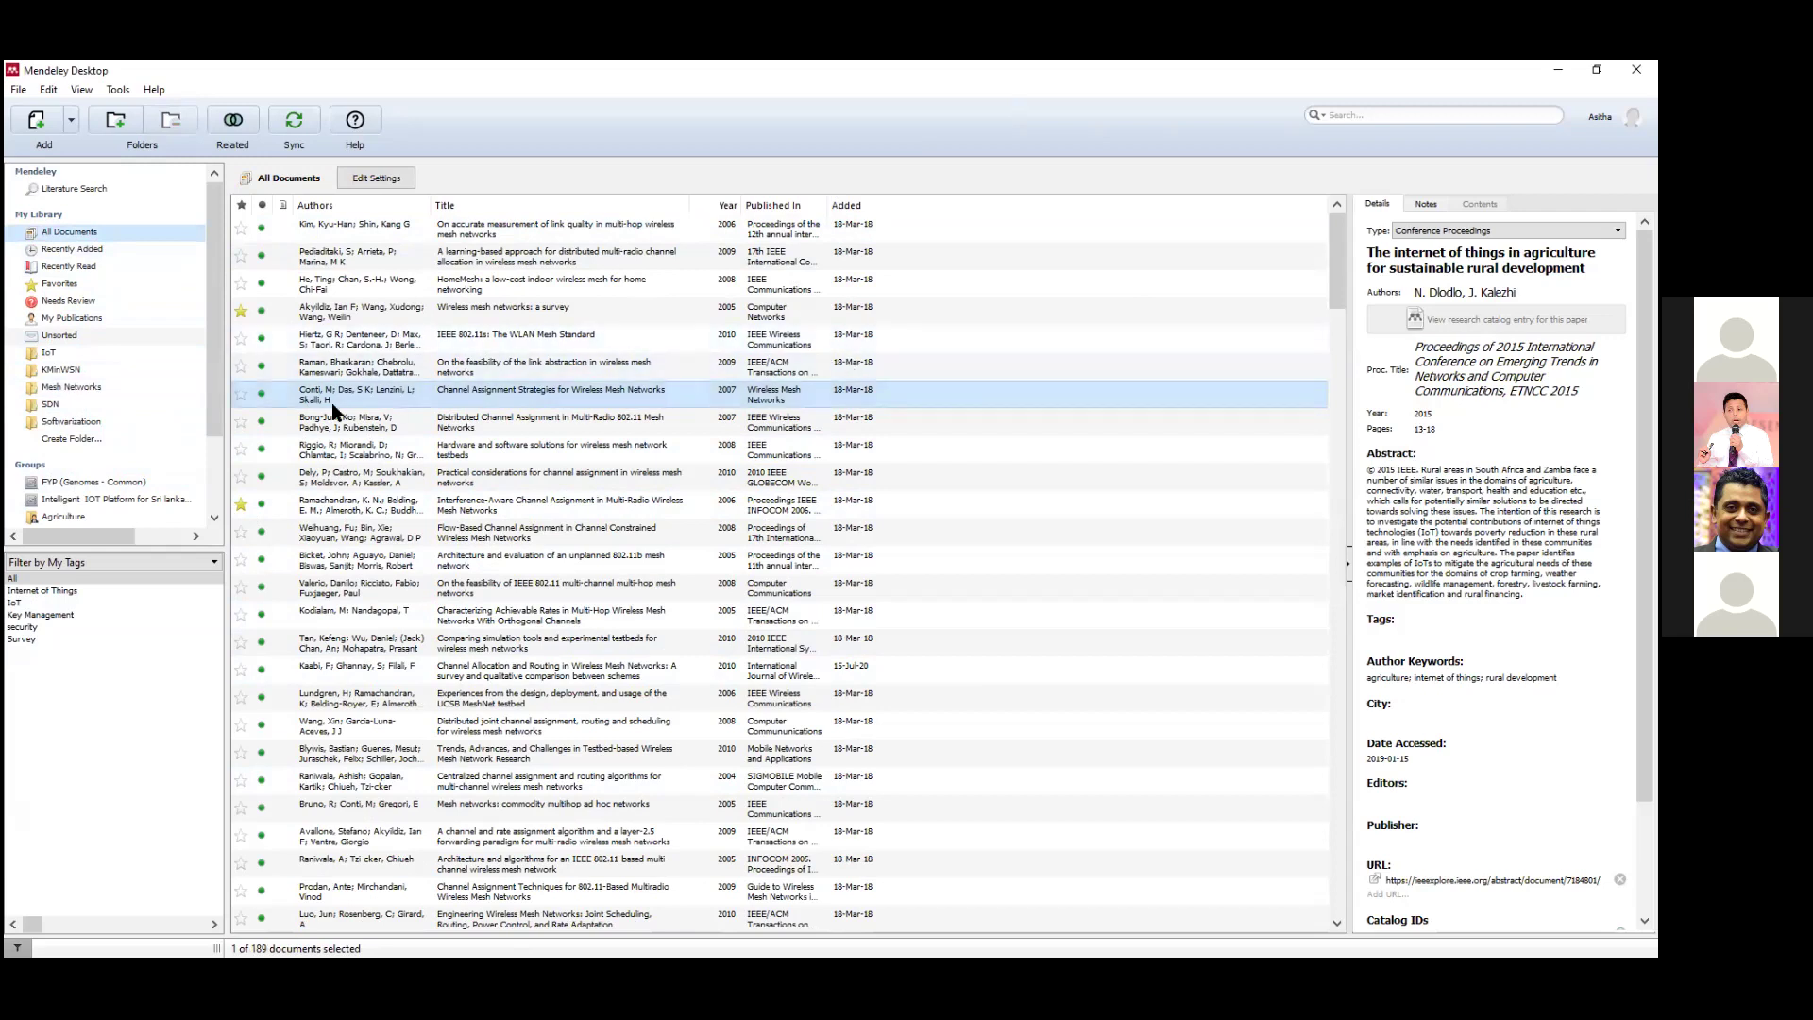
click(45, 390)
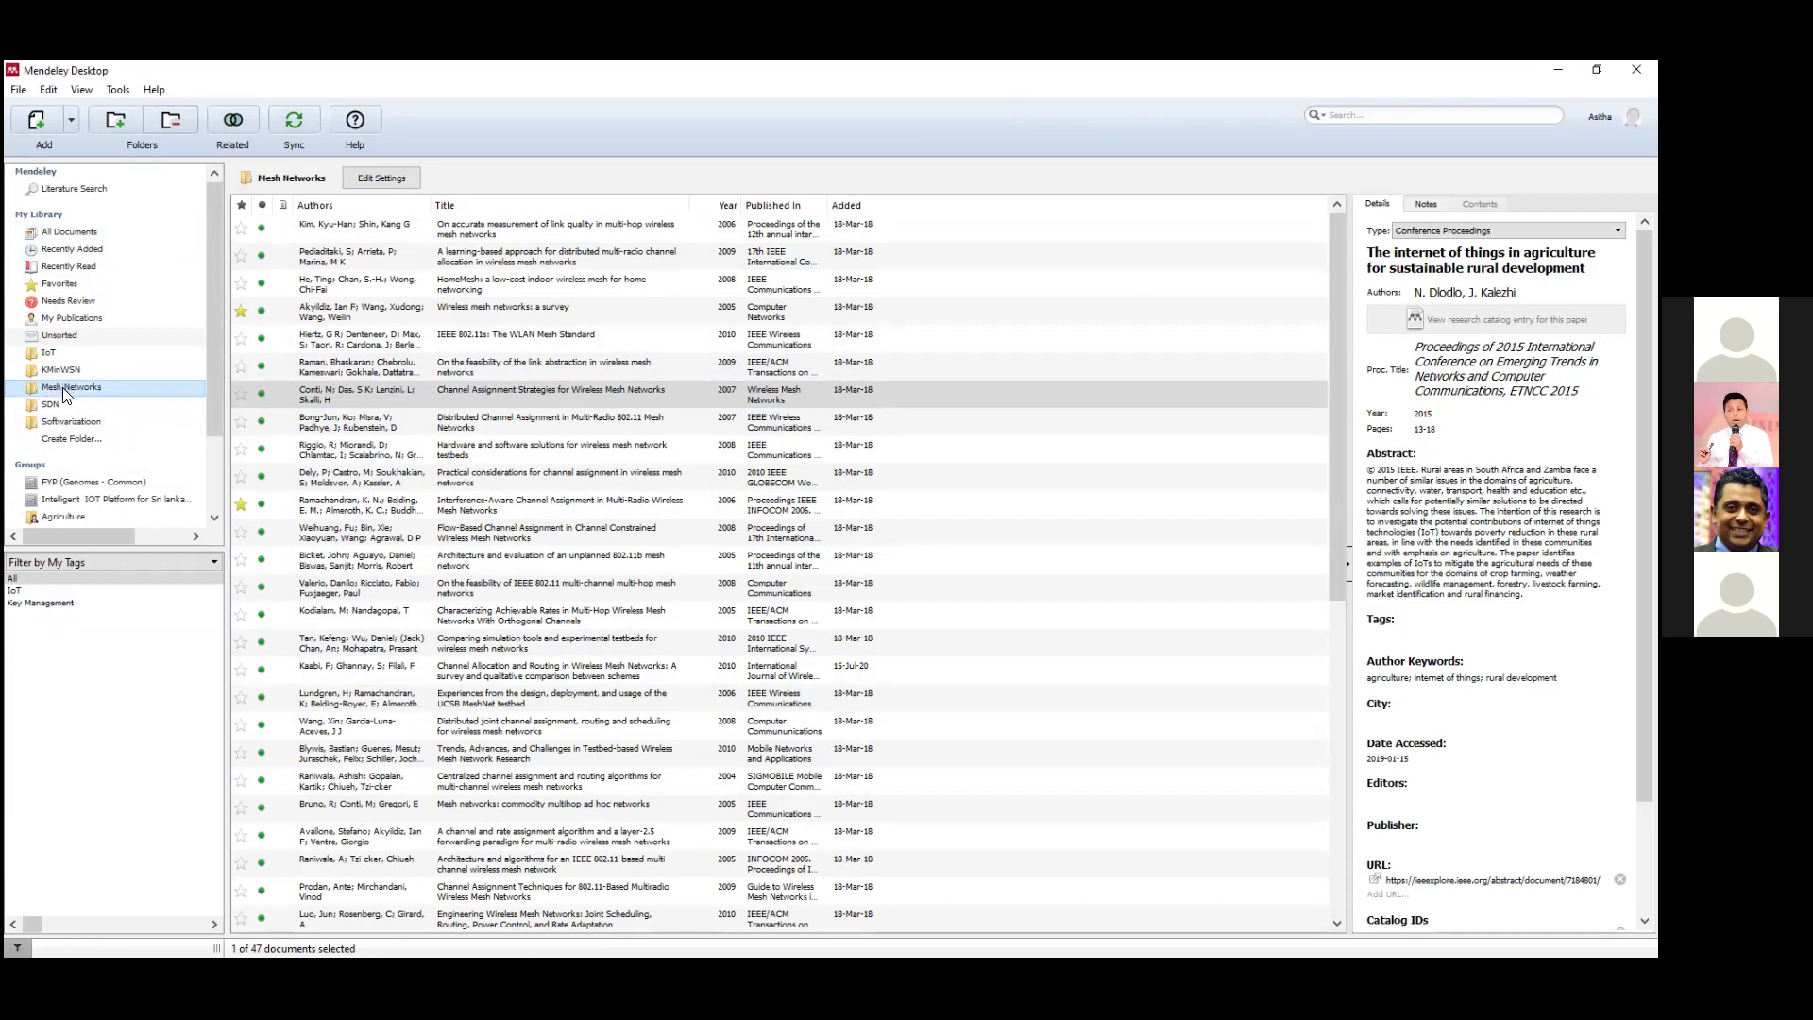
right_click(63, 389)
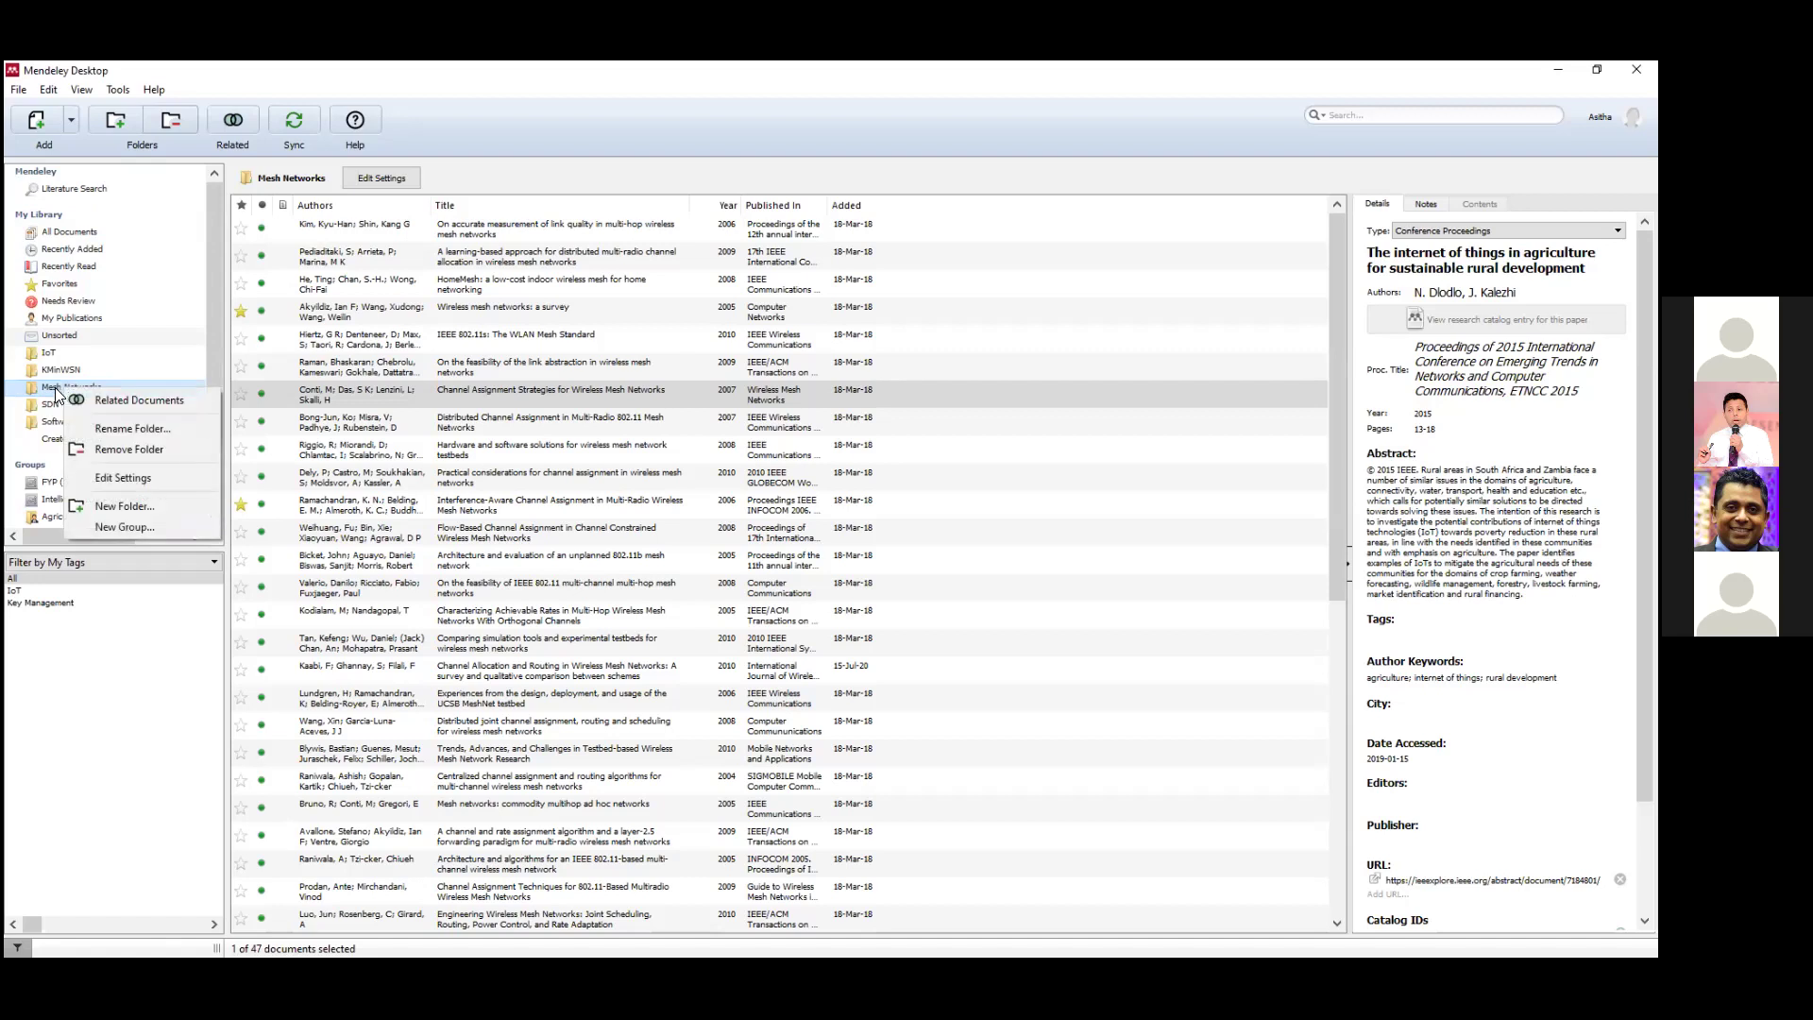
click(55, 387)
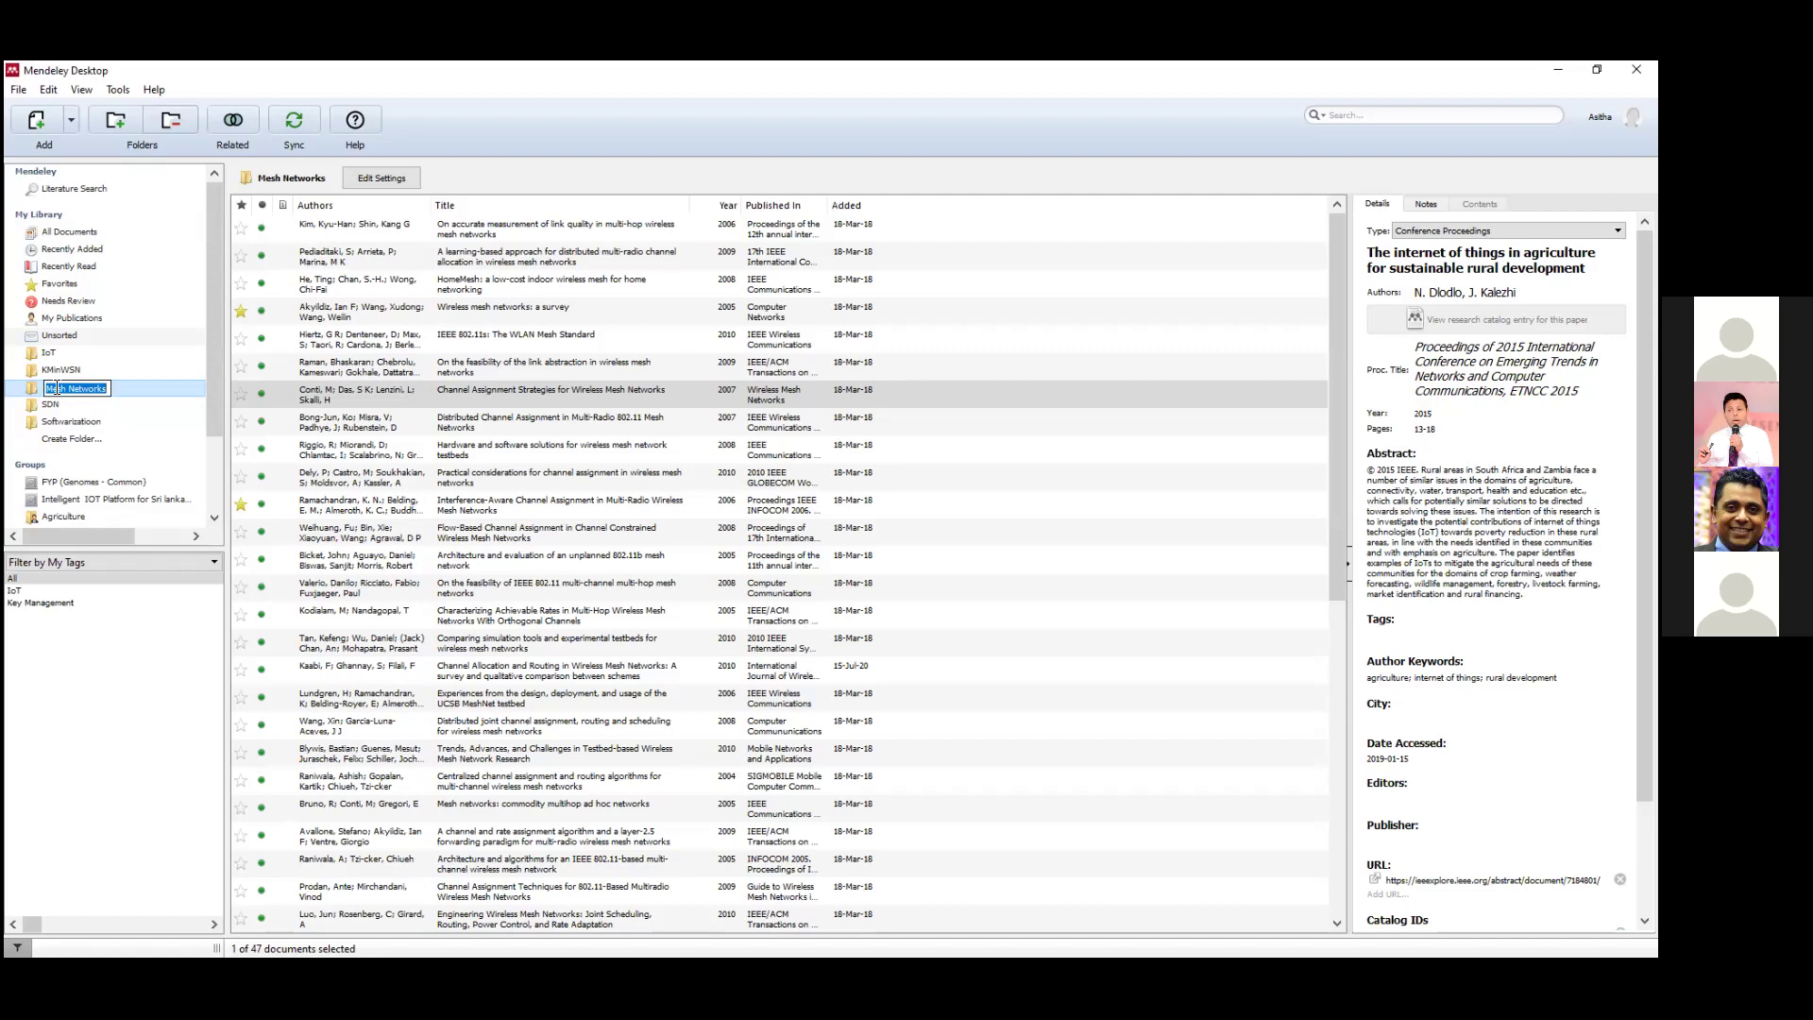
click(96, 387)
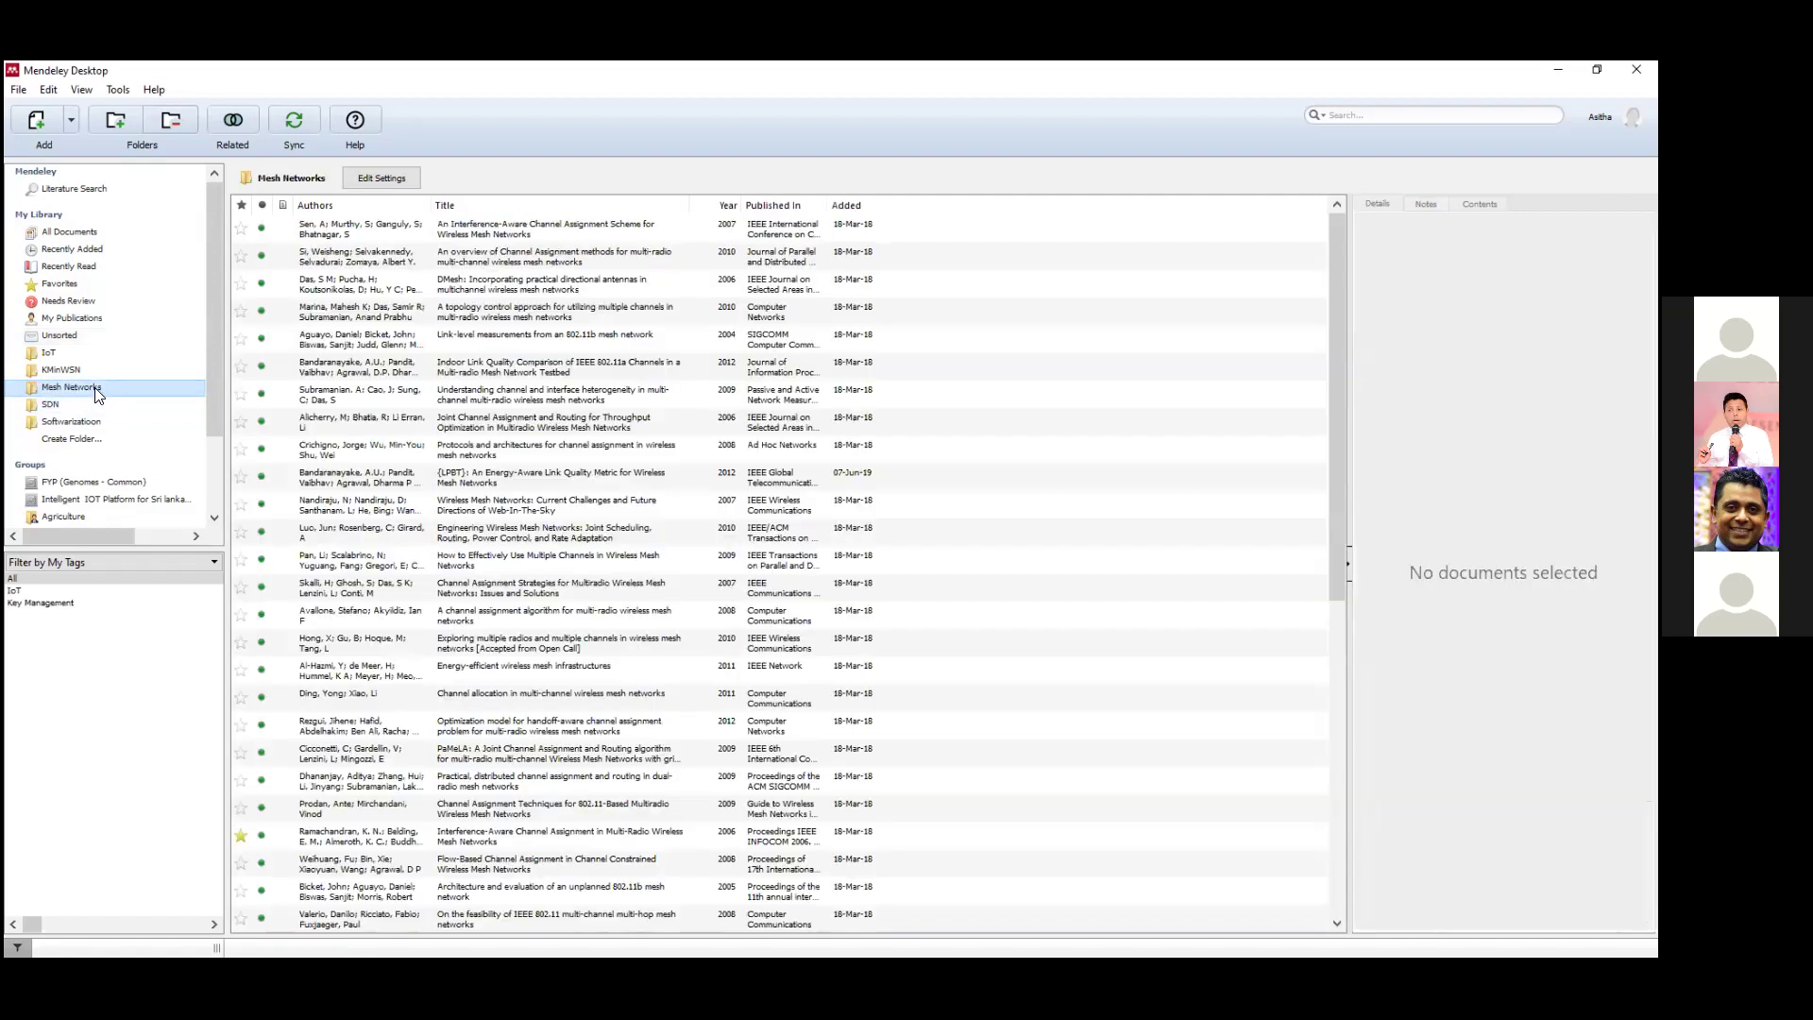
Create a new subfolder named 'Channel Assignment' inside Mesh Networks.
right_click(96, 389)
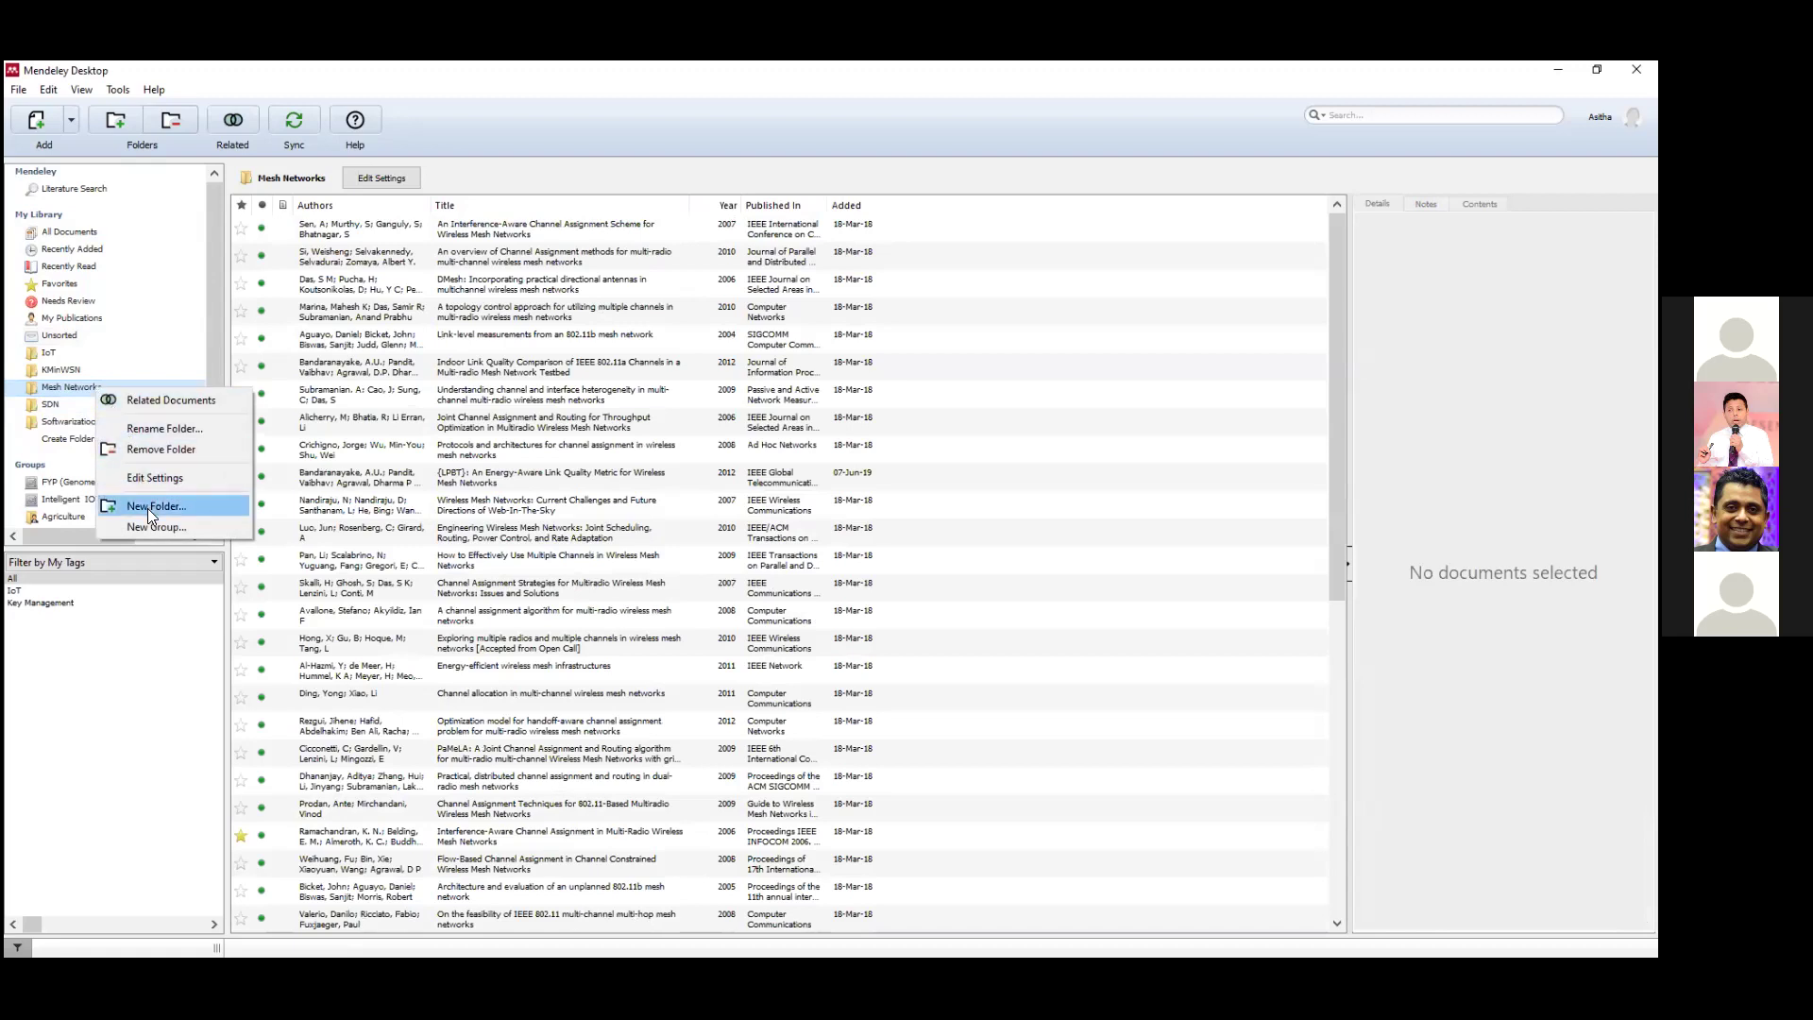
click(147, 508)
text(Ch)
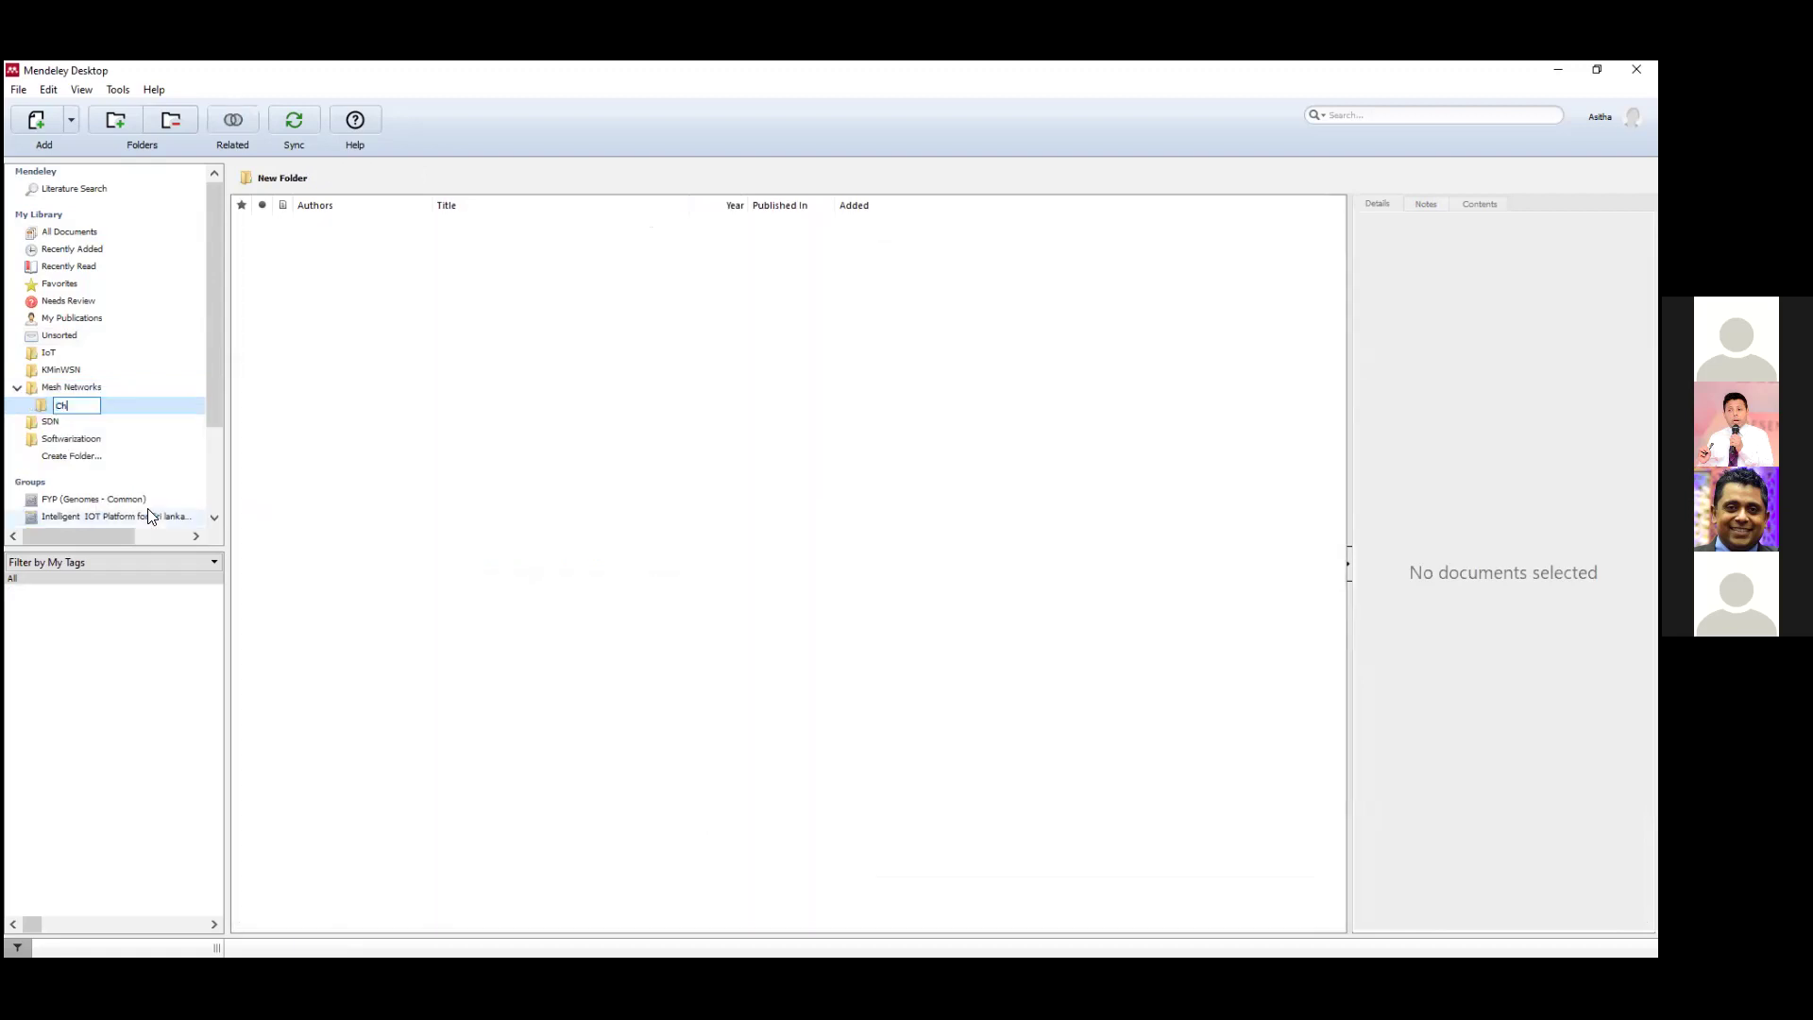
text(annel Assignment)
key(Return)
Back in Mesh Networks, view details of the 2008 Ad Hoc Networks channel assignment paper.
click(74, 389)
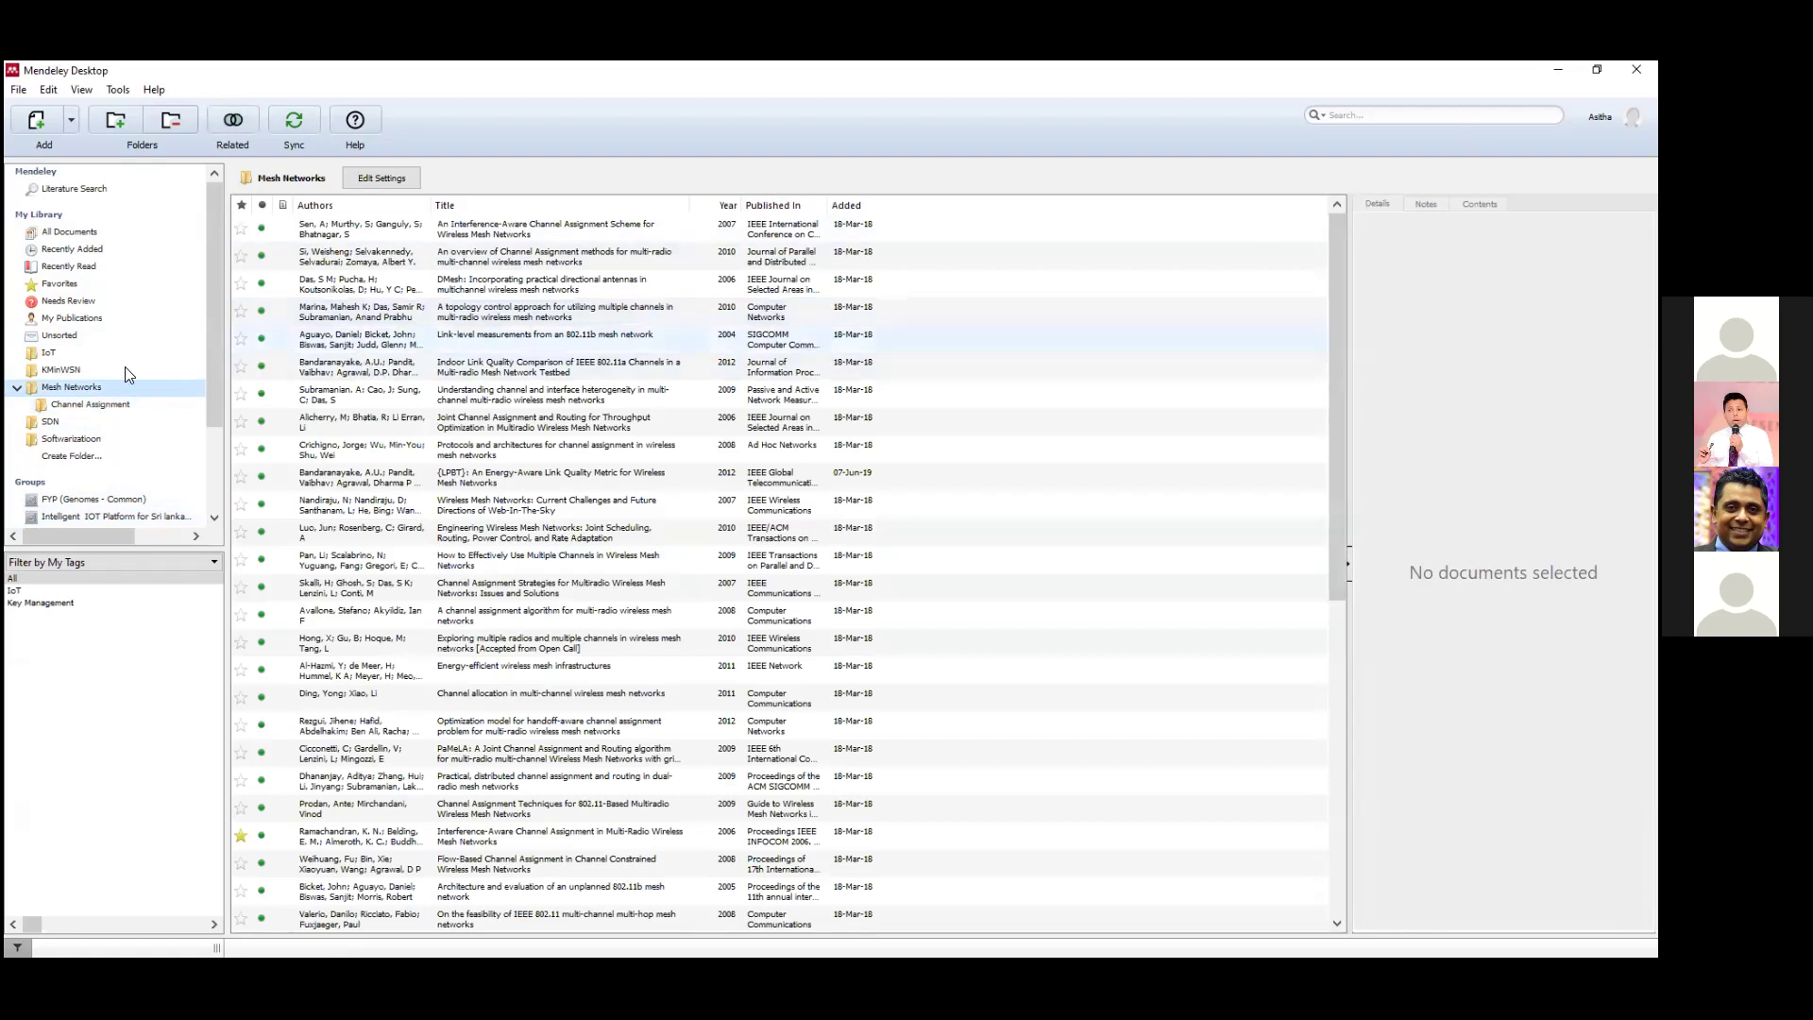
click(72, 385)
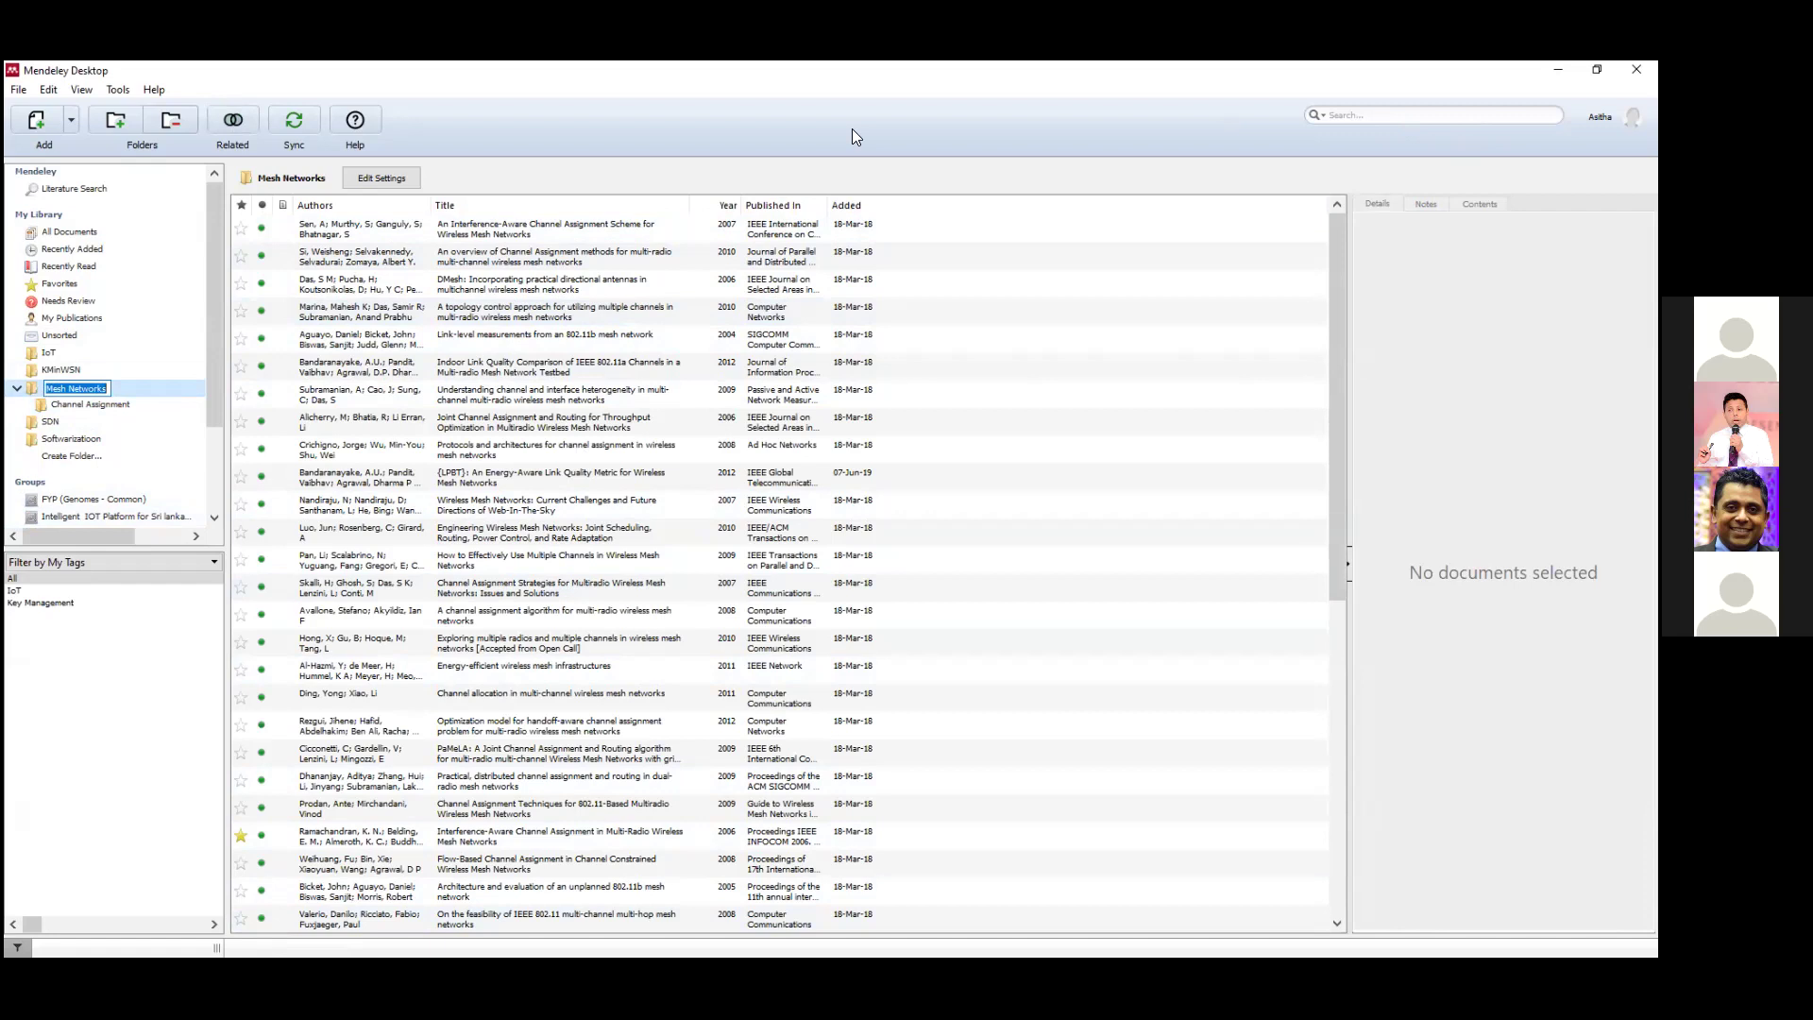
click(277, 459)
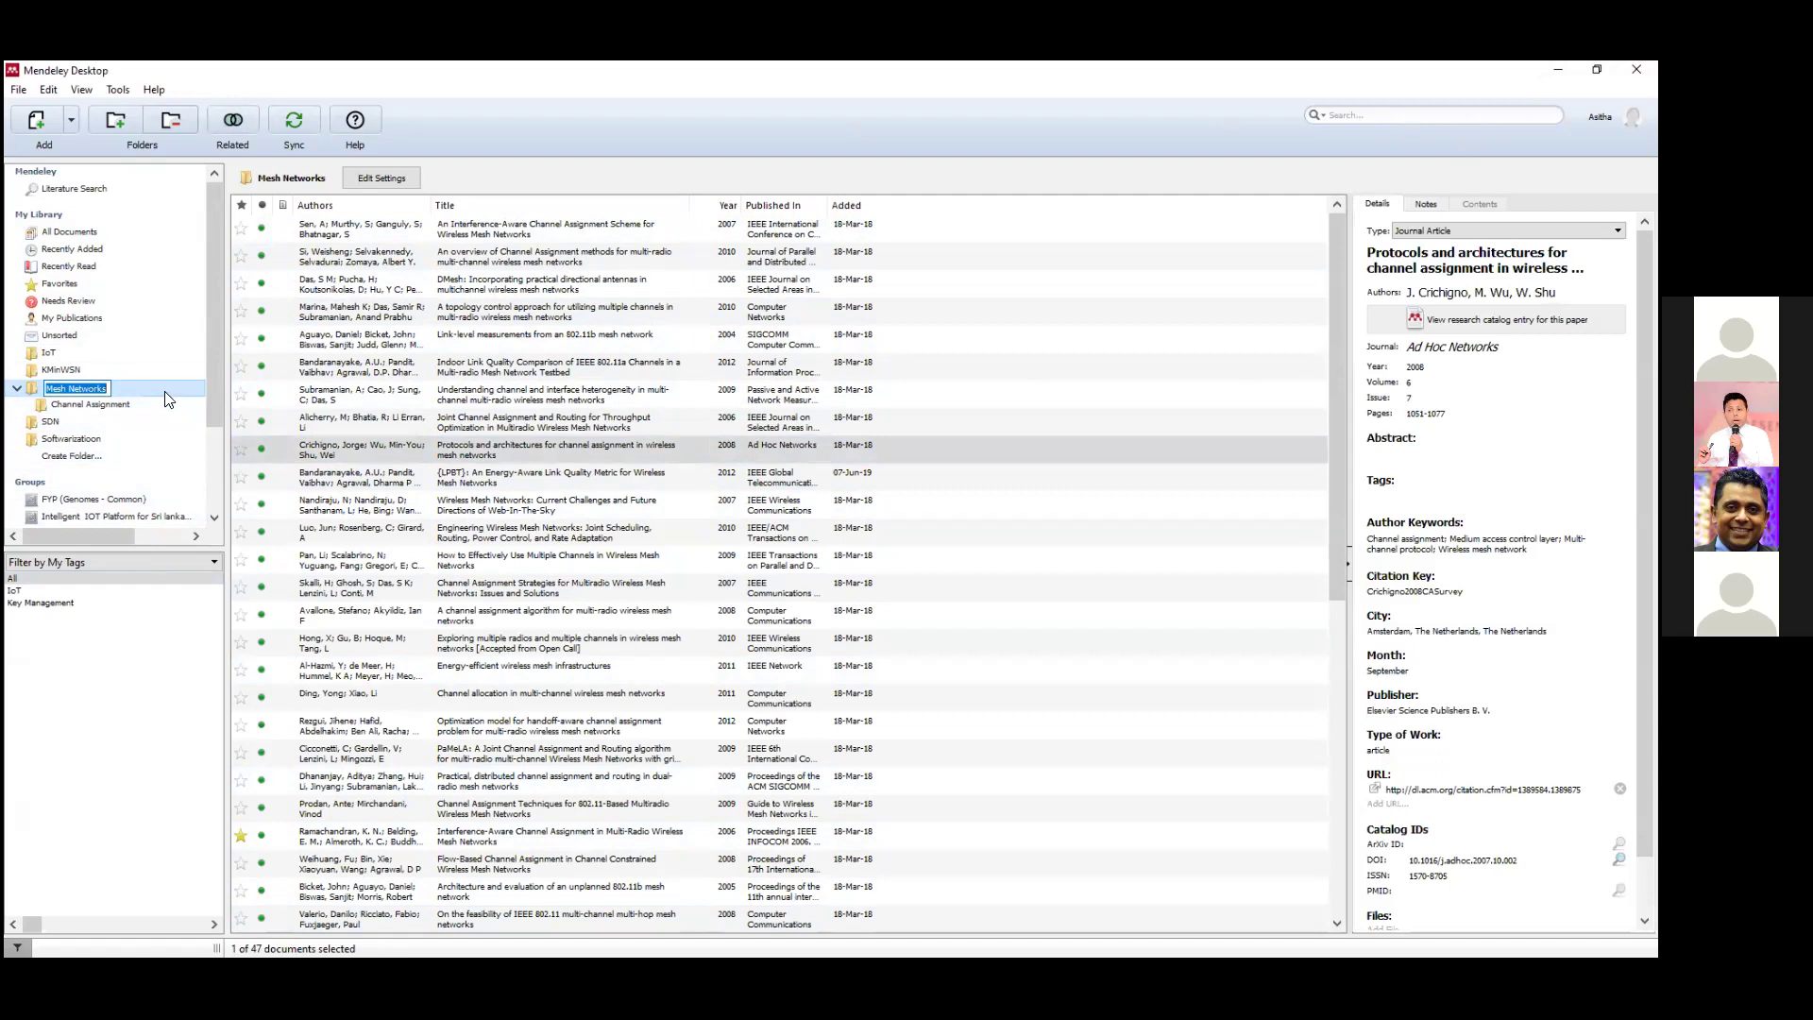
click(1431, 115)
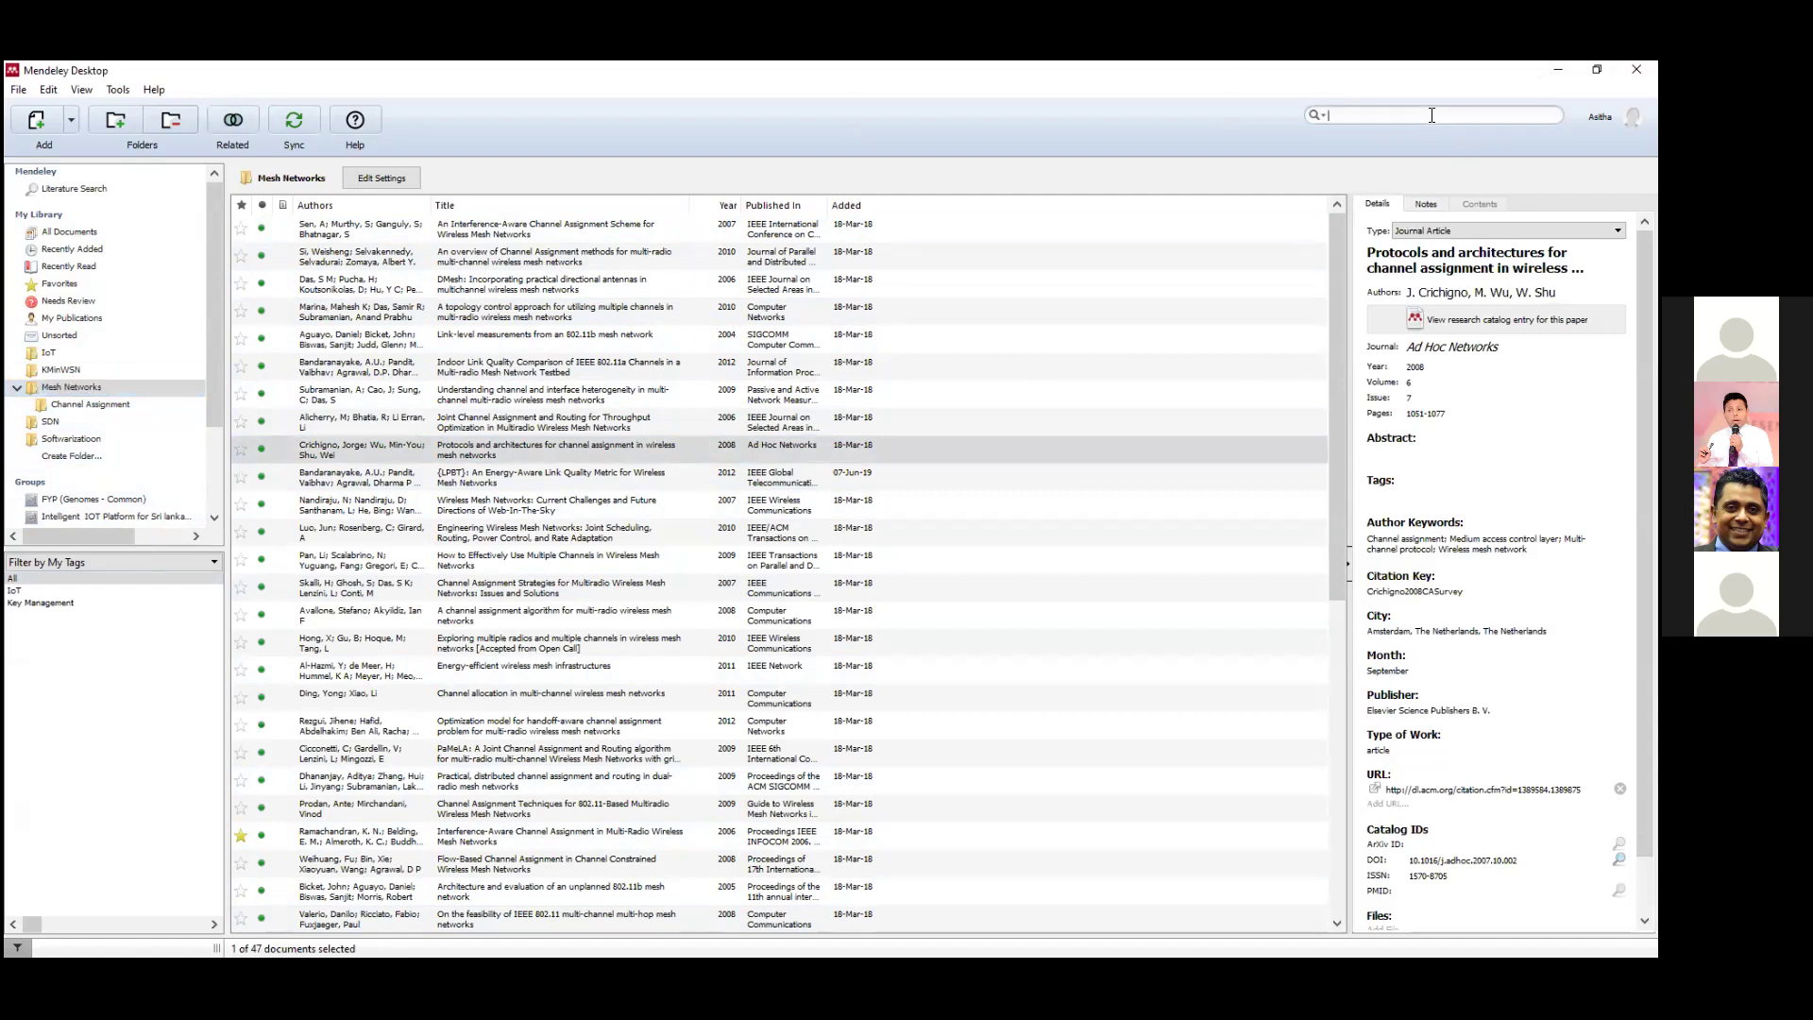
Search 'channel assignment' and drag all 19 results into the Channel Assignment folder.
text(cha)
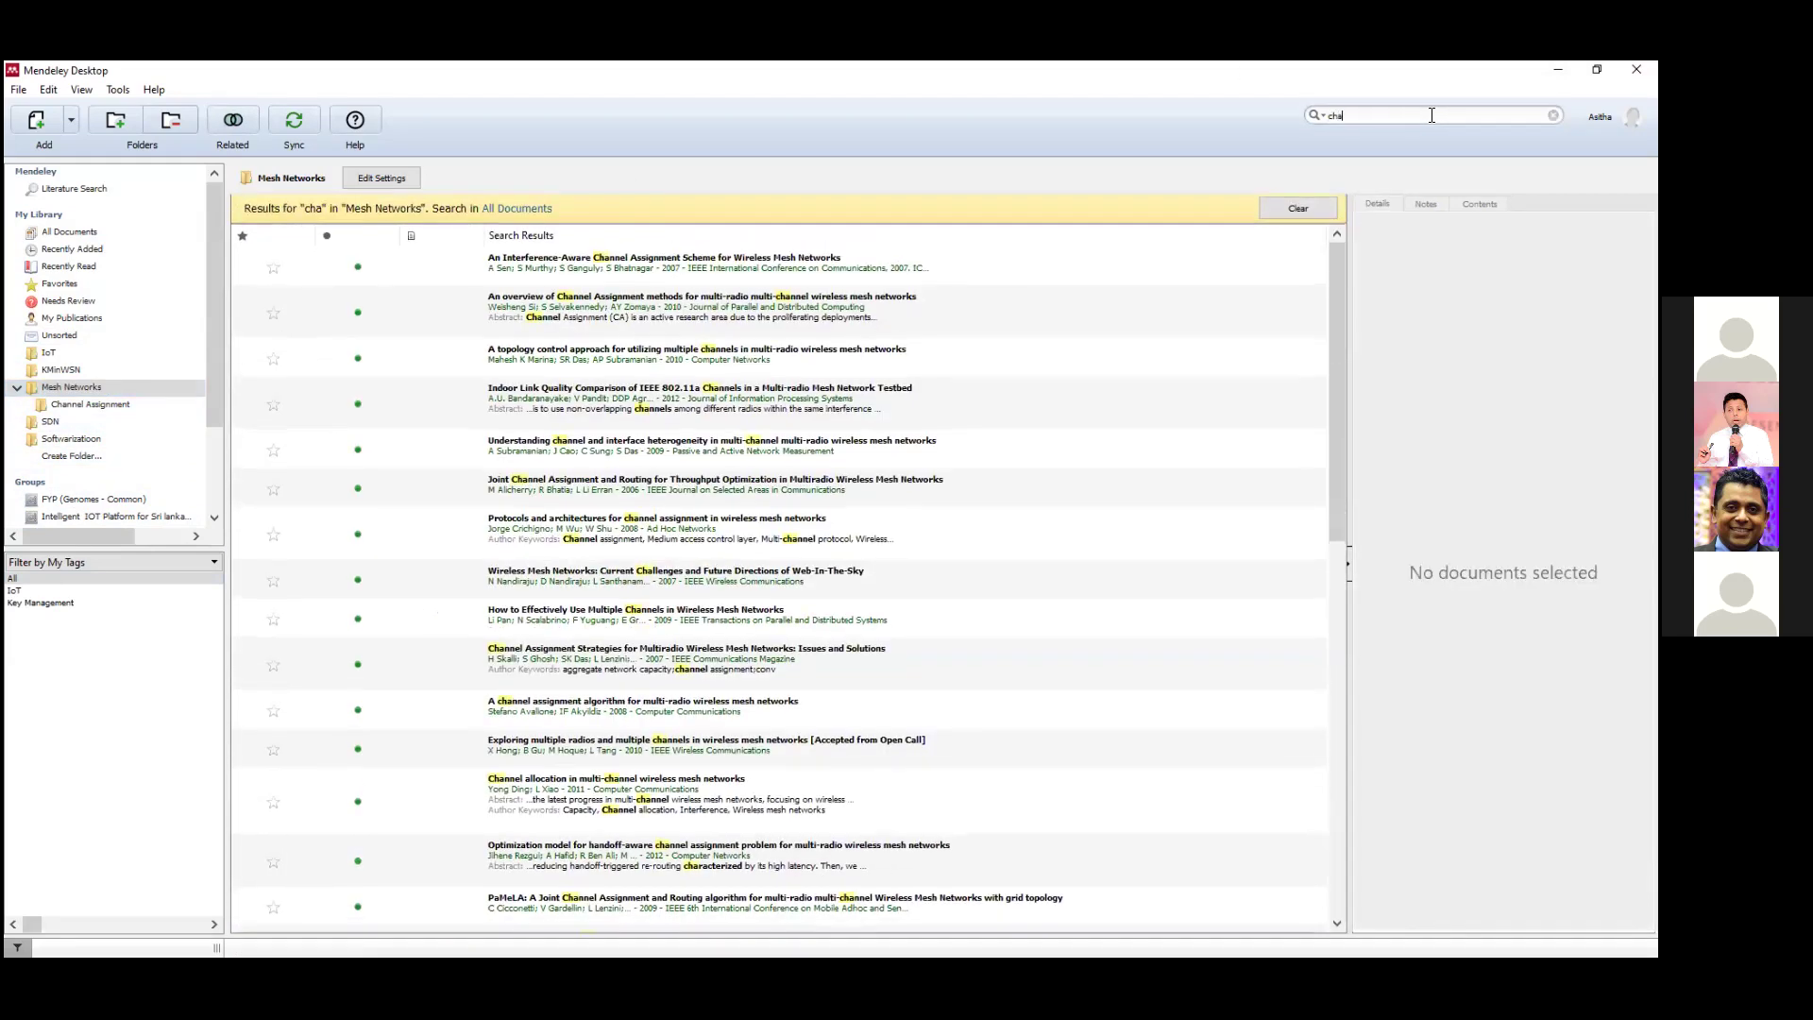
text(nnel assignment)
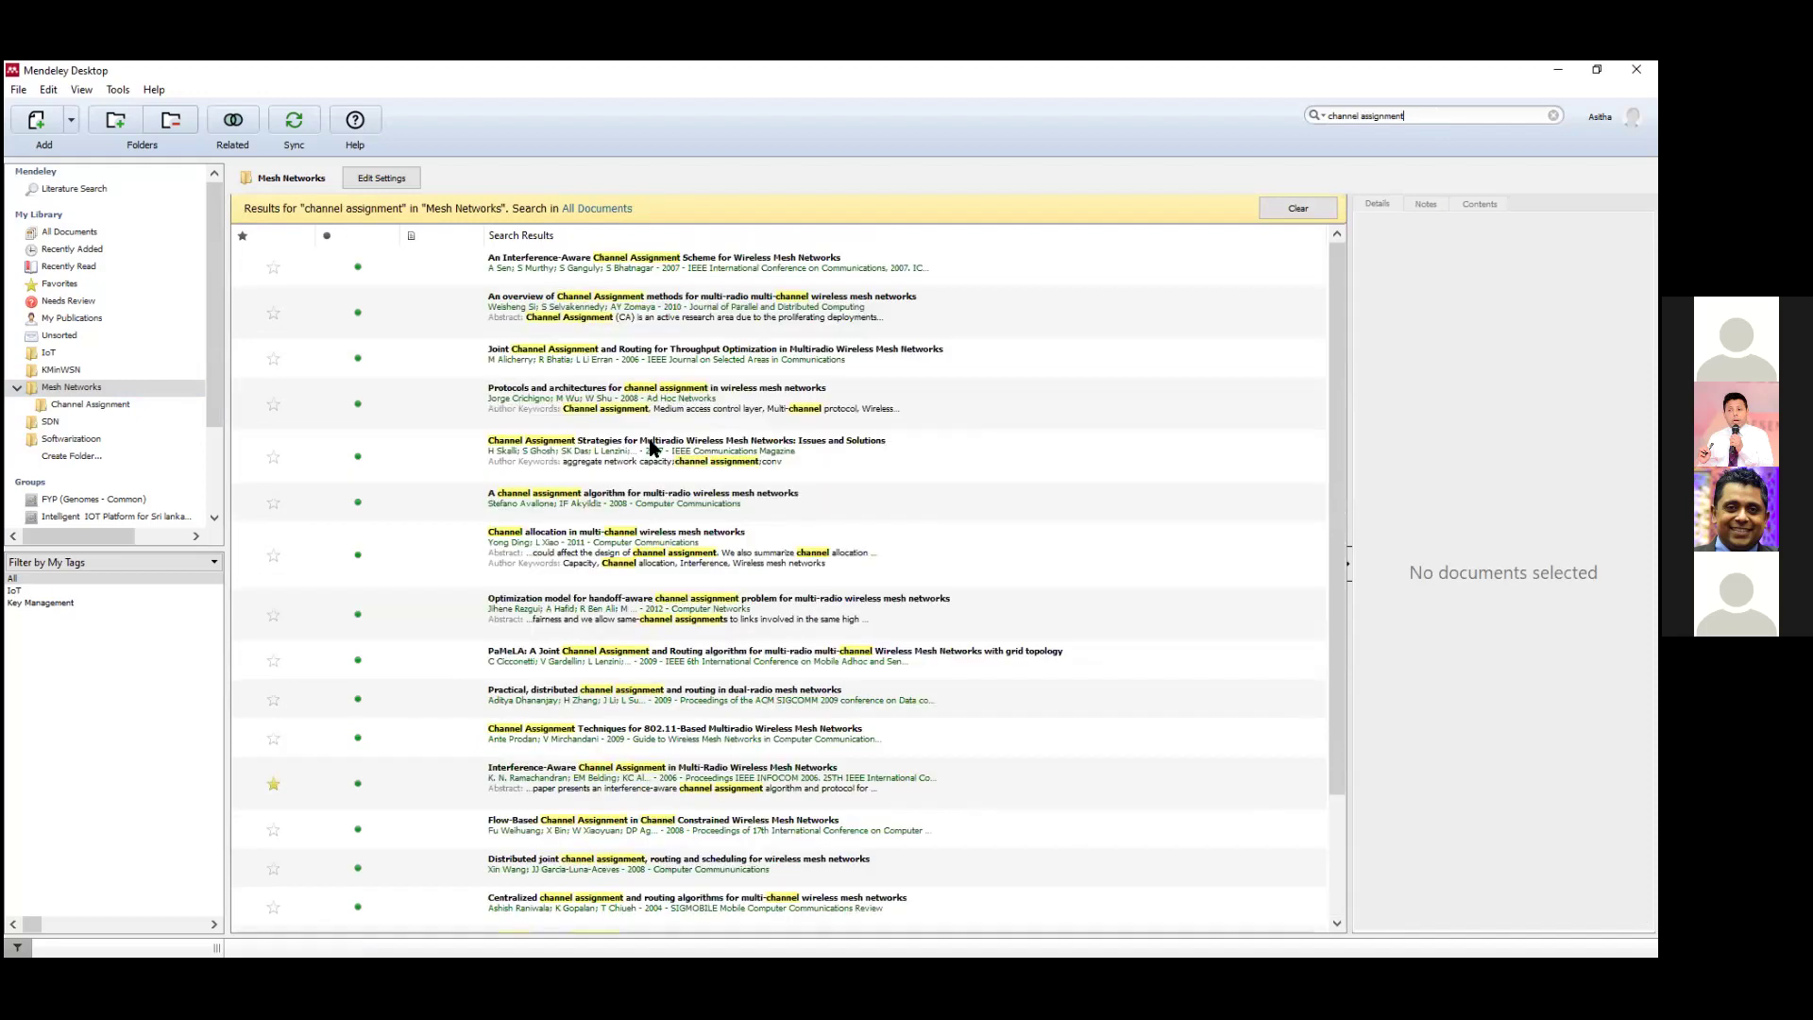
click(639, 272)
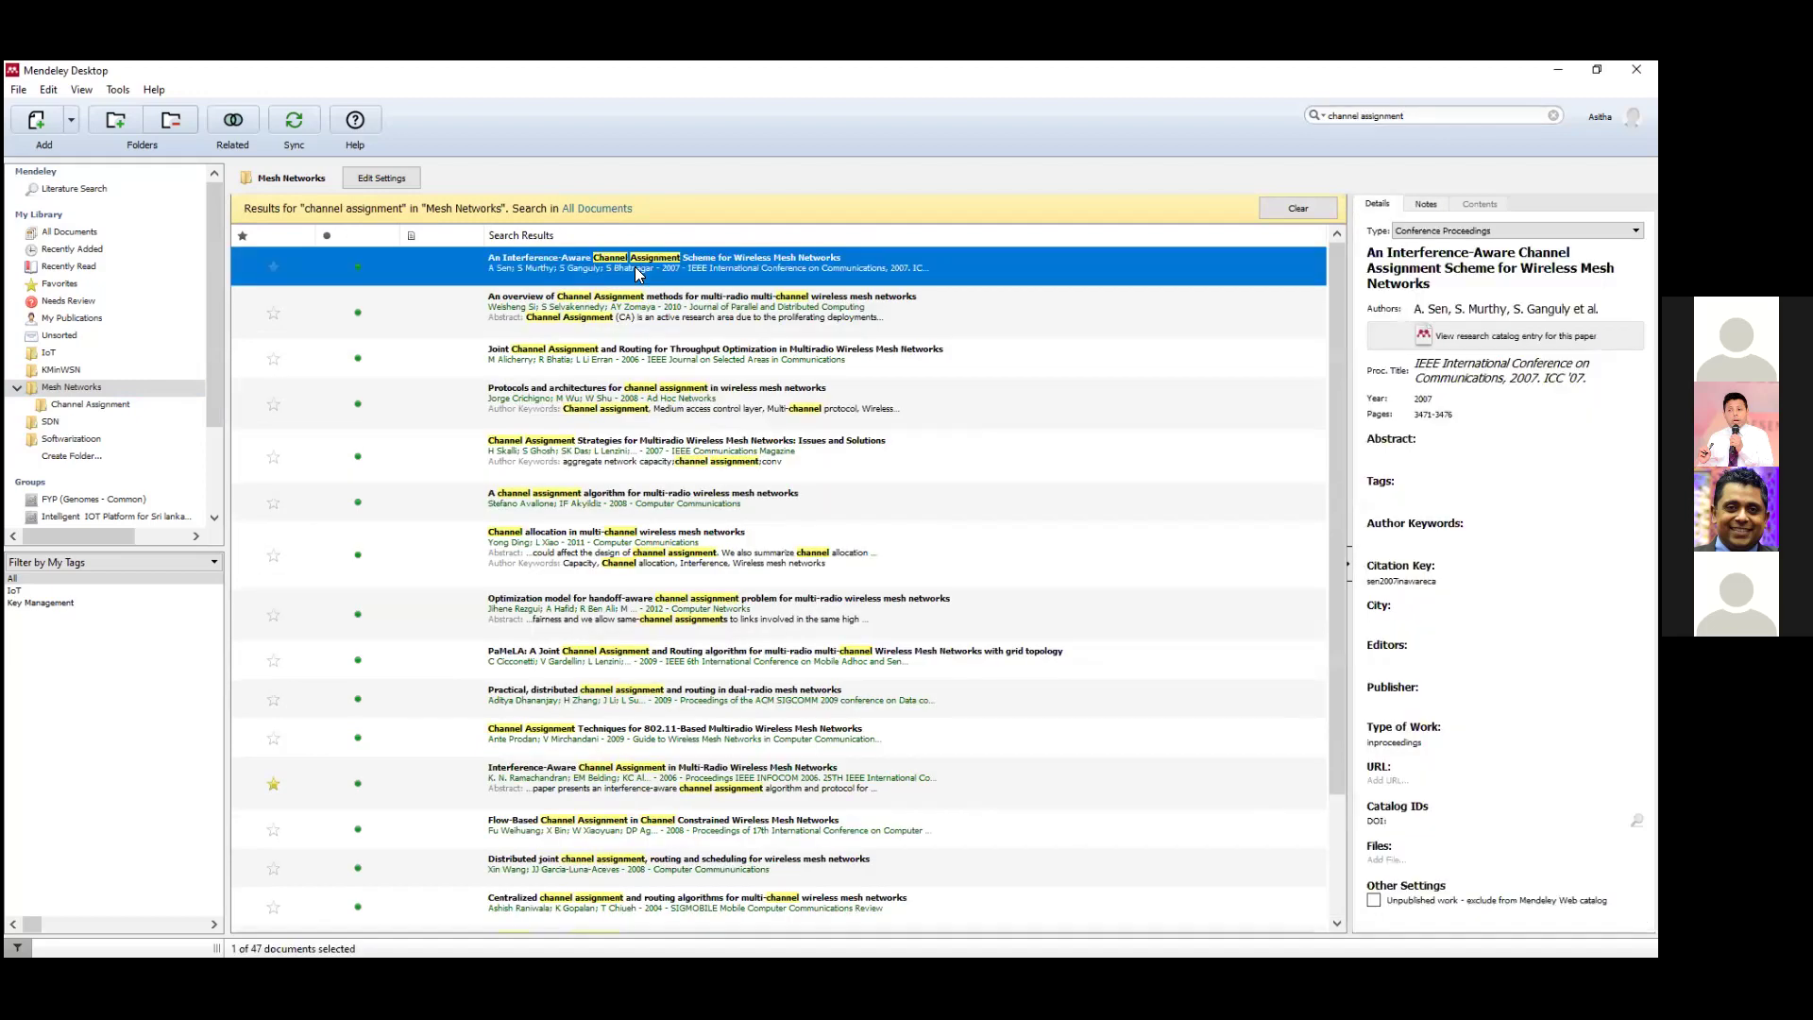
right_click(636, 268)
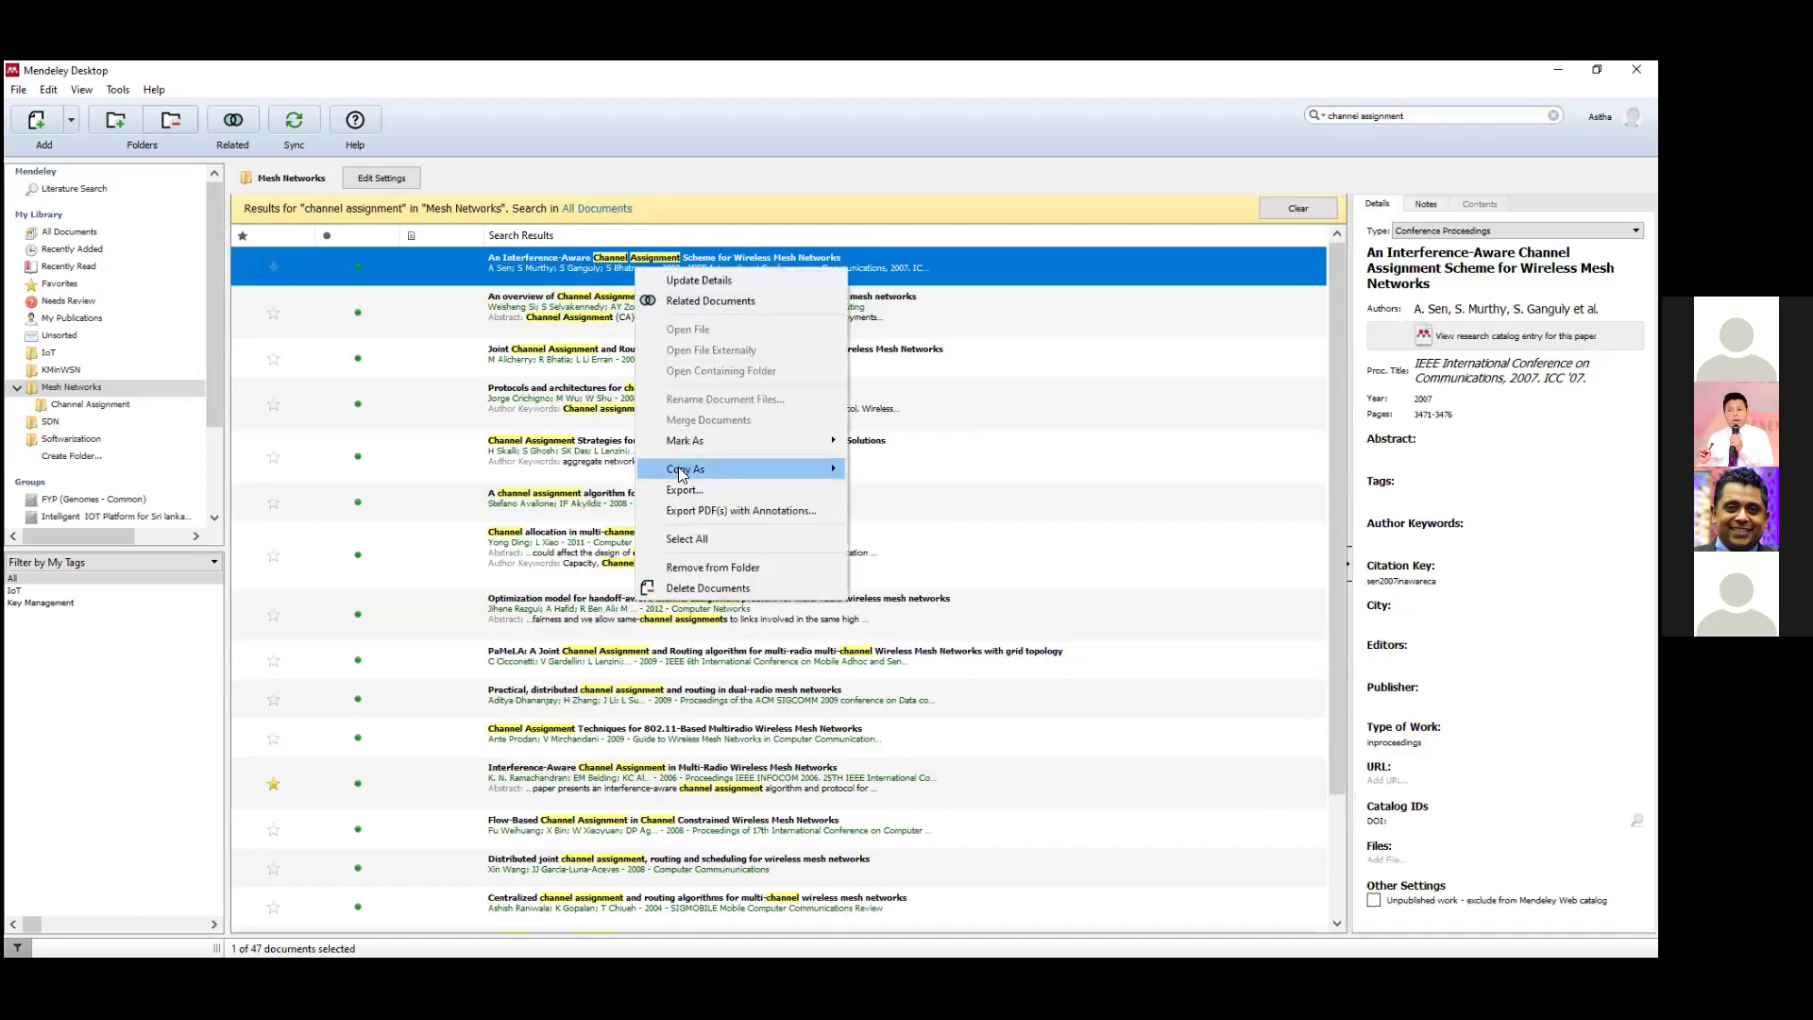
click(692, 553)
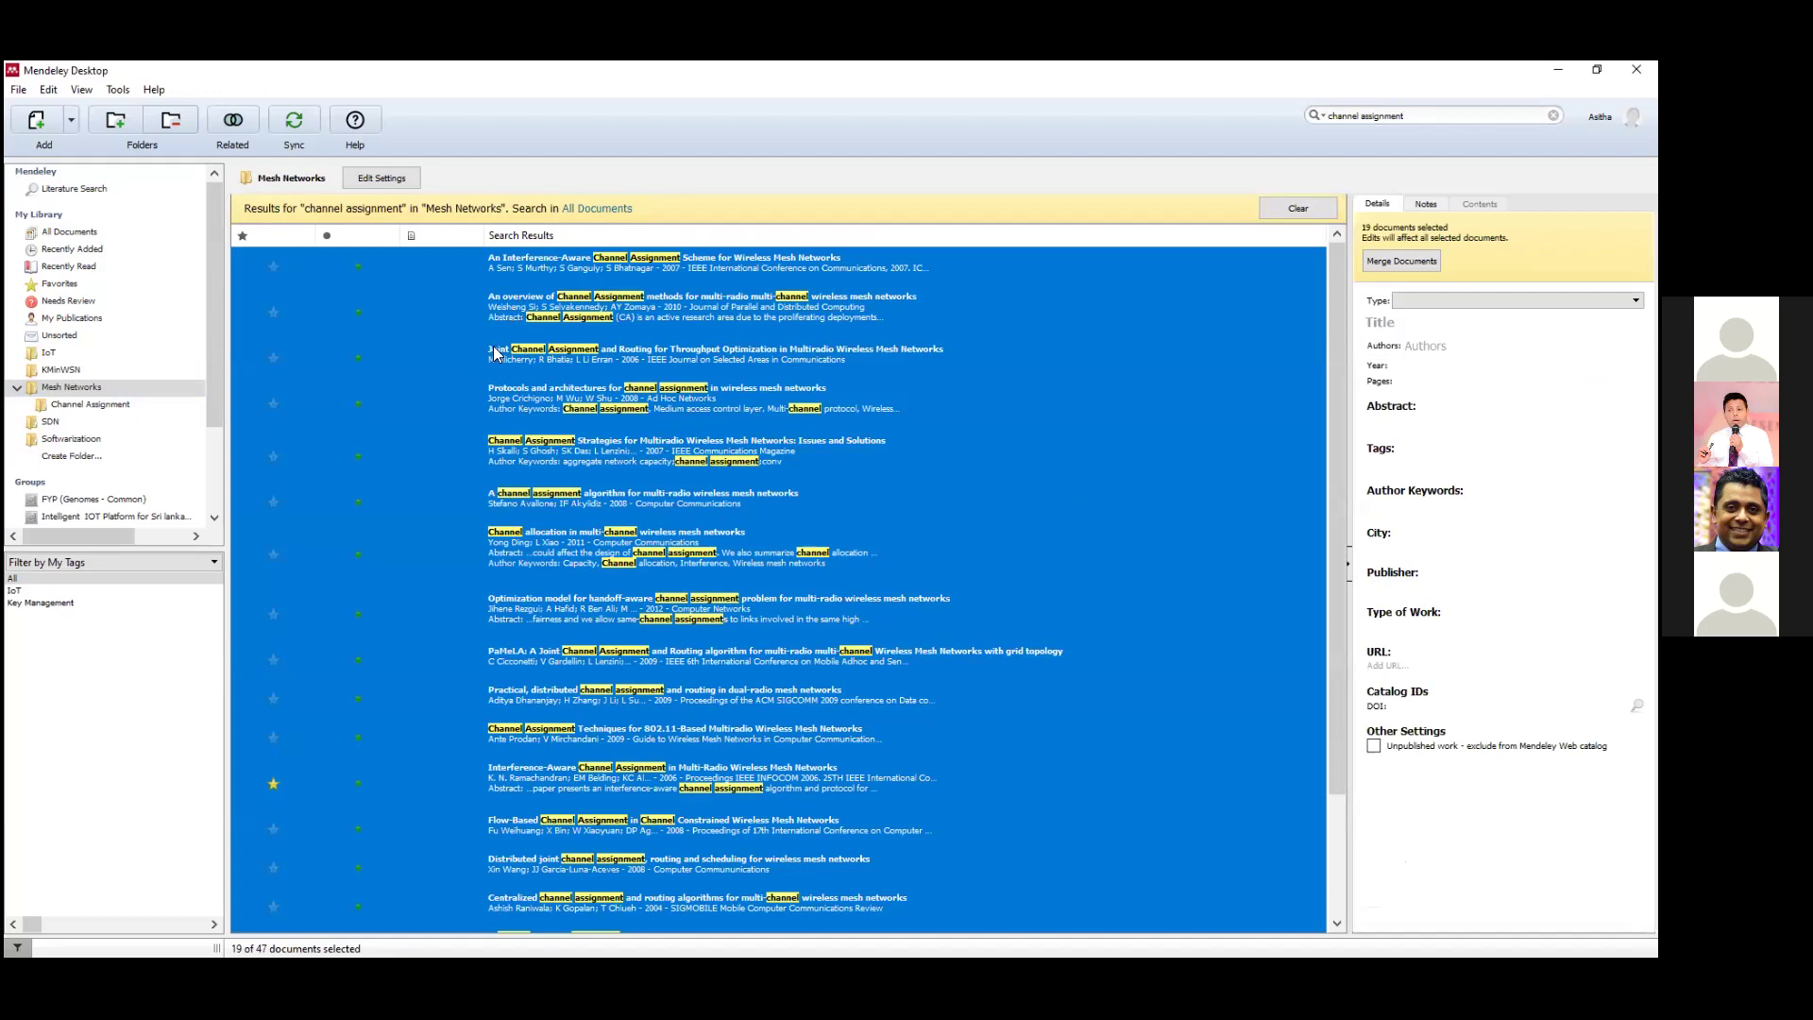
drag(521, 378, 85, 401)
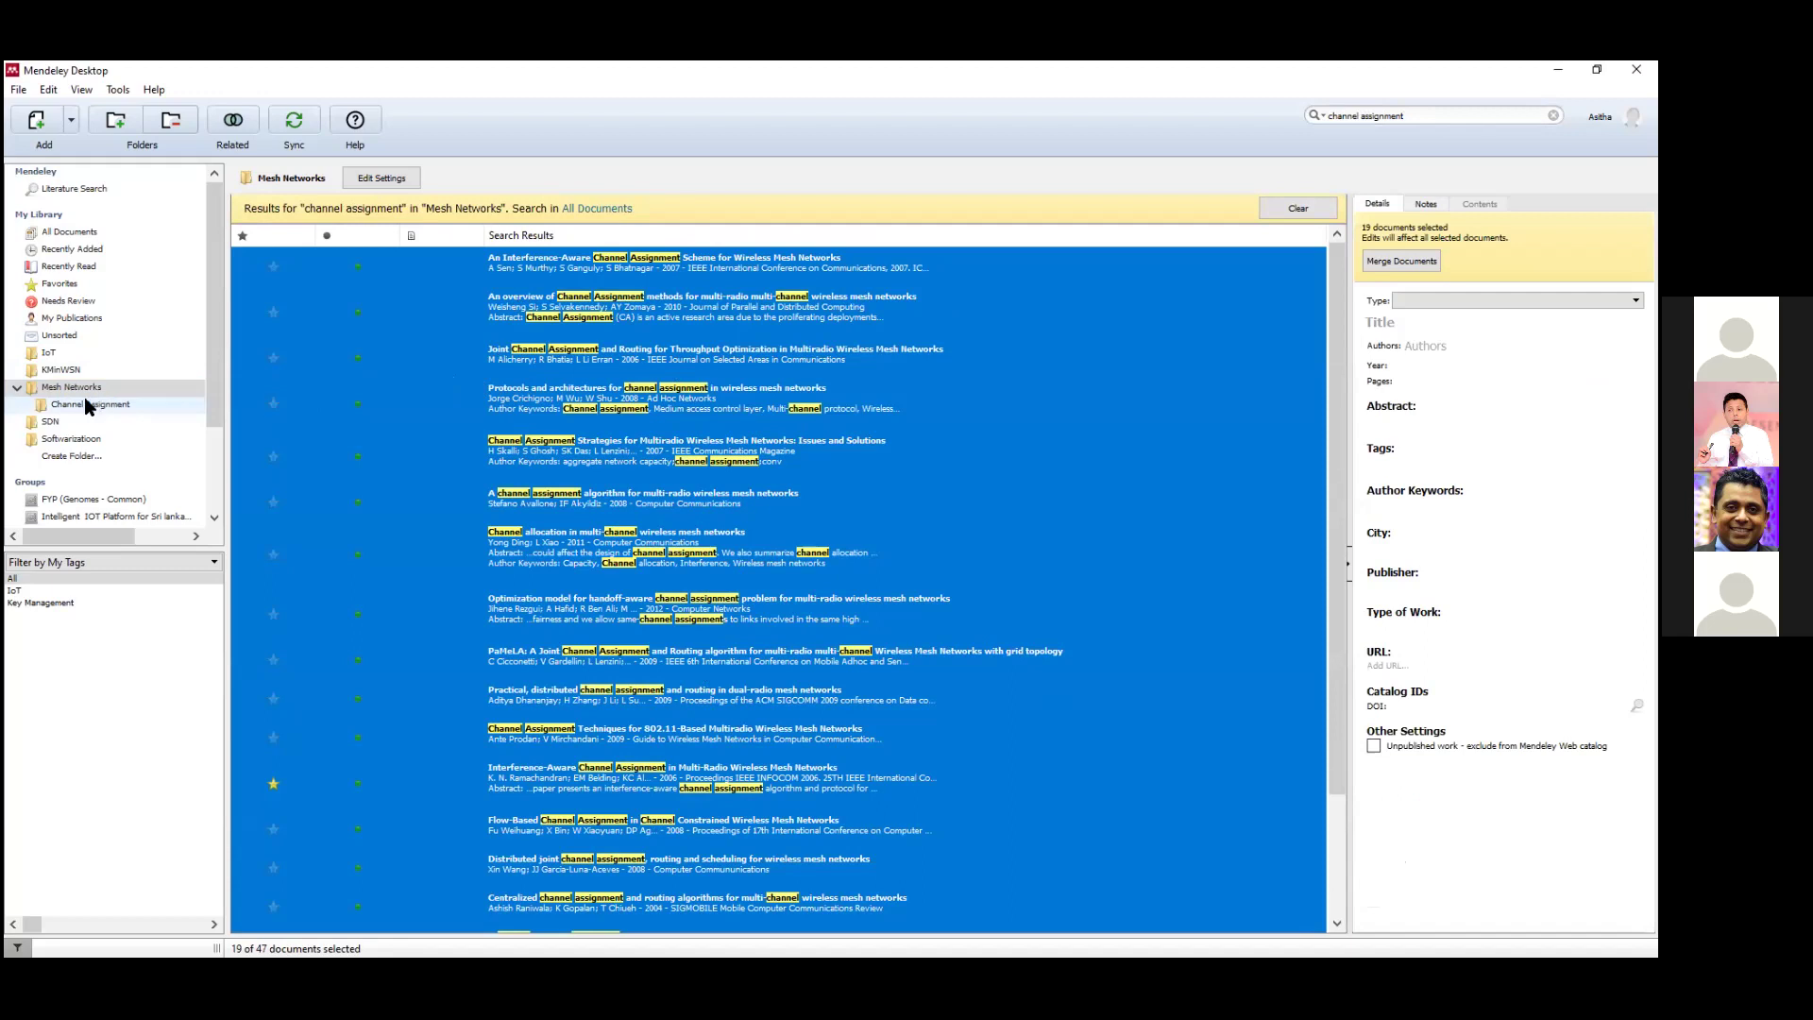
click(85, 404)
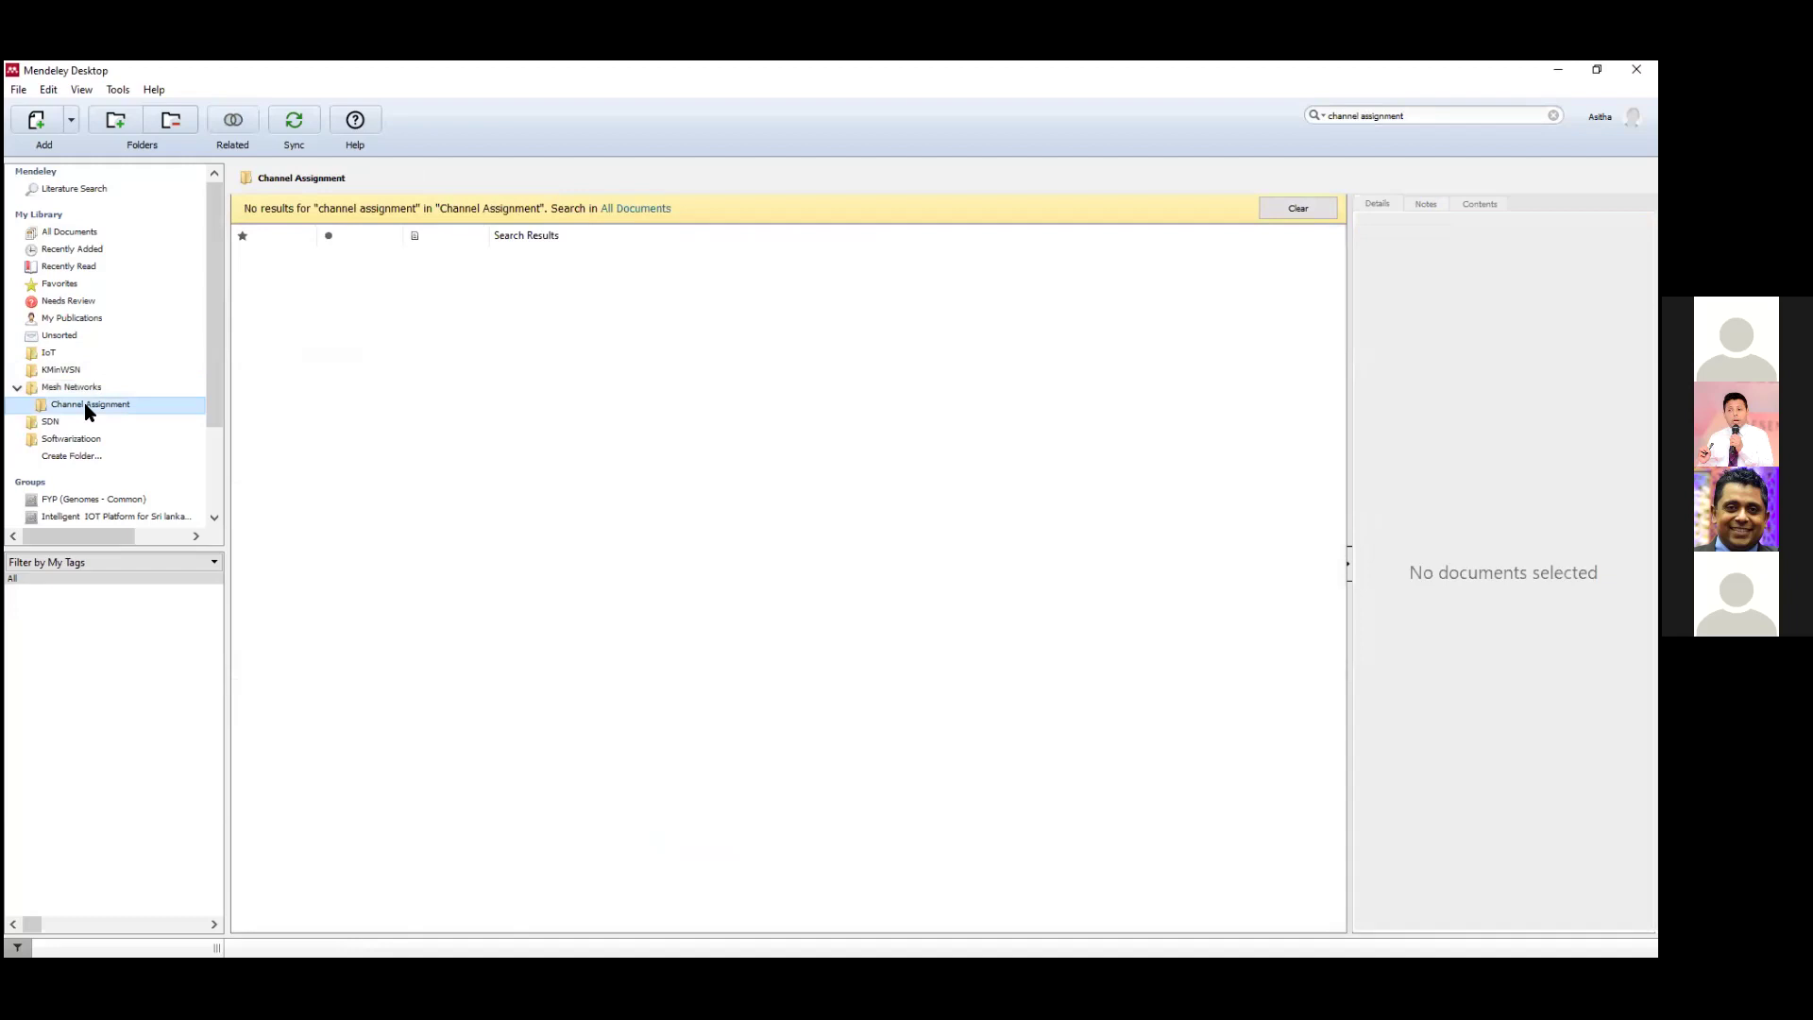
Clear the search and compare Mesh Networks with the Channel Assignment folder's contents.
click(1296, 209)
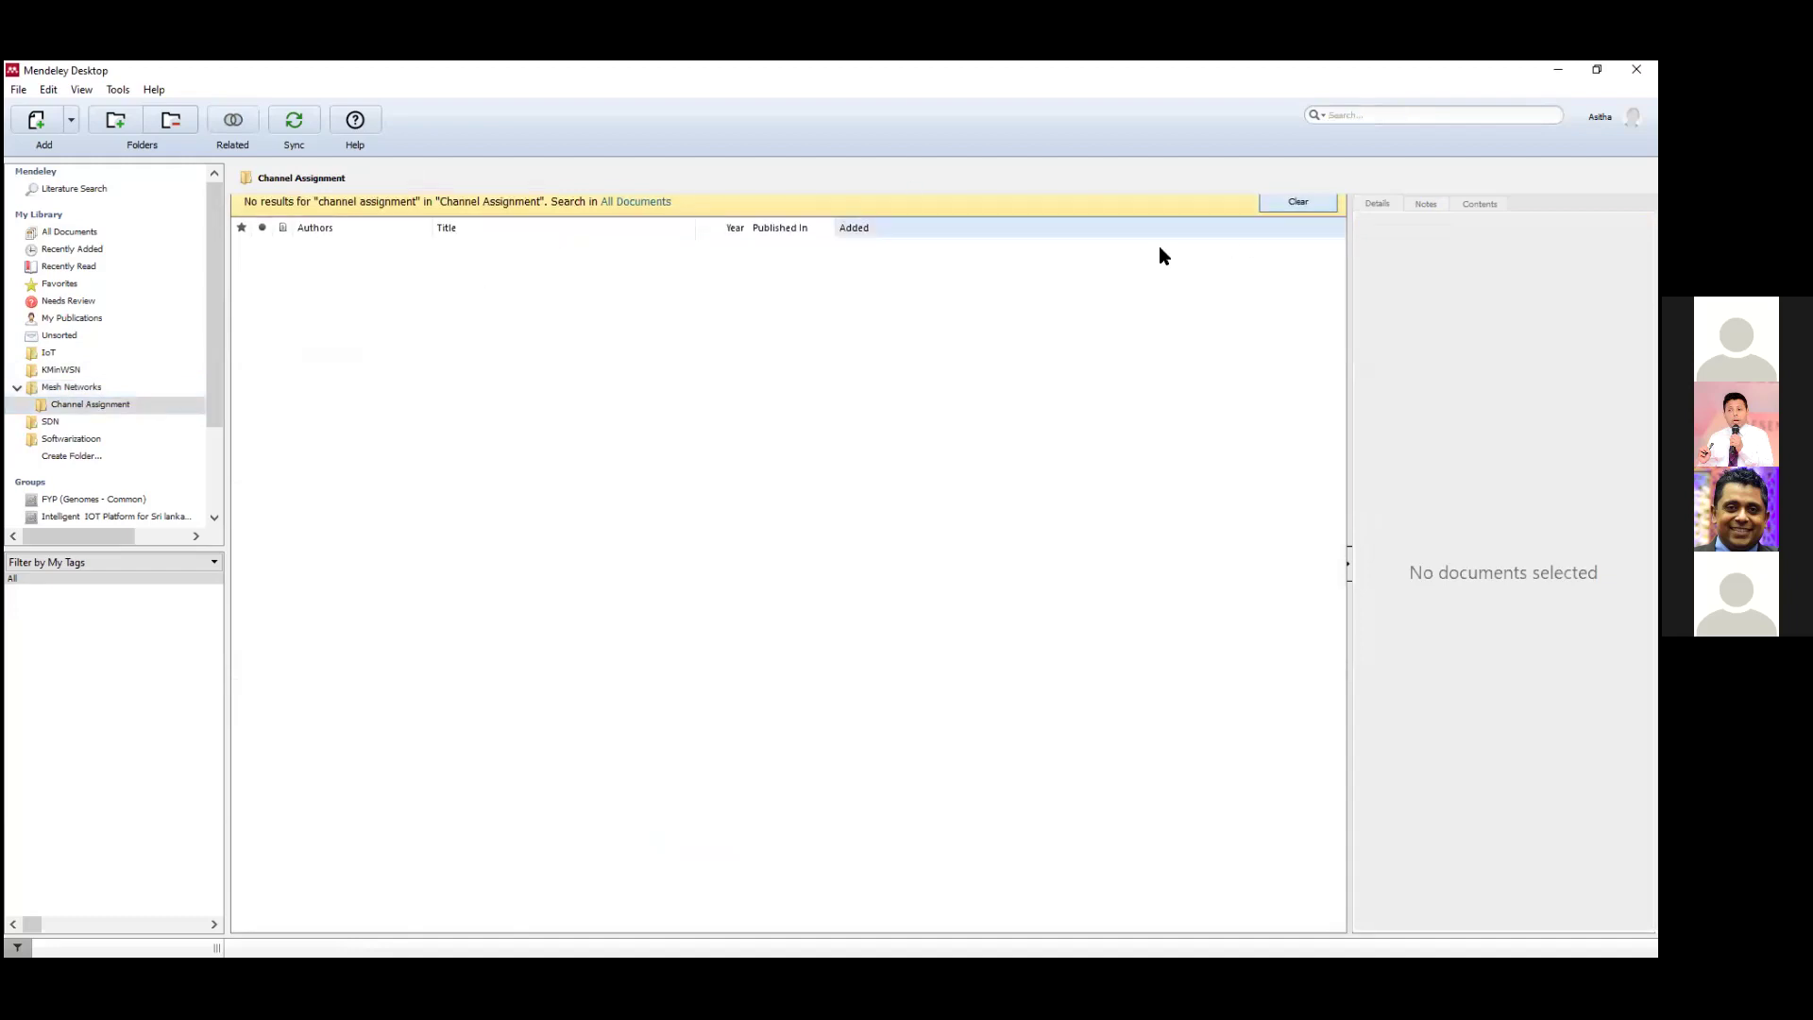
click(83, 389)
click(121, 404)
click(82, 388)
Repeat the 'channel assignment' search, filing all 19 matches into Channel Assignment and opening it.
click(1457, 114)
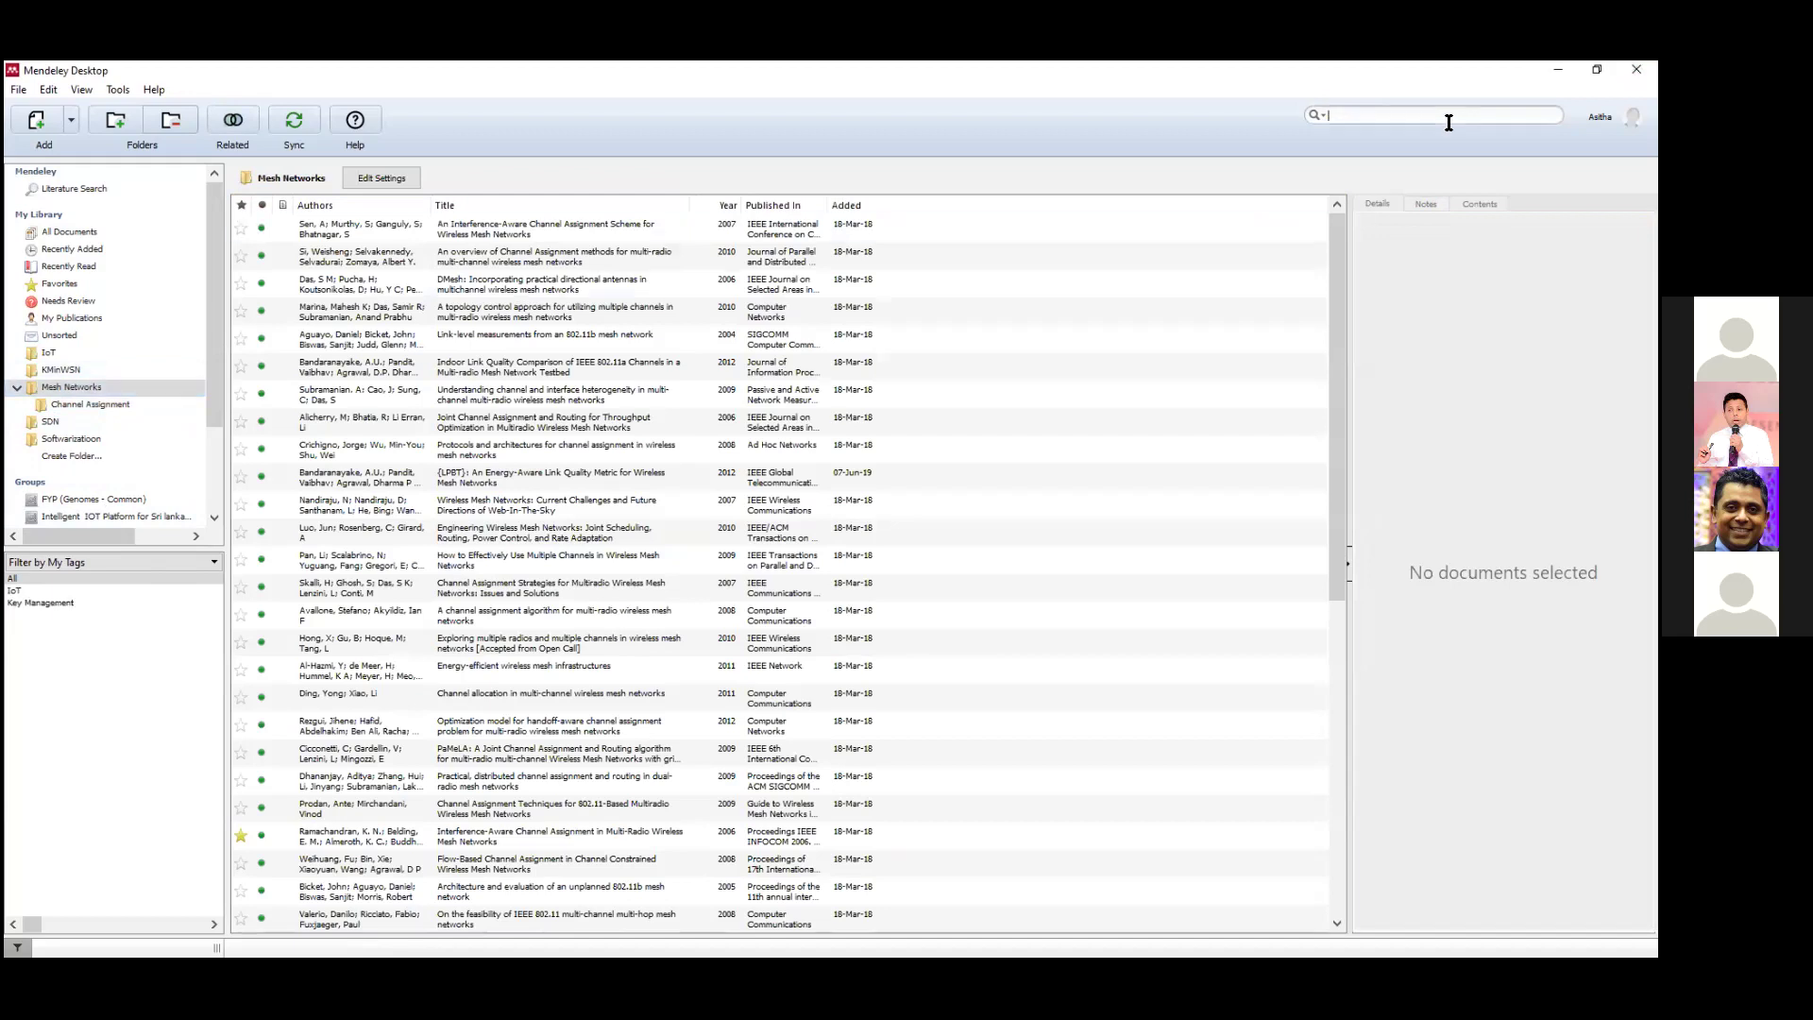
text(channel ass)
text(ig)
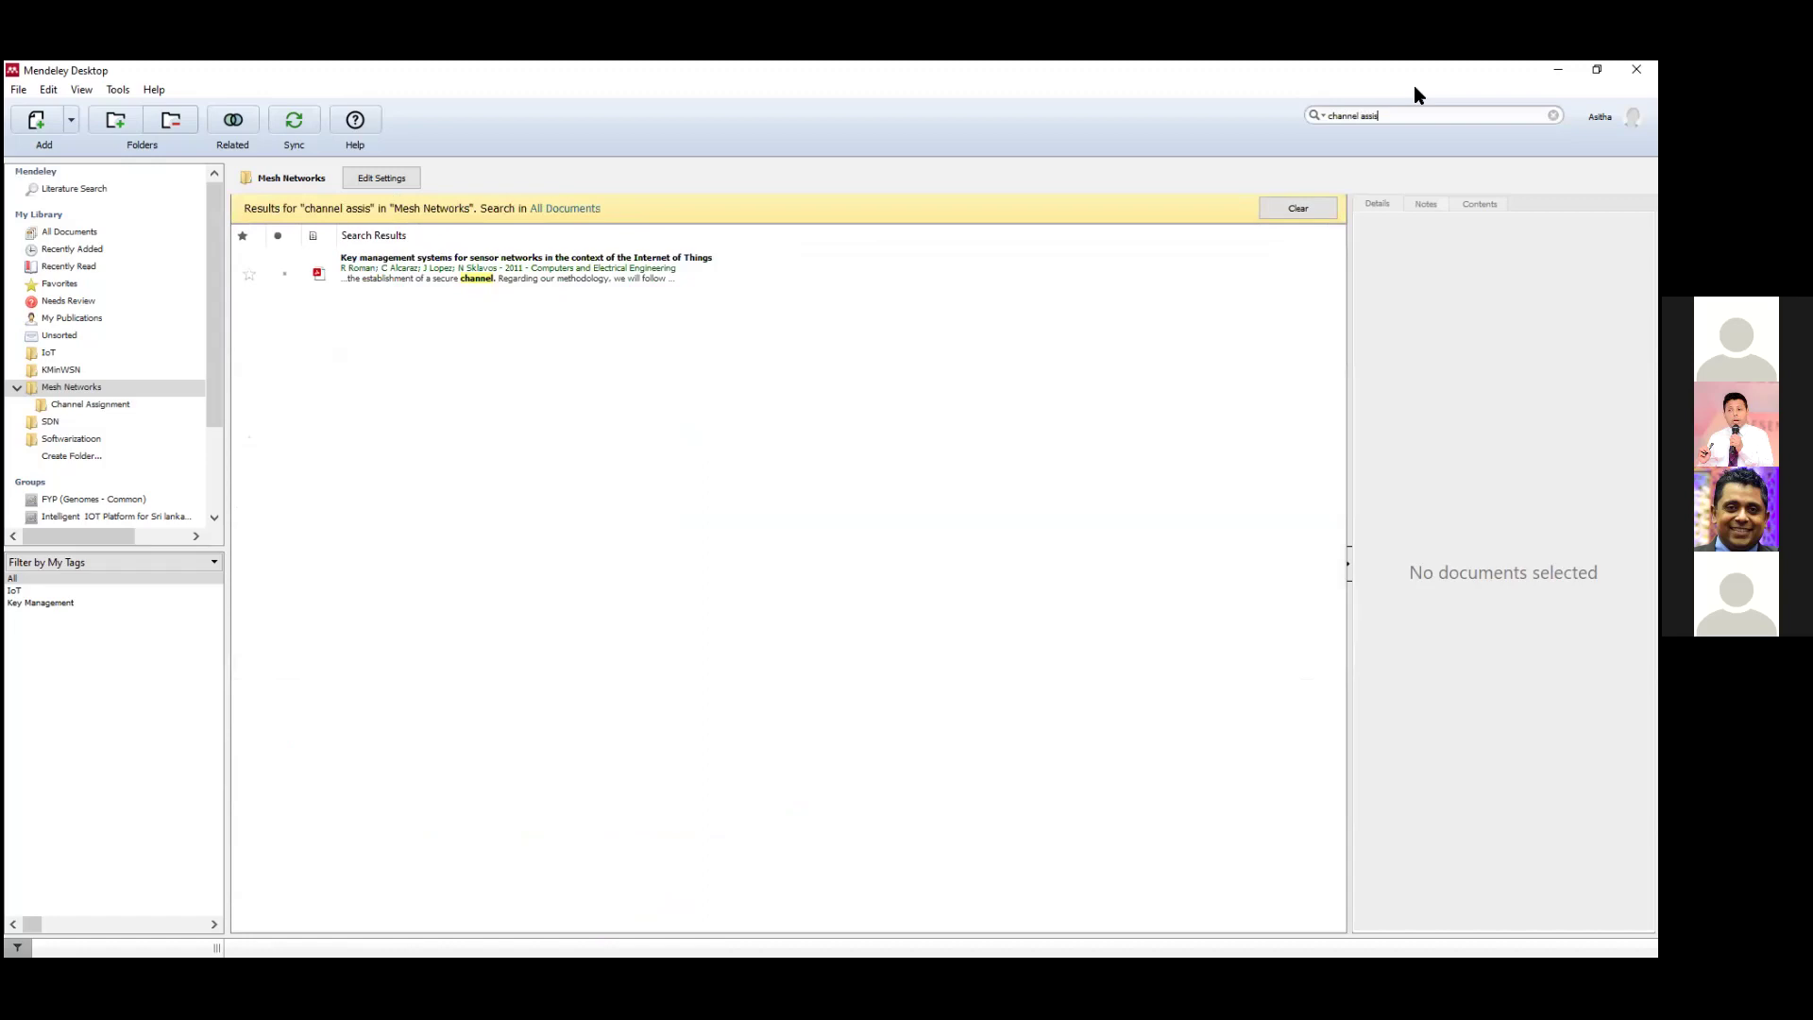
text(nment)
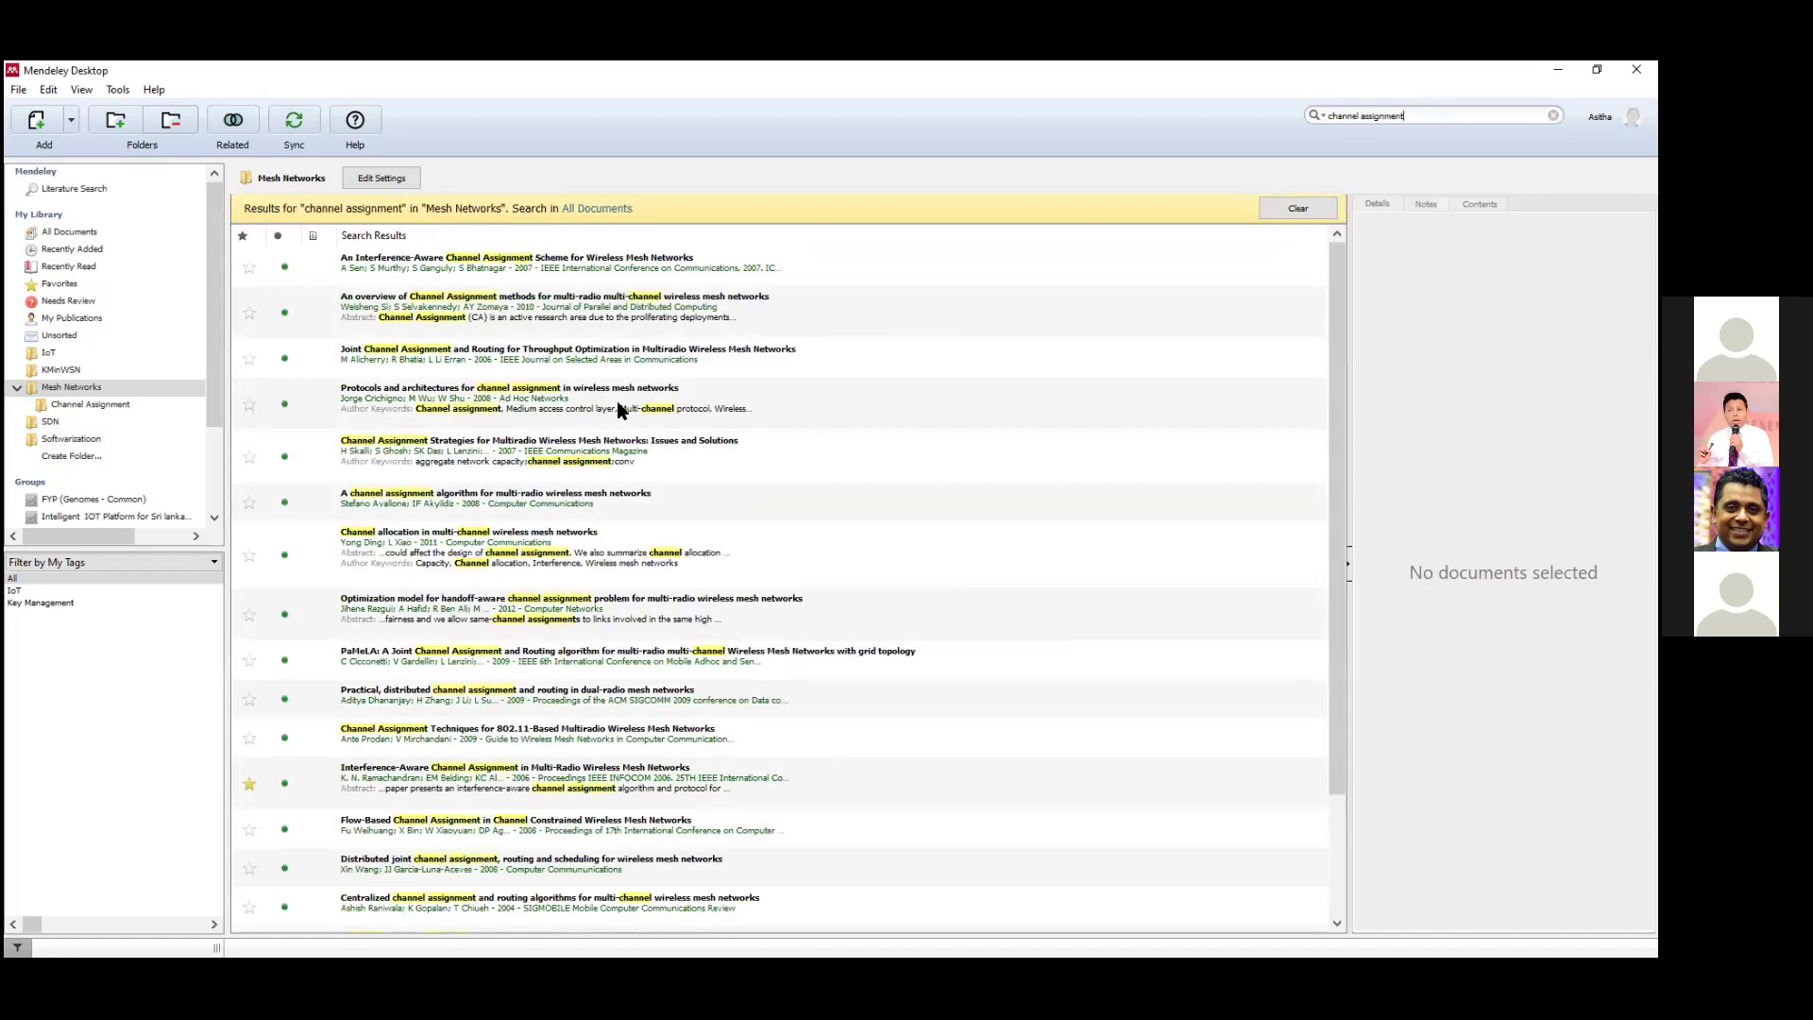
click(544, 270)
right_click(545, 272)
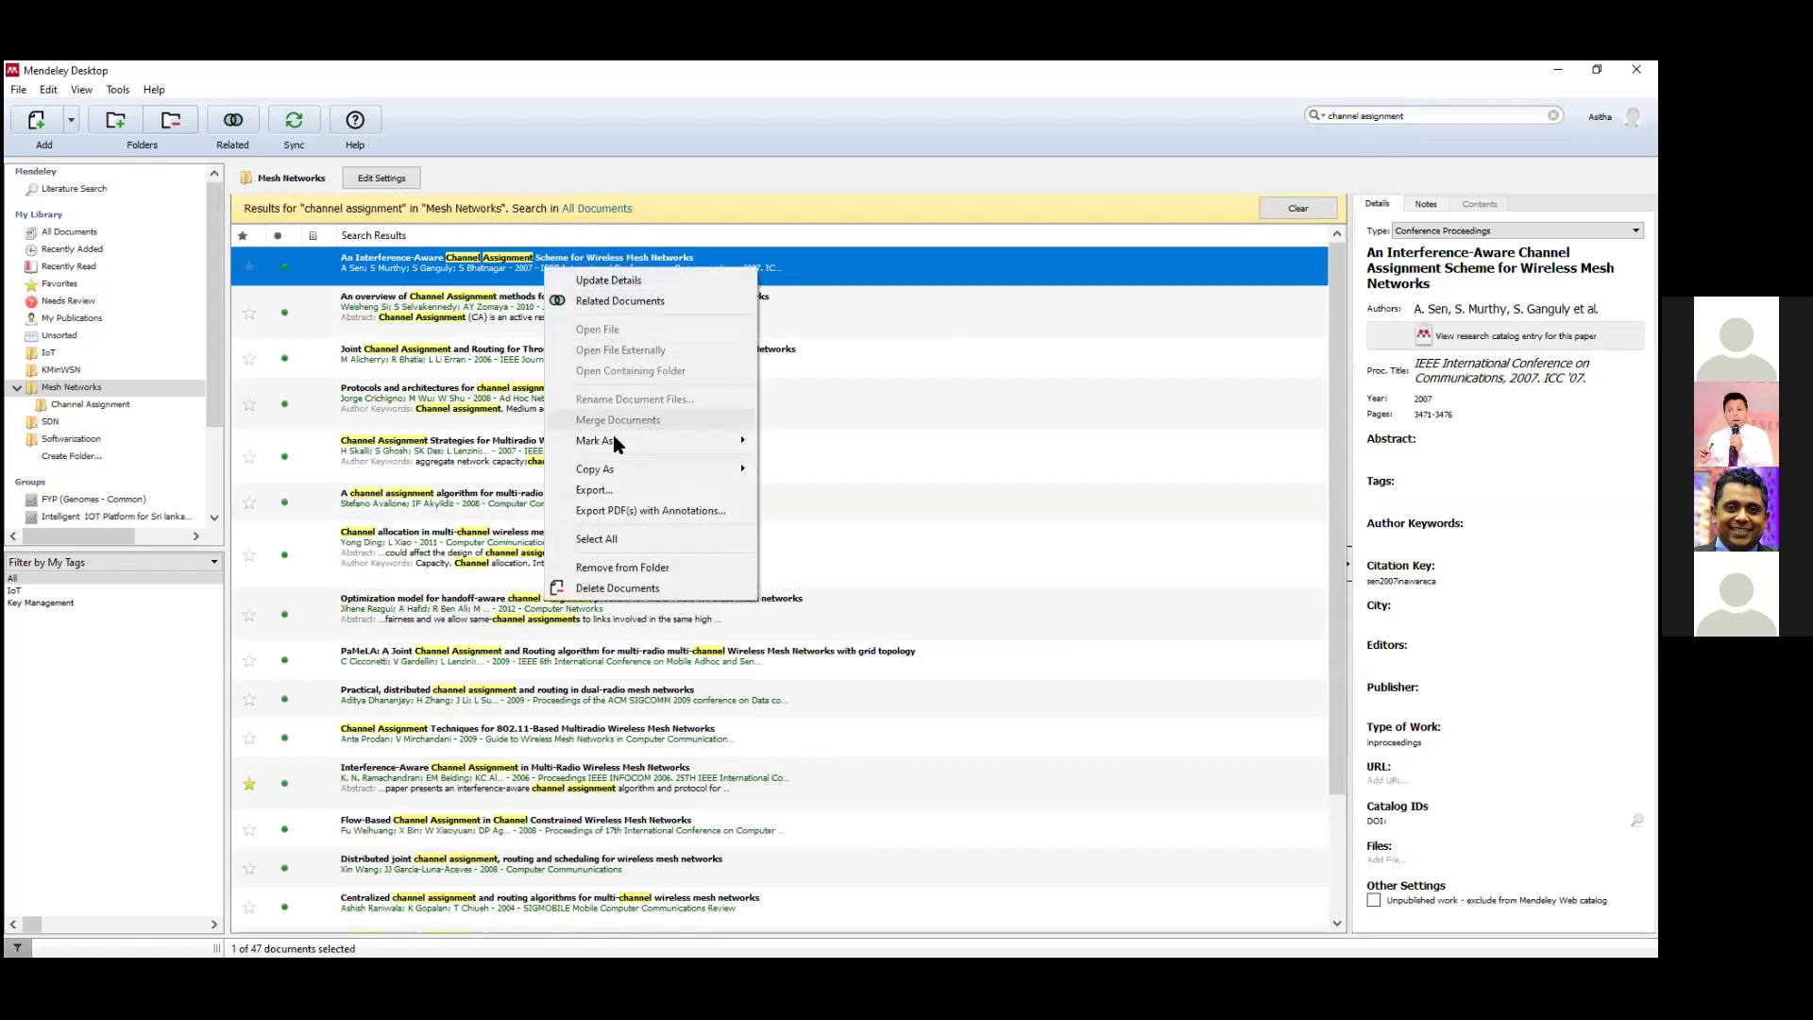
click(612, 538)
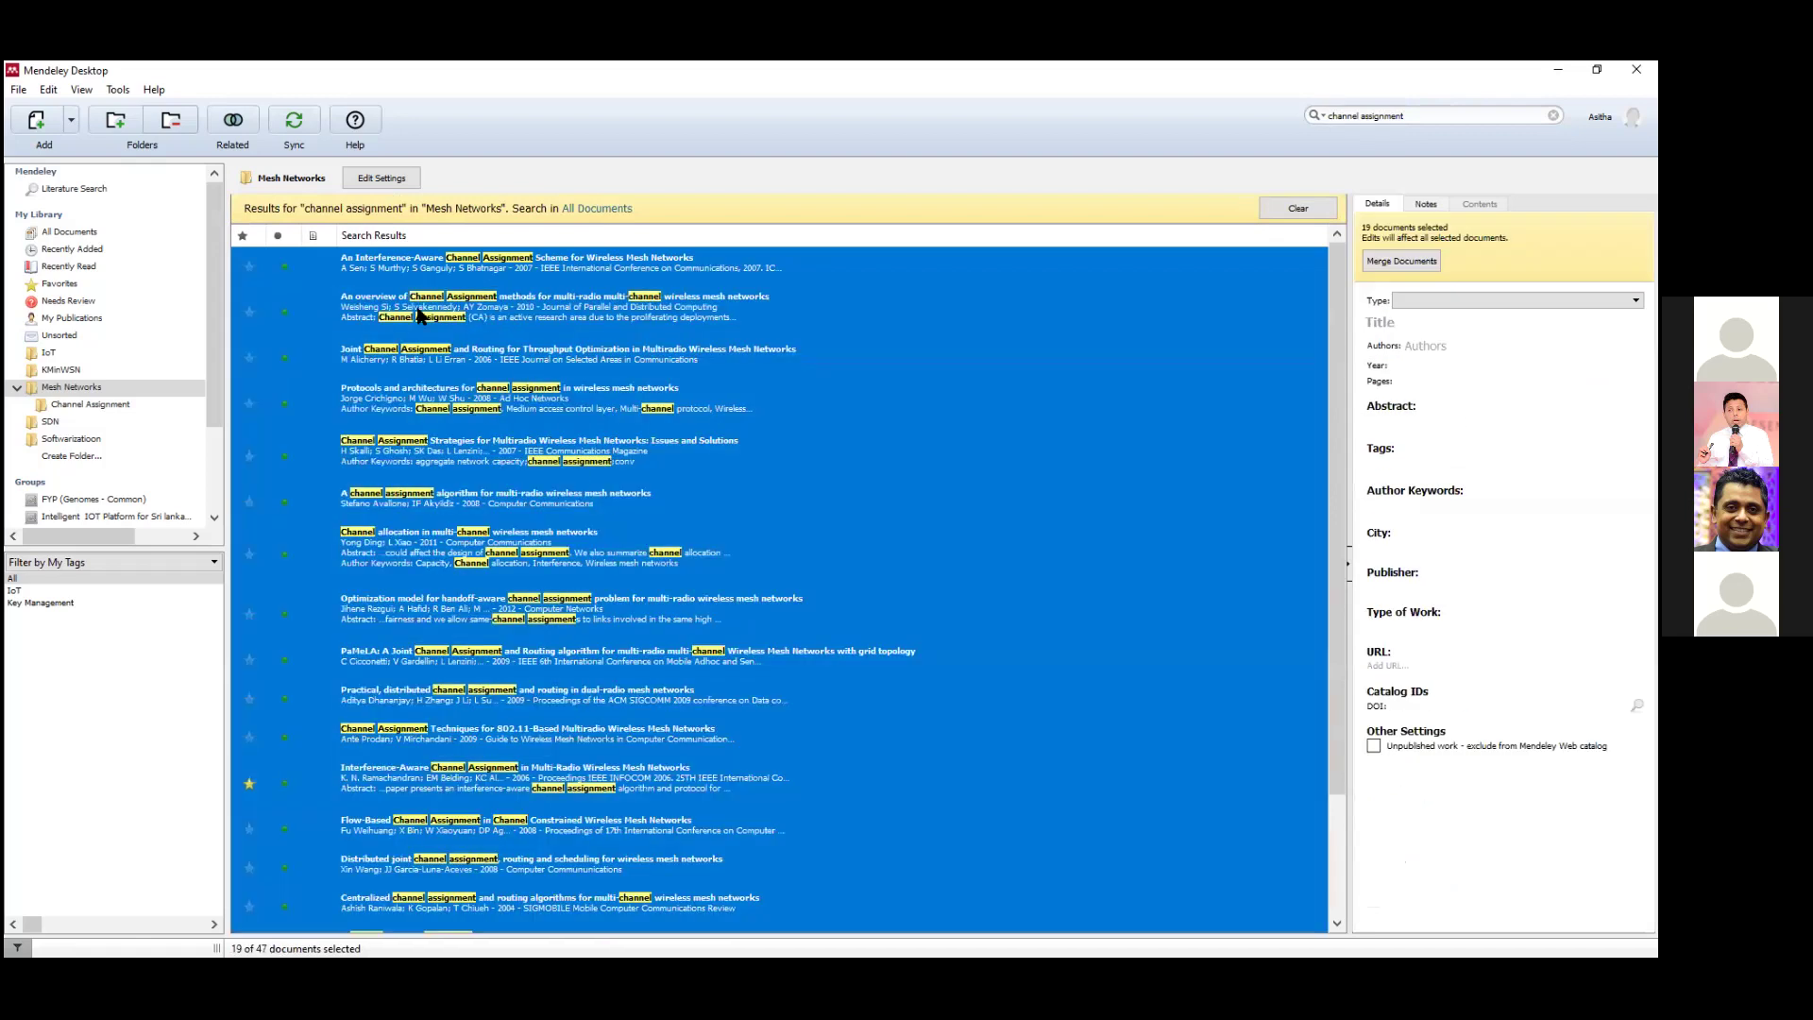
drag(373, 307, 80, 410)
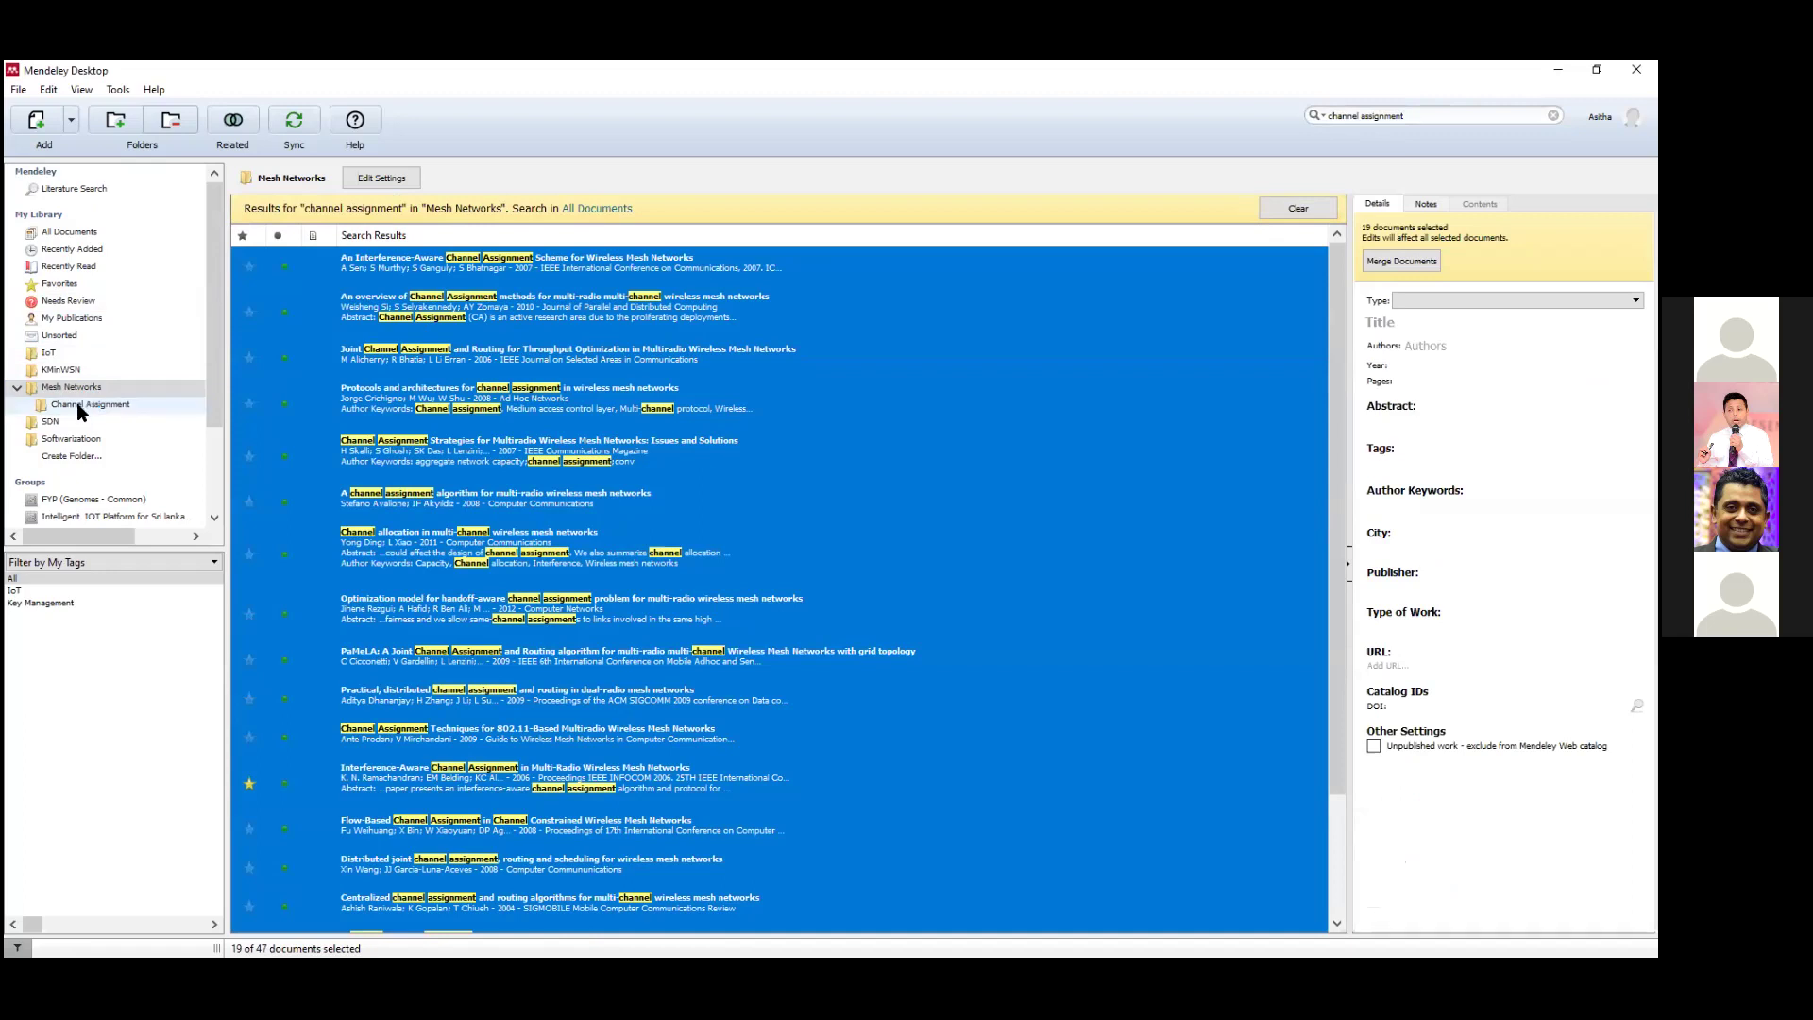
click(80, 406)
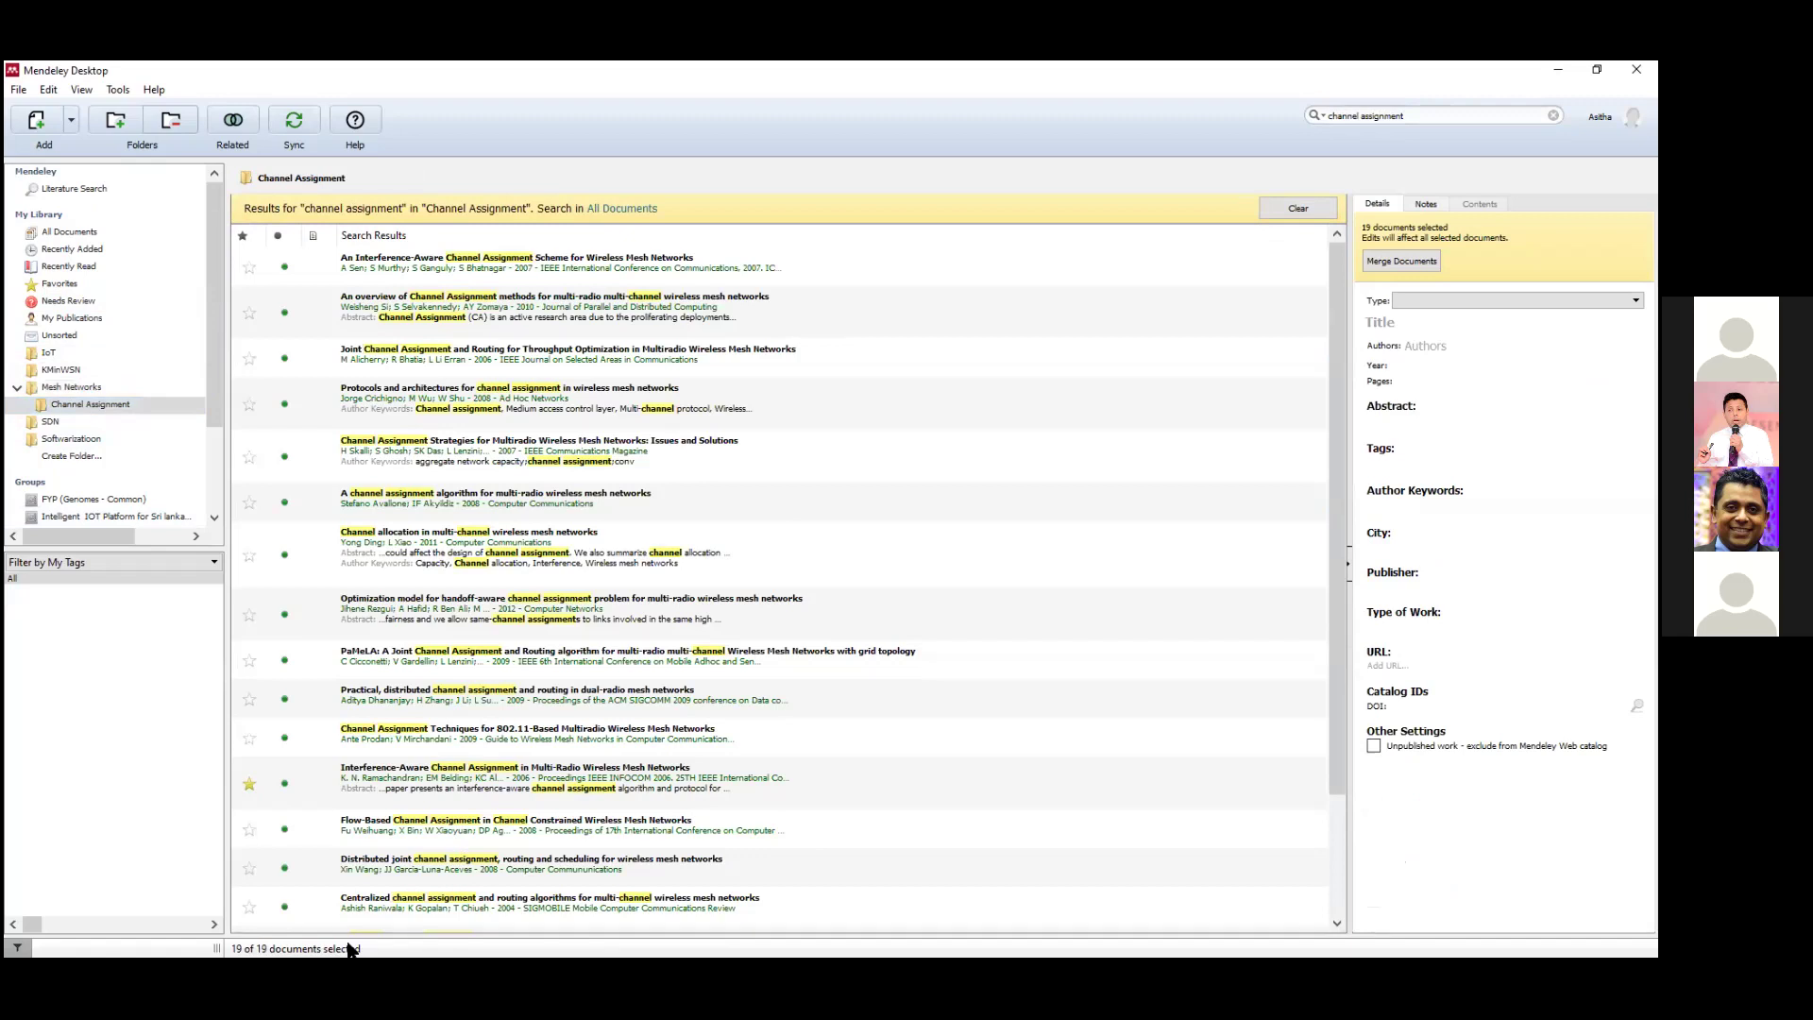
Clear the 'channel assignment' search and browse Mesh Networks and its Channel Assignment subfolder.
click(1278, 205)
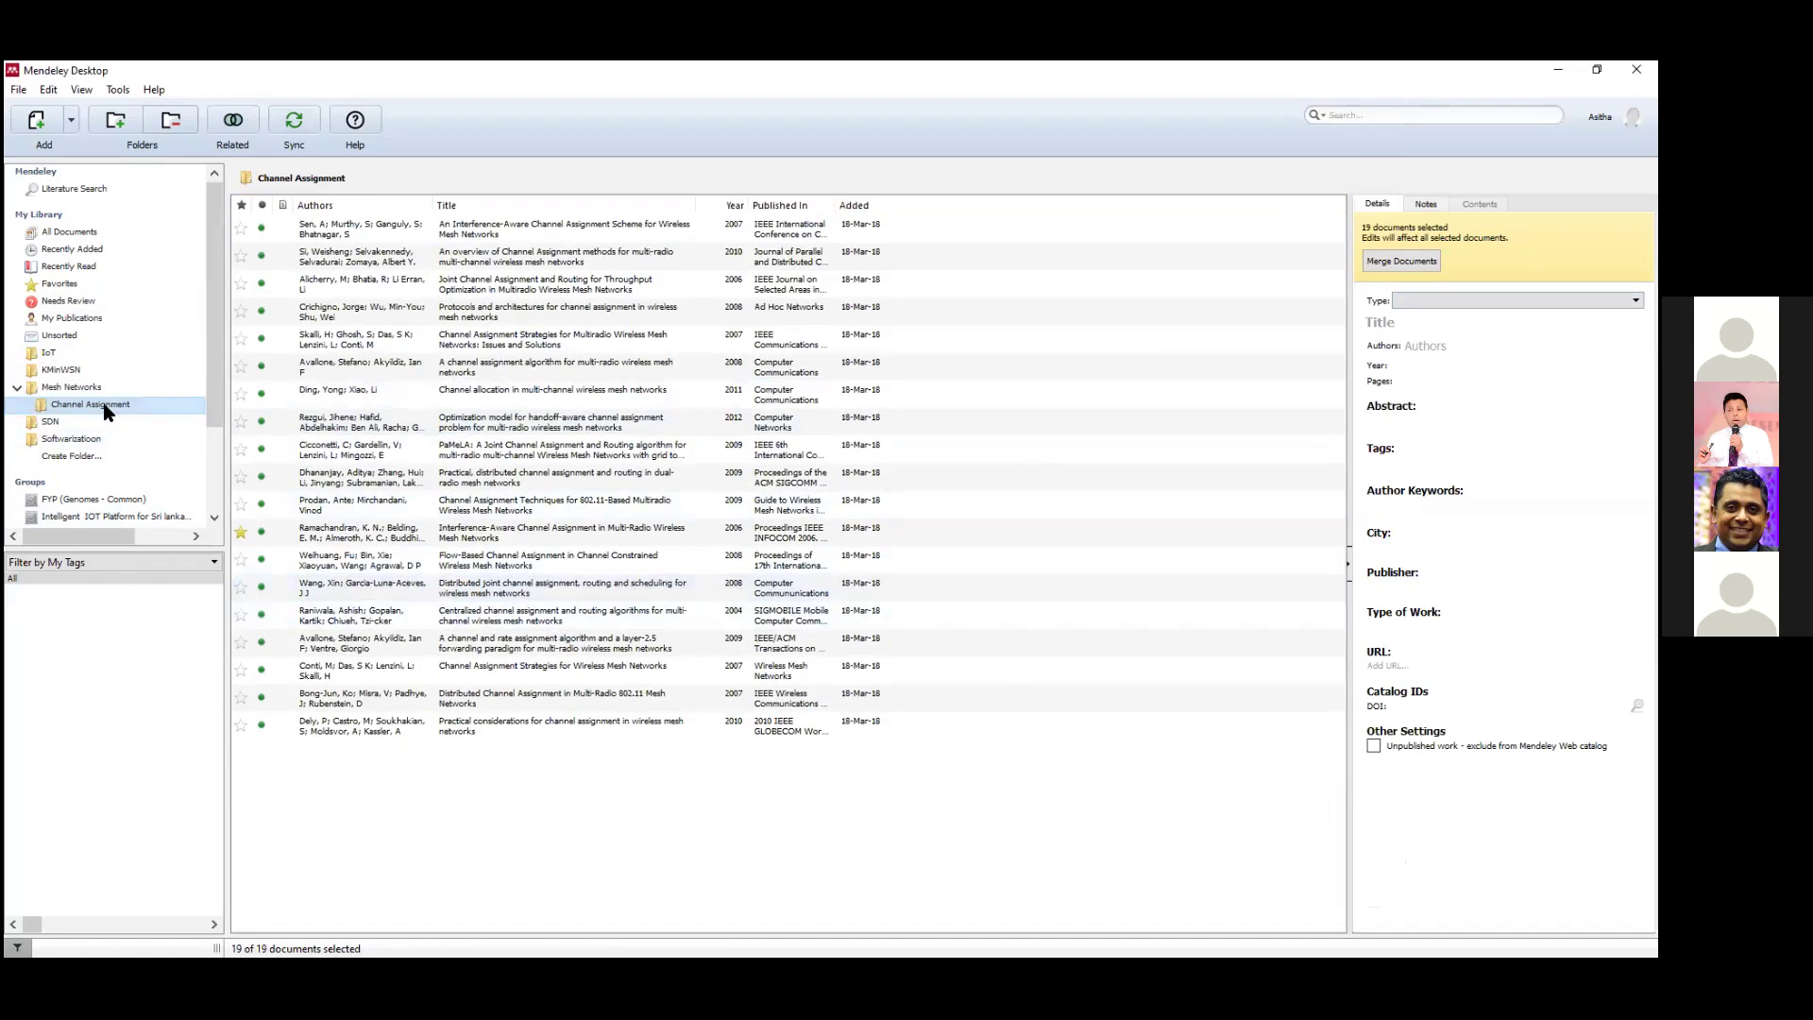
click(90, 387)
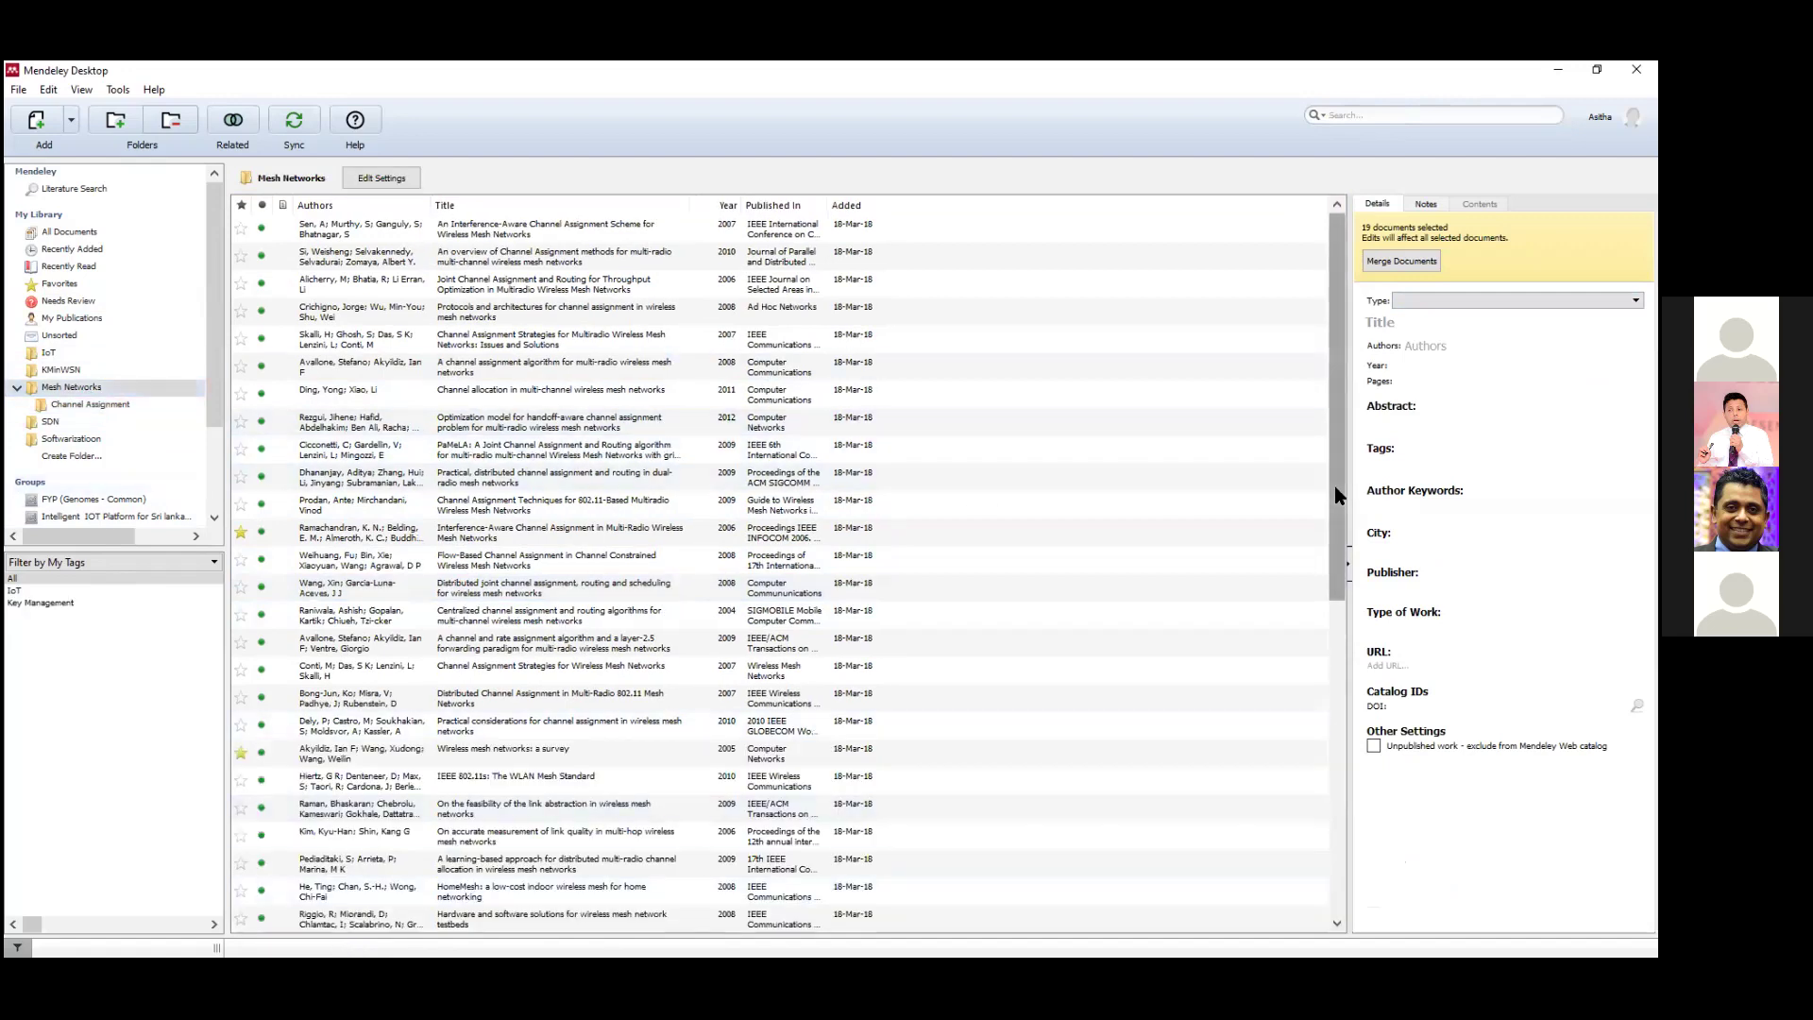
click(81, 388)
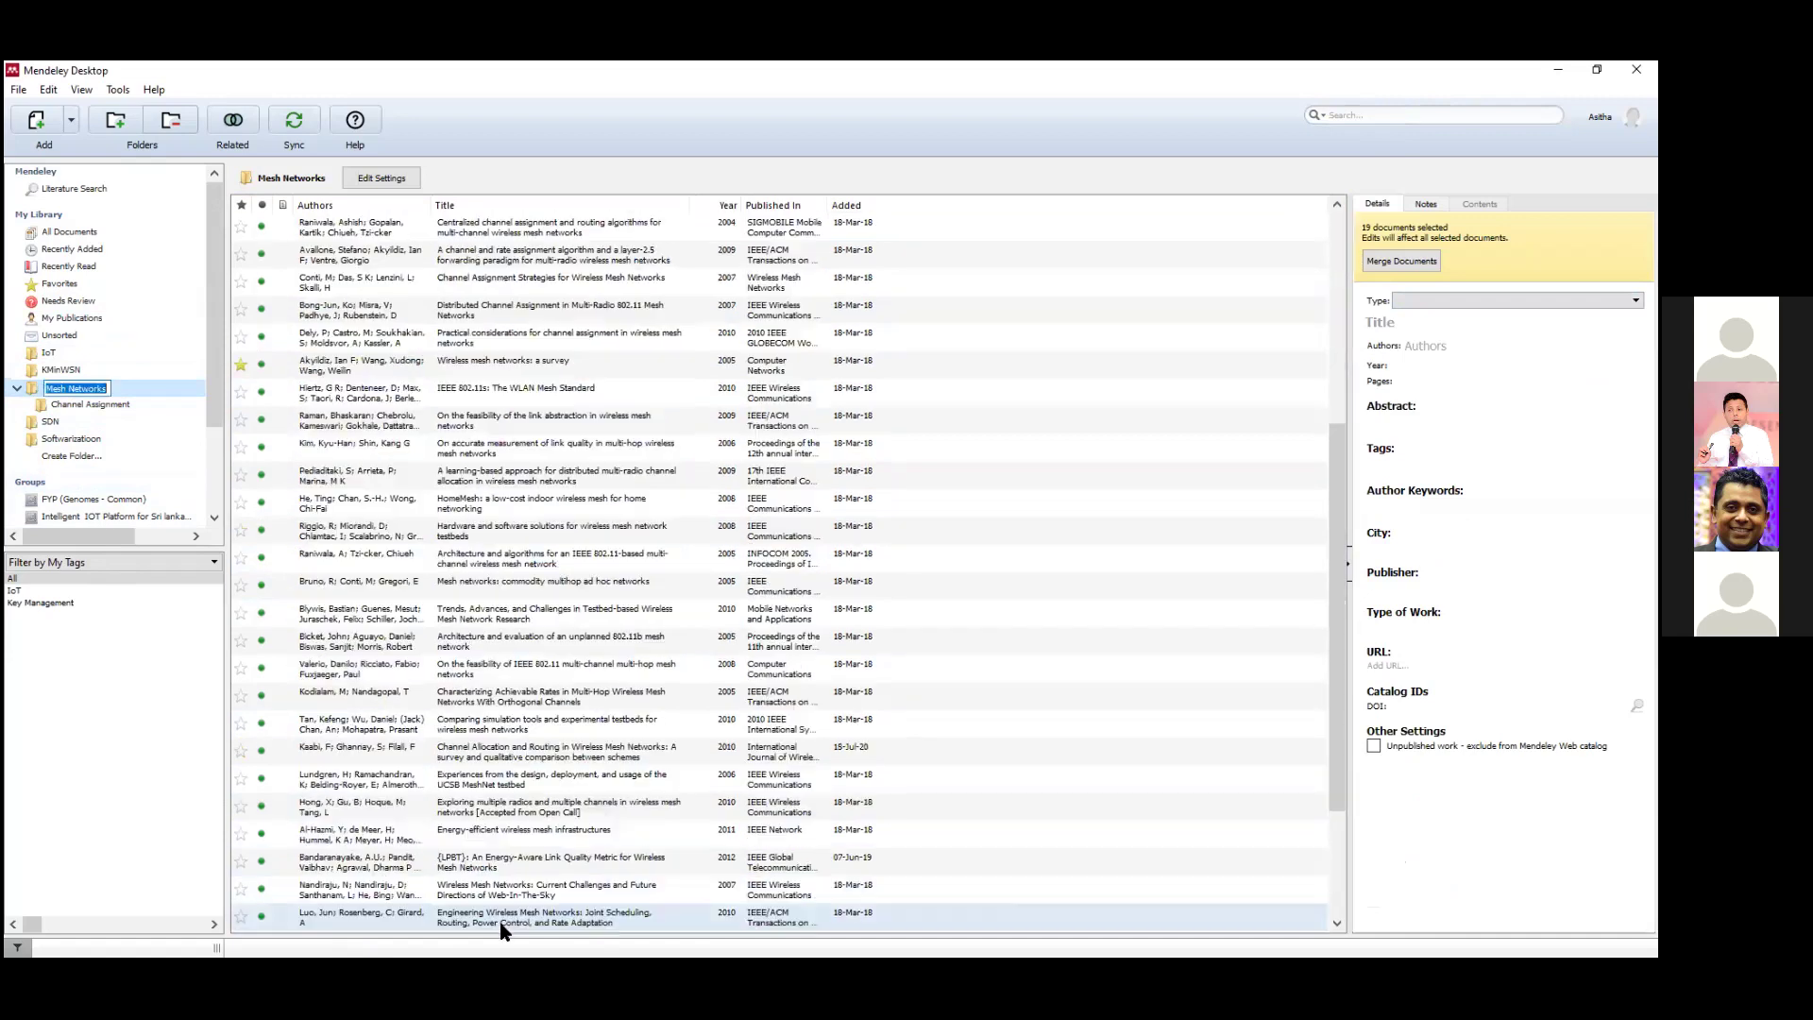
click(94, 404)
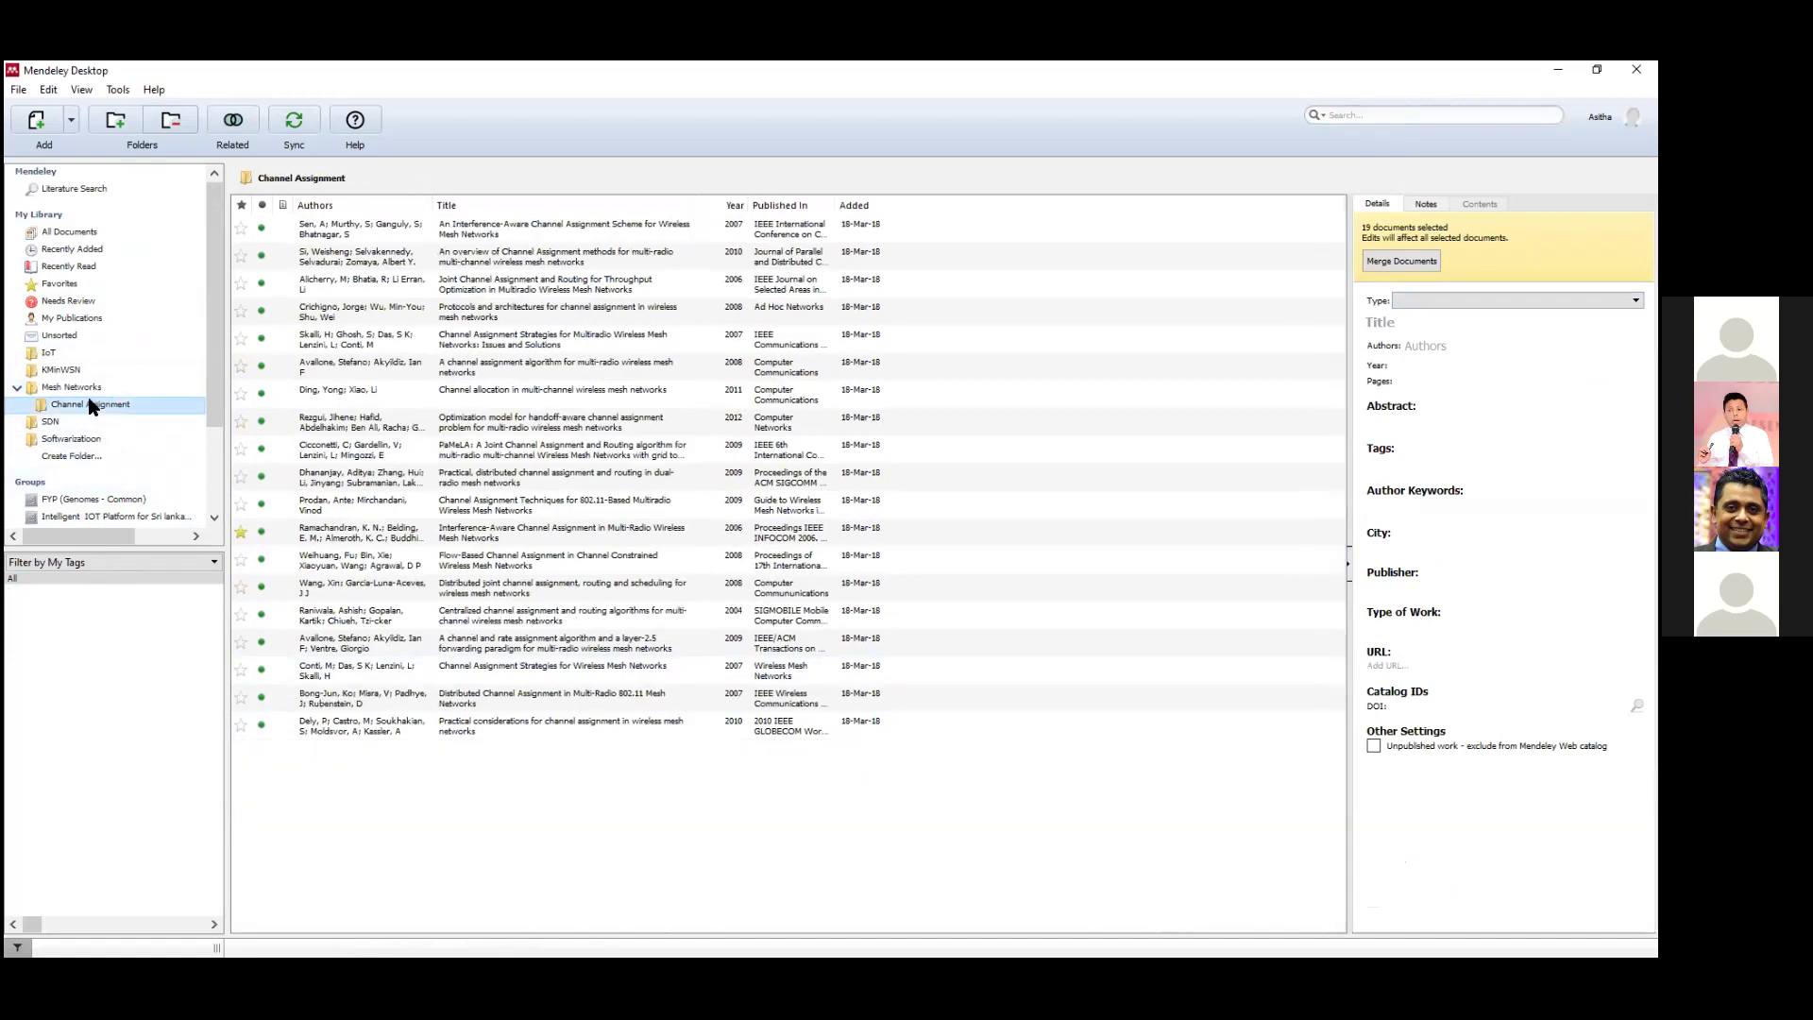
click(83, 390)
scroll(850, 567, down, 7)
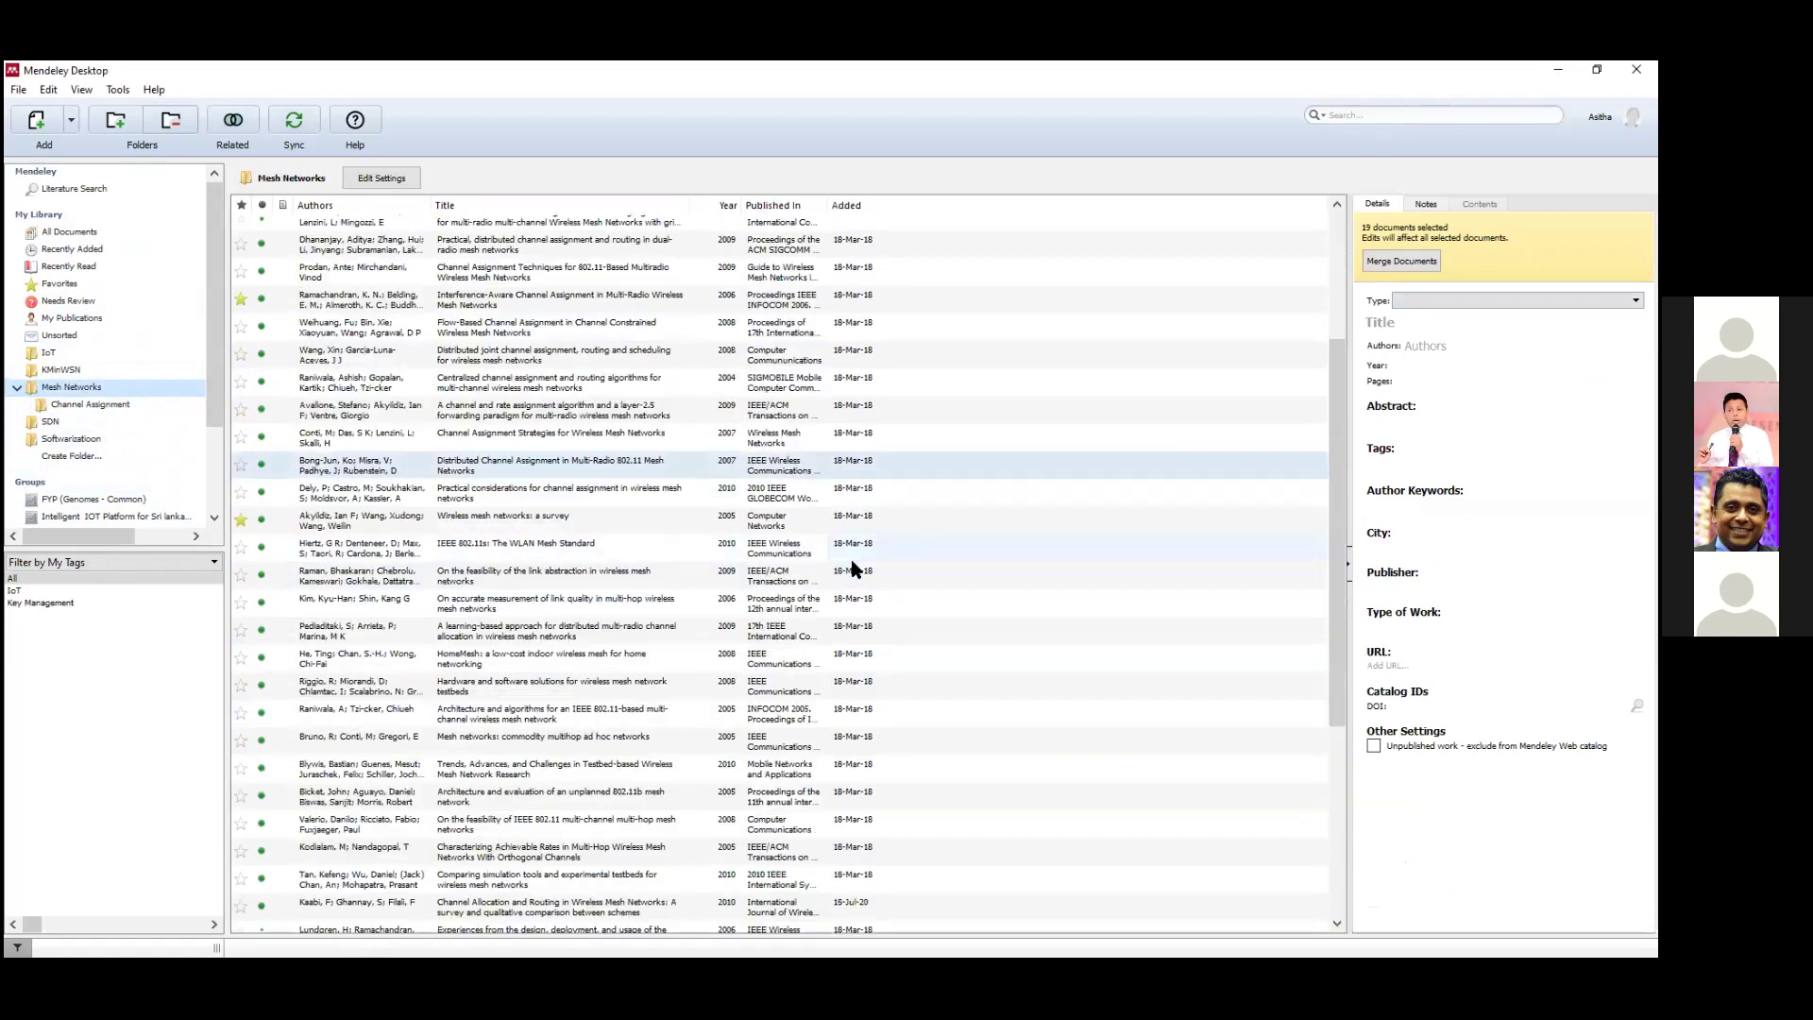
scroll(850, 569, up, 7)
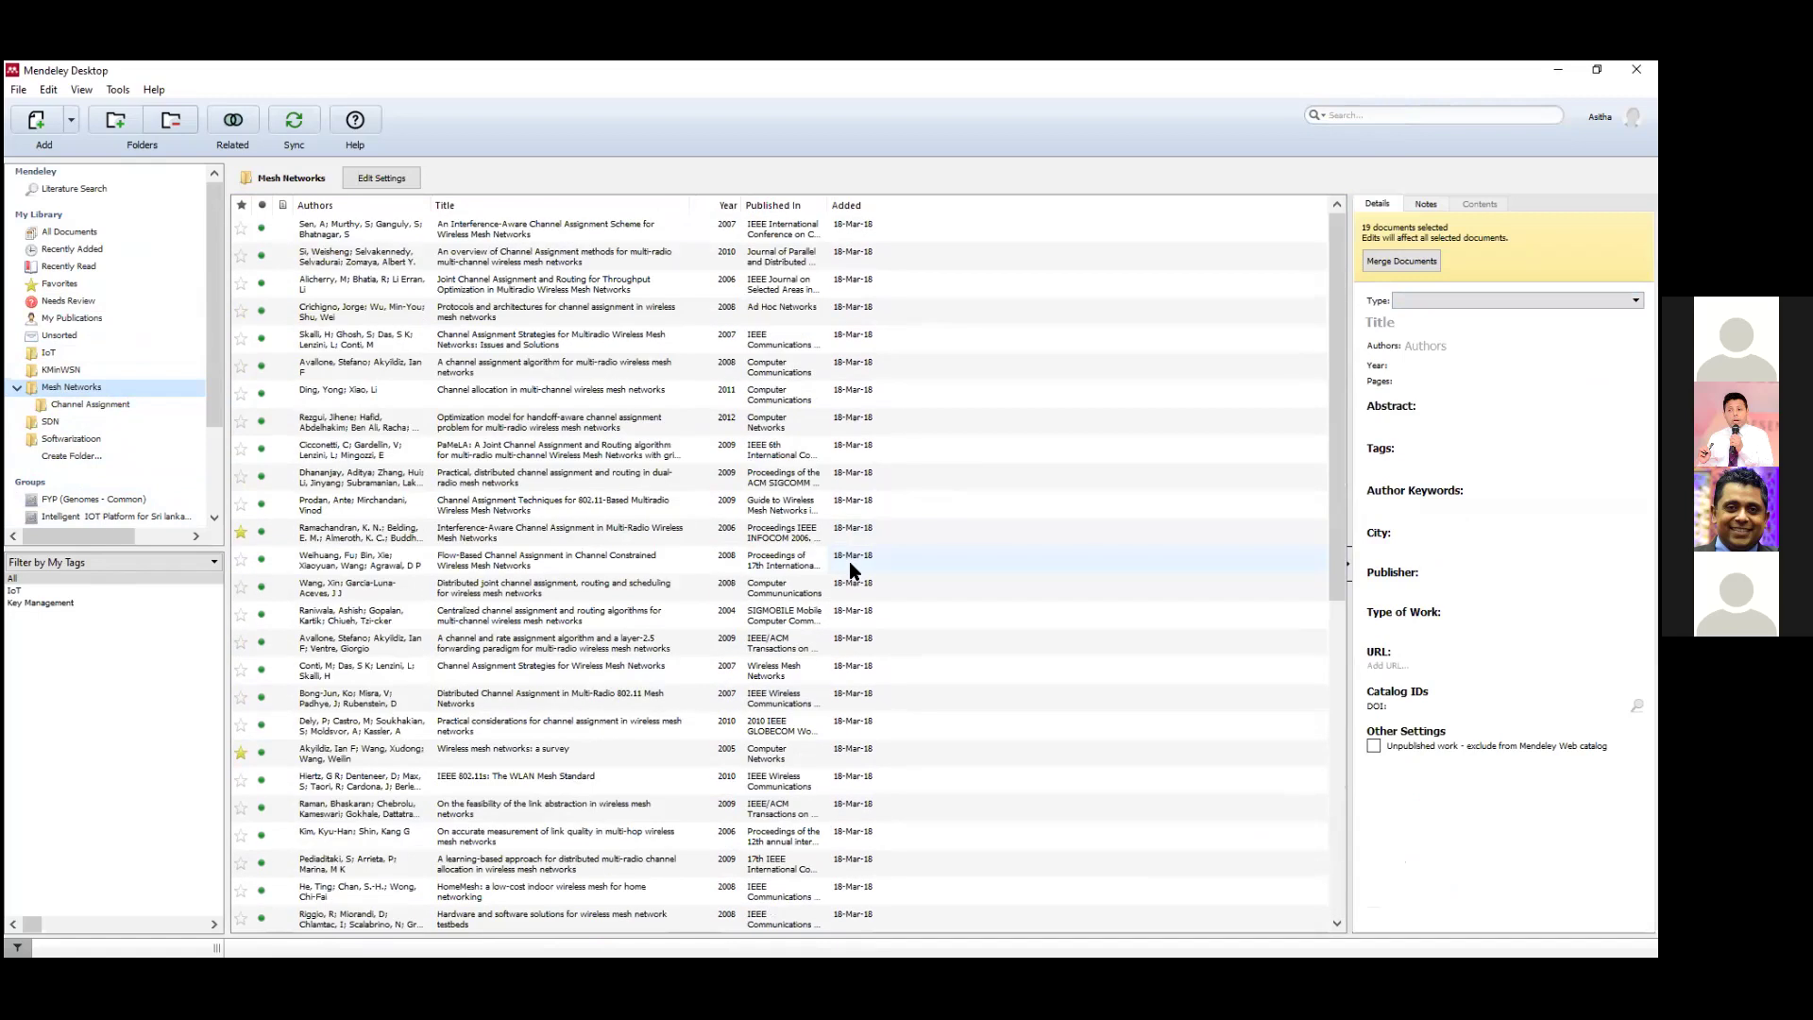
click(113, 404)
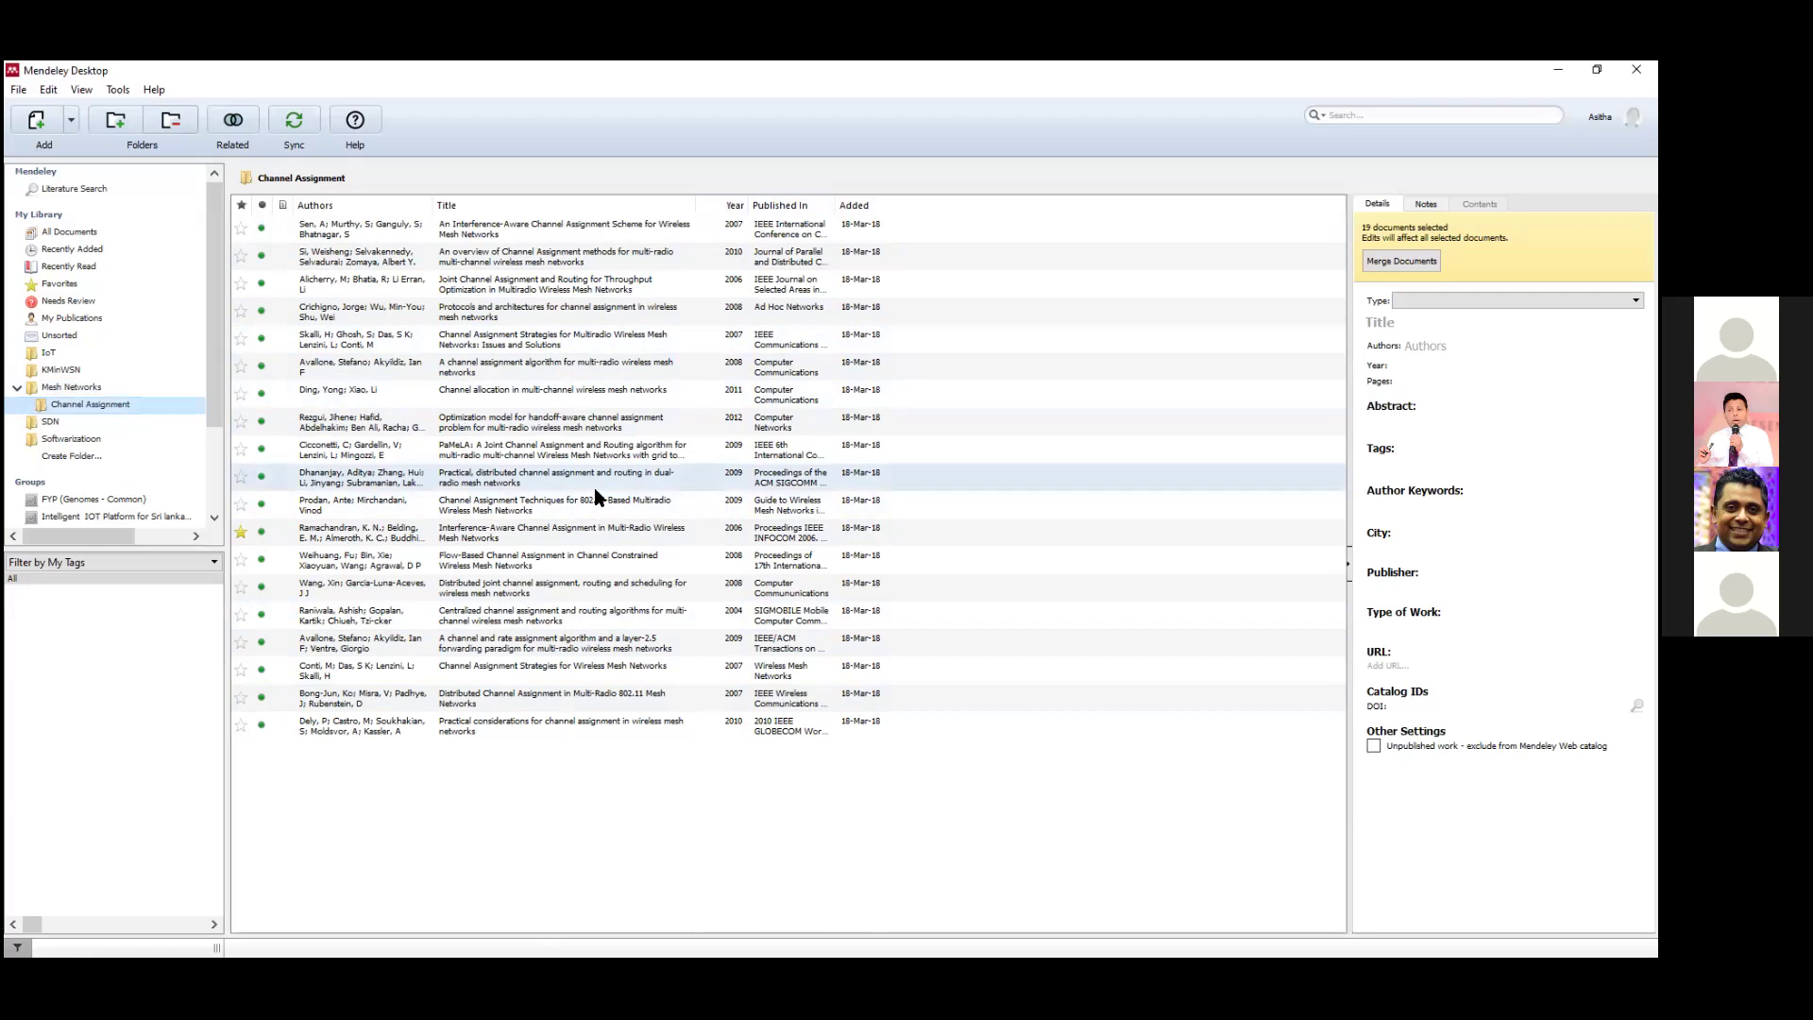
click(66, 389)
double_click(107, 389)
double_click(99, 389)
click(93, 389)
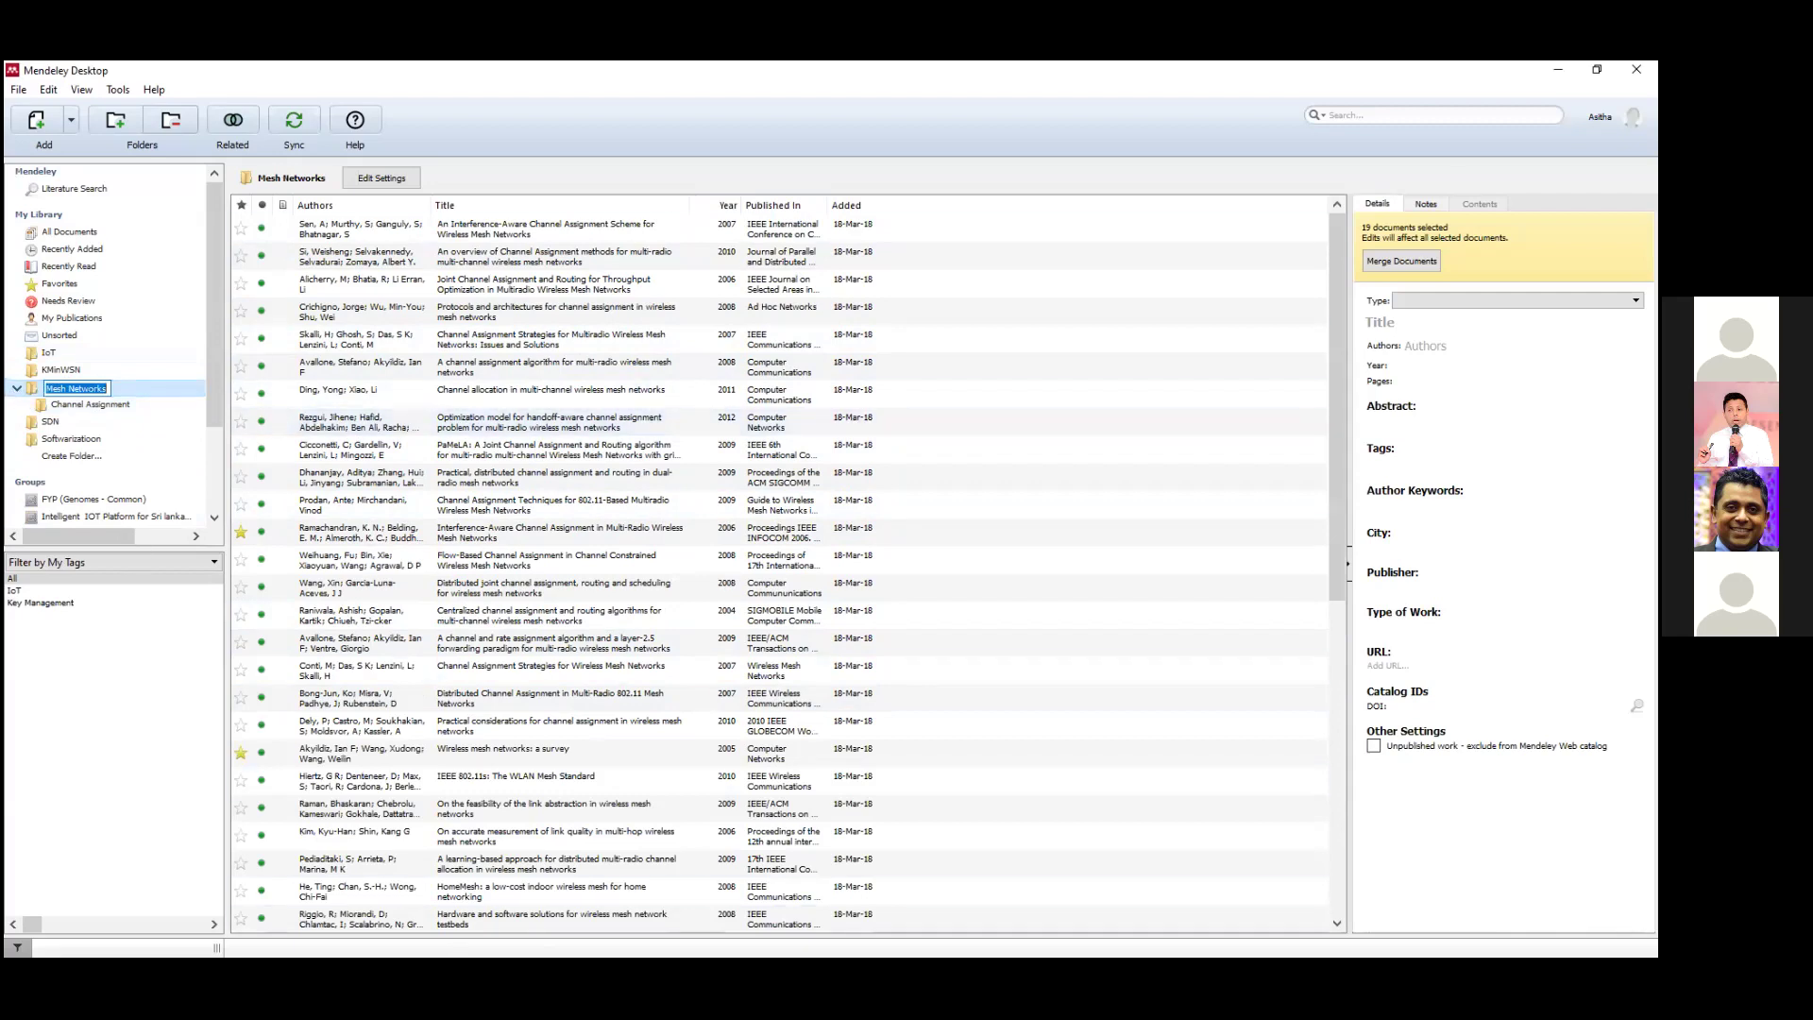
Delete the Channel Assignment subfolder, confirming Yes in the Remove Folder dialog.
click(113, 405)
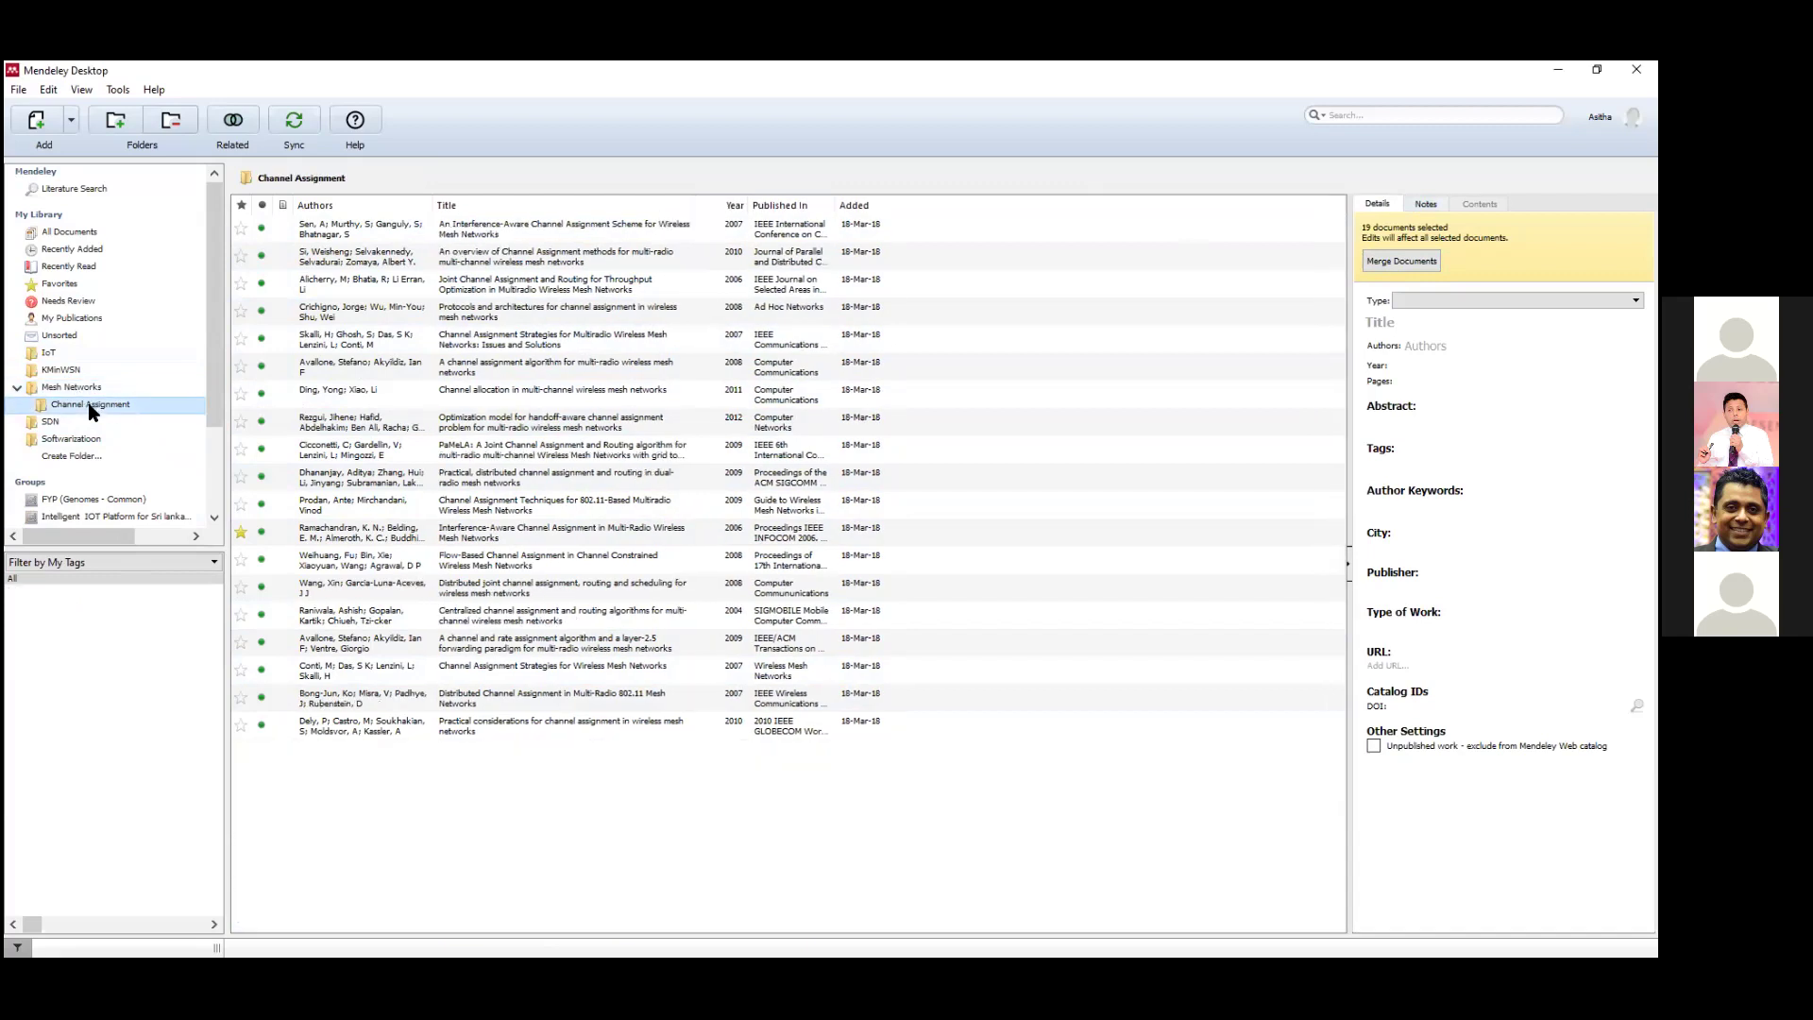
key(Delete)
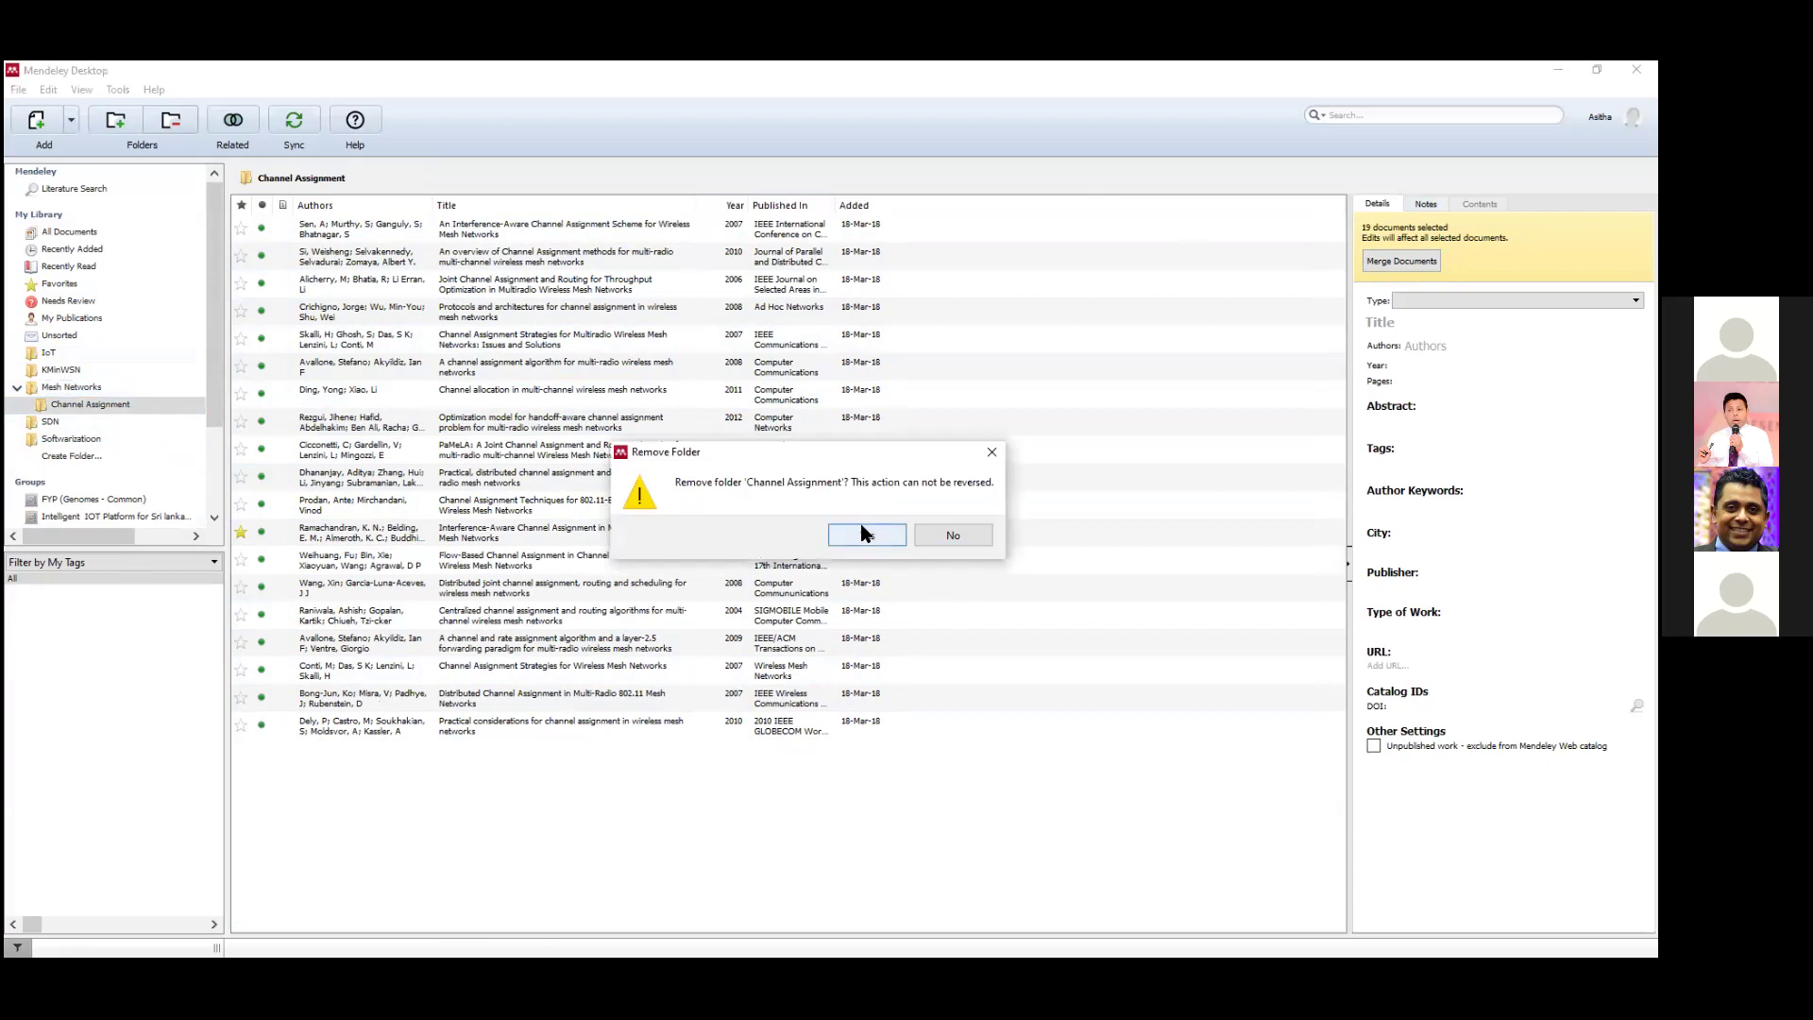
click(862, 535)
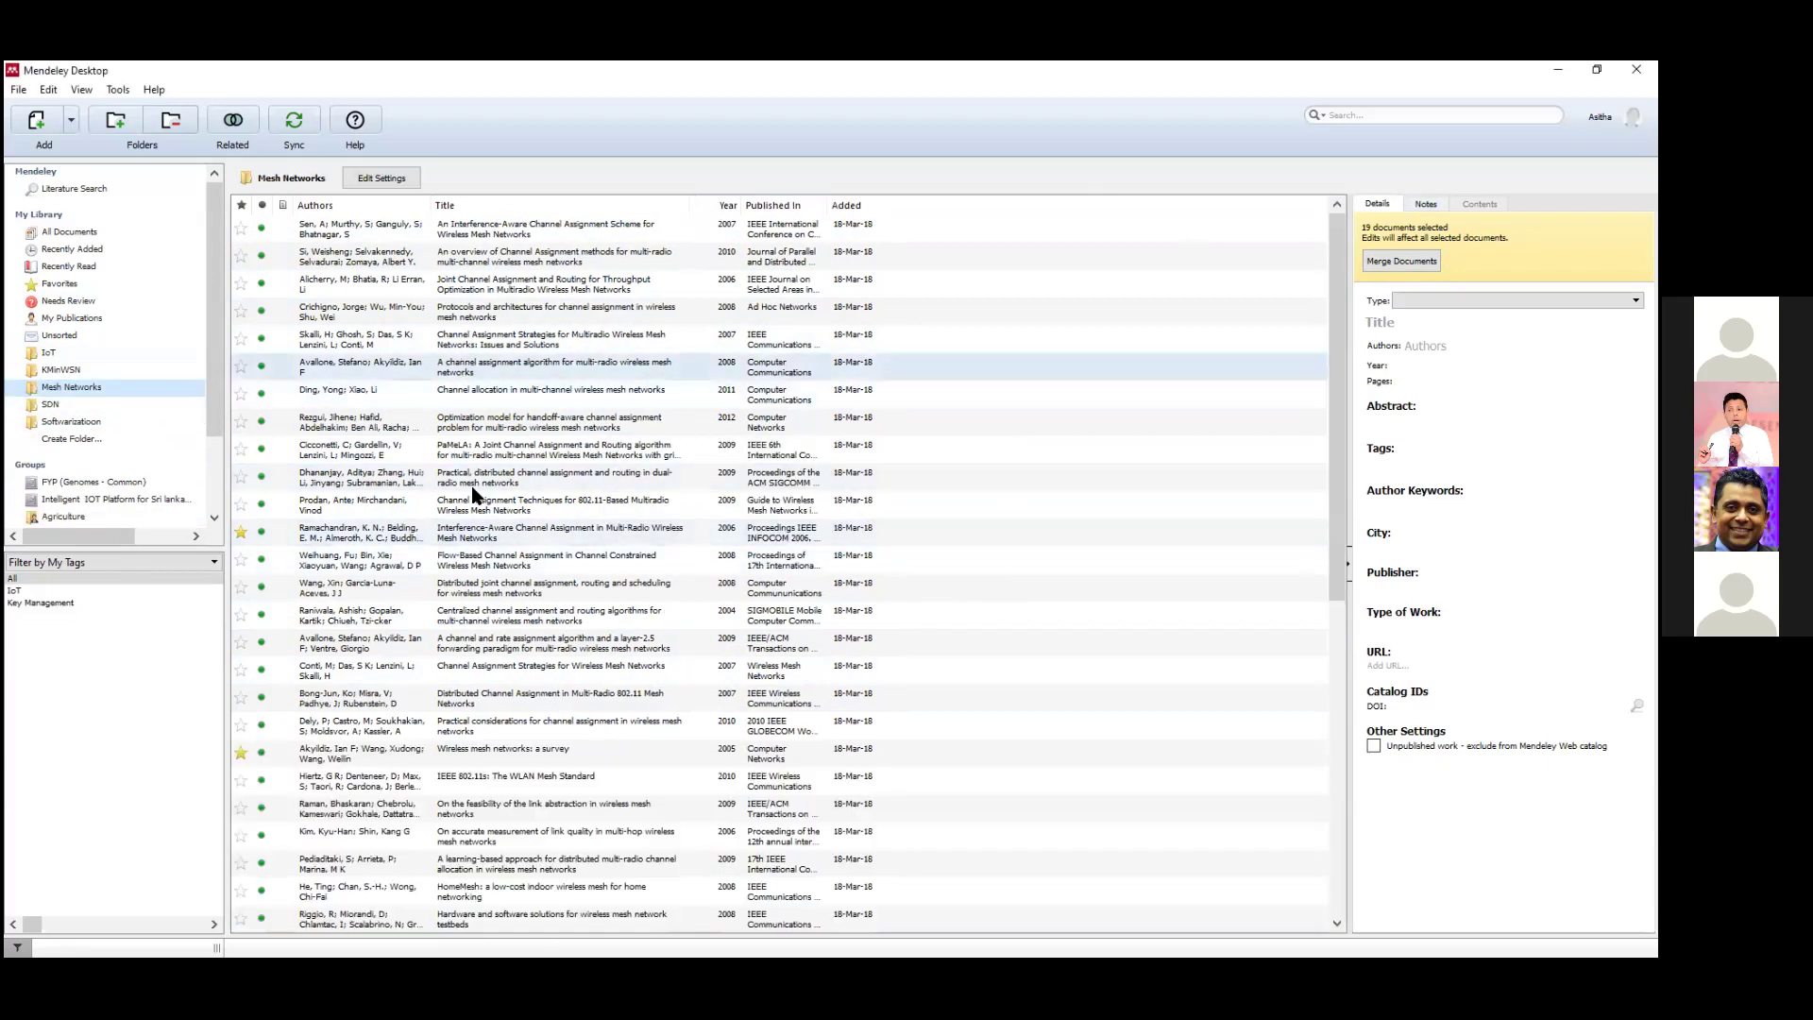
scroll(477, 737, down, 3)
scroll(475, 742, up, 3)
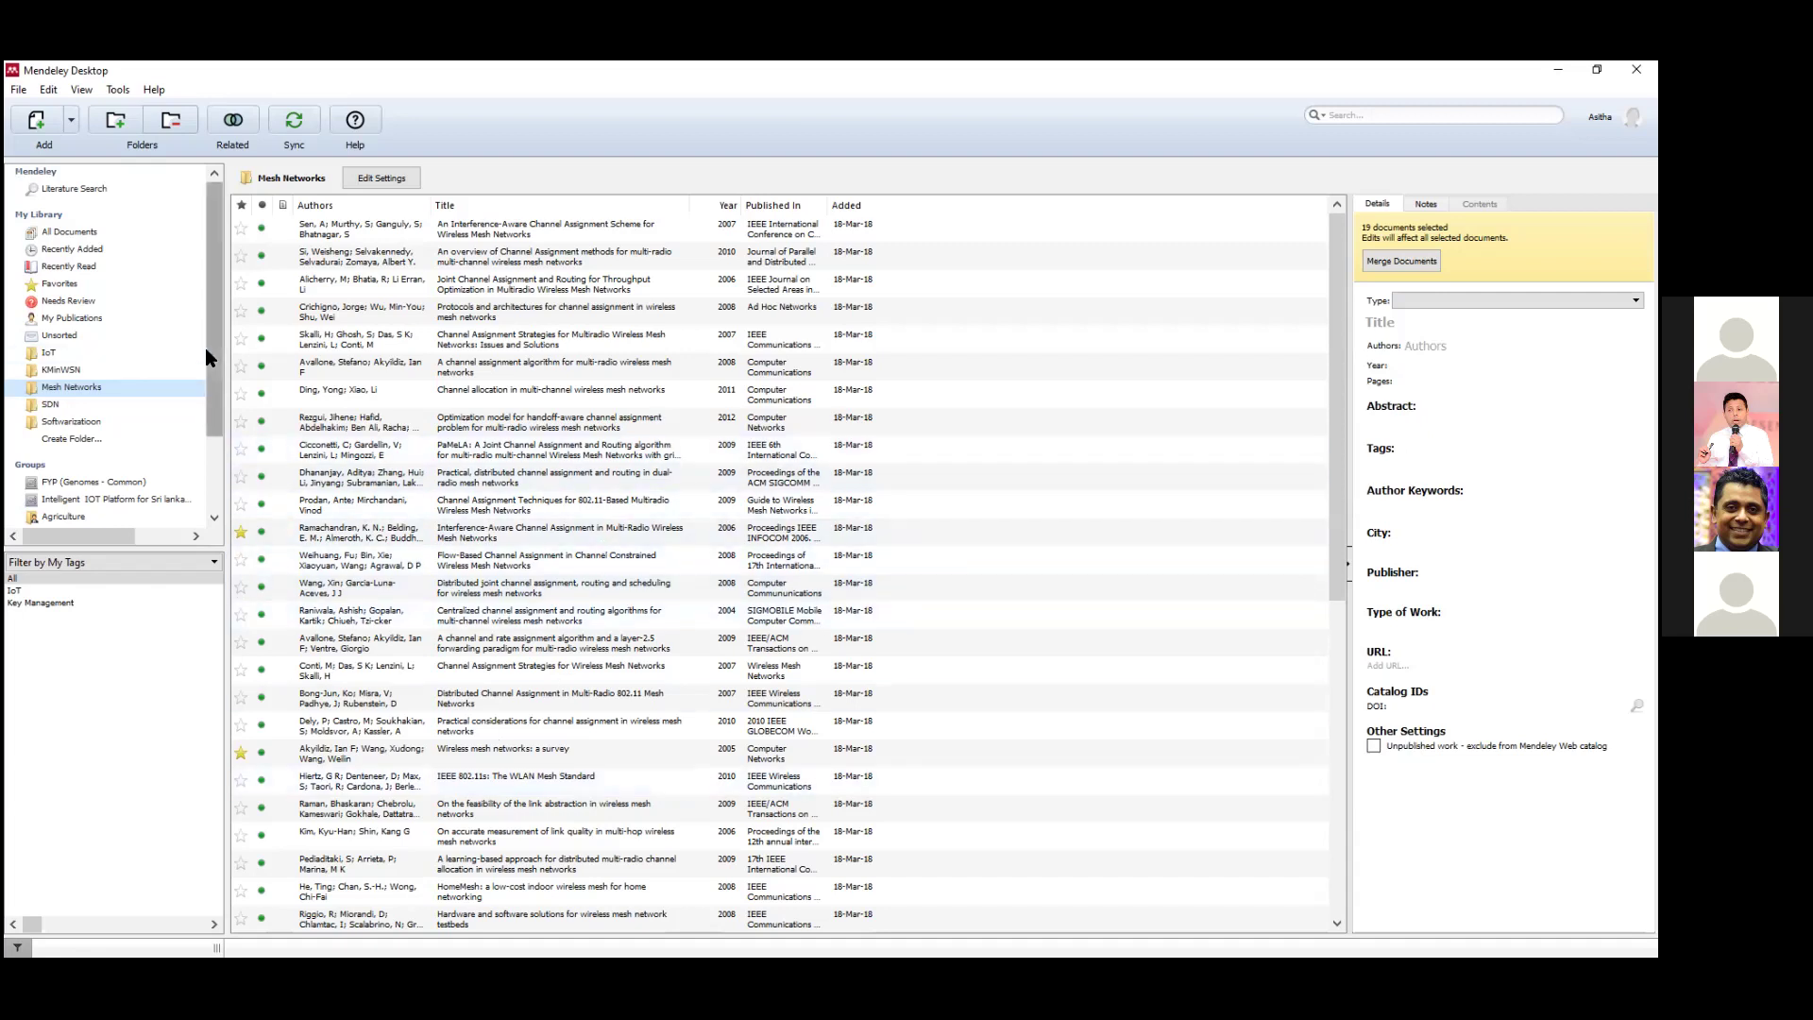
drag(208, 366, 206, 492)
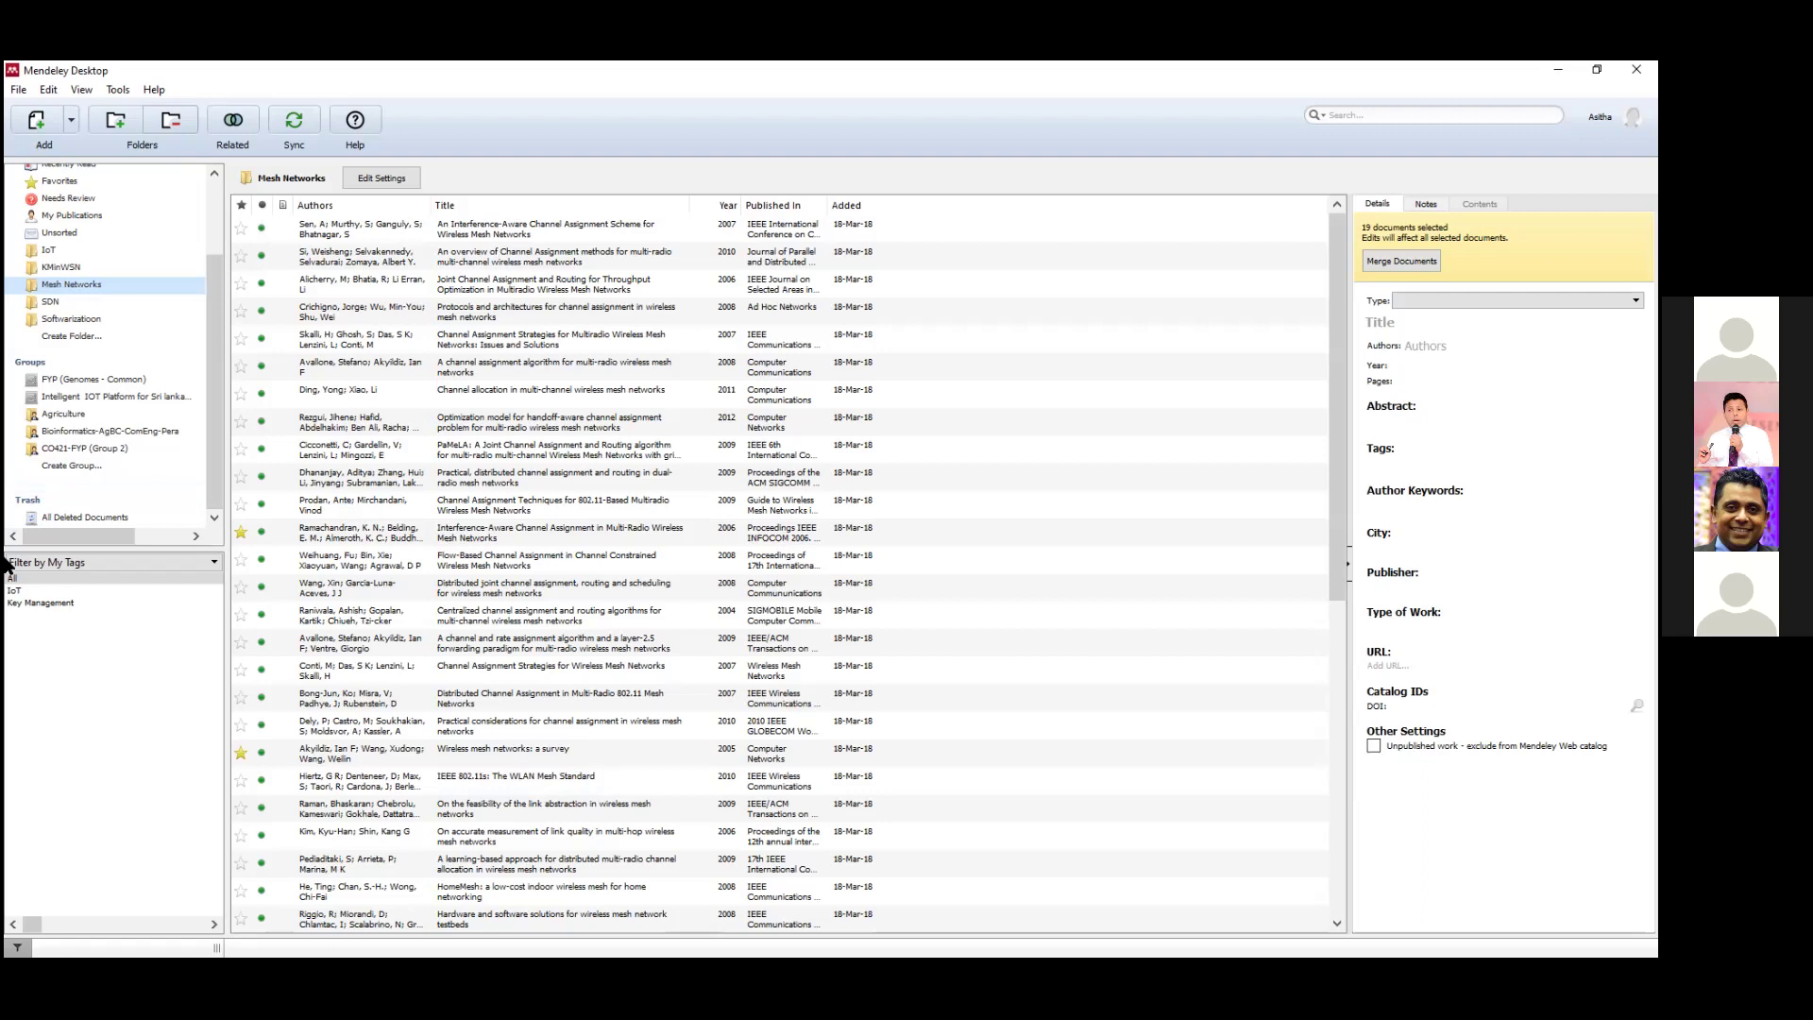
Go via KMinWSN to the IoT folder, listing its seven IoT and agriculture machine-learning papers.
click(82, 262)
click(66, 247)
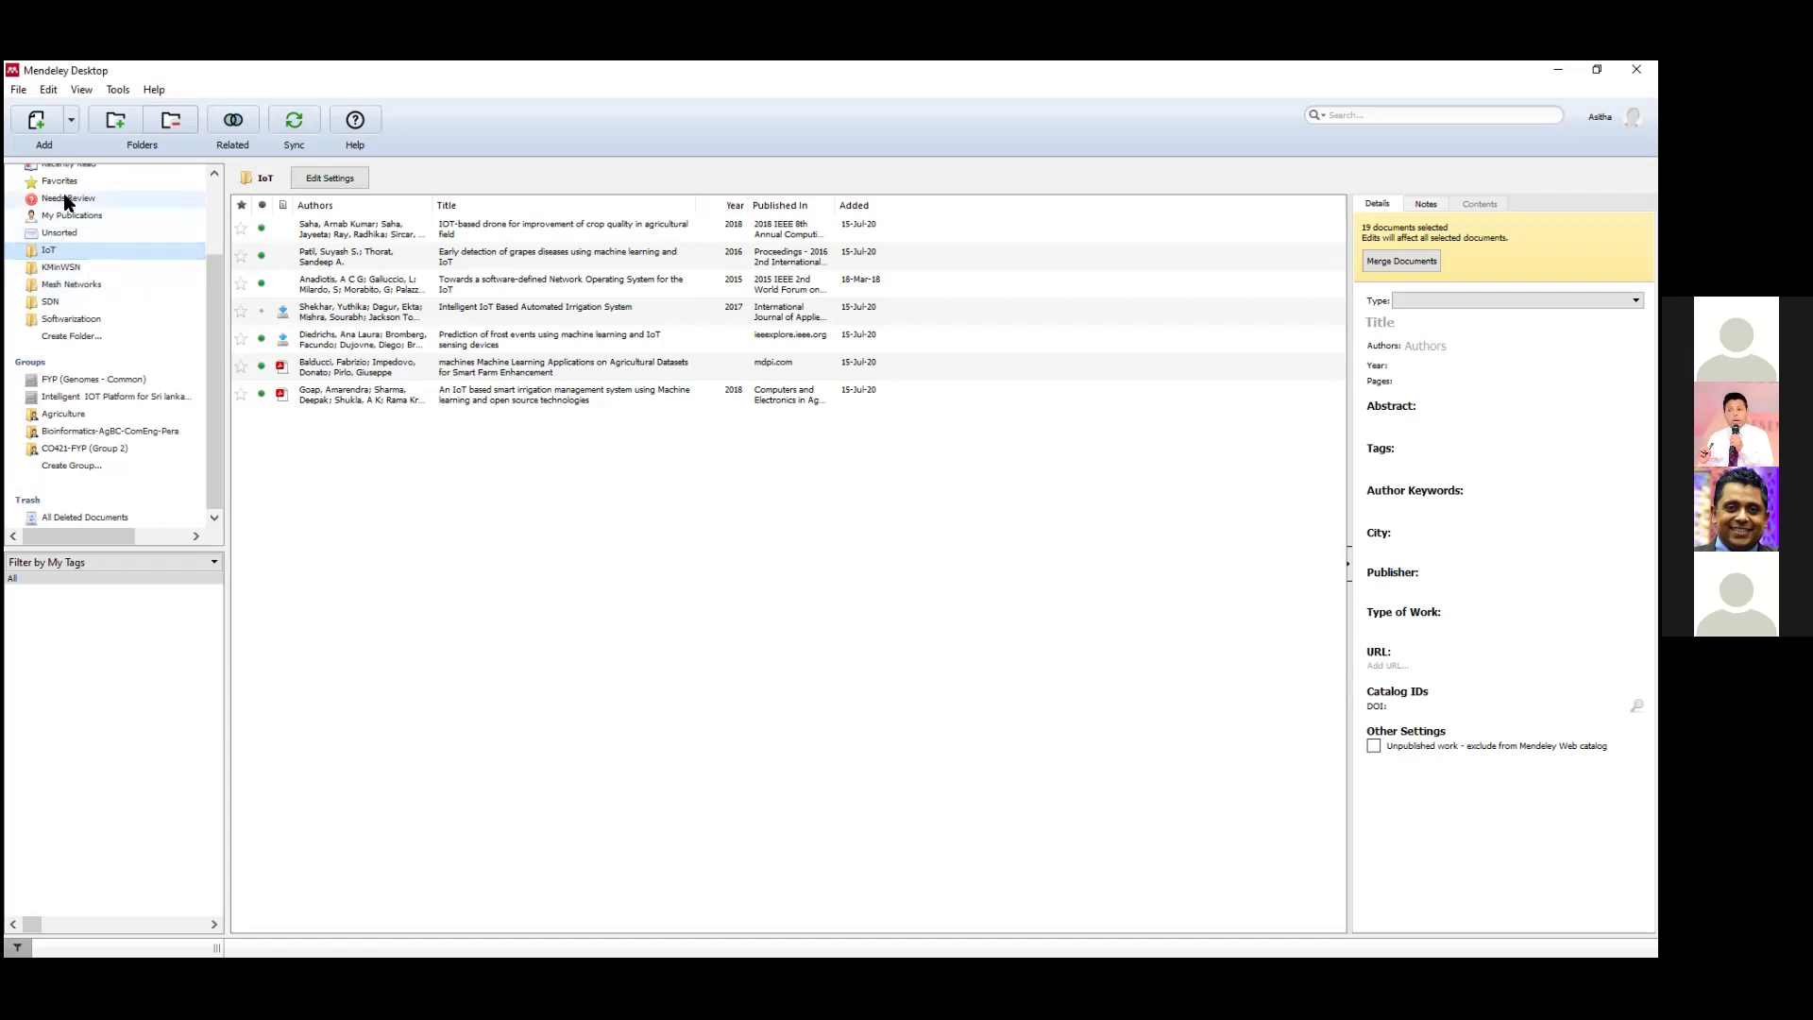
scroll(87, 253, up, 2)
Filter All Documents by My Tags, trying Survey and security before settling on Internet of Things.
click(69, 233)
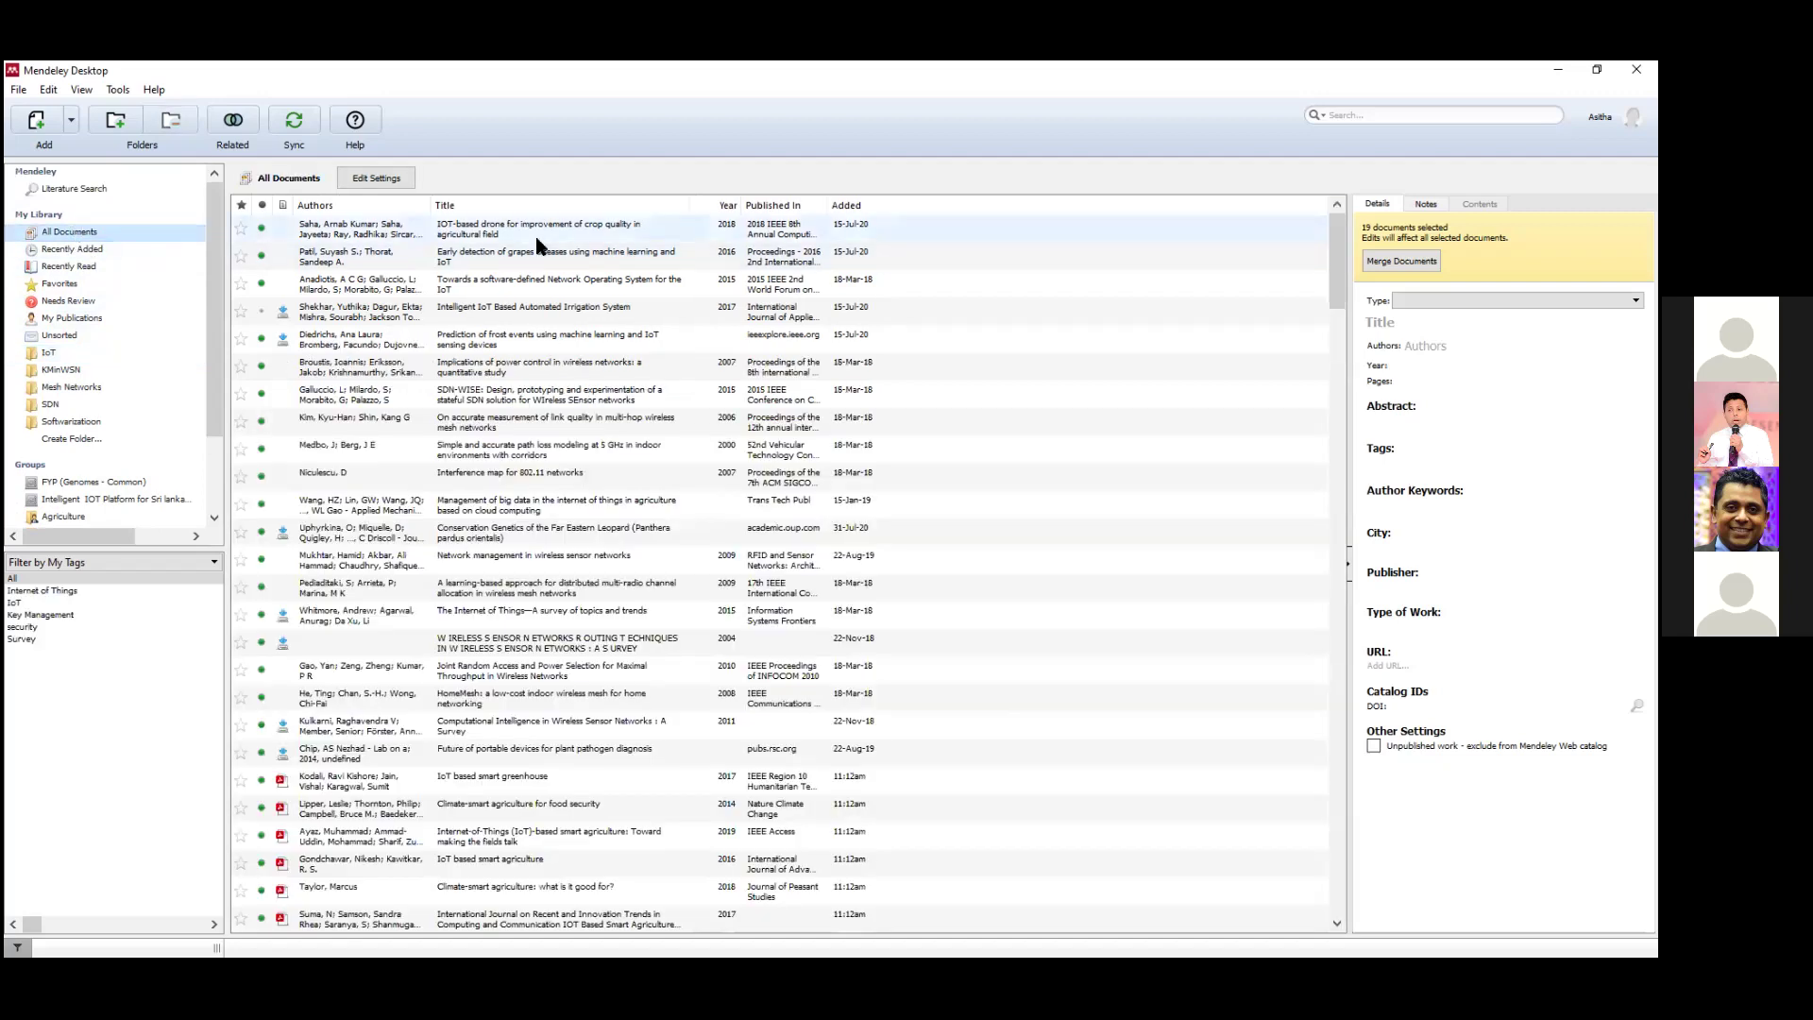
click(320, 230)
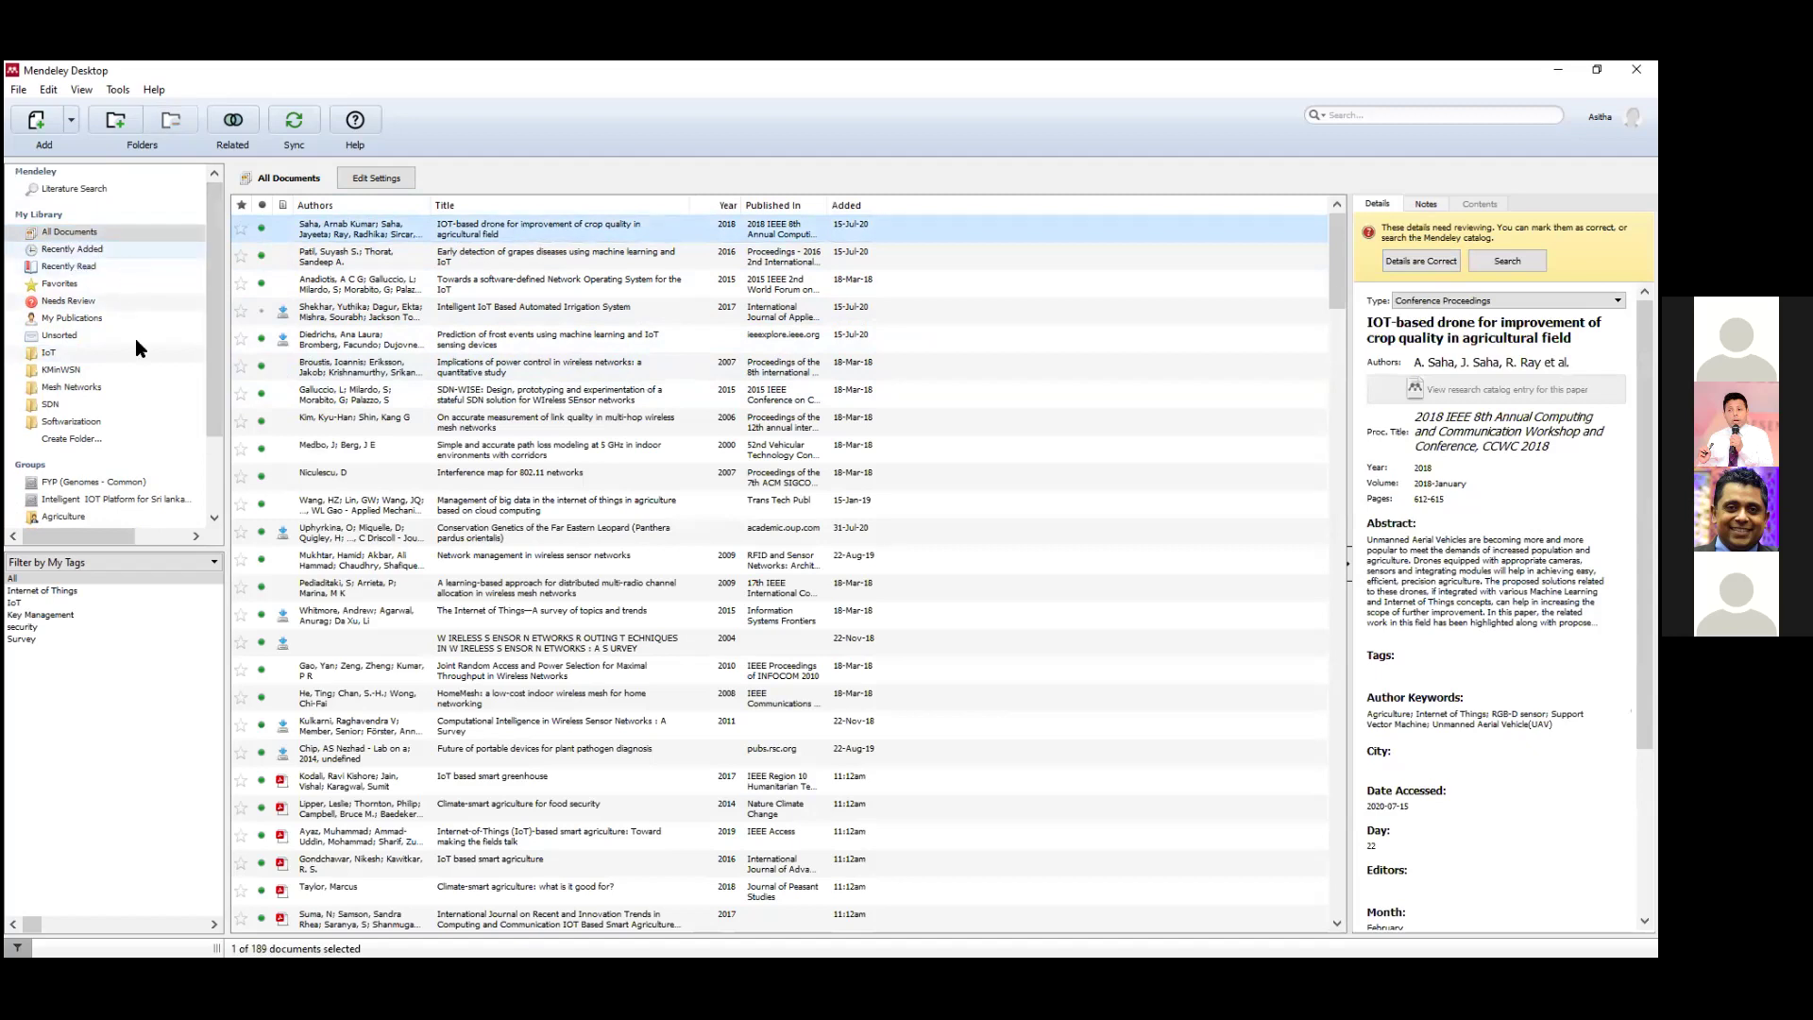
click(30, 591)
click(676, 263)
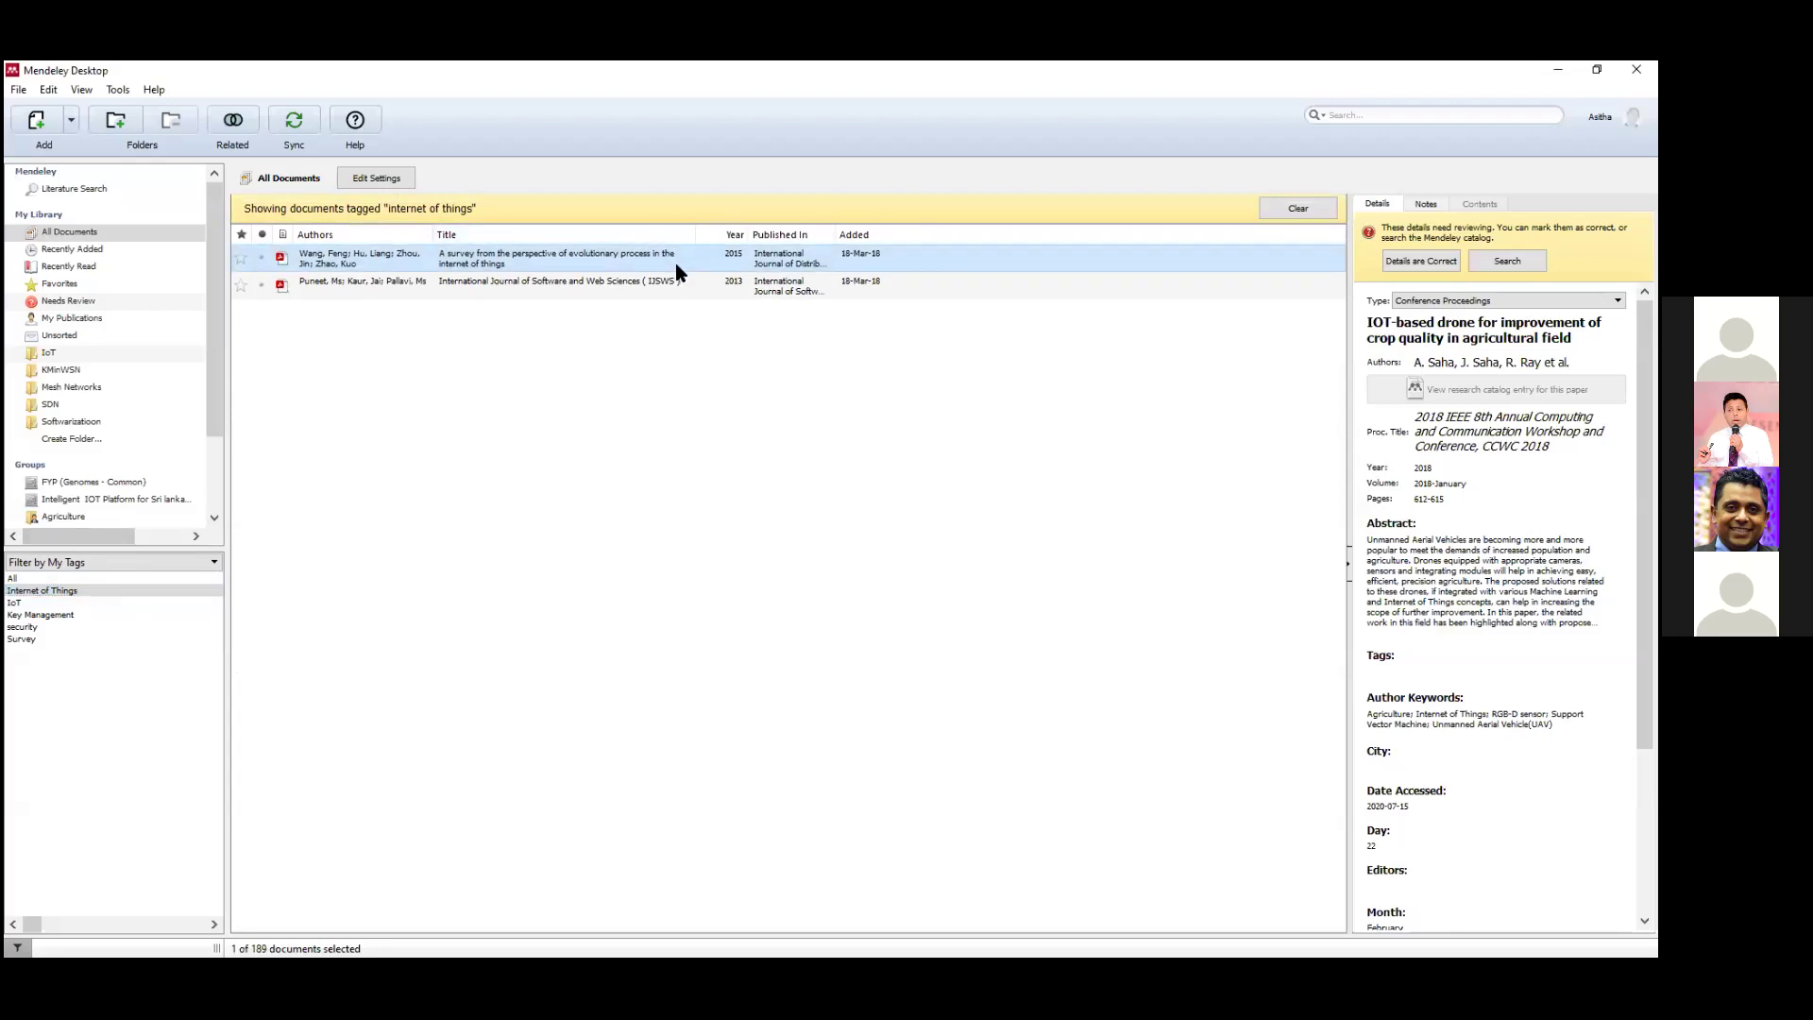
click(29, 640)
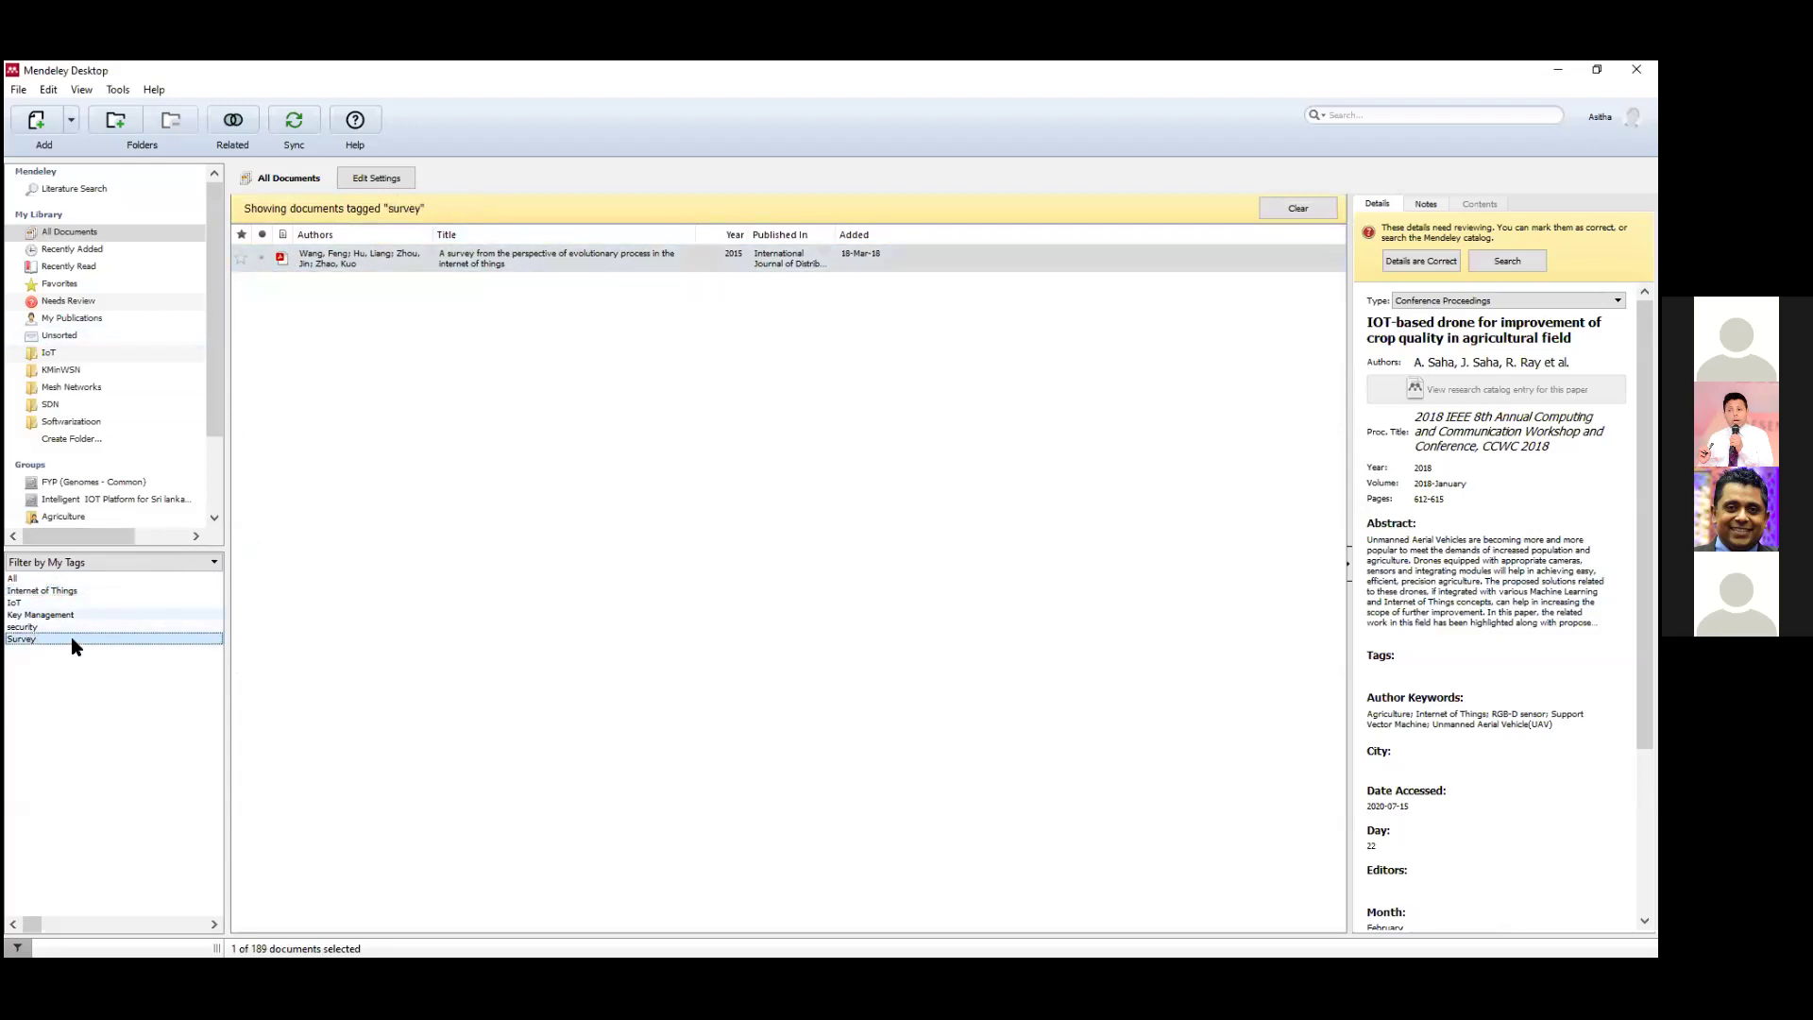
click(51, 626)
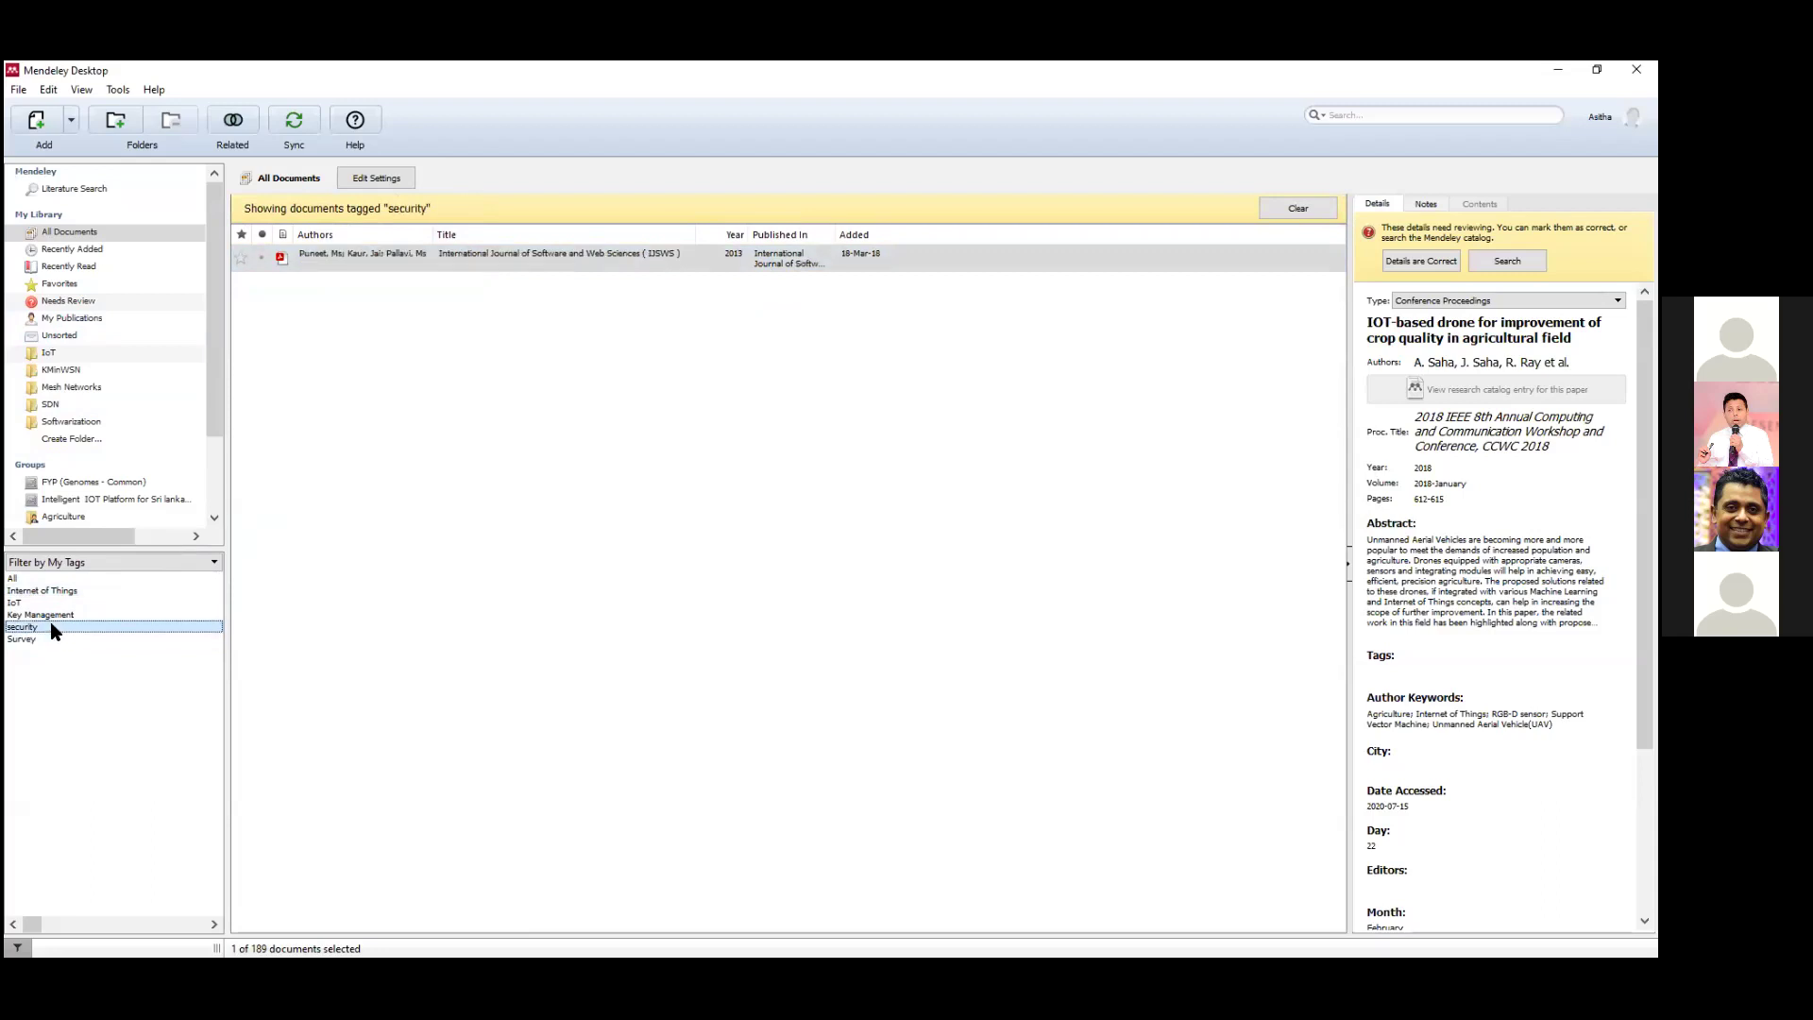
click(608, 259)
click(47, 590)
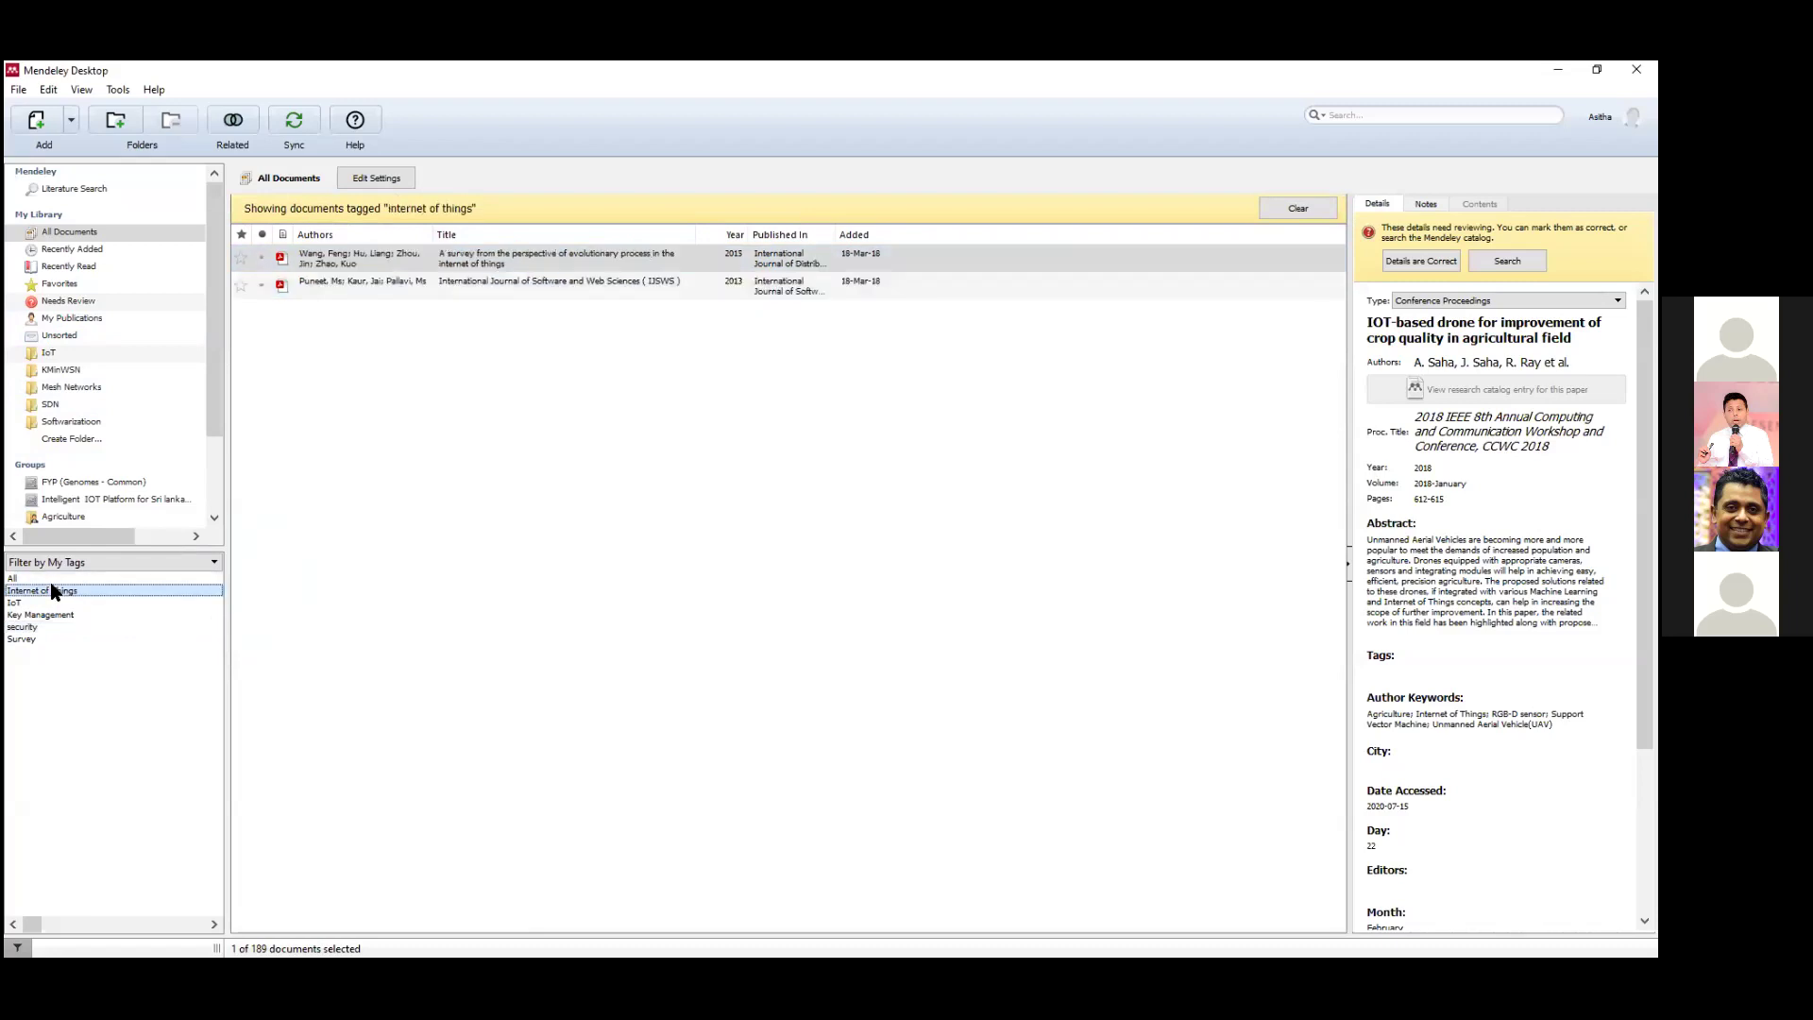
click(622, 294)
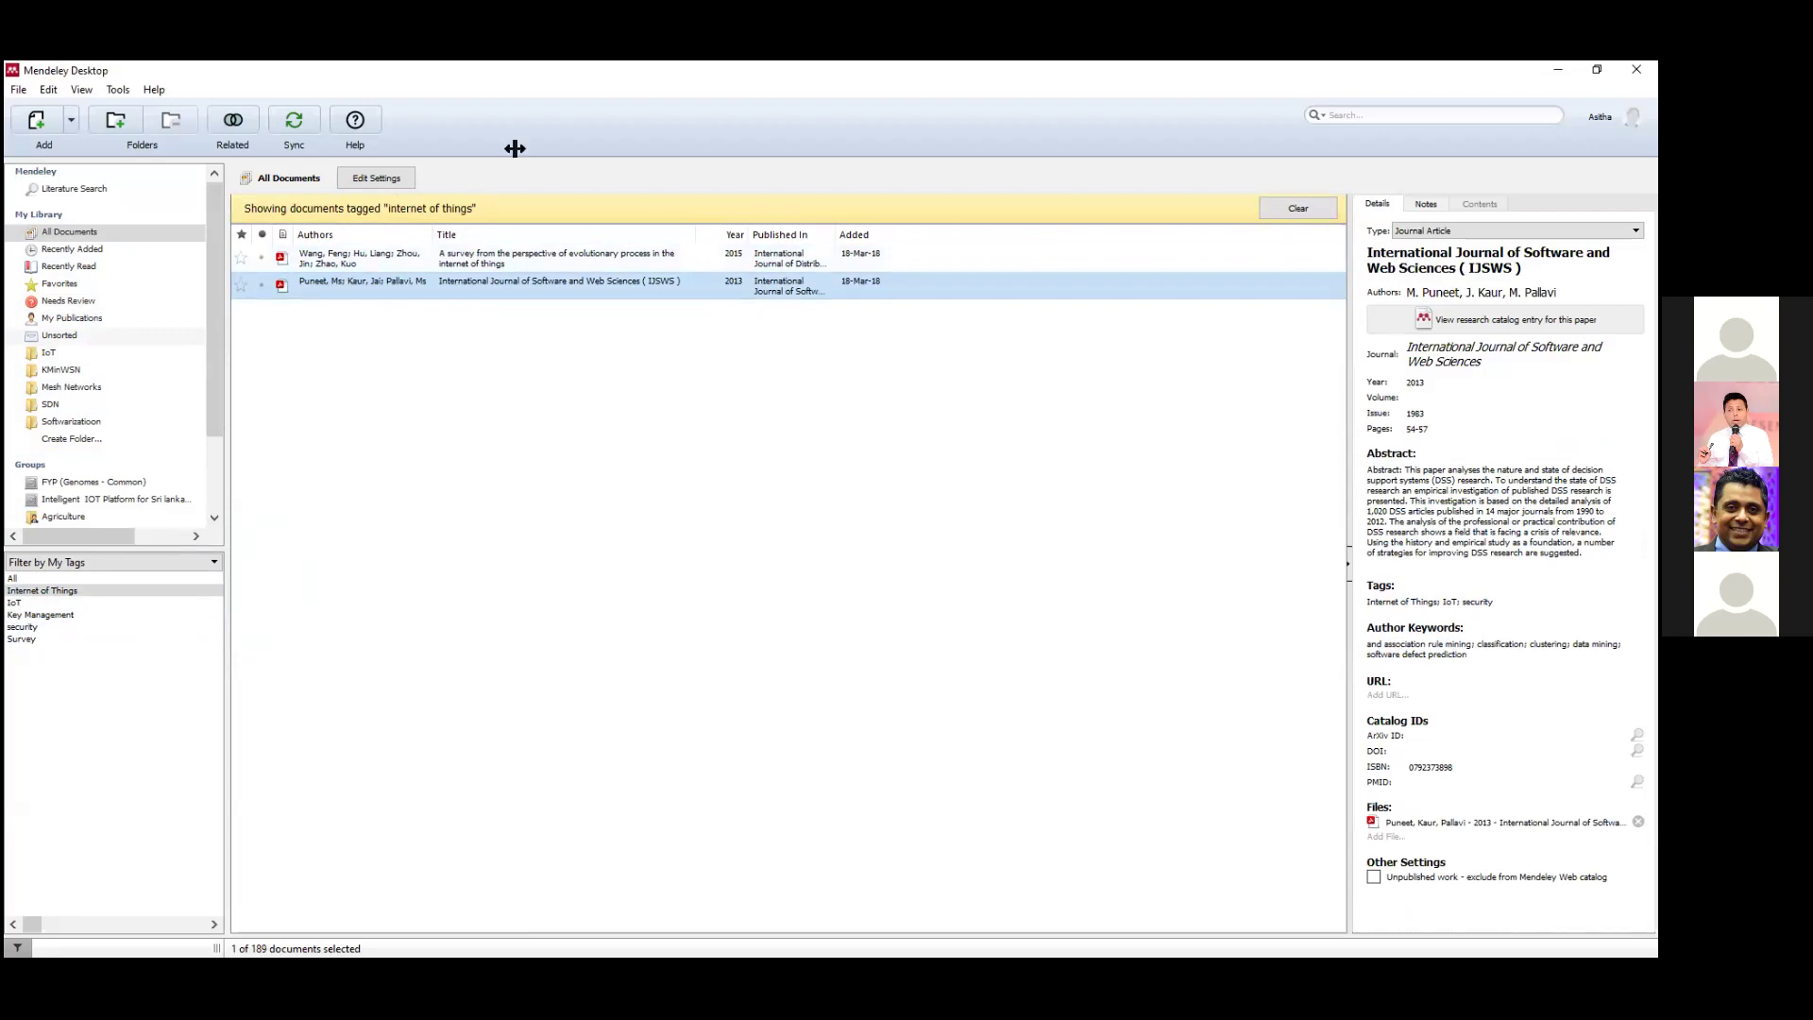
click(345, 265)
click(374, 287)
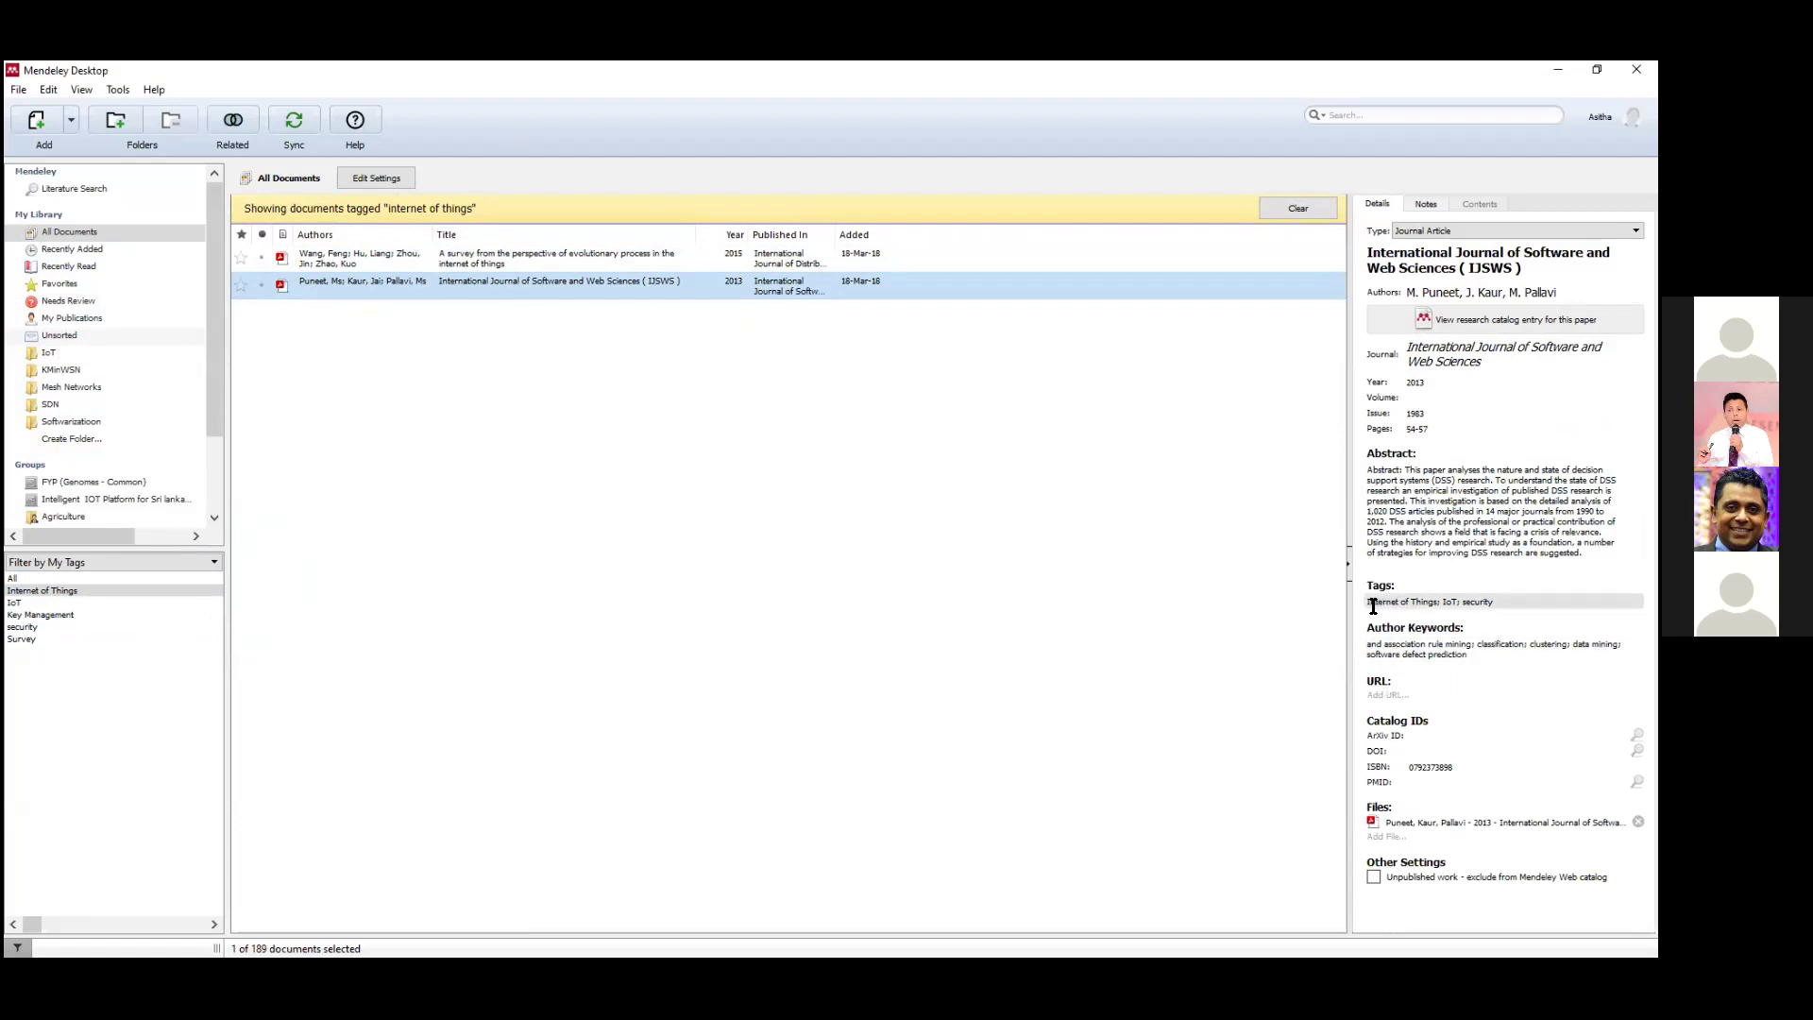
click(1501, 602)
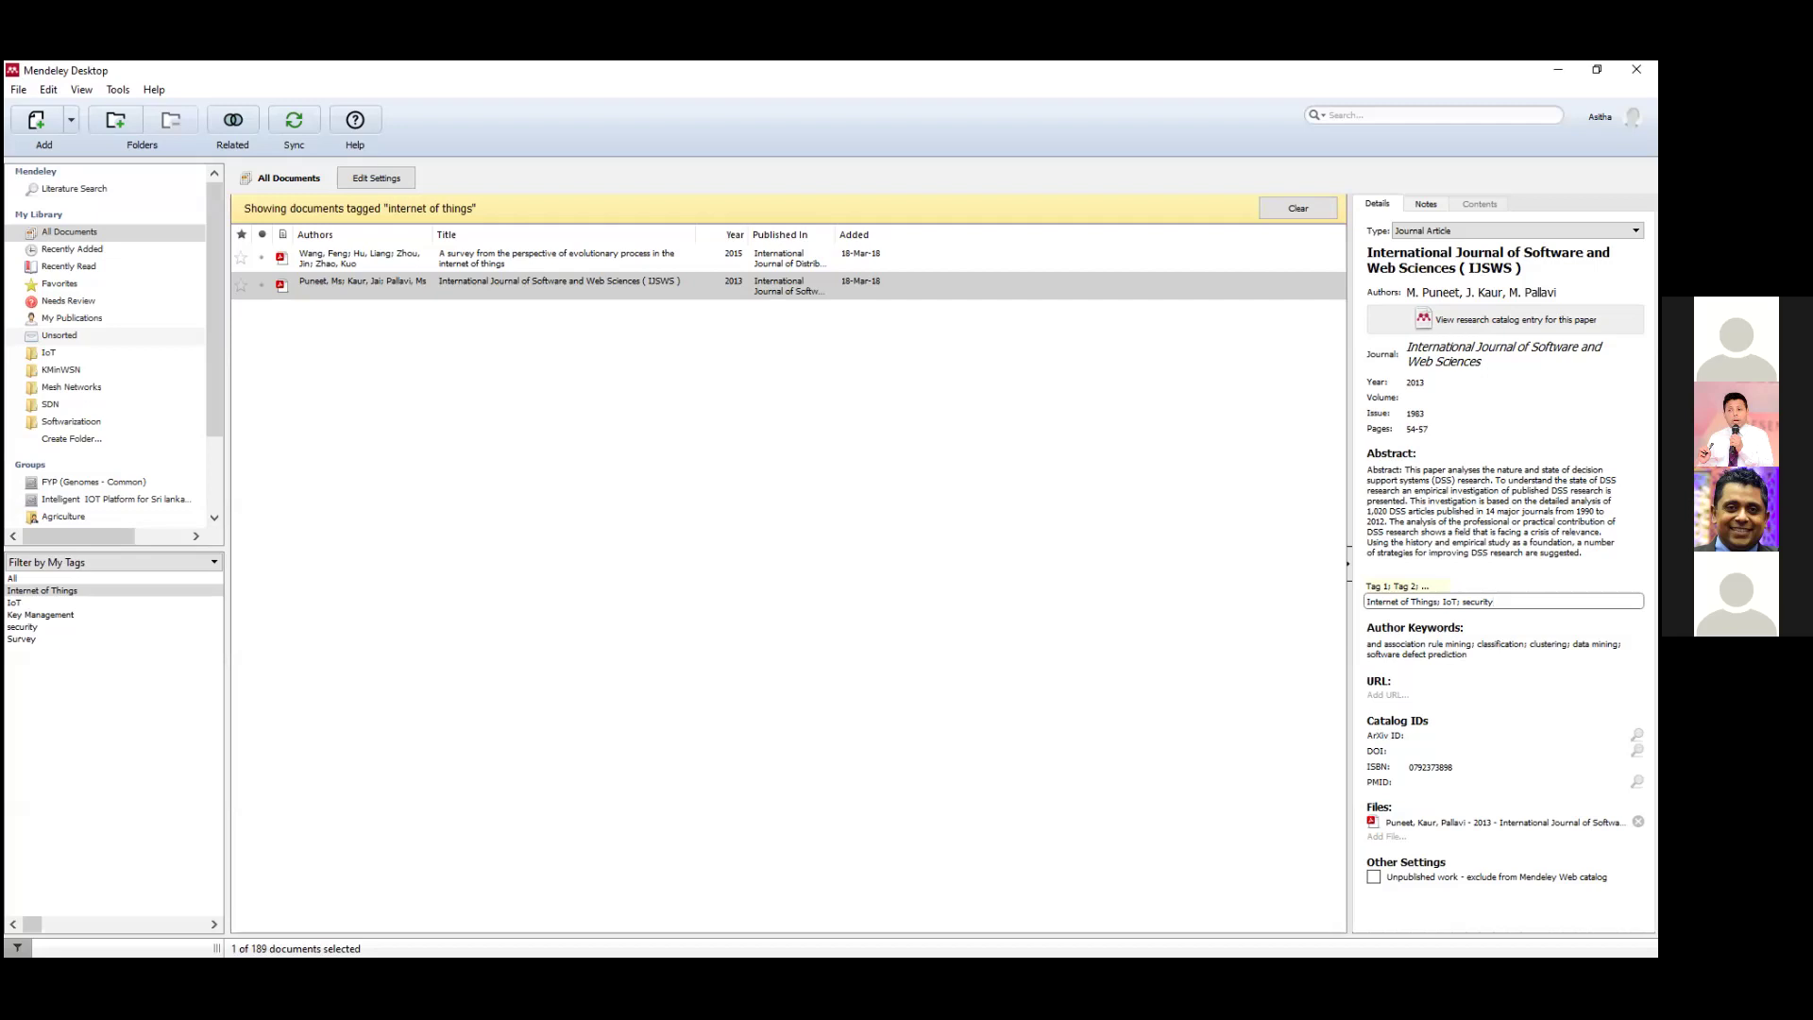
click(1243, 614)
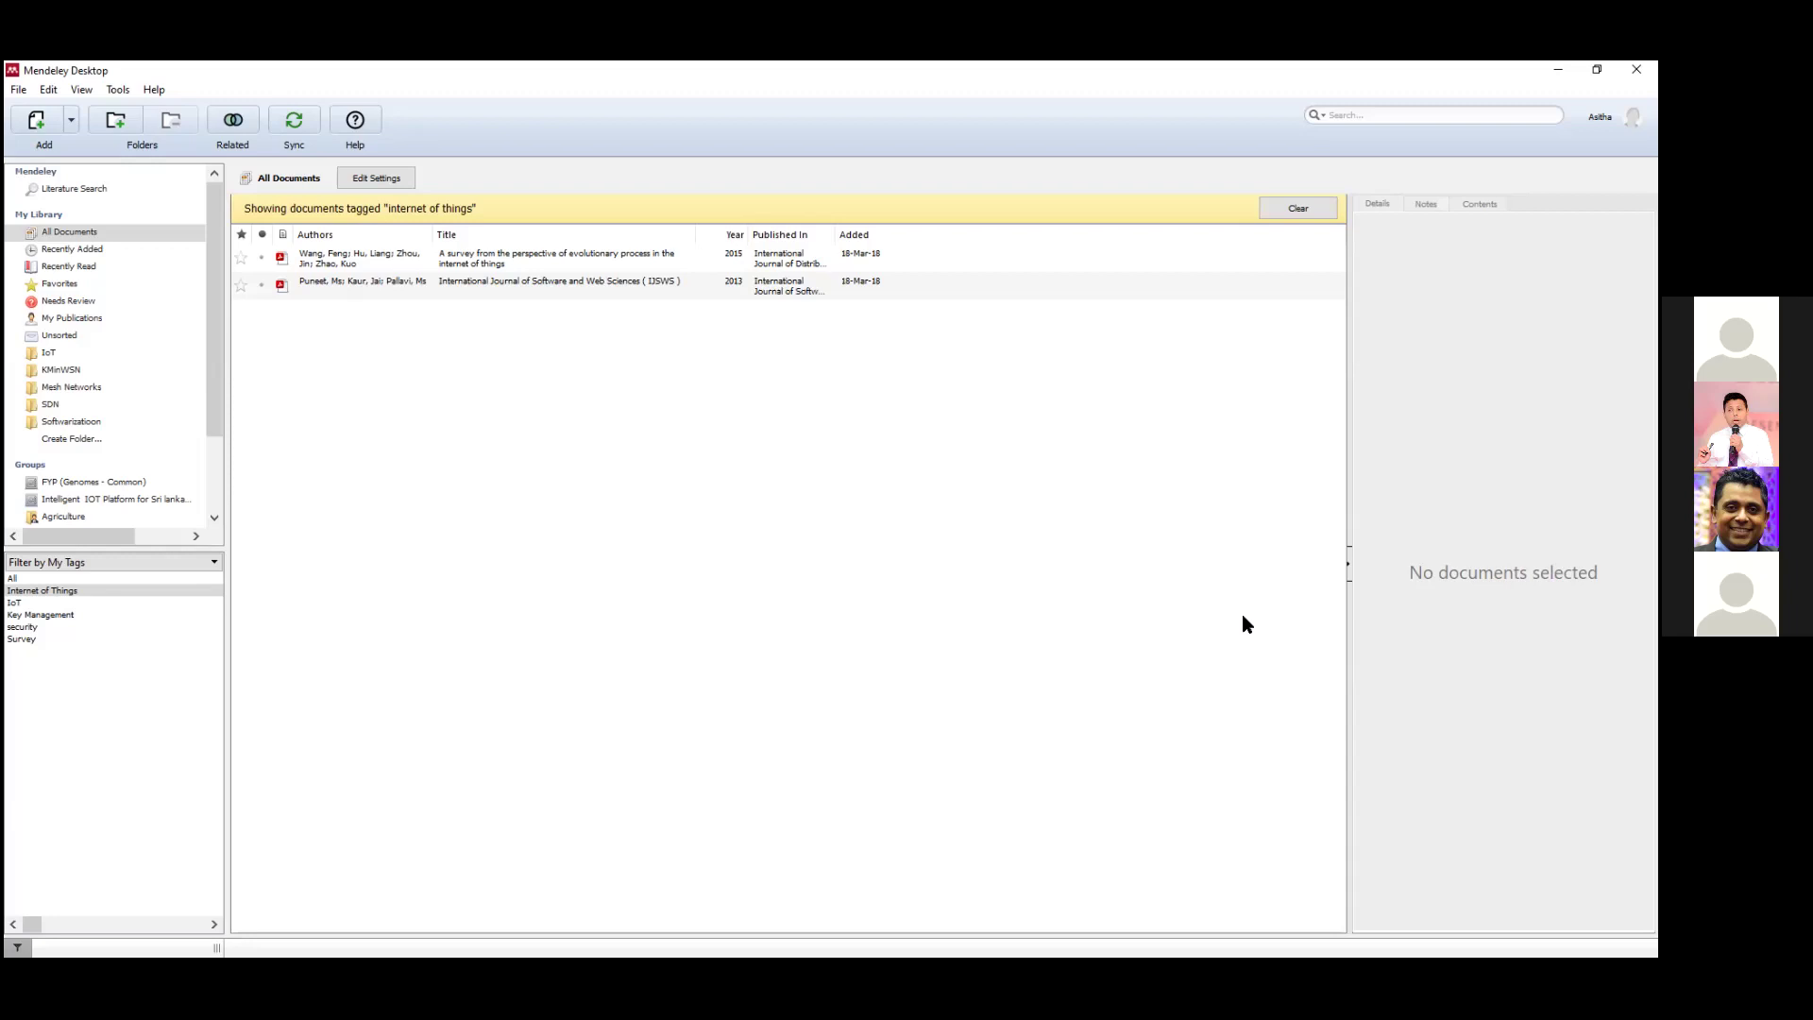
Remove the Internet of Things tag filter and filter by Authors to show one author's five papers.
click(1318, 214)
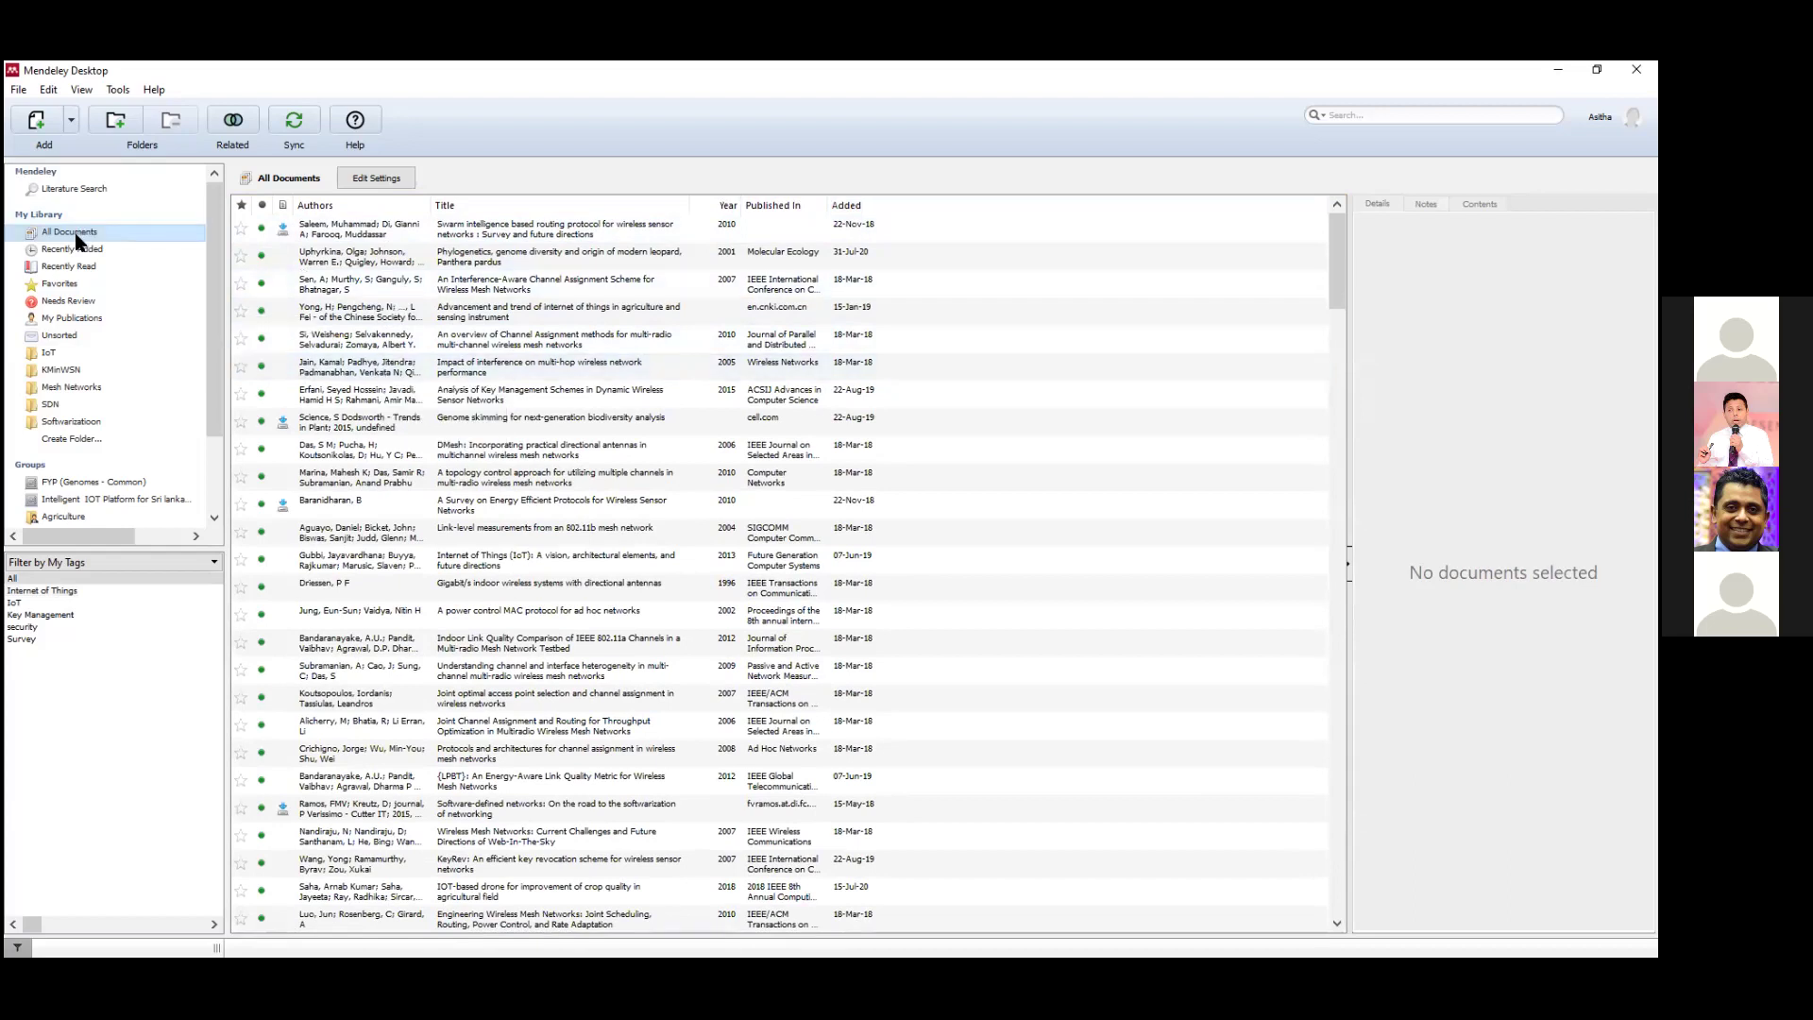
click(189, 562)
click(196, 538)
click(197, 564)
click(167, 589)
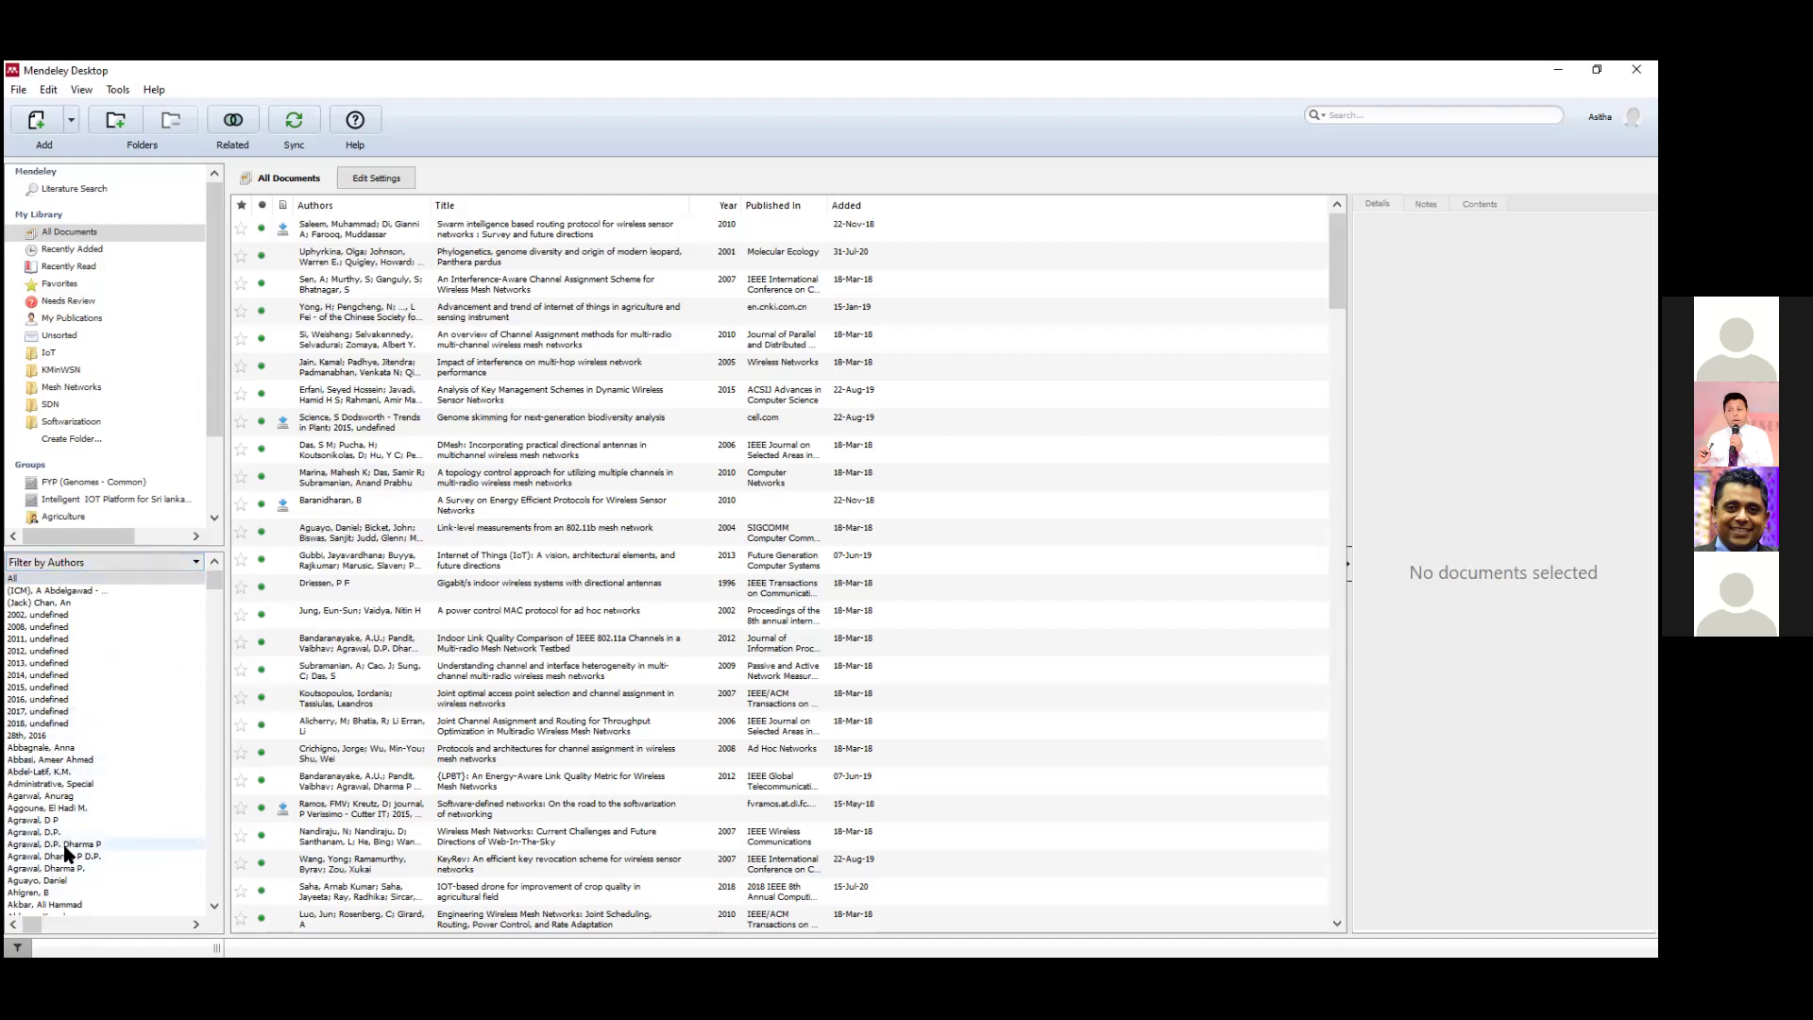
scroll(61, 864, down, 2)
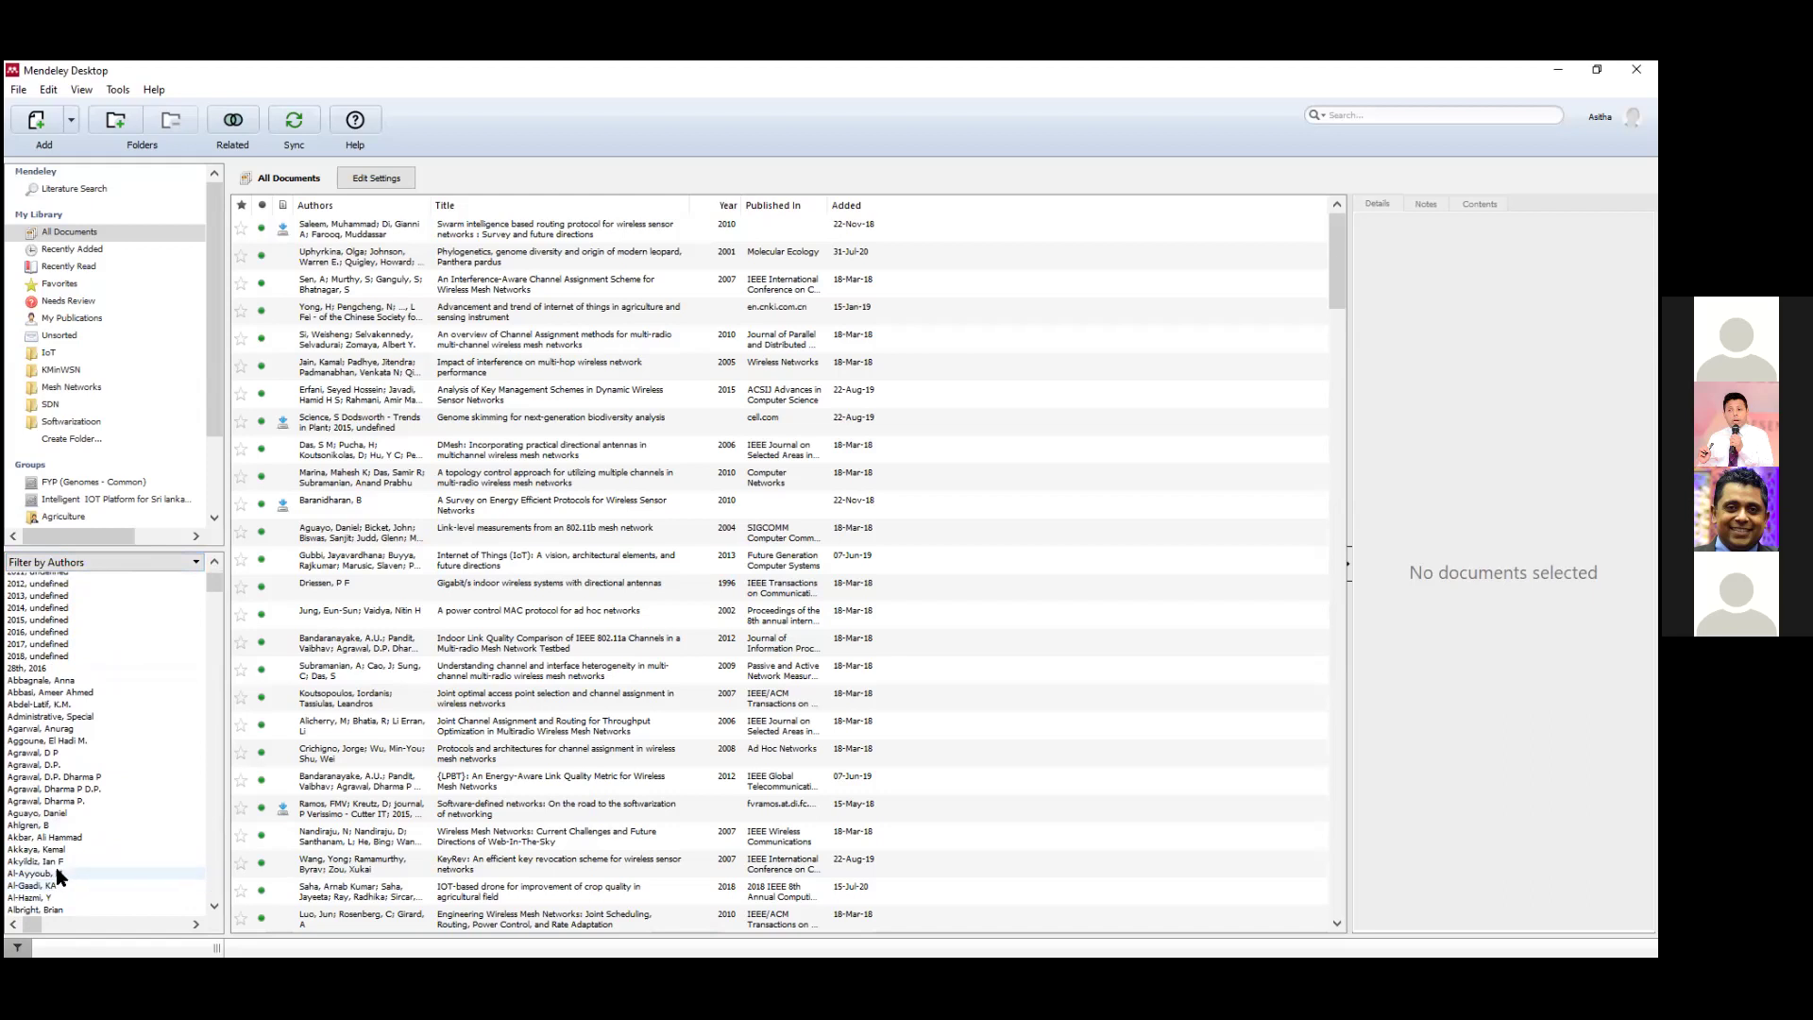
click(62, 862)
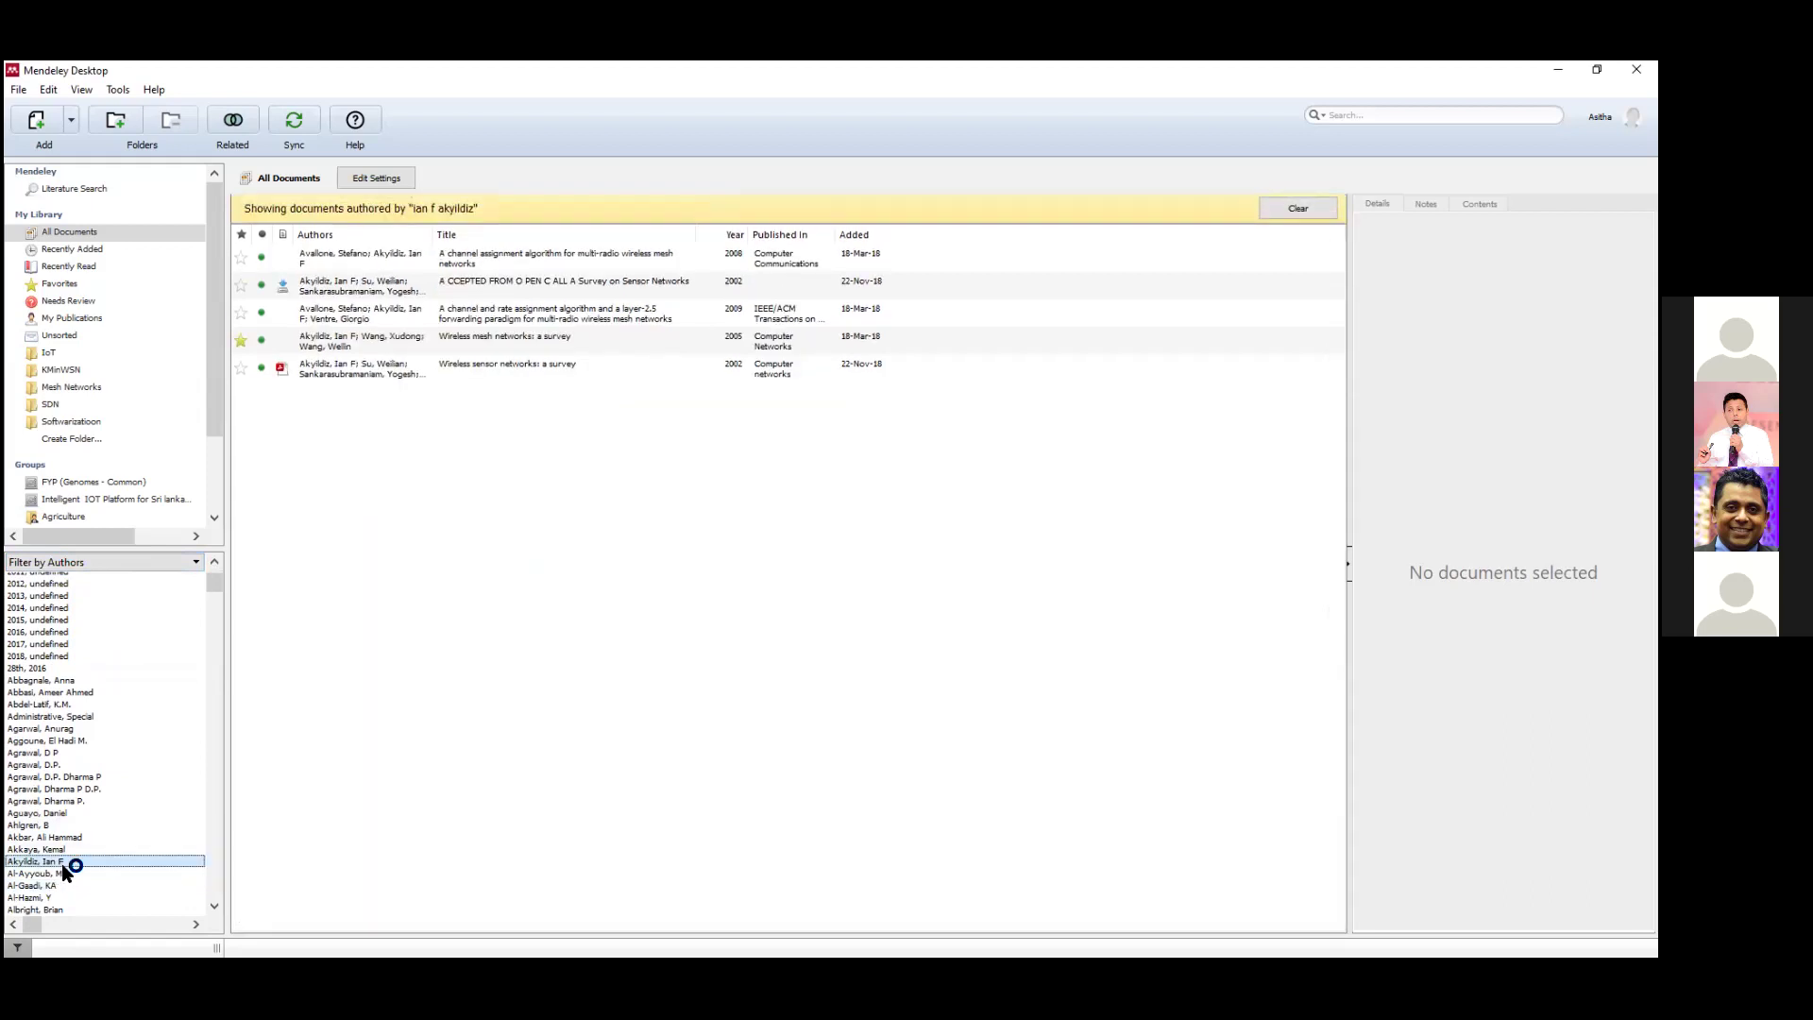
Filter by Author Keywords, trying Agriculture and then Arduino.
click(179, 563)
click(177, 576)
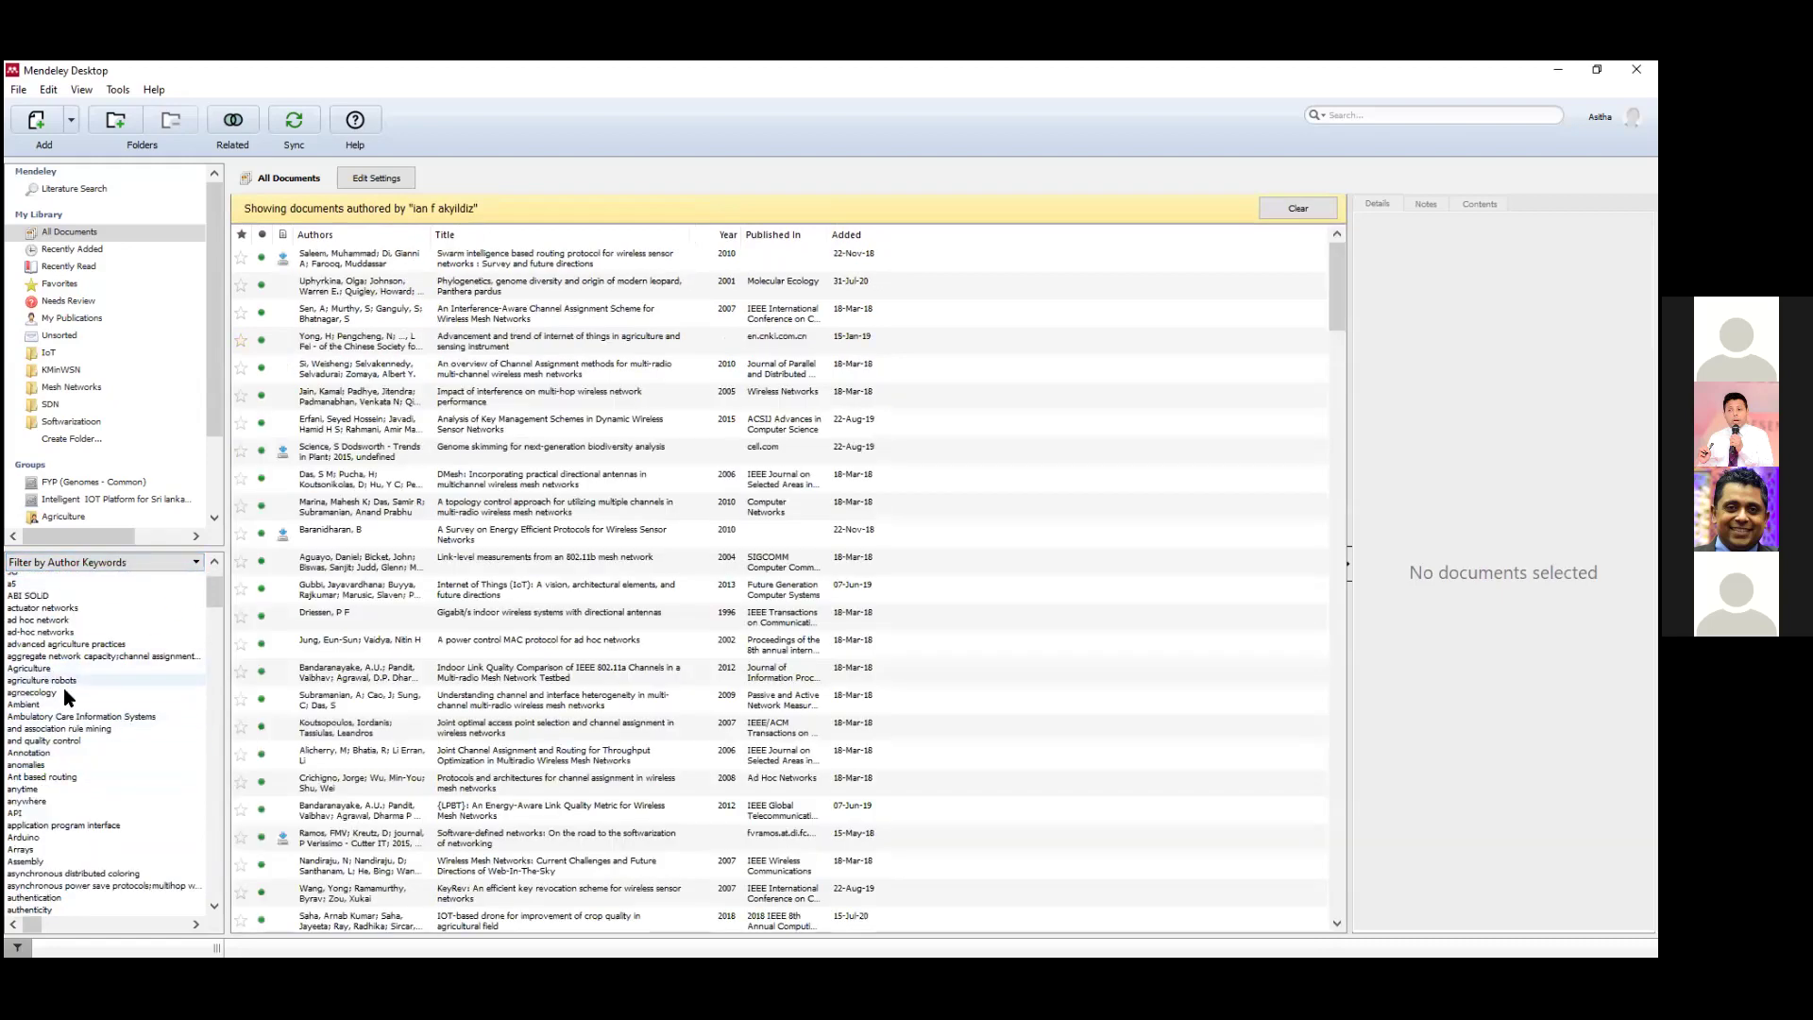
click(43, 668)
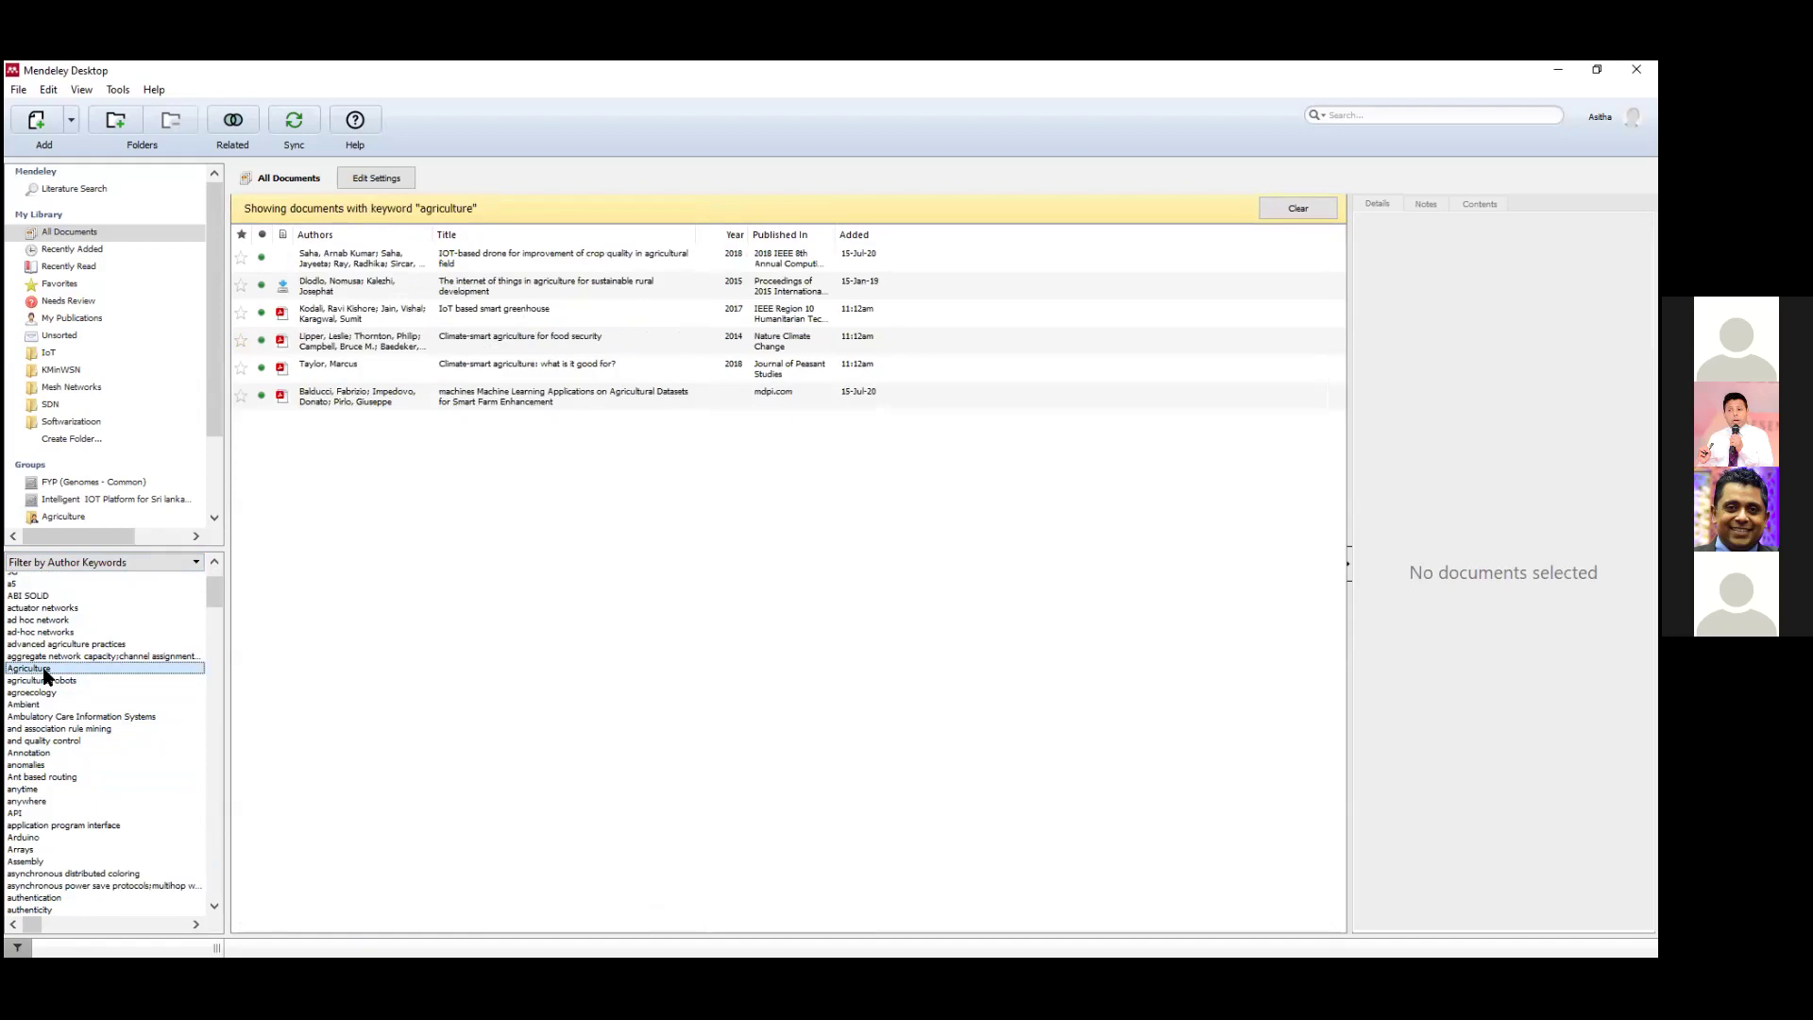
scroll(139, 803, down, 2)
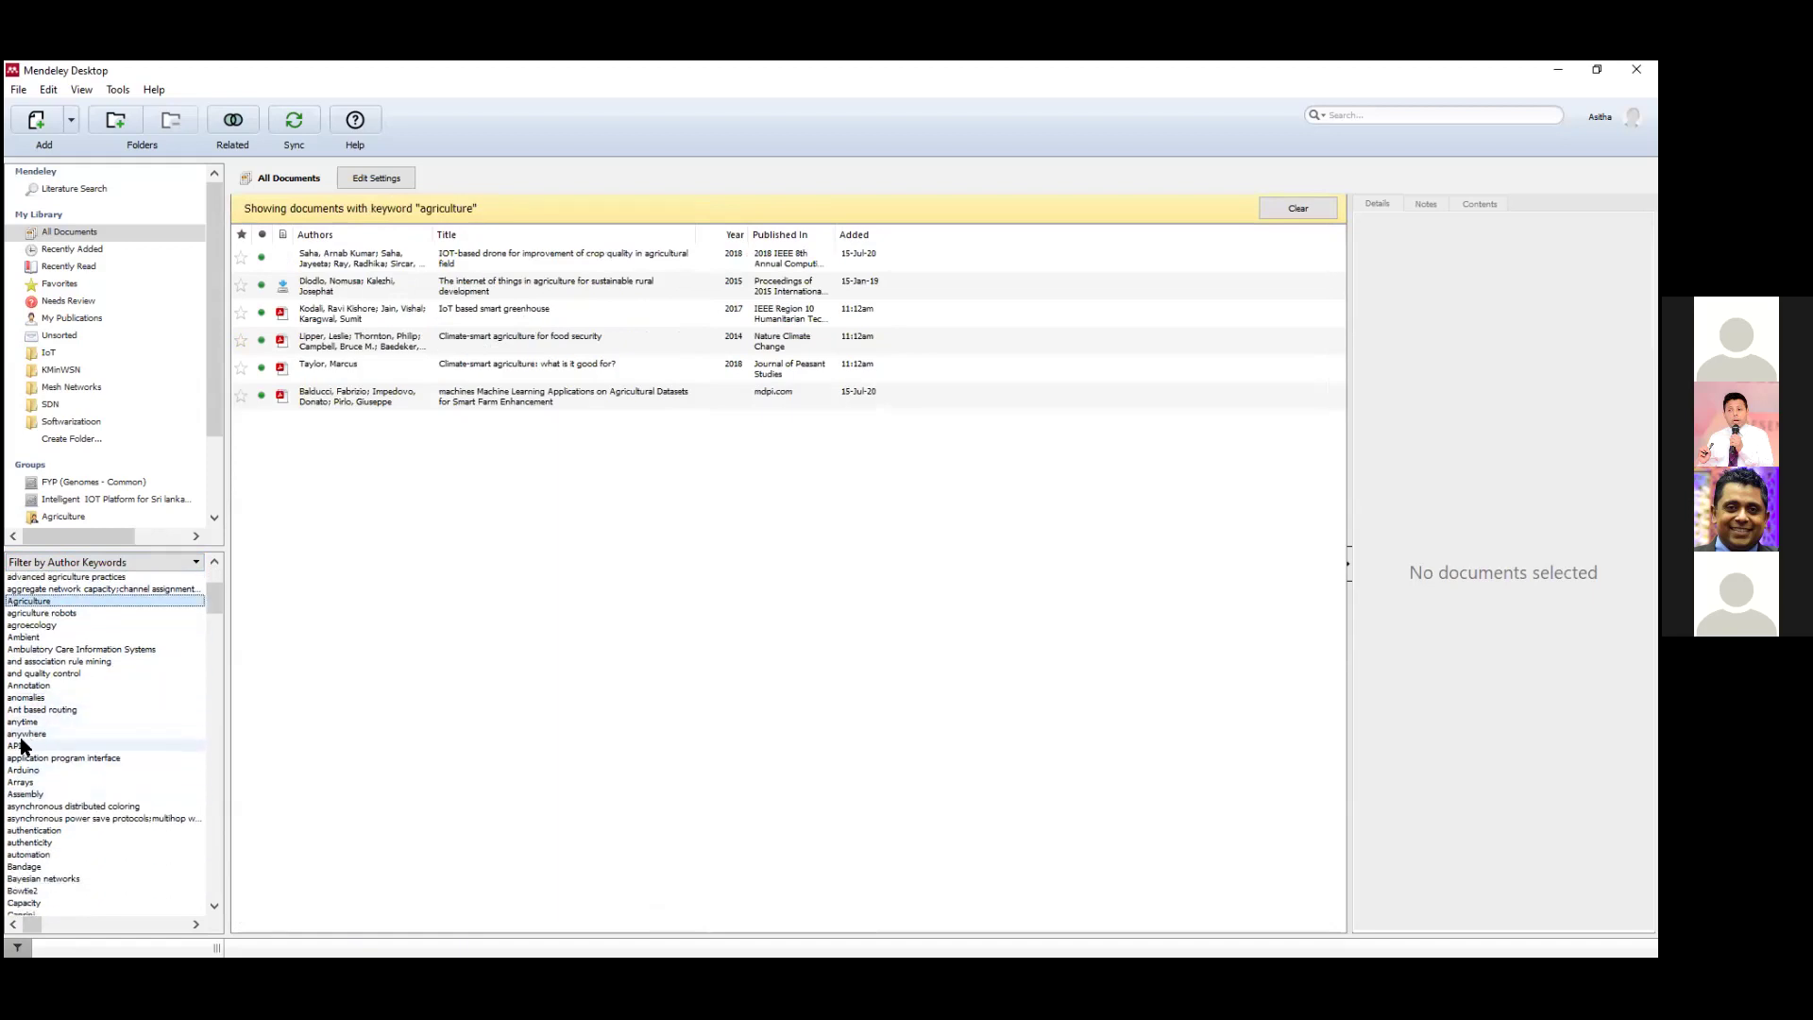
click(26, 769)
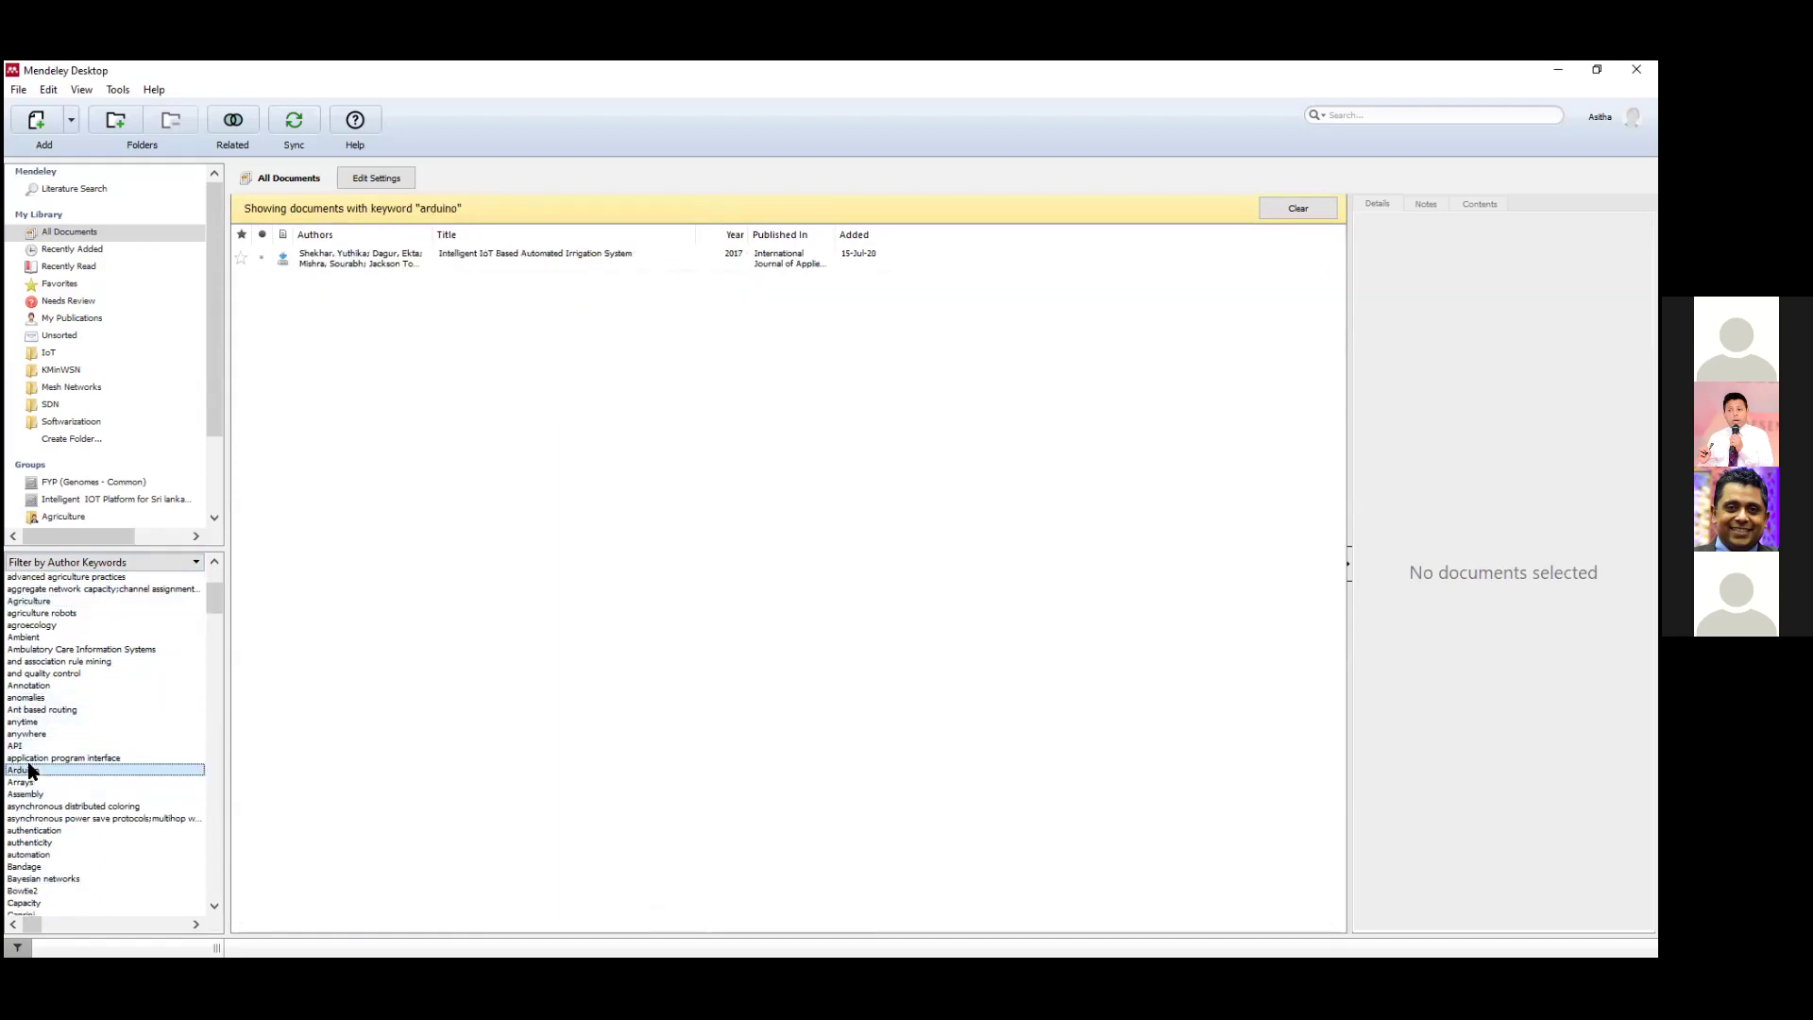
scroll(27, 769, down, 1)
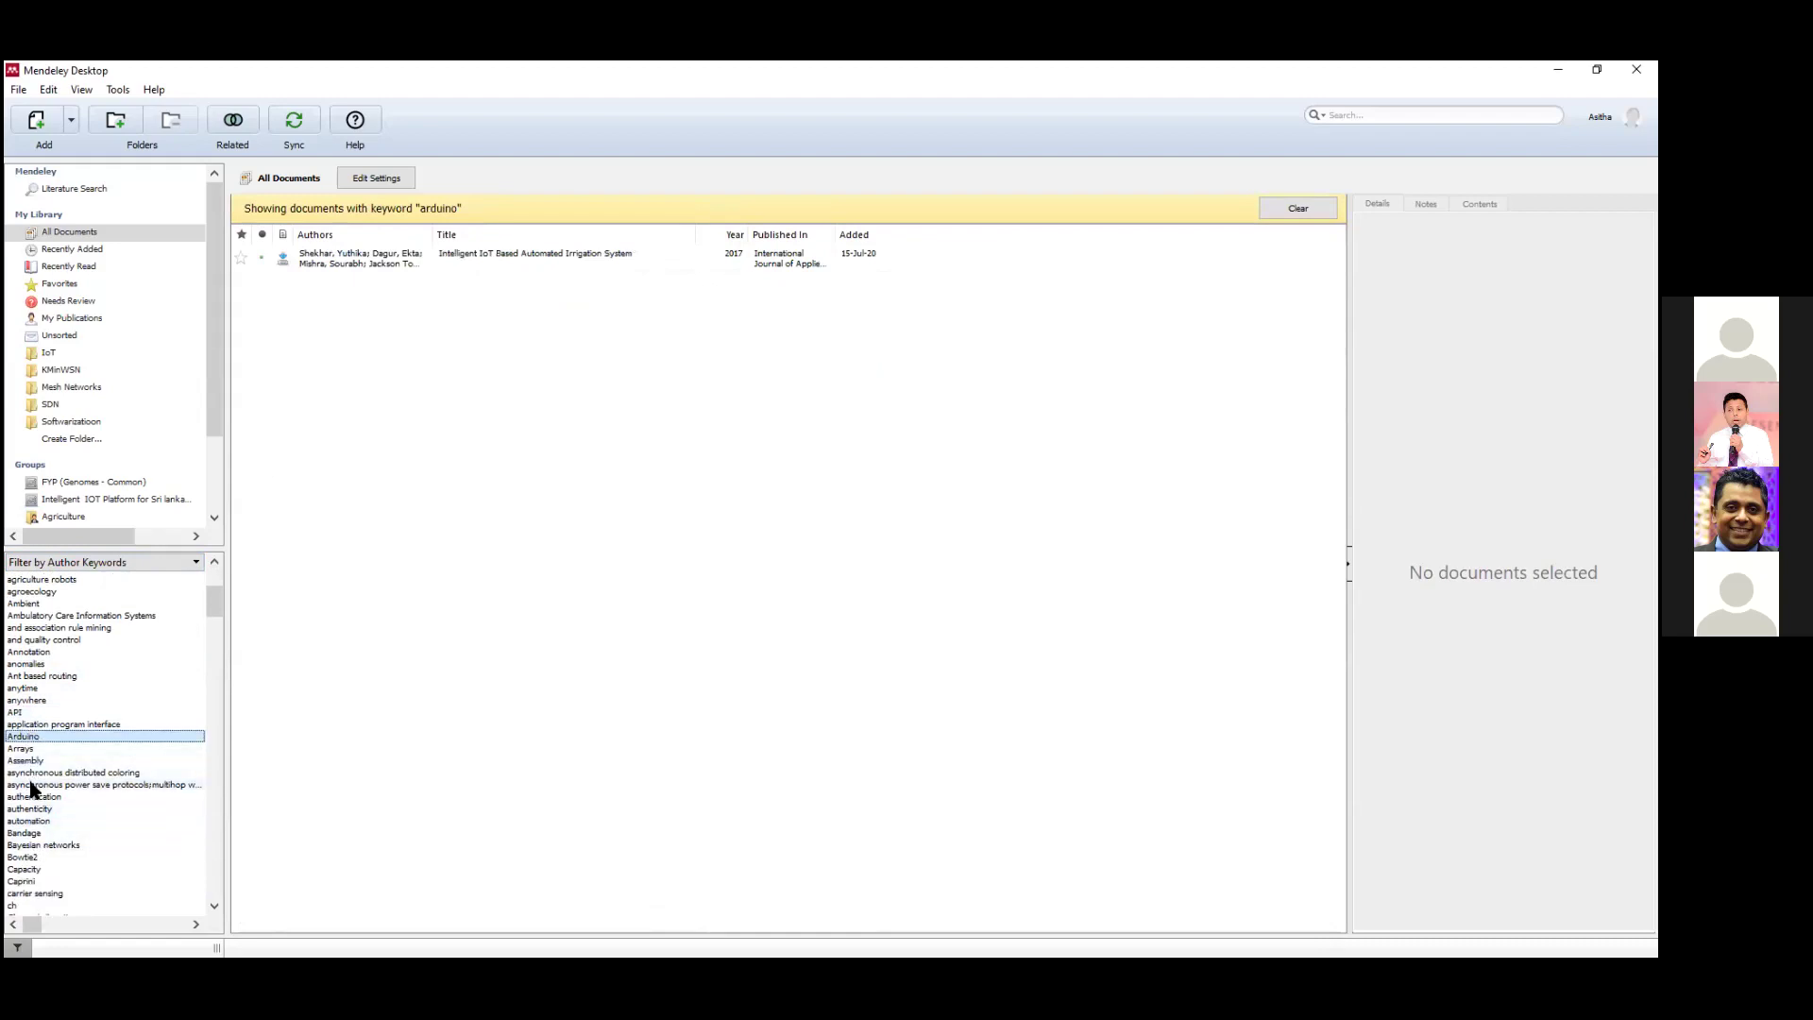
scroll(134, 658, up, 4)
Switch the filter pane to Filter by Publications.
click(194, 562)
click(146, 621)
scroll(130, 664, down, 3)
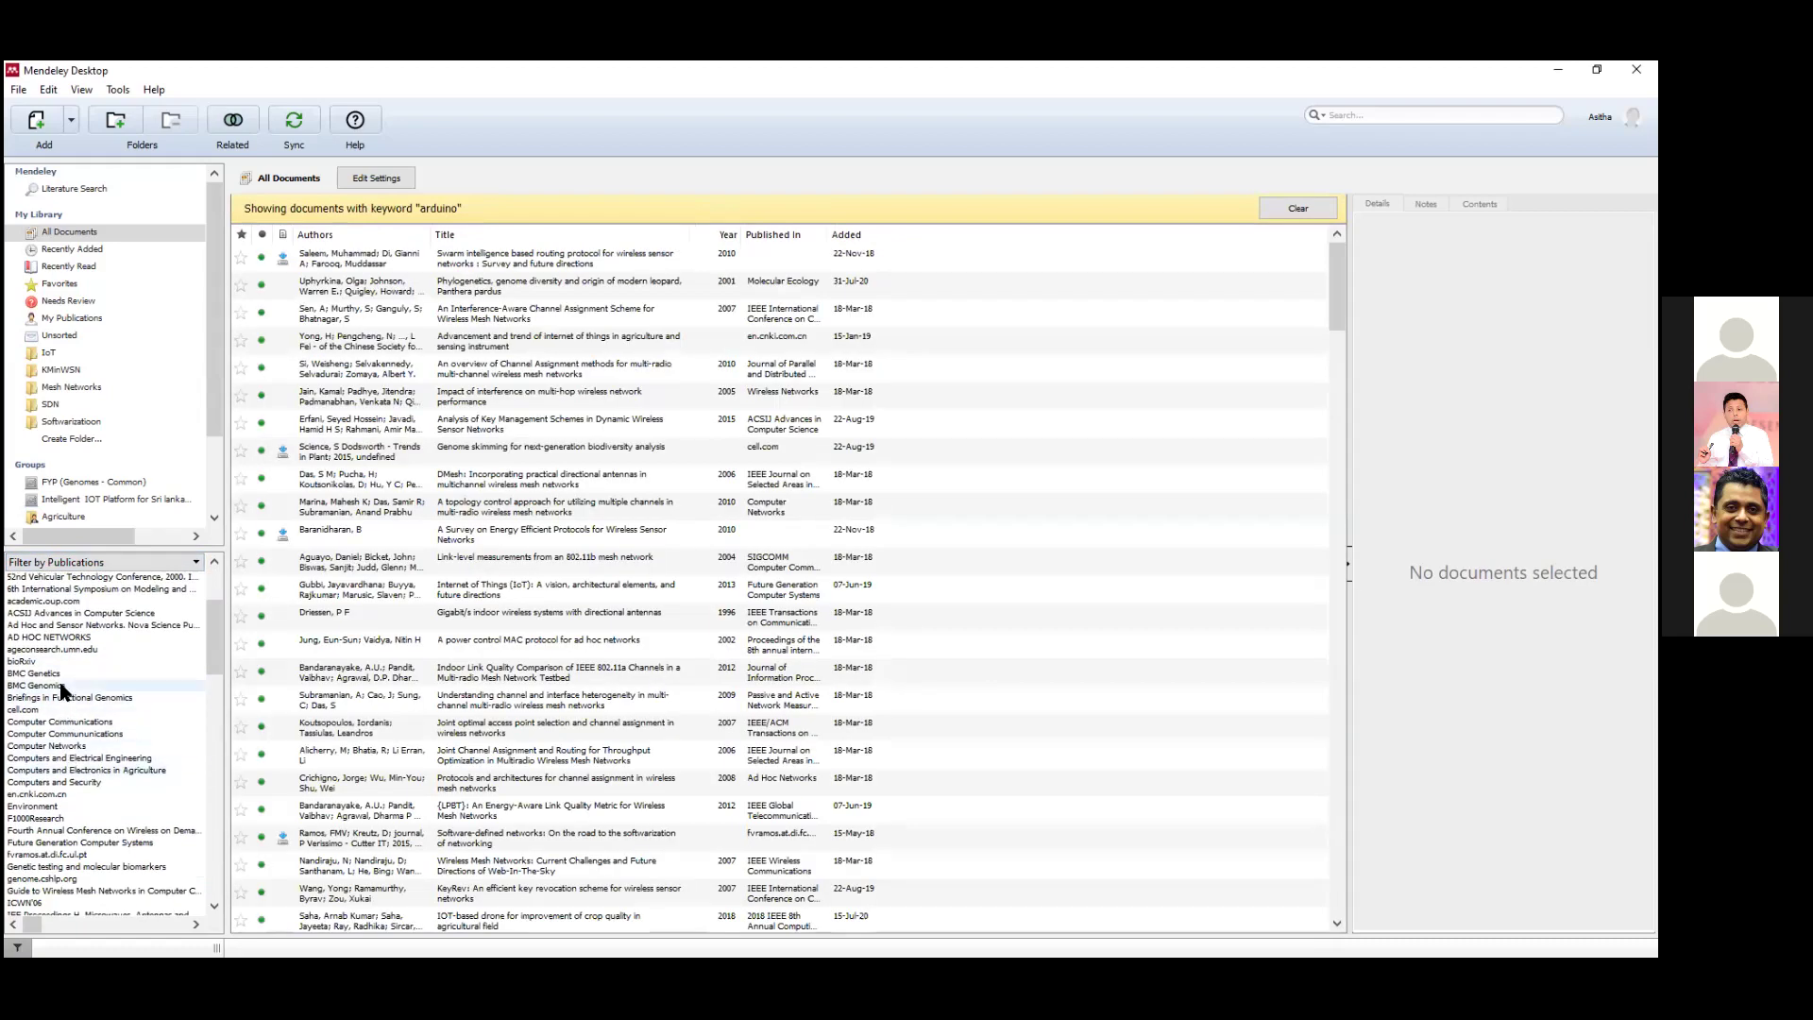
Try the Computer Networks and BMC Genomics publications, then filter My Tags by IoT and security.
click(71, 746)
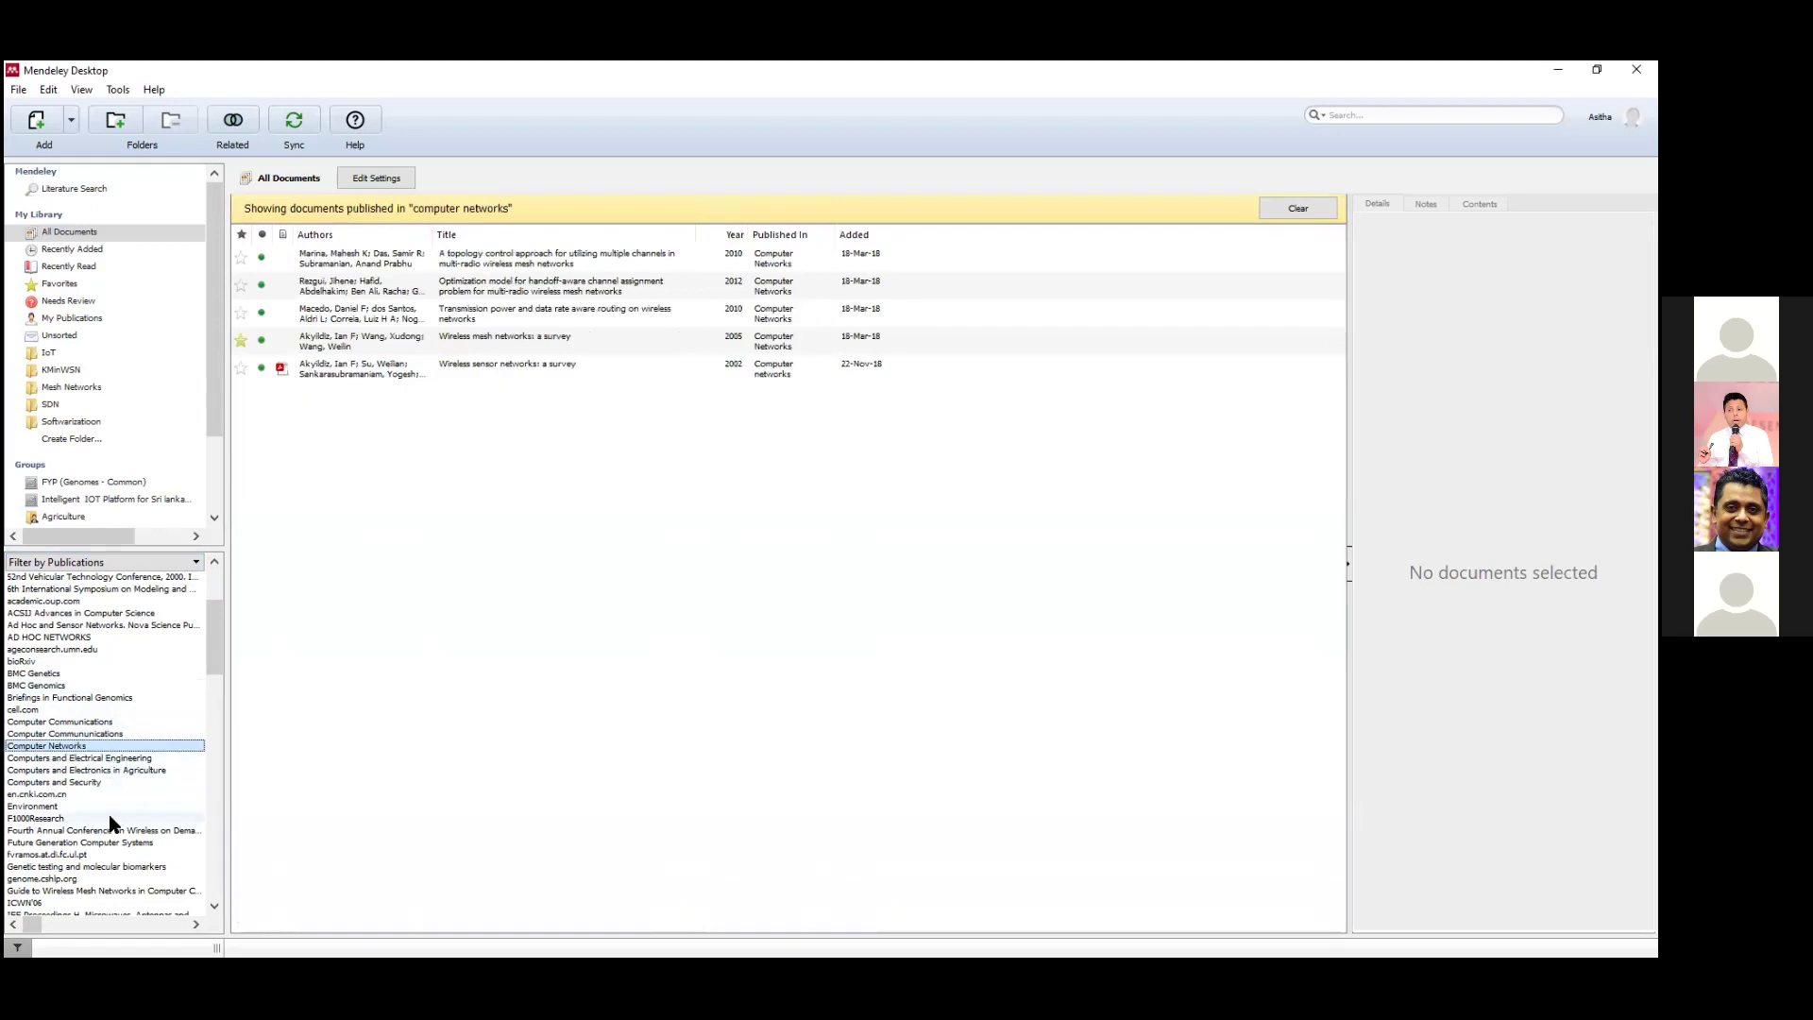
click(54, 686)
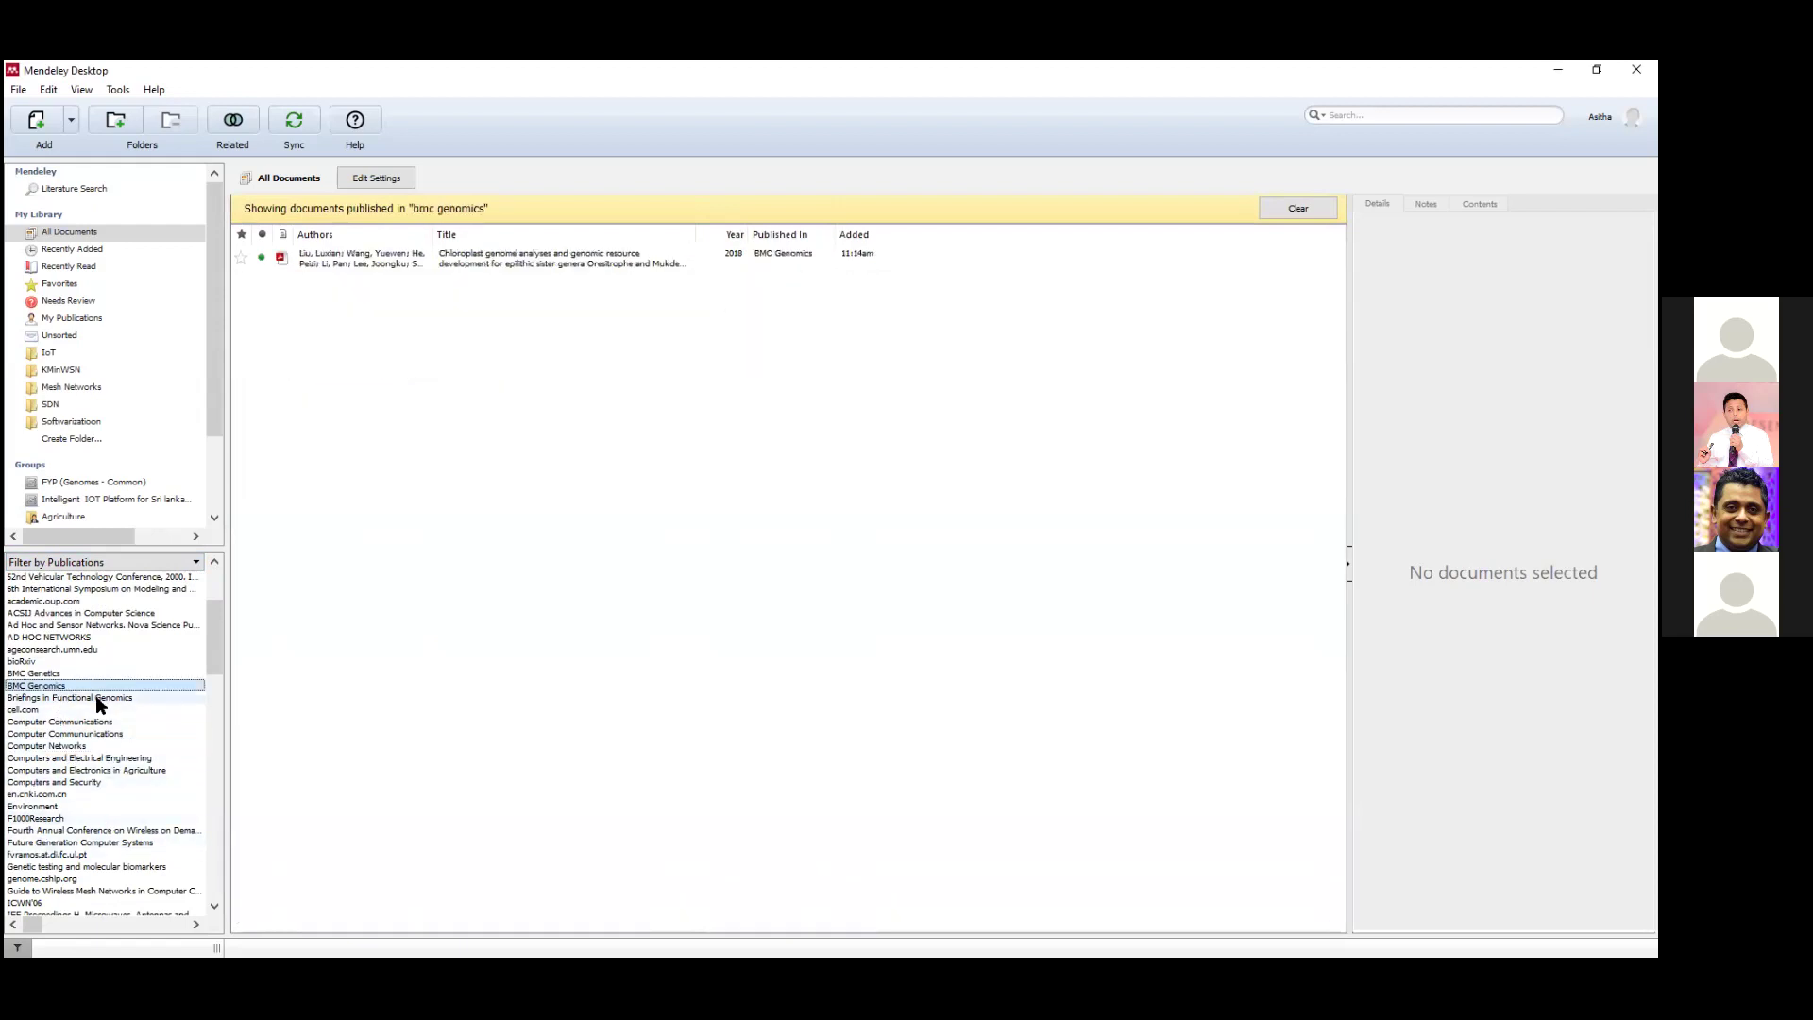
click(190, 563)
click(163, 604)
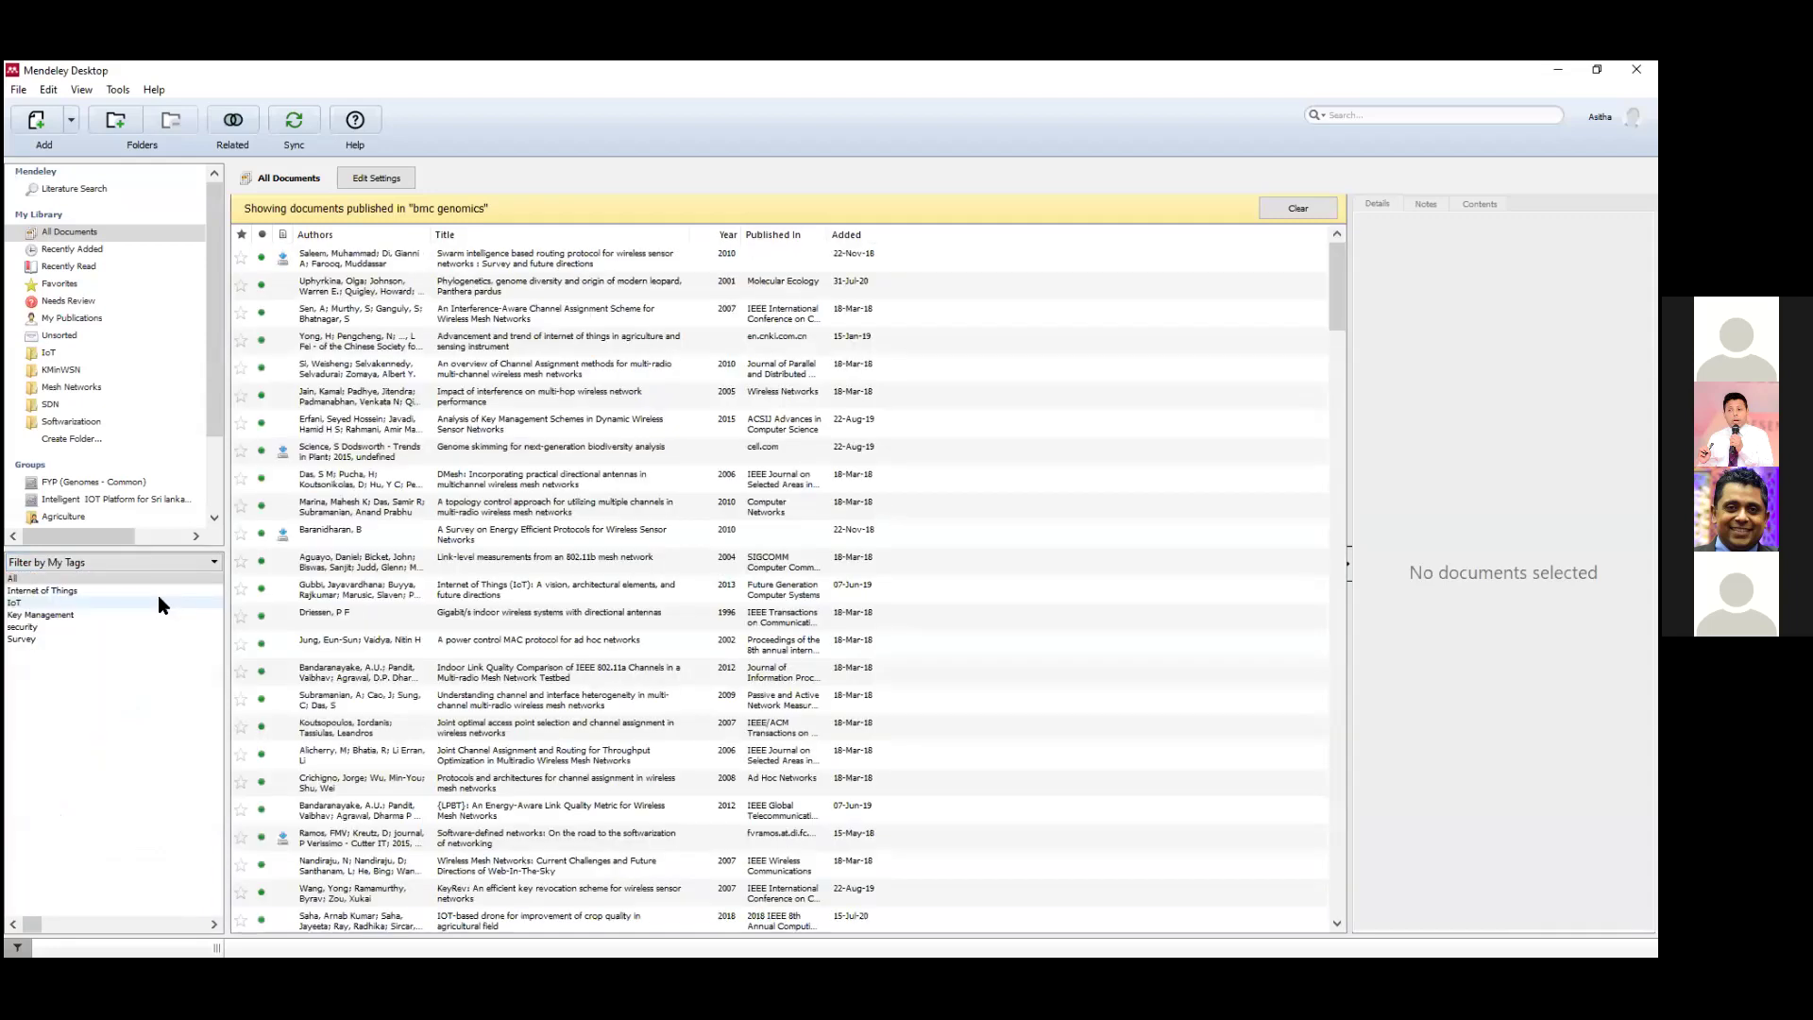
click(31, 603)
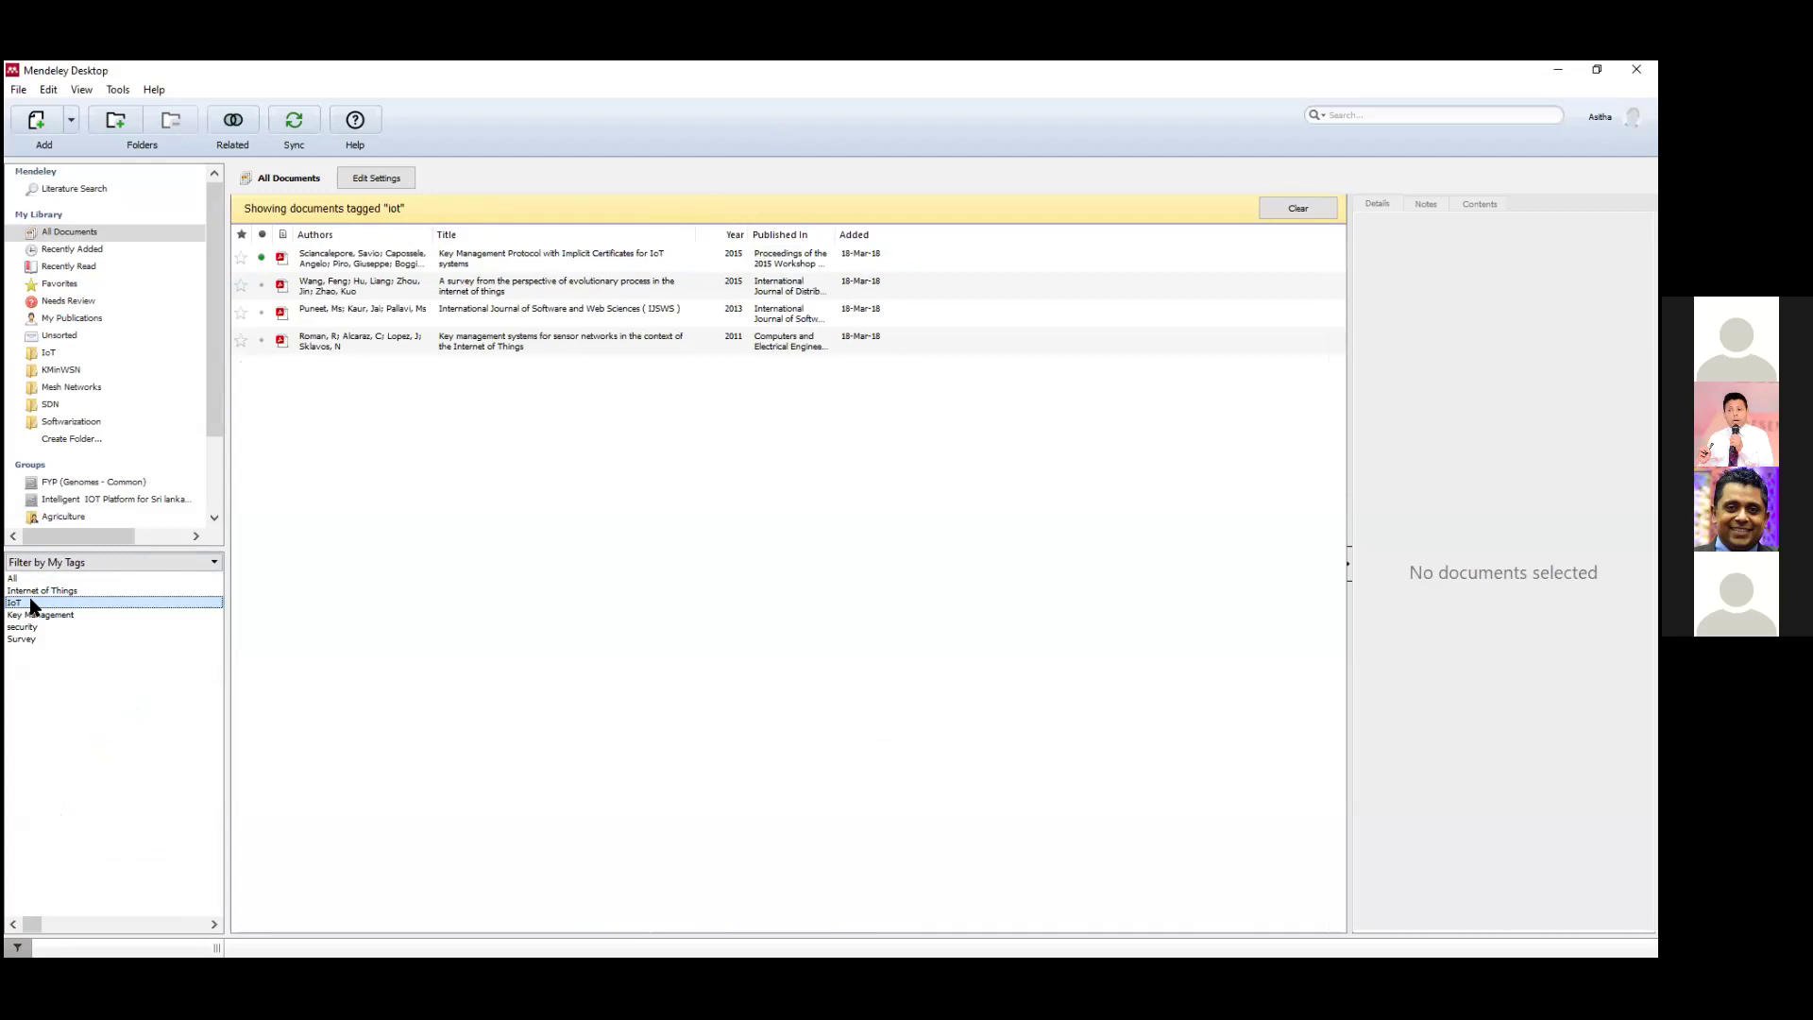
click(40, 627)
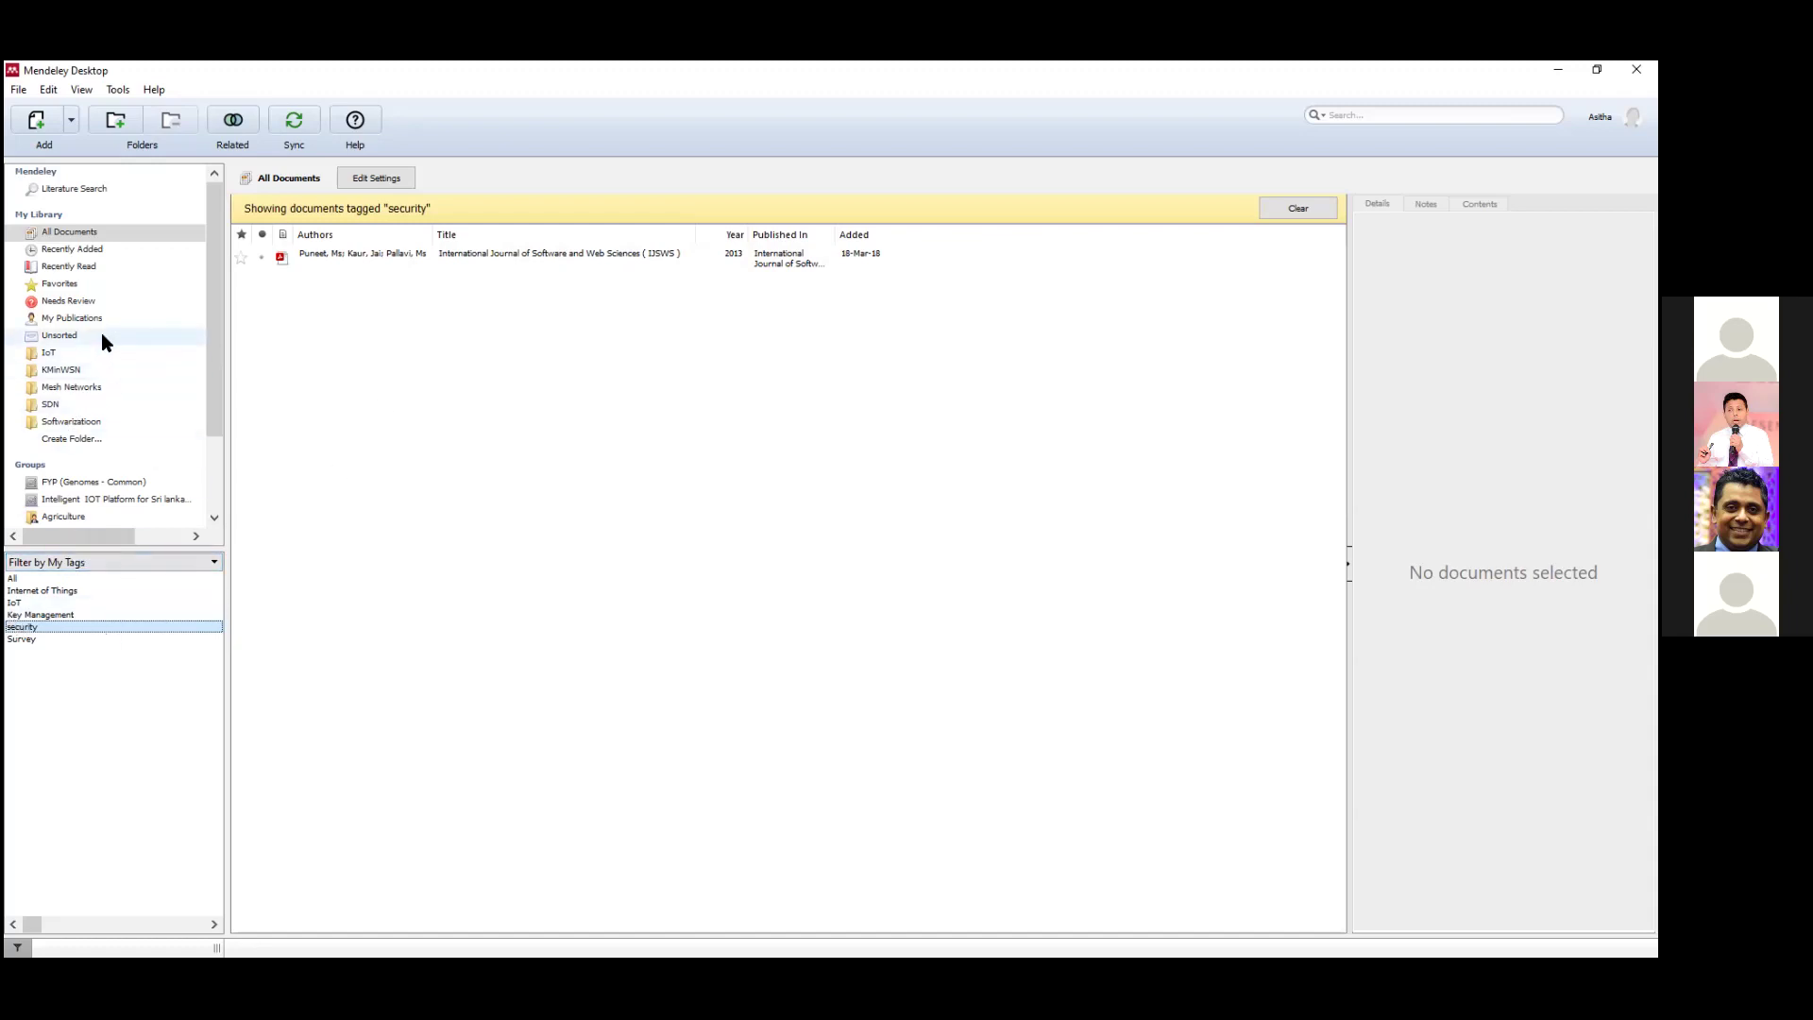
Select All Documents and switch the filter pane to Filter by Authors.
click(101, 232)
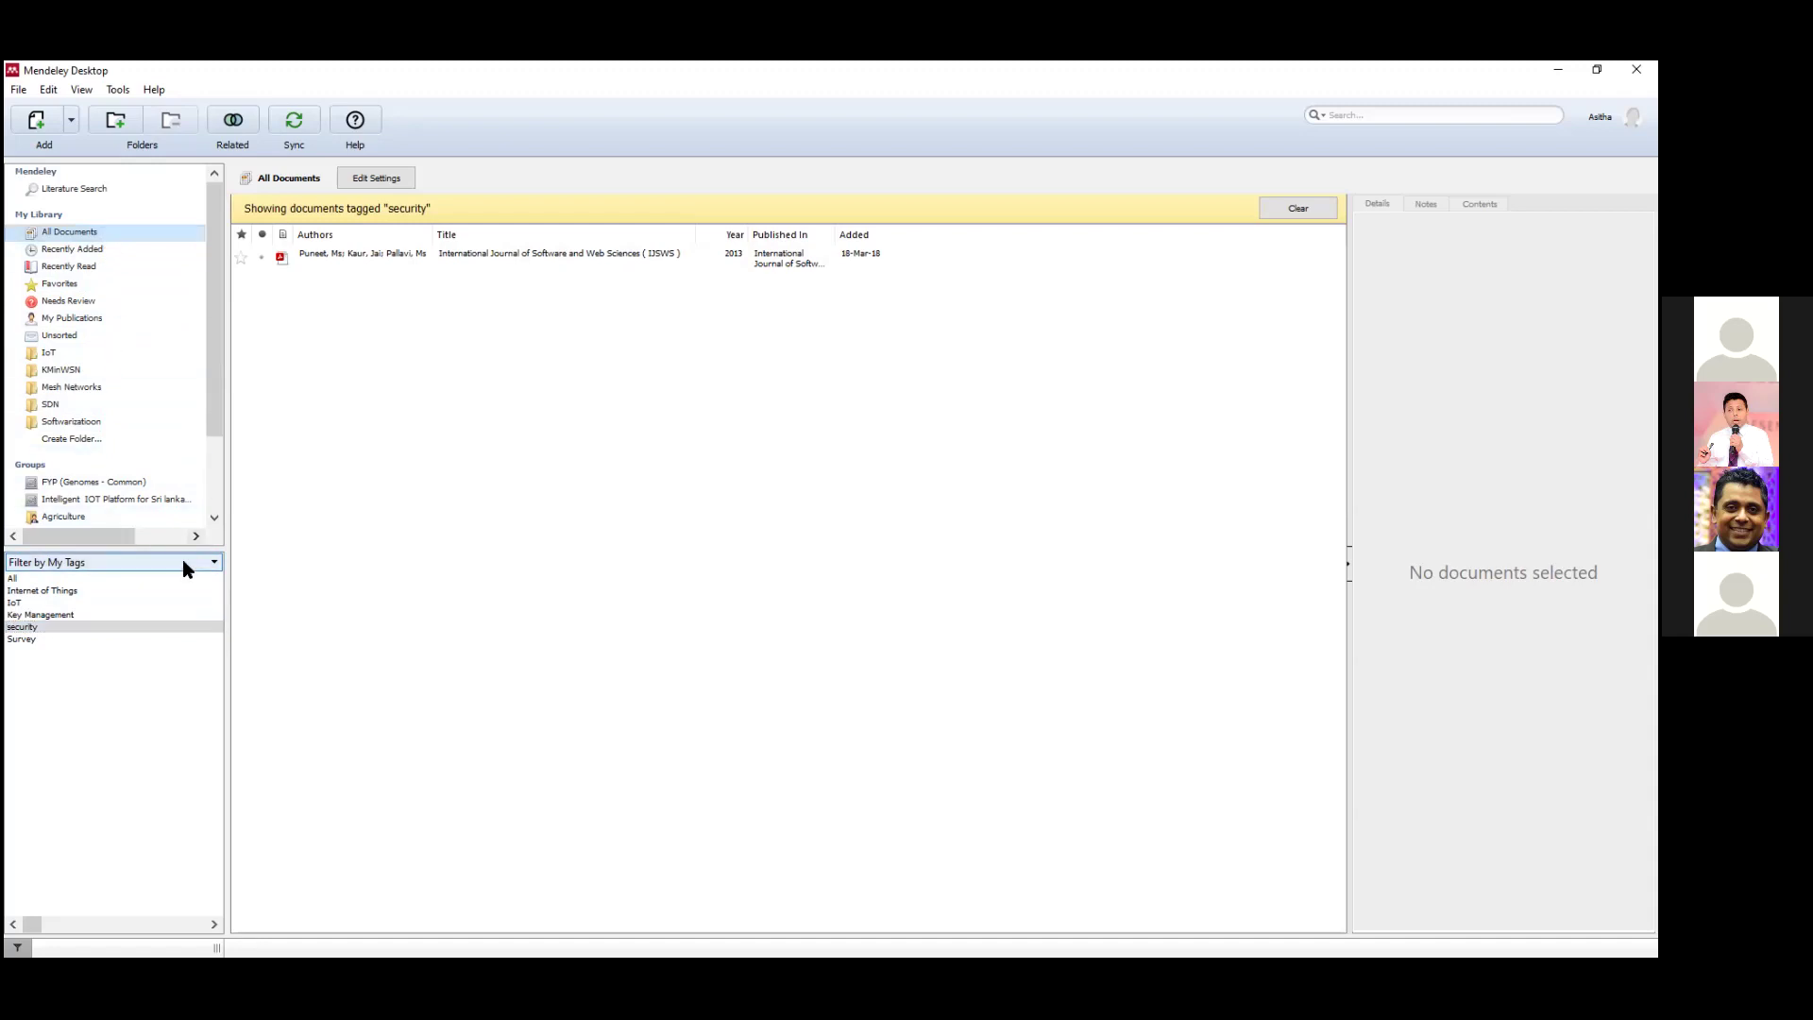
click(156, 571)
click(154, 591)
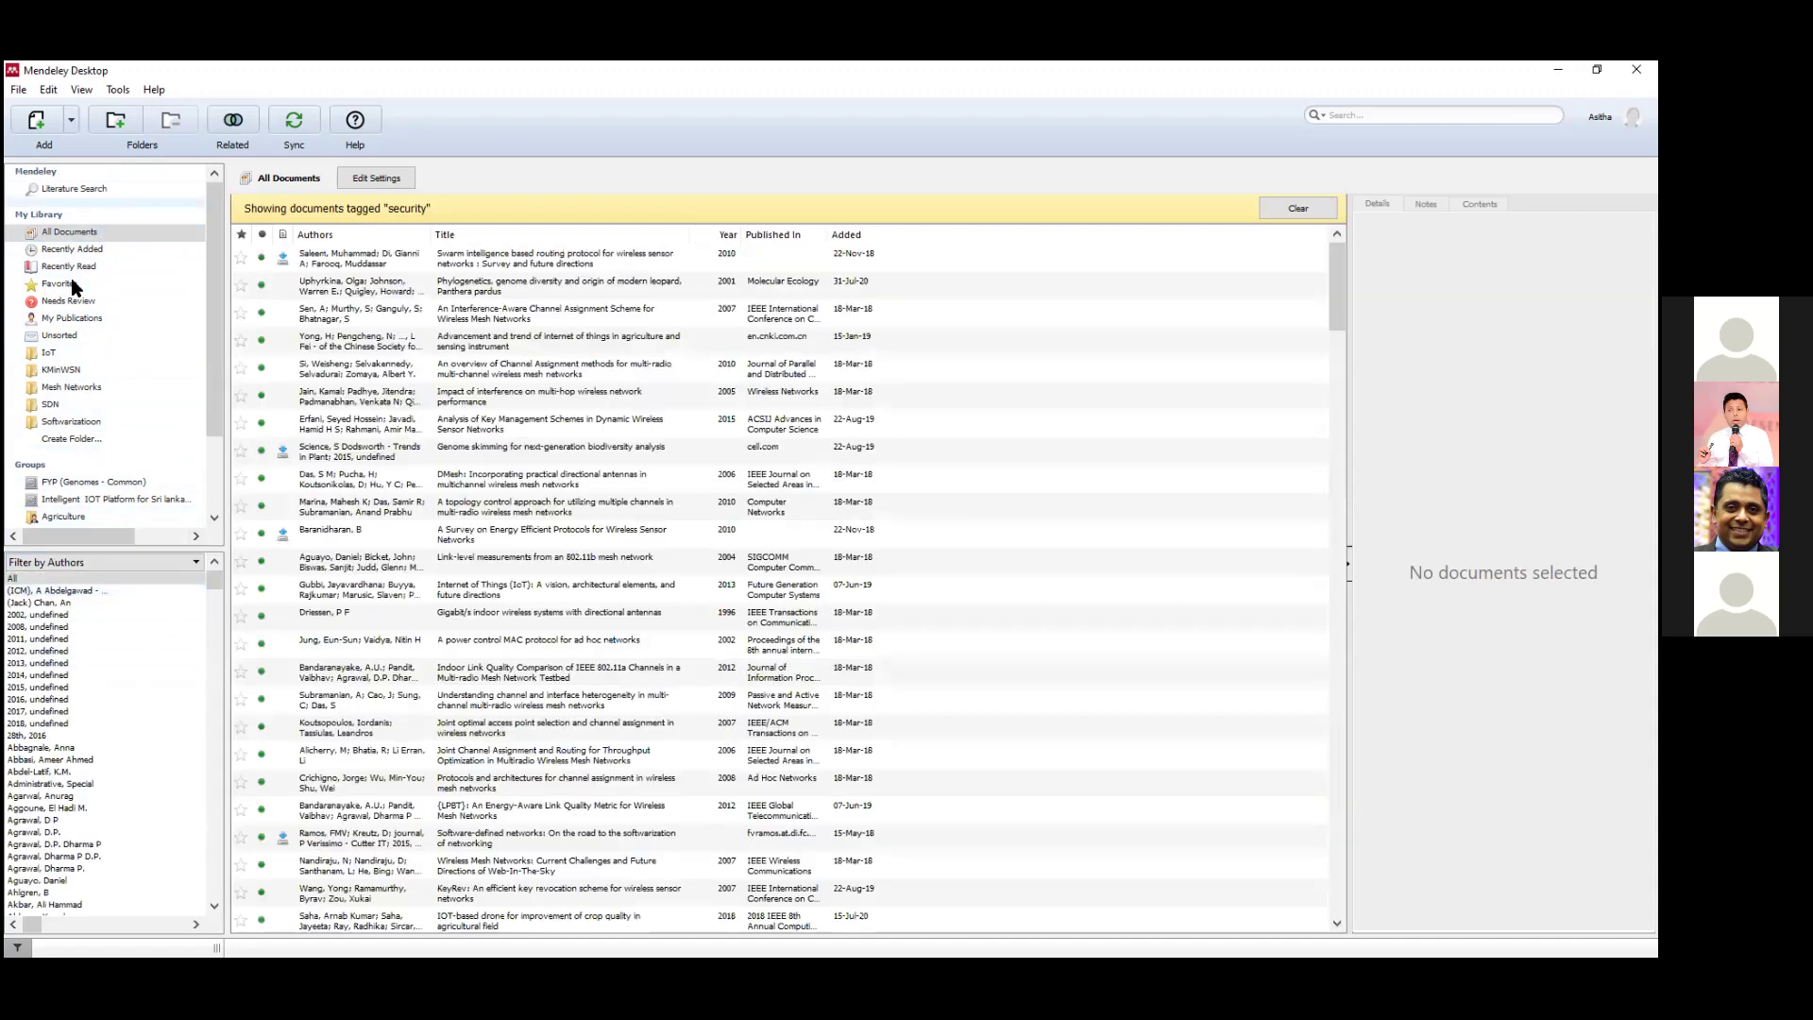
Step through the IoT, KMinWSN, Mesh Networks and SDN folders, ending on Softwarizatioon's single paper.
click(52, 354)
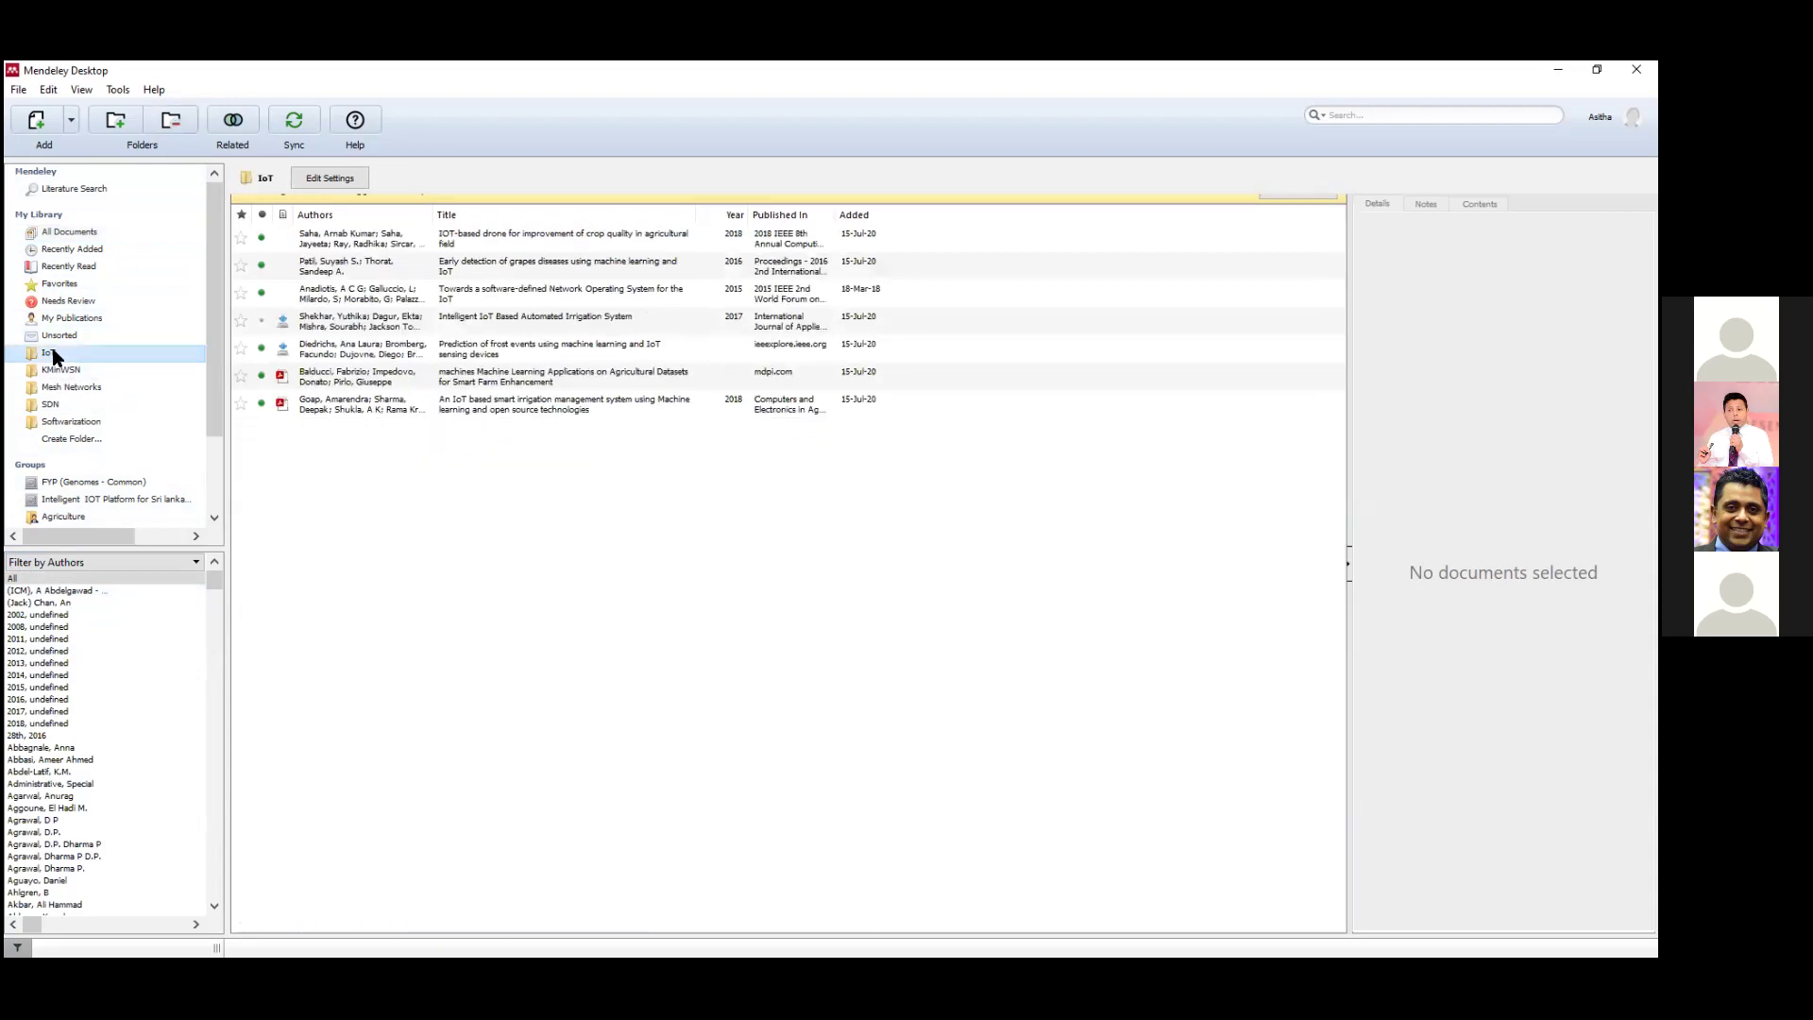
click(60, 370)
click(68, 387)
click(52, 407)
click(69, 423)
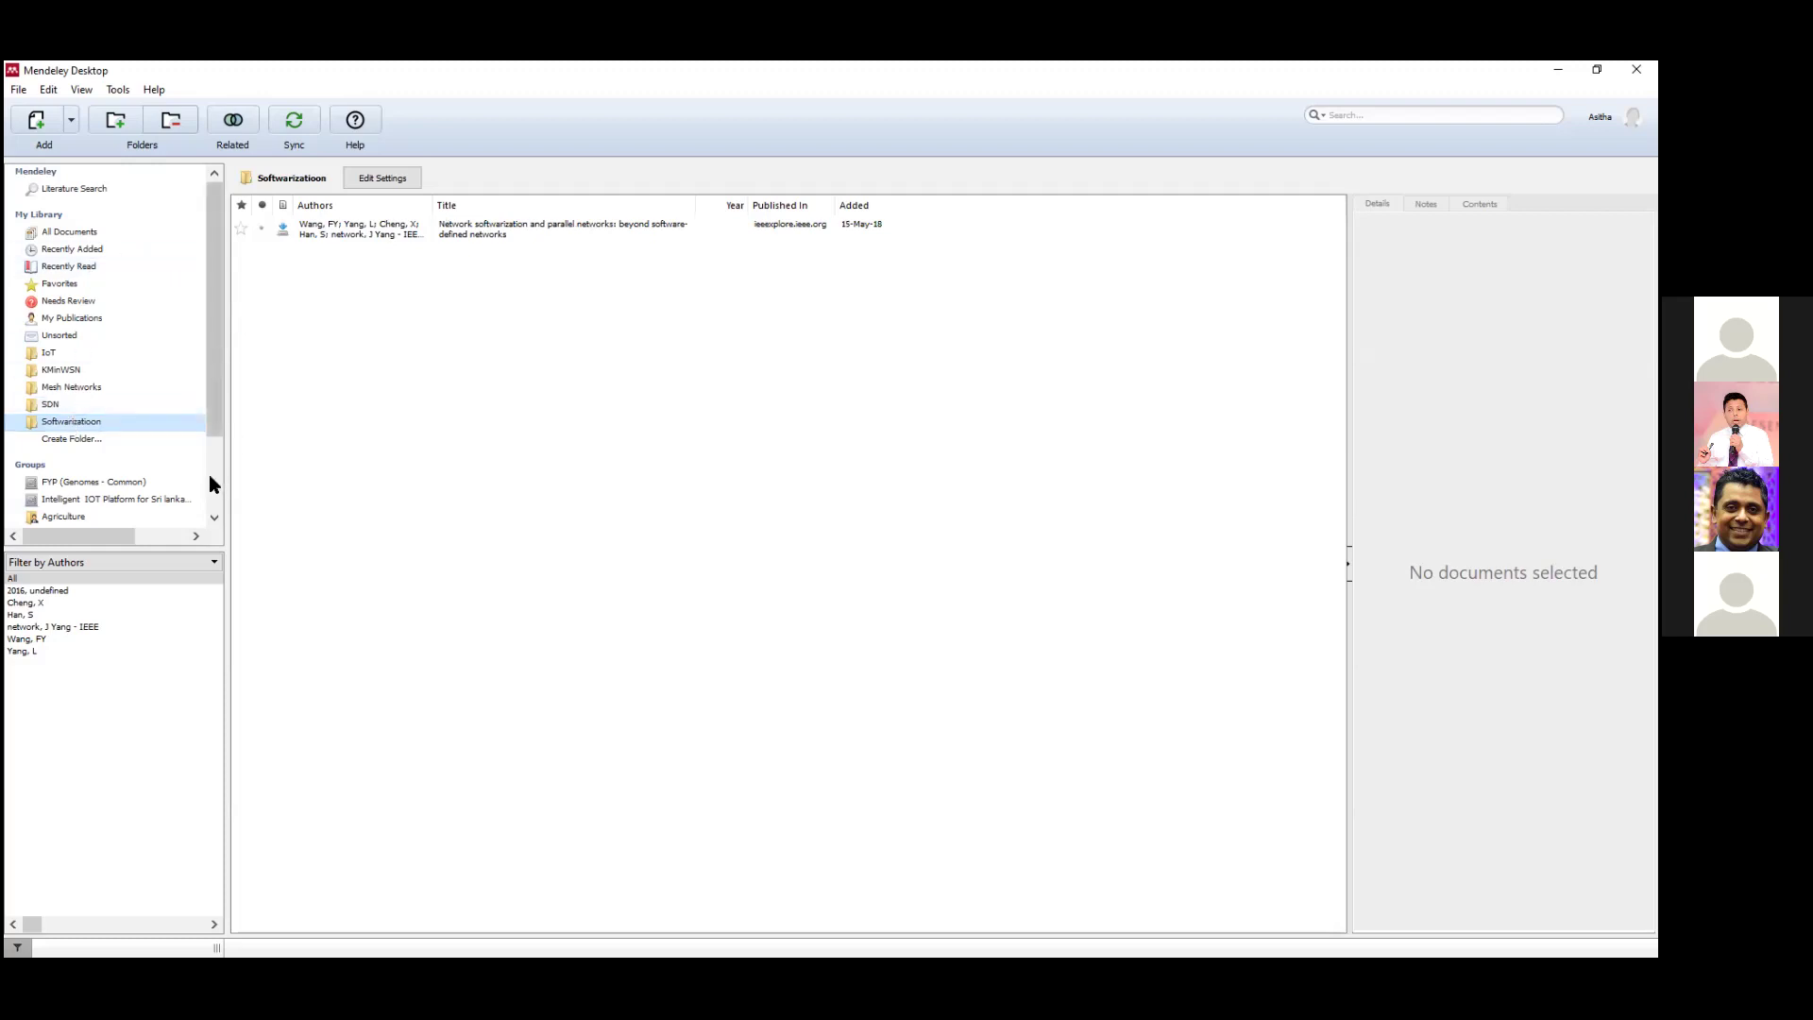
Return to All Documents in the sidebar to list the full library of papers.
click(83, 233)
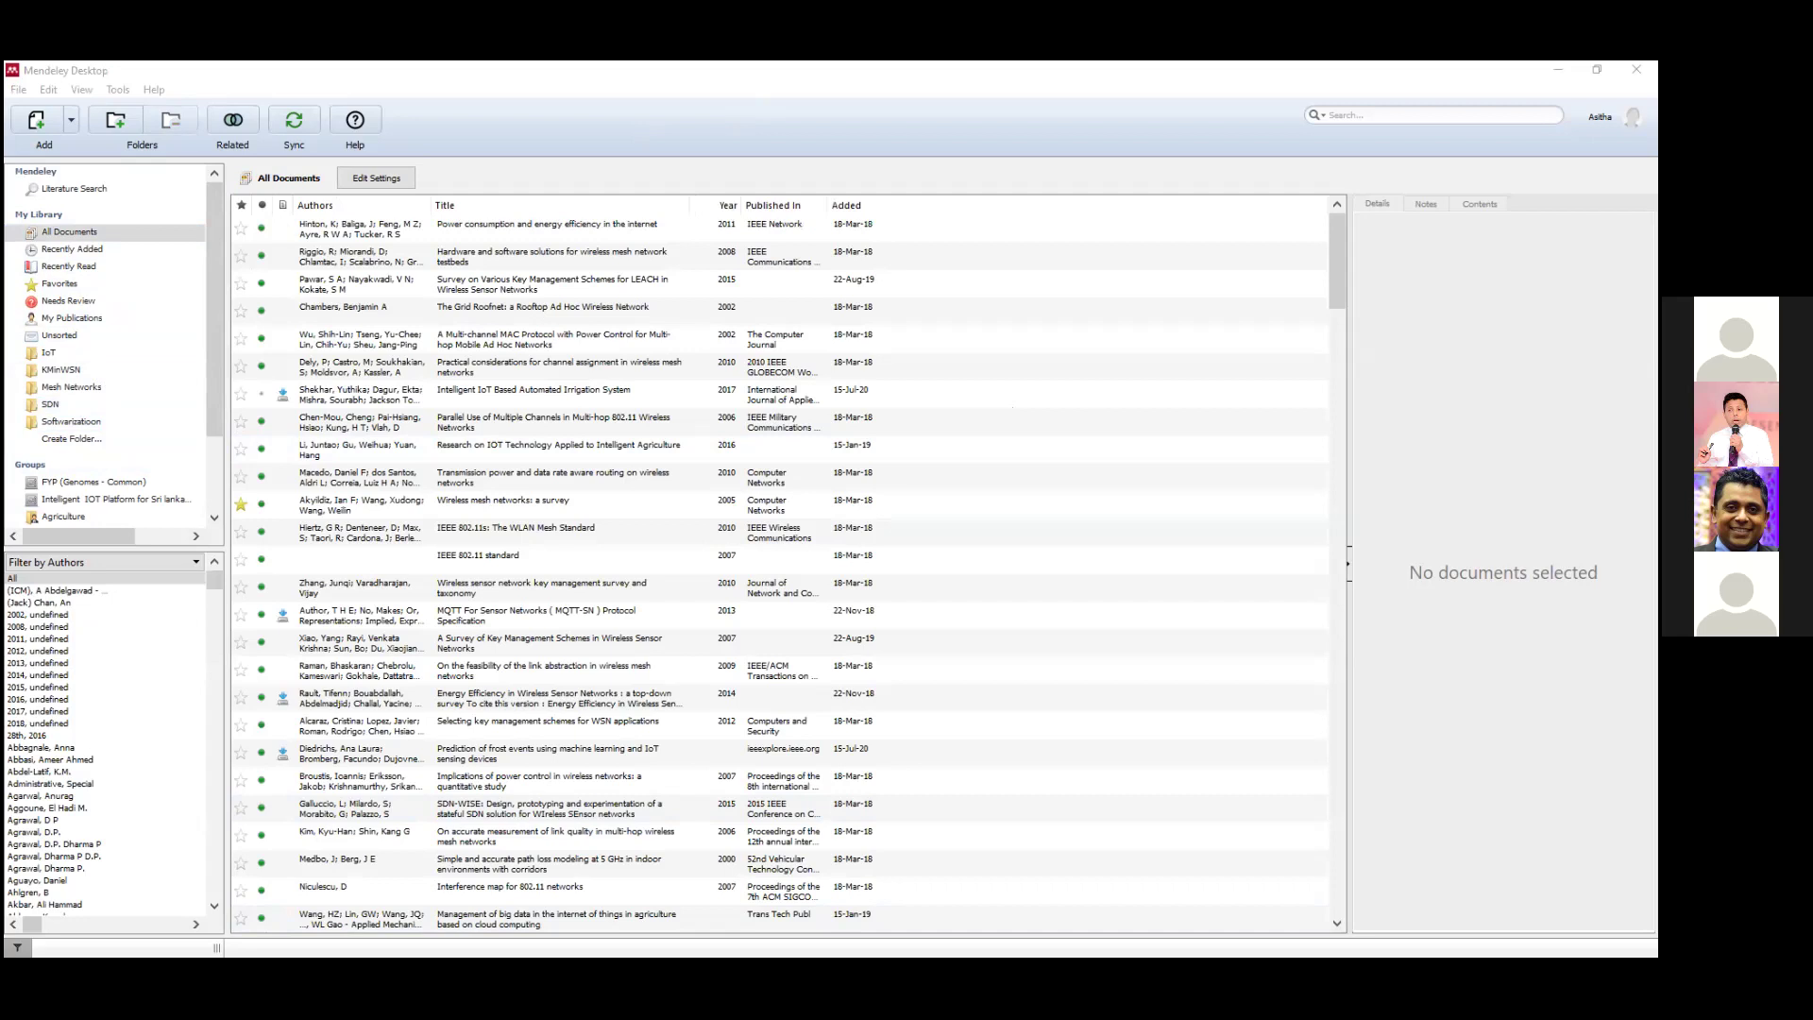
Show All Documents and display the details and abstract of the 2017 'IoT based smart greenhouse' paper.
click(1530, 69)
click(61, 238)
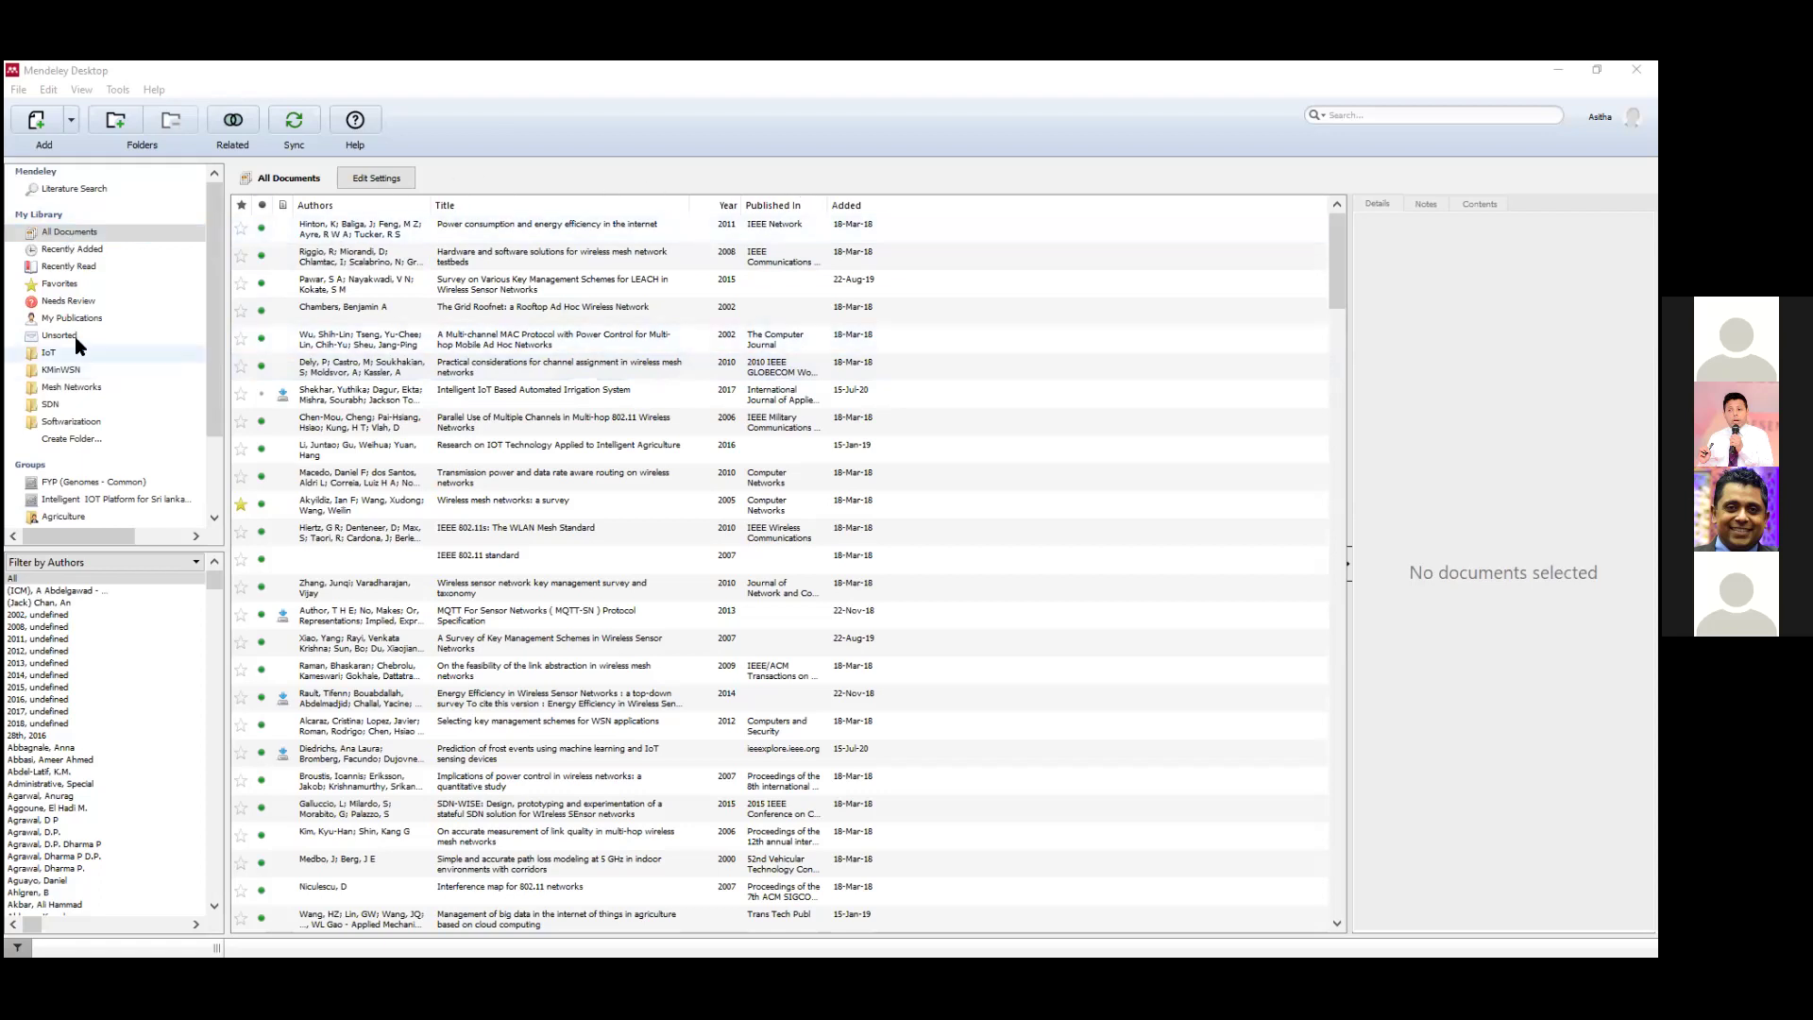
scroll(541, 421, down, 8)
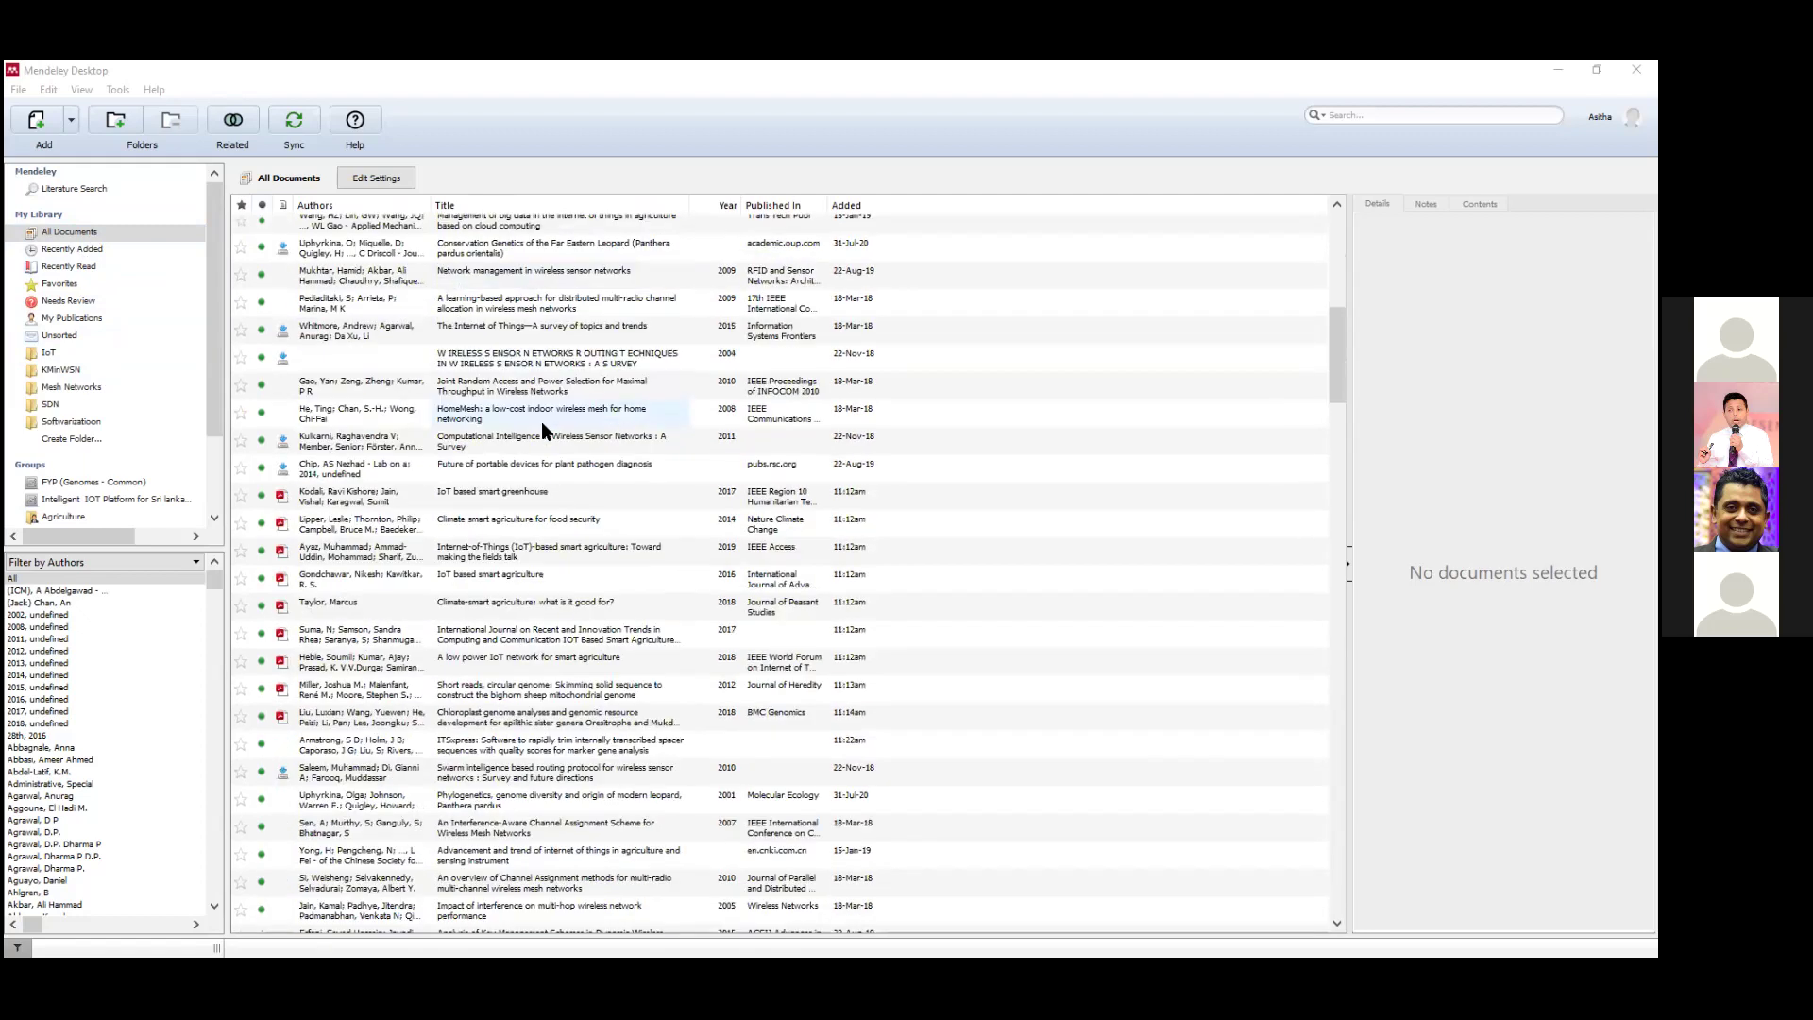
scroll(541, 421, down, 2)
click(302, 340)
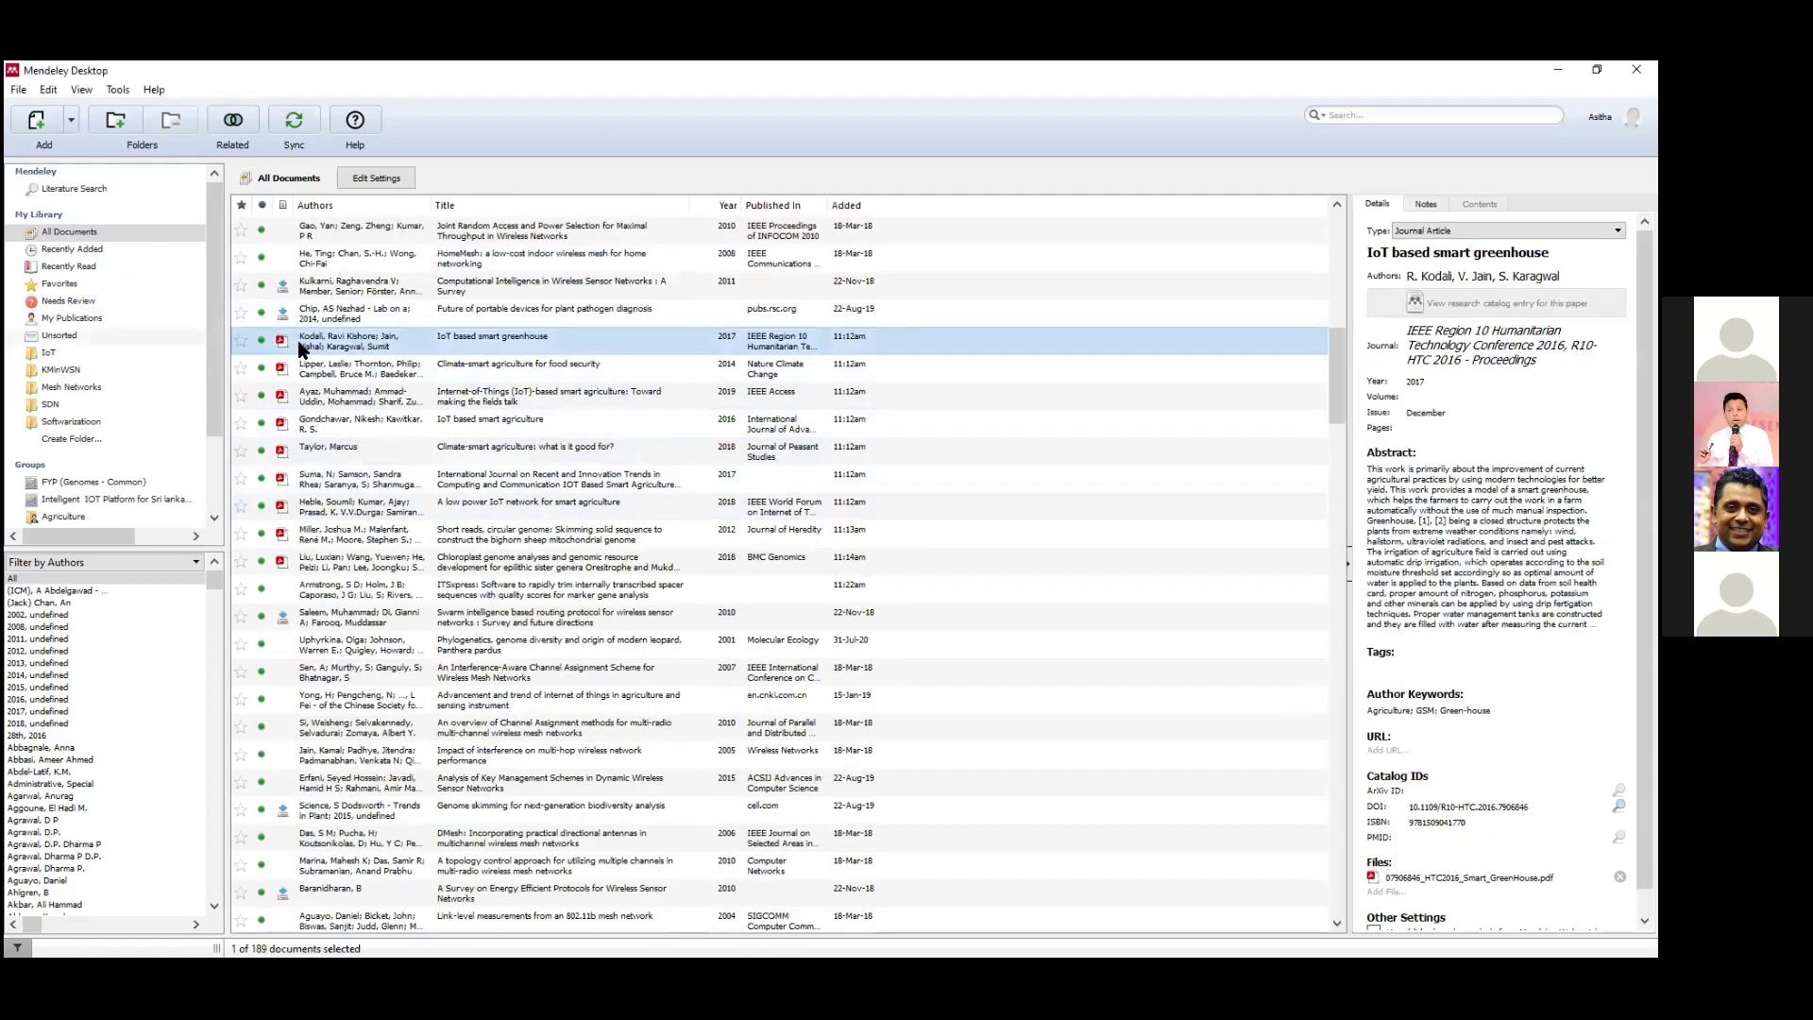
Skim and close the greenhouse PDF, then open 'Climate-smart agriculture for food security'.
double_click(299, 344)
scroll(628, 480, down, 10)
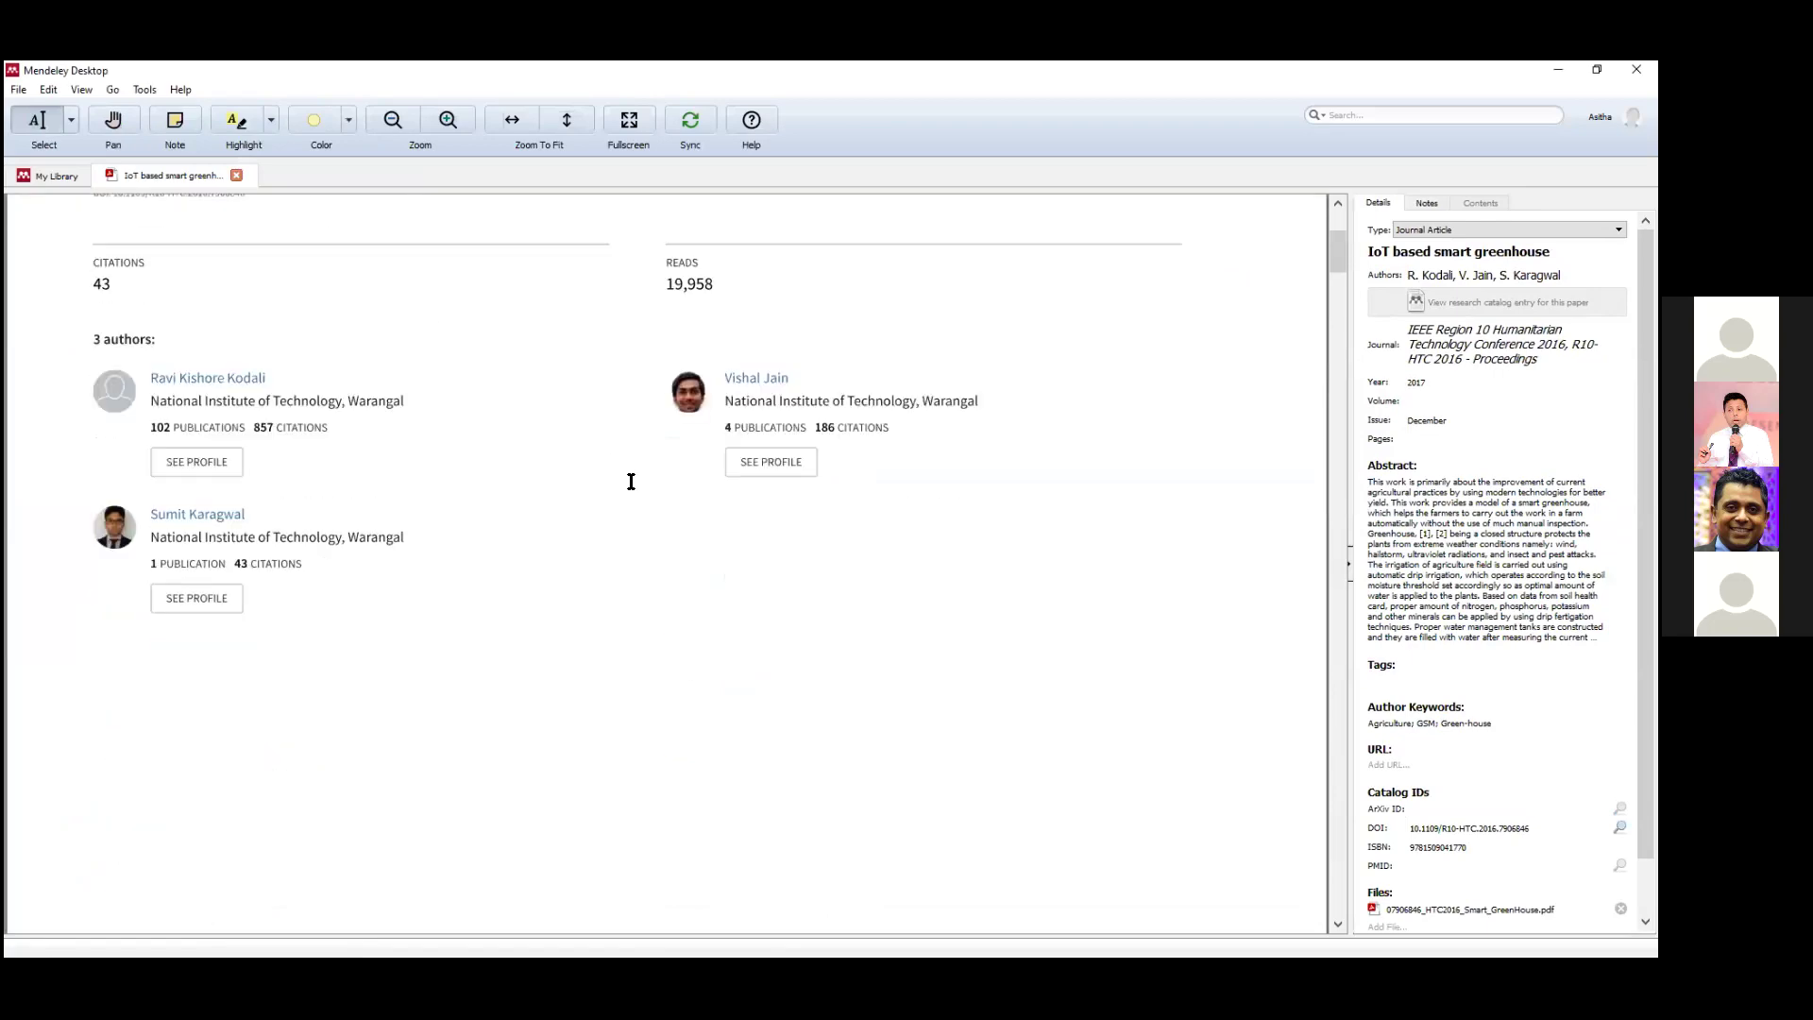
scroll(631, 481, down, 10)
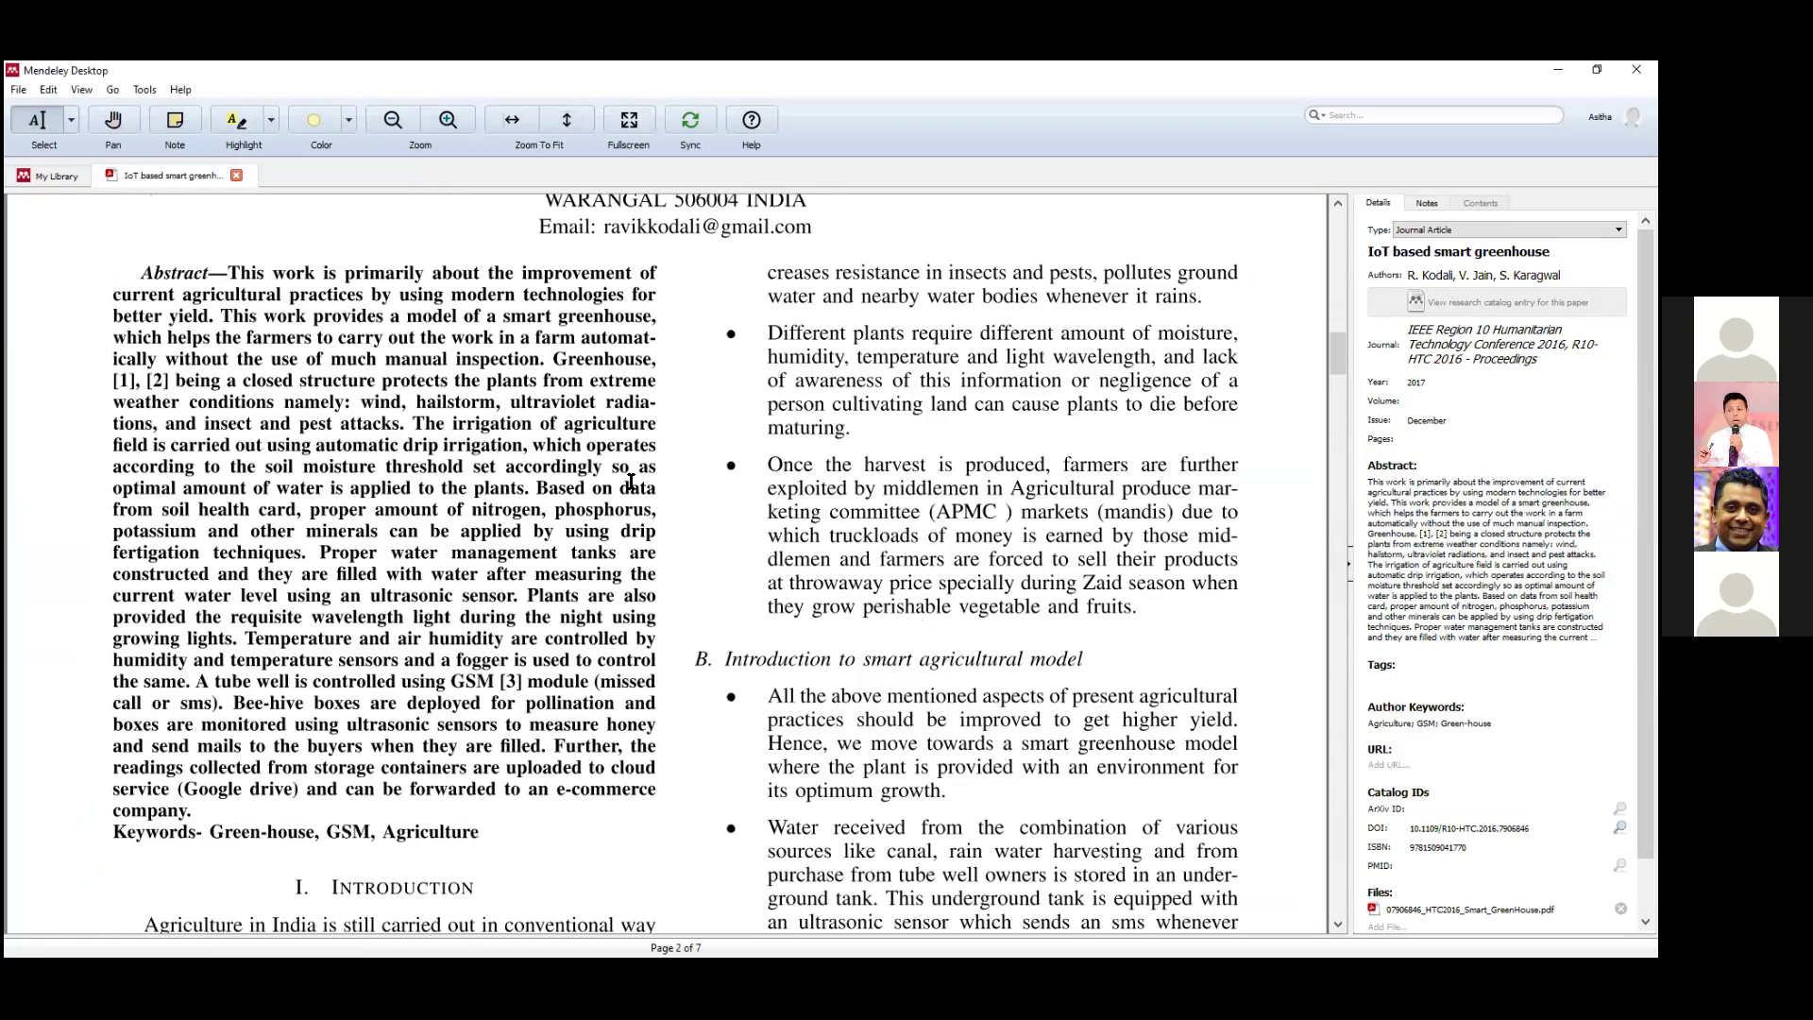
scroll(630, 482, down, 3)
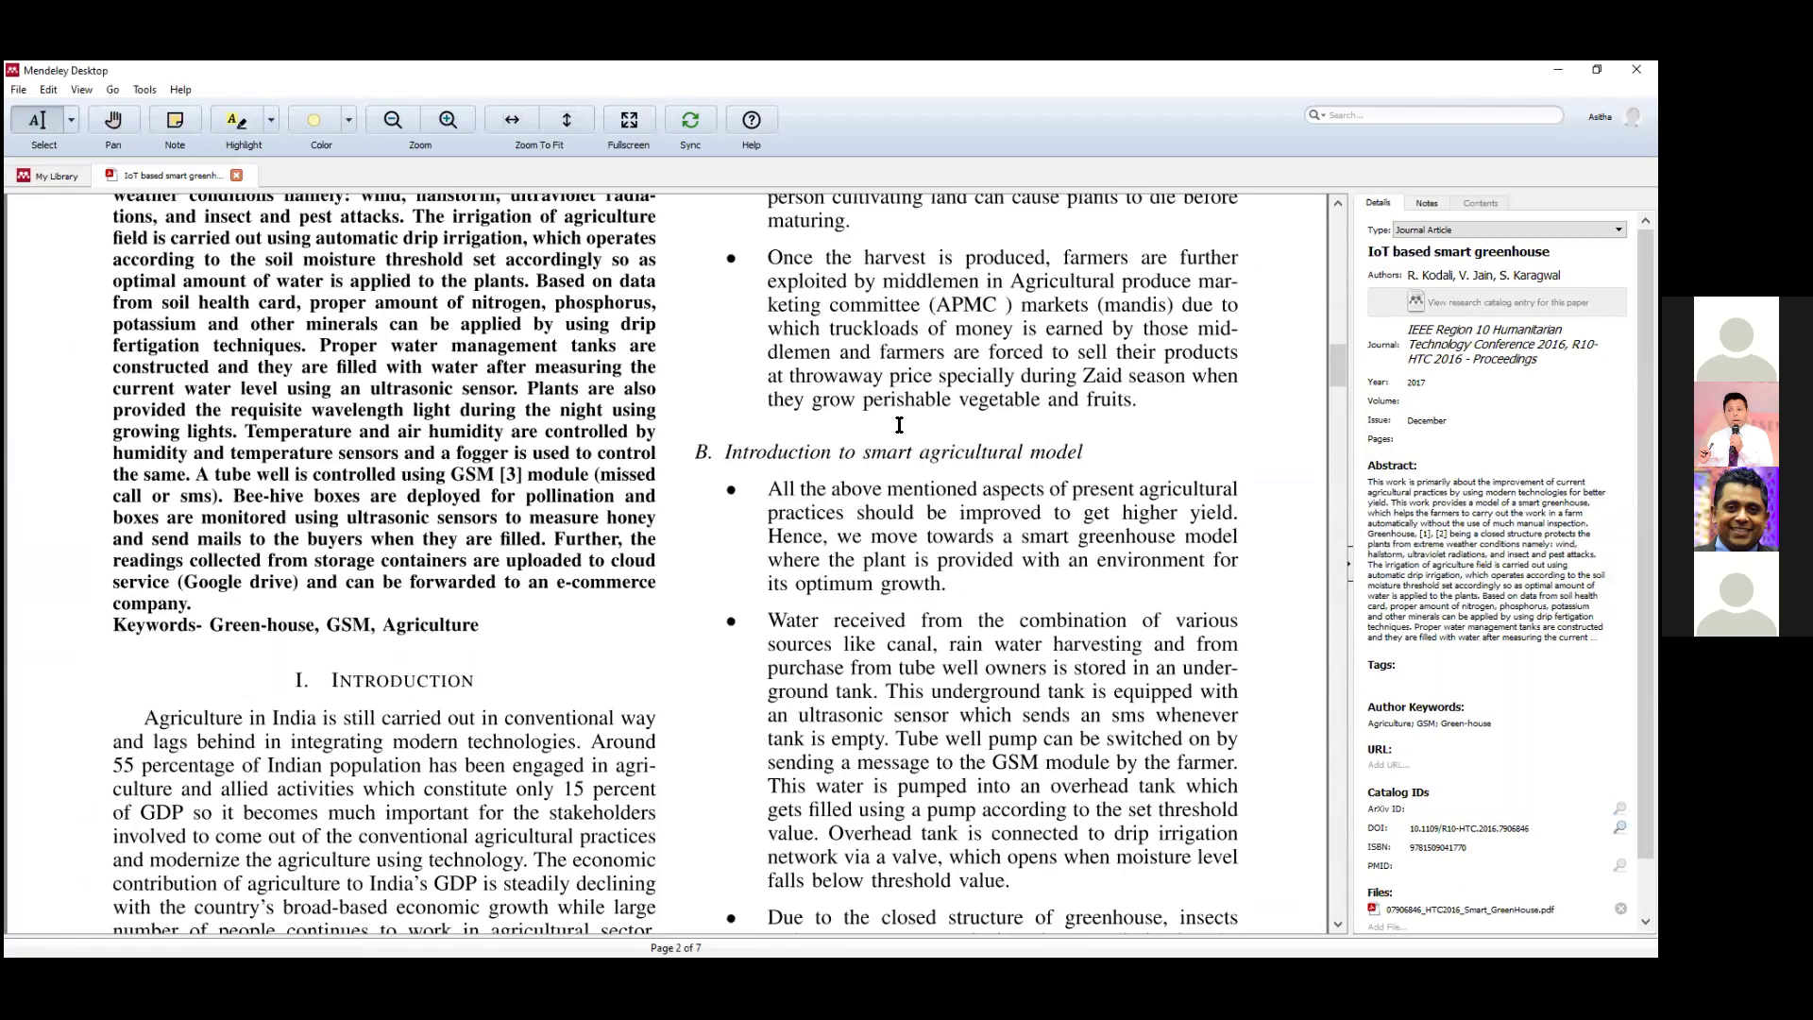
scroll(838, 469, up, 8)
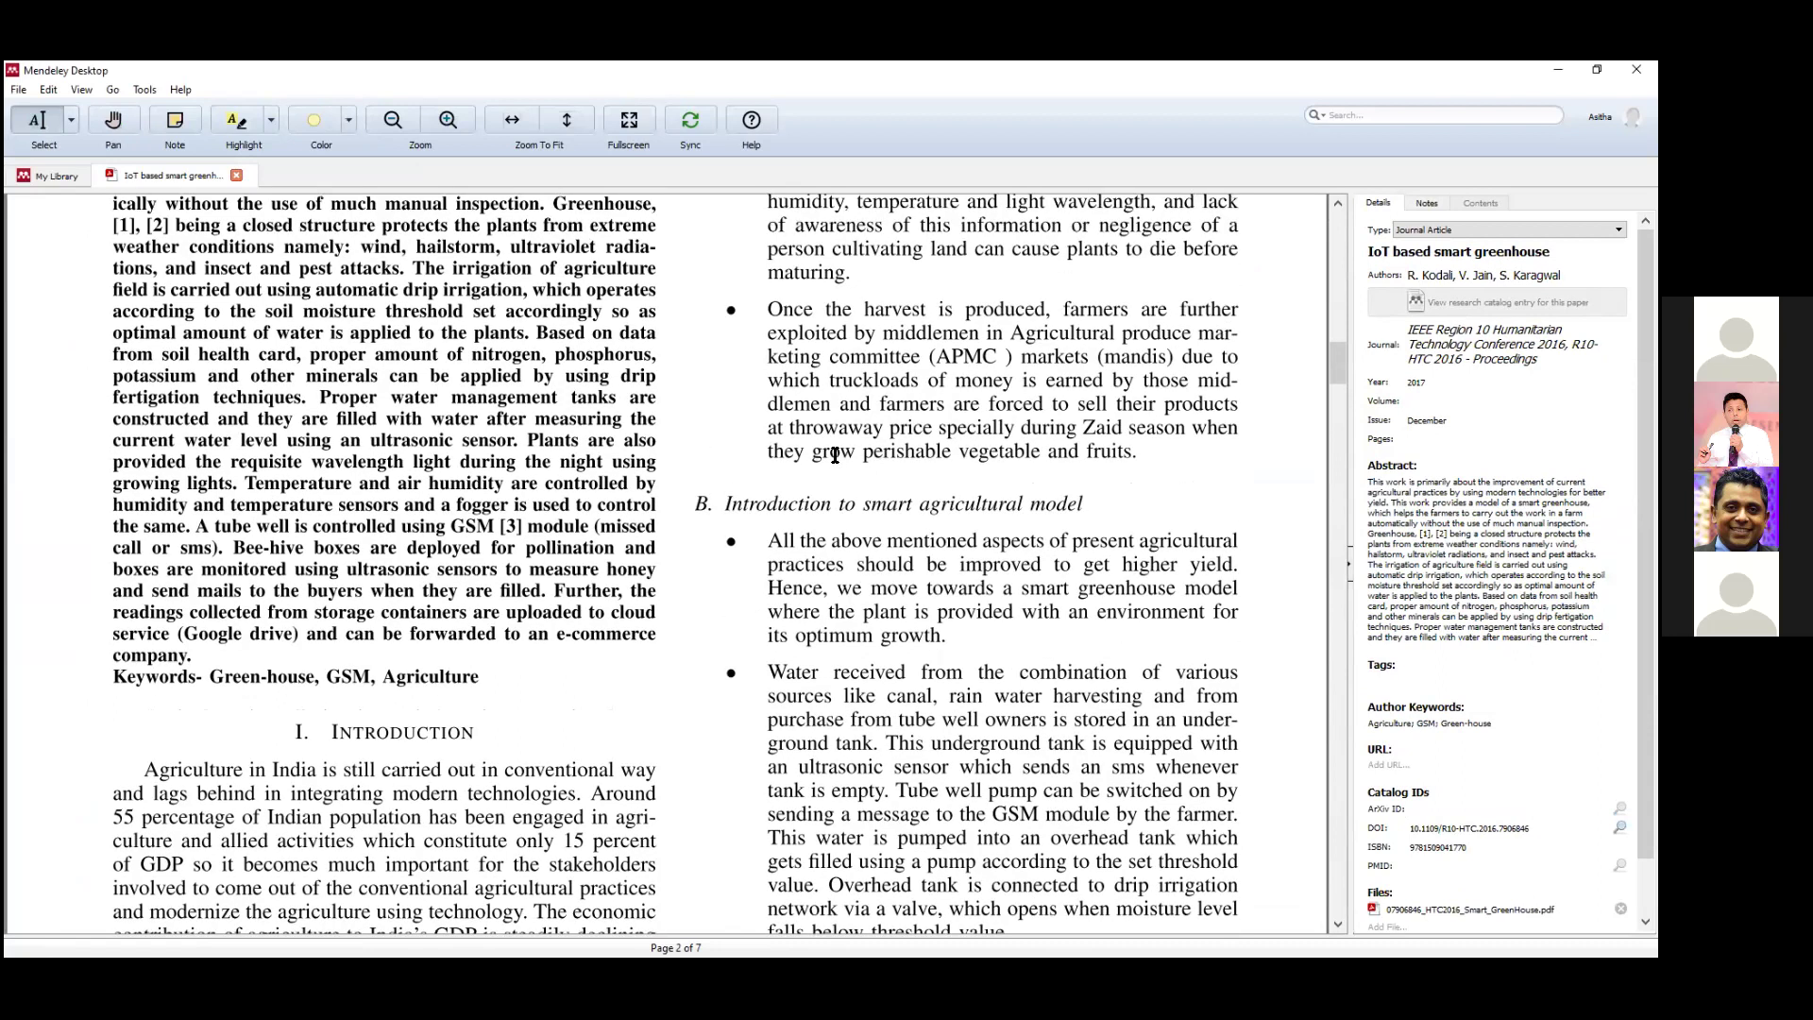
click(236, 176)
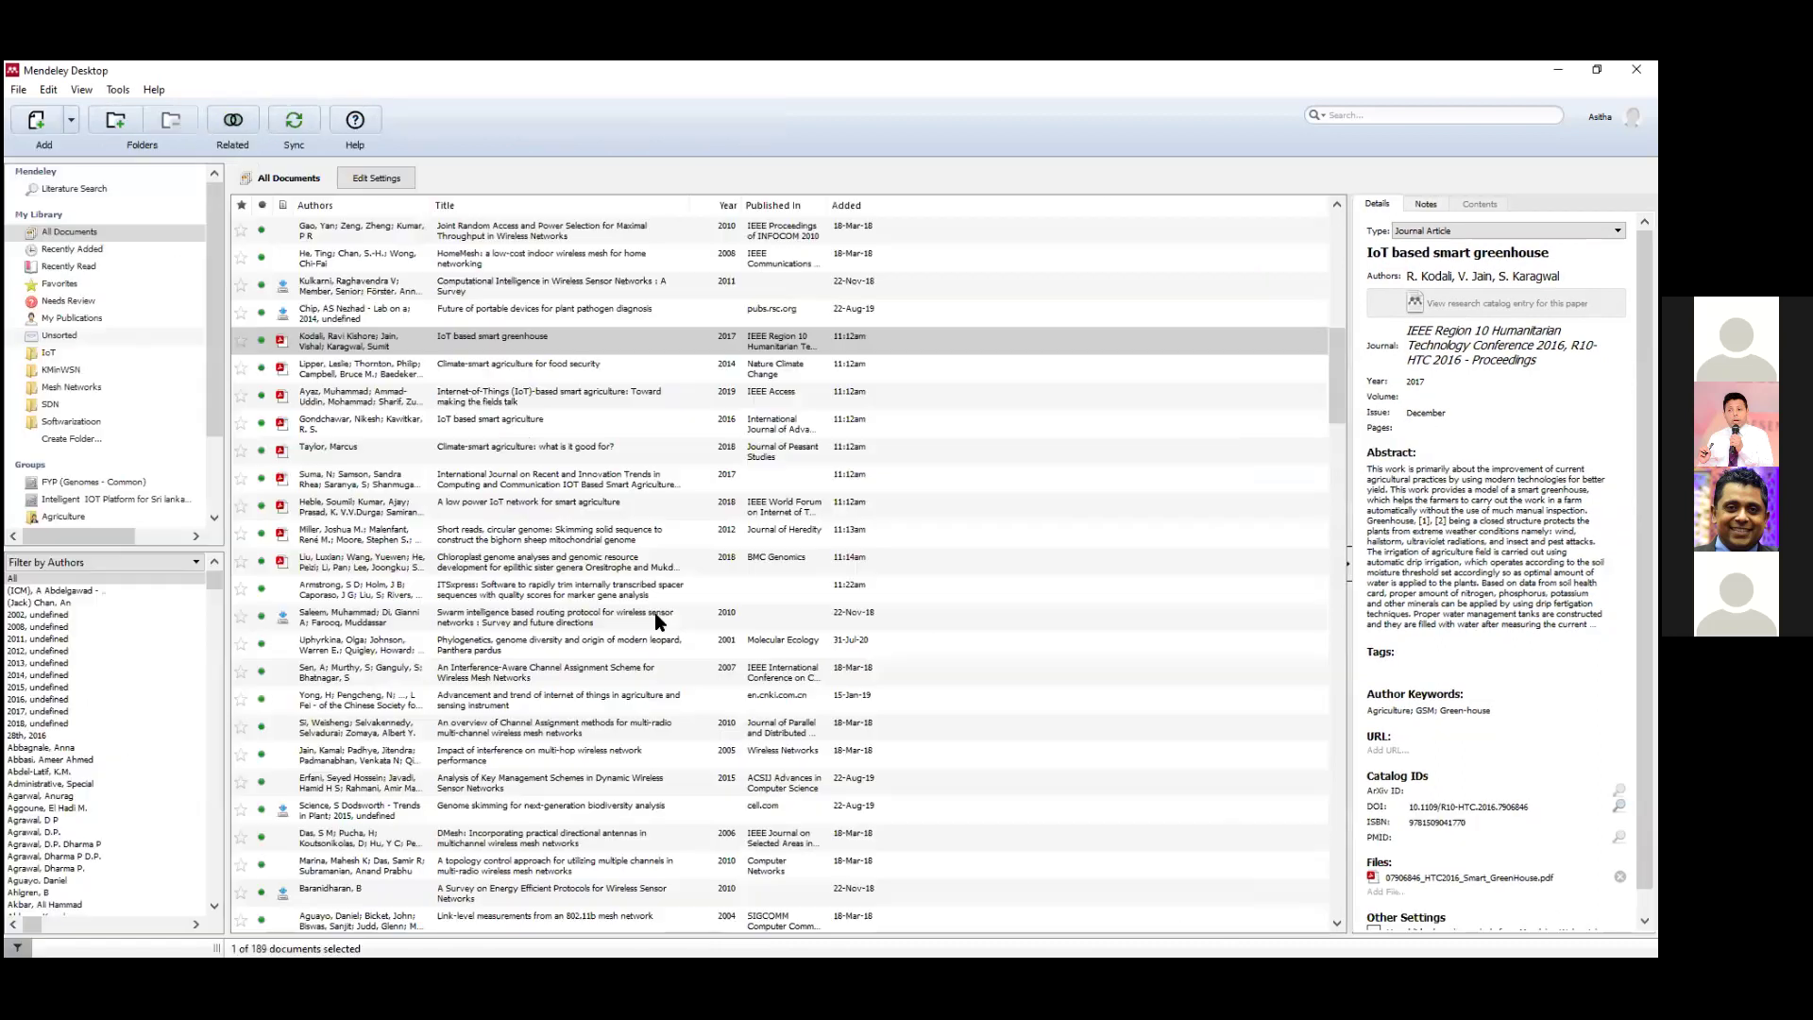
double_click(475, 370)
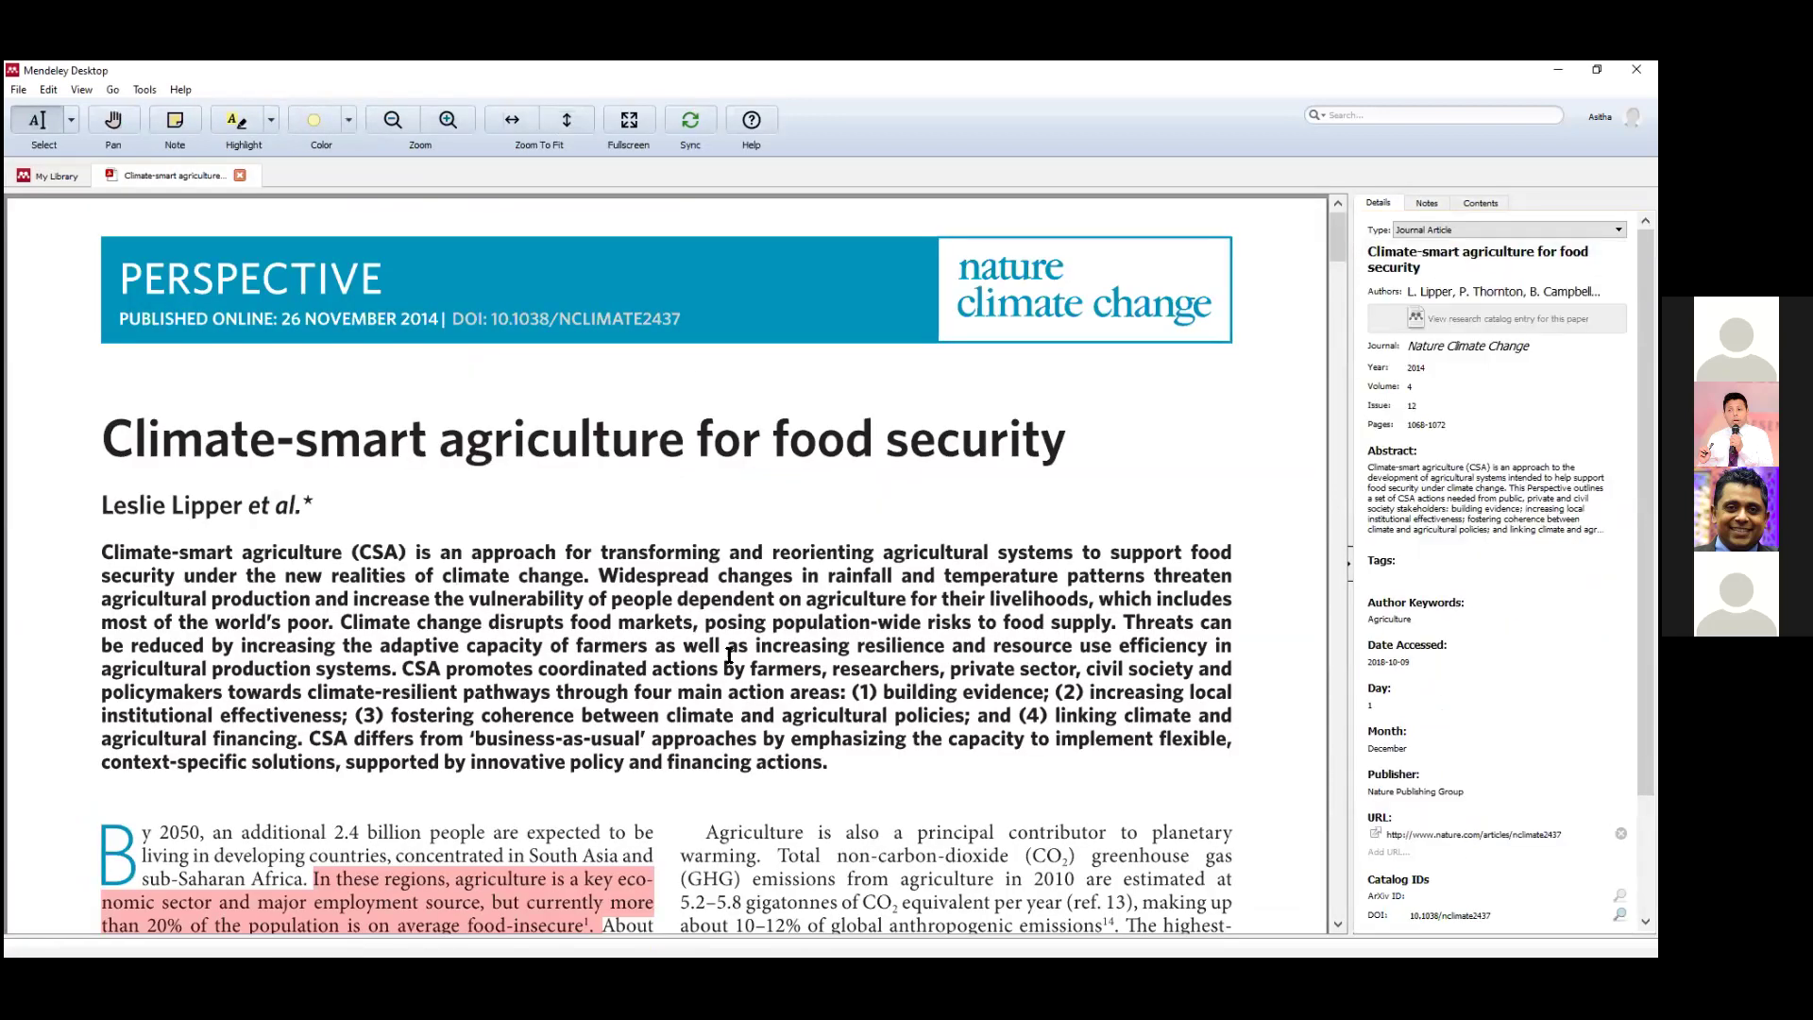
scroll(421, 553, down, 3)
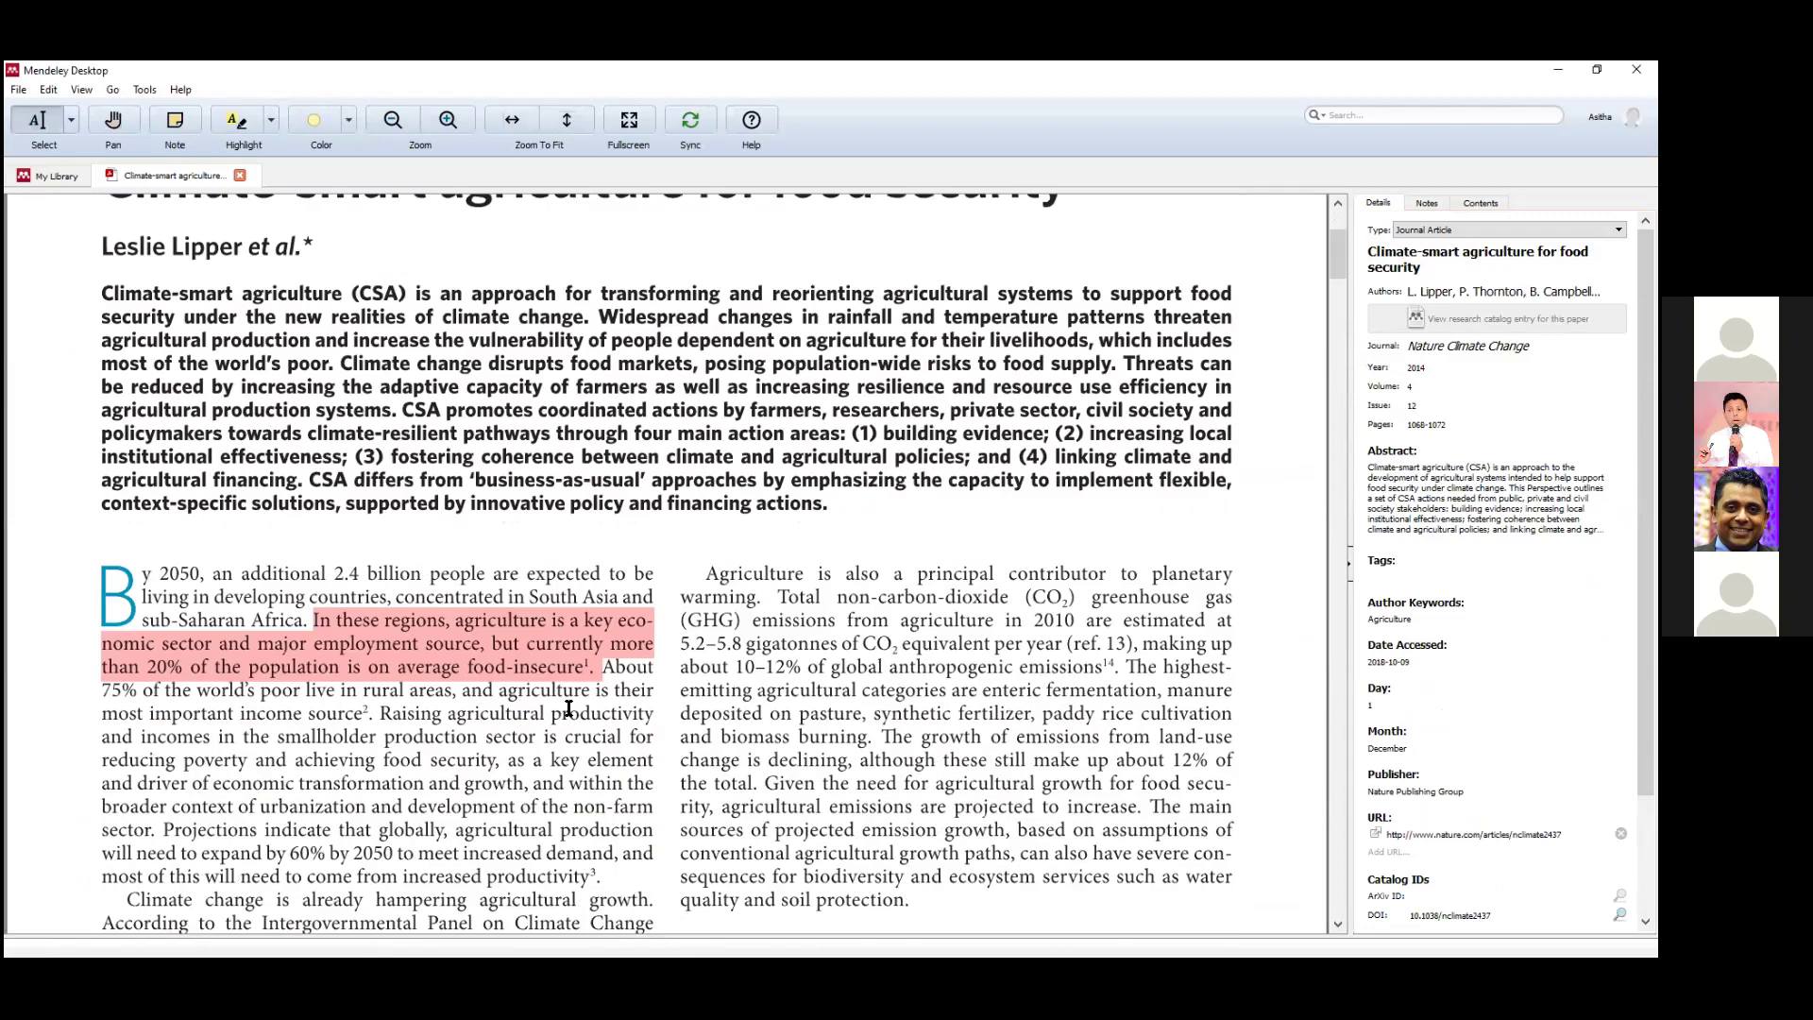
click(552, 659)
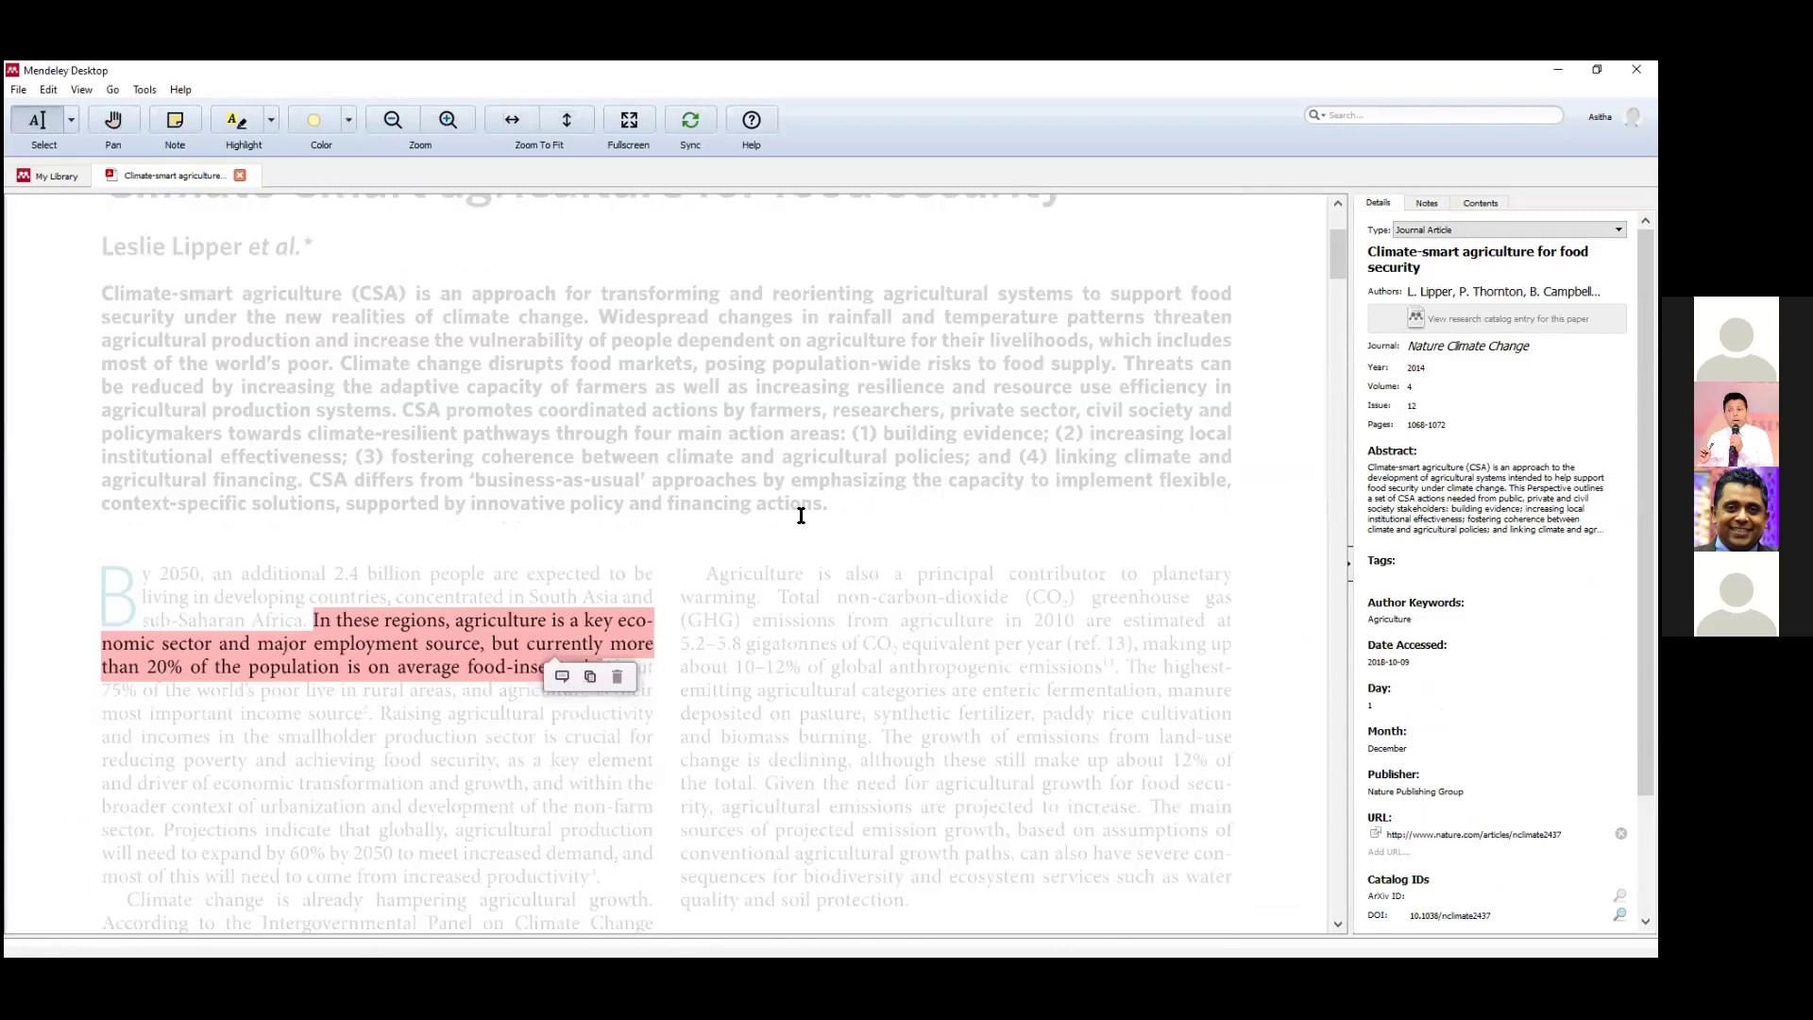
click(1427, 204)
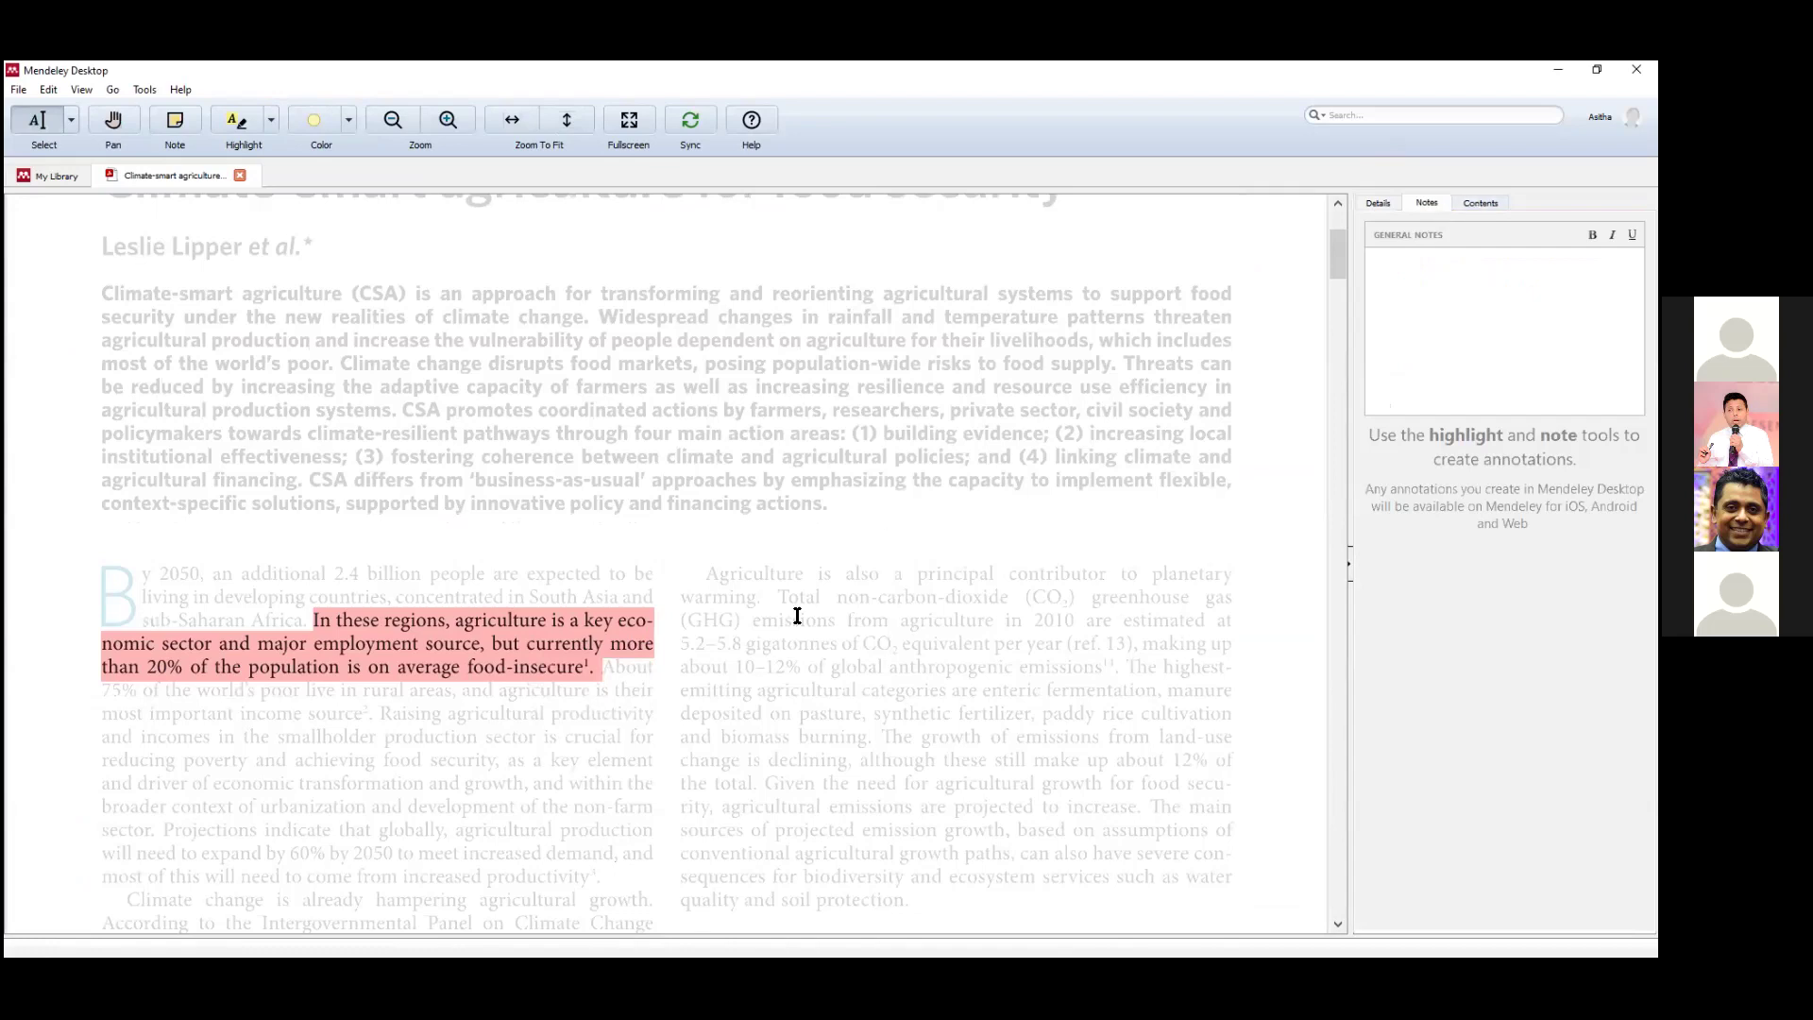
scroll(793, 615, down, 2)
click(598, 561)
scroll(599, 561, down, 6)
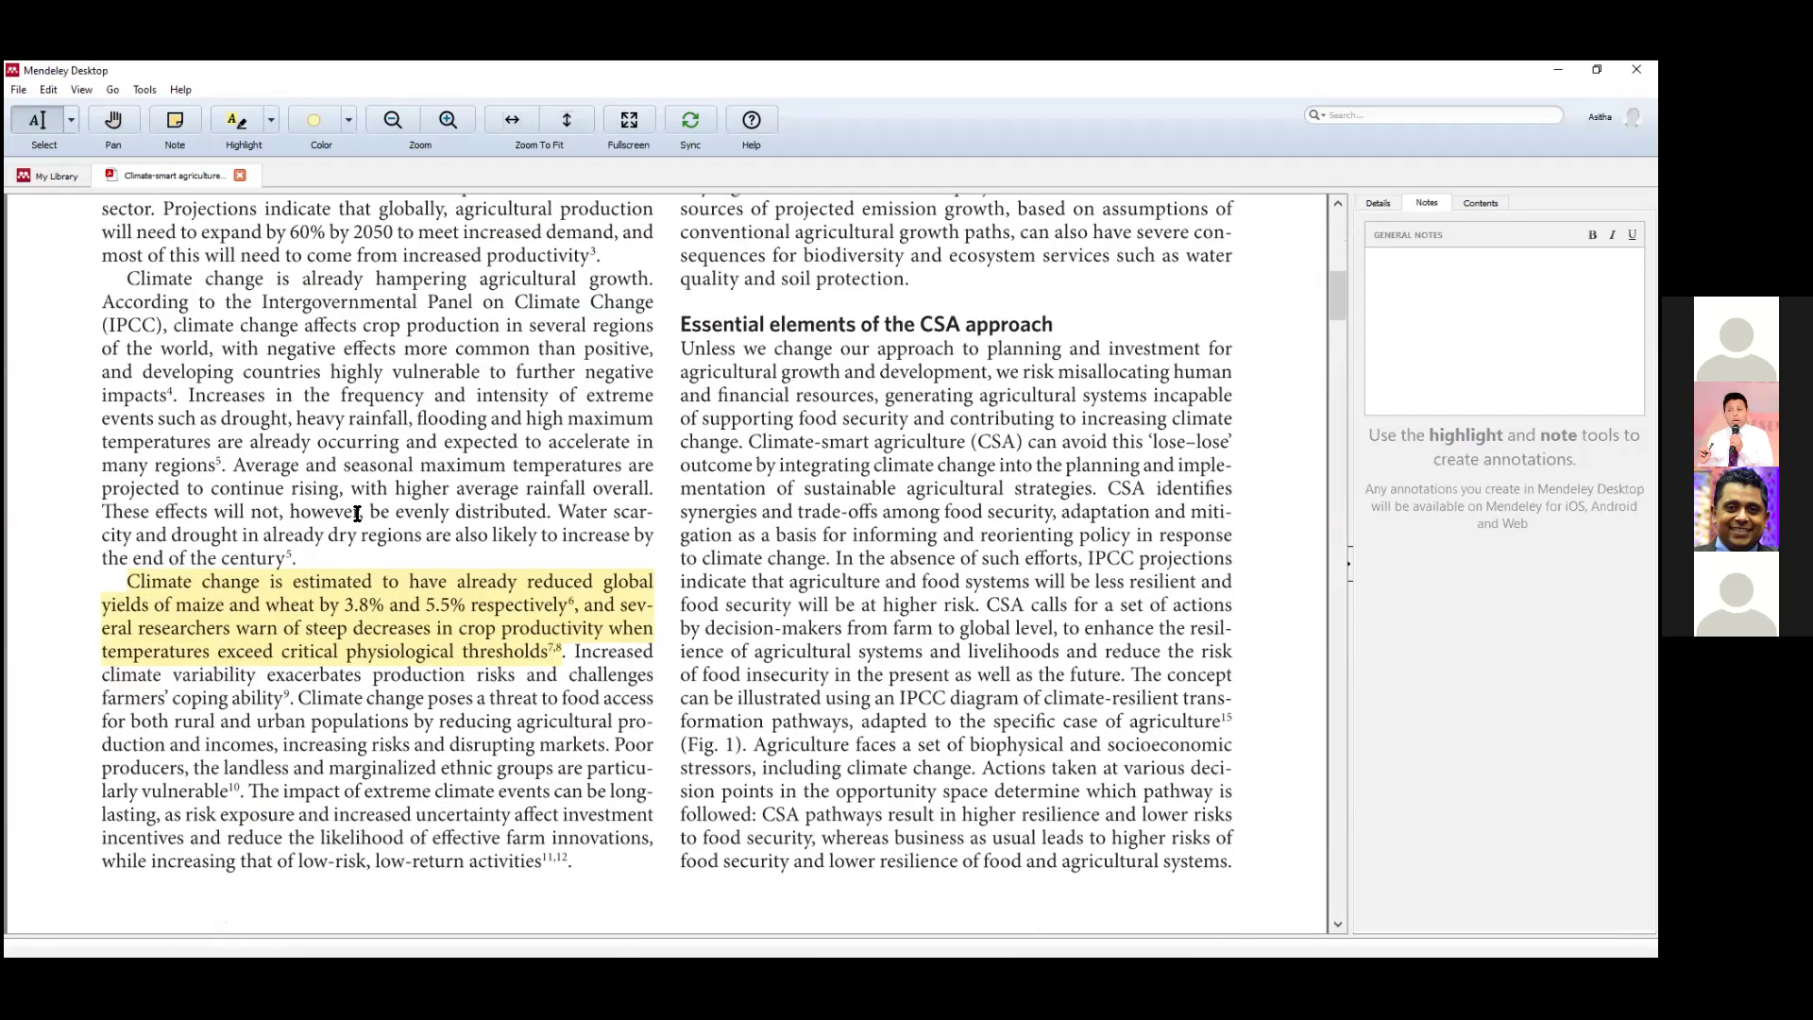
click(326, 605)
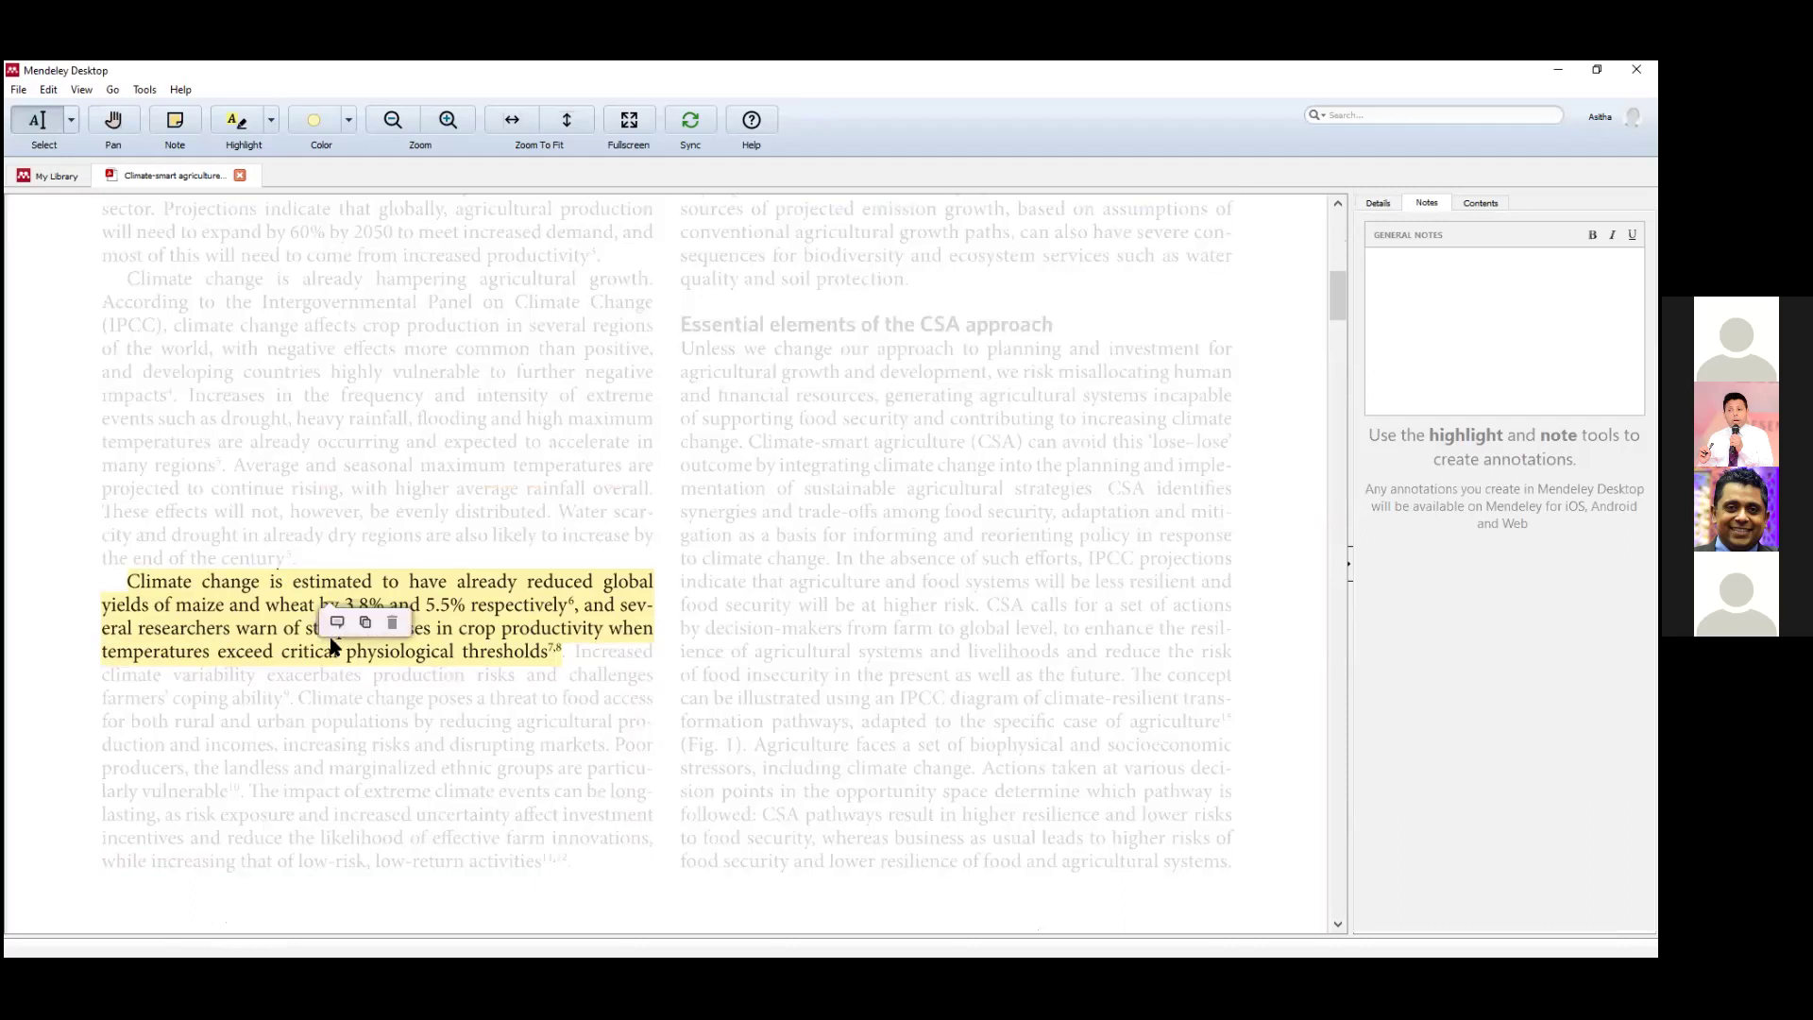
click(735, 508)
scroll(746, 501, up, 2)
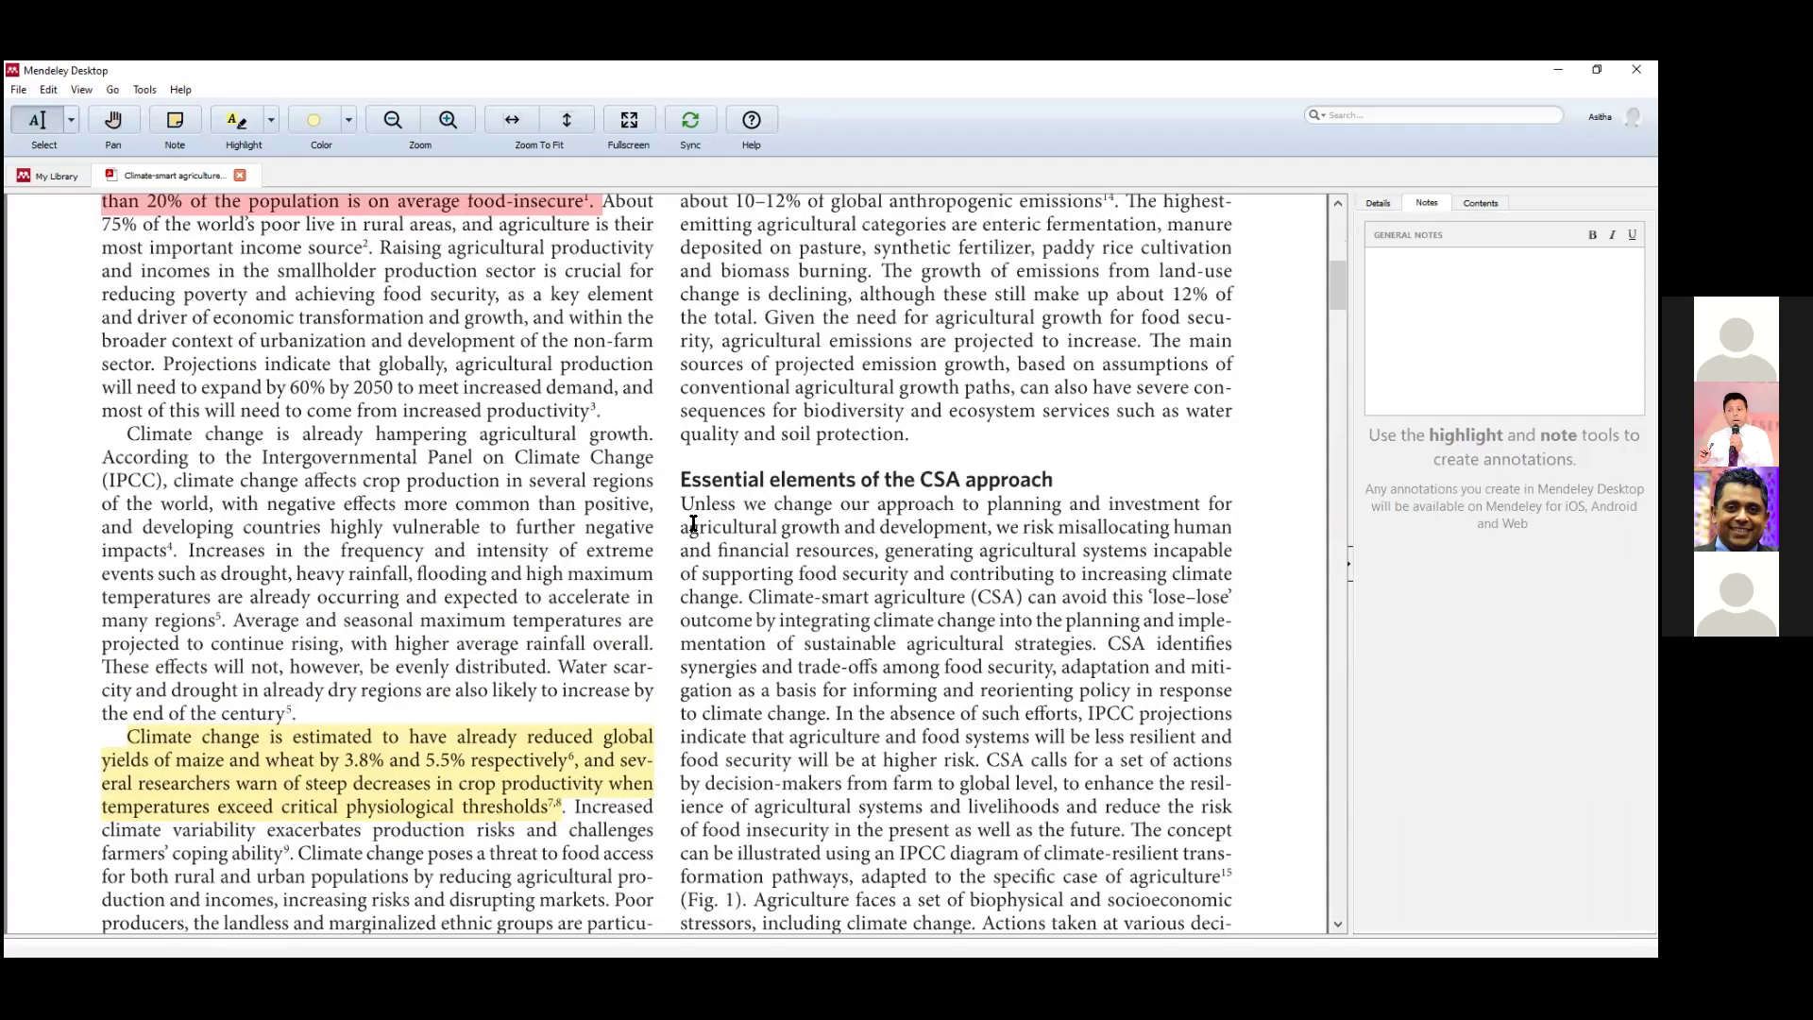
Highlight the CSA passage beginning 'Unless we change our approach' and recolour it from yellow to blue.
drag(682, 498, 1024, 595)
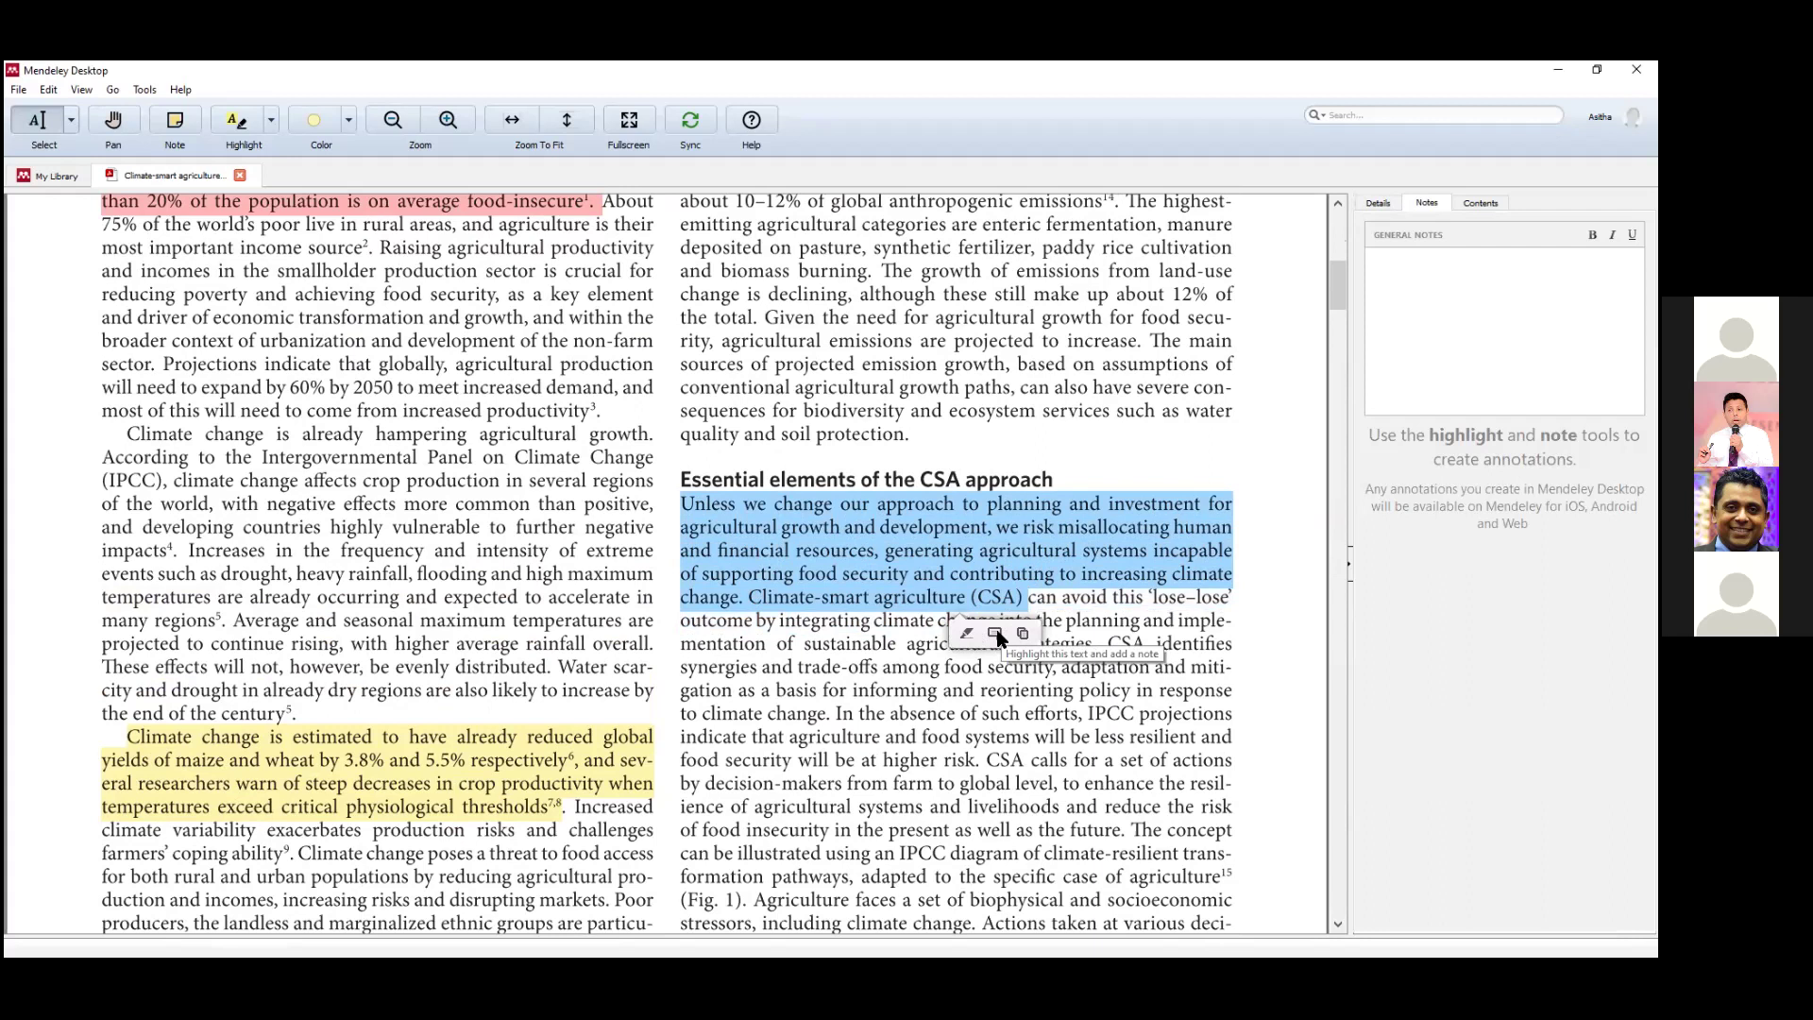
click(962, 637)
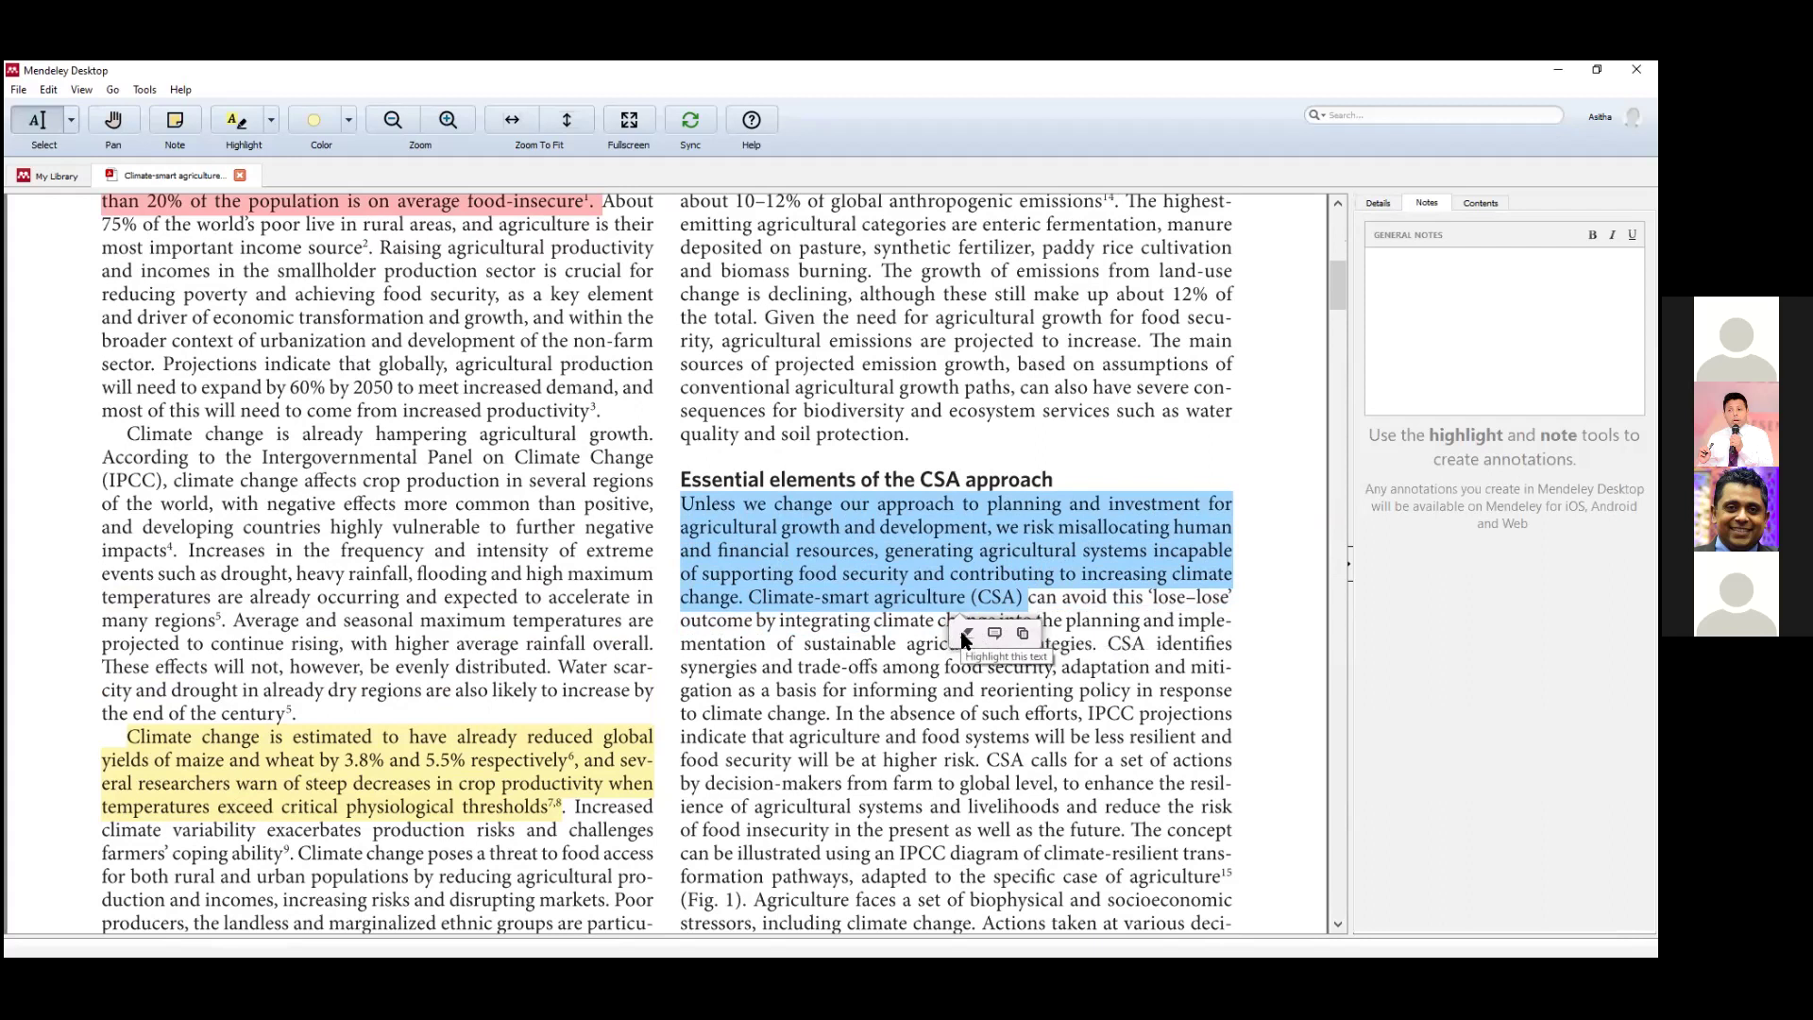
click(1005, 602)
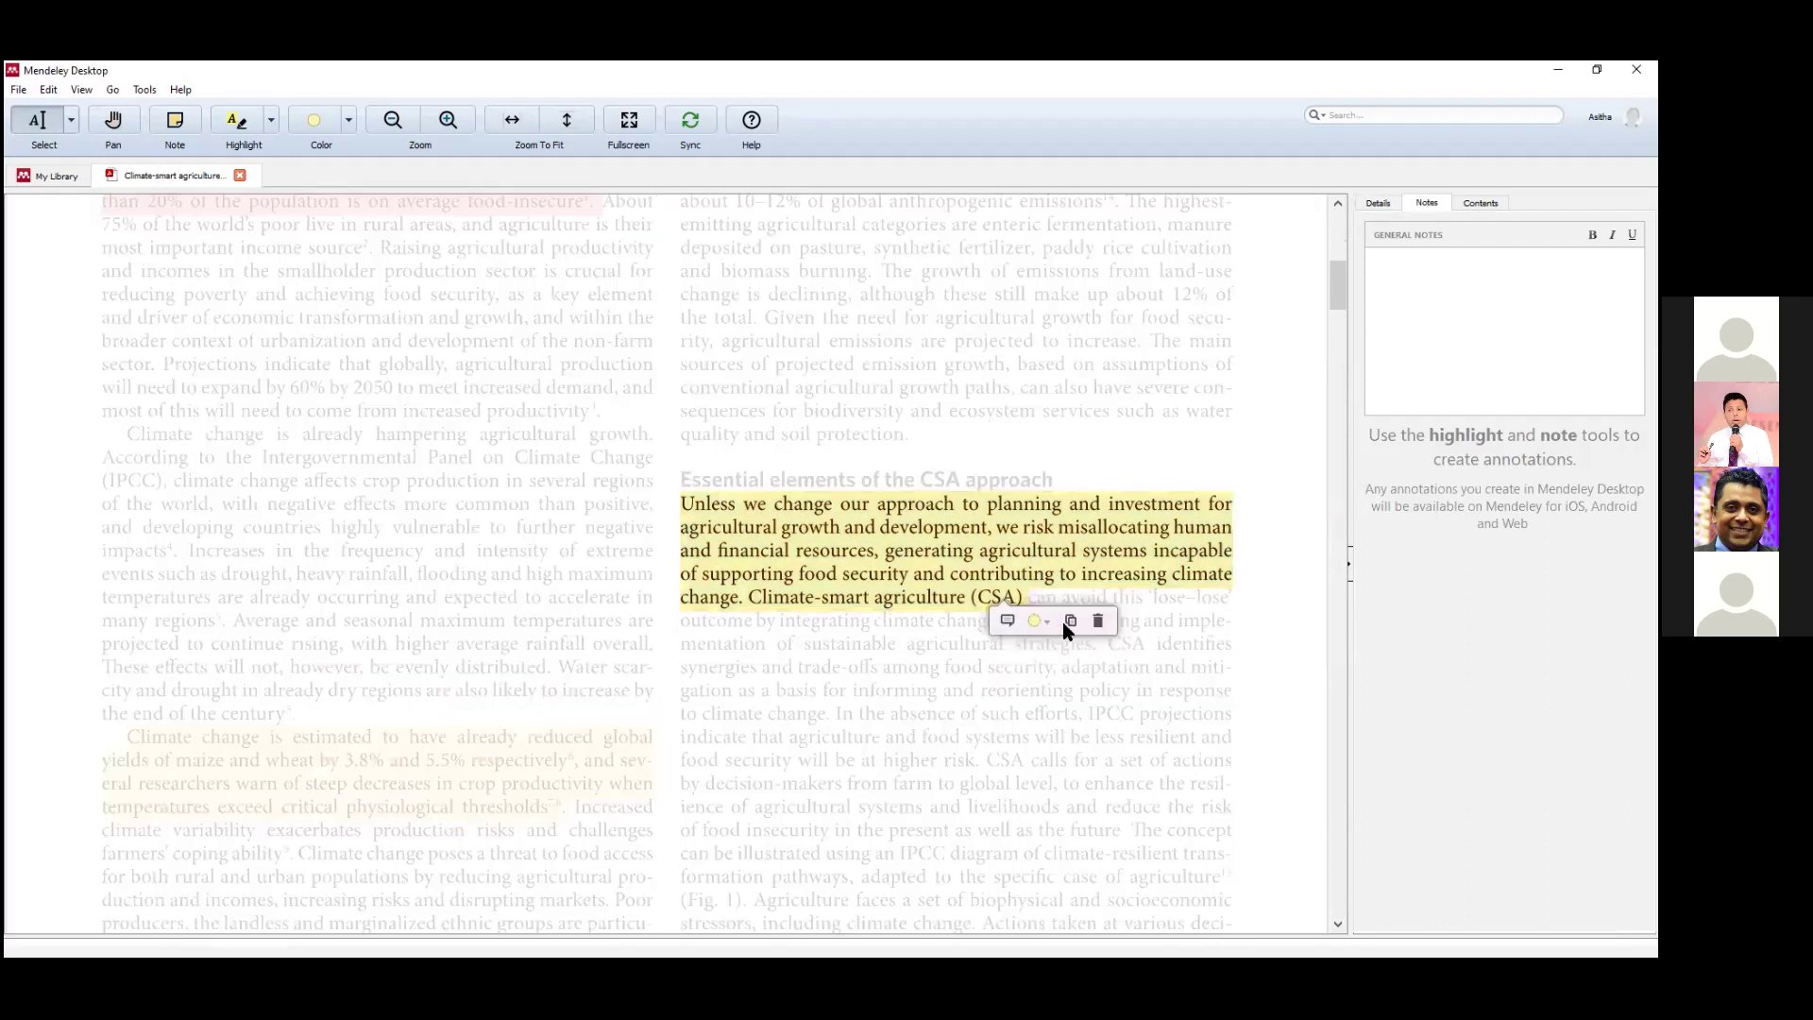
click(1045, 621)
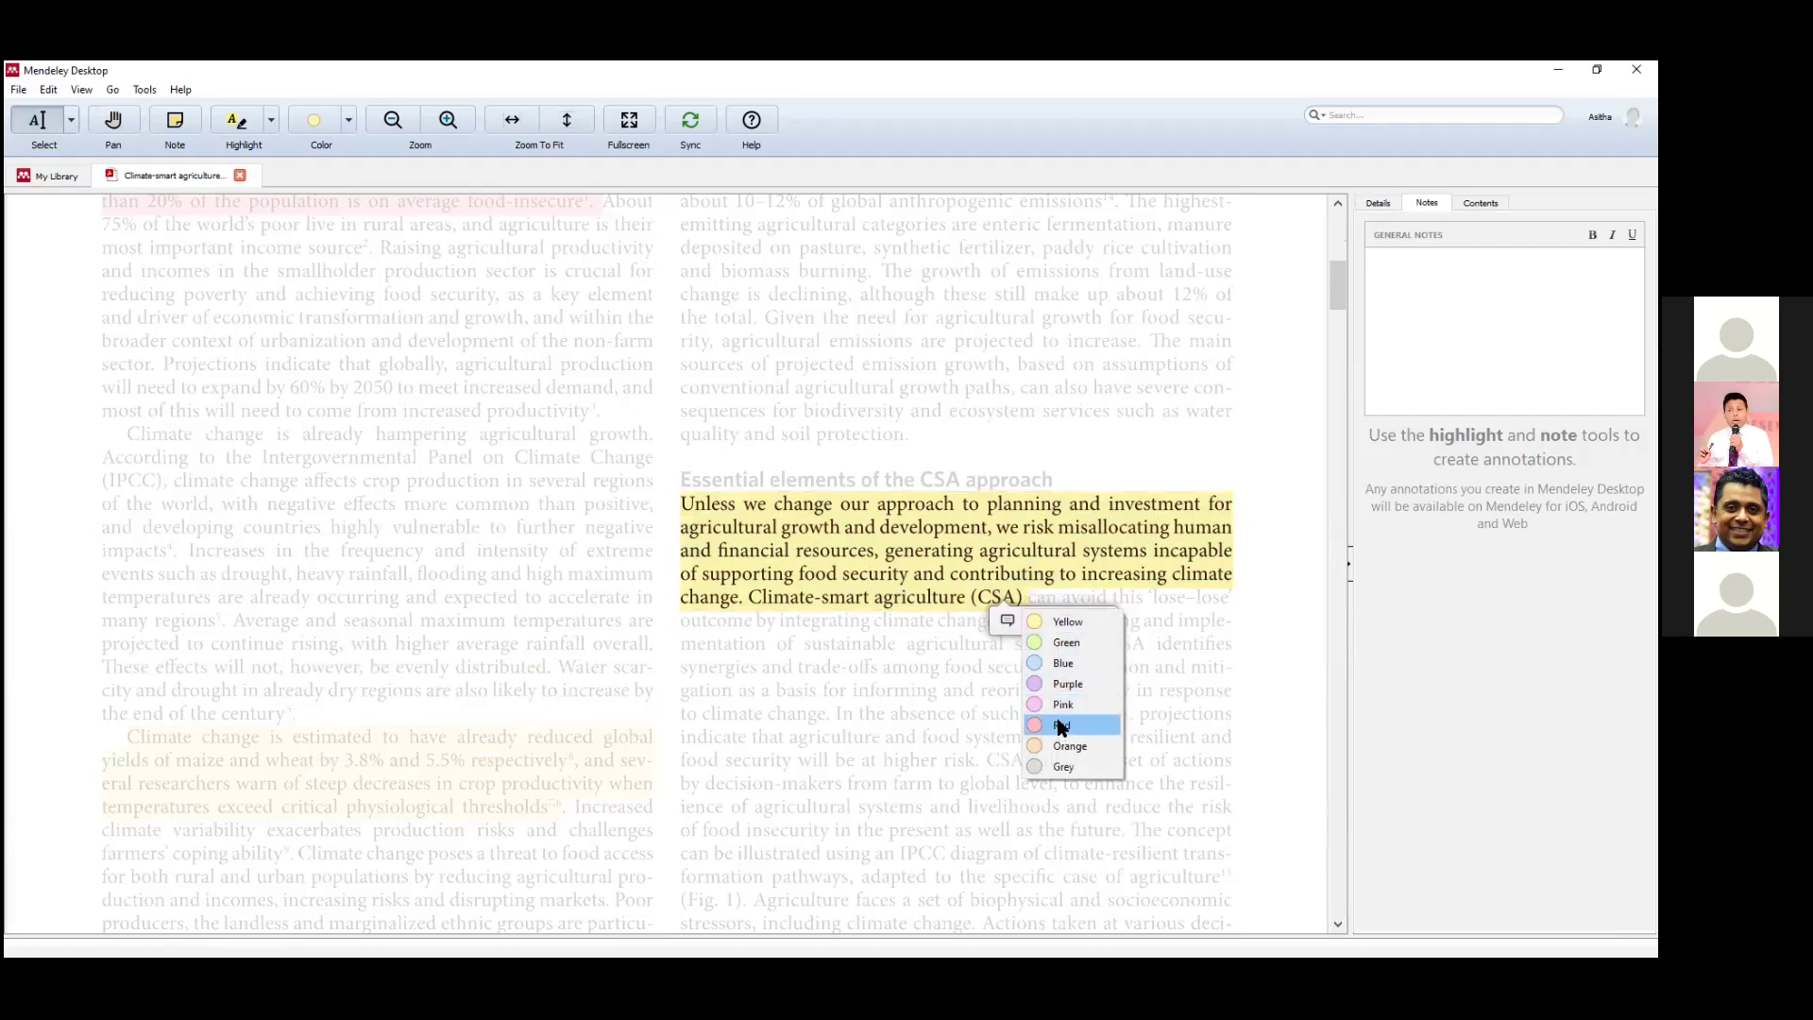
click(1061, 662)
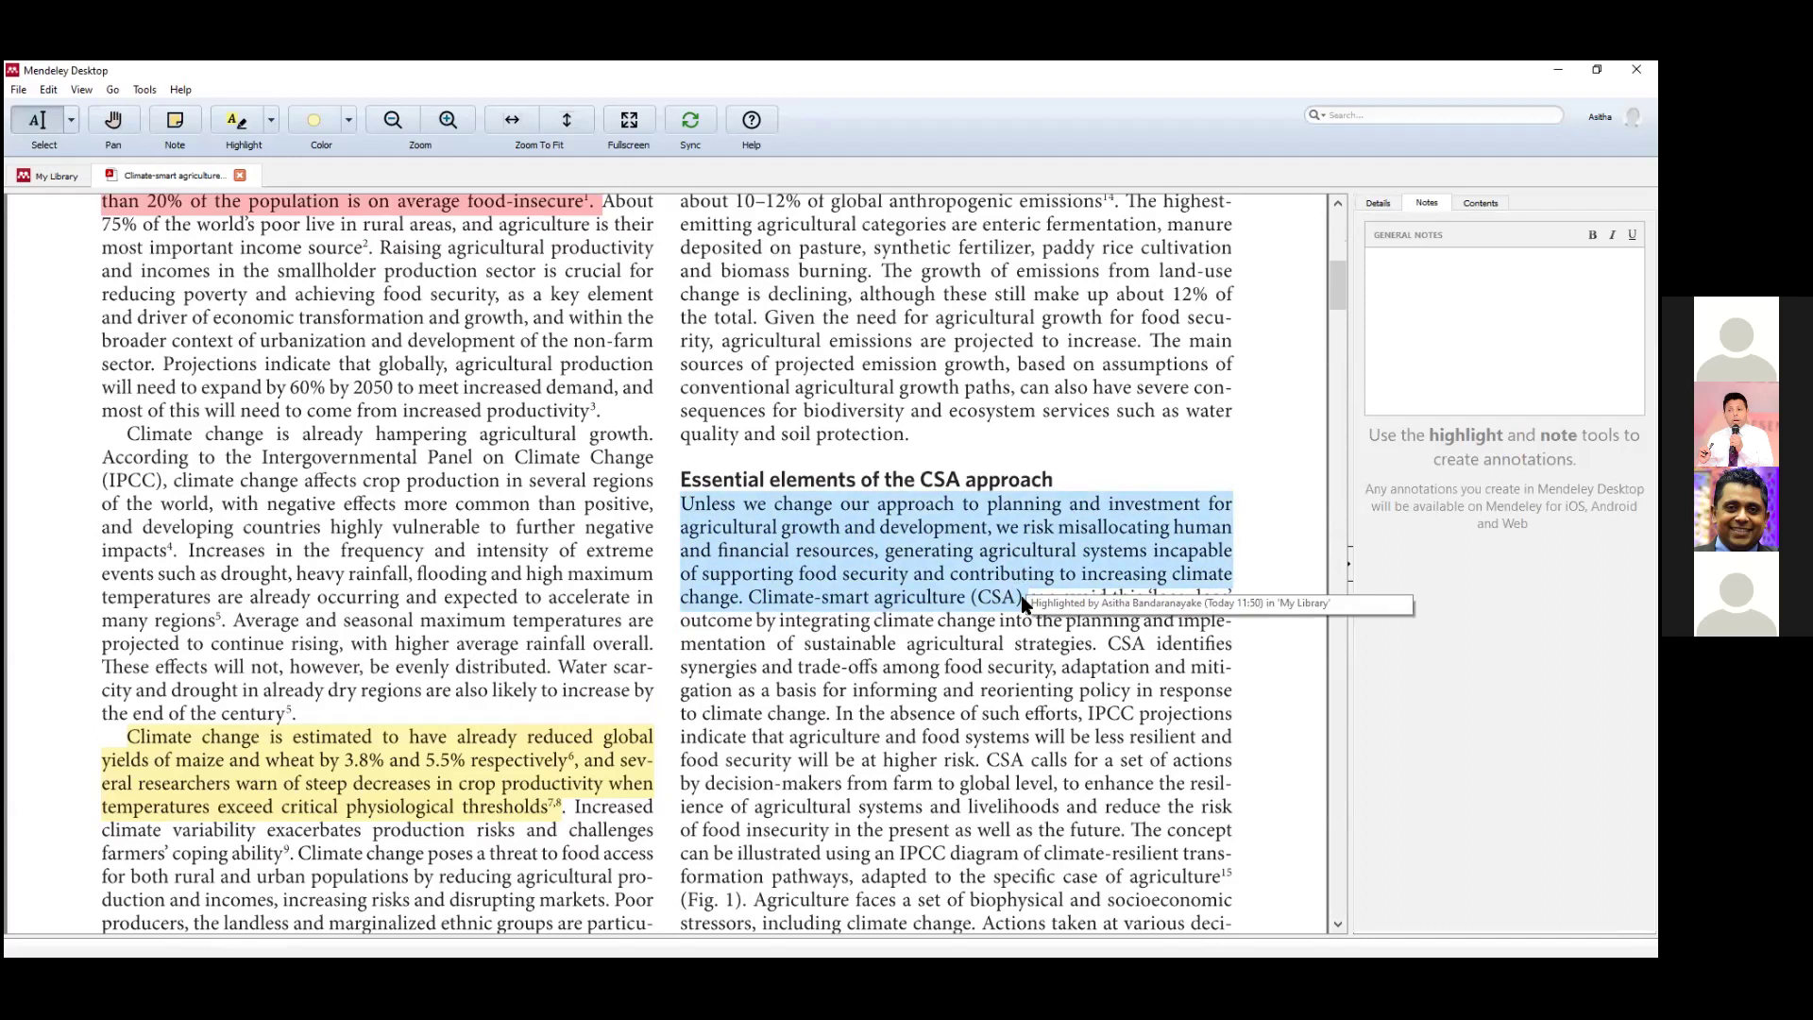
click(1024, 605)
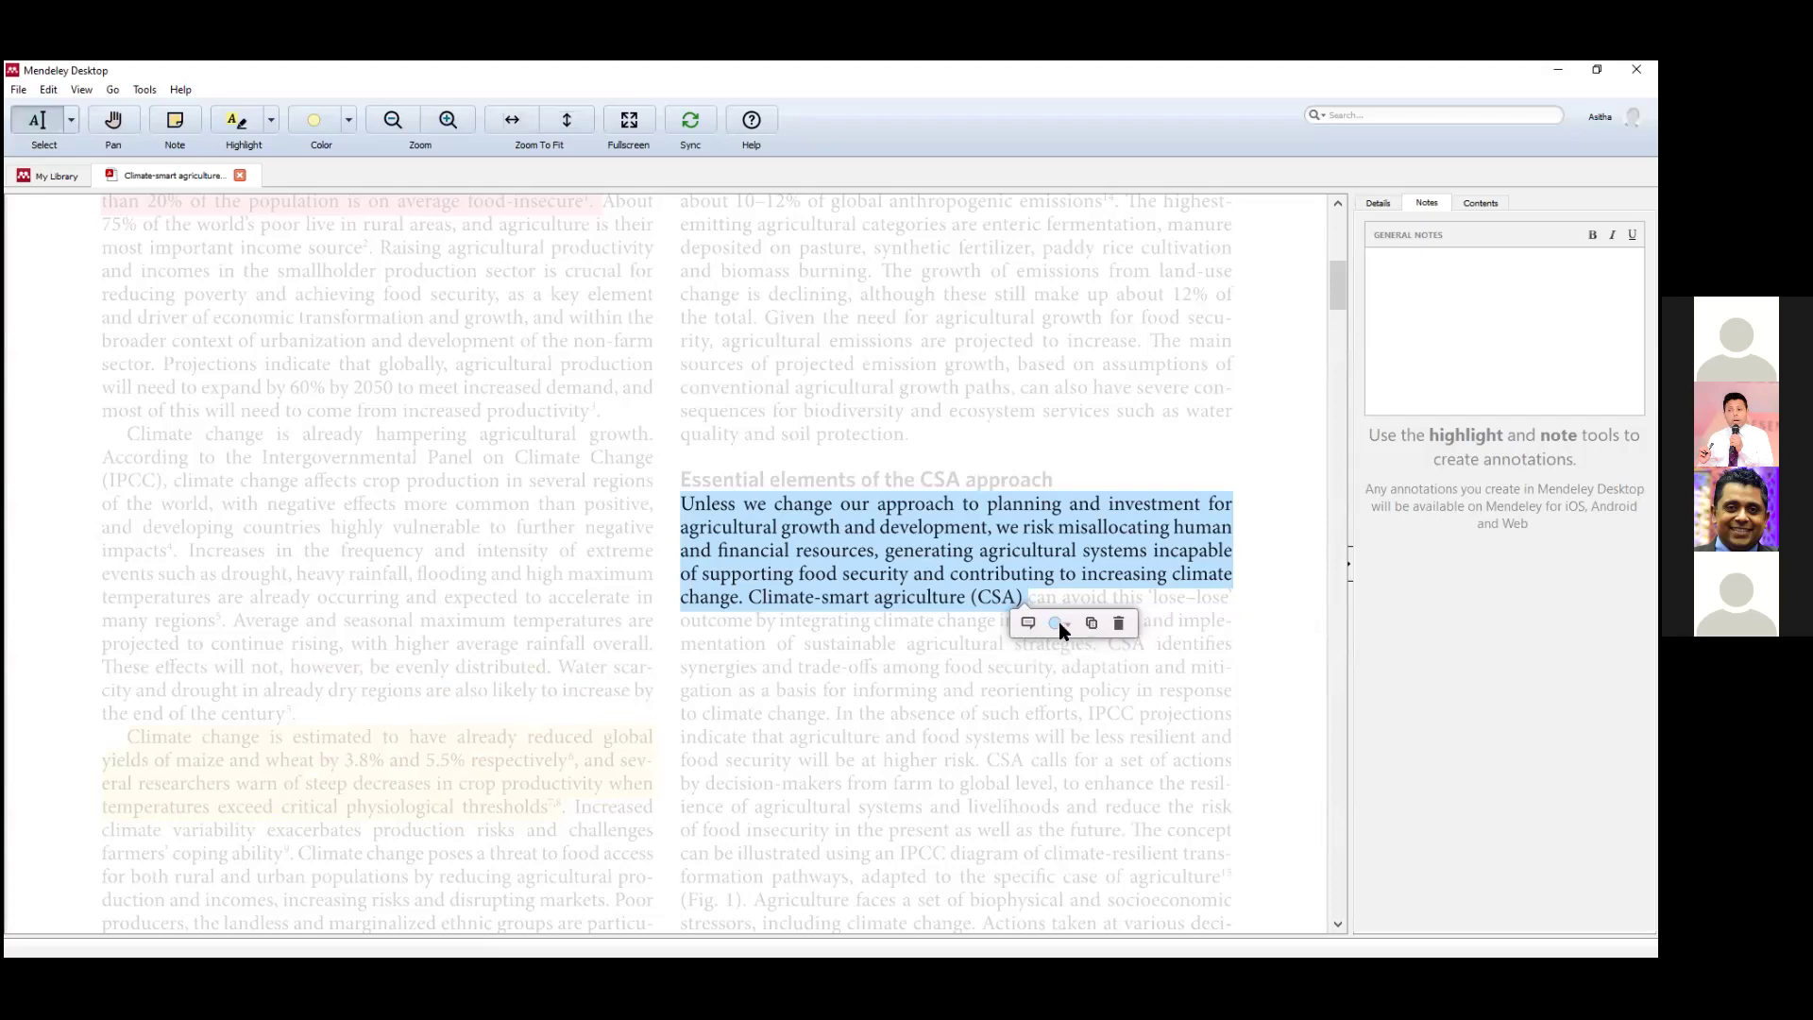
Attach the note 'Climate-smart agriculture CSA explanation' to the blue CSA highlight.
click(1027, 625)
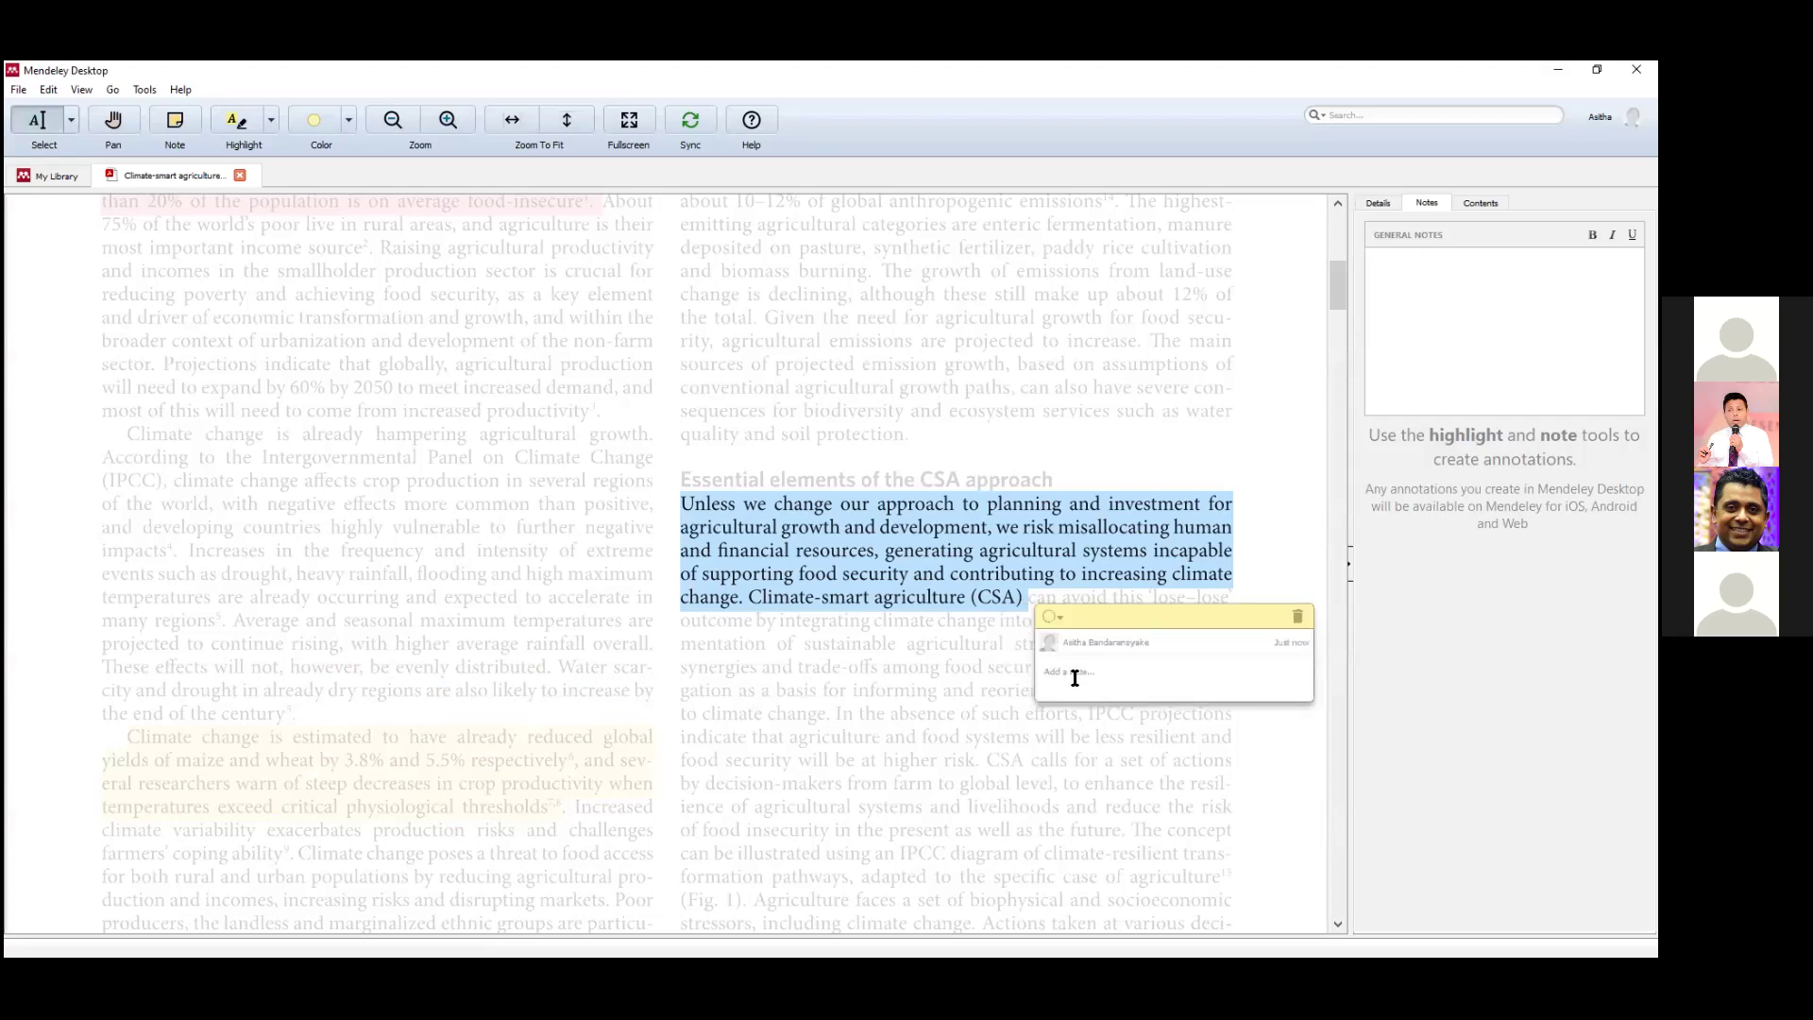
text(d)
text(limate-smart agri)
text(culture )
text(CSA )
text(expa)
text(nation)
click(1261, 426)
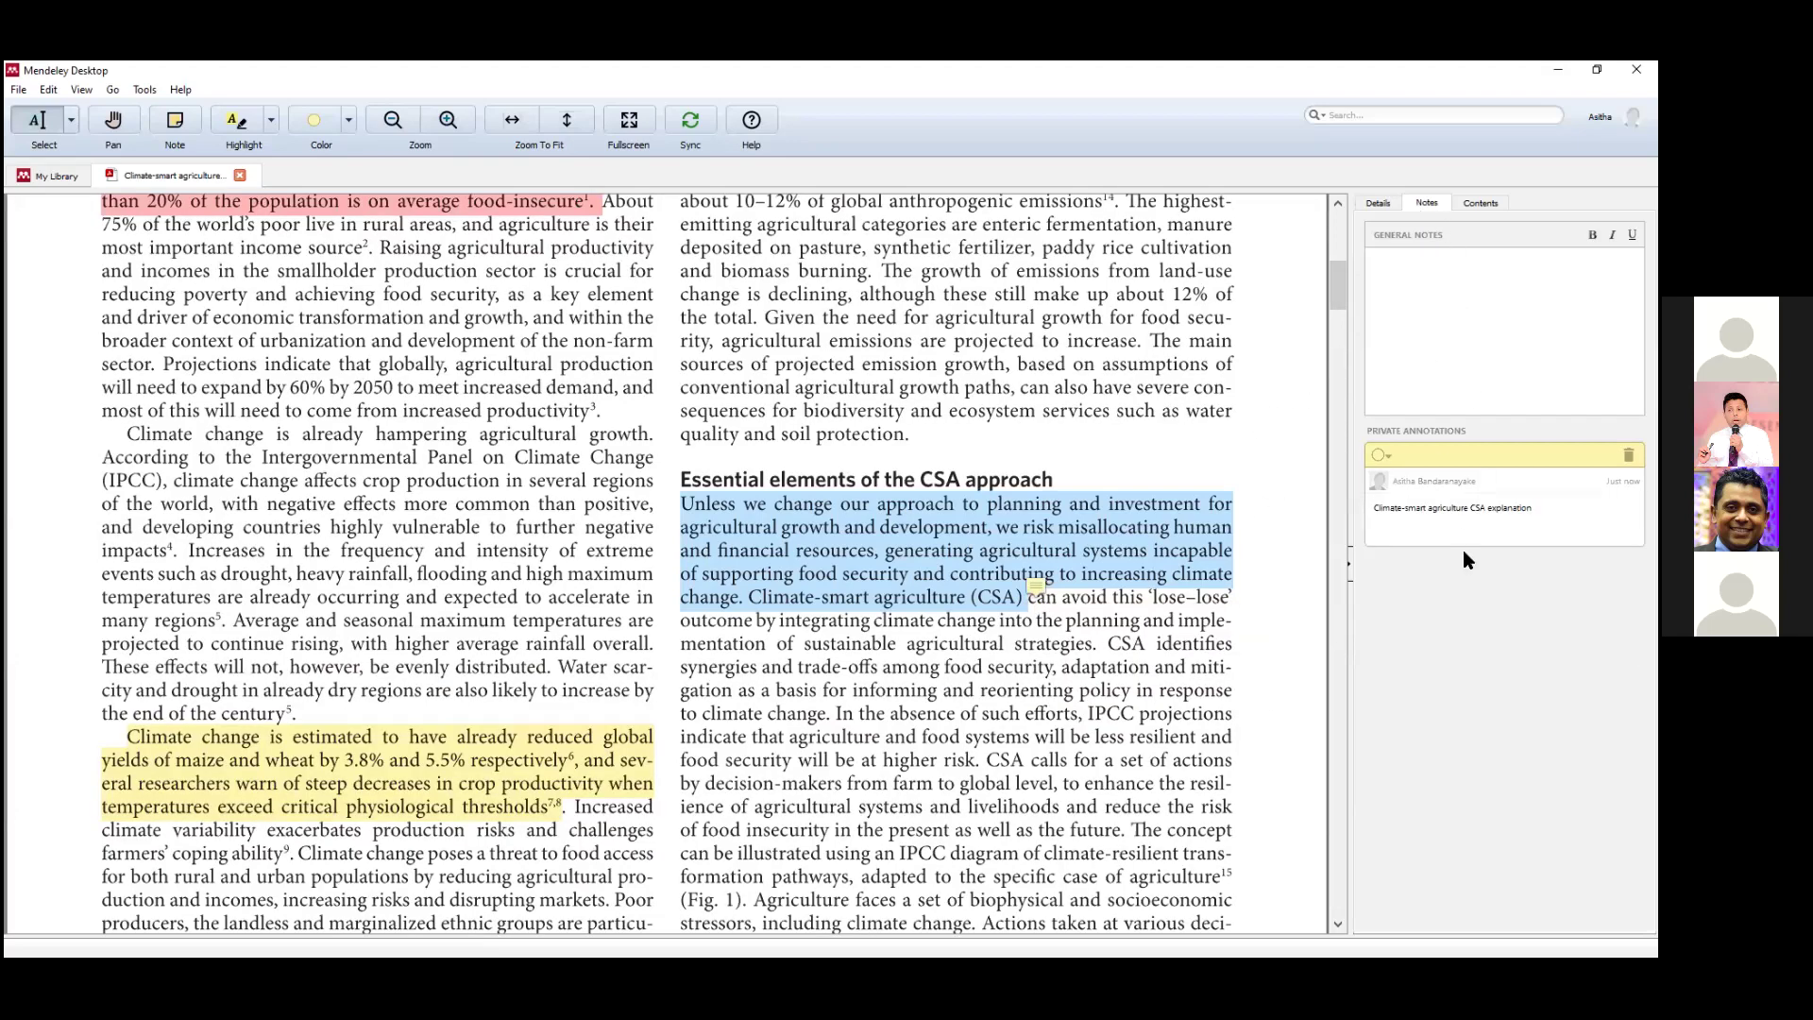
Highlight the 'overall aim of CSA' passage on page 2 and attach a green note 'Test note'.
scroll(1043, 663, down, 10)
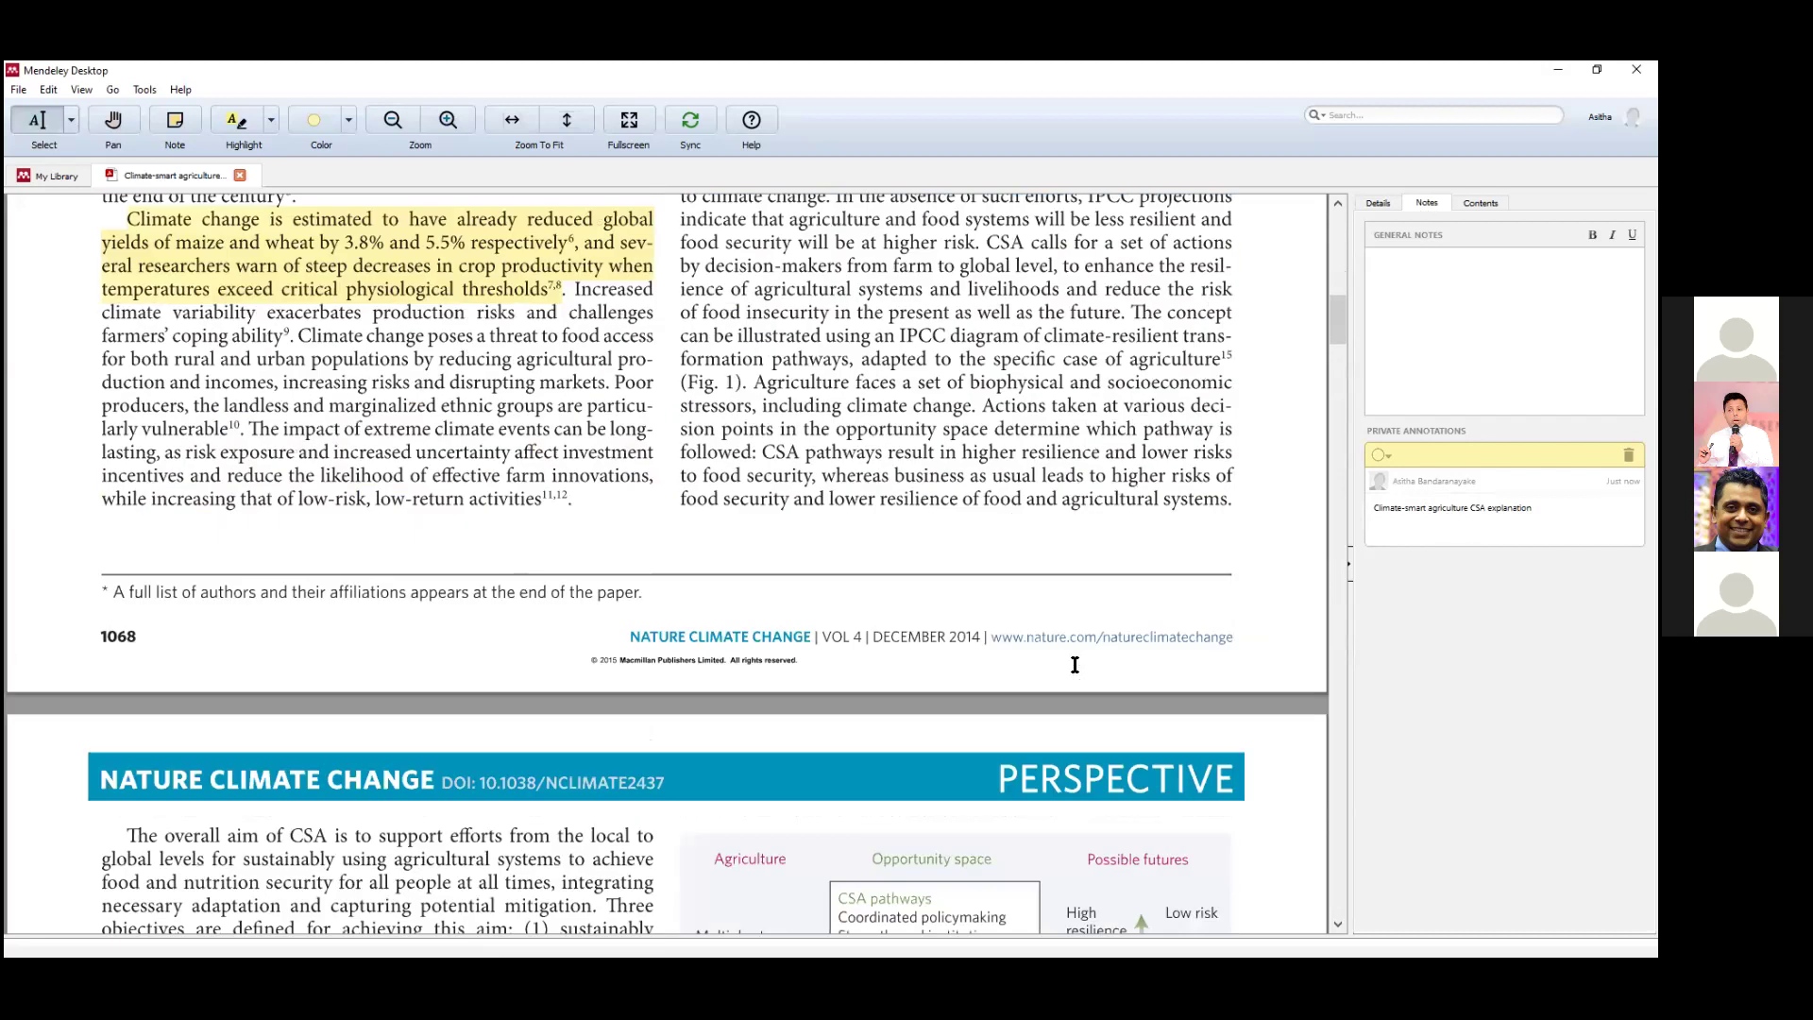
scroll(1042, 663, down, 1)
mouse_move(111, 317)
mouse_down()
mouse_move(368, 387)
mouse_move(400, 433)
mouse_up()
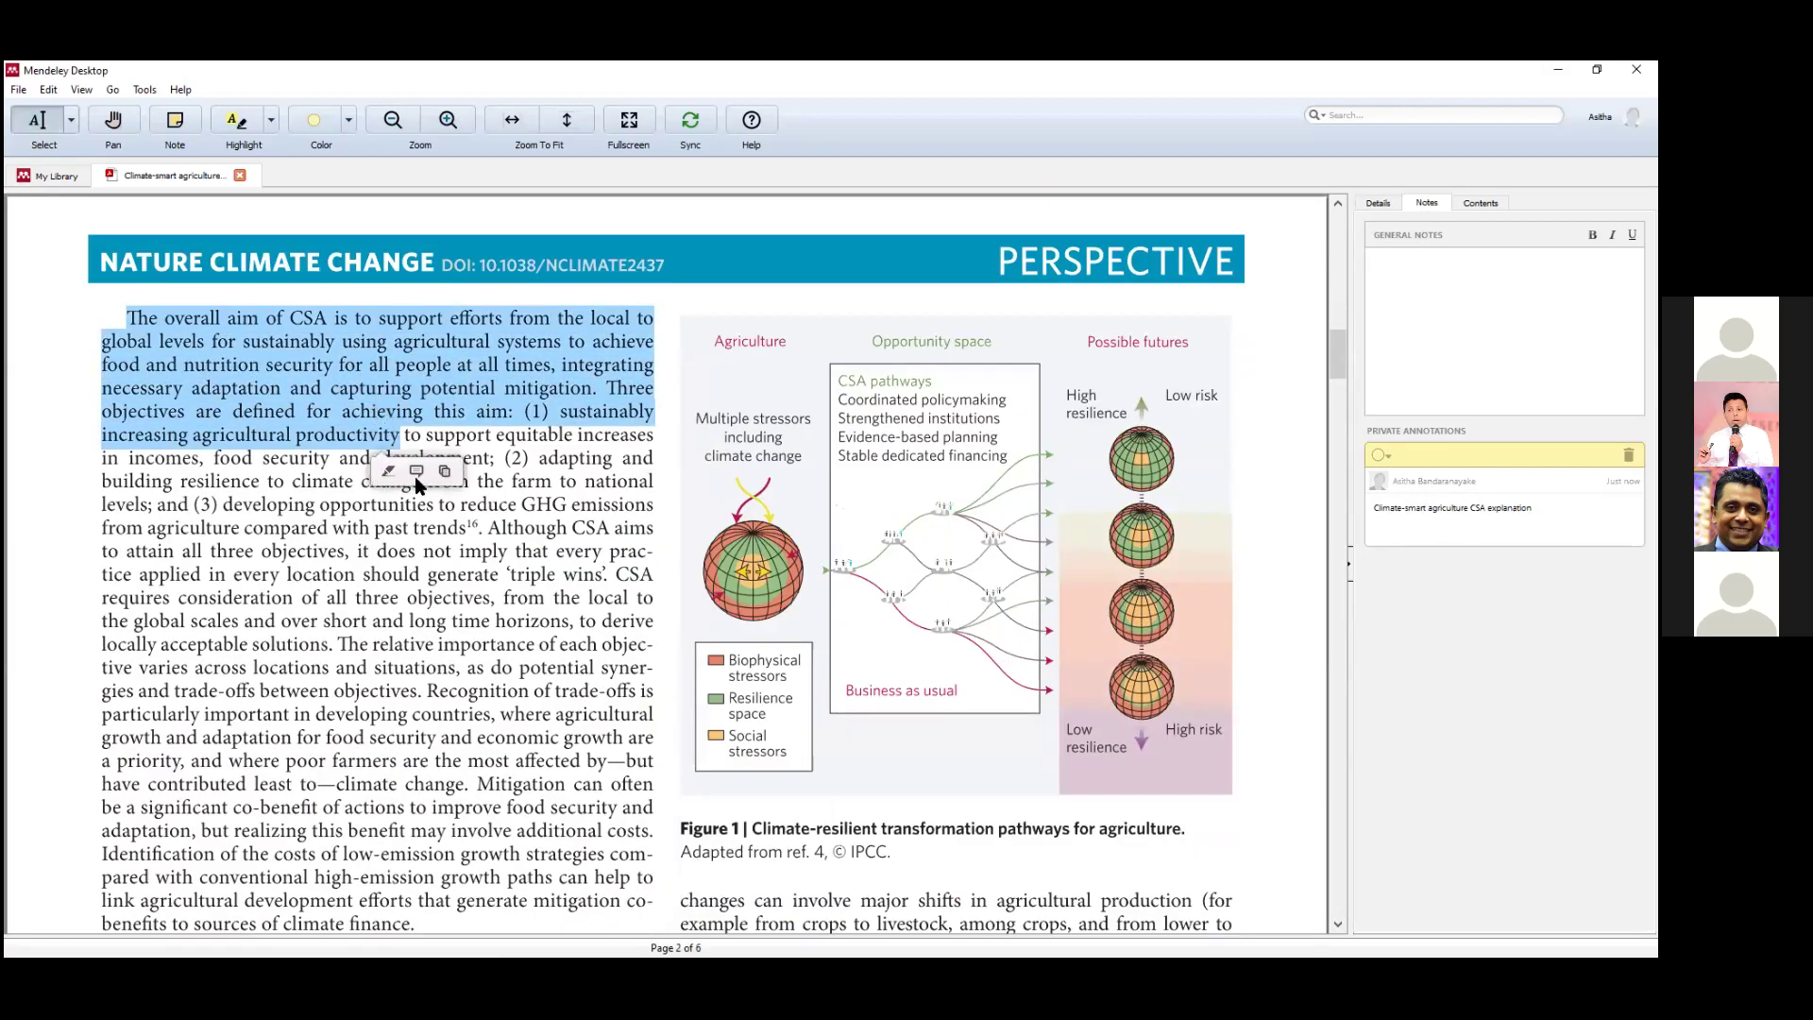
click(417, 470)
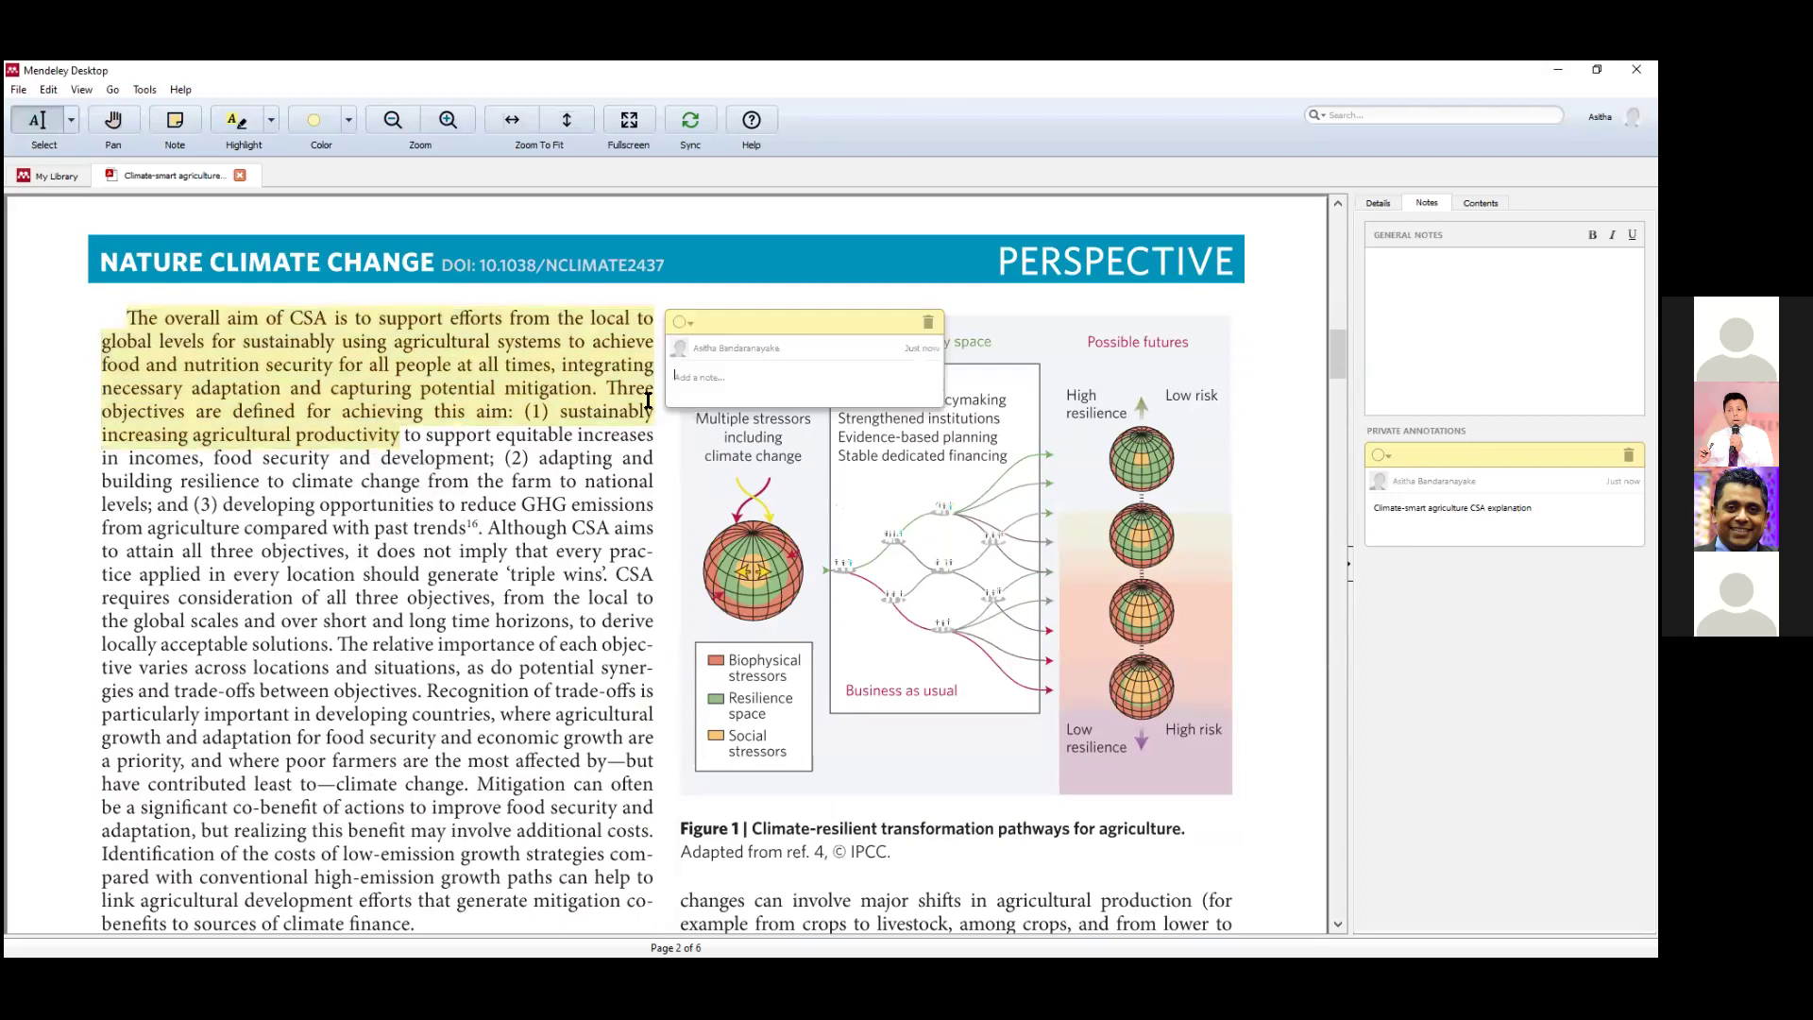
click(681, 323)
click(735, 349)
text(Test note)
click(406, 614)
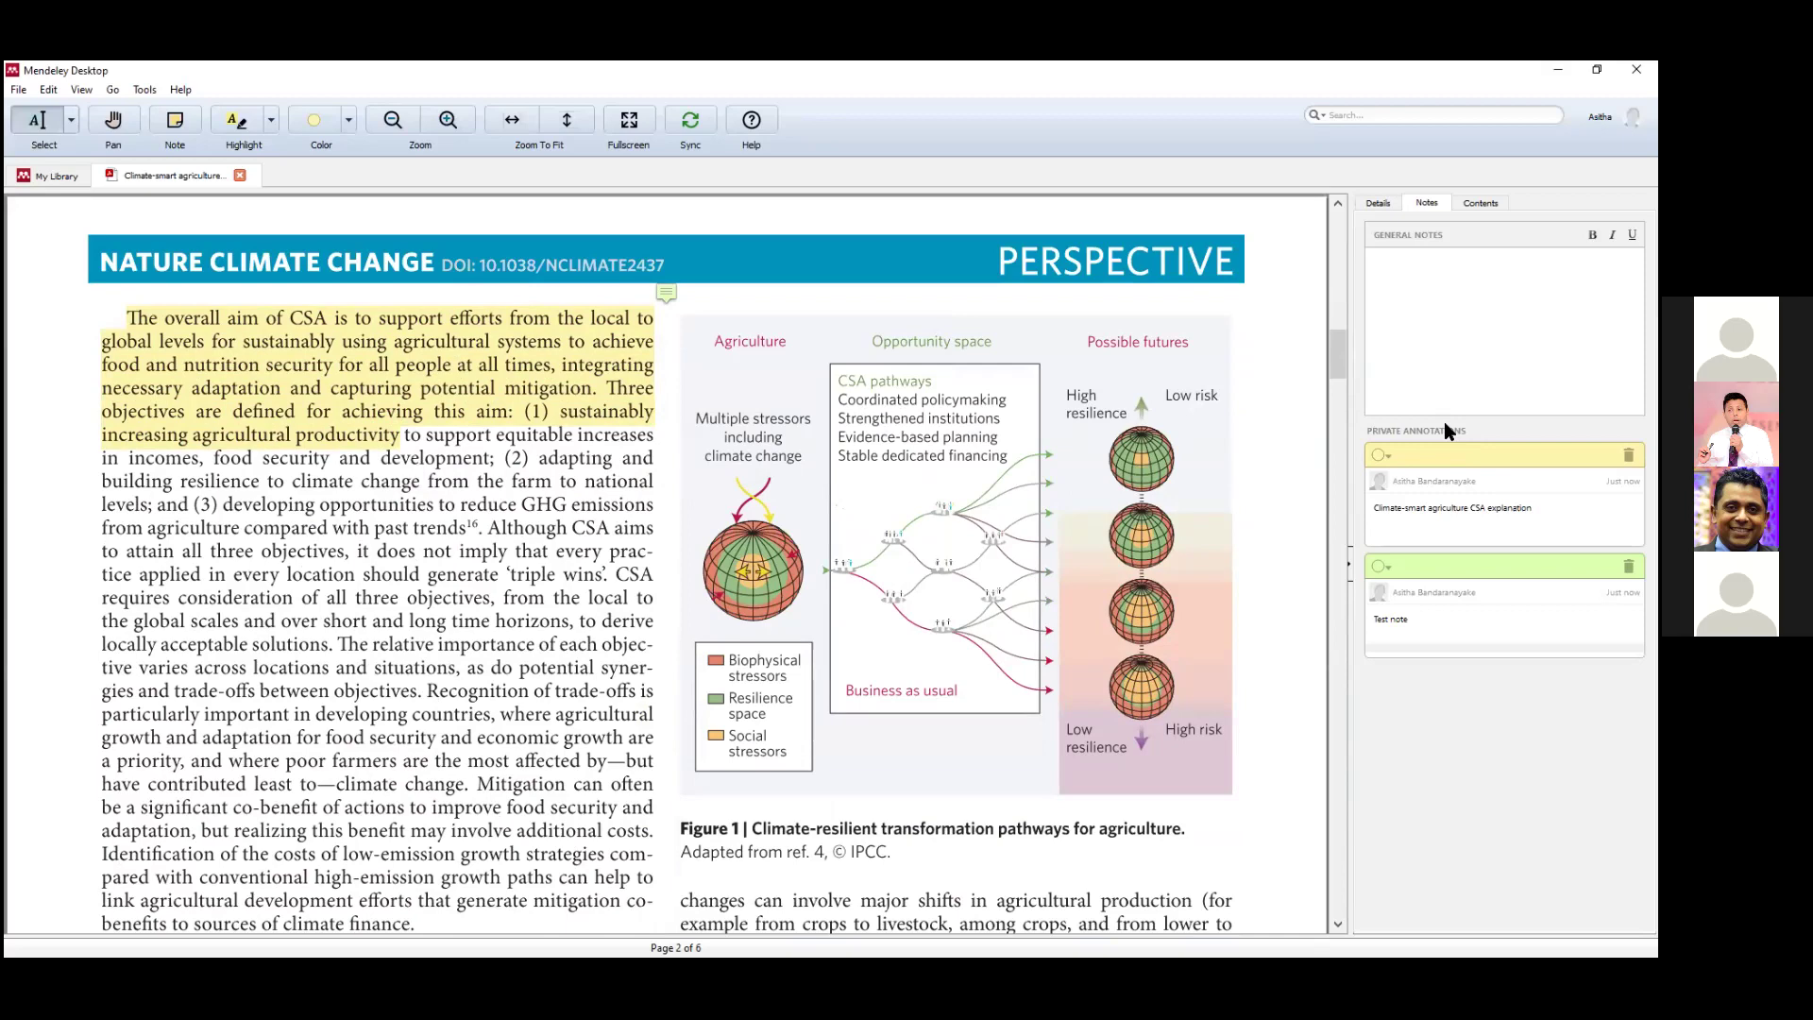
scroll(877, 623, up, 6)
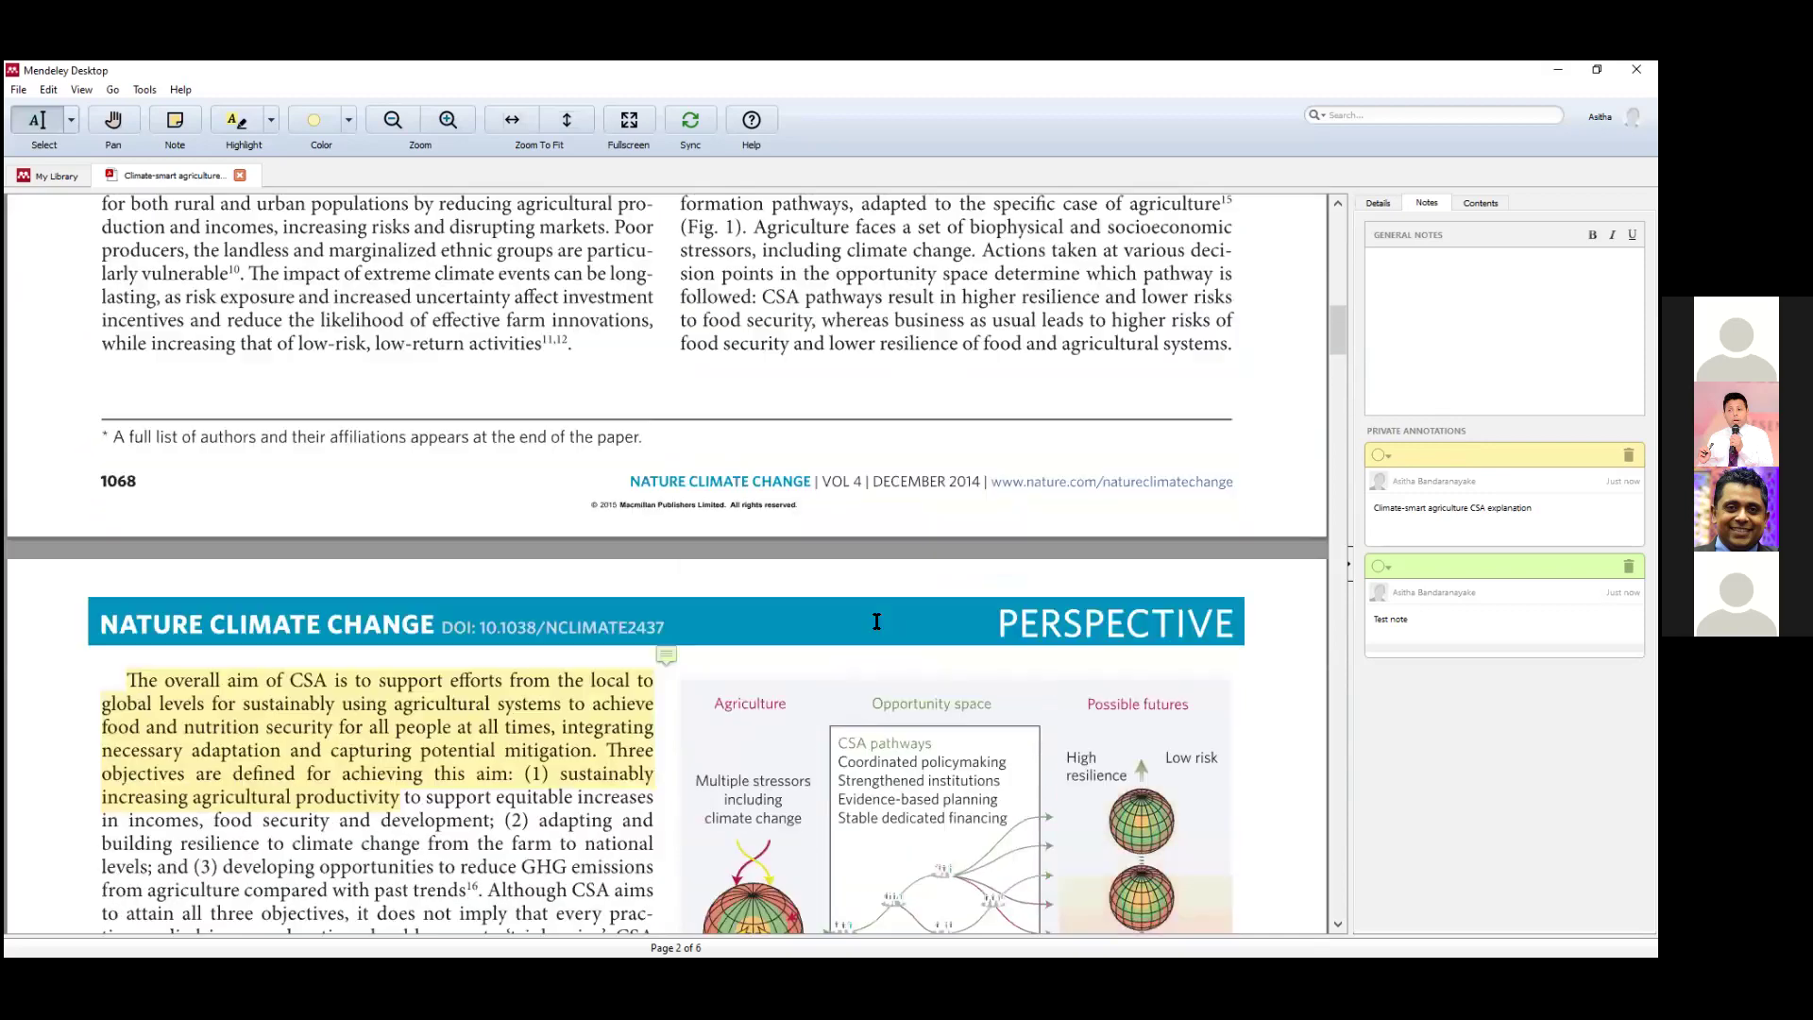
scroll(876, 621, up, 10)
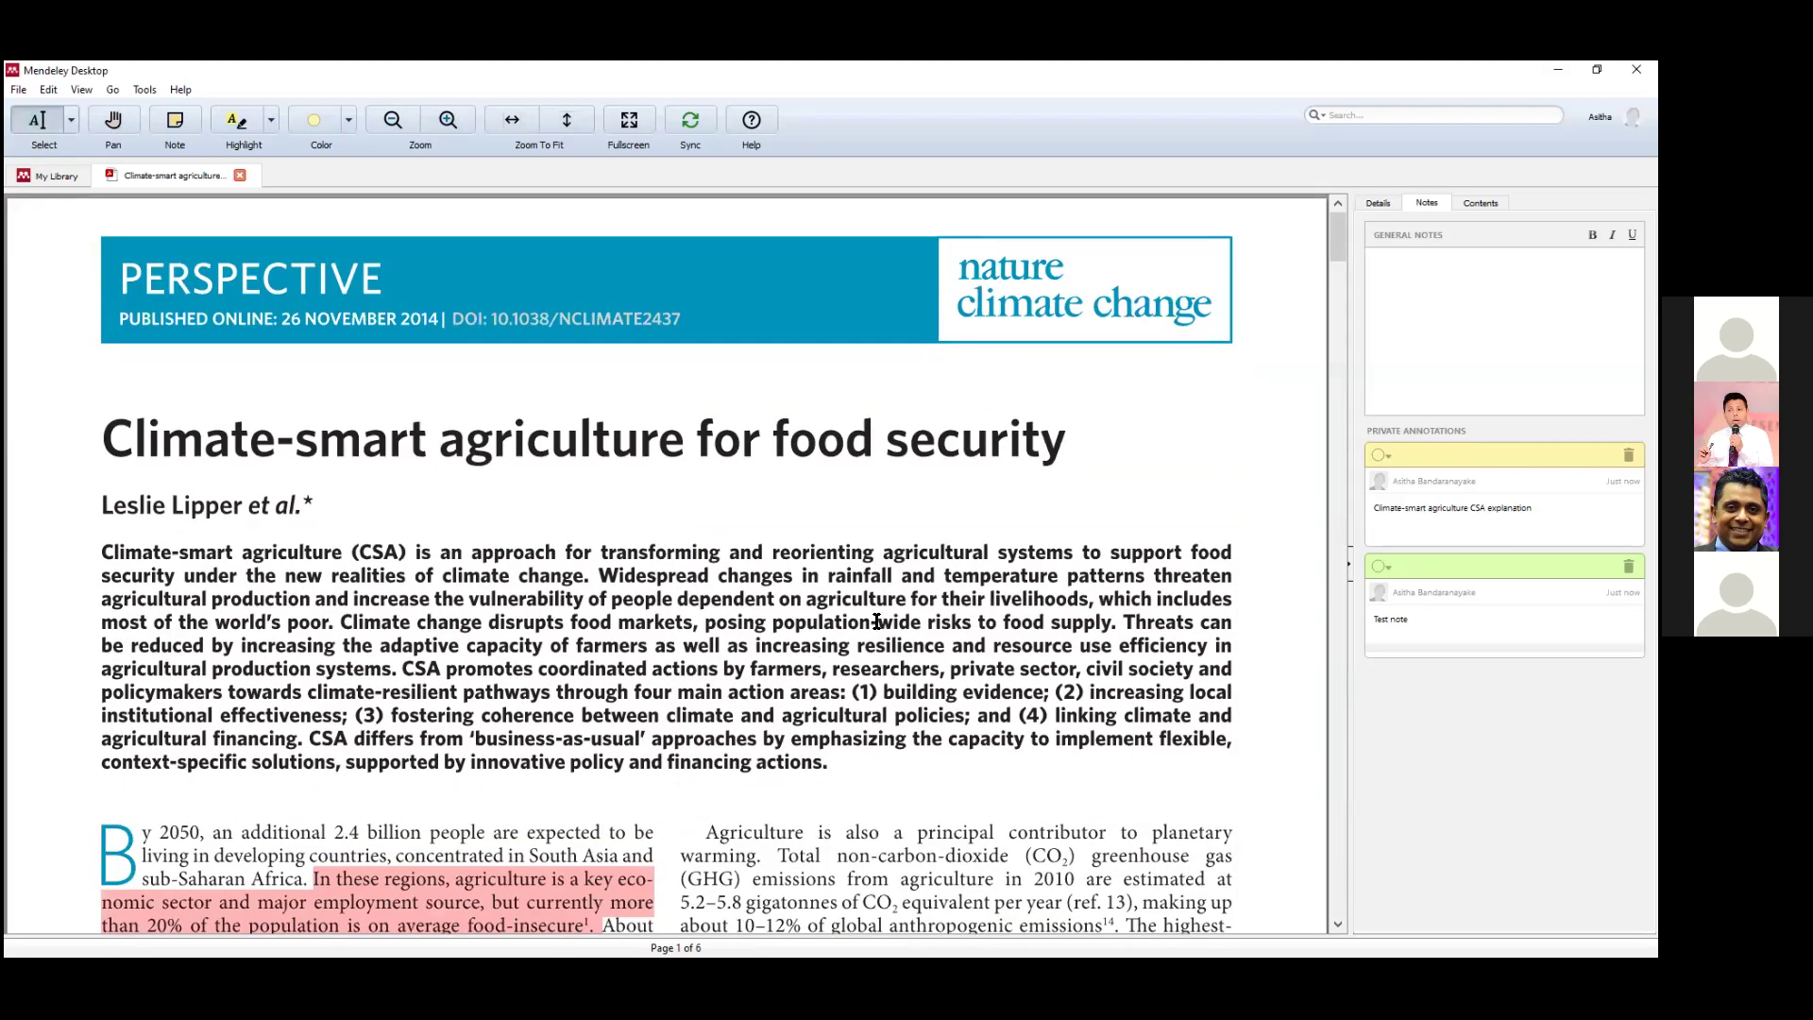
Add the general note 'Motivation Climate-smart explanation' to the paper and close it.
click(1475, 329)
text(Motivation Climate-smar)
text(explanation)
click(240, 176)
Search All Documents for 'motivation'.
click(95, 231)
click(1438, 119)
text(motivation)
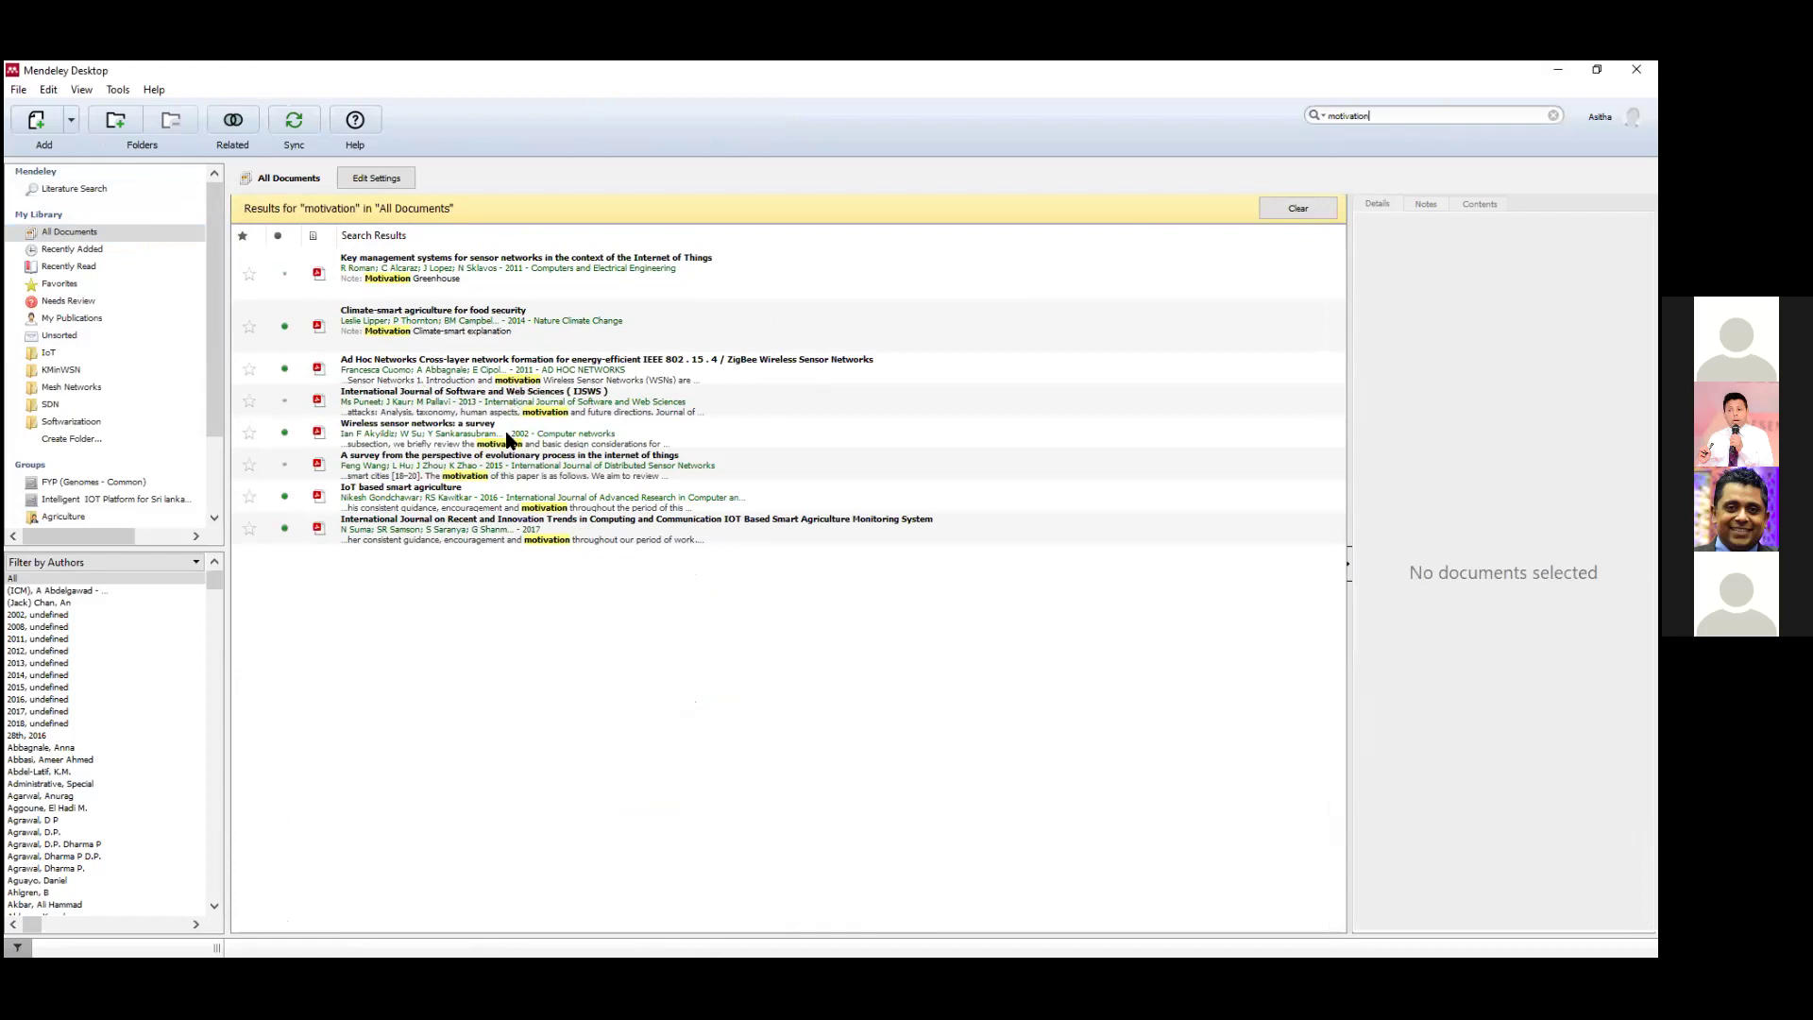
Show the Key management systems paper's notes, including its 'Motivation Greenhouse' general note.
click(393, 283)
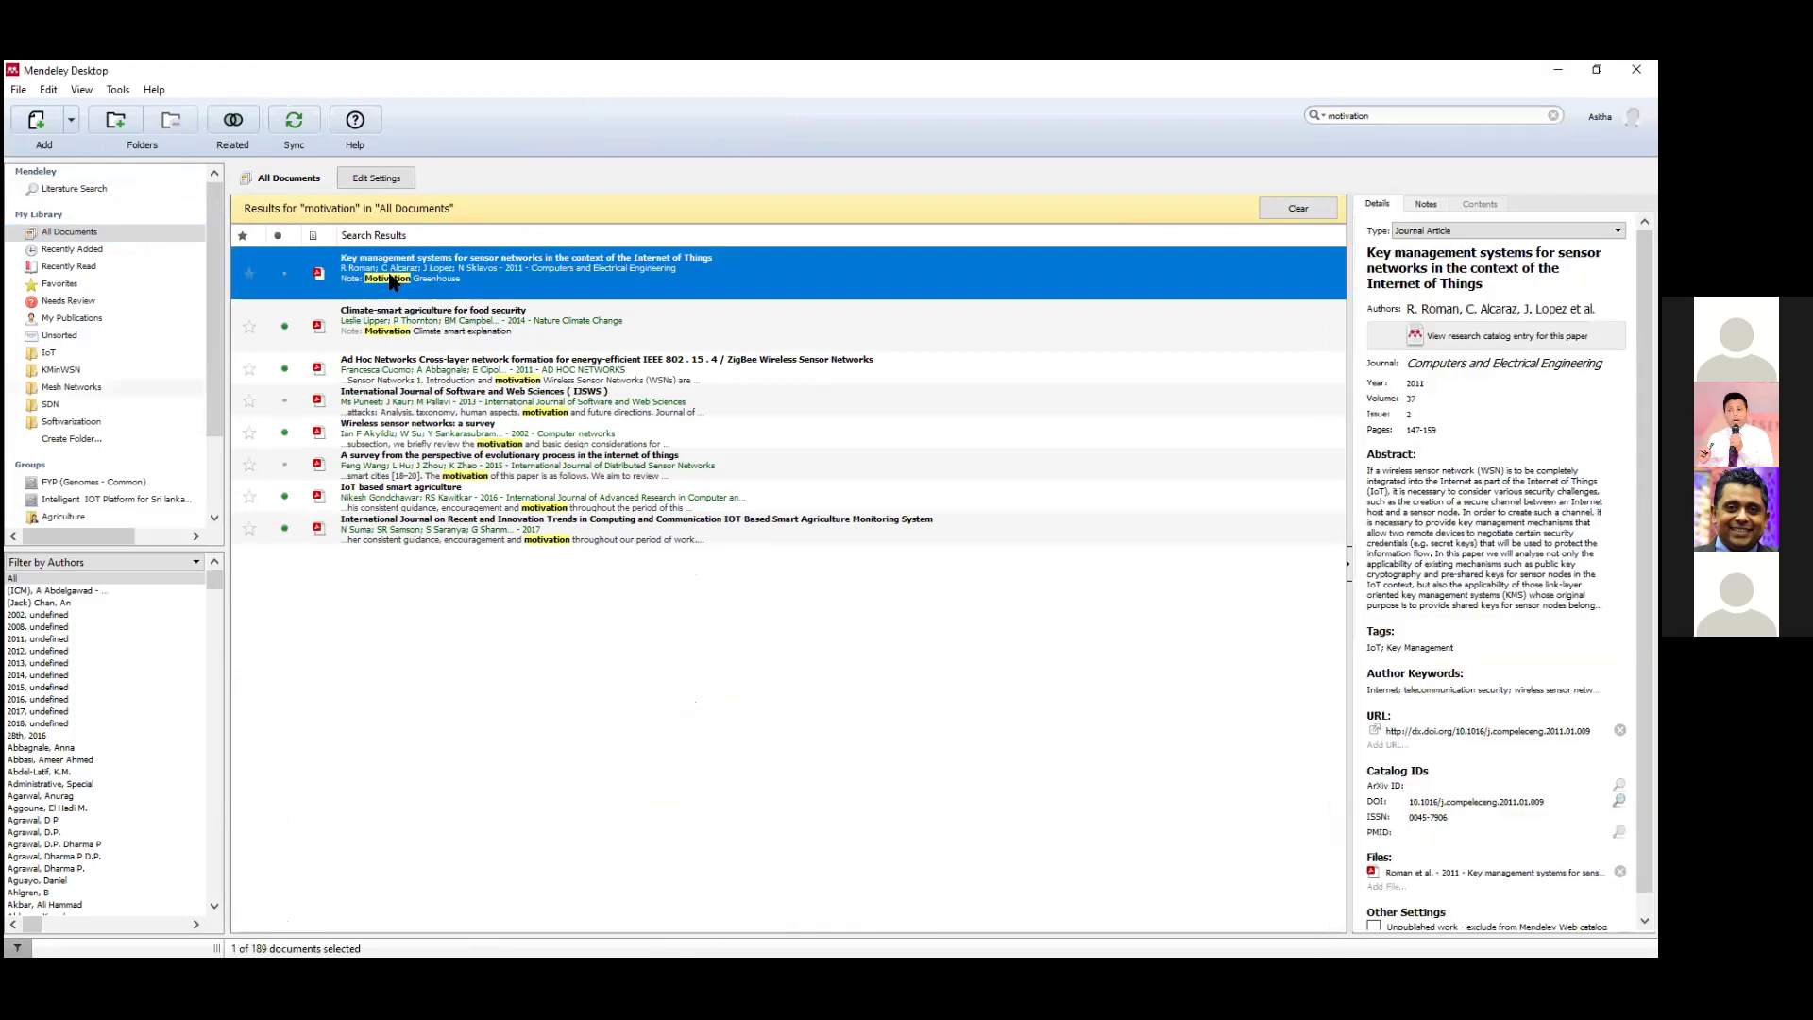
click(1421, 204)
drag(1469, 264, 1320, 272)
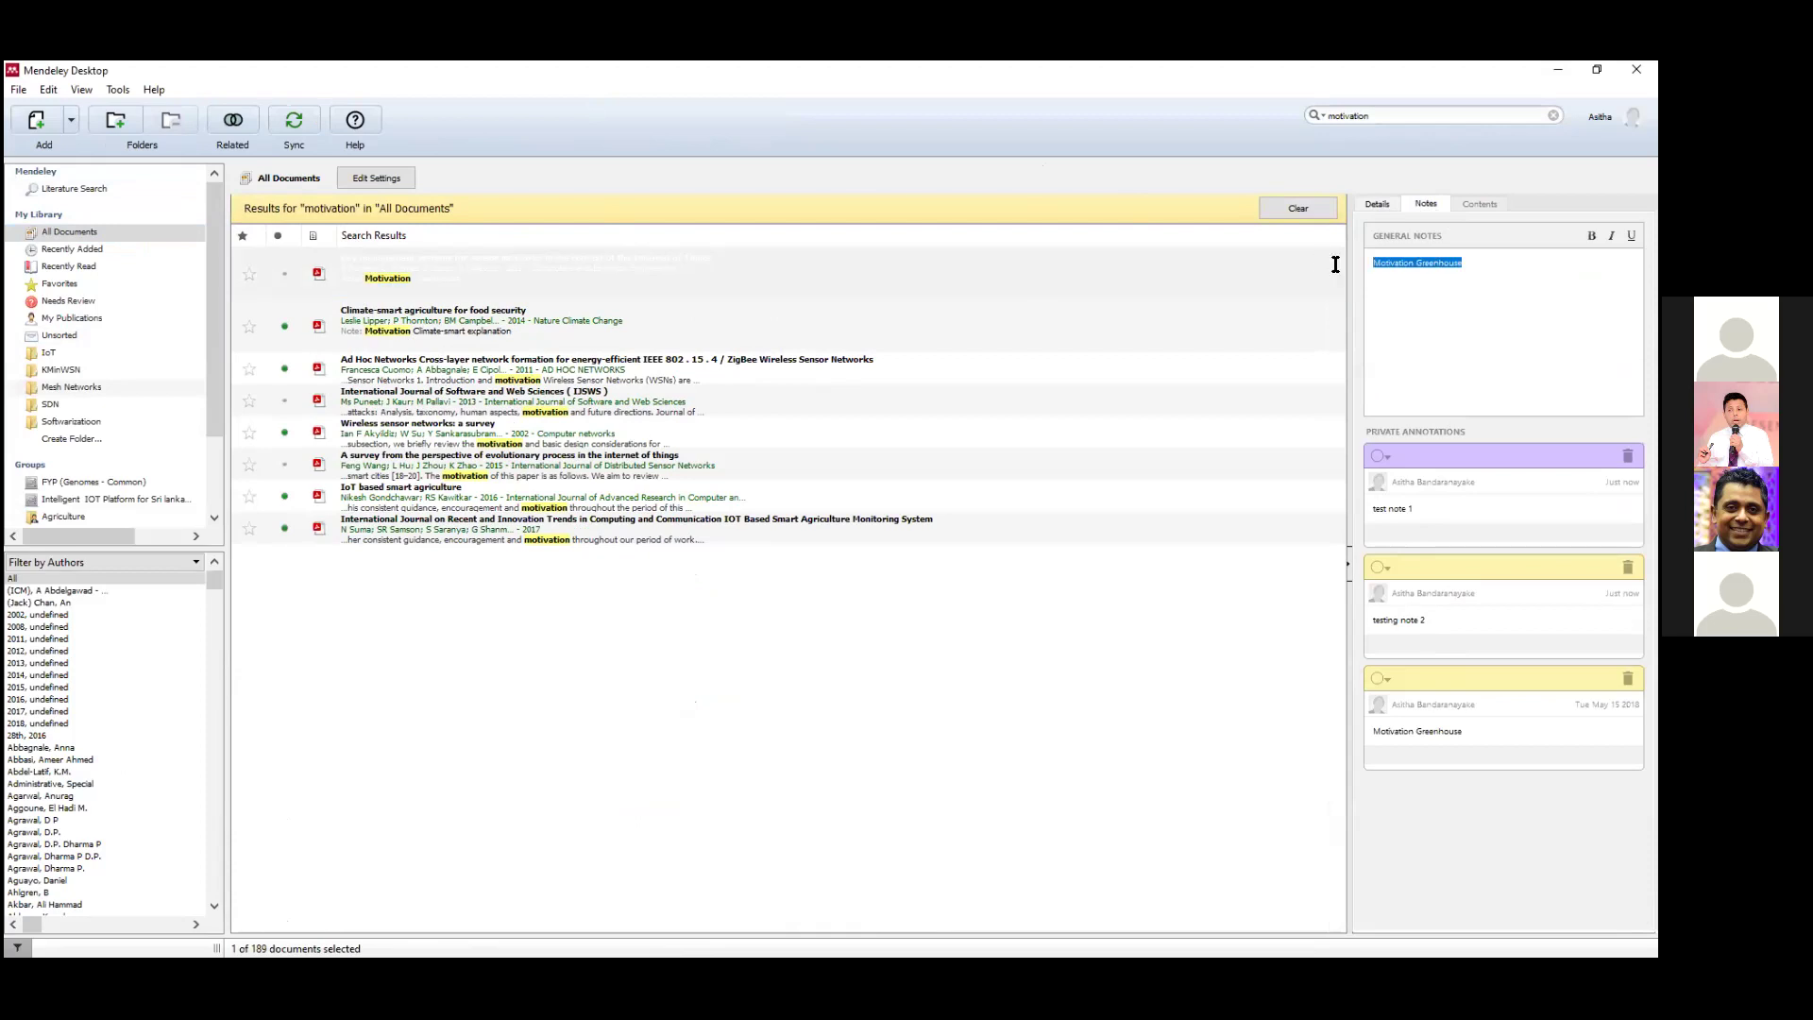
key(Right)
click(541, 285)
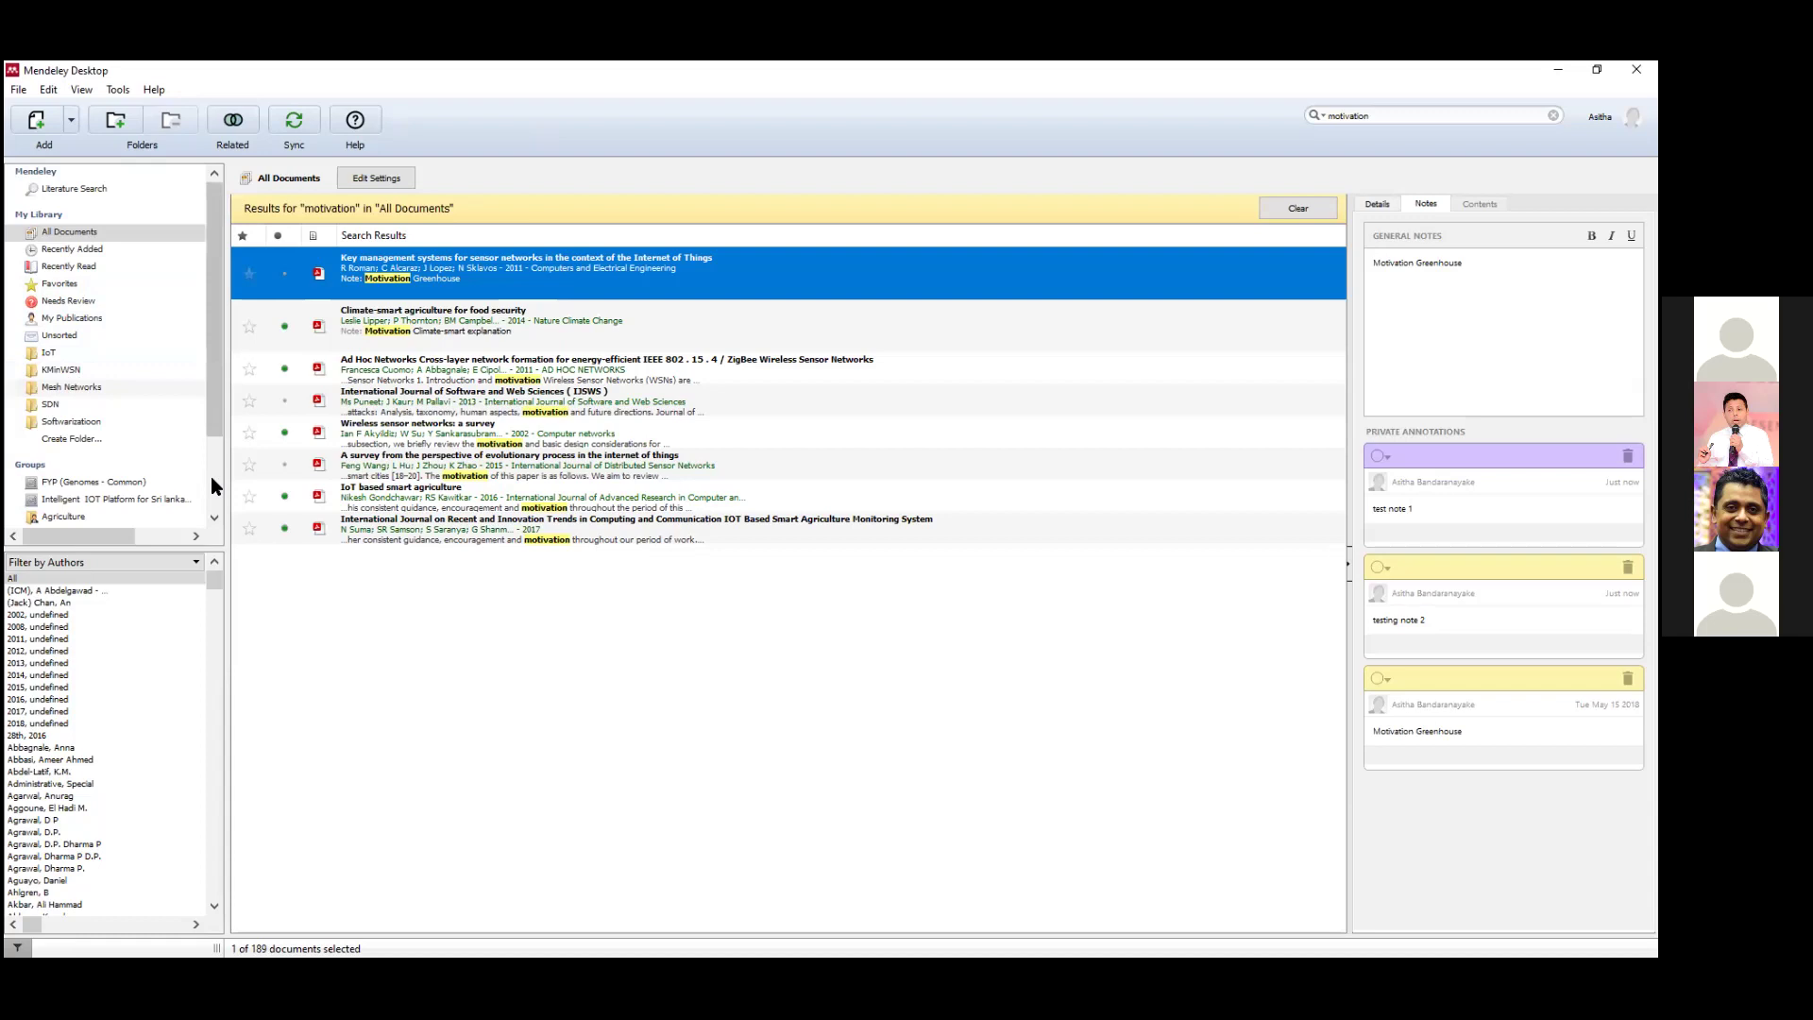
Clear the motivation search, browse the IoT, KMinWSN, SDN and Mesh Networks folders, then return to All Documents.
click(64, 371)
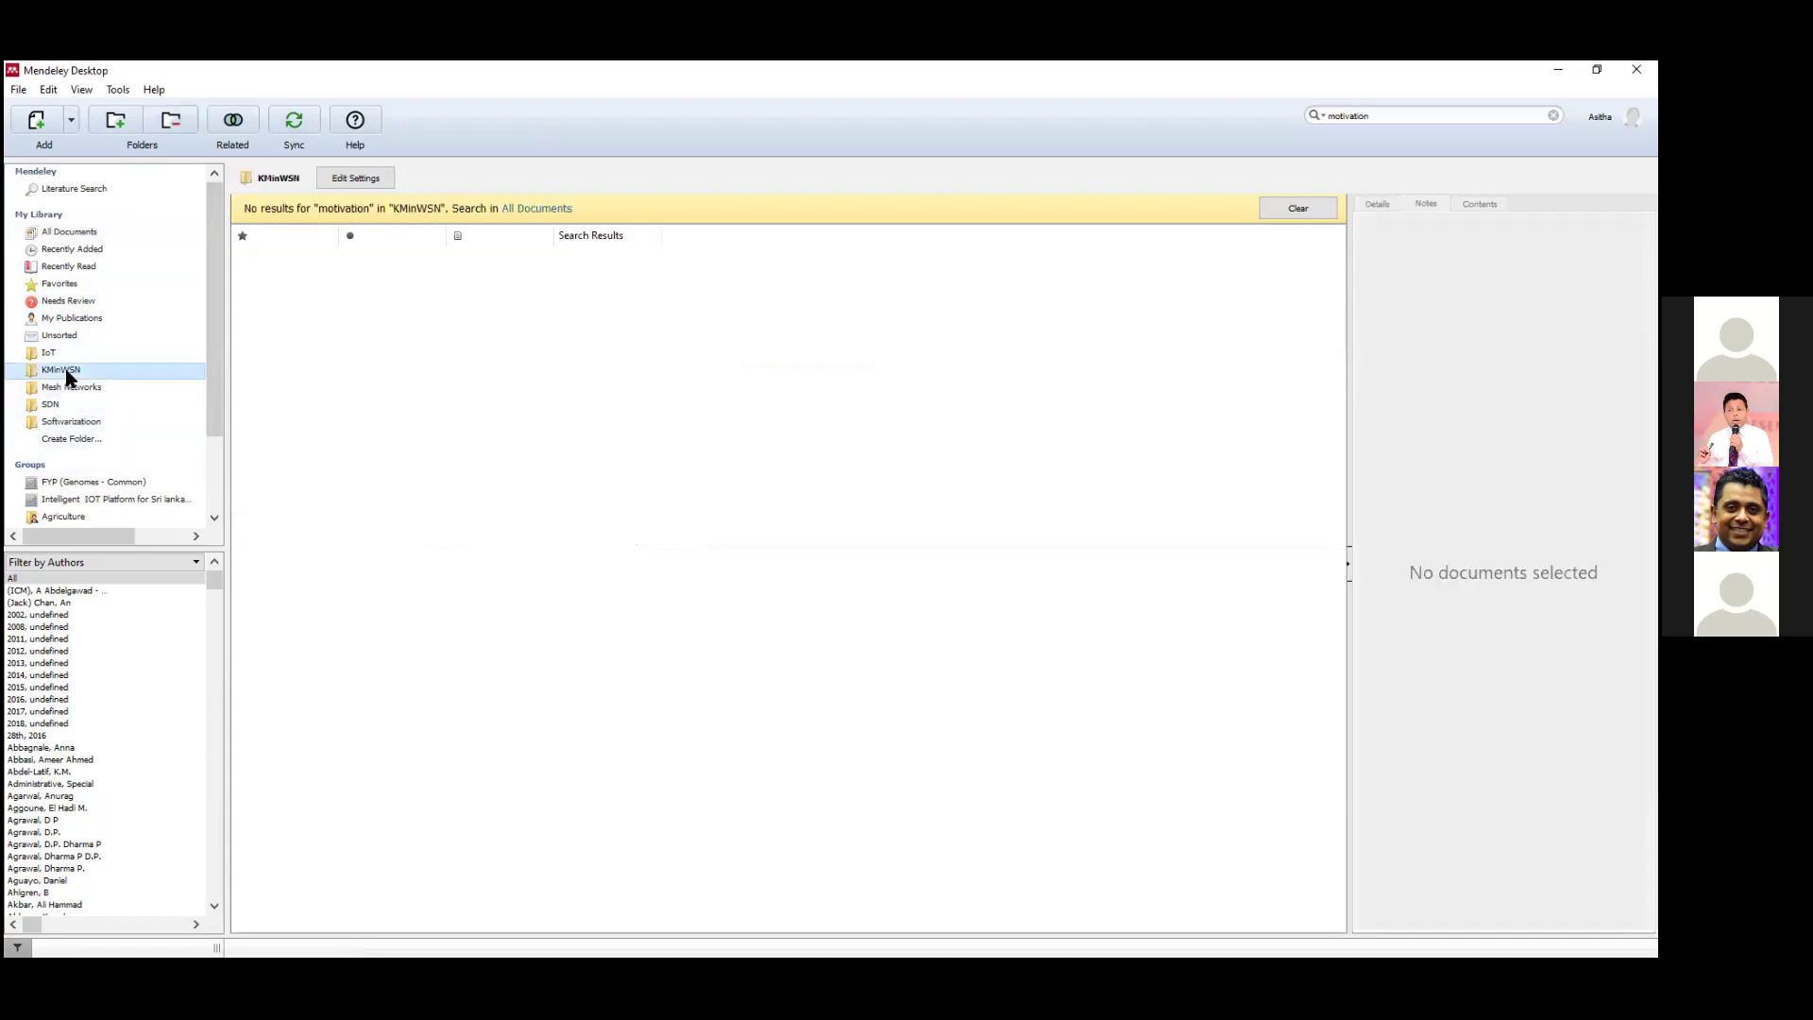
click(58, 356)
click(1299, 208)
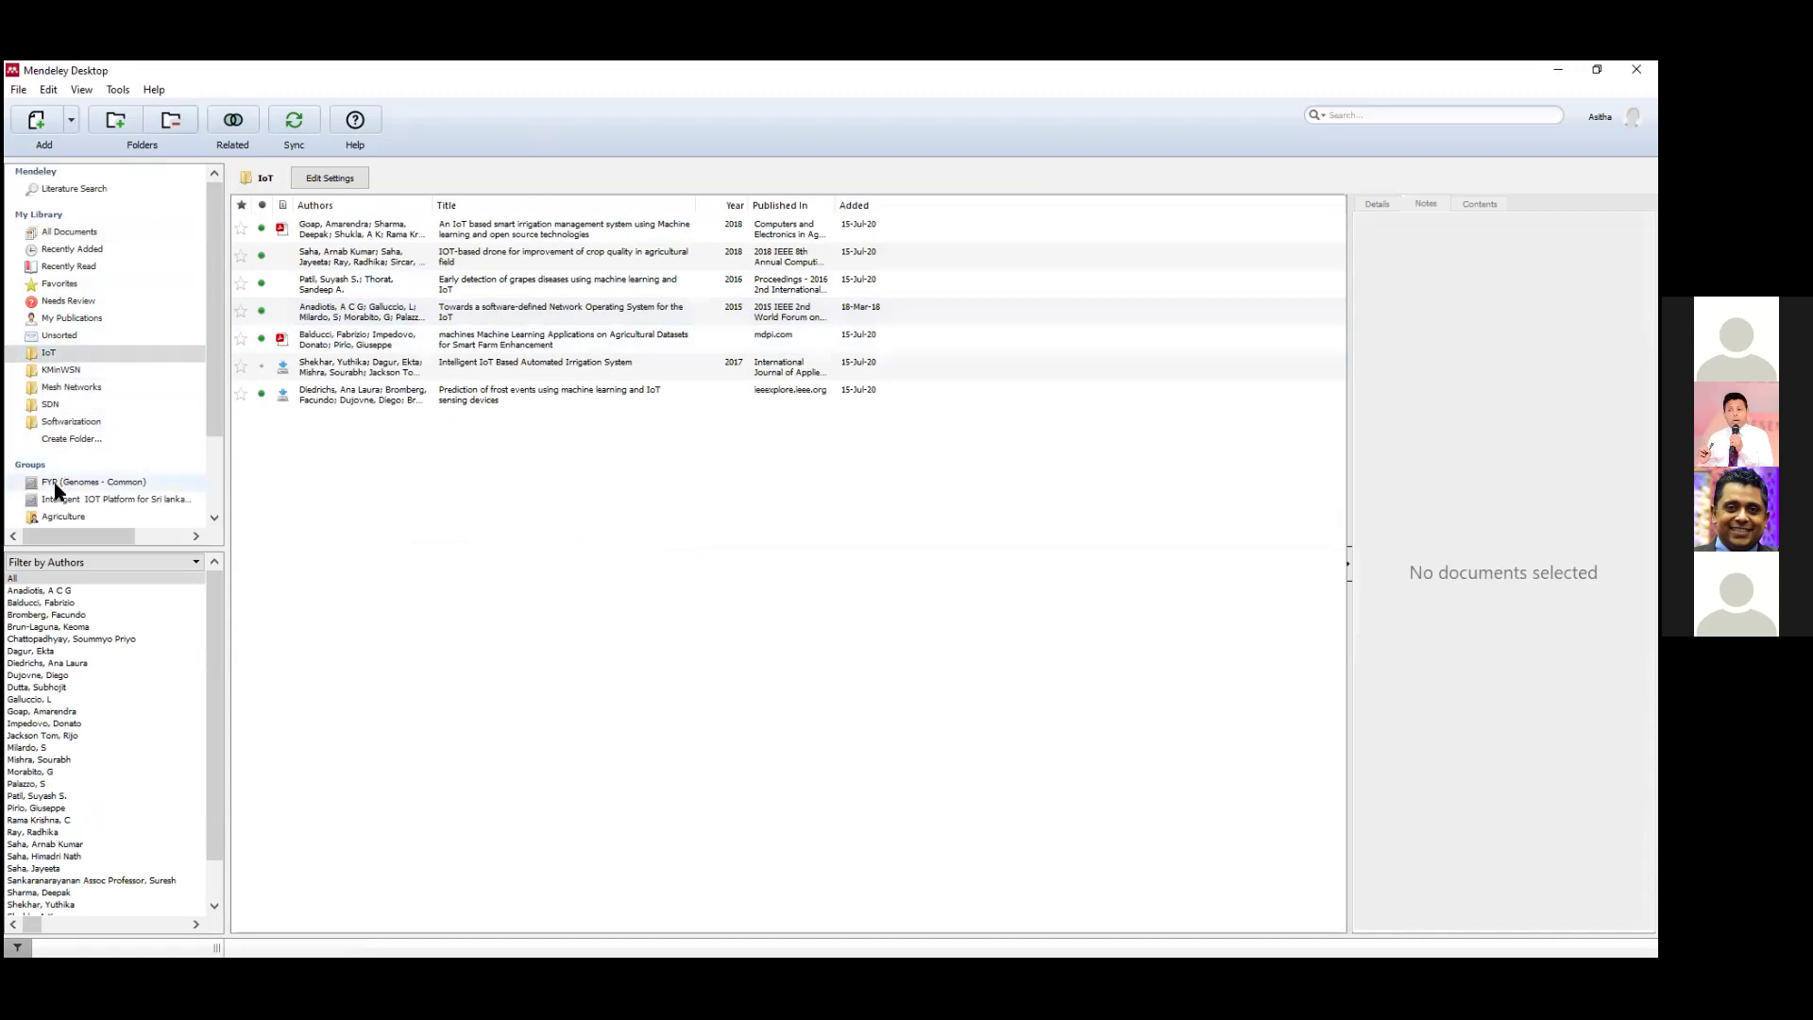
click(57, 405)
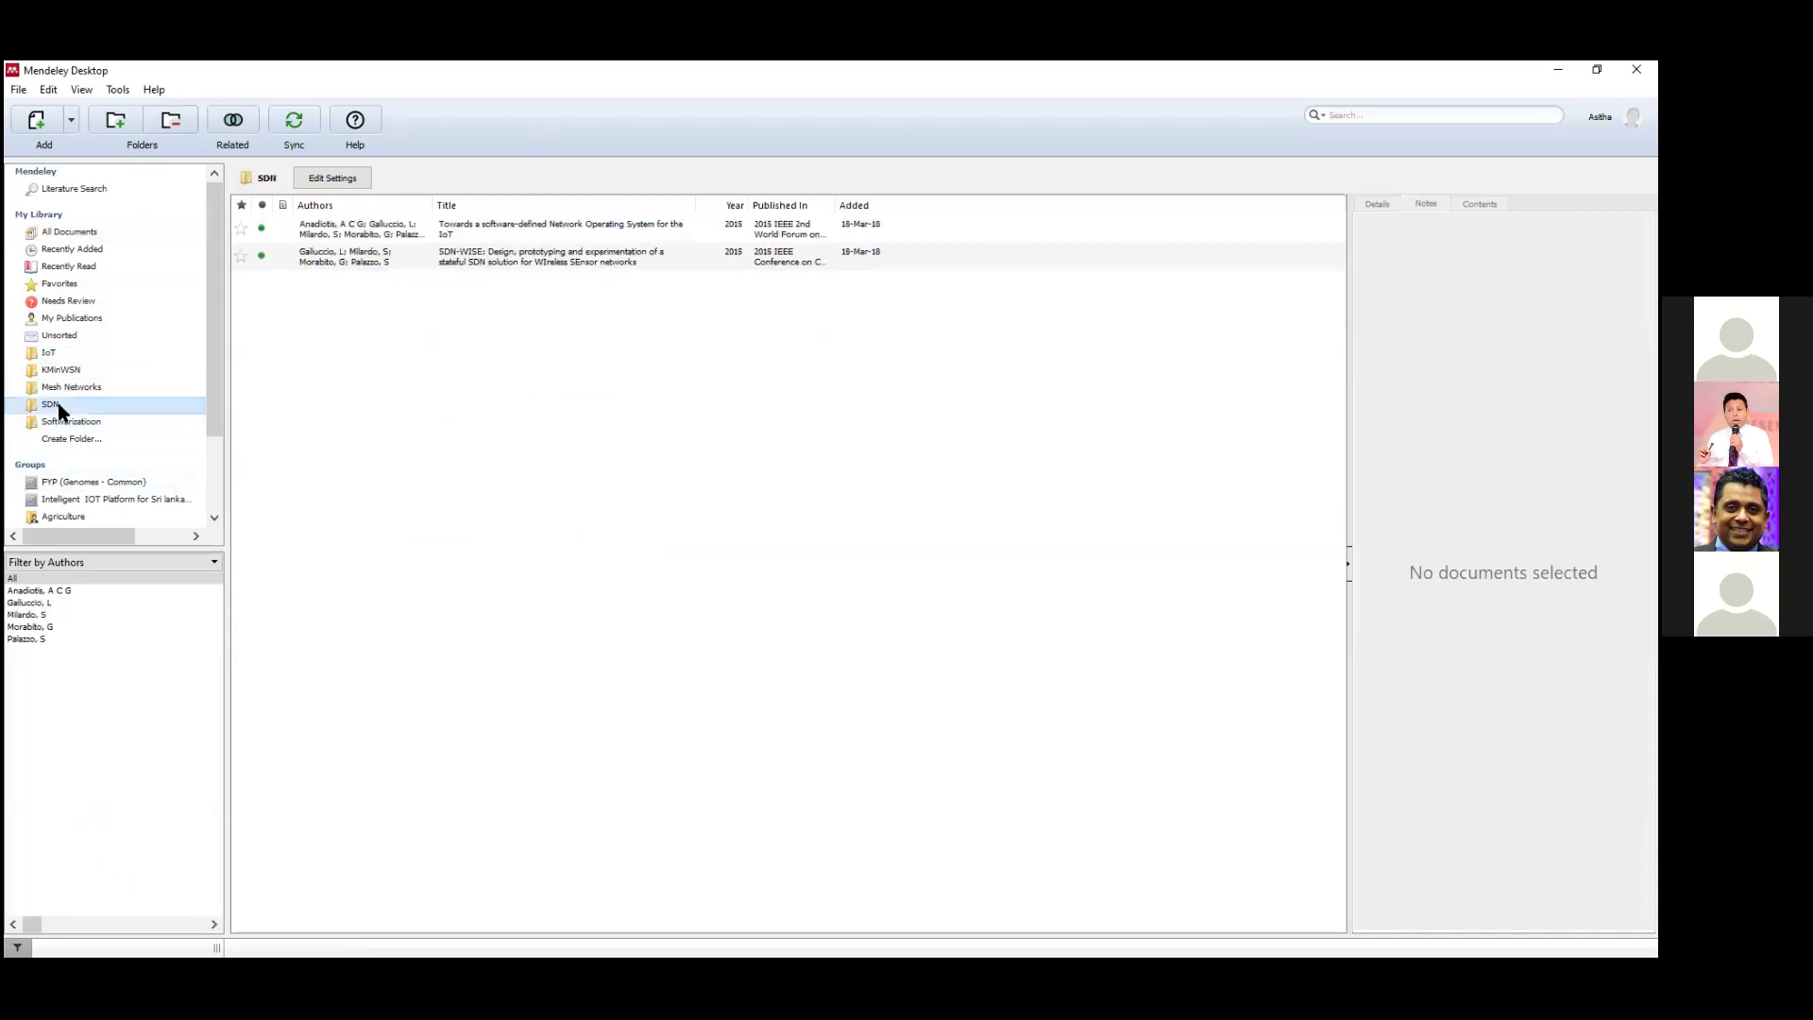
click(72, 390)
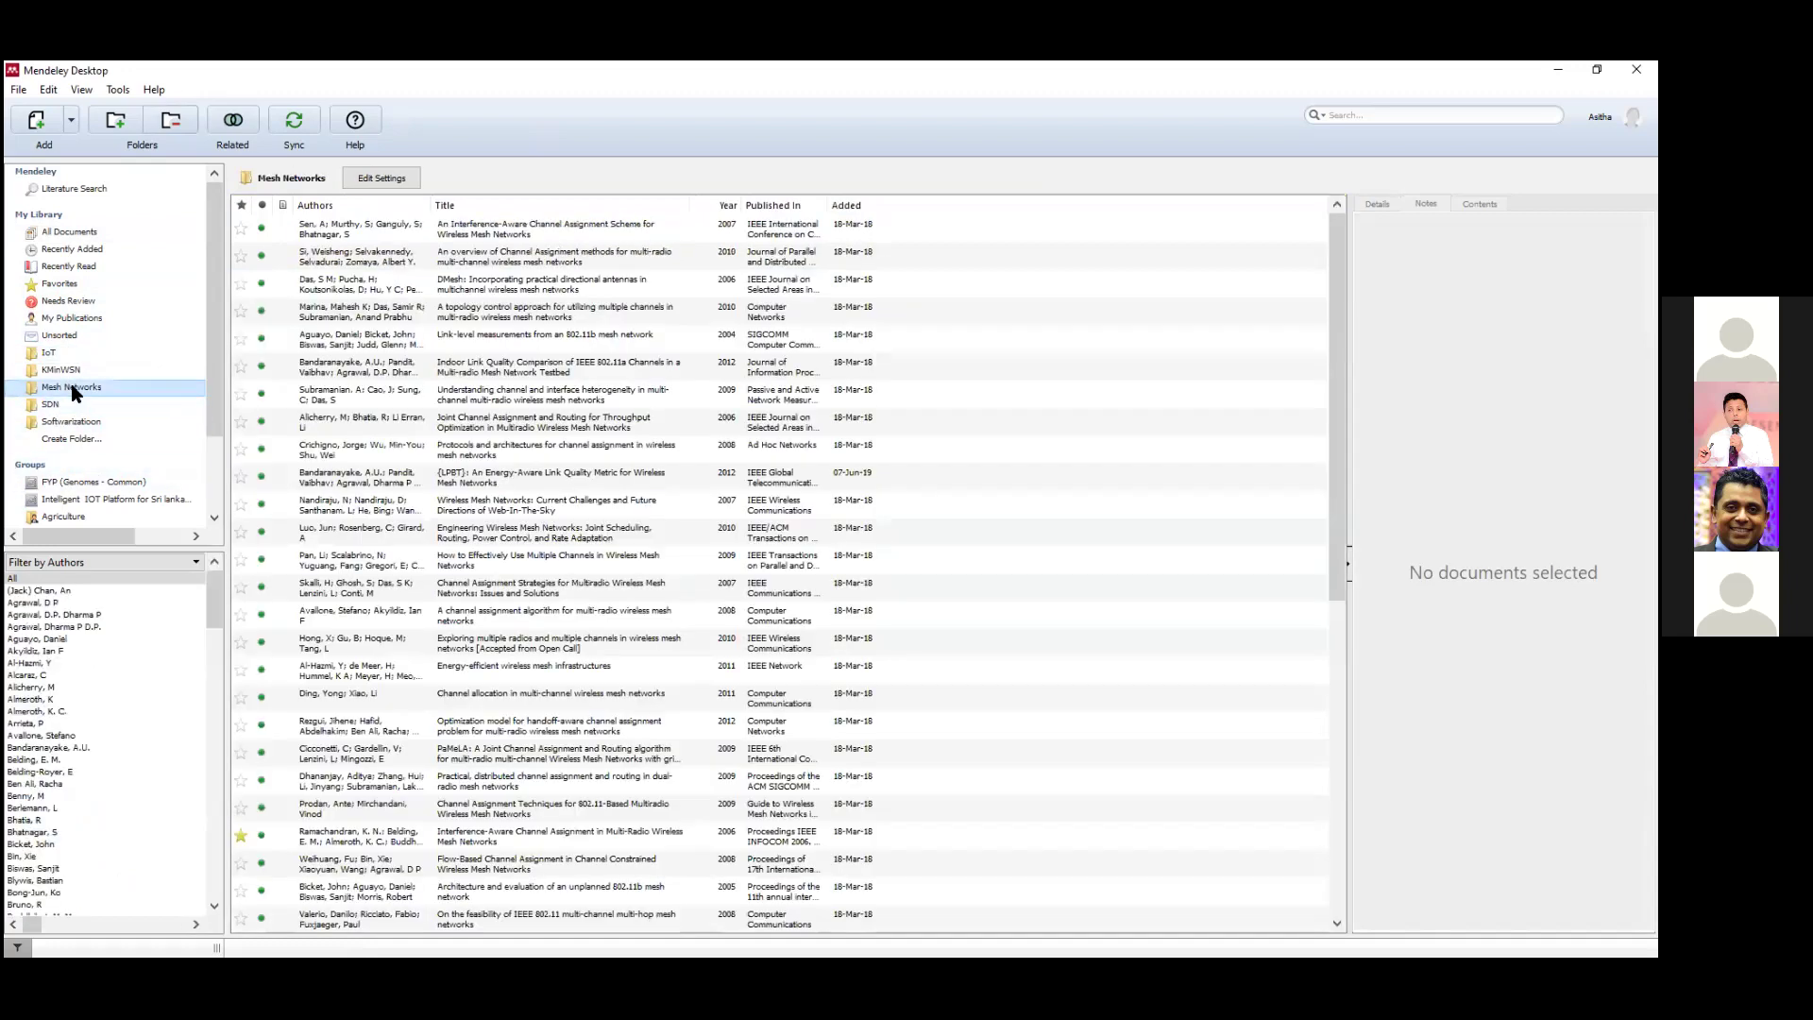
click(75, 372)
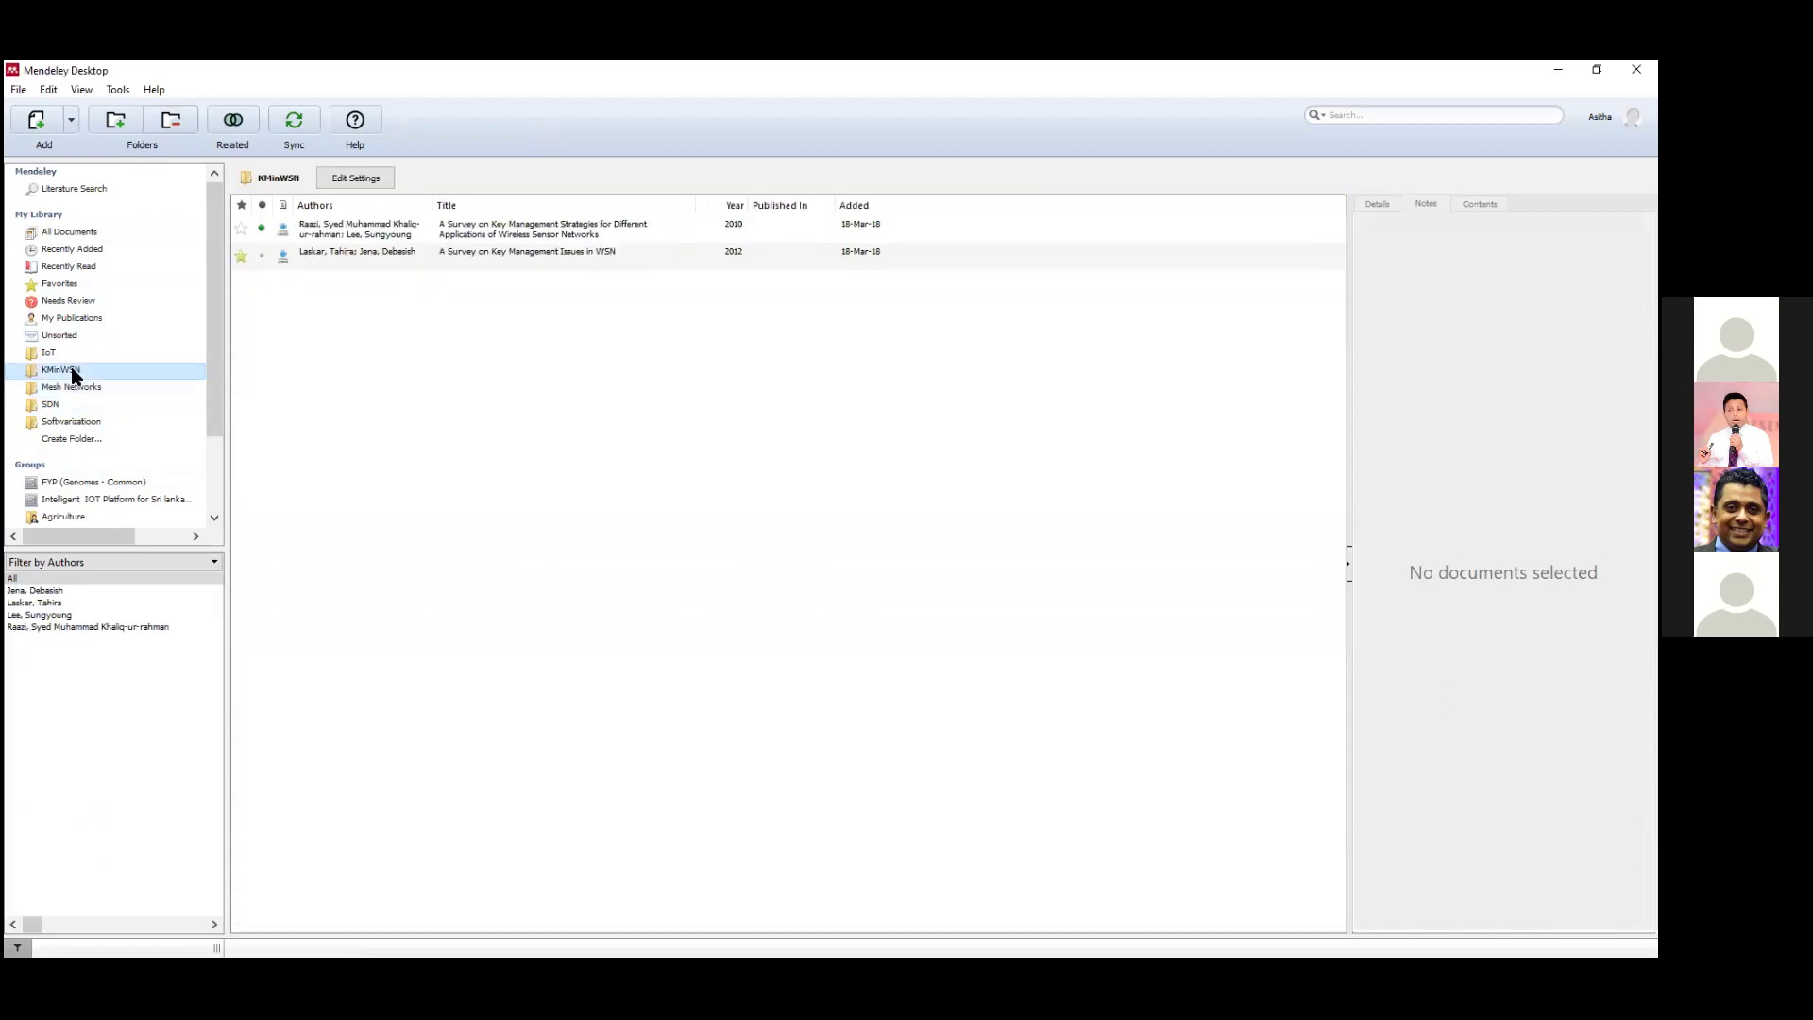
click(69, 360)
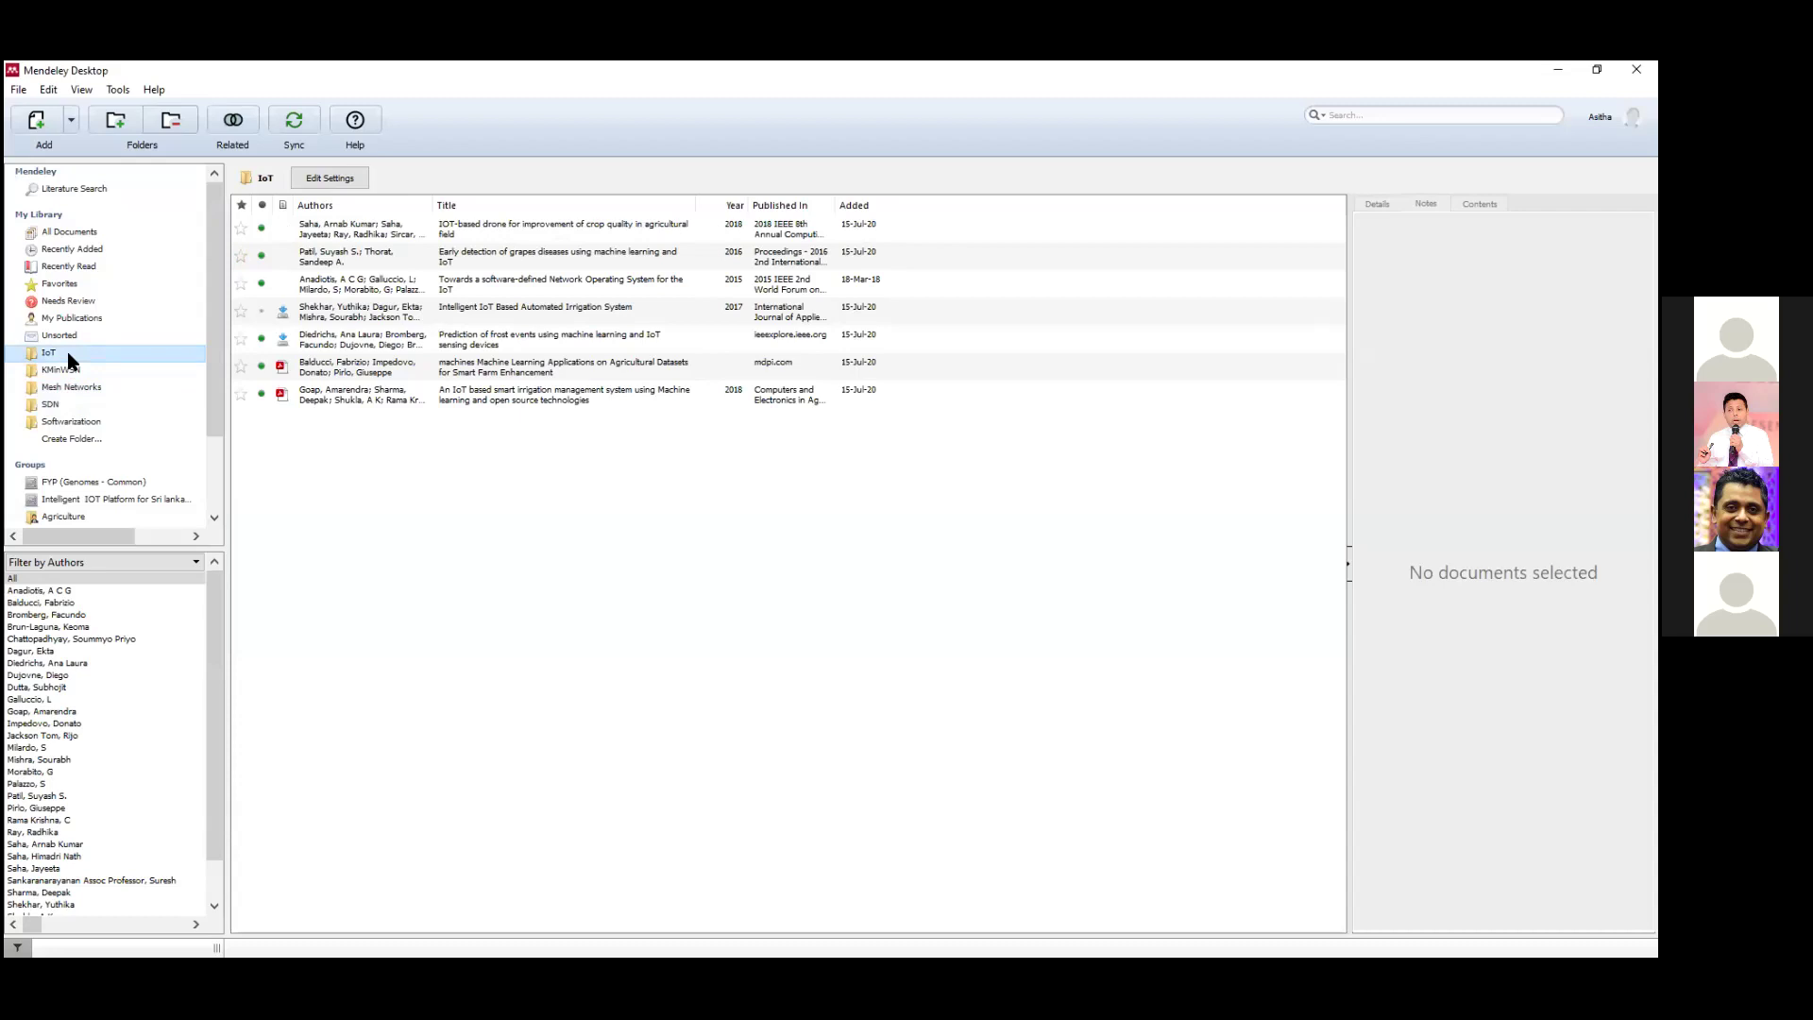
click(73, 236)
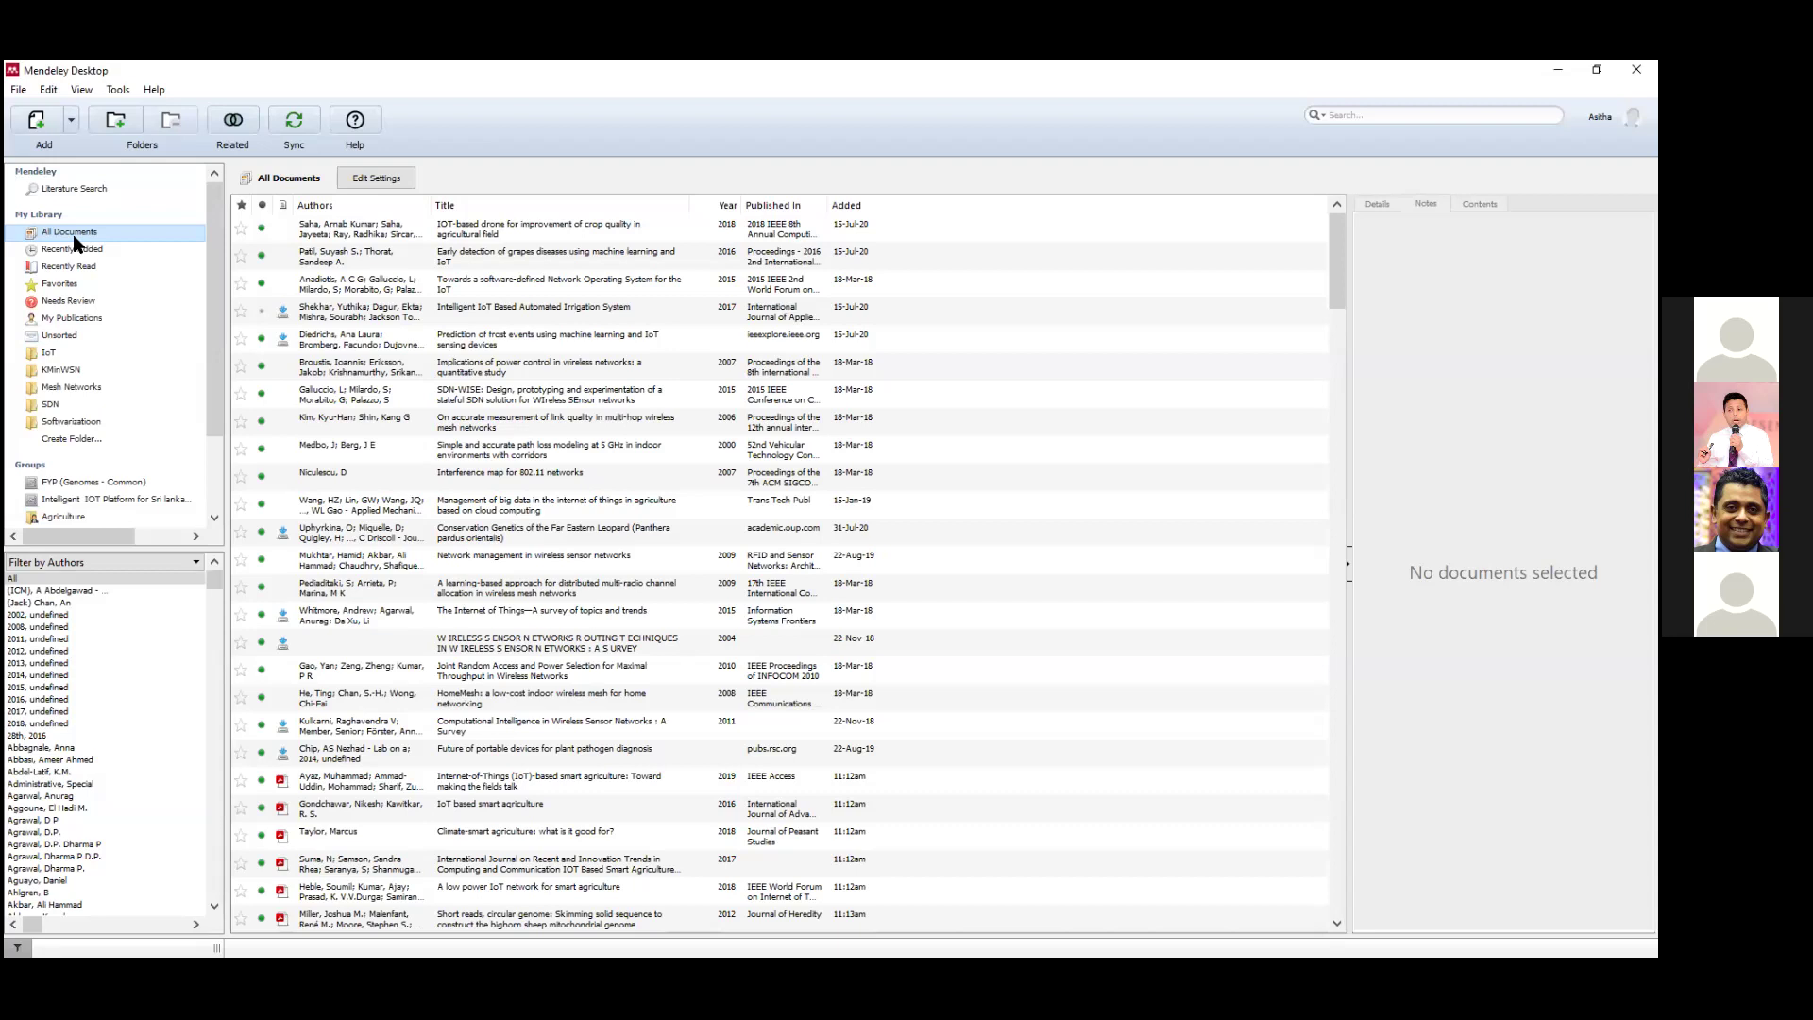
Run Check for Duplicates on the library, which finds 2 duplicate sets.
click(152, 92)
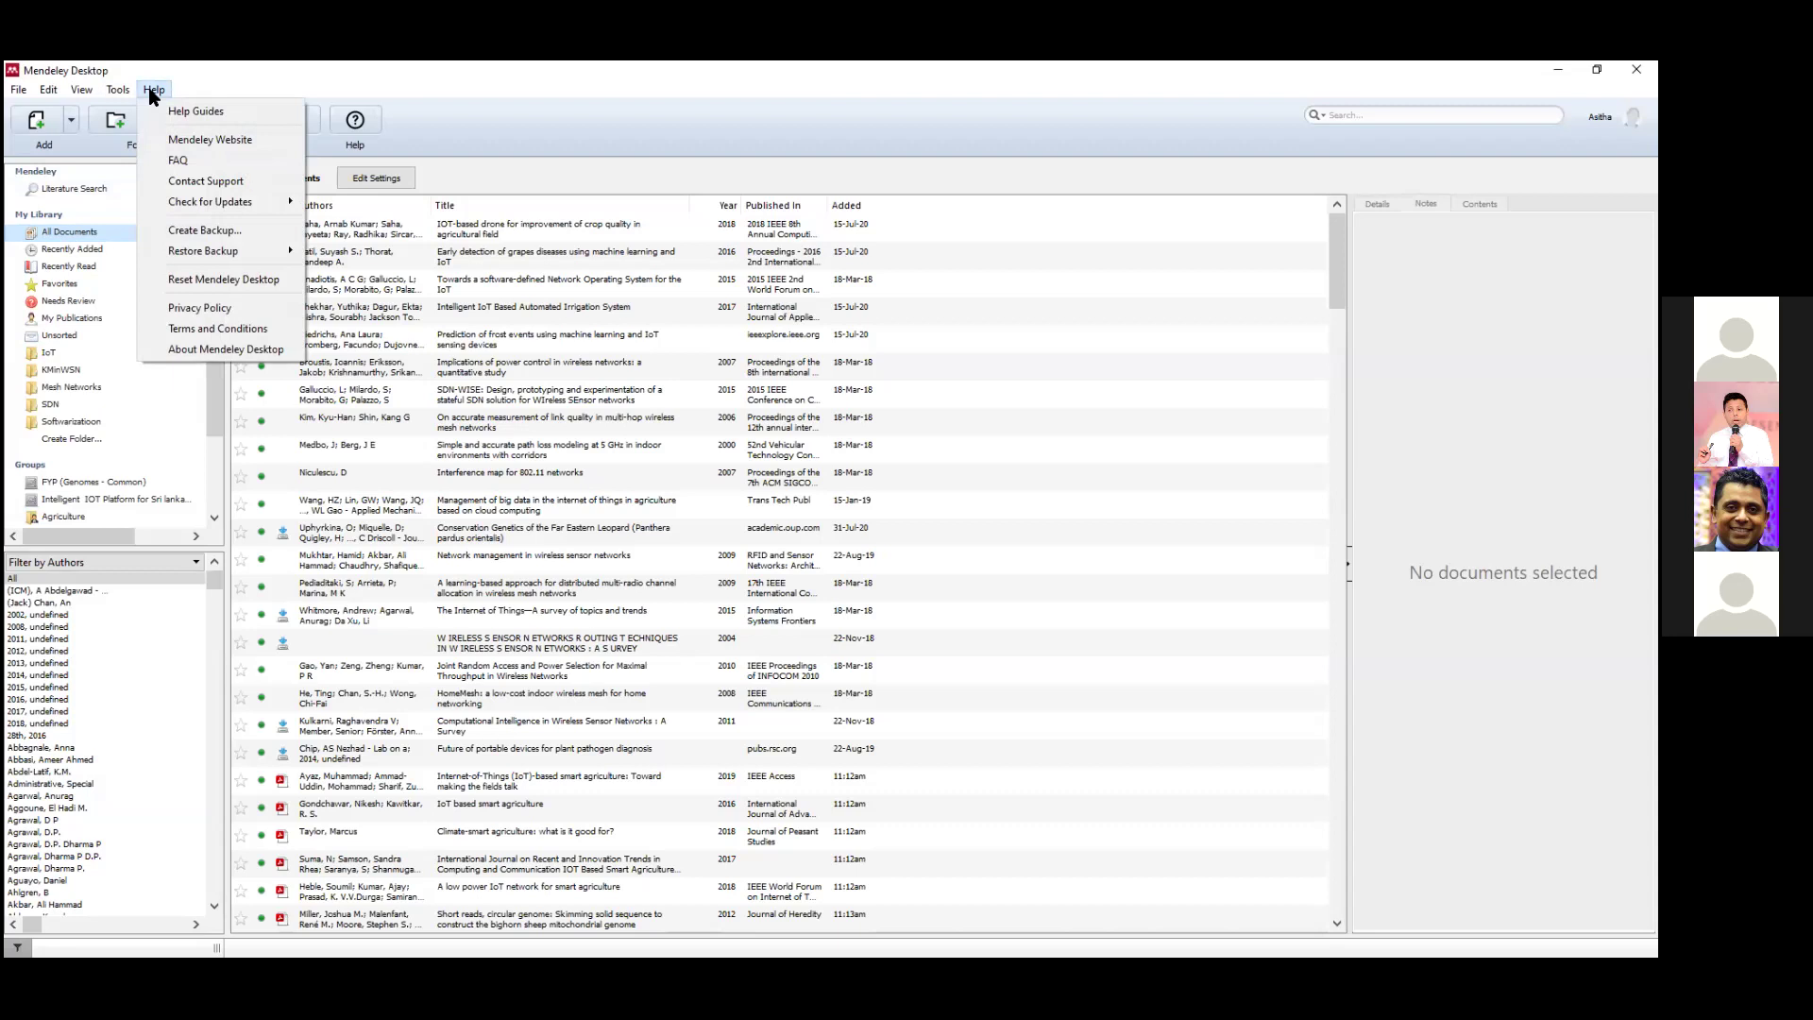
mouse_move(121, 96)
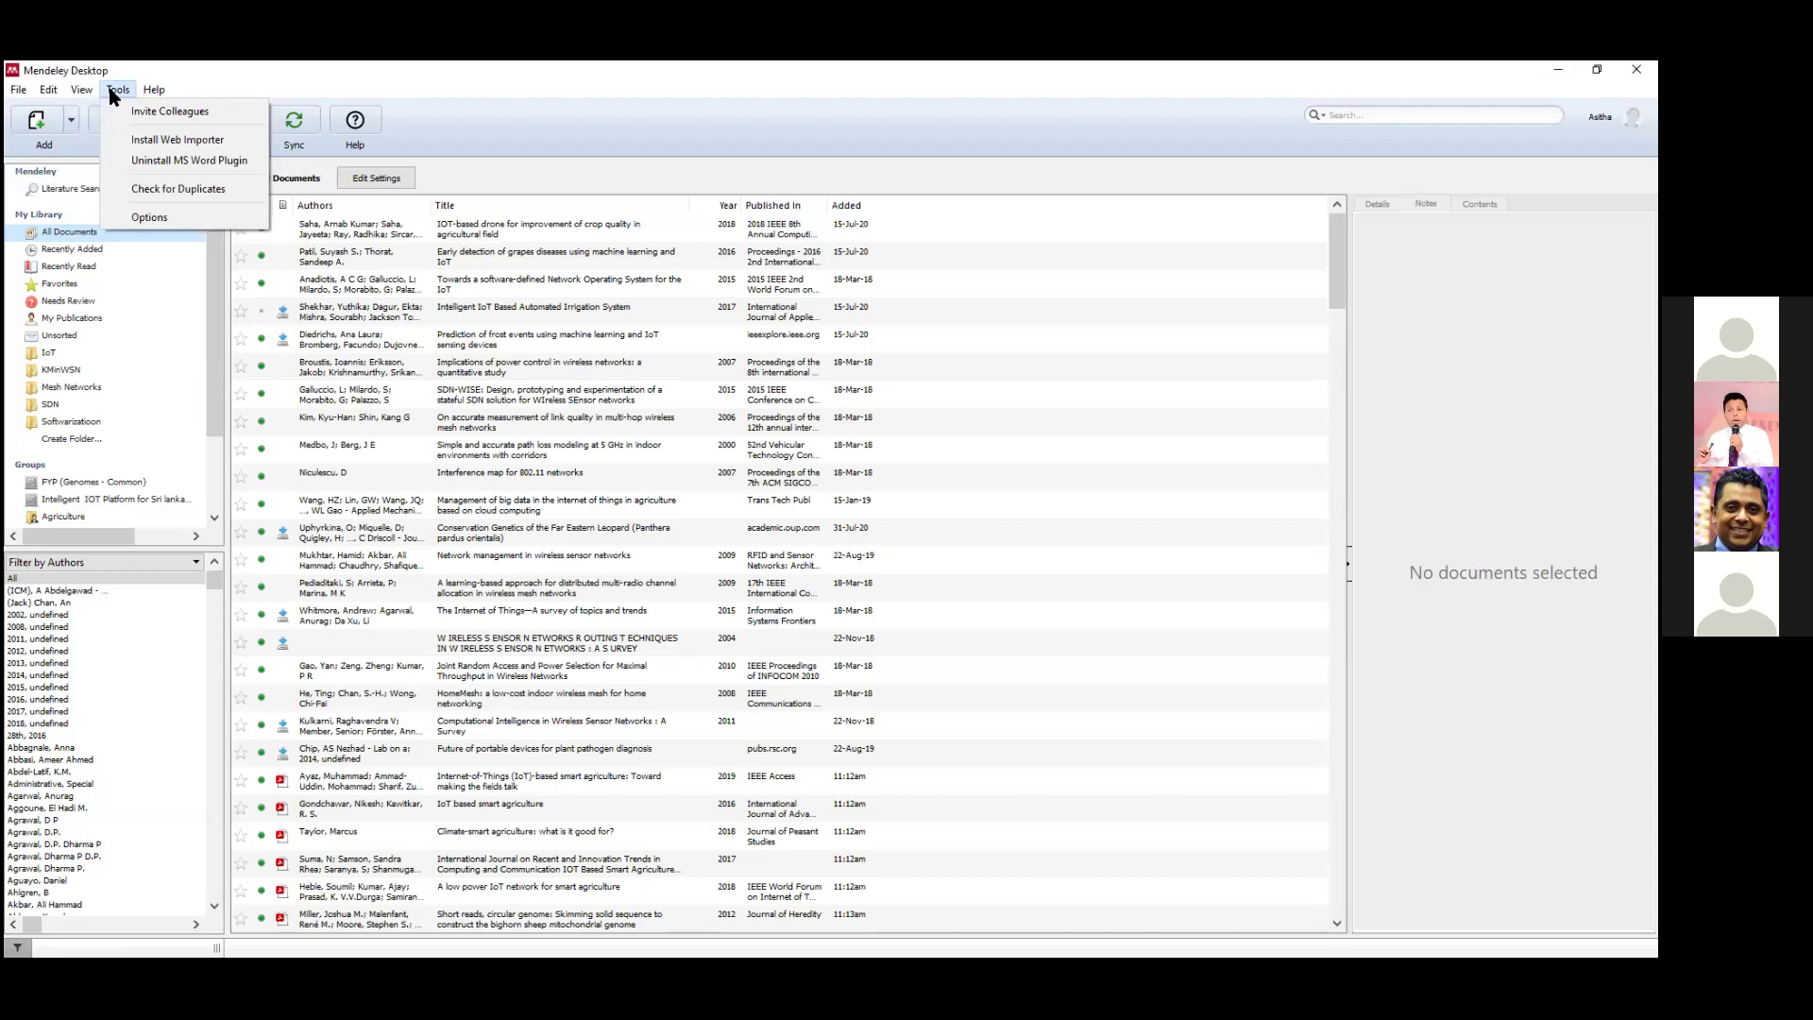
click(147, 190)
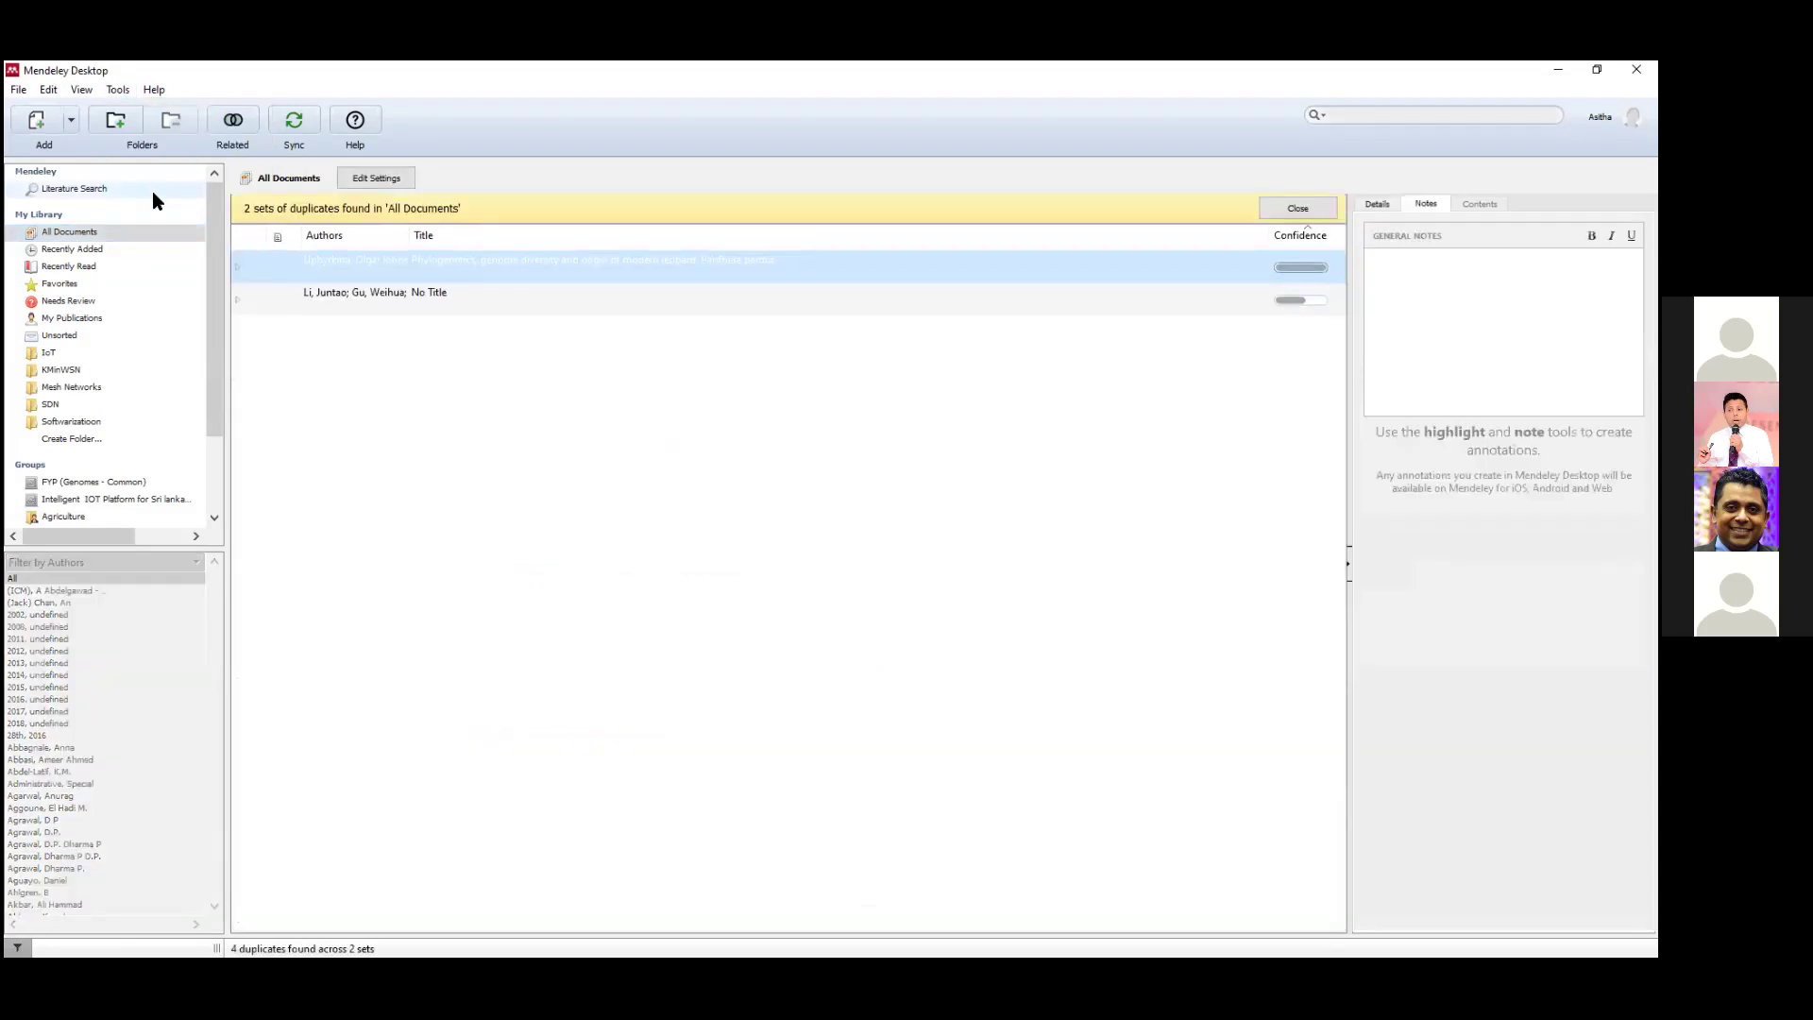
Compare the untitled and leopard phylogenetics duplicates' fields, then close the duplicates view without merging.
click(445, 300)
click(474, 264)
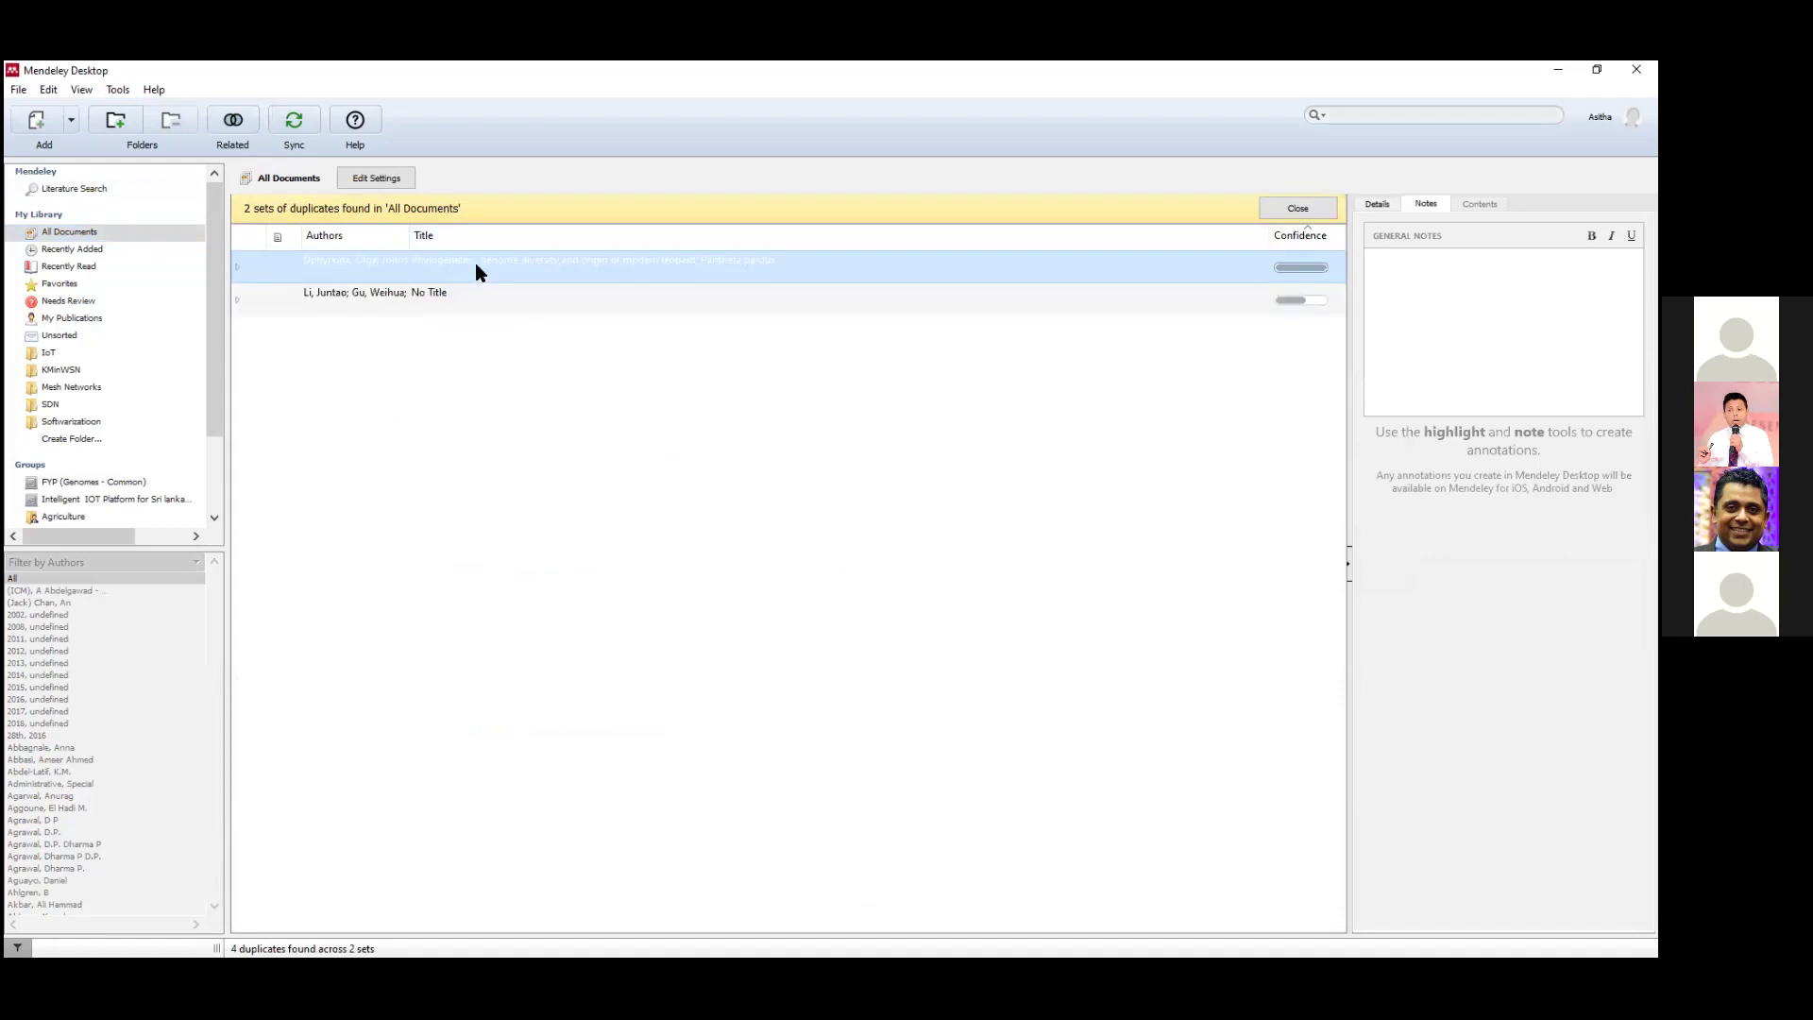
click(476, 288)
click(1365, 207)
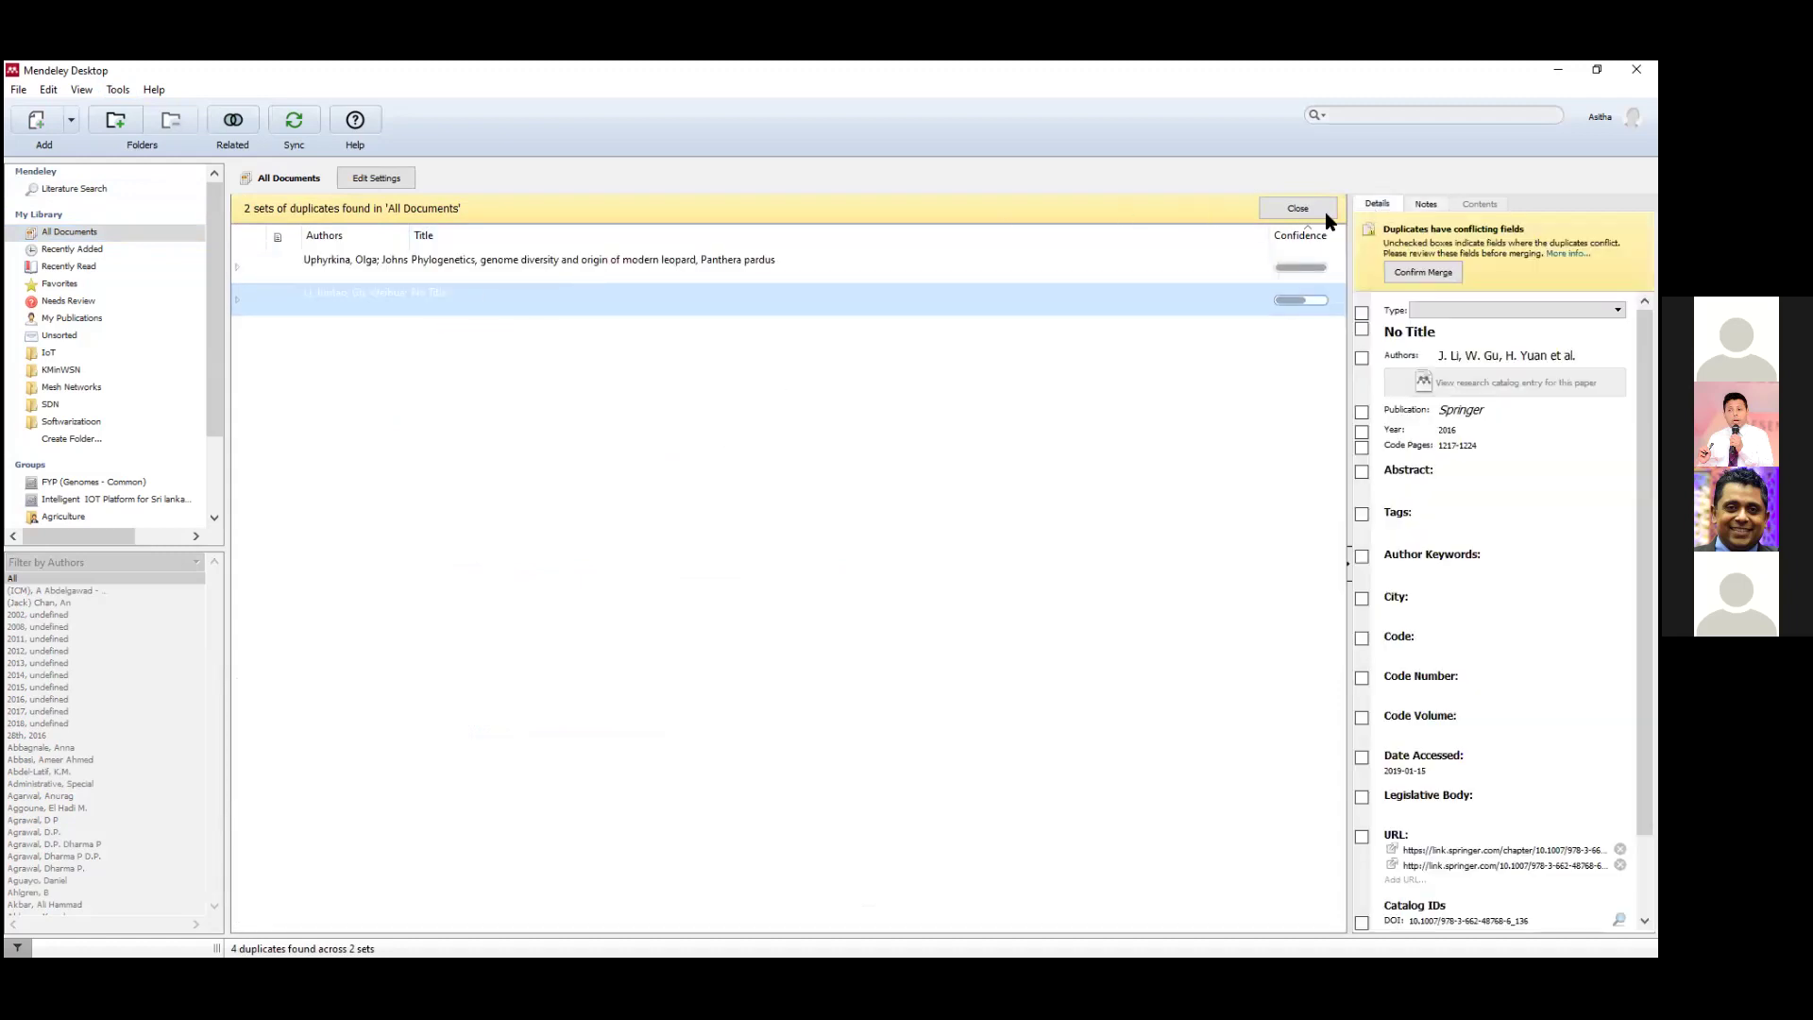
click(639, 266)
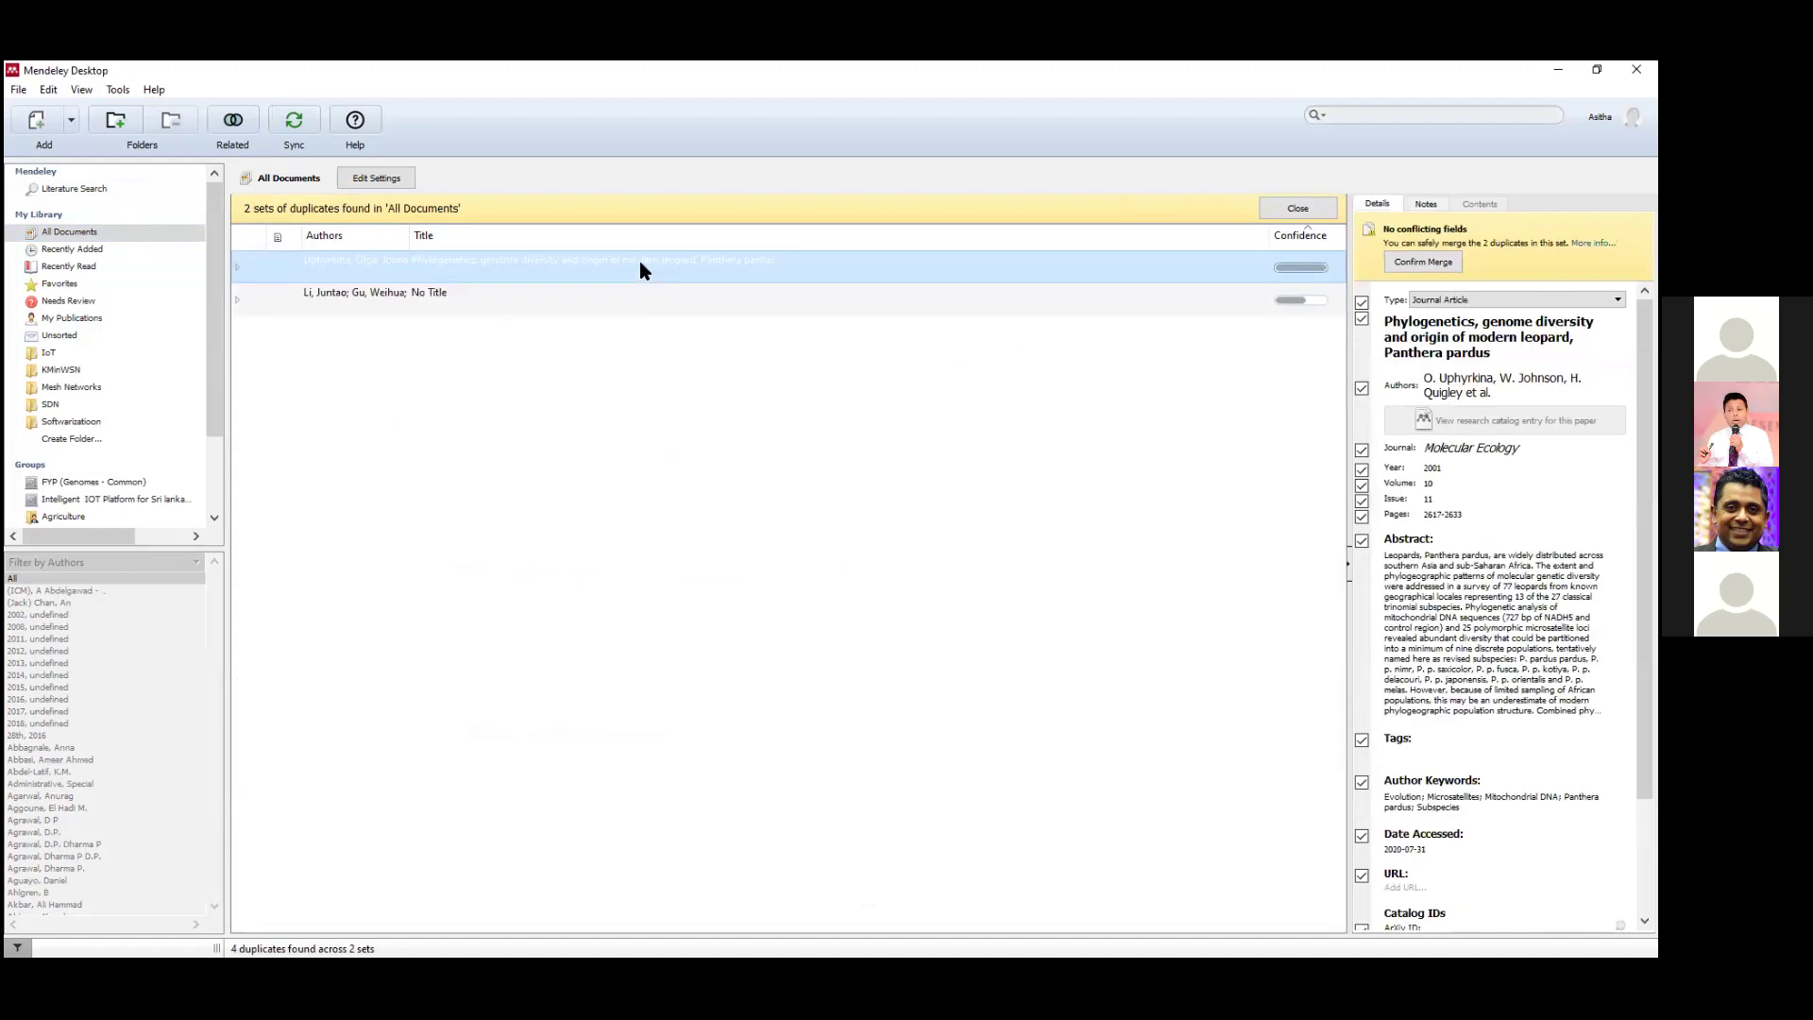
click(636, 298)
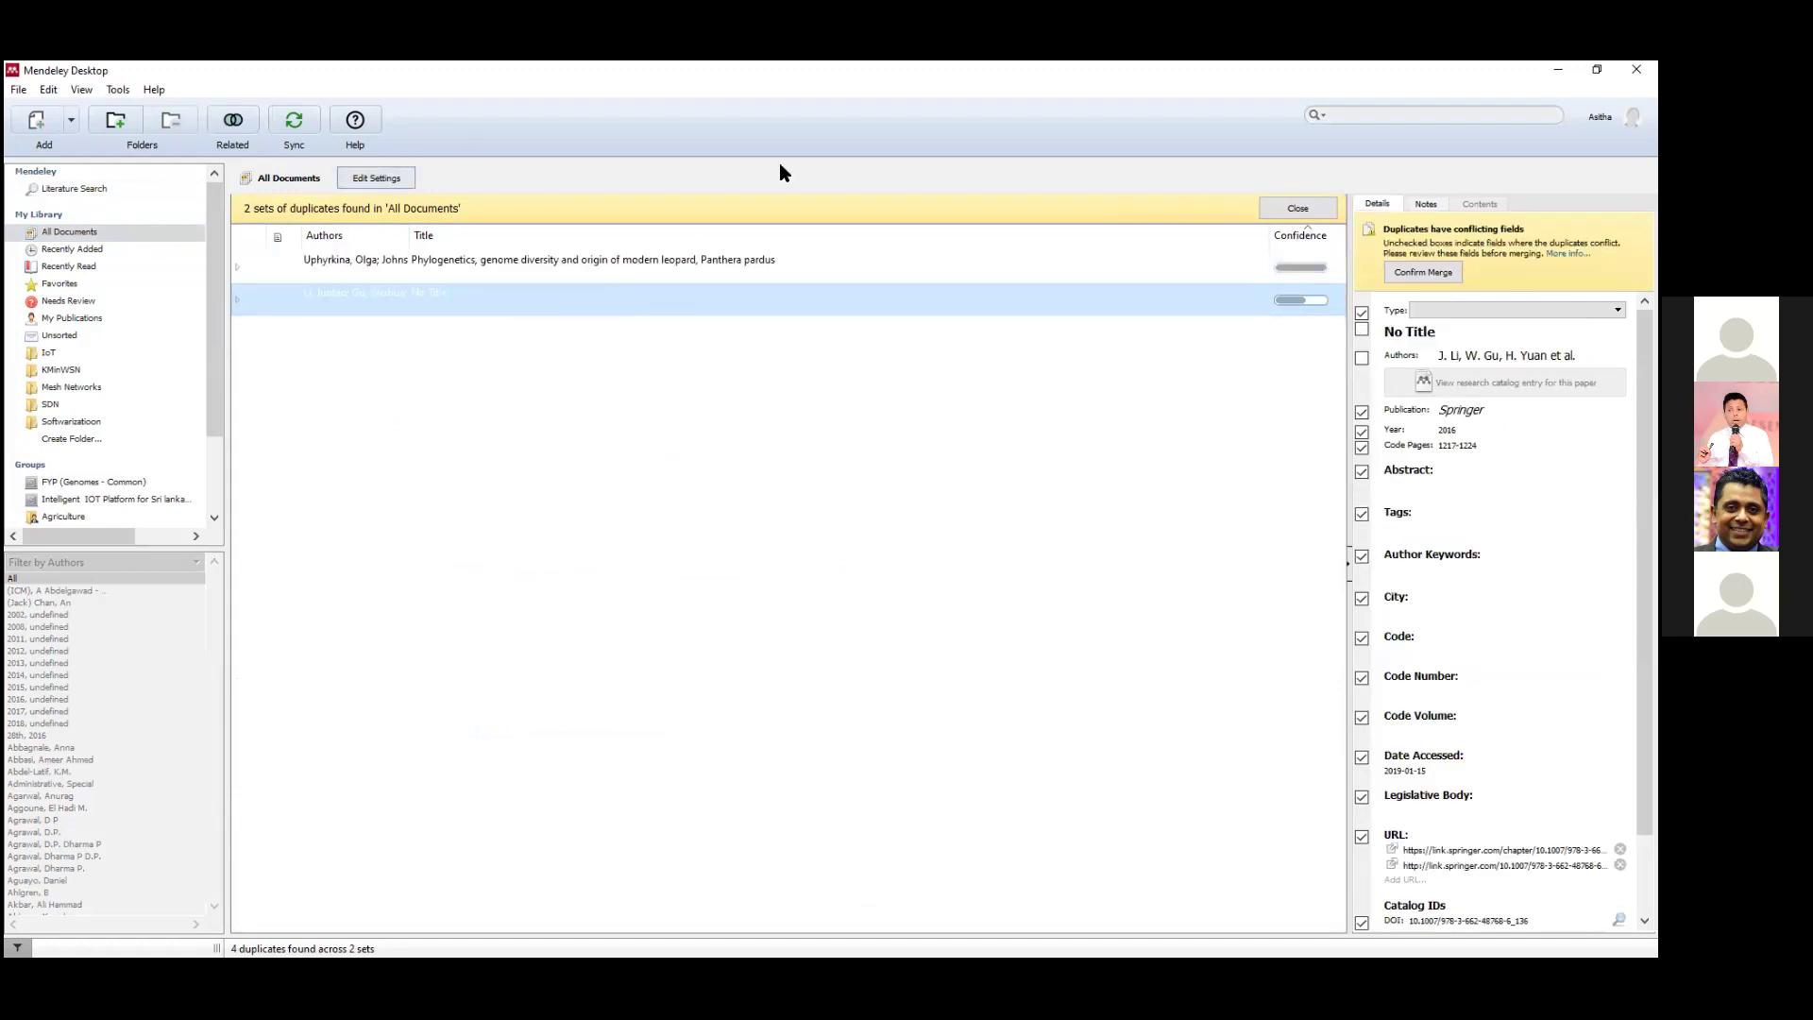
click(1318, 207)
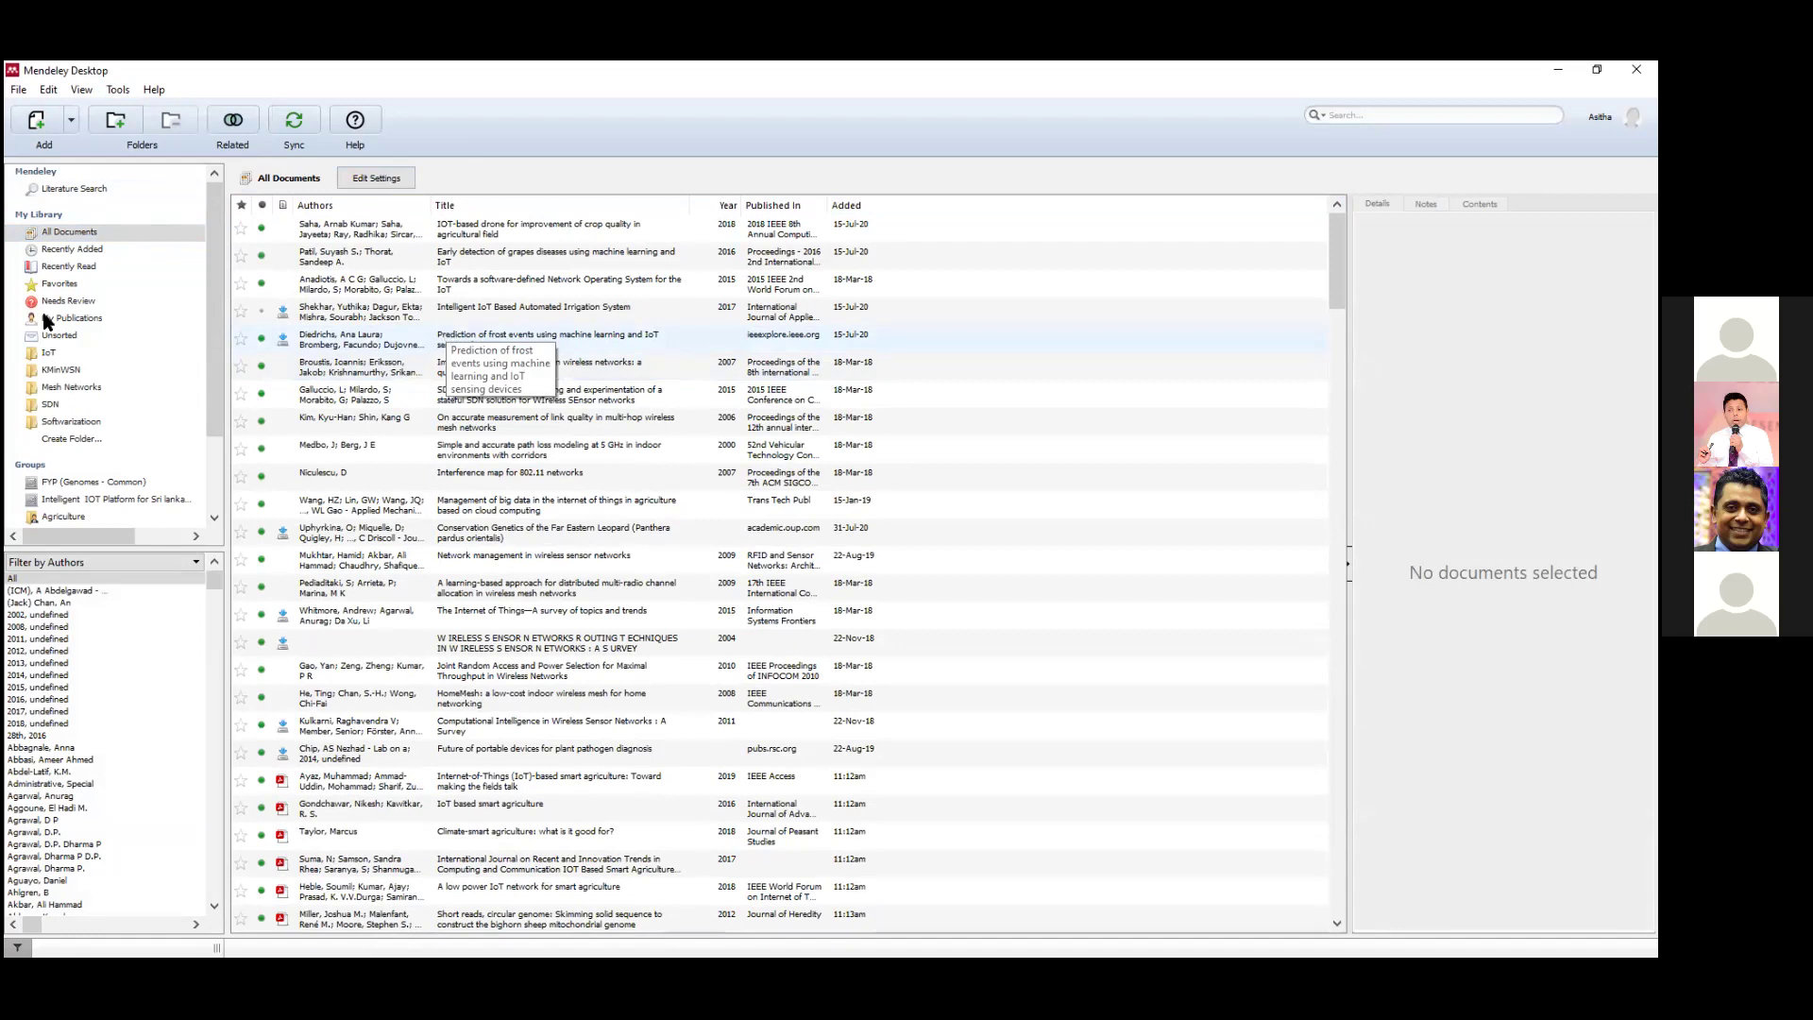
click(118, 90)
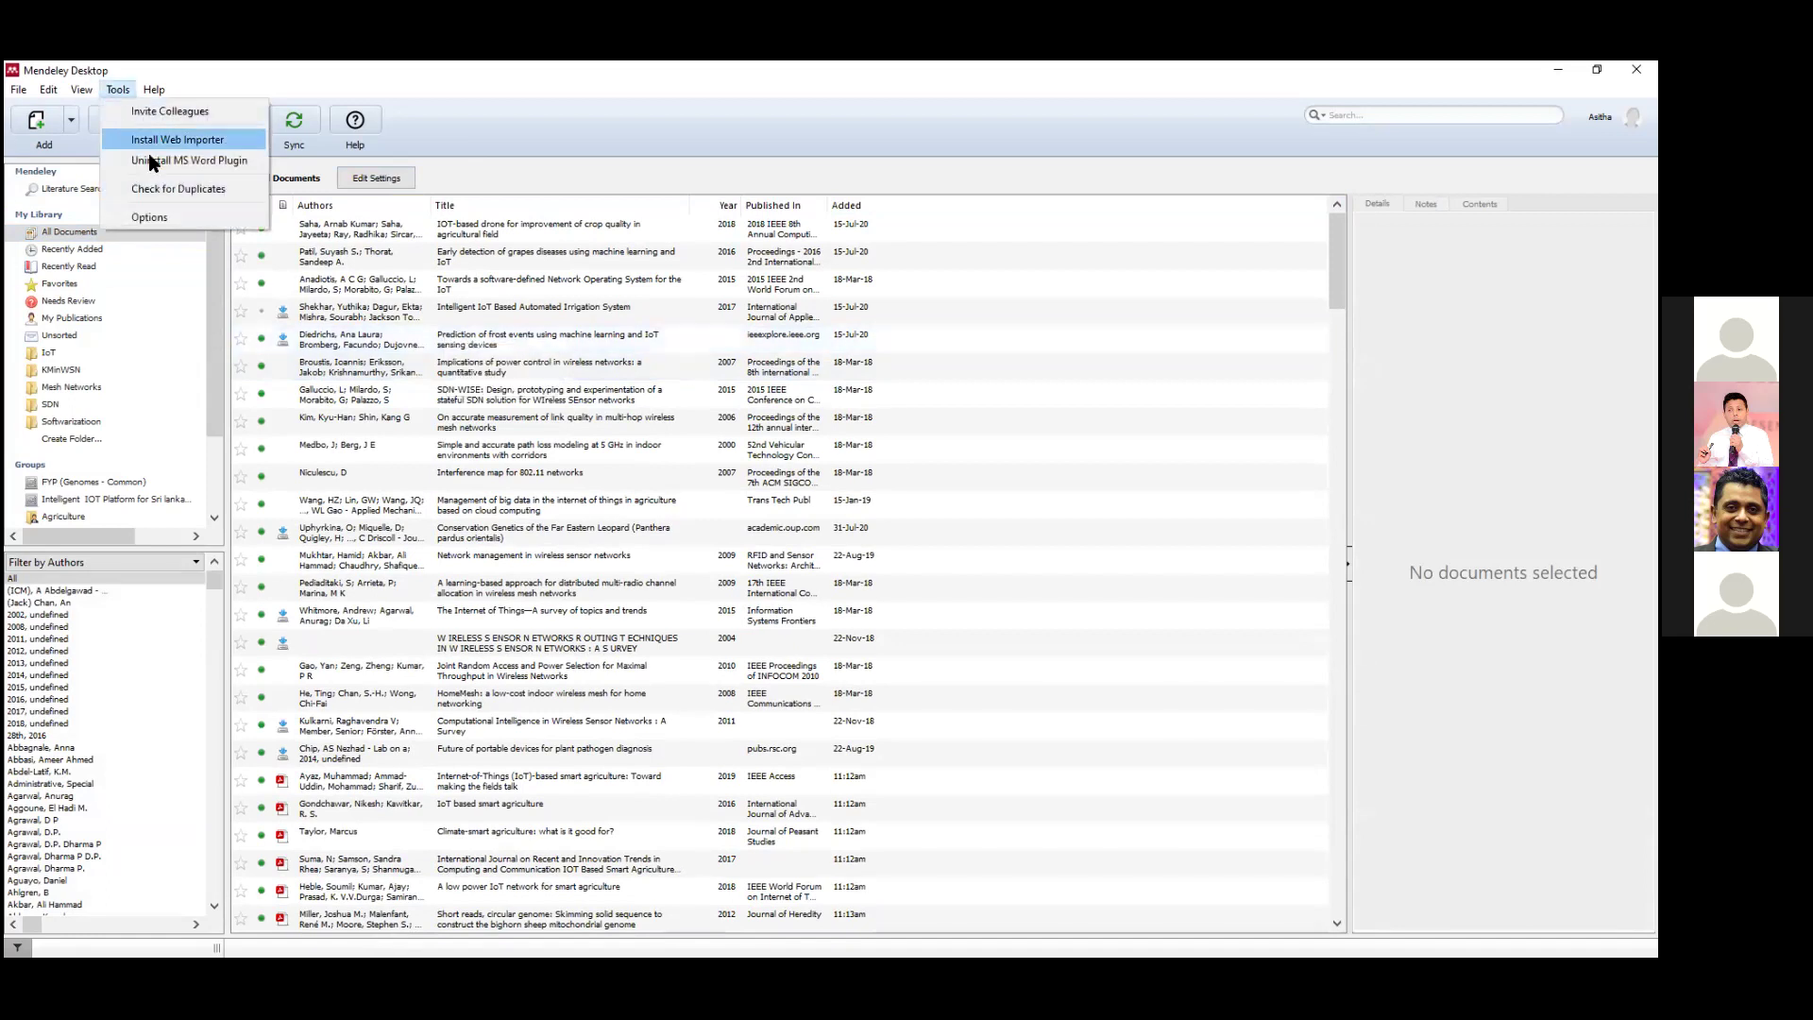
click(150, 60)
click(80, 91)
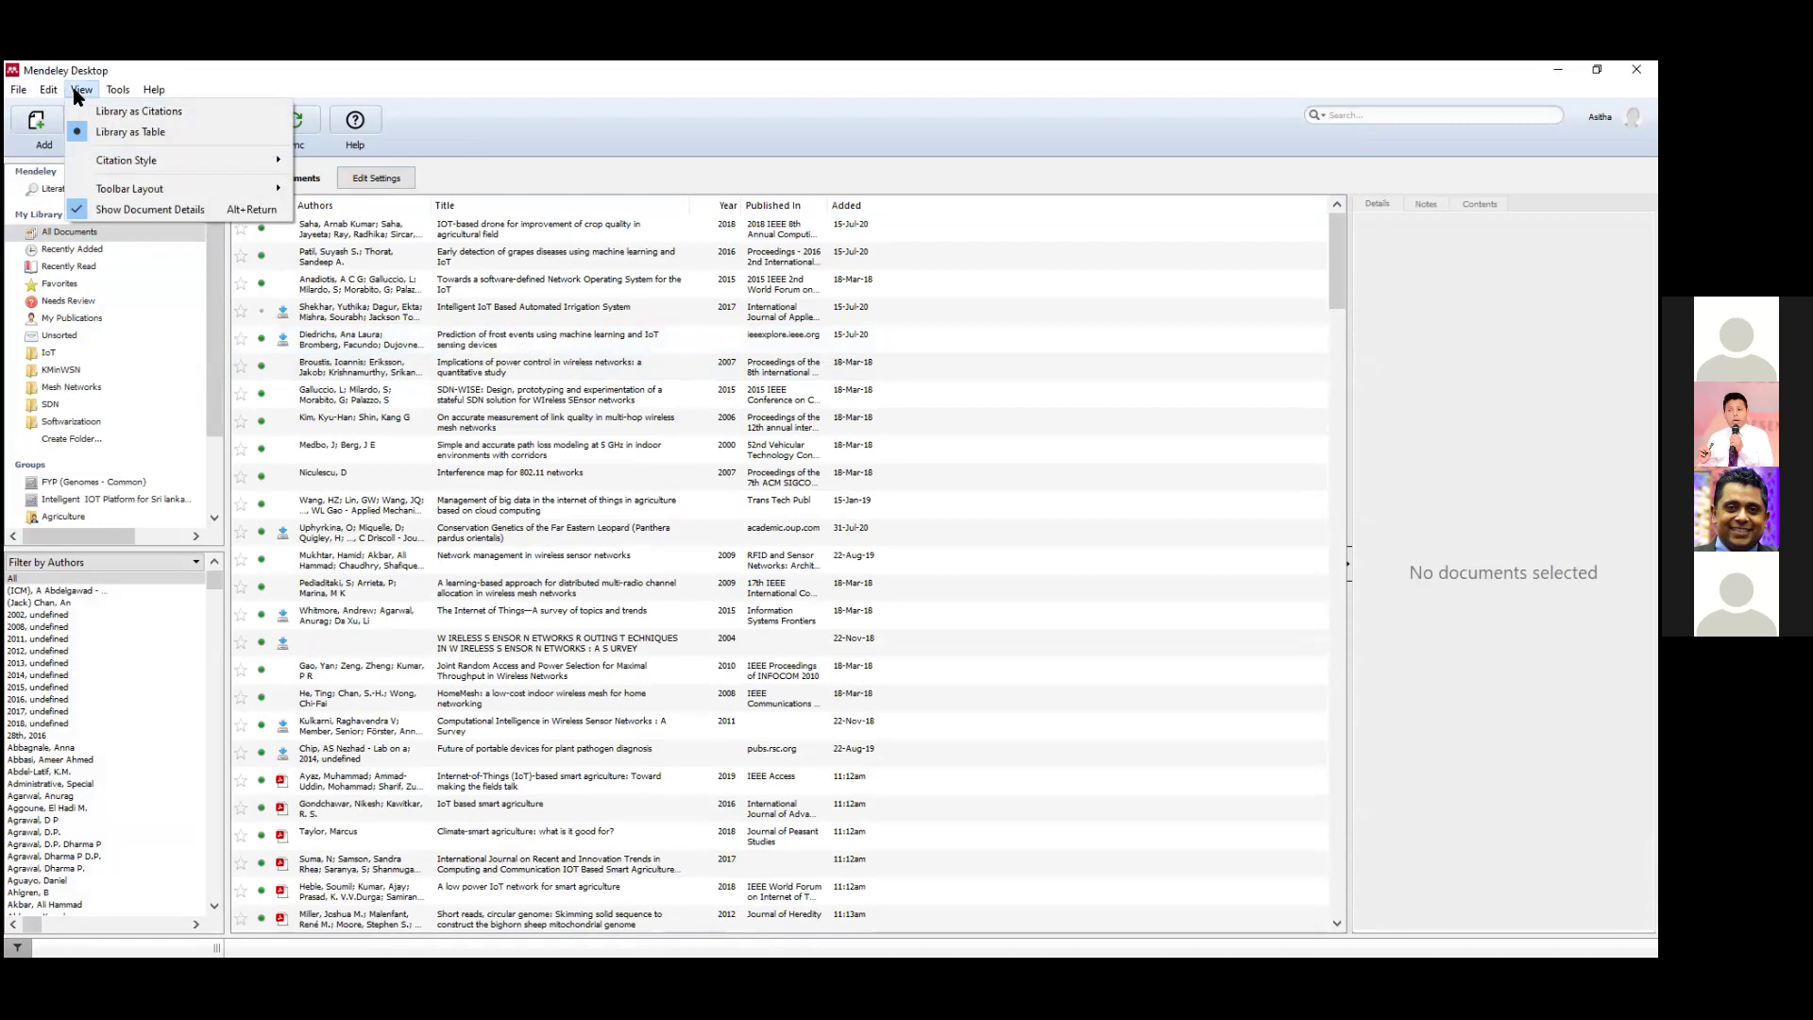
mouse_move(52, 95)
mouse_move(118, 92)
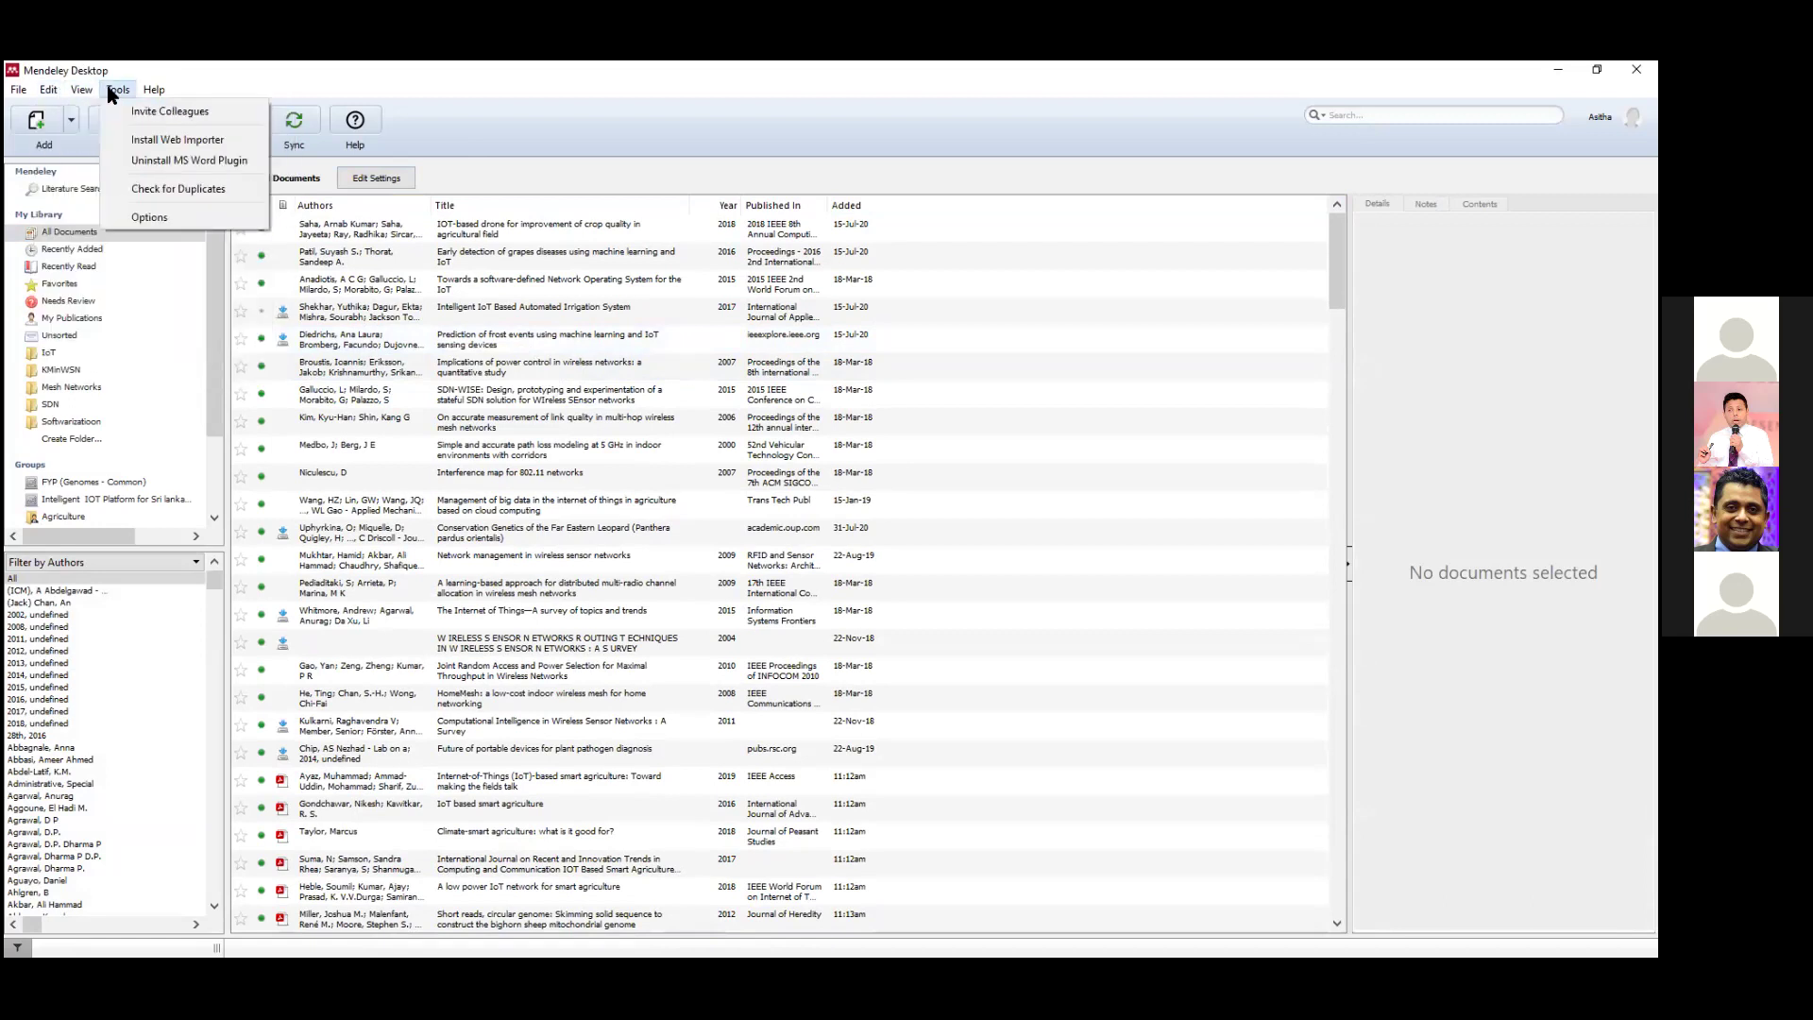
click(174, 72)
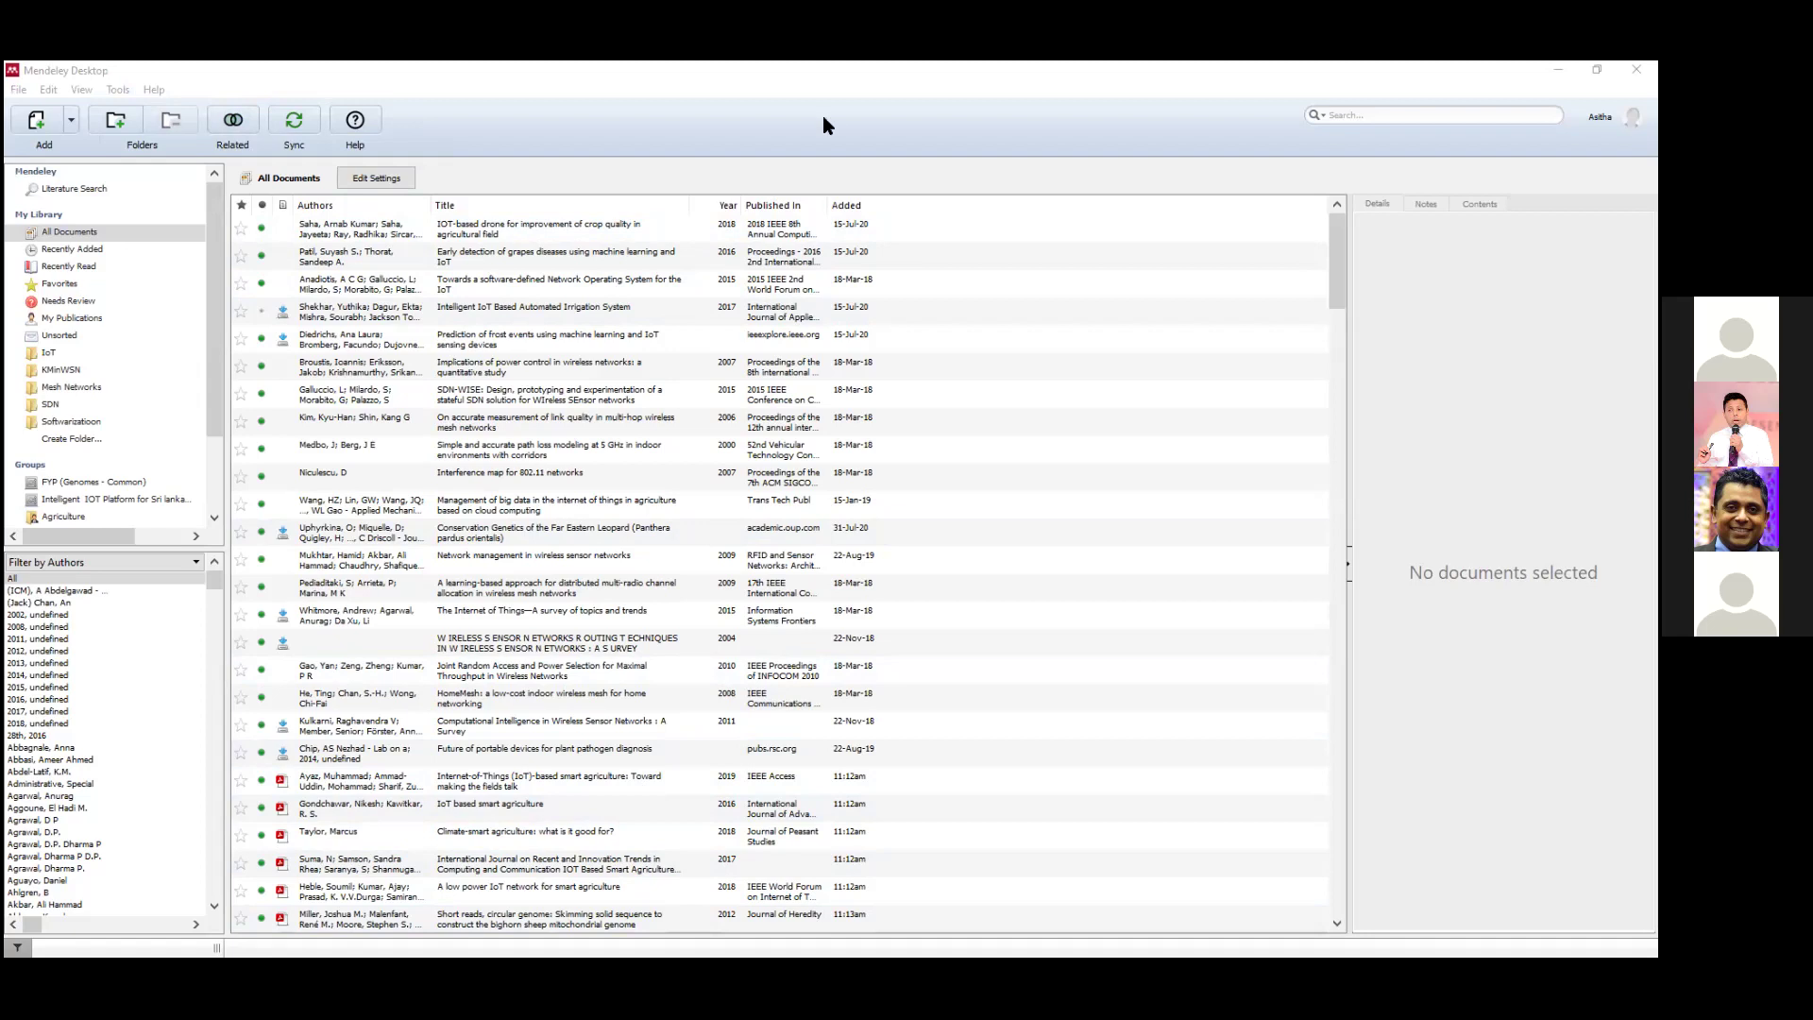
Sync the Mendeley Desktop library with the online Mendeley account from the toolbar.
click(410, 78)
click(293, 132)
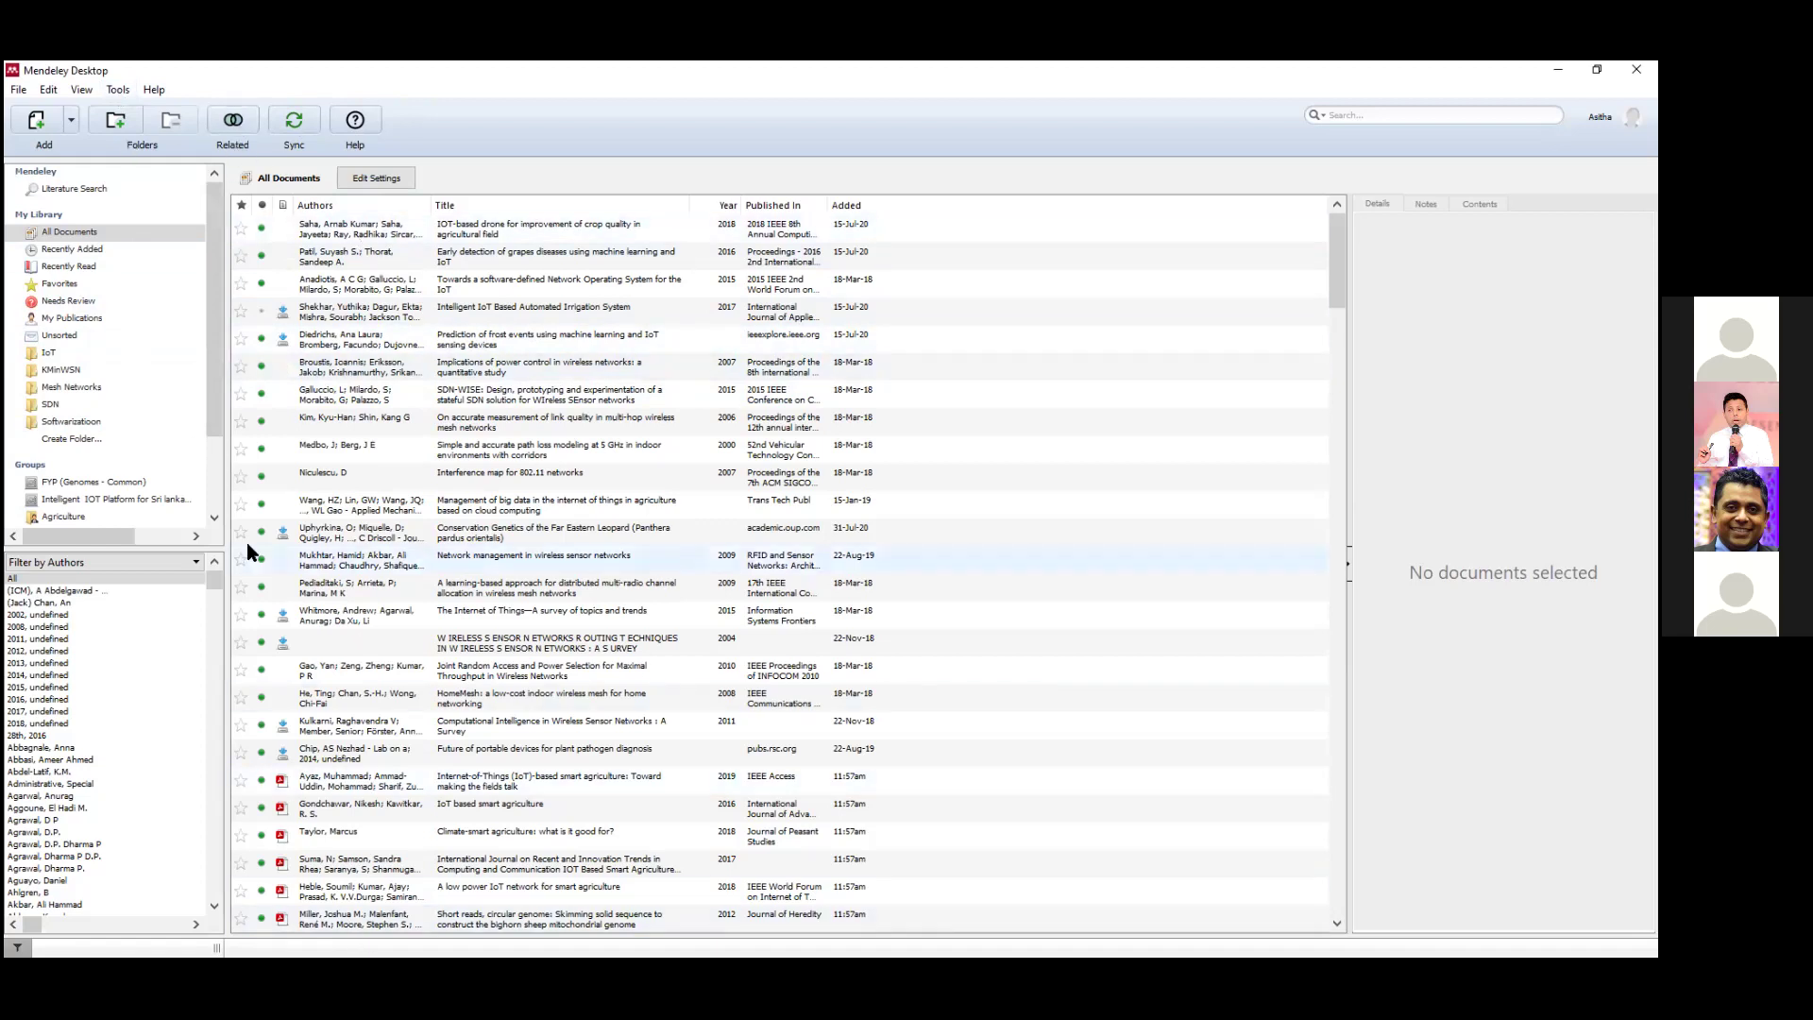
In Recently Read, look for papers related to 'Climate-smart agriculture for food security' and dismiss the empty results.
click(92, 263)
click(468, 230)
click(244, 121)
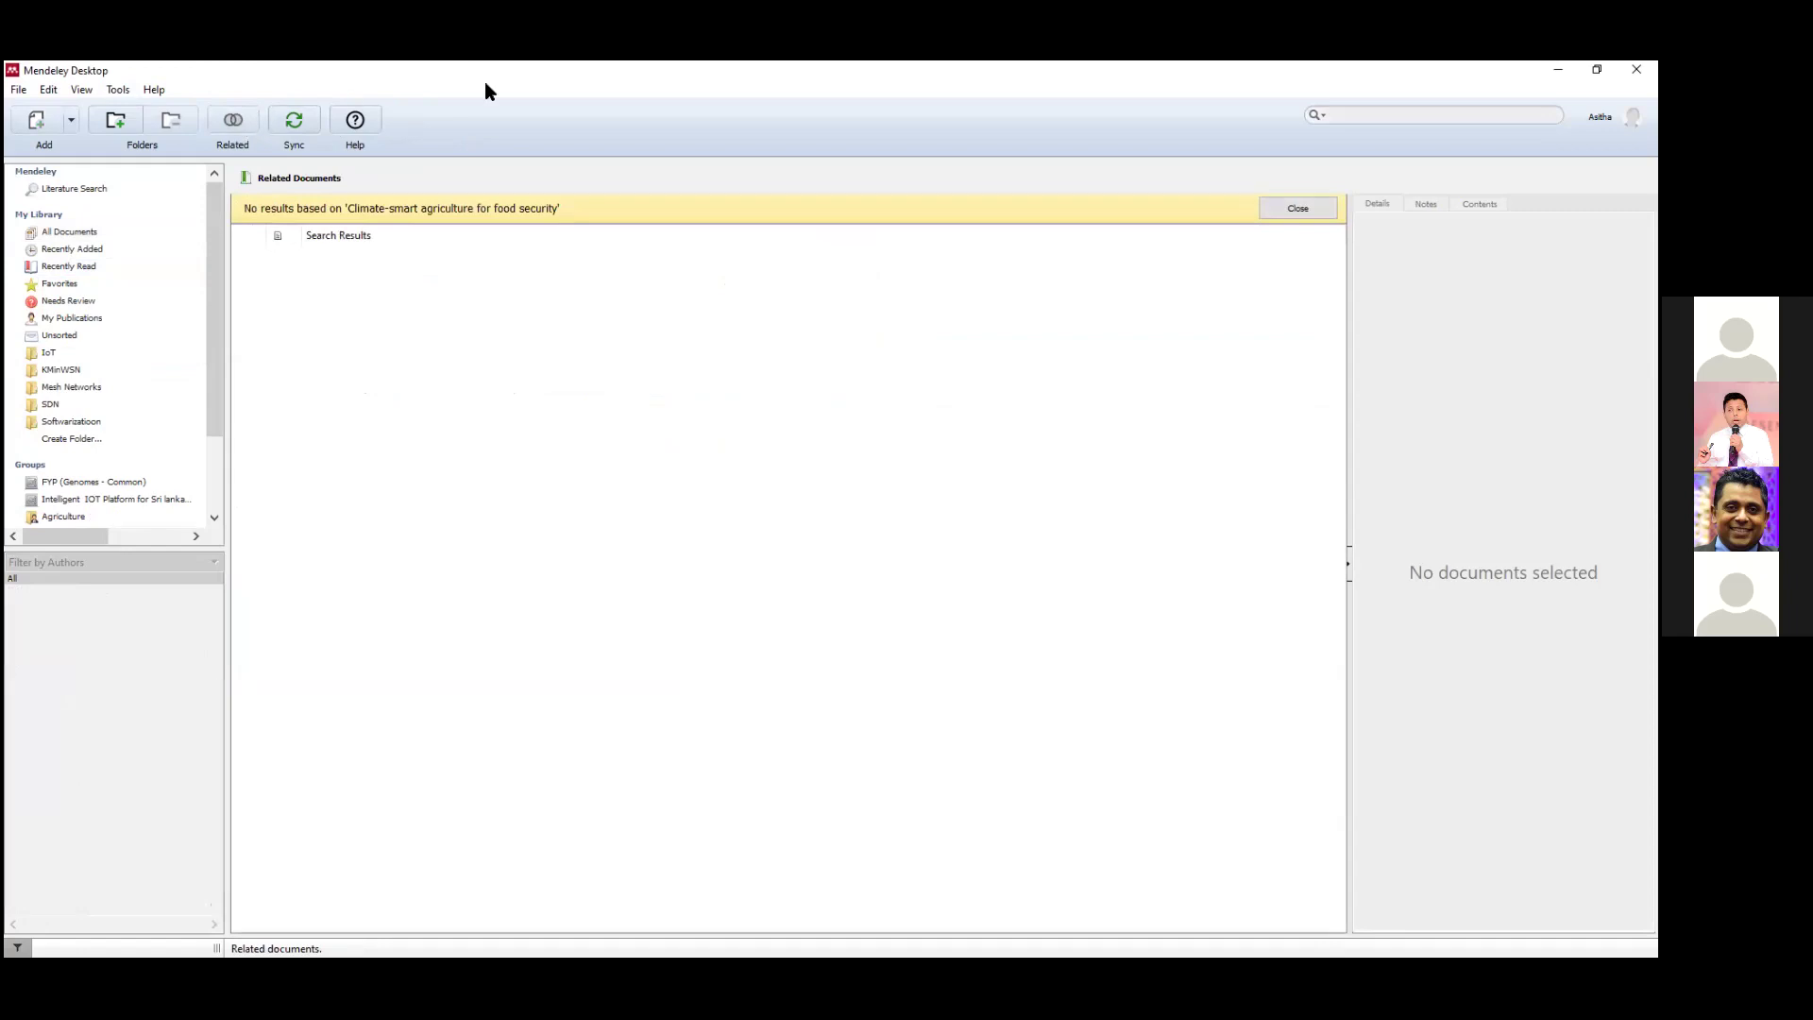
click(233, 121)
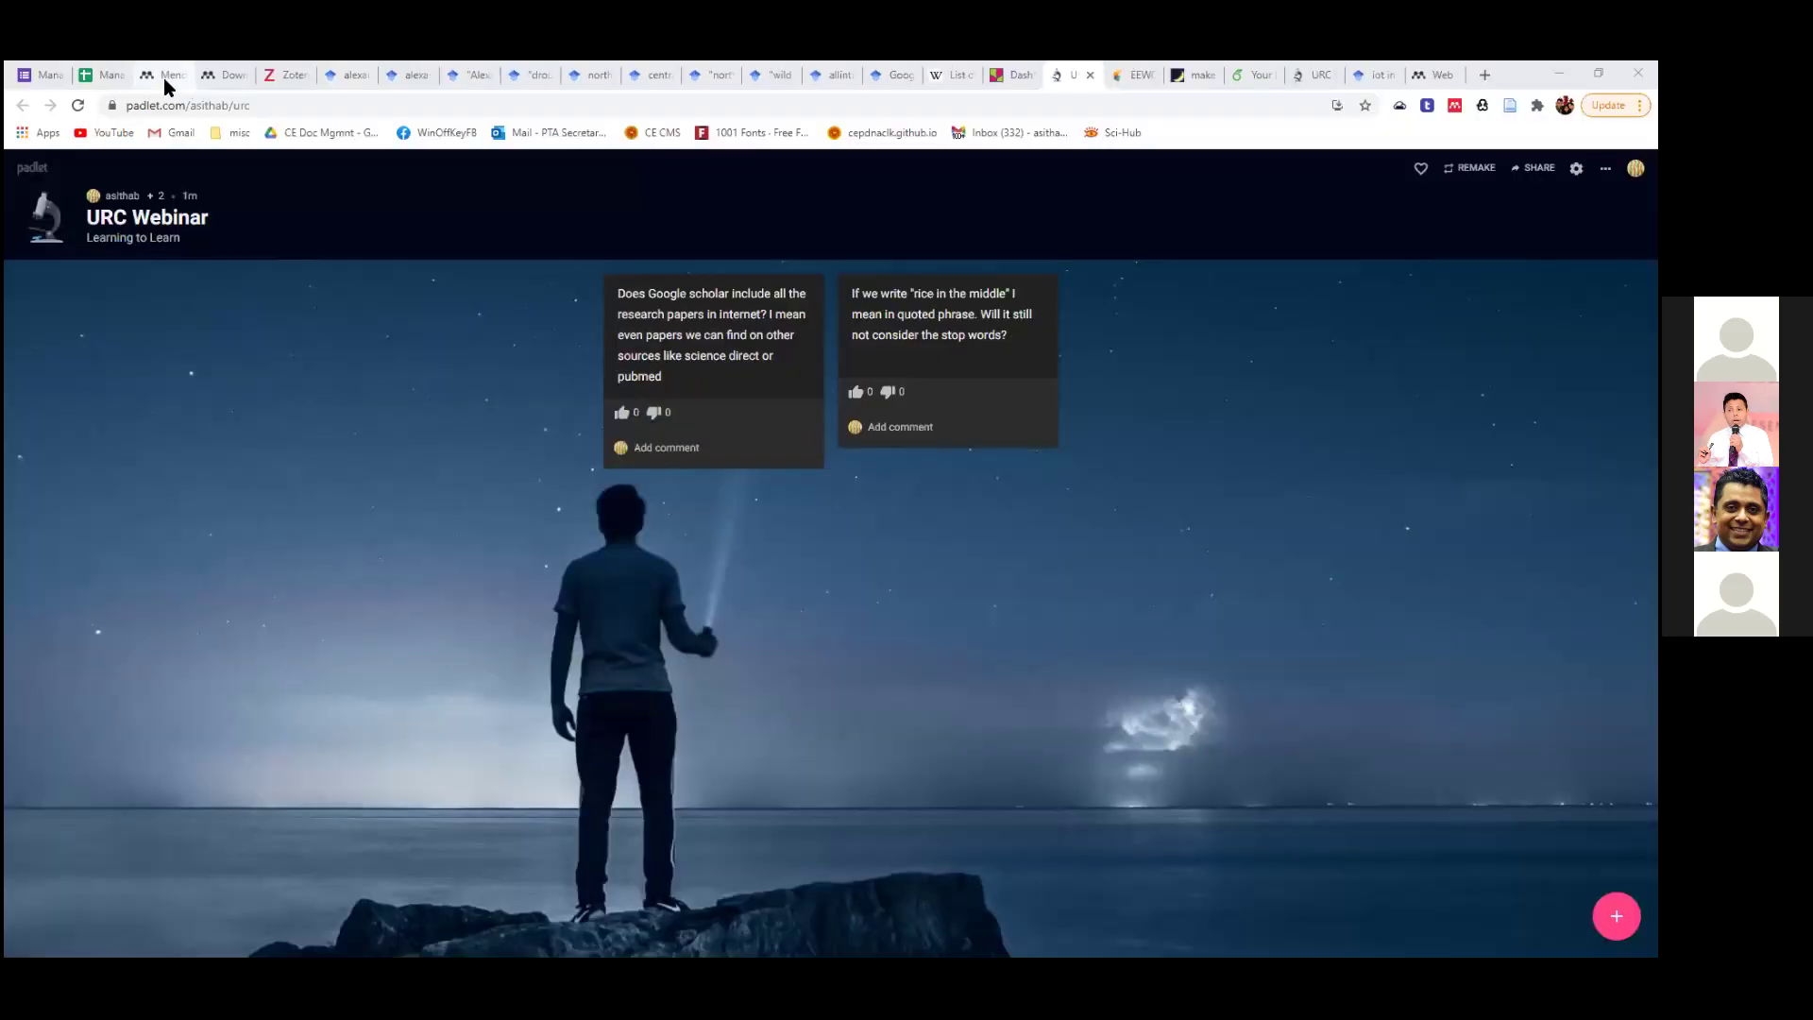
Browse the Mendeley web library and account options, briefly visiting the download page.
click(163, 77)
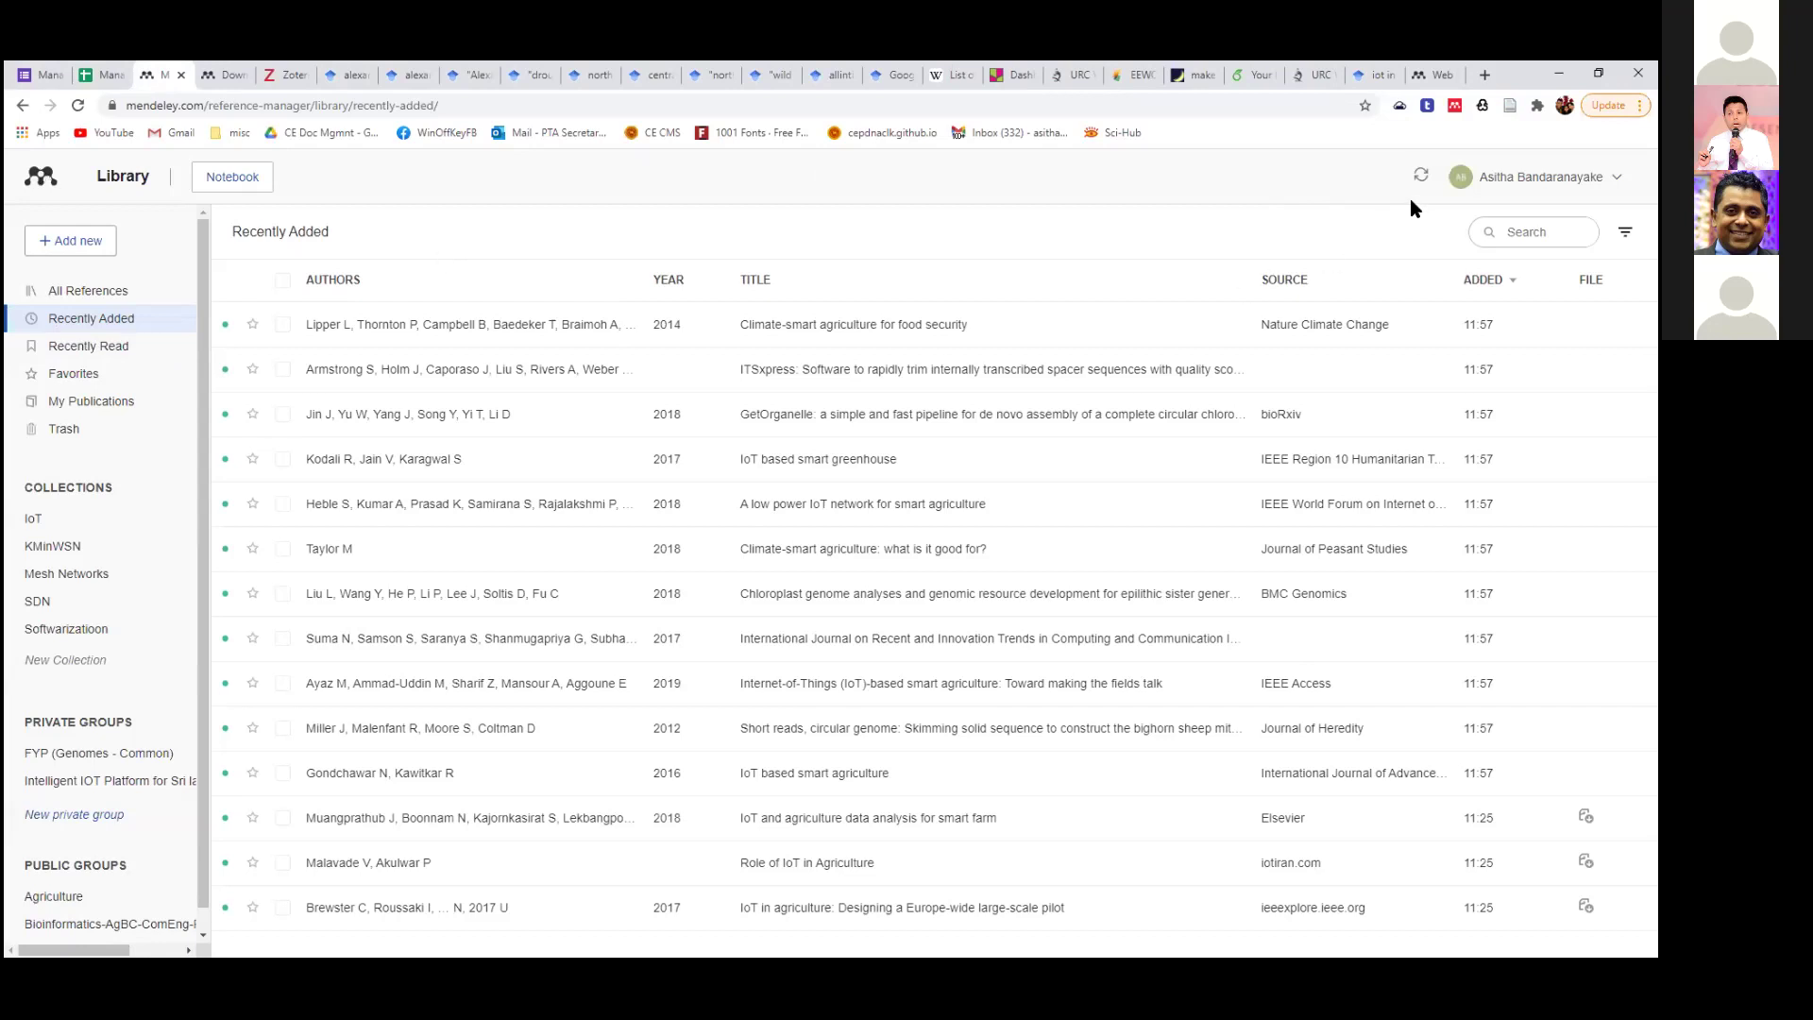
click(124, 183)
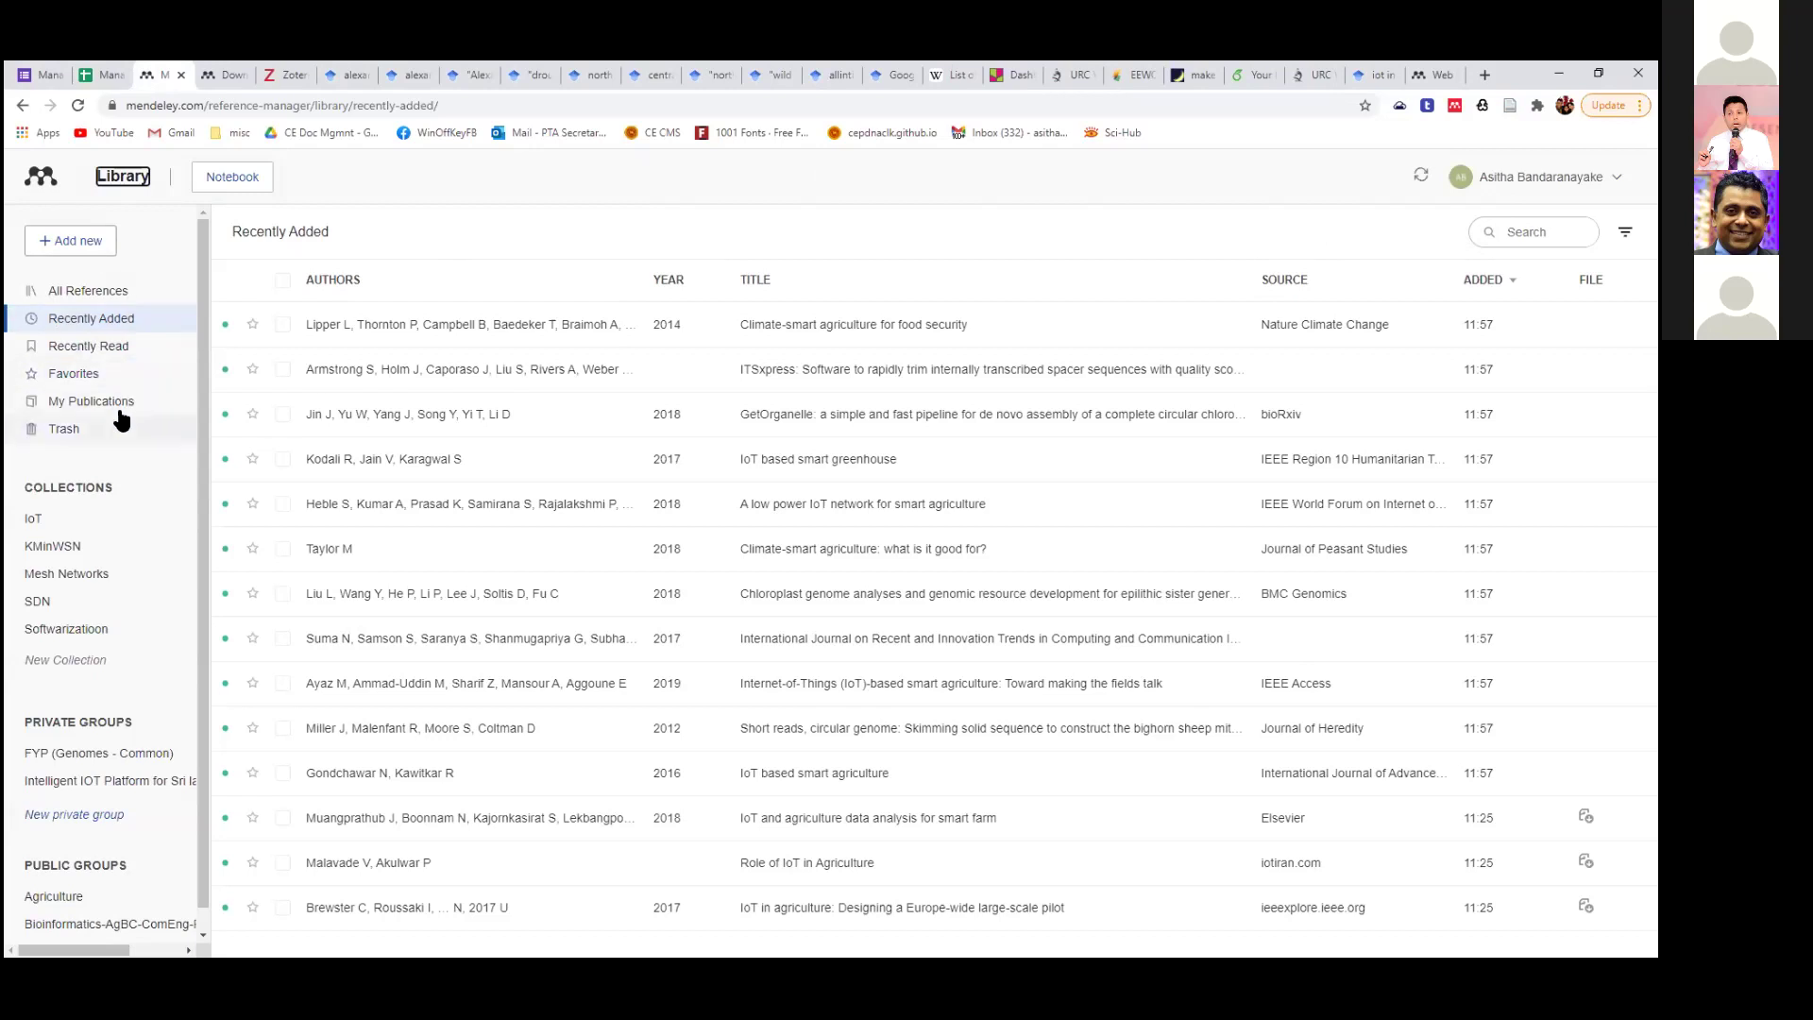
scroll(116, 573, down, 1)
scroll(115, 573, down, 1)
click(45, 181)
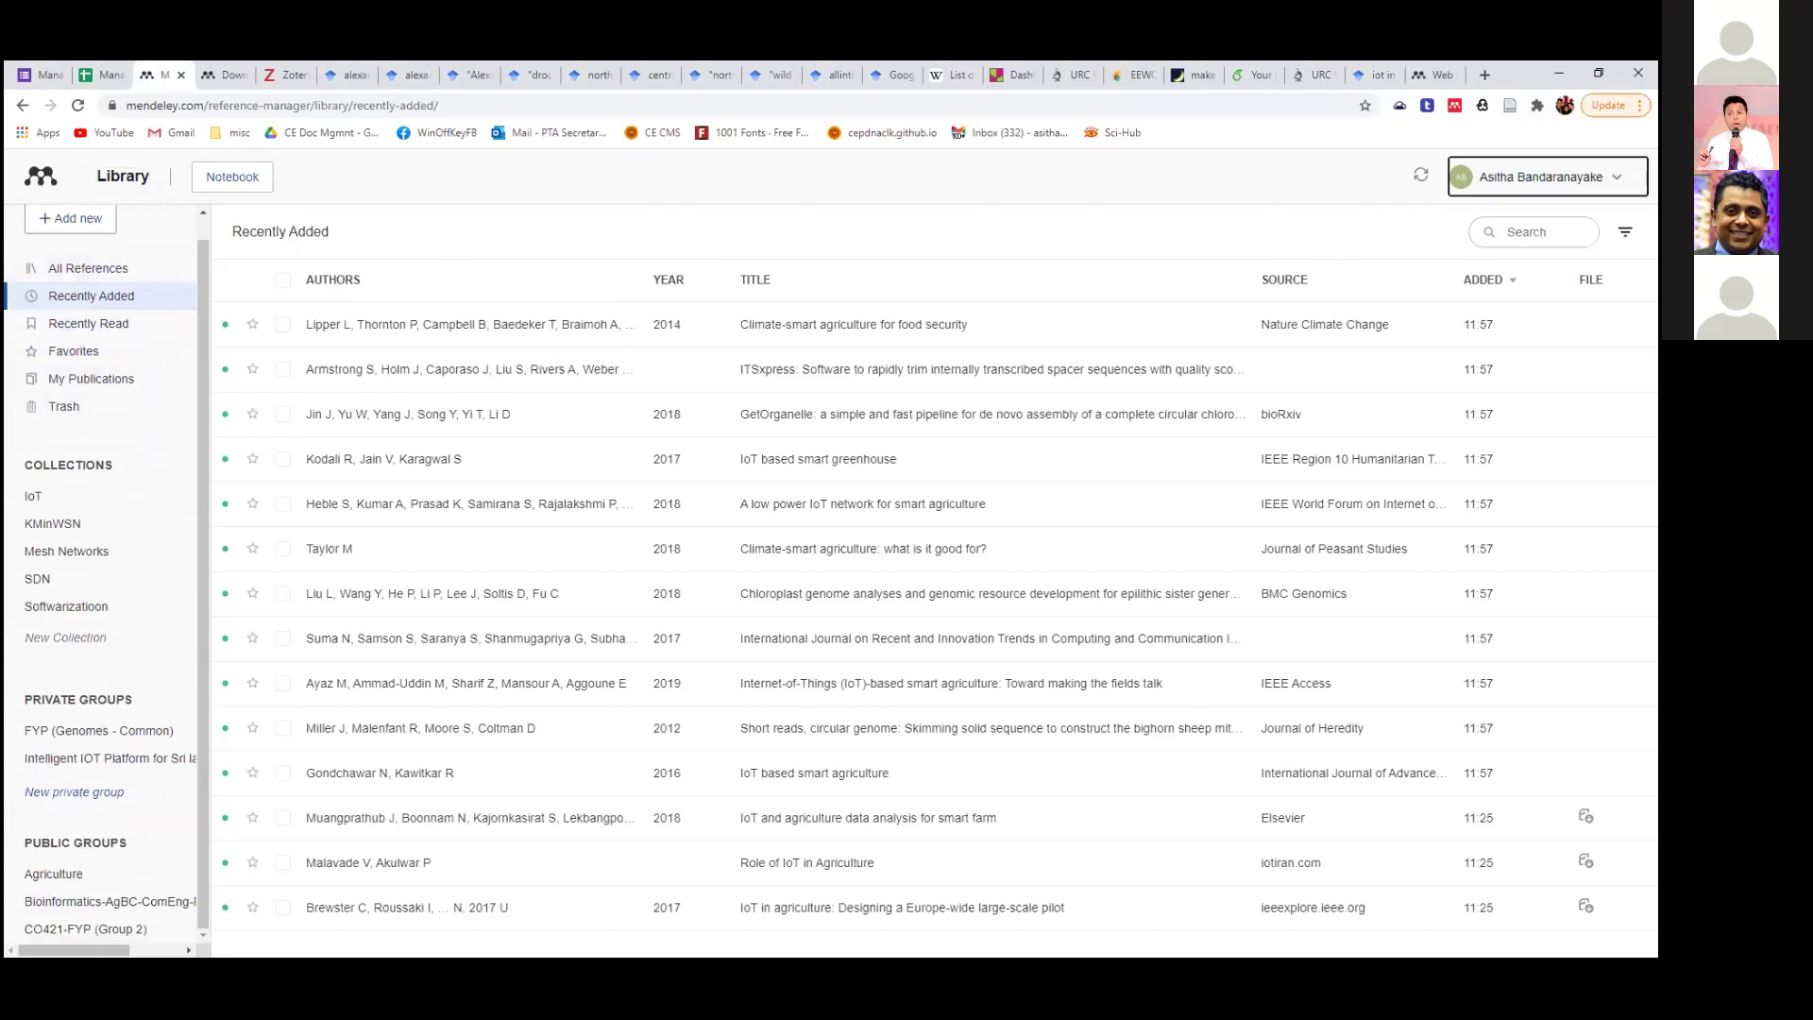
click(1539, 177)
click(236, 81)
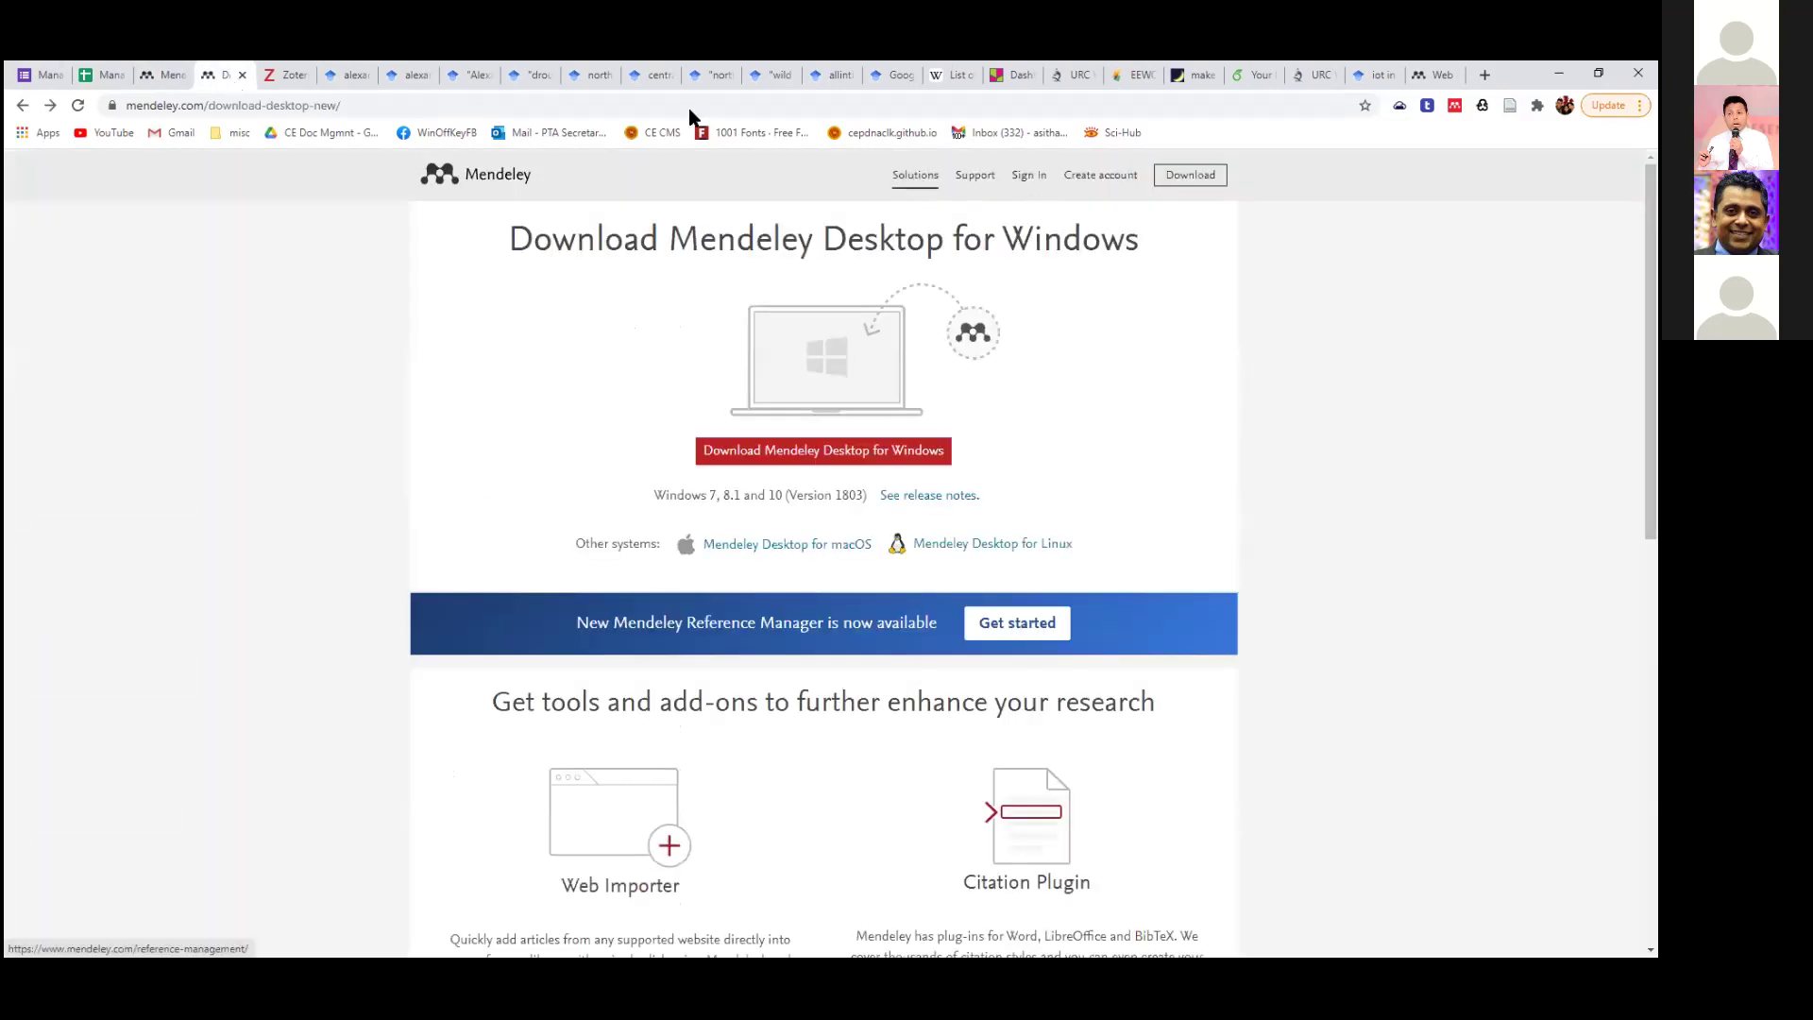
click(168, 80)
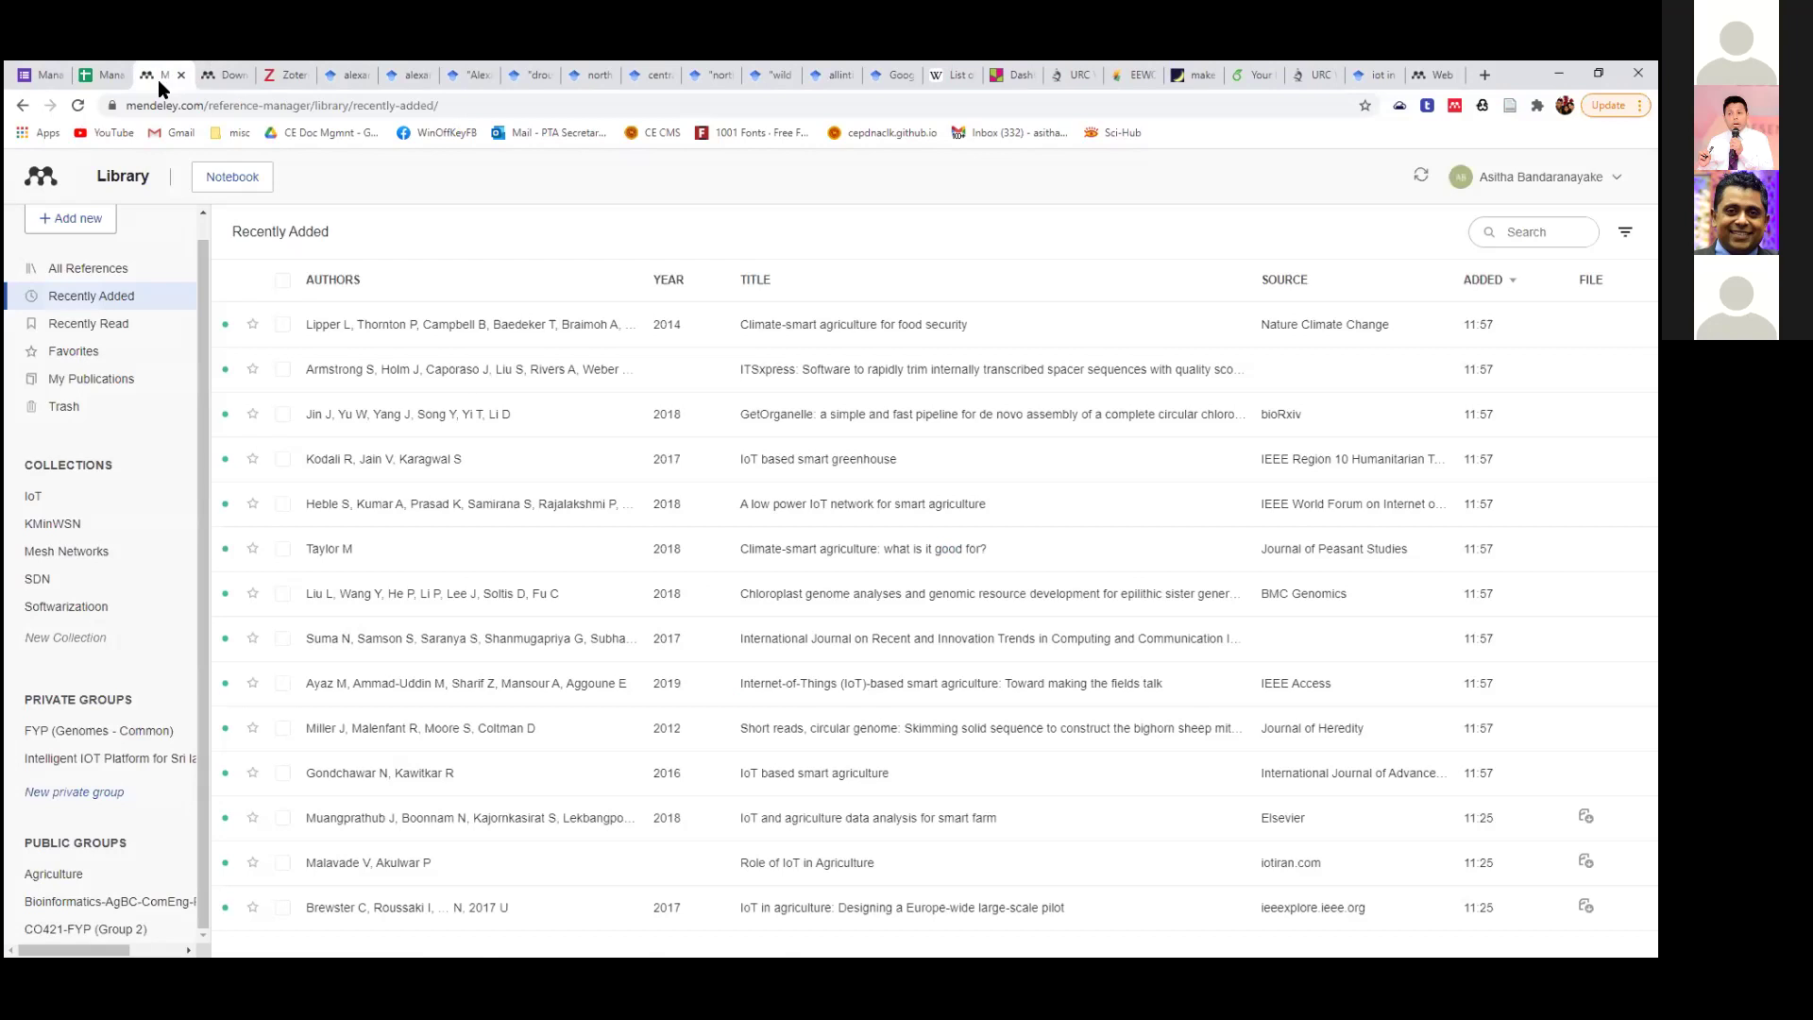
Trim the web address to mendeley.com and open the Library's All References list.
drag(208, 110, 733, 123)
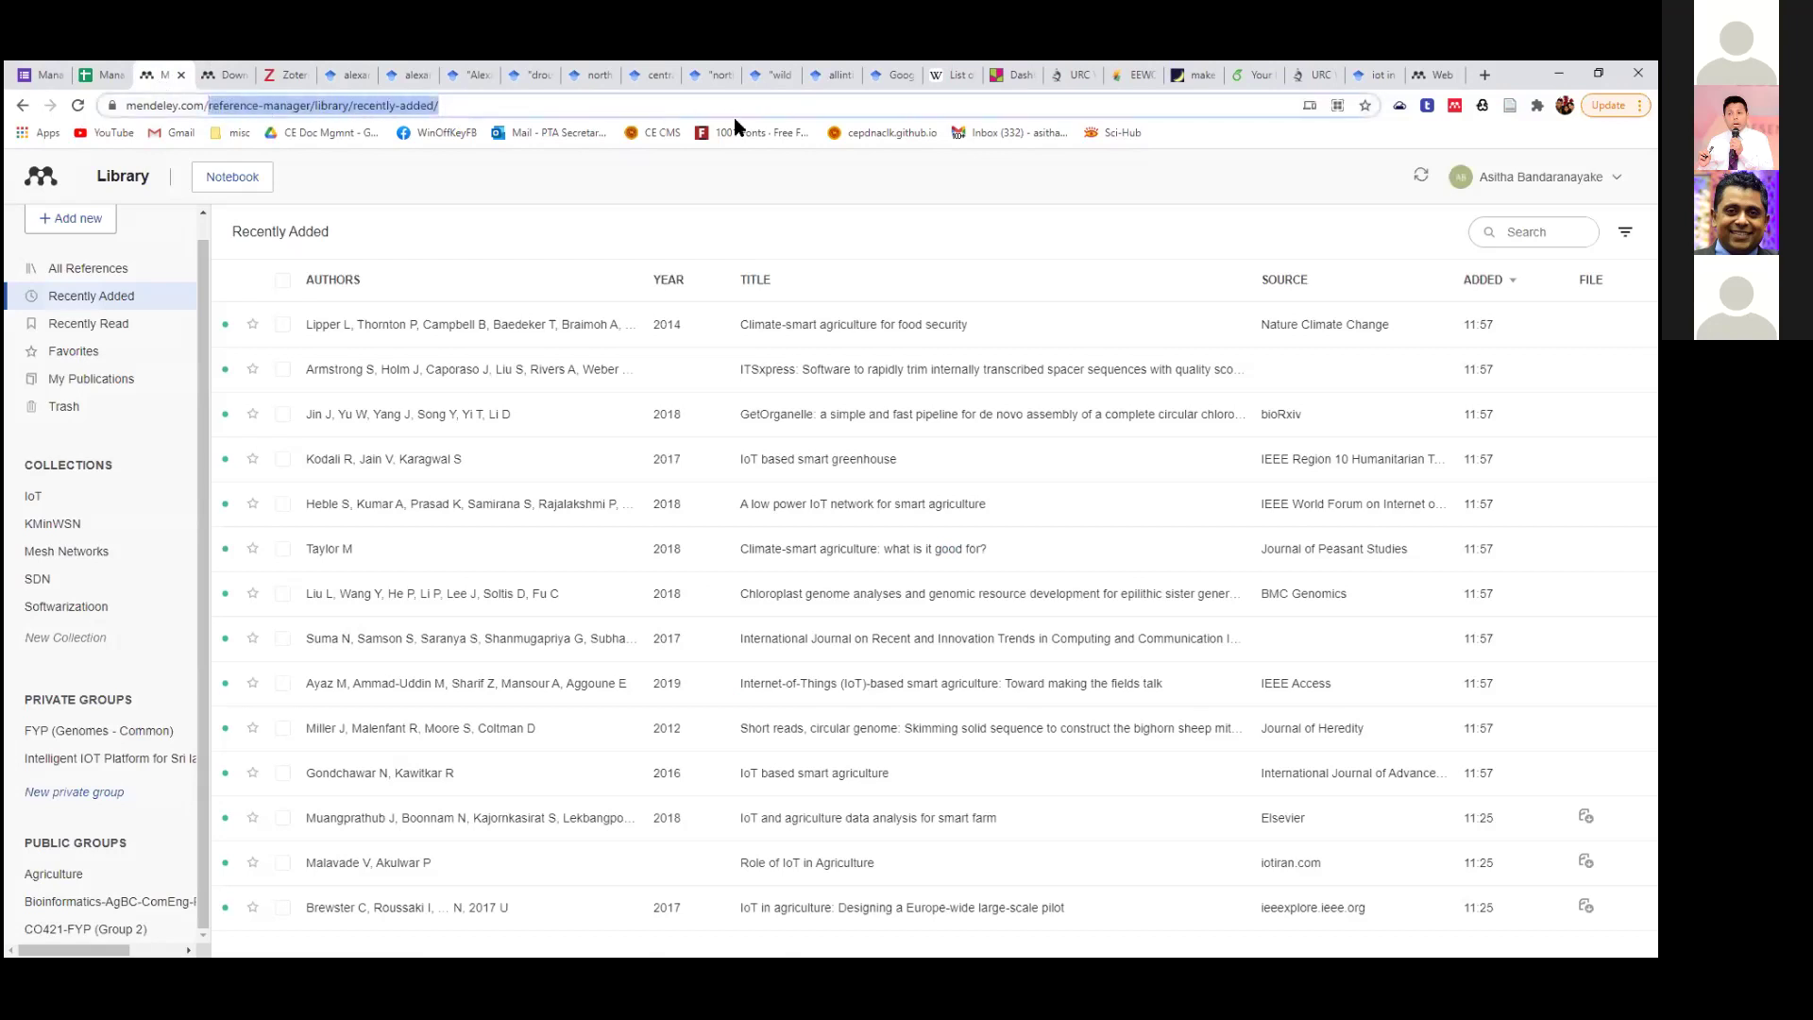
key(BackSpace)
key(Return)
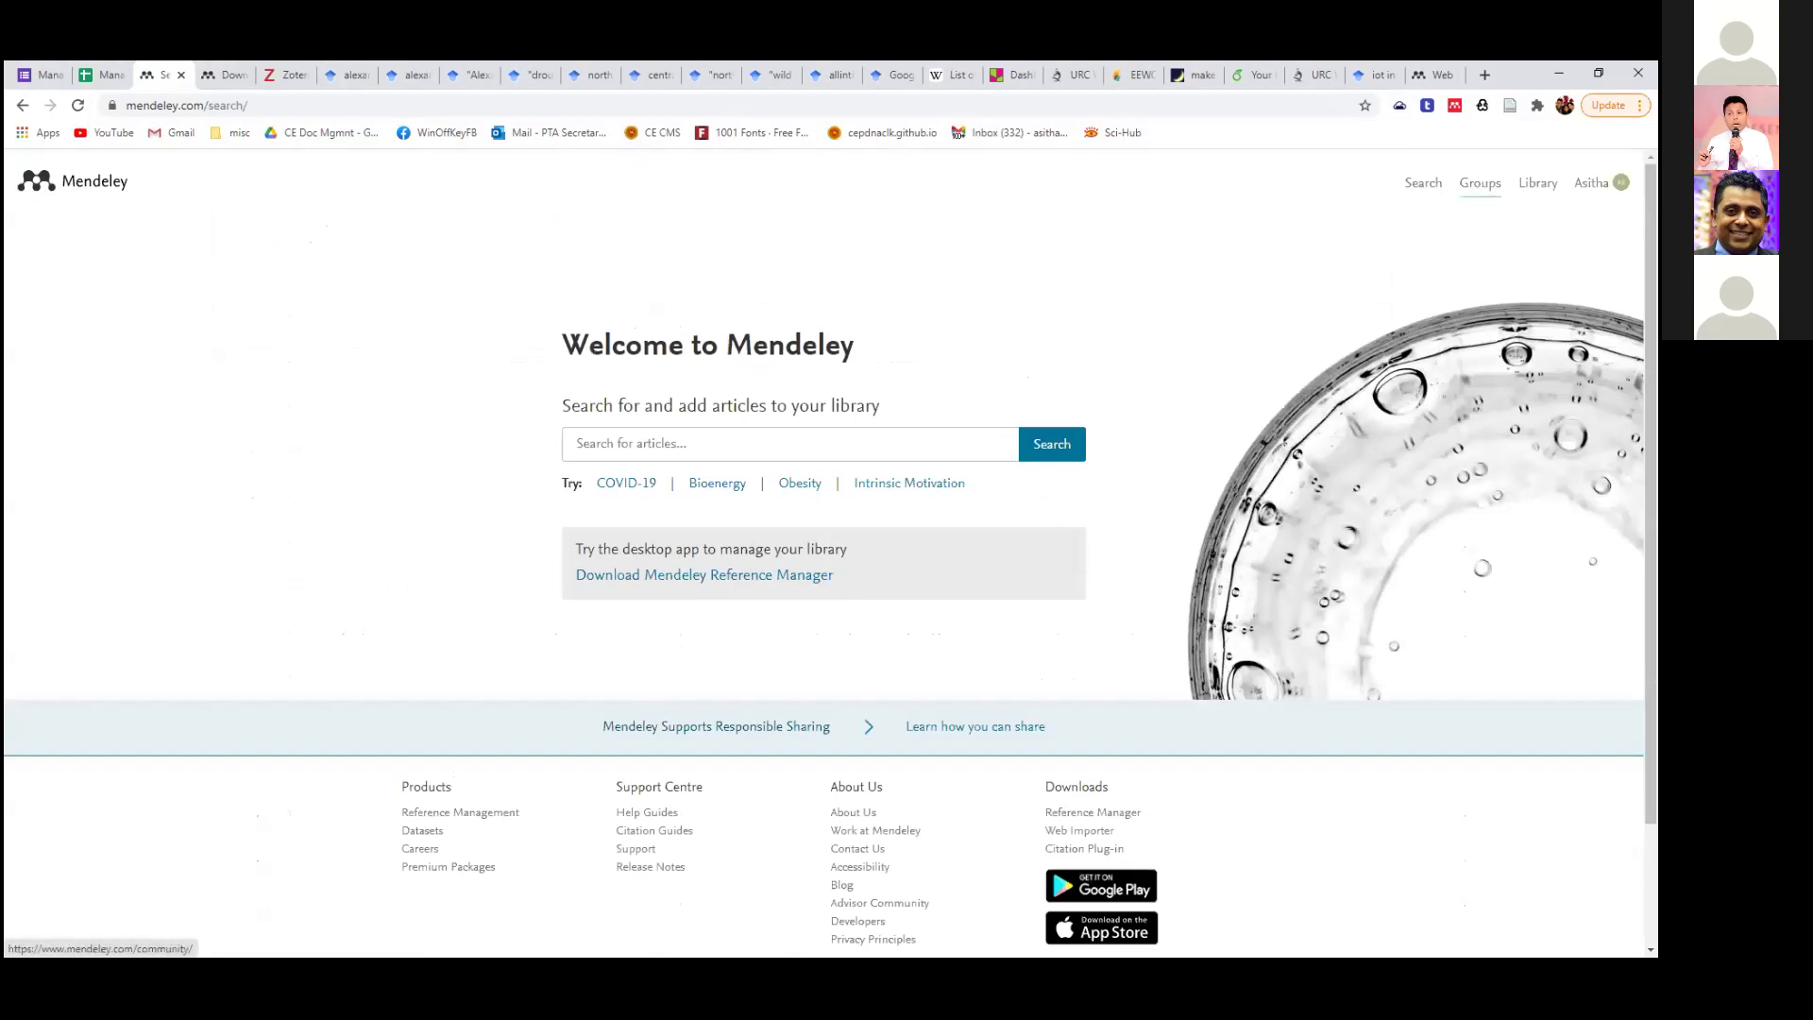
click(1537, 184)
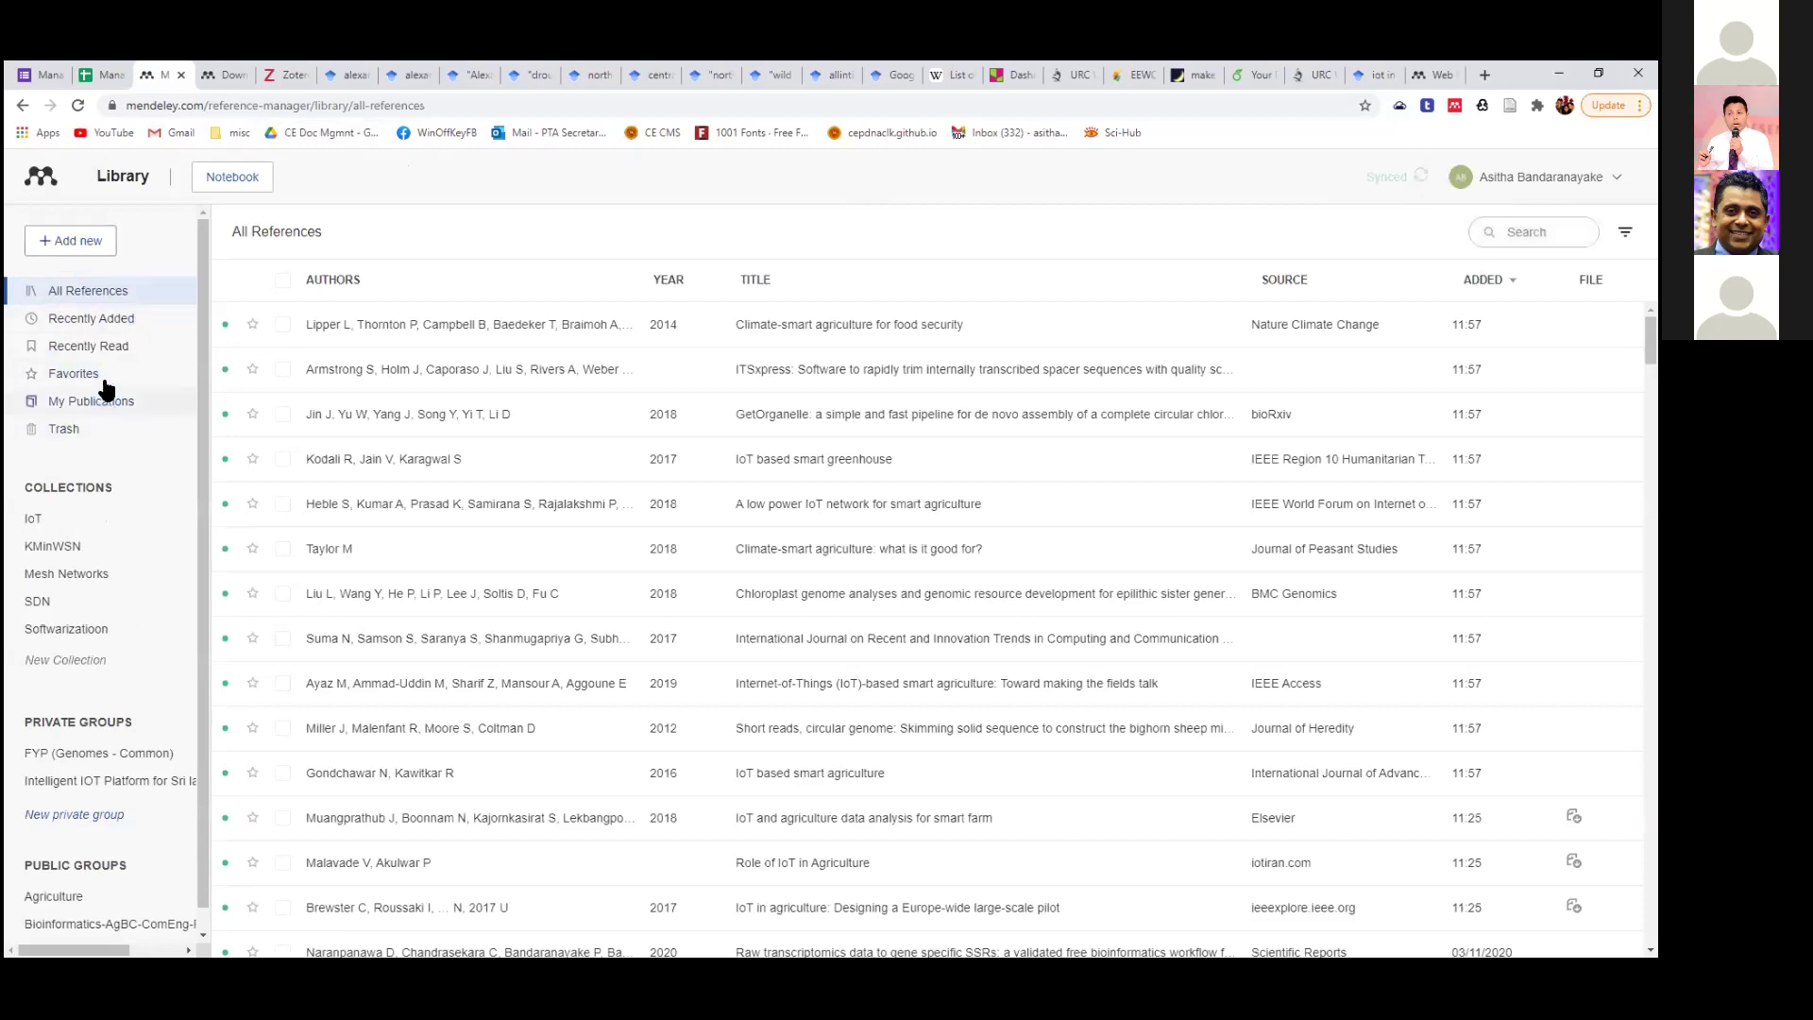
View and close the Info details of 'Climate-smart agriculture for food security'.
click(483, 333)
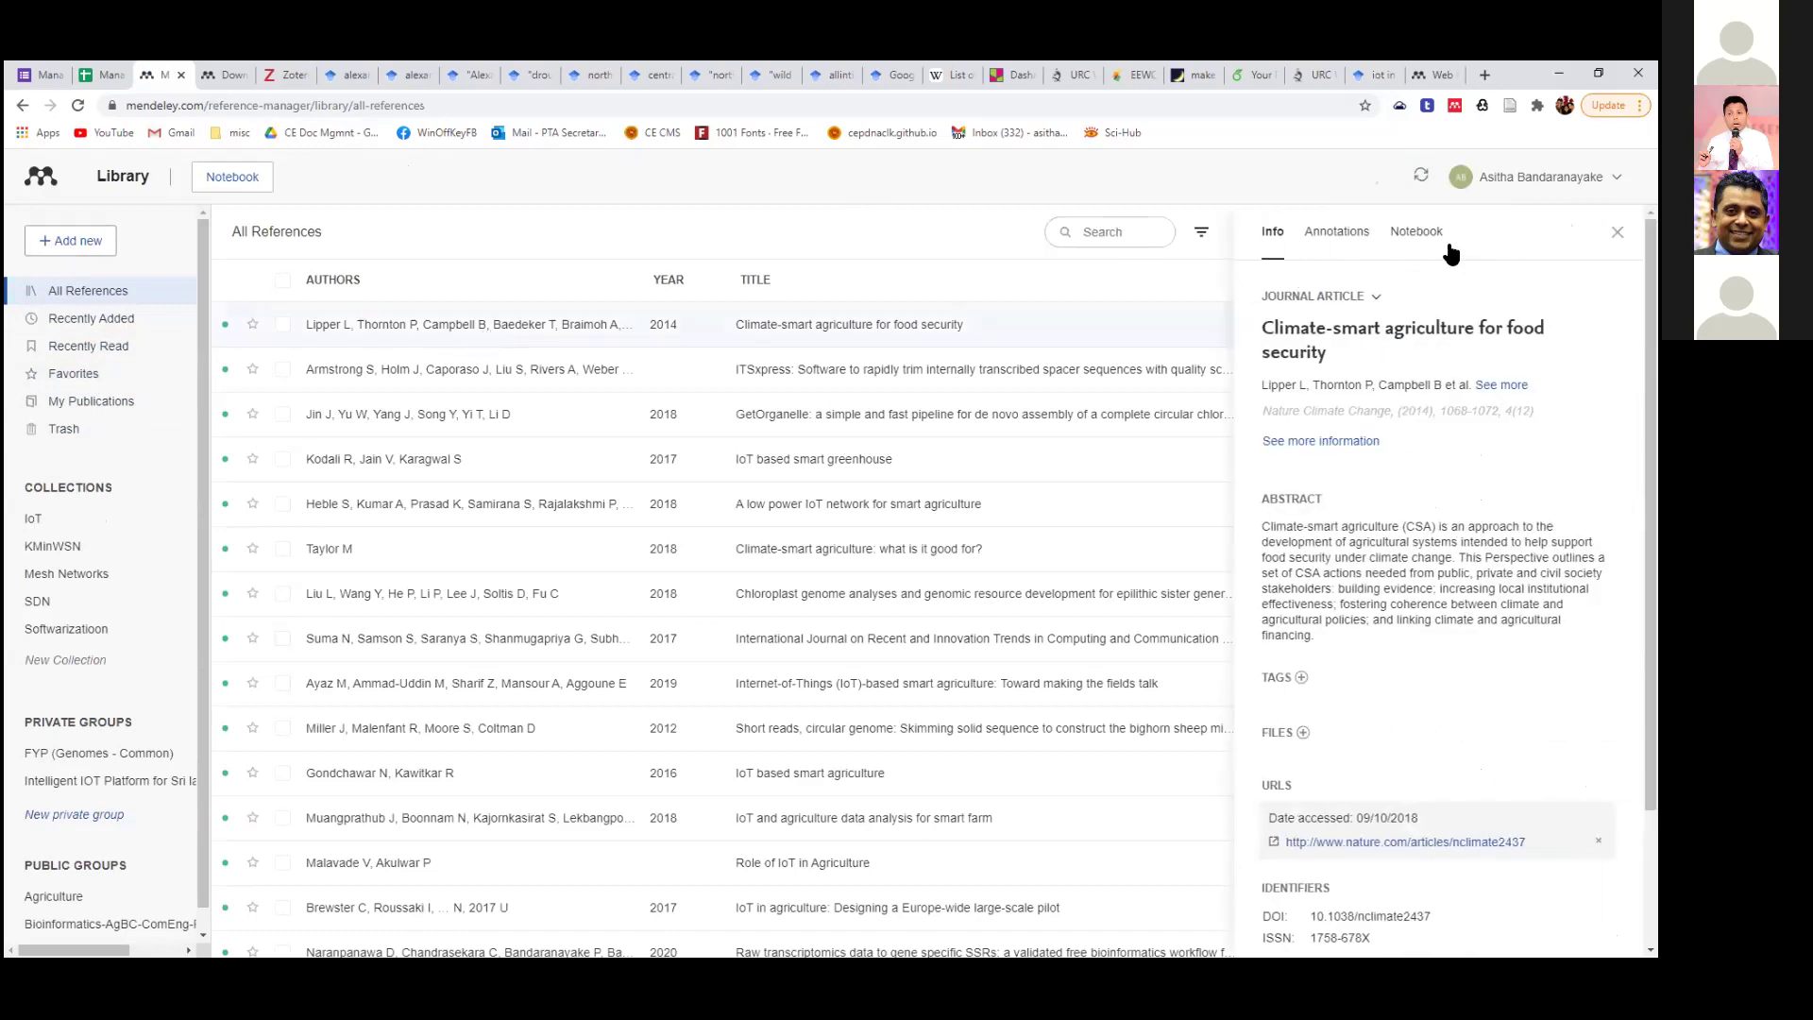
click(1618, 231)
scroll(142, 614, down, 1)
scroll(142, 619, up, 1)
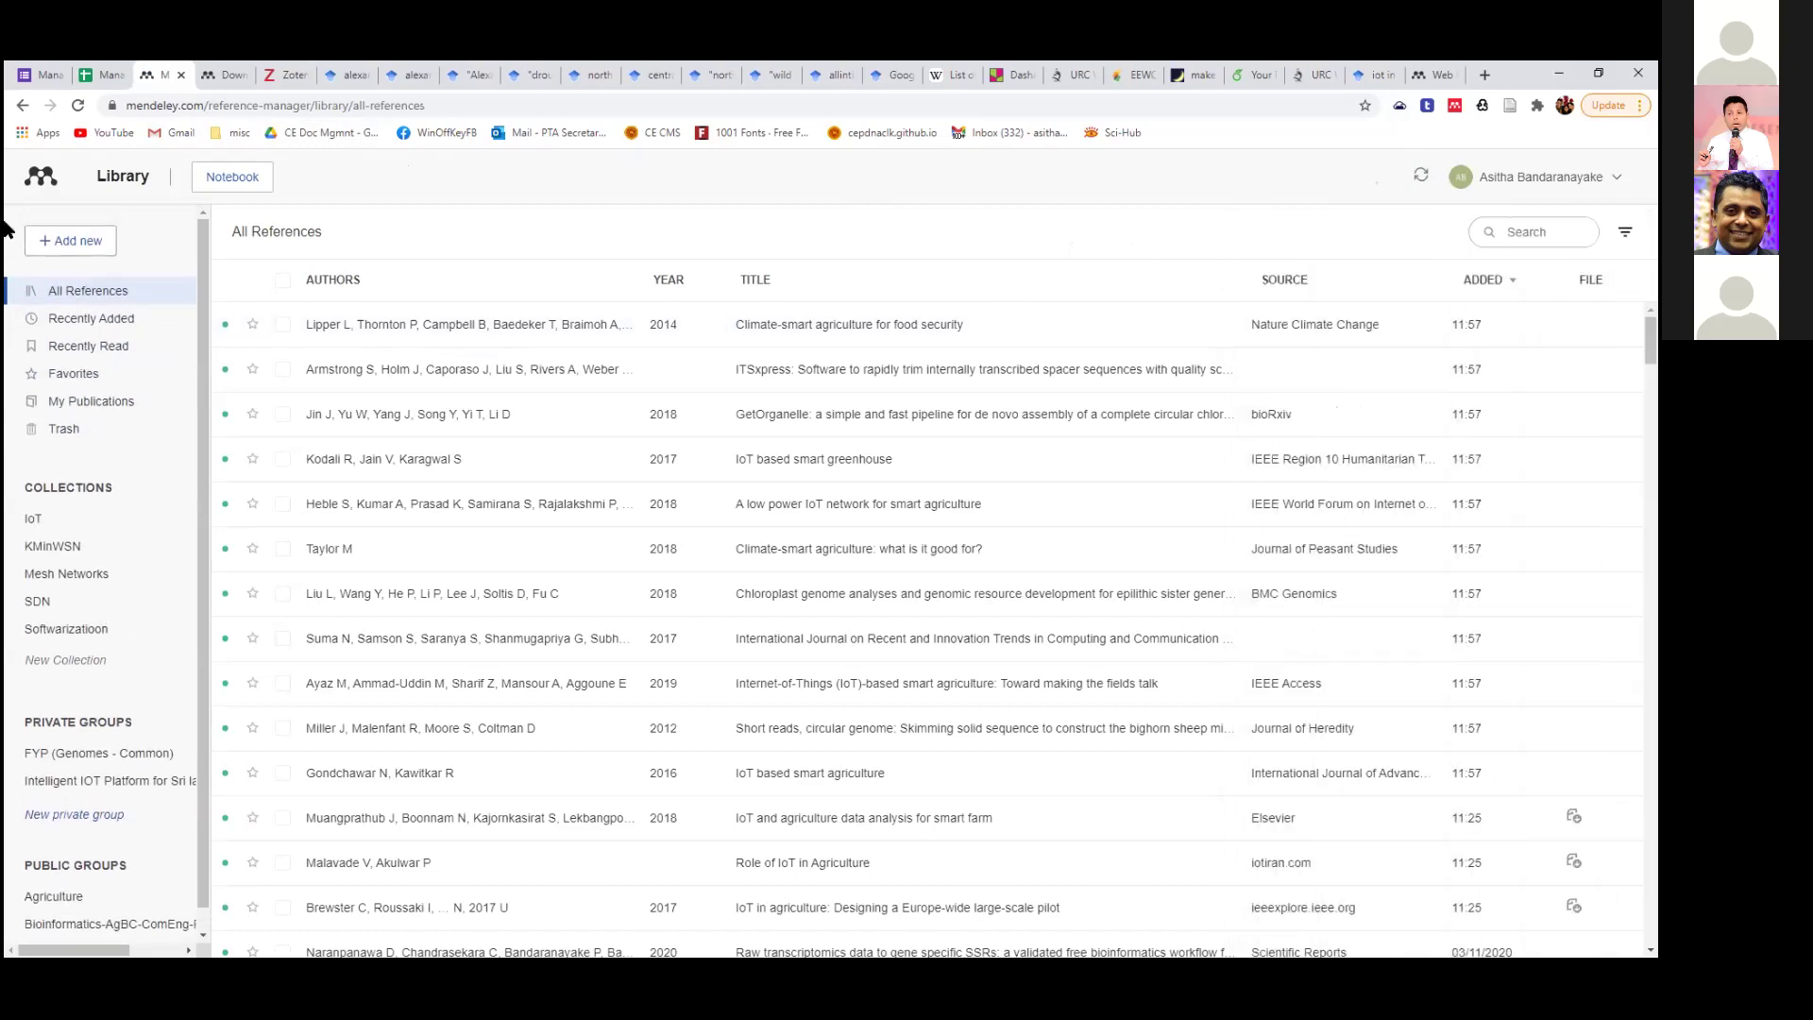
Go back, close the Mendeley search tab and open a new browser tab.
click(24, 106)
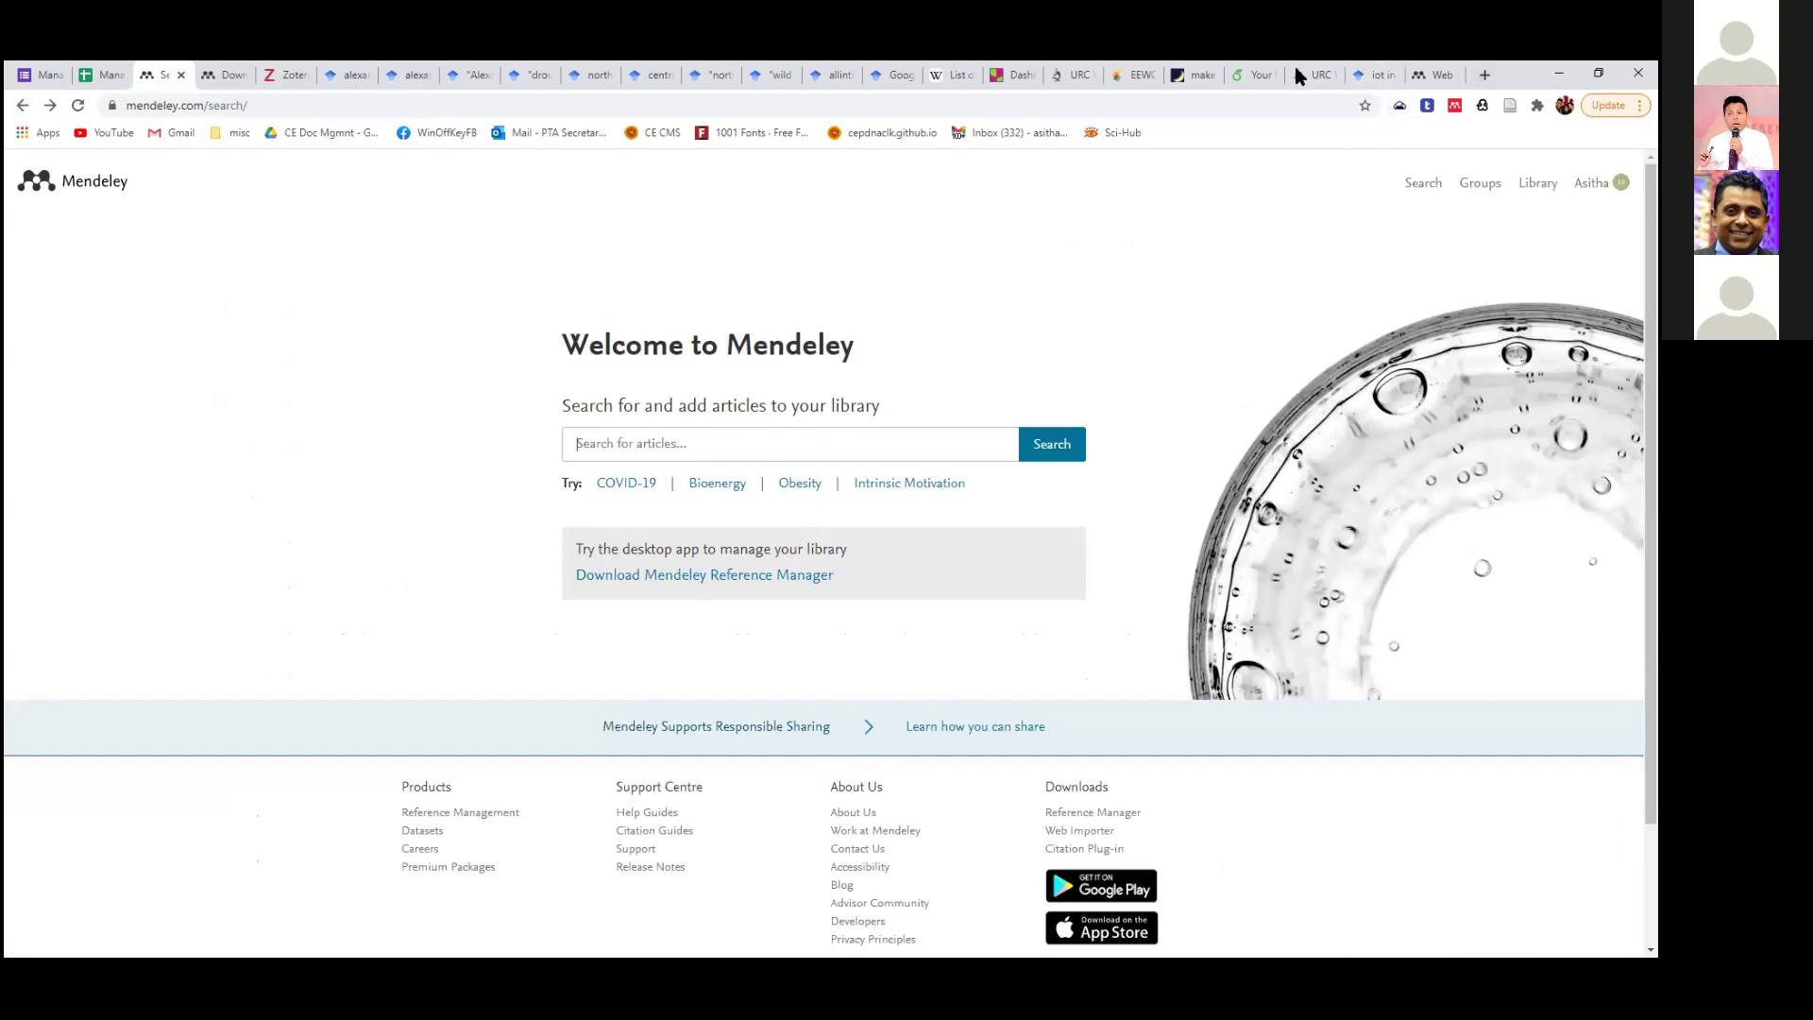
click(180, 76)
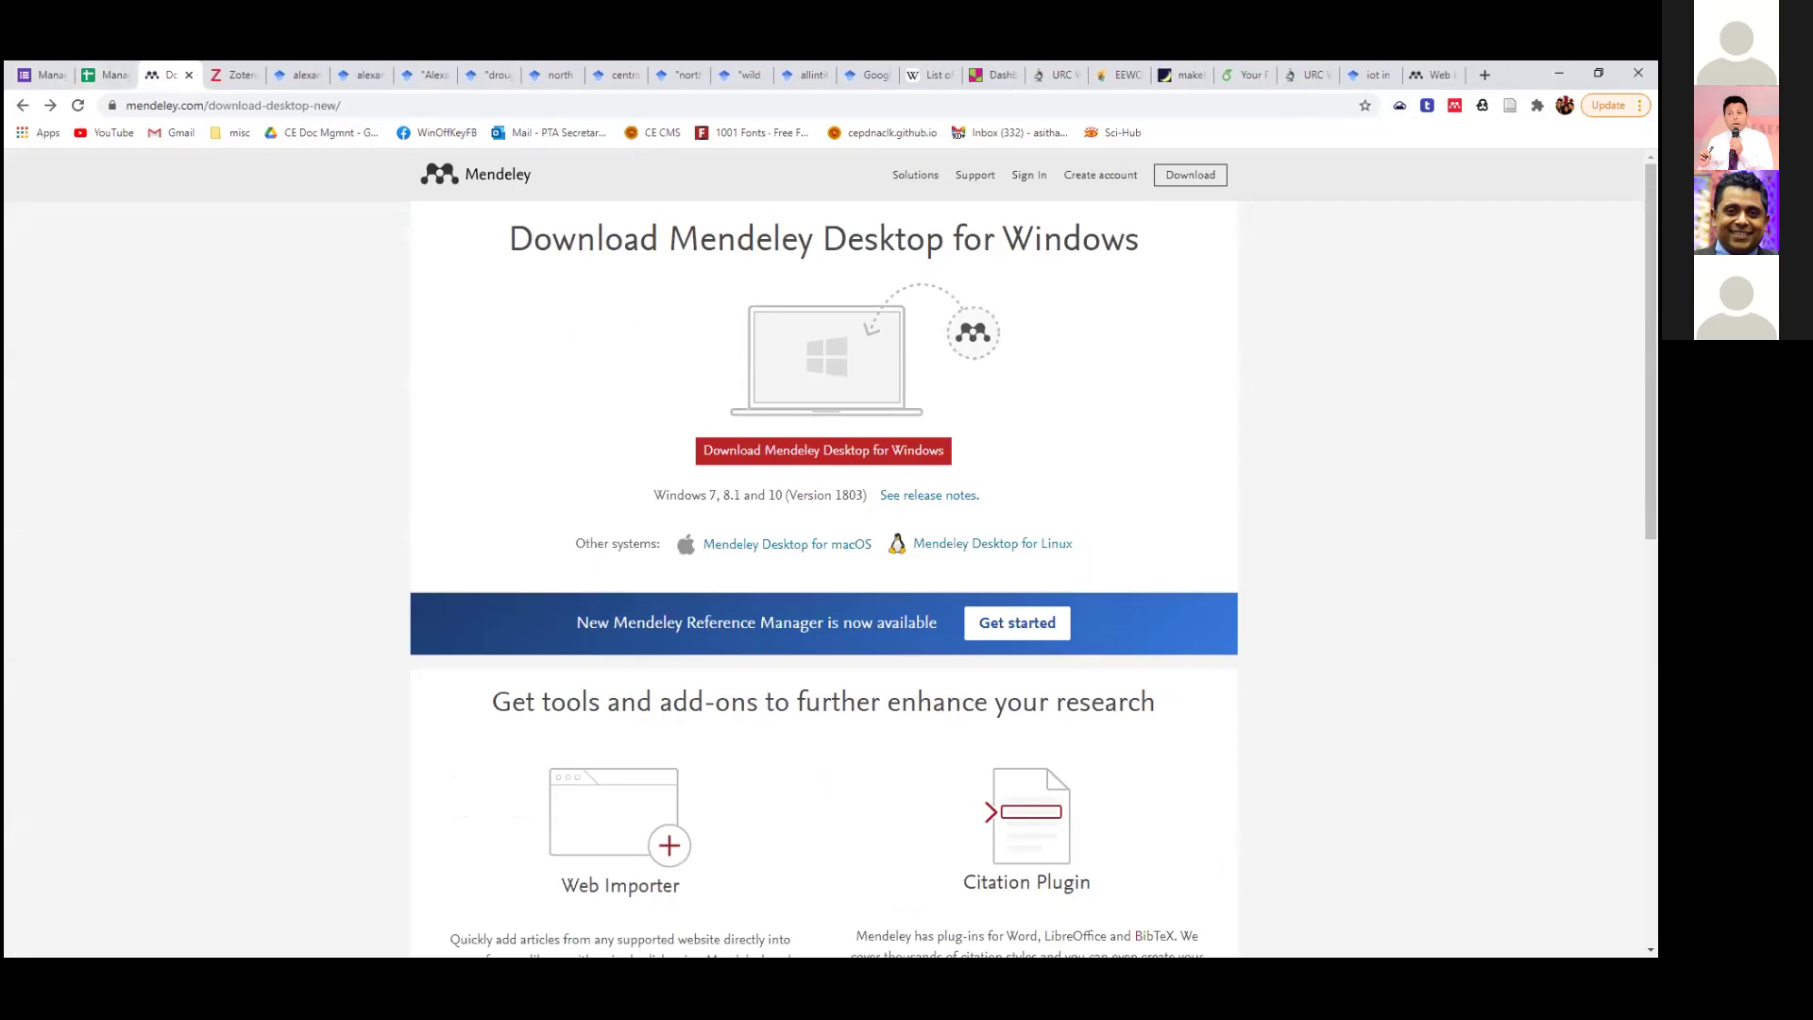
click(1485, 76)
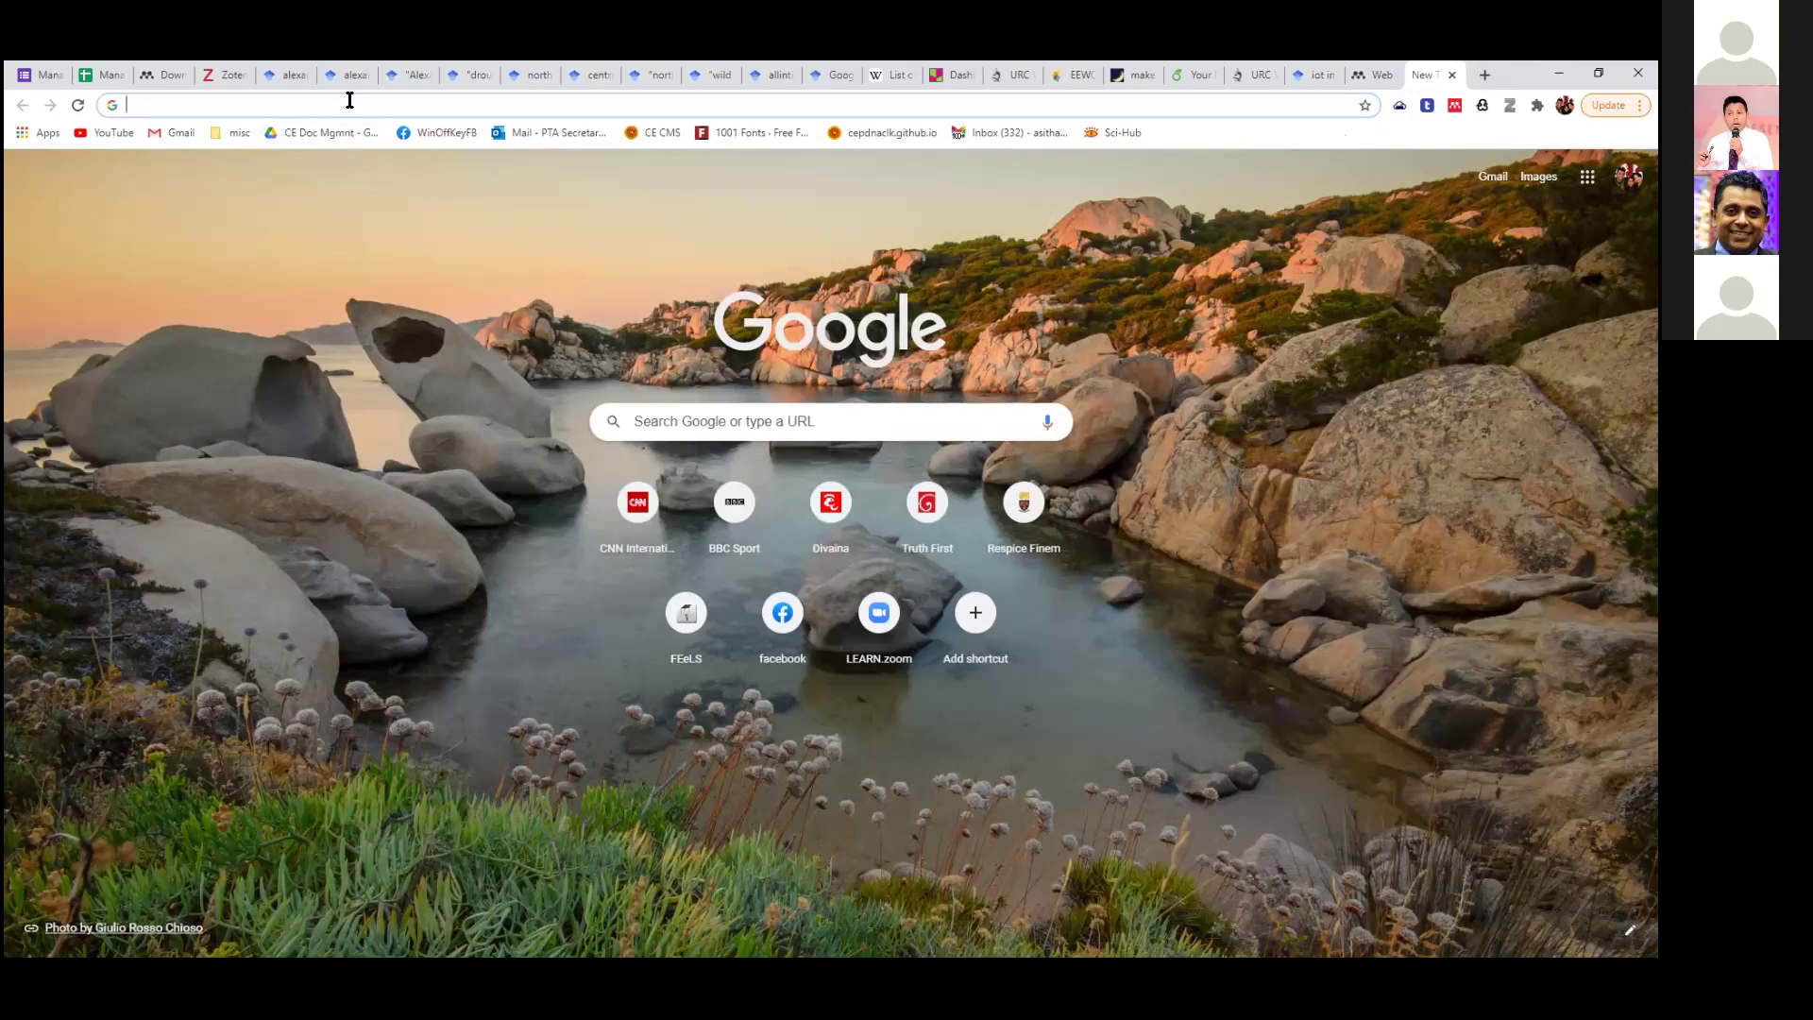
Open Gmail and search the mailbox for 'mendeley'.
click(1487, 181)
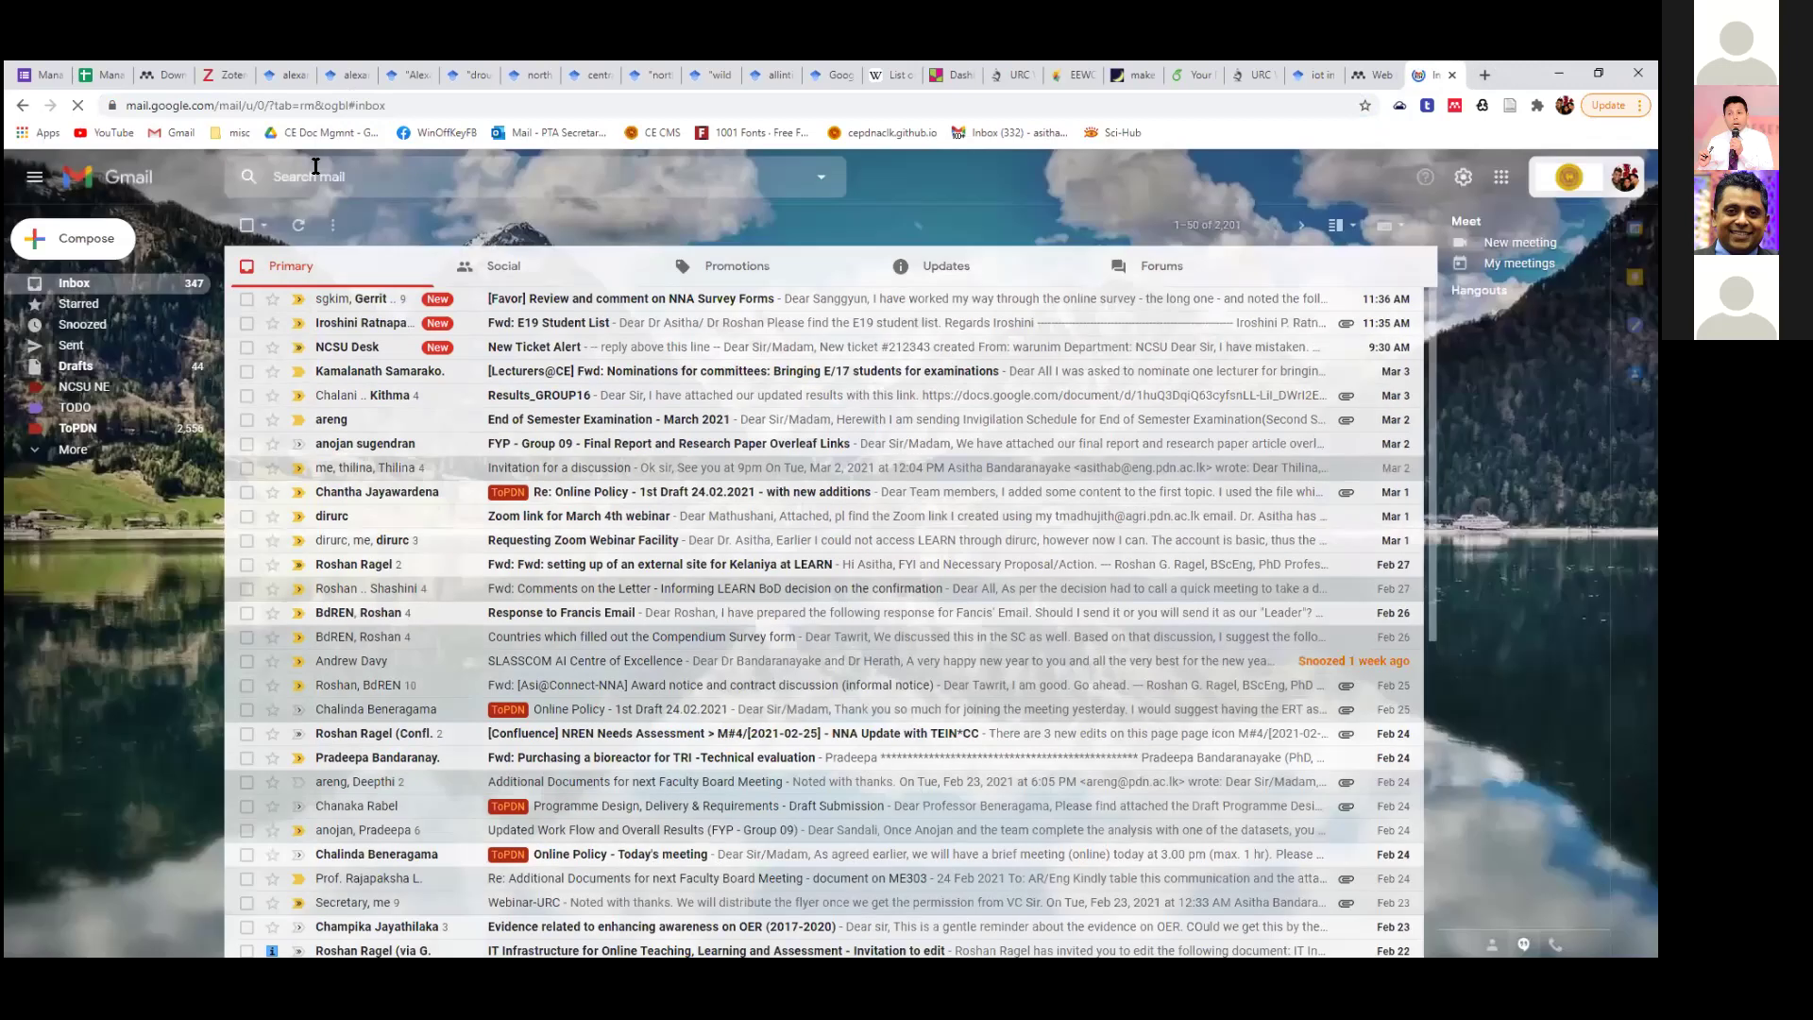
click(316, 166)
text(mendeley)
key(Return)
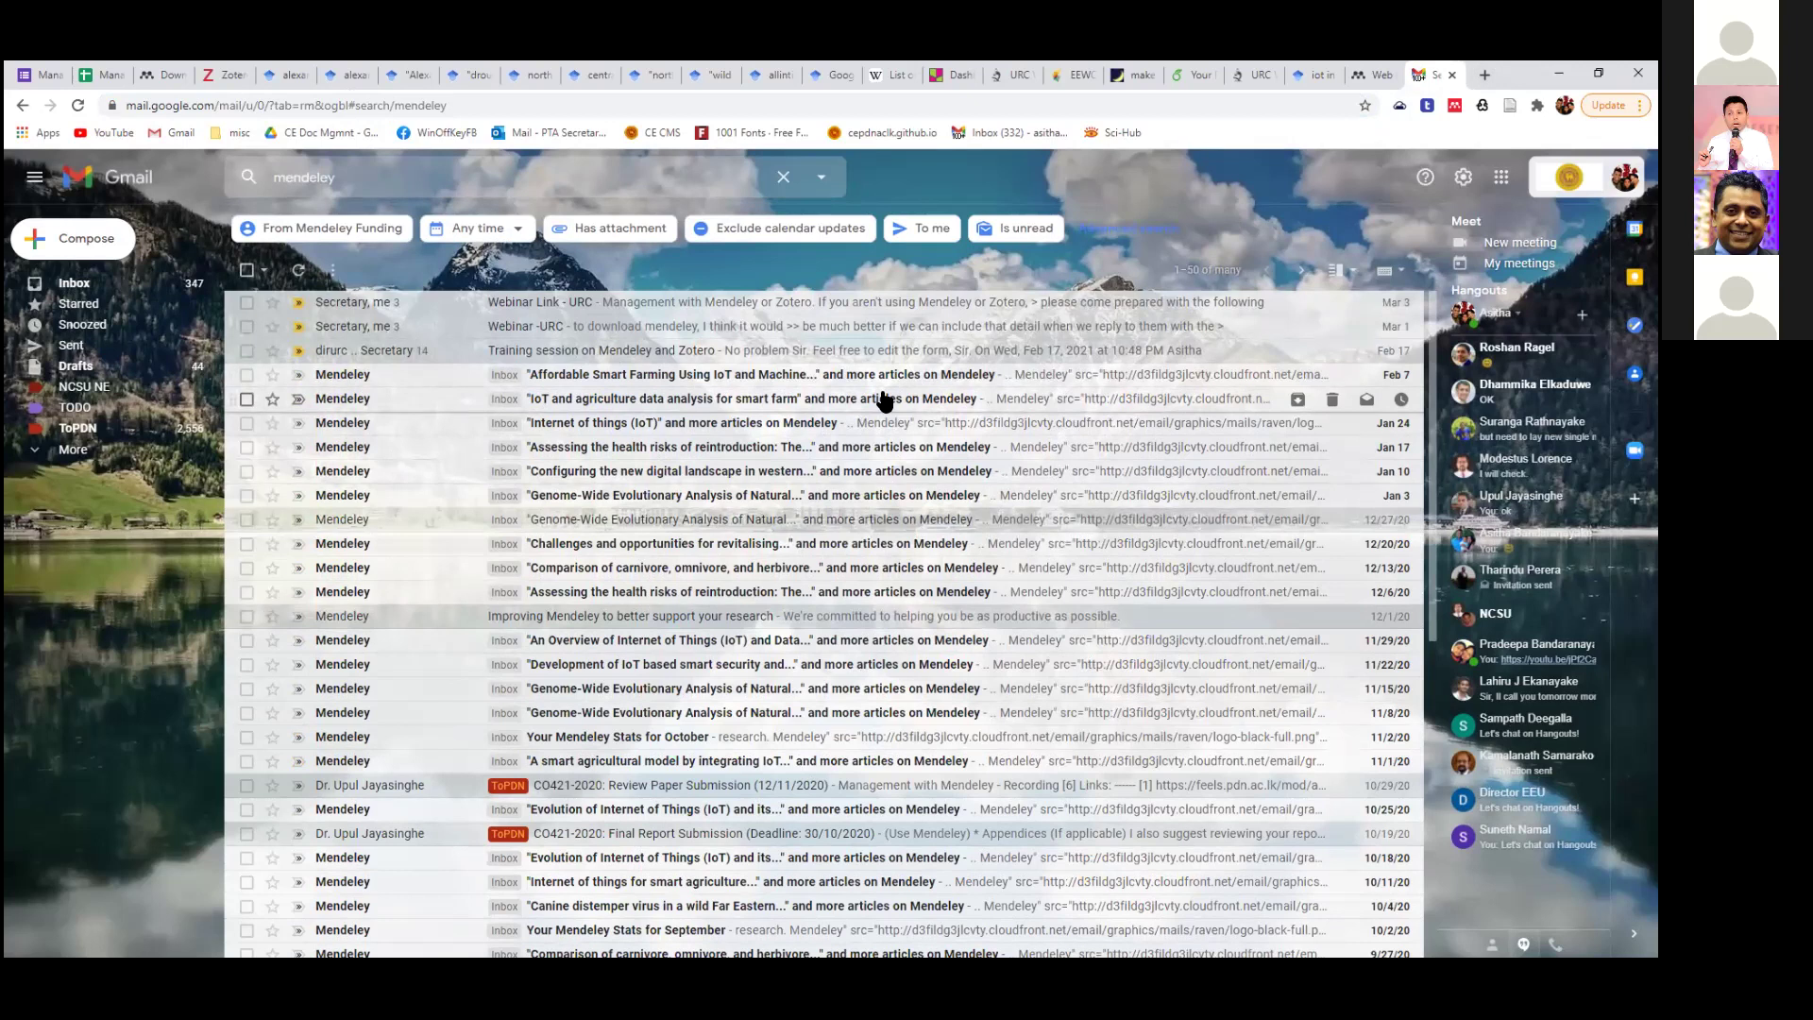
Read the Affordable Smart Farming and IoT smart farm suggestion emails from the search results.
click(784, 378)
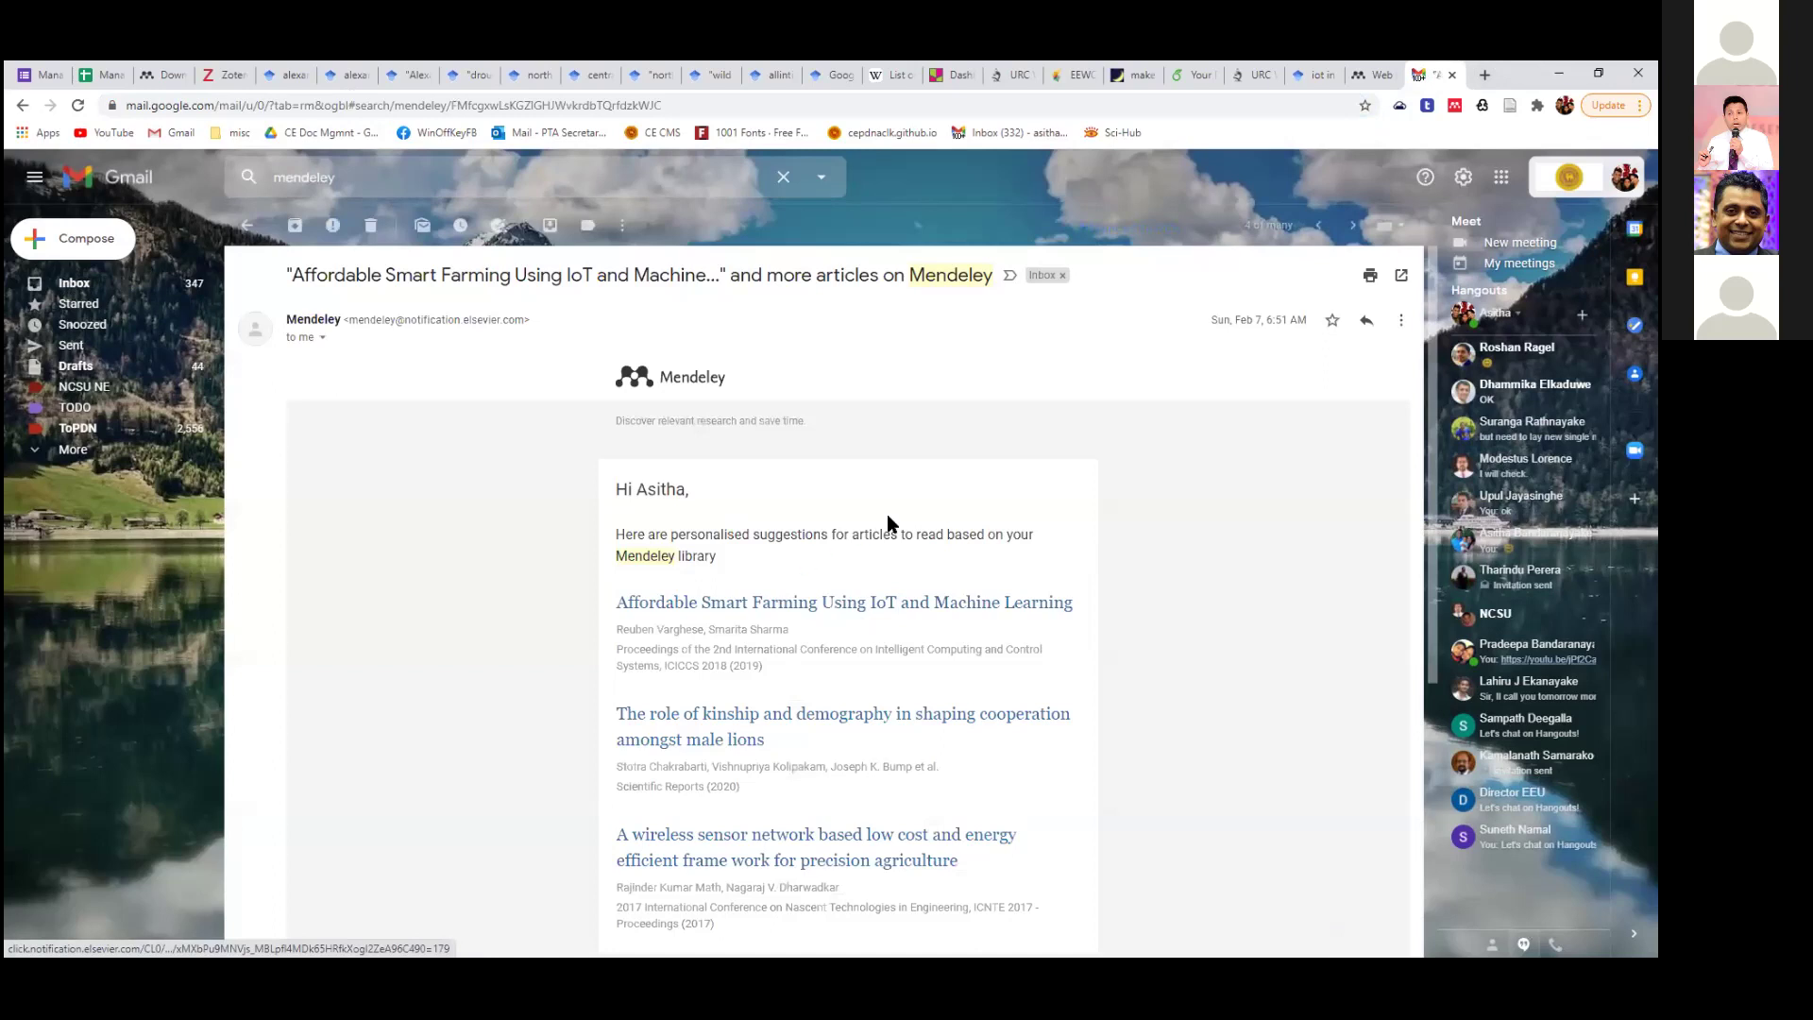
scroll(1035, 670, down, 2)
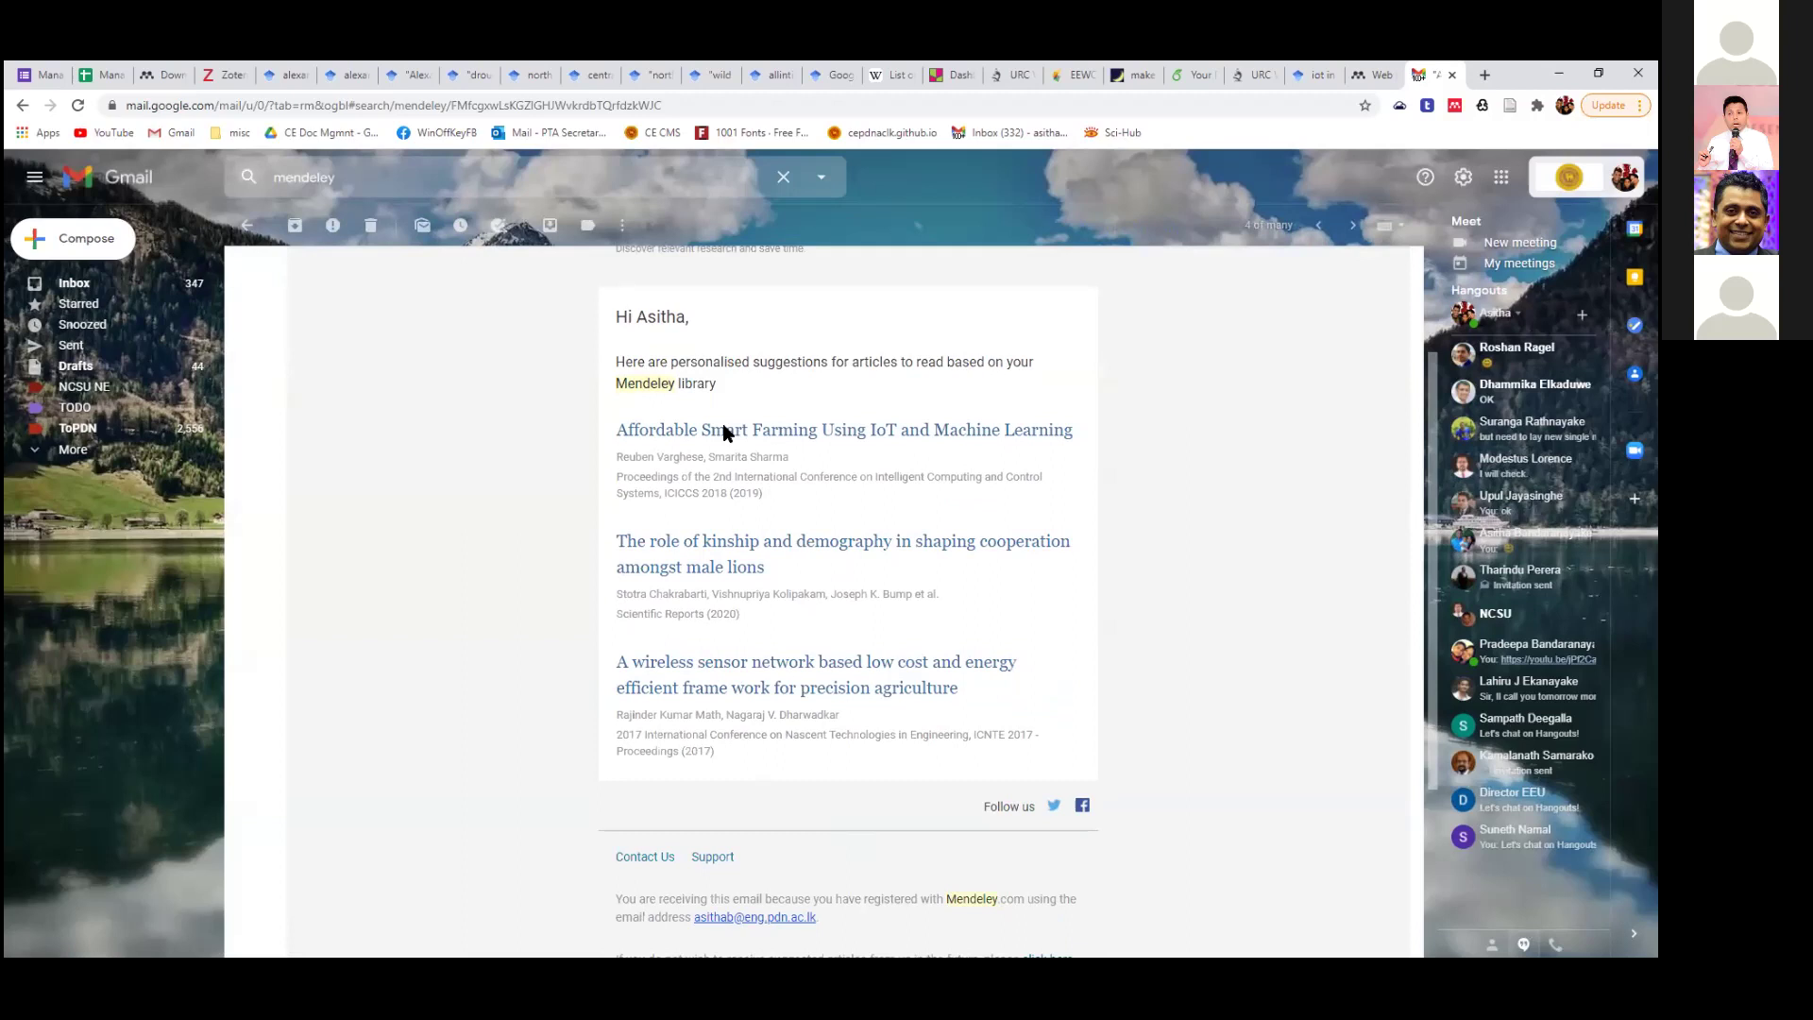
click(246, 226)
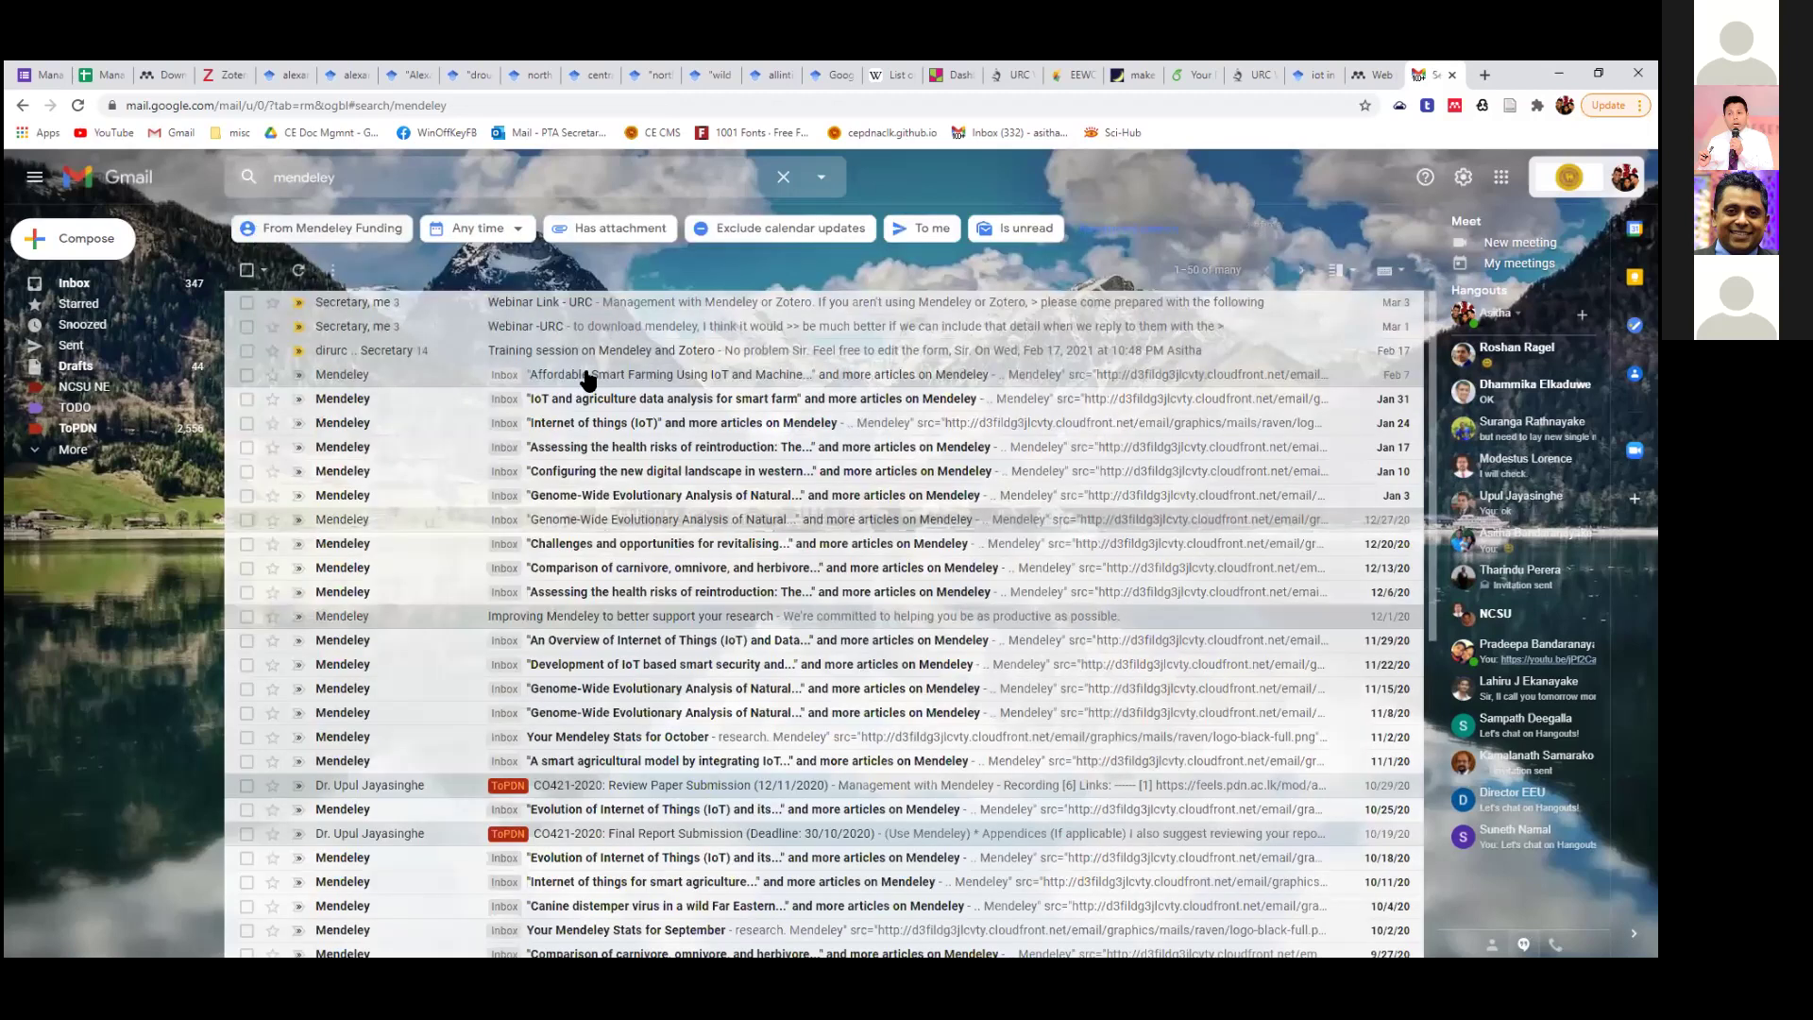
click(597, 402)
scroll(595, 412, down, 5)
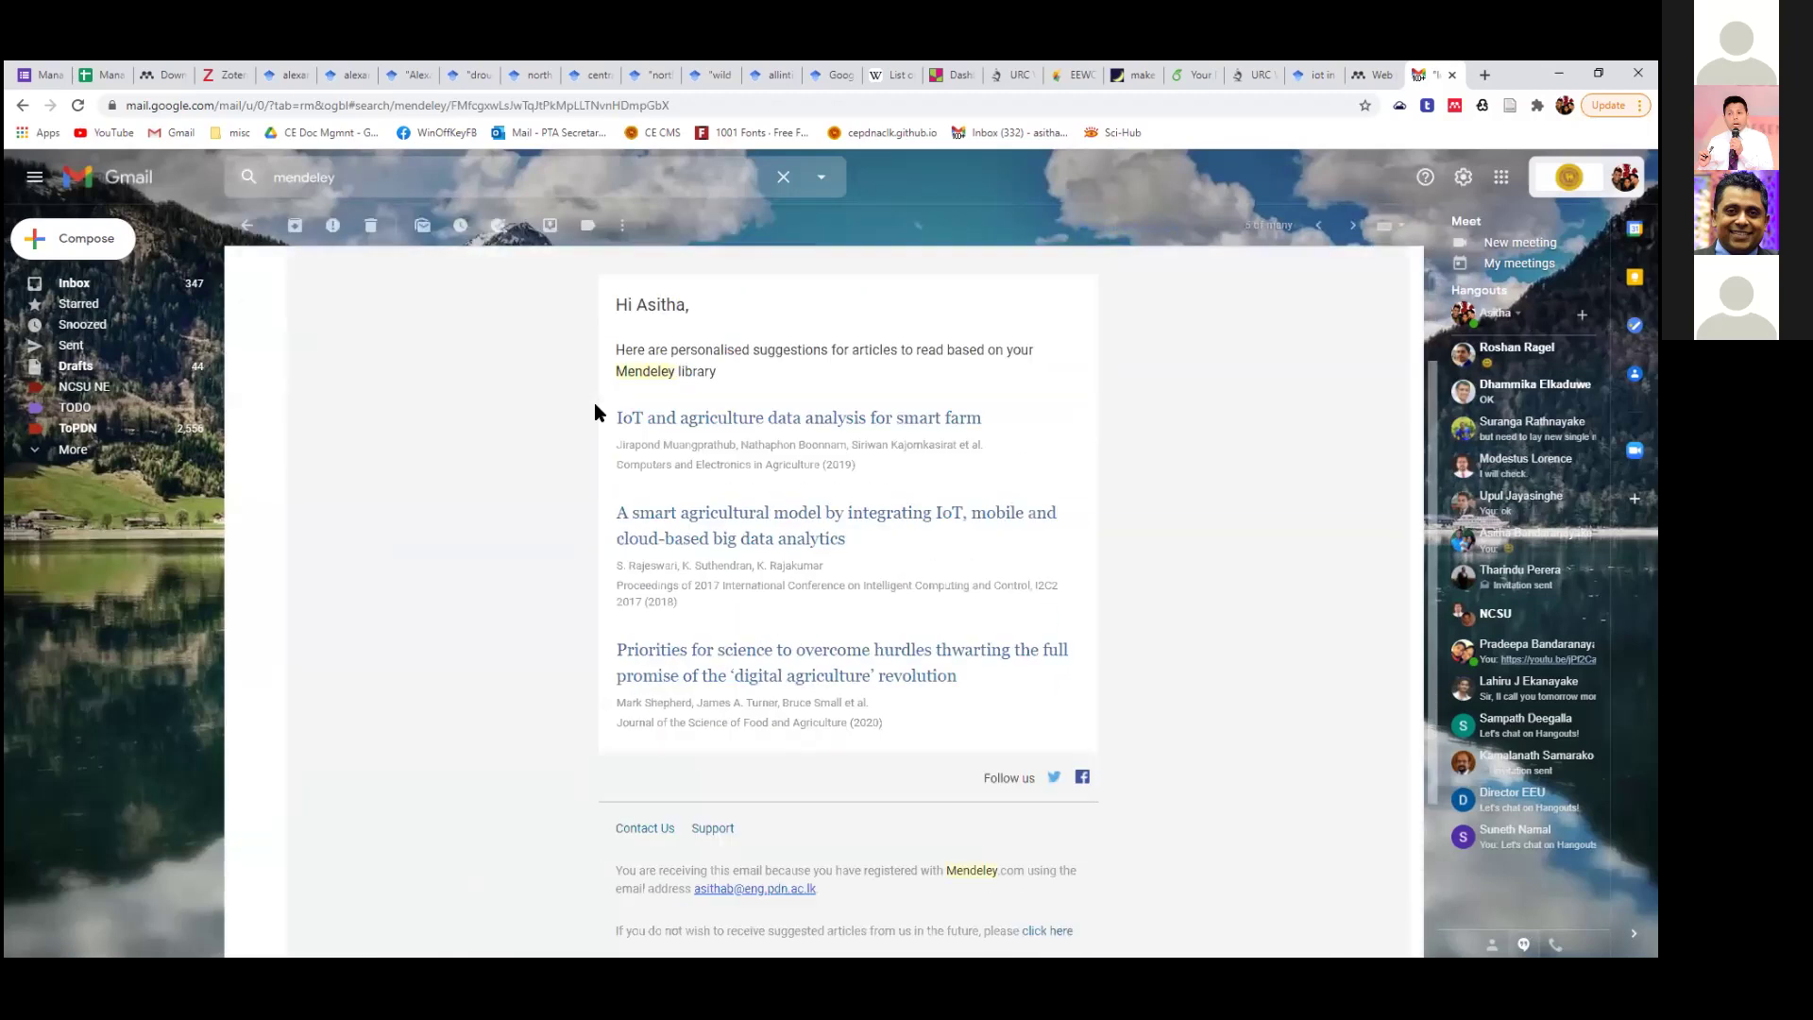
scroll(536, 493, up, 5)
click(257, 228)
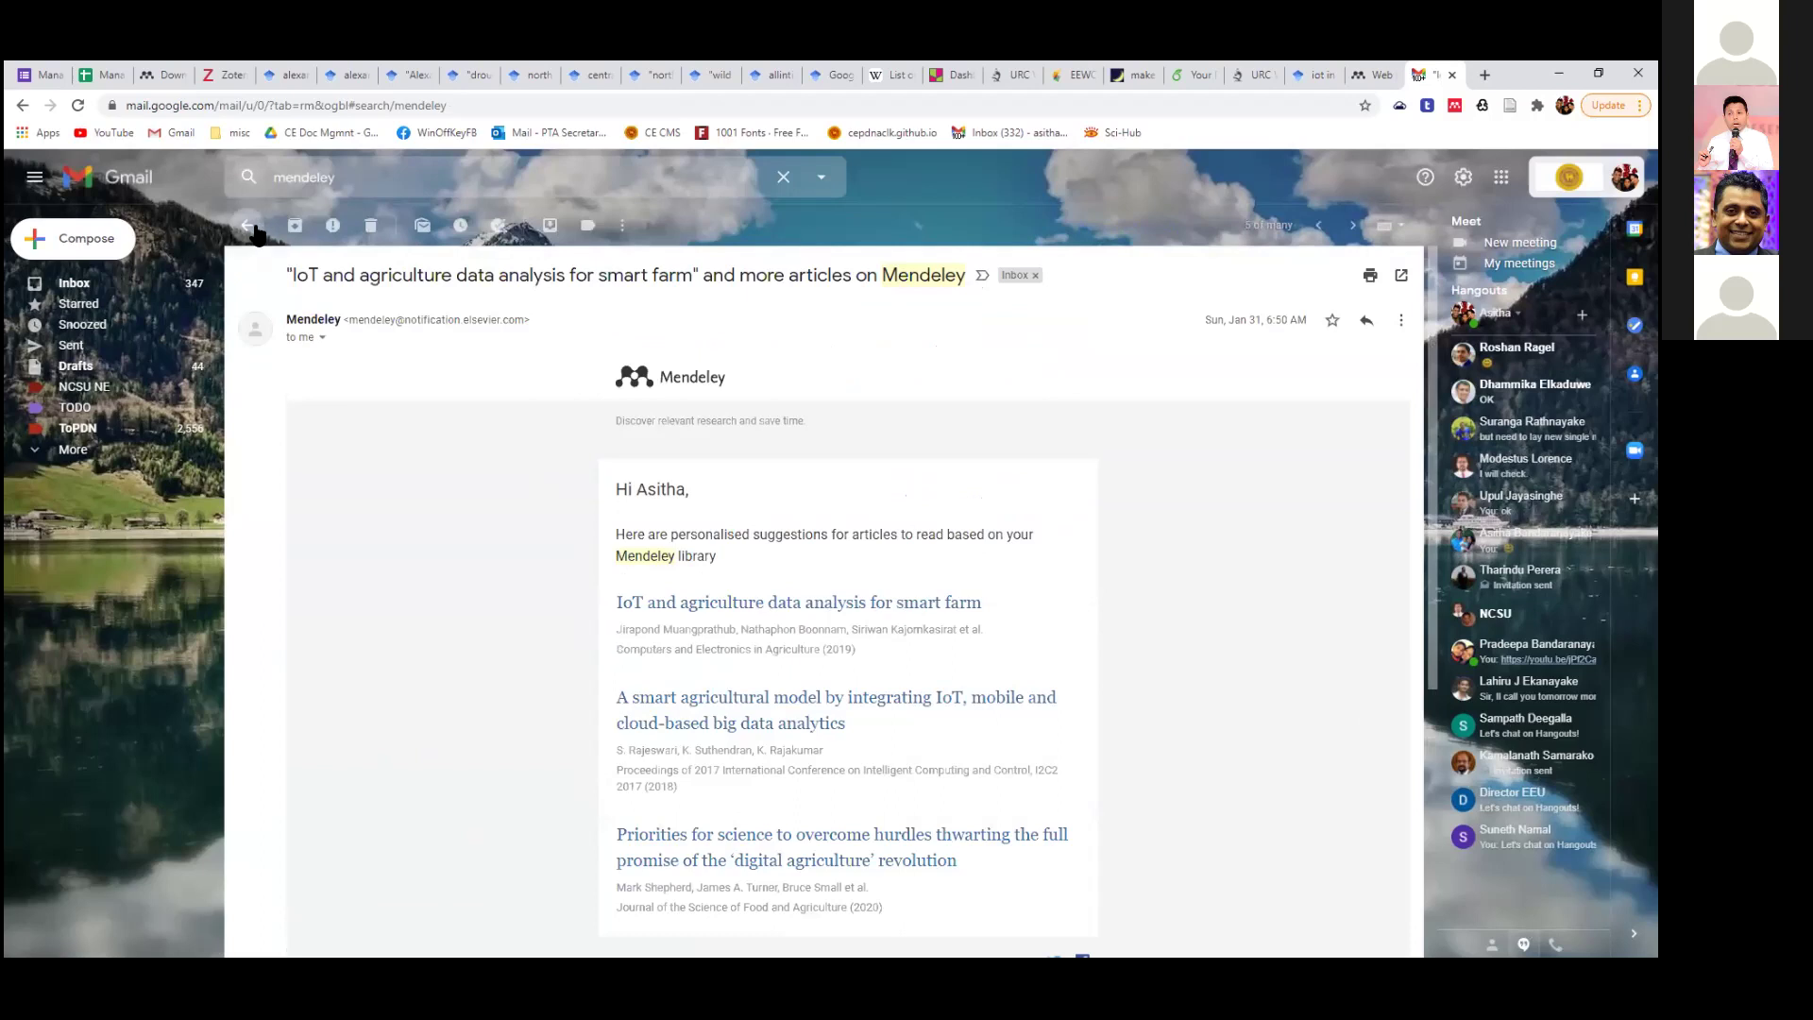
Read the Genome-Wide Evolutionary Analysis suggestion email, then switch to Mendeley Desktop.
click(636, 497)
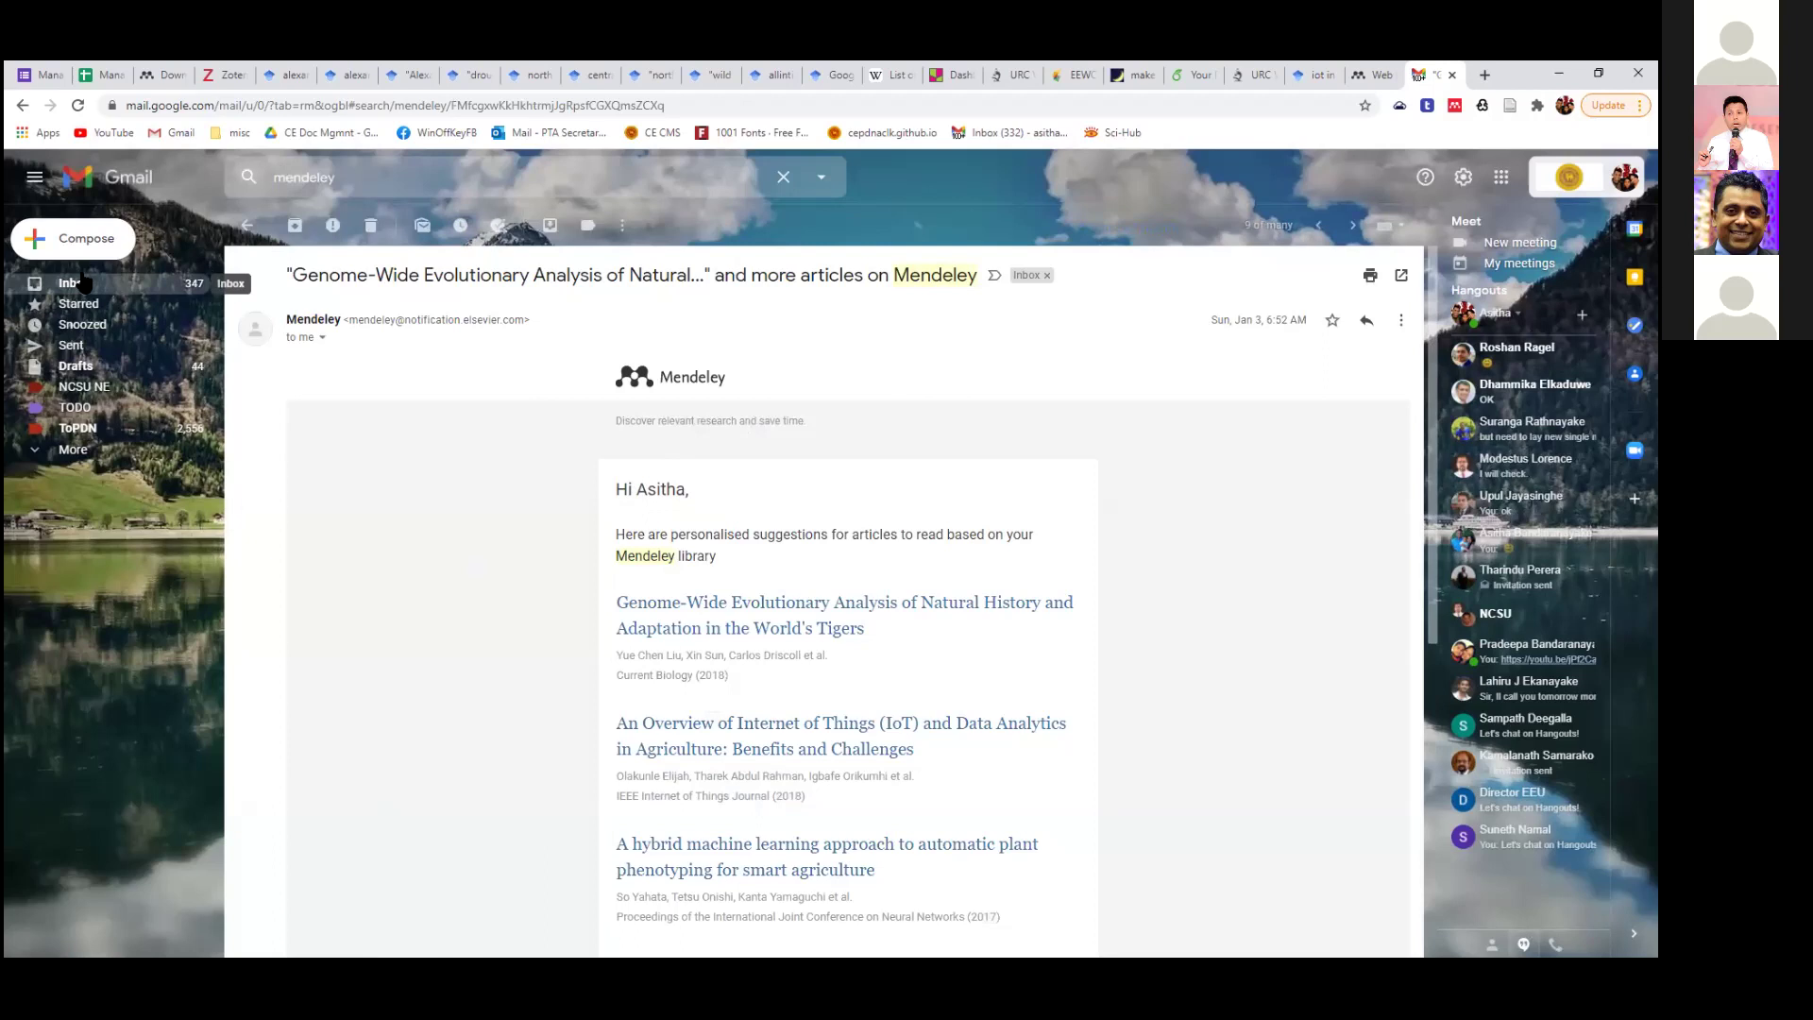
scroll(325, 508, down, 4)
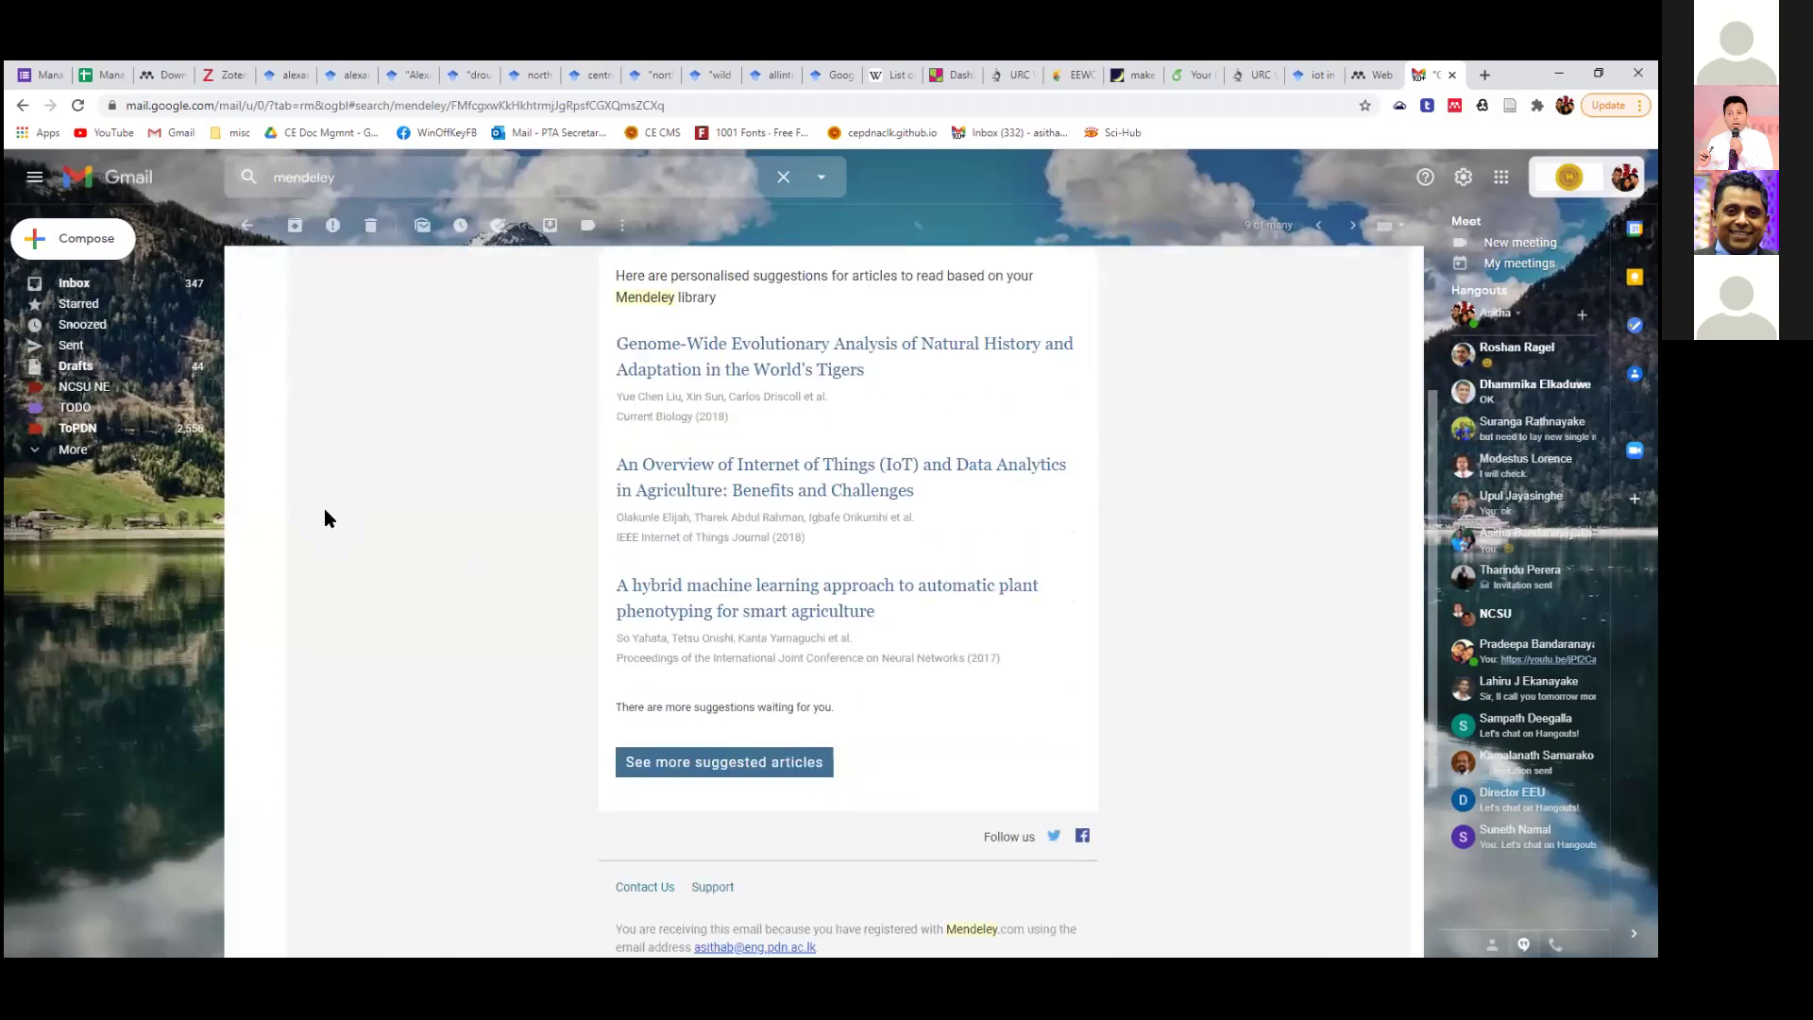
scroll(349, 511, up, 4)
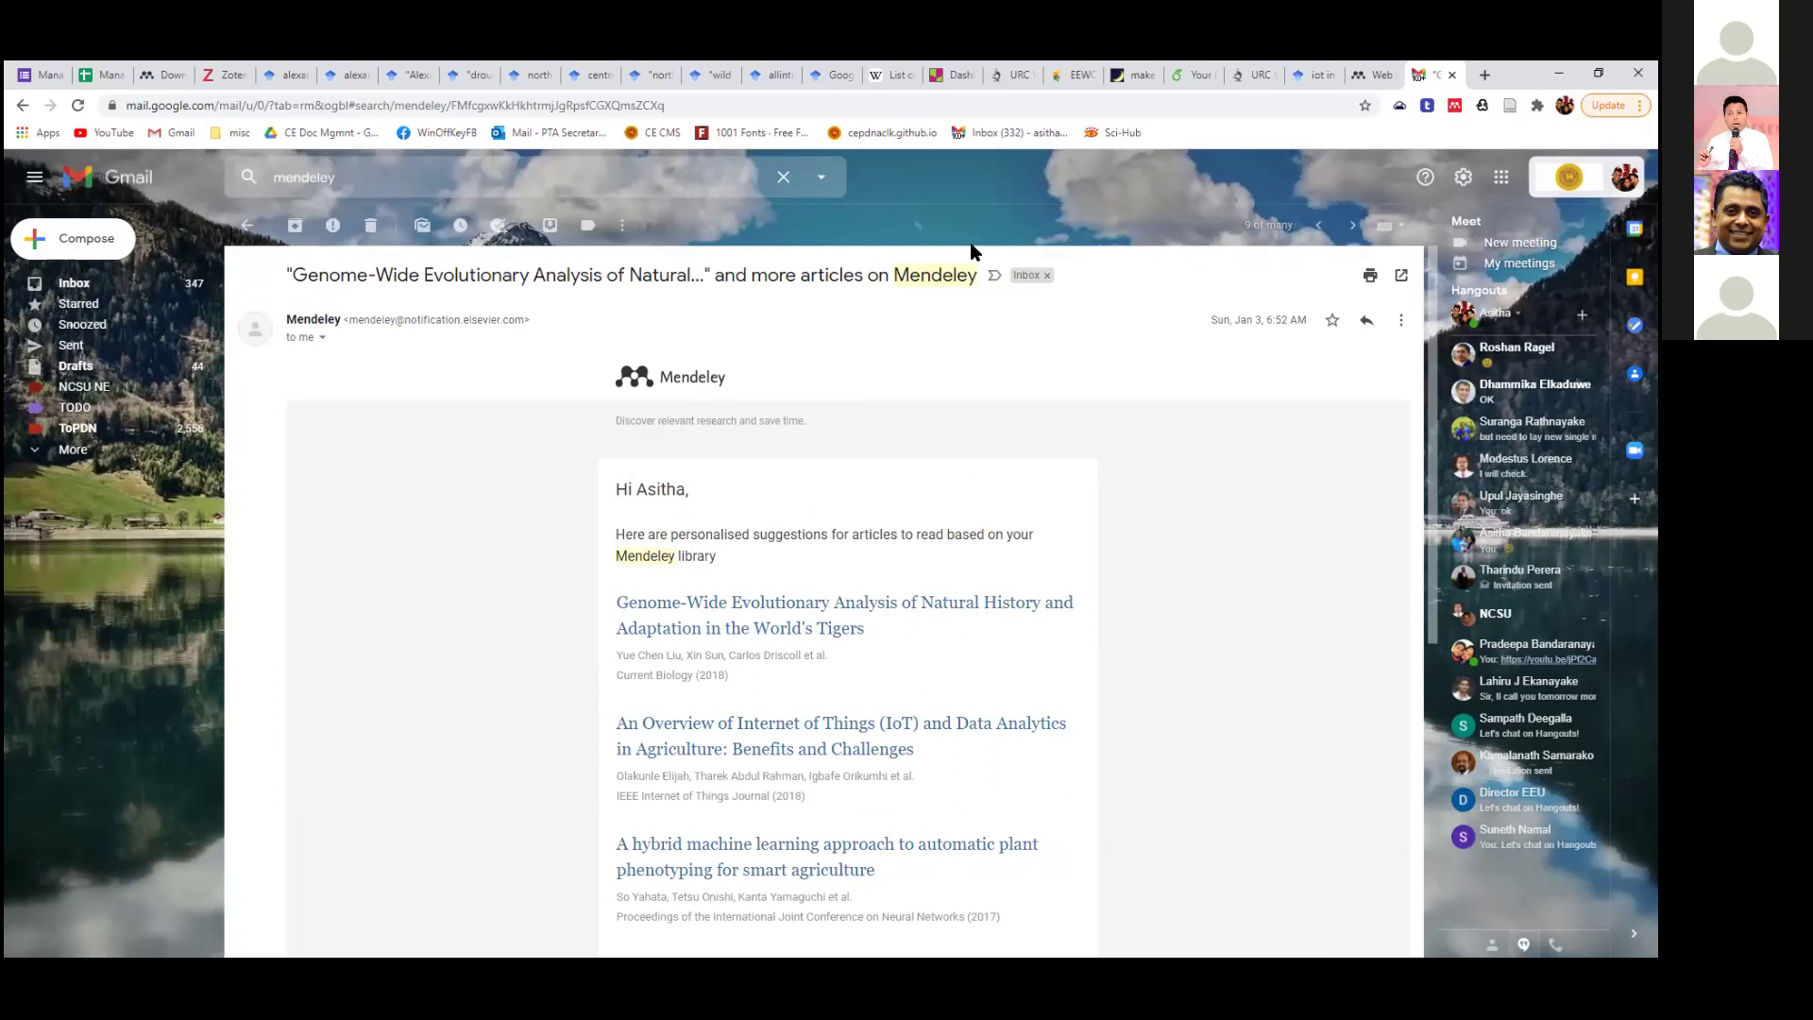
key(alt+Tab)
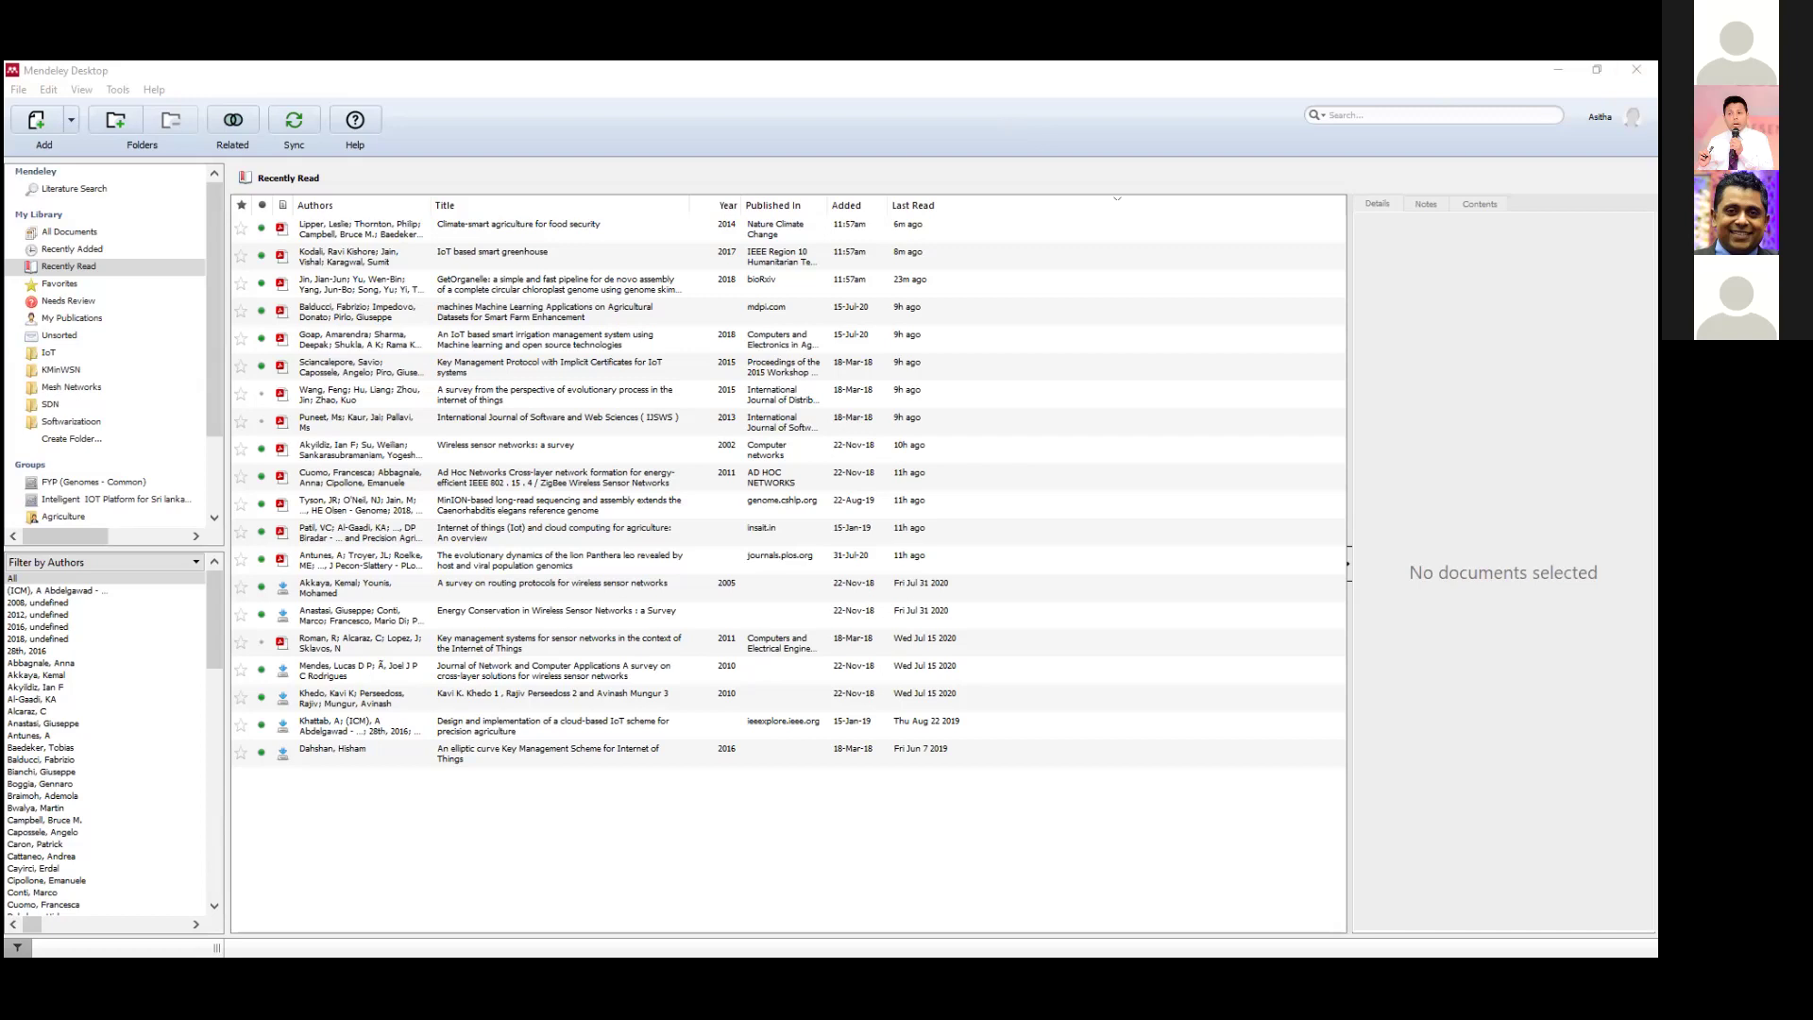
Switch to Word's Document3 and place the cursor after reference [1].
key(alt+Tab)
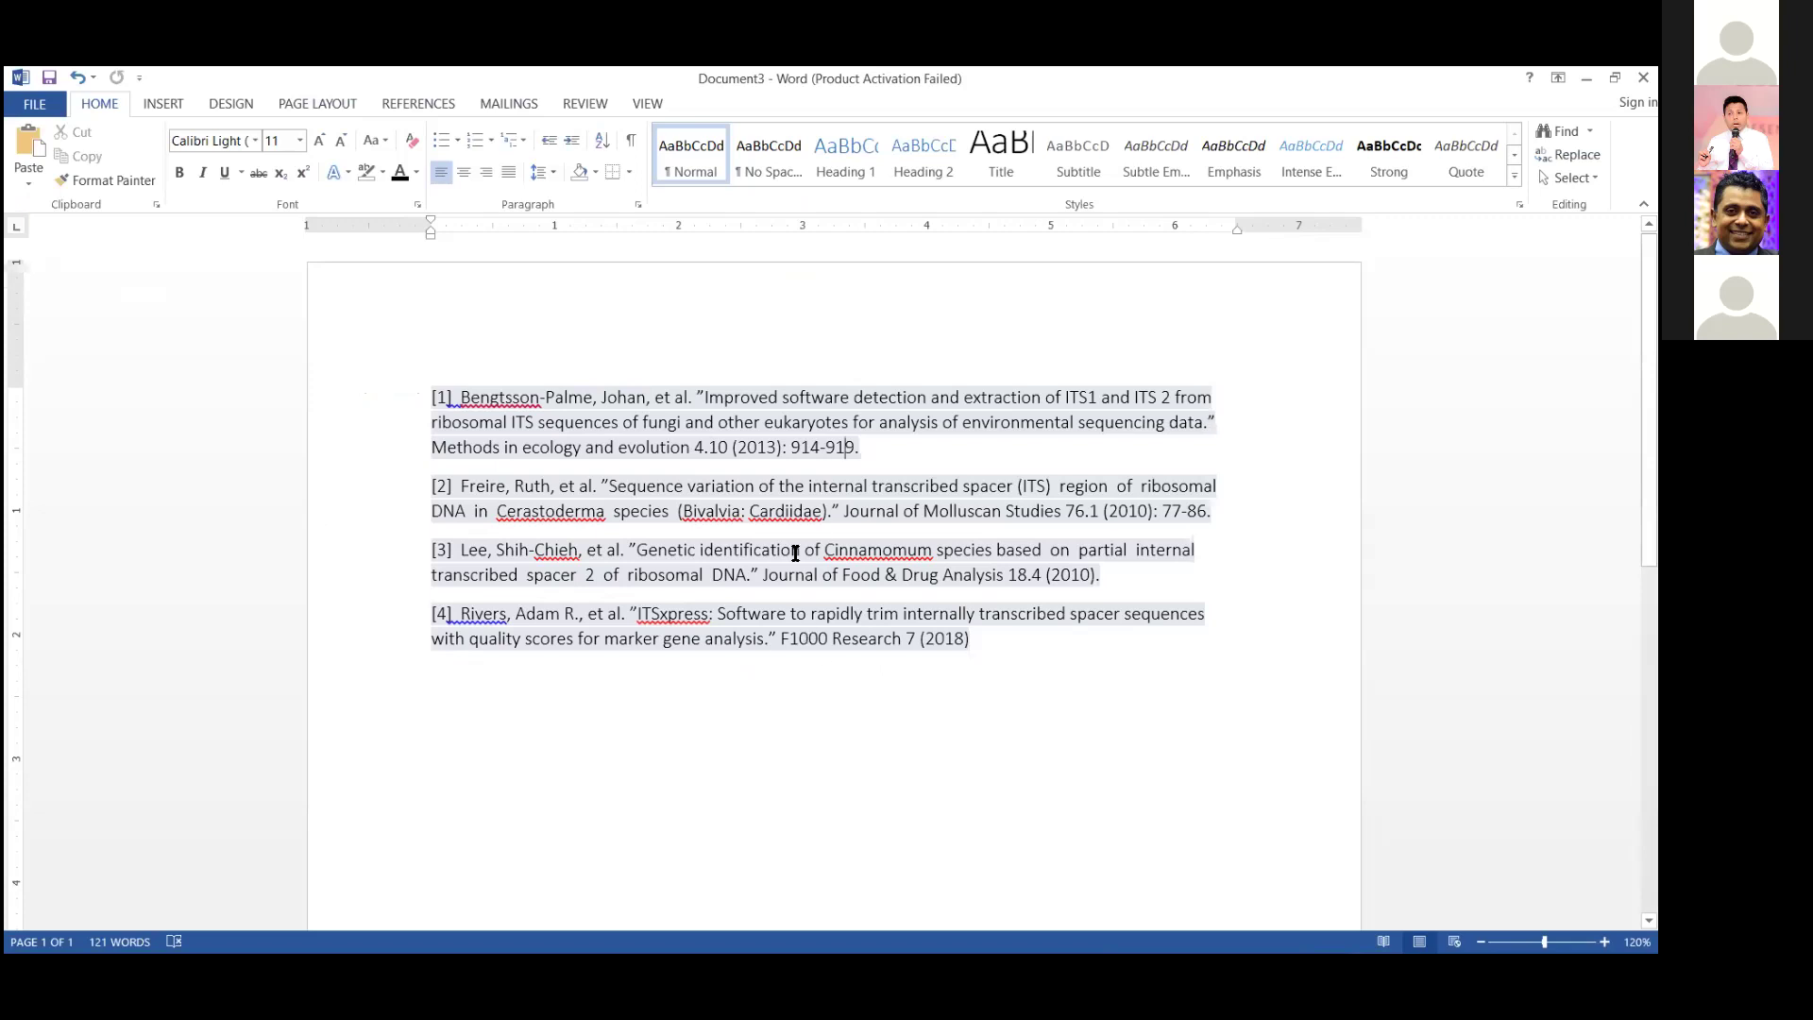
click(864, 448)
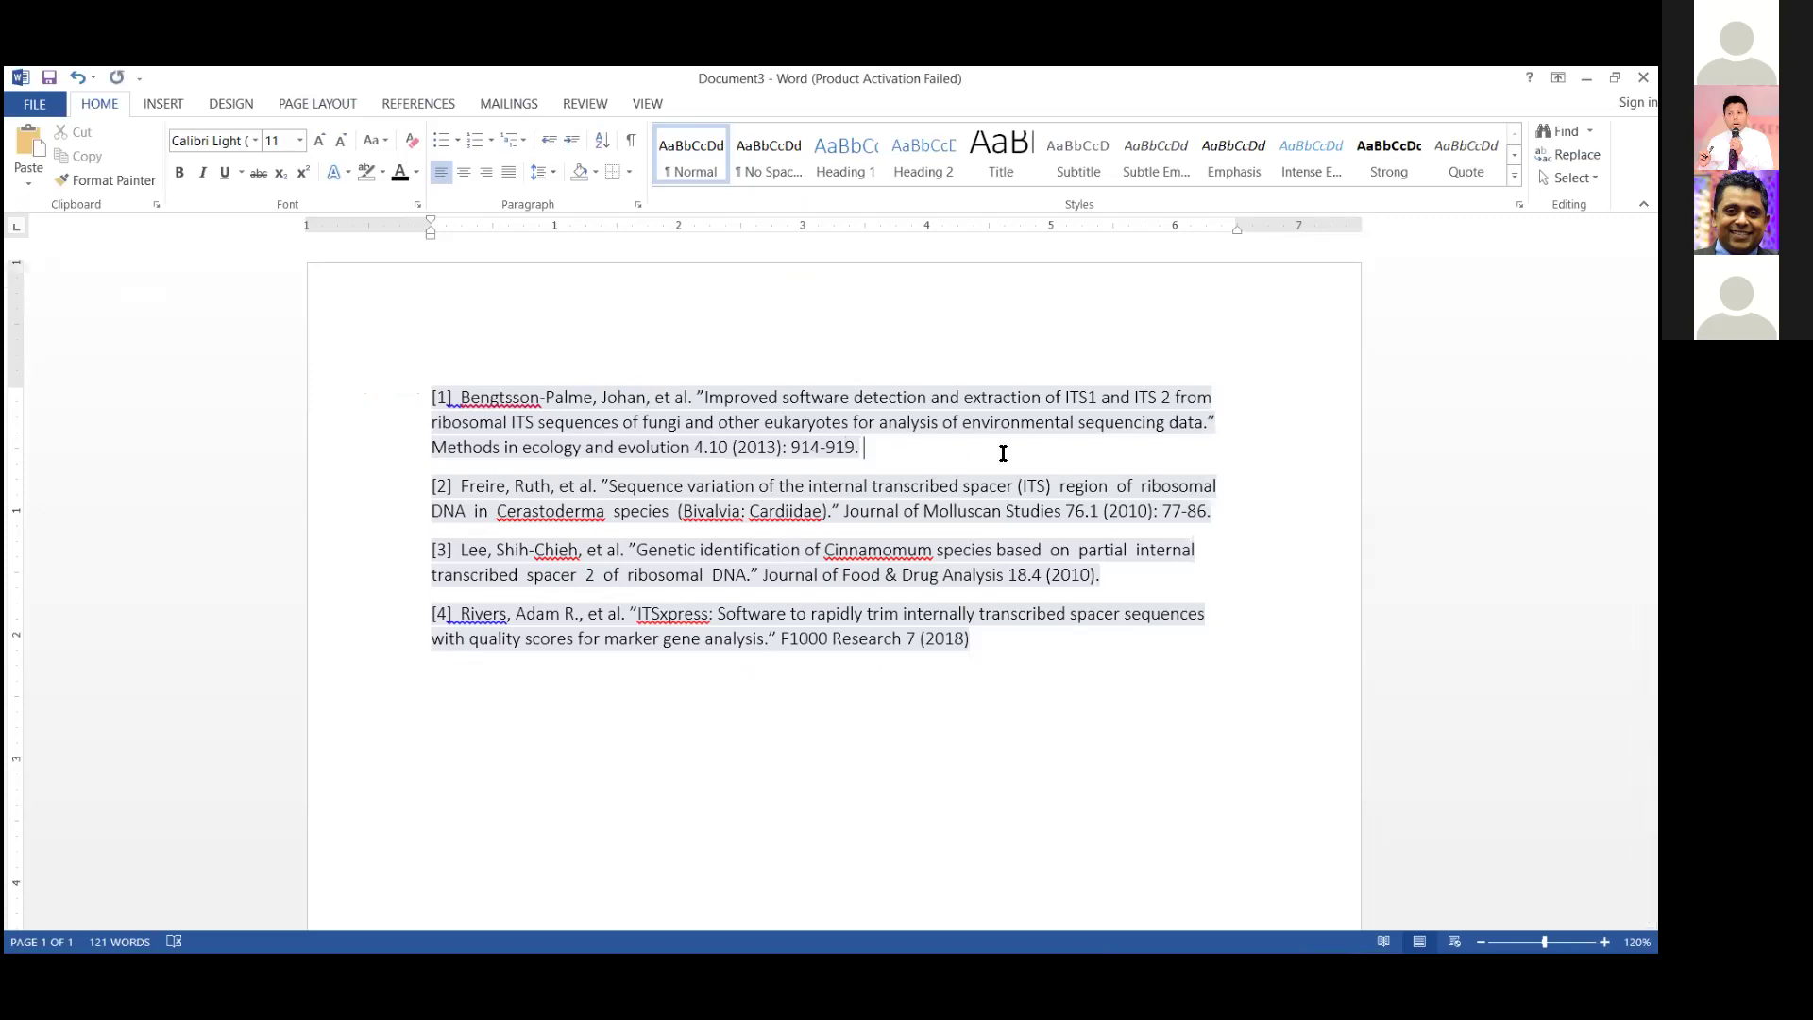
Open AnnualReport2020_NCSU.docx from Word's Recent Documents list.
click(34, 103)
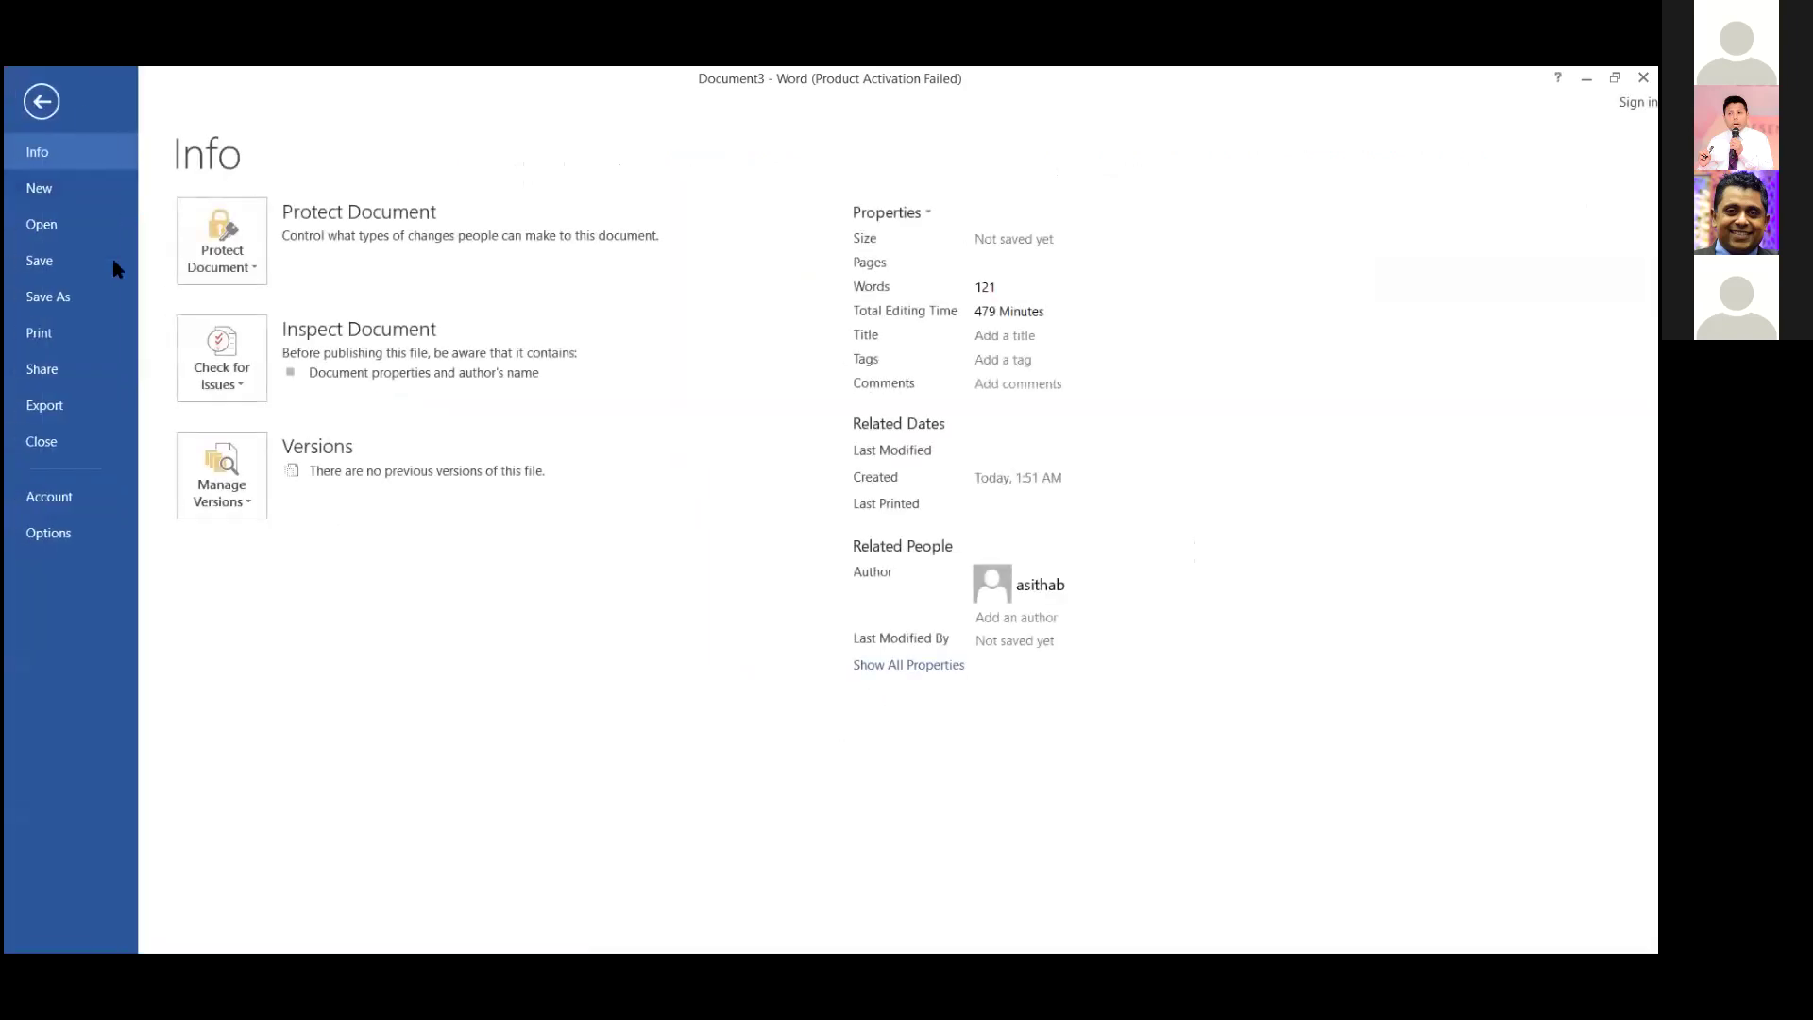
click(82, 234)
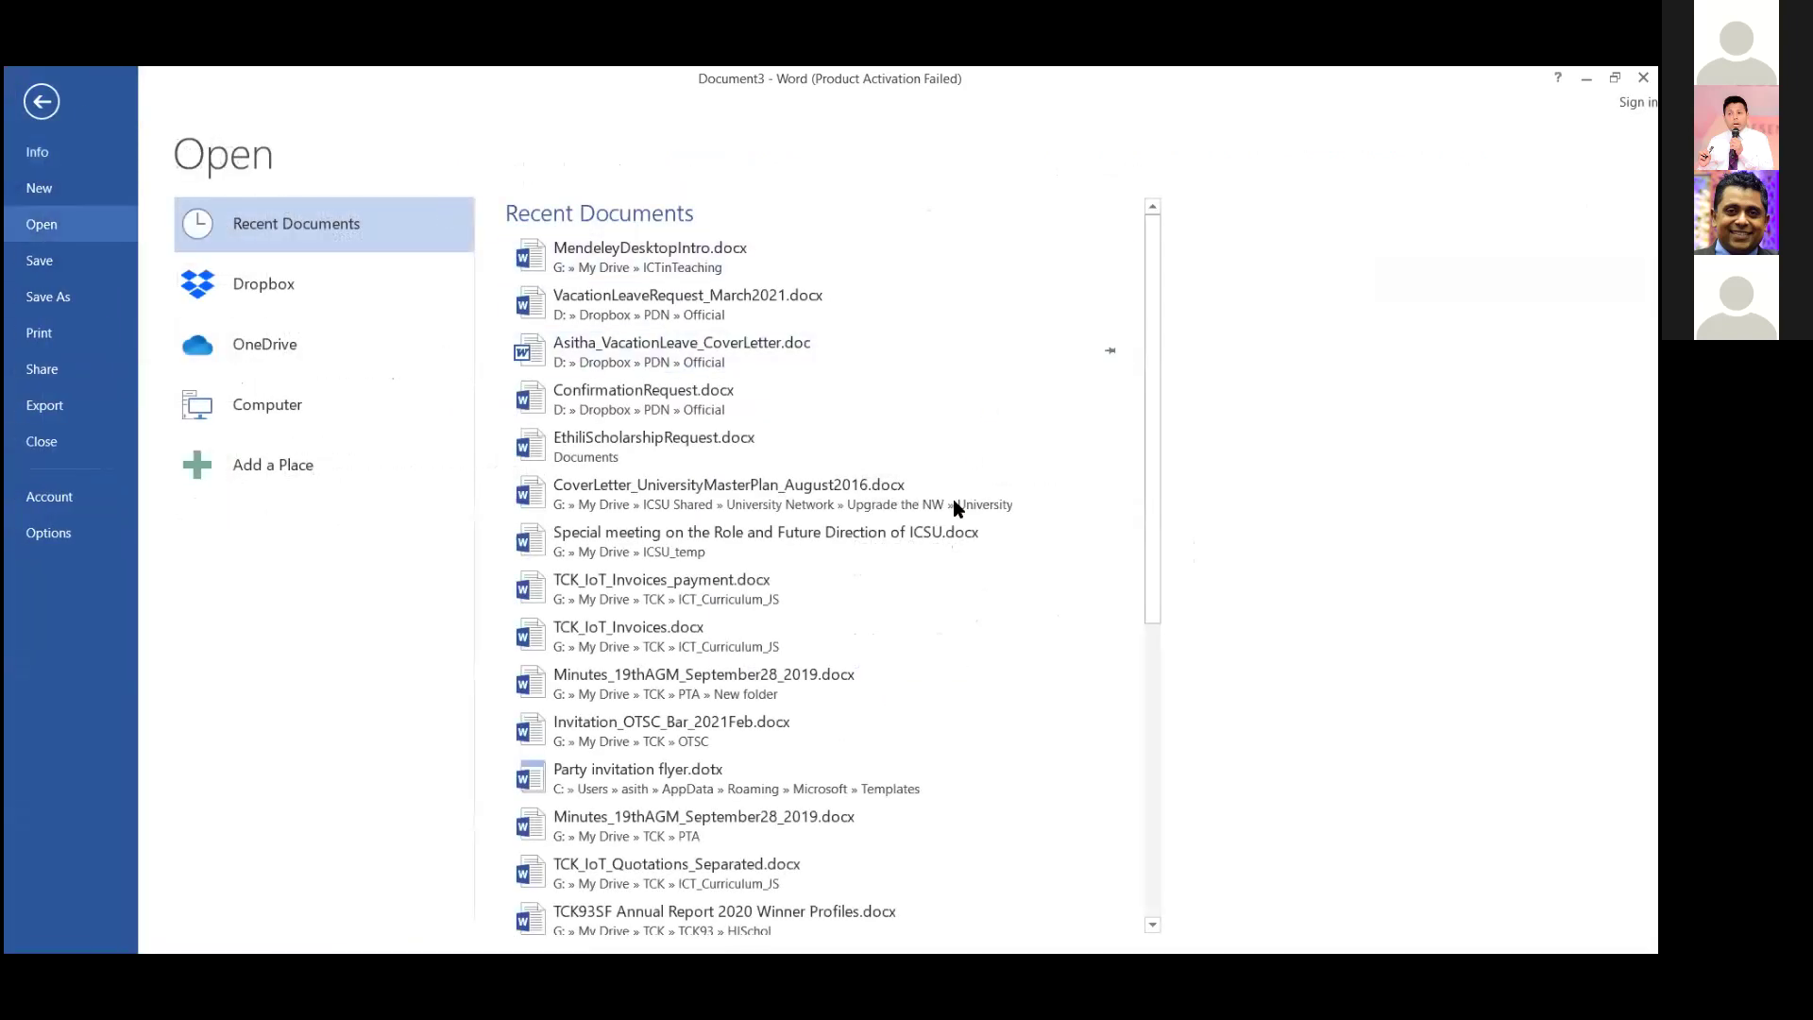
scroll(789, 395, down, 3)
scroll(789, 393, down, 3)
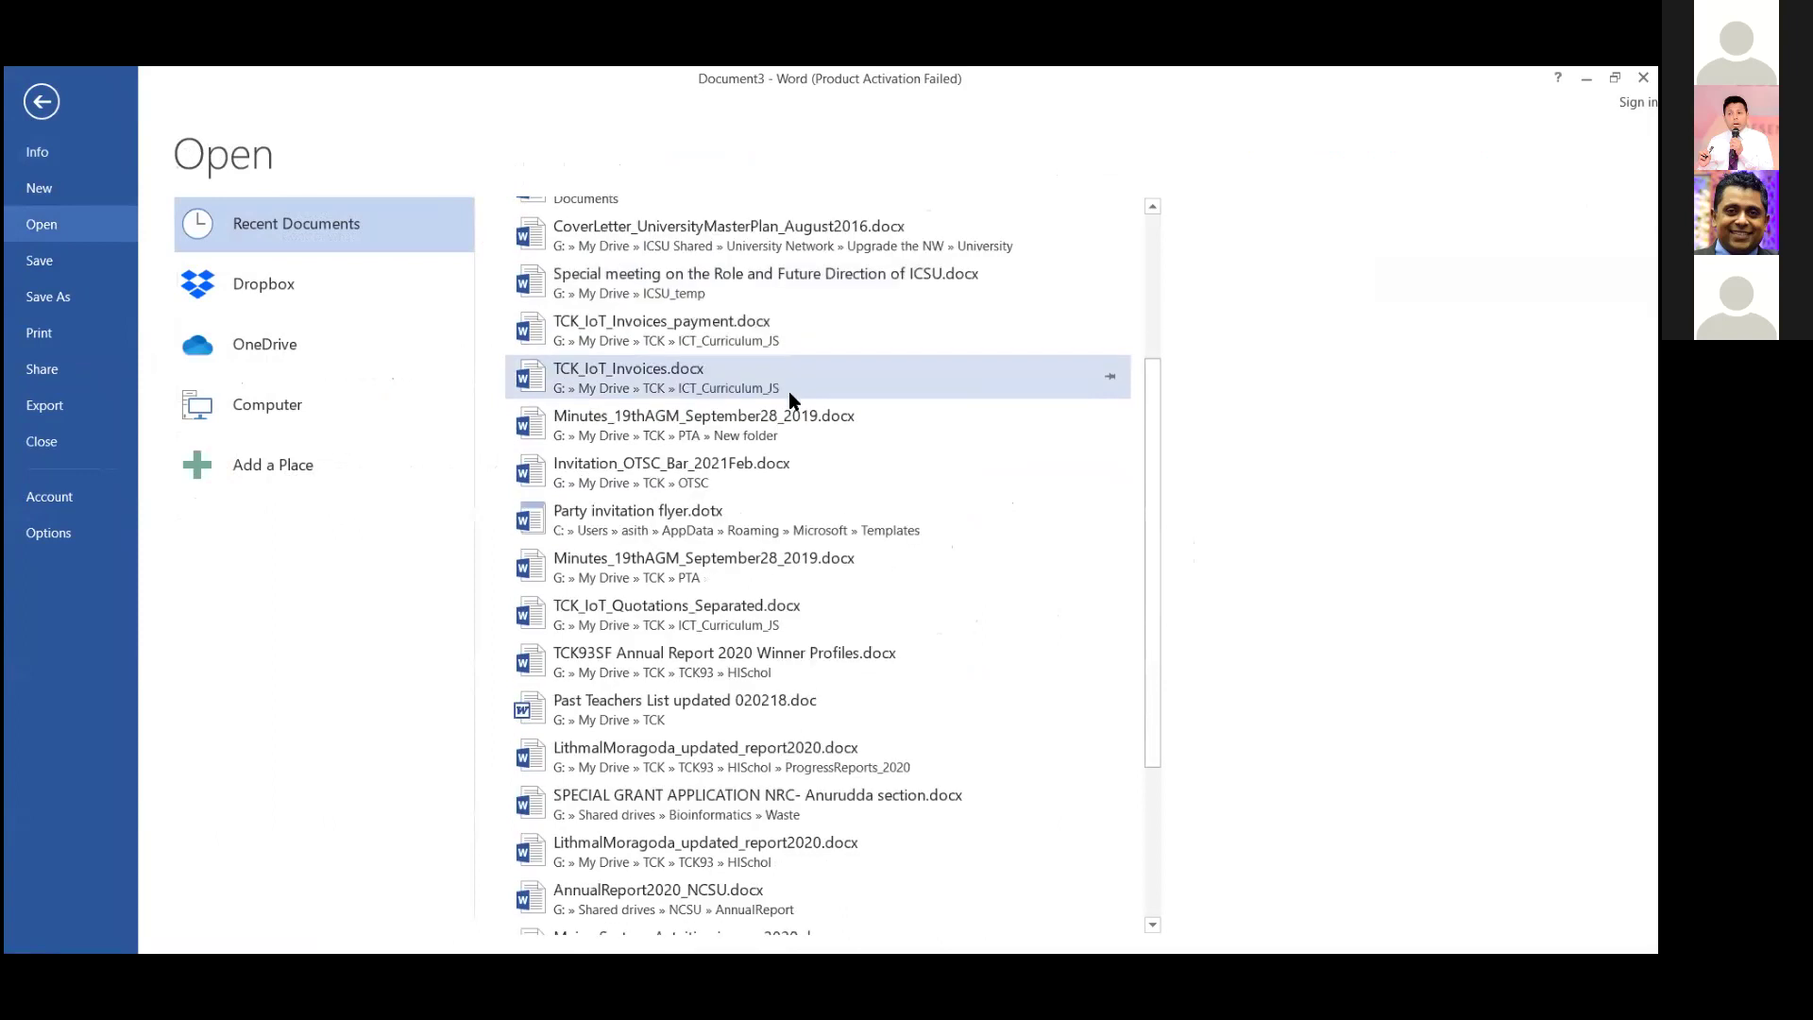
scroll(789, 400, down, 3)
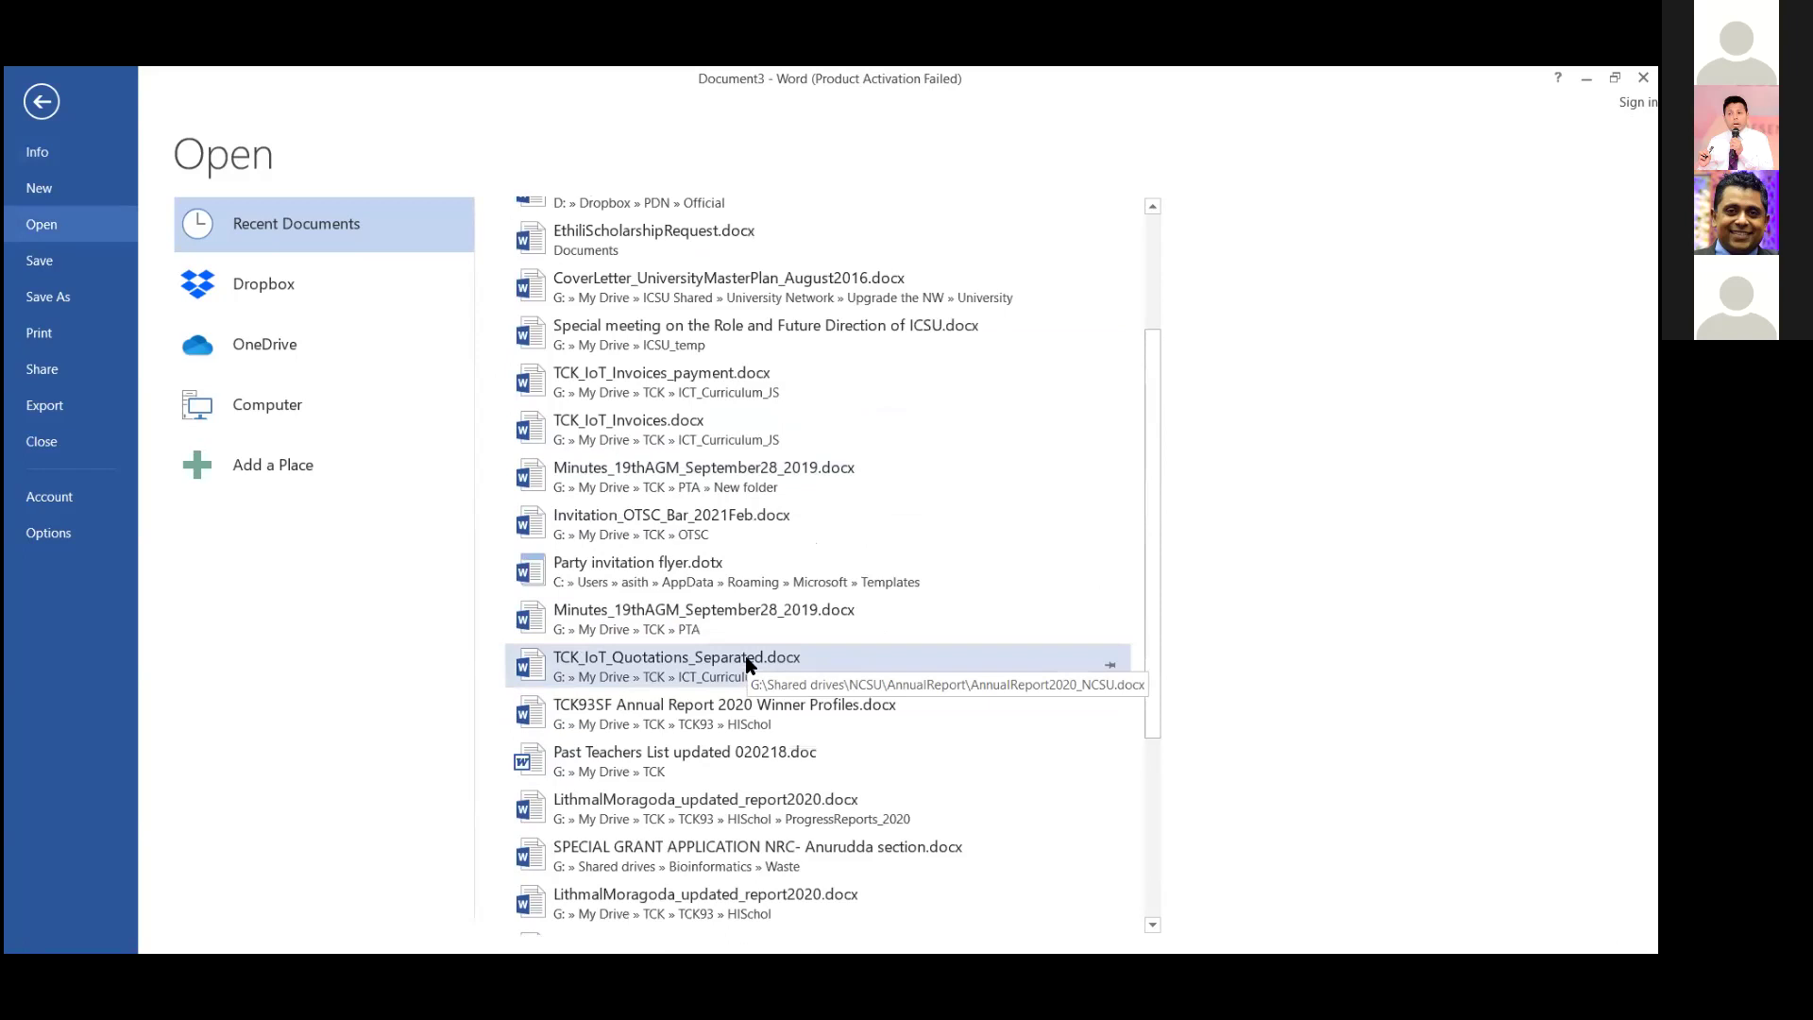
scroll(746, 664, down, 3)
click(711, 623)
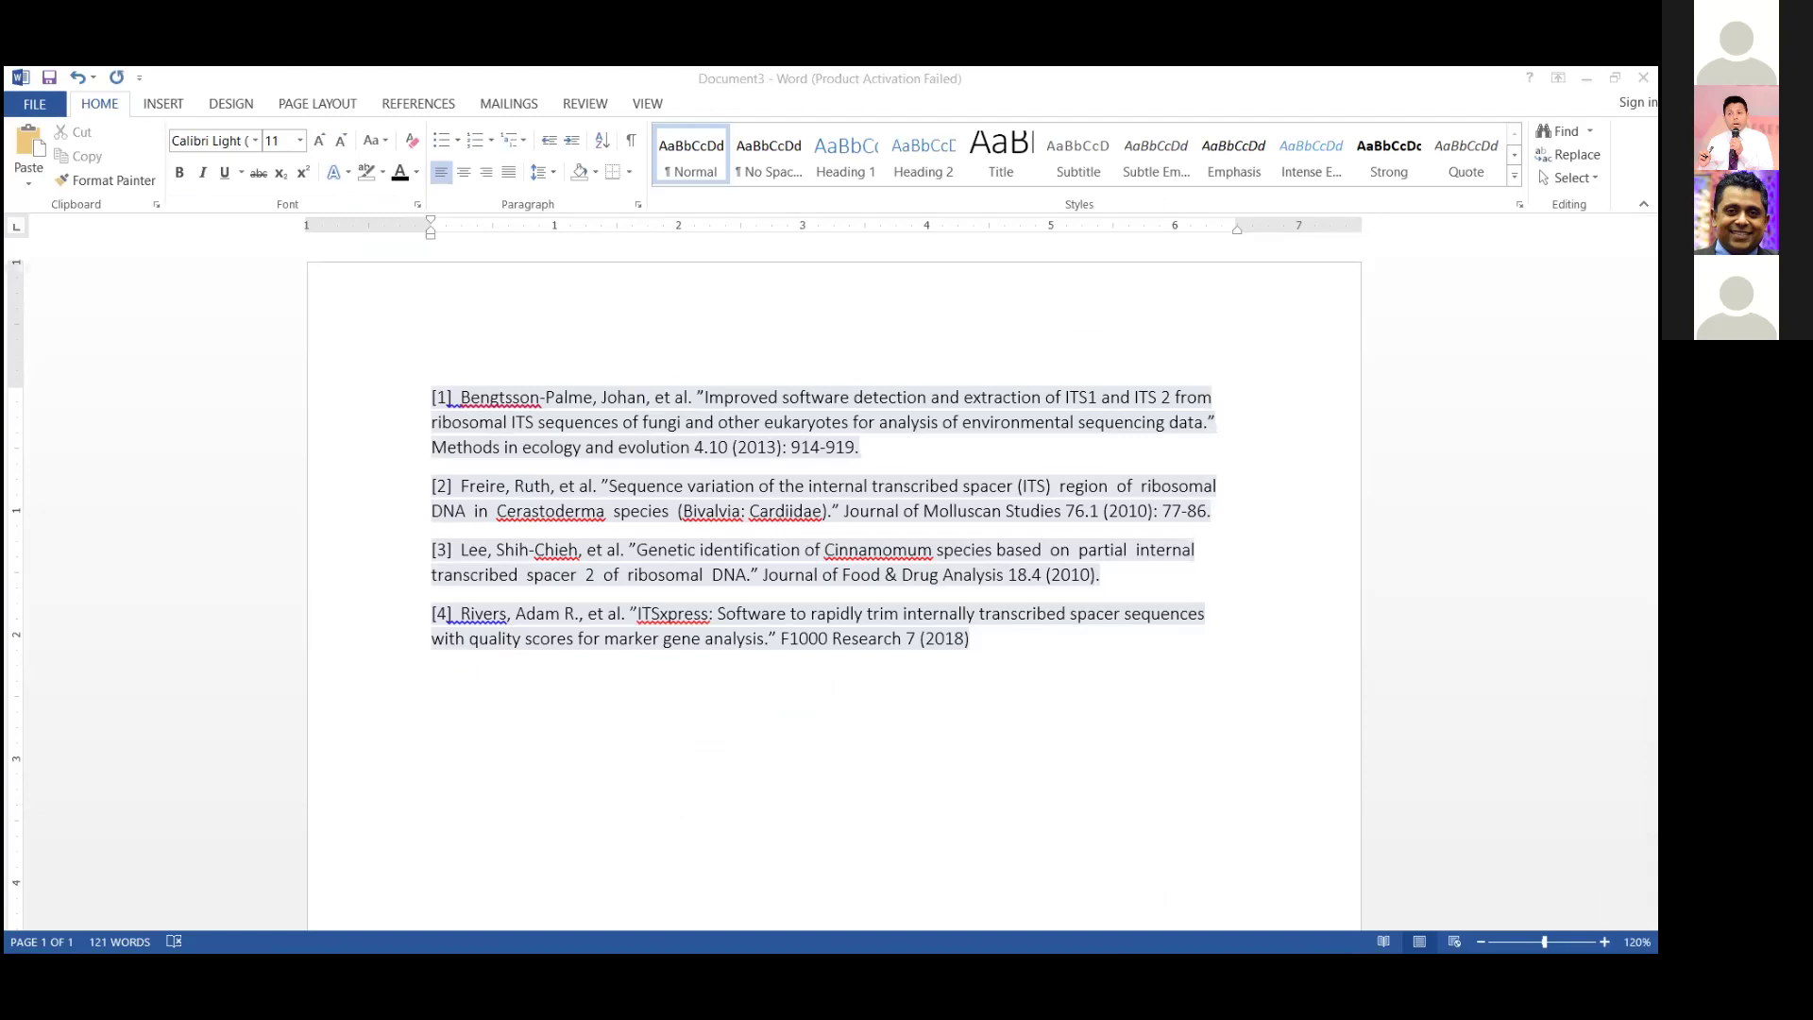
key(alt+Tab)
Confirm Mendeley's Tools menu shows 'Uninstall MS Word Plugin', then return to the annual report.
click(118, 90)
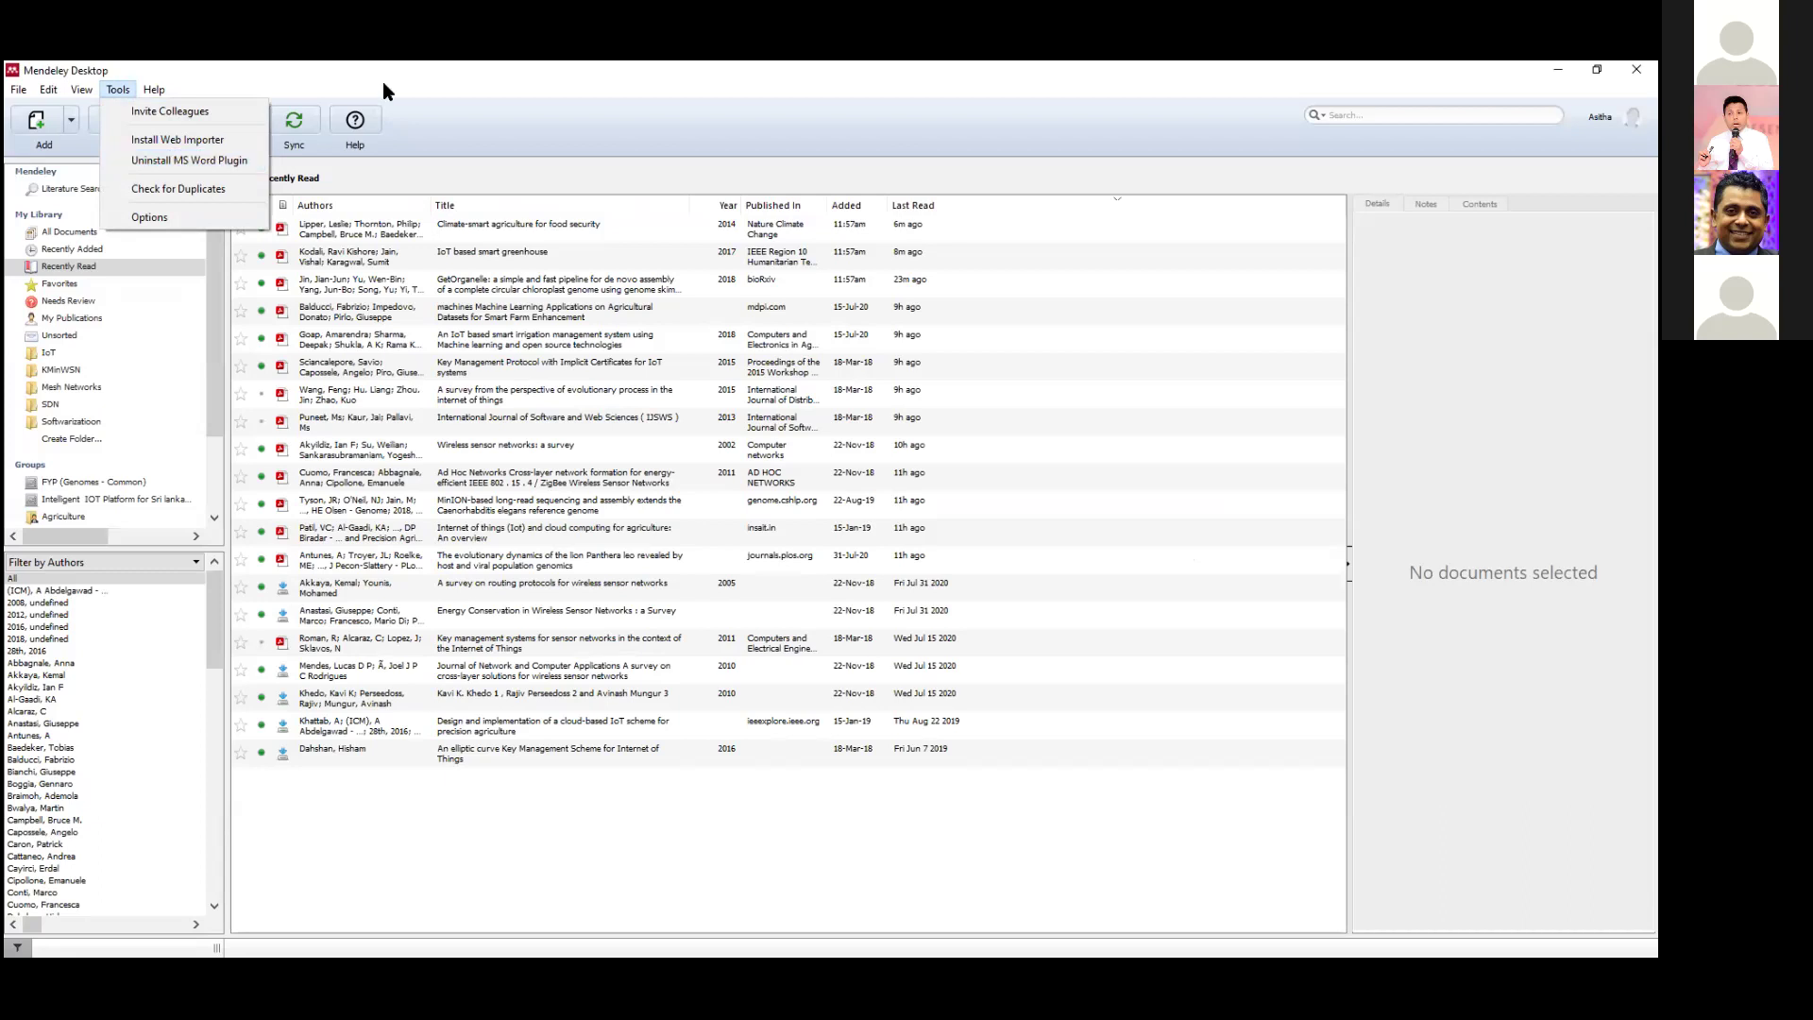
key(alt+Tab)
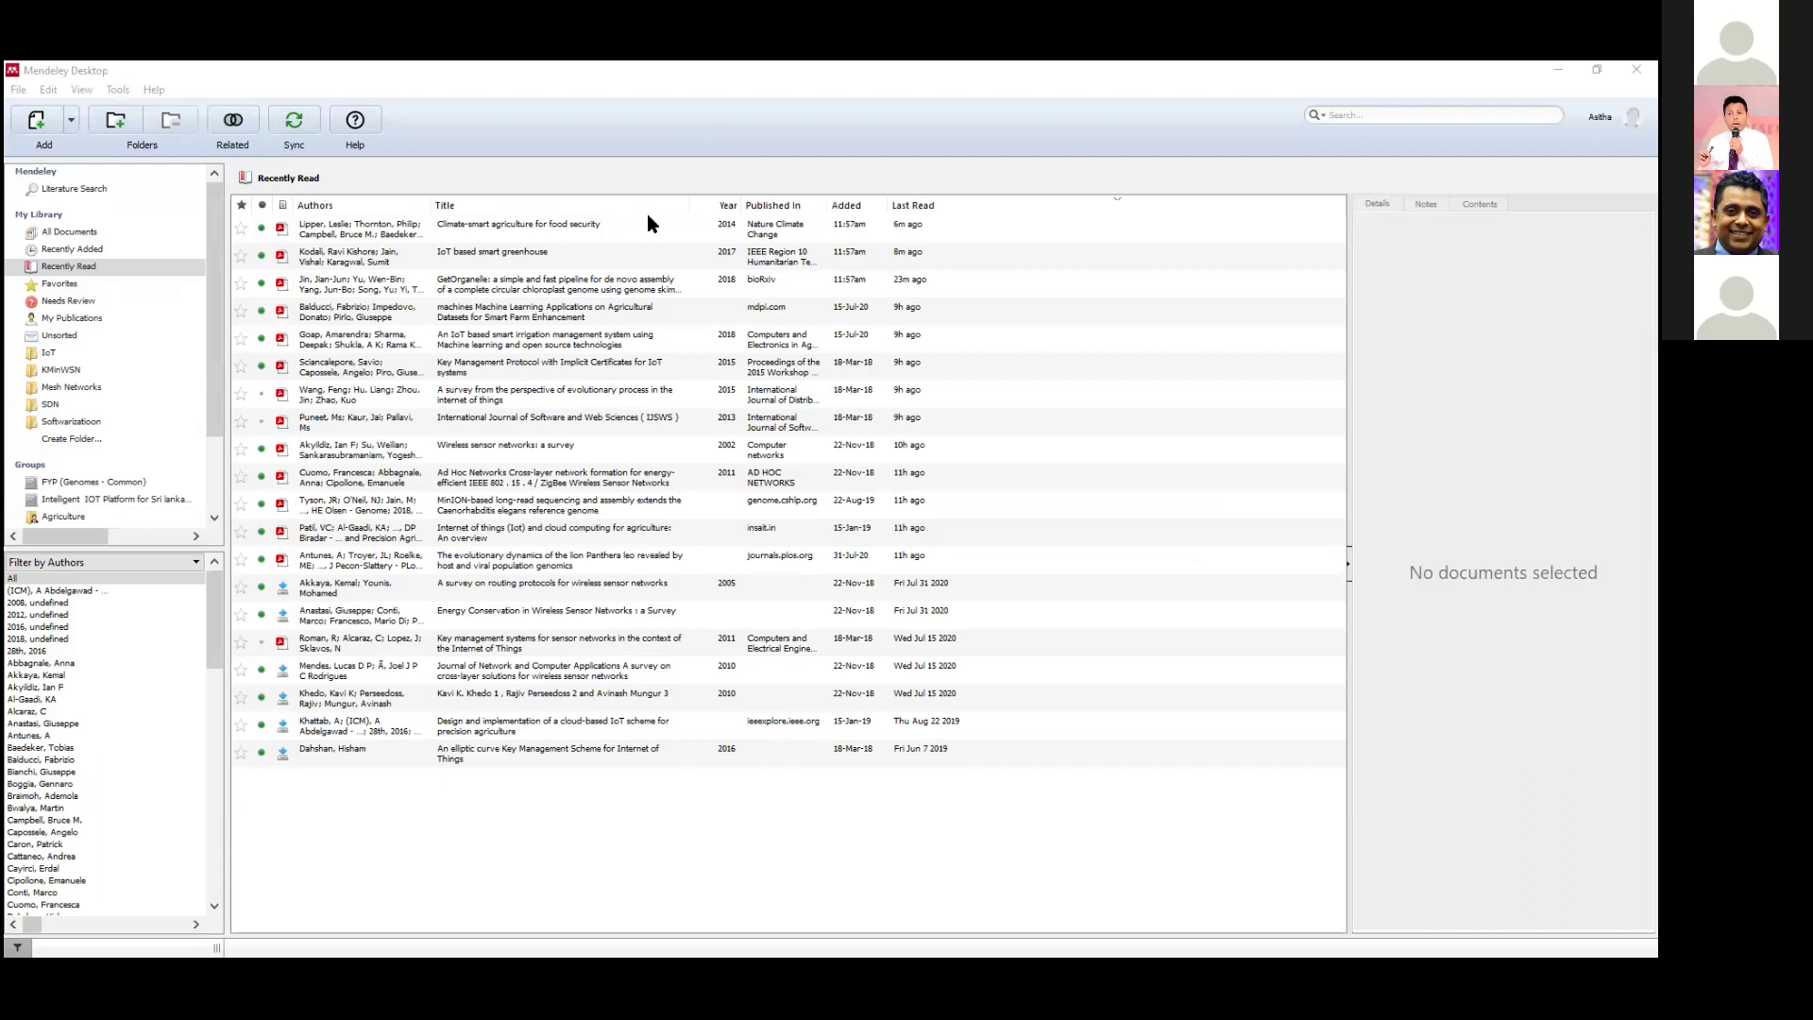
key(alt+Tab)
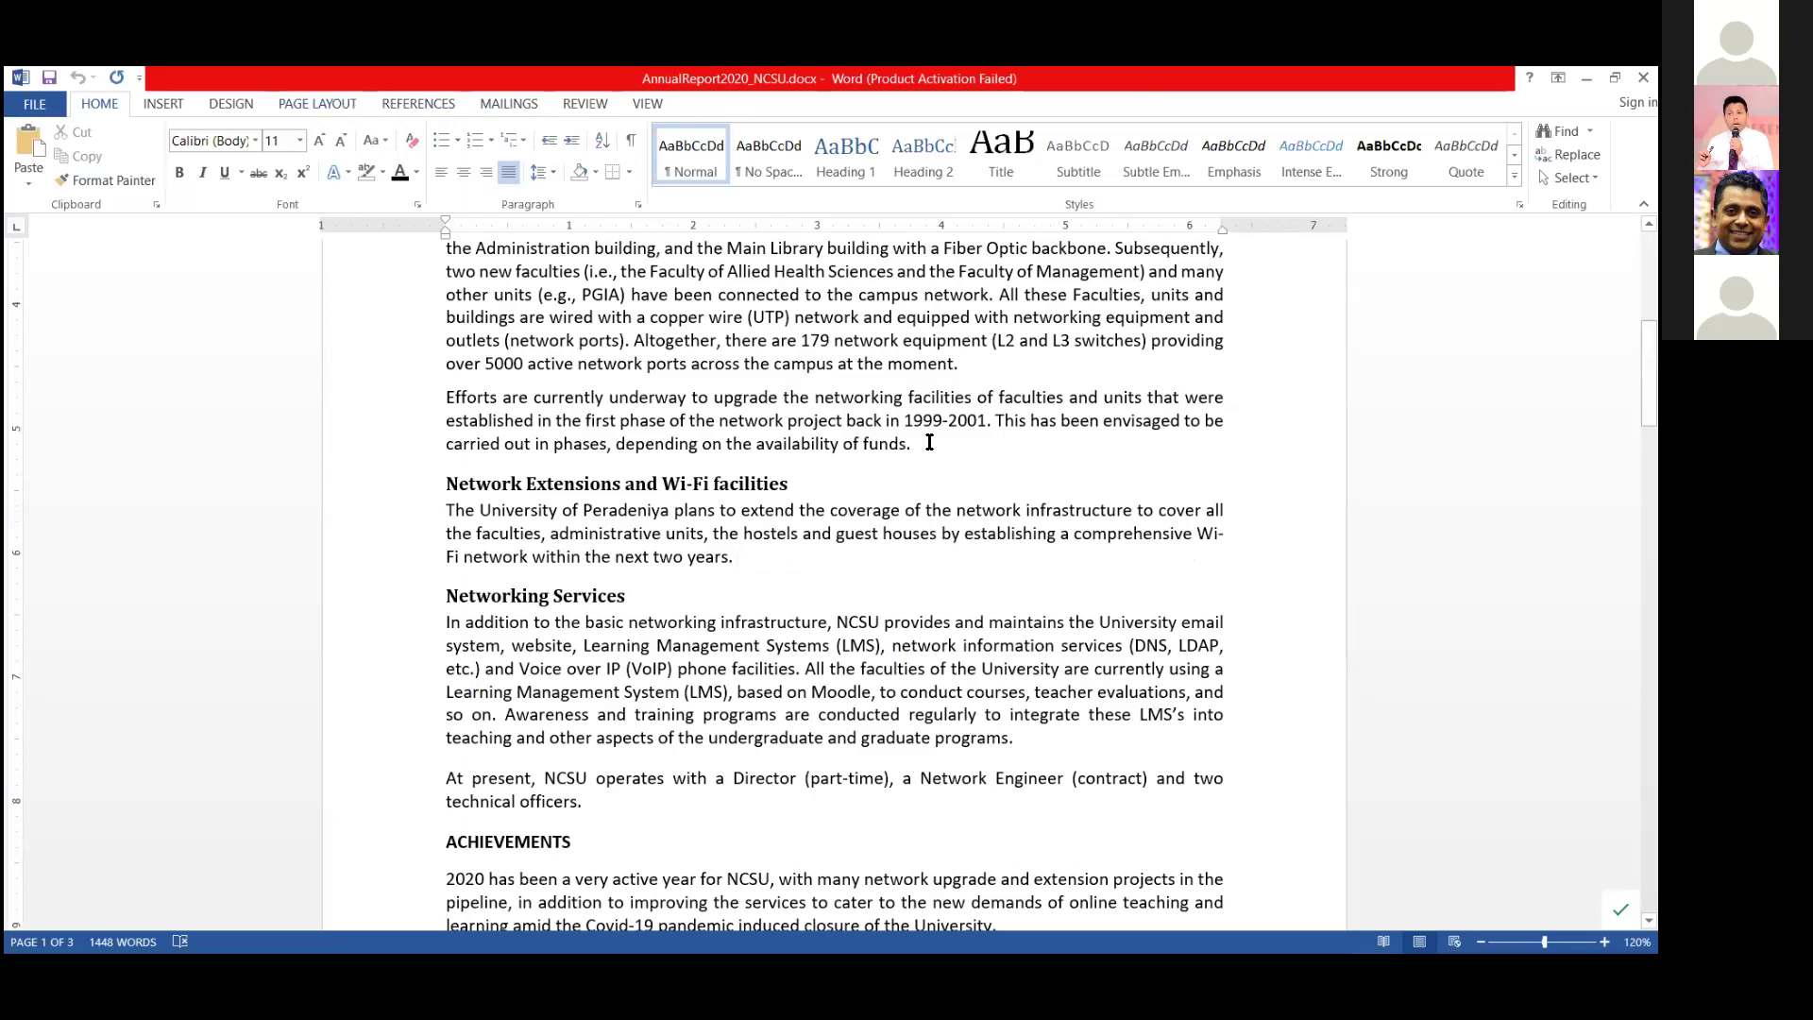
Use Insert Citation to cite three references after the funding sentence and Hiertz et al., 2010 after Wi-Fi.
click(399, 102)
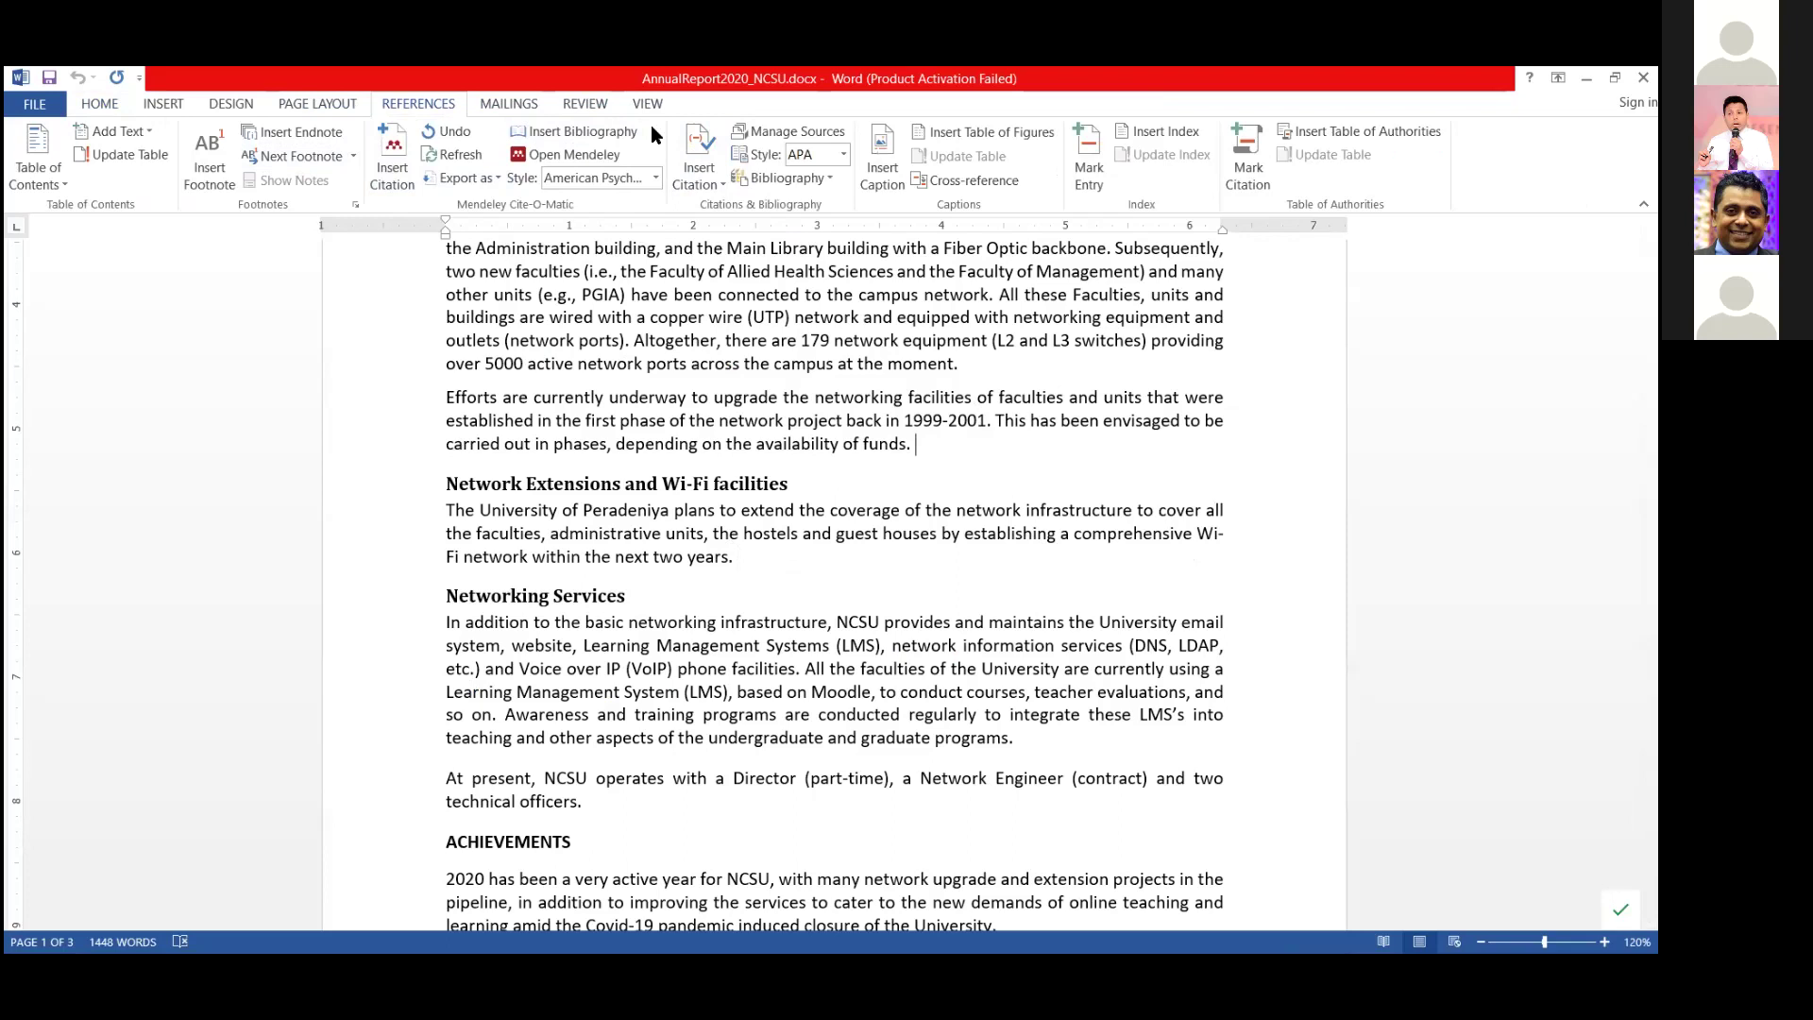
click(395, 153)
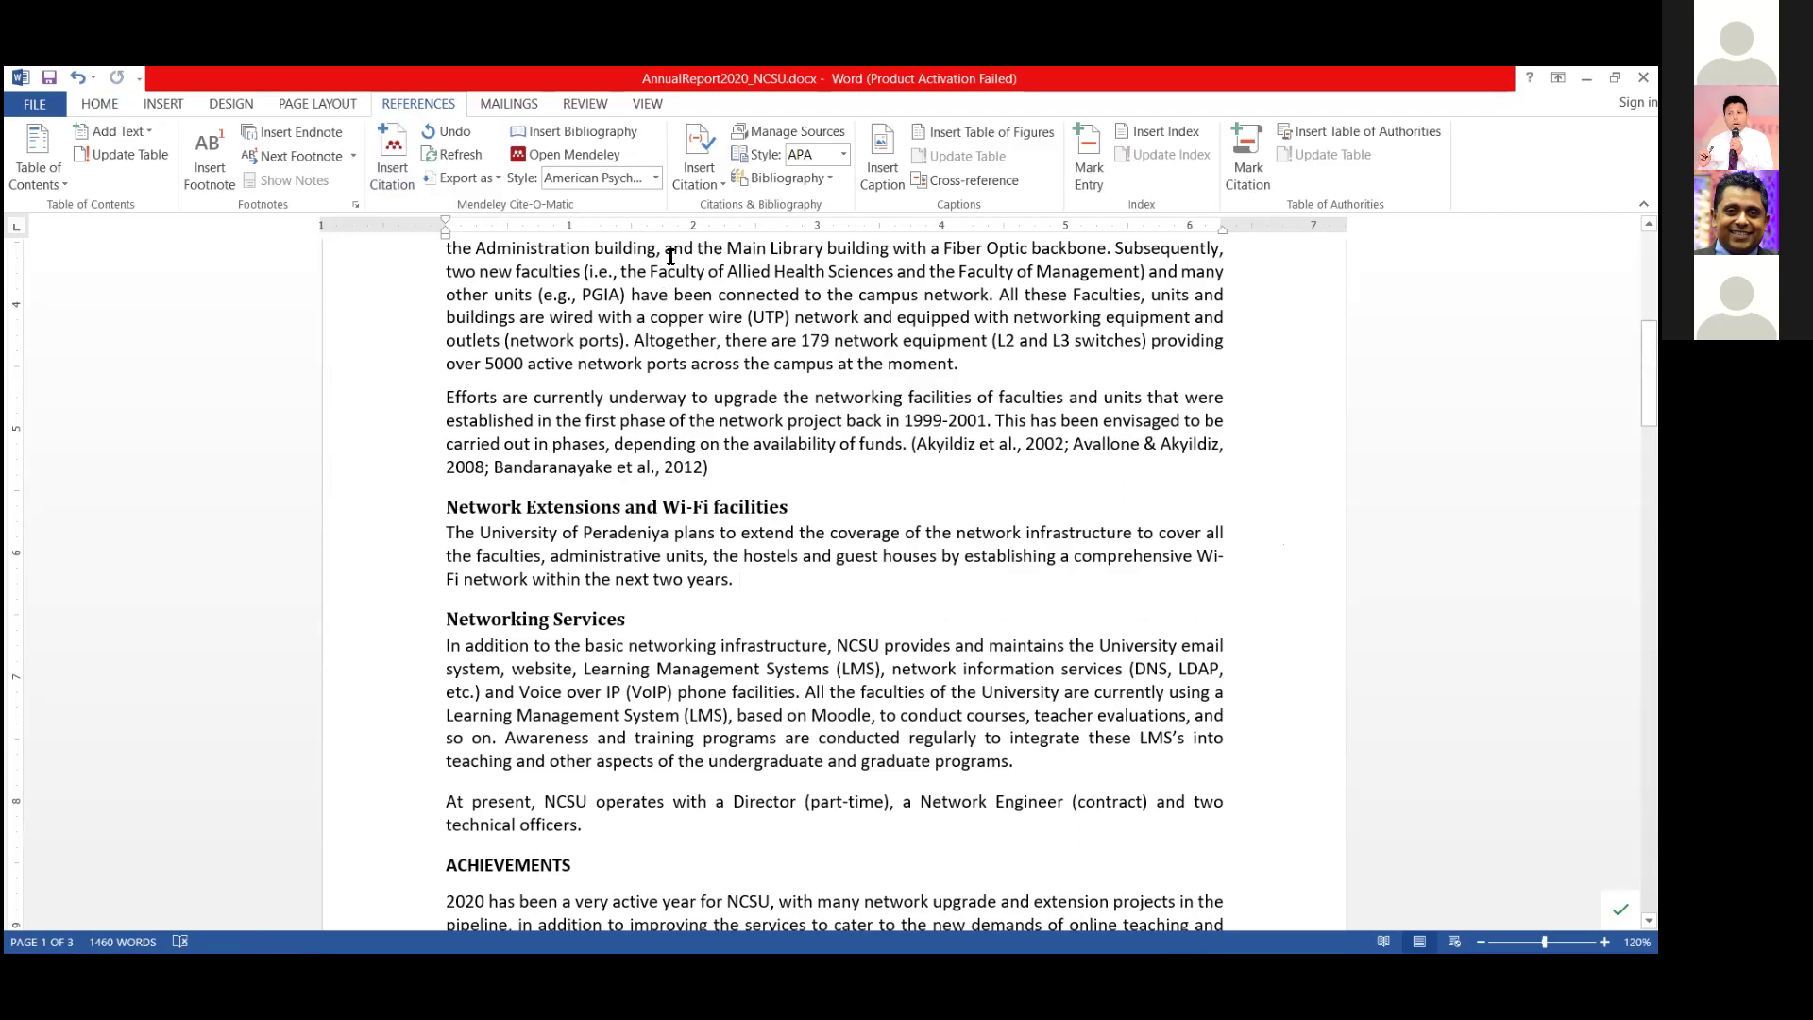
click(603, 157)
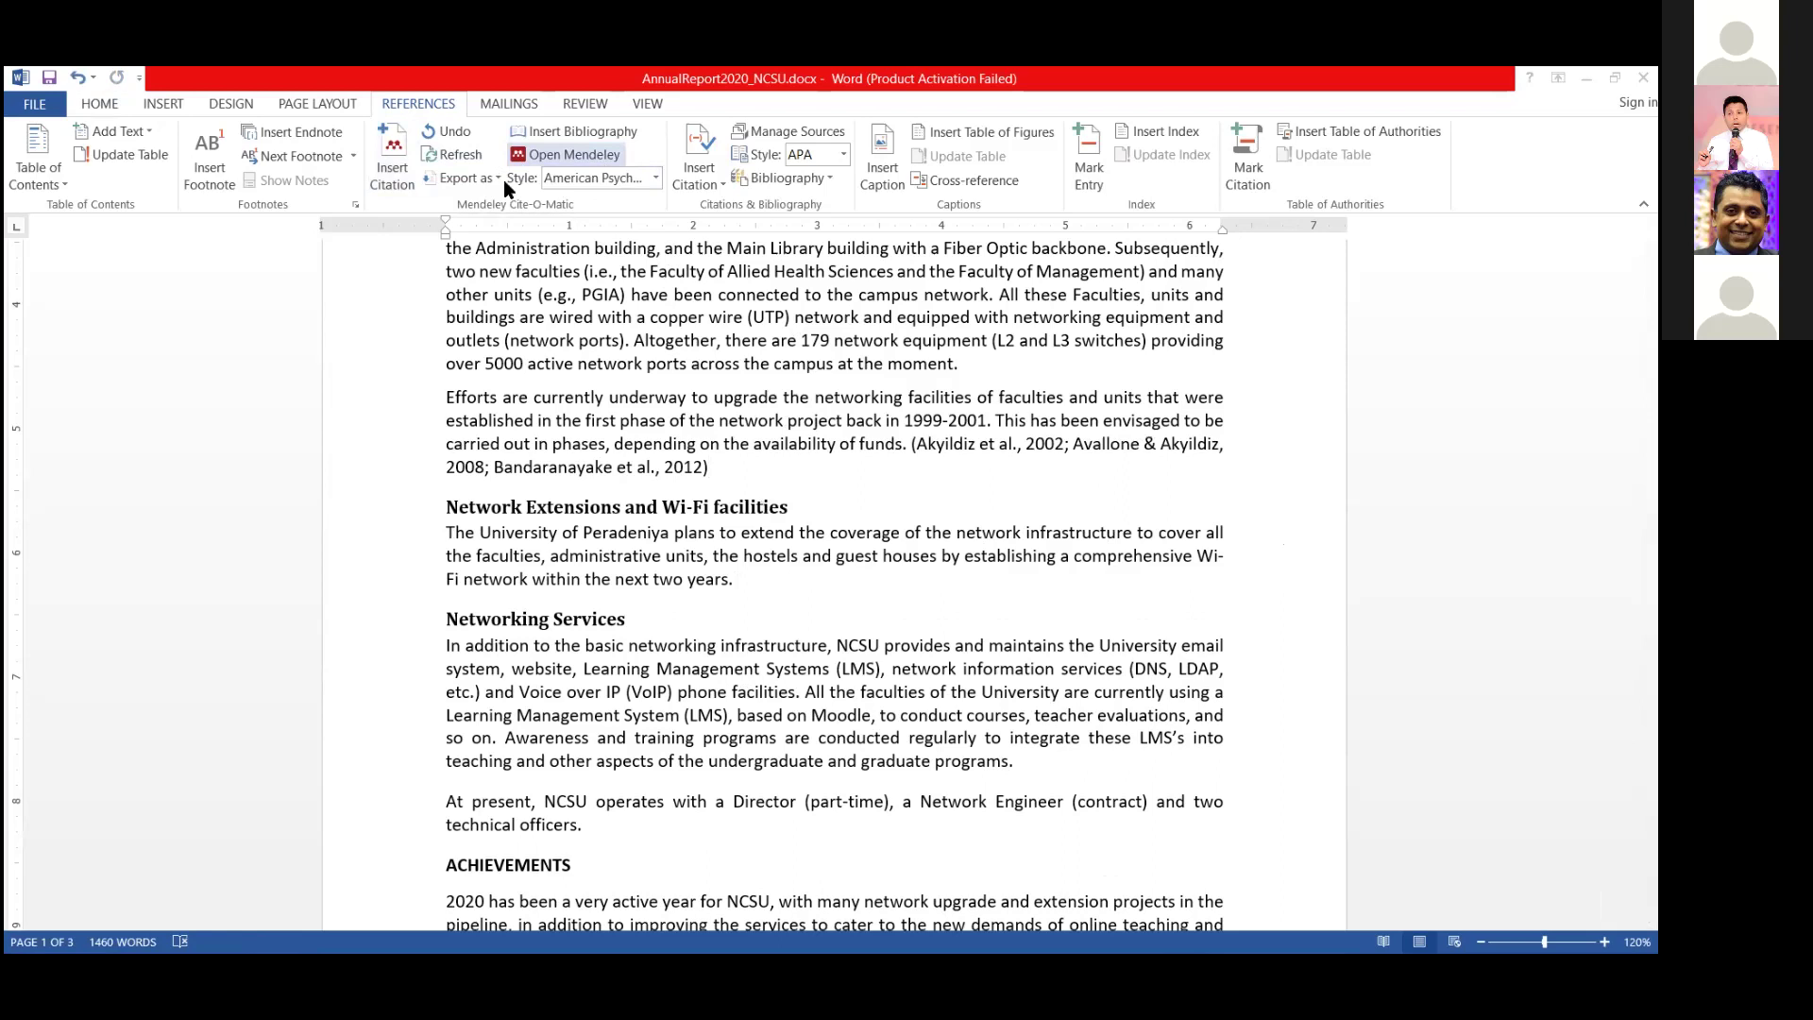
click(394, 170)
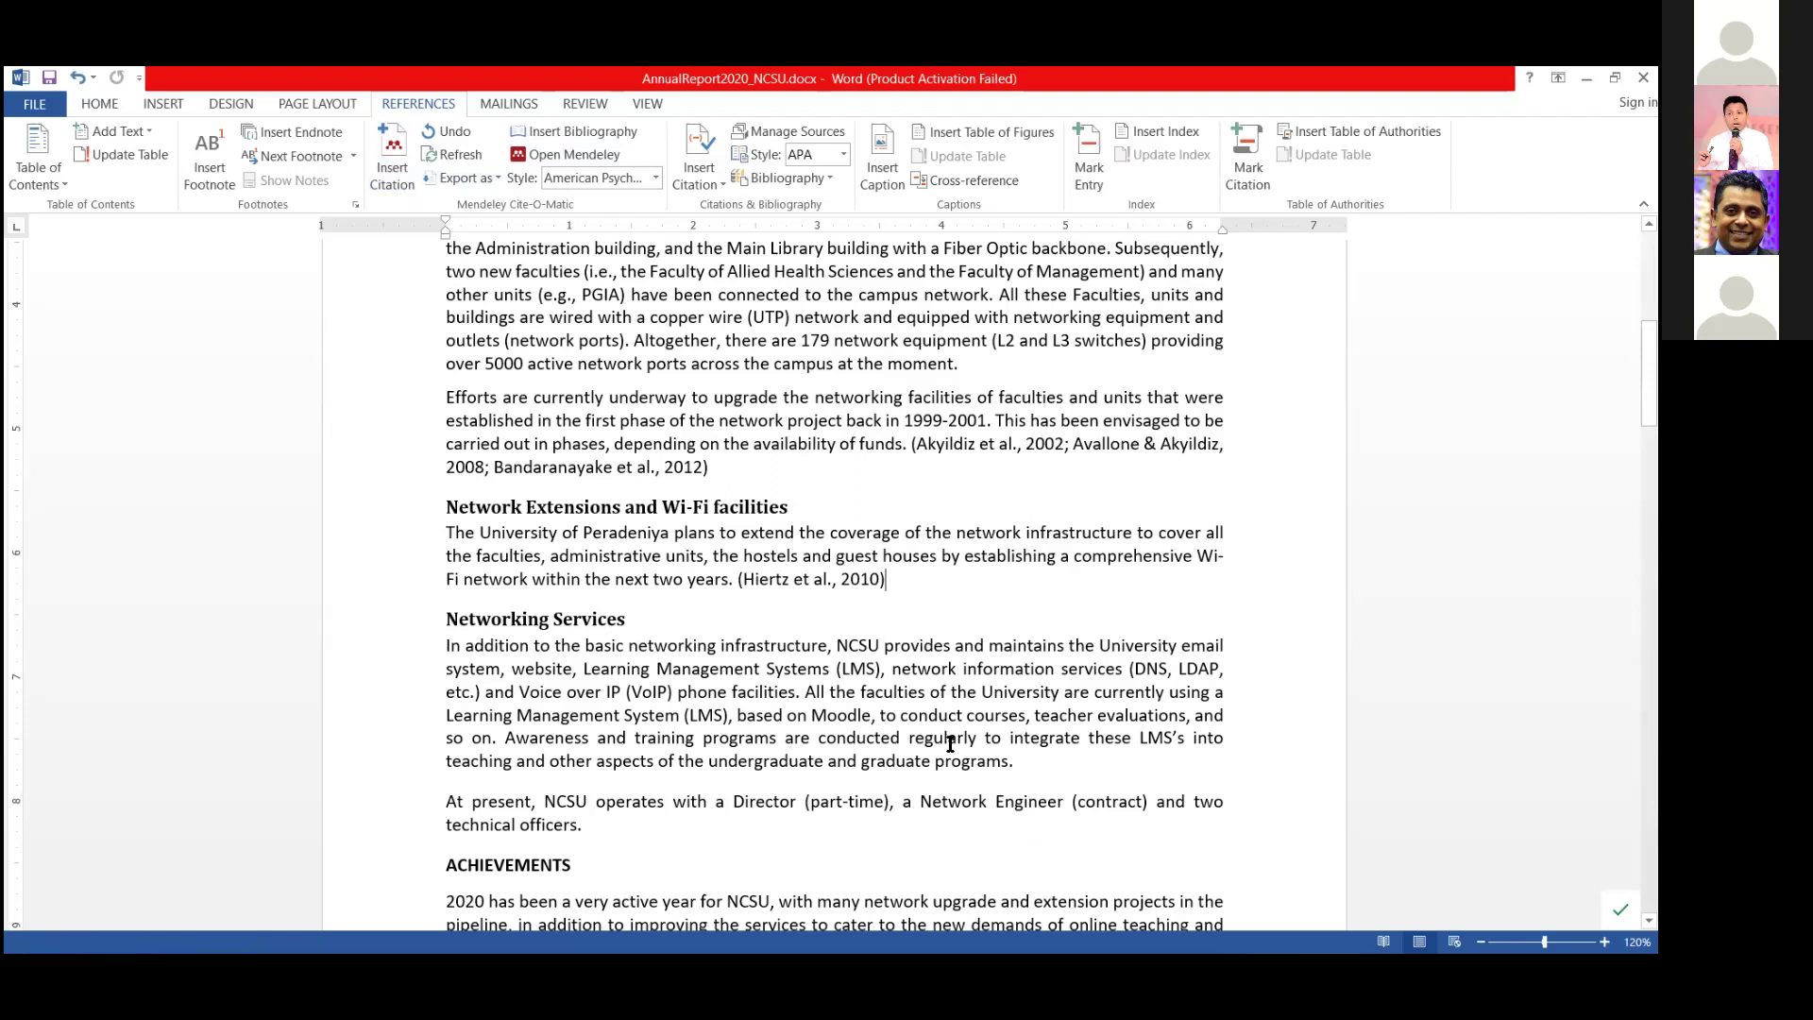
click(924, 584)
click(388, 162)
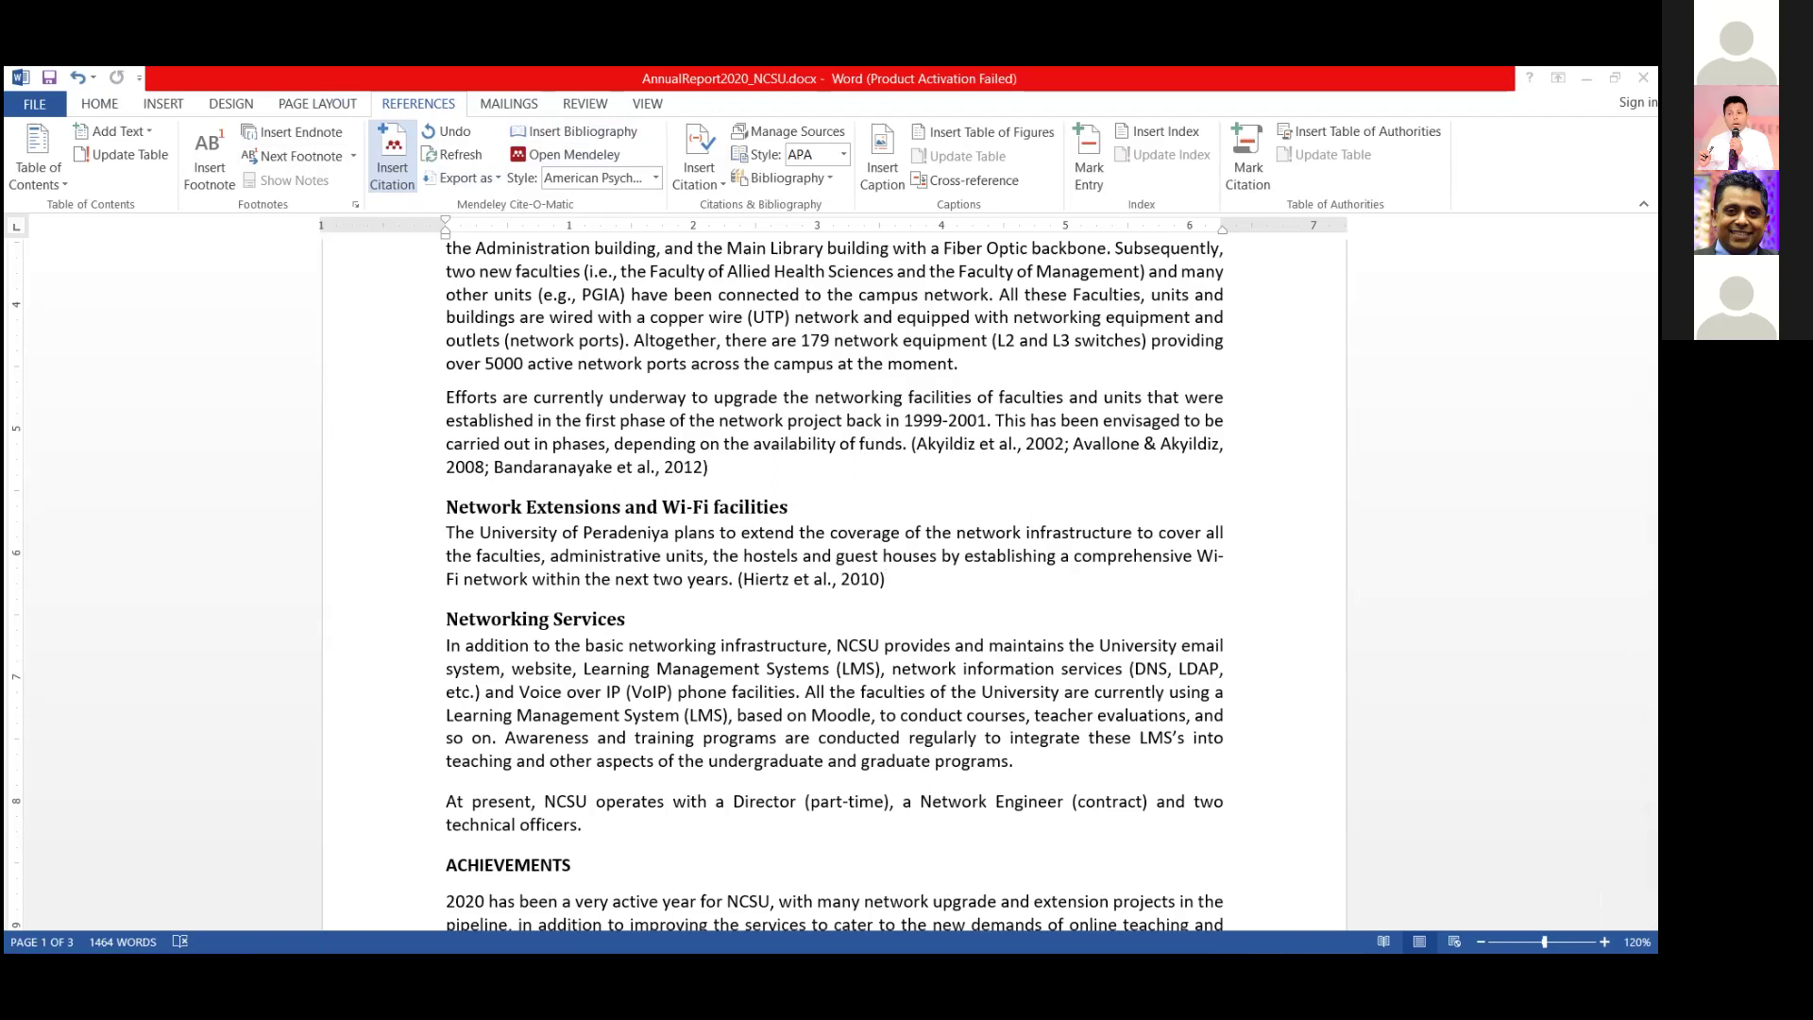
Cite the HomeMesh paper from the Mesh Networks folder, adding (He et al., 2008) after Hiertz.
key(alt+Tab)
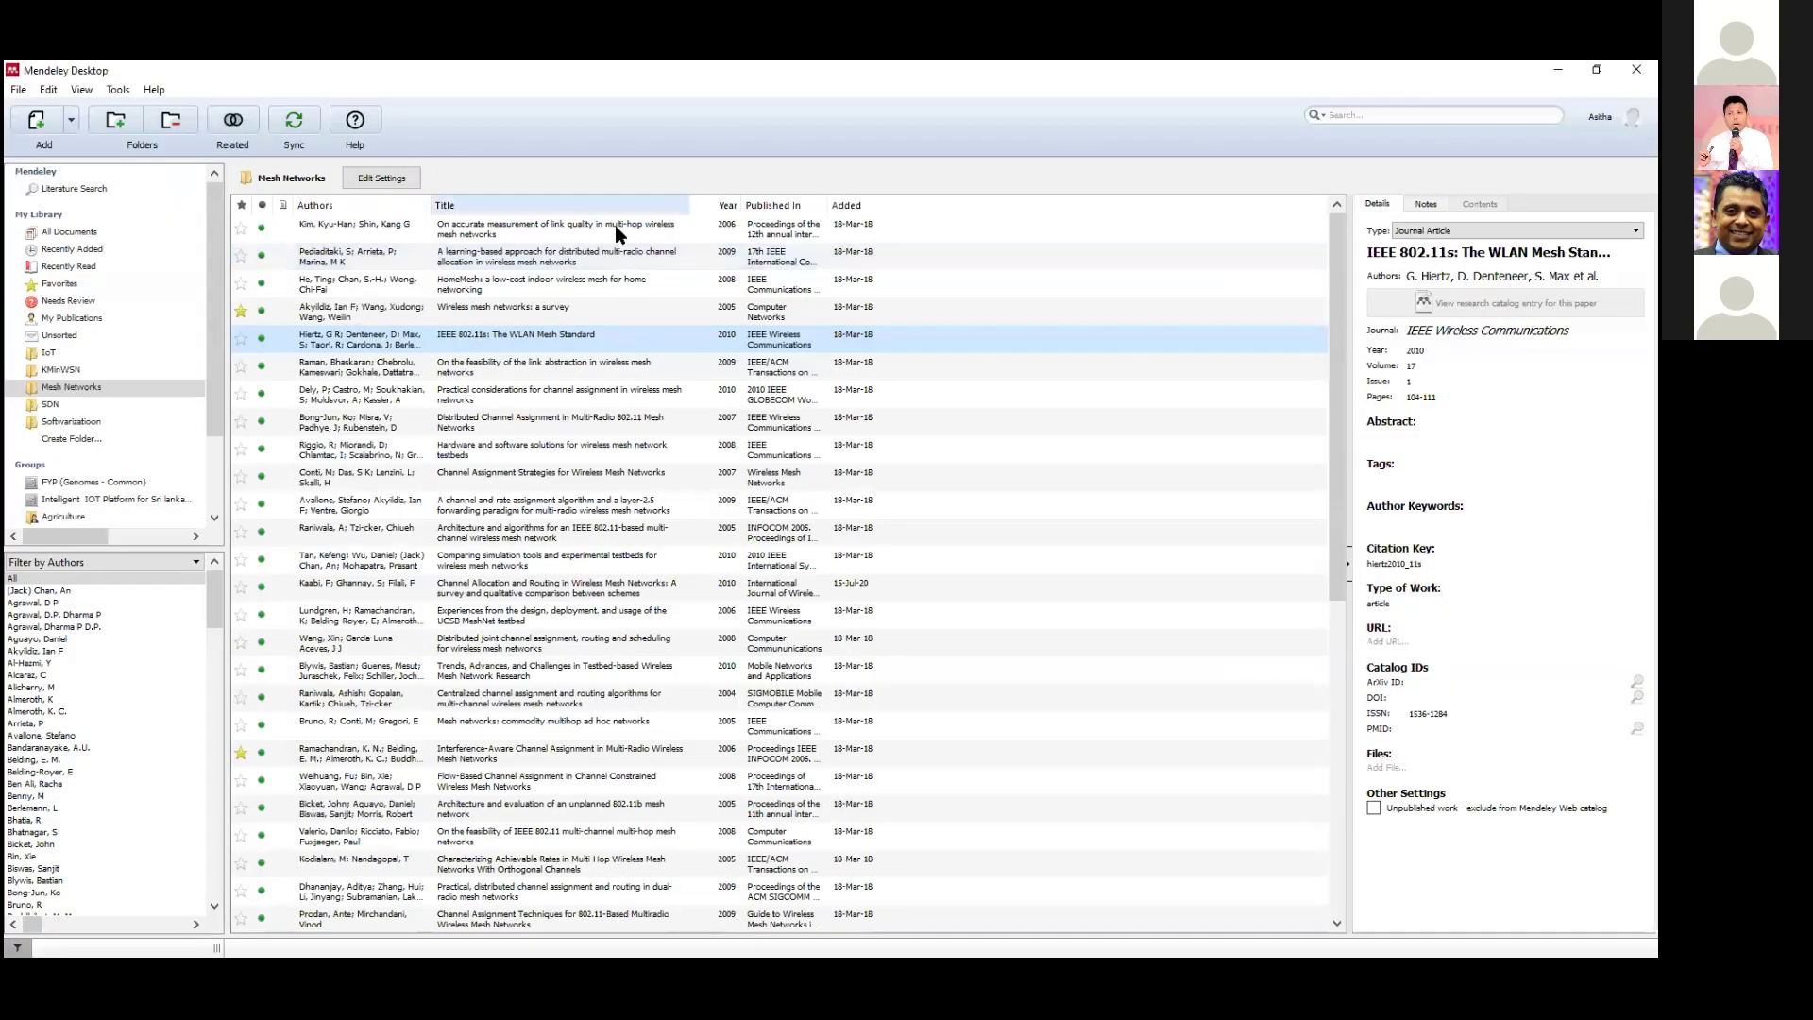
key(alt+Tab)
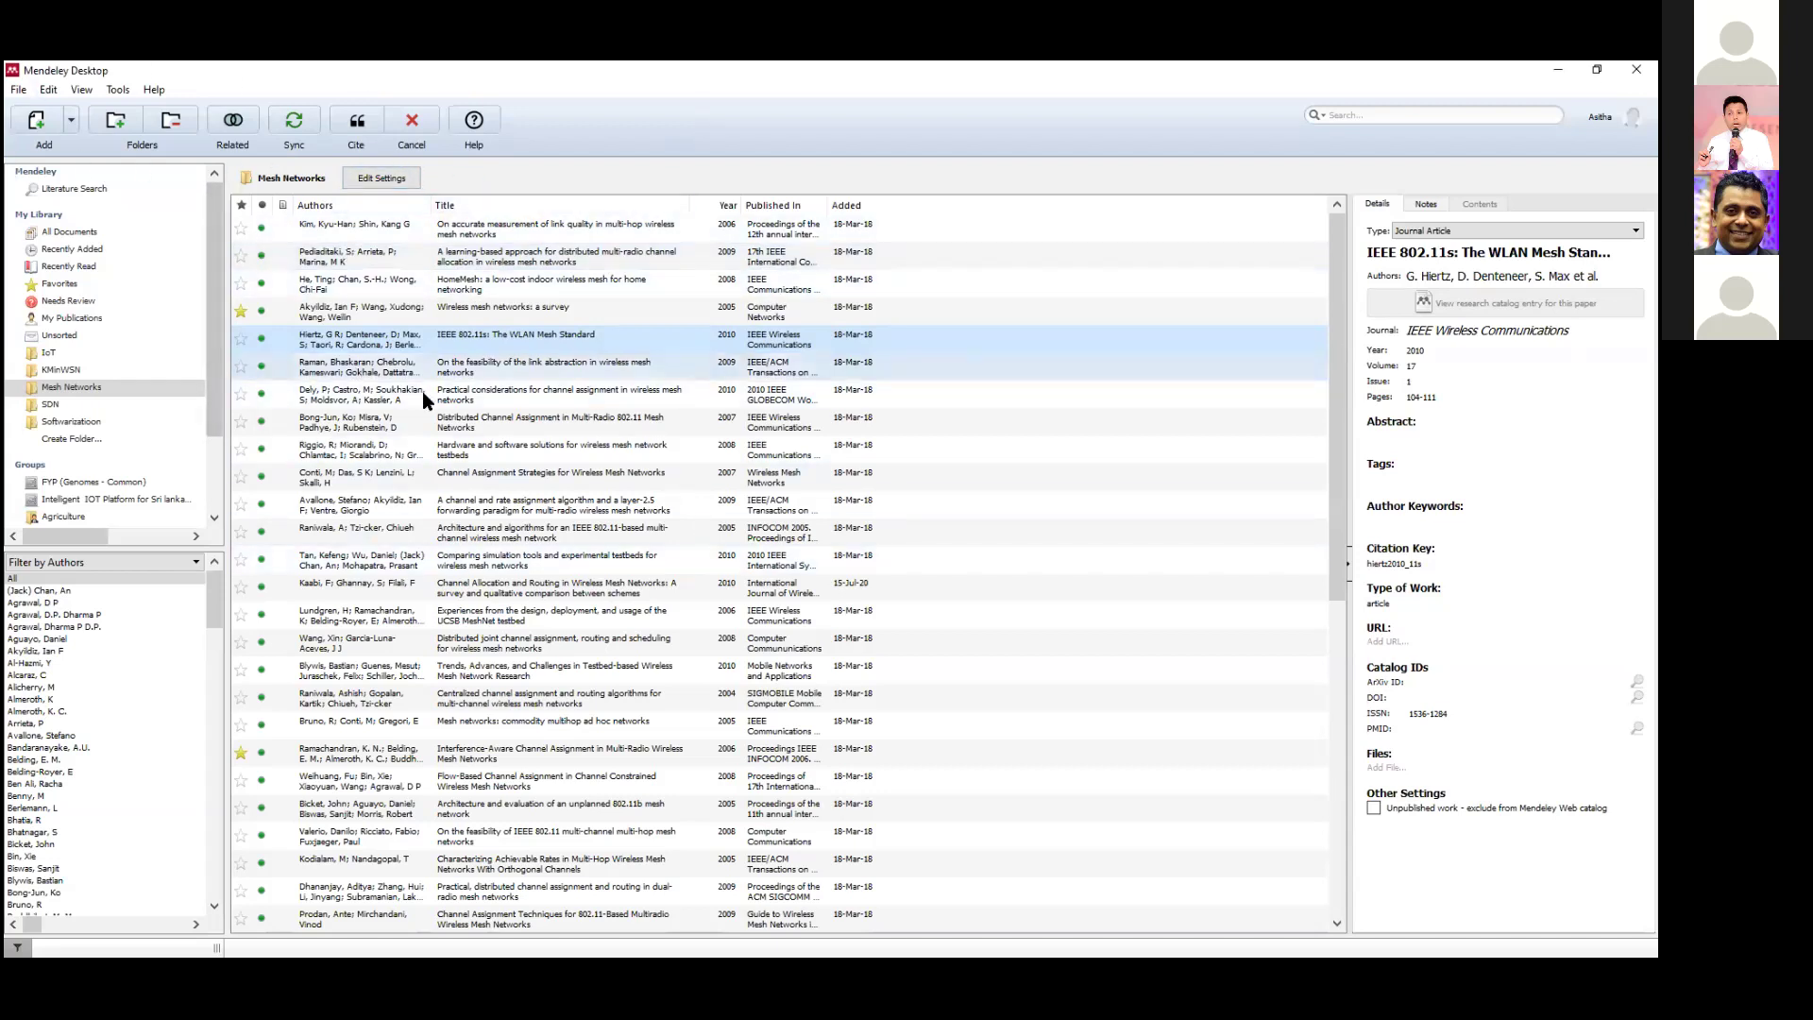
click(363, 285)
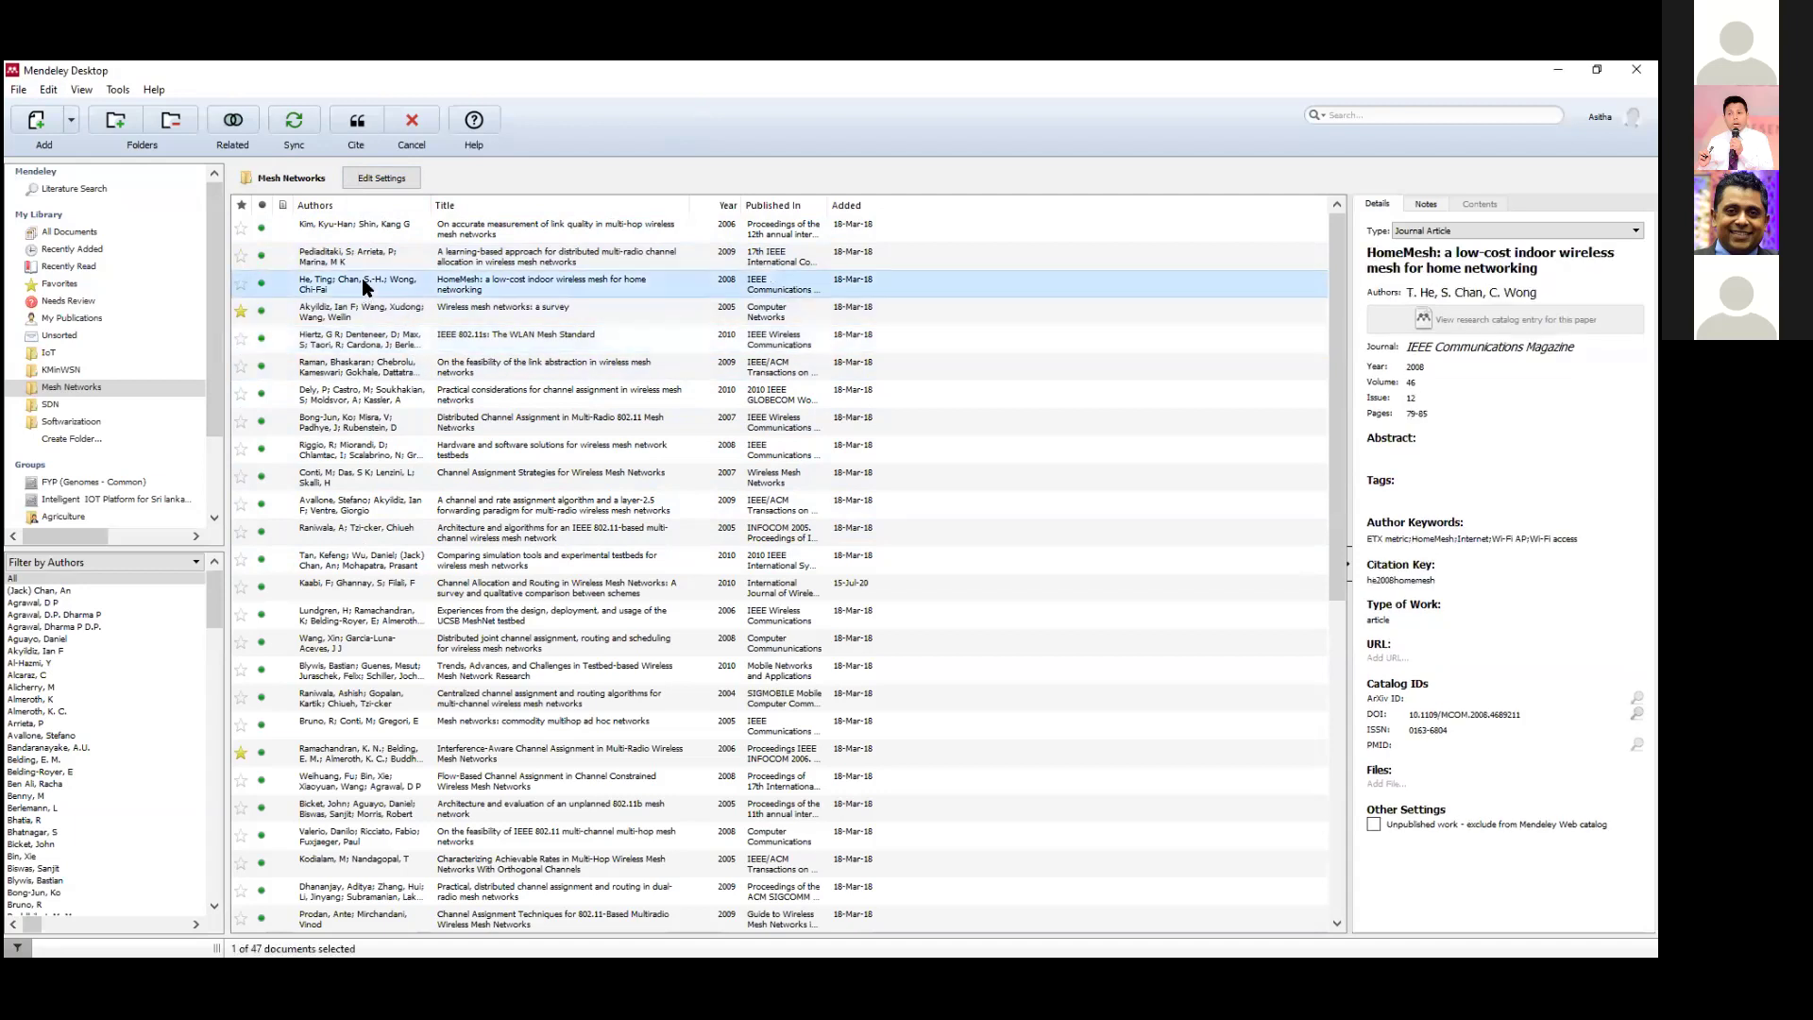
click(358, 127)
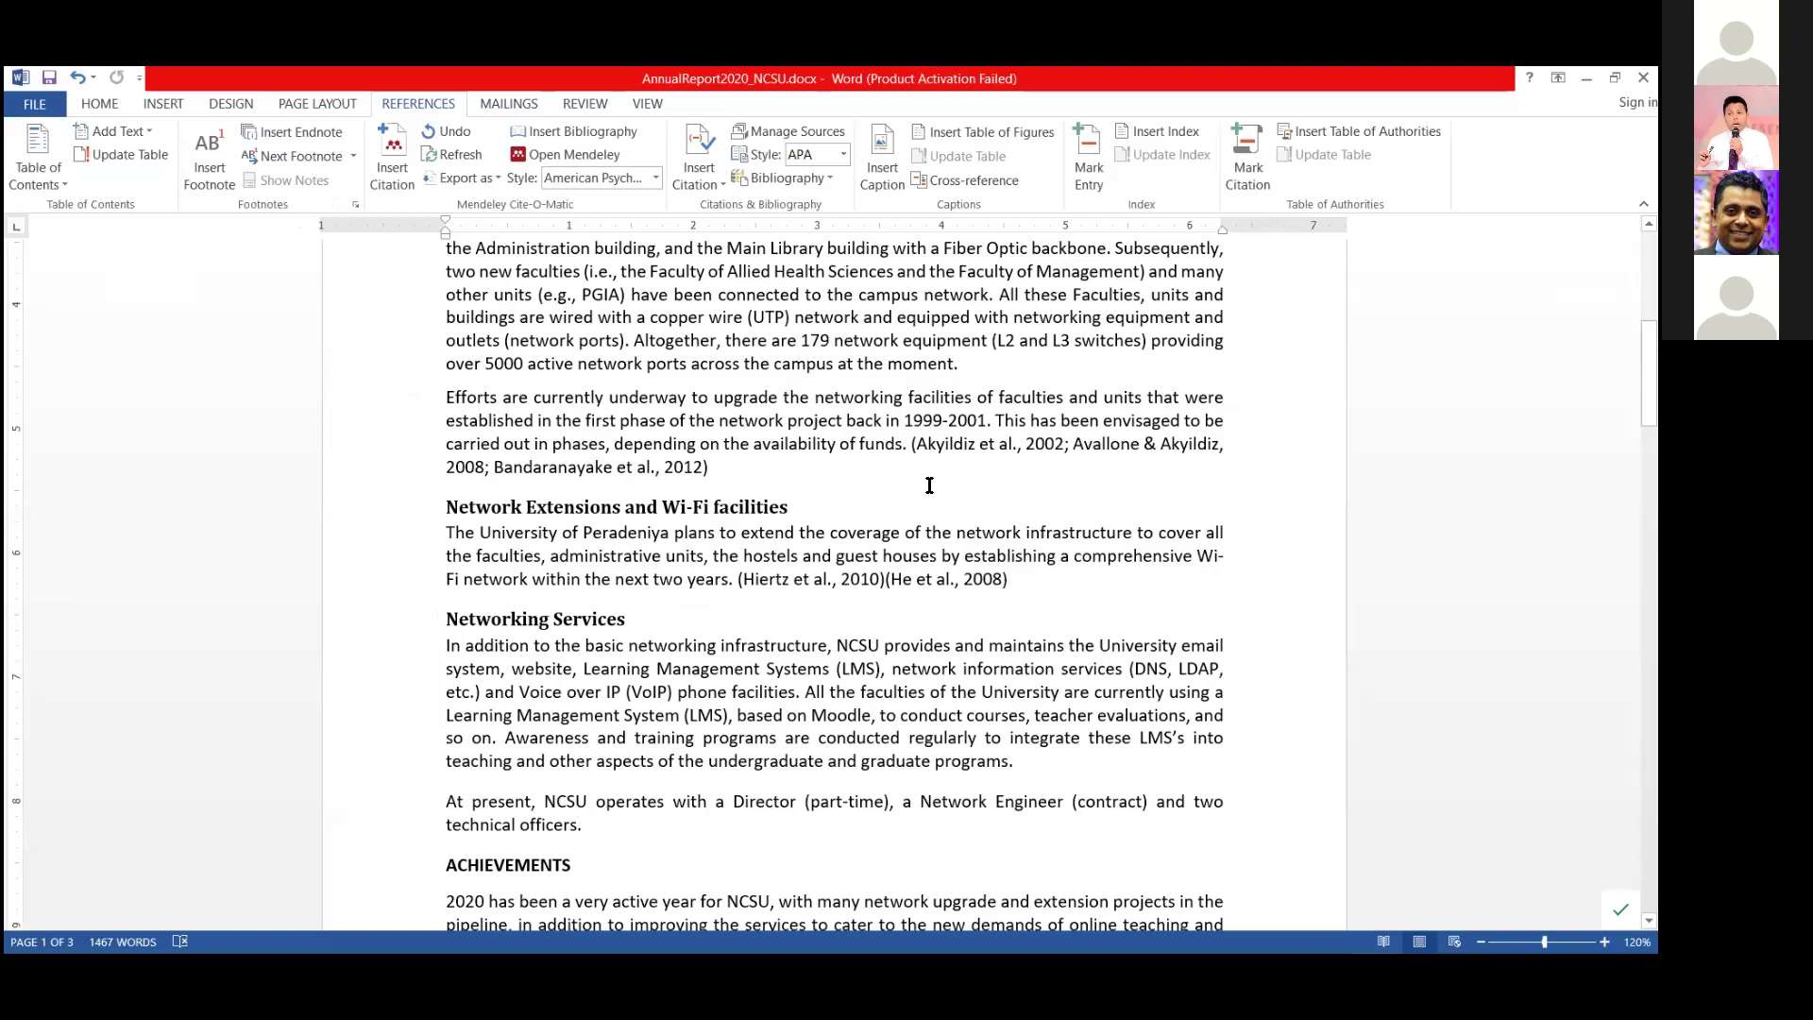
Add a Mendeley citation, (Kaabi et al., 2010), after the LMS sentence in Networking Services.
scroll(879, 472, down, 3)
click(1042, 572)
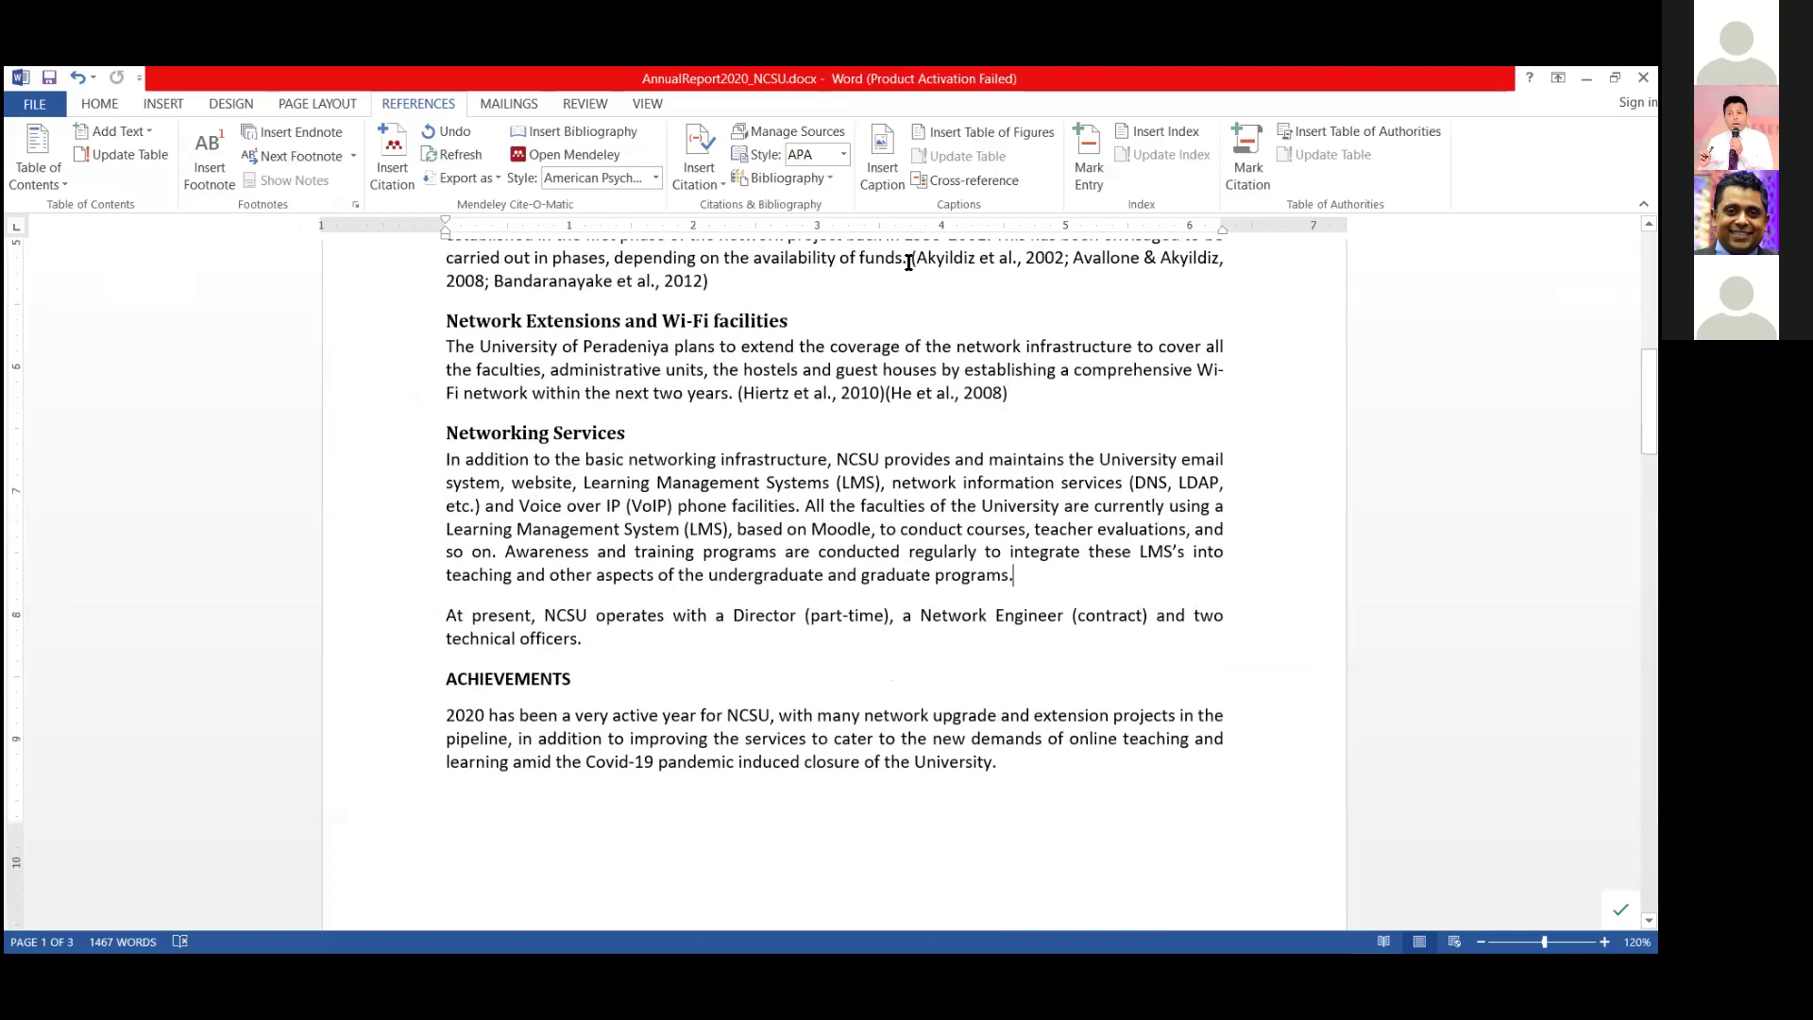
click(386, 170)
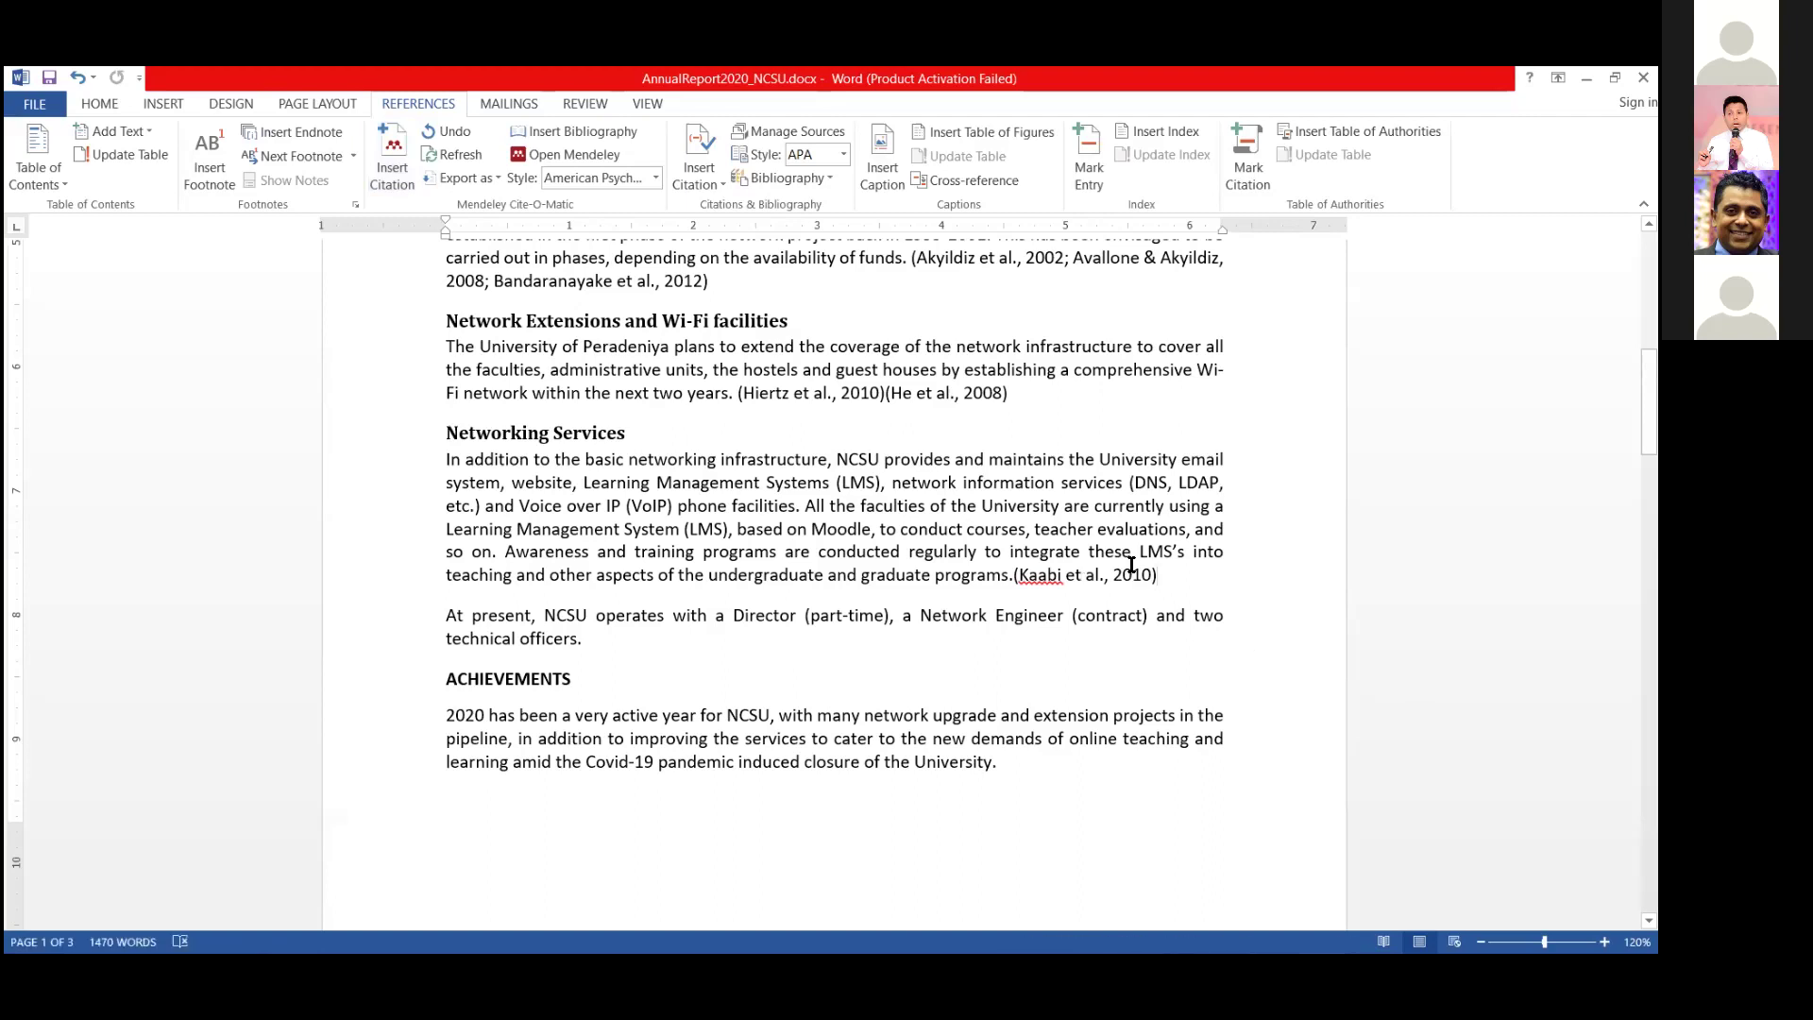
Scroll down to the blank page after the Future Plans section.
click(656, 178)
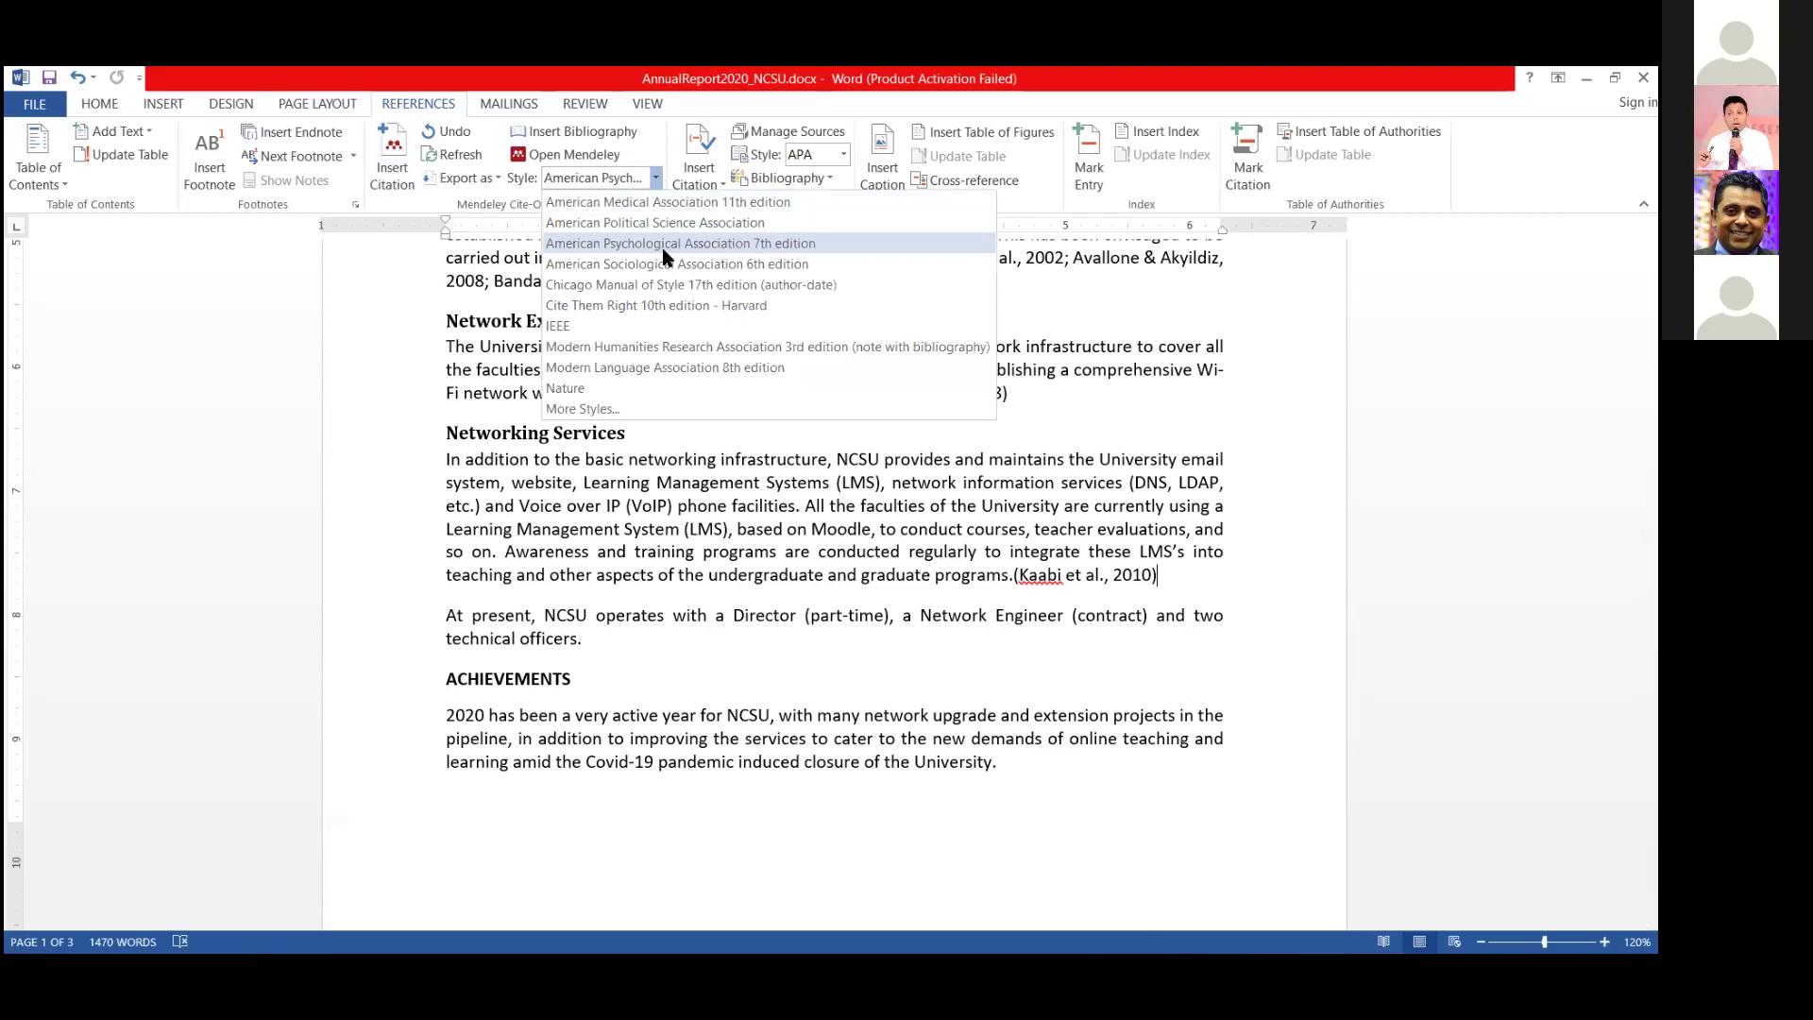
scroll(1227, 529, down, 5)
scroll(1197, 610, down, 20)
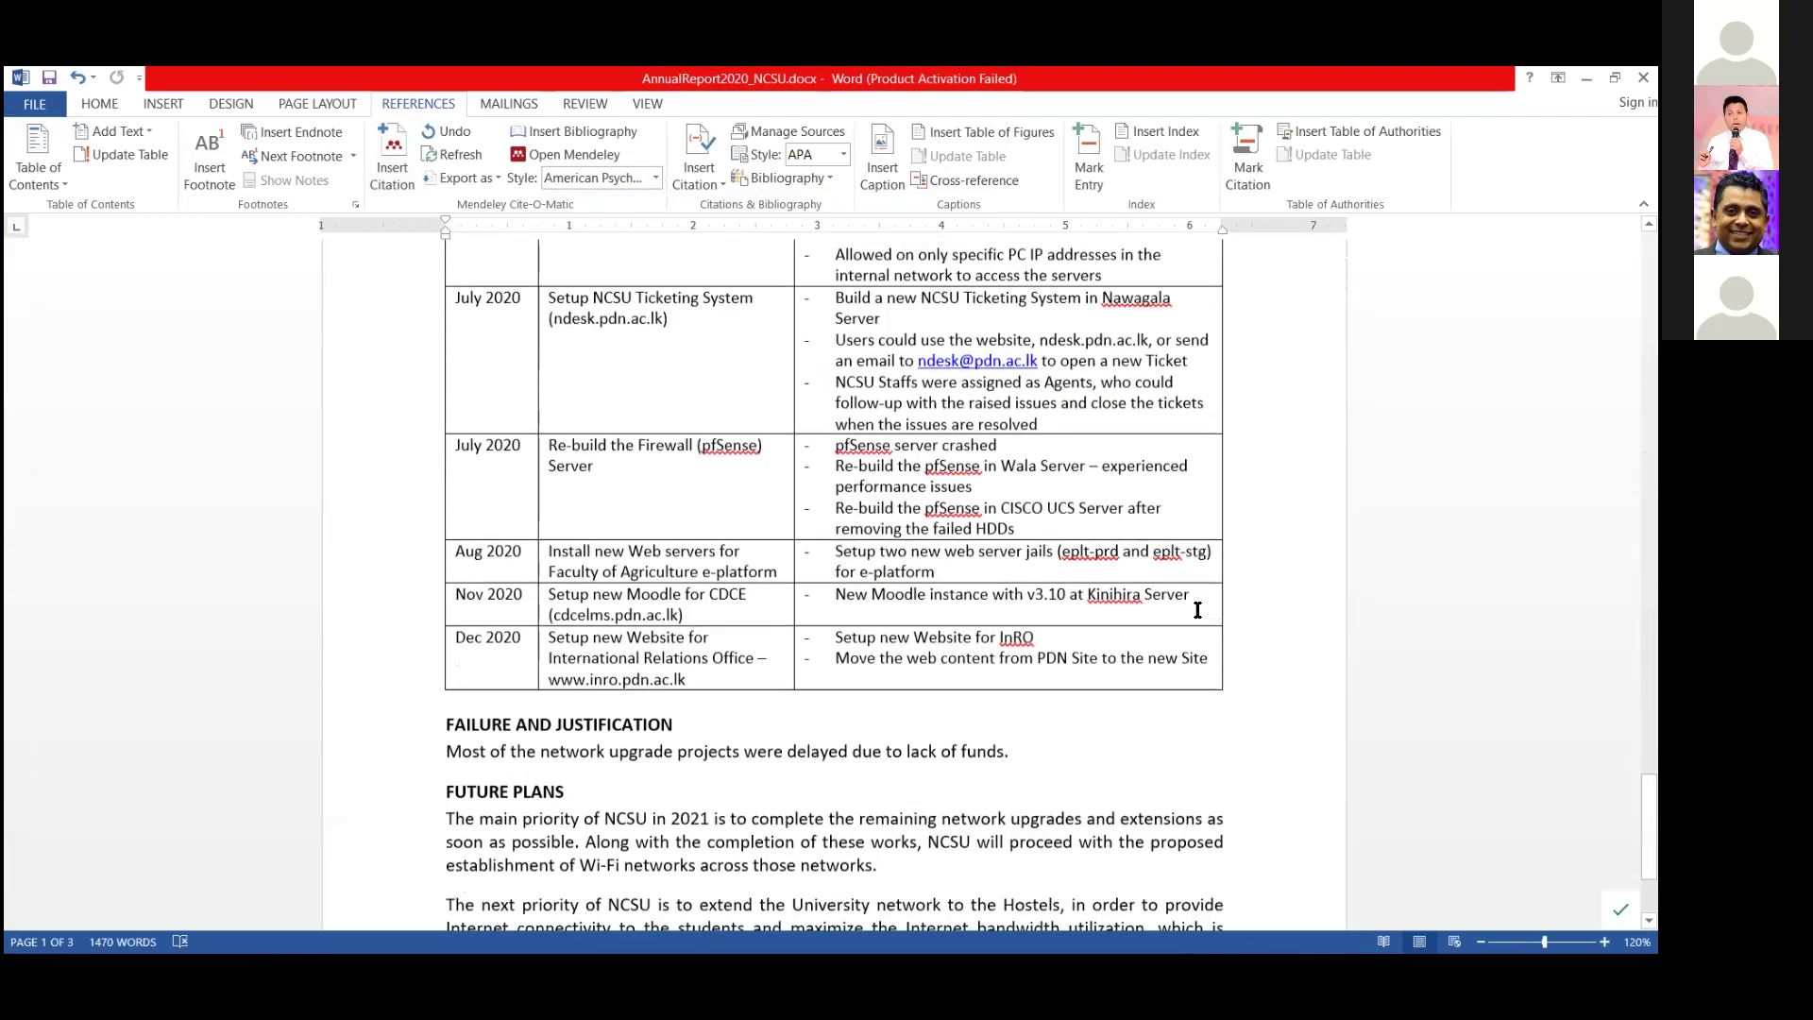
scroll(1197, 610, down, 3)
scroll(822, 773, down, 2)
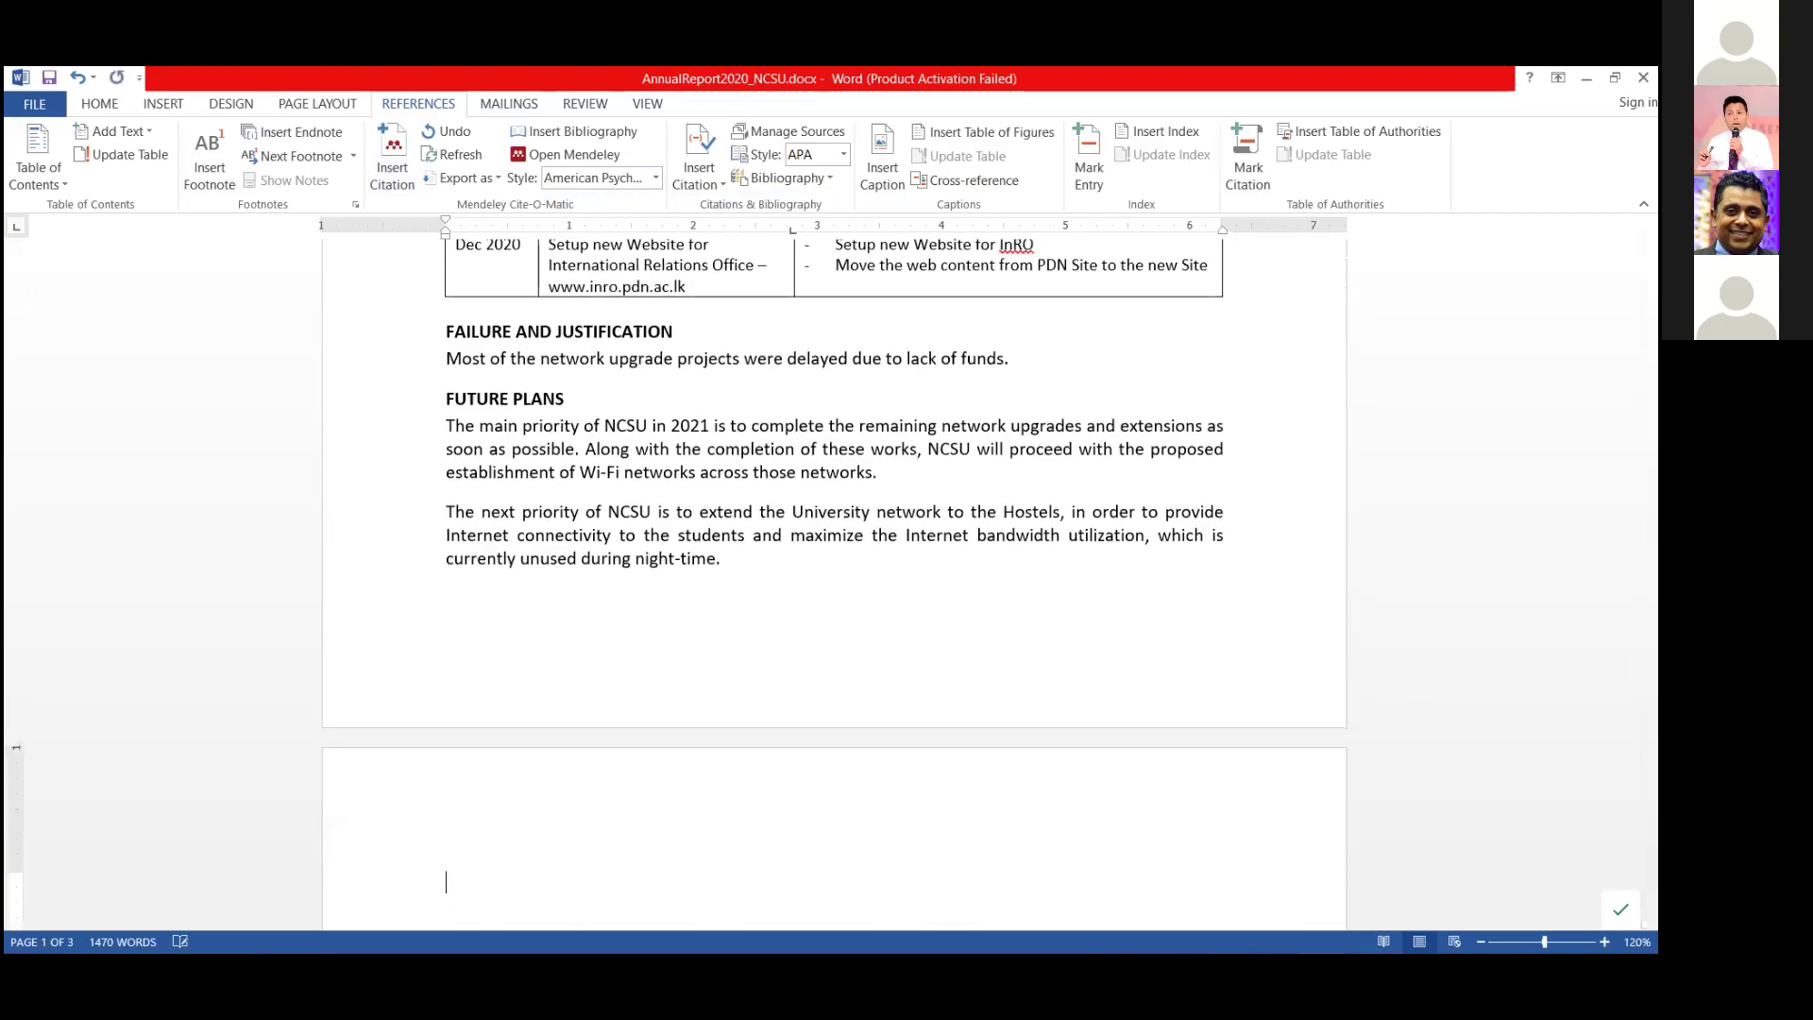
Add a REFERENCES heading and insert the six-entry APA Mendeley bibliography beneath it.
text(REFERENCES)
key(Return)
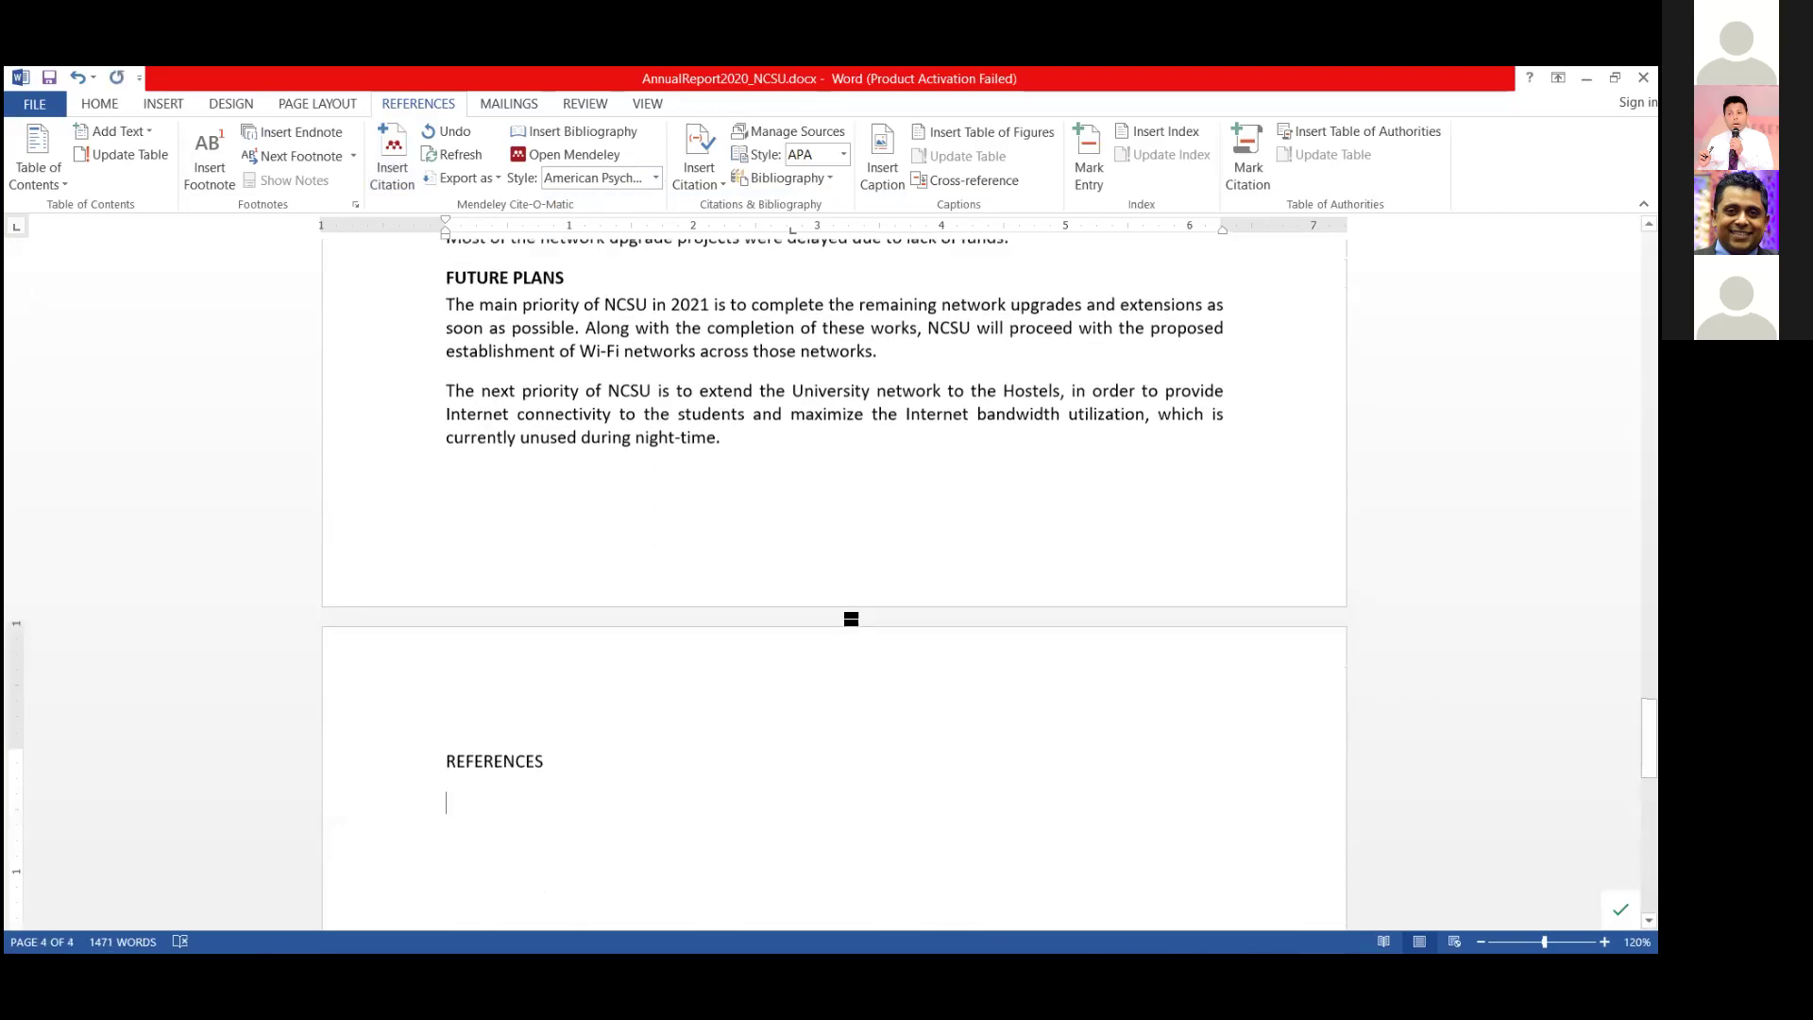
click(580, 138)
scroll(1133, 708, down, 8)
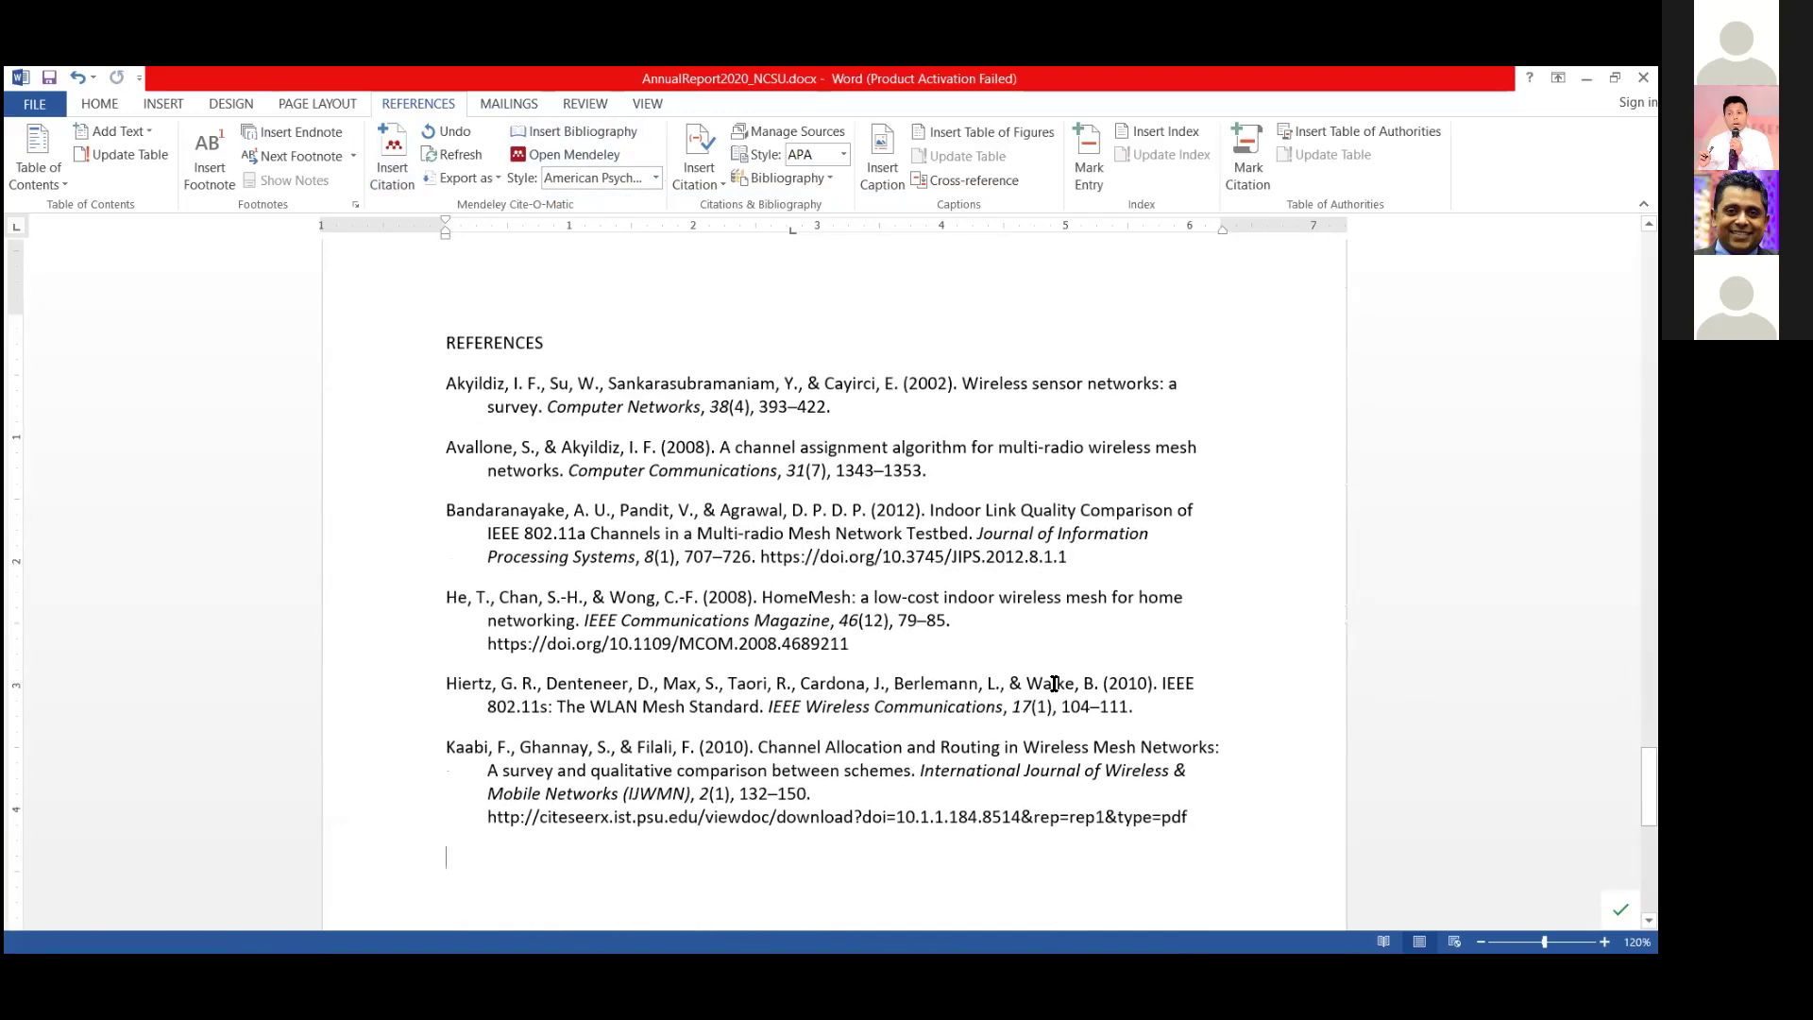
scroll(1054, 682, up, 2)
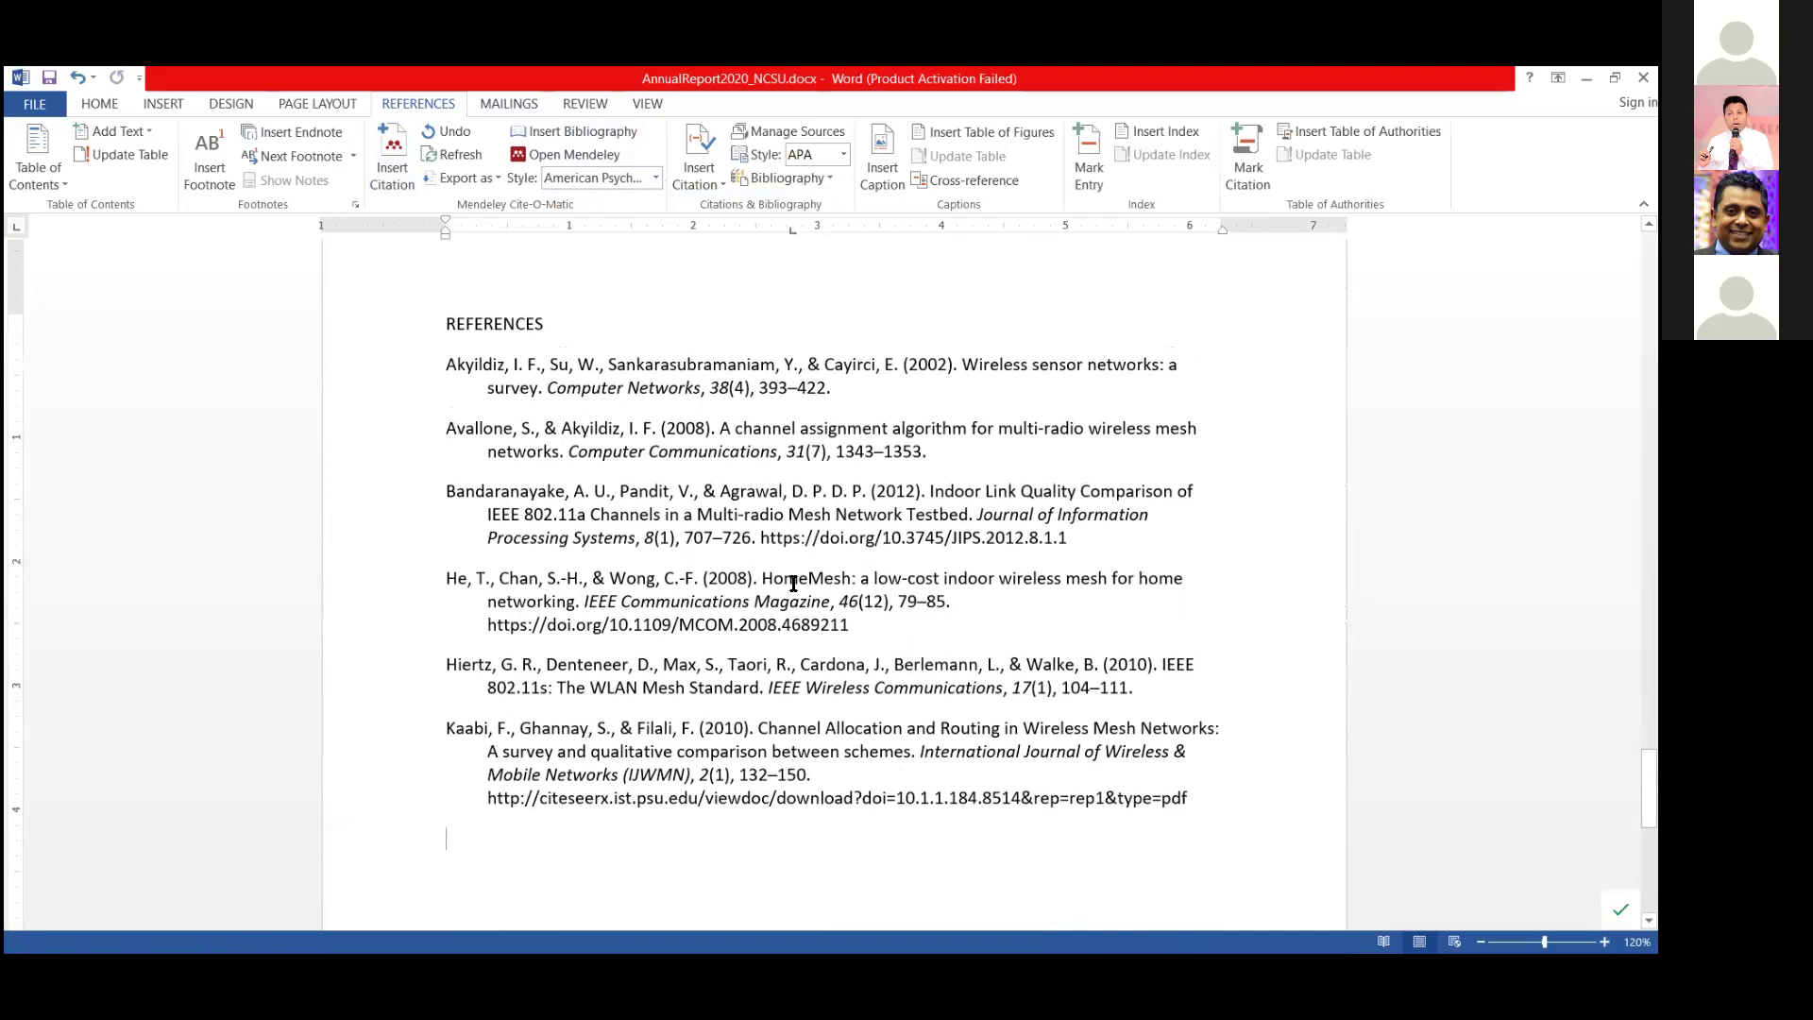
click(657, 178)
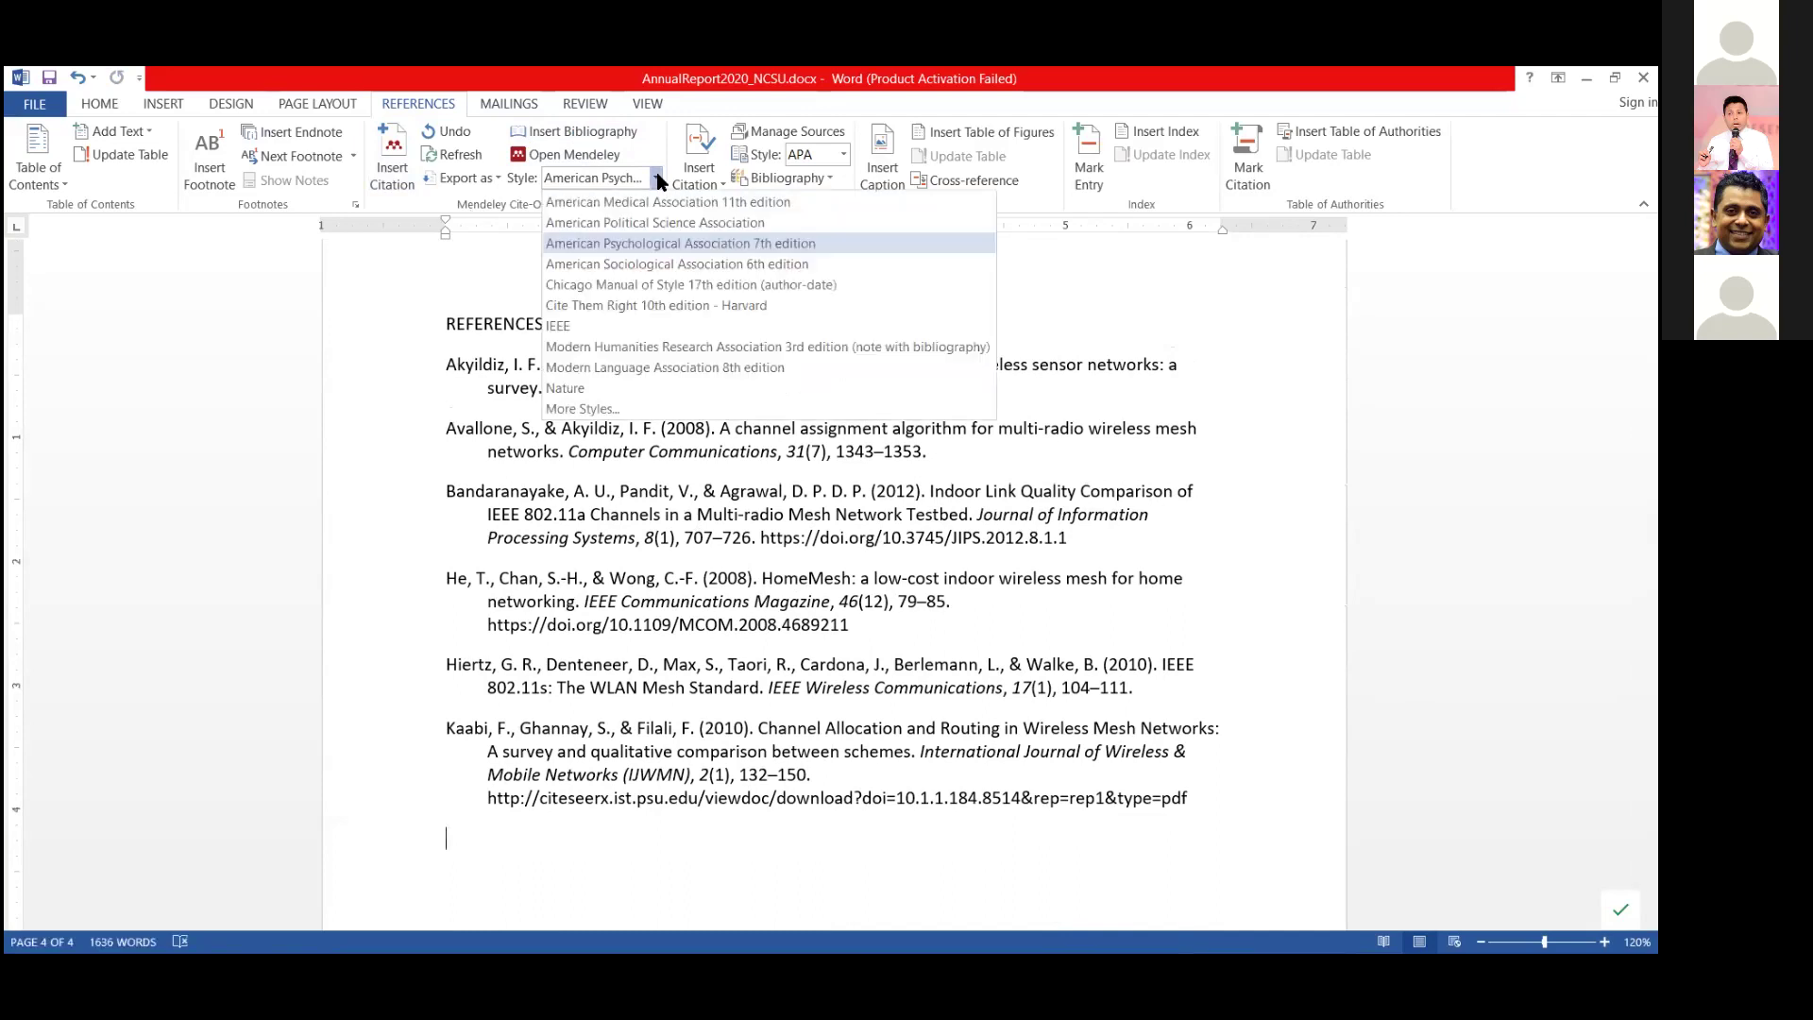
Switch the report to IEEE style and check the numbered citations [1]–[3], [4][5] and [6].
click(651, 327)
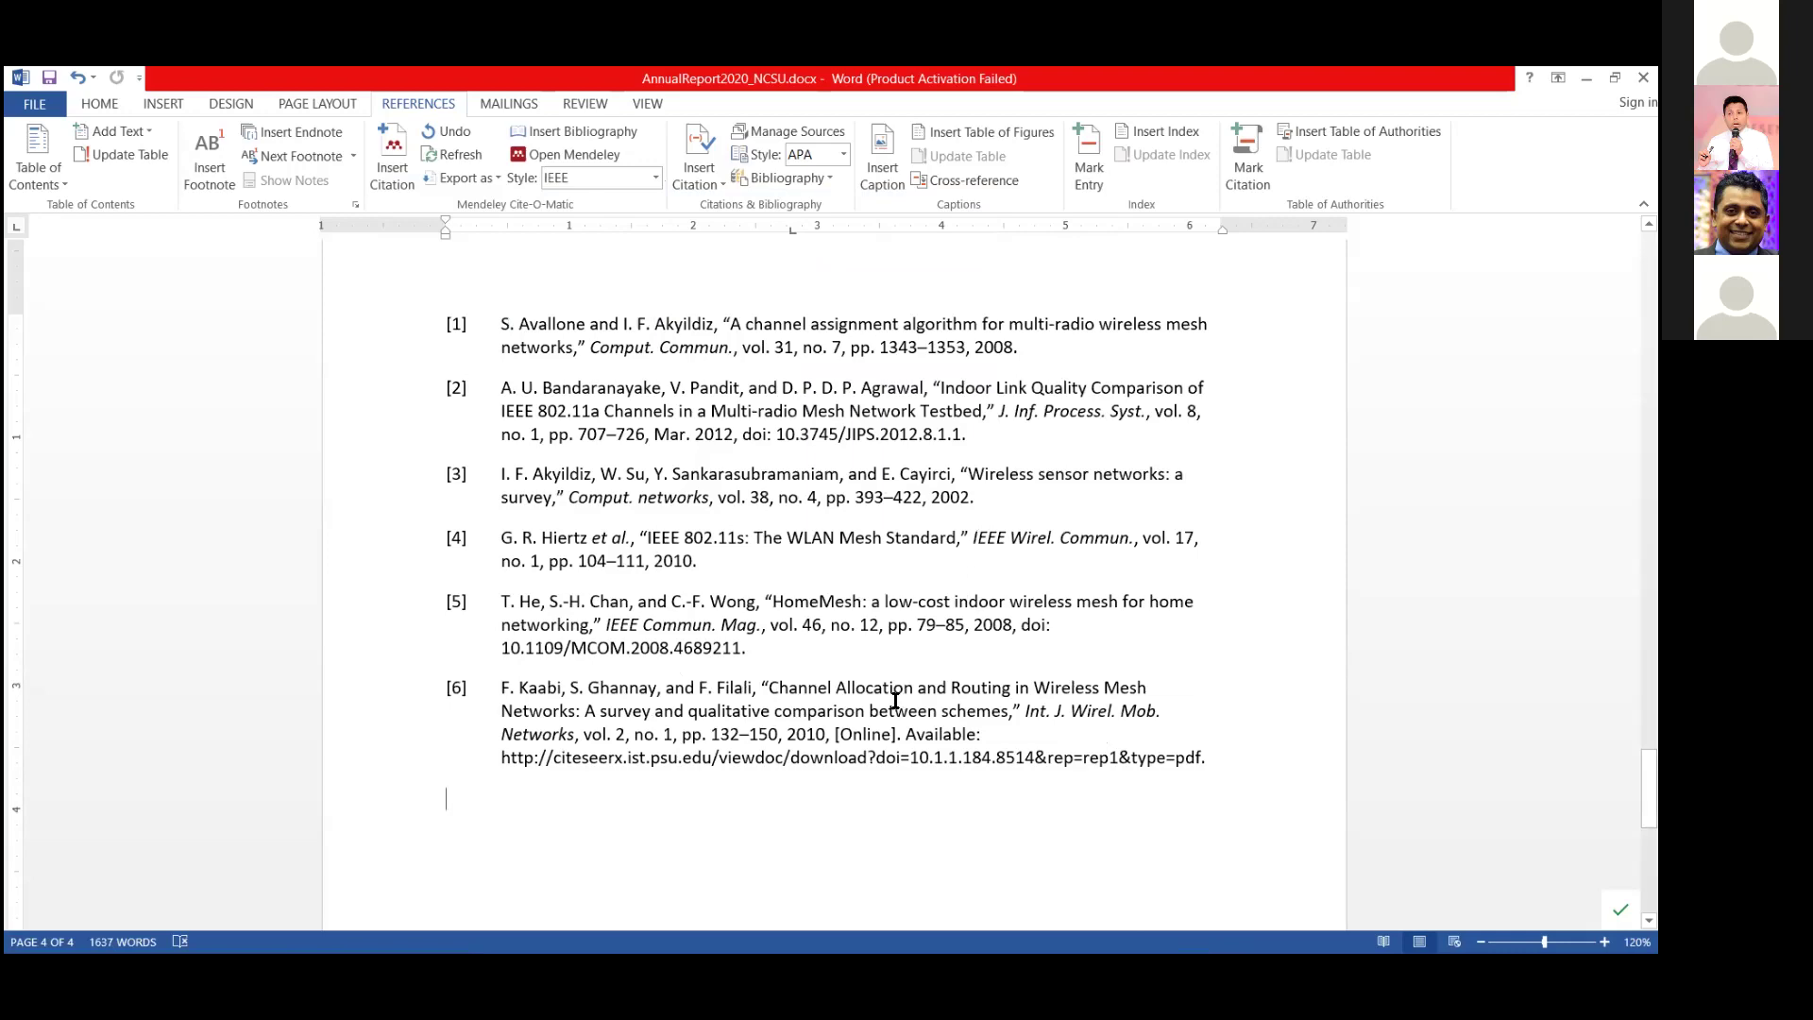
scroll(895, 701, up, 15)
scroll(895, 700, up, 20)
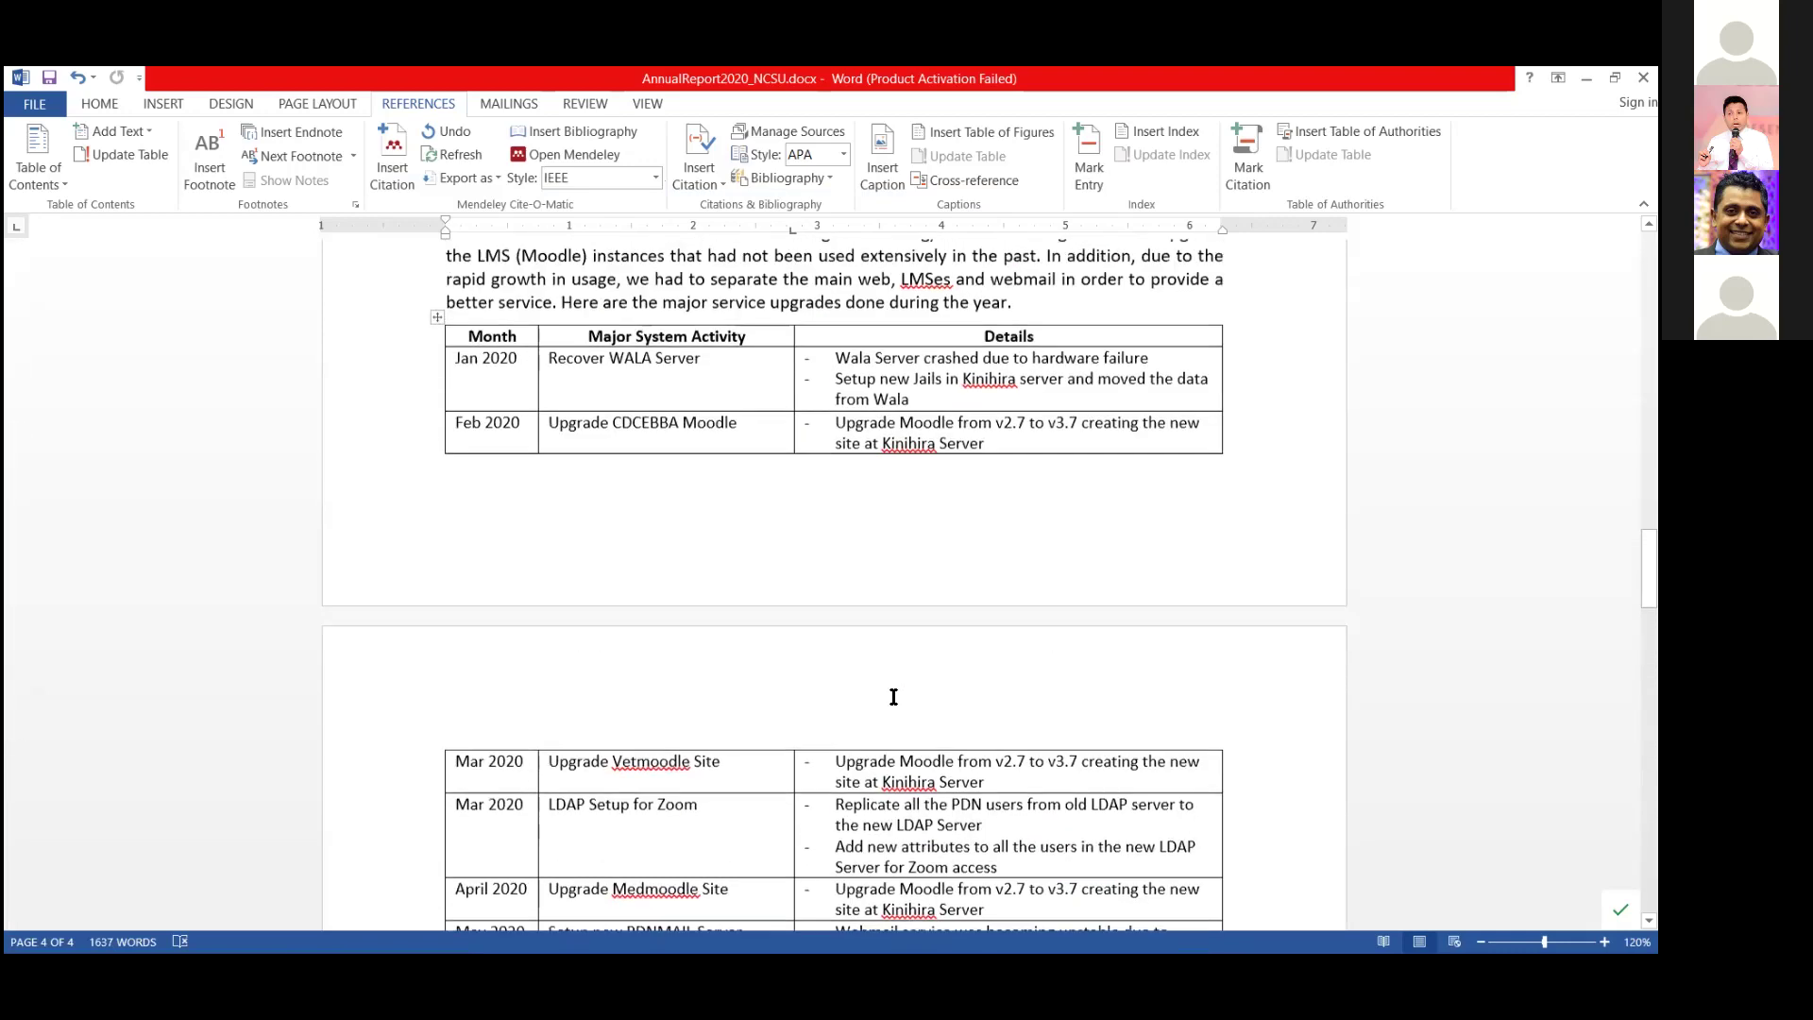
scroll(893, 696, up, 6)
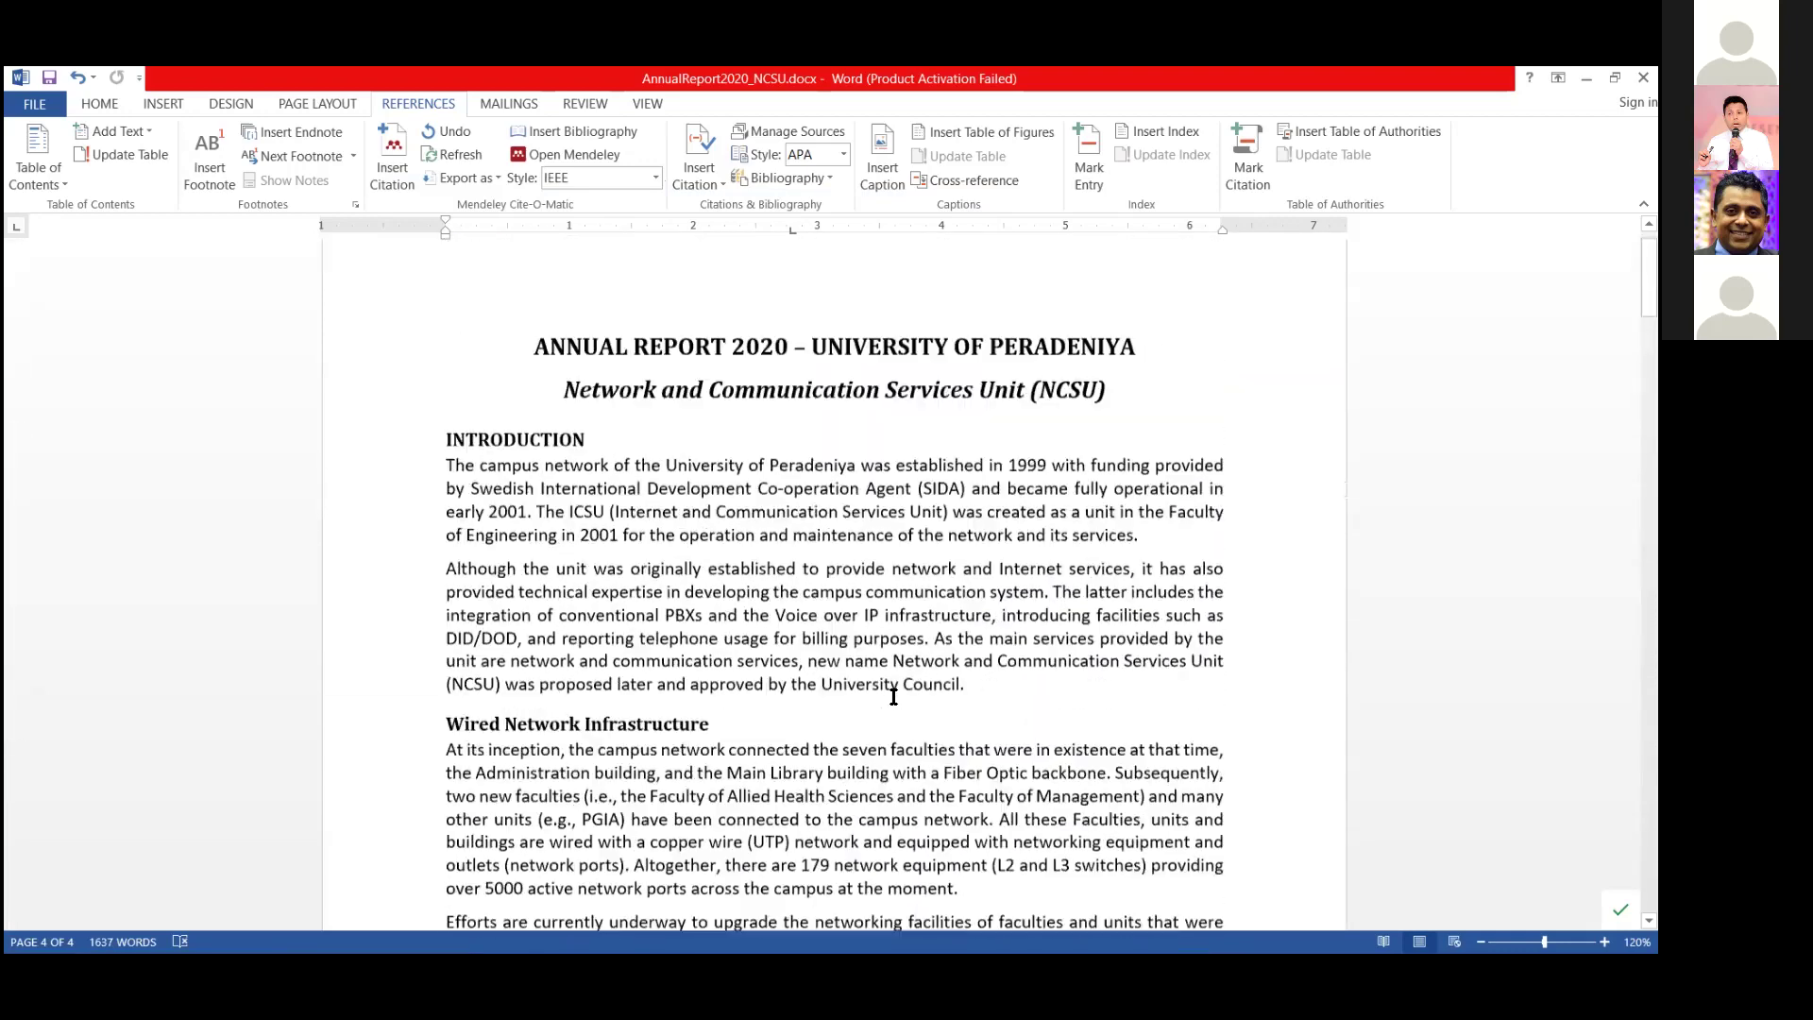
scroll(793, 530, down, 5)
click(963, 575)
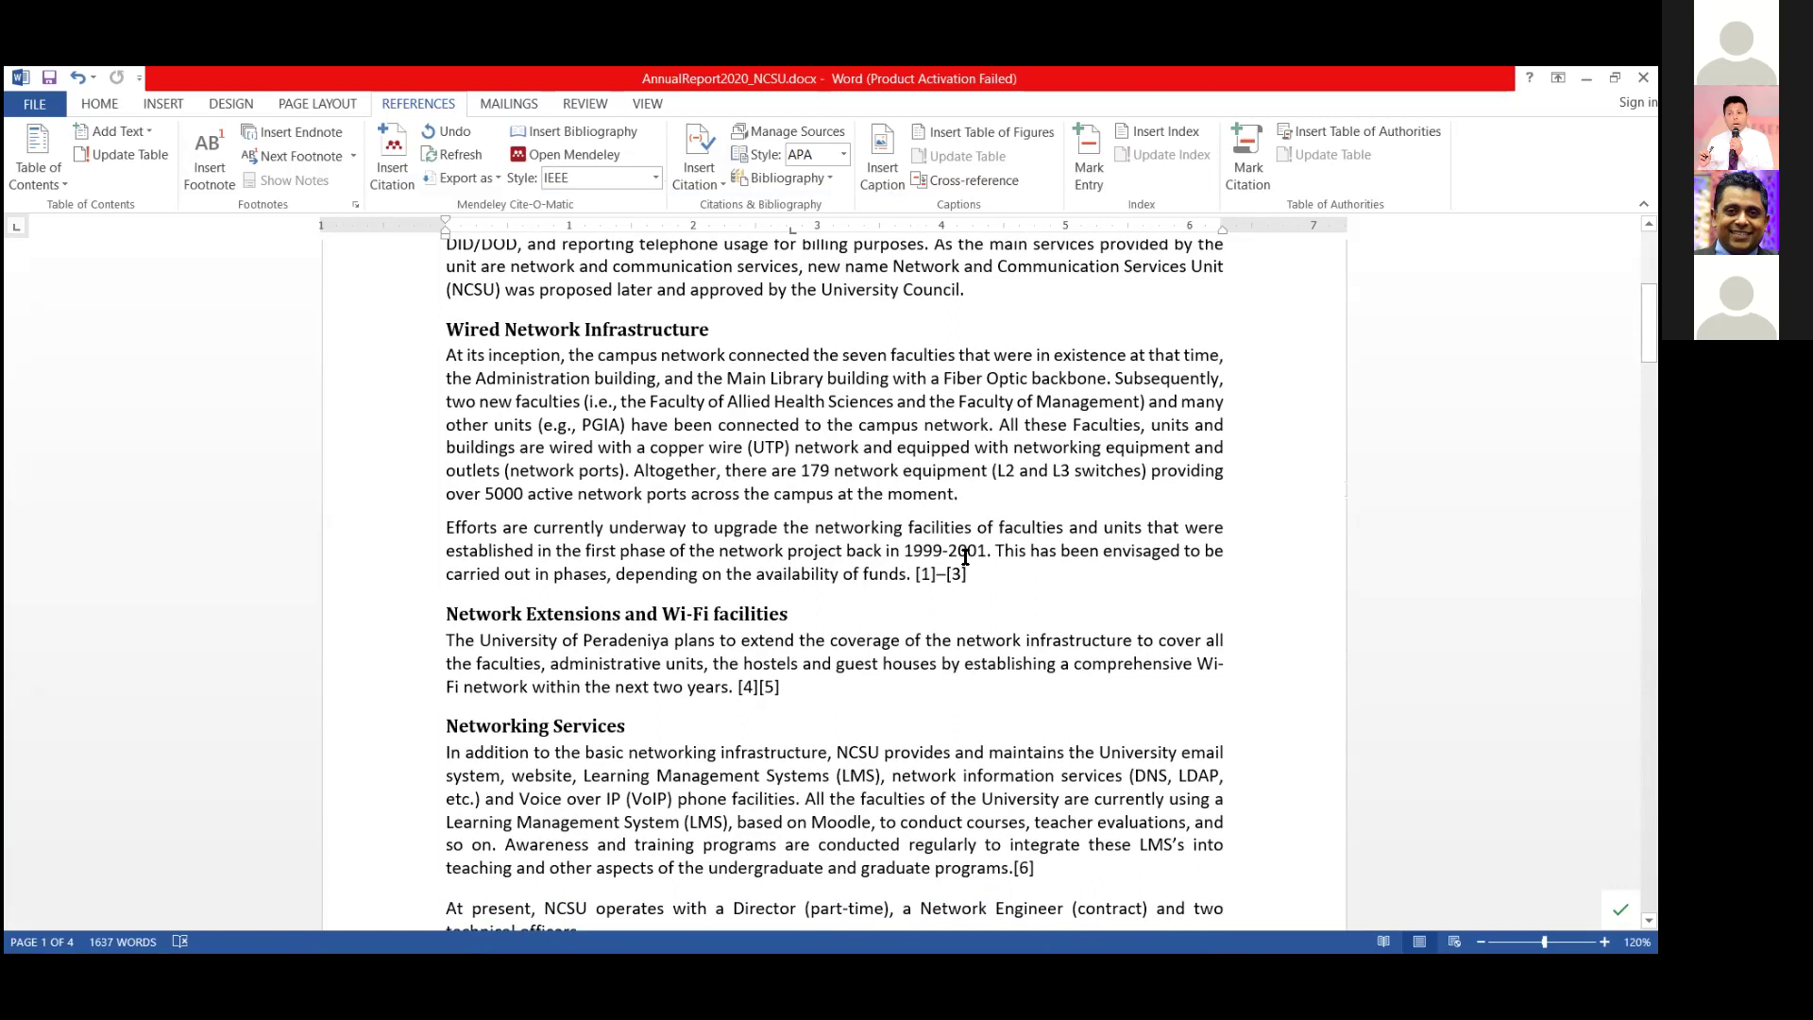
scroll(945, 577, down, 1)
click(1034, 805)
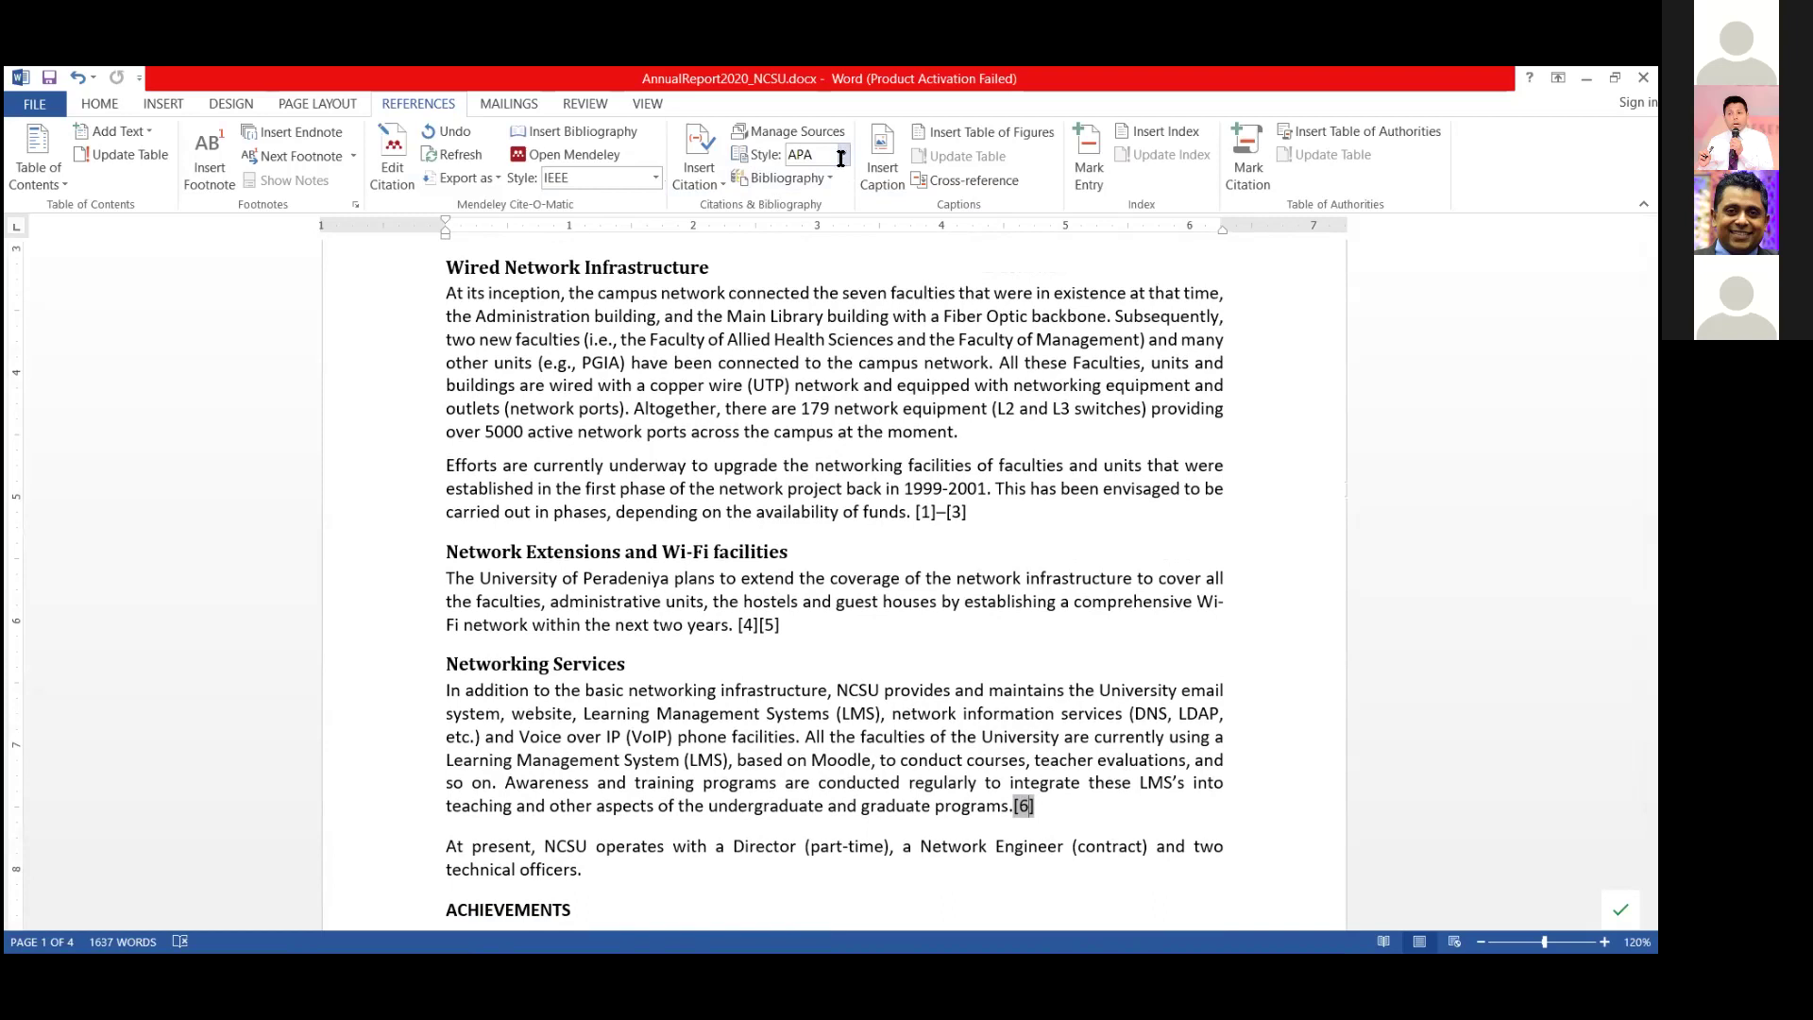
Try another citation style from the Mendeley style list and scroll through the report to review it.
click(656, 178)
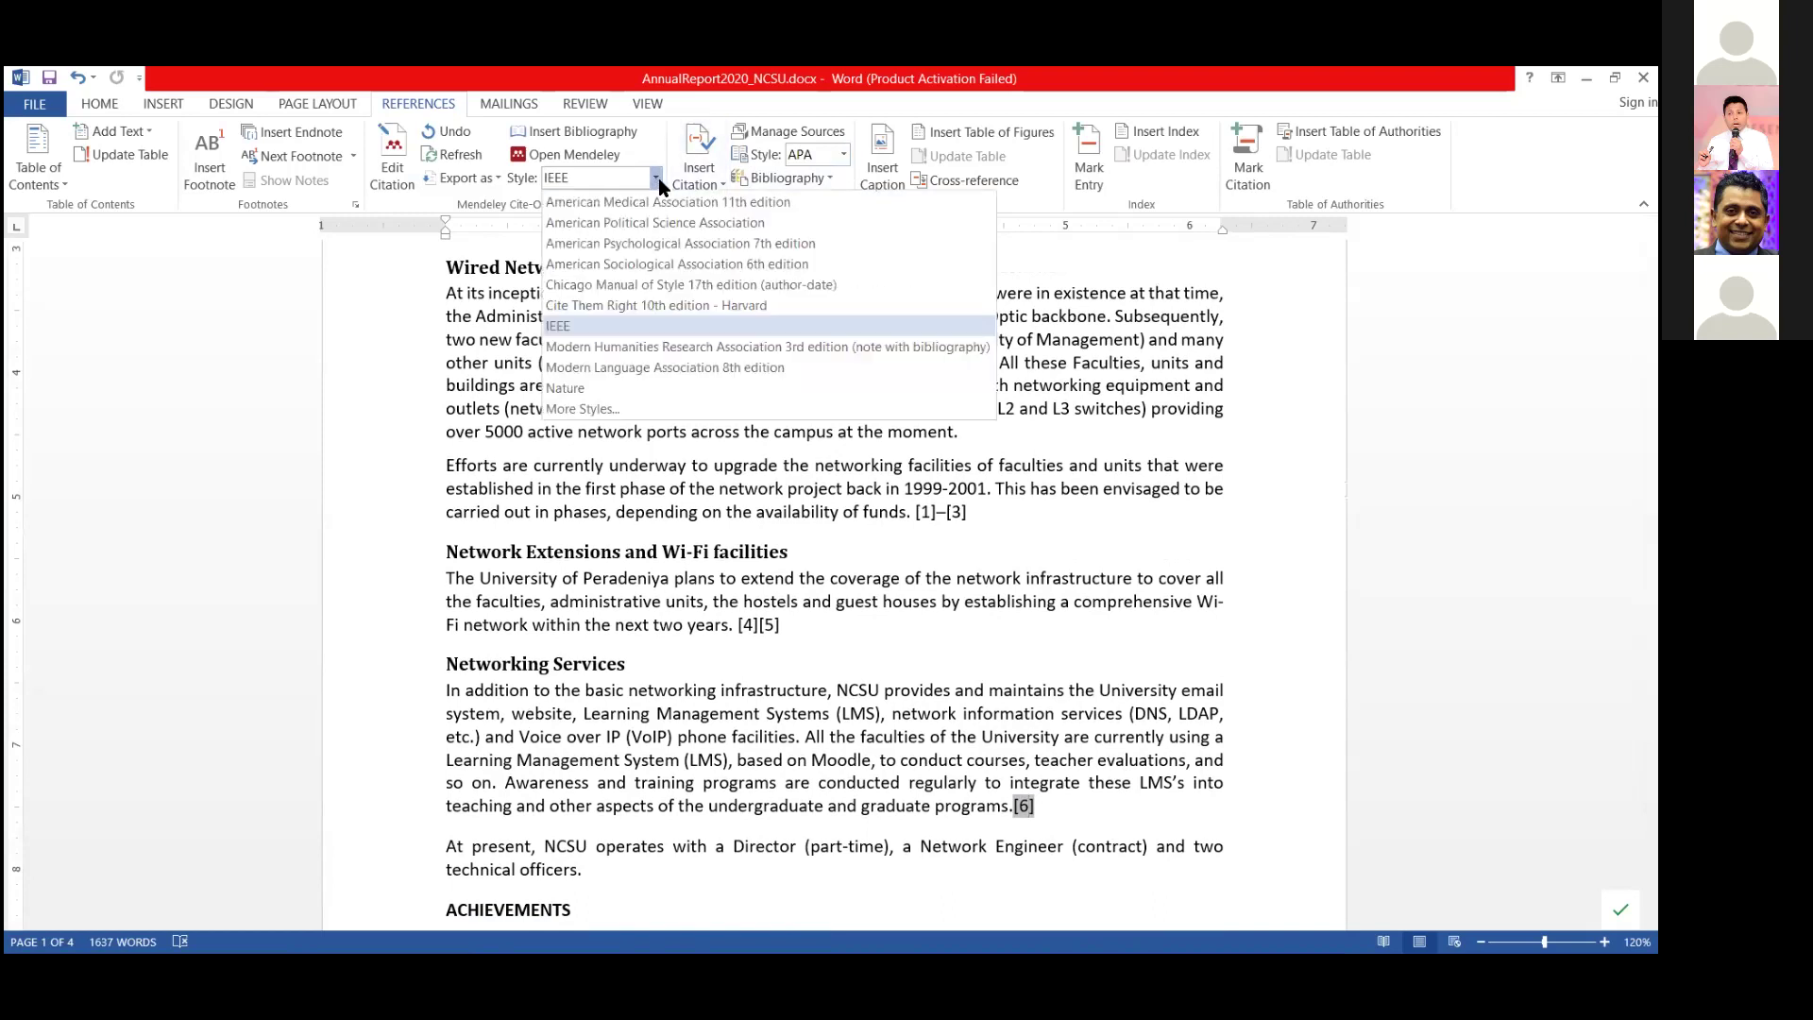
click(623, 410)
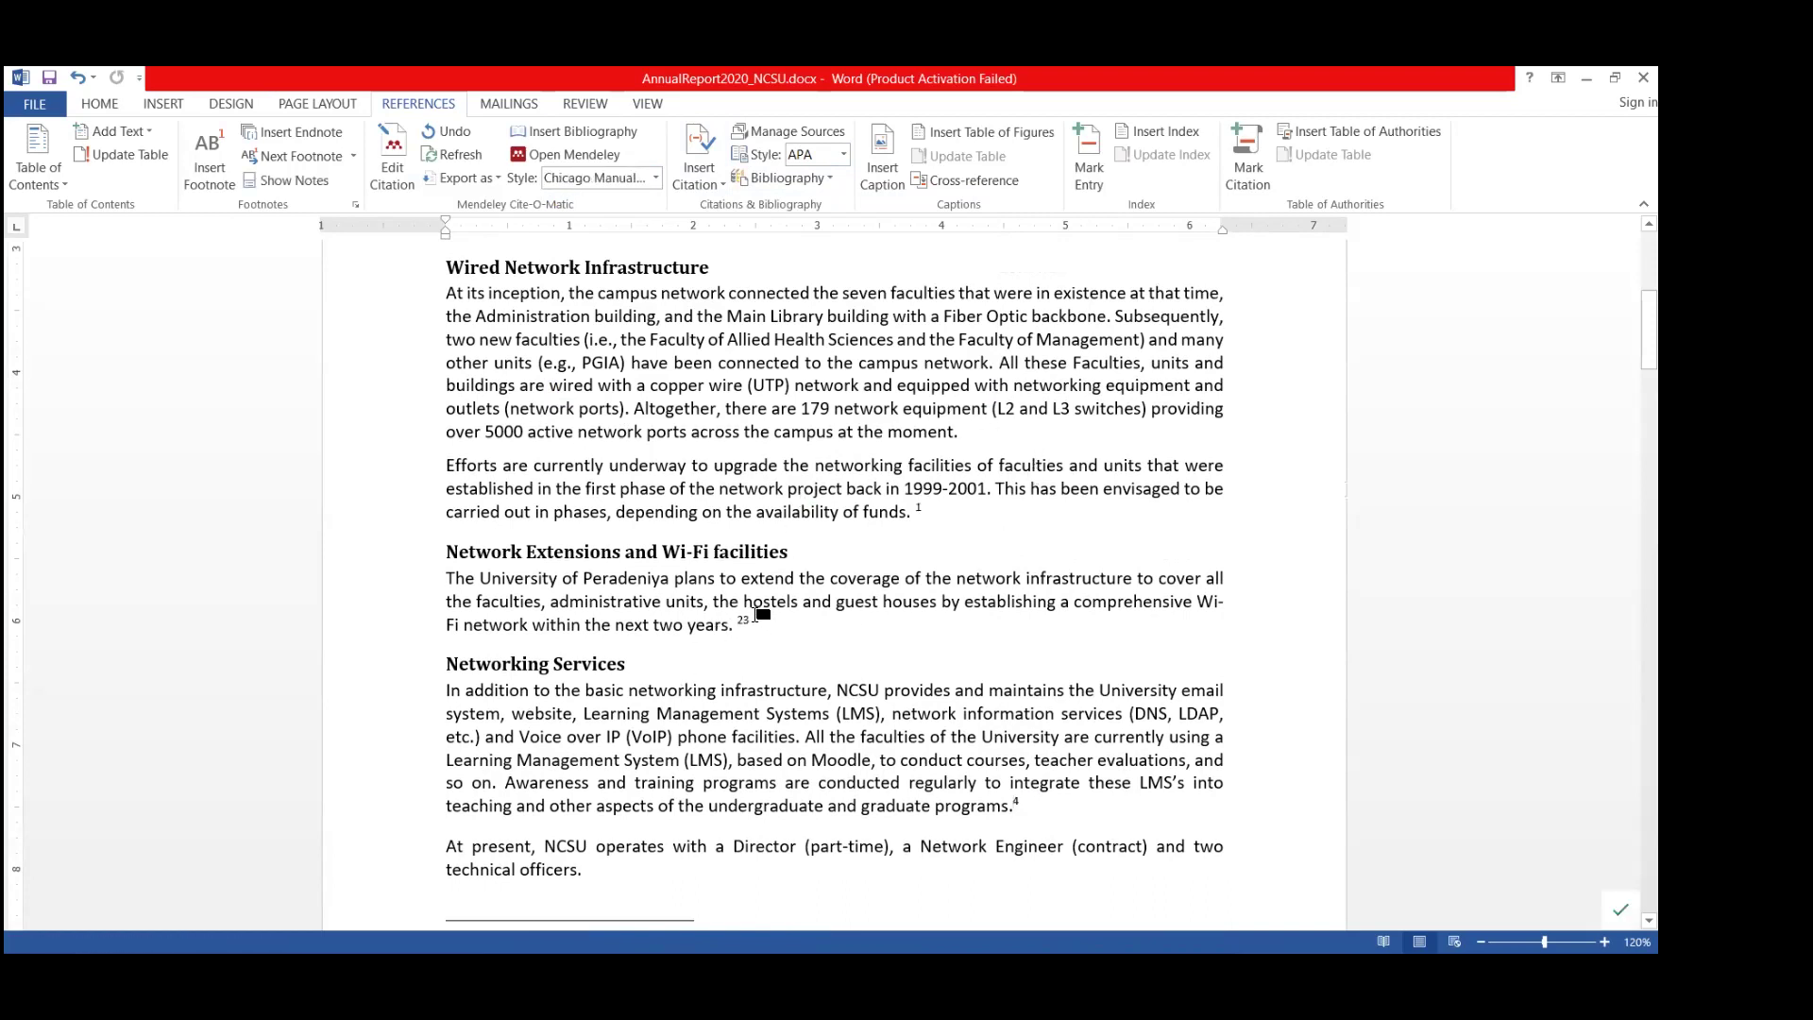
scroll(770, 628, down, 10)
scroll(770, 631, down, 20)
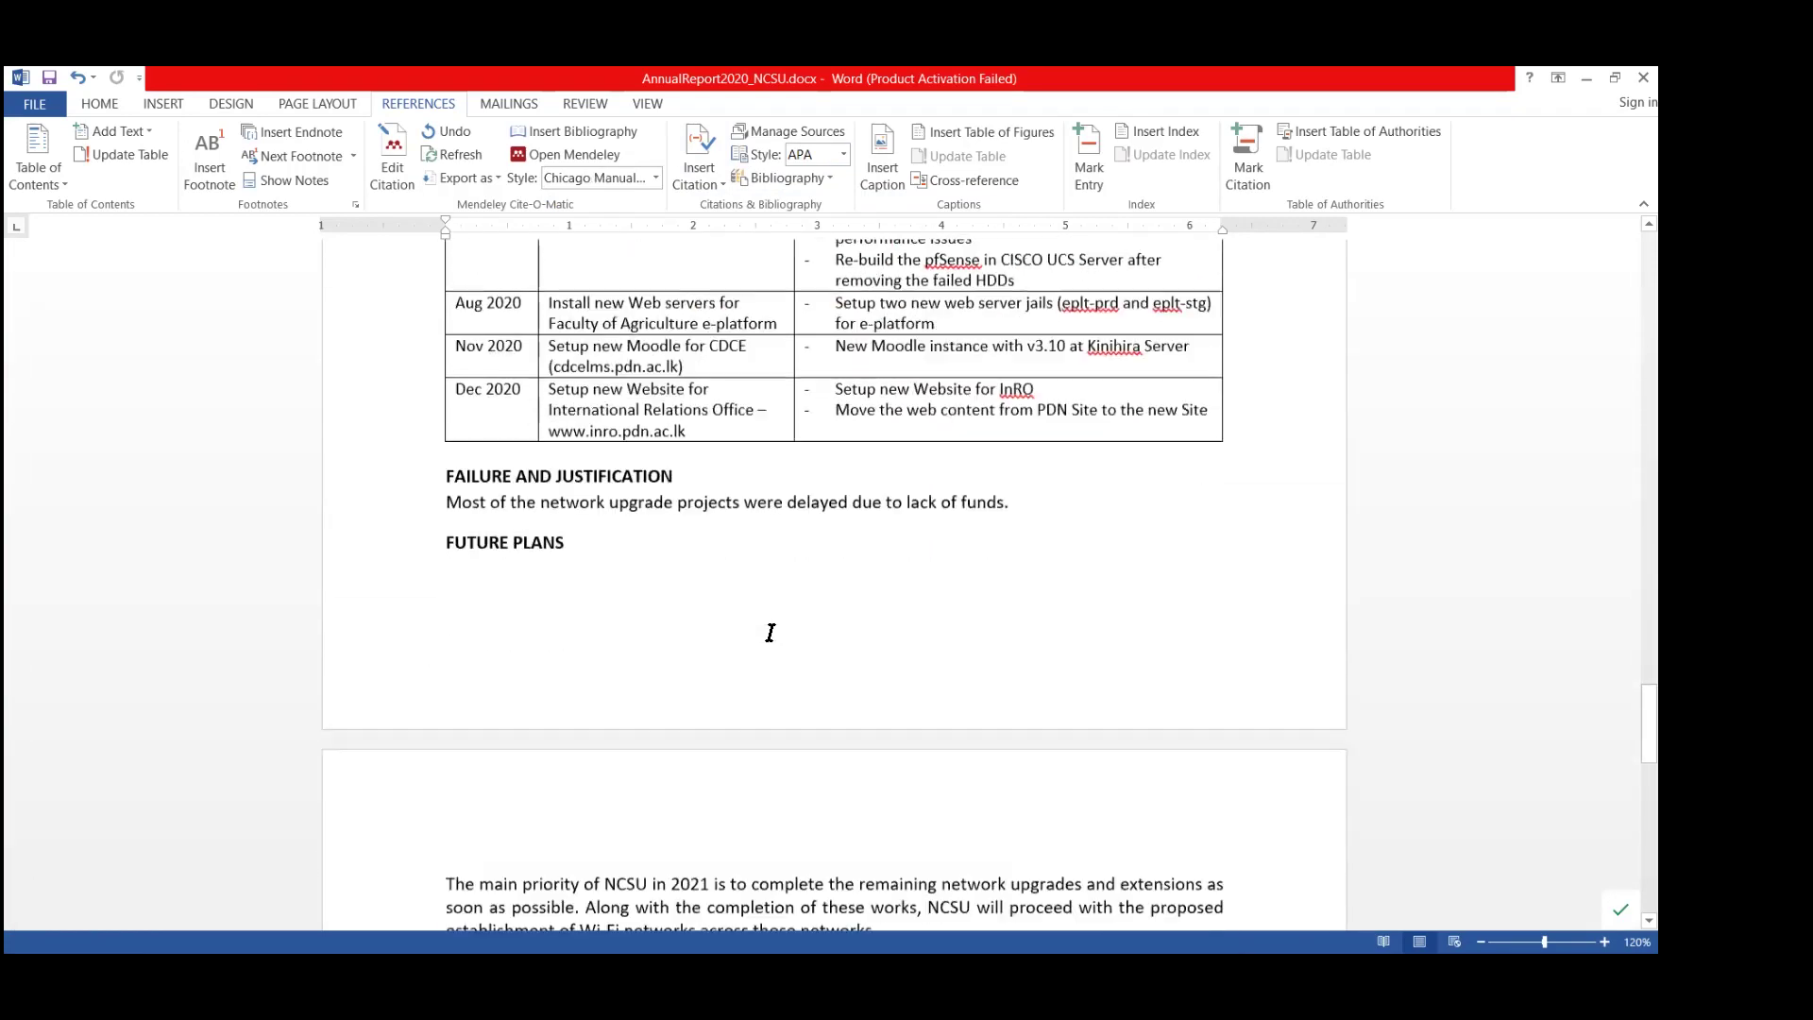
scroll(770, 632, down, 10)
click(828, 448)
scroll(1076, 488, up, 1)
scroll(1081, 488, up, 15)
scroll(971, 491, up, 10)
scroll(846, 660, up, 2)
scroll(846, 659, down, 20)
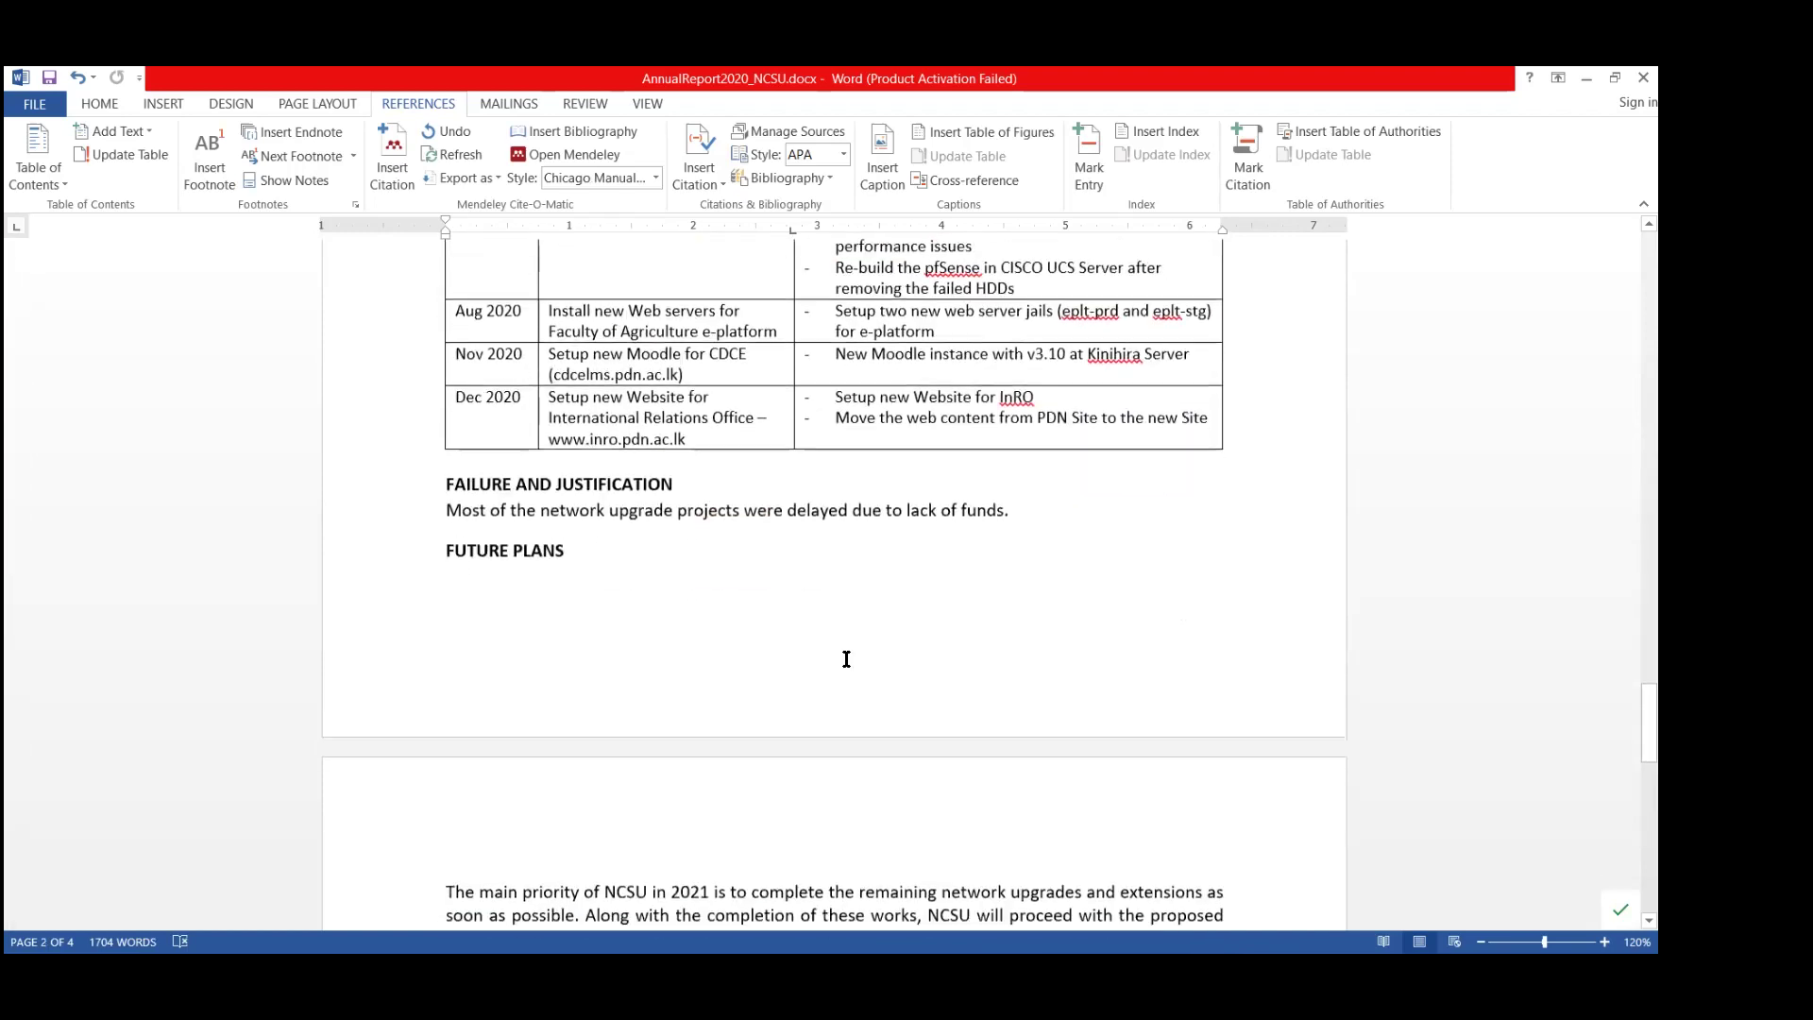
scroll(846, 659, down, 5)
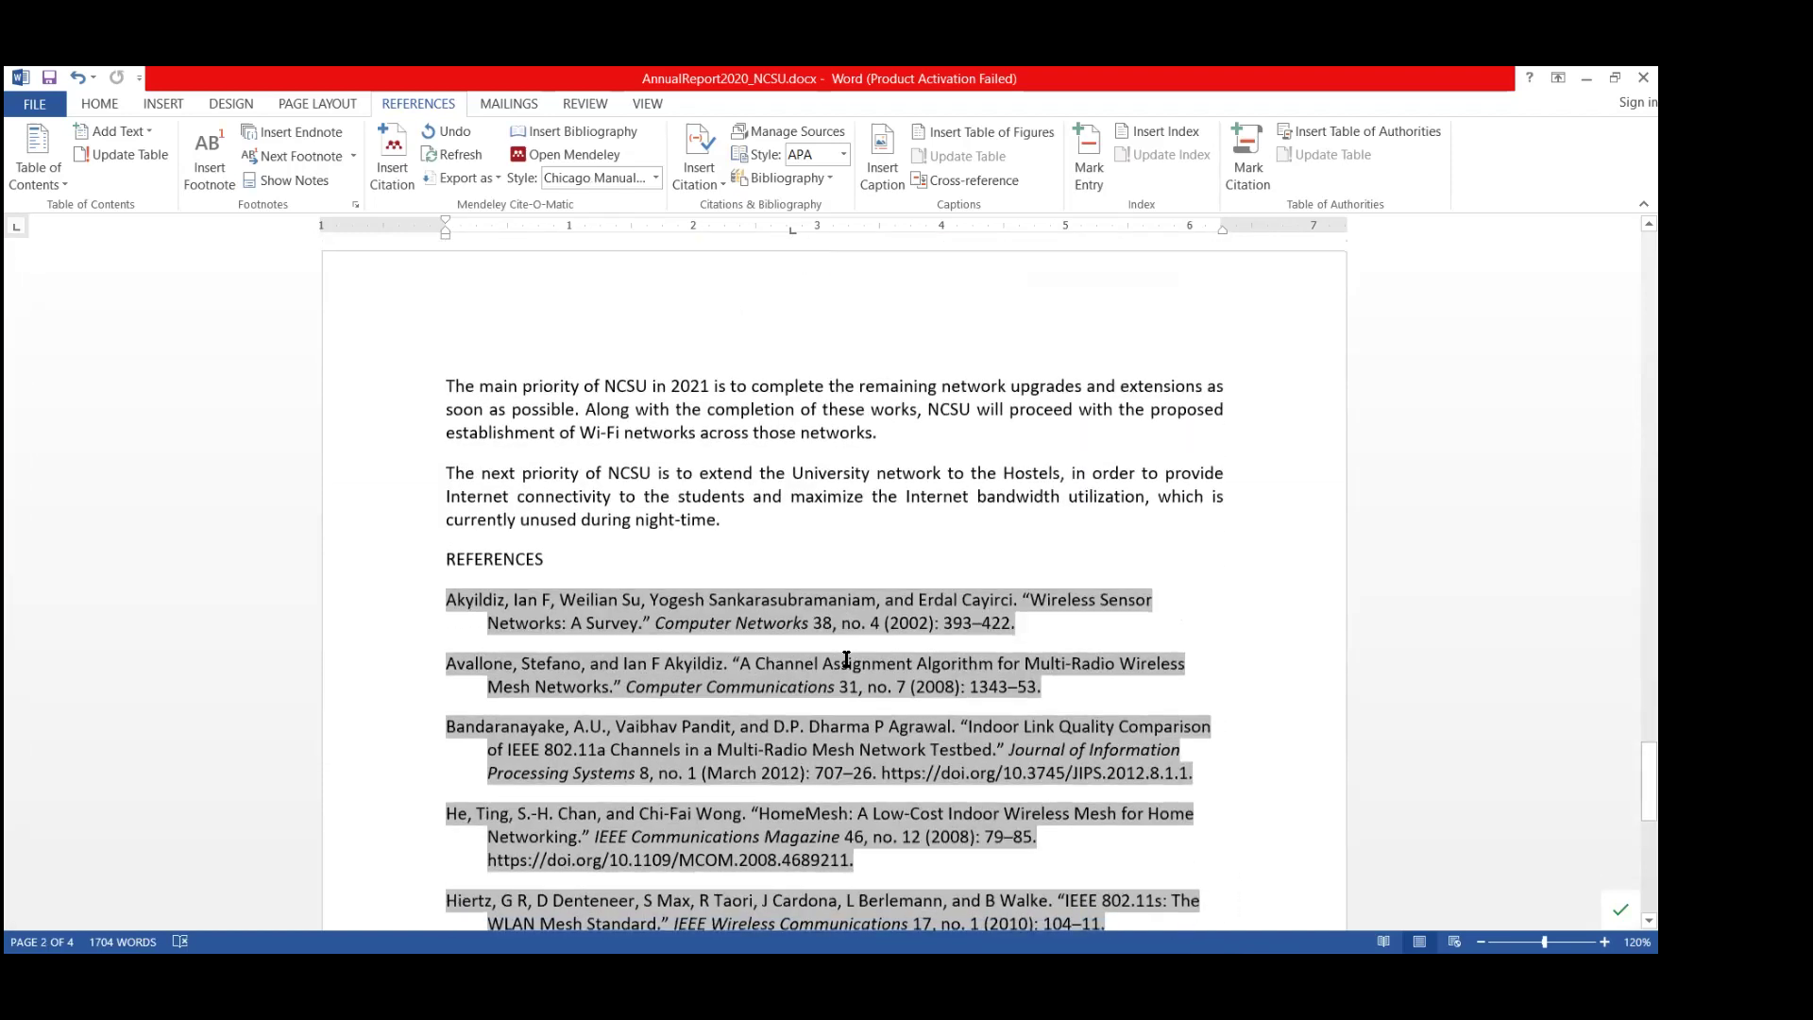
Apply Chicago Manual of Style 17th edition (author-date) and review the citations.
click(655, 177)
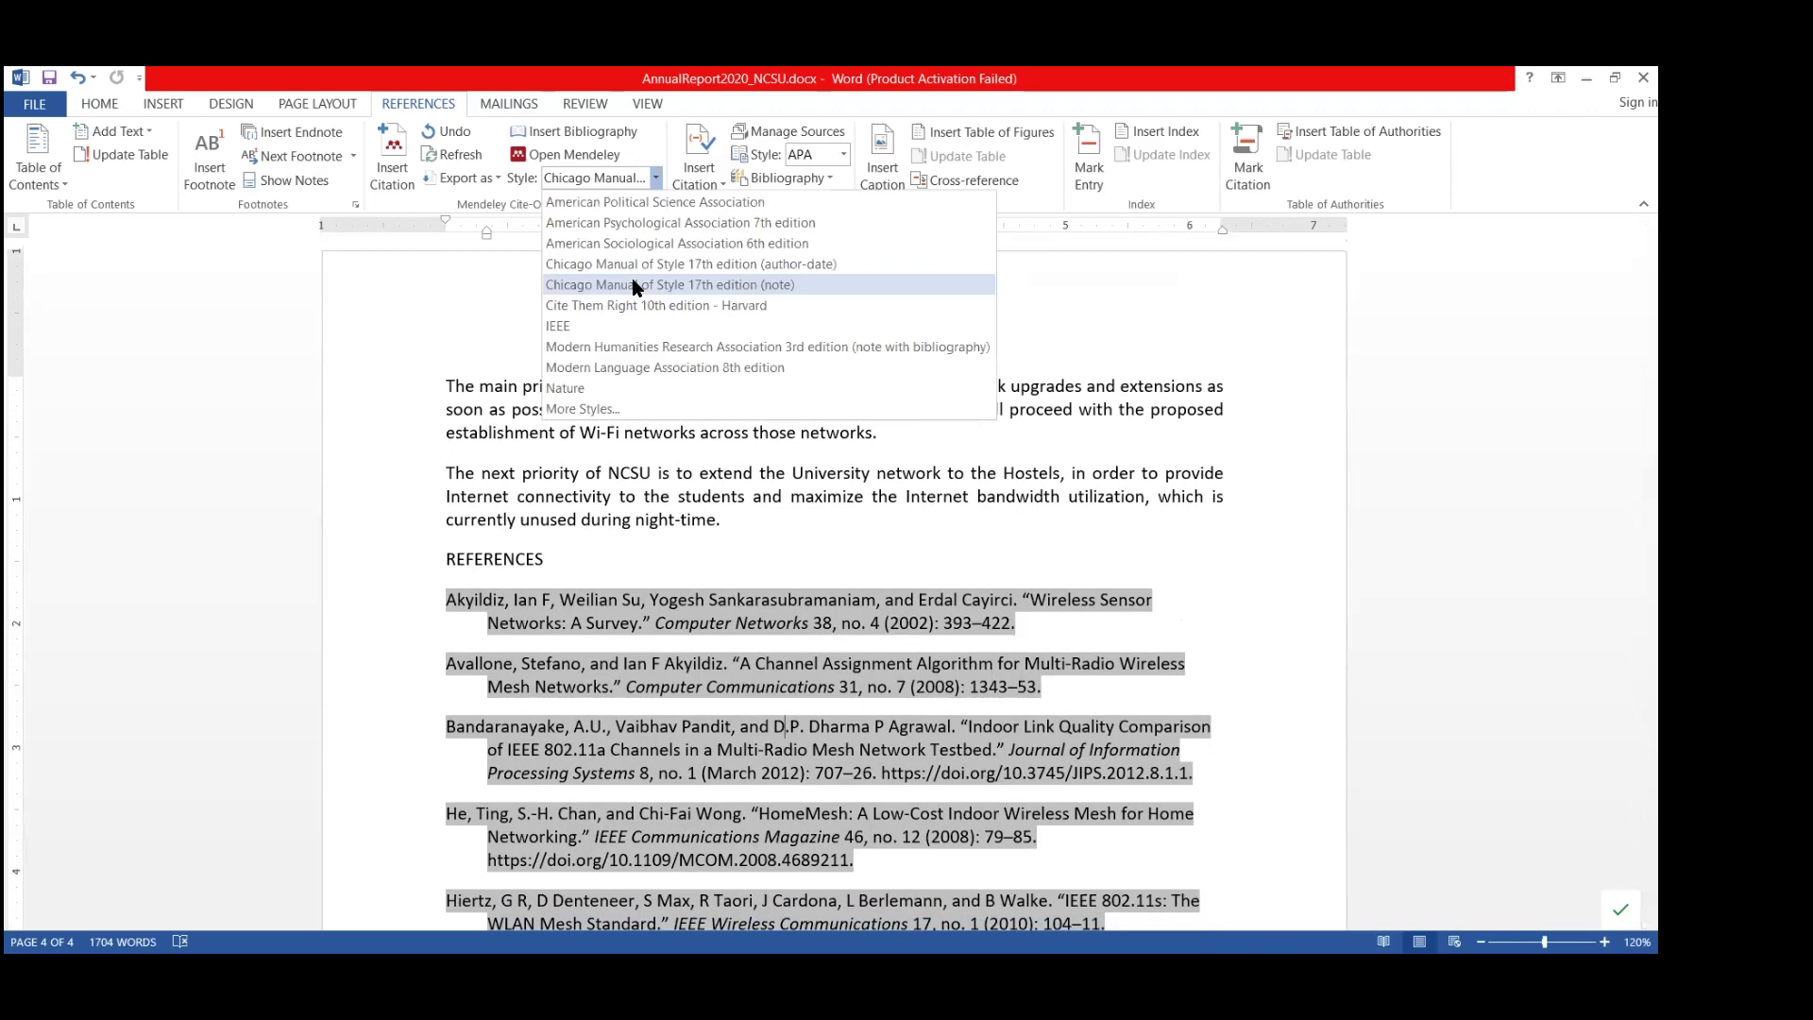
click(637, 265)
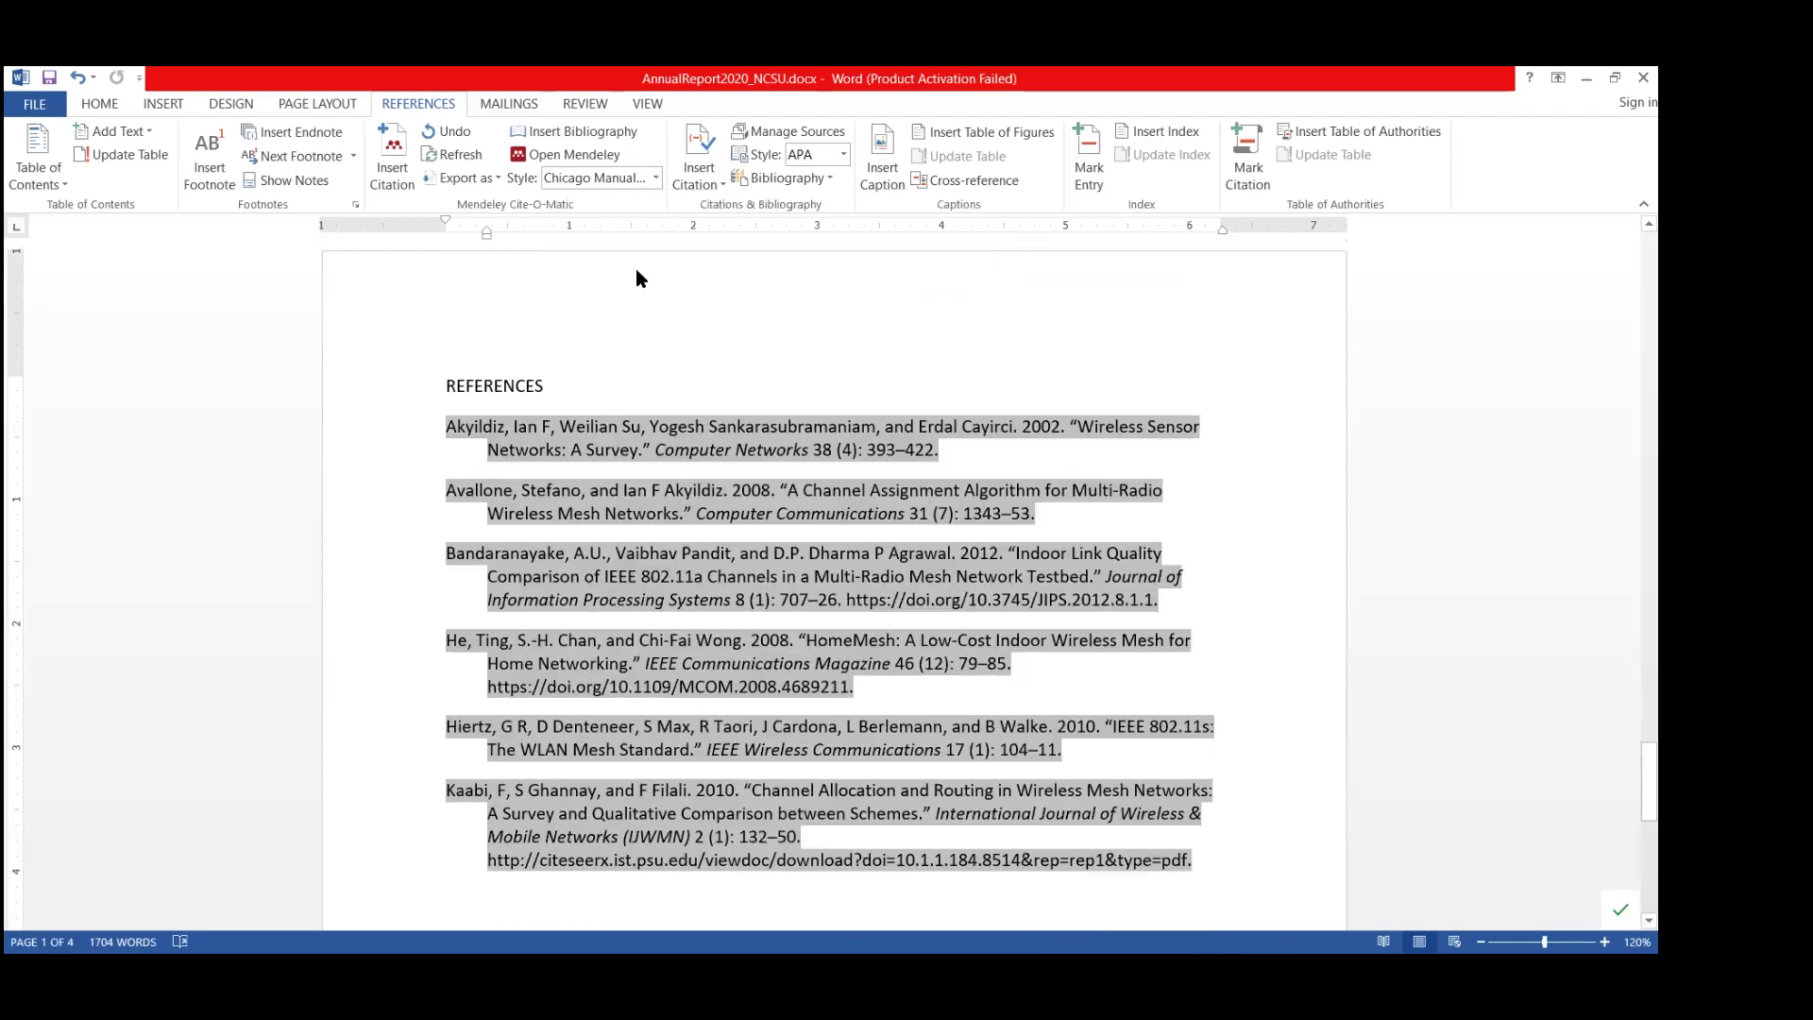
scroll(926, 534, up, 20)
scroll(929, 542, up, 15)
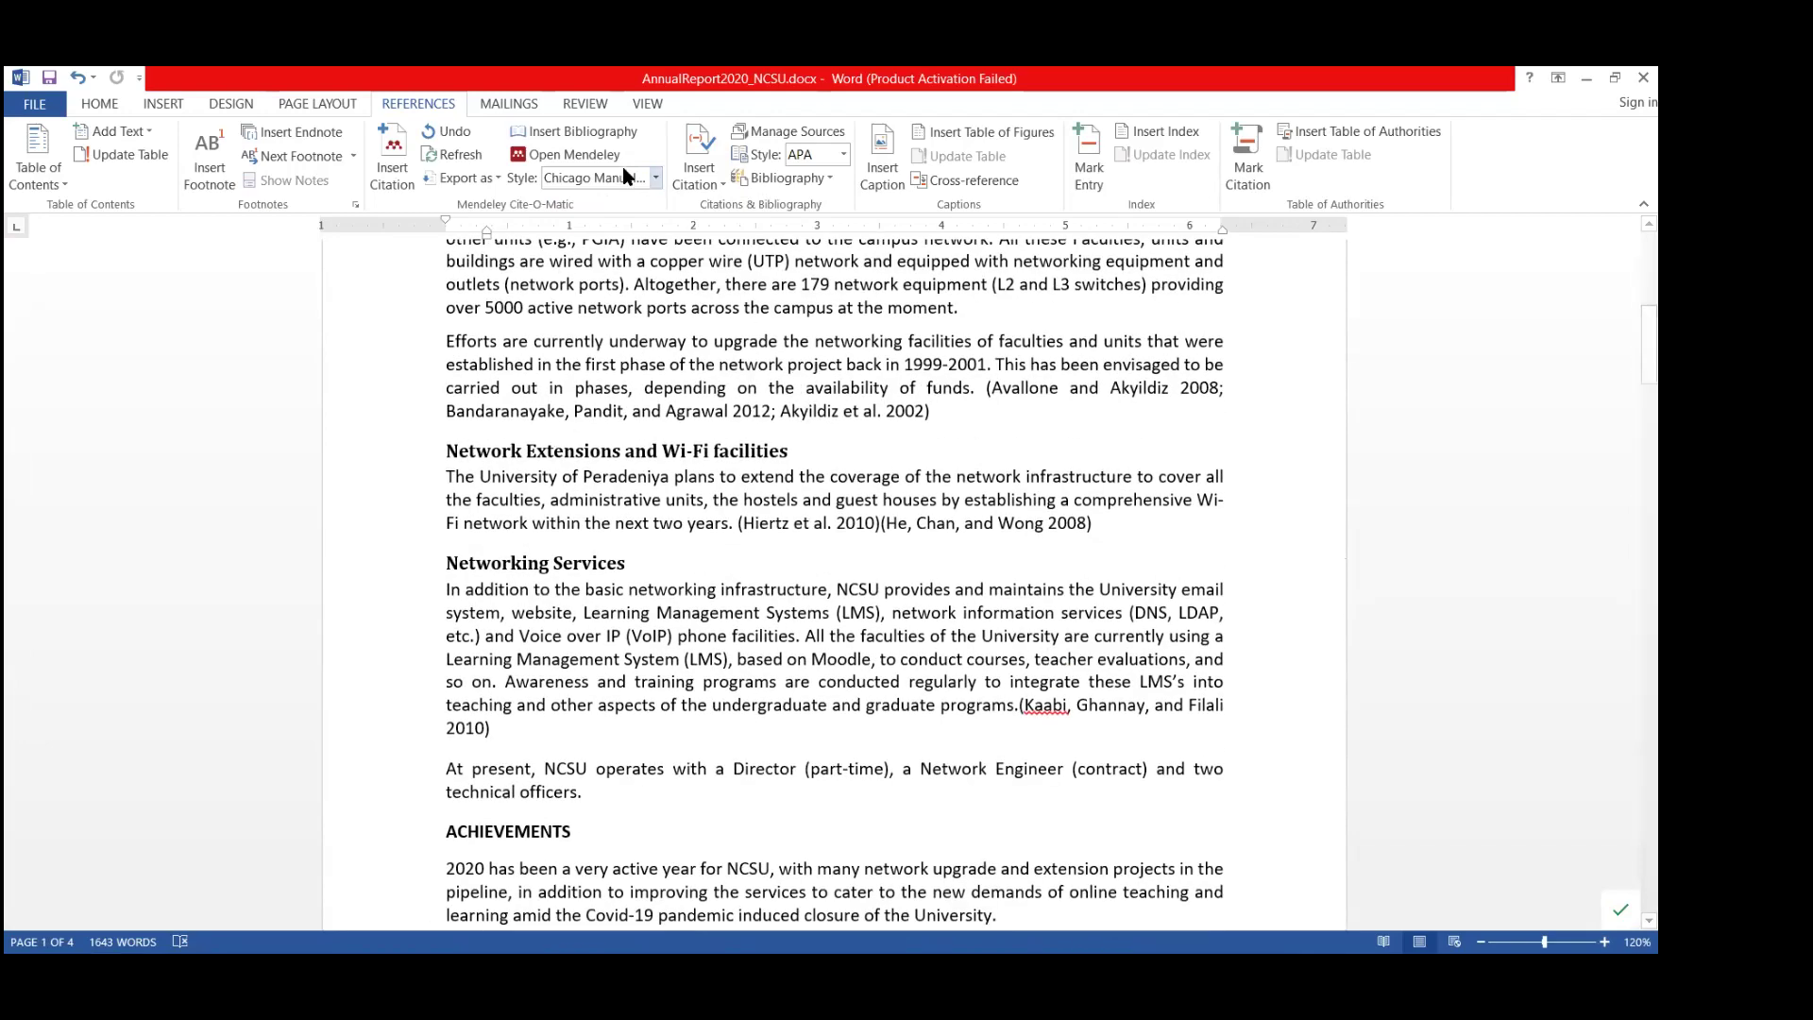
Switch to Chicago 17th edition note style, giving superscript footnote numbers 1, 2–3 and 4.
click(655, 177)
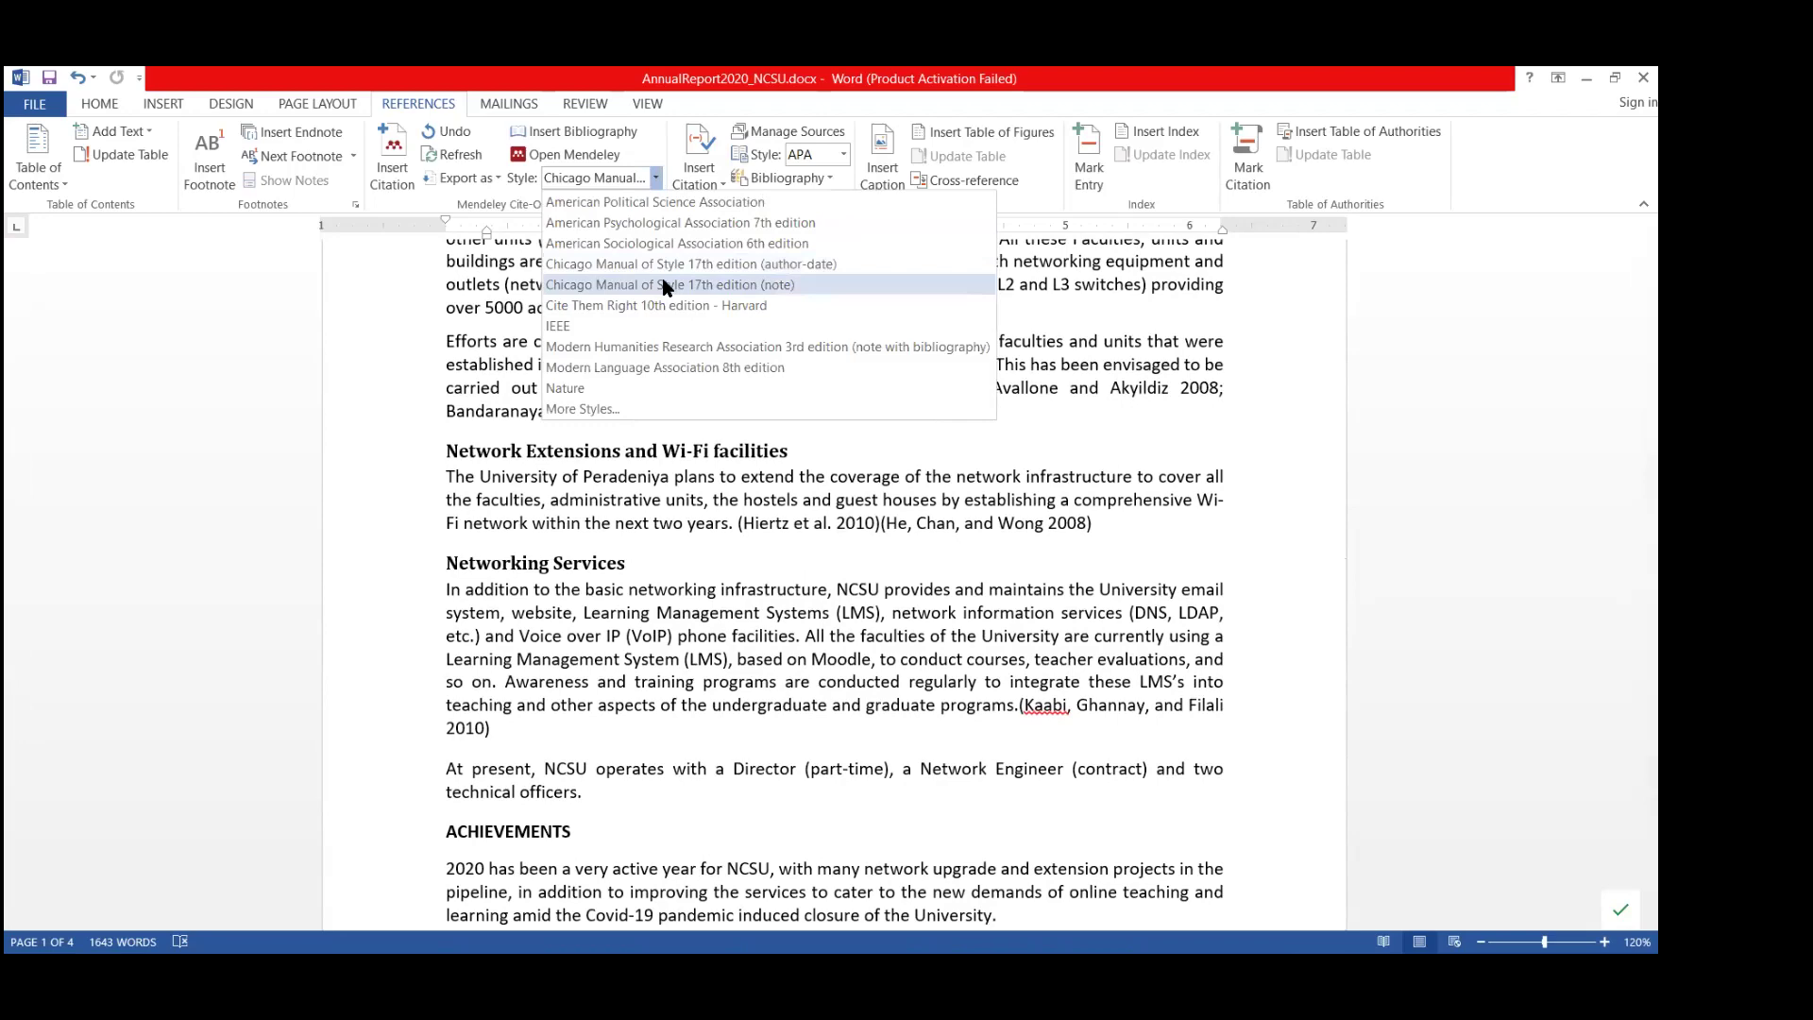
click(664, 285)
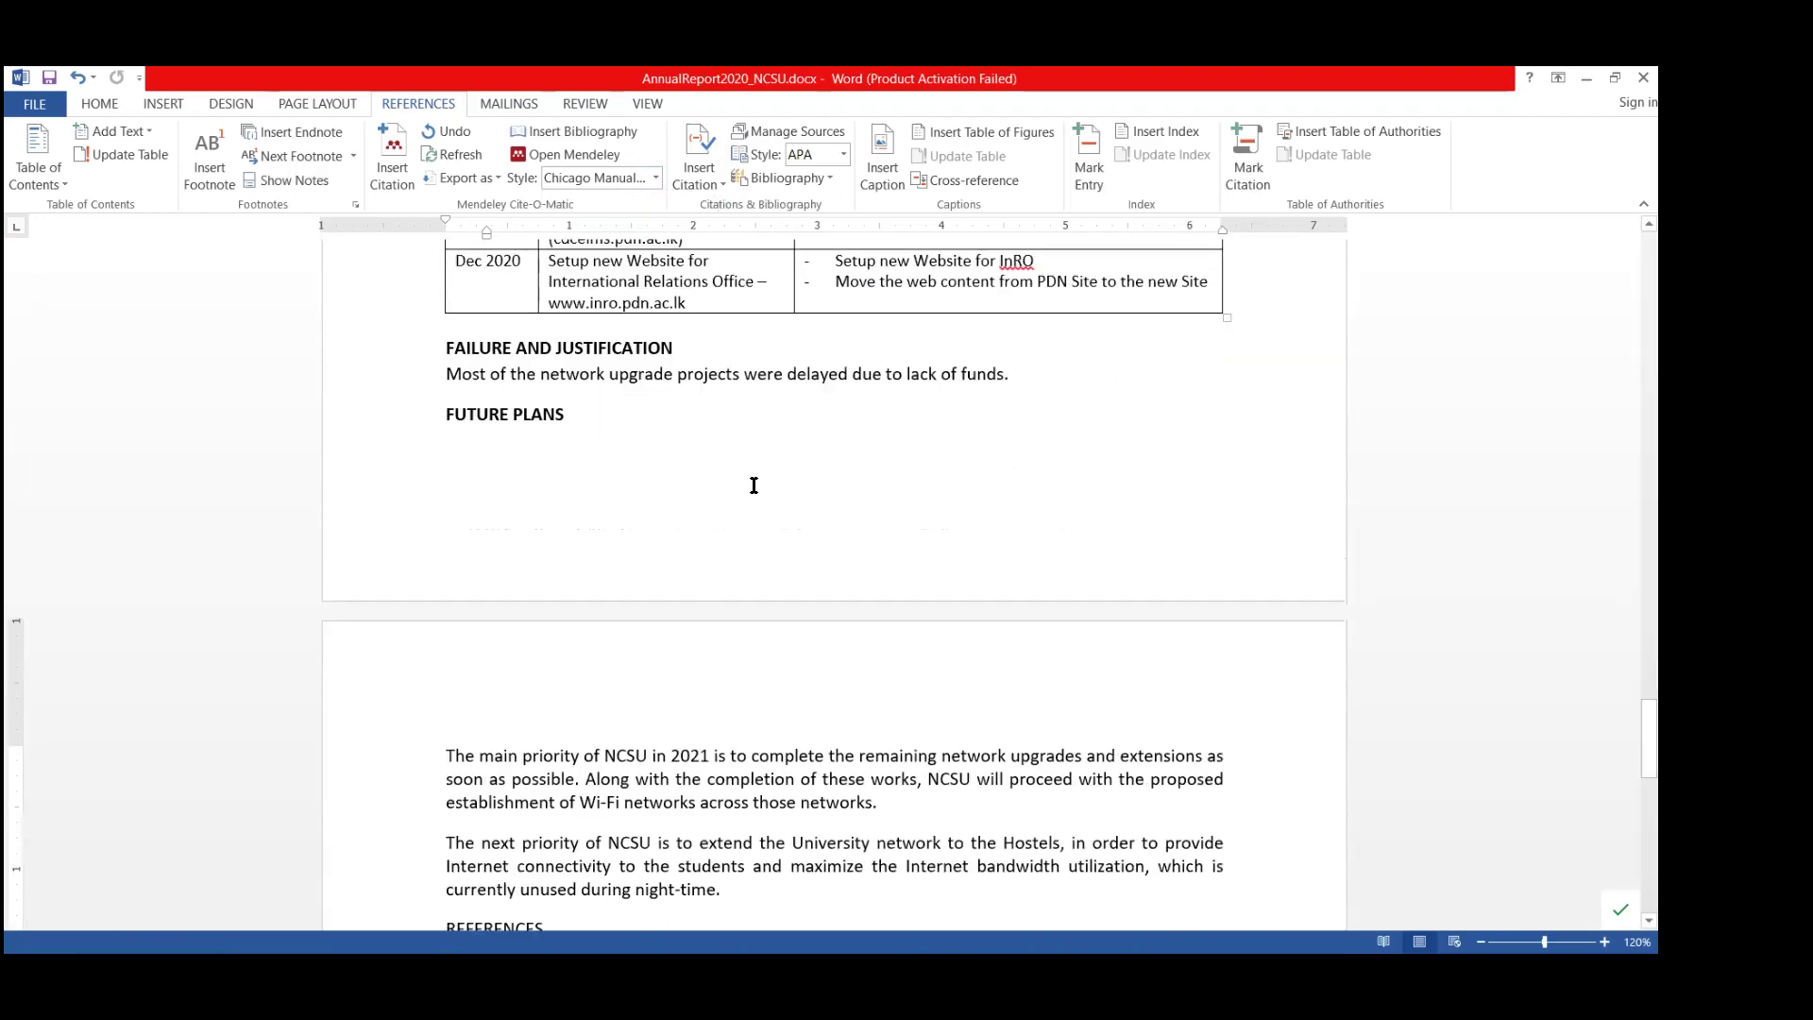
scroll(754, 486, up, 20)
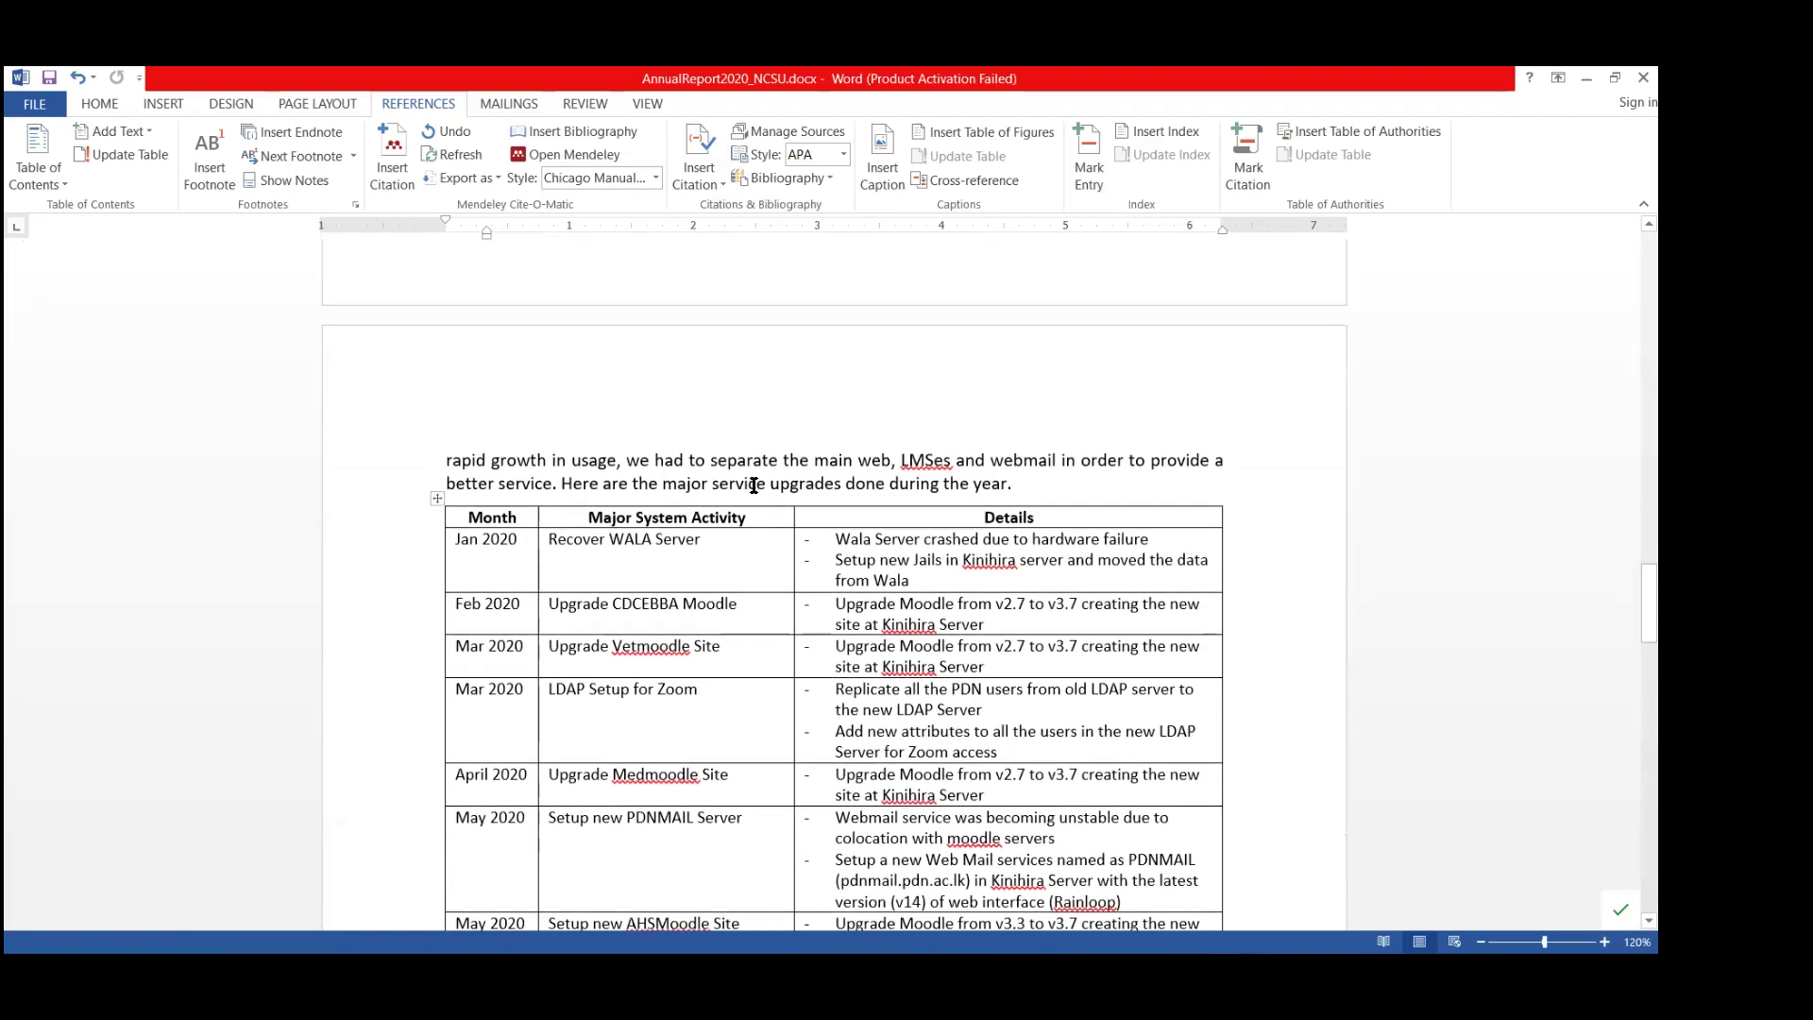
scroll(754, 486, up, 20)
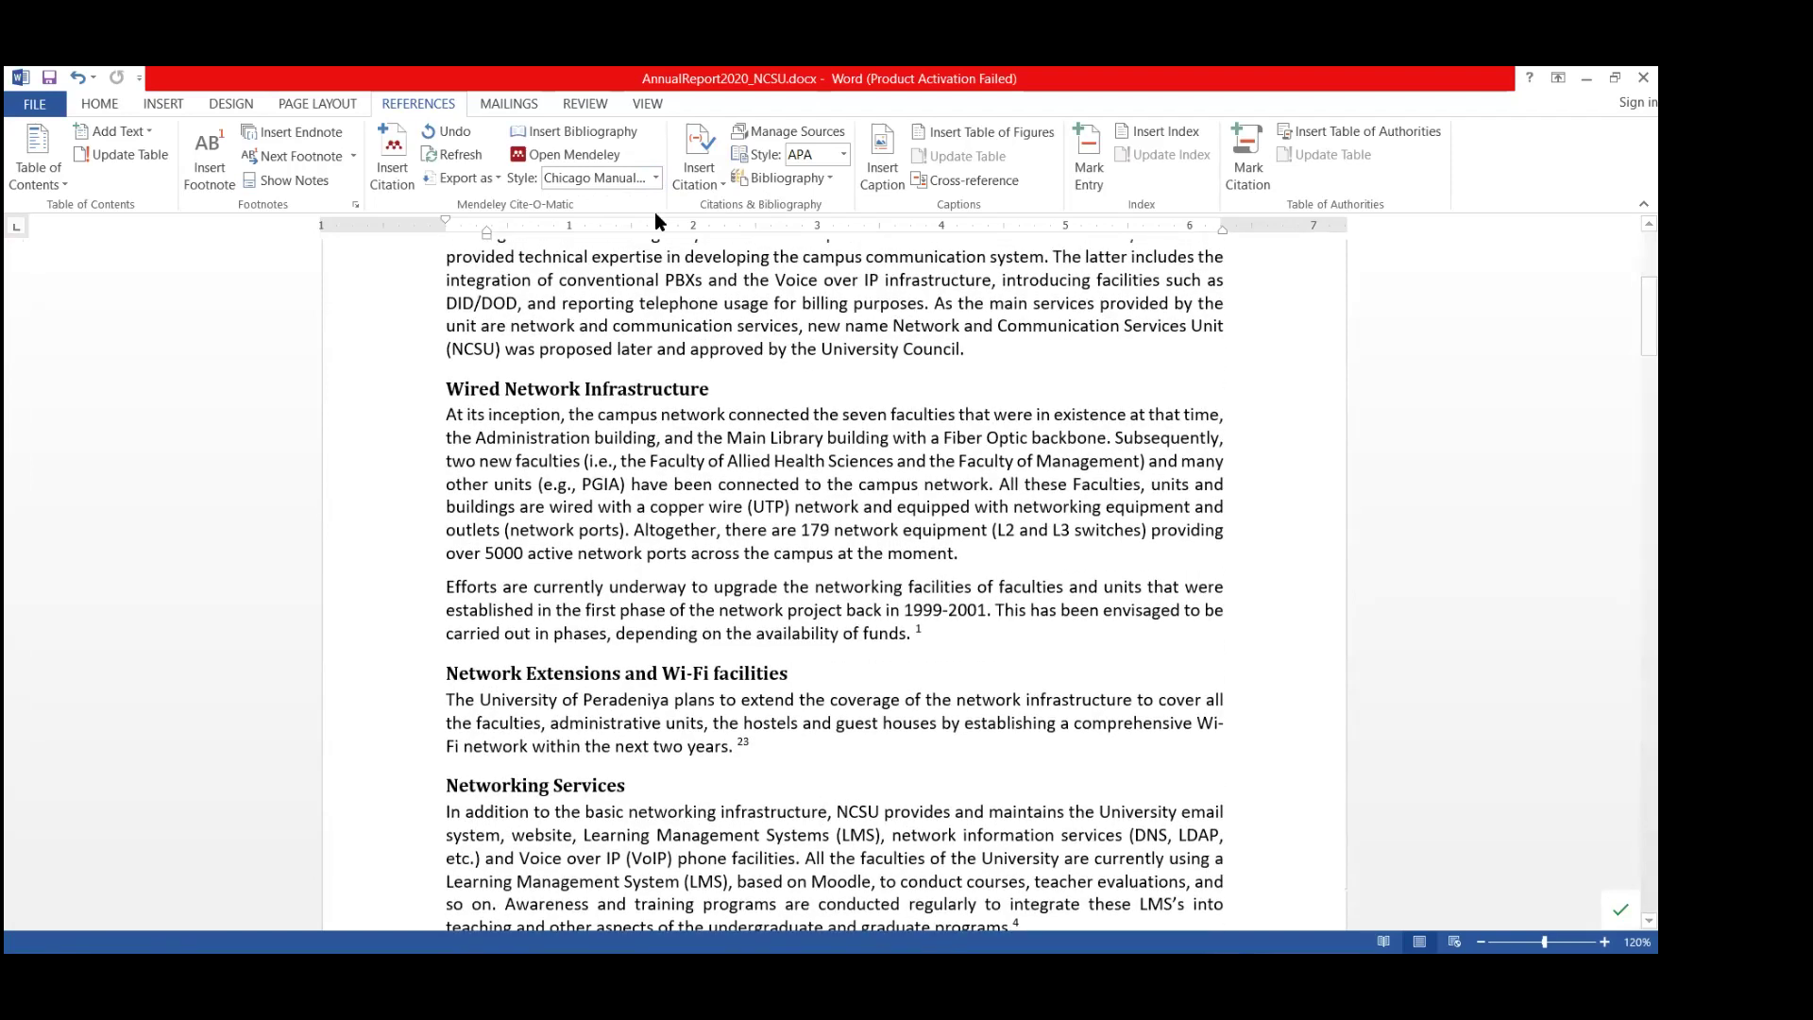
Apply Nature style and review the numbered six-entry bibliography starting with Avallone.
click(656, 180)
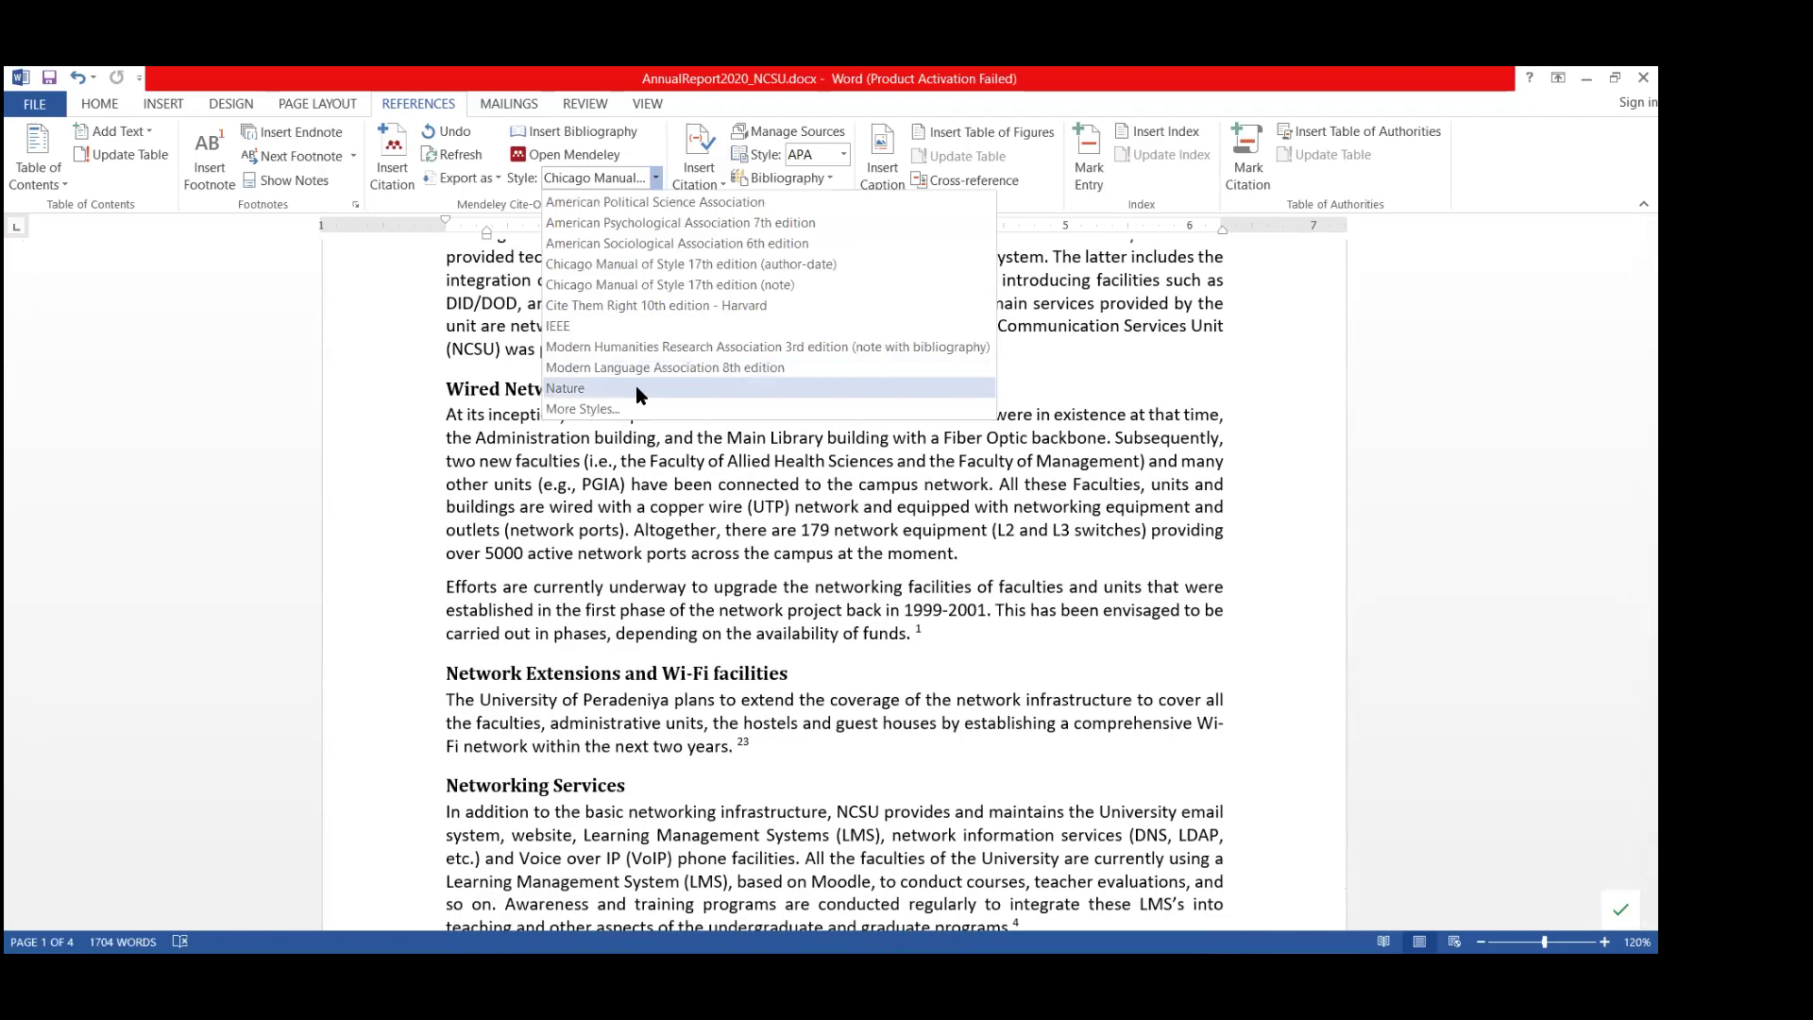
click(638, 389)
scroll(958, 556, down, 8)
scroll(957, 555, down, 20)
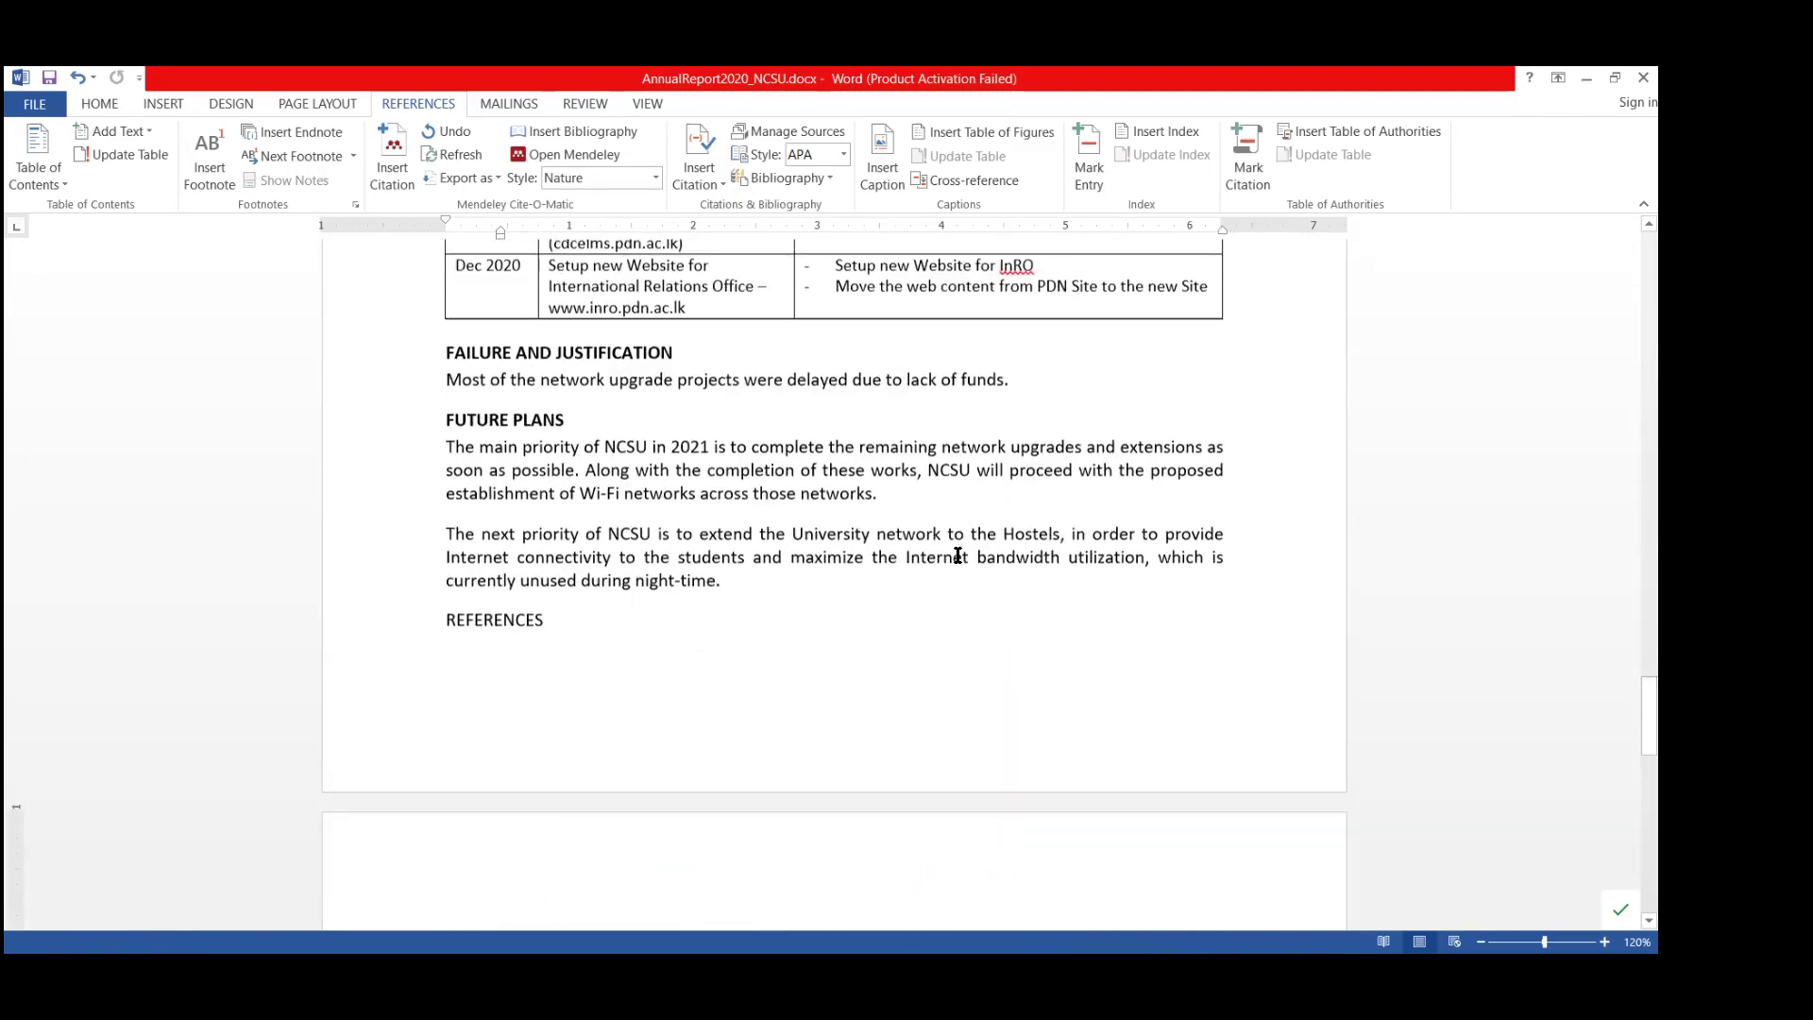
scroll(958, 555, down, 10)
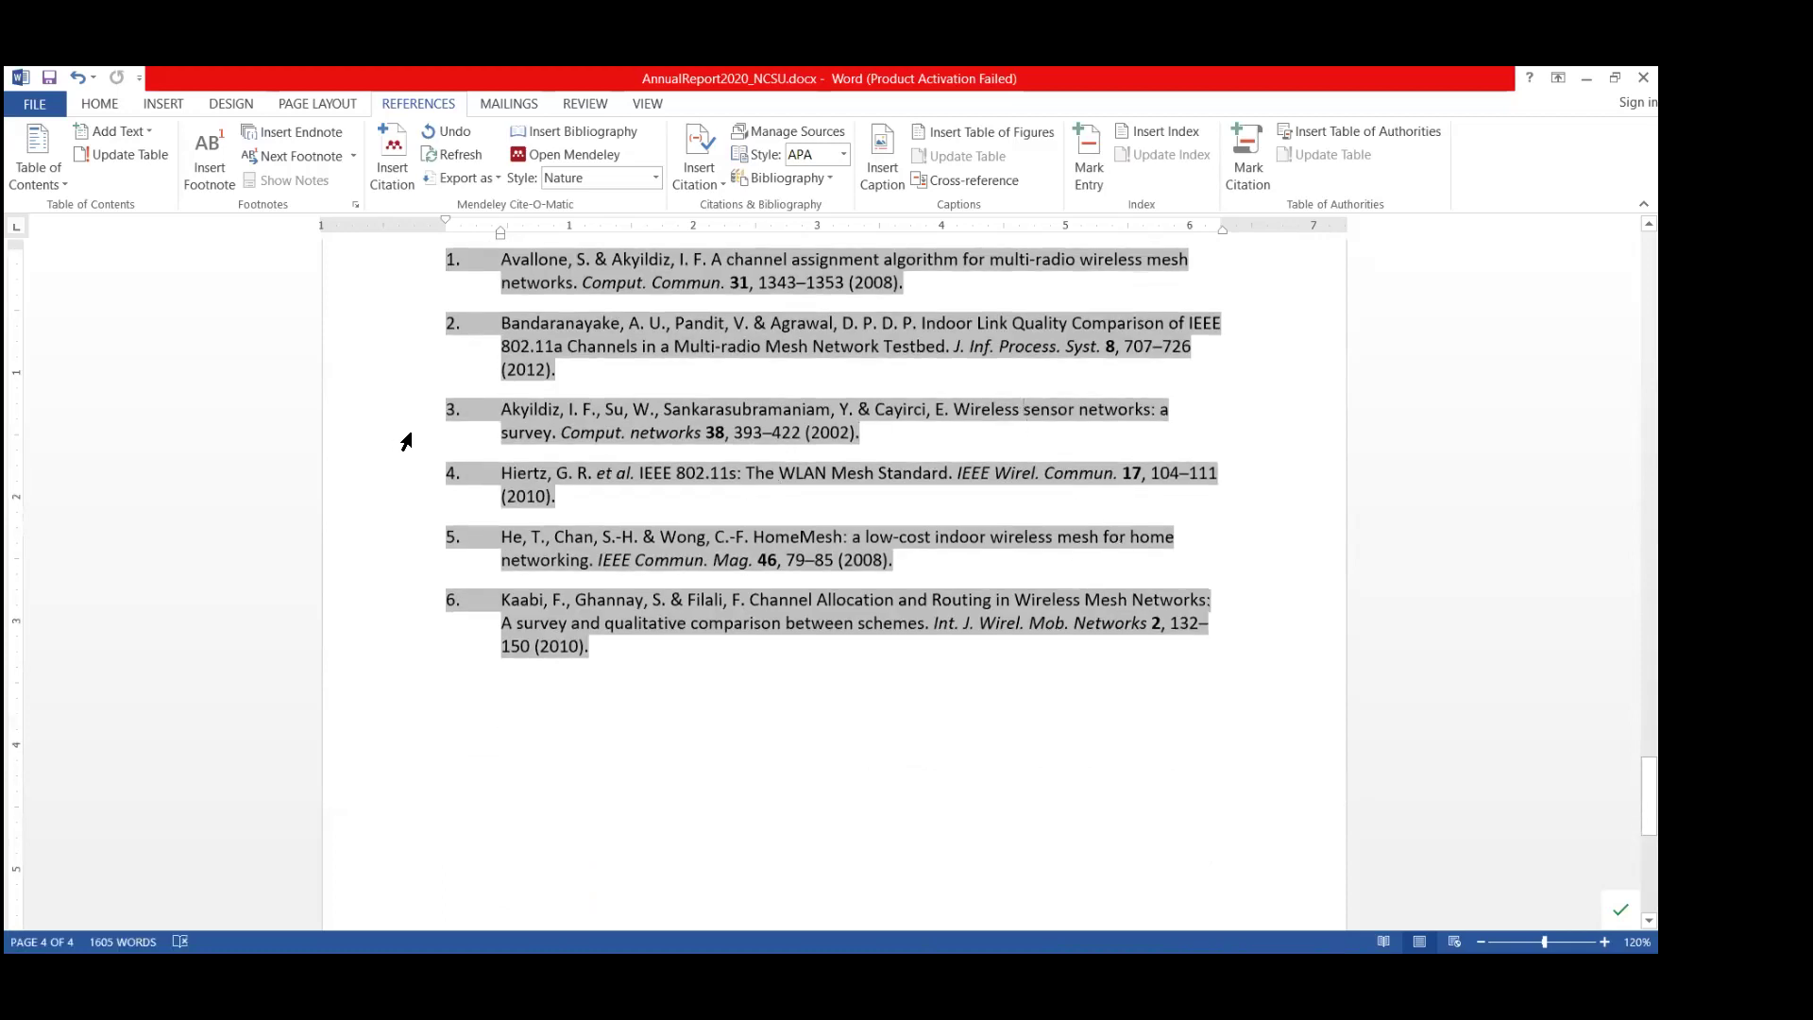
scroll(415, 434, up, 3)
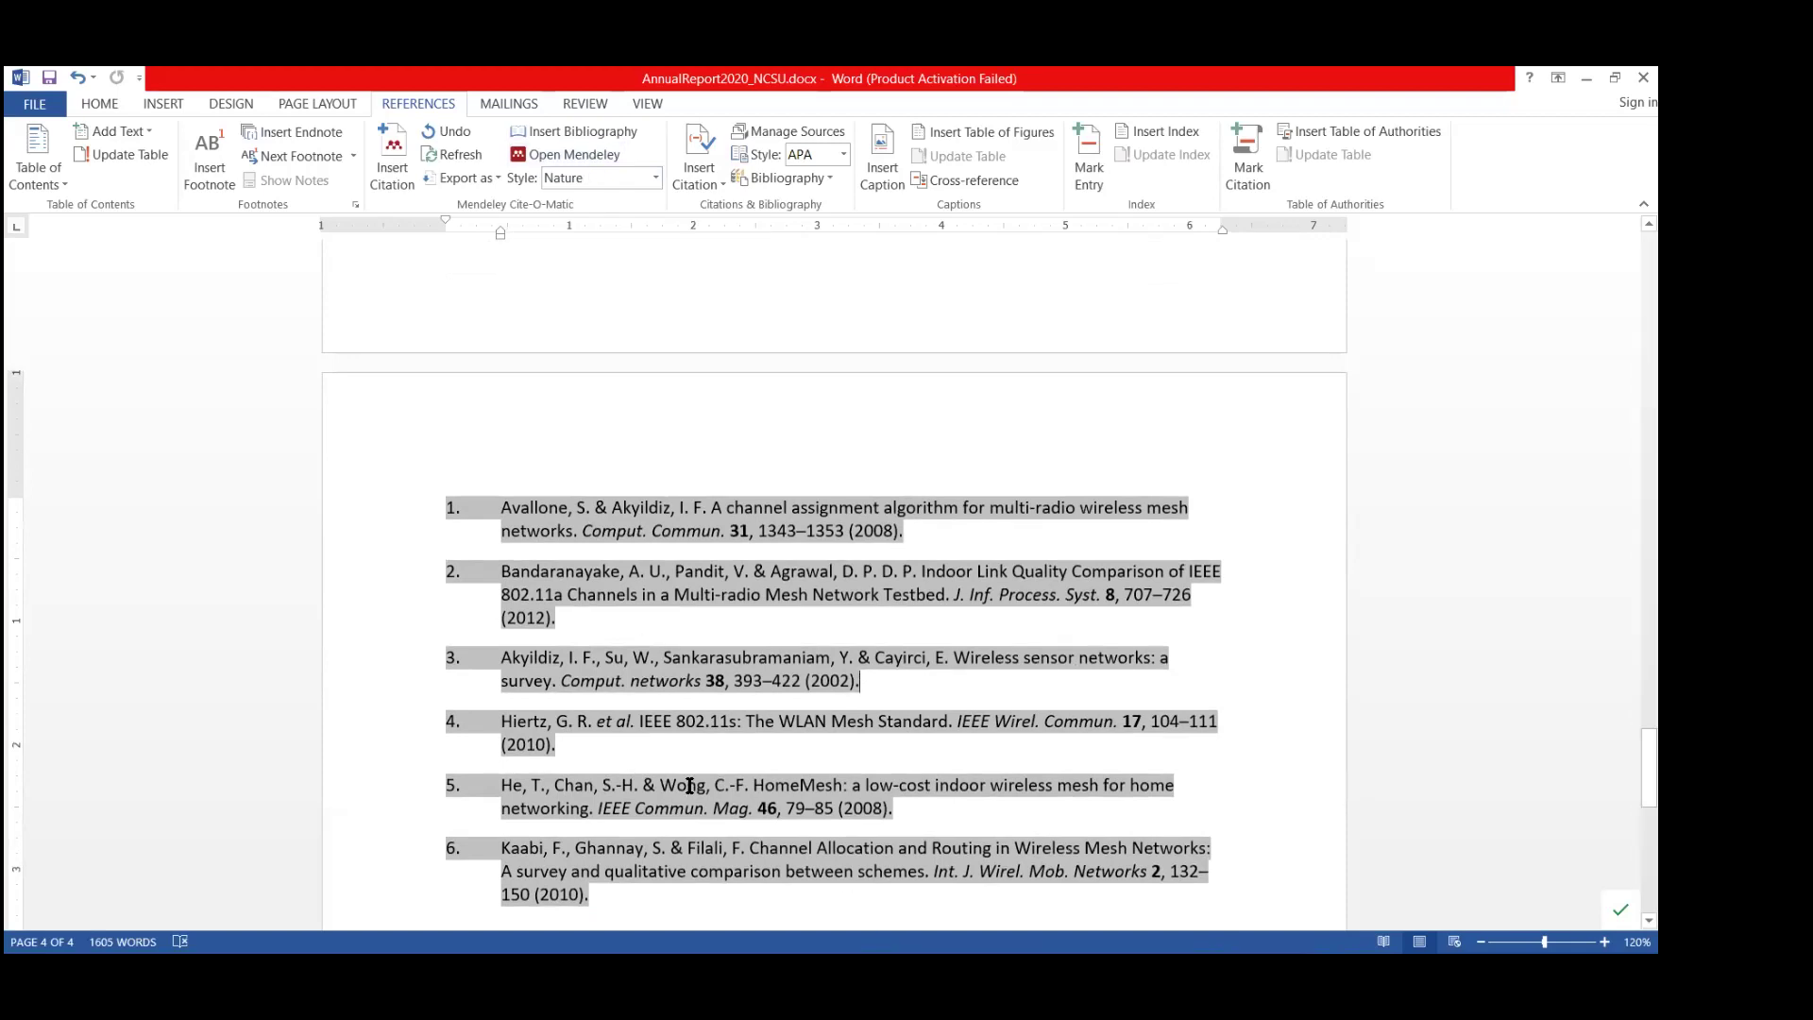
click(1094, 548)
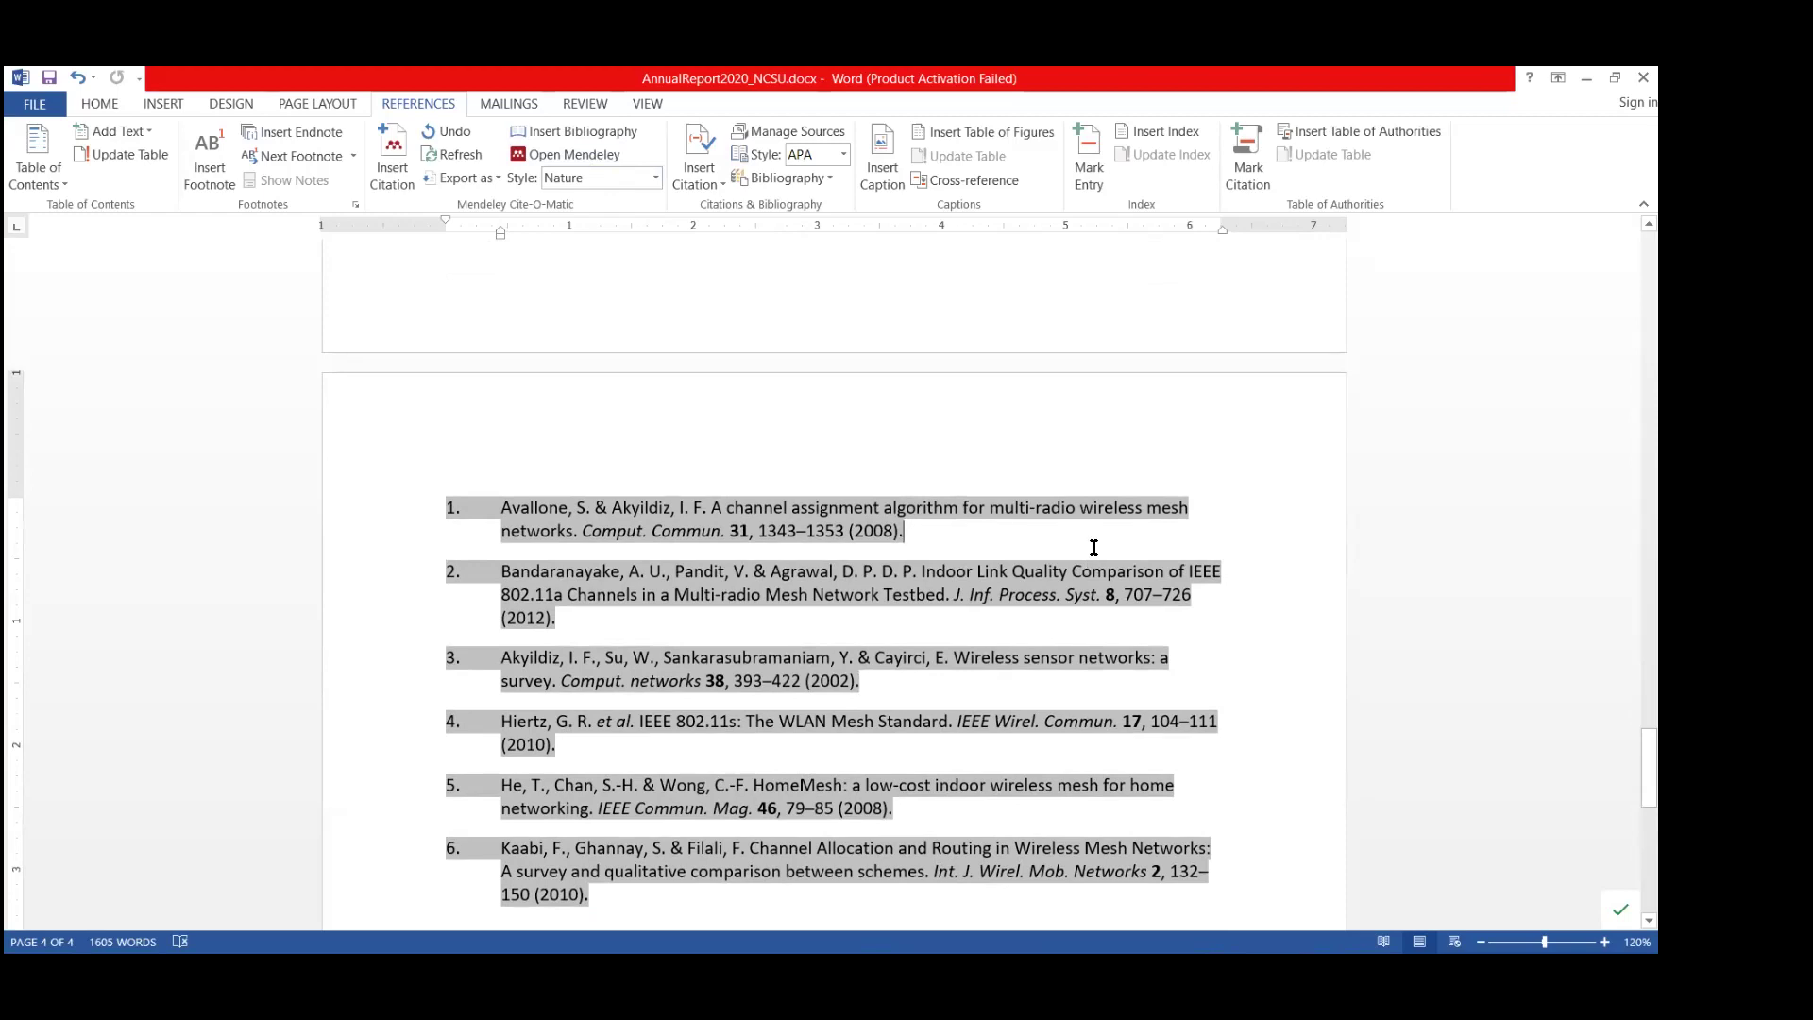
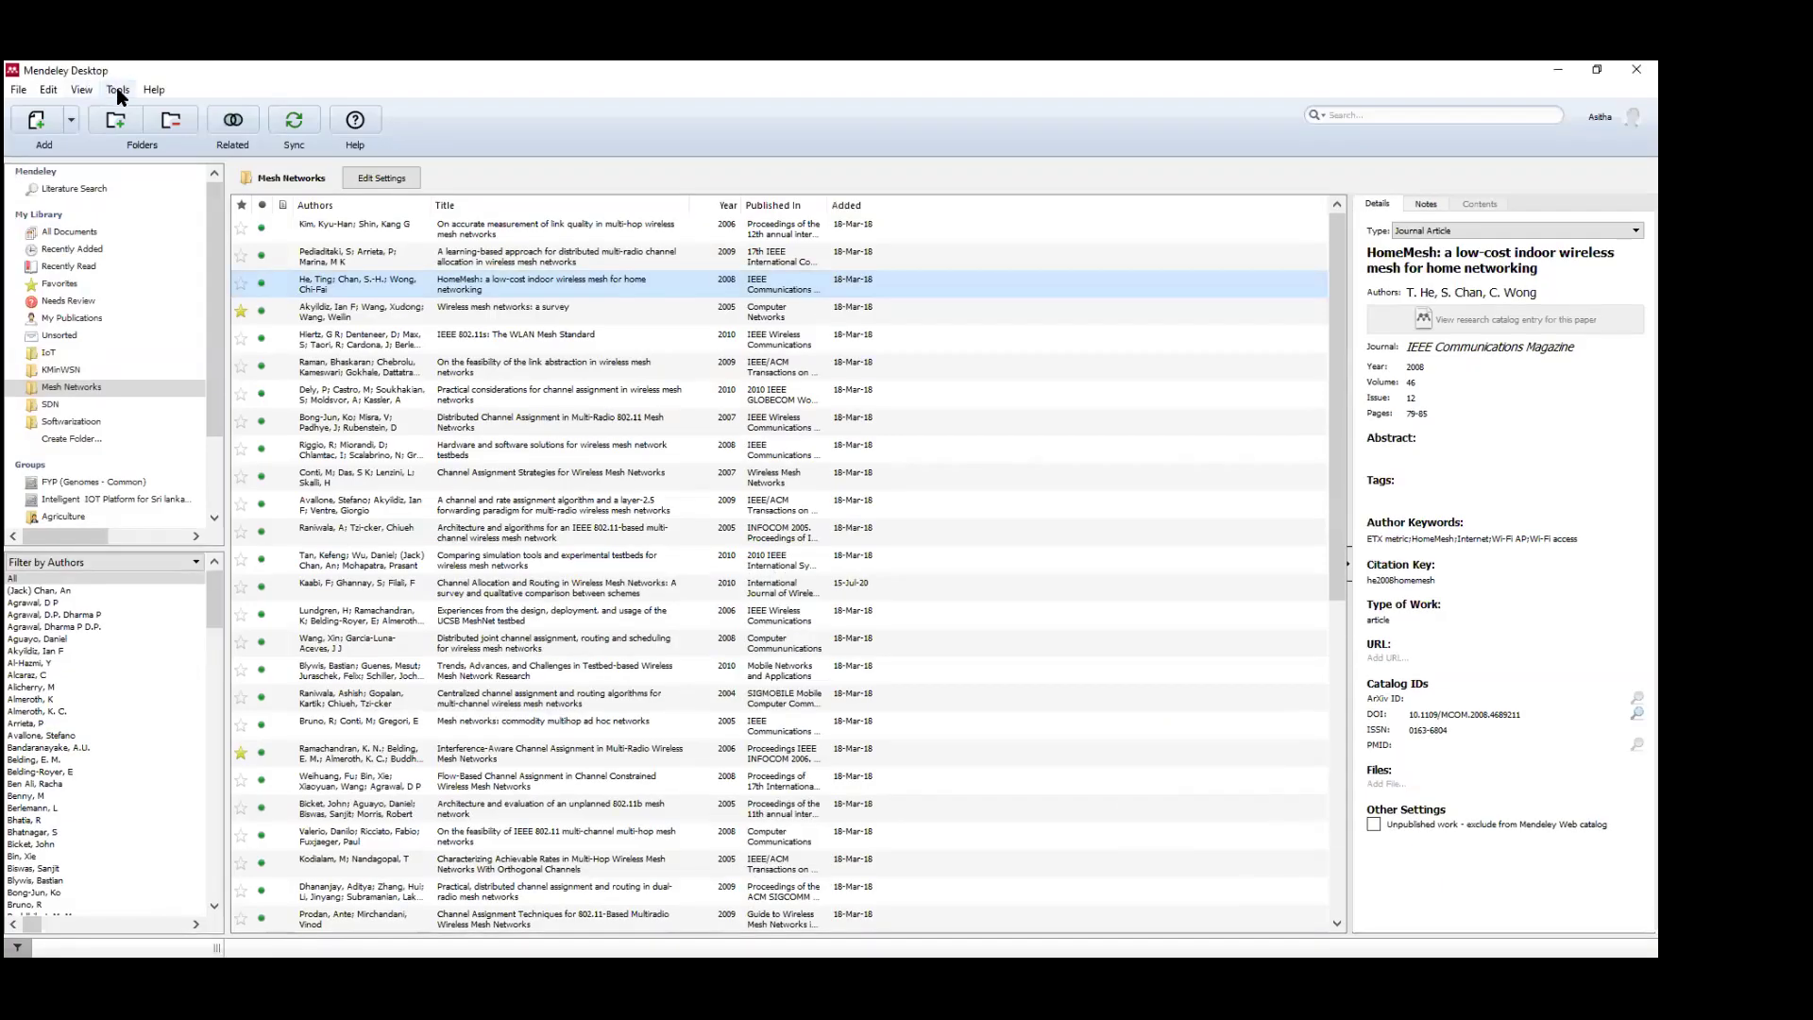
Try uninstalling the MS Word plugin, decline closing Word and Outlook, and dismiss the failure.
click(118, 91)
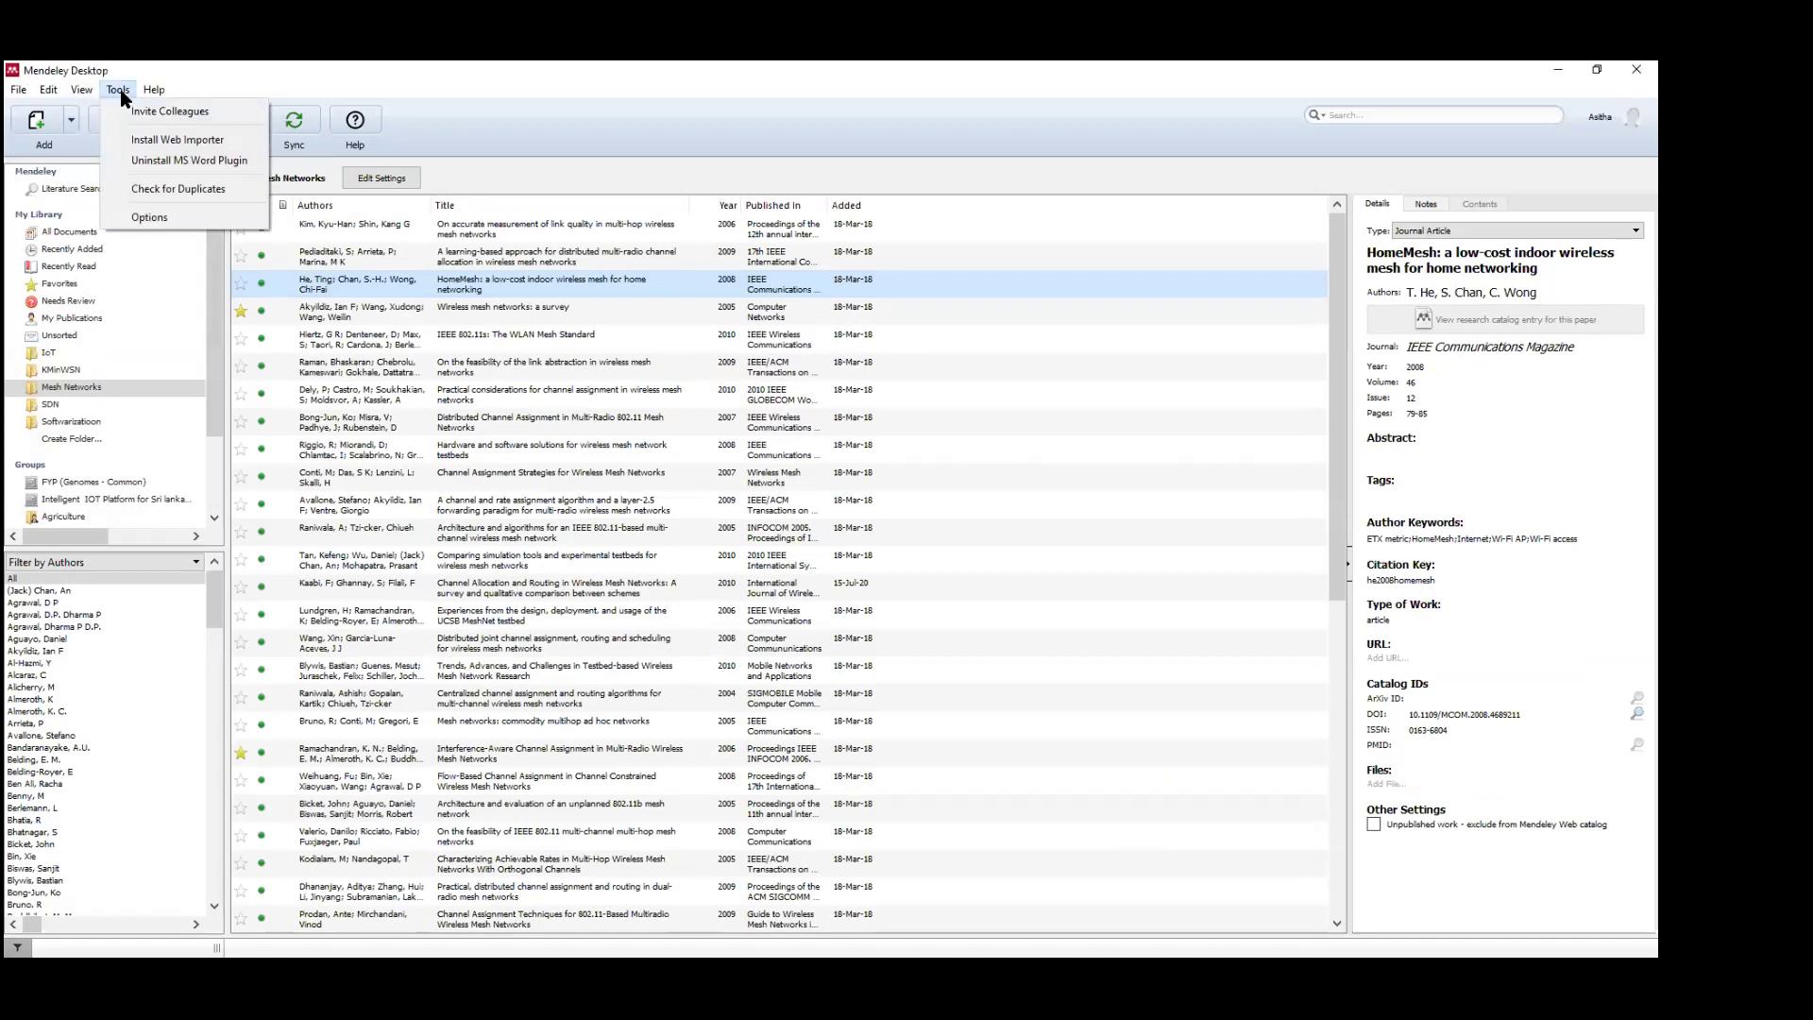
click(153, 162)
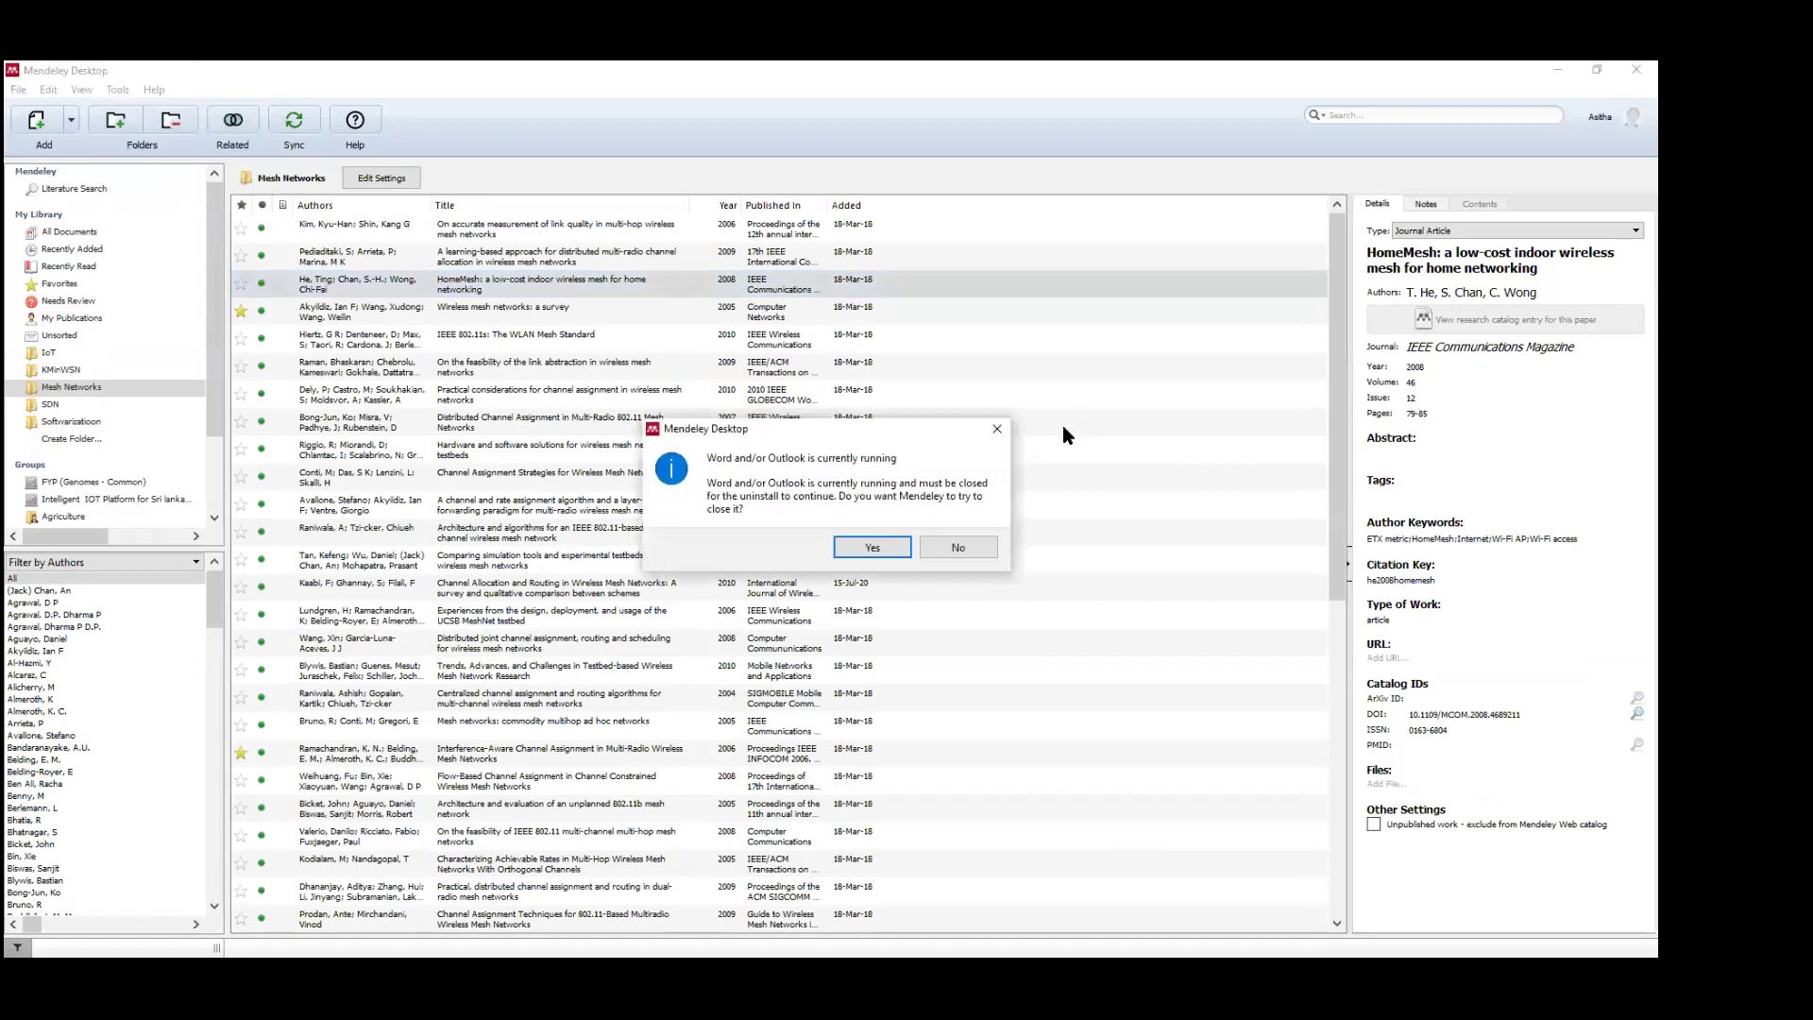
click(982, 544)
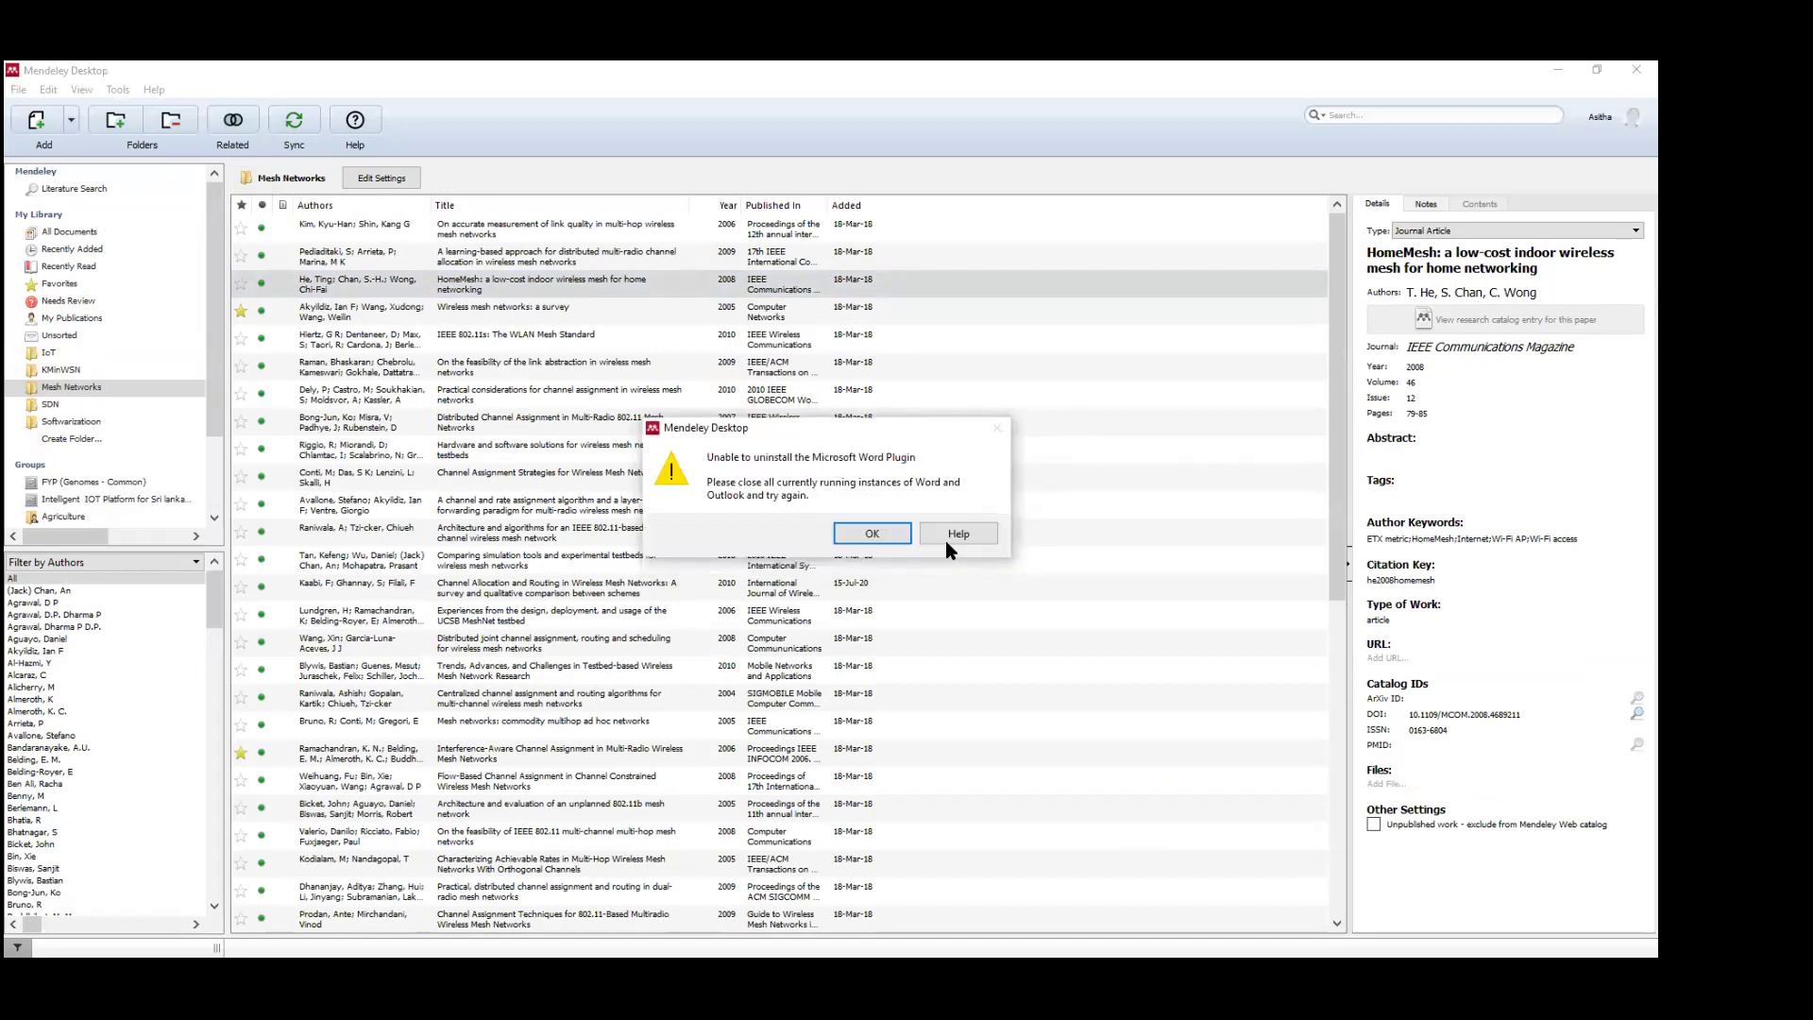
click(887, 535)
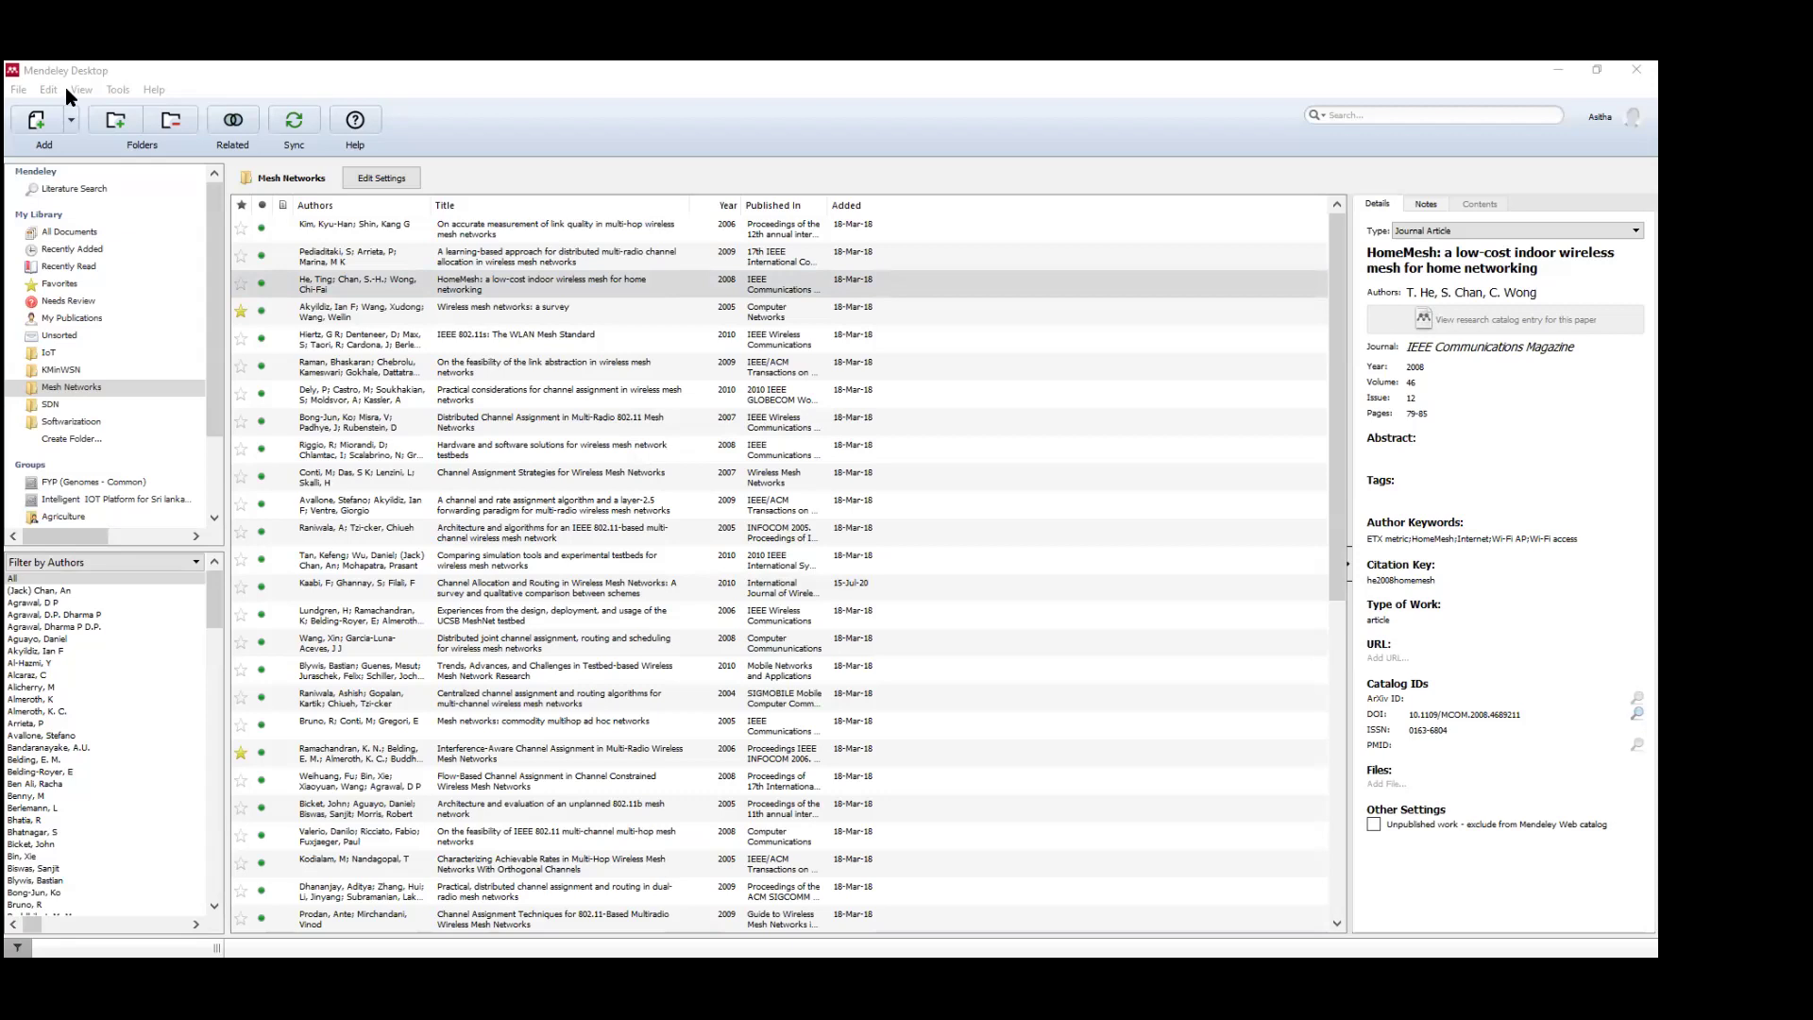
Uninstall the MS Word citation plugin, then install it again.
click(111, 89)
click(139, 157)
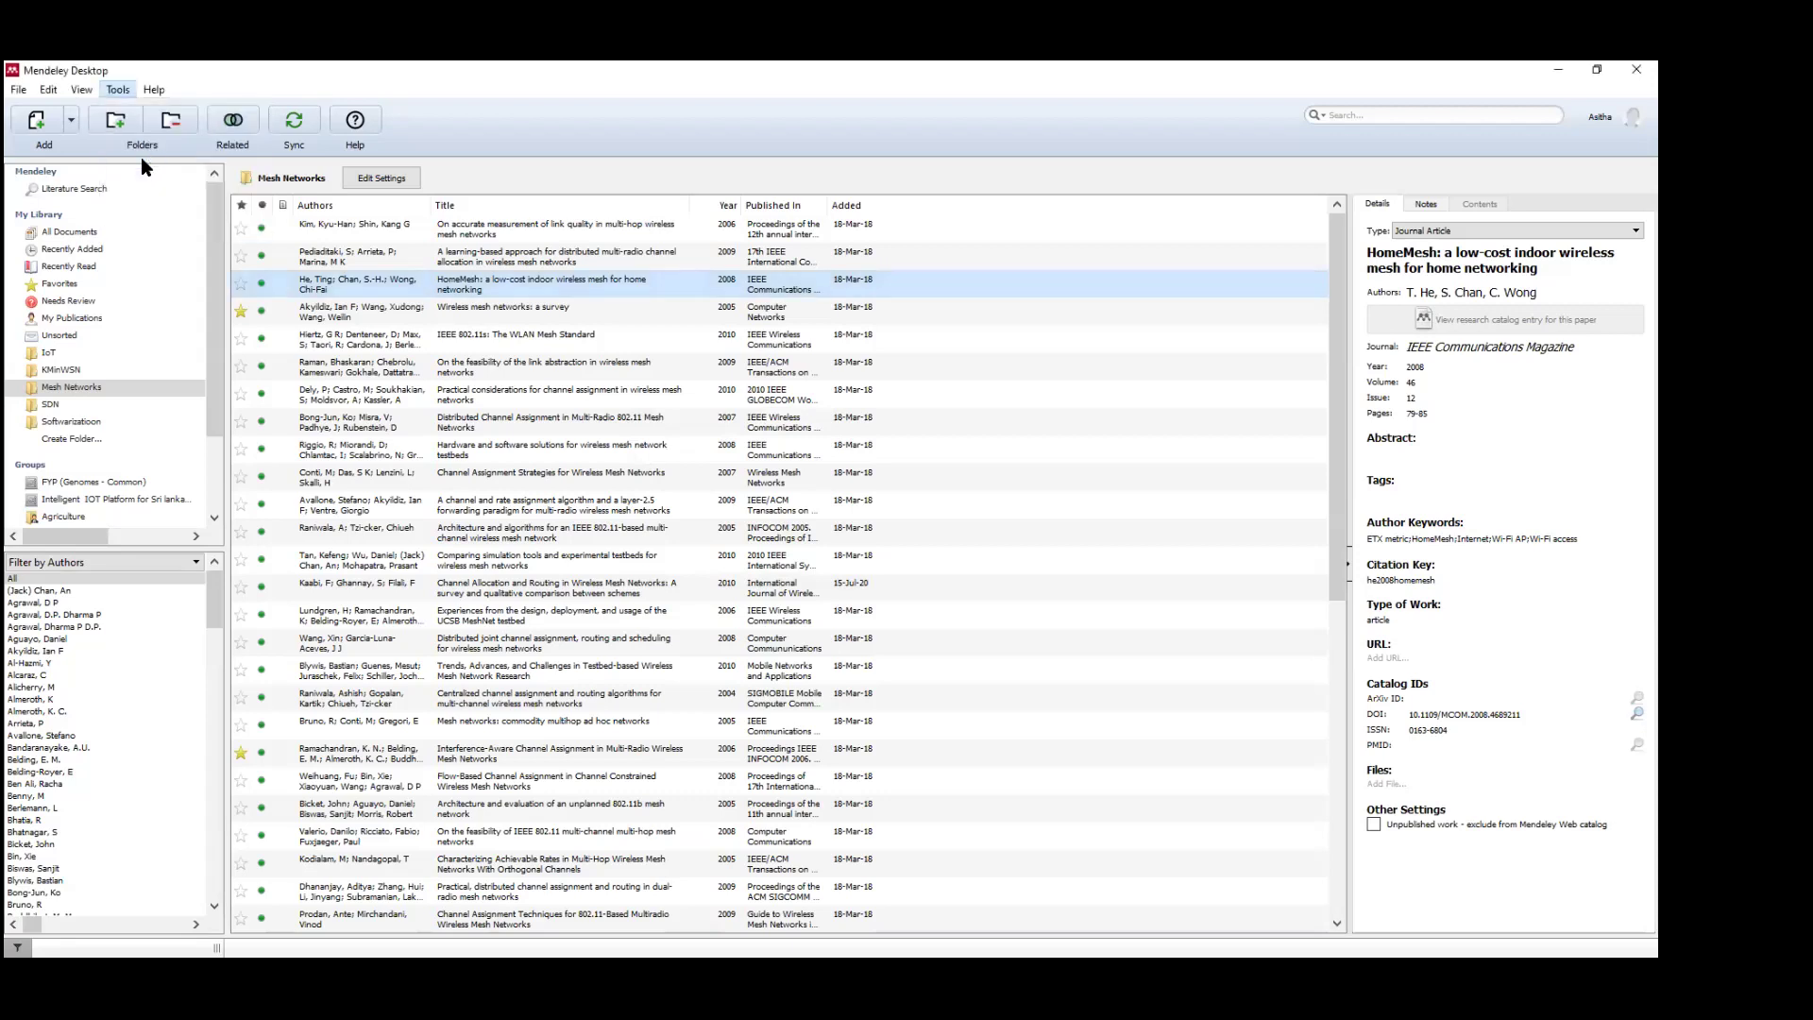
click(863, 535)
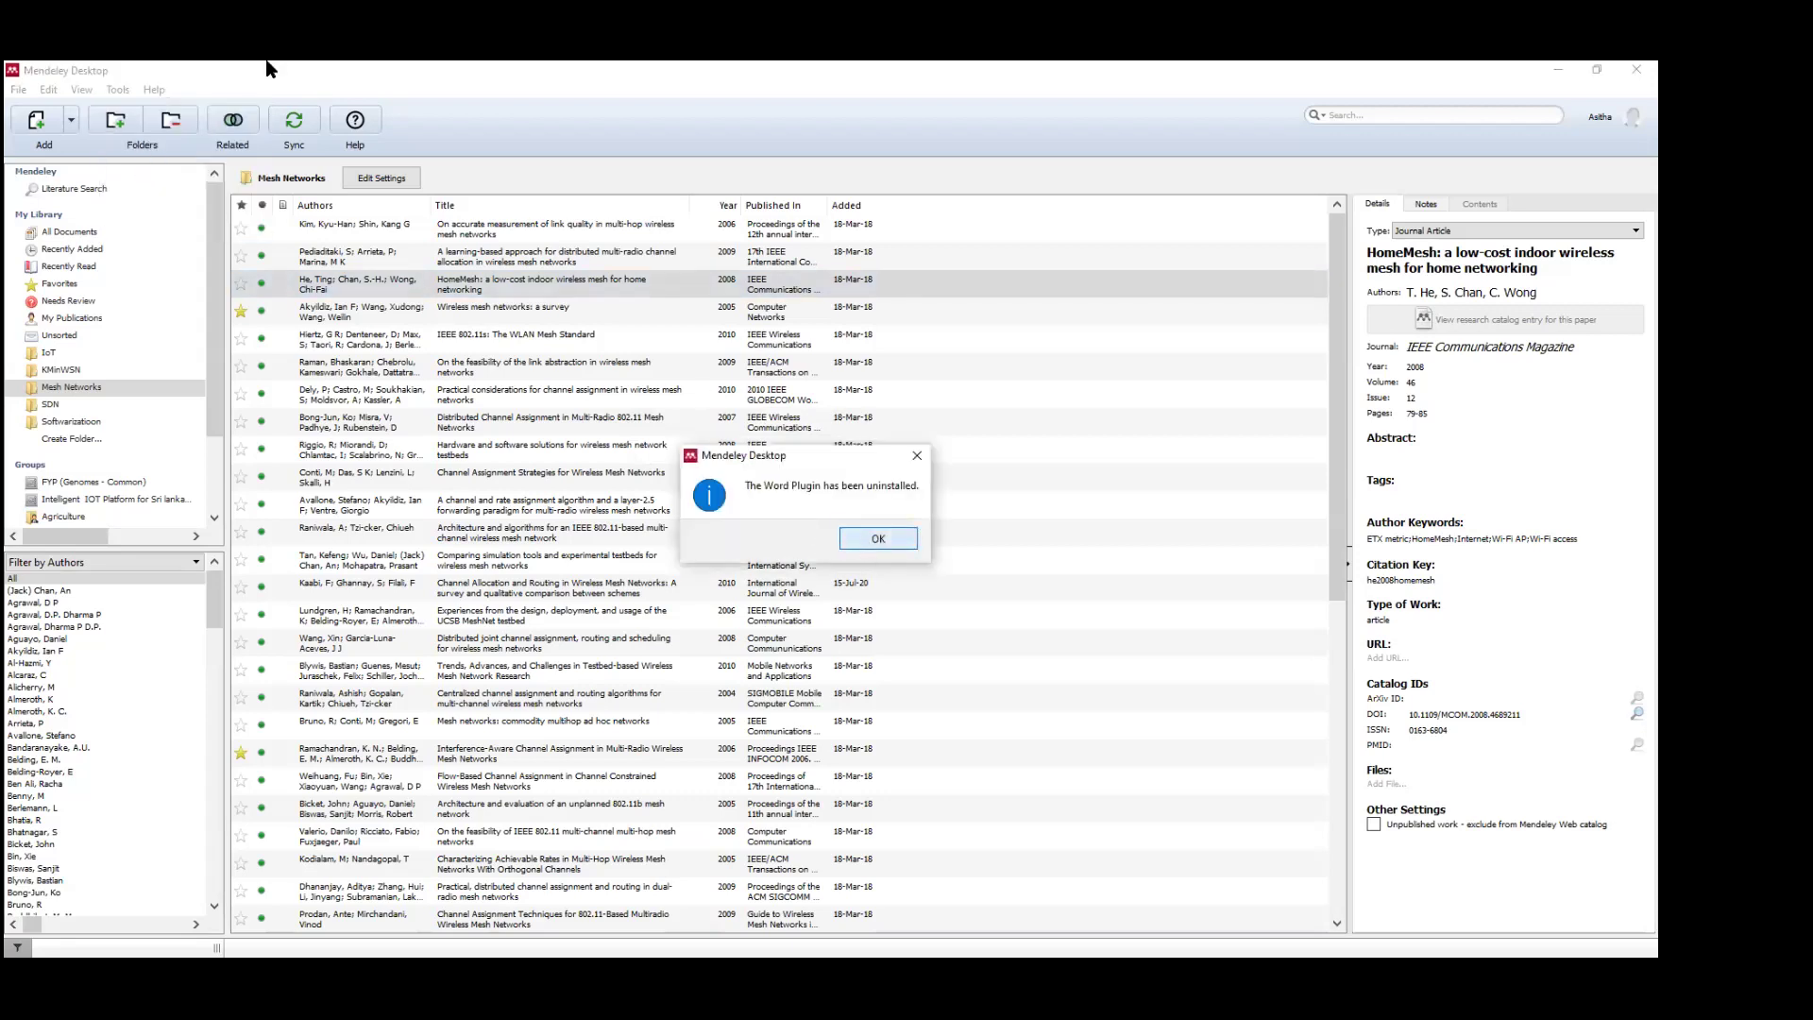
click(119, 90)
click(134, 157)
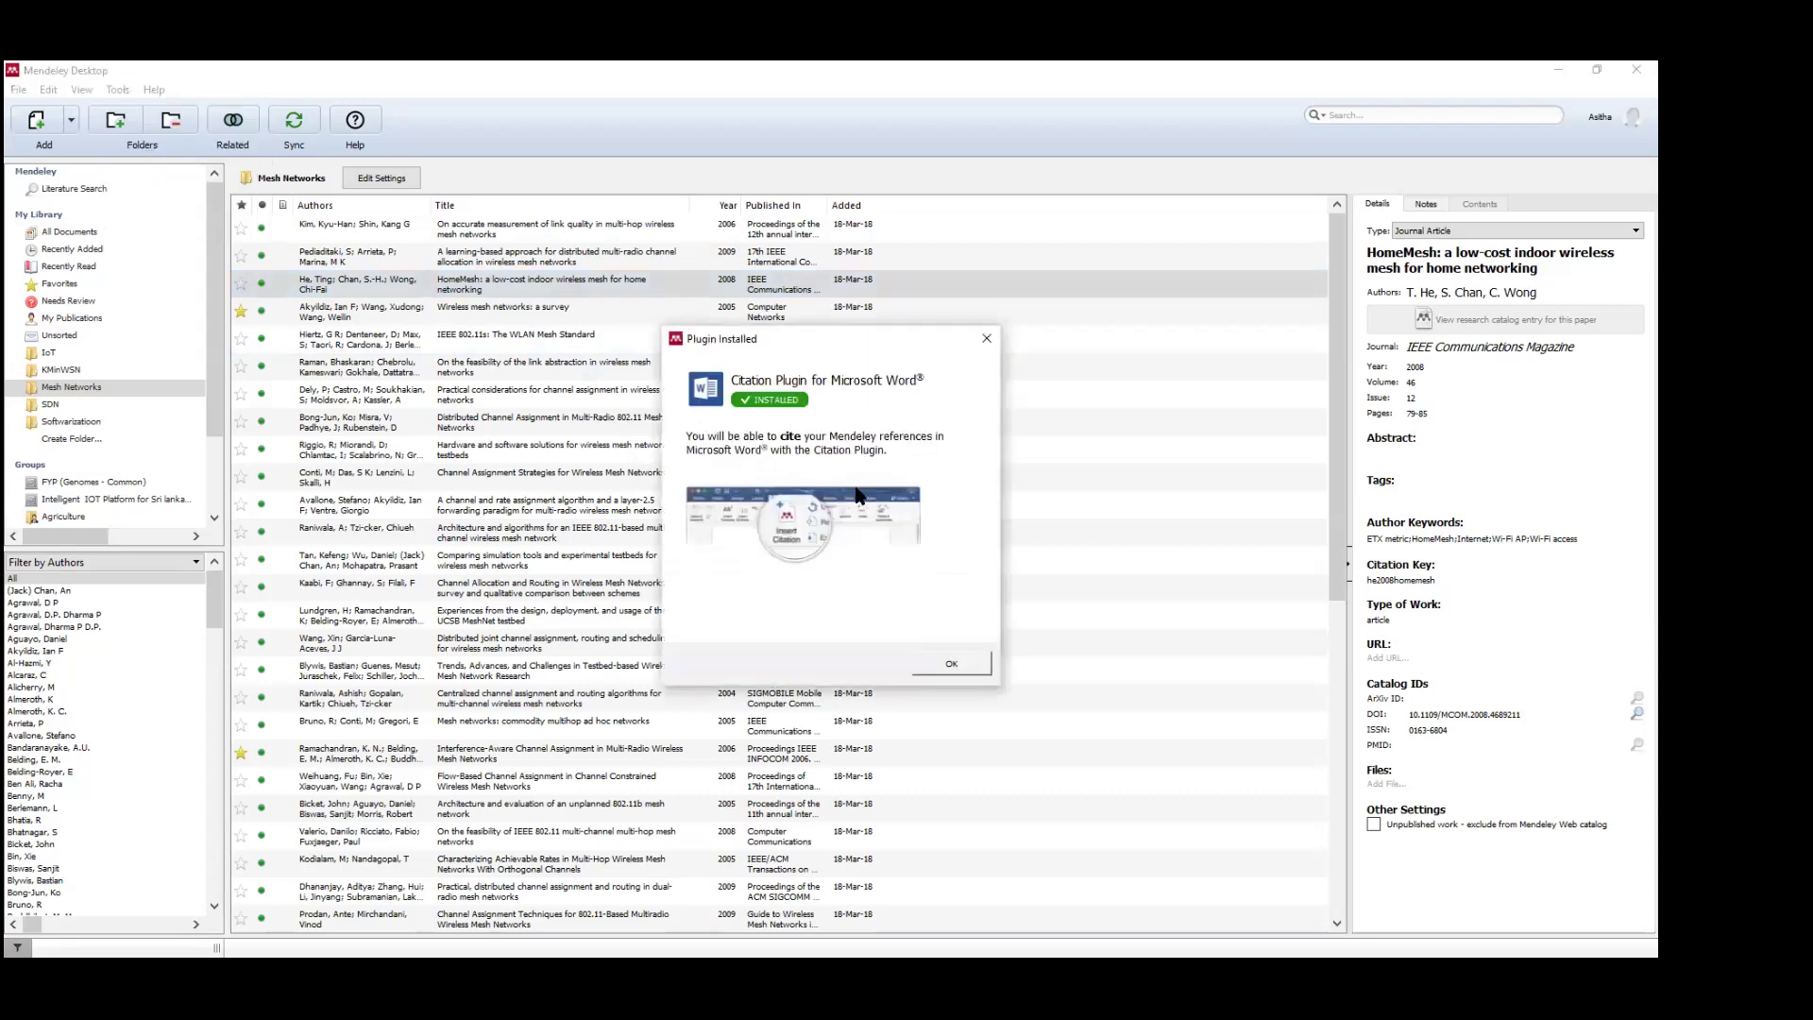
click(966, 661)
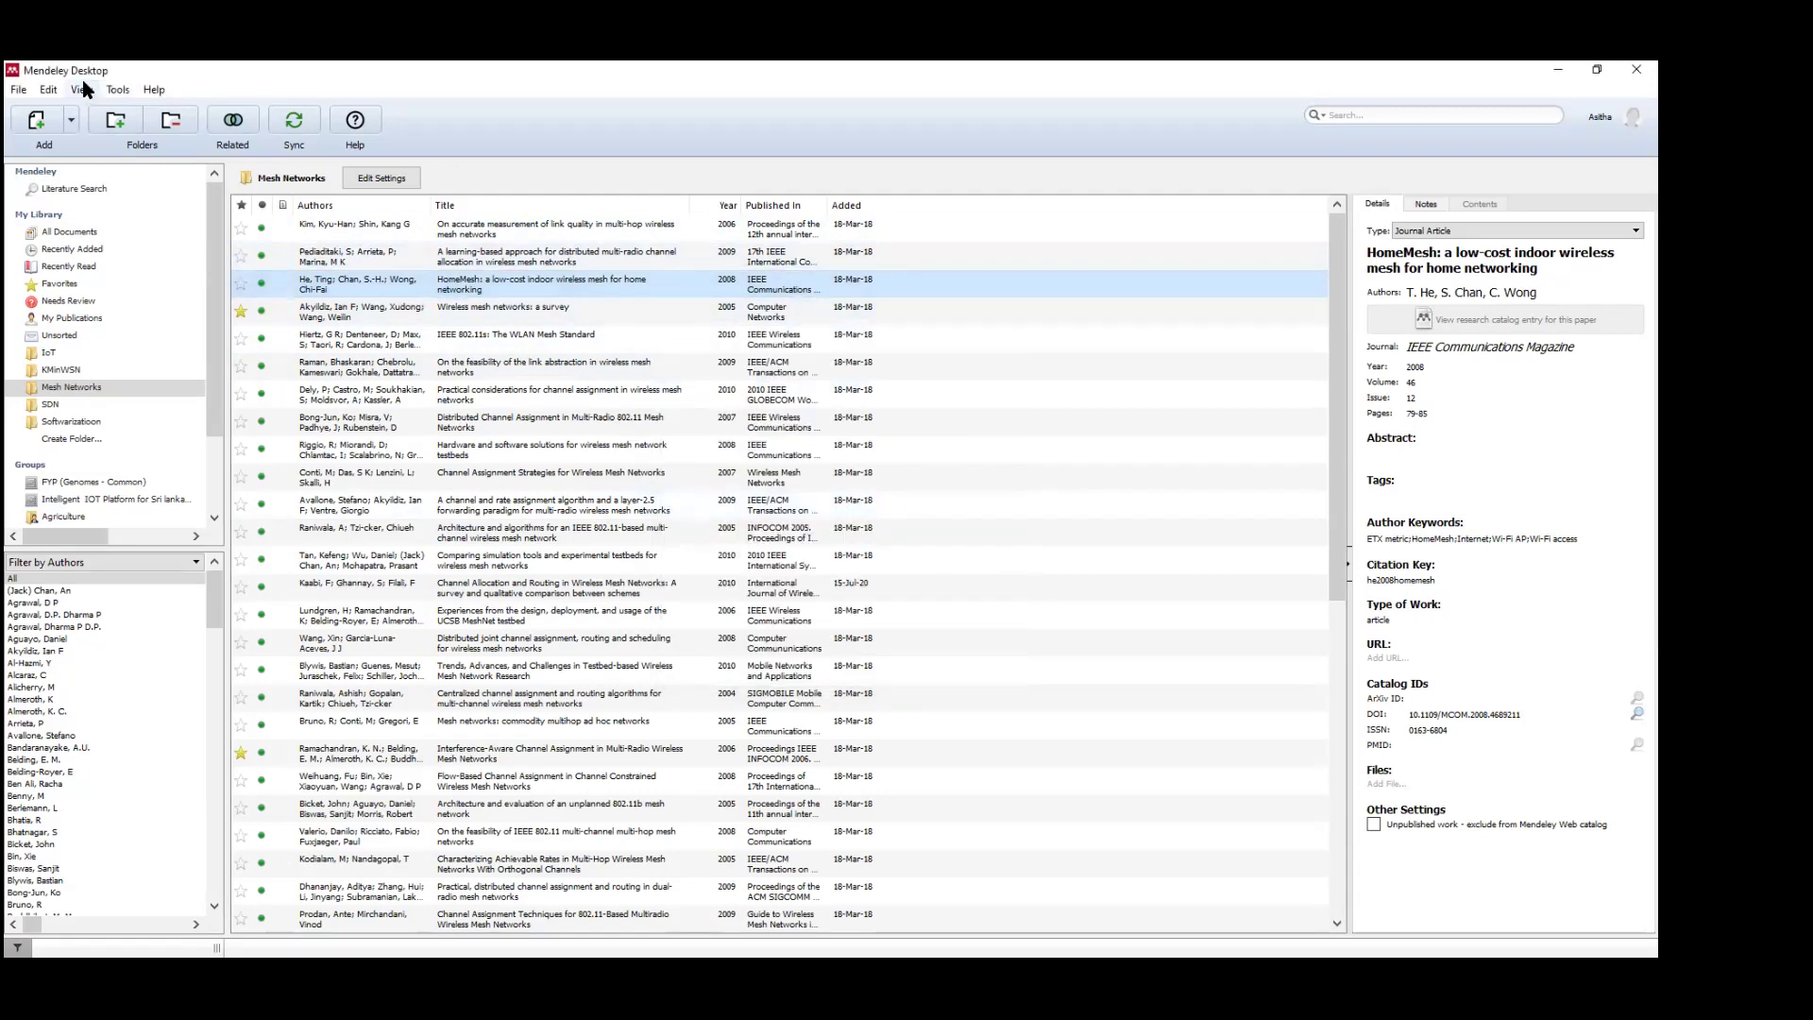
Run Install MS Word Plugin once more and confirm the Plugin Installed message.
click(118, 90)
key(Escape)
click(893, 536)
click(117, 90)
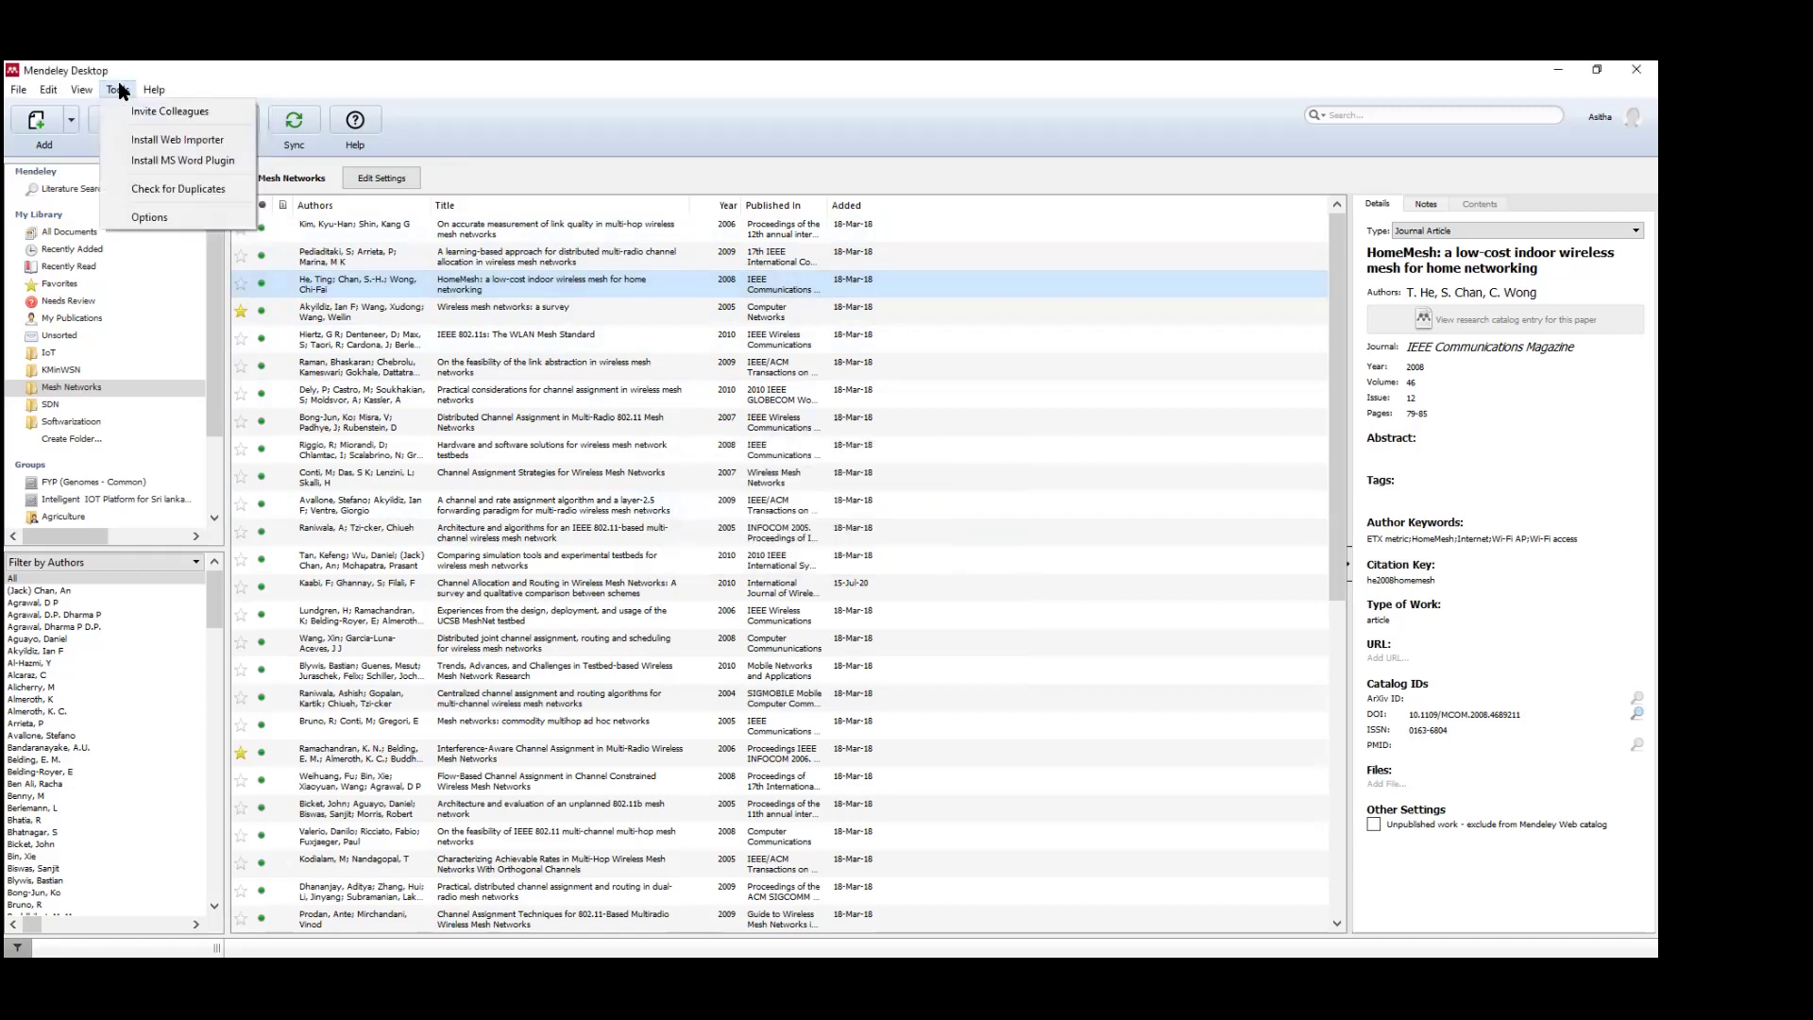
click(140, 167)
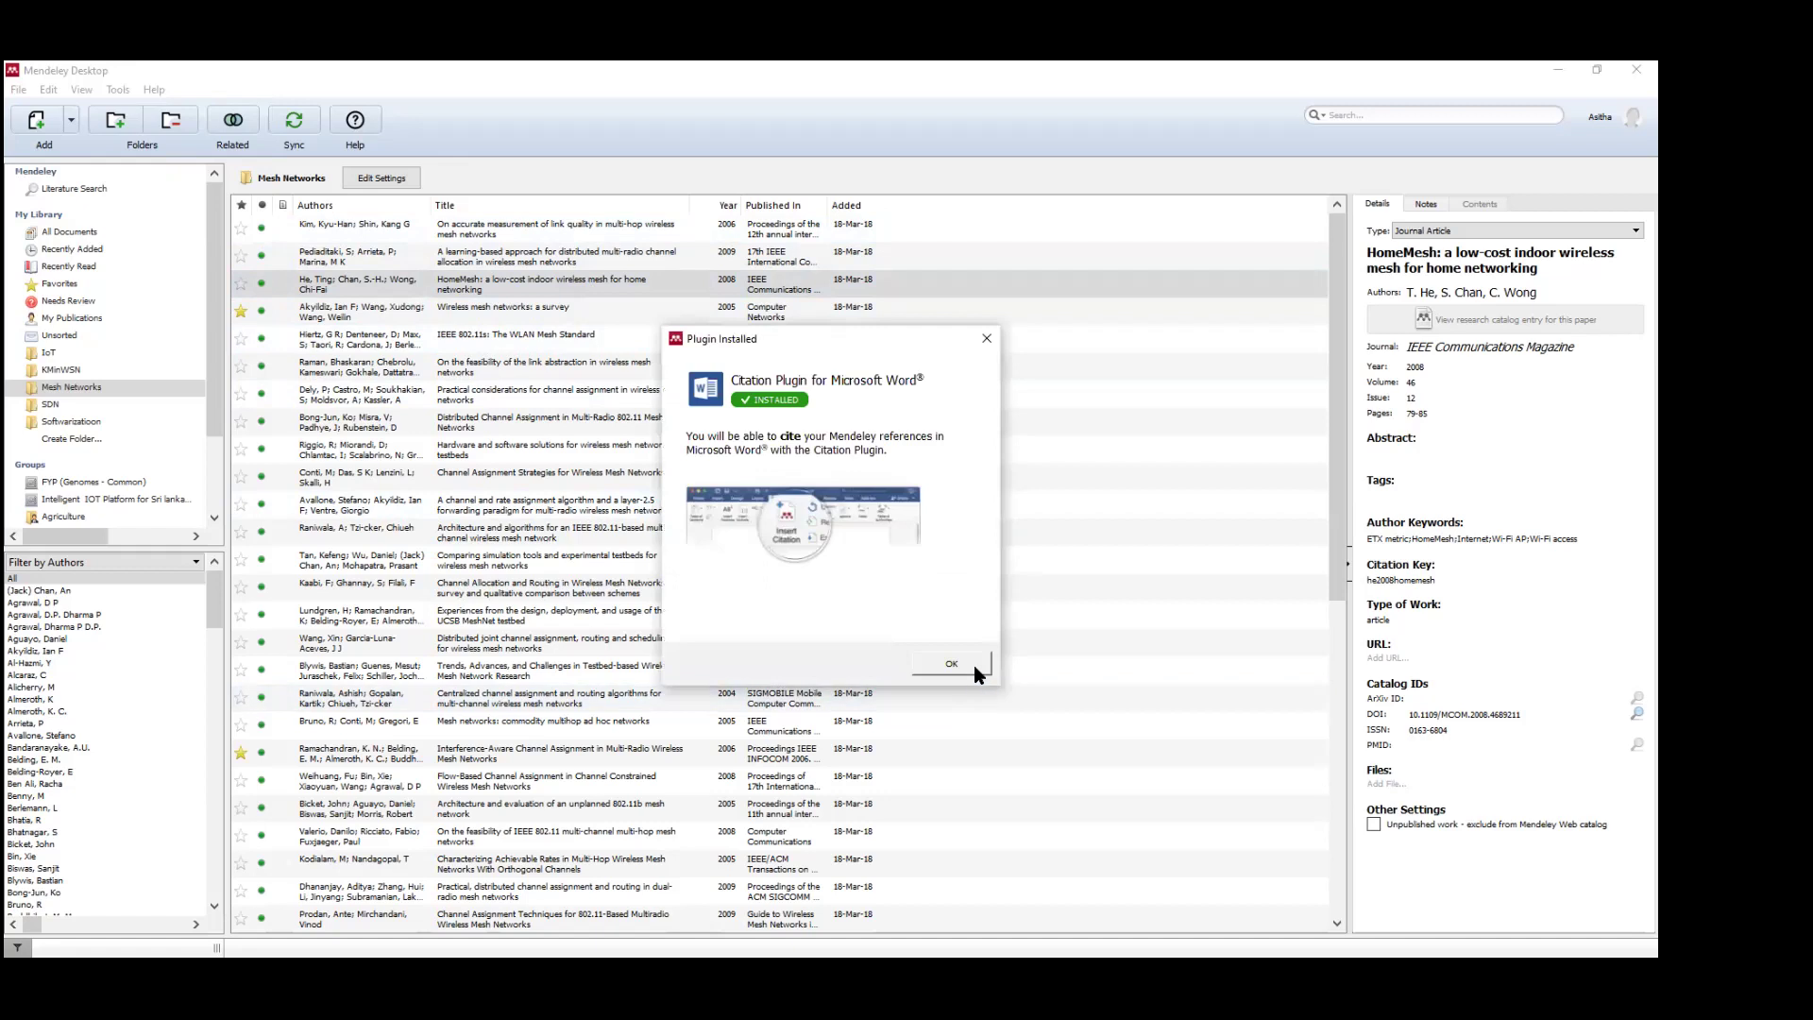
click(972, 665)
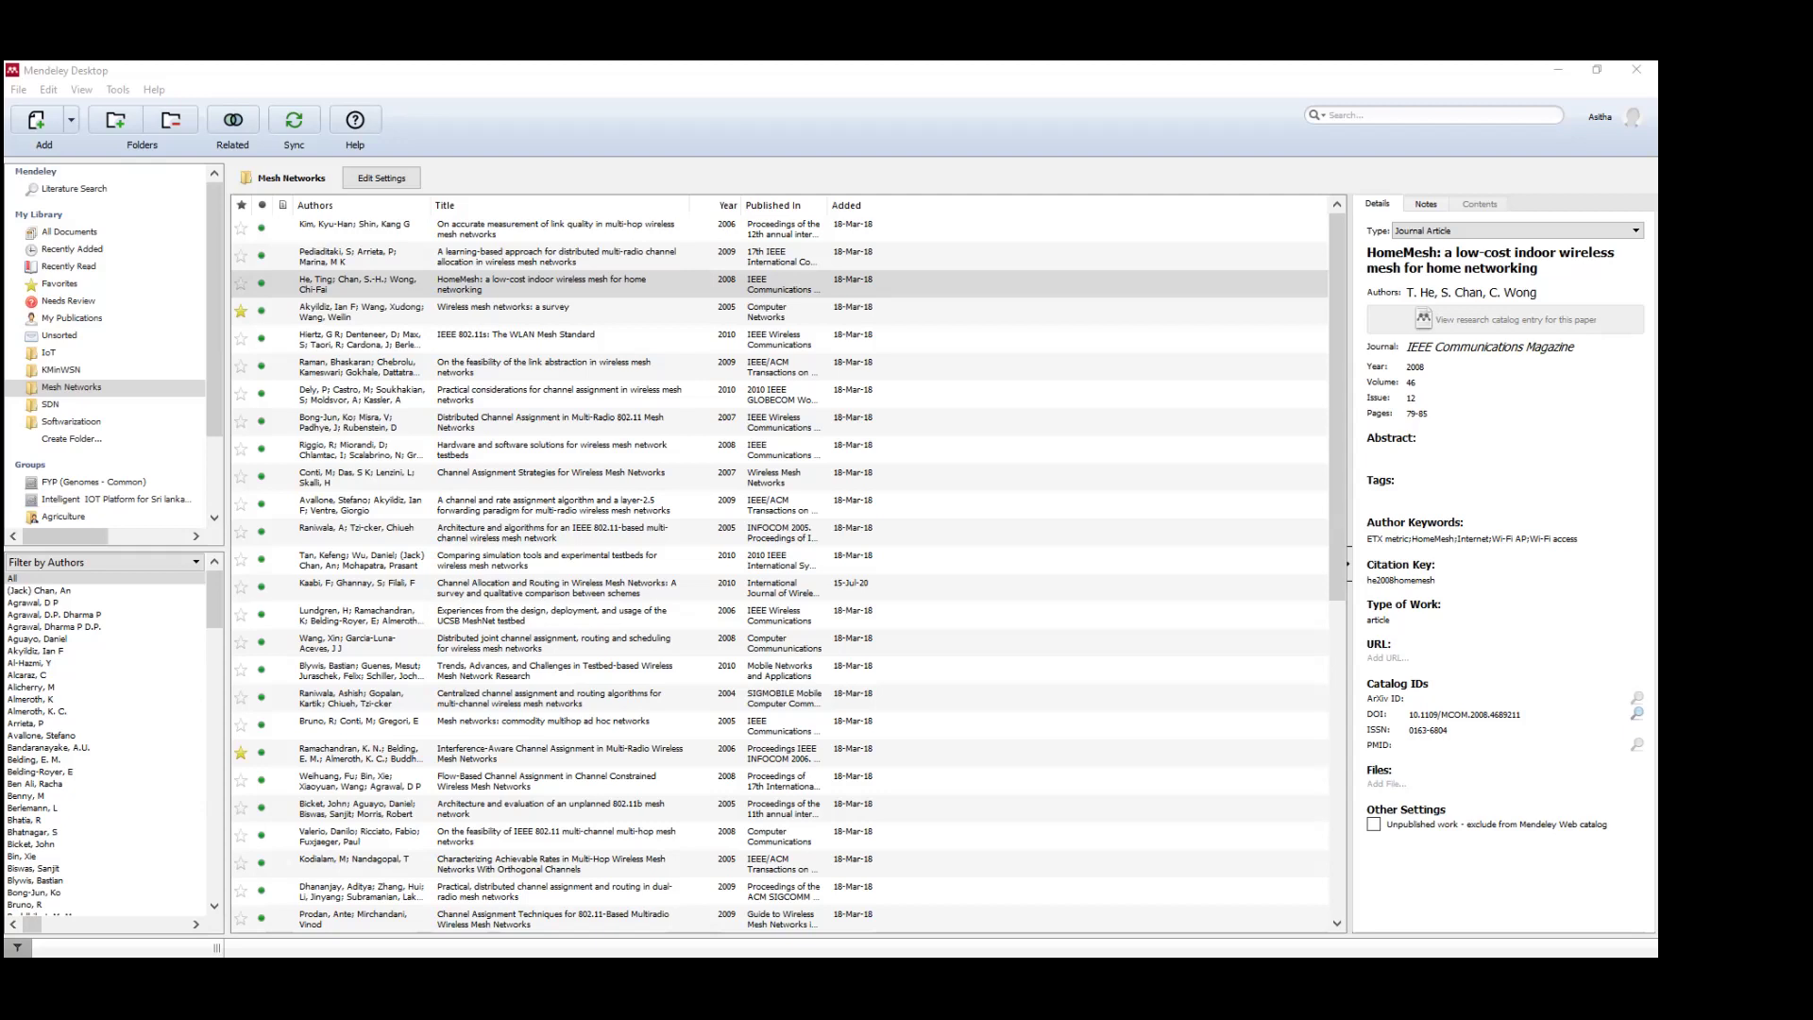
click(173, 279)
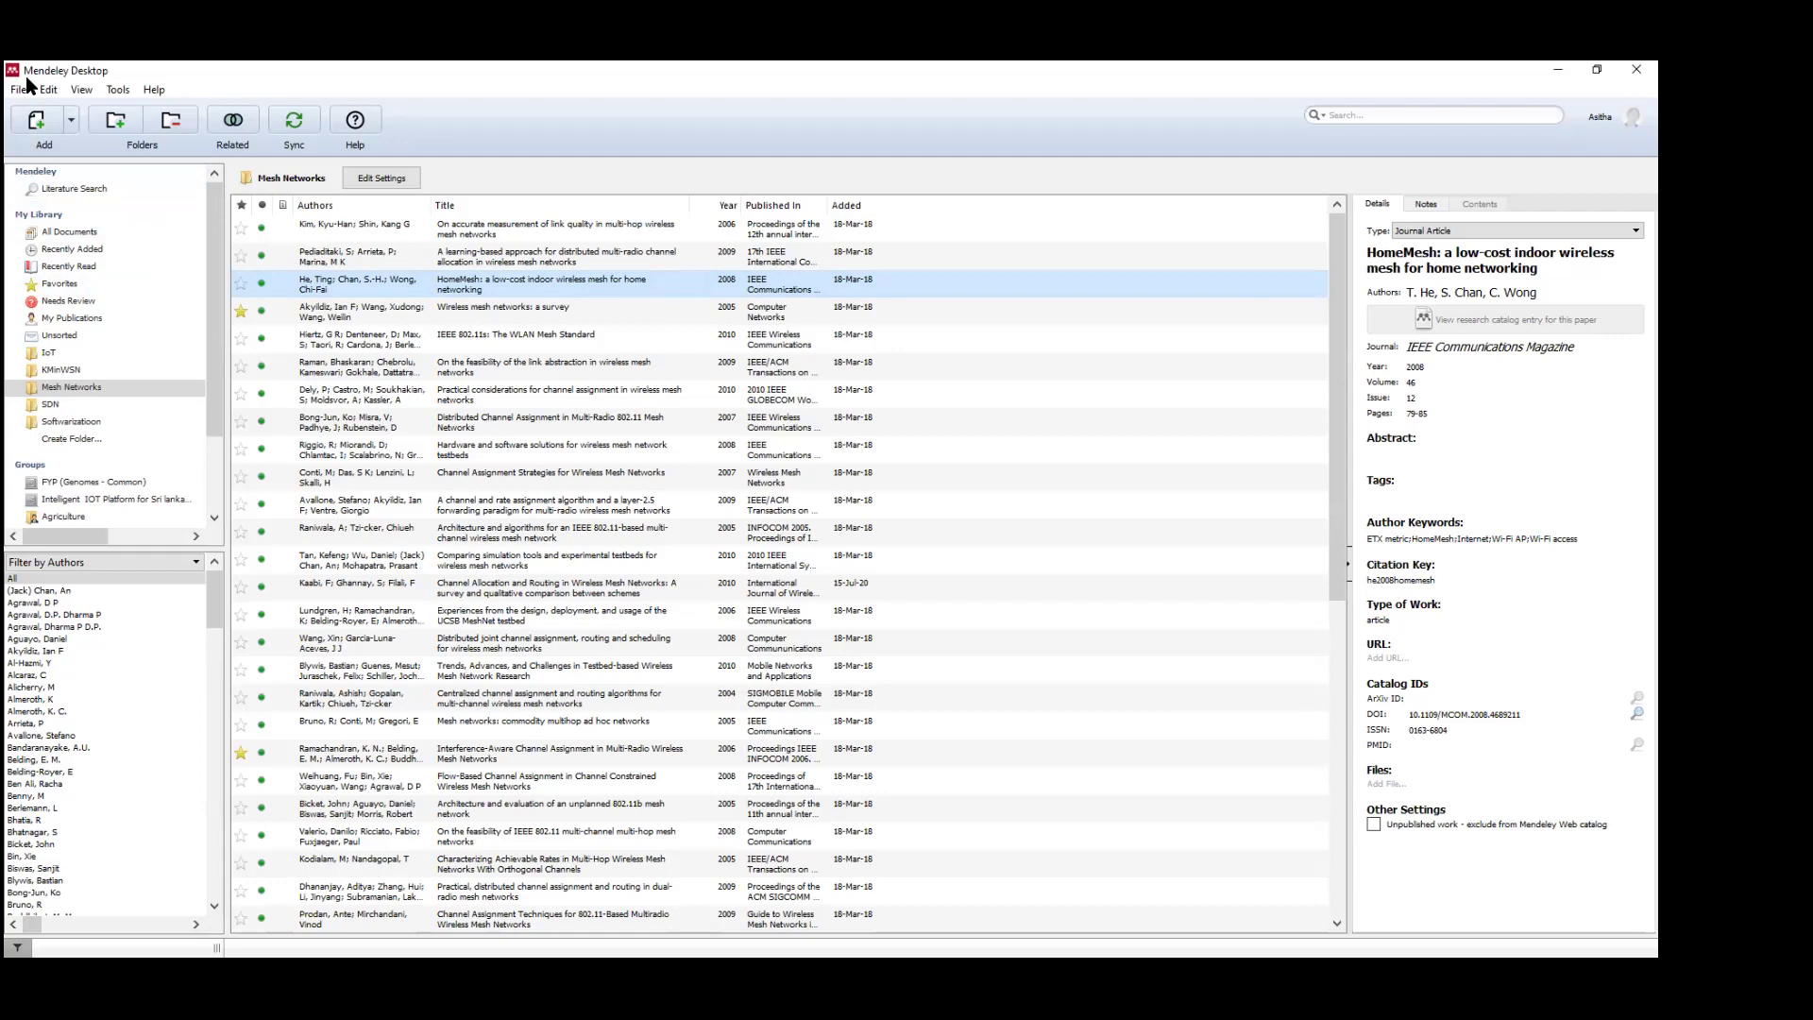
Start a manual entry via Add Entry Manually and set its type to Report.
click(23, 90)
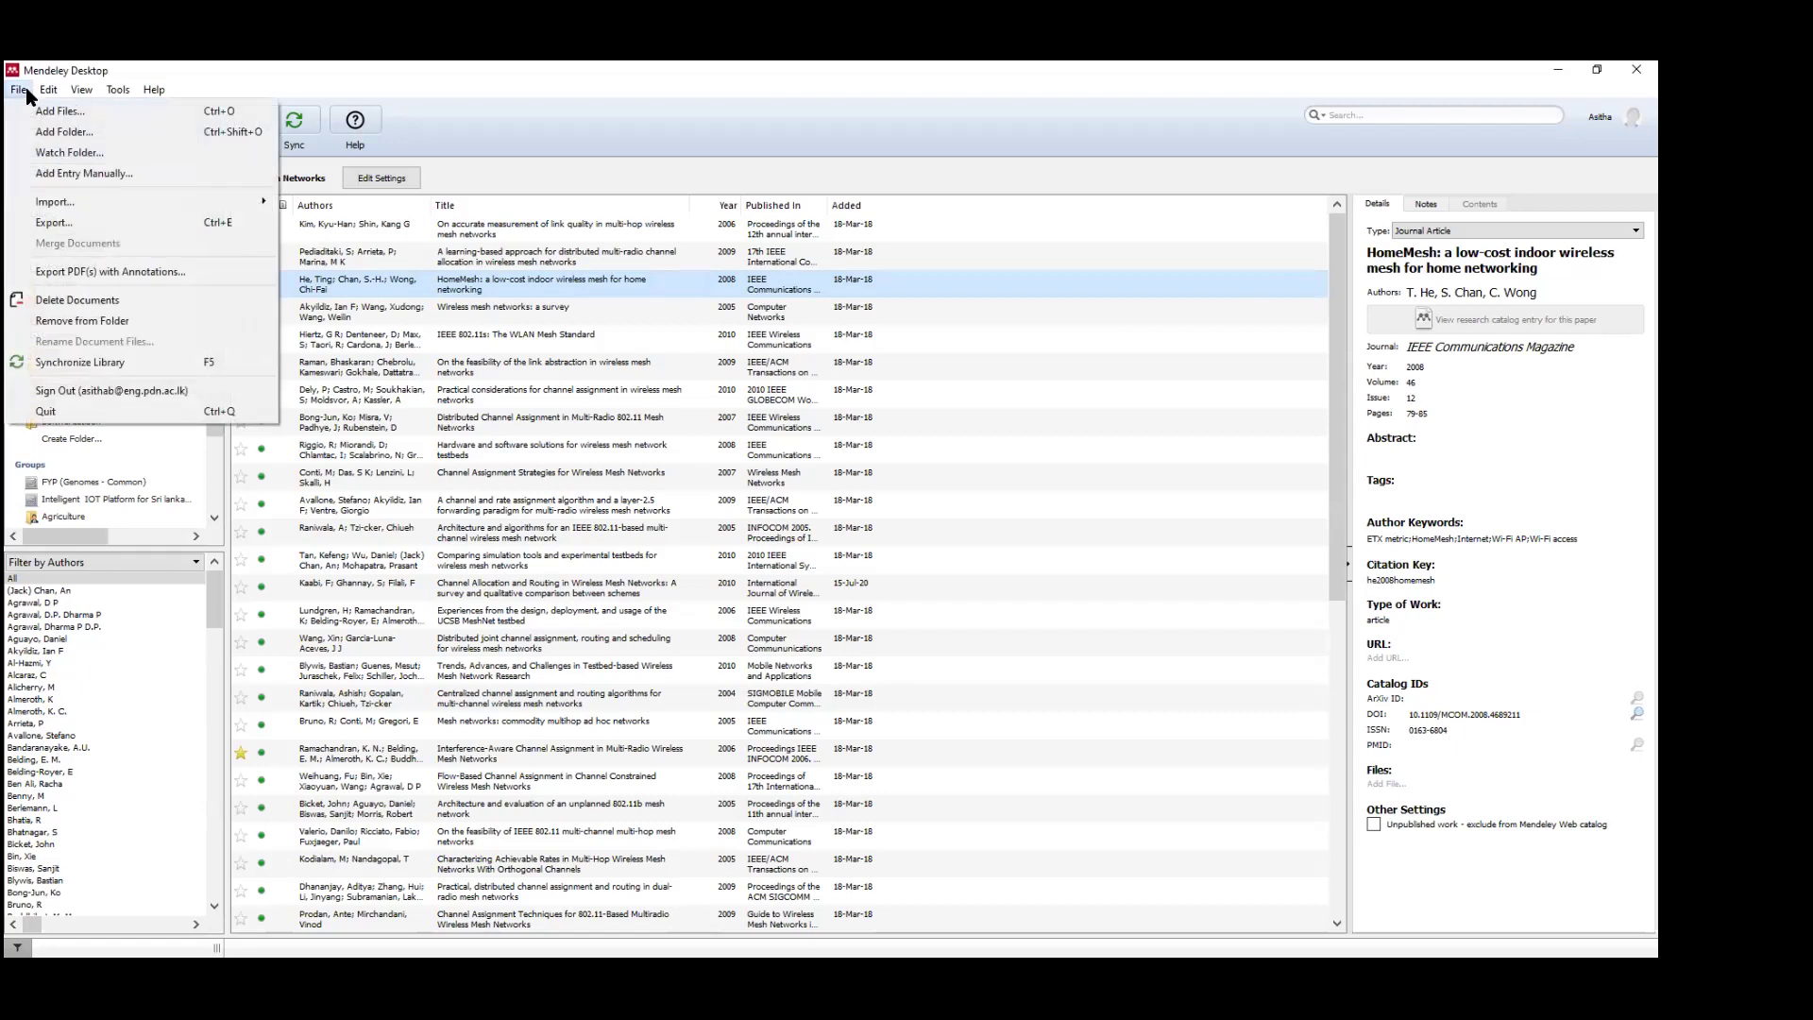
click(59, 174)
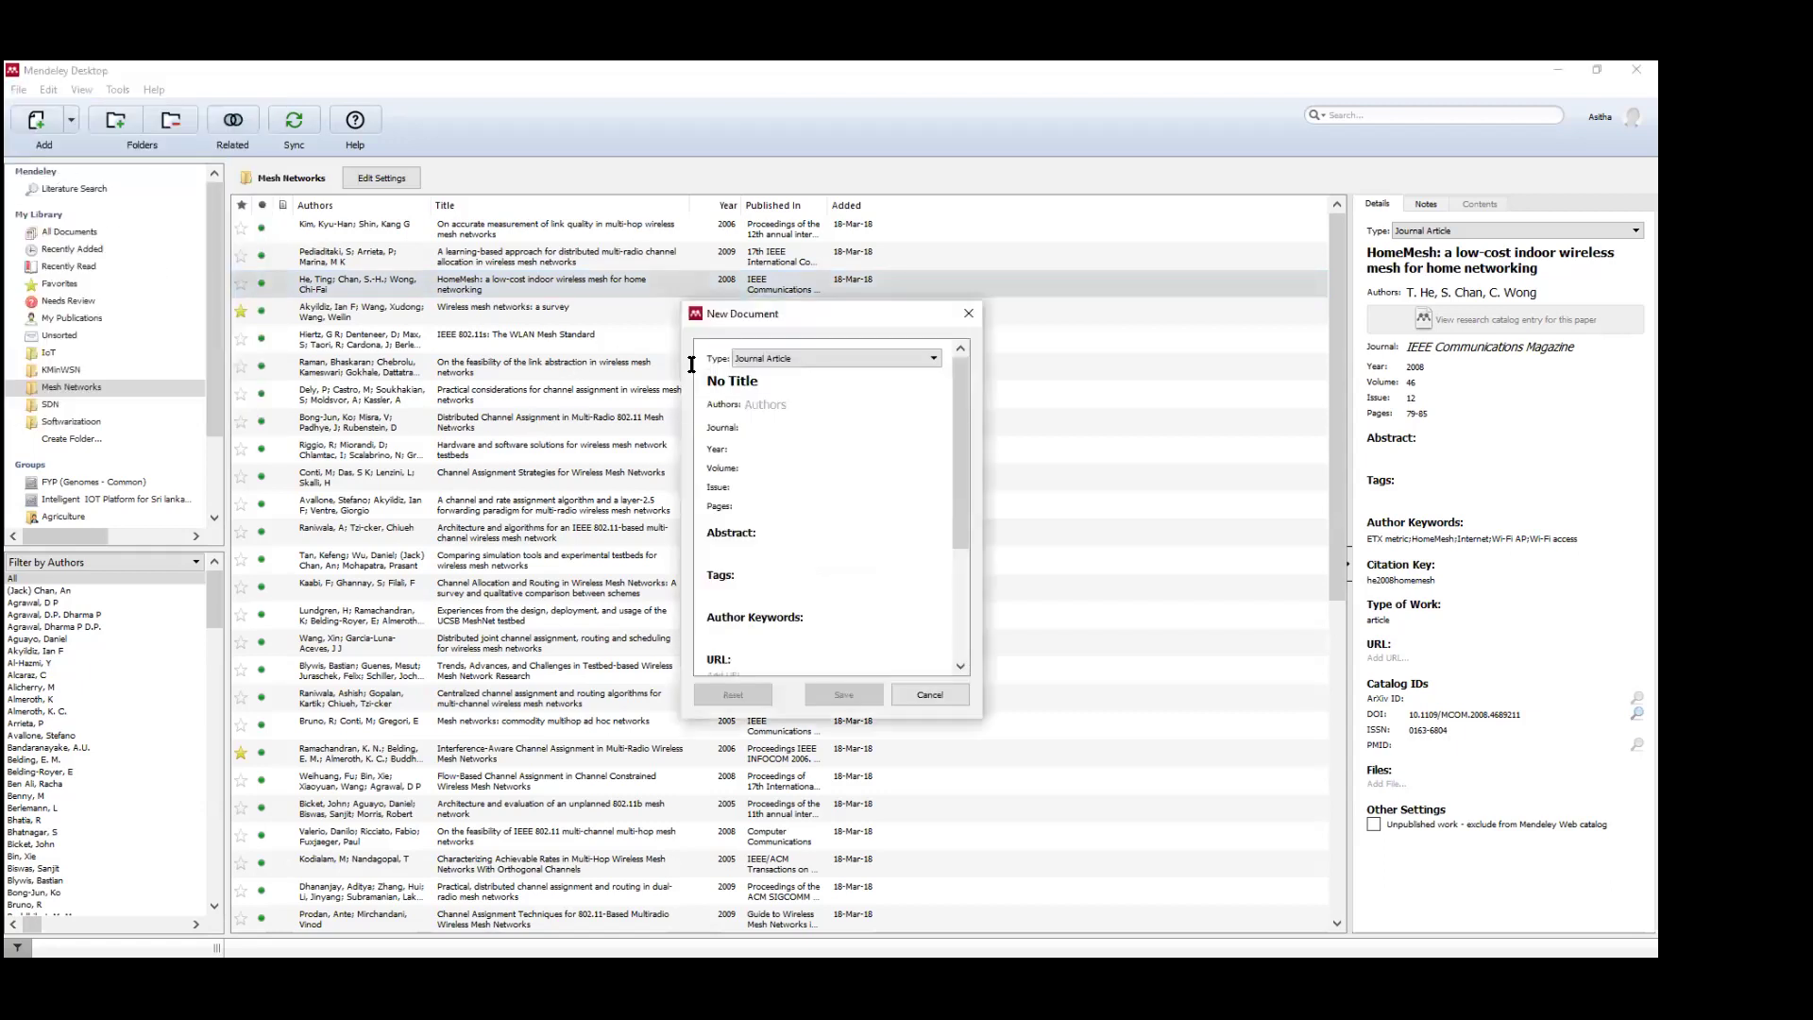
click(848, 357)
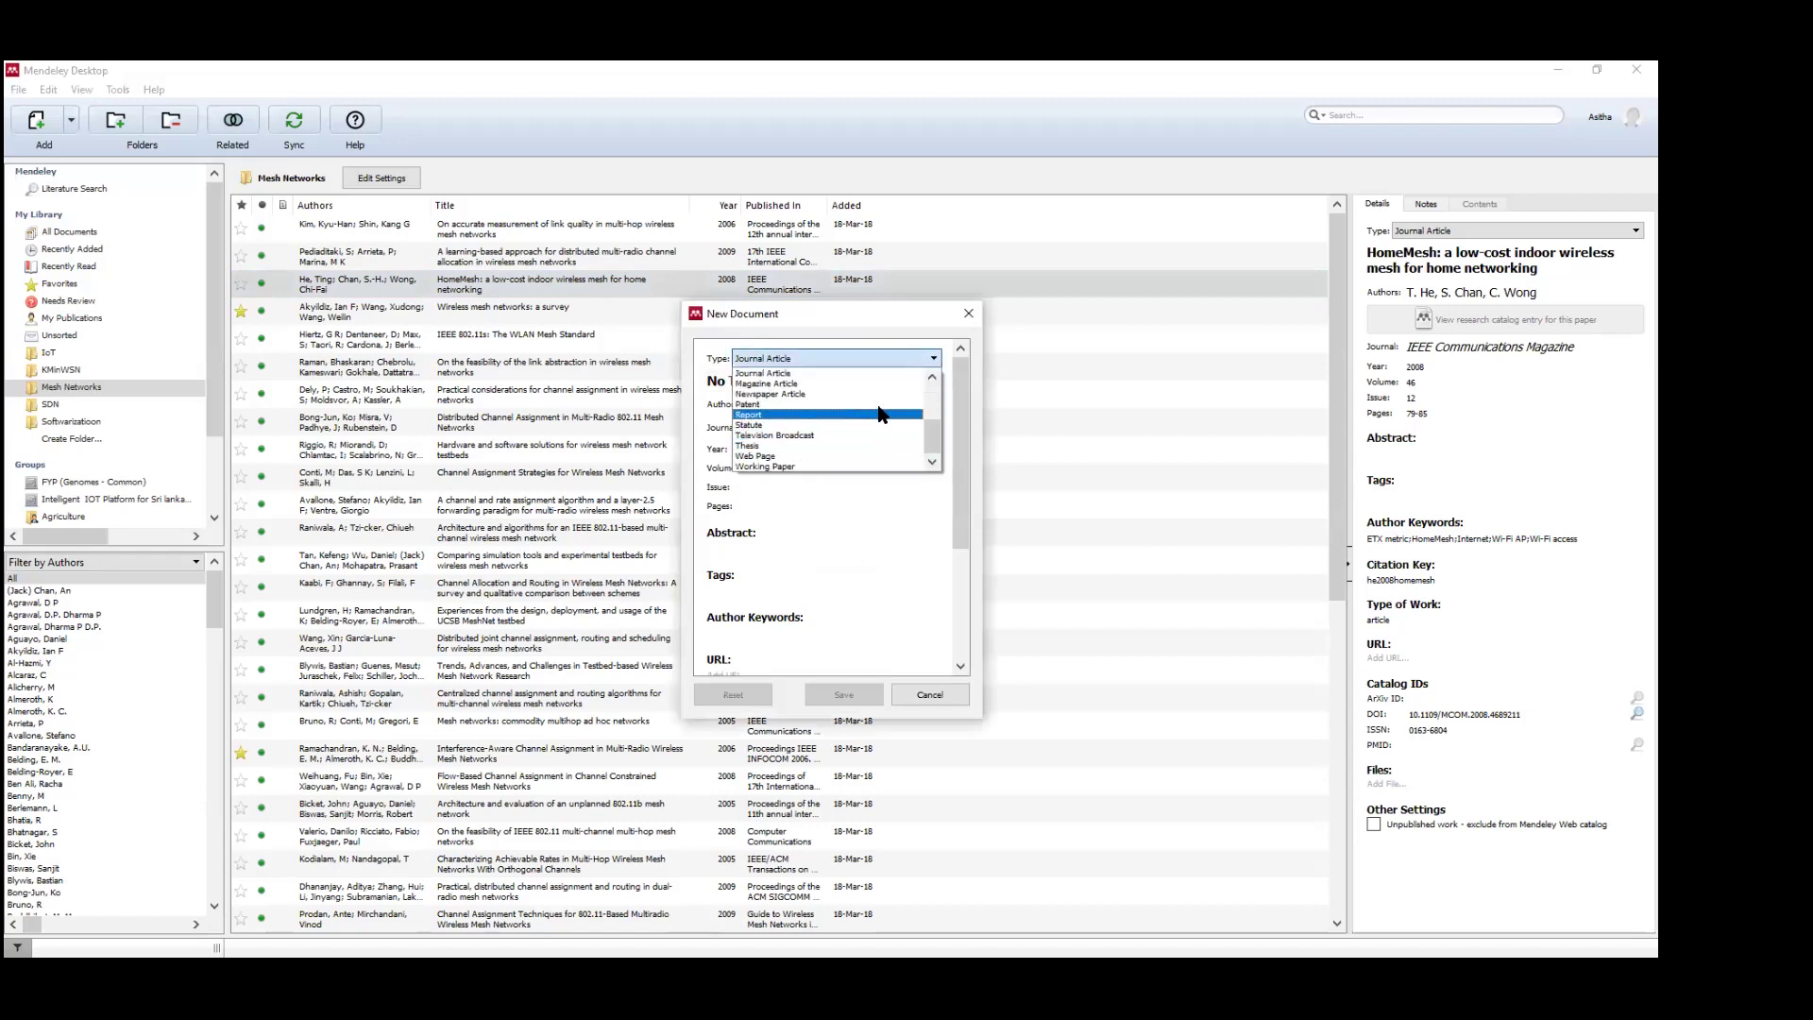
click(877, 415)
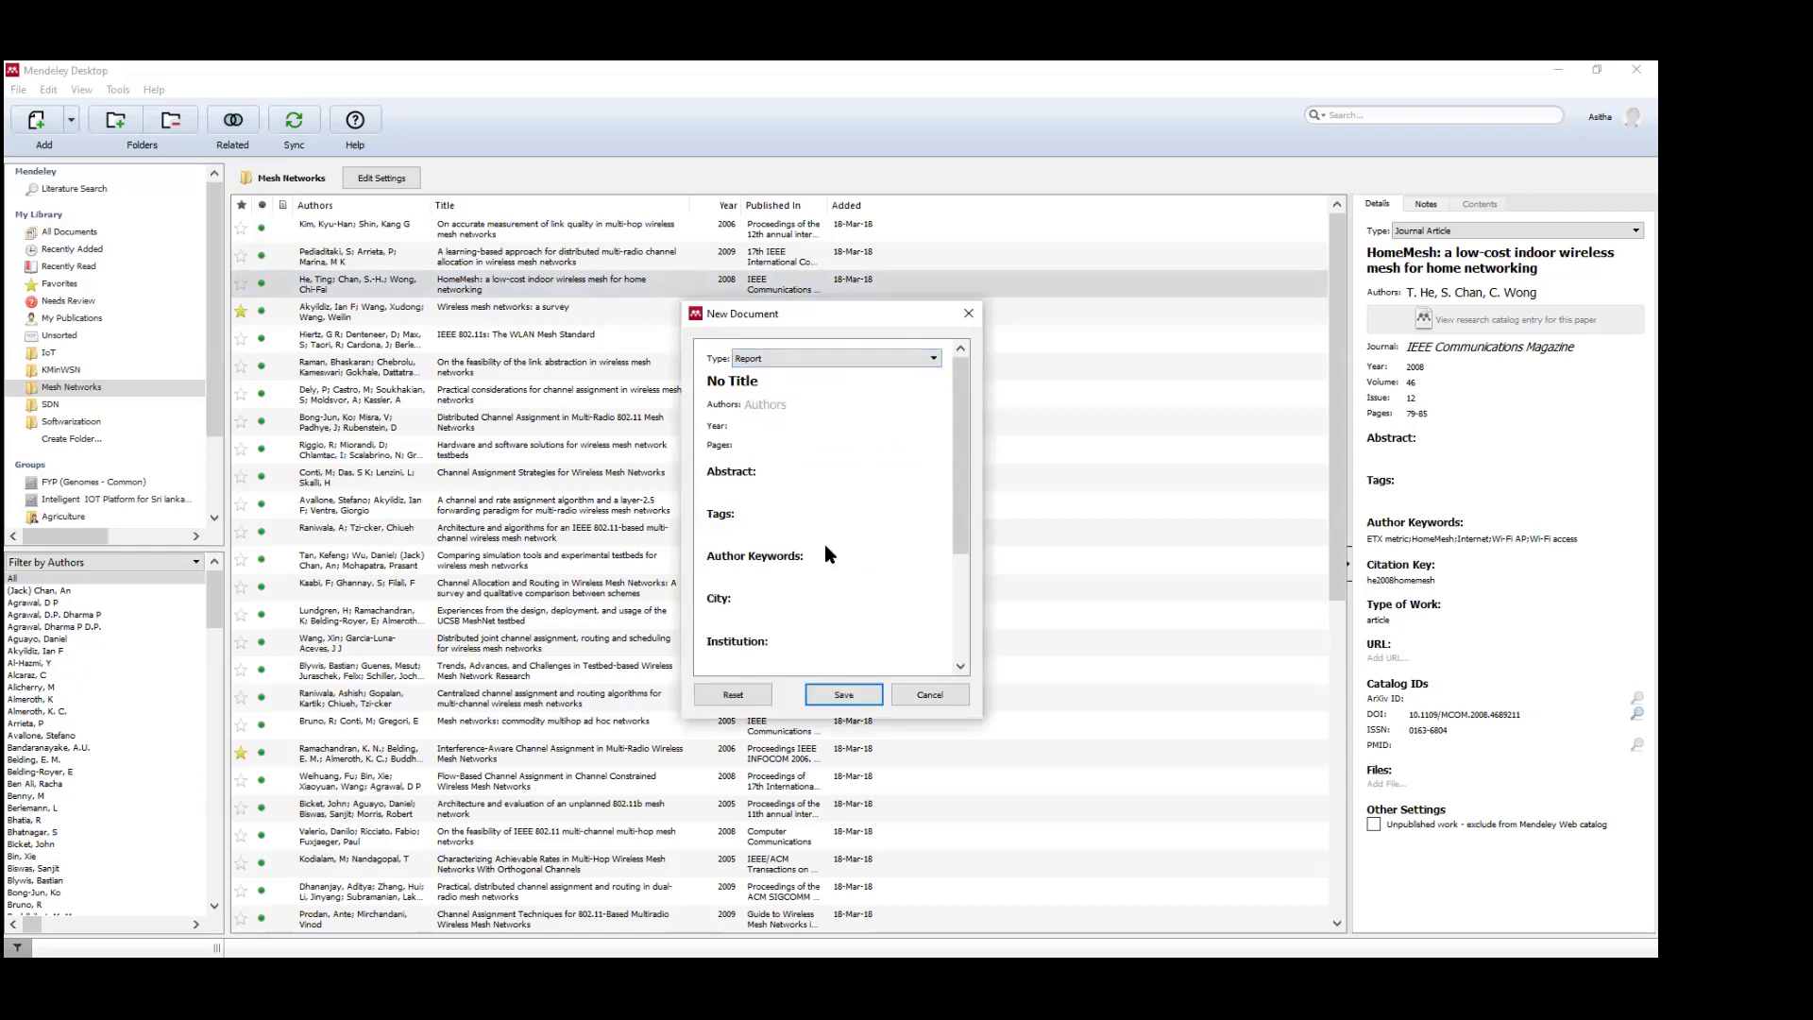
drag(954, 453, 983, 352)
Change the entry type to Newspaper Article, then cancel without saving.
click(925, 359)
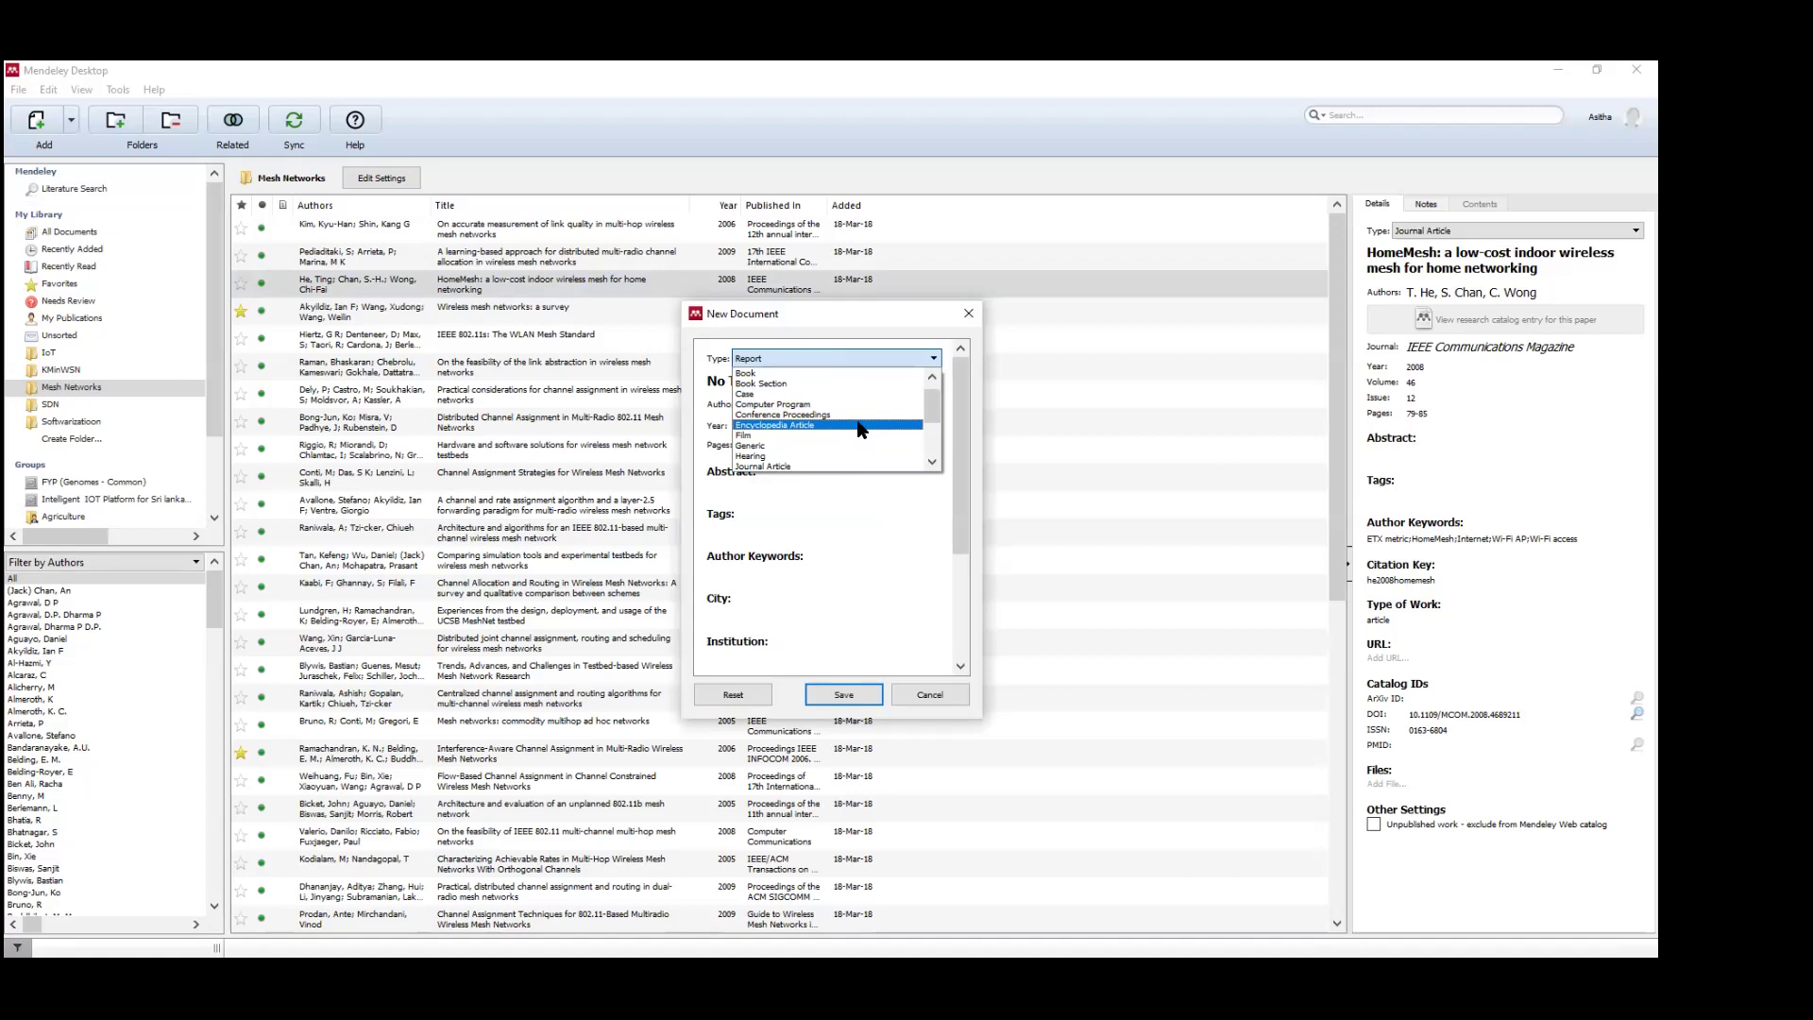
scroll(857, 425, down, 1)
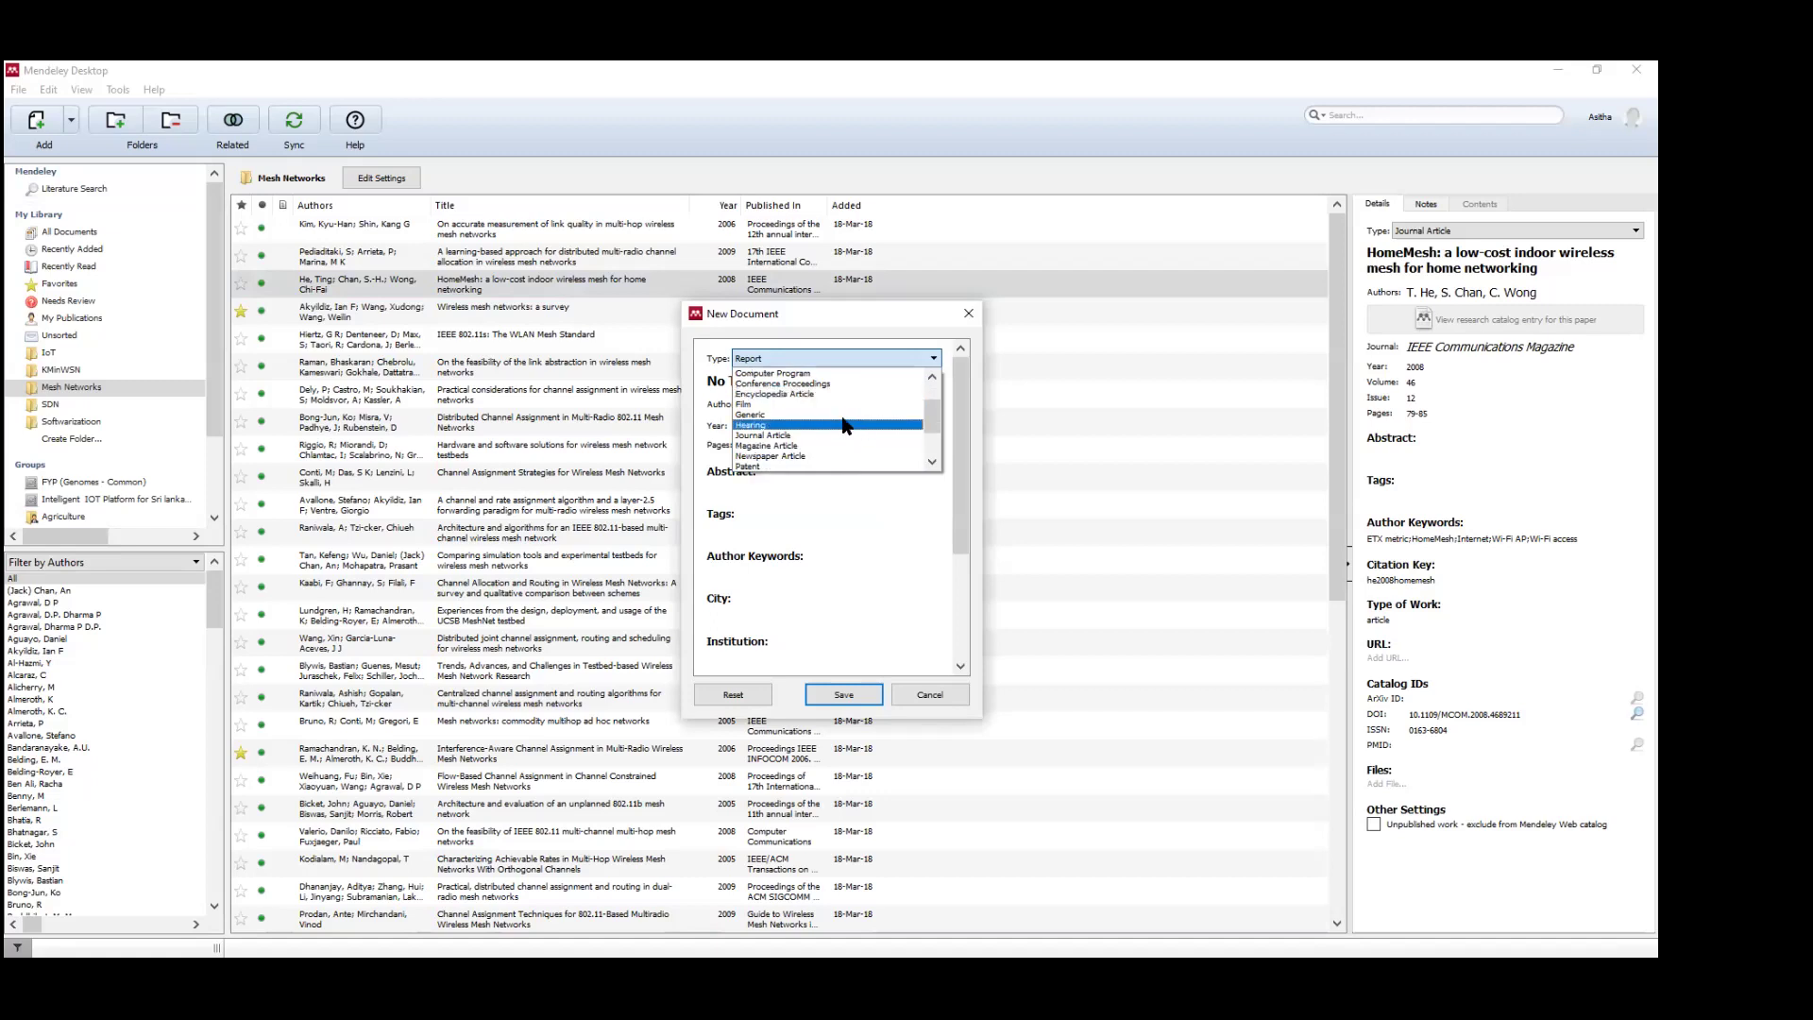
scroll(814, 447, down, 1)
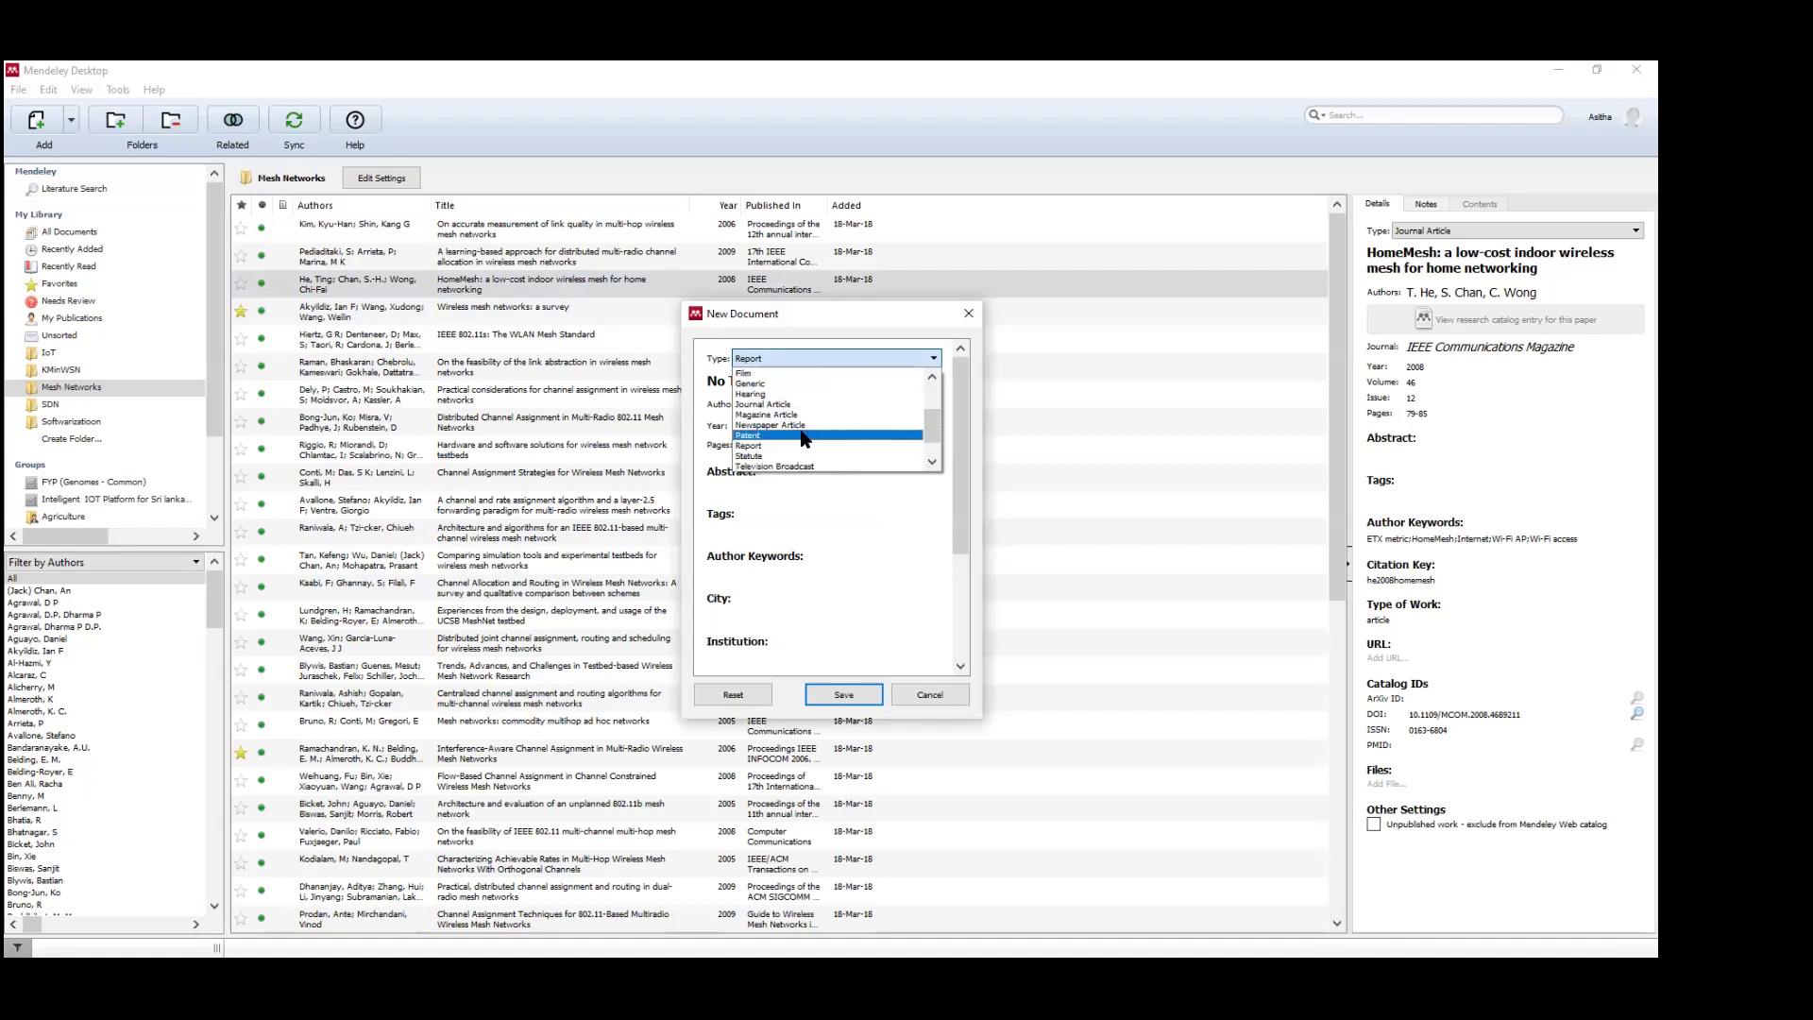
click(809, 426)
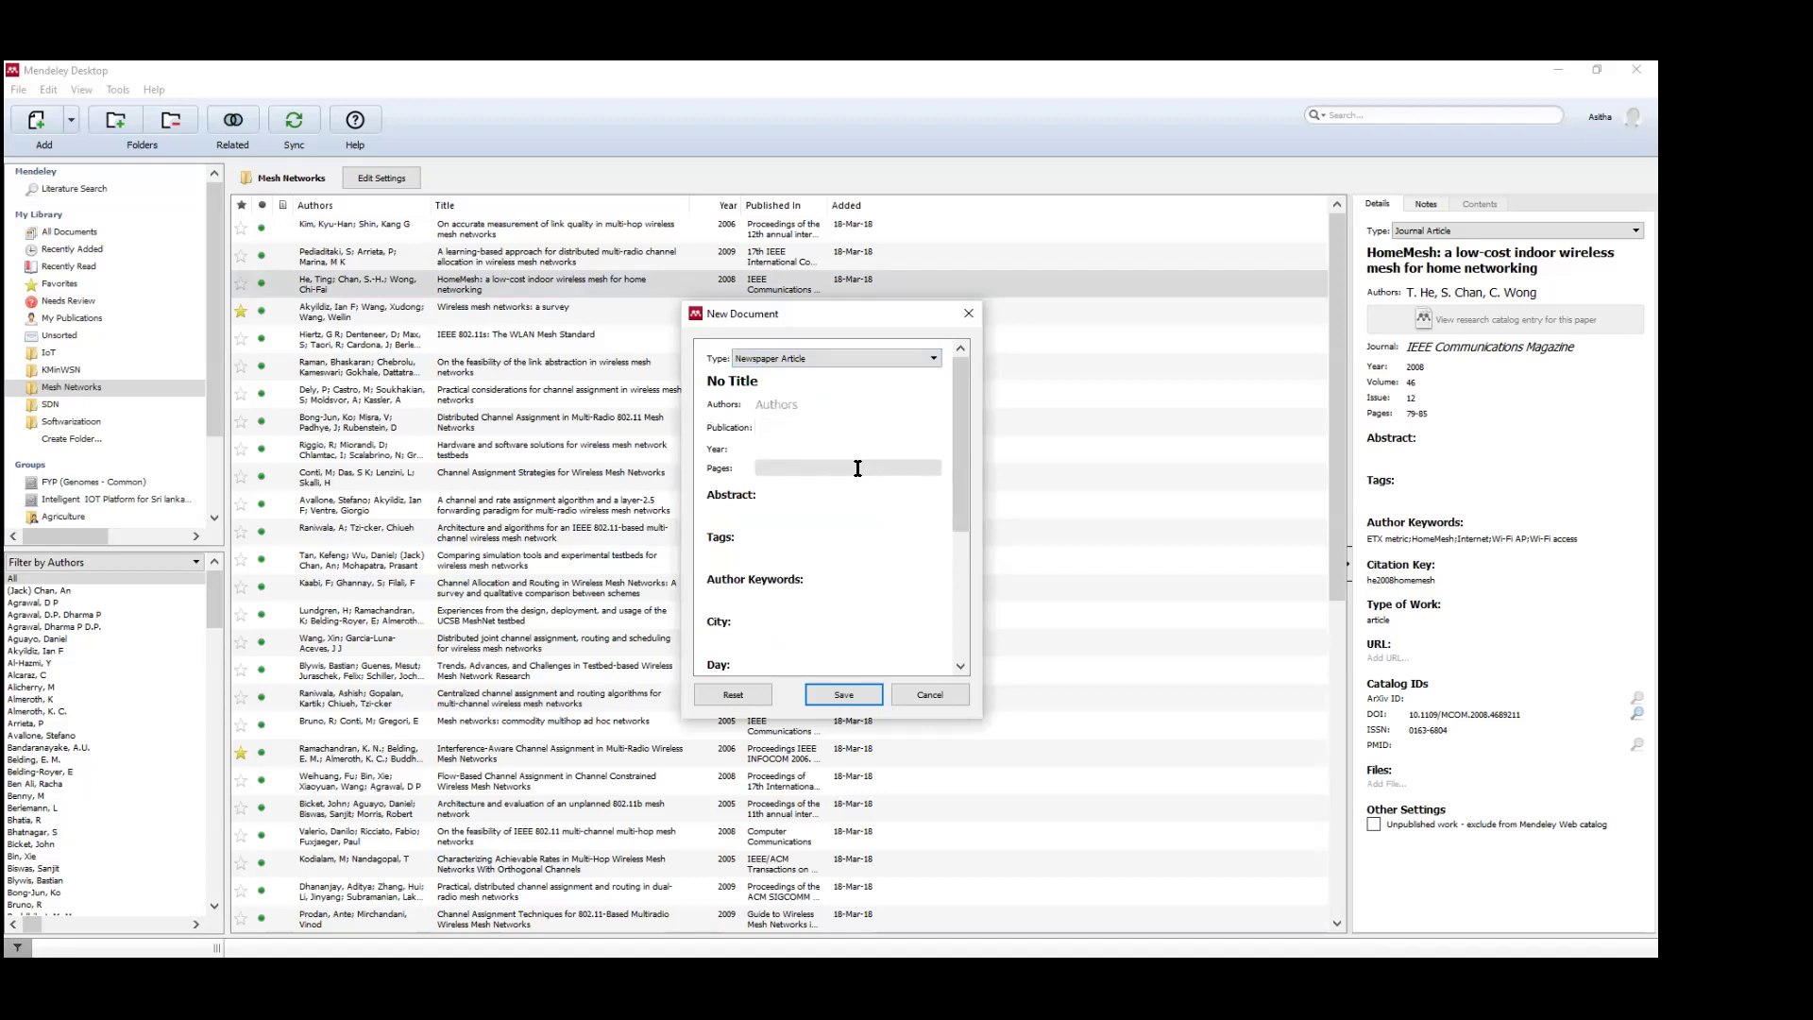
click(948, 695)
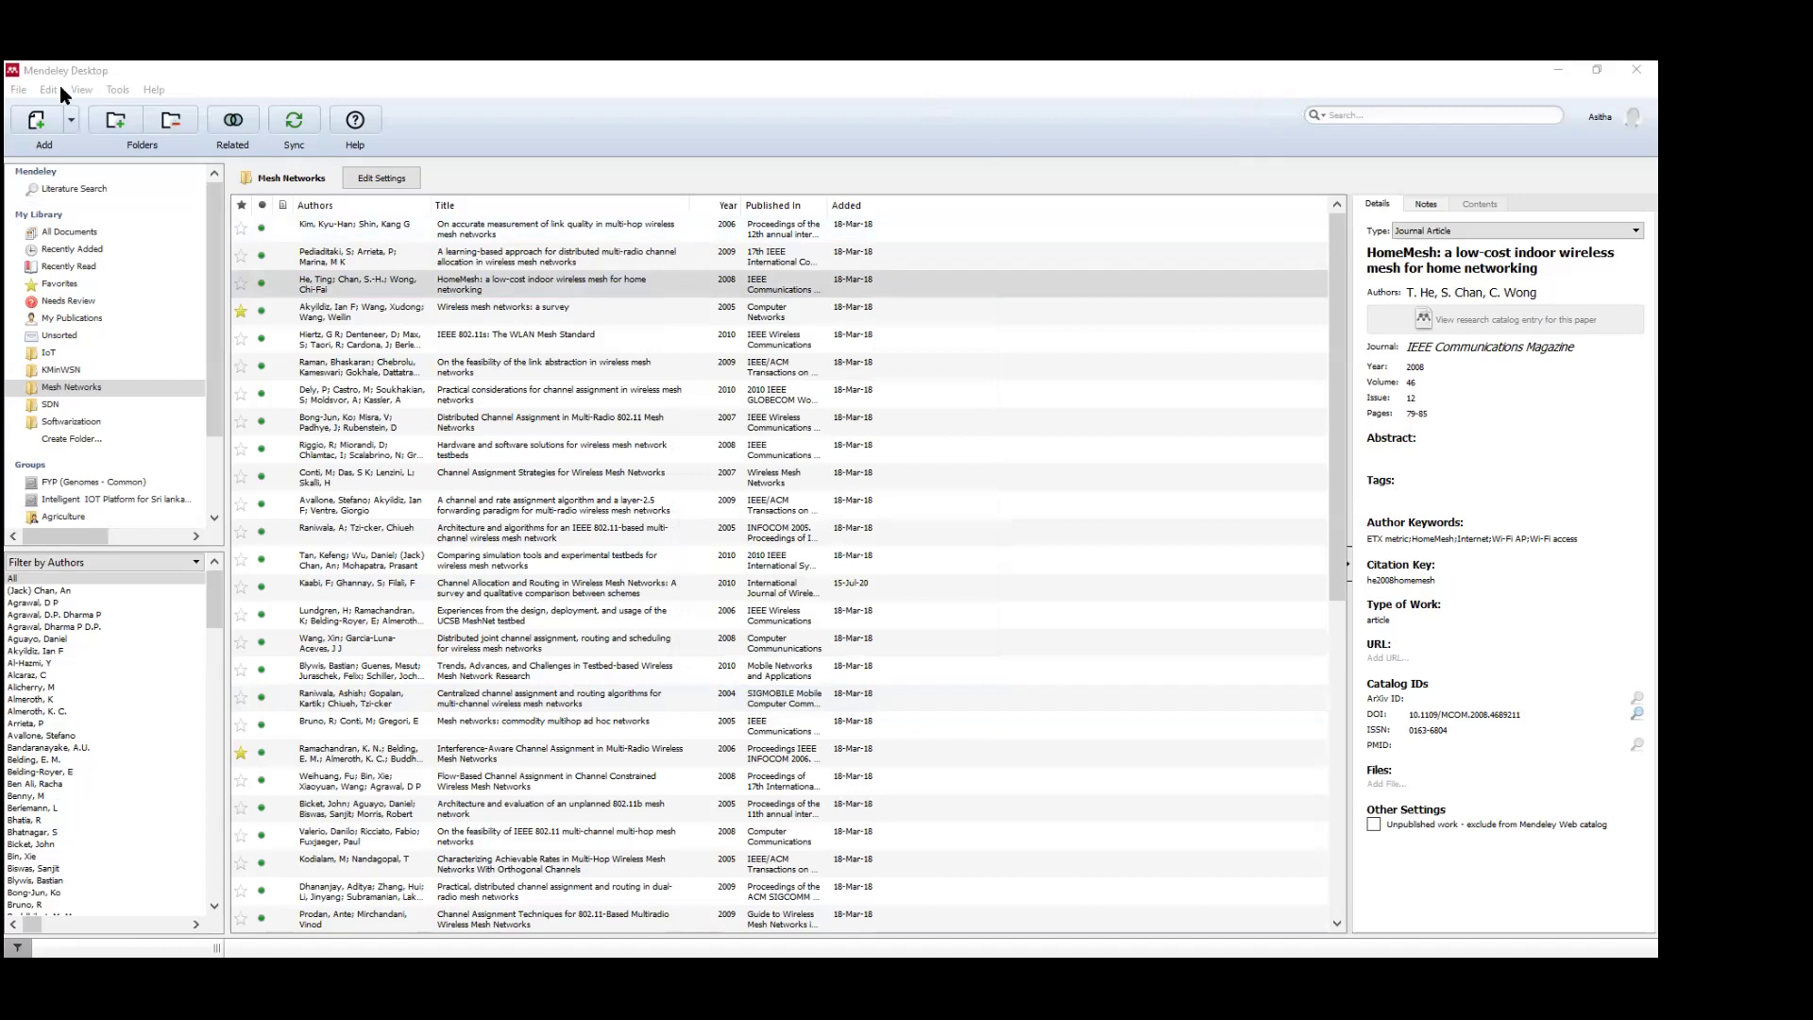
Show the File menu's commands for adding files, folders and manual entries.
click(26, 88)
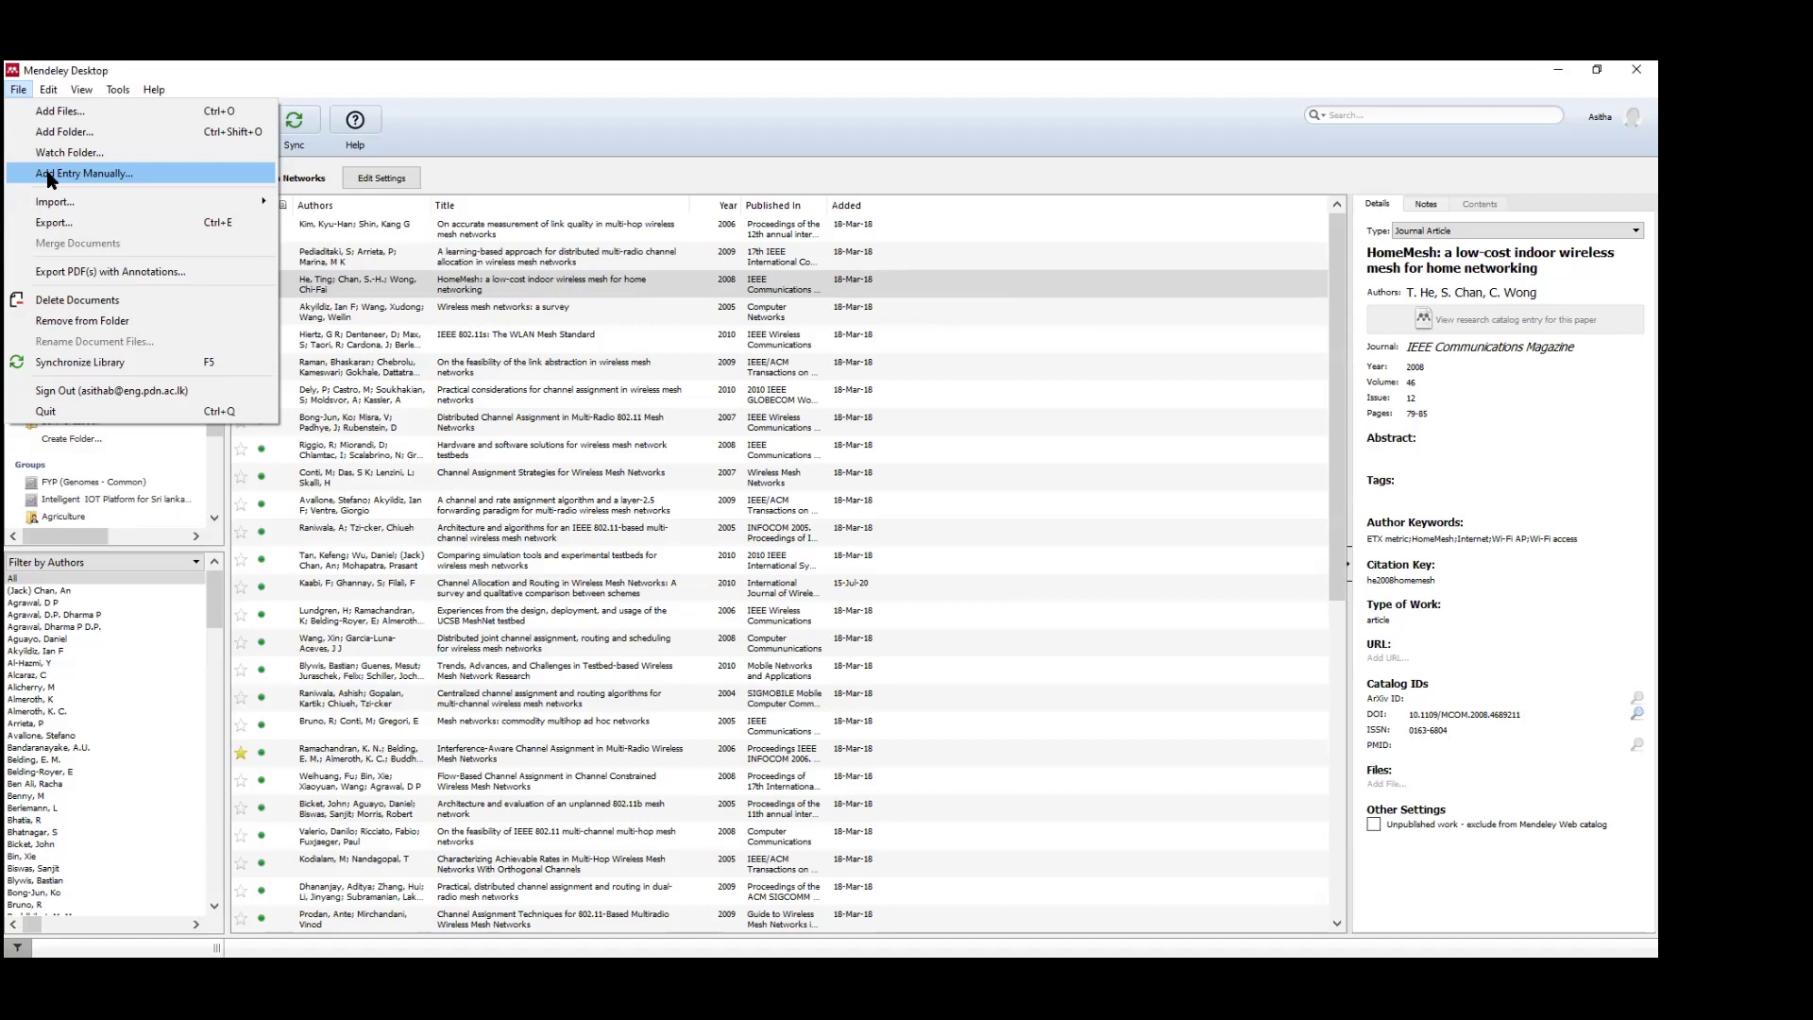
Start a manual entry as a Web Page and scroll through its fields.
click(48, 175)
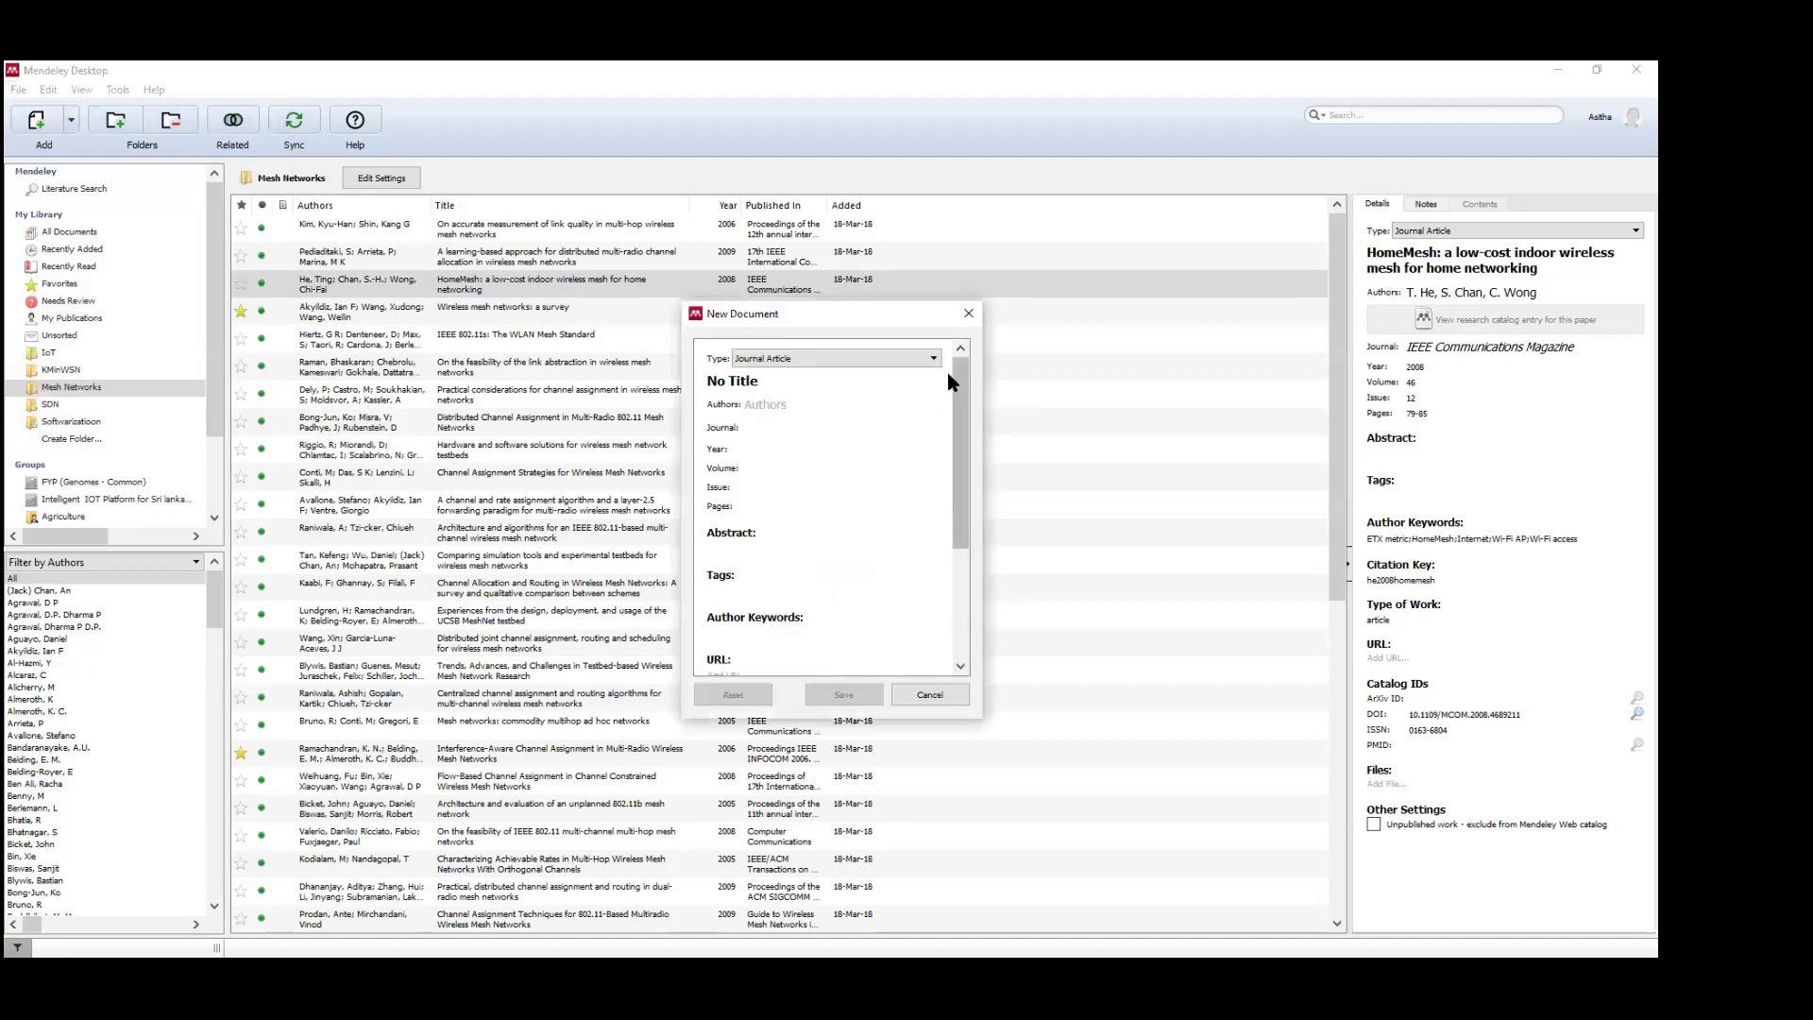
click(933, 359)
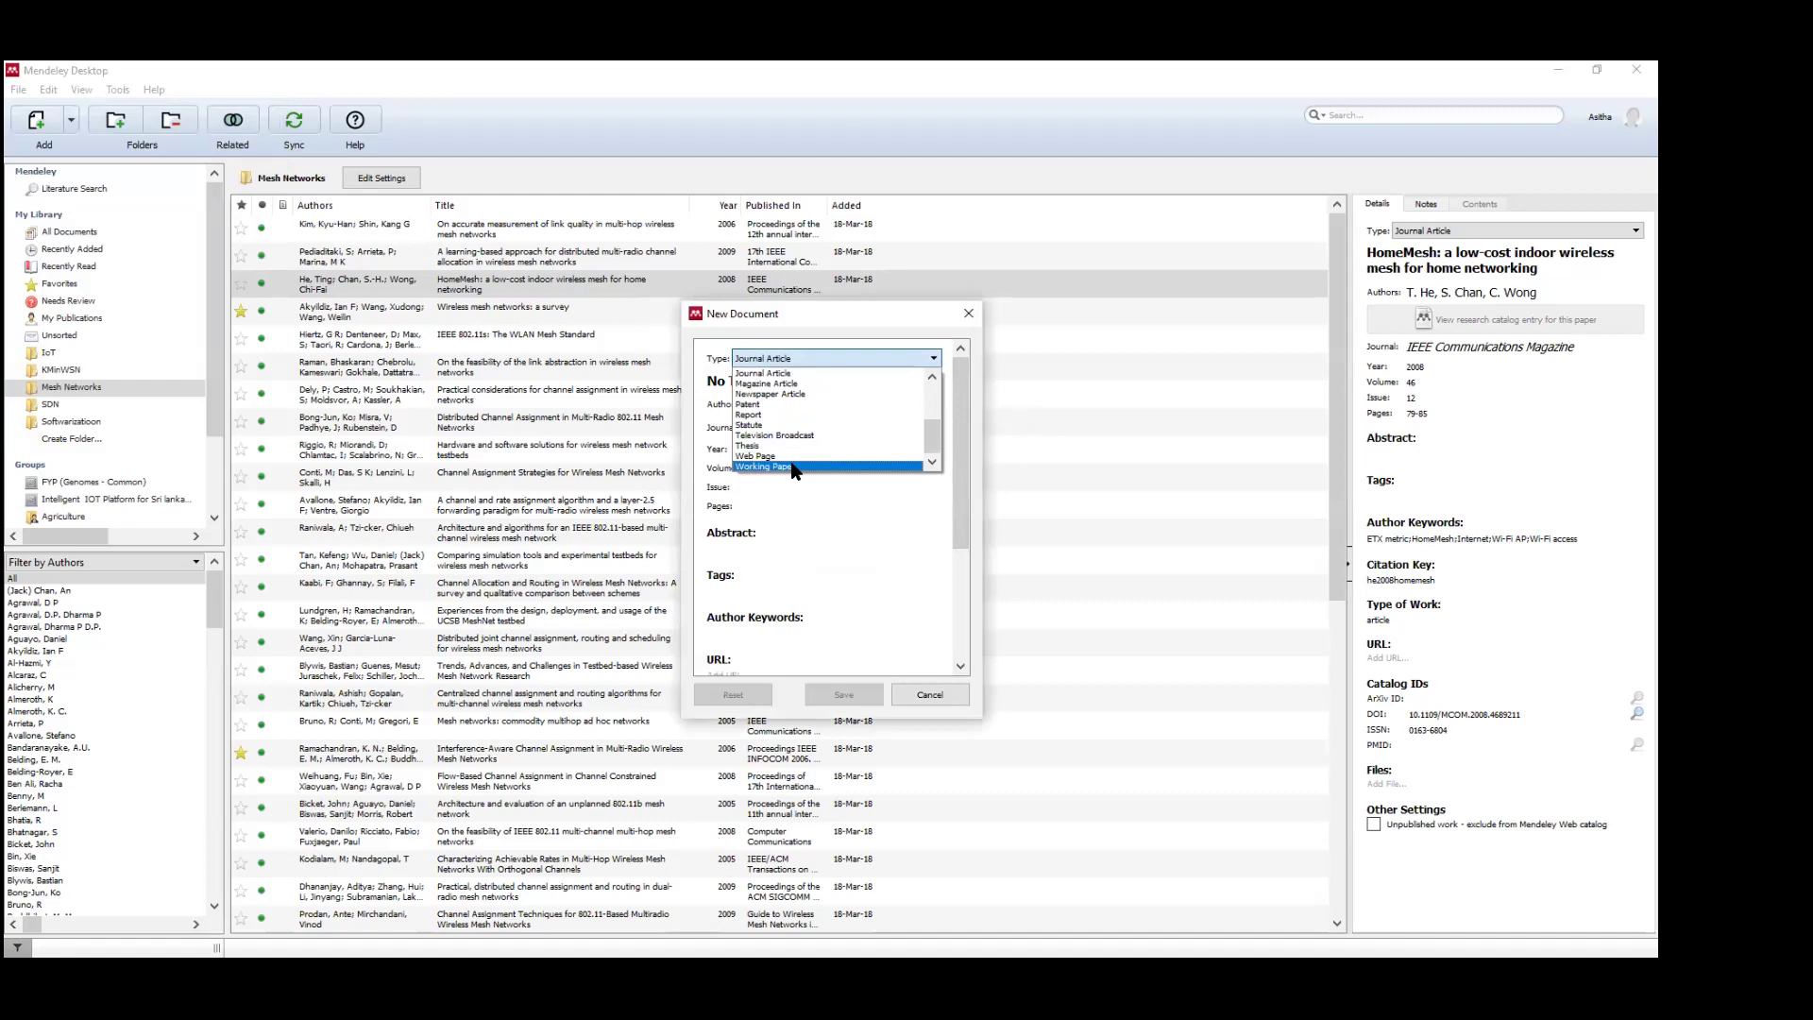
click(792, 457)
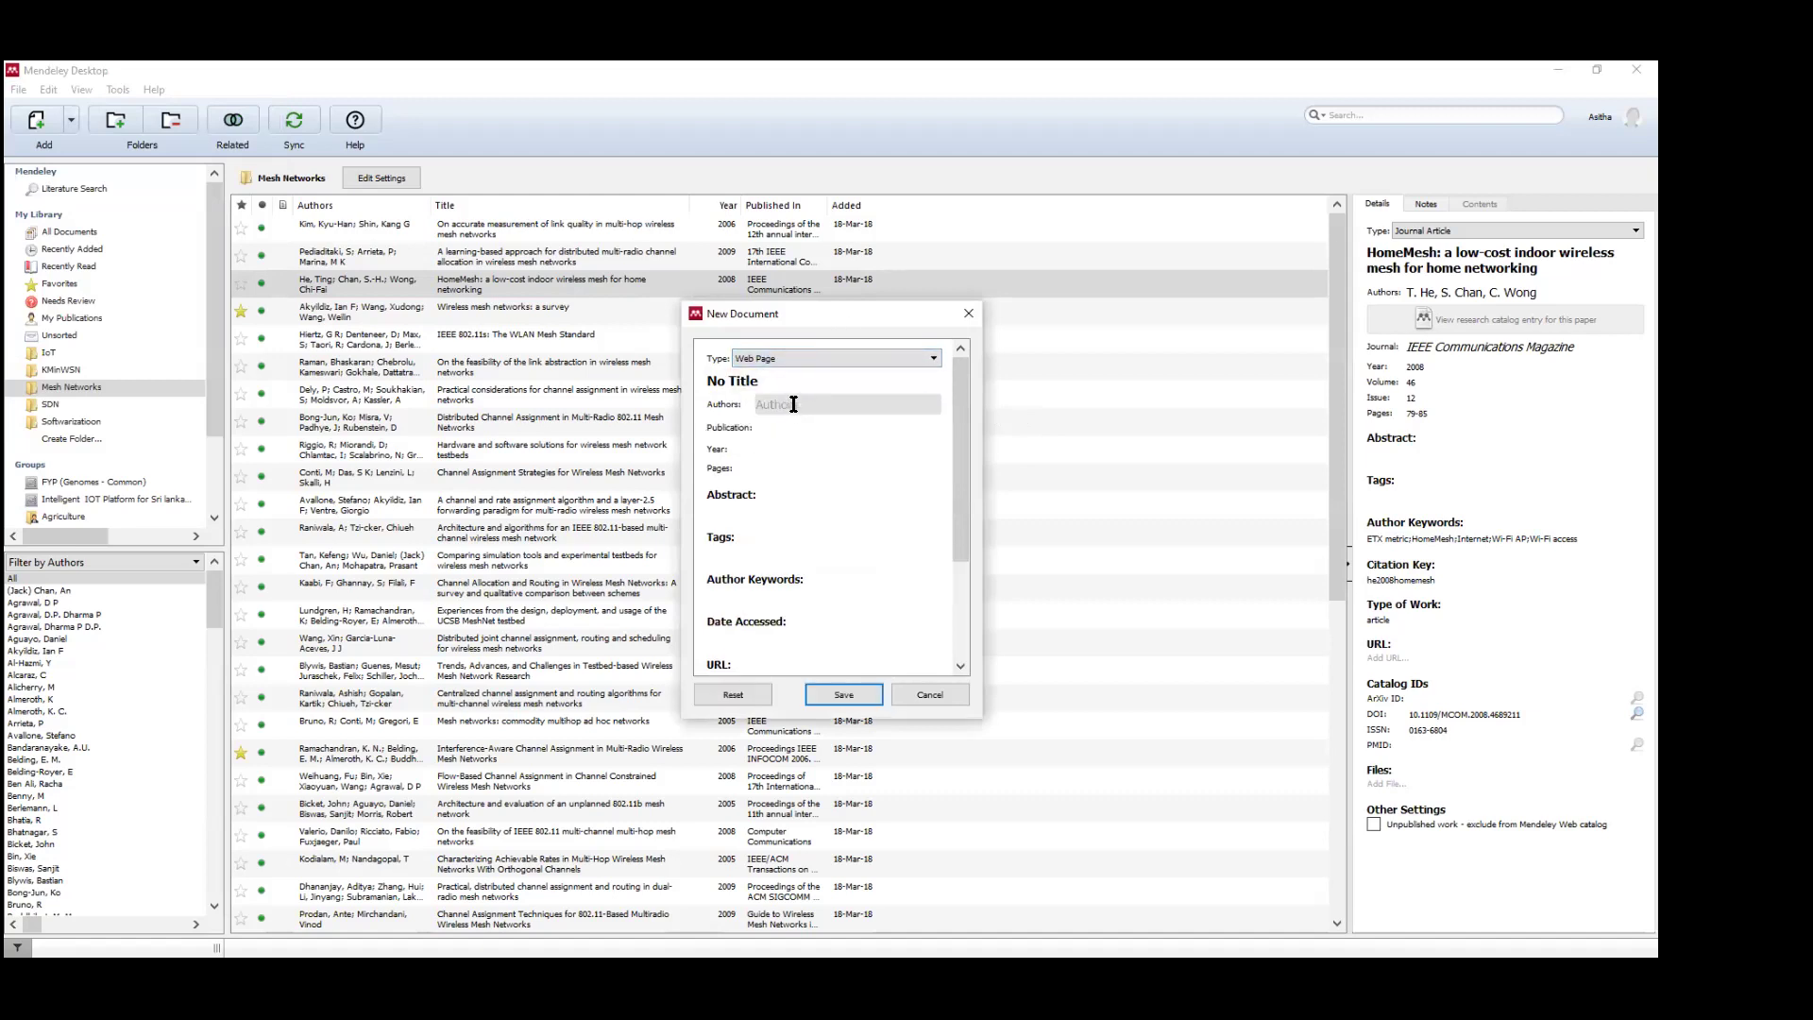
scroll(796, 615, down, 1)
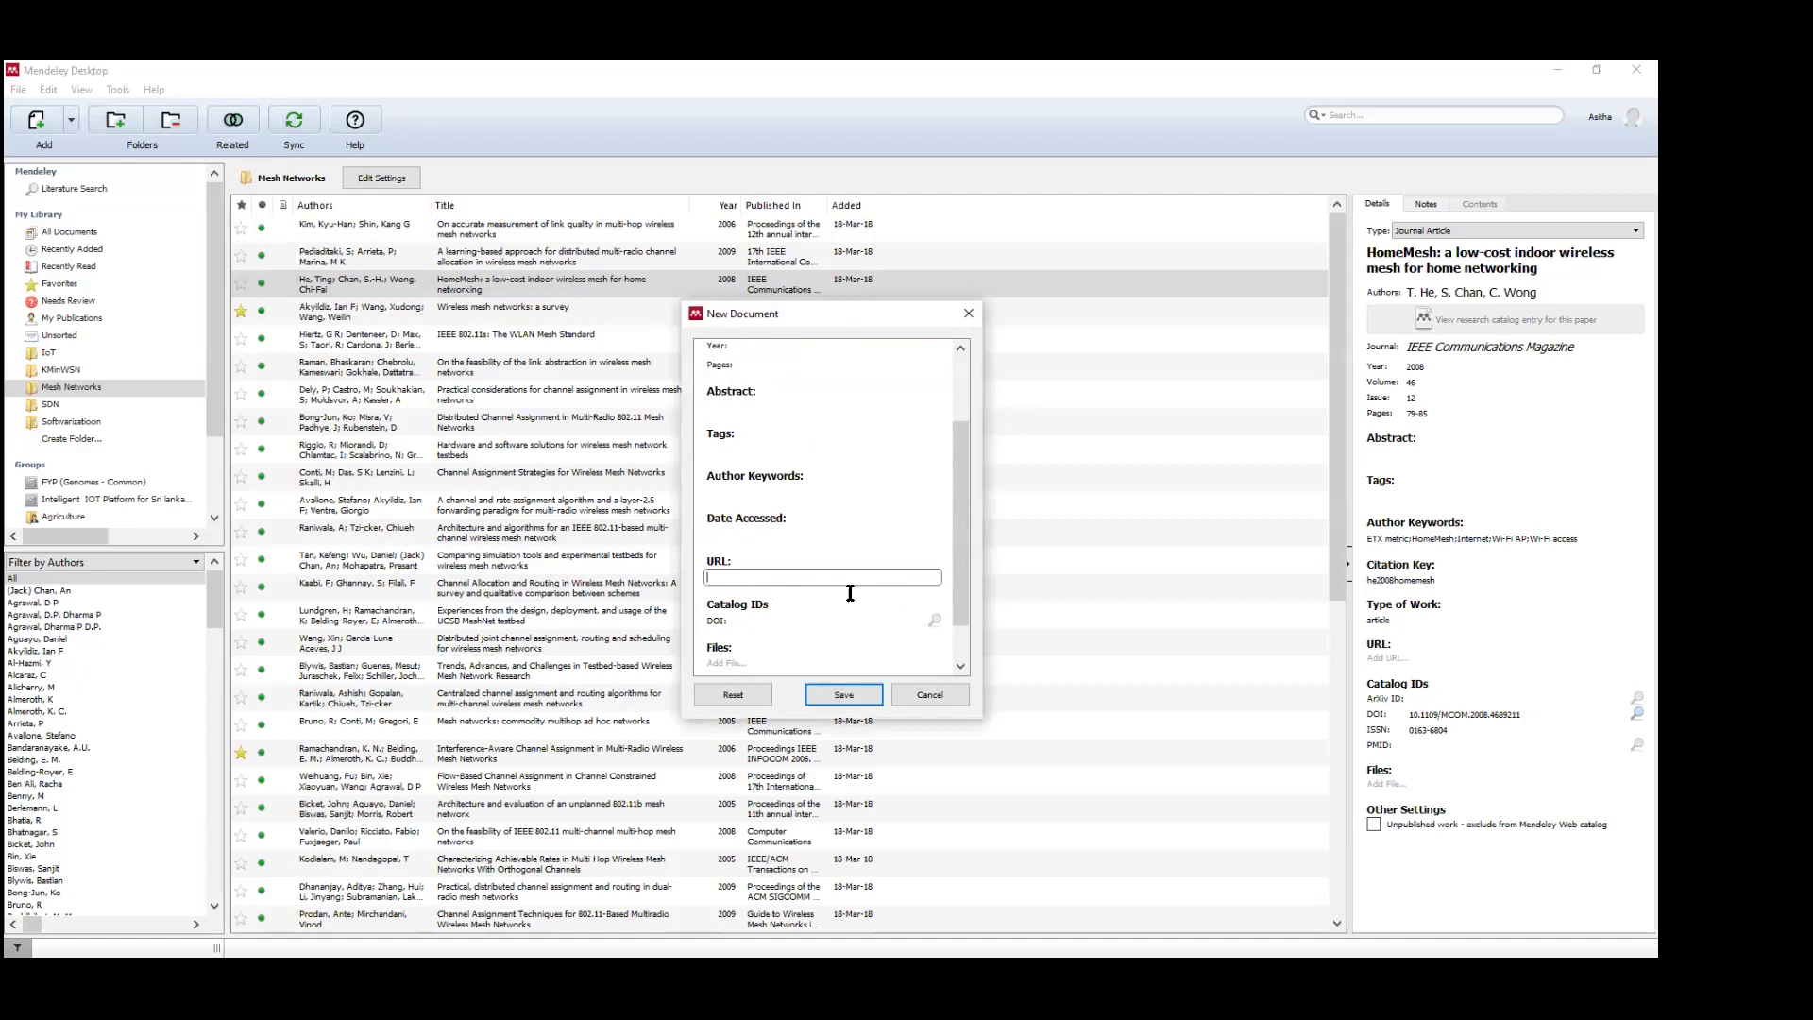
scroll(845, 576, up, 1)
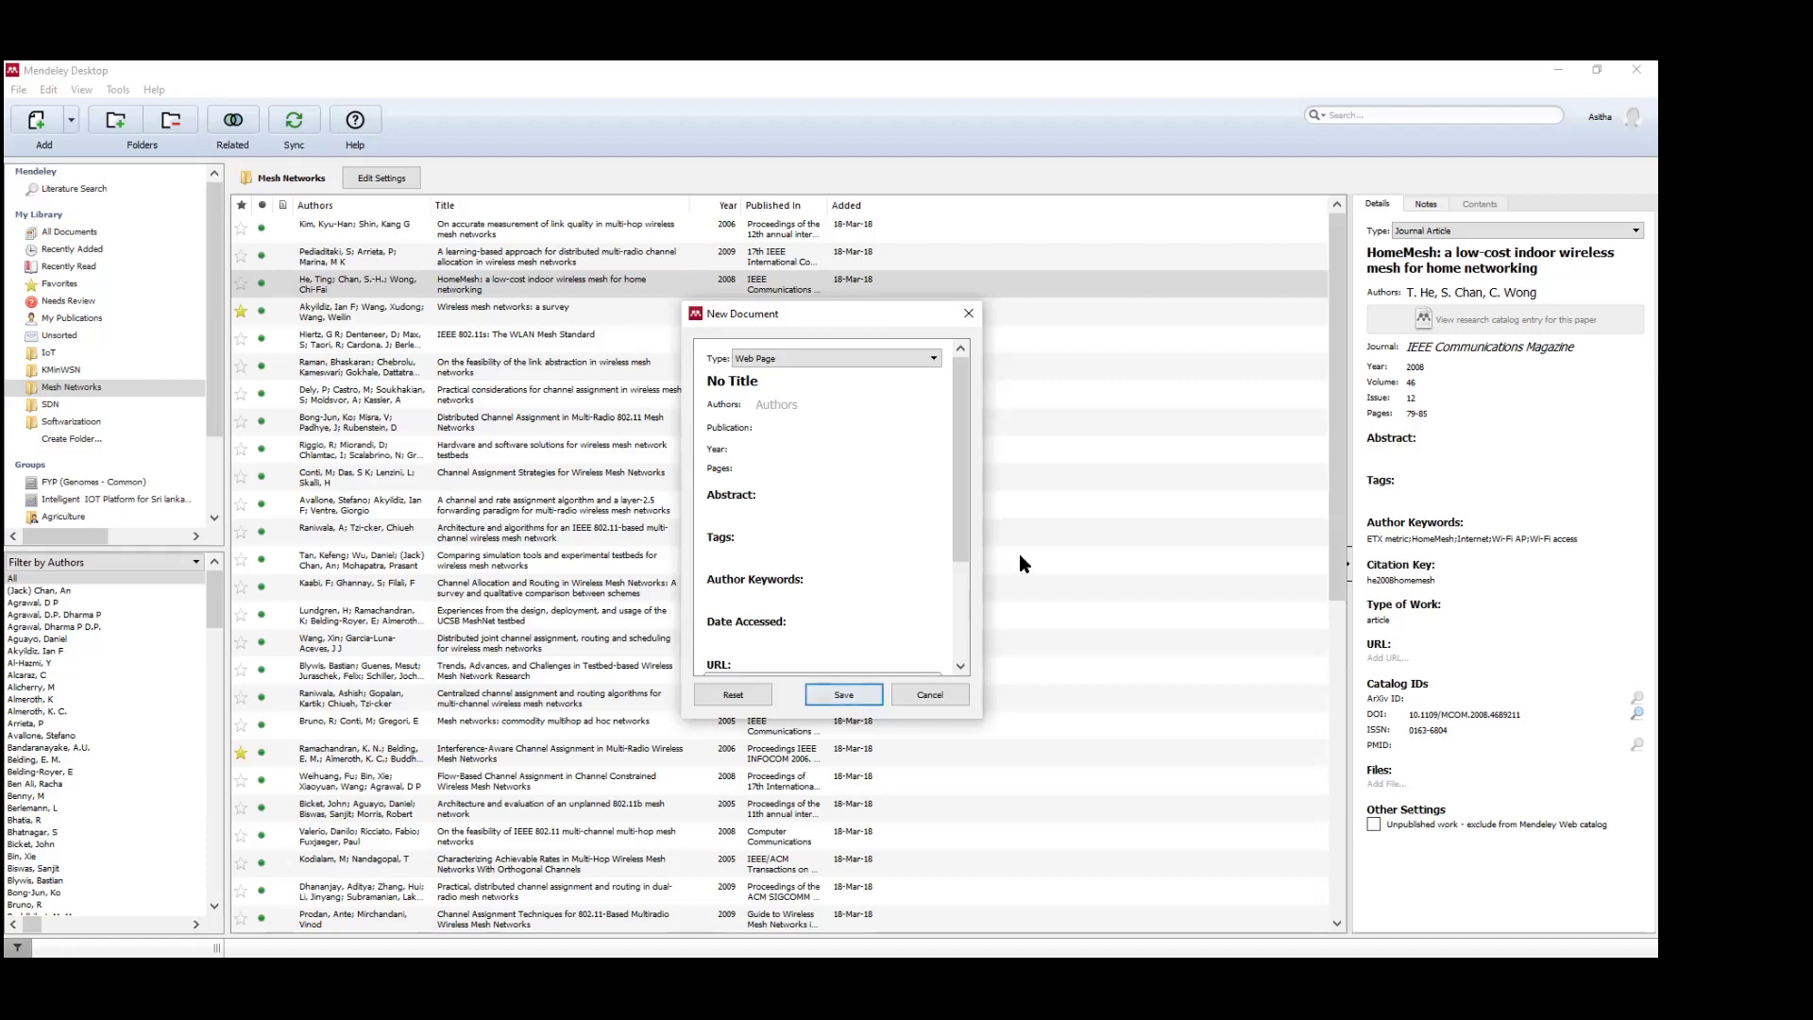
Keep the Web Page type after browsing the type list, then cancel the entry unsaved.
click(869, 359)
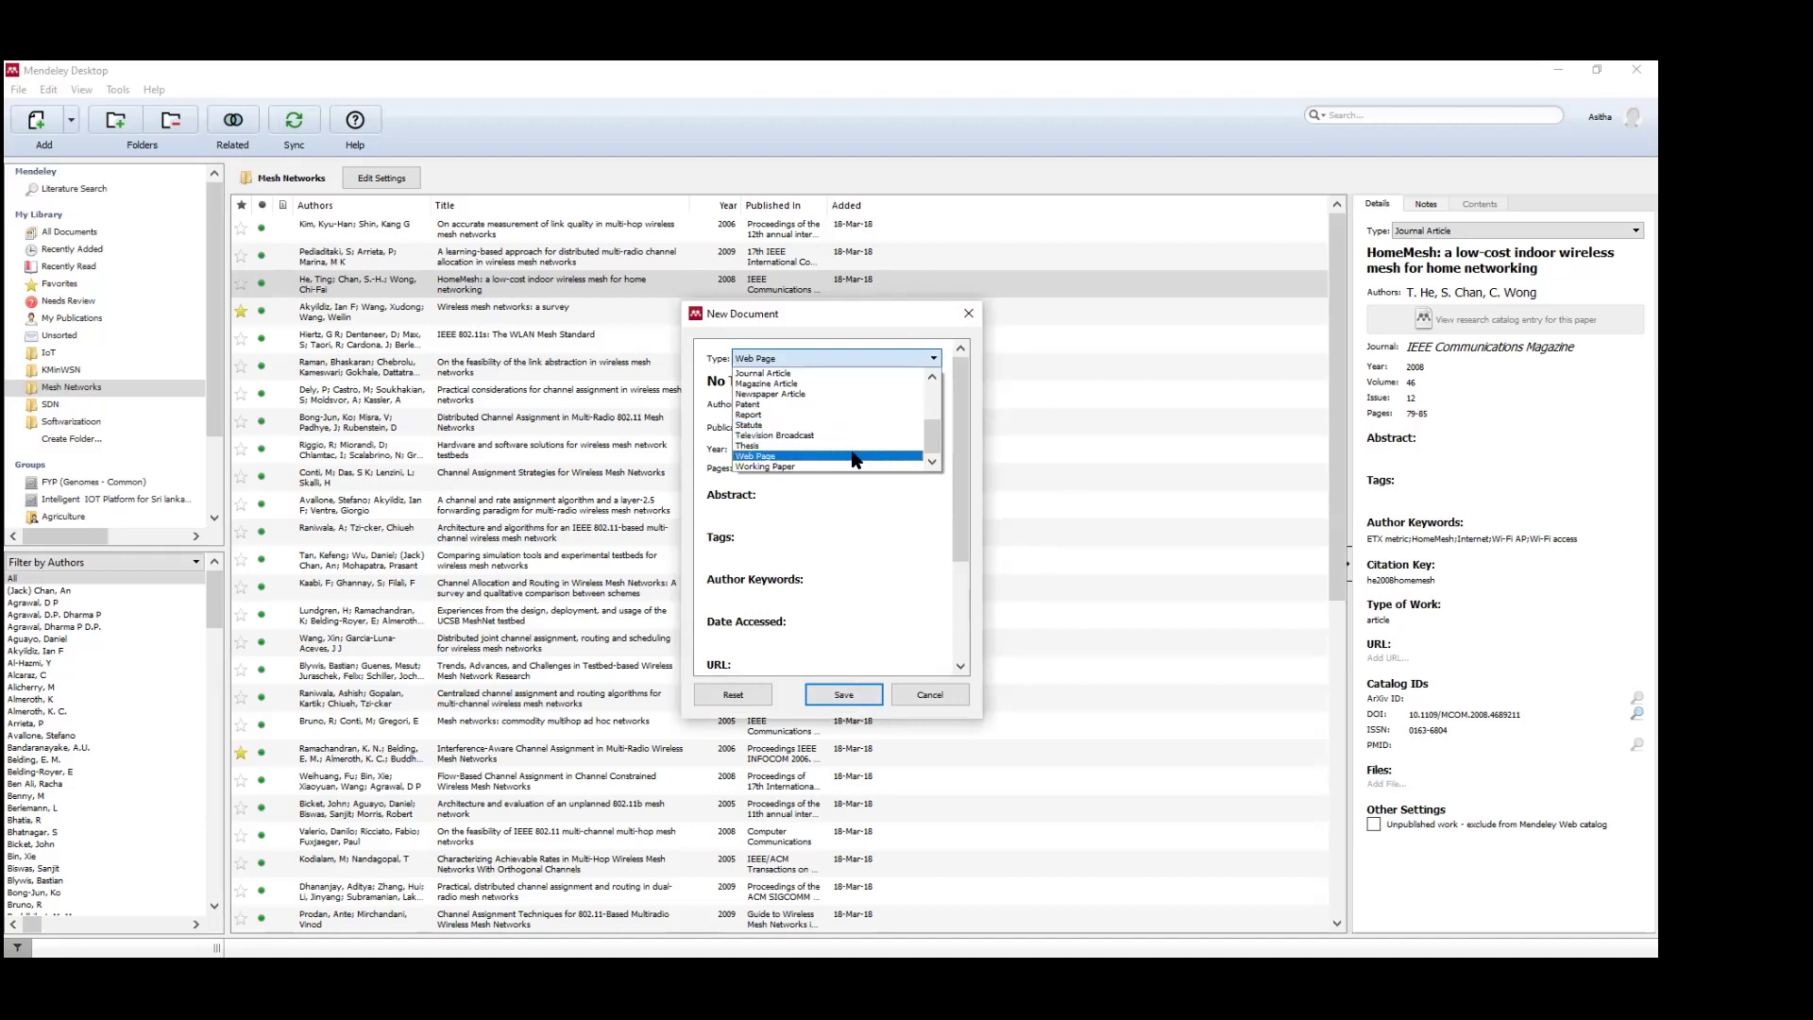
scroll(840, 449, up, 4)
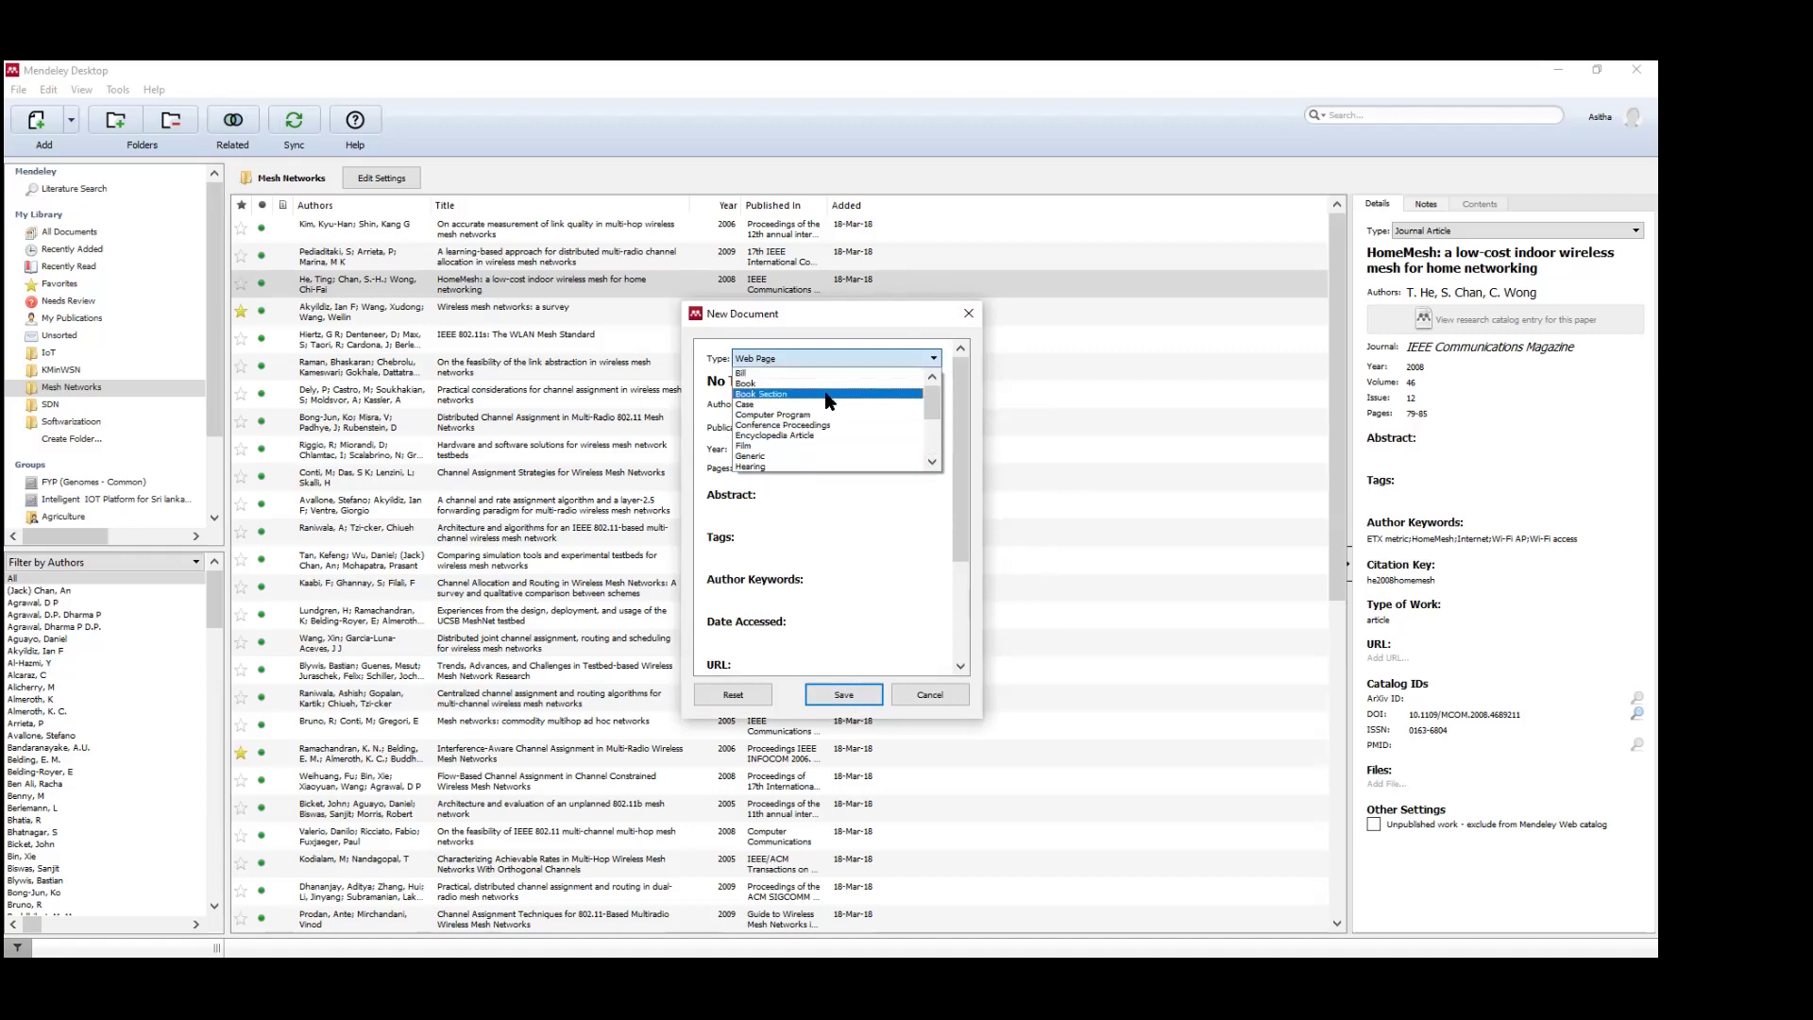
click(928, 637)
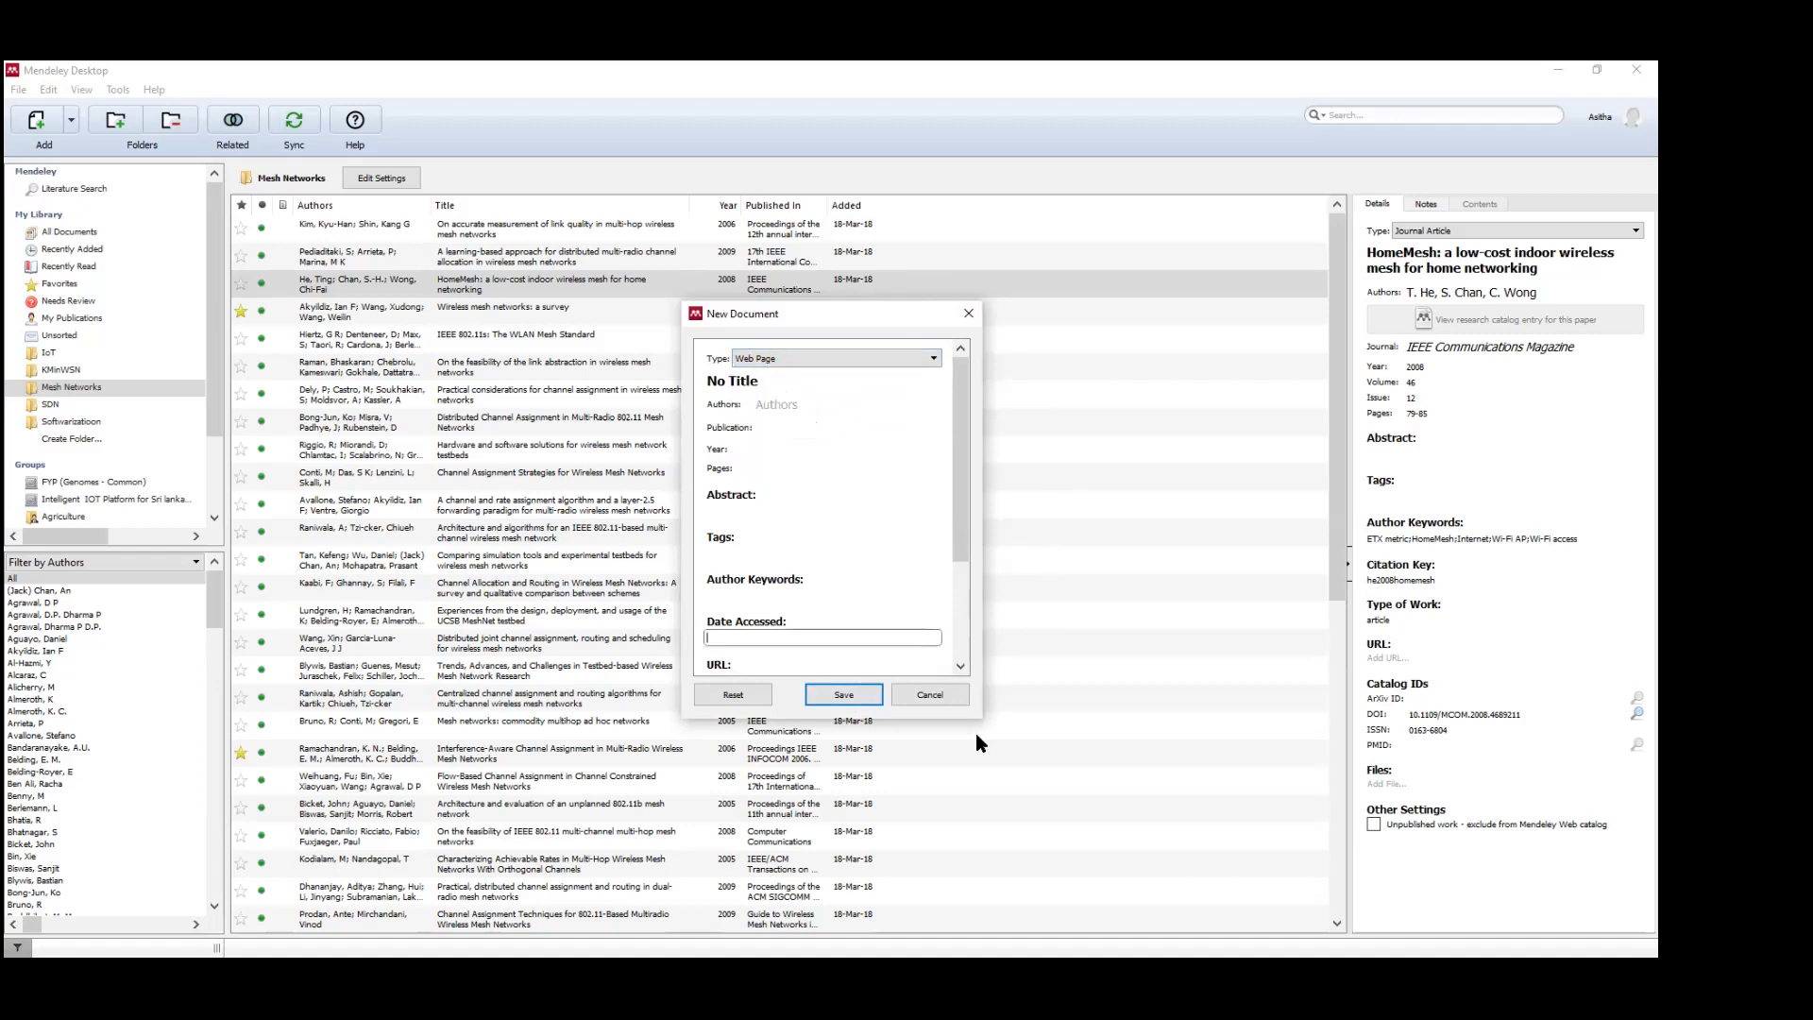
click(930, 696)
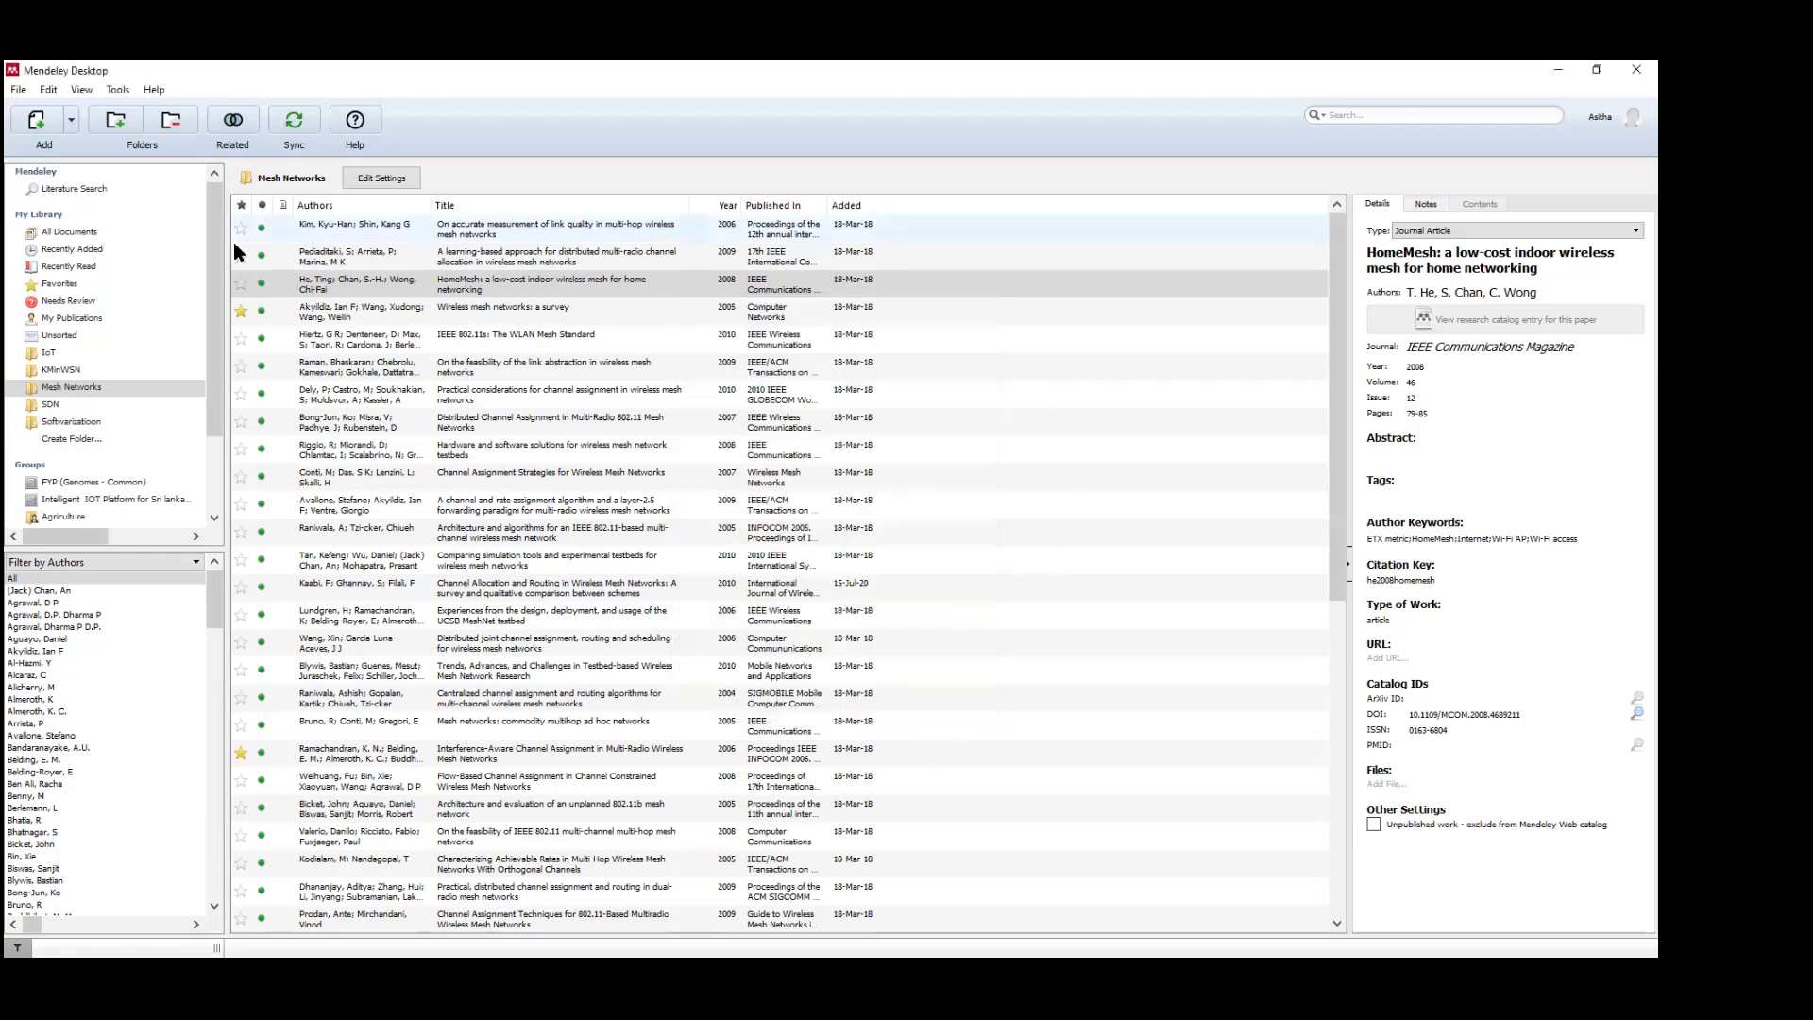